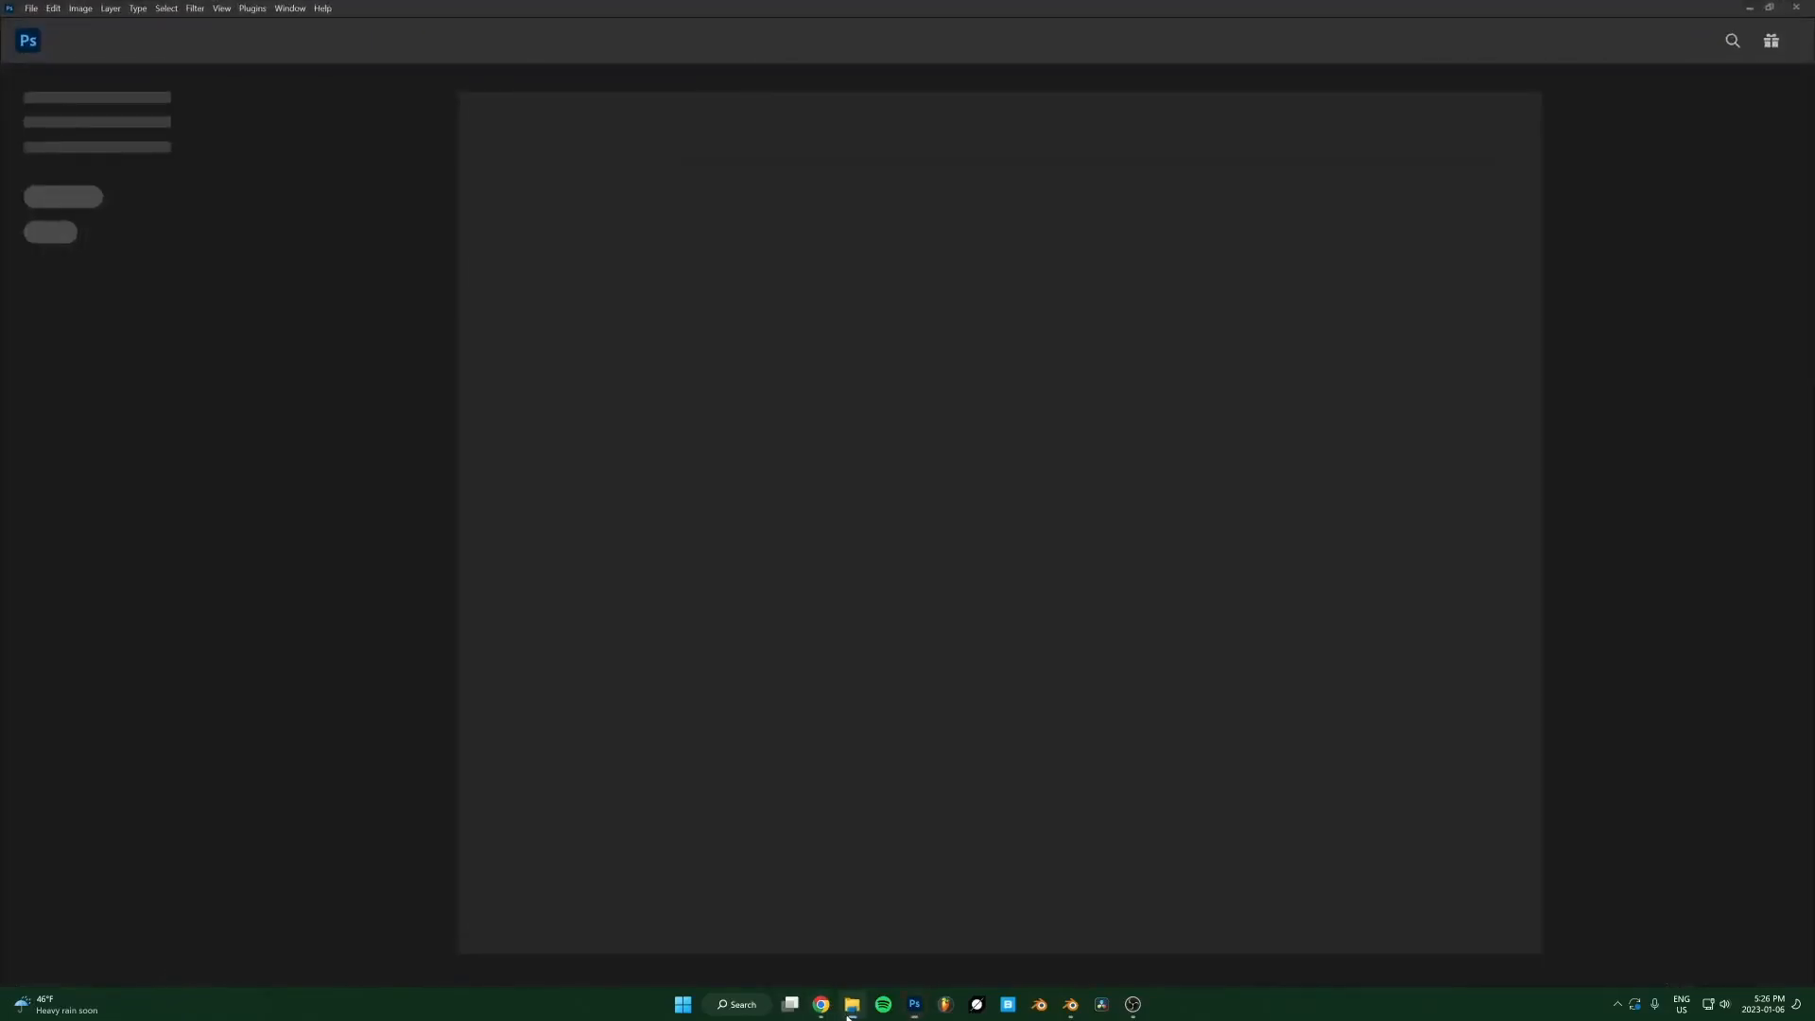
# Locate the Process 3 folder through the recent Course Process 3.blend file and open Course Process 3.png in Photoshop.
pyautogui.click(848, 1010)
pyautogui.click(695, 672)
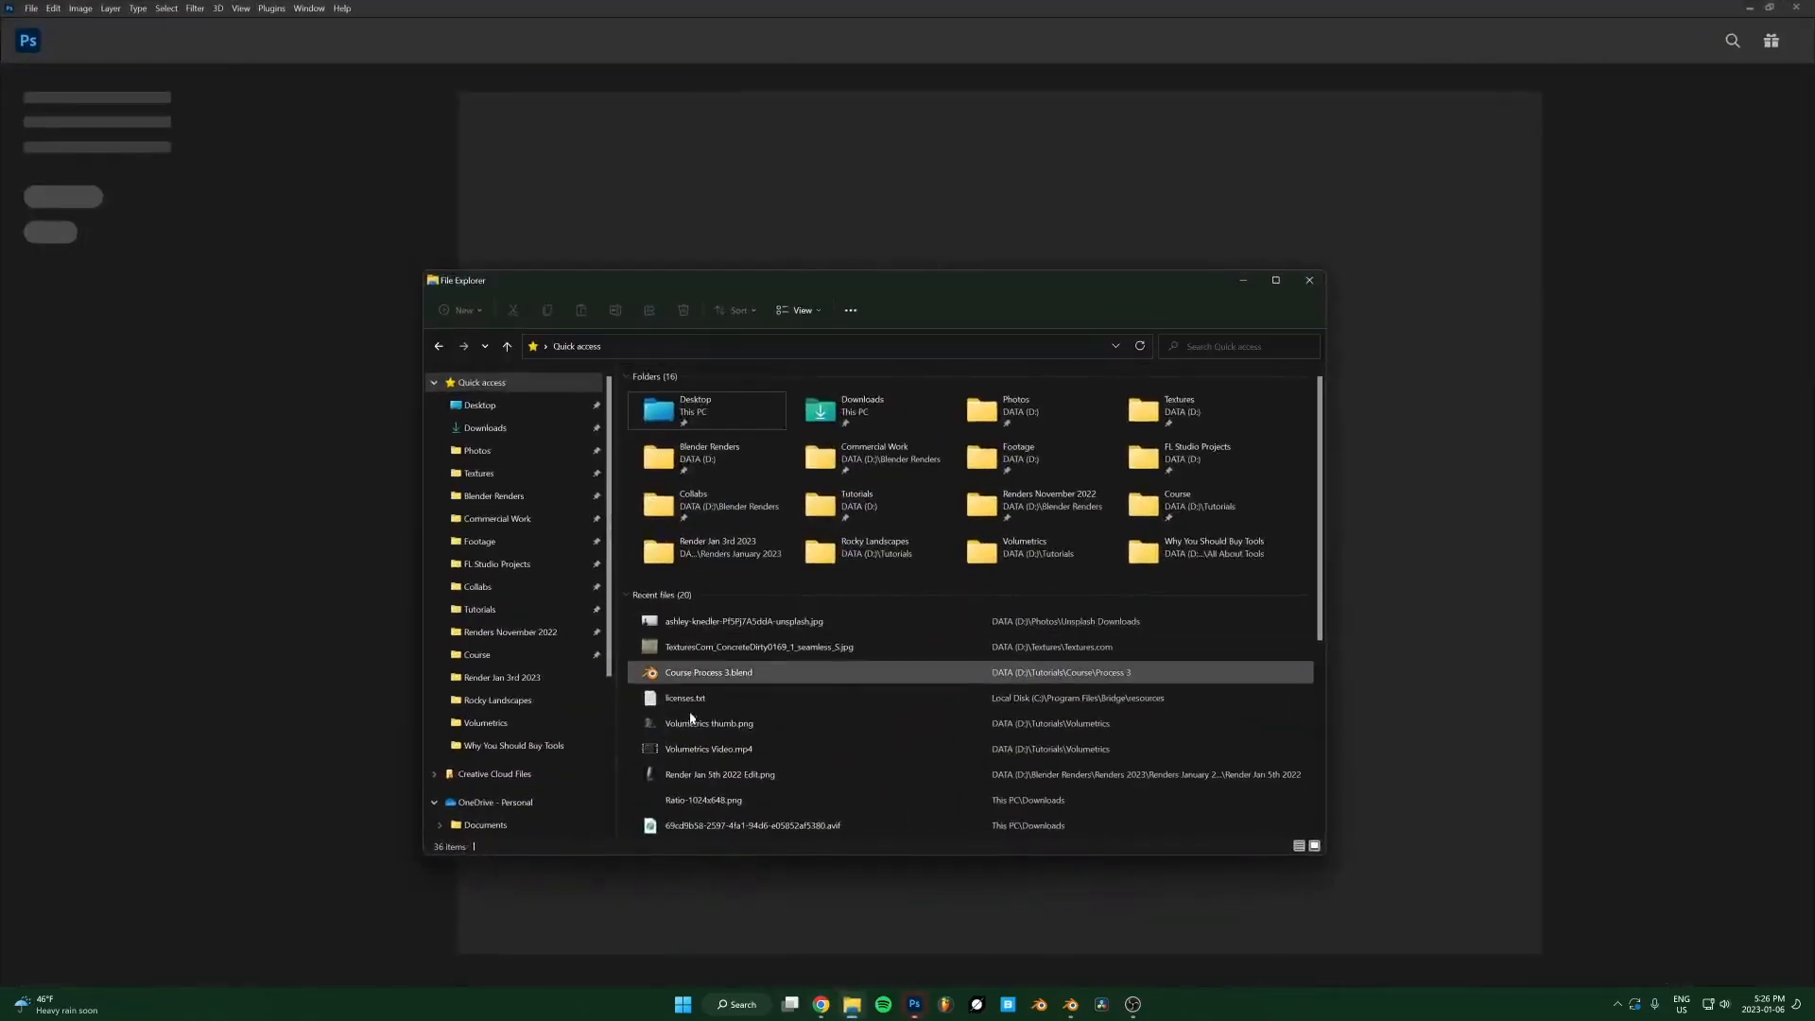
pyautogui.rightClick(685, 688)
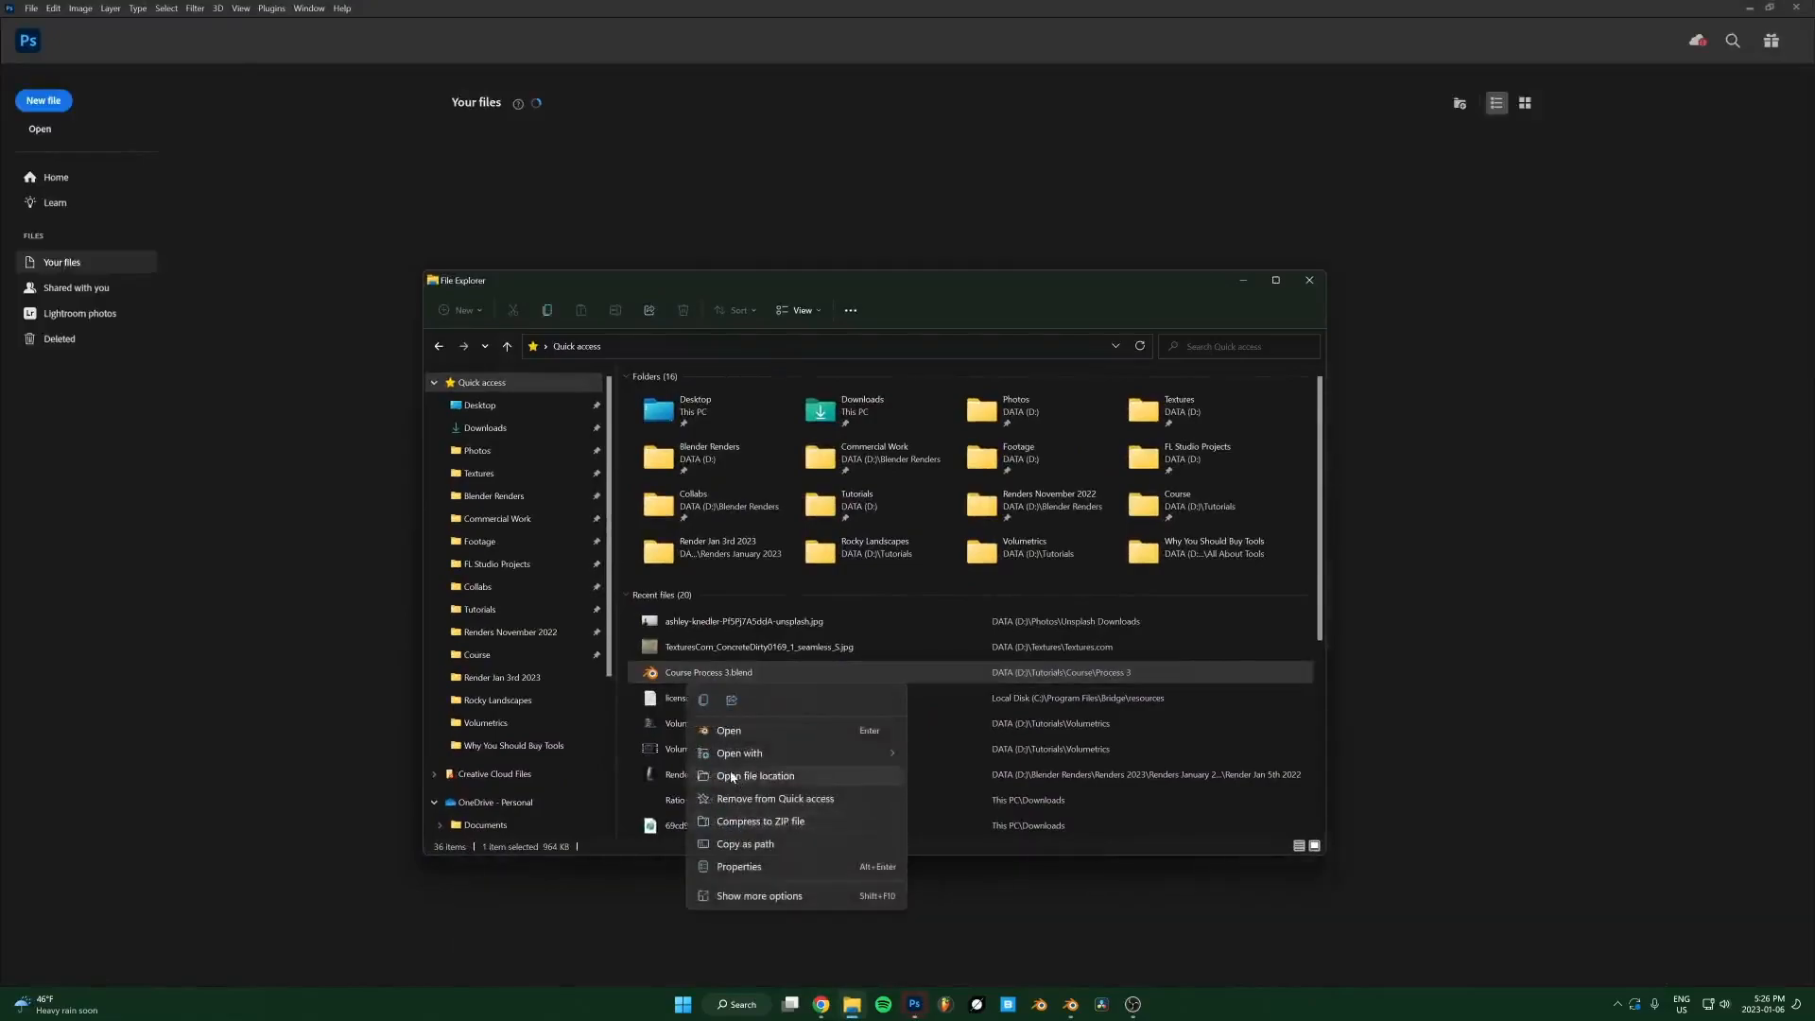
pyautogui.click(742, 775)
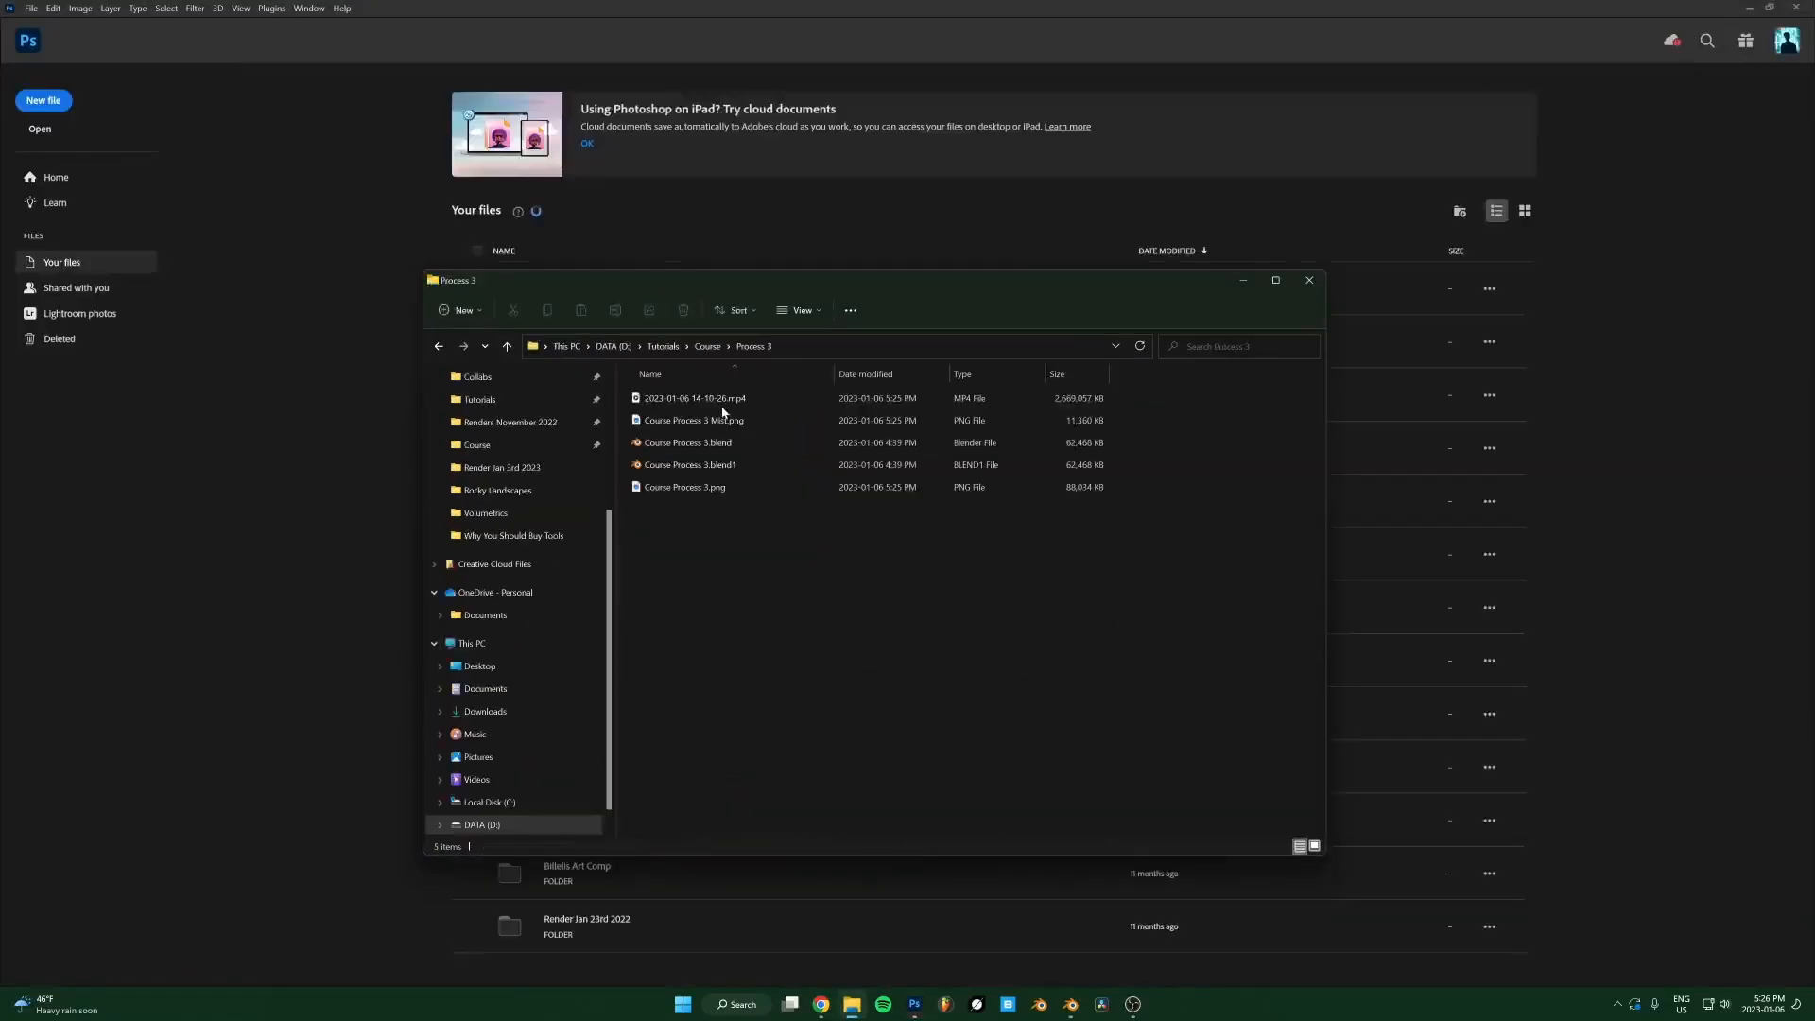
pyautogui.click(700, 489)
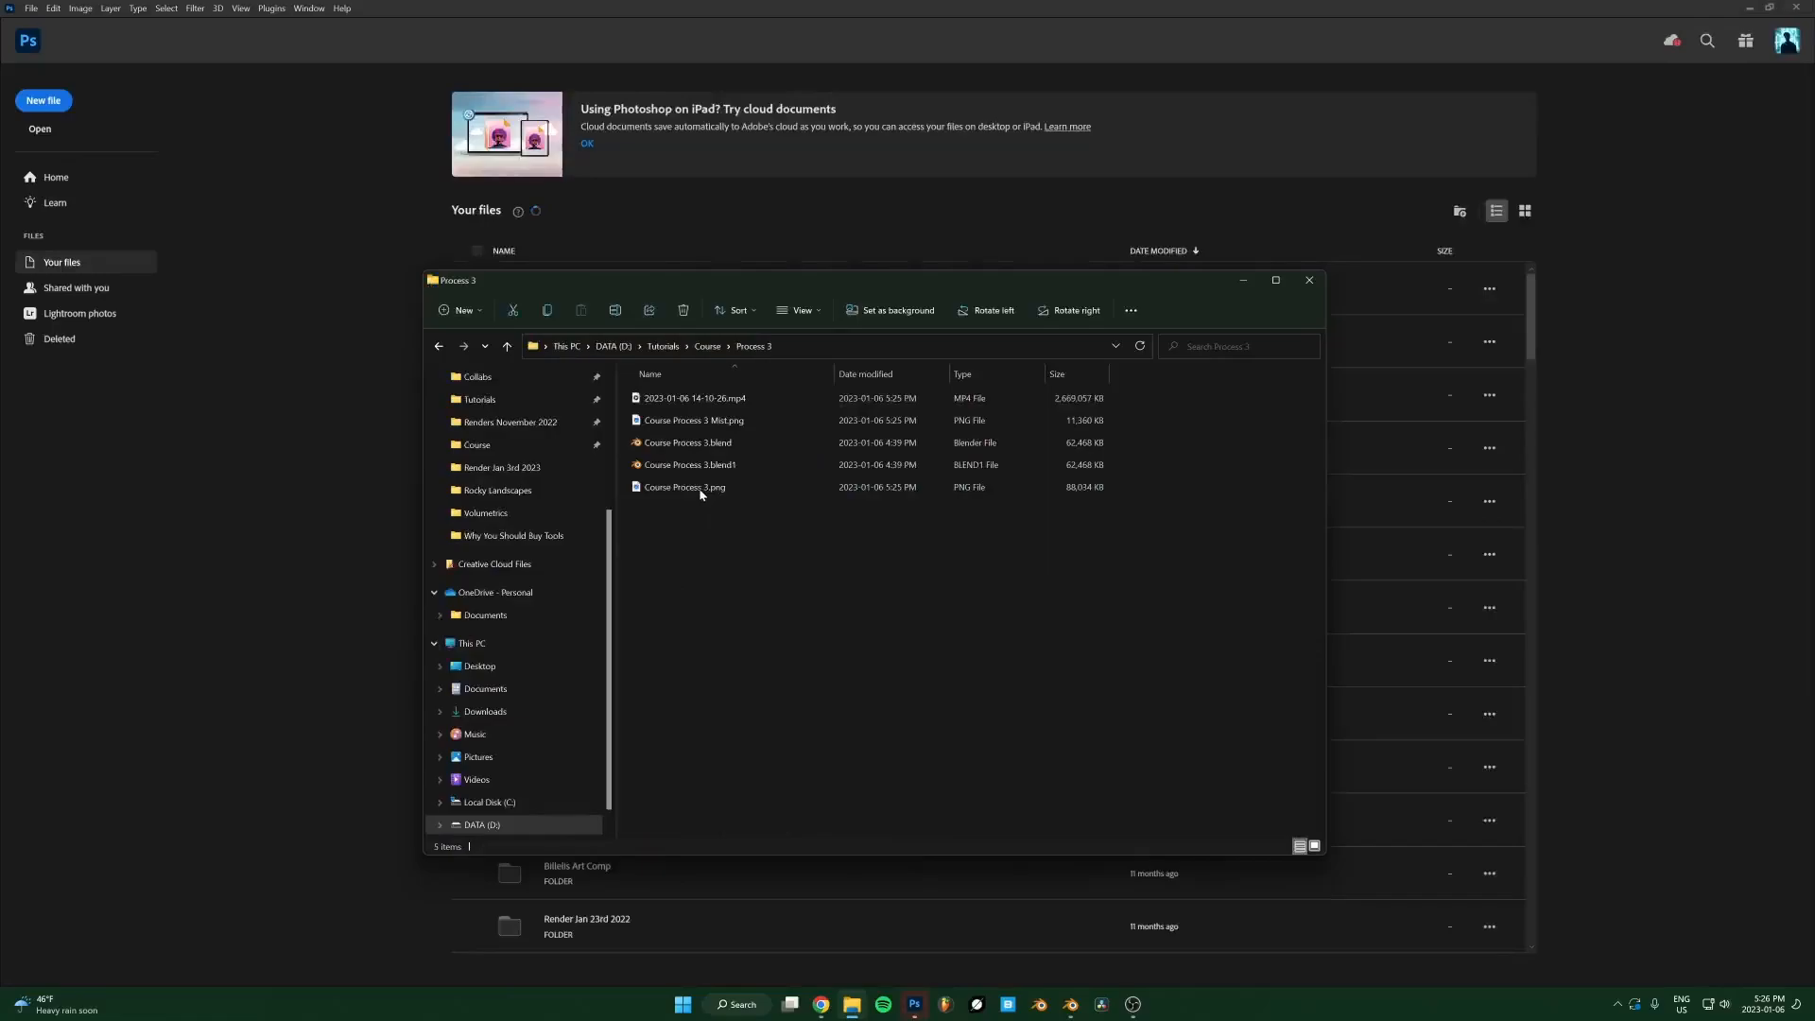
pyautogui.moveTo(711, 490); pyautogui.dragTo(219, 491)
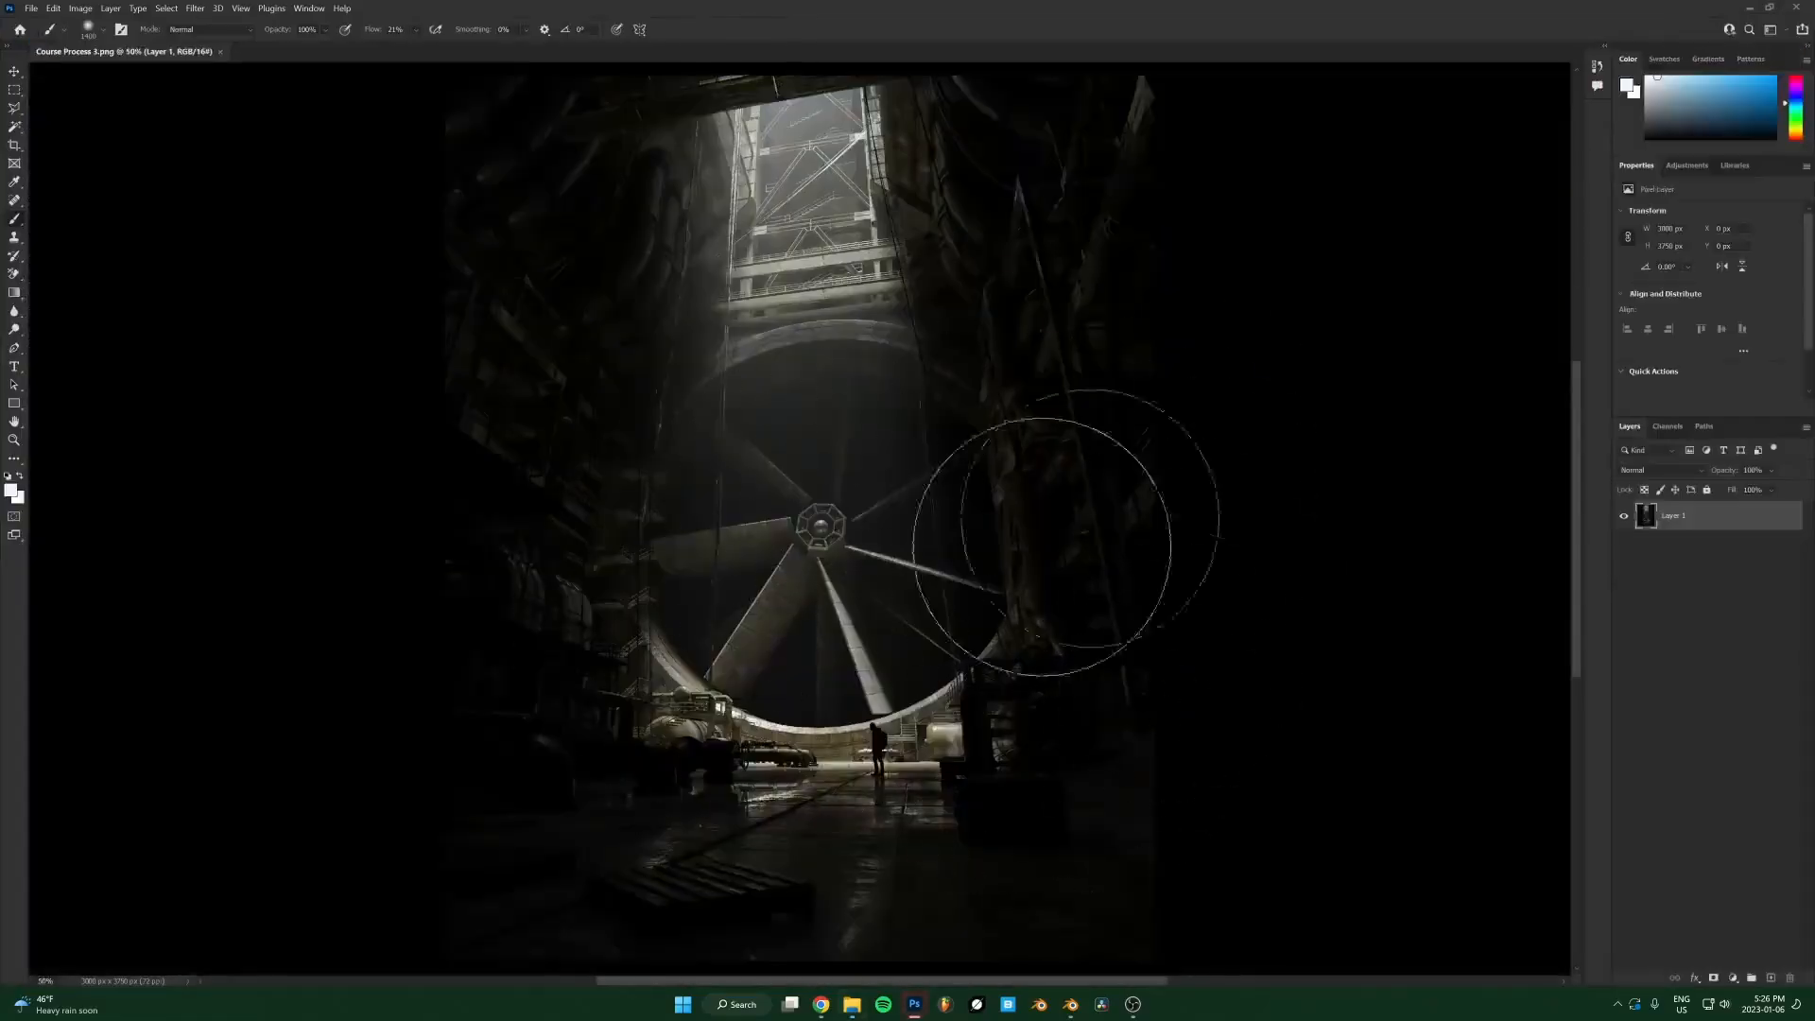
# Change the area surrounding the canvas from Black to the Custom colour.
pyautogui.hotkey('ctrl', '-')
pyautogui.rightClick(1282, 442)
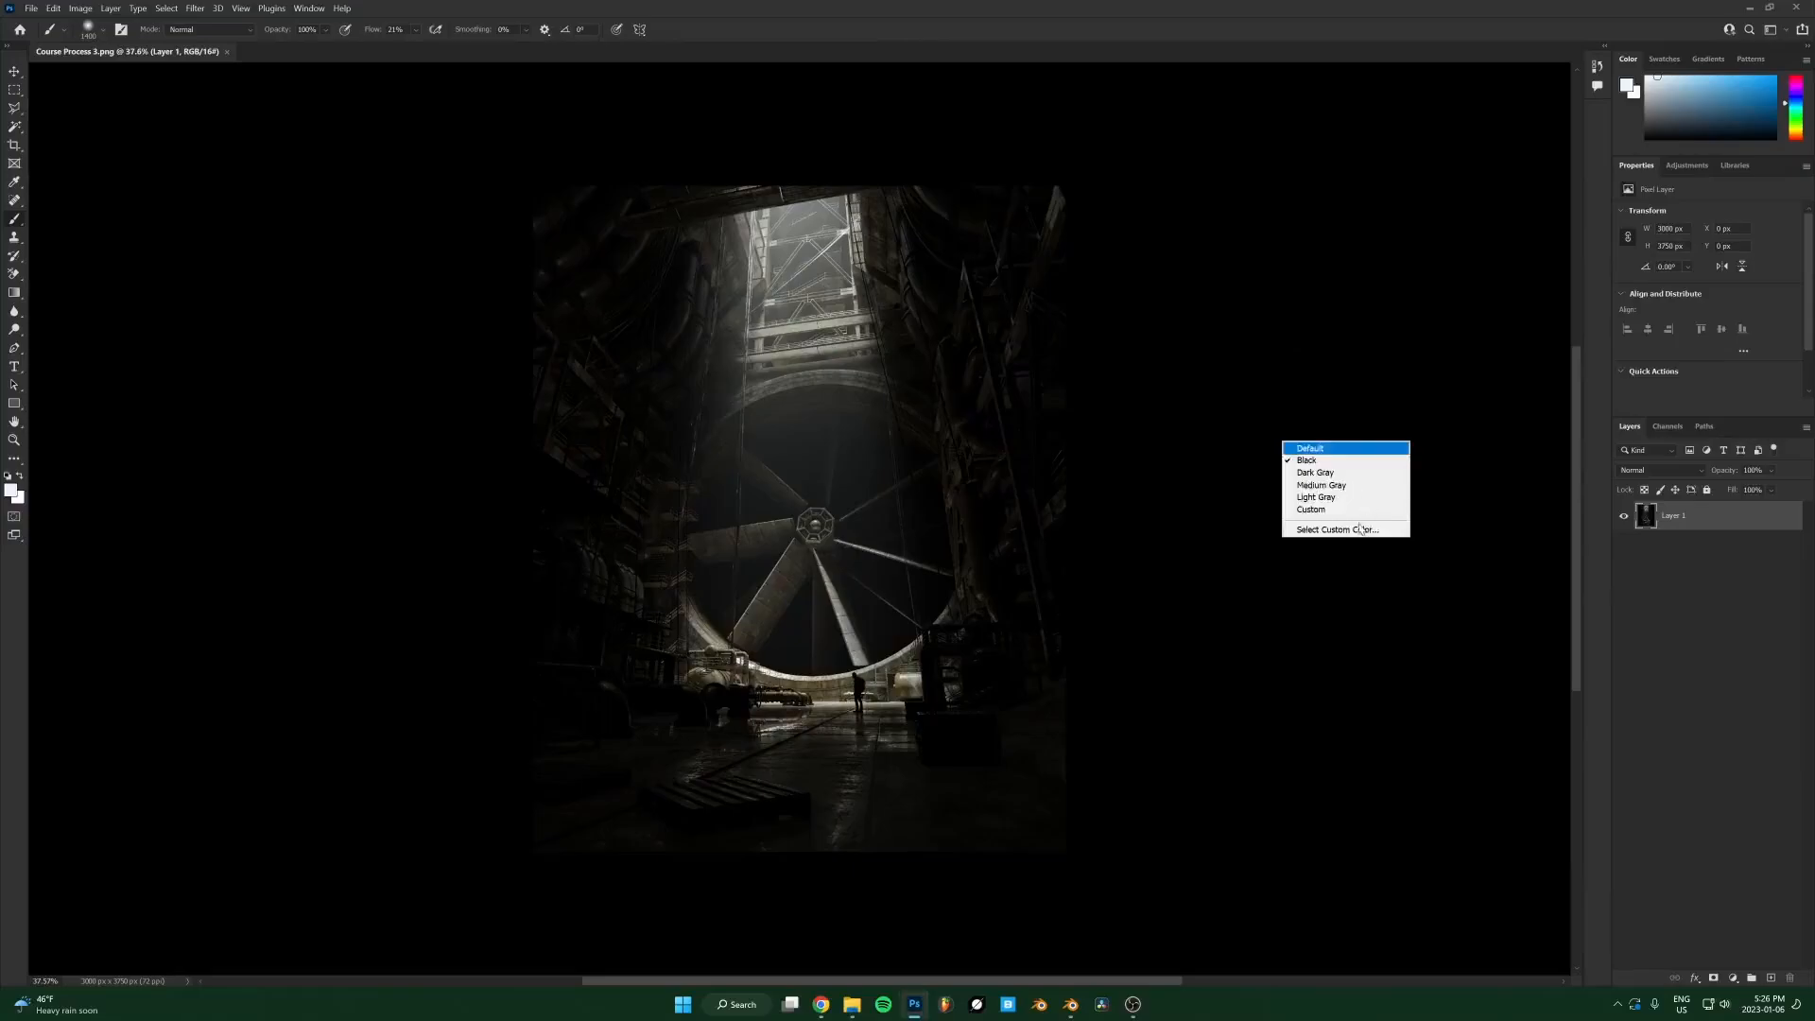
pyautogui.click(1310, 509)
# Try the Black canvas surround again for comparison and restore the Custom colour.
pyautogui.scroll(1, 1153, 480)
pyautogui.rightClick(1269, 400)
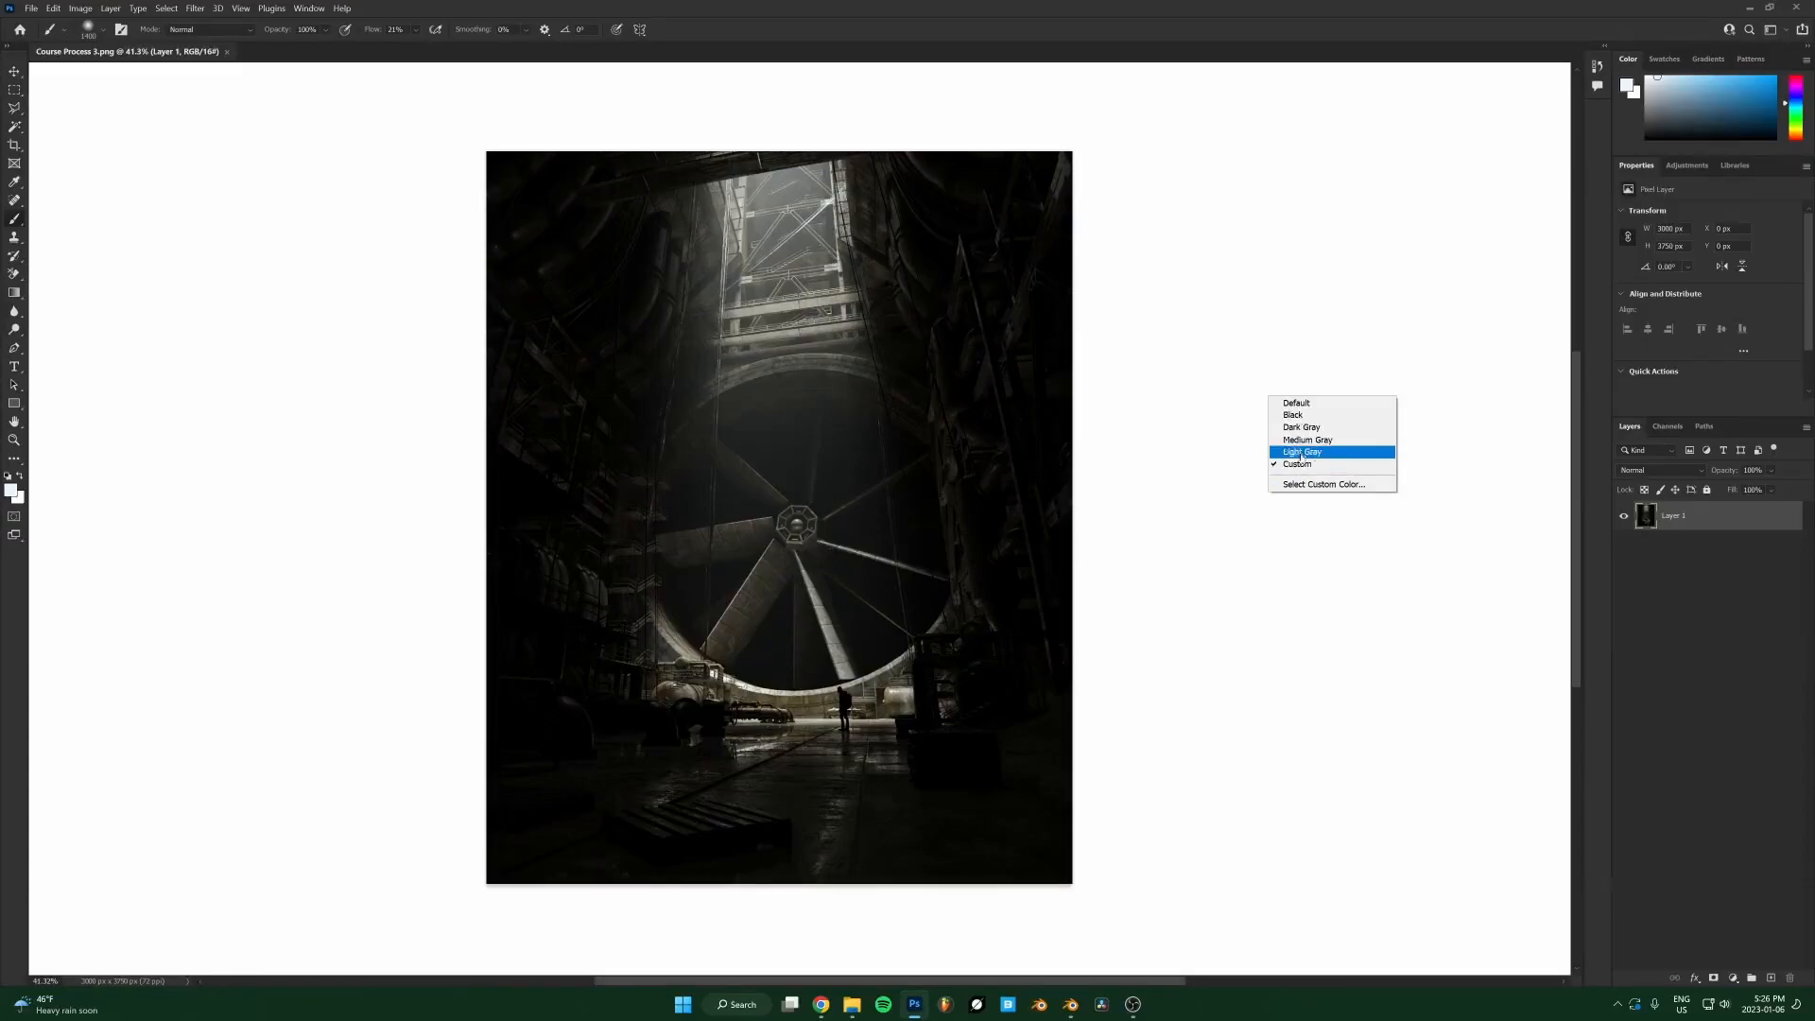
pyautogui.click(1293, 415)
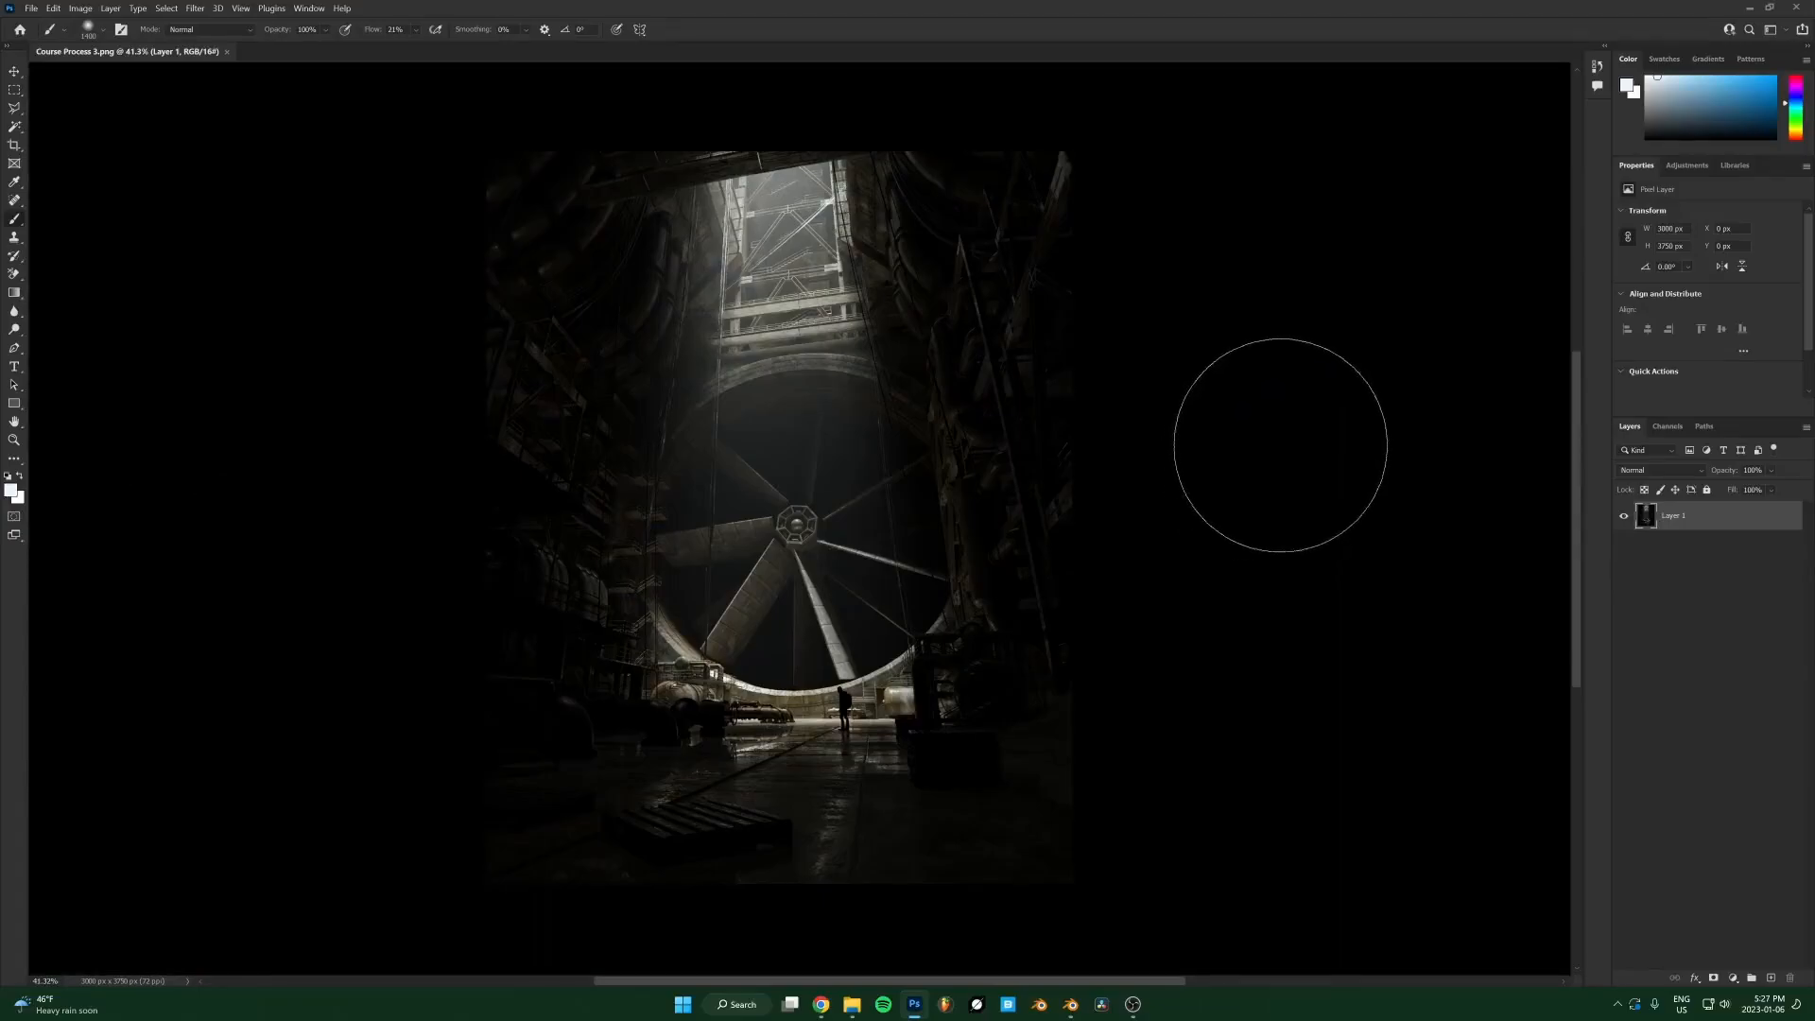
pyautogui.rightClick(1286, 458)
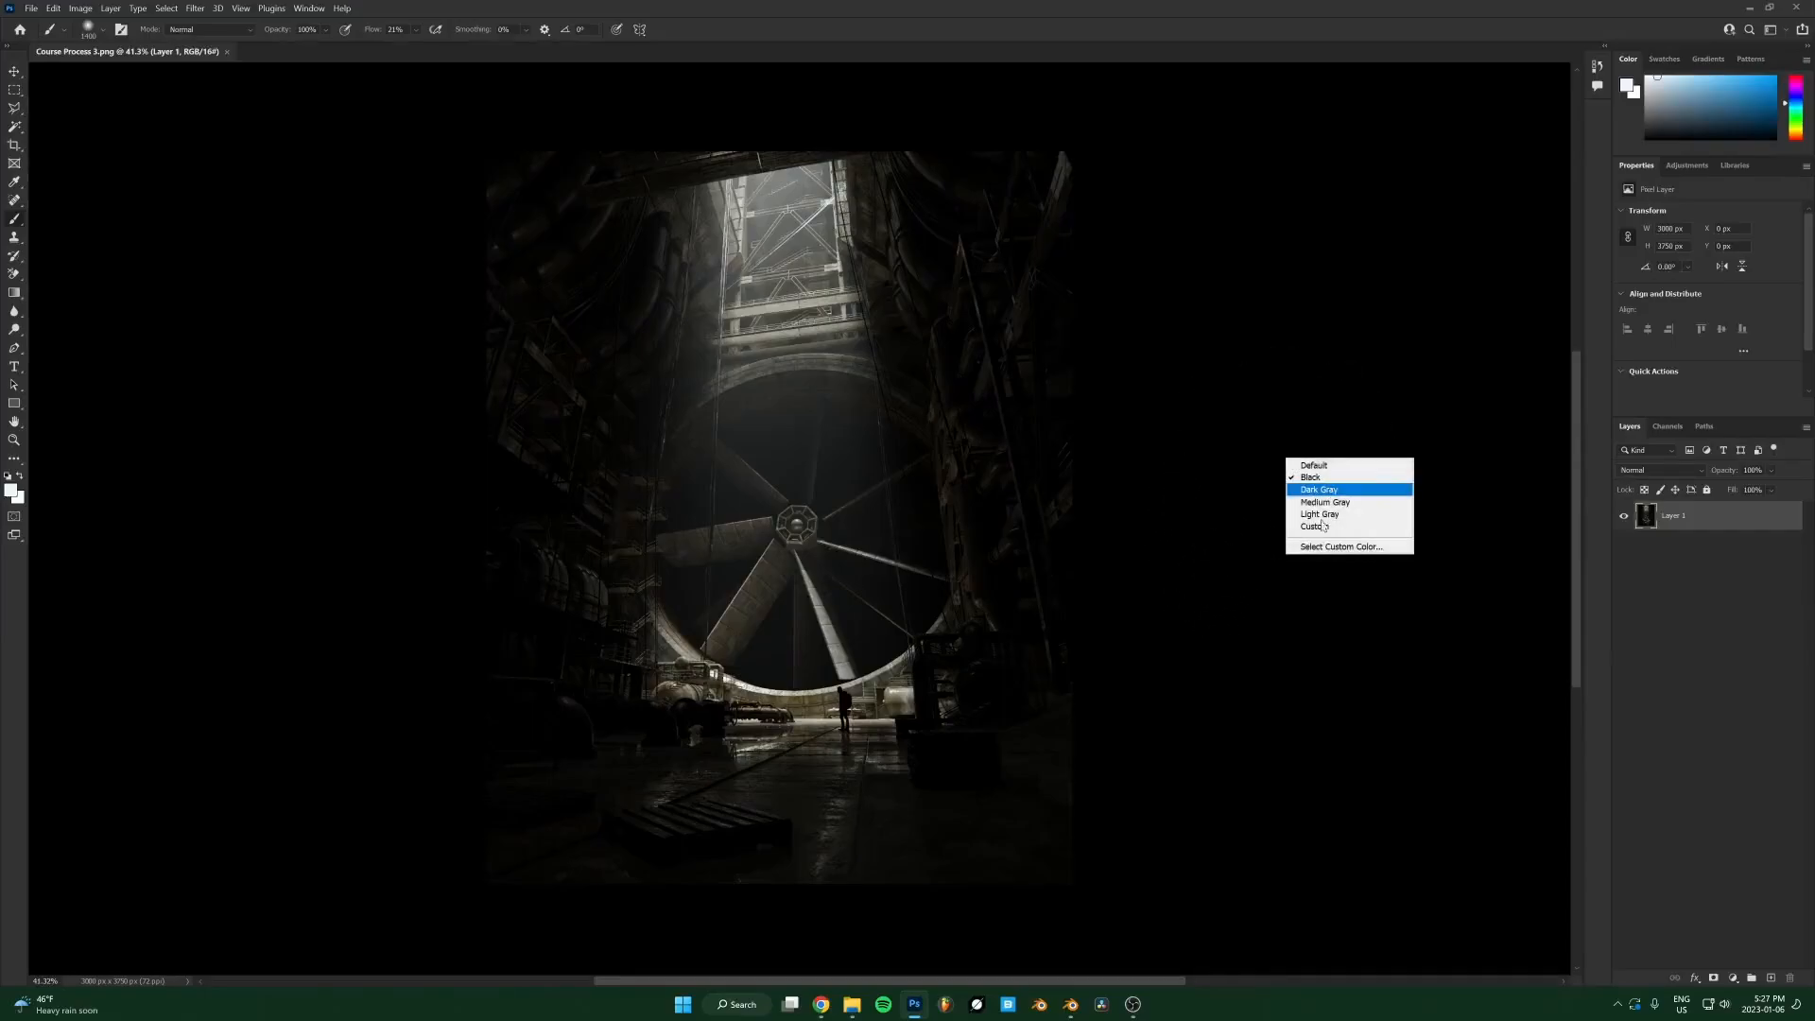
pyautogui.click(1320, 527)
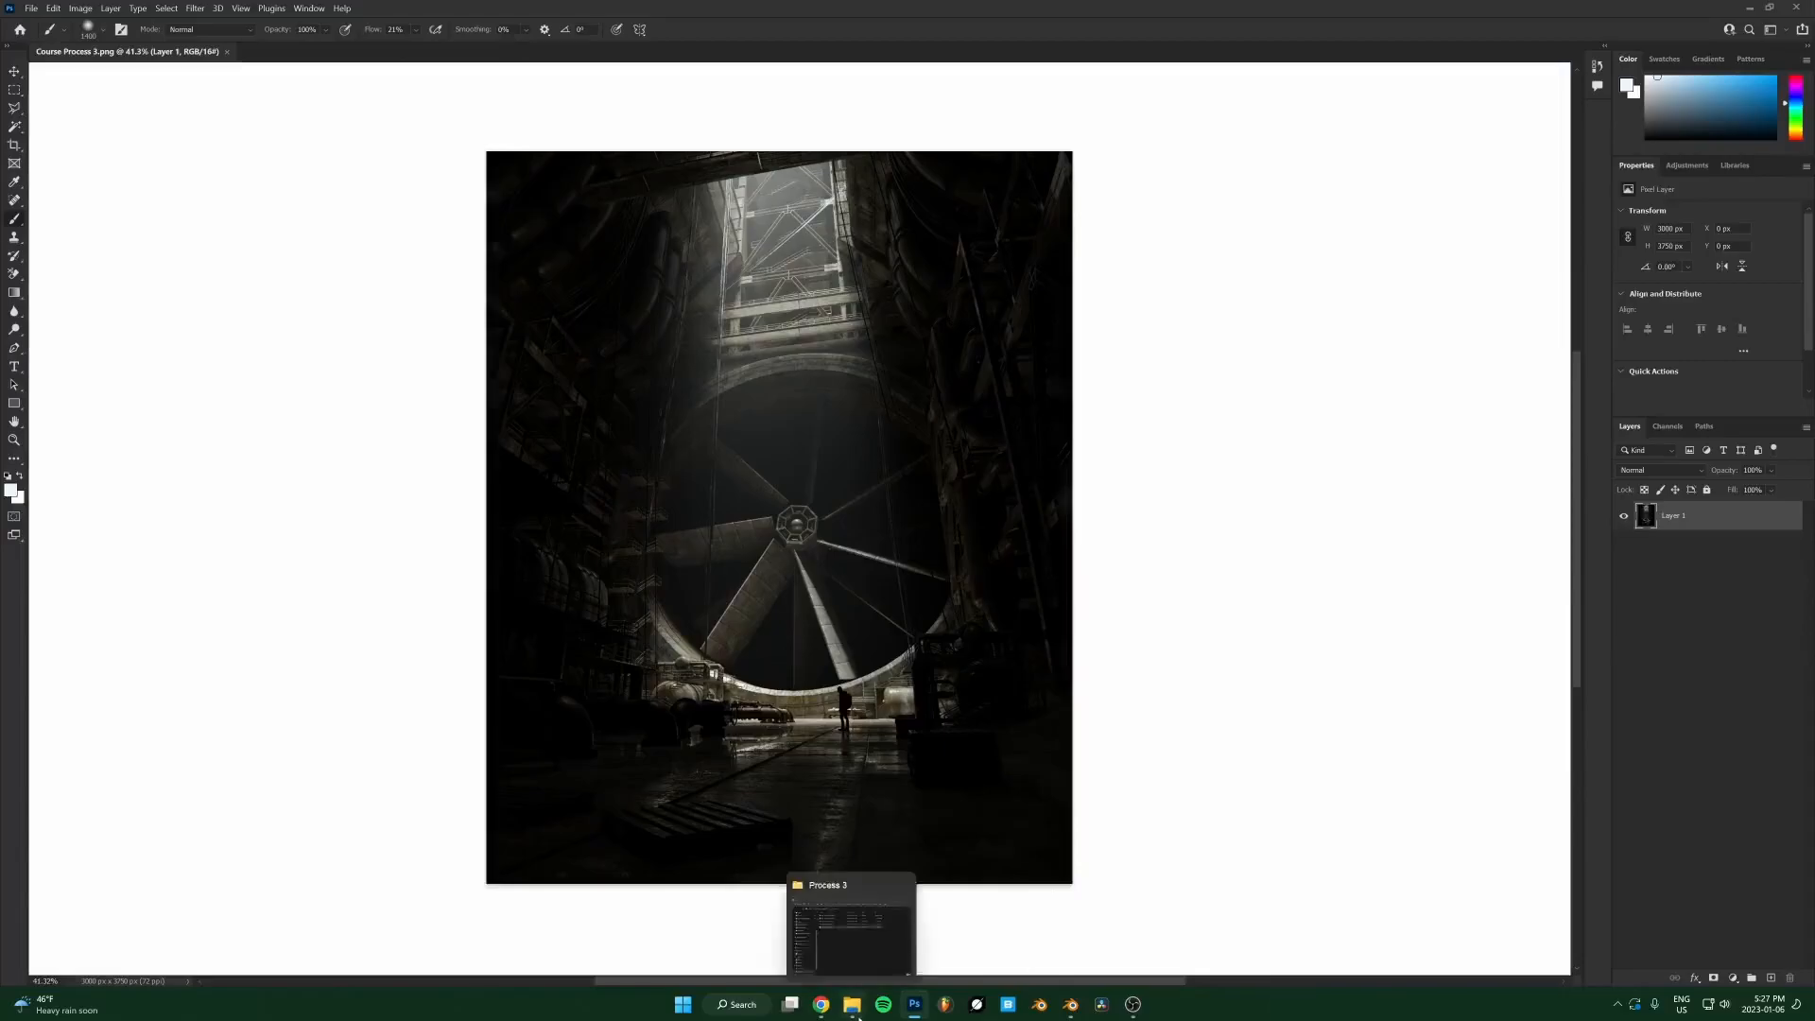
# Place Course Process 3 Mist.png from the Process 3 folder over the render as a new full-canvas layer.
pyautogui.click(856, 926)
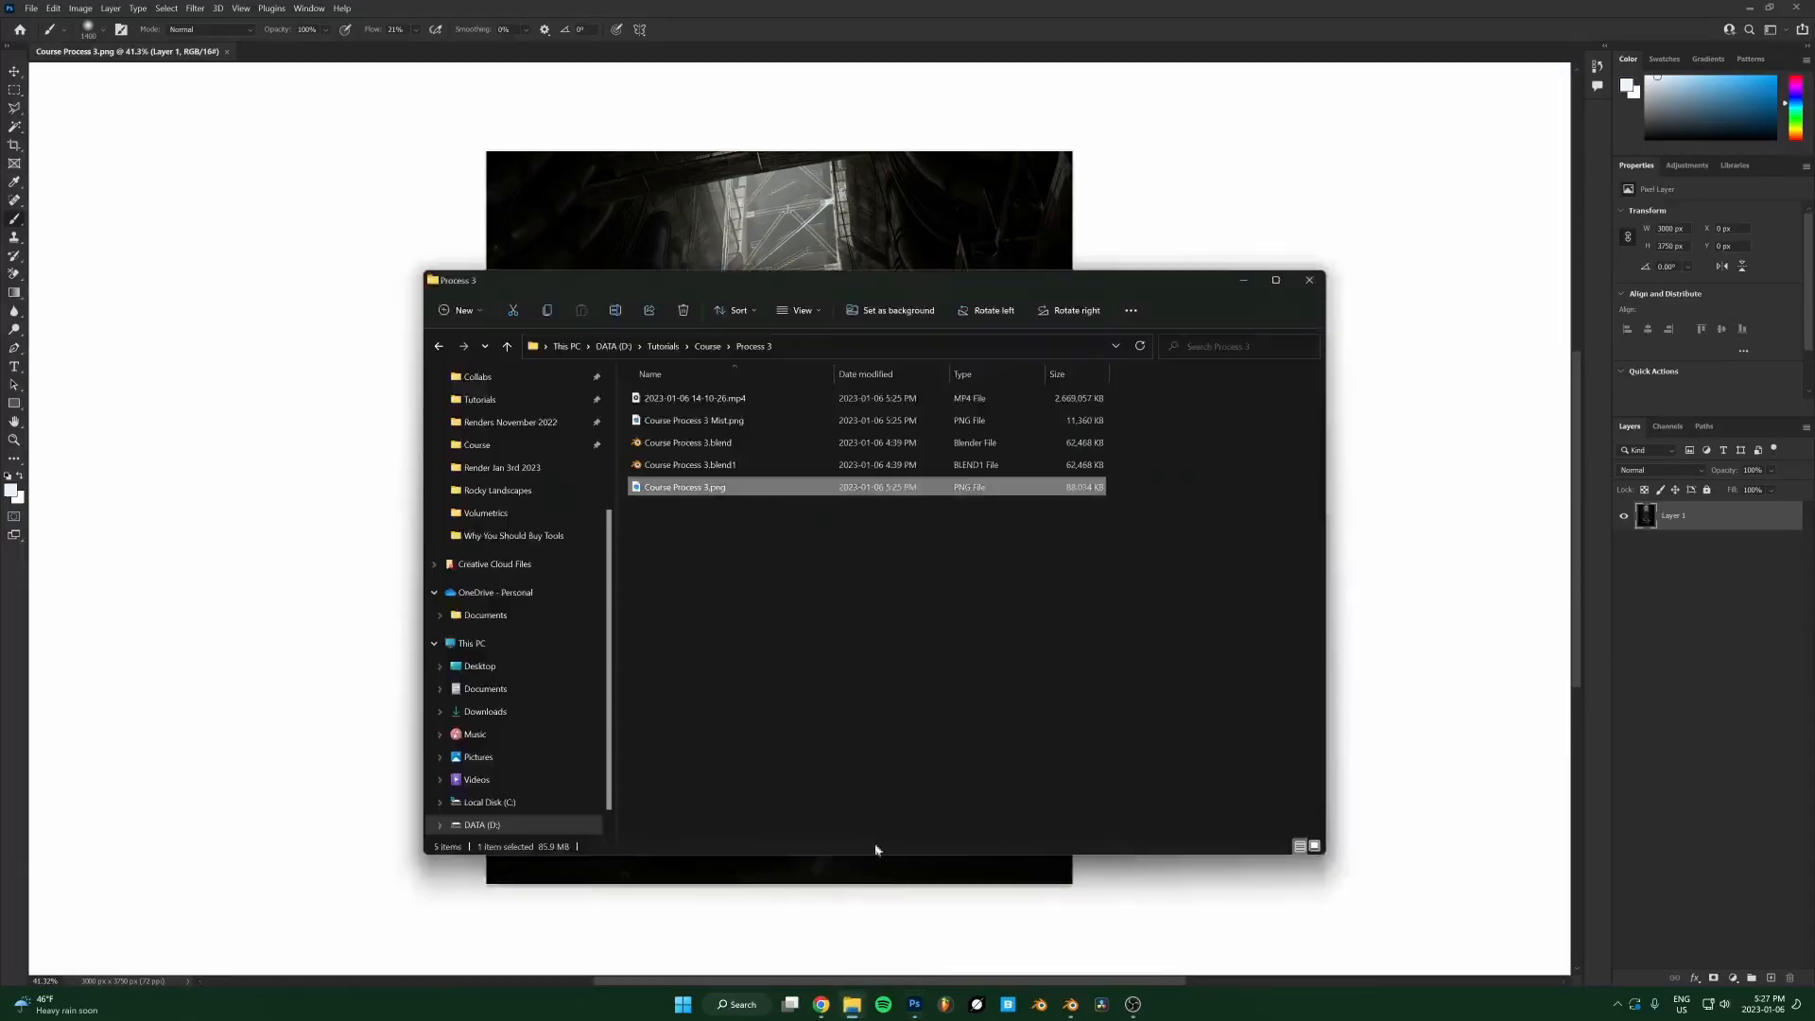
pyautogui.click(688, 424)
pyautogui.moveTo(677, 427); pyautogui.dragTo(900, 448)
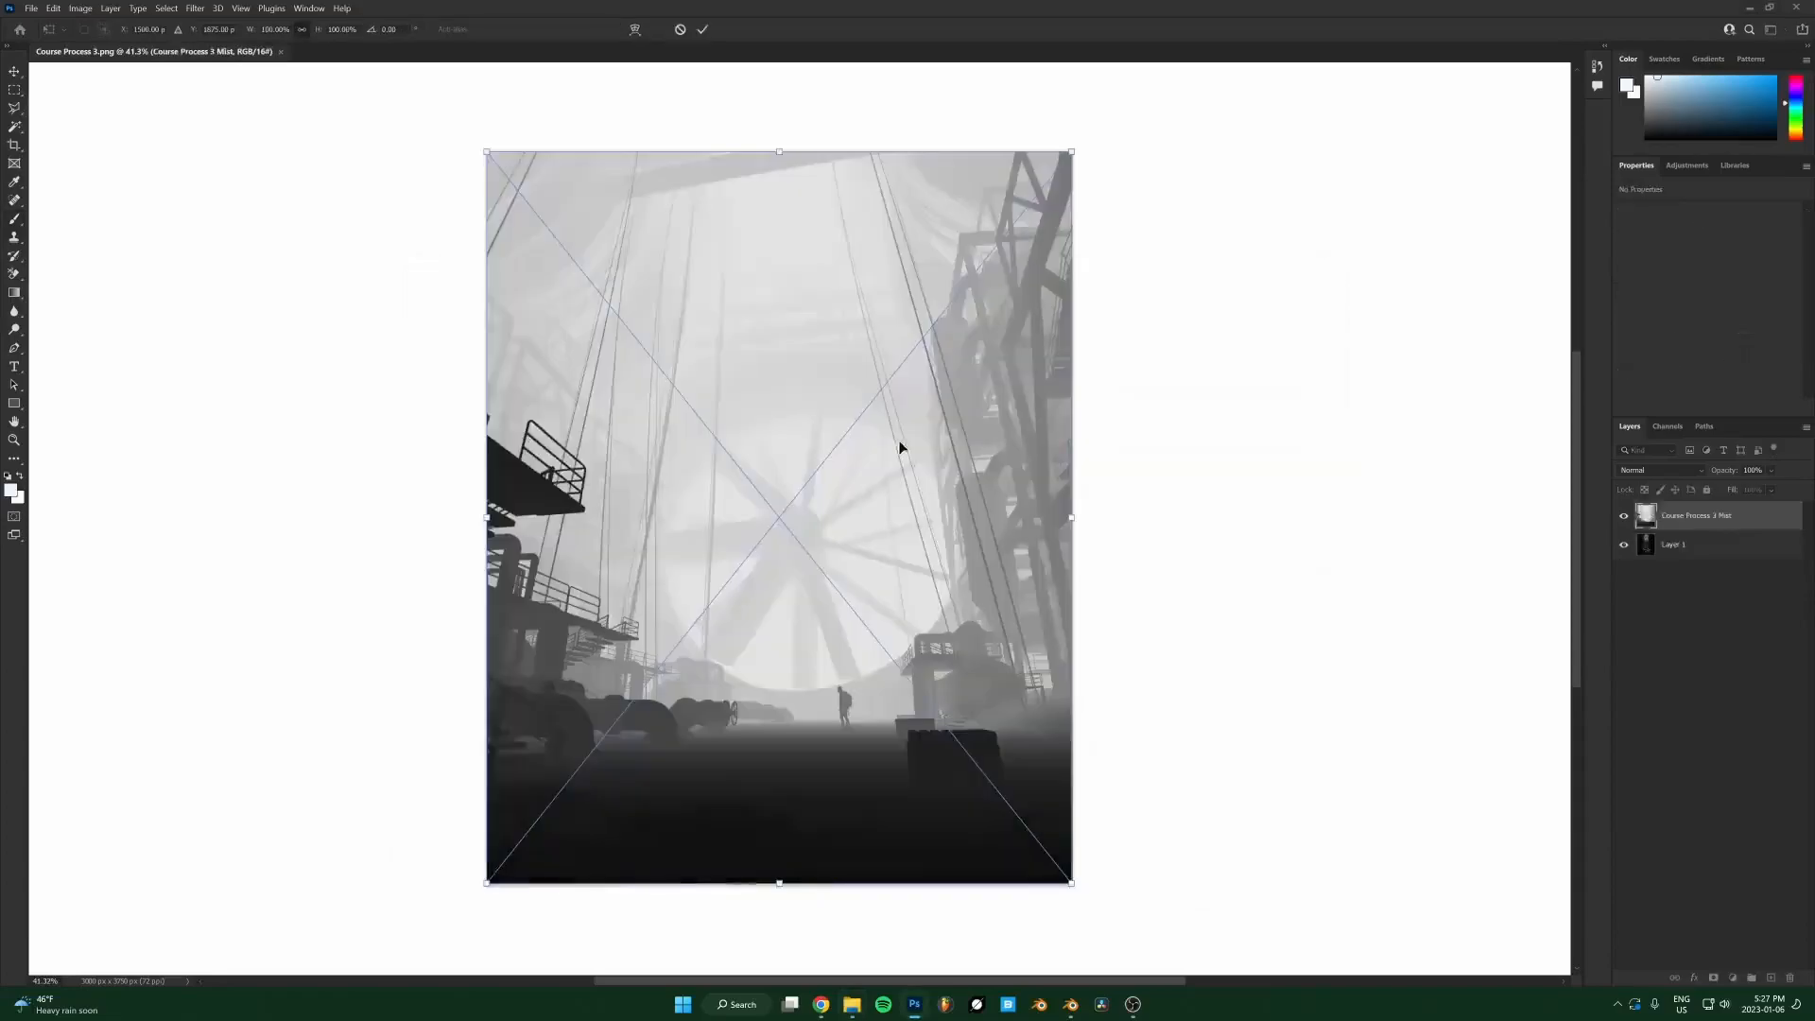
pyautogui.press('Return')
# Hide the mist layer and examine the silhouetted figure and its surroundings in the render up close.
pyautogui.click(1623, 515)
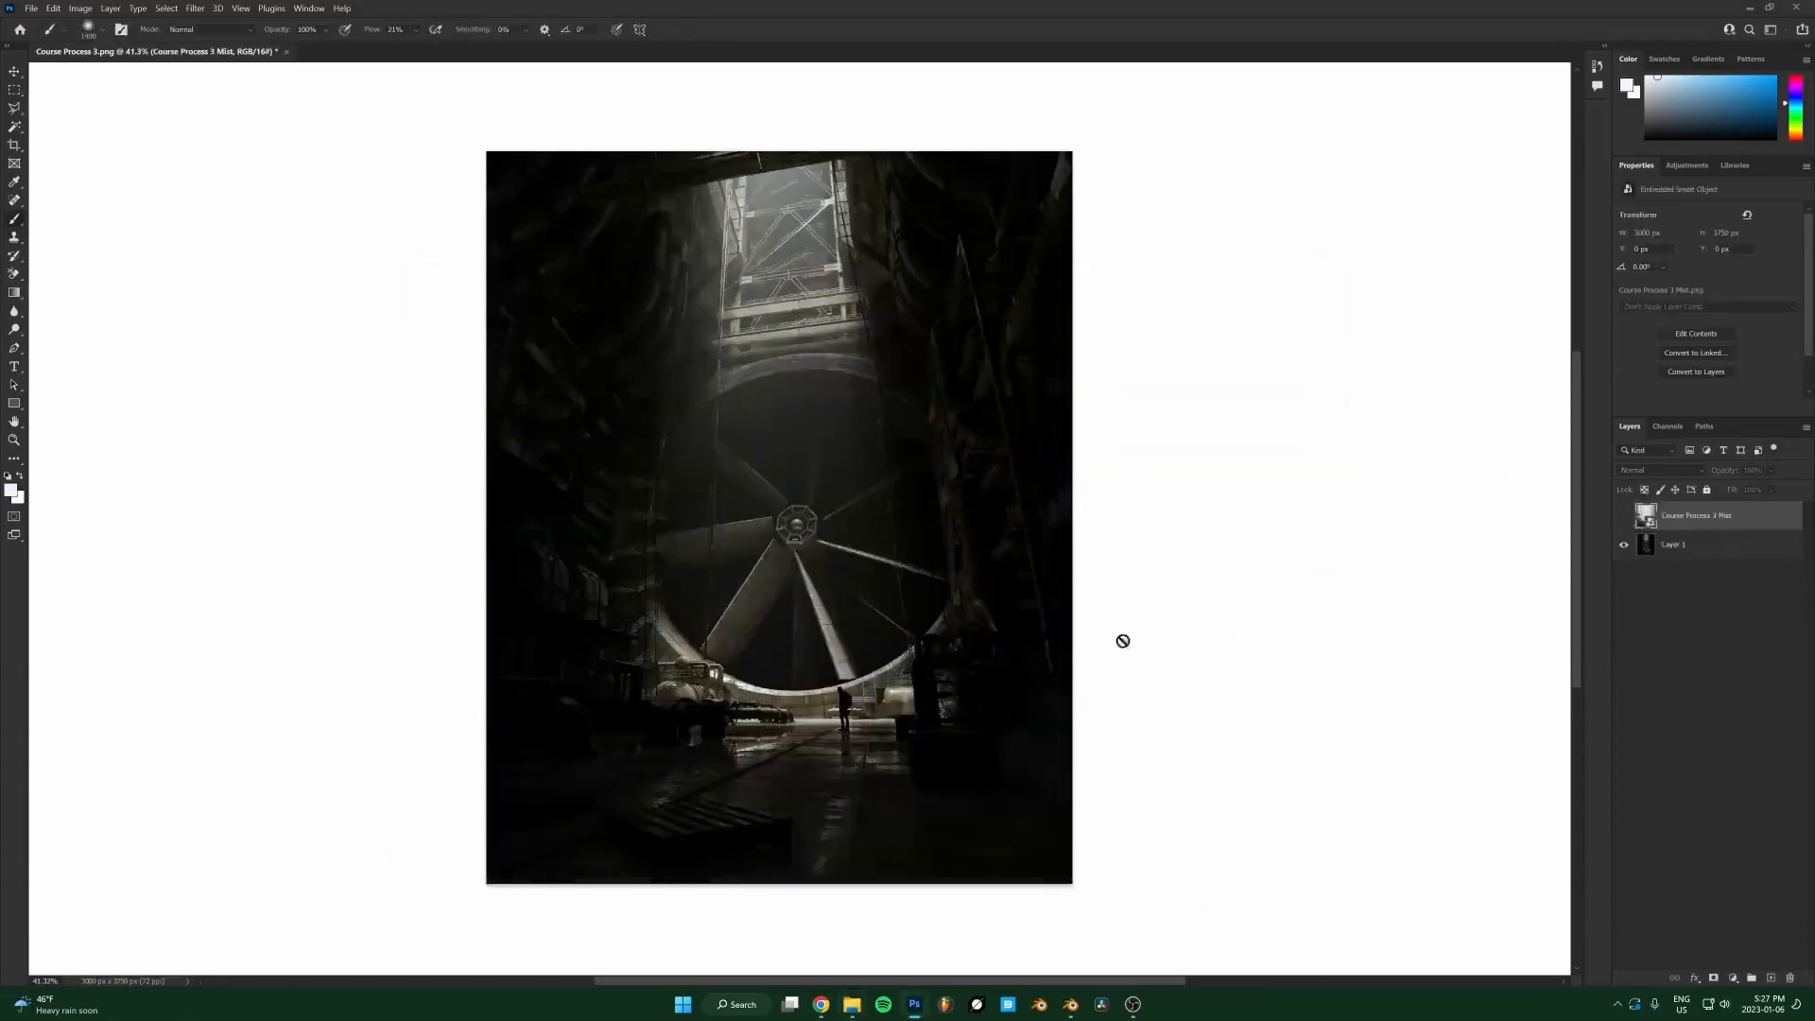
pyautogui.scroll(2, 832, 756)
pyautogui.scroll(15, 832, 756)
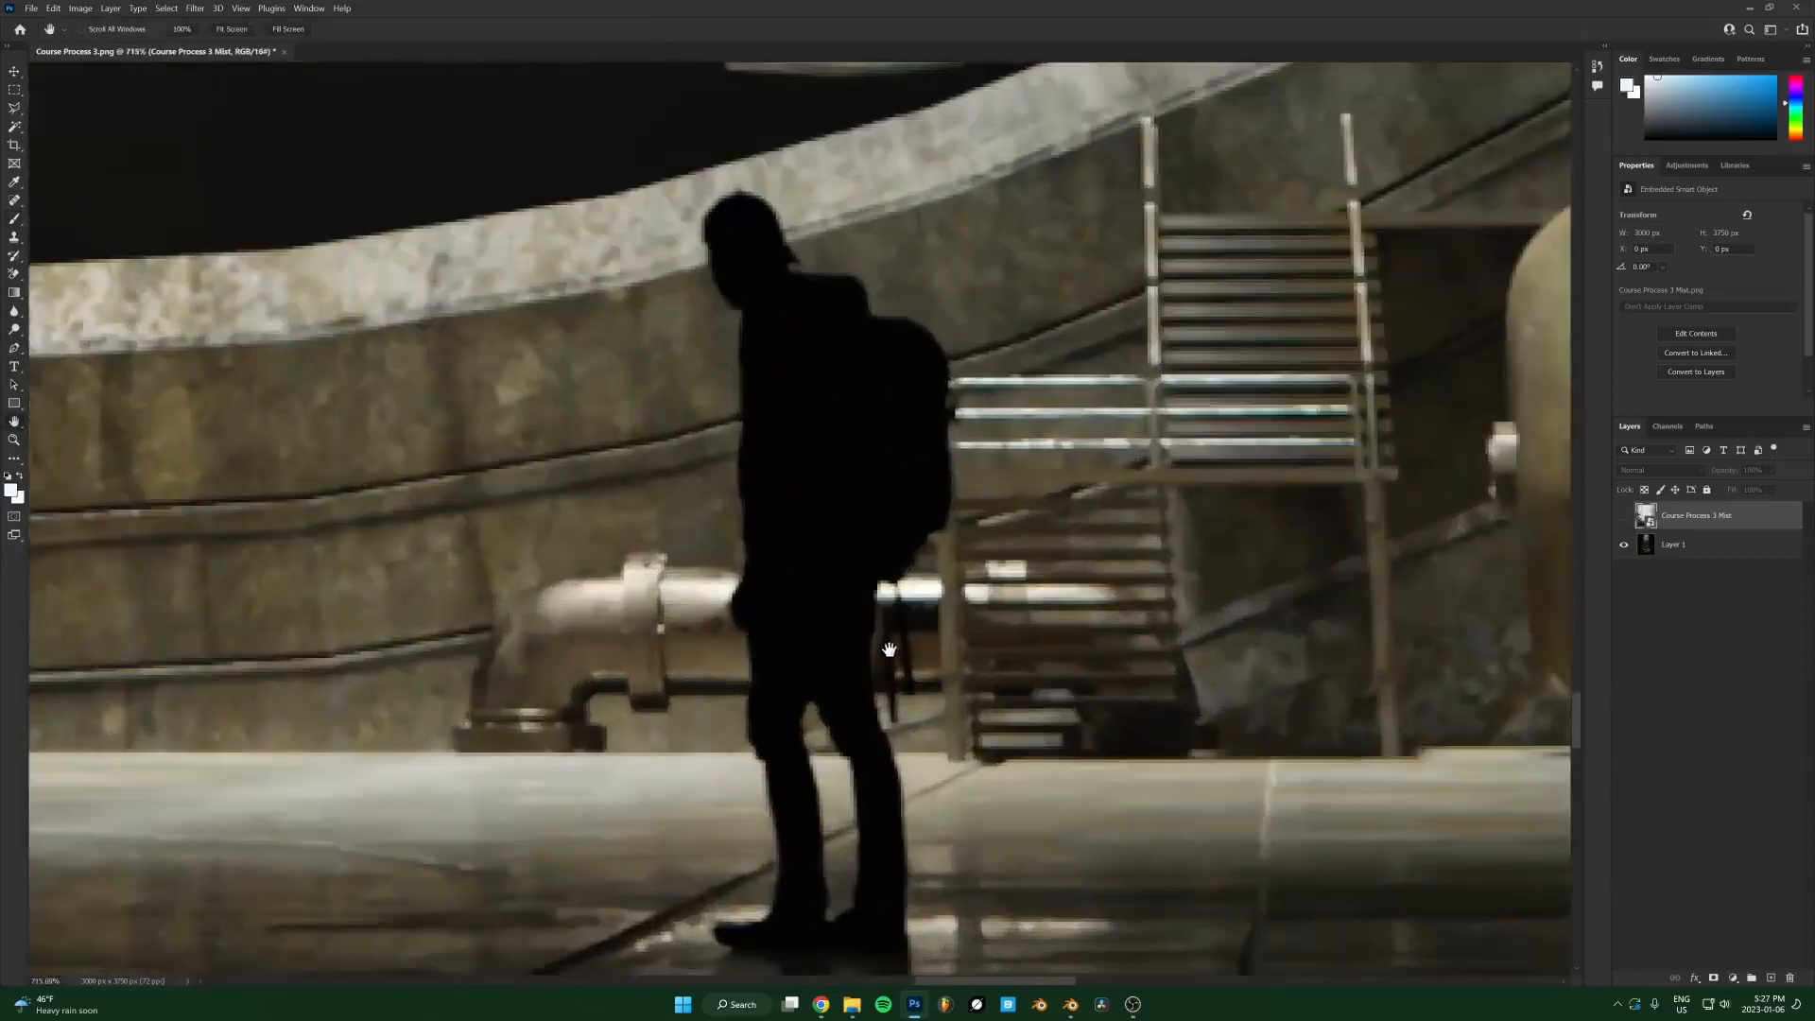
pyautogui.moveTo(883, 657); pyautogui.dragTo(956, 612)
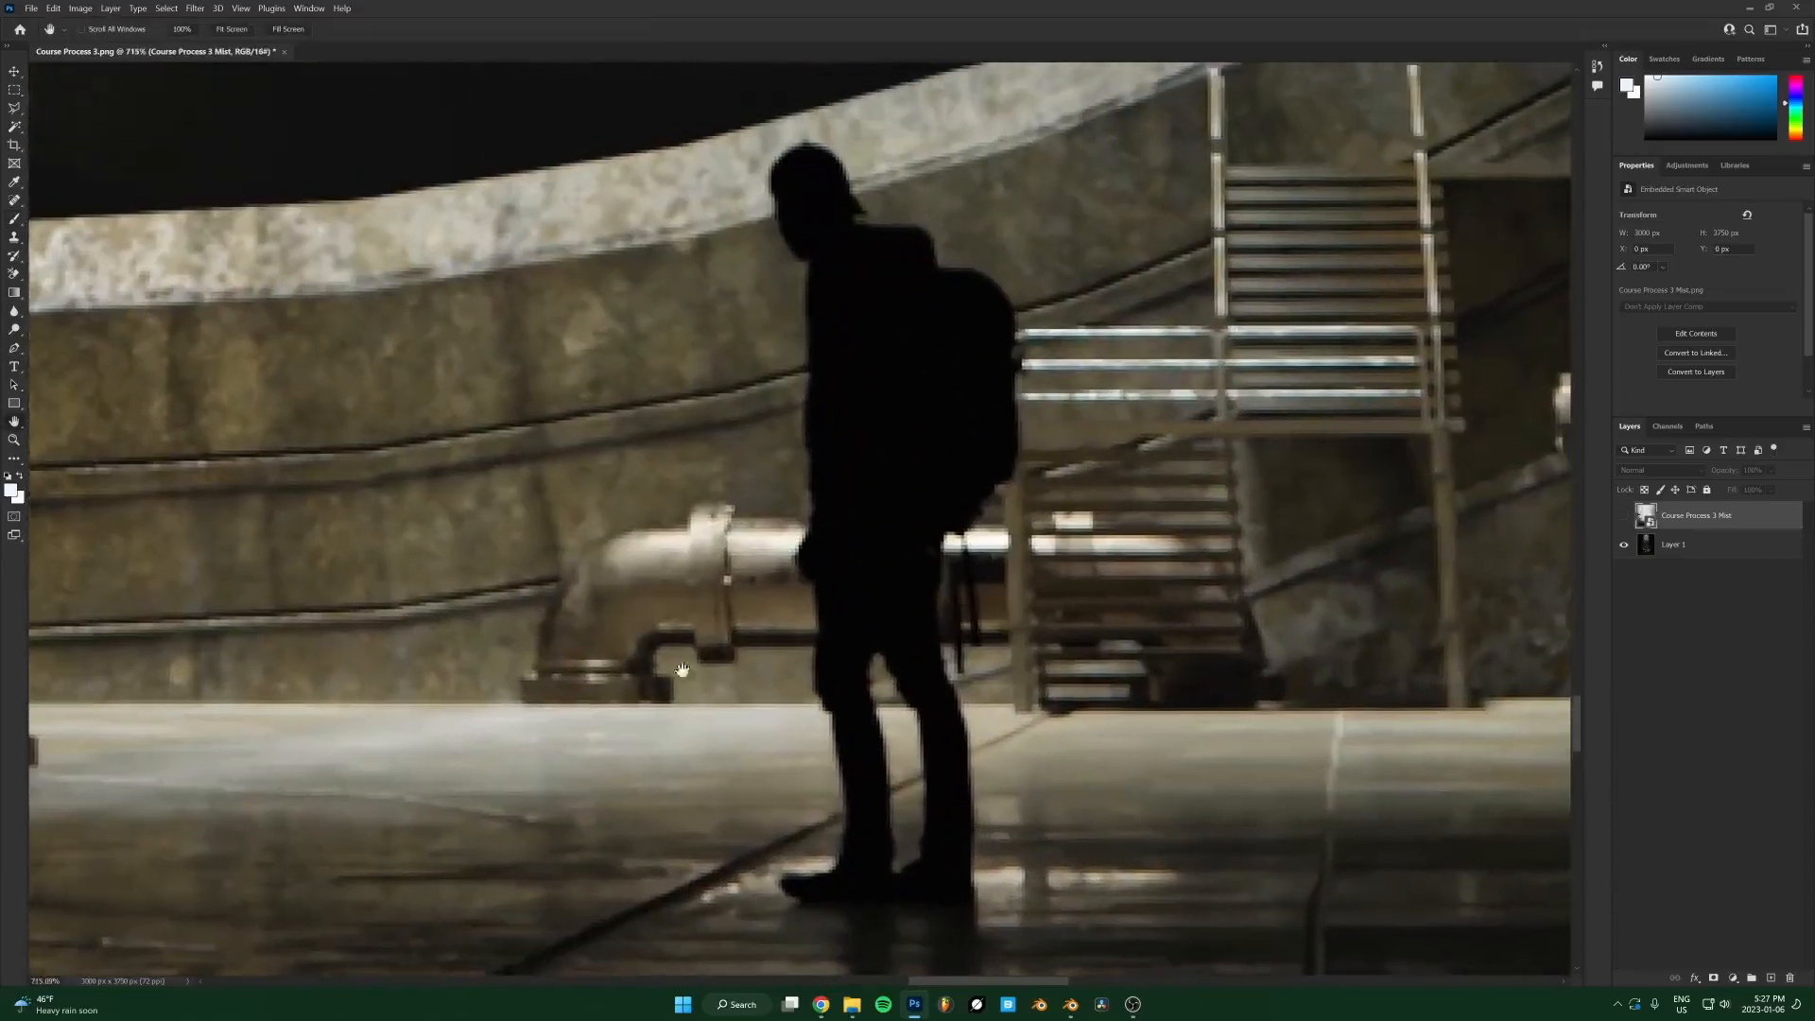
pyautogui.scroll(-3, 887, 614)
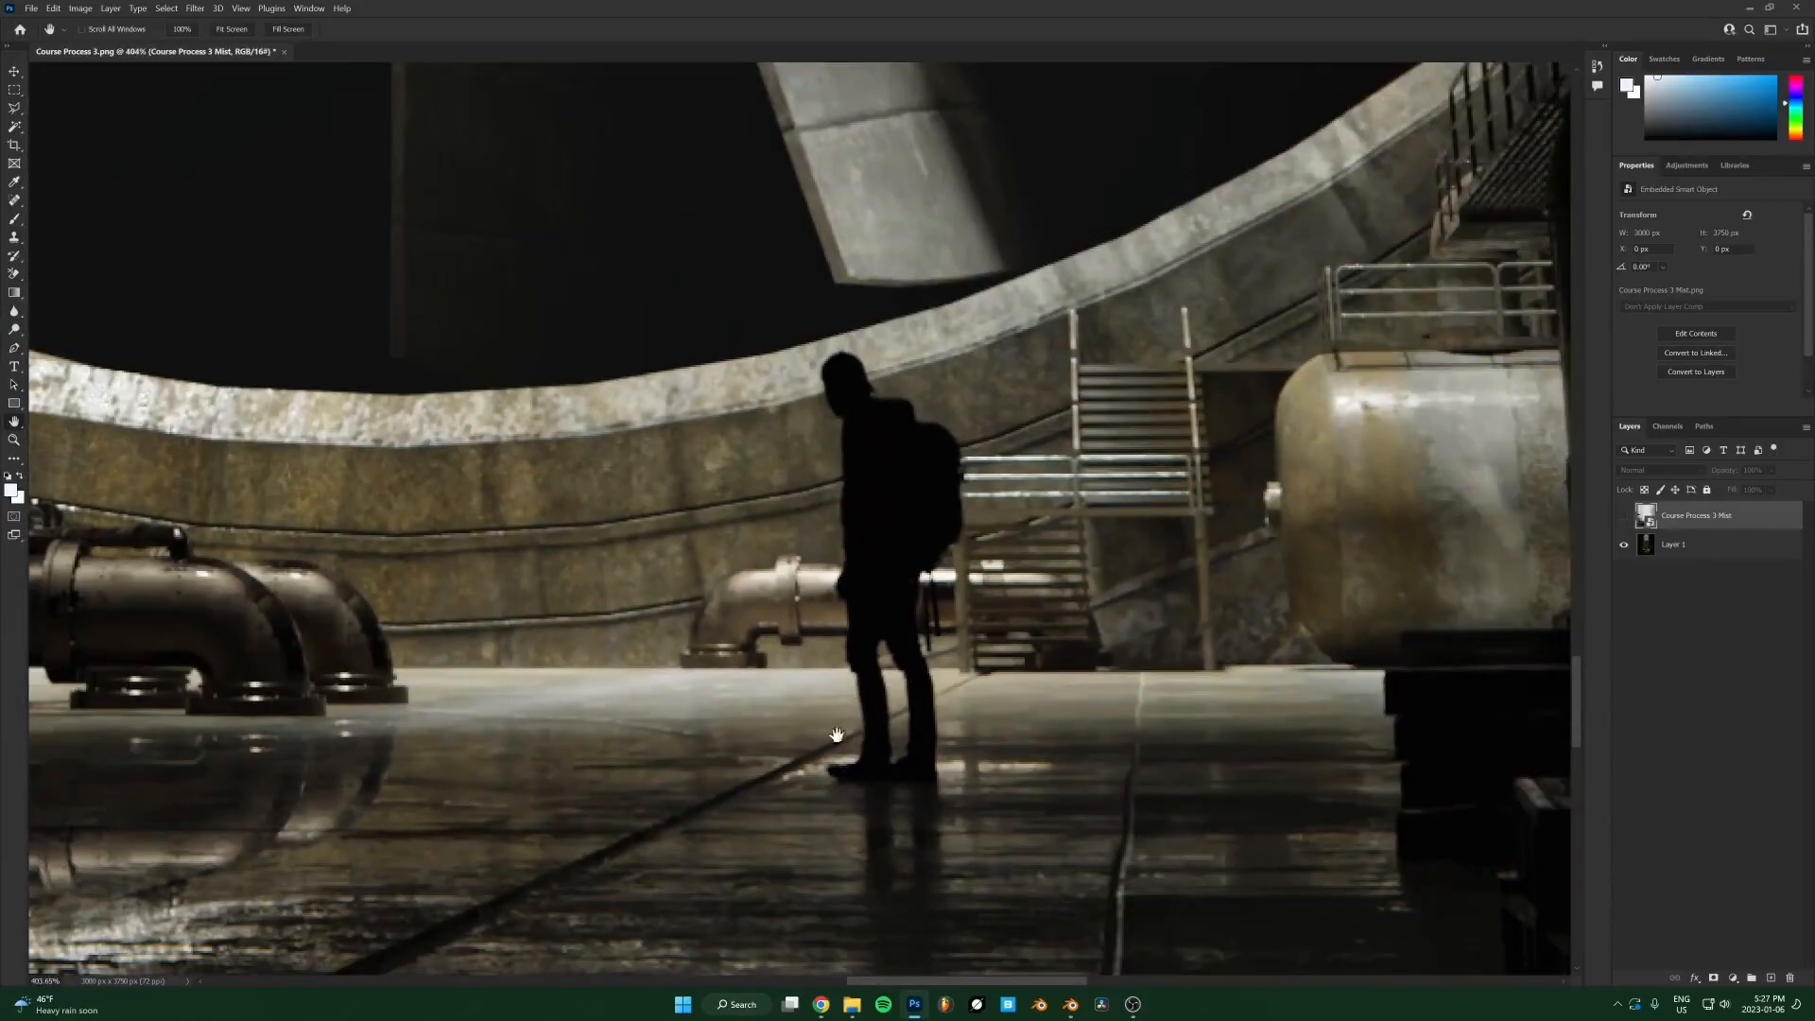
pyautogui.scroll(-2, 896, 590)
# Show the mist layer and examine its grey tones around the figure, the fan blades and the curved wall.
pyautogui.click(1624, 515)
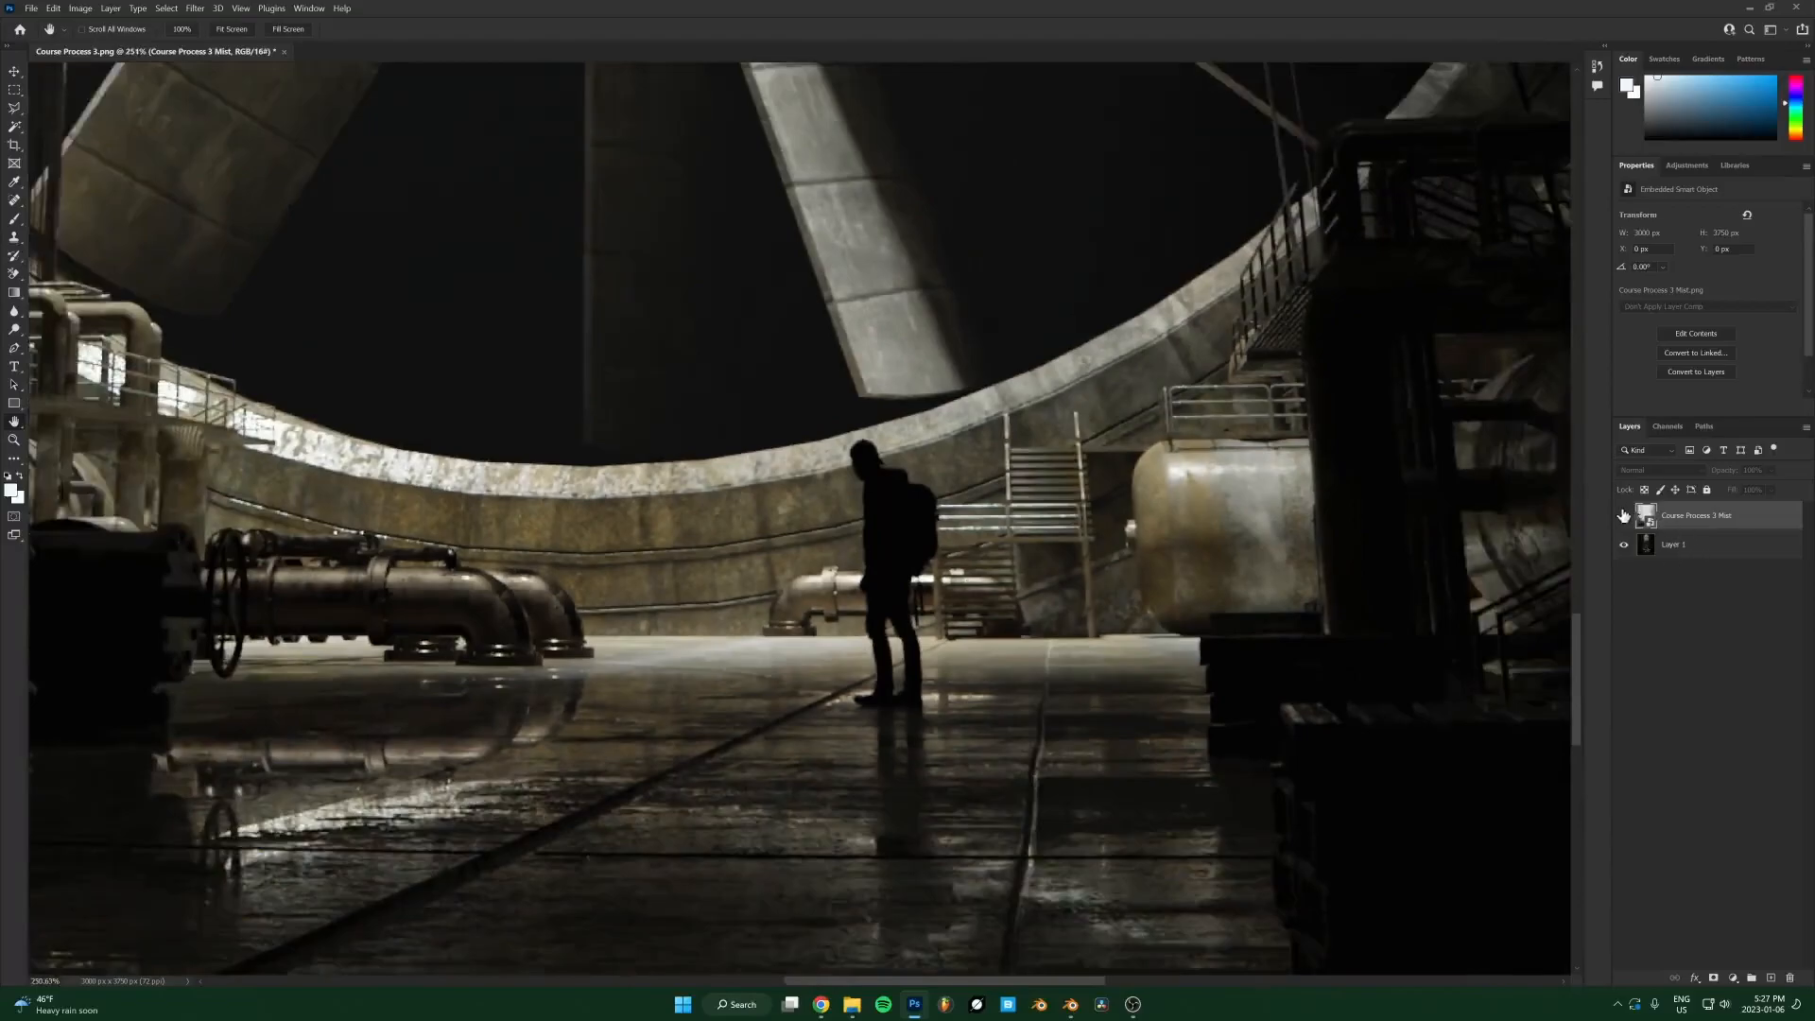
pyautogui.scroll(3, 1039, 596)
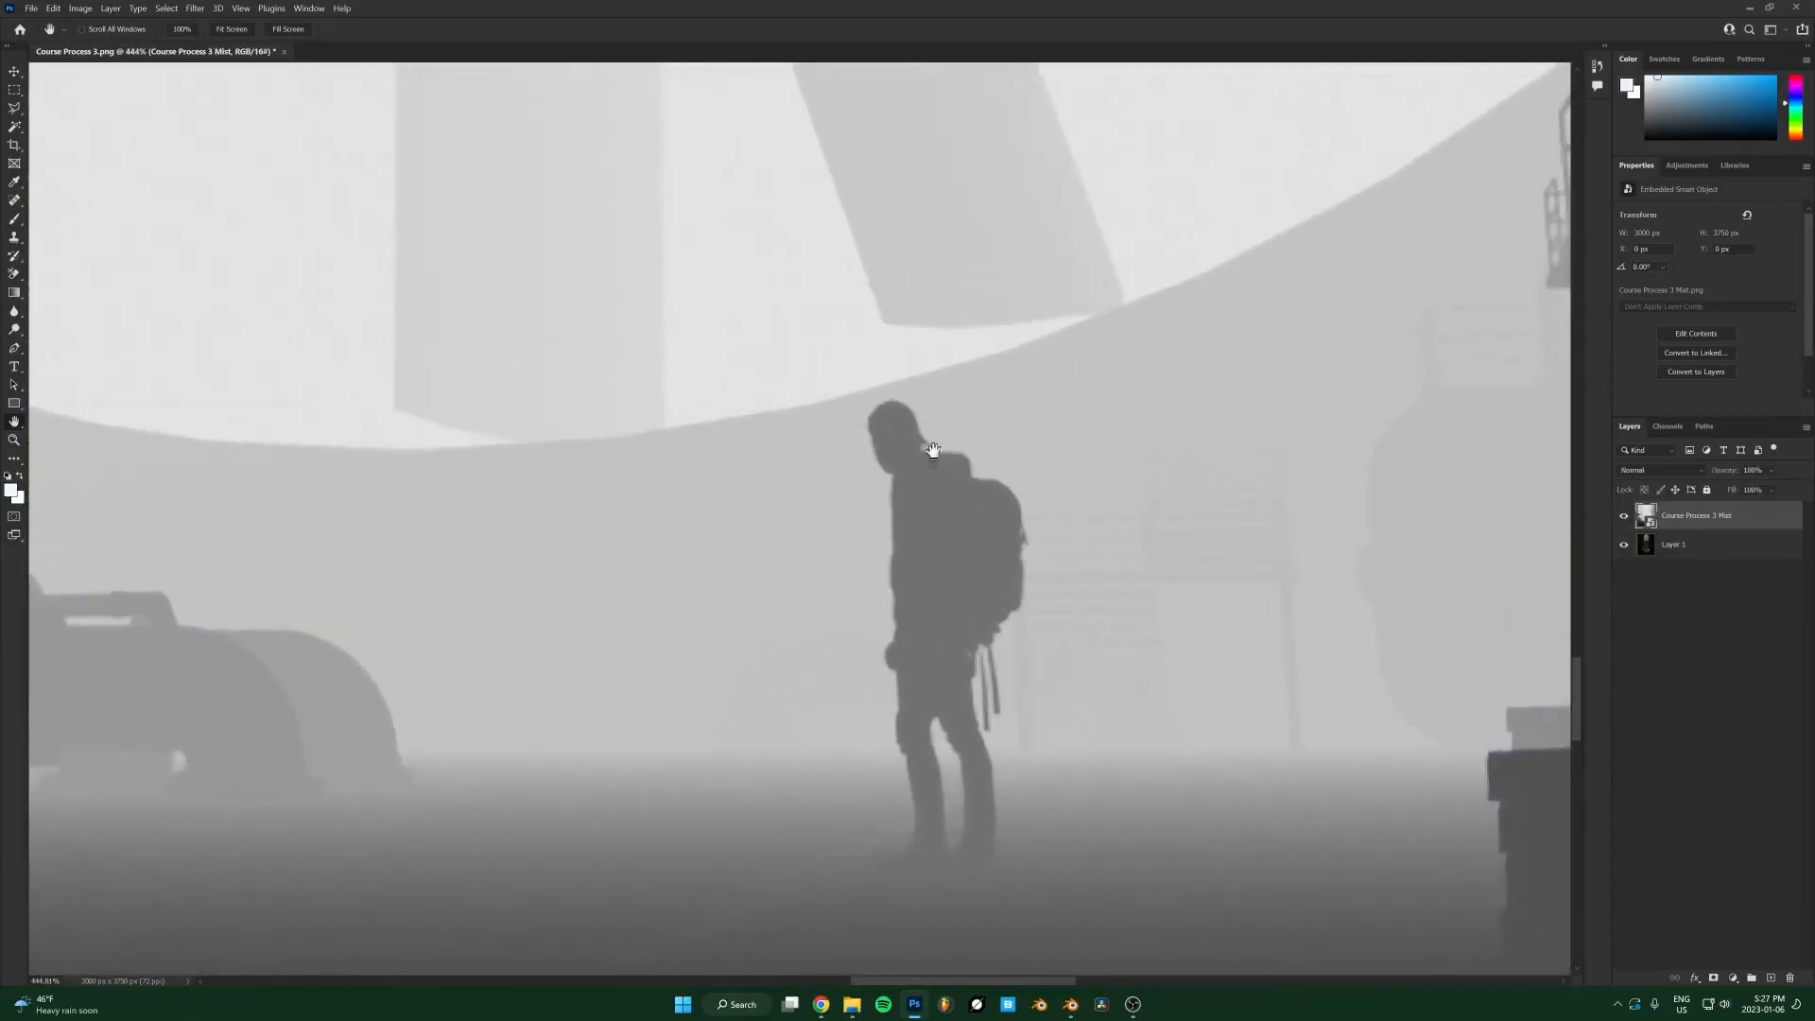
pyautogui.moveTo(932, 461); pyautogui.dragTo(899, 798)
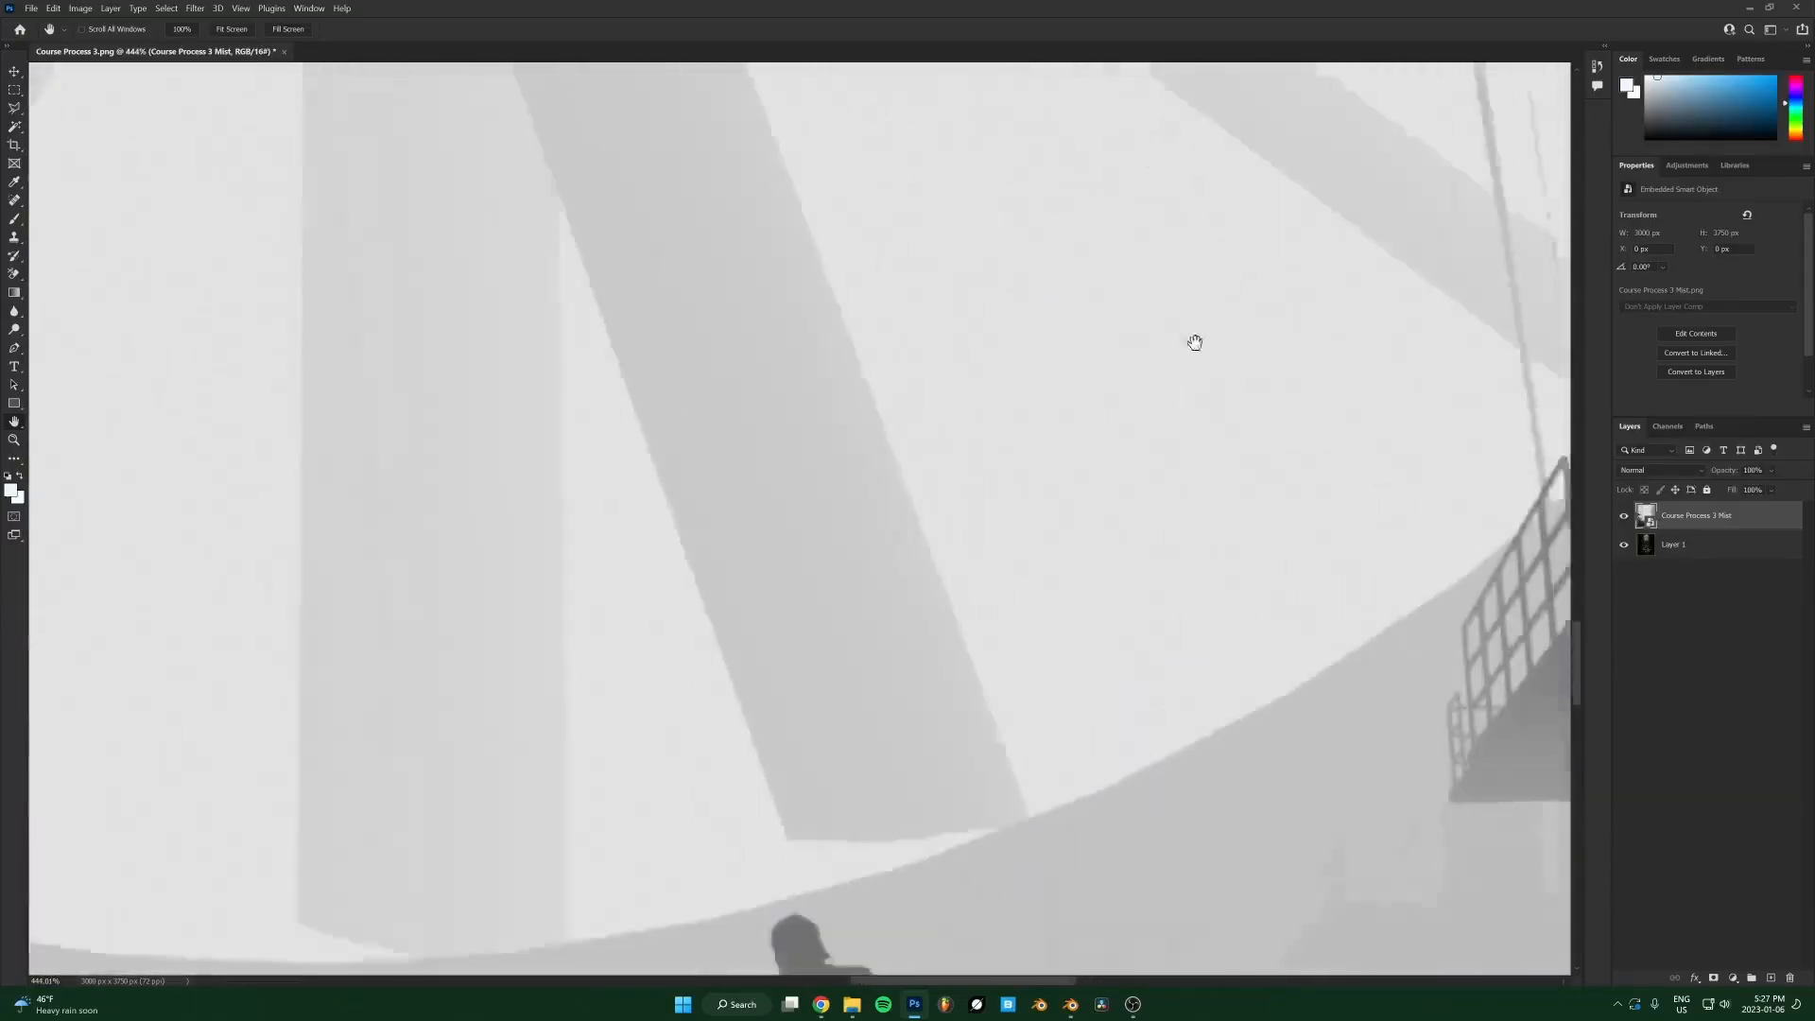
pyautogui.moveTo(1162, 393); pyautogui.dragTo(1239, 308)
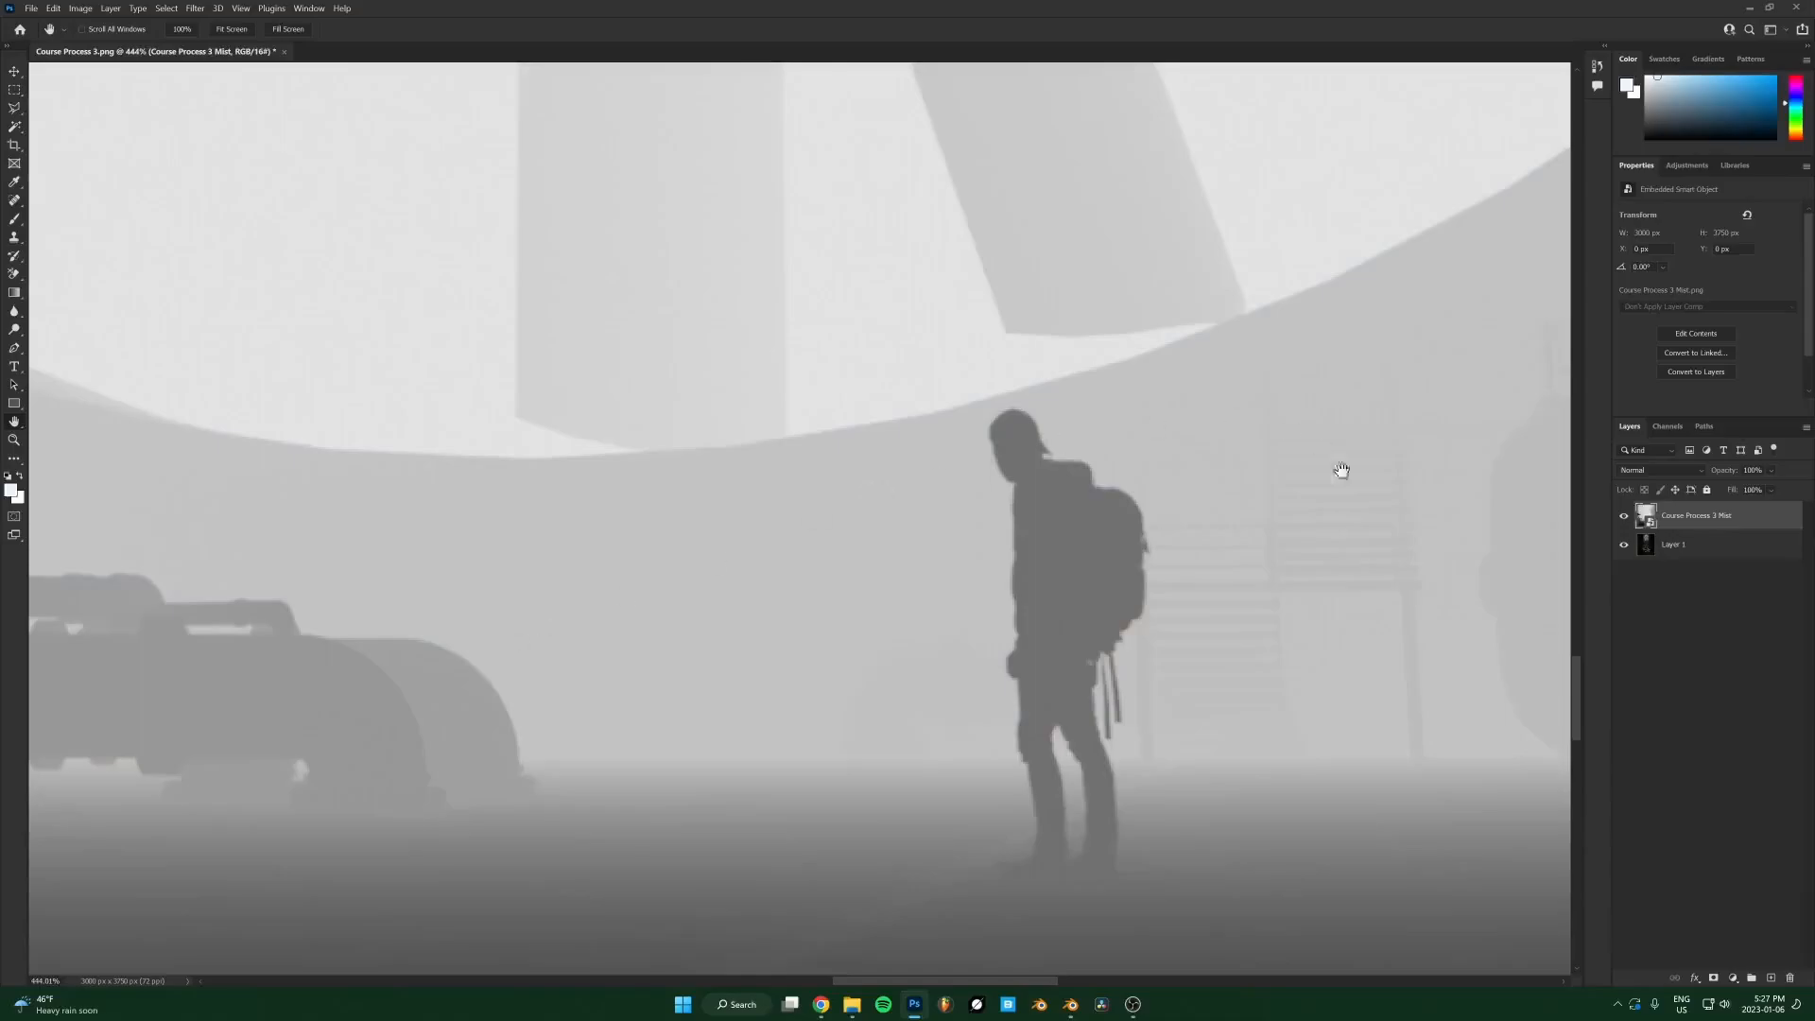
pyautogui.scroll(-3, 1036, 573)
pyautogui.scroll(-2, 1036, 573)
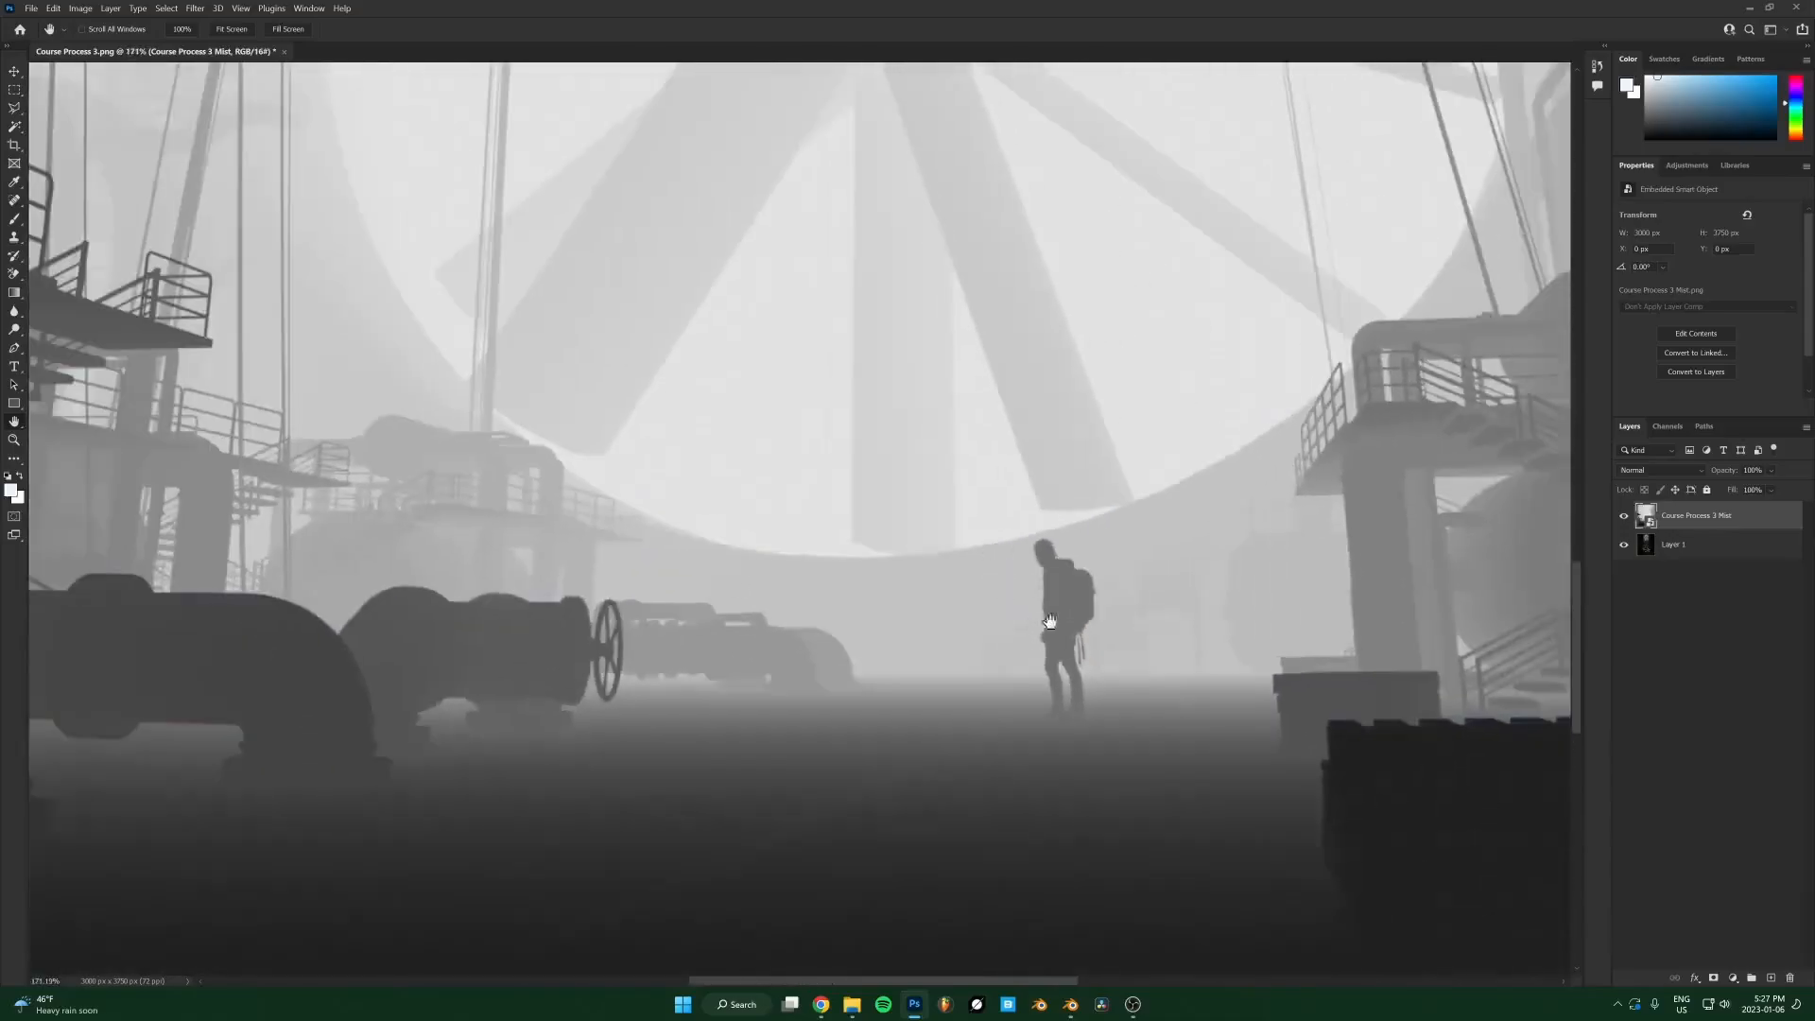
# Toggle the mist layer's visibility to compare the whole render with the mist pass, leaving the mist layer shown.
pyautogui.click(1623, 515)
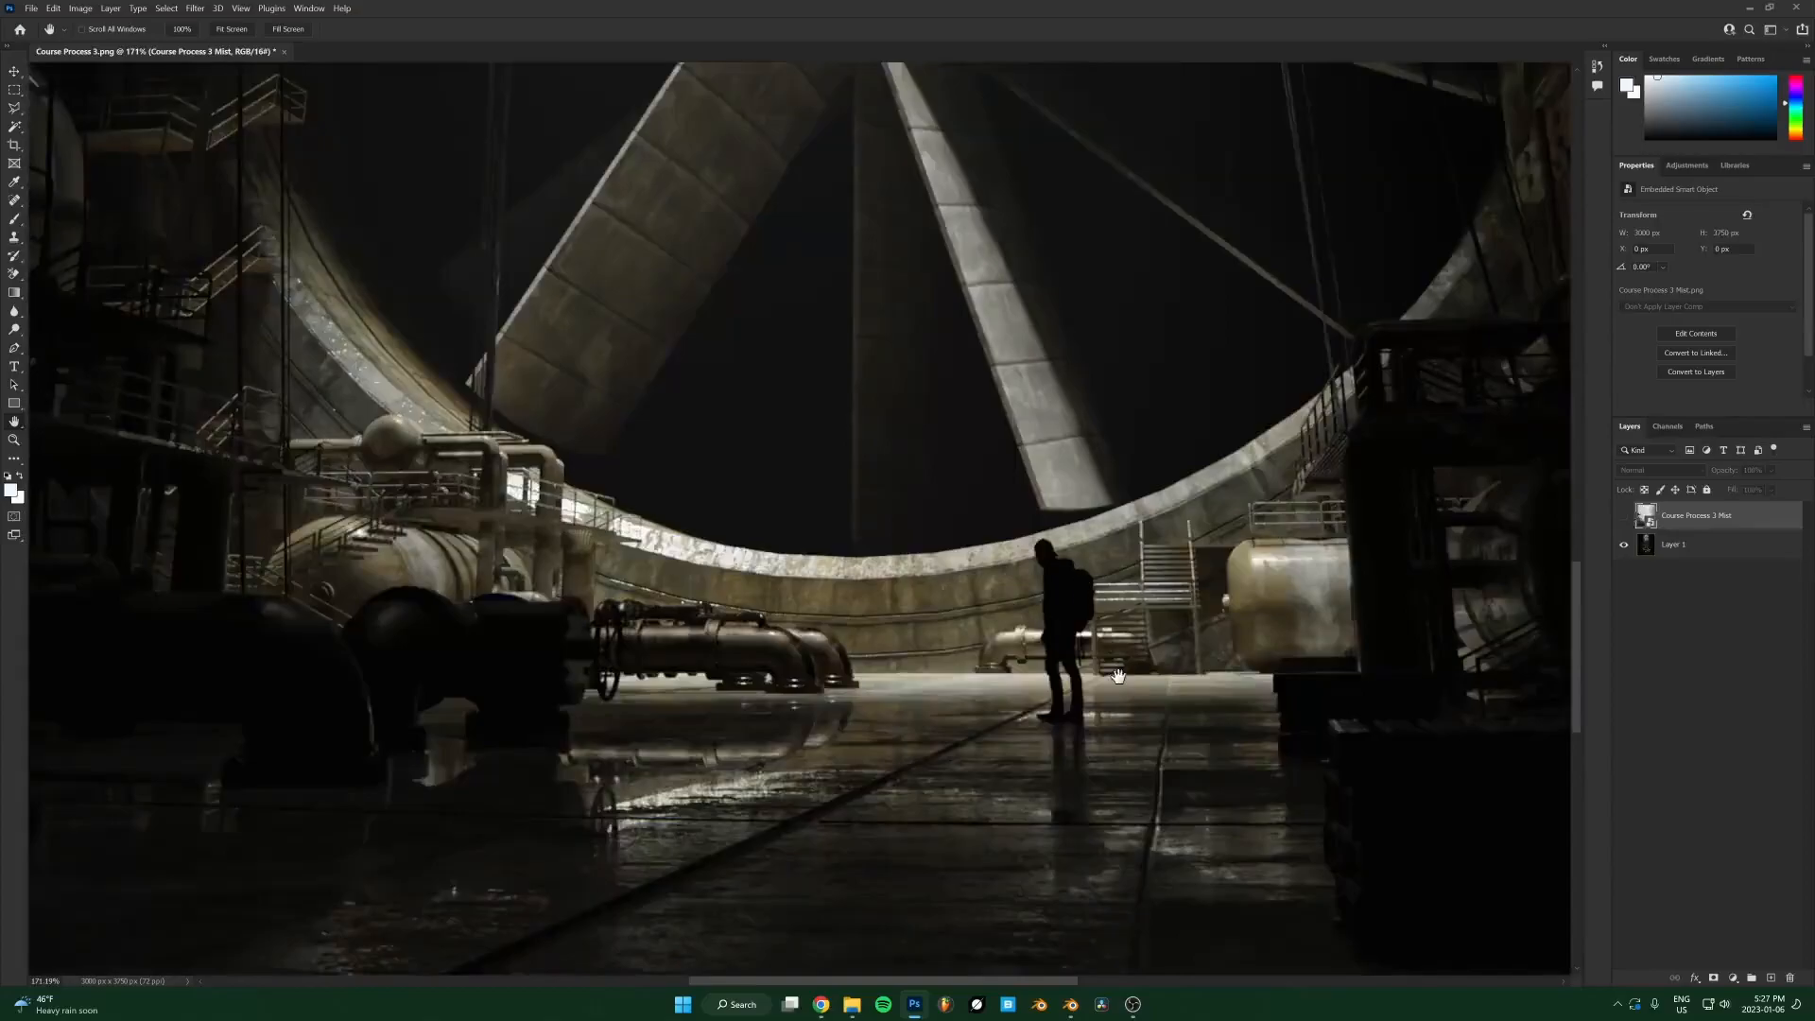
pyautogui.scroll(-5, 1117, 676)
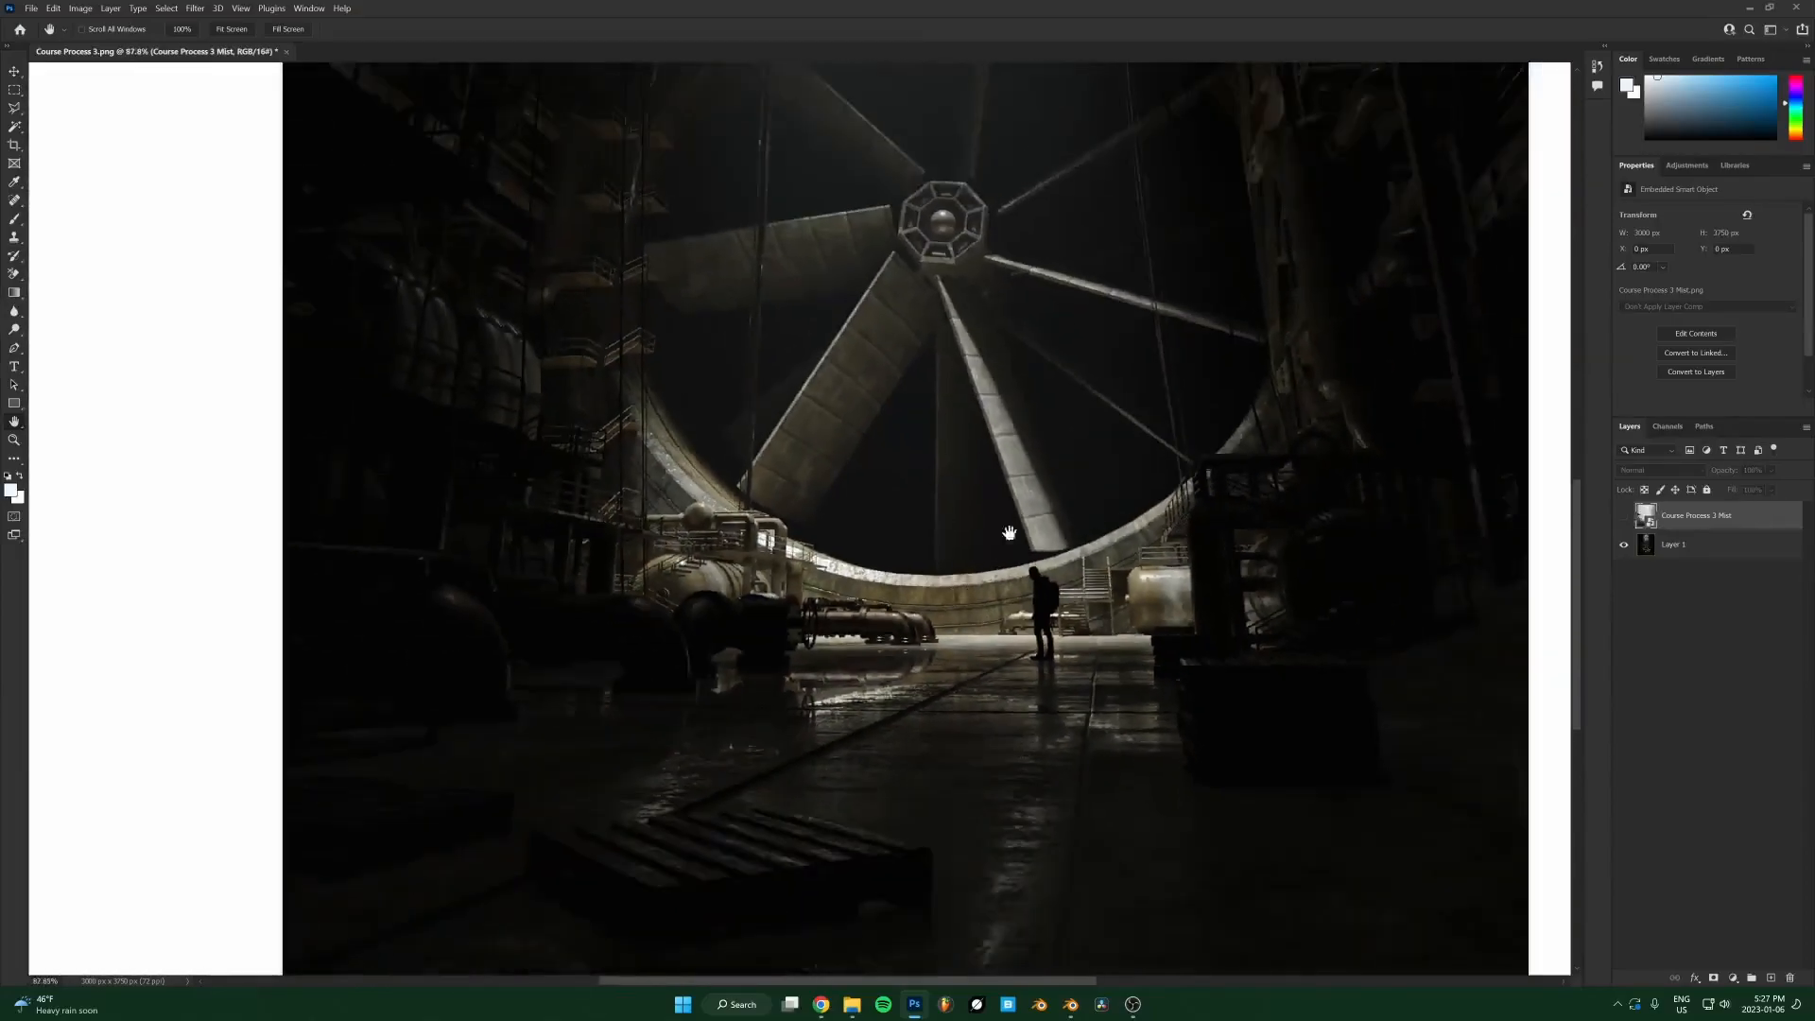
pyautogui.scroll(-3, 1004, 731)
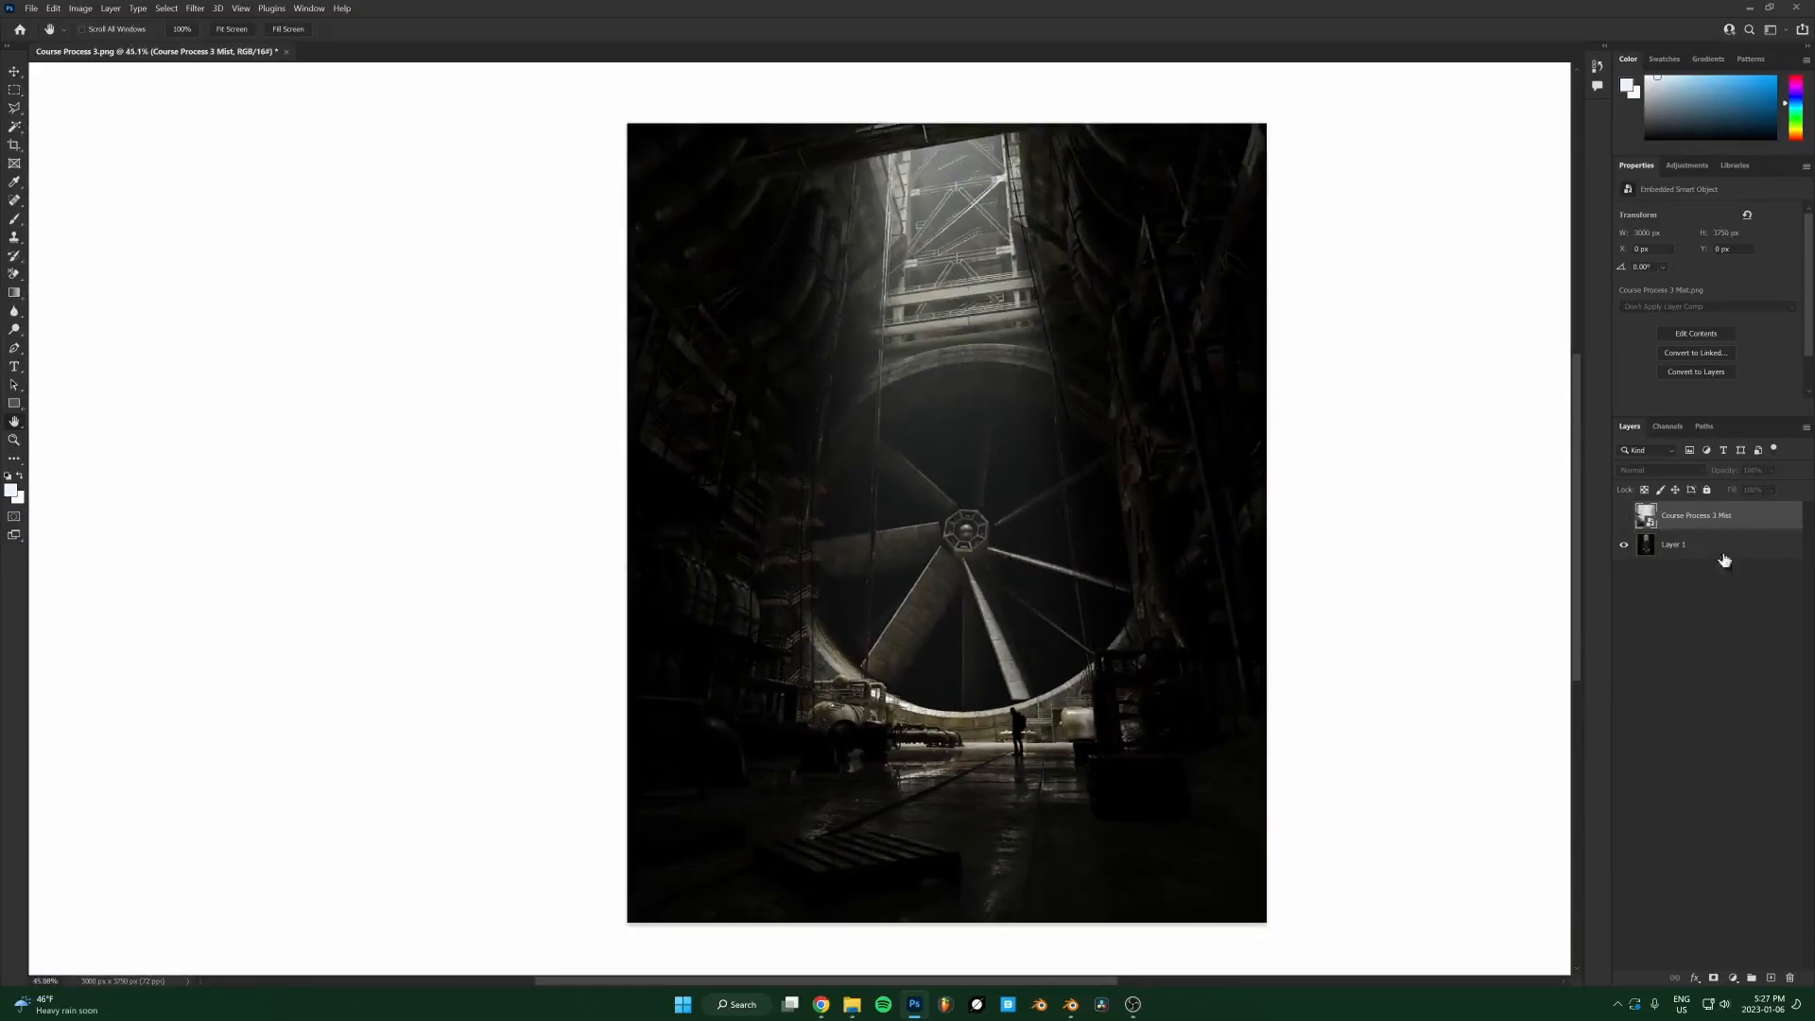
pyautogui.click(1624, 517)
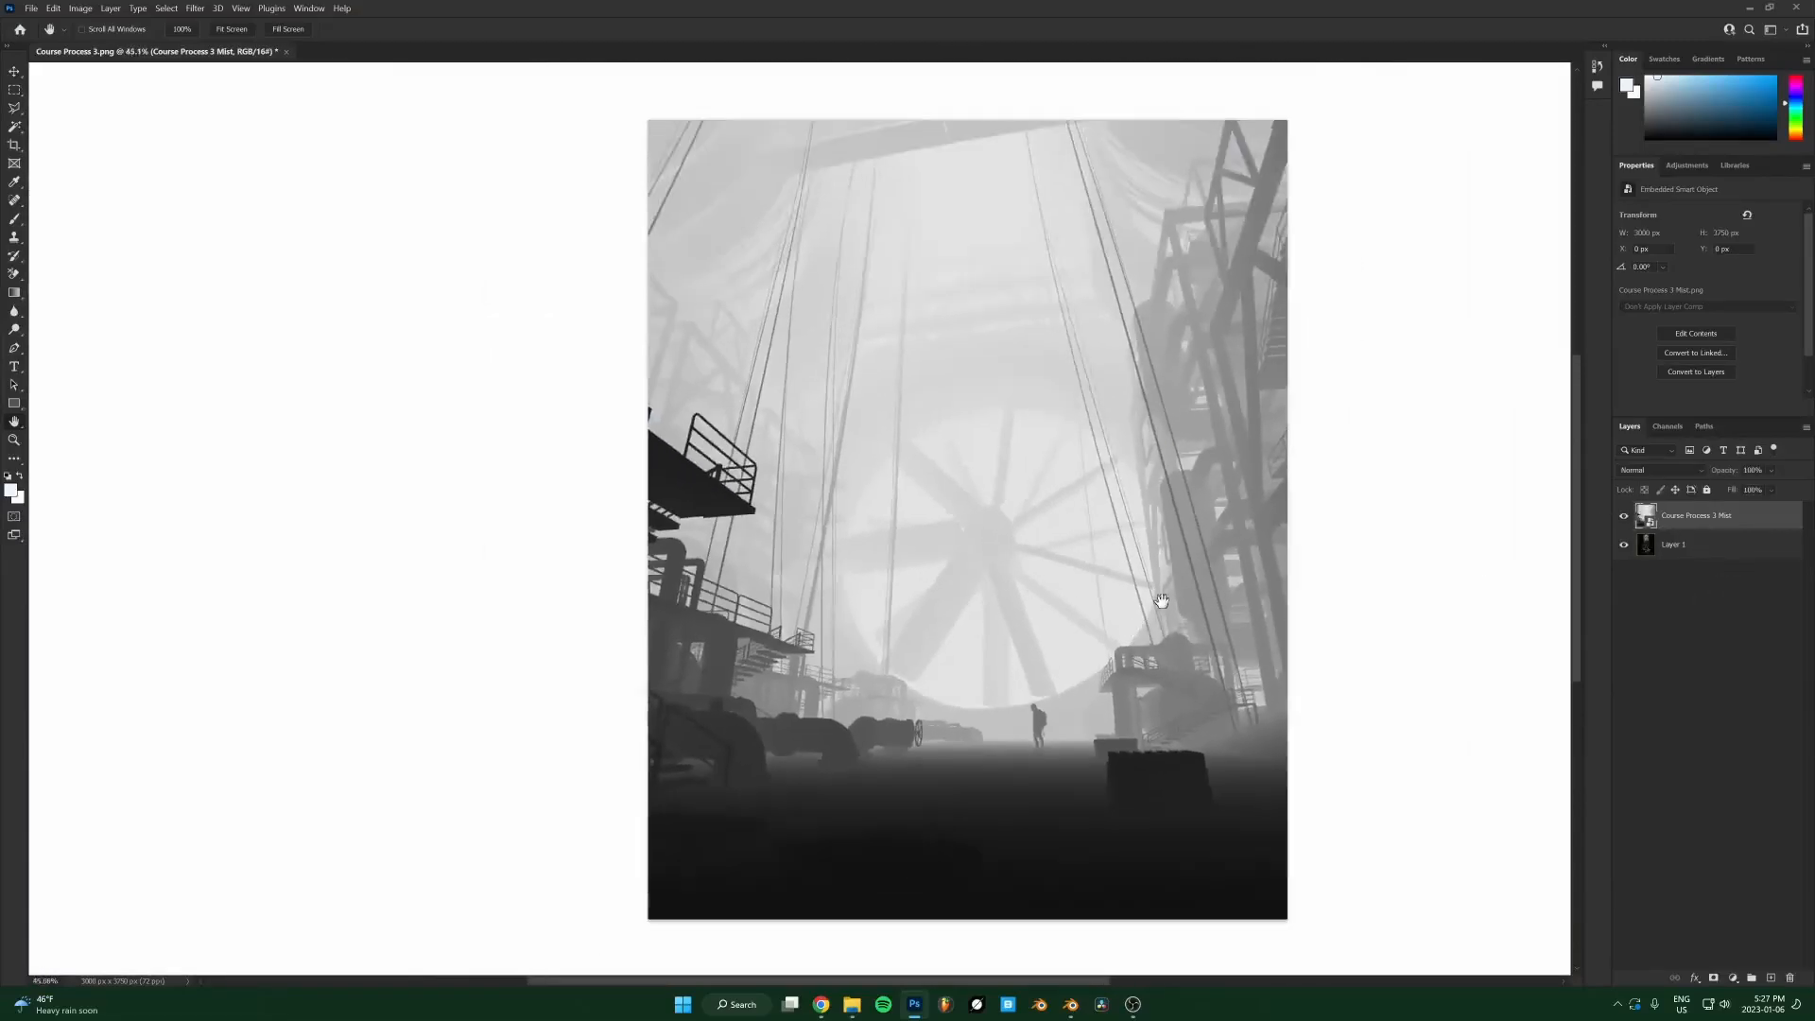
pyautogui.moveTo(1152, 601); pyautogui.dragTo(1042, 607)
pyautogui.click(1624, 522)
pyautogui.click(1624, 521)
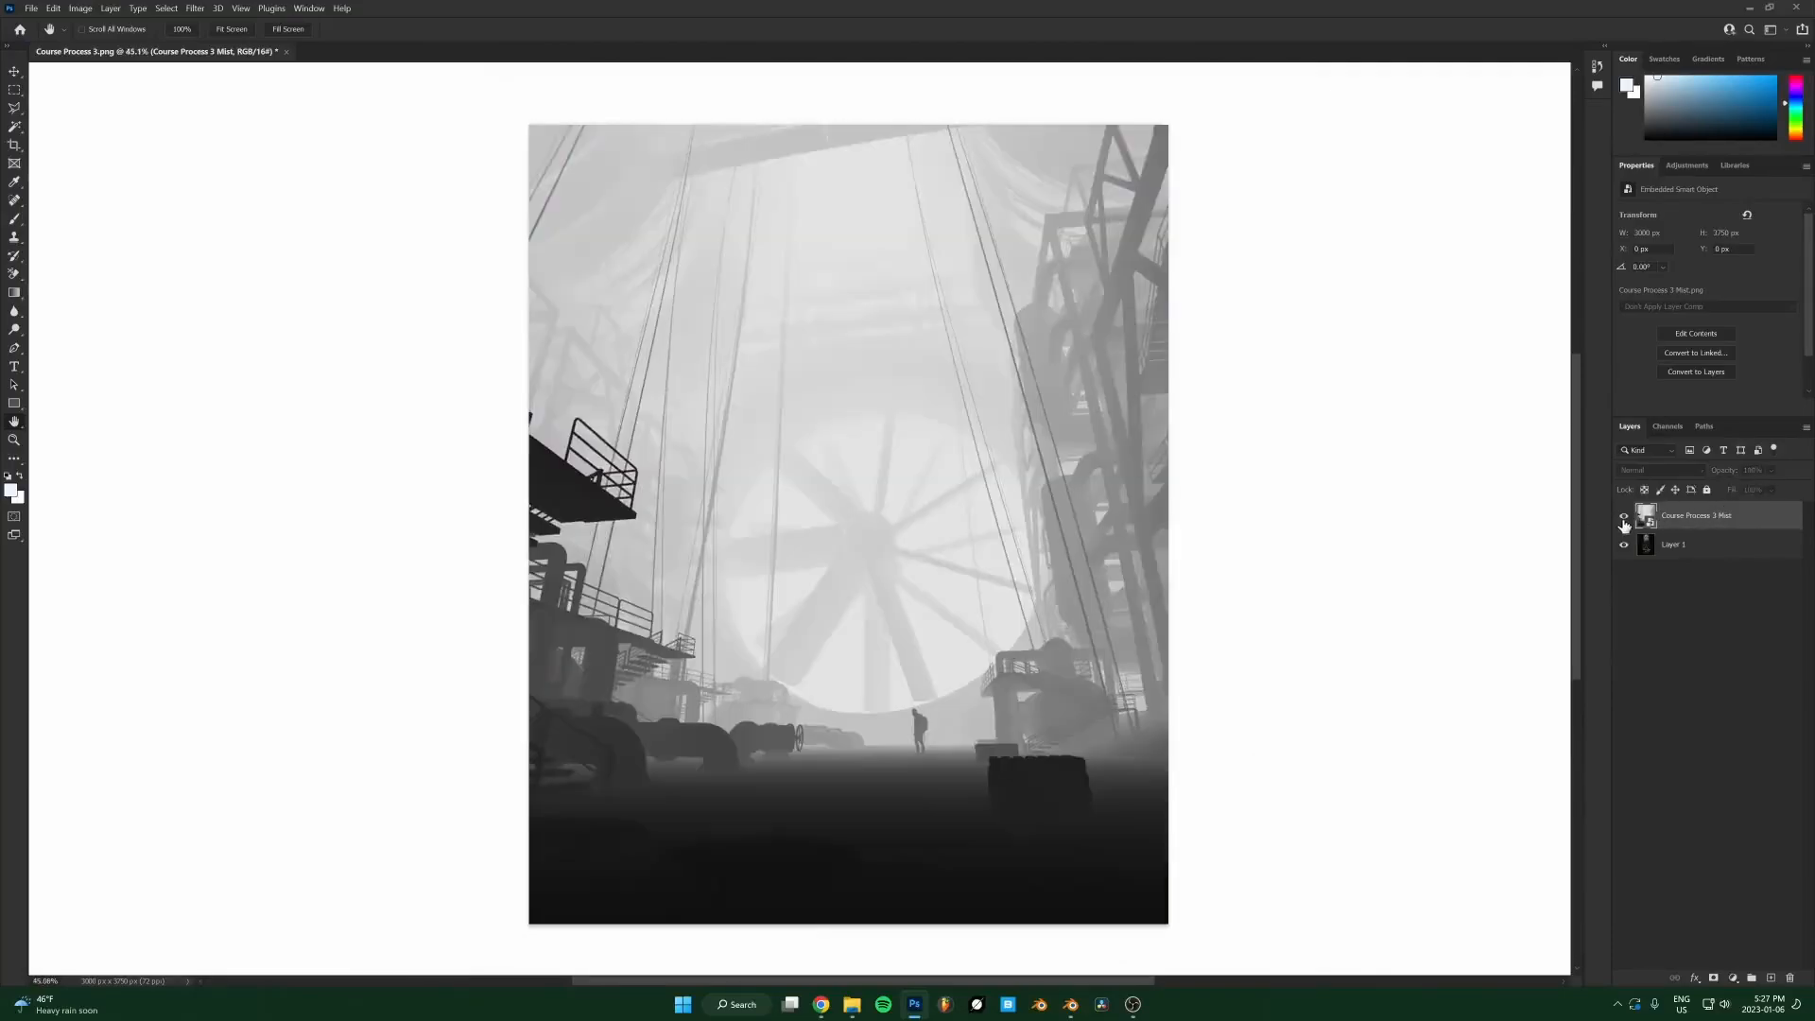
# Examine the mist pass from the distant fan to the dark foreground floor.
pyautogui.click(1667, 426)
pyautogui.click(1630, 426)
pyautogui.scroll(3, 1012, 531)
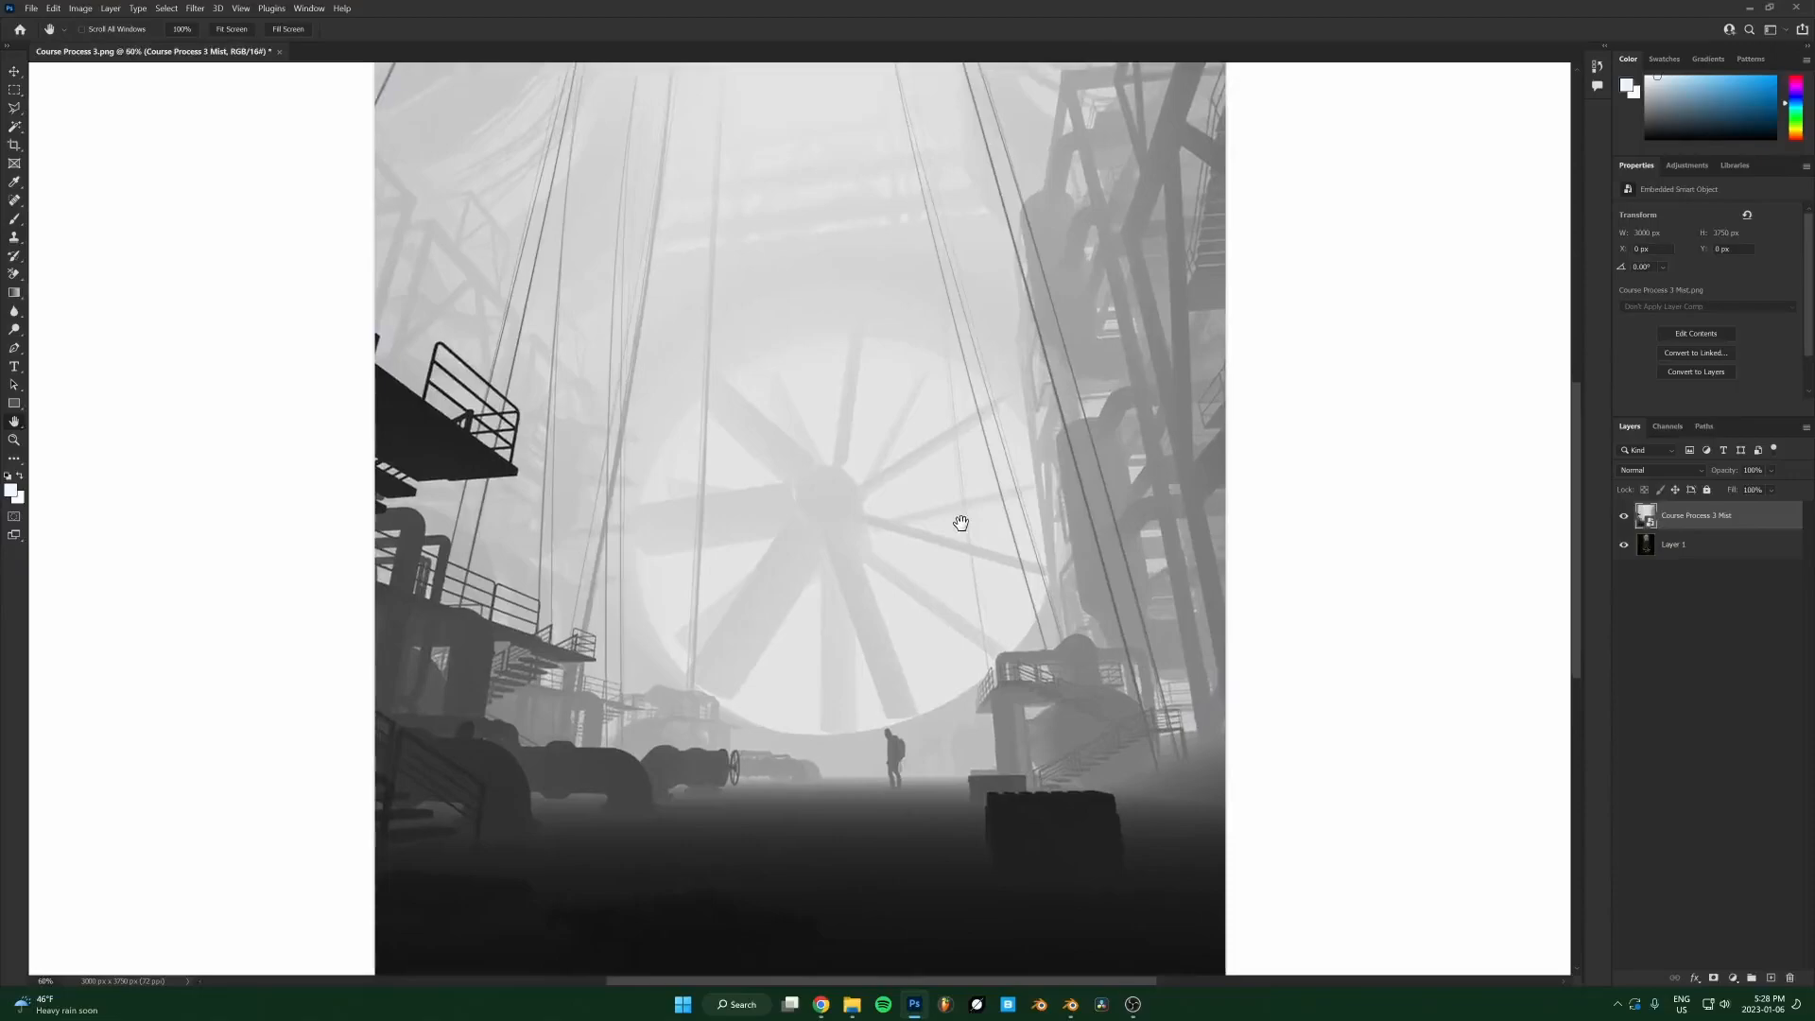
pyautogui.scroll(3, 689, 495)
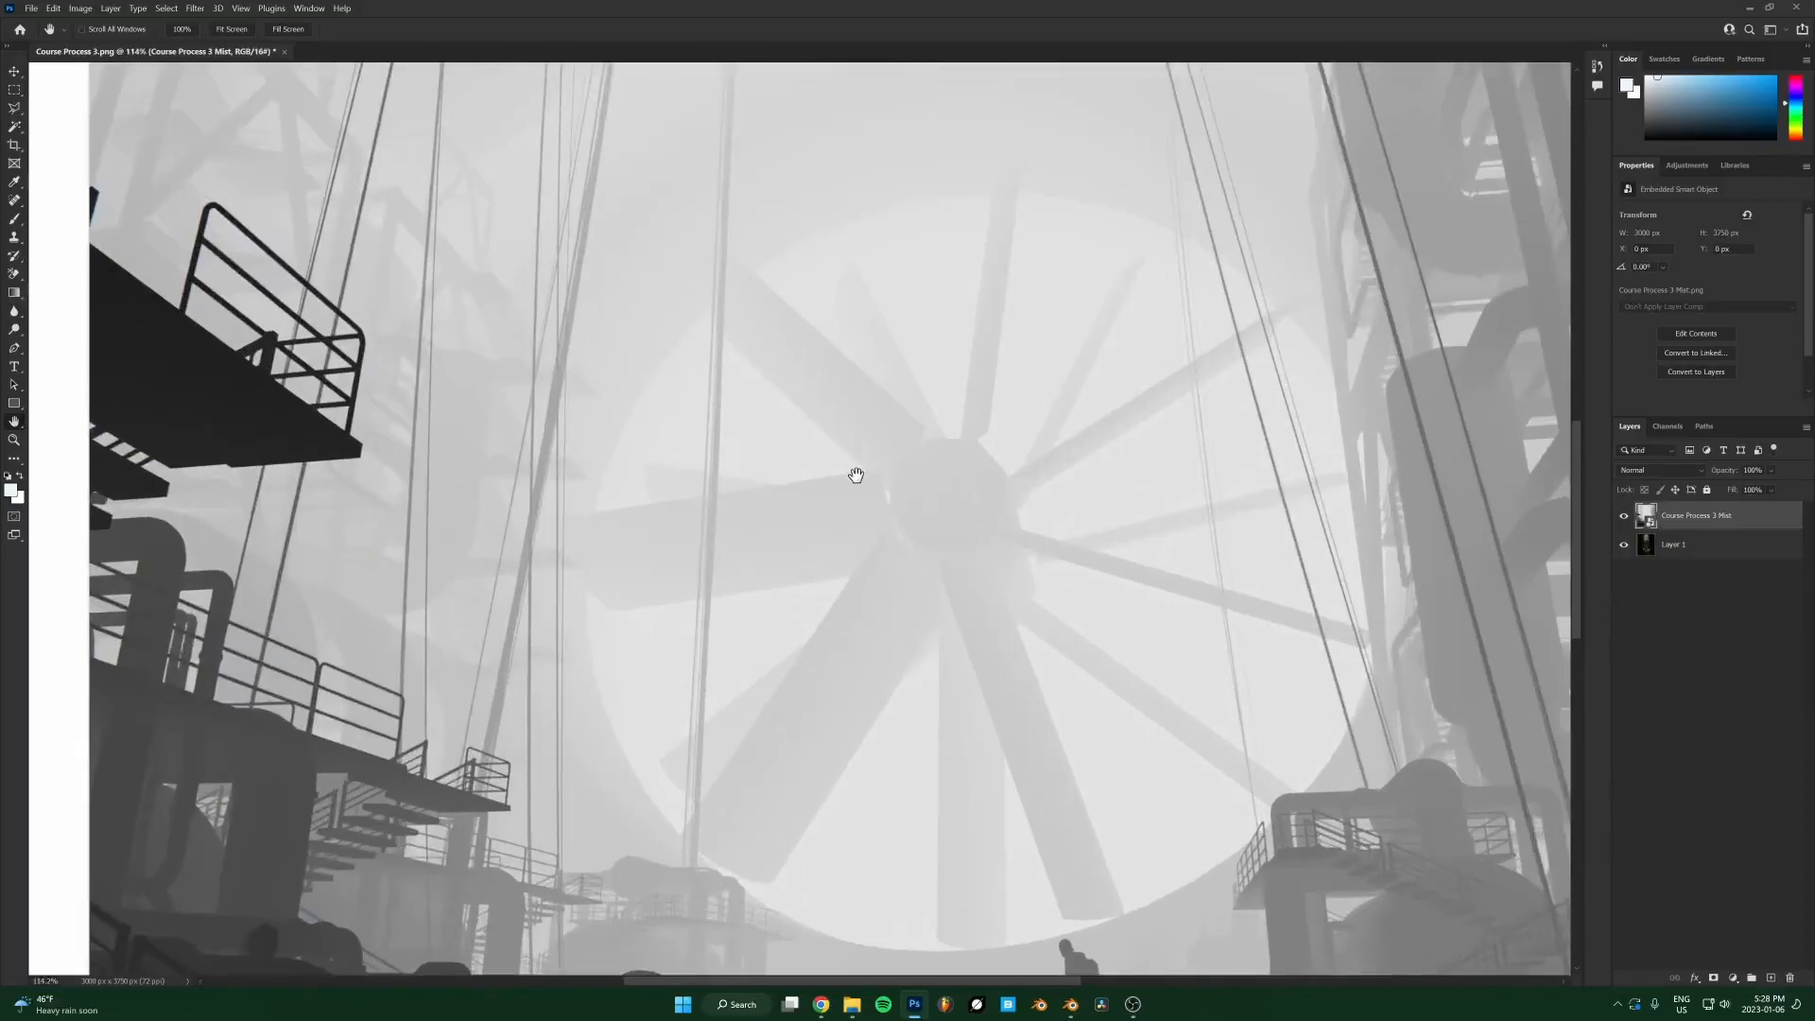
pyautogui.scroll(-3, 856, 475)
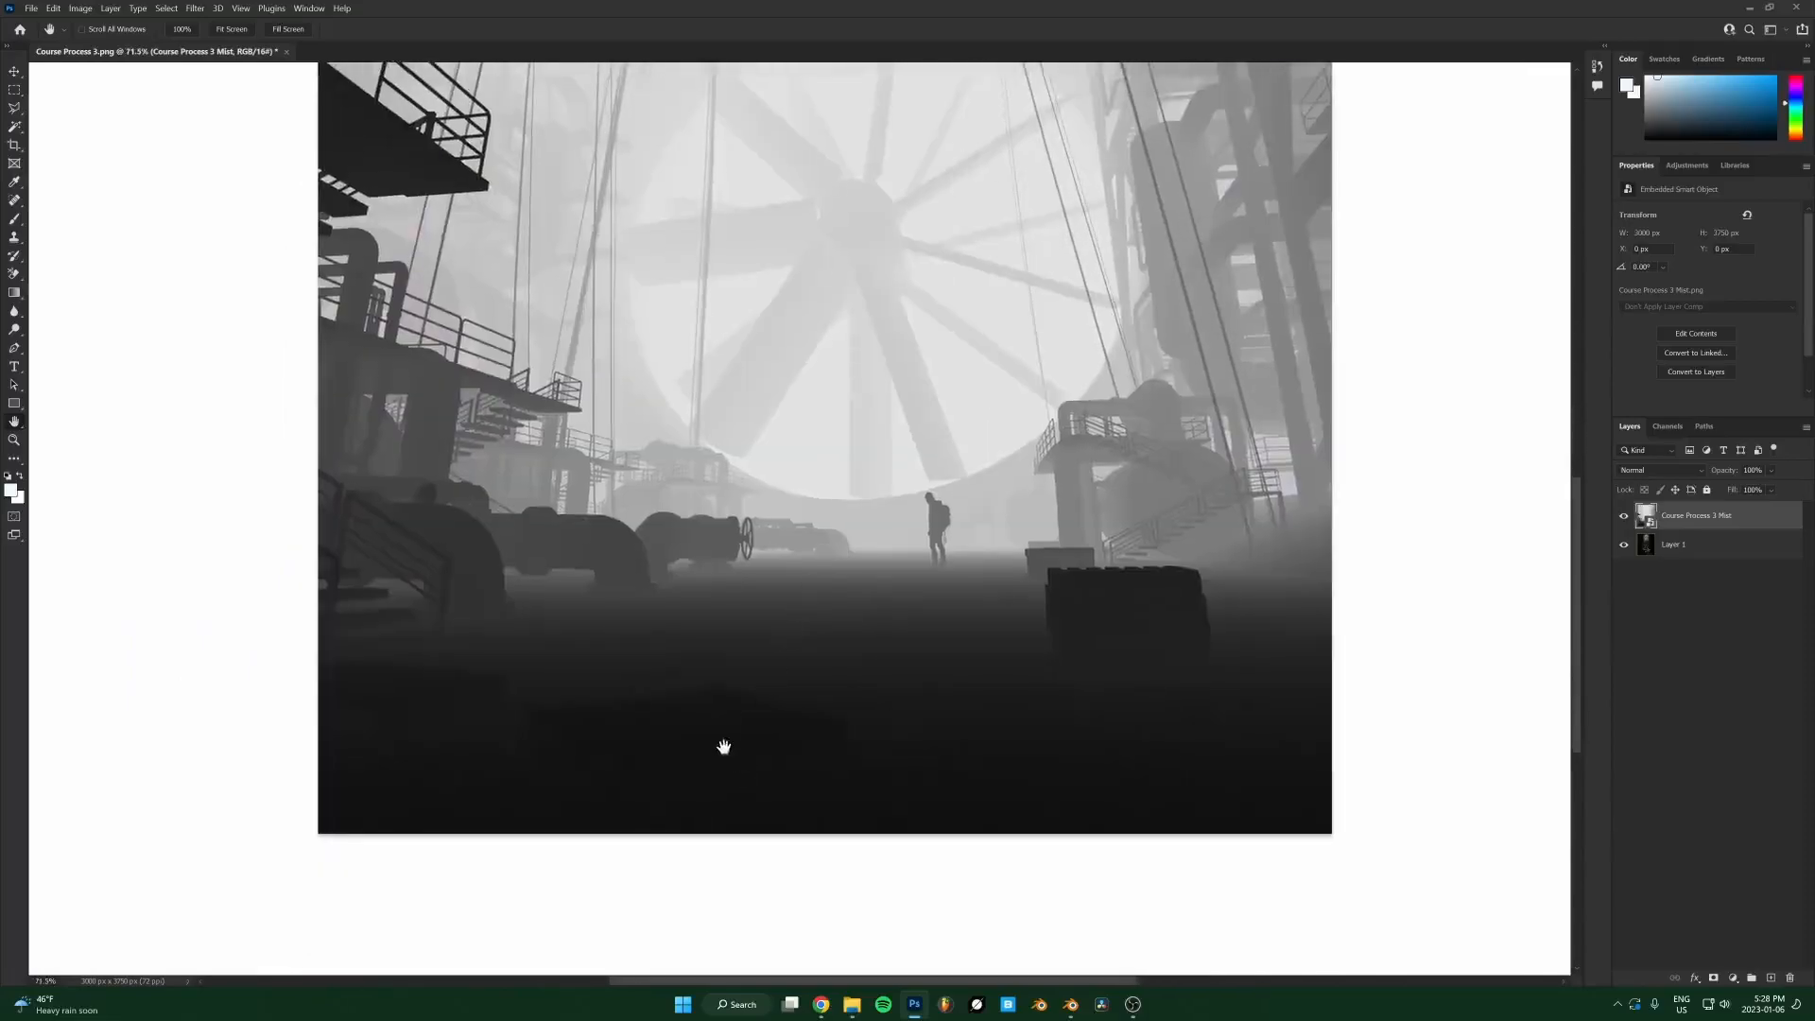
pyautogui.scroll(2, 801, 790)
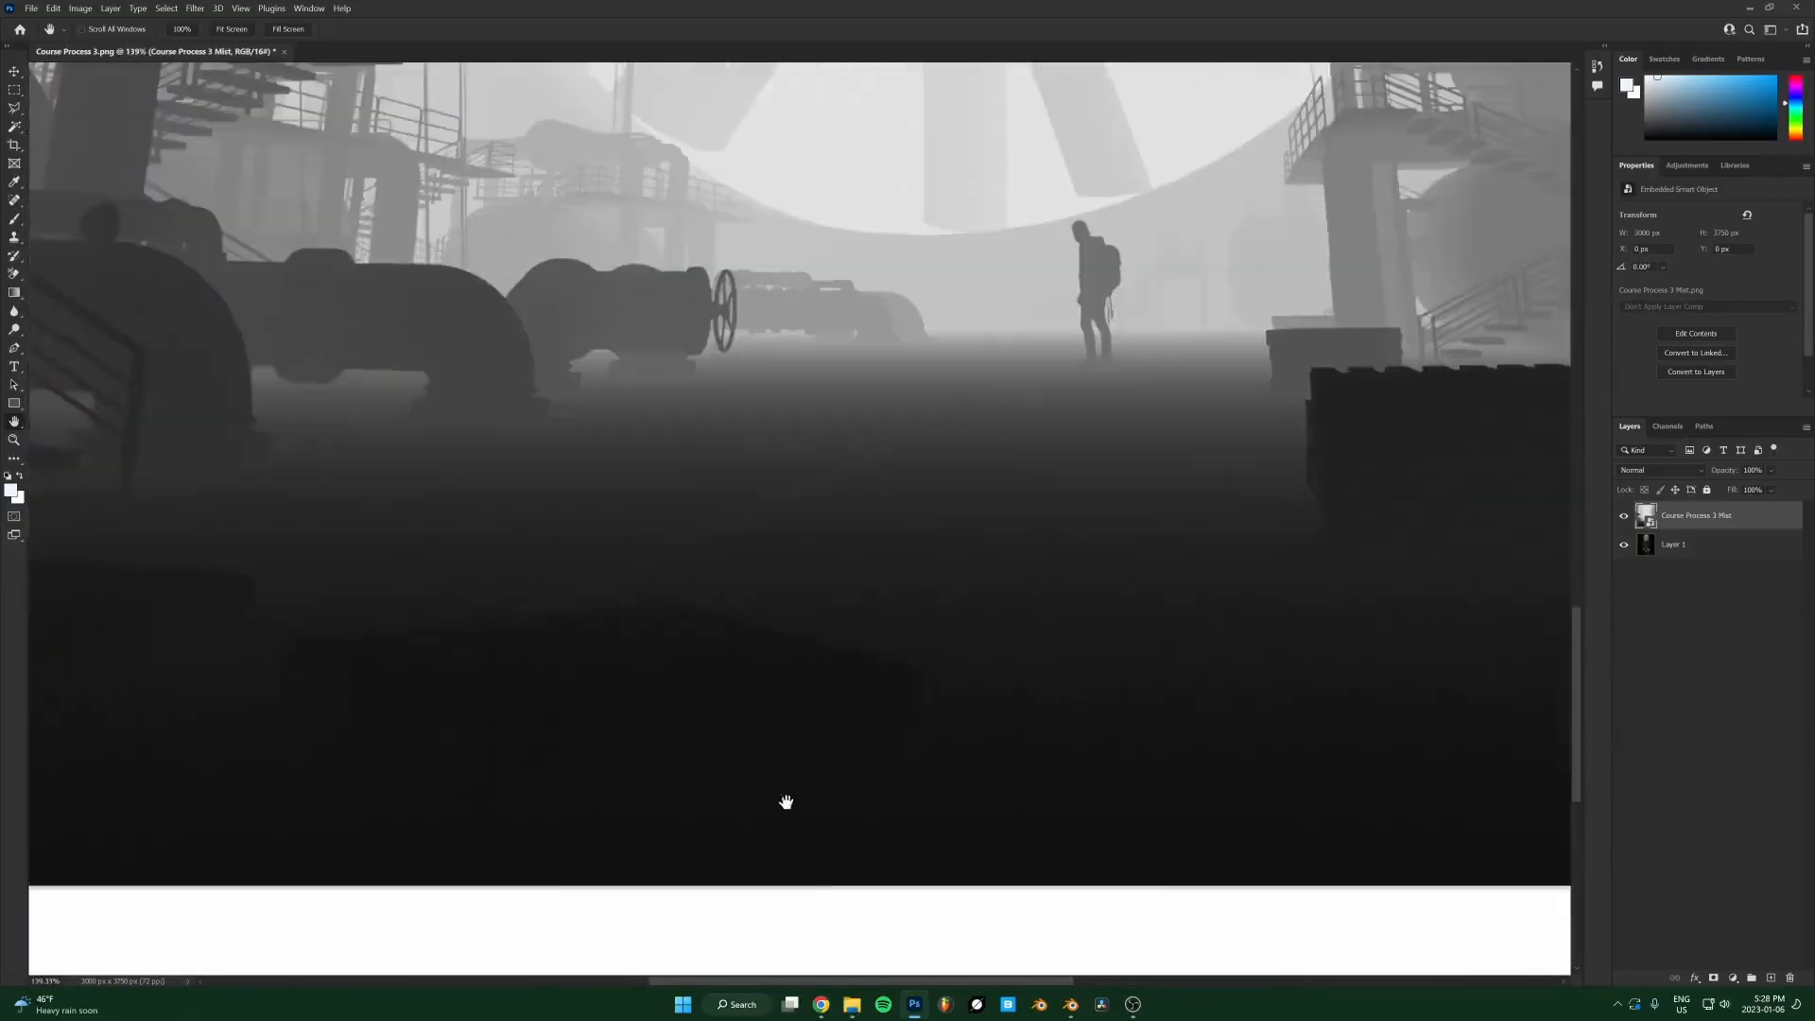
pyautogui.scroll(-4, 830, 556)
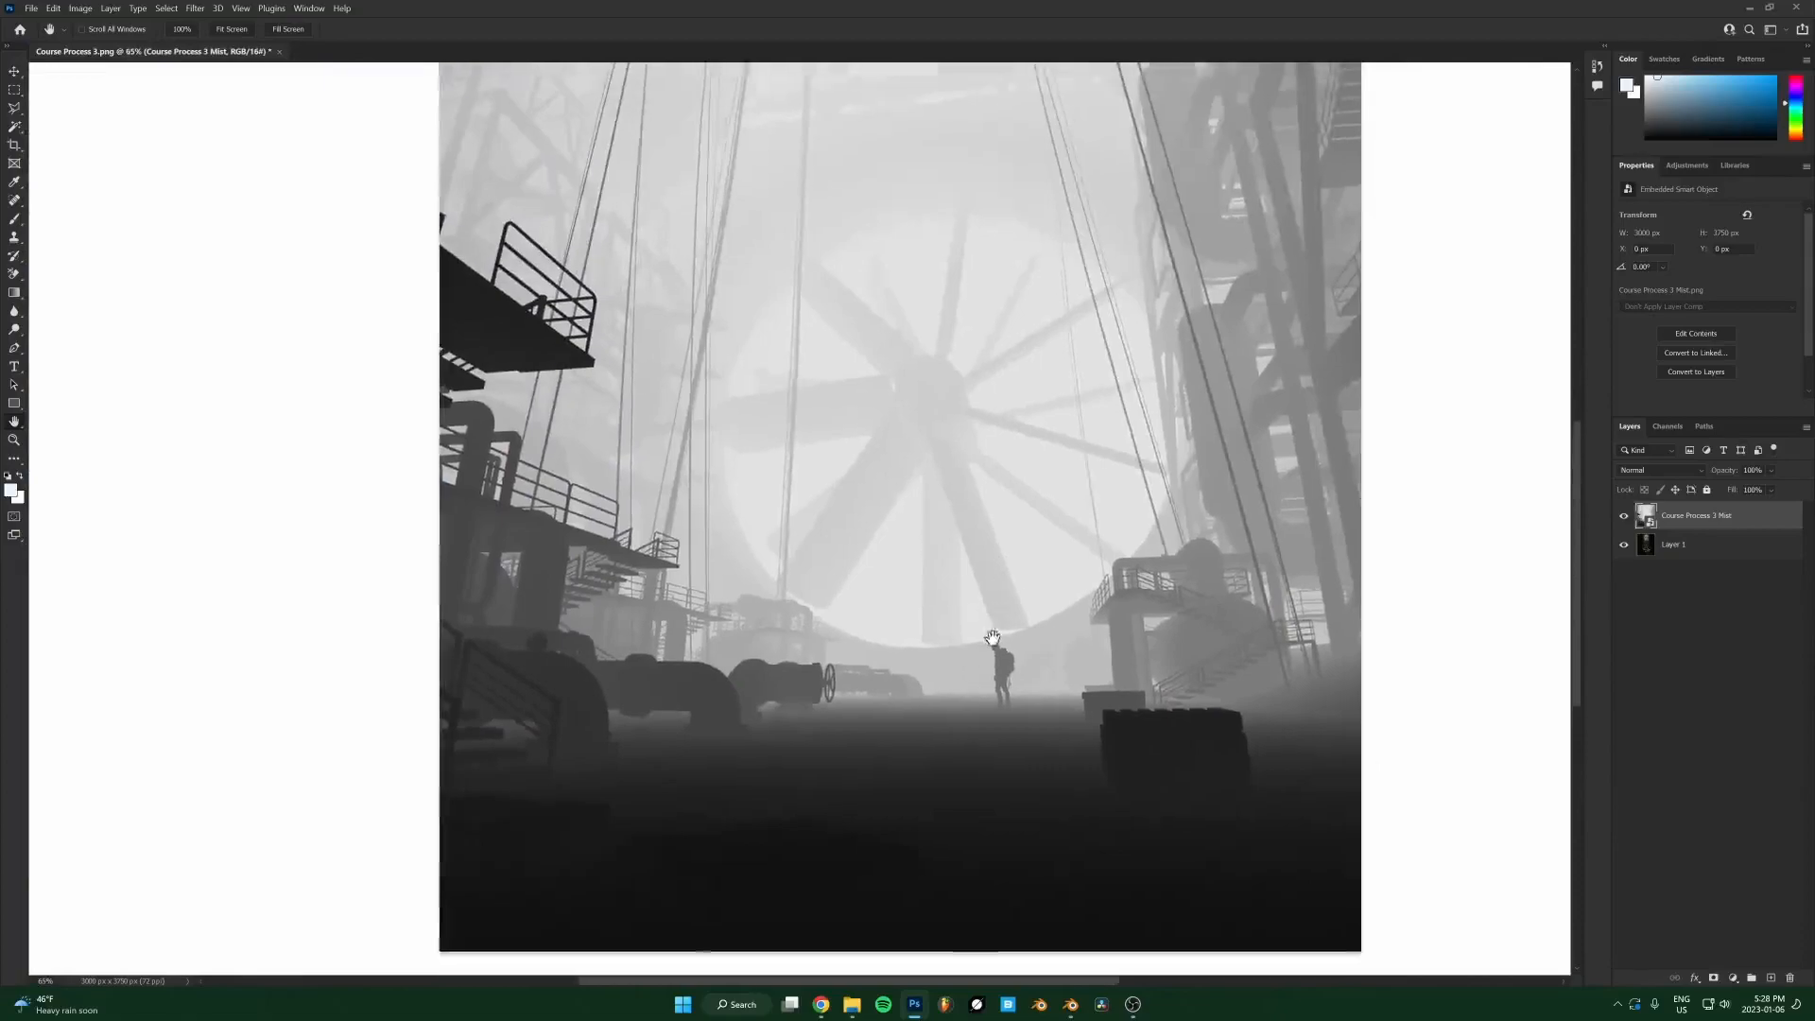
pyautogui.moveTo(992, 636); pyautogui.dragTo(967, 735)
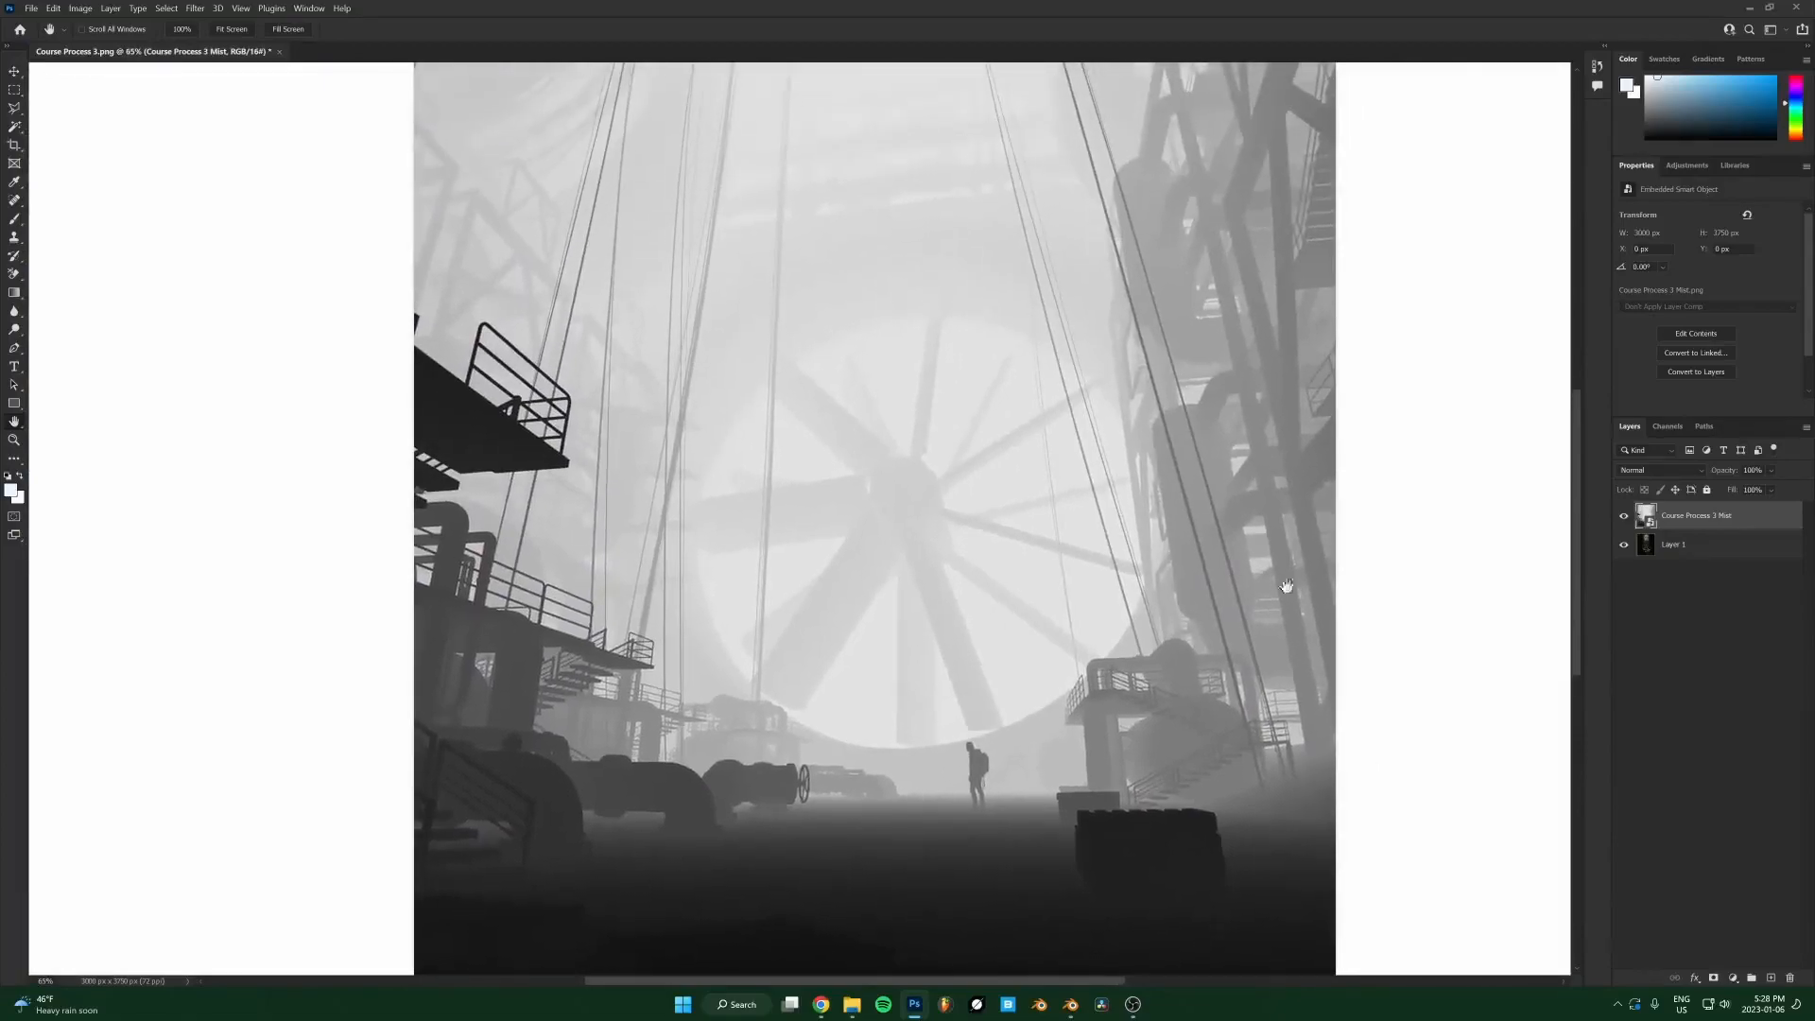
# Bring up the mist pass's colour channels and look up the option for resetting the Essentials workspace.
pyautogui.click(1667, 426)
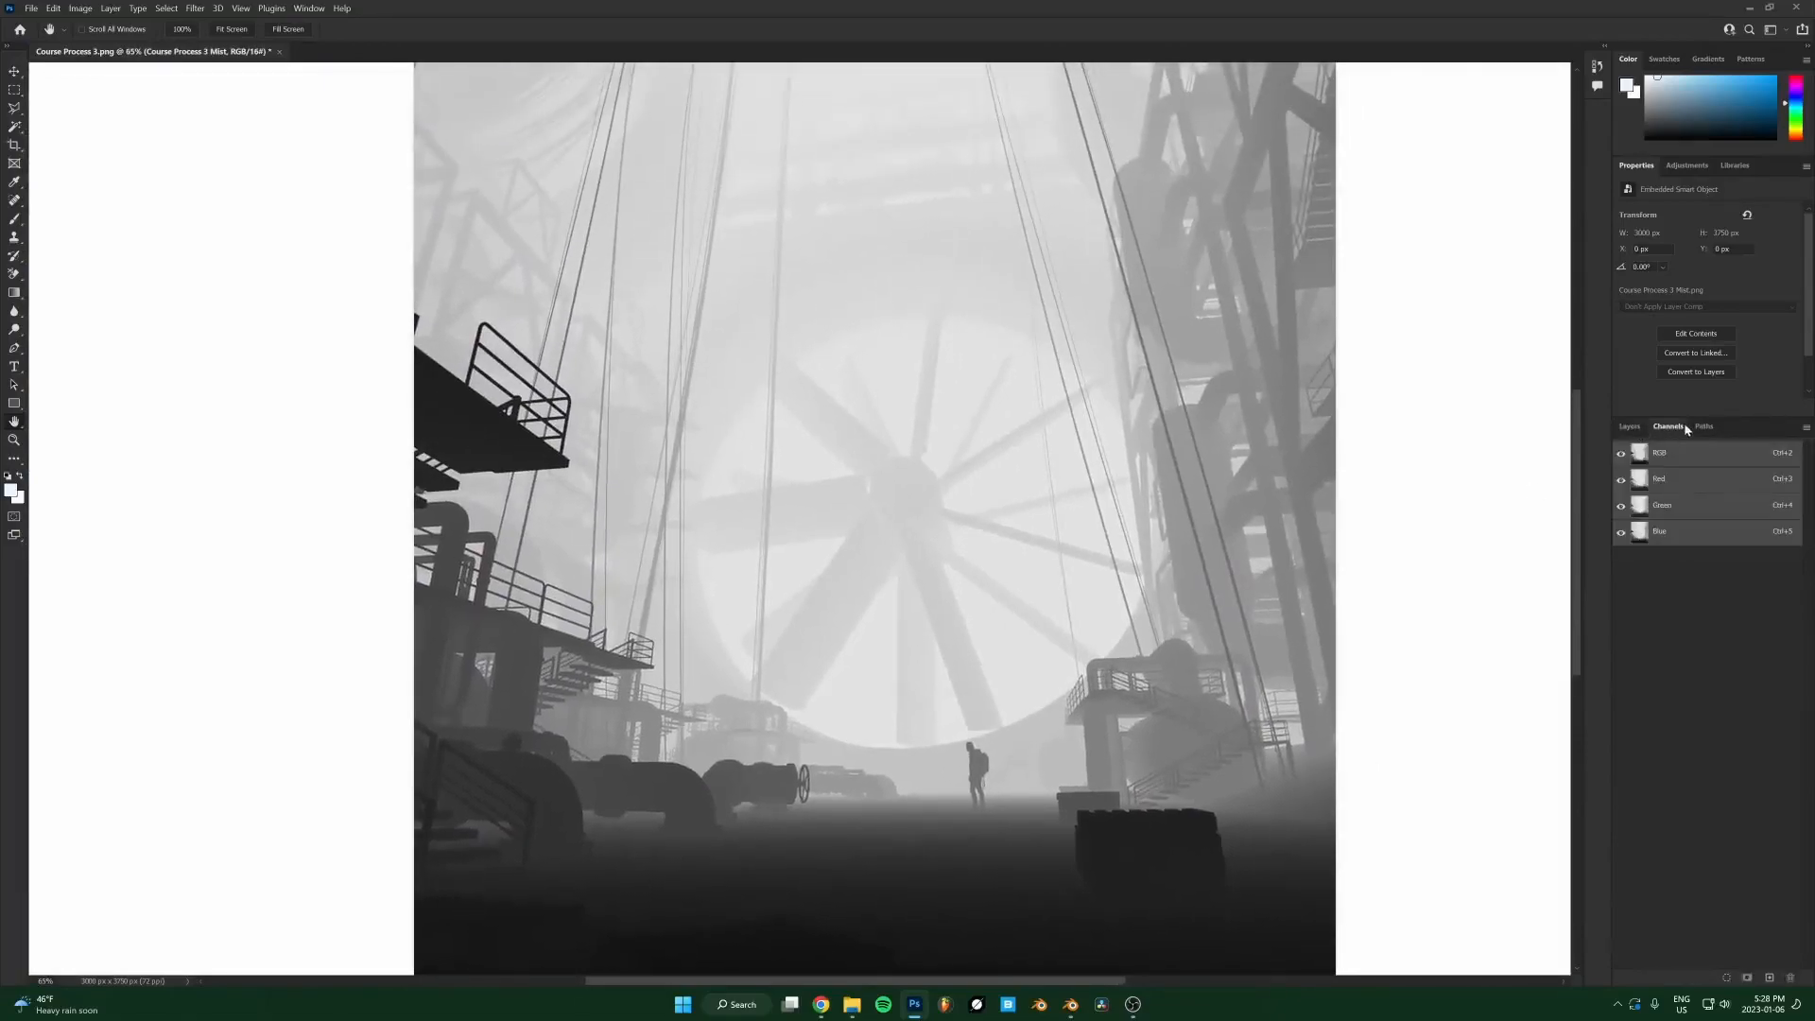
pyautogui.click(312, 8)
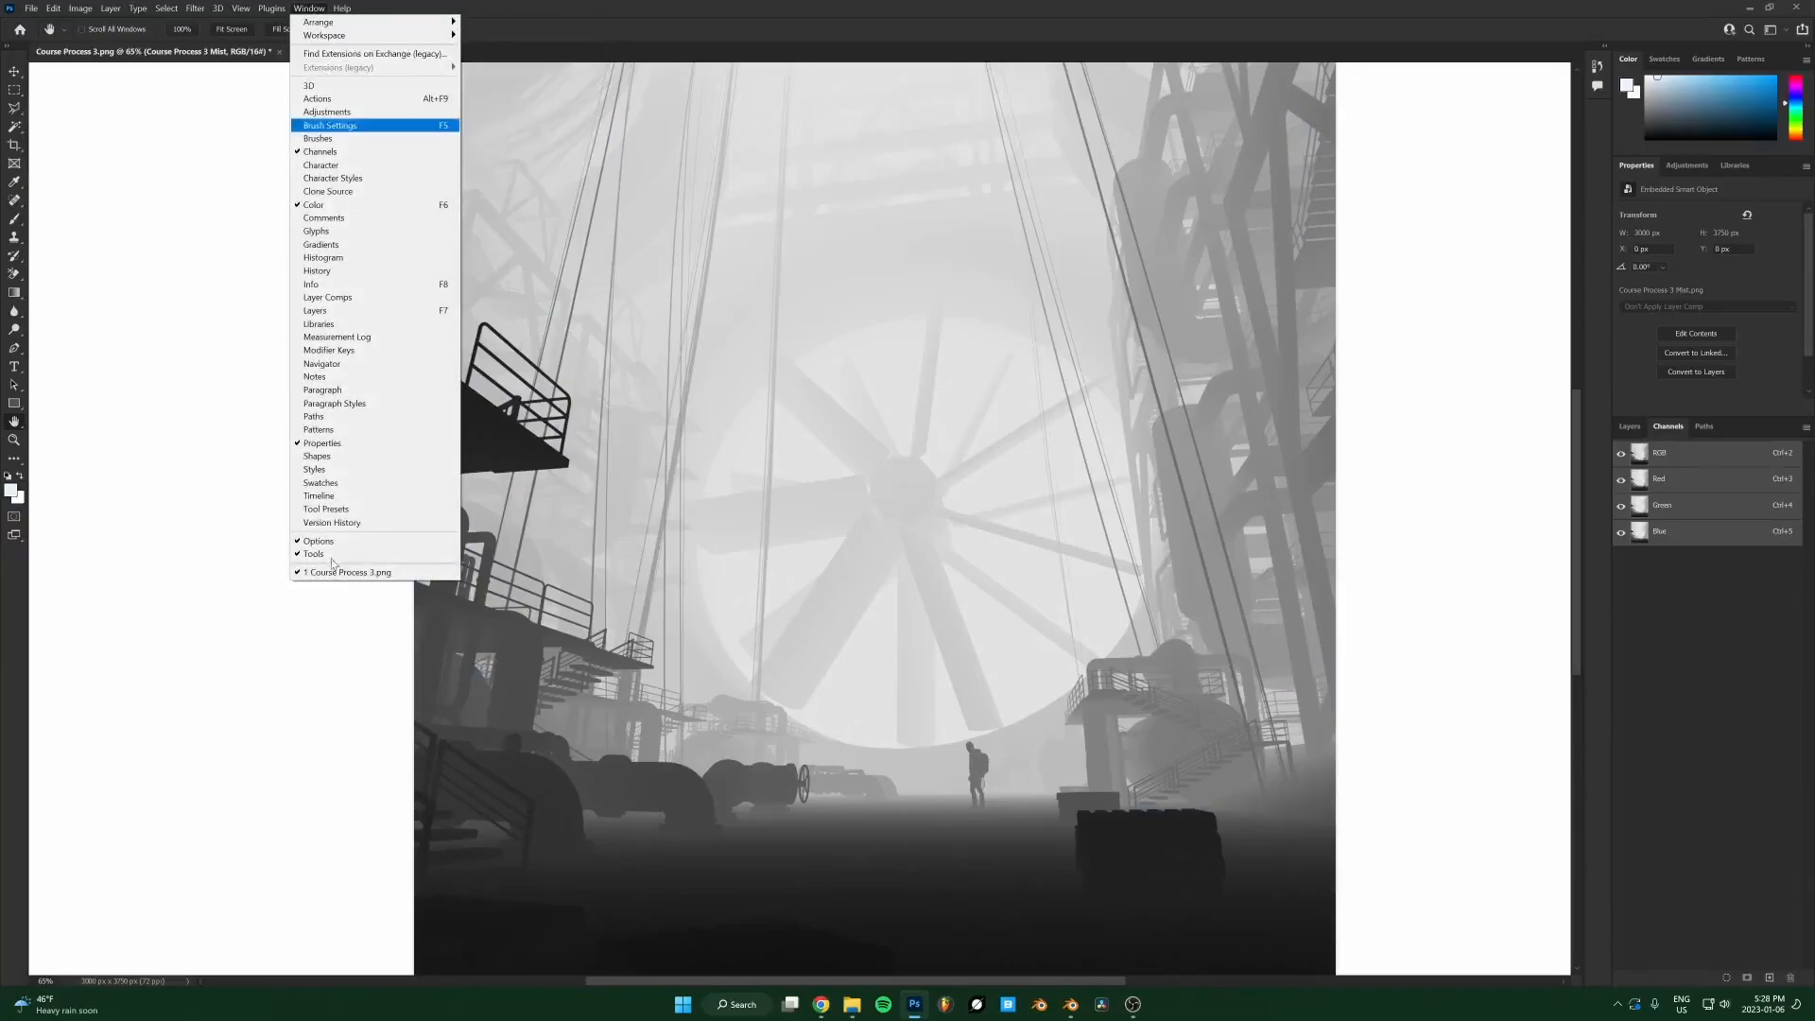
pyautogui.moveTo(318, 36)
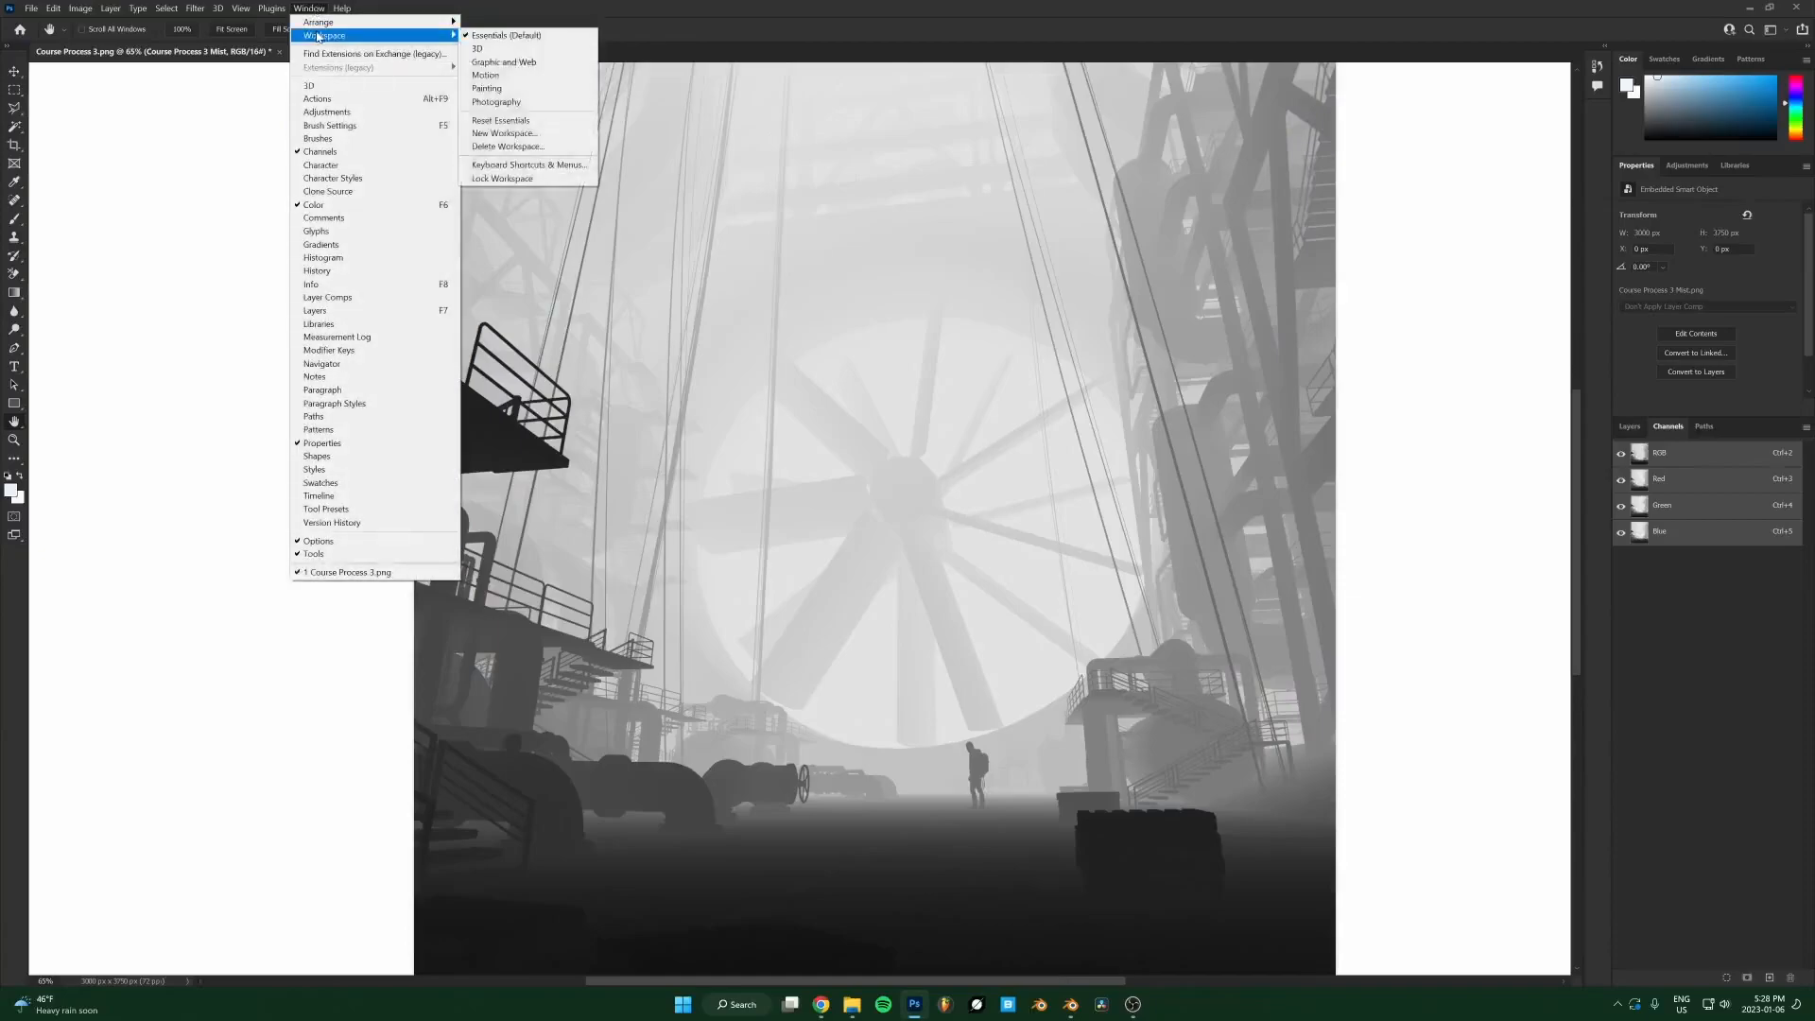
pyautogui.click(516, 121)
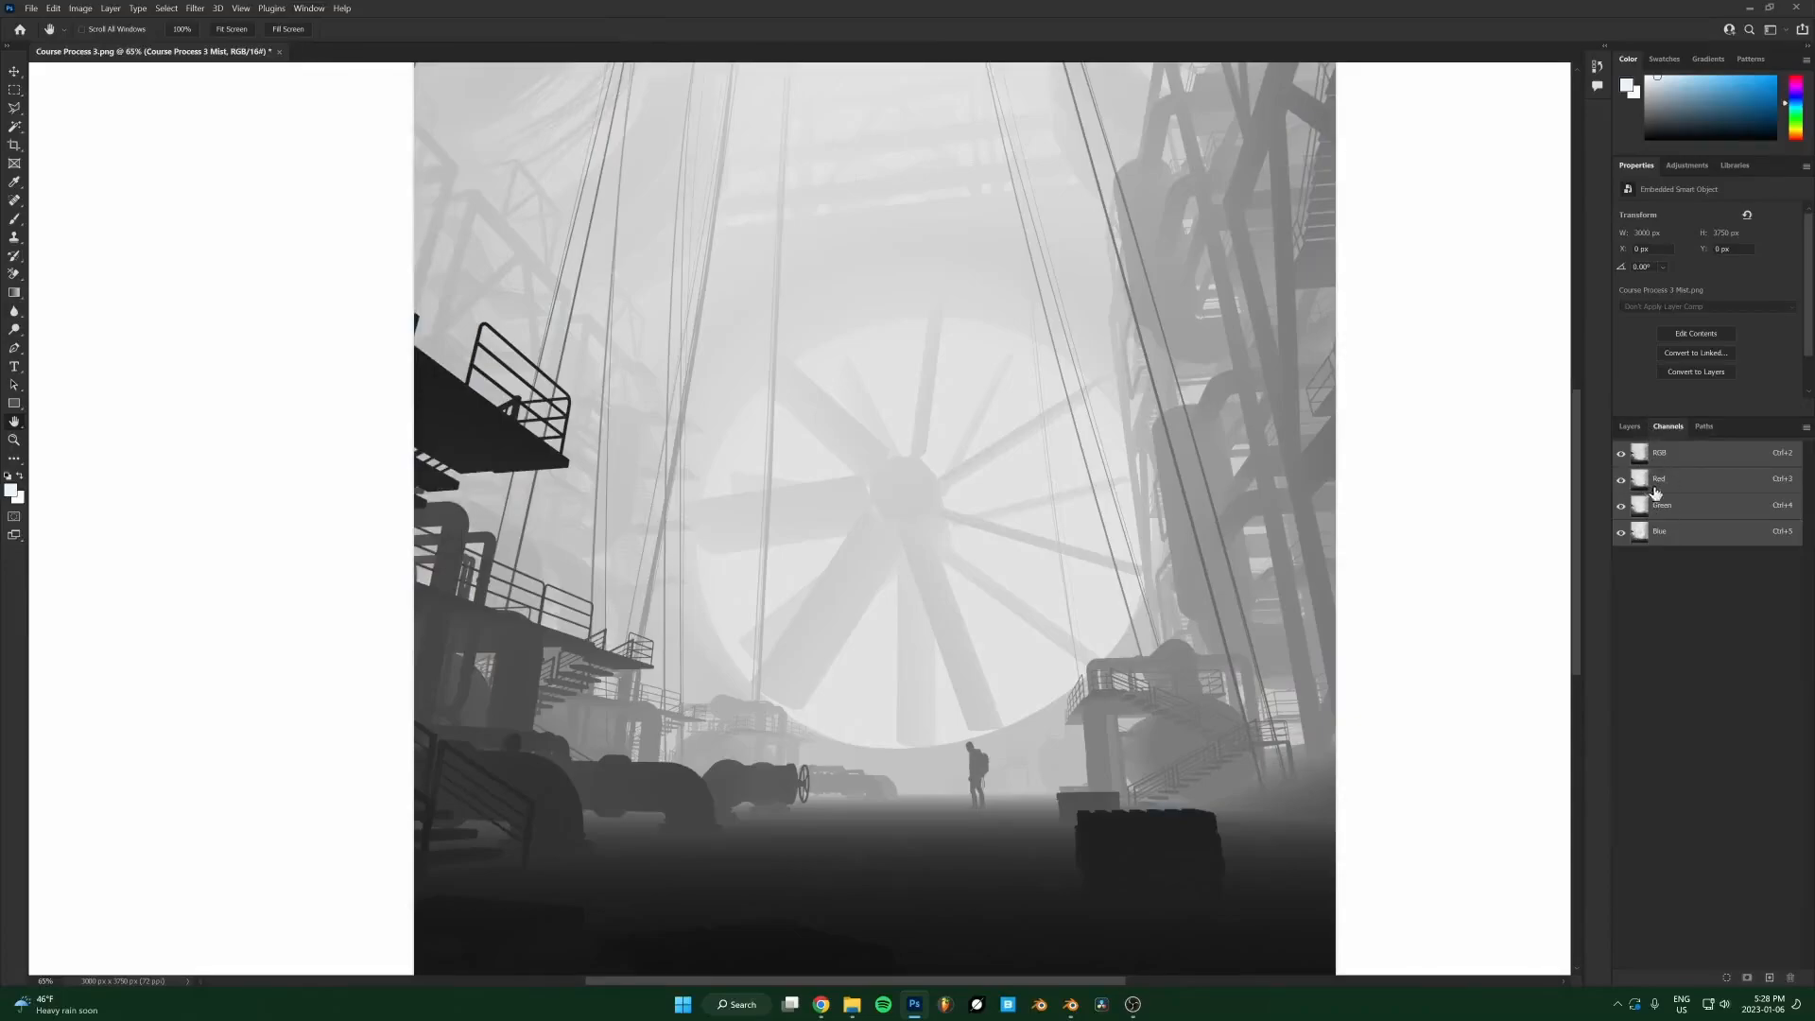
# Load the red channel of the mist pass as a selection.
pyautogui.scroll(-2, 969, 531)
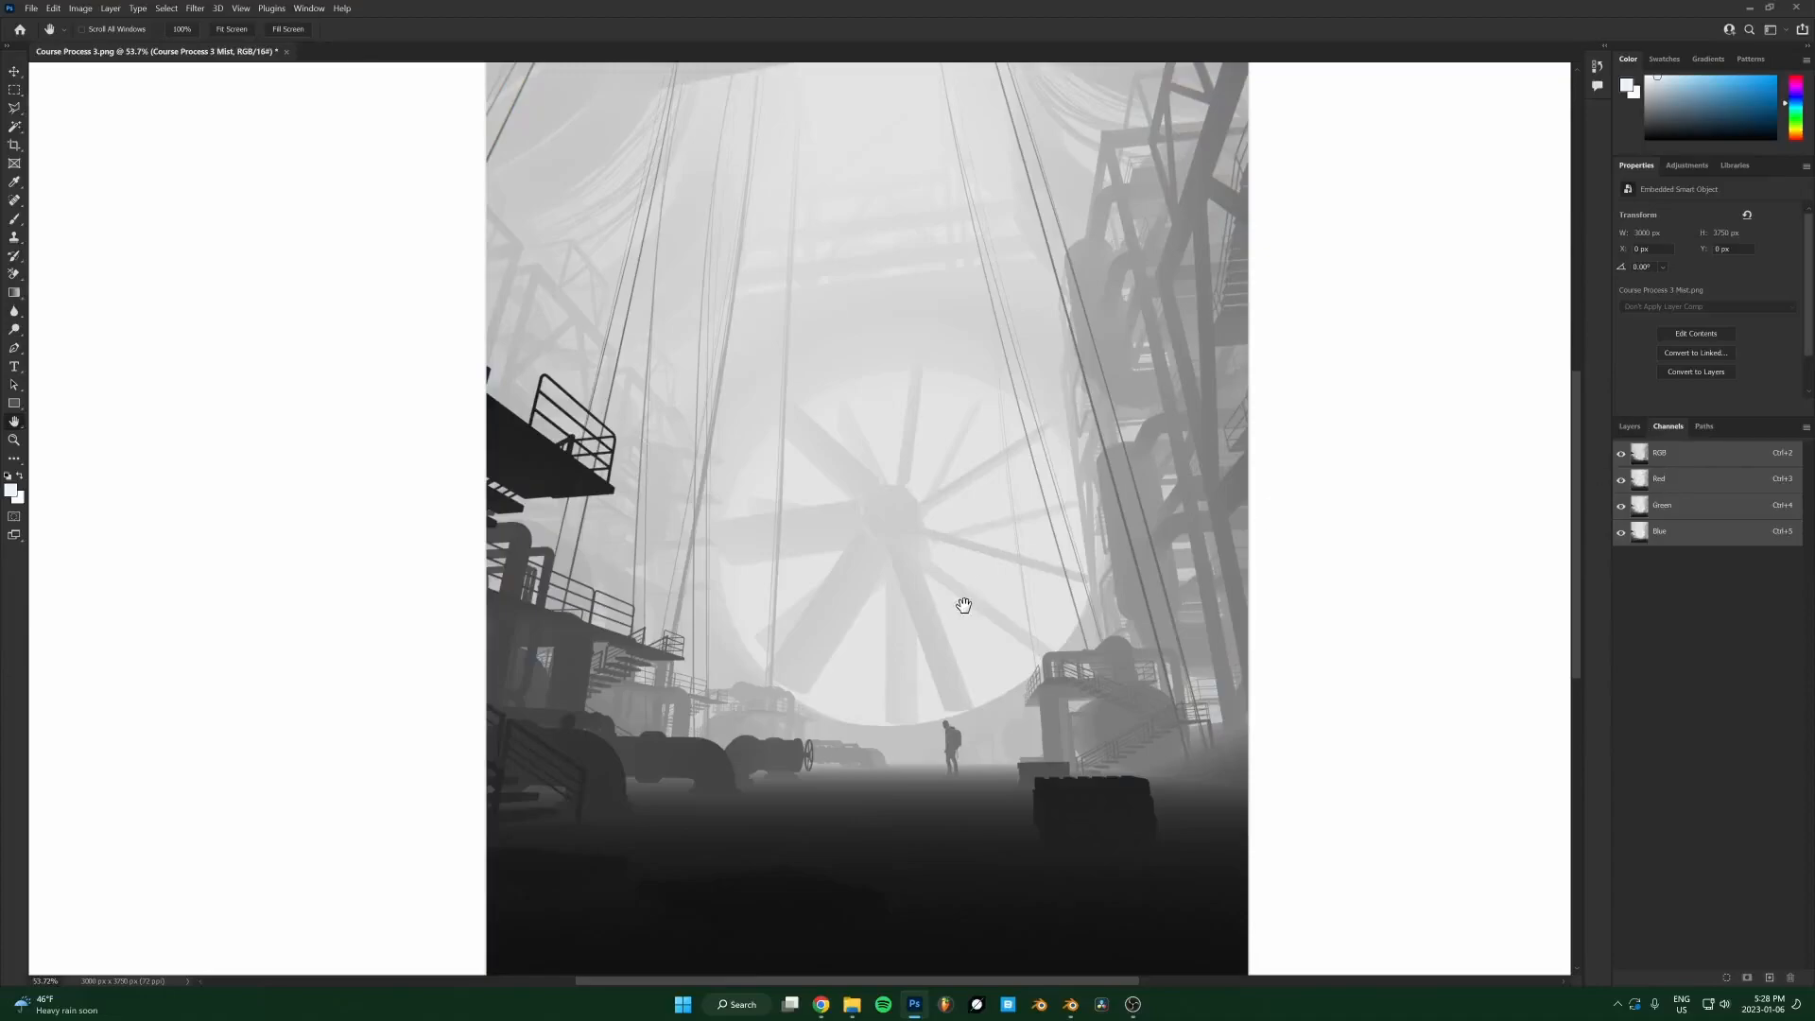
pyautogui.scroll(-2, 935, 476)
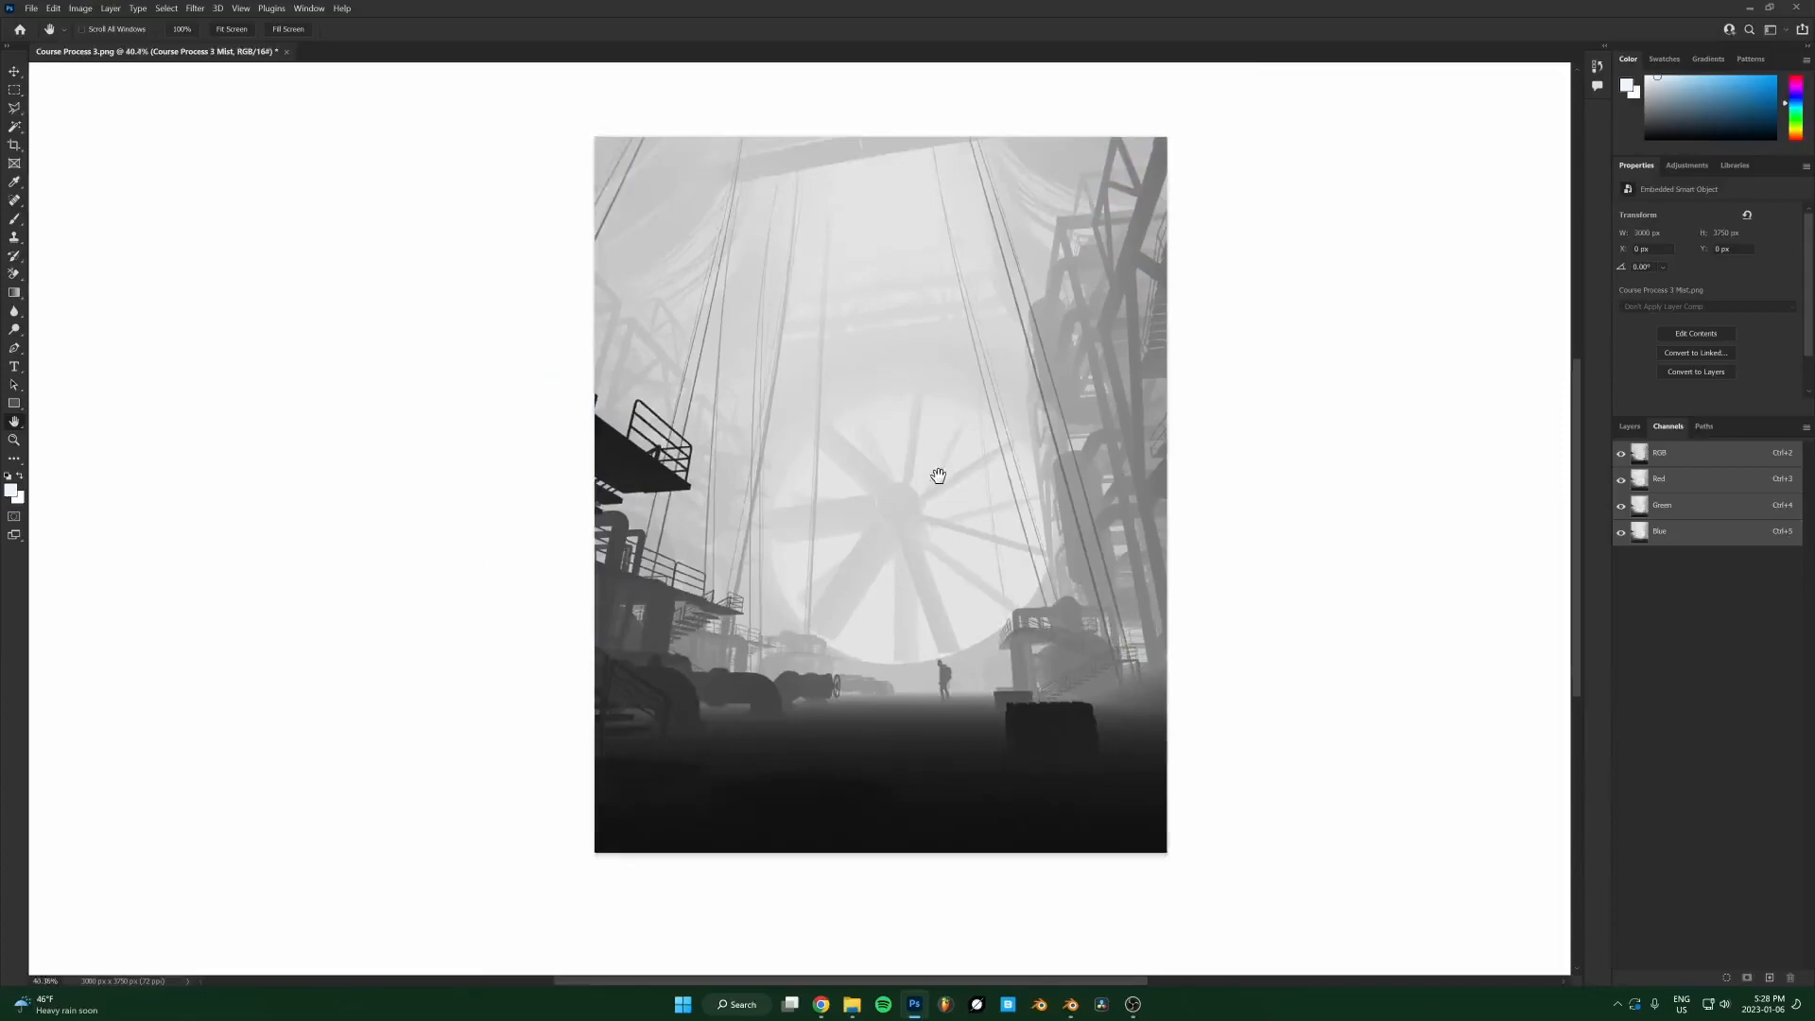
pyautogui.moveTo(964, 409); pyautogui.dragTo(883, 421)
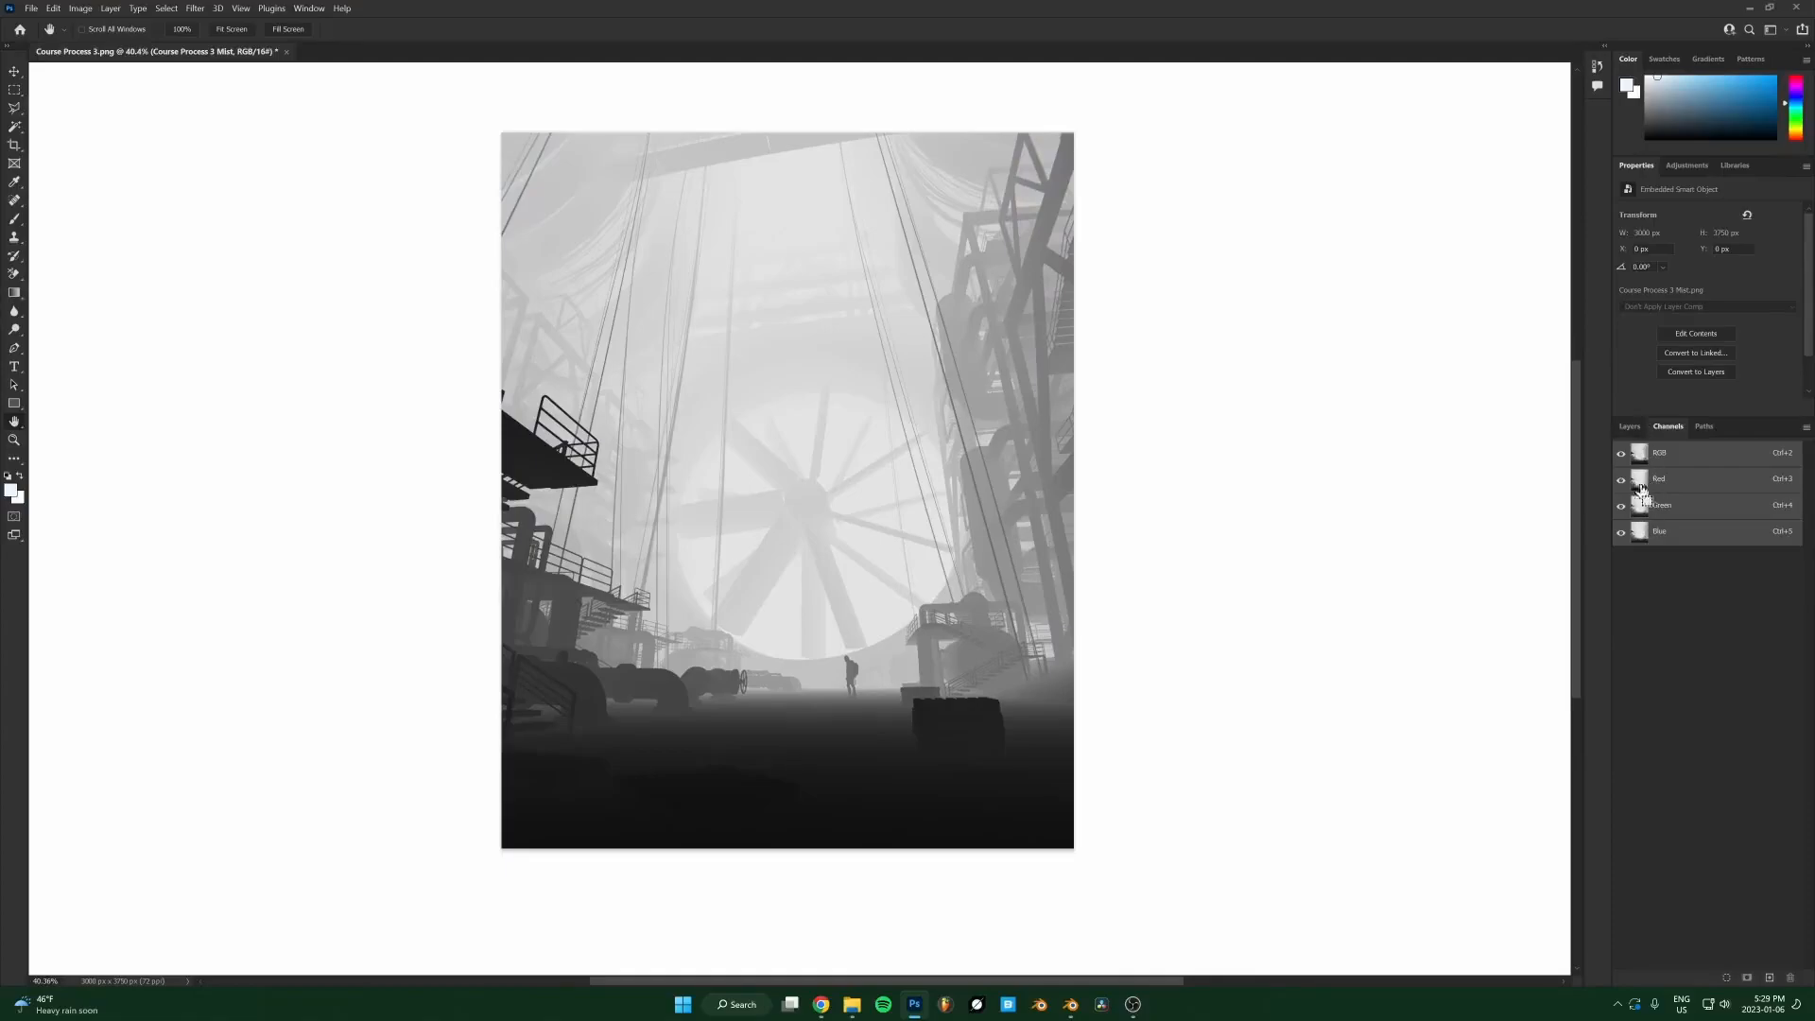
pyautogui.keyDown('ctrl'); pyautogui.click(1640, 482); pyautogui.keyUp('ctrl')
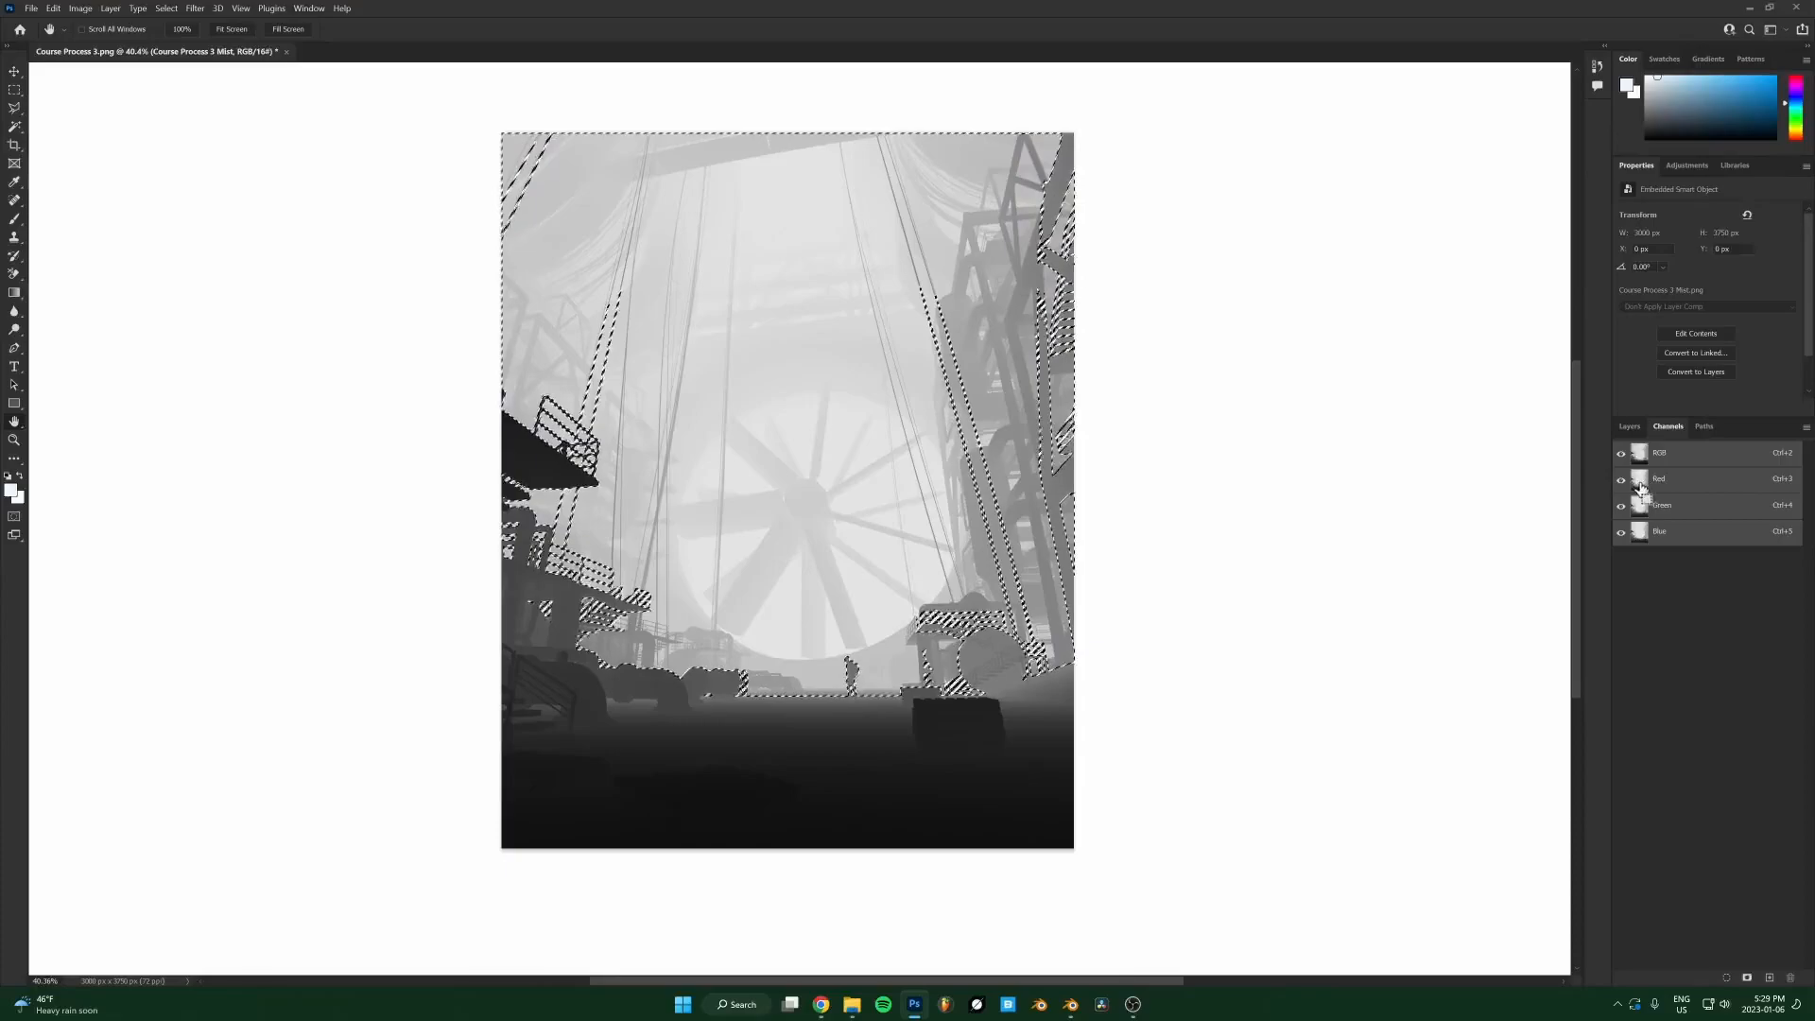
# Hide the mist layer and add an empty layer directly above the render, masked with the loaded selection.
pyautogui.click(1626, 427)
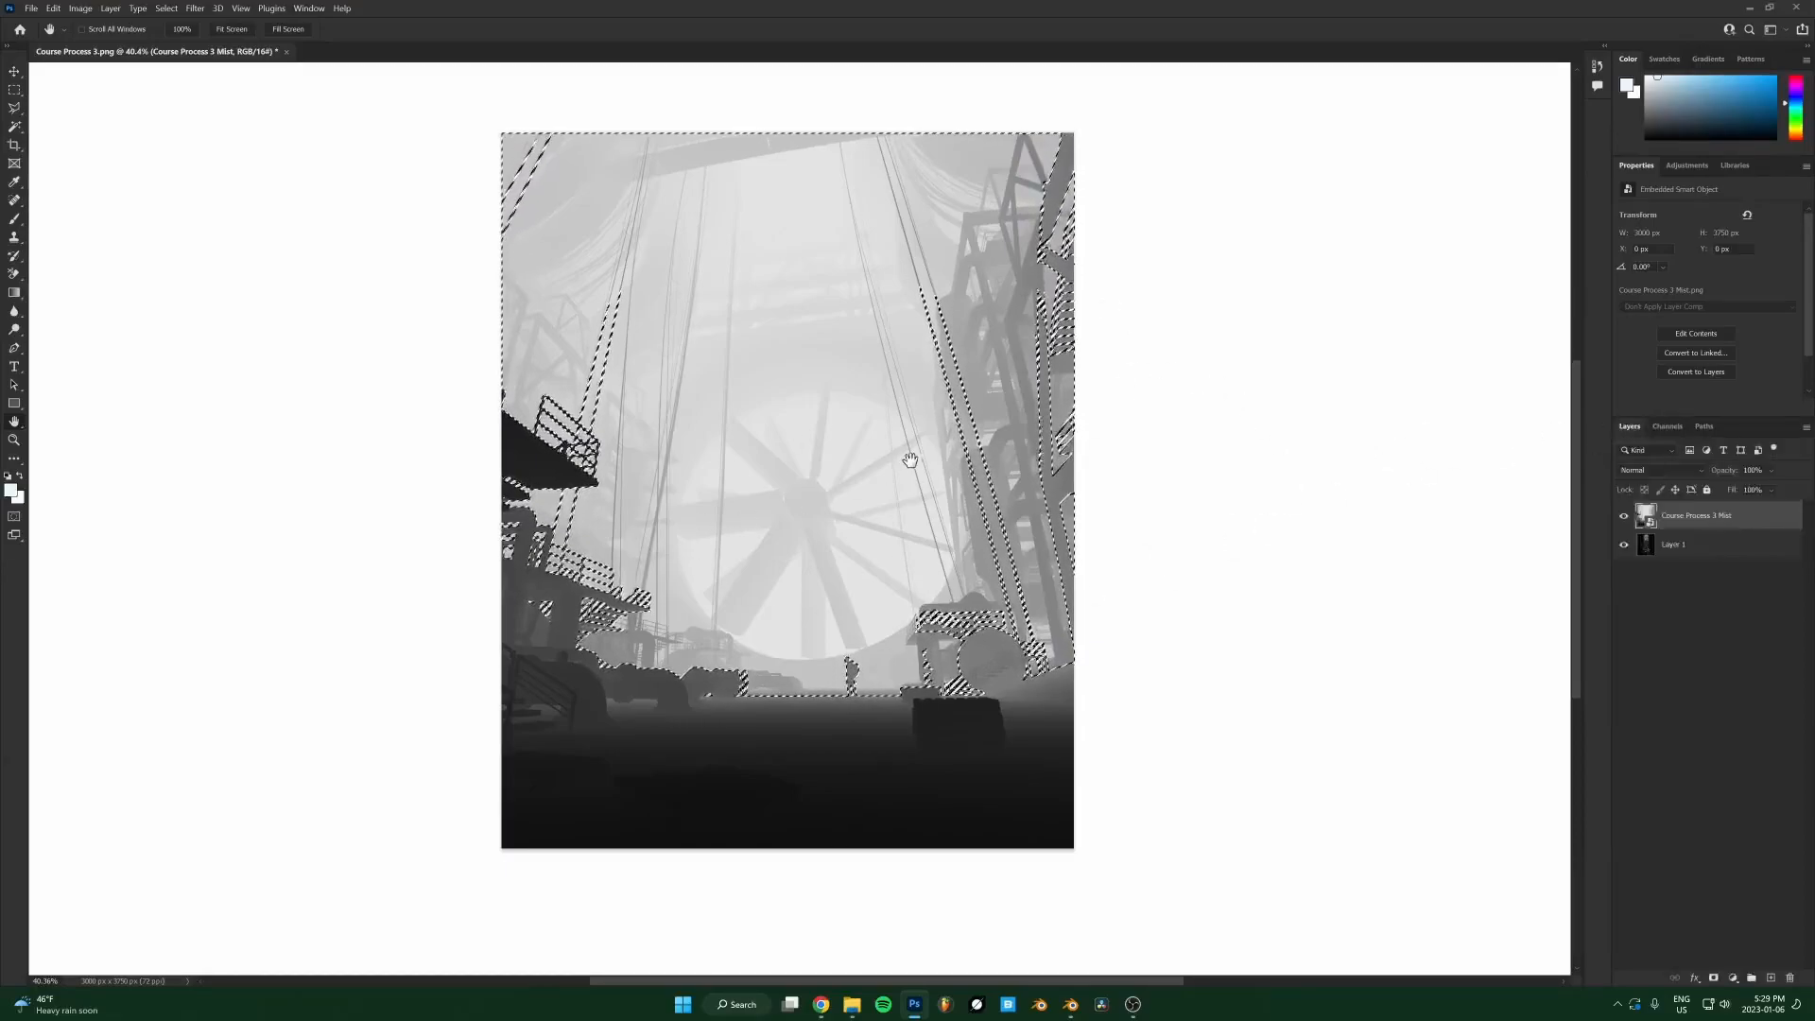
pyautogui.click(1624, 515)
pyautogui.click(1680, 546)
pyautogui.hotkey('ctrl', 'shift', 'alt', 'n')
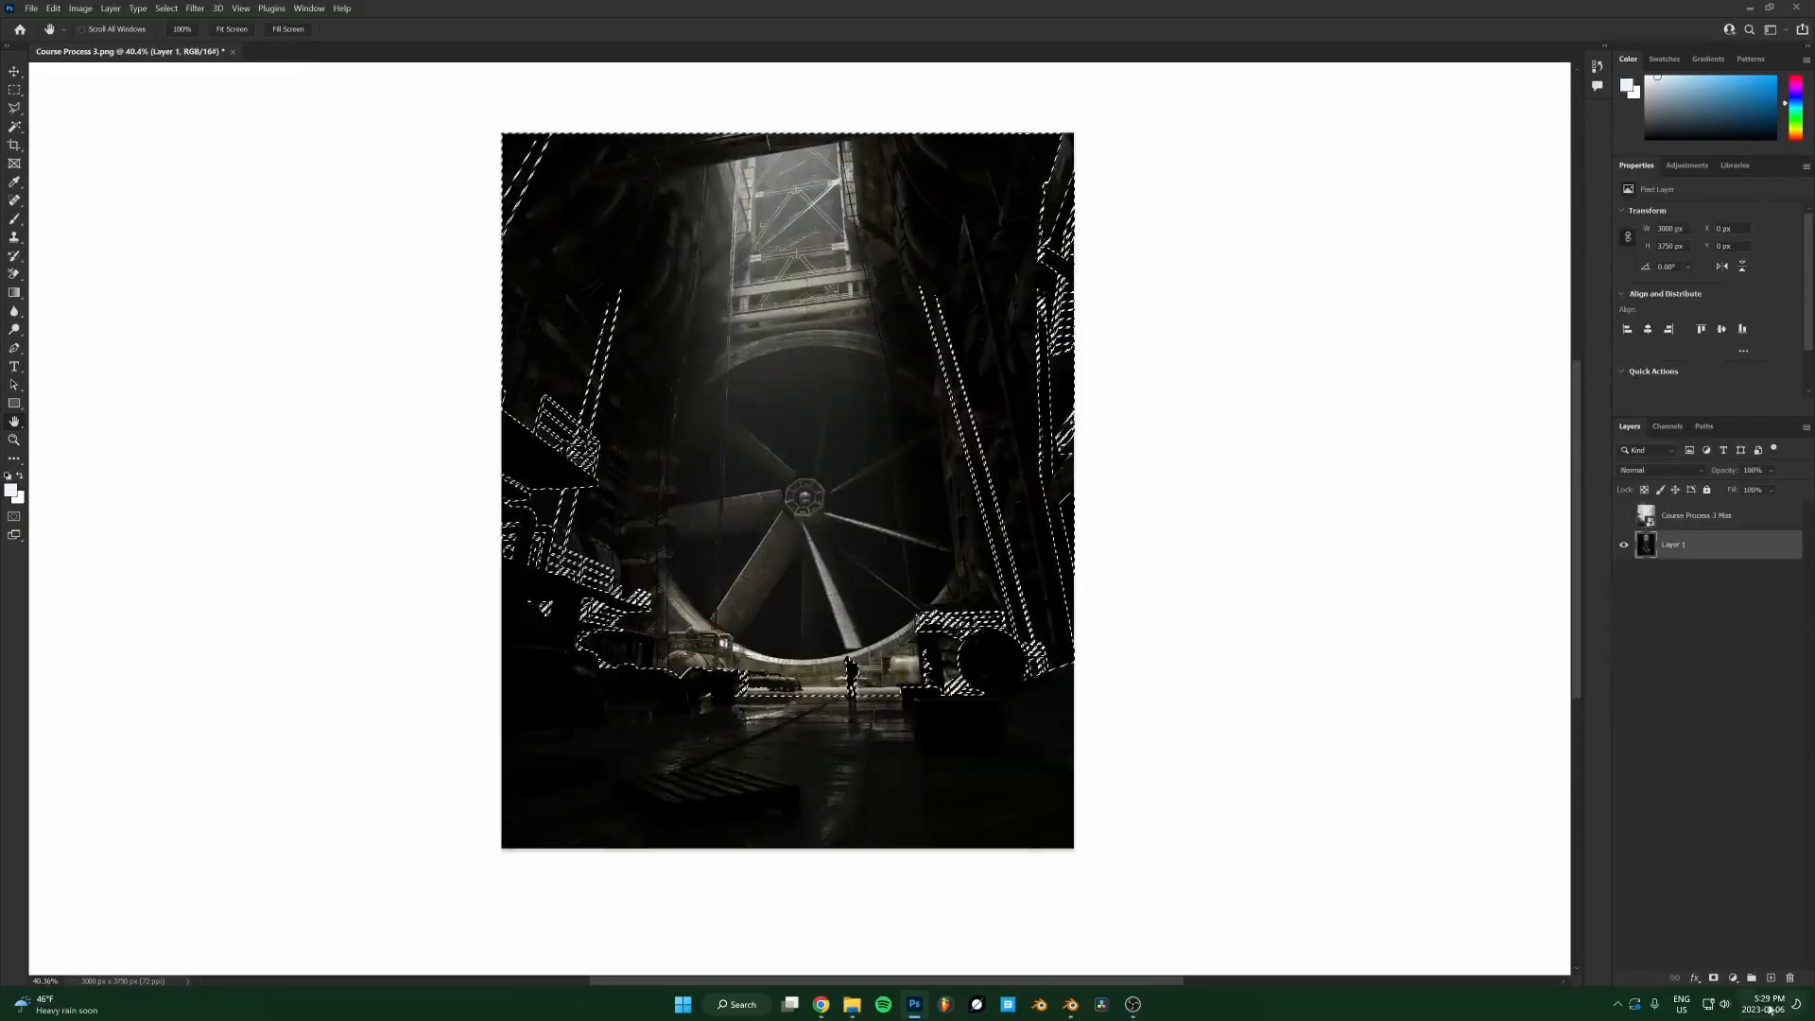
pyautogui.click(1715, 979)
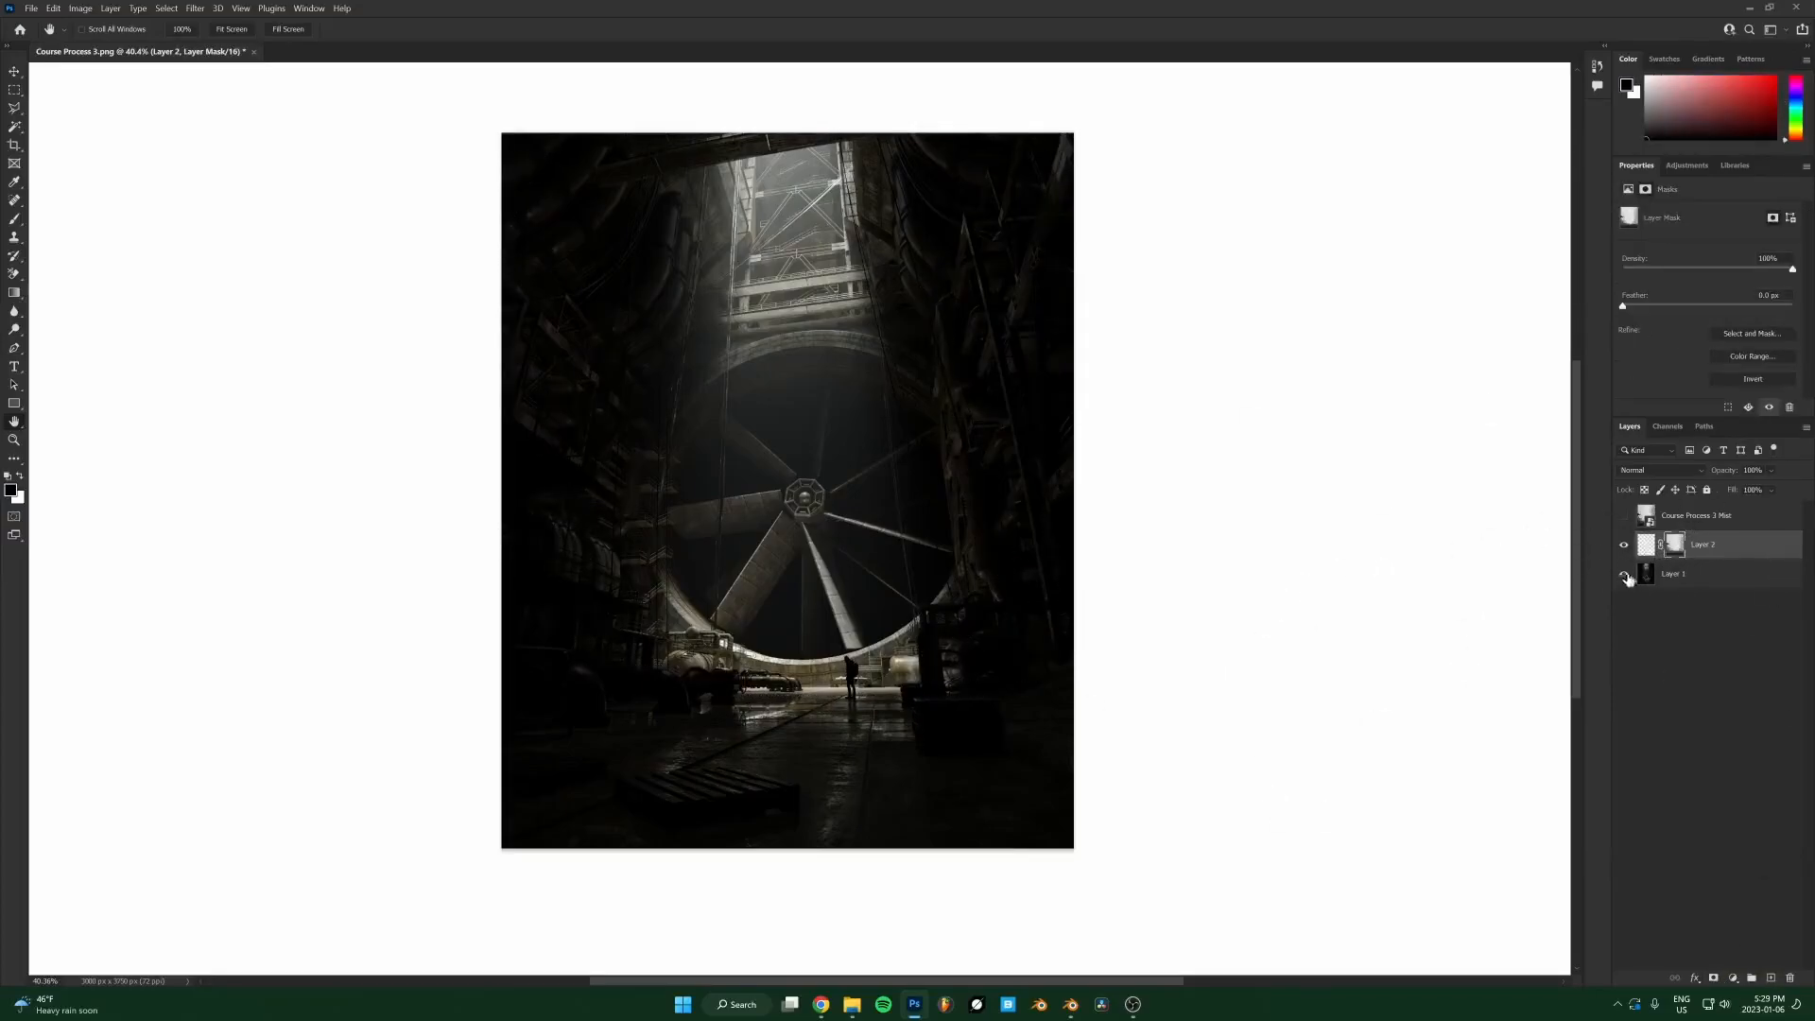
# Try painting soft white fog over the fan on the masked layer's content, and undo the stroke.
pyautogui.click(1646, 544)
pyautogui.scroll(3, 785, 486)
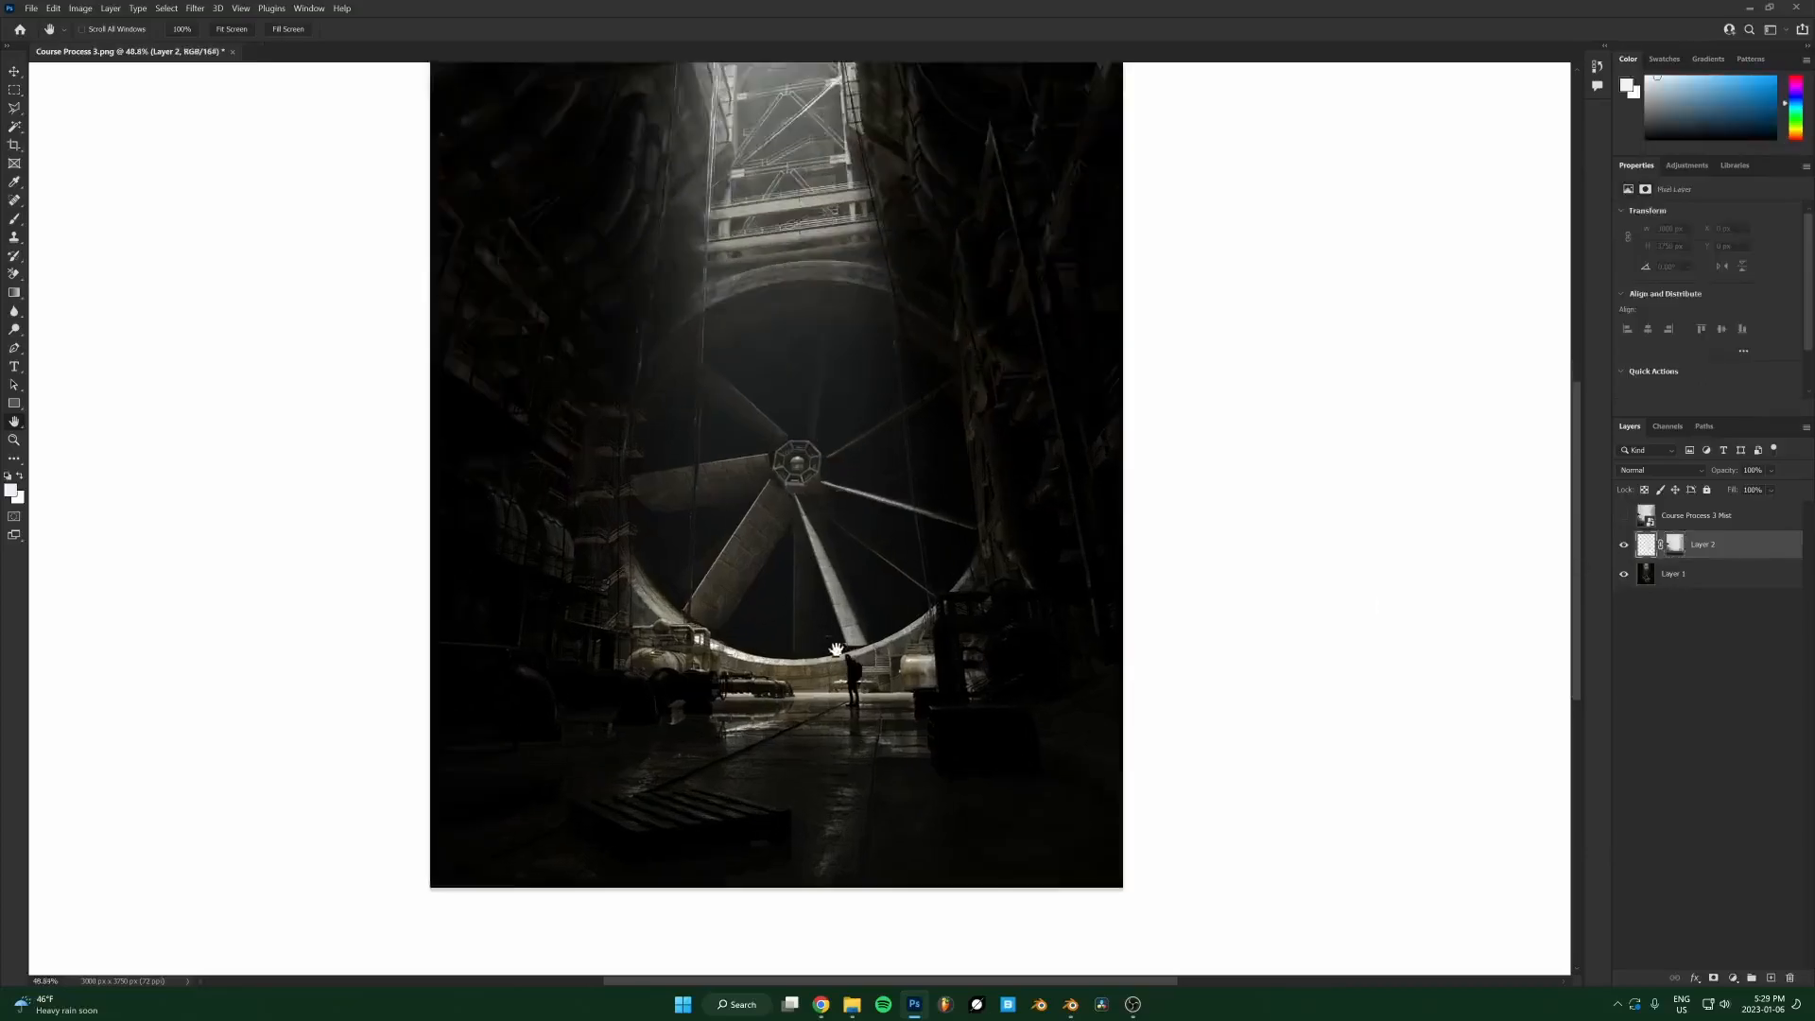
pyautogui.moveTo(870, 417); pyautogui.dragTo(899, 558)
pyautogui.scroll(-2, 948, 535)
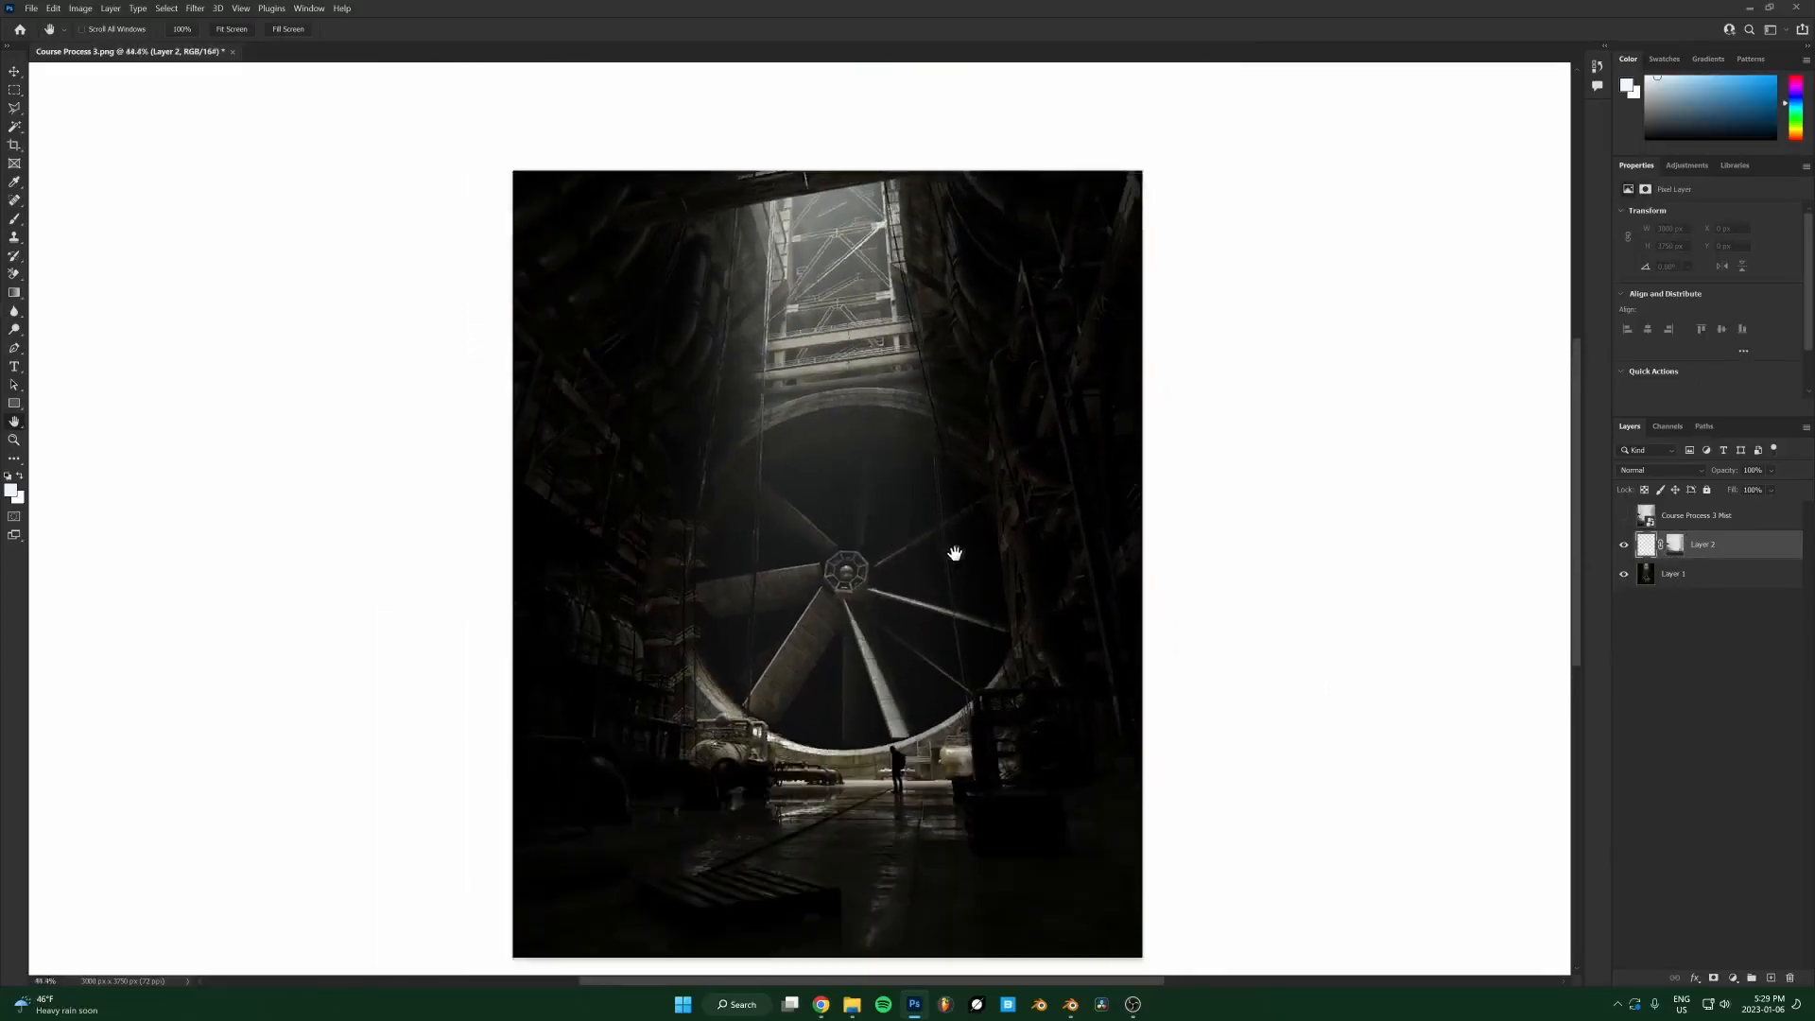
pyautogui.click(1674, 546)
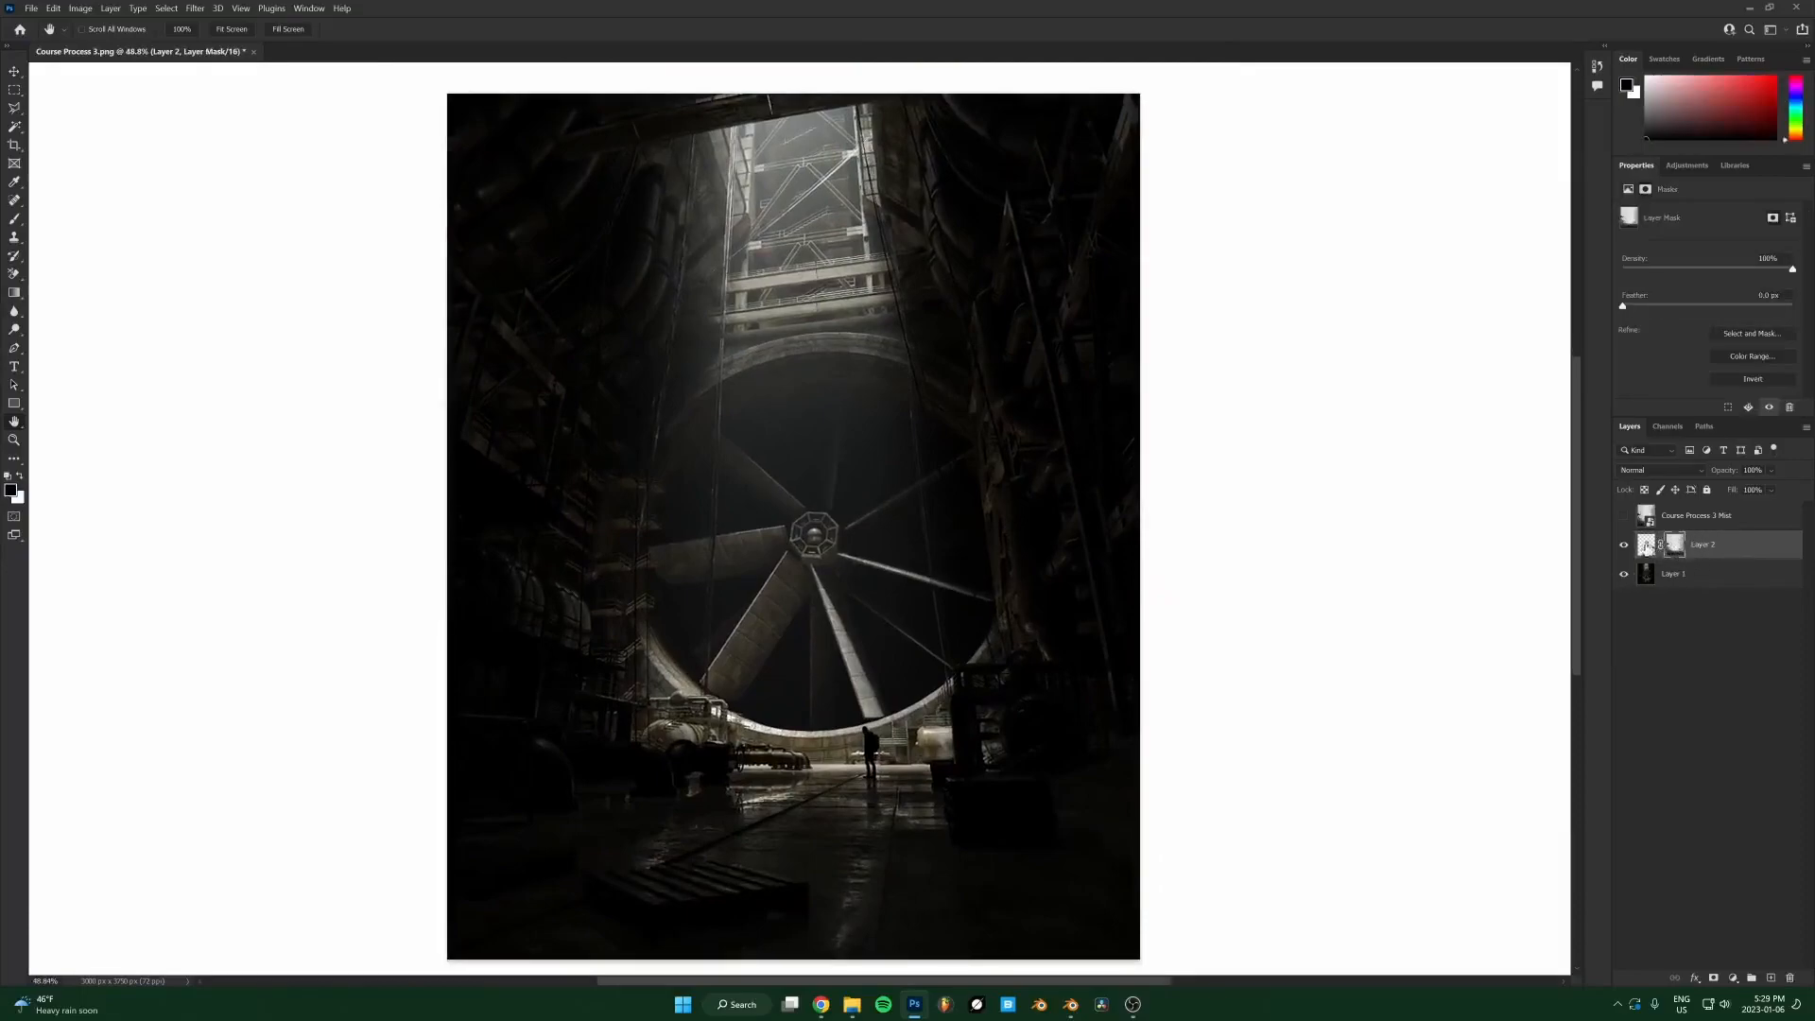
pyautogui.click(1647, 551)
pyautogui.press('b')
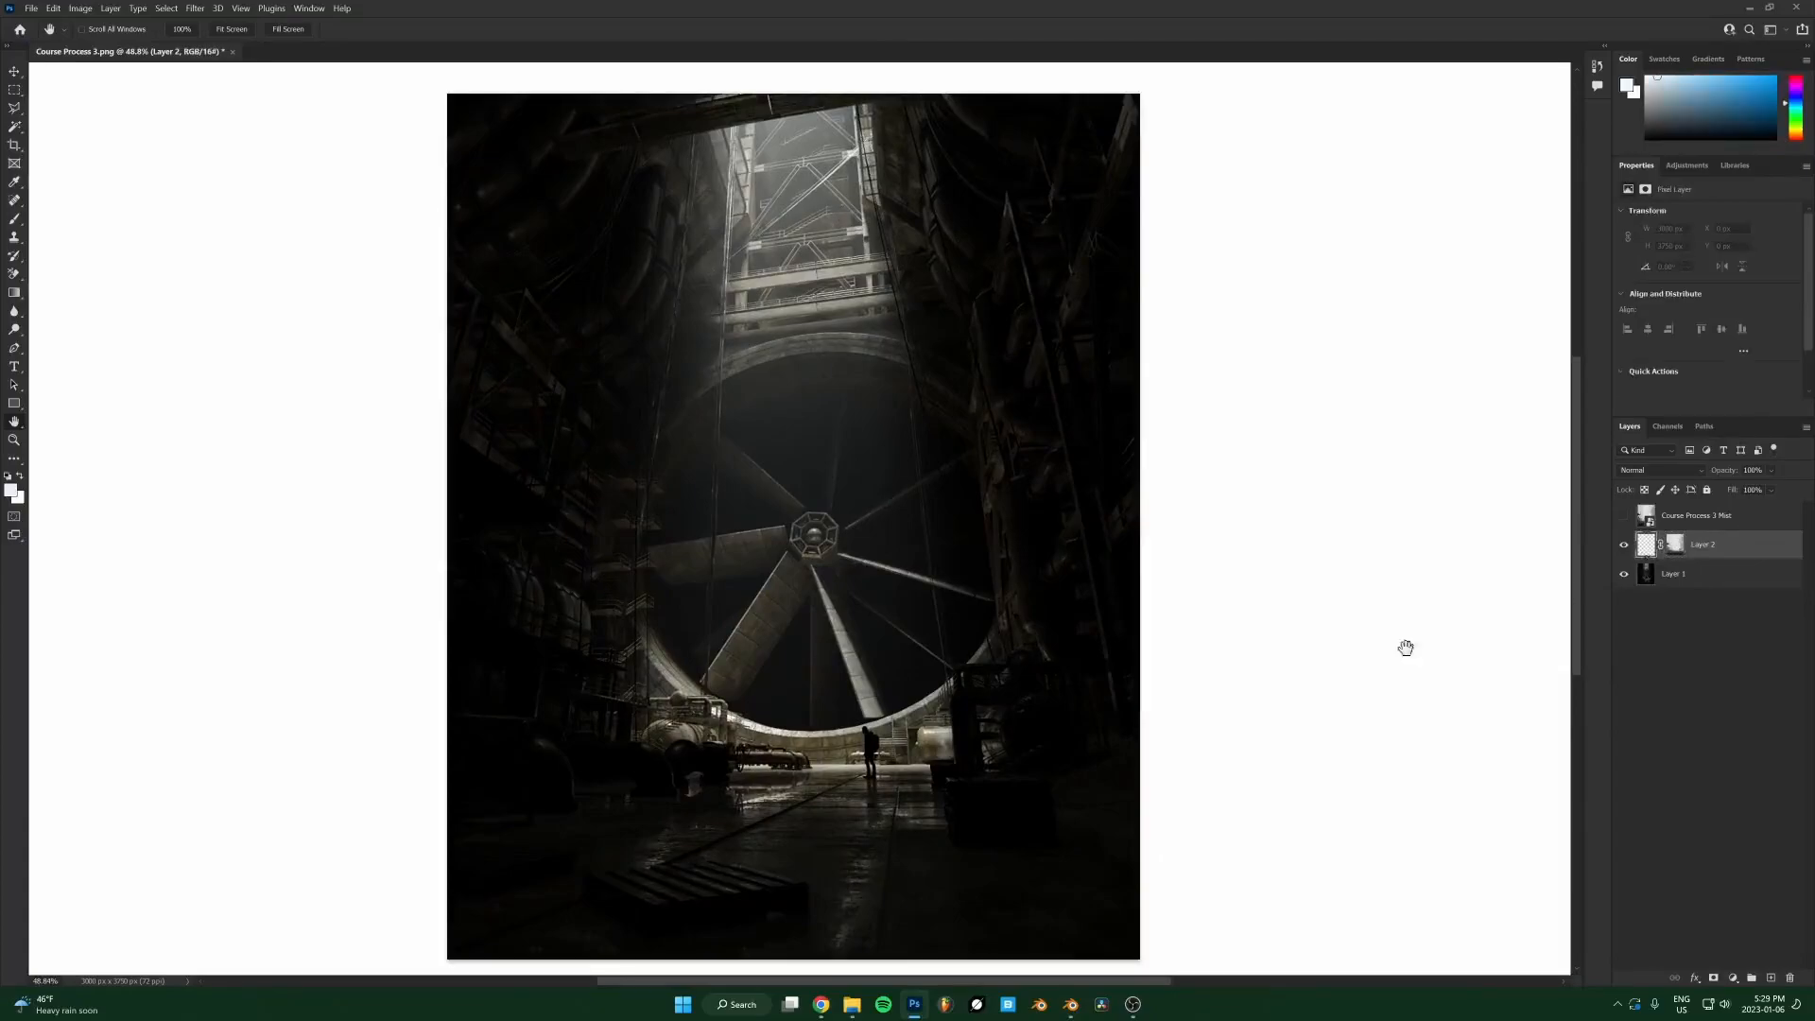
pyautogui.scroll(-2, 863, 535)
pyautogui.moveTo(863, 535)
pyautogui.mouseDown()
pyautogui.moveTo(787, 516)
pyautogui.moveTo(754, 683)
pyautogui.mouseUp()
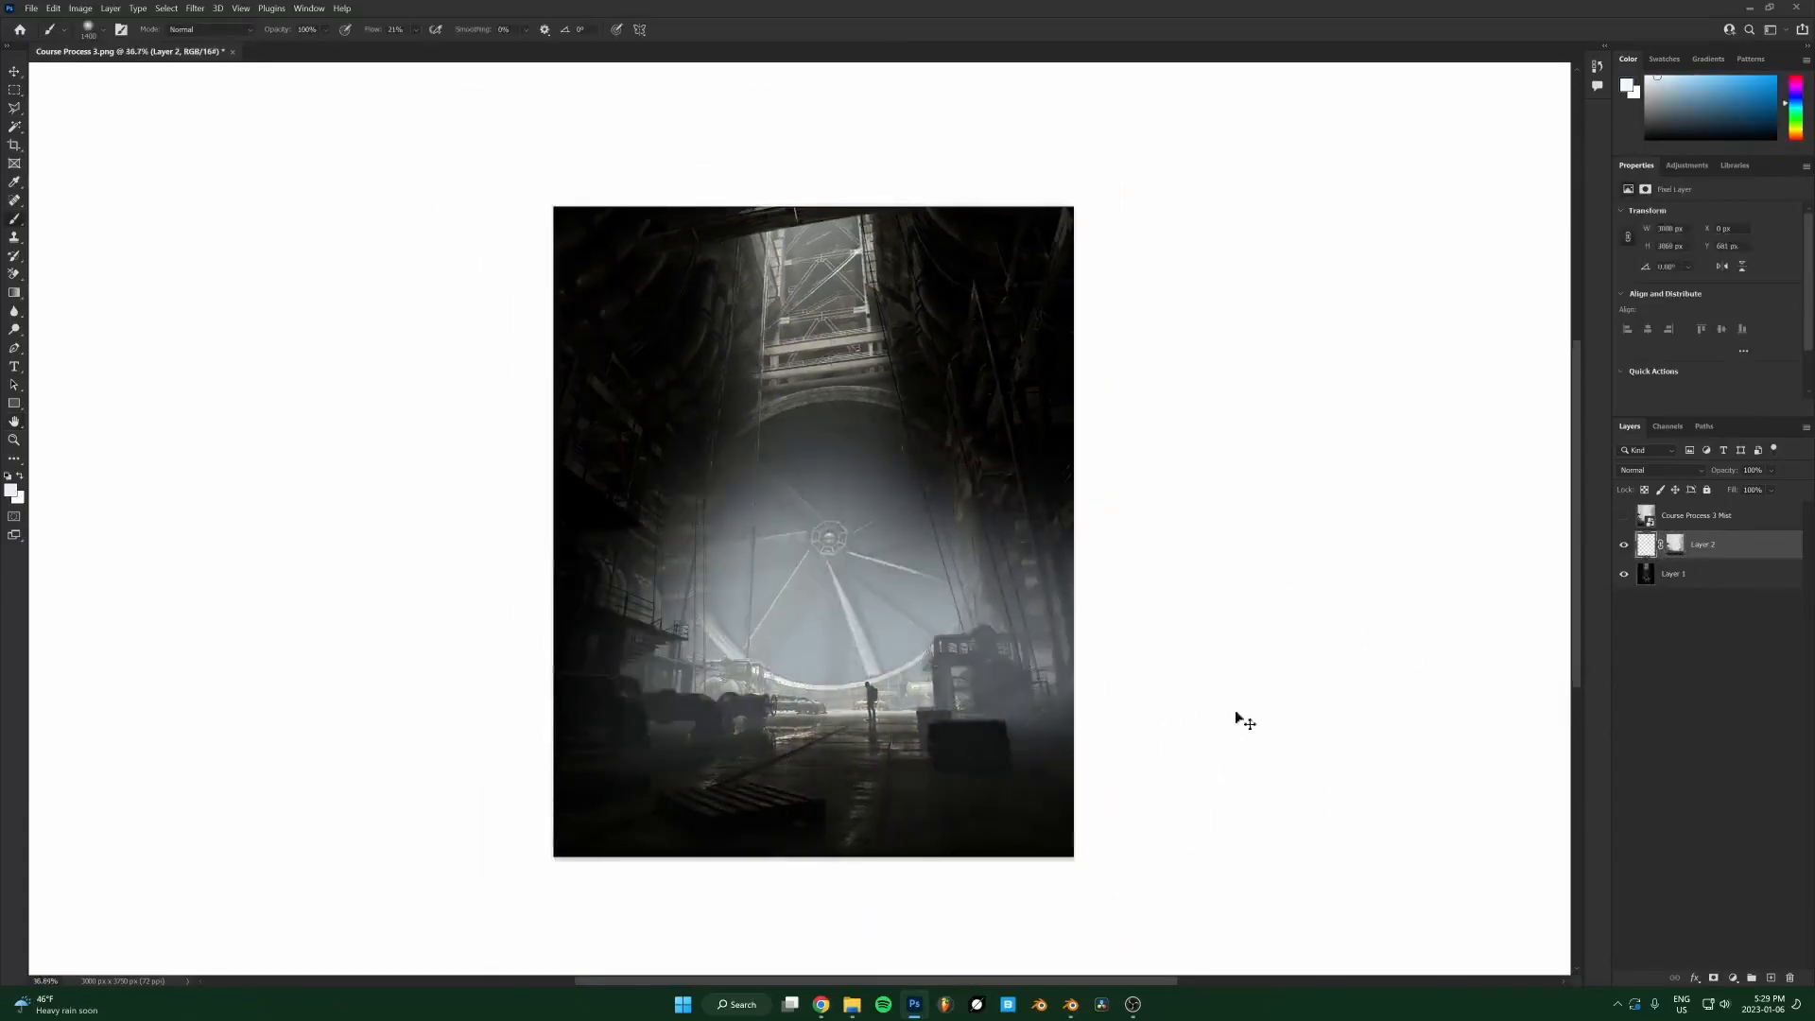
pyautogui.hotkey('ctrl', 'z')
# Compare targeting the new layer's mask with targeting its content, ending with the content selected.
pyautogui.click(1674, 544)
pyautogui.press('x')
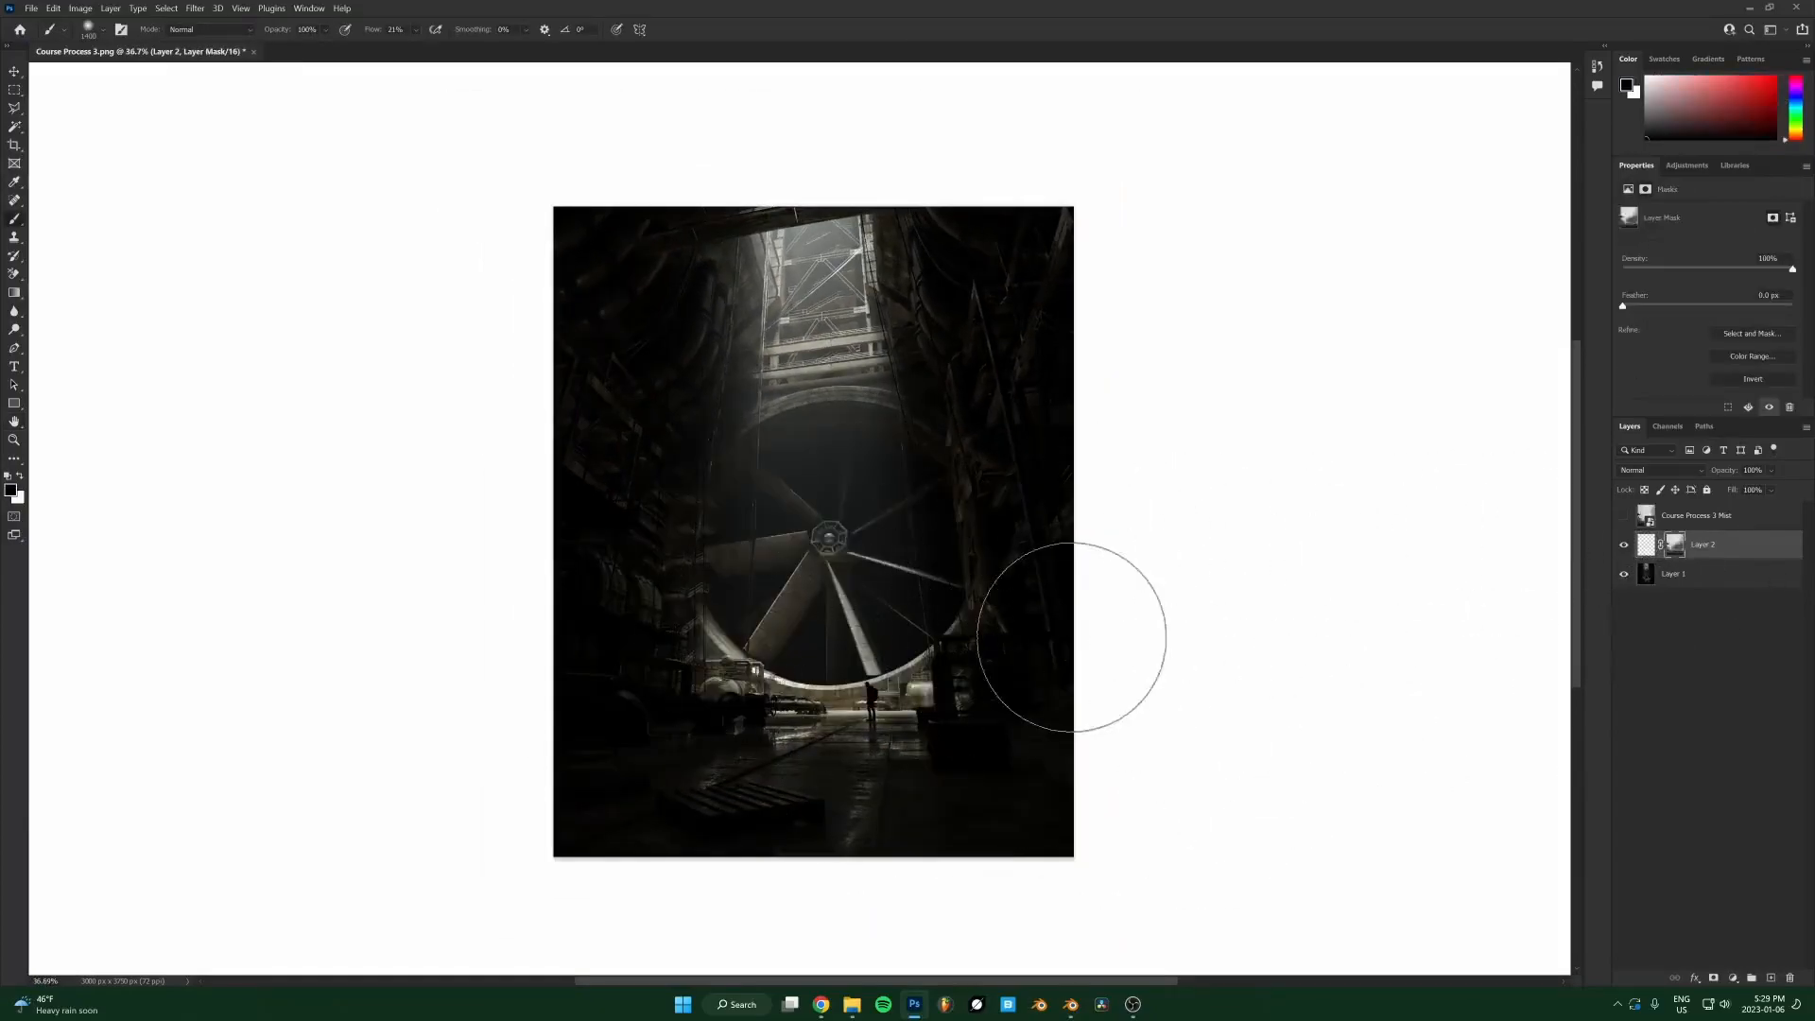
pyautogui.click(1647, 545)
pyautogui.press('x')
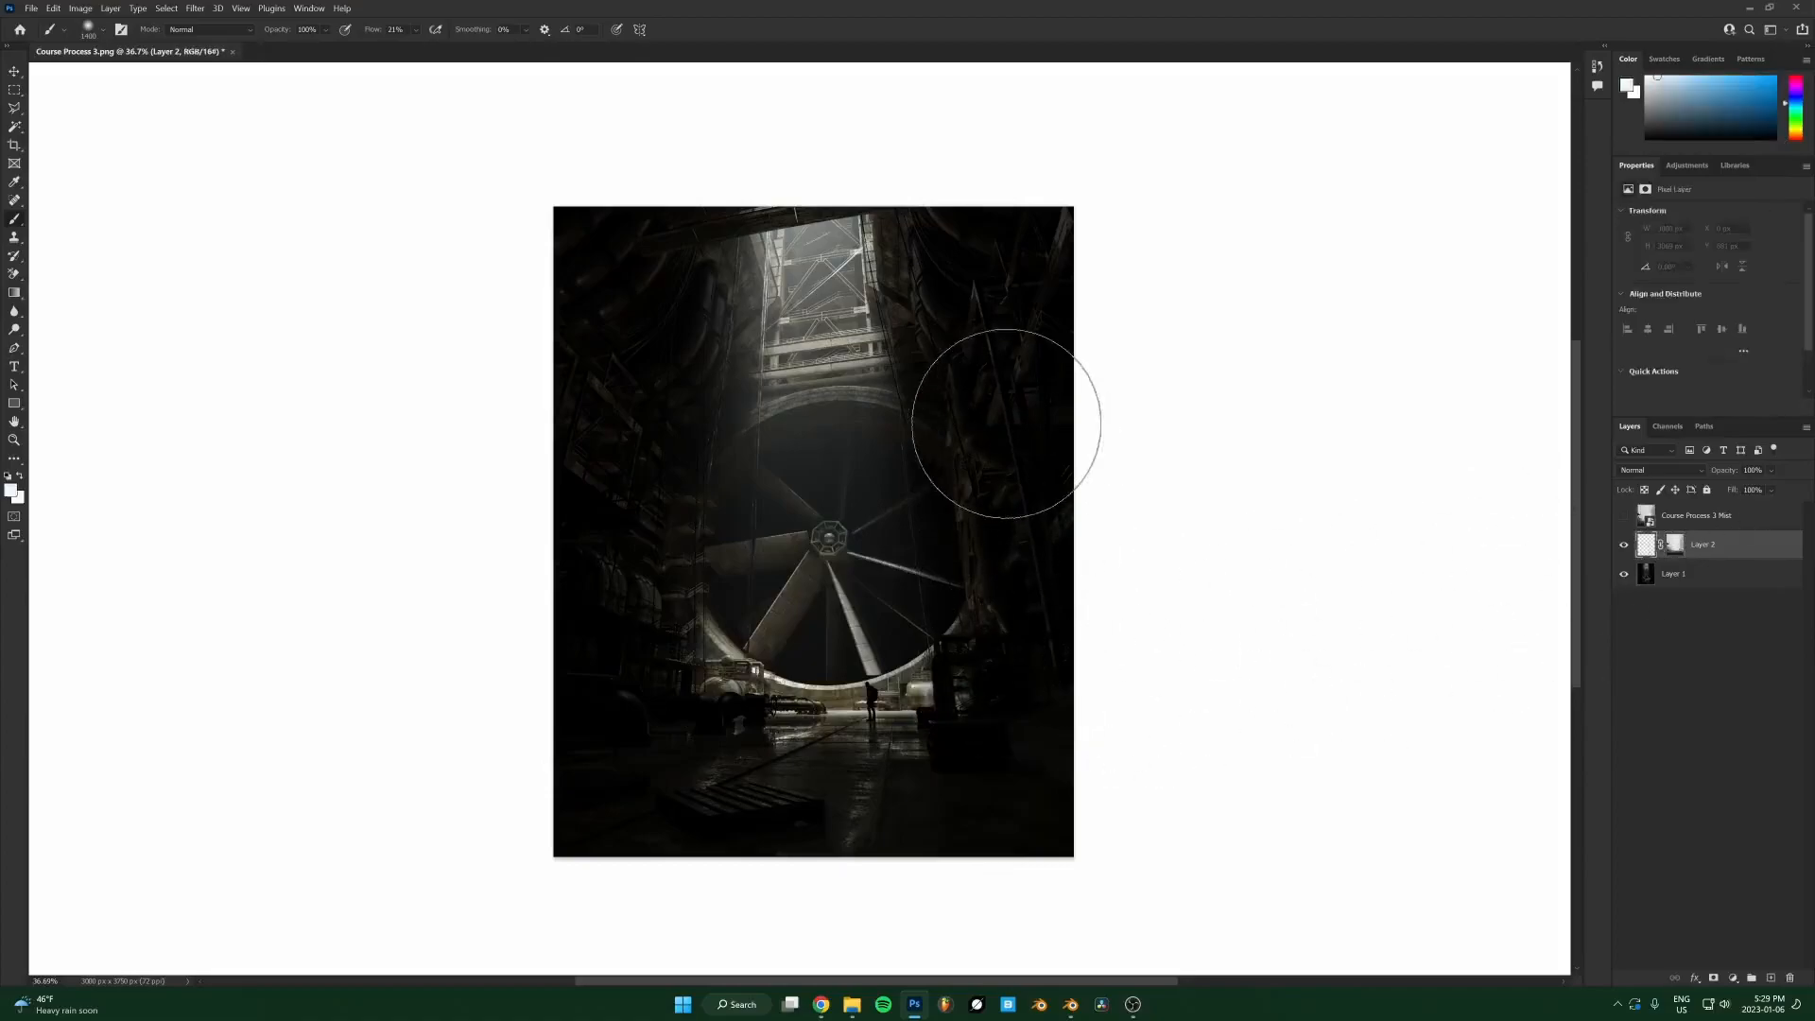
pyautogui.click(1675, 546)
pyautogui.press('x')
pyautogui.click(1648, 548)
pyautogui.press('x')
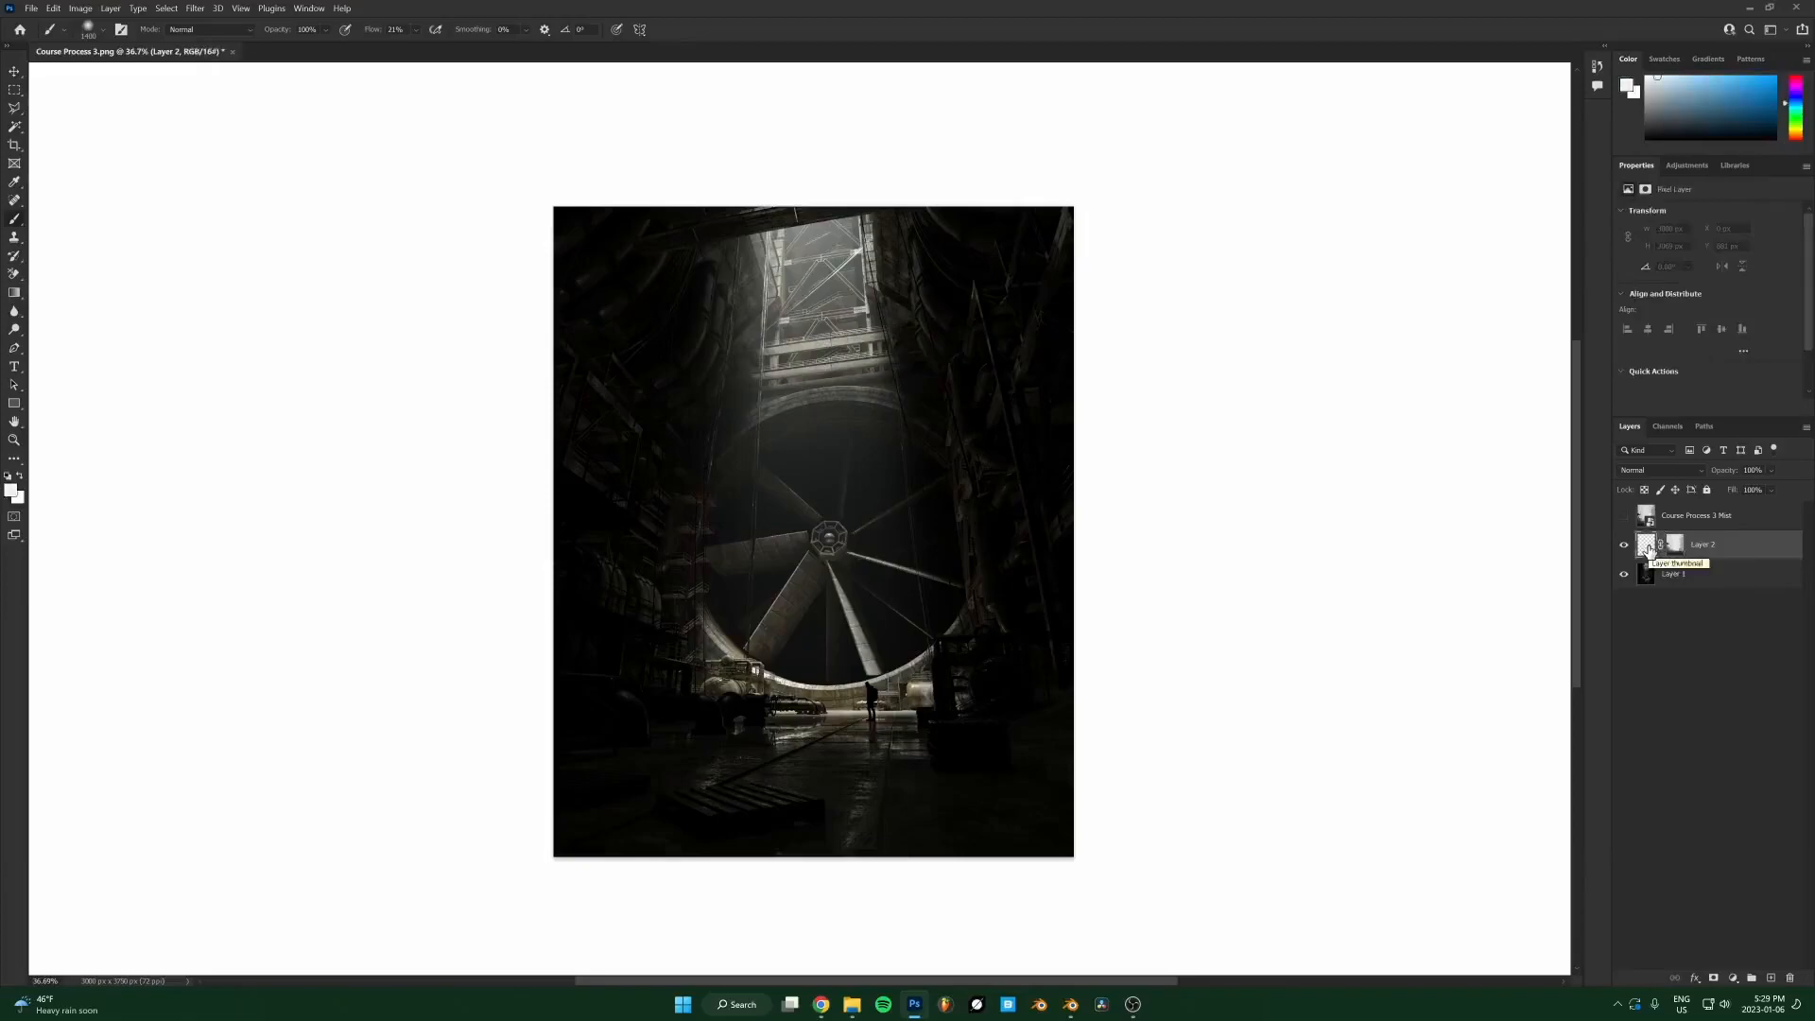
# Sample a grey from the render's bright skylight, lighten it to a pale grey-green, and fill the masked layer's content with it.
pyautogui.scroll(2, 1087, 378)
pyautogui.press('alt')
pyautogui.keyDown('alt'); pyautogui.click(756, 453); pyautogui.keyUp('alt')
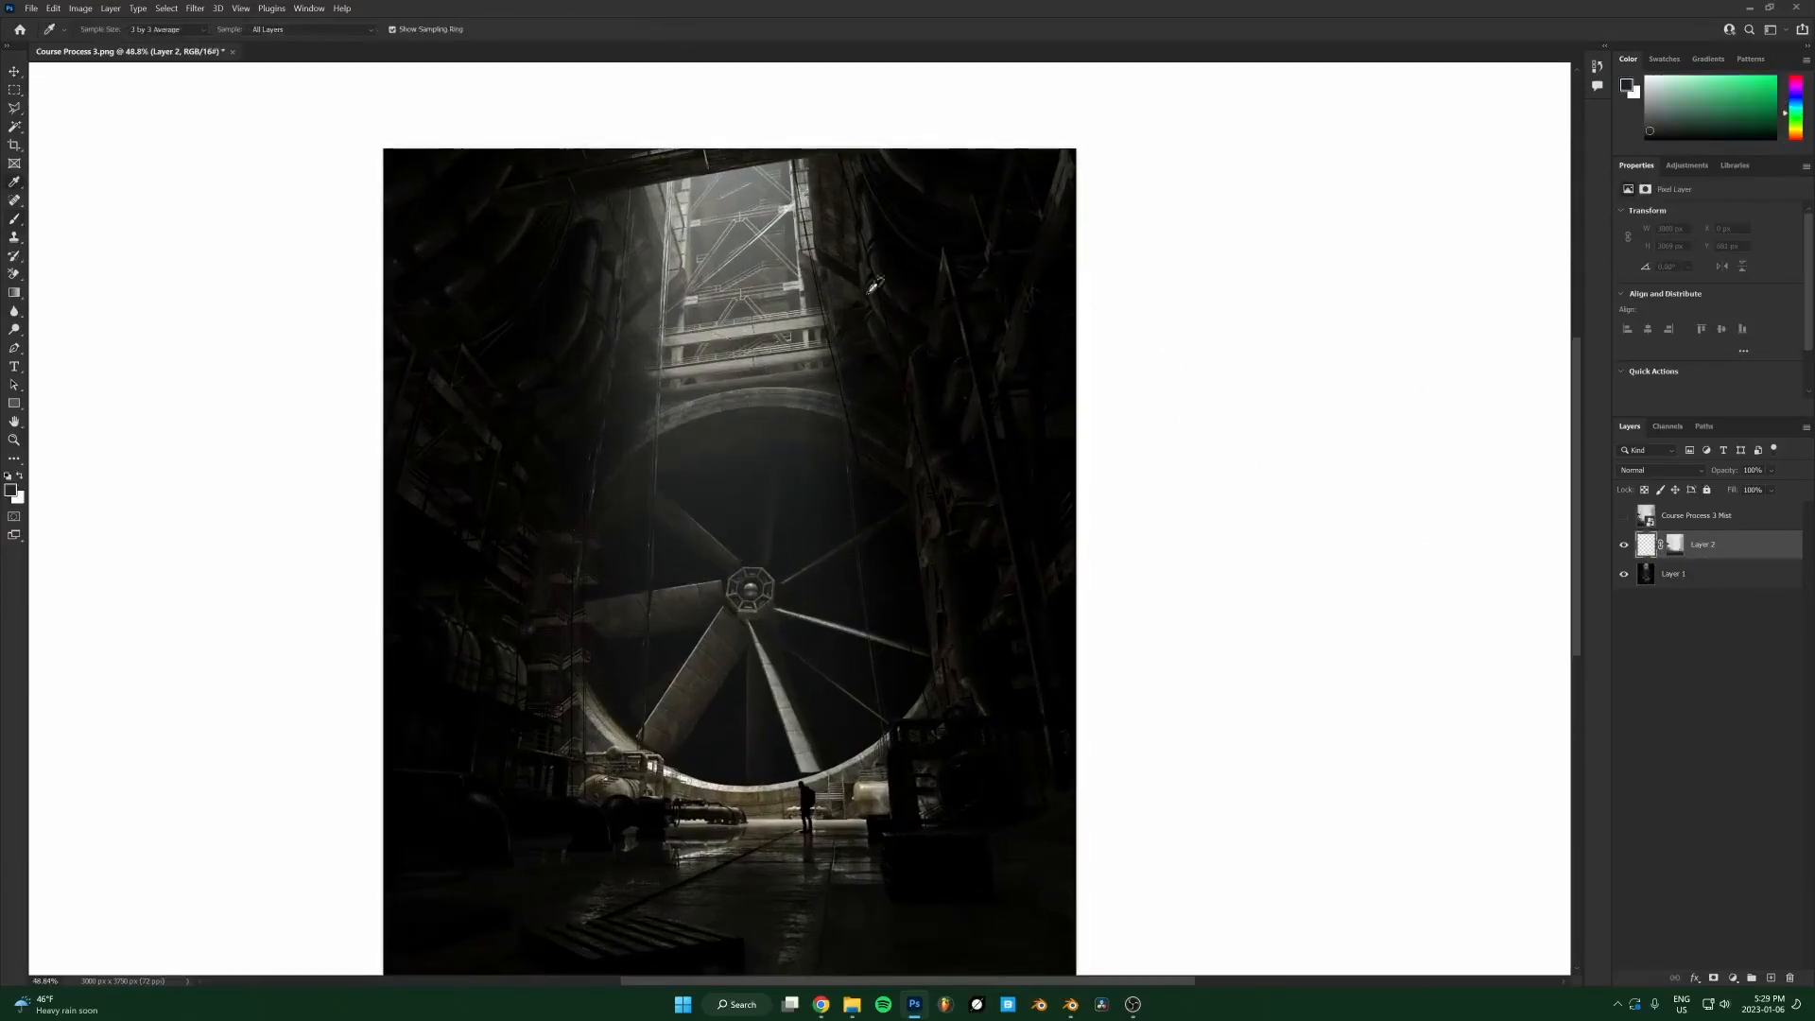
pyautogui.moveTo(803, 230)
pyautogui.mouseDown()
pyautogui.moveTo(810, 202)
pyautogui.moveTo(794, 243)
pyautogui.moveTo(822, 229)
pyautogui.mouseUp()
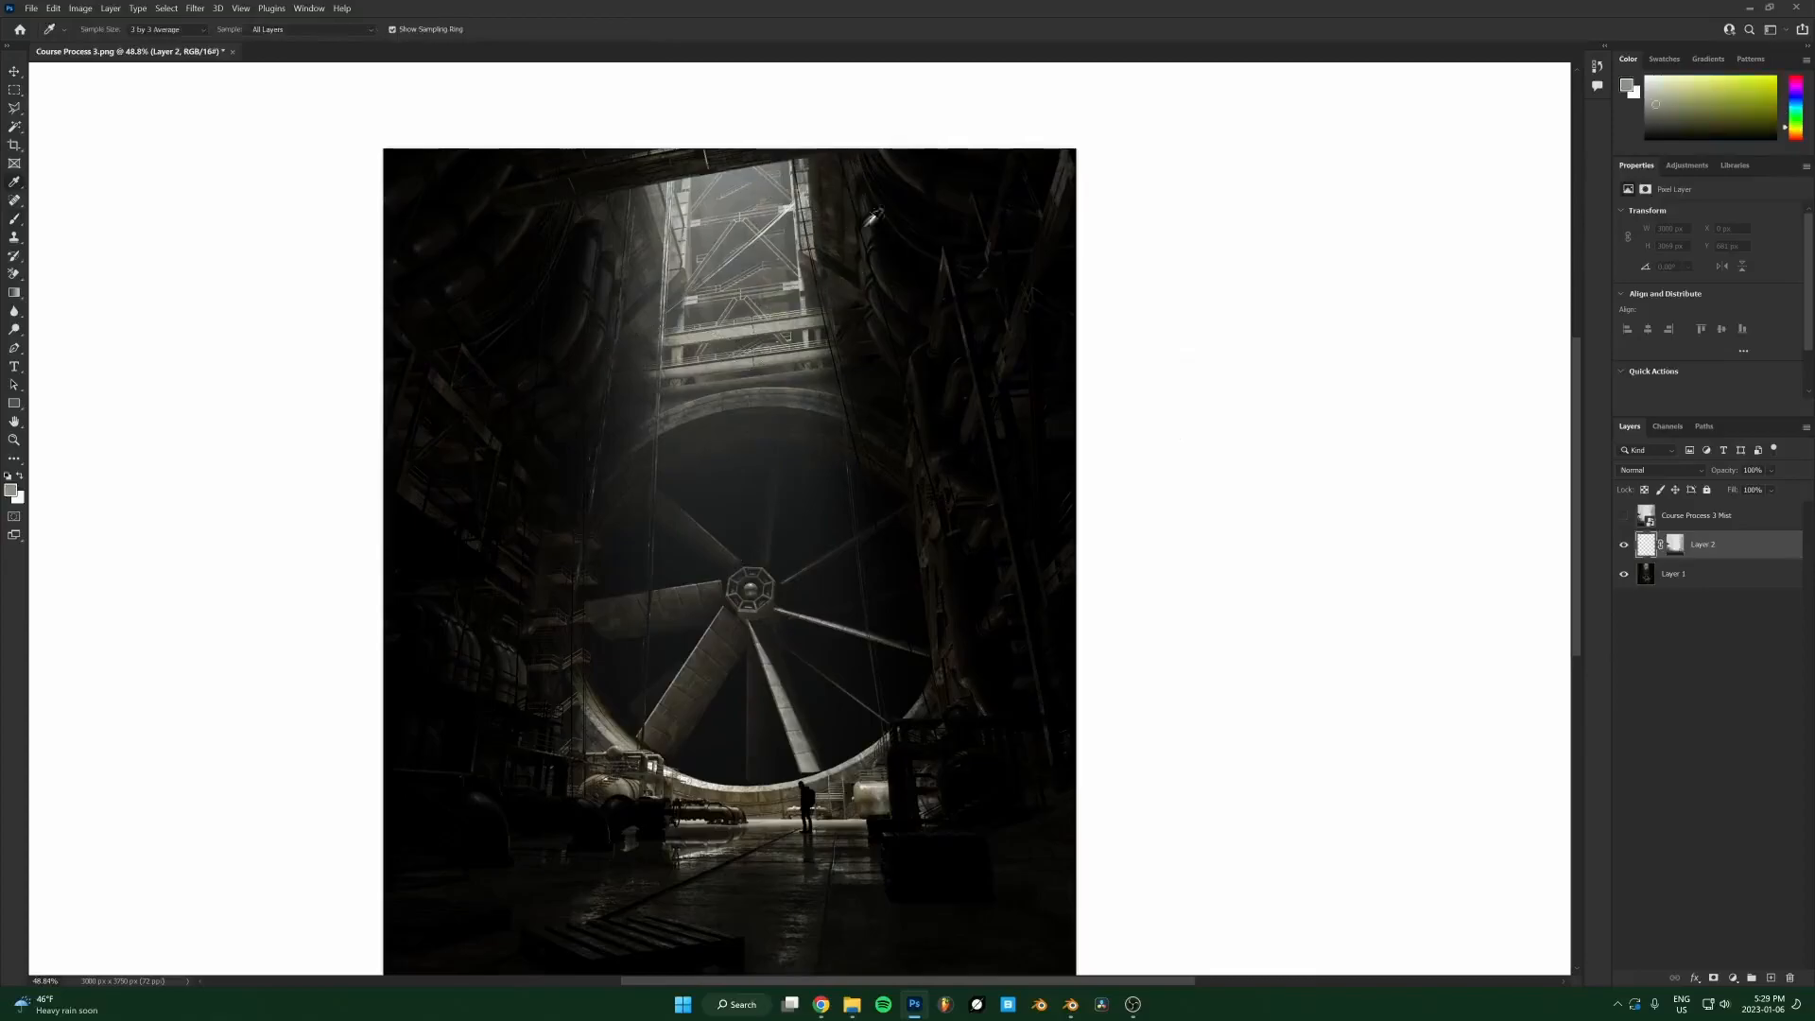
pyautogui.click(1657, 85)
pyautogui.press('x')
pyautogui.hotkey('ctrl', 'BackSpace')
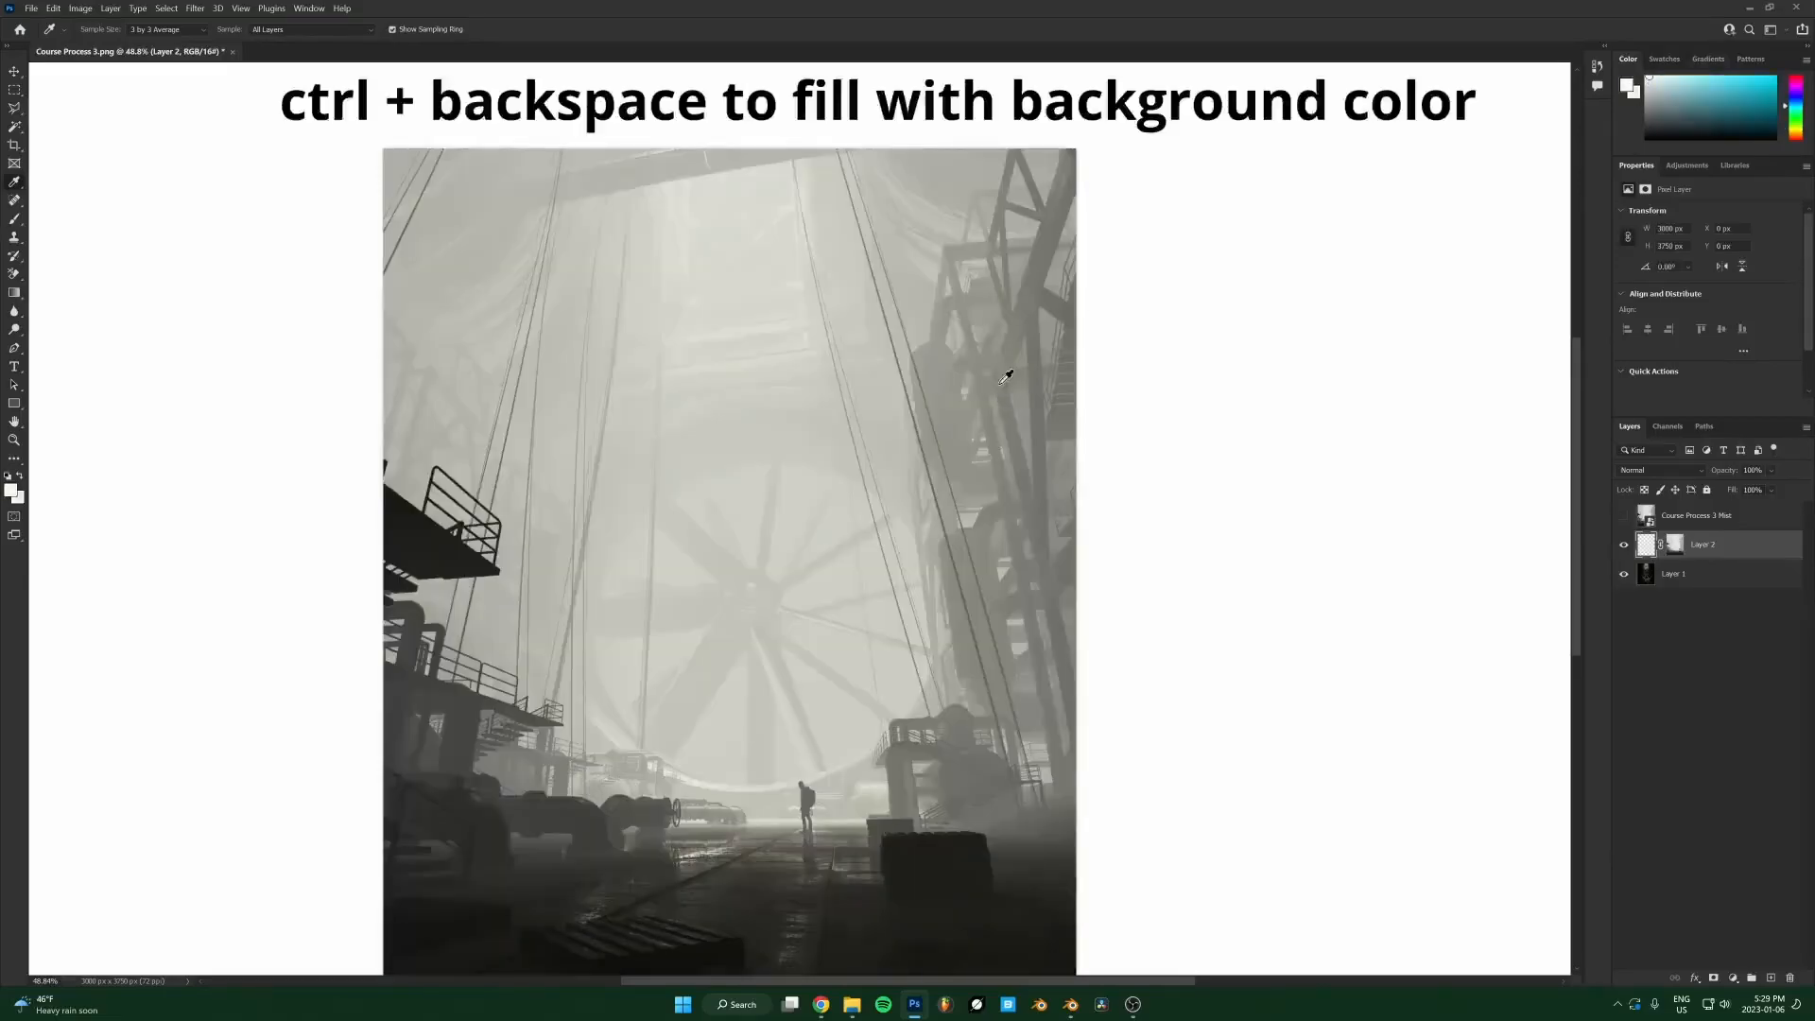
# Show the mist layer briefly to compare it with the colour-filled fog layer, leaving it hidden.
pyautogui.scroll(-2, 1005, 378)
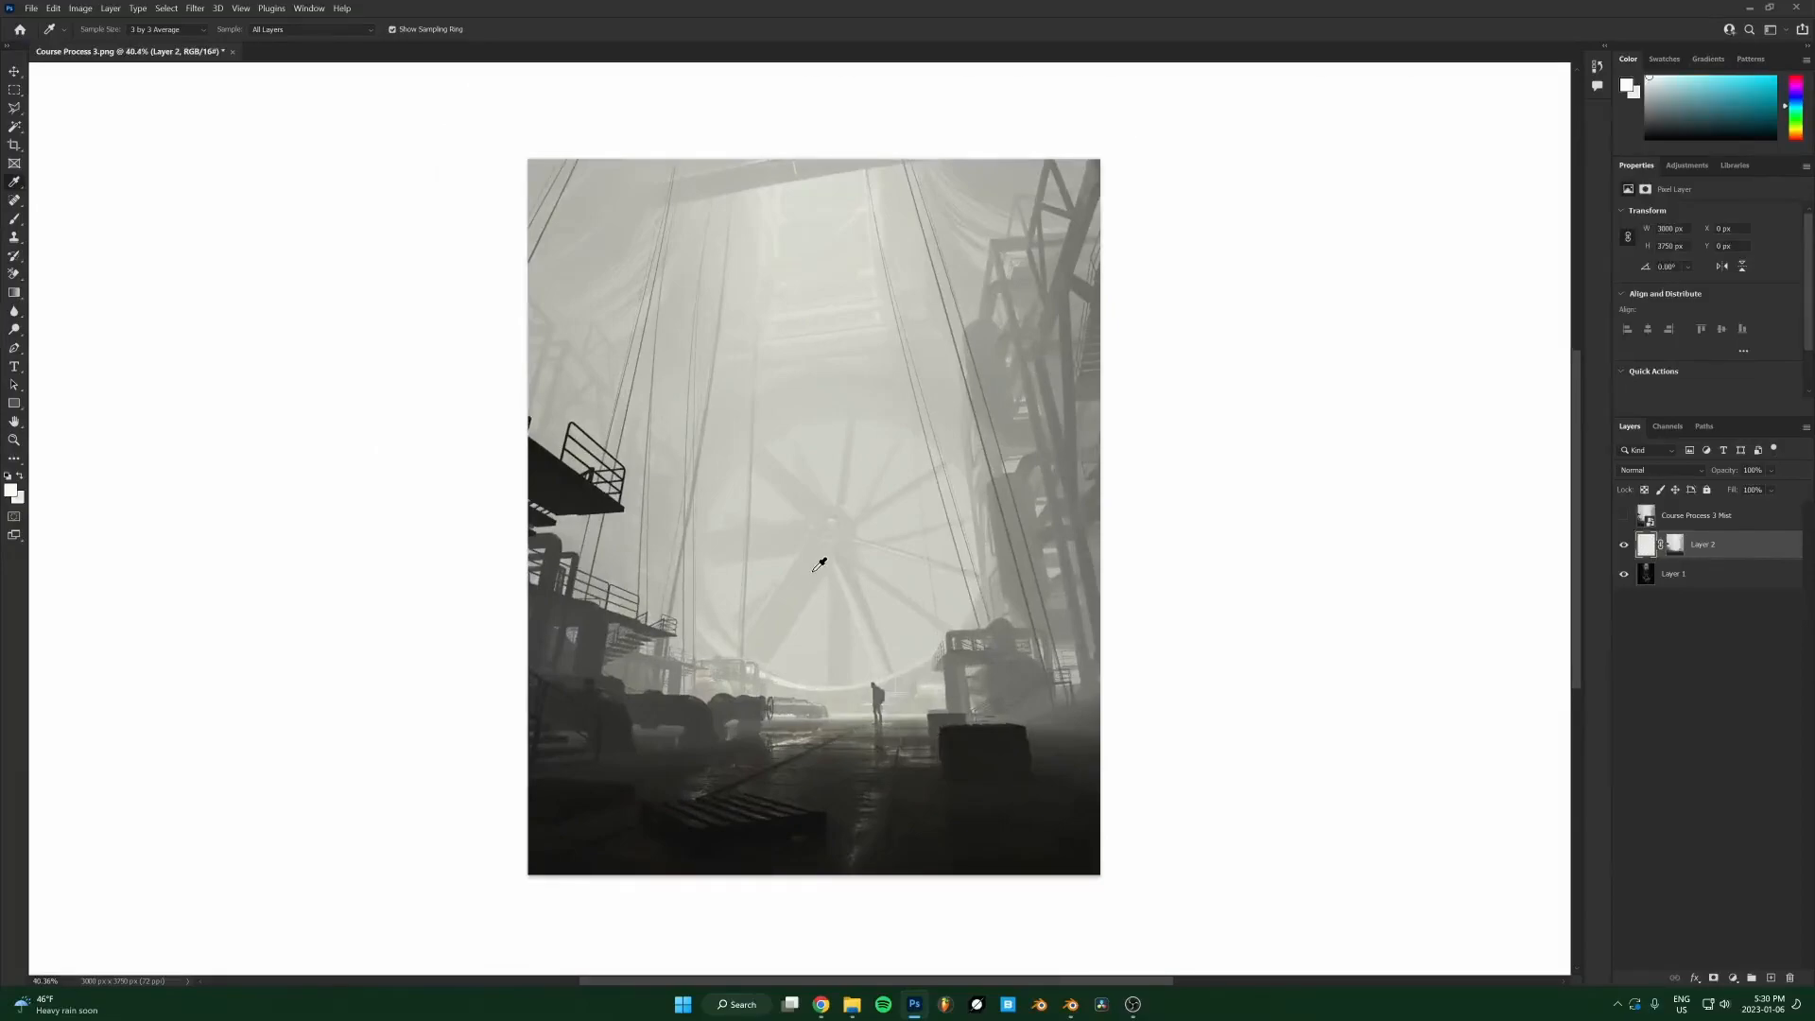
pyautogui.click(1621, 516)
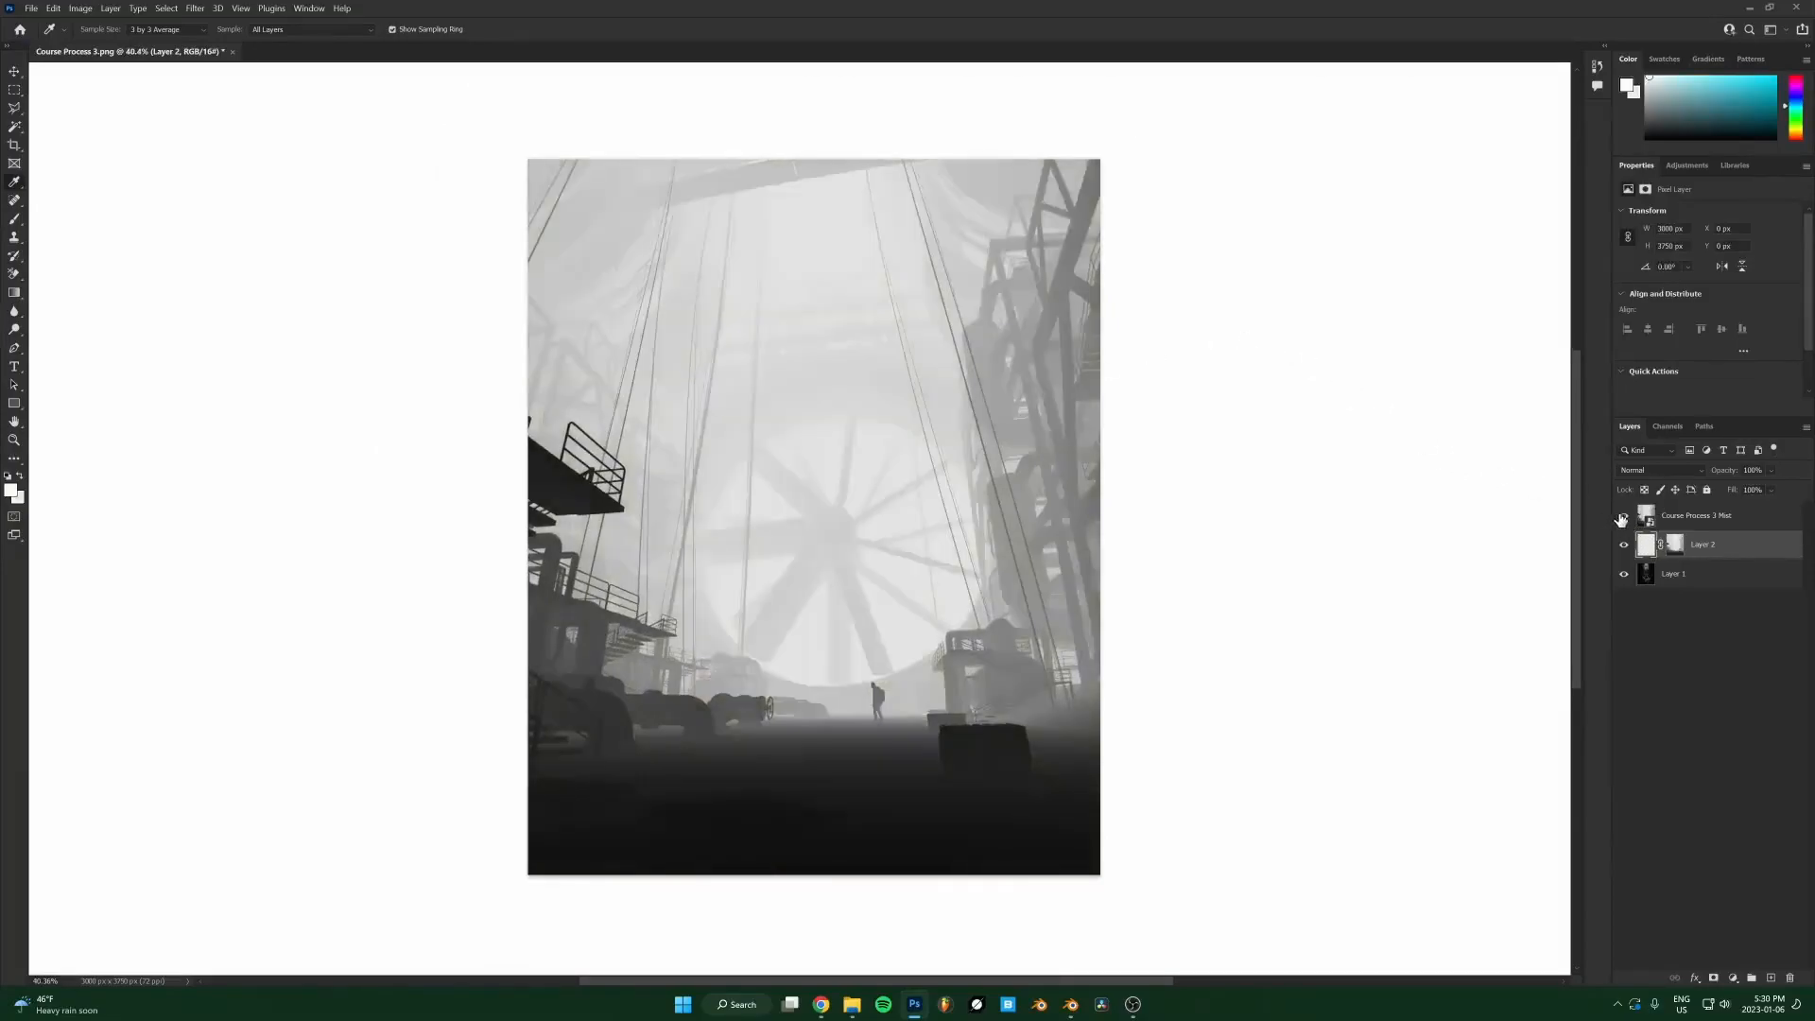
pyautogui.click(1621, 517)
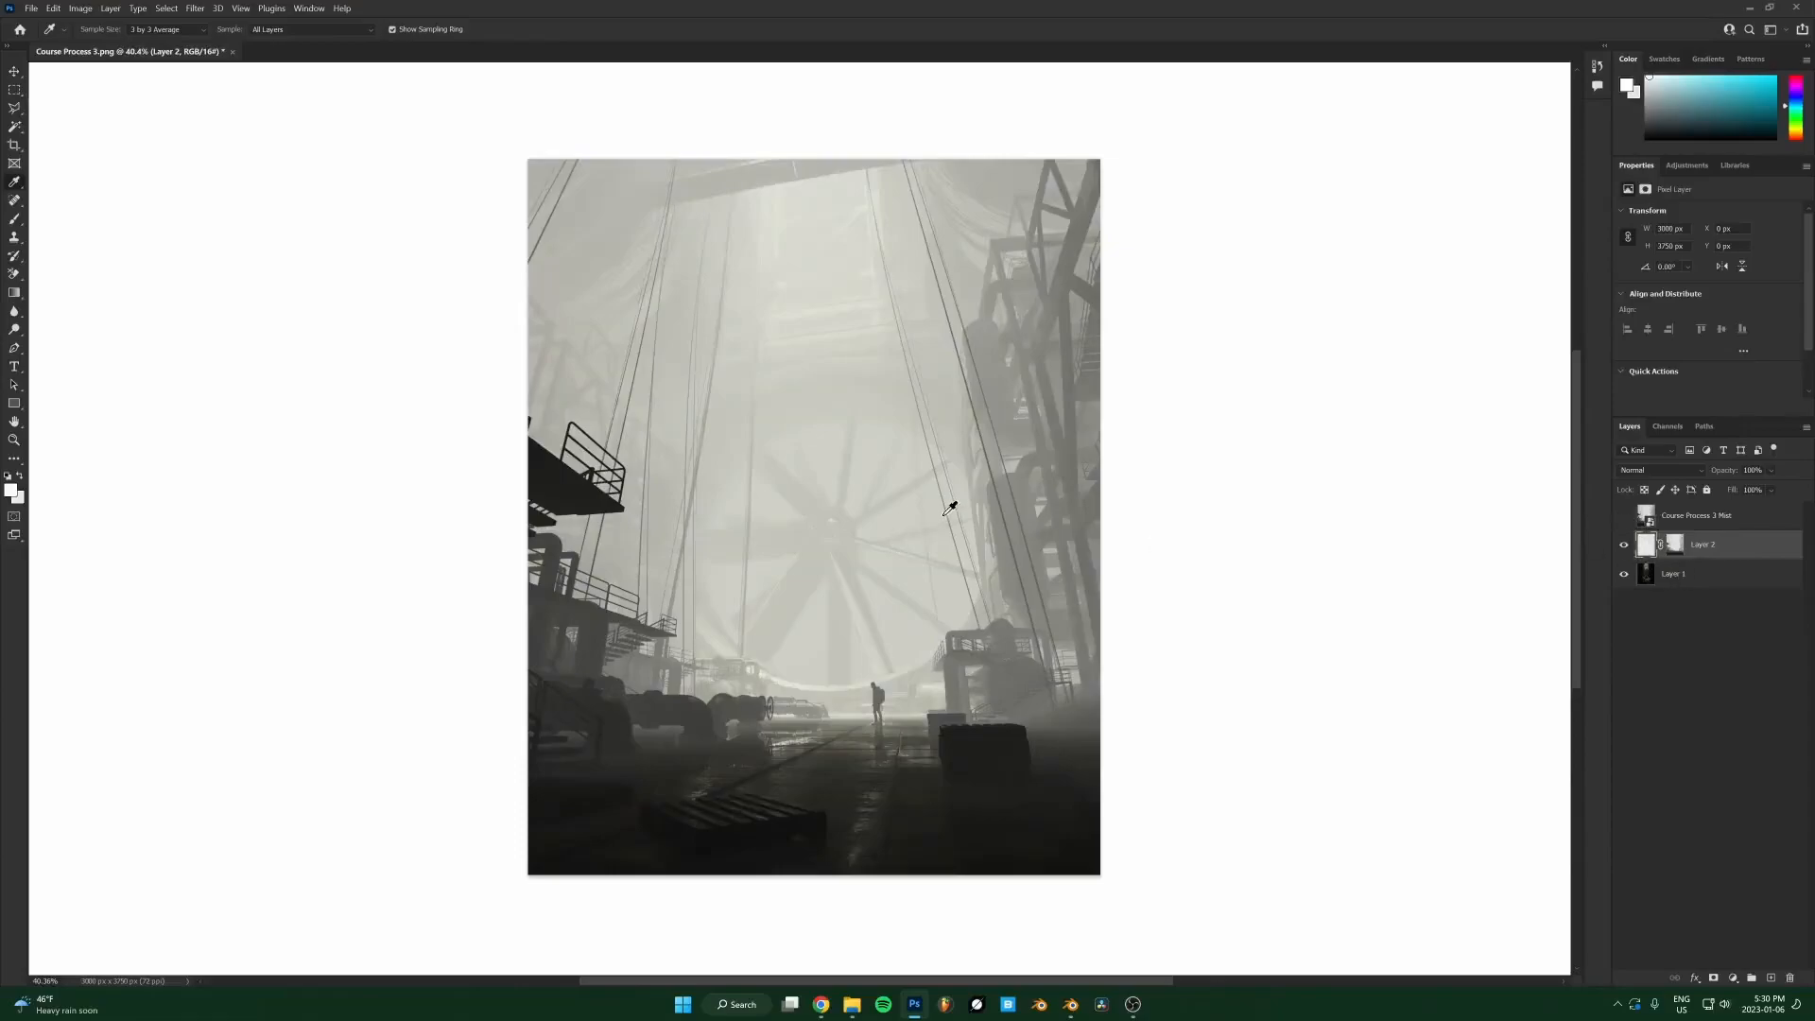
# Disable the fog layer's mask to expose the solid fill, and apply the mask to the layer.
pyautogui.click(1673, 545)
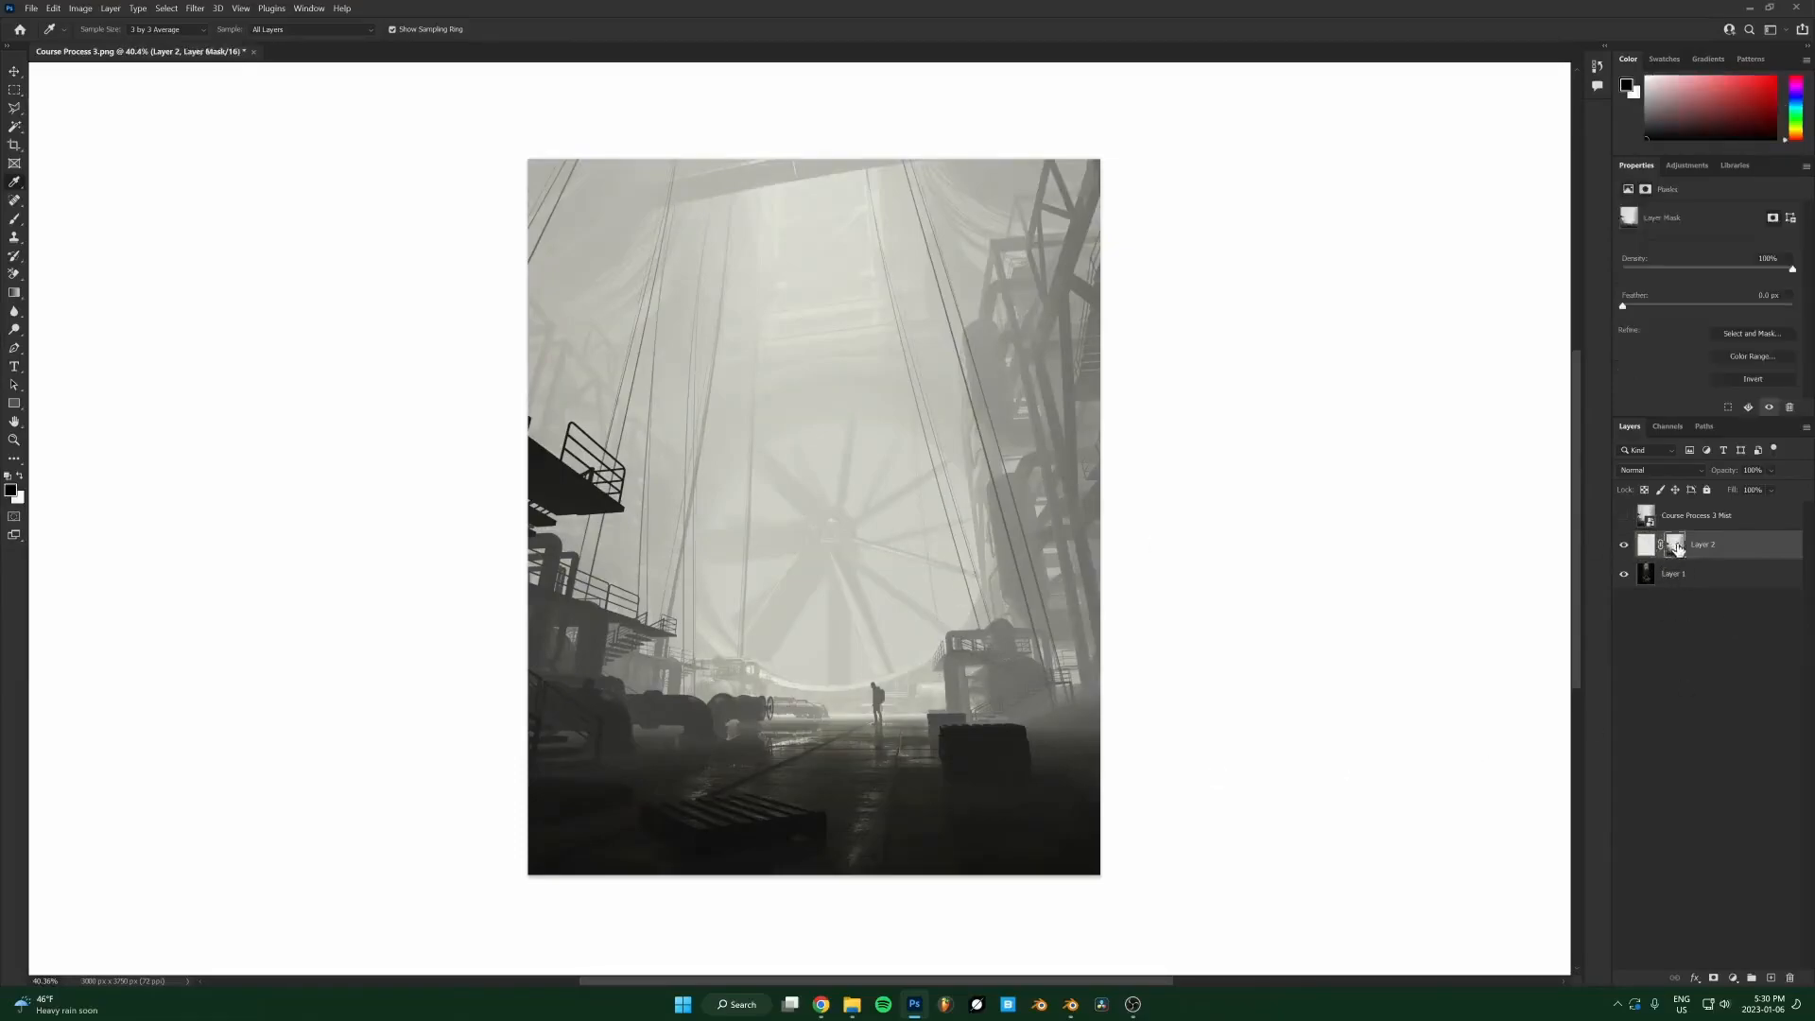
pyautogui.rightClick(1671, 546)
pyautogui.click(1690, 552)
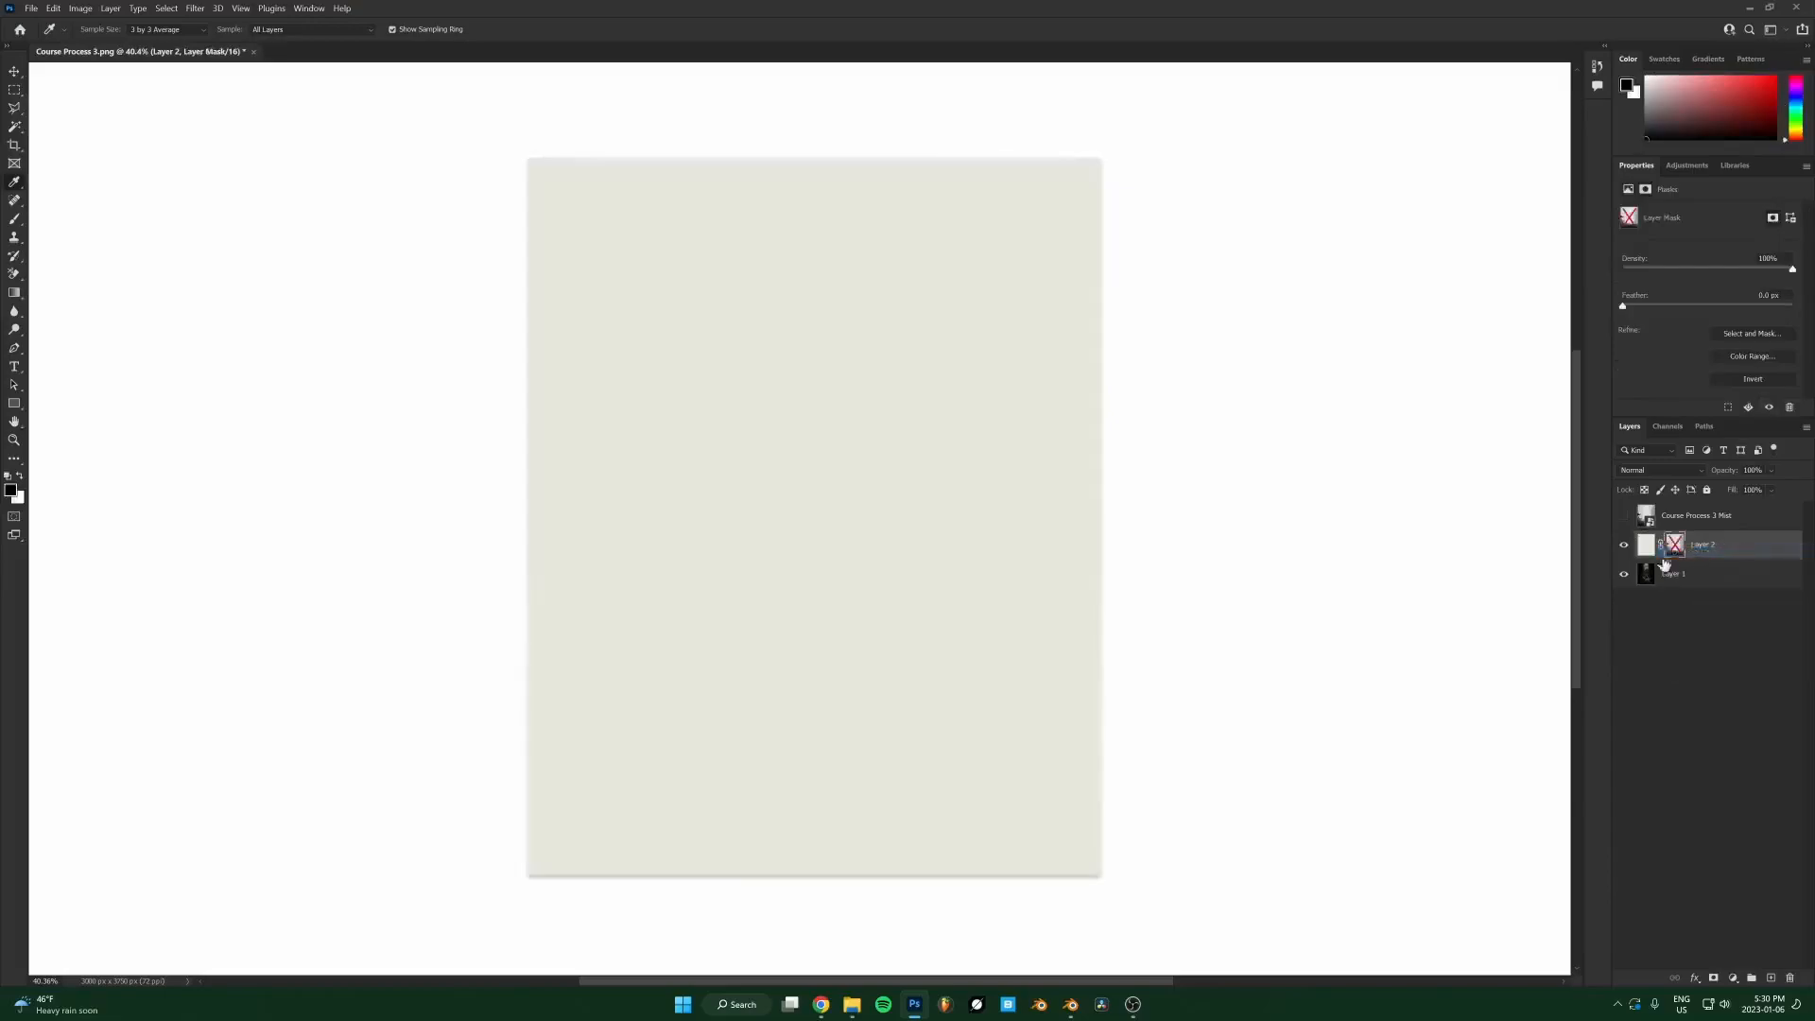
pyautogui.rightClick(1673, 548)
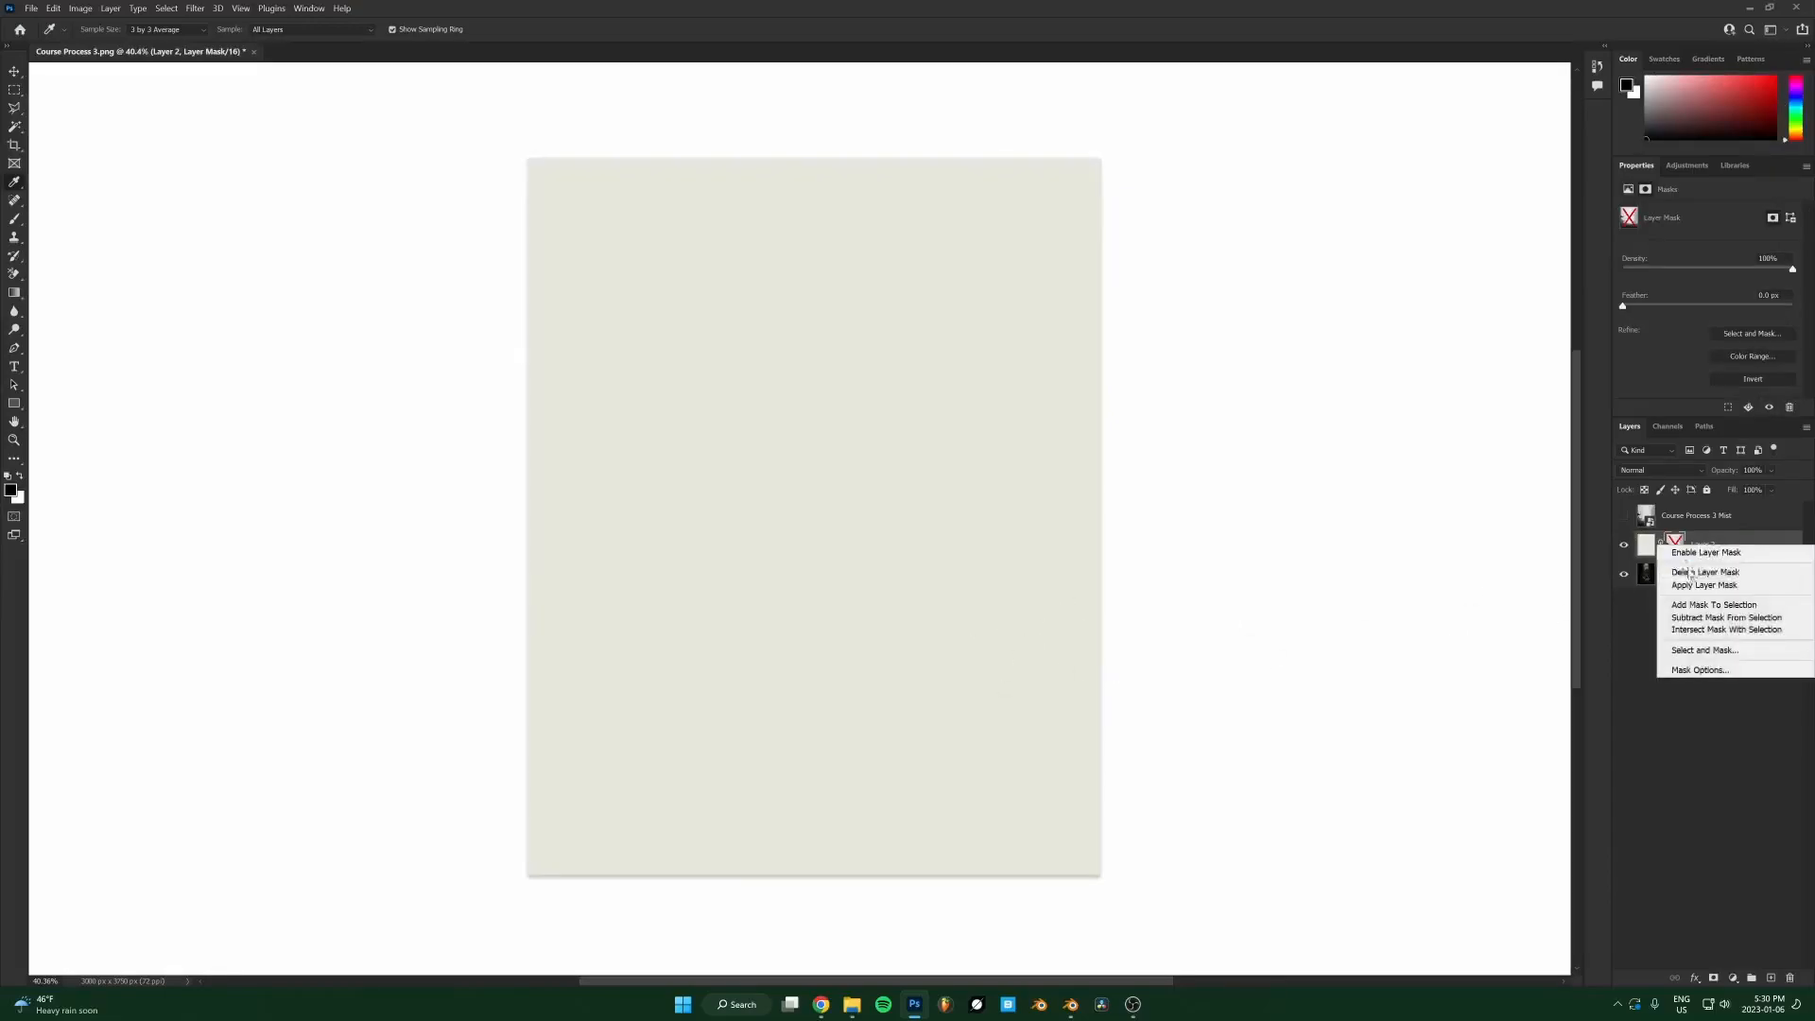
pyautogui.click(1701, 577)
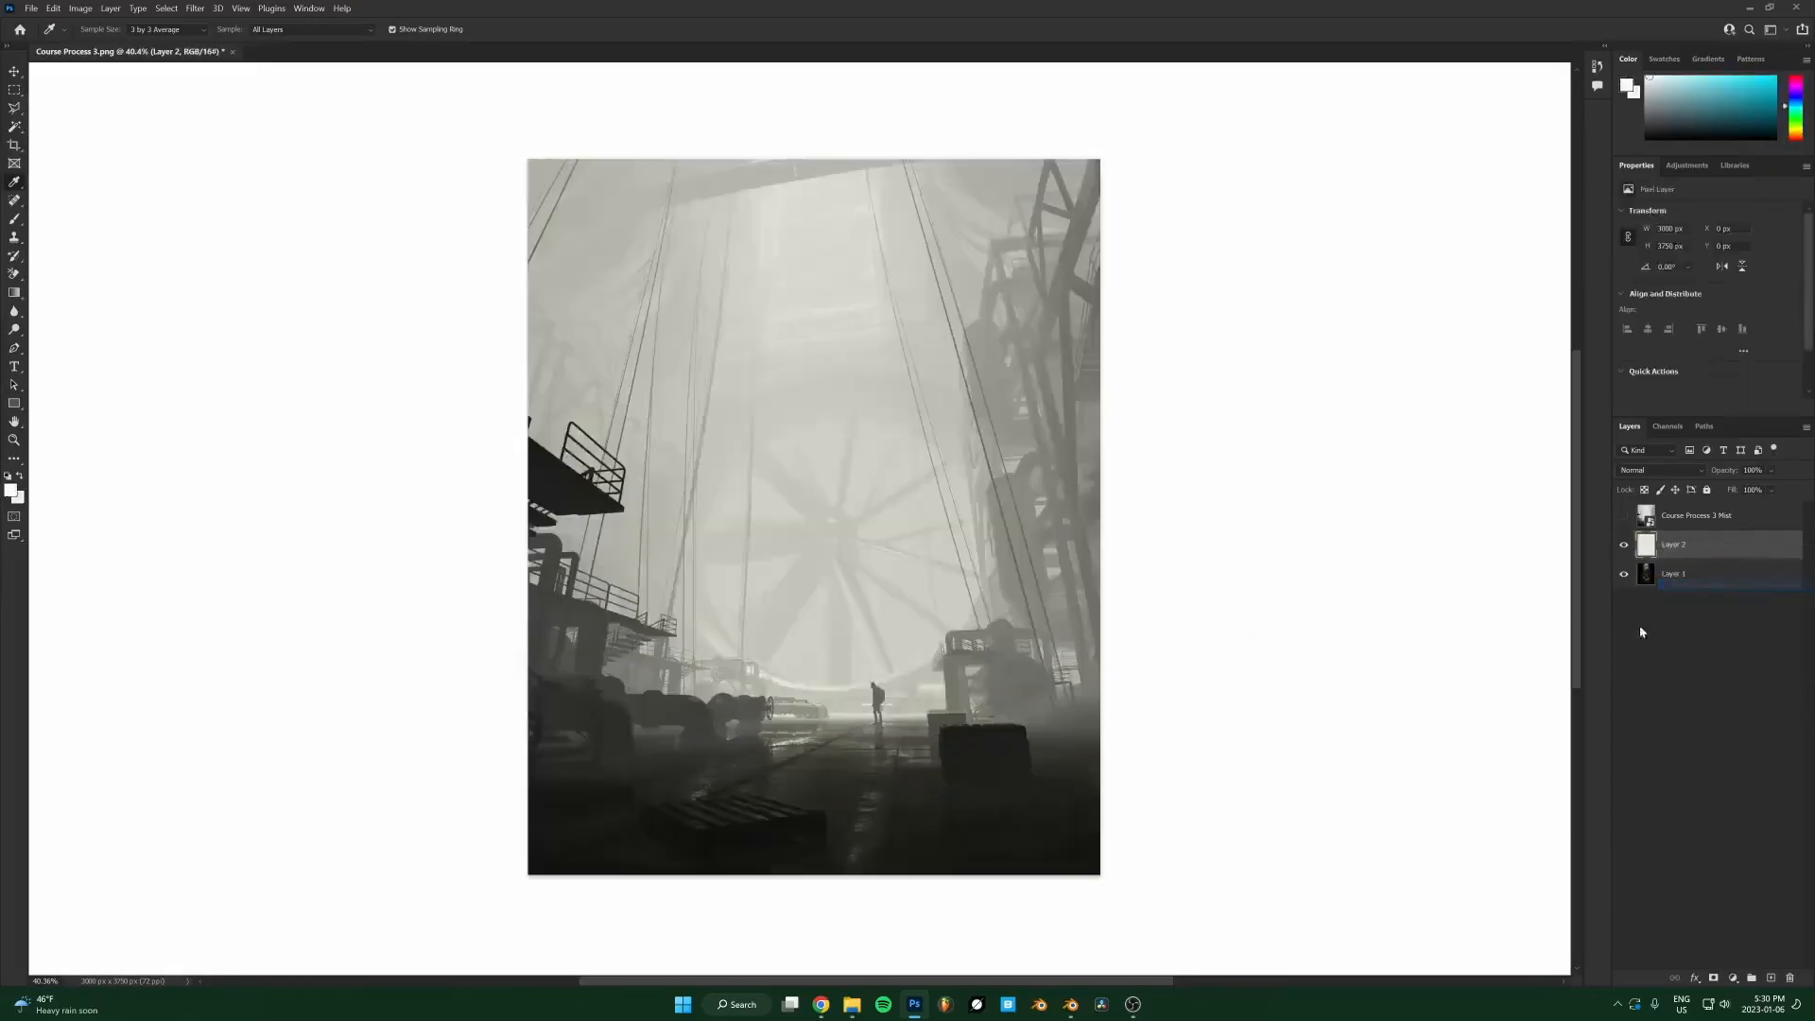
# Hide the render and add a black-filled layer beneath the fog layer to examine the fog on its own.
pyautogui.click(1624, 574)
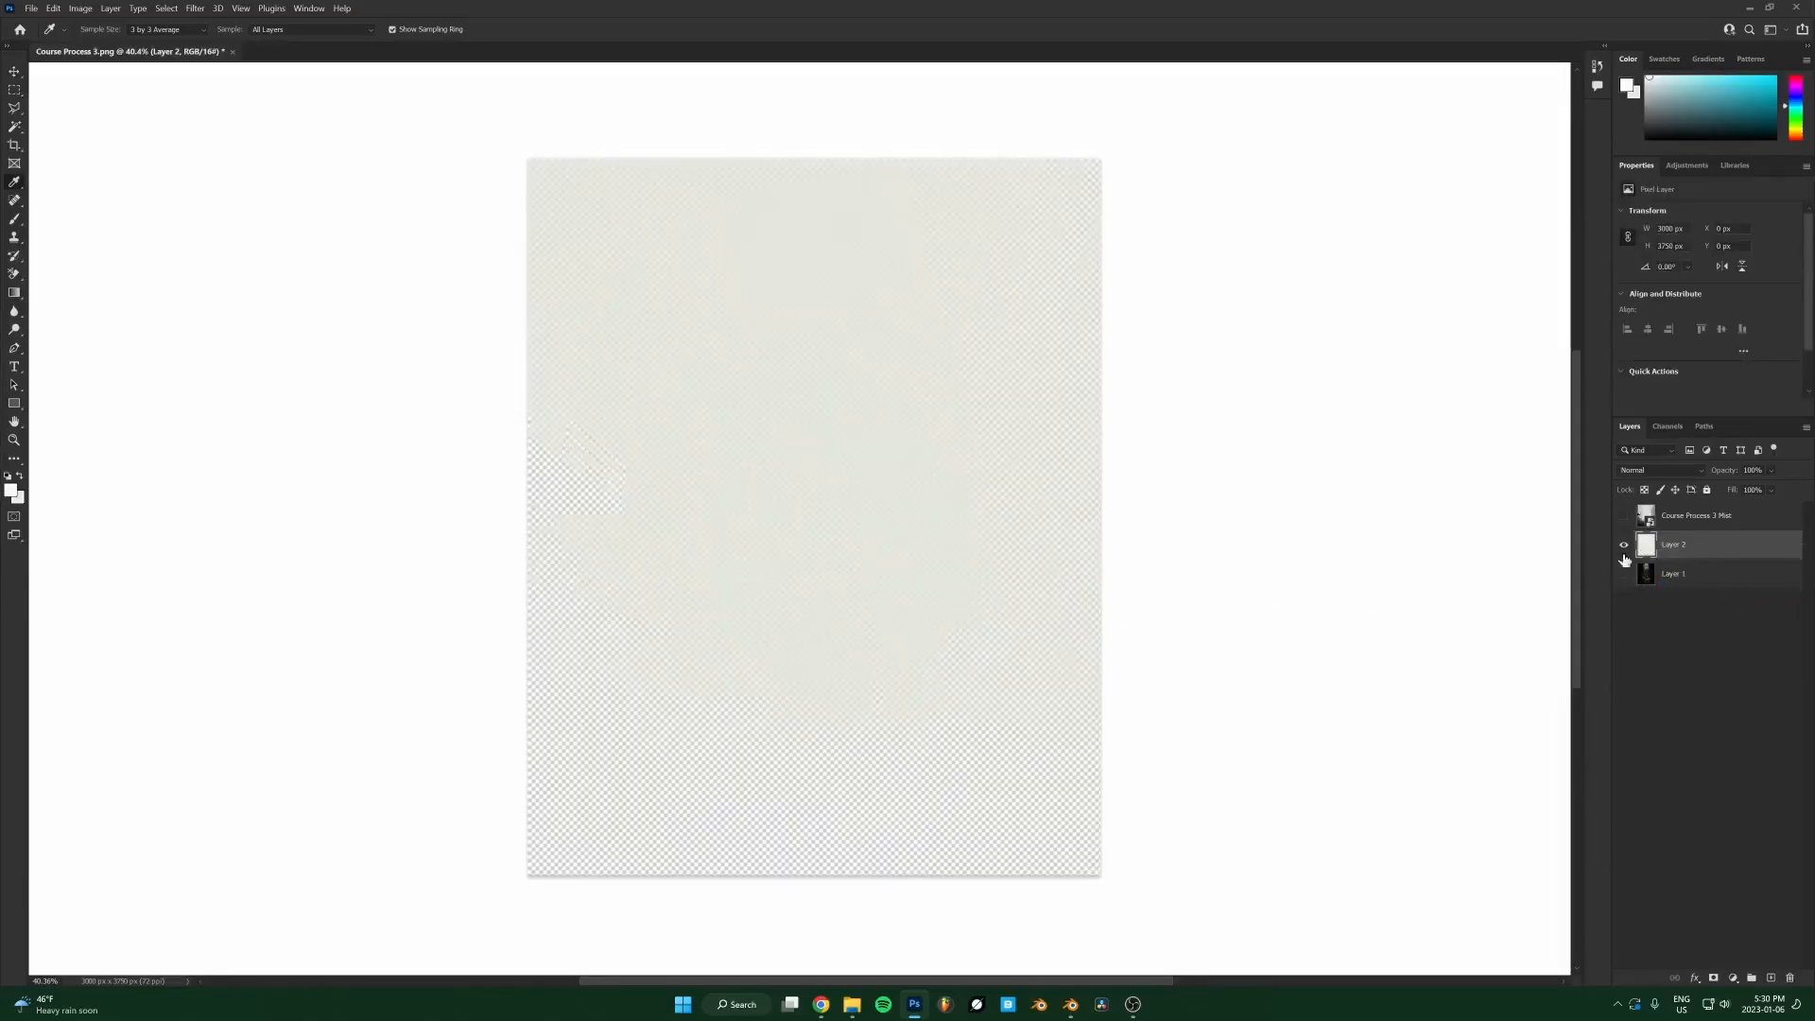
pyautogui.hotkey('ctrl', 'shift', 'alt', 'n')
pyautogui.press('d')
pyautogui.press('x')
pyautogui.hotkey('ctrl', 'BackSpace')
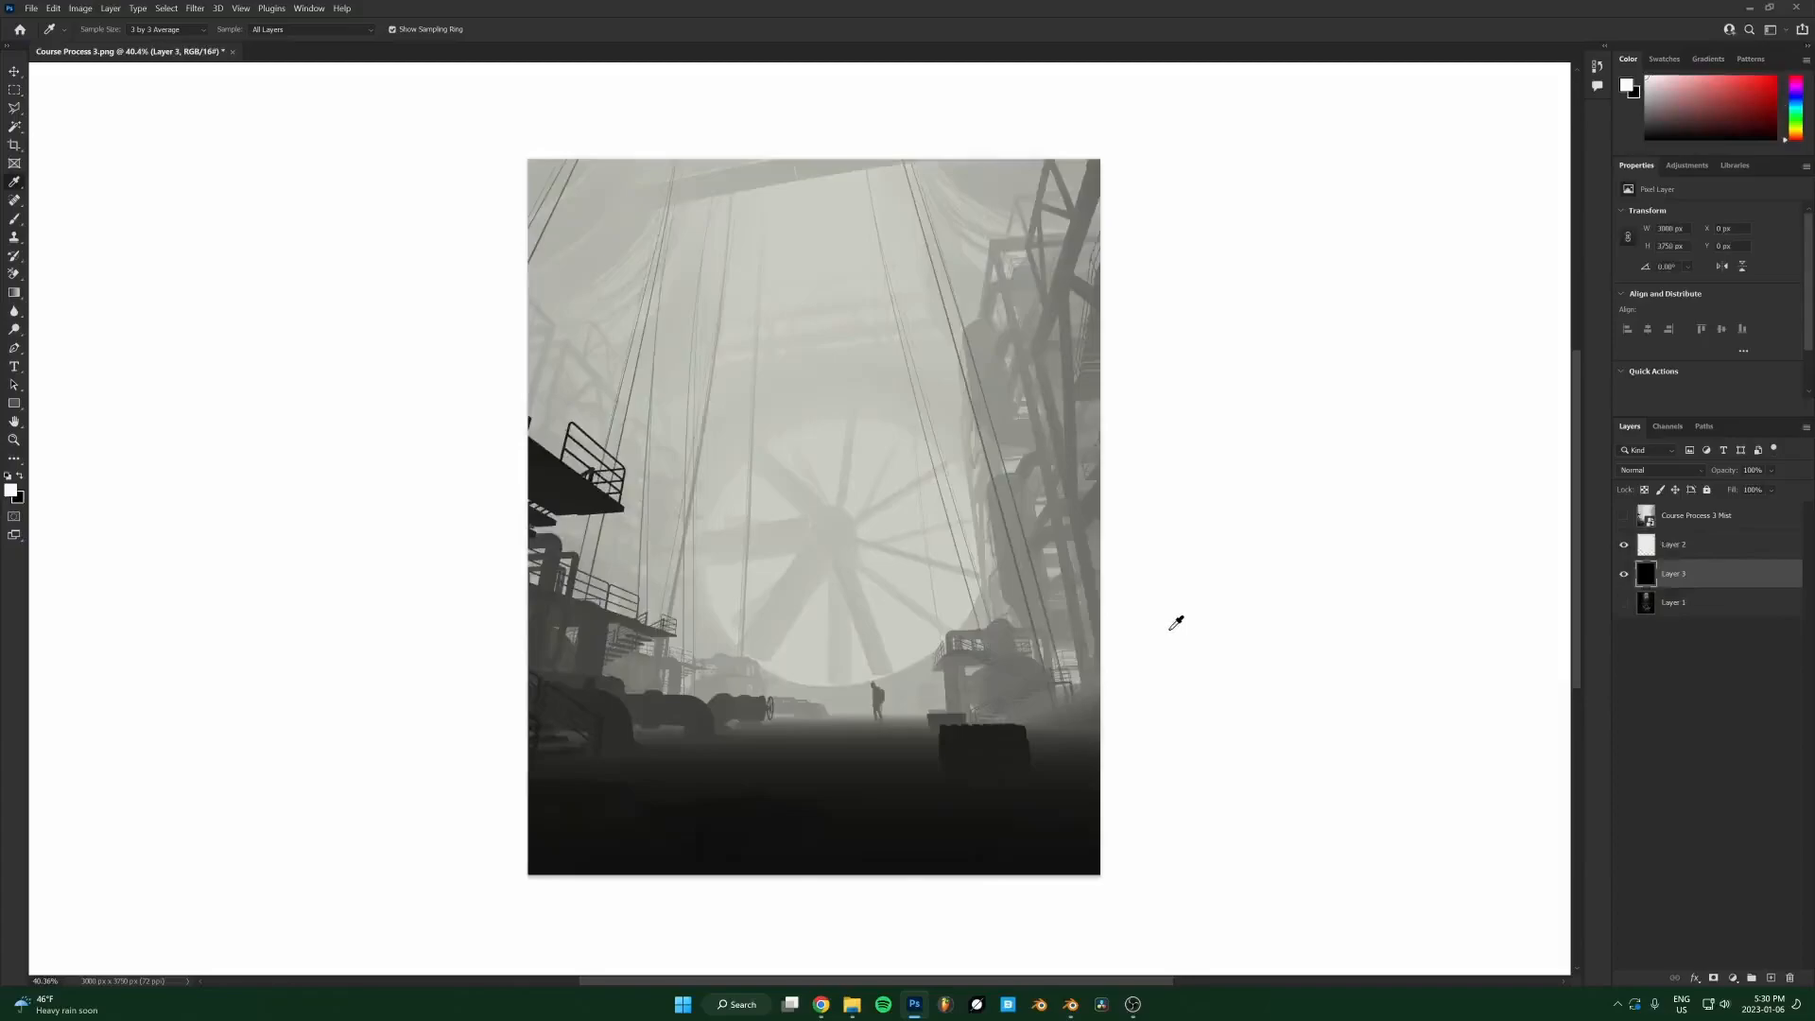
pyautogui.click(1650, 546)
pyautogui.scroll(2, 978, 553)
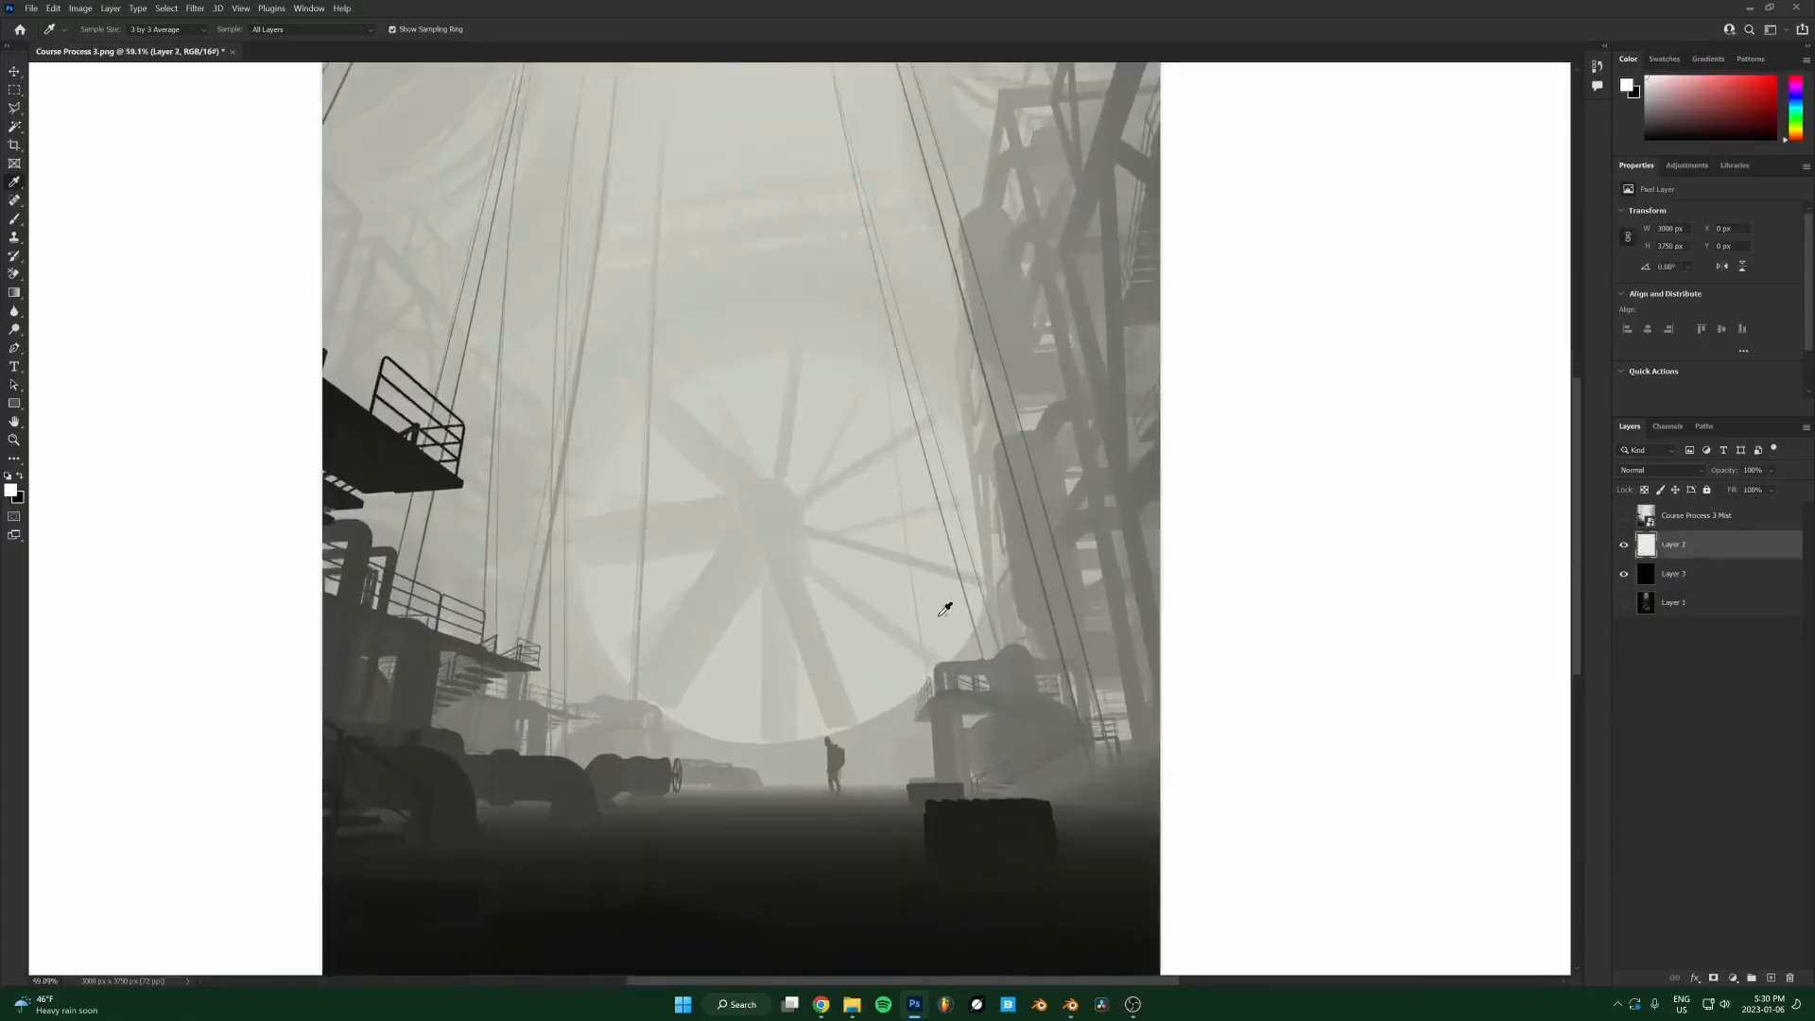
# Undo the black layer and the applied mask, and re-enable the fog layer's mask.
pyautogui.hotkey('ctrl', 'z')
pyautogui.hotkey('ctrl', 'z')
pyautogui.hotkey('ctrl', 'z')
pyautogui.hotkey('ctrl', 'z')
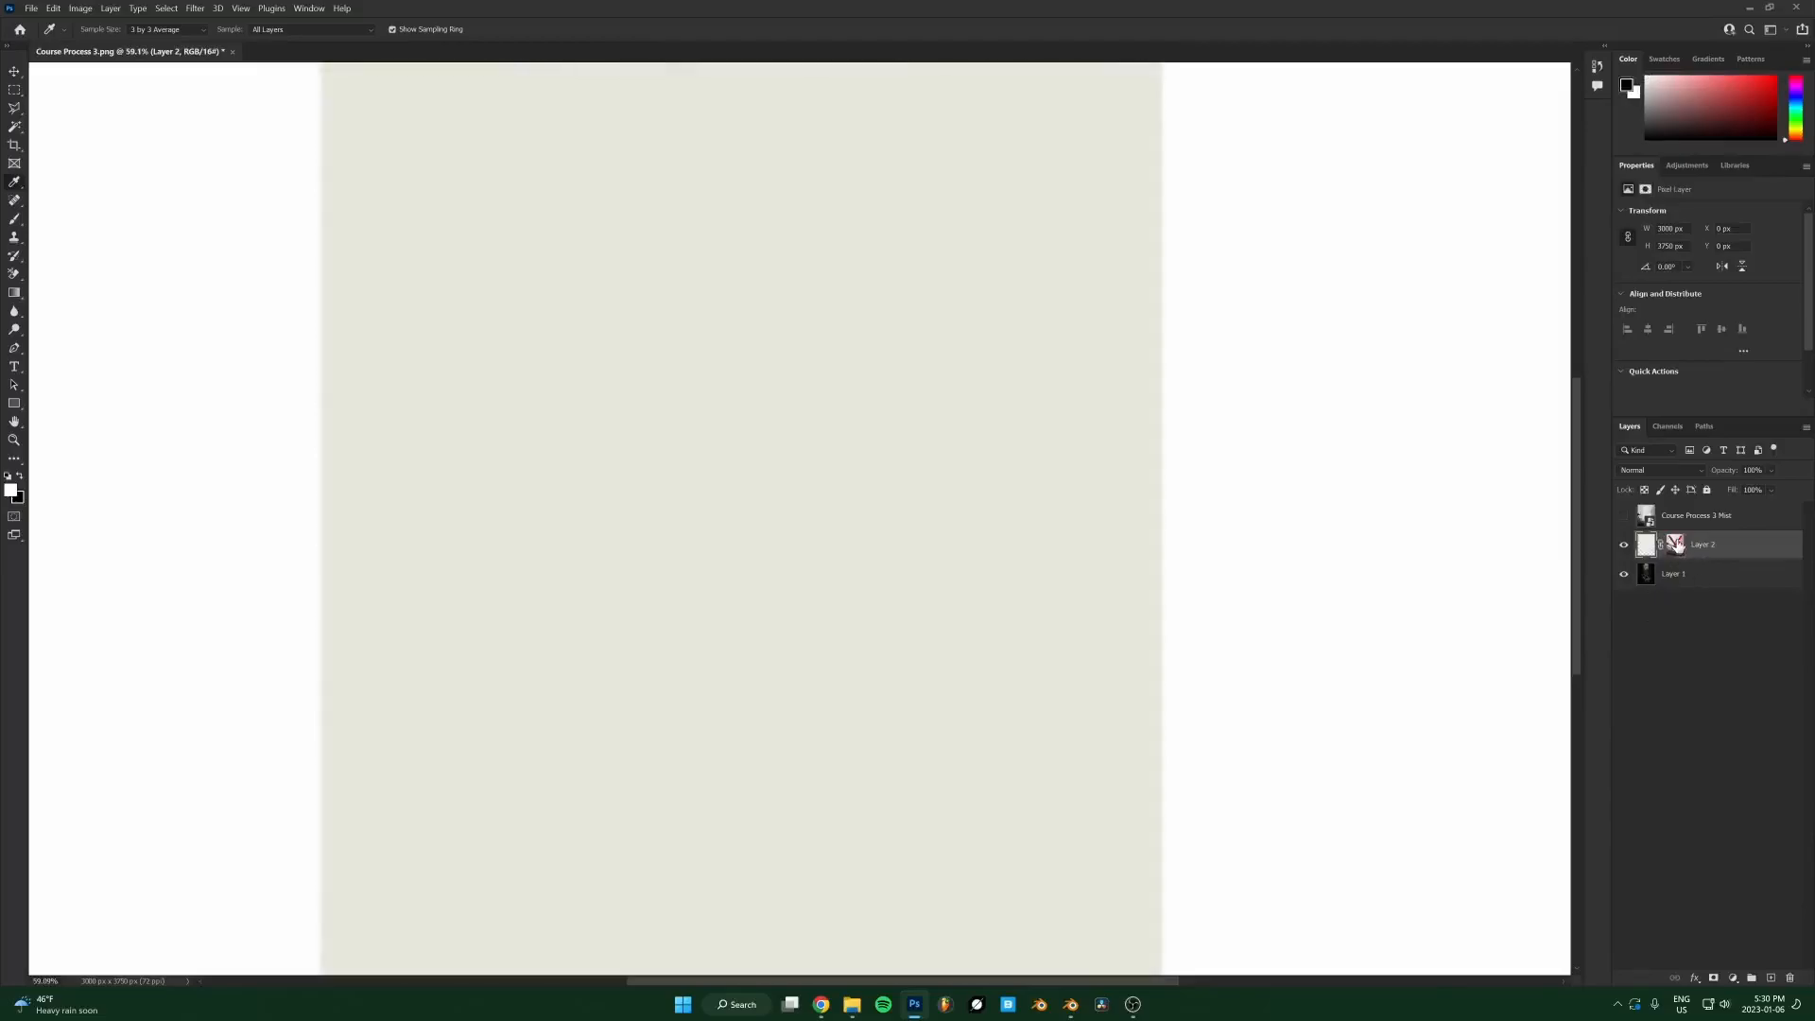
pyautogui.keyDown('shift'); pyautogui.click(1676, 544); pyautogui.keyUp('shift')
# Switch the fog layer's mask back on so the render shows through the fog again.
pyautogui.rightClick(1676, 544)
pyautogui.click(1276, 648)
pyautogui.scroll(-2, 1276, 648)
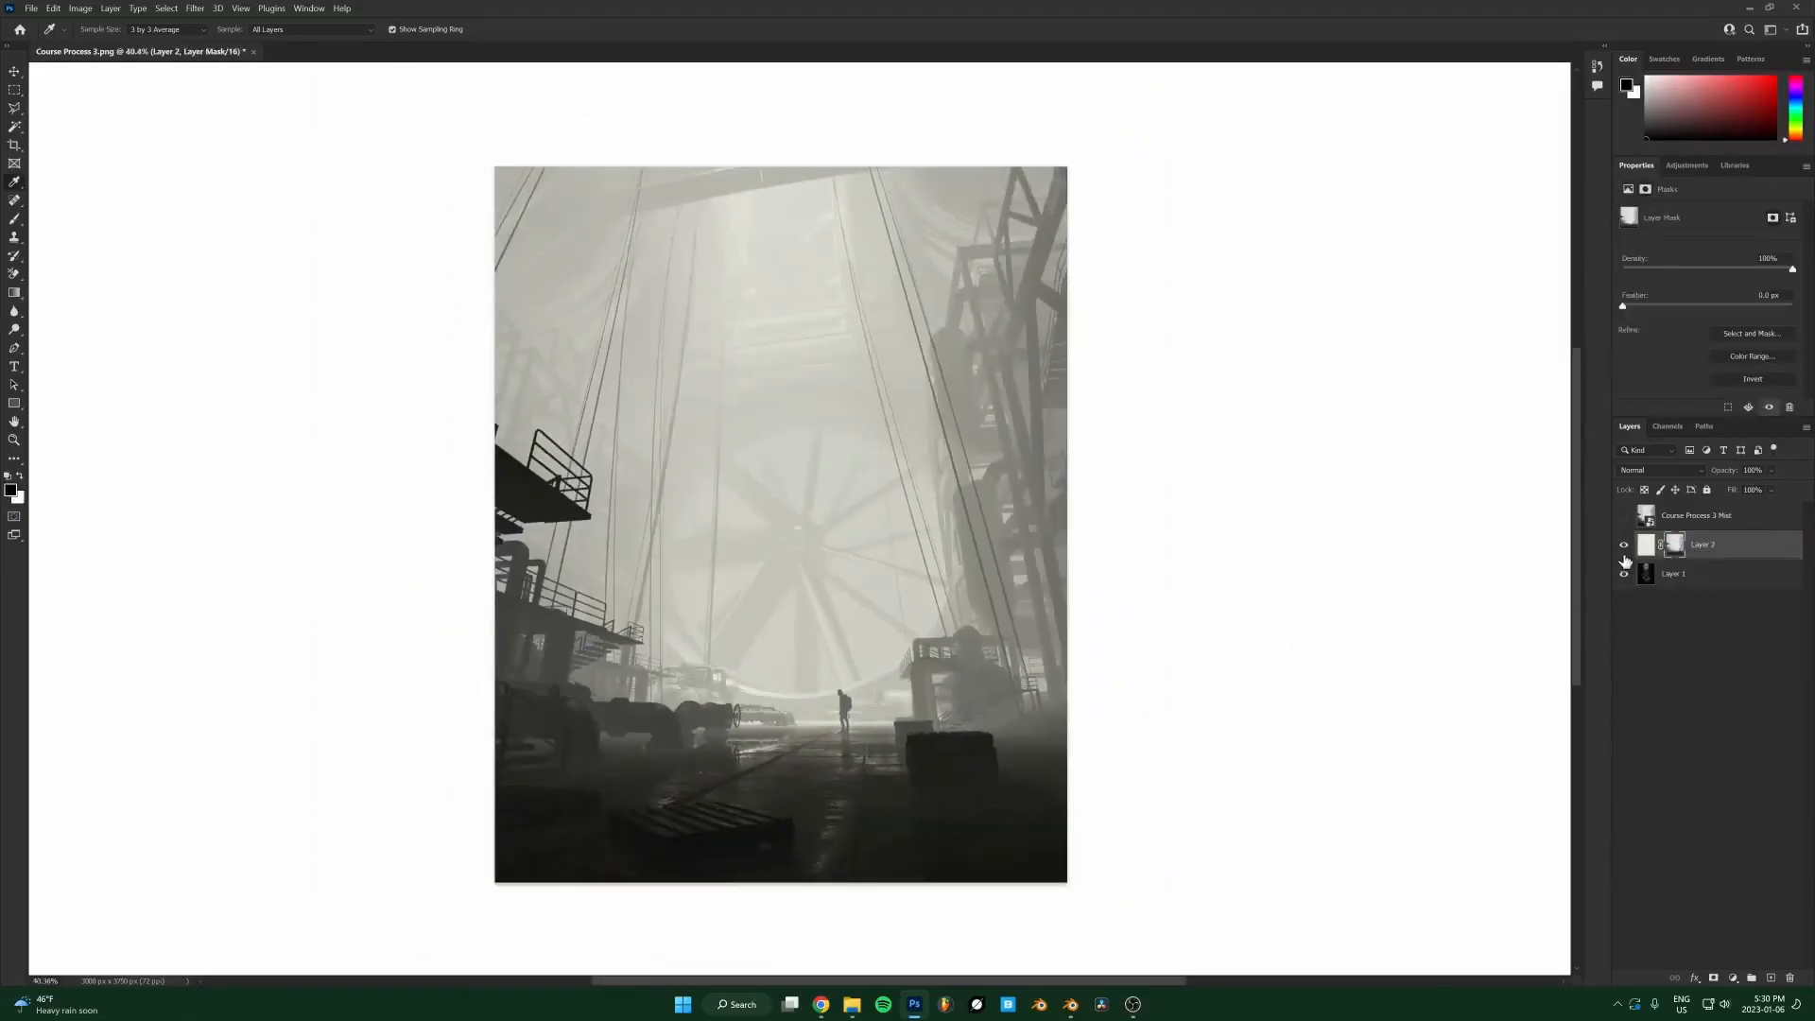
pyautogui.rightClick(1676, 549)
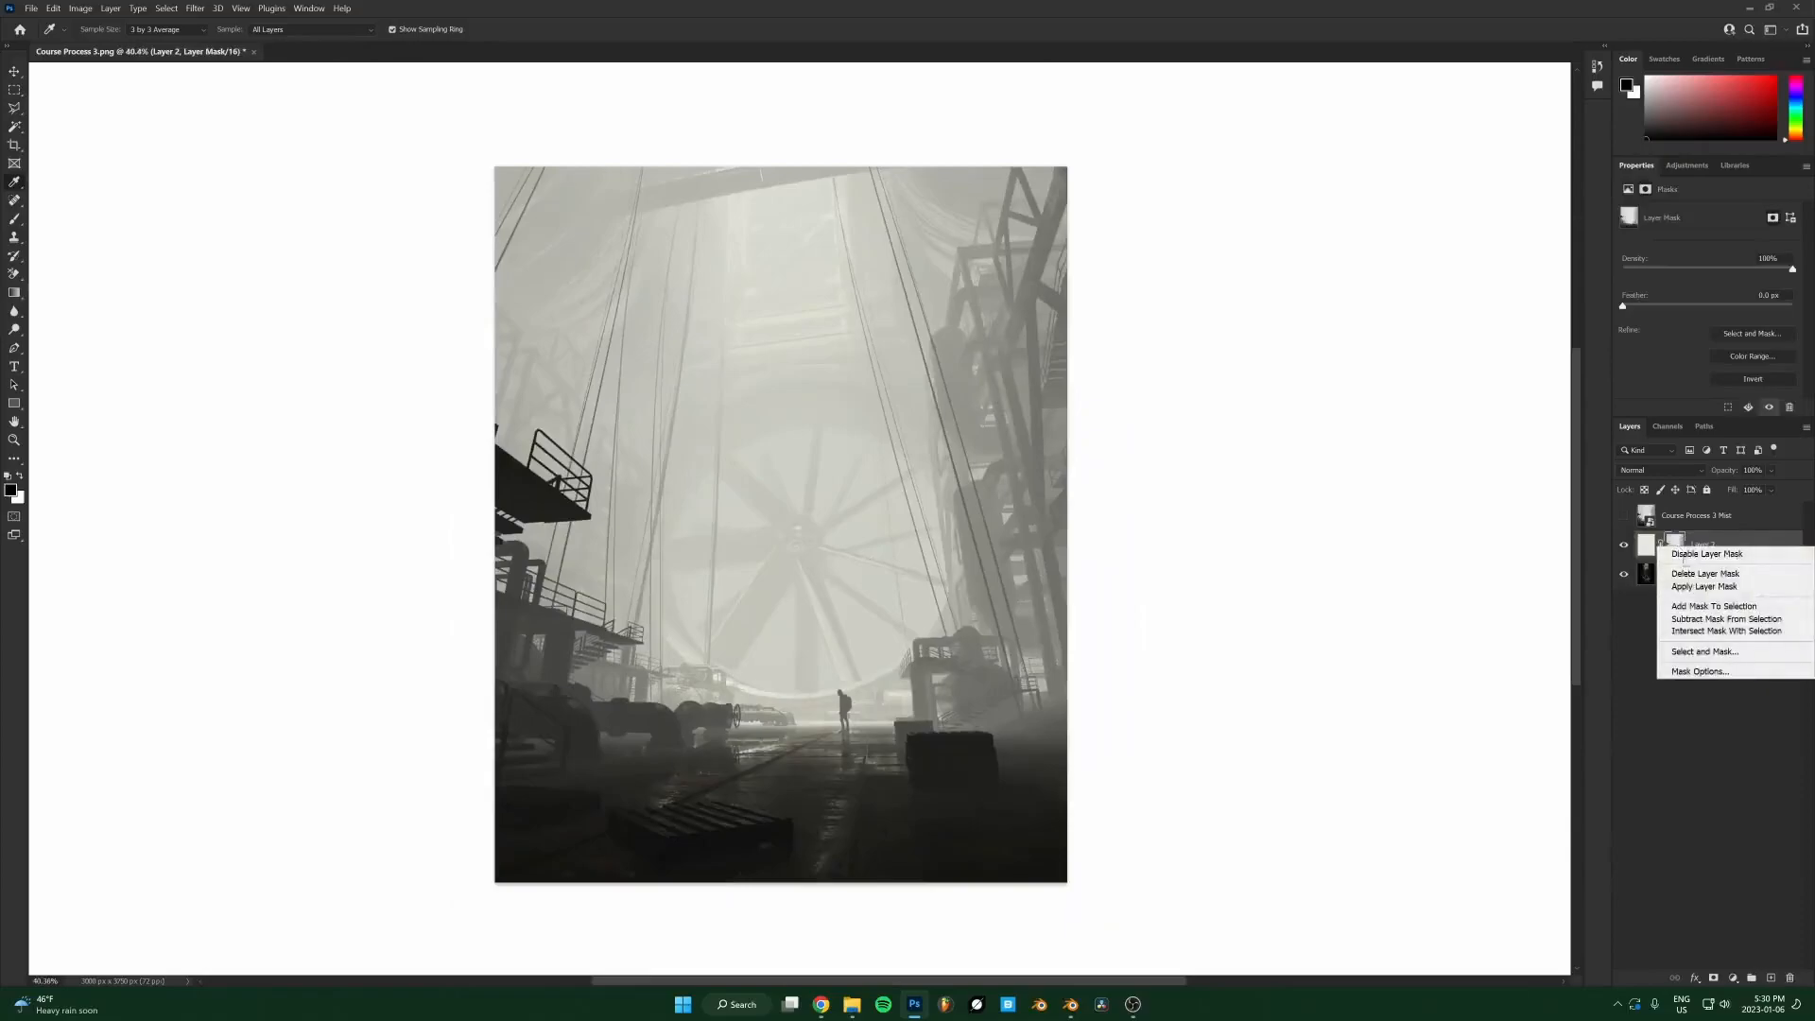
pyautogui.click(1692, 587)
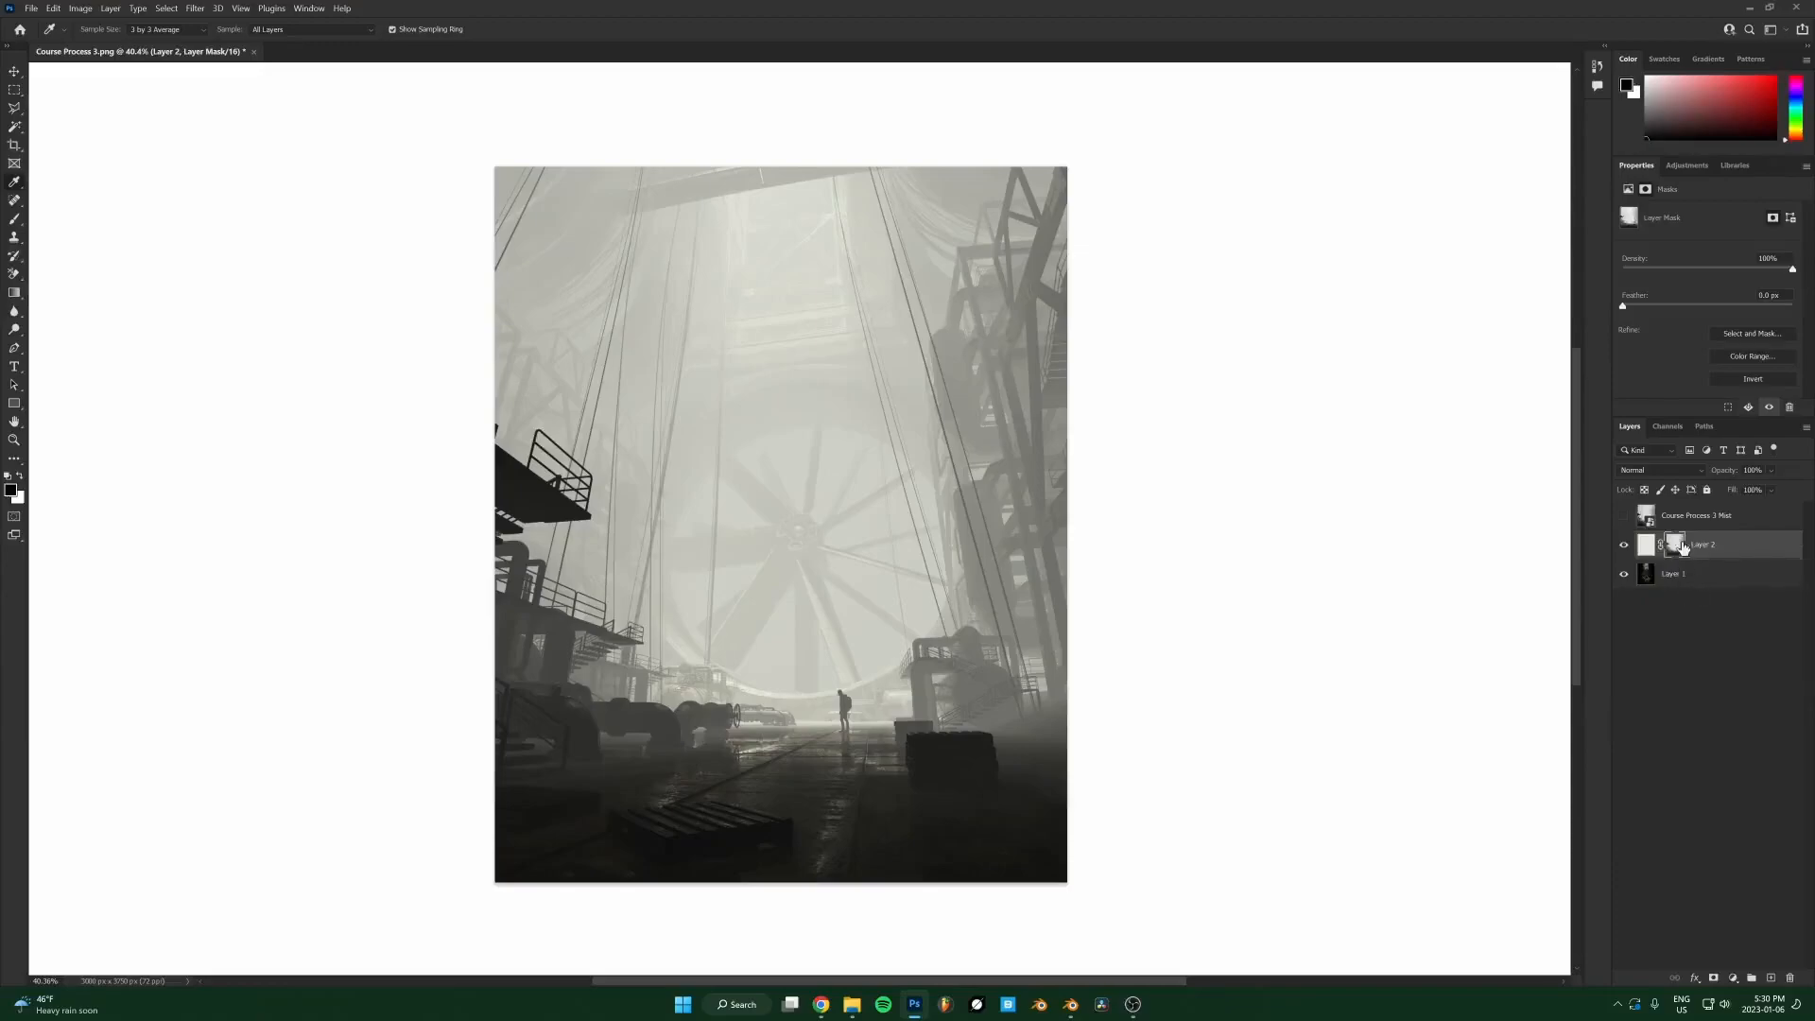
# Activate the Brush tool and alternate between targeting the fog layer's colour fill and its layer mask.
pyautogui.scroll(1, 814, 649)
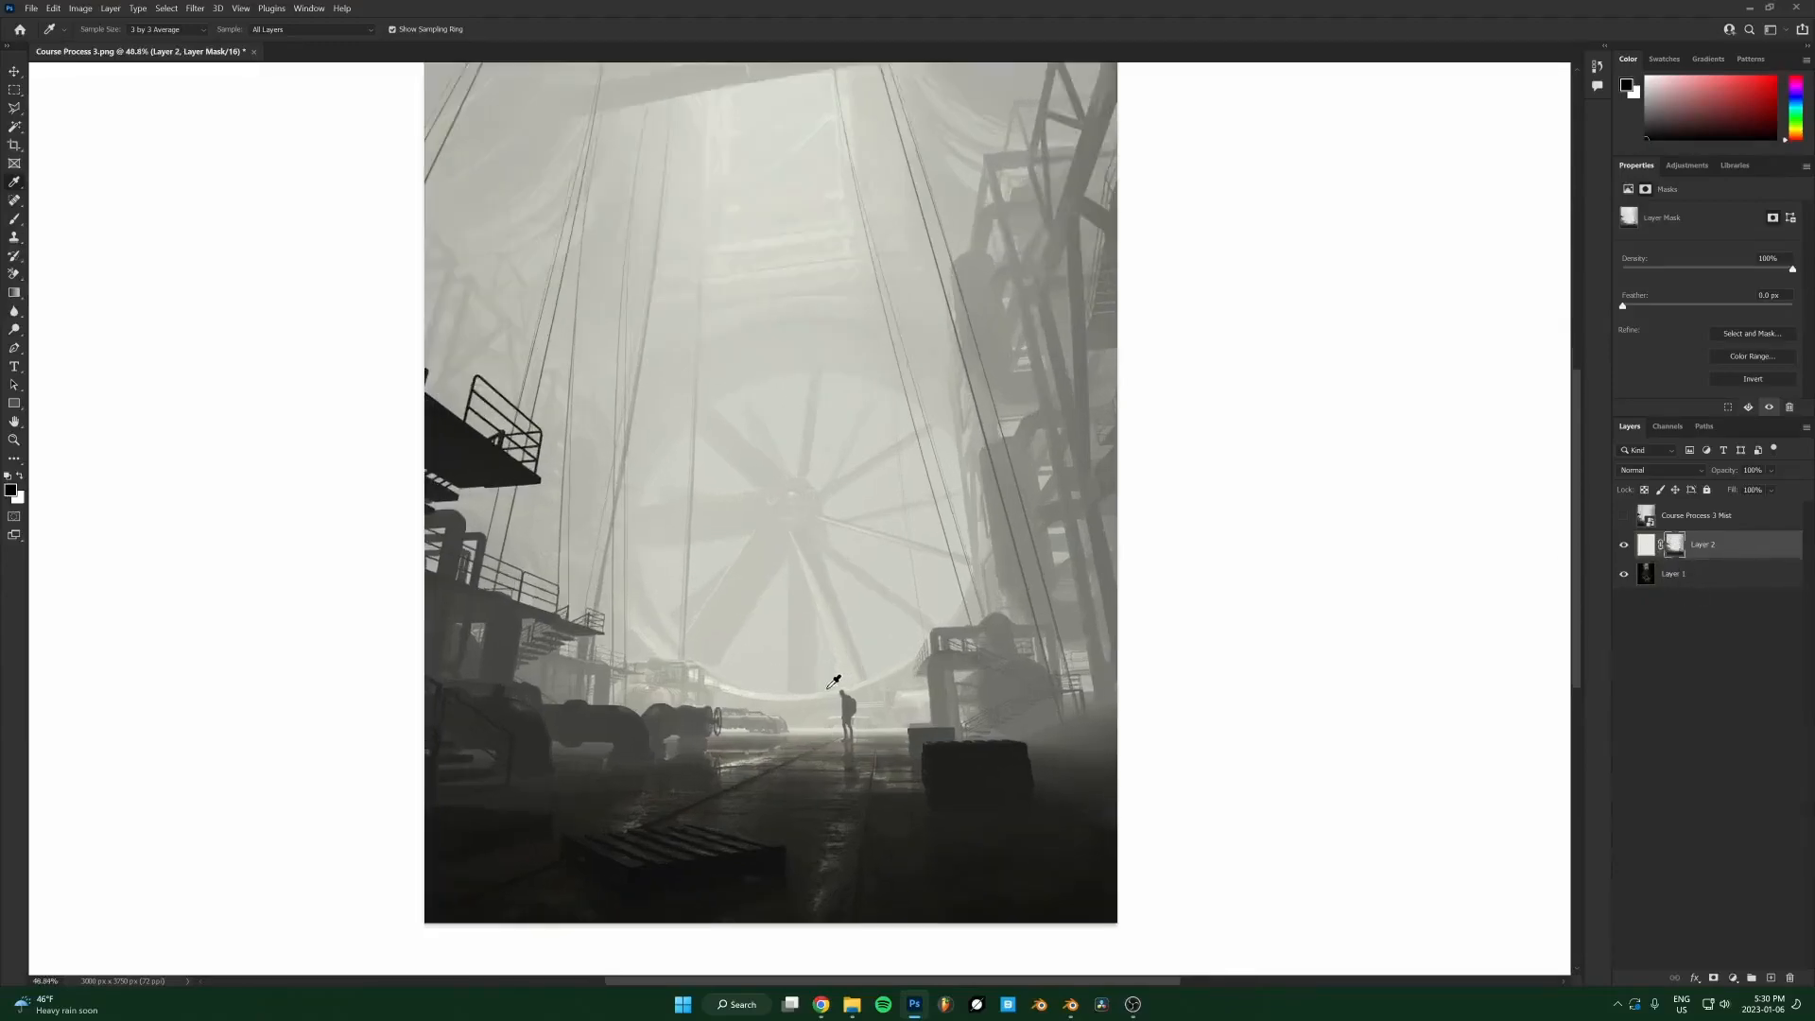
pyautogui.press('b')
pyautogui.scroll(-1, 814, 567)
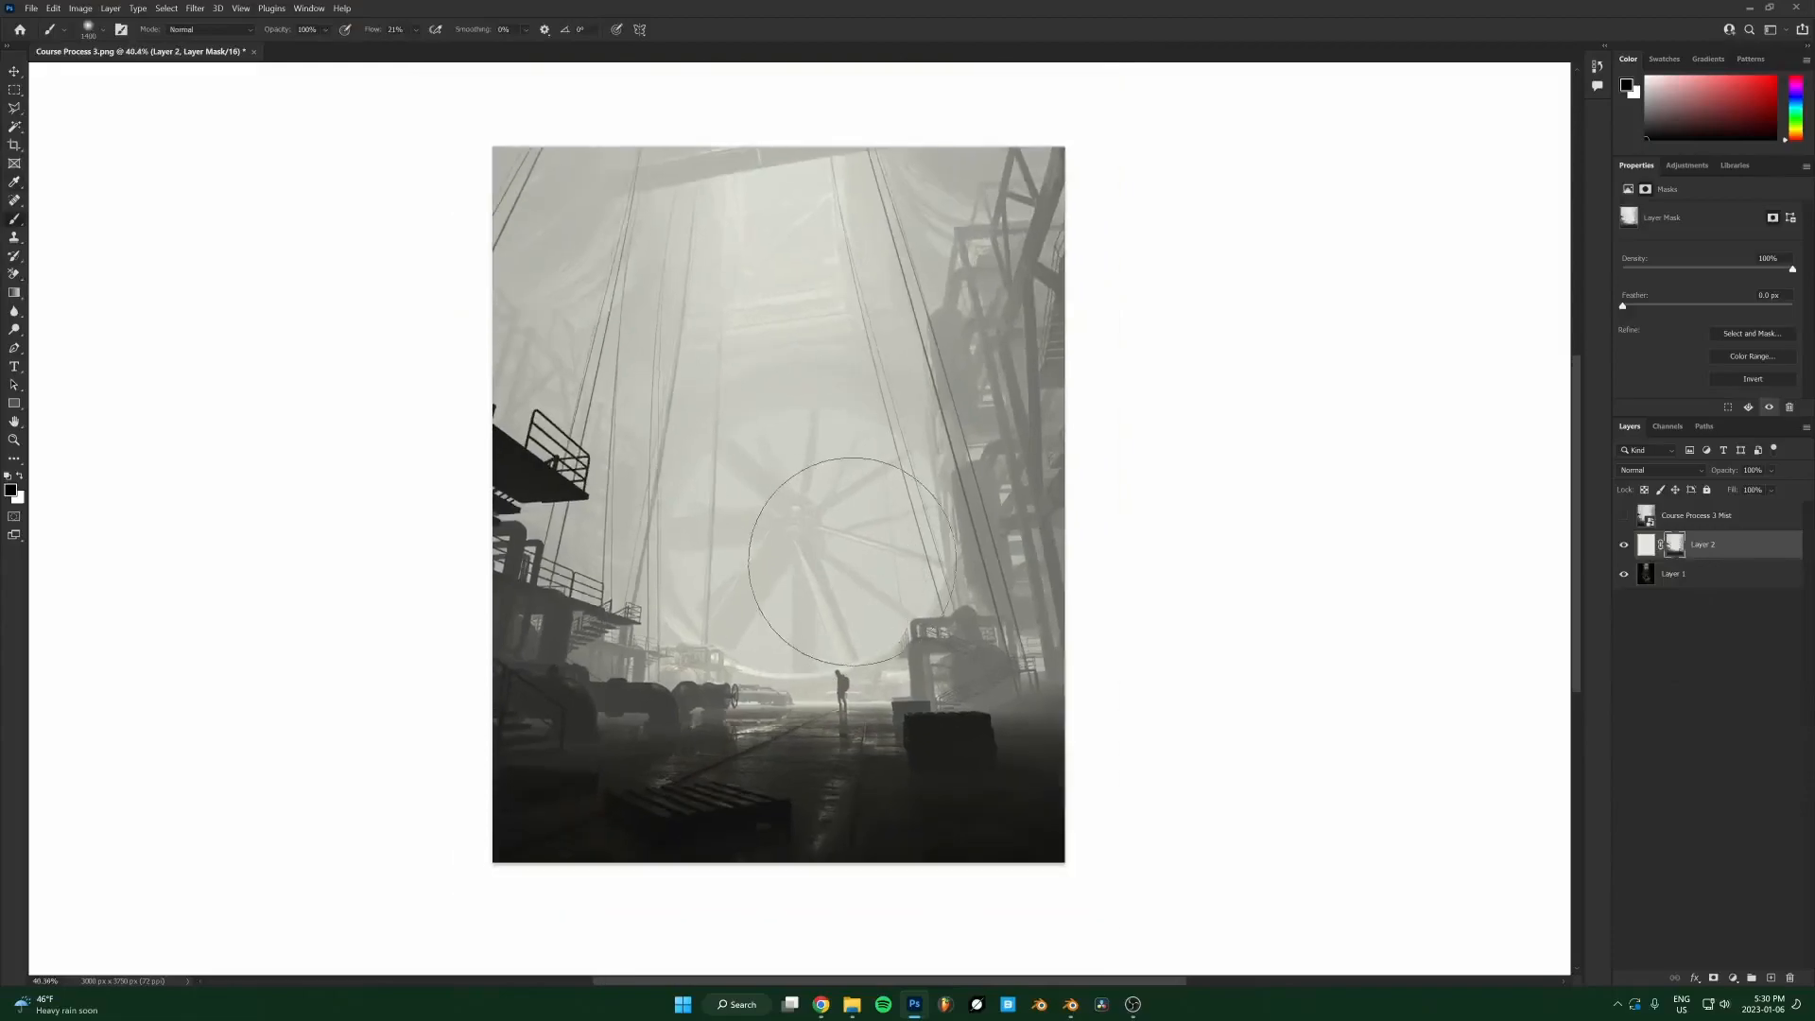
pyautogui.click(1649, 547)
pyautogui.click(1676, 553)
pyautogui.click(1647, 548)
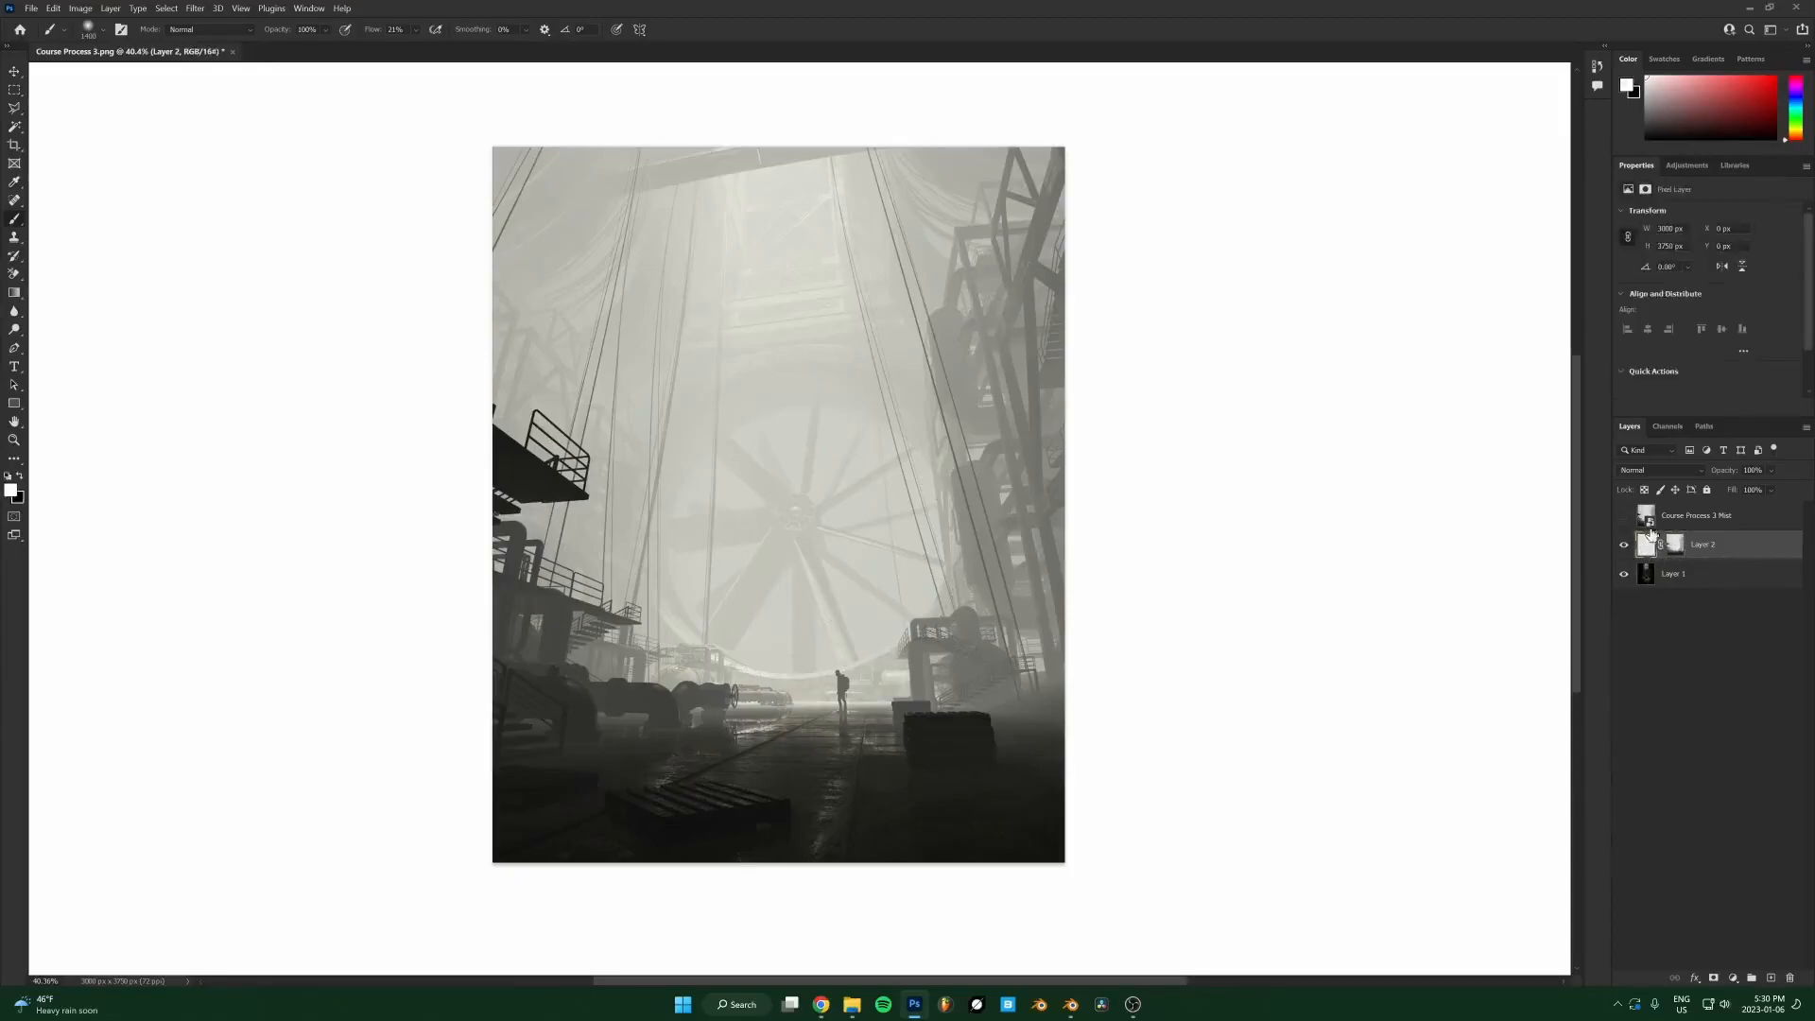
pyautogui.click(1671, 547)
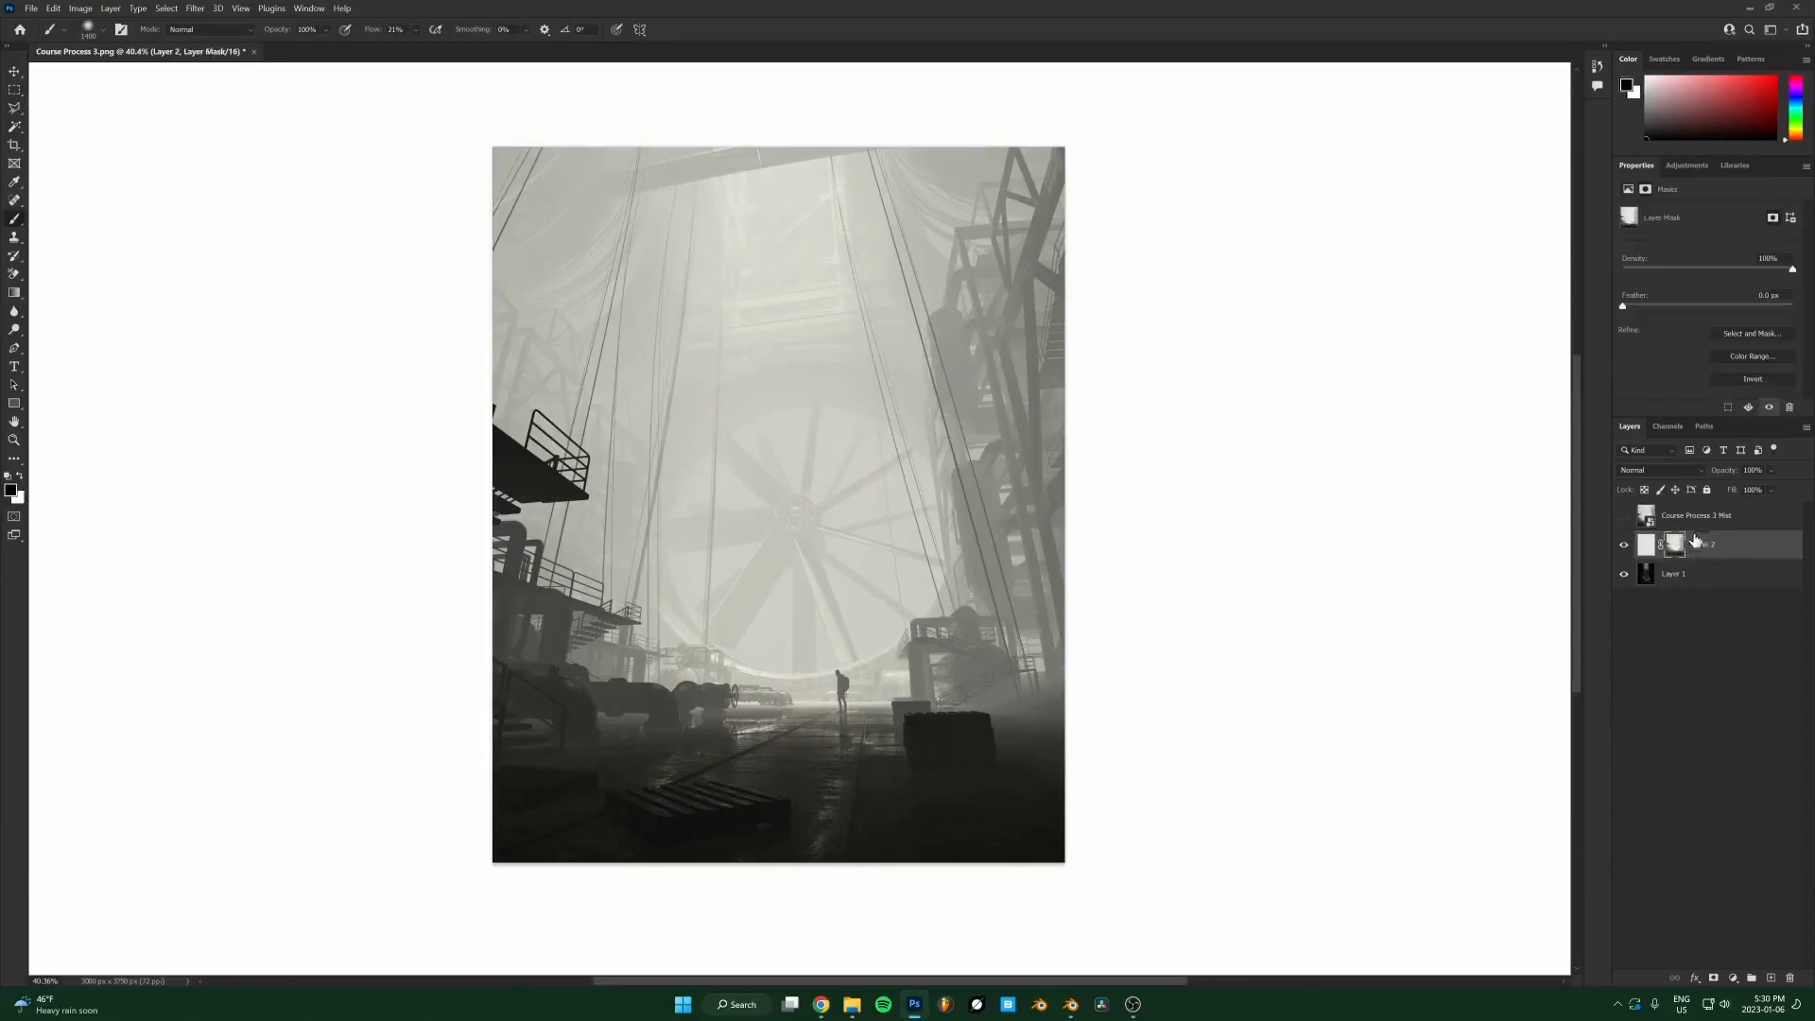
pyautogui.click(1649, 552)
# Apply a Curves adjustment to the fog layer's mask with the black point at input 100 and white point at 209.
pyautogui.click(1675, 547)
pyautogui.click(80, 9)
pyautogui.moveTo(103, 43)
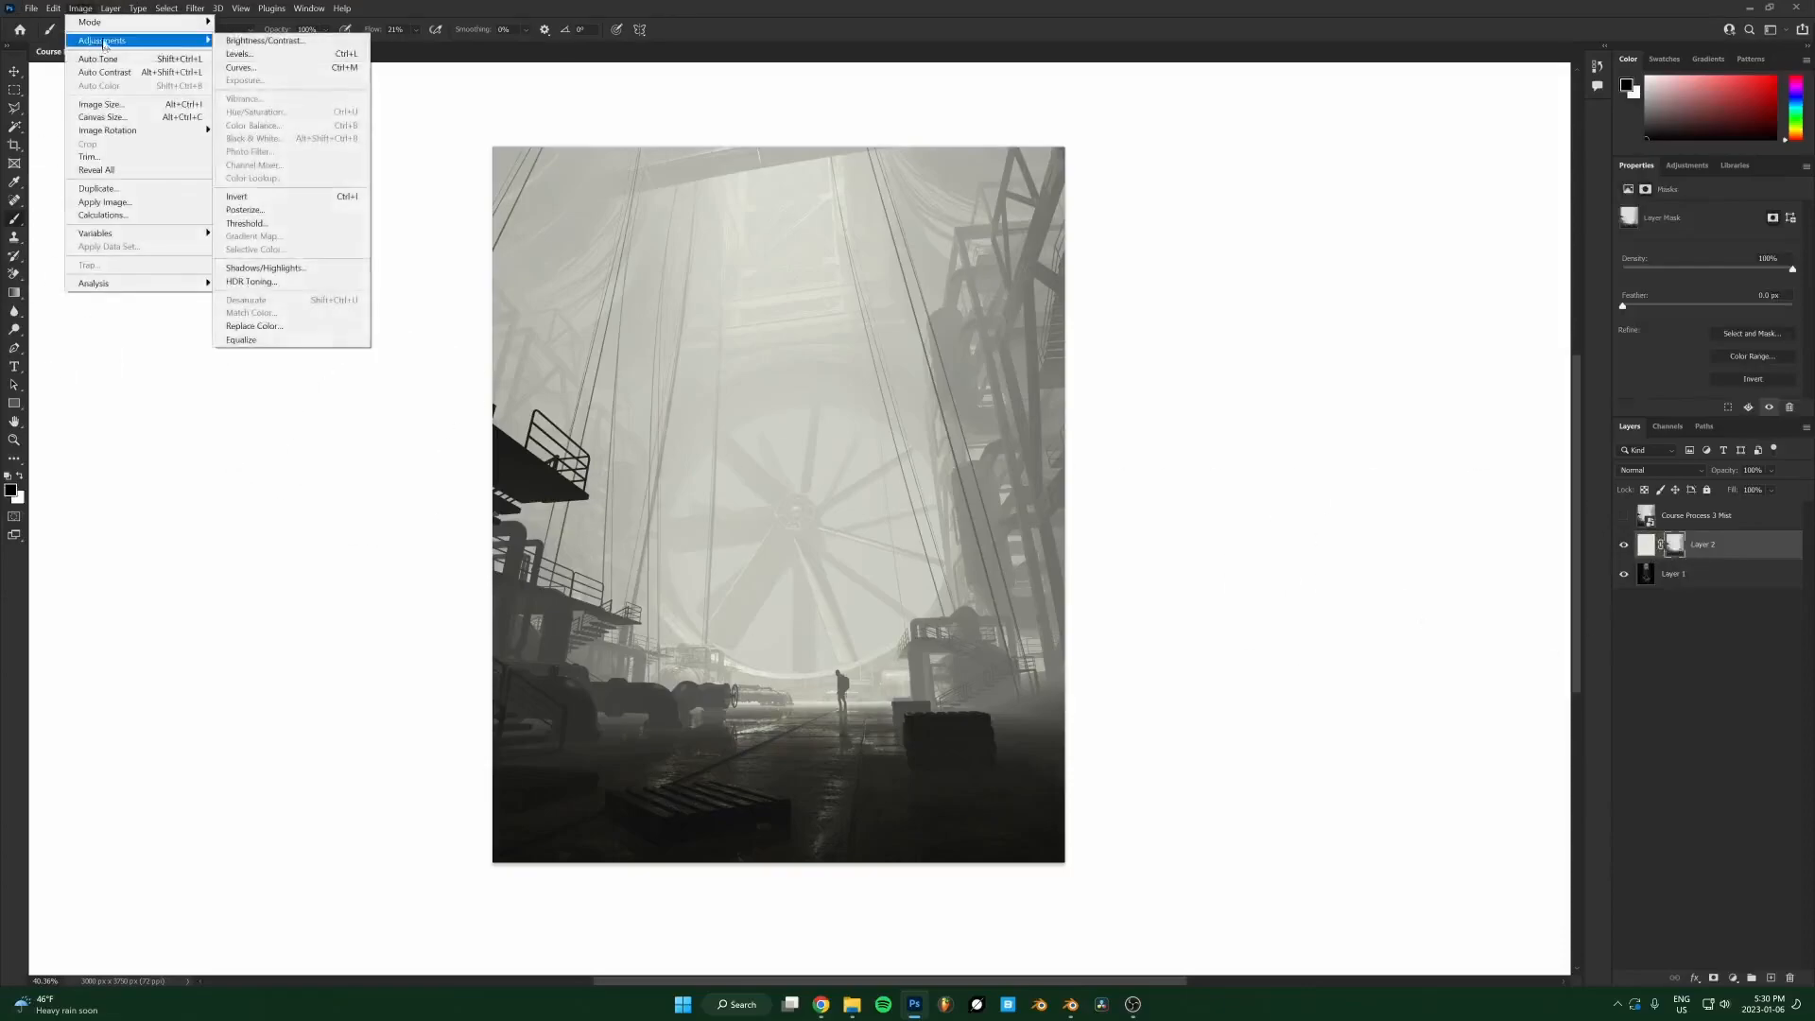
pyautogui.click(242, 67)
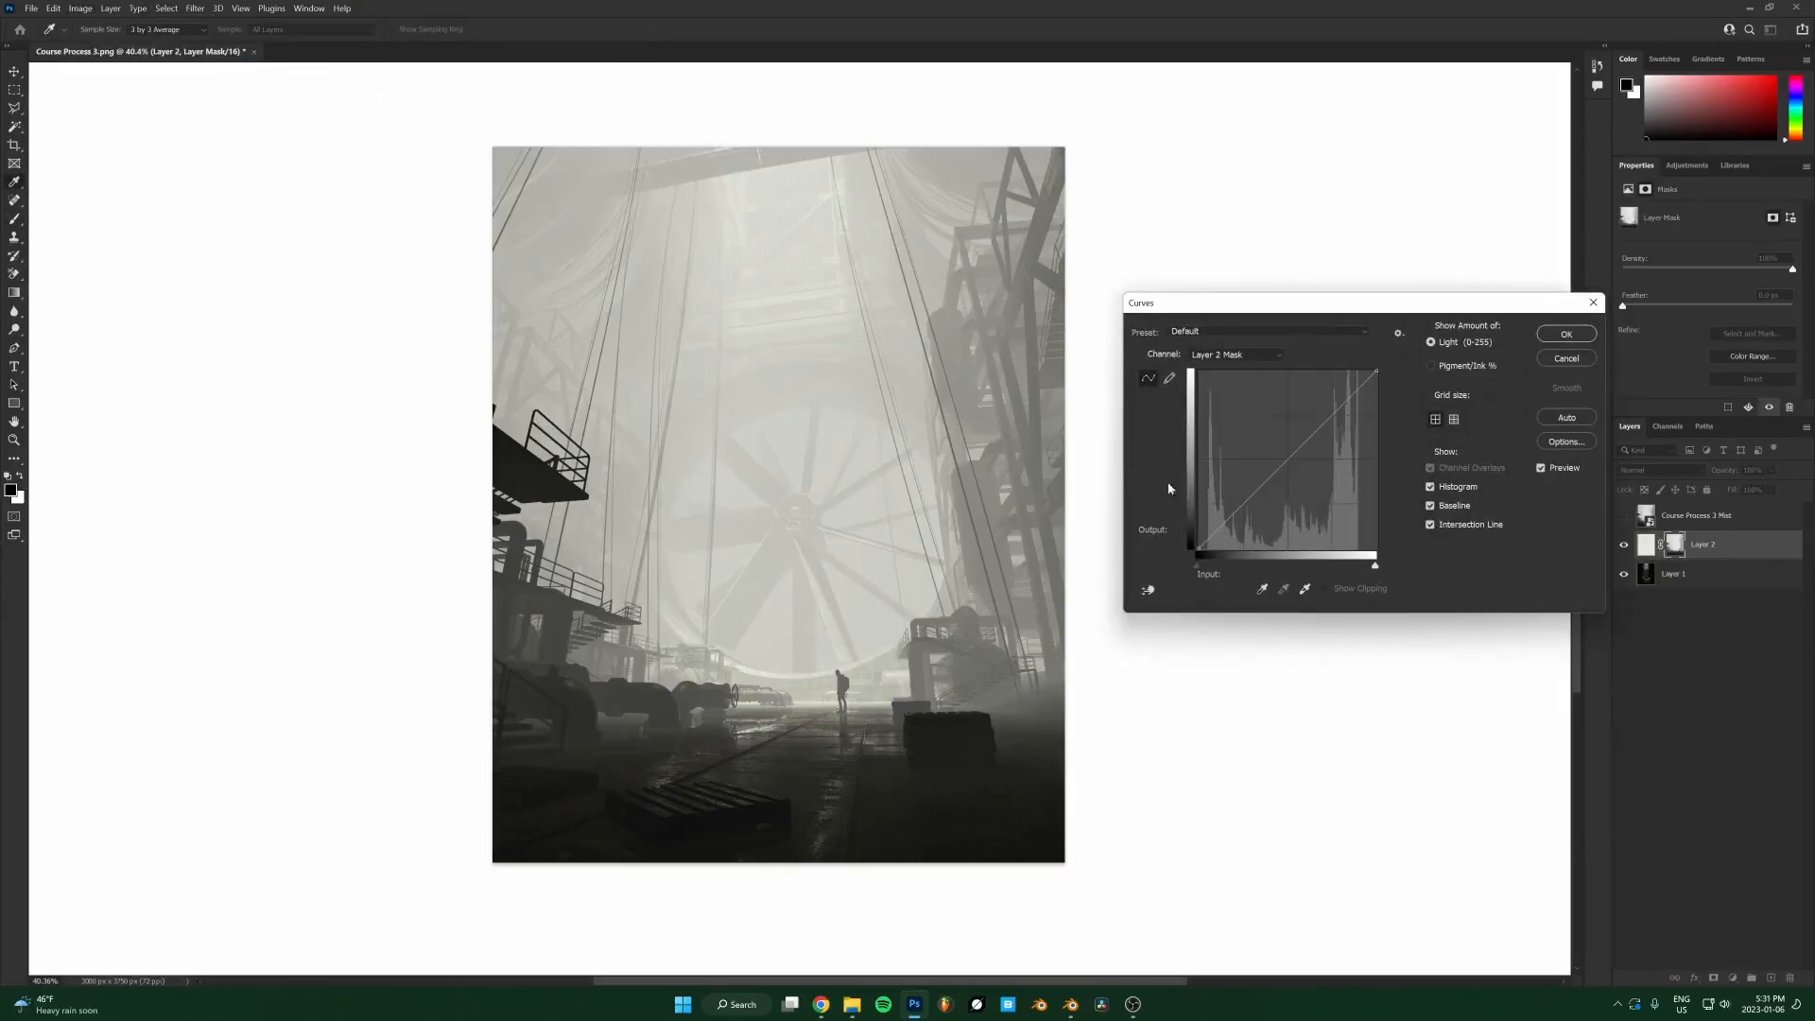
pyautogui.moveTo(1197, 568); pyautogui.dragTo(1344, 567)
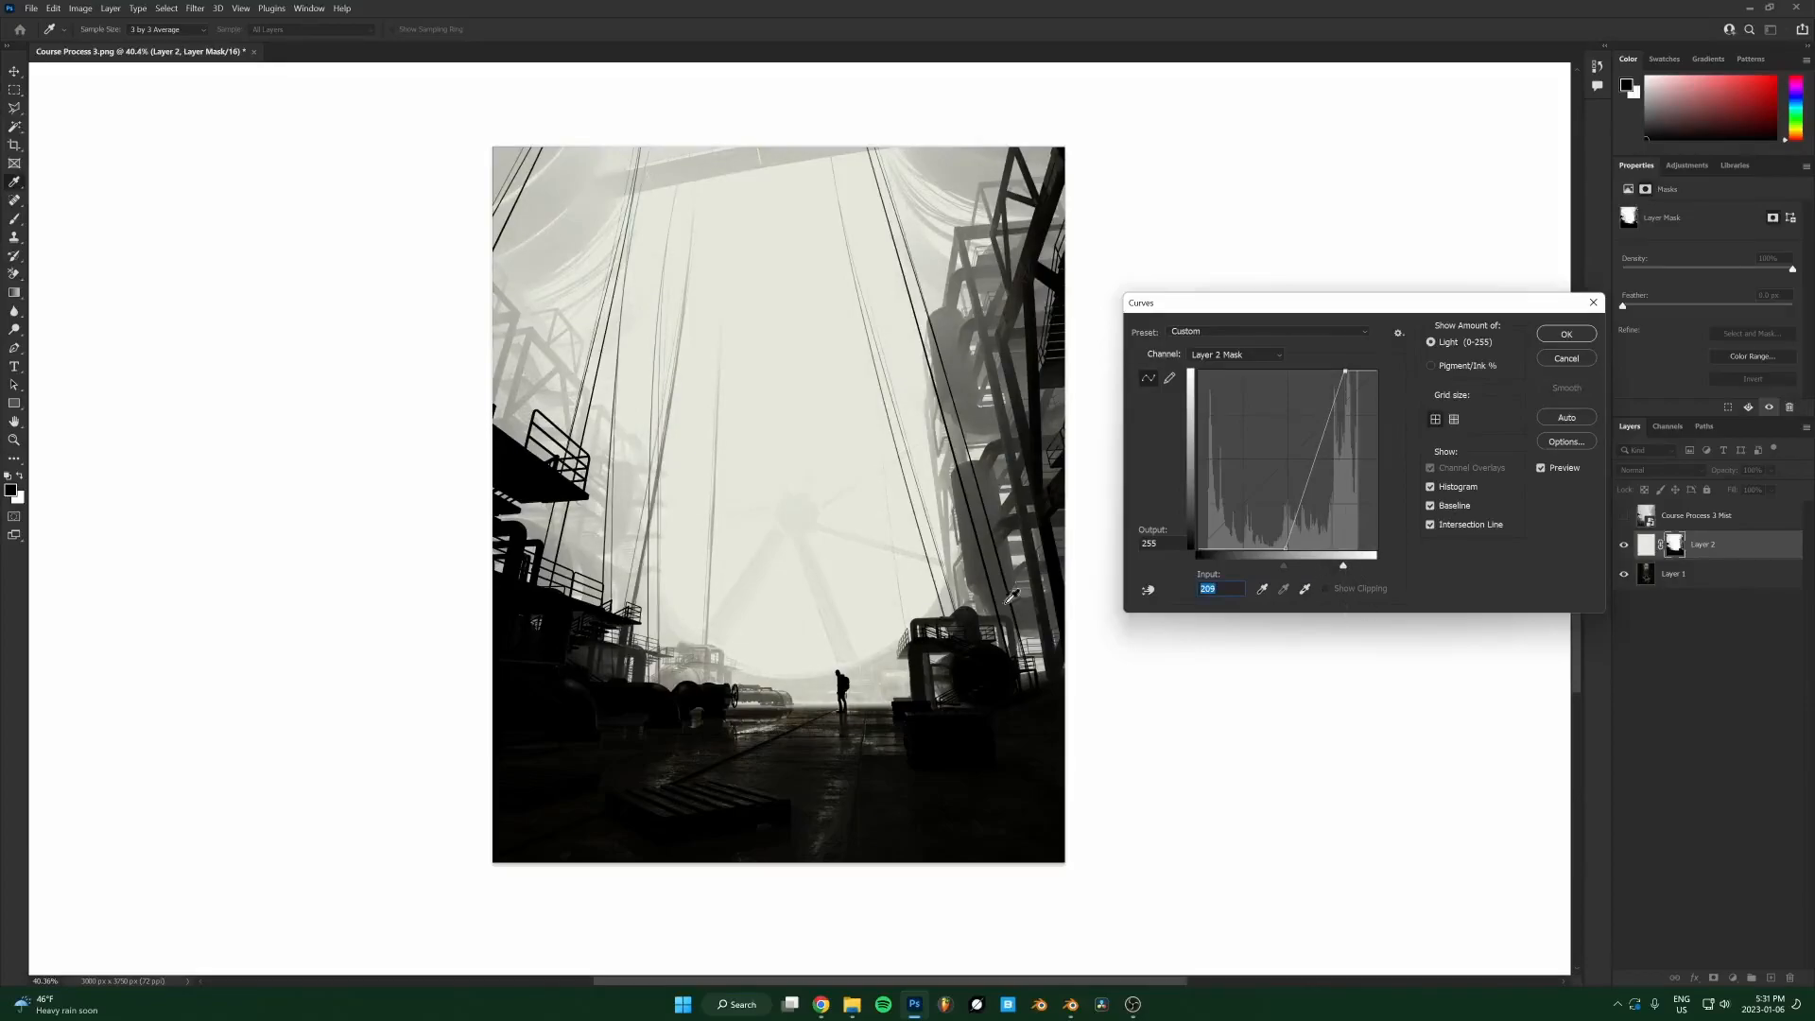
pyautogui.moveTo(1280, 561)
pyautogui.mouseDown()
pyautogui.moveTo(1244, 559)
pyautogui.moveTo(1308, 584)
pyautogui.moveTo(1264, 565)
pyautogui.mouseUp()
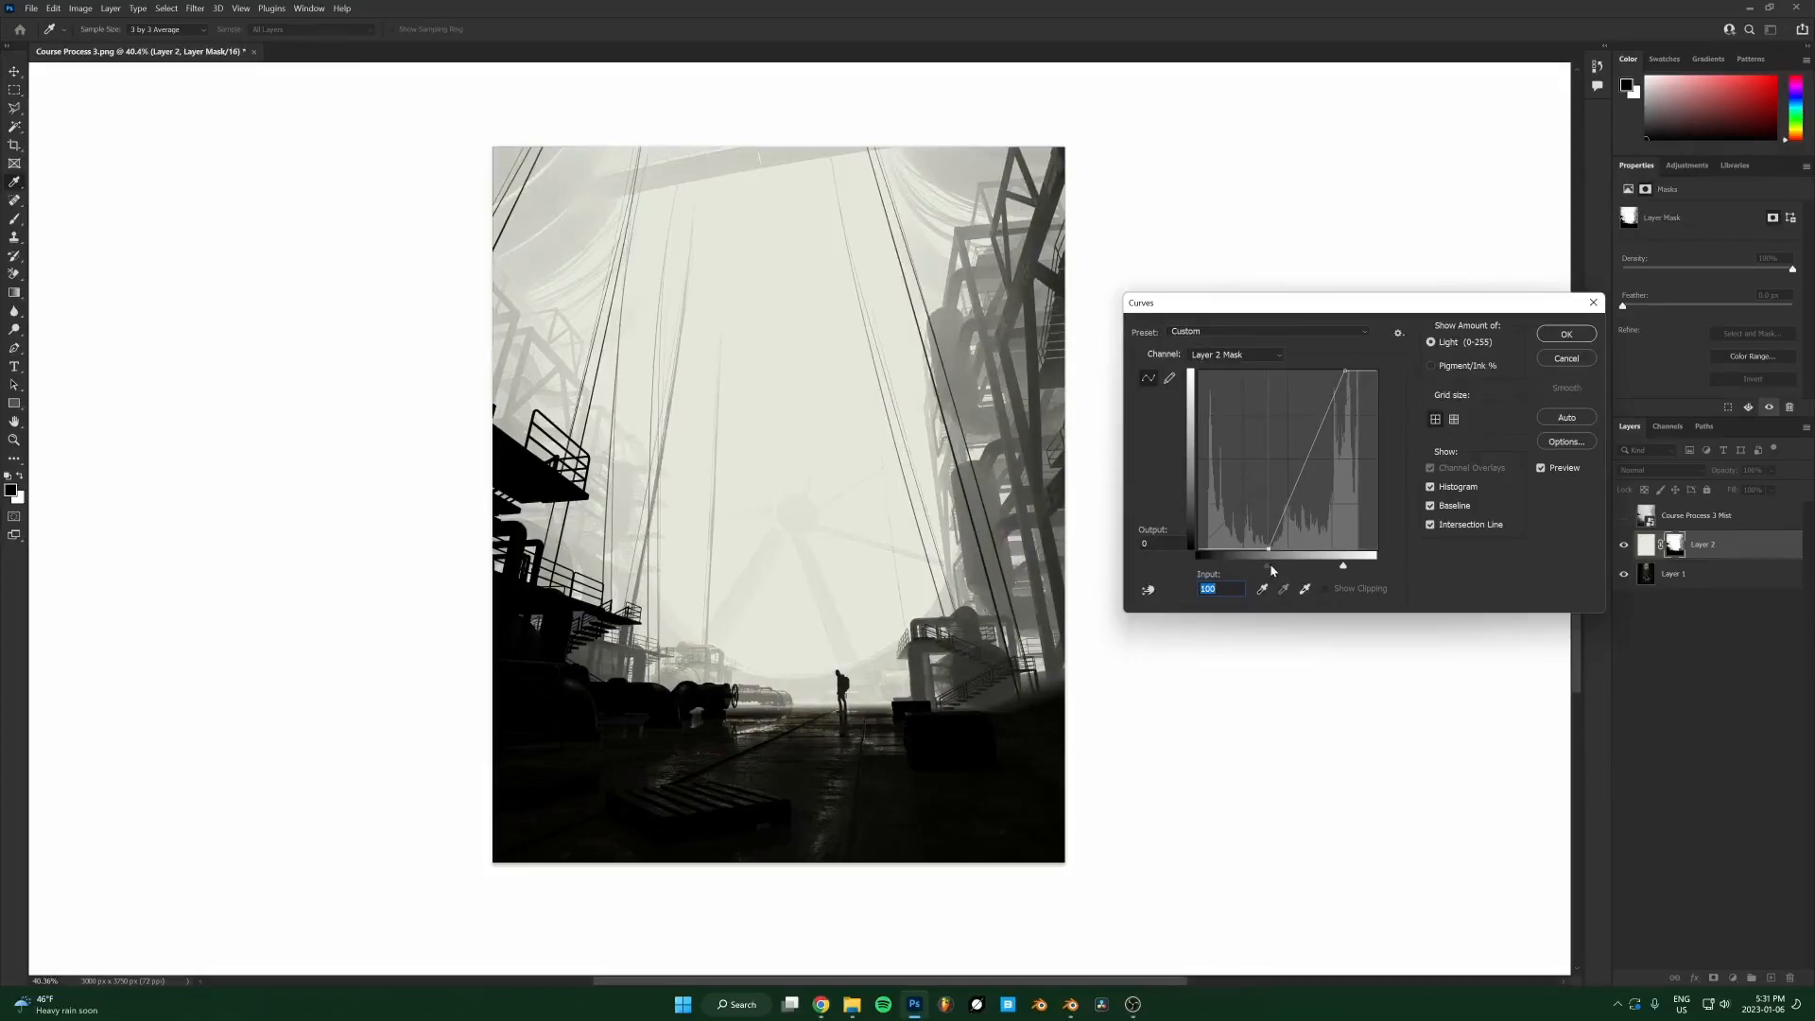
pyautogui.click(1566, 334)
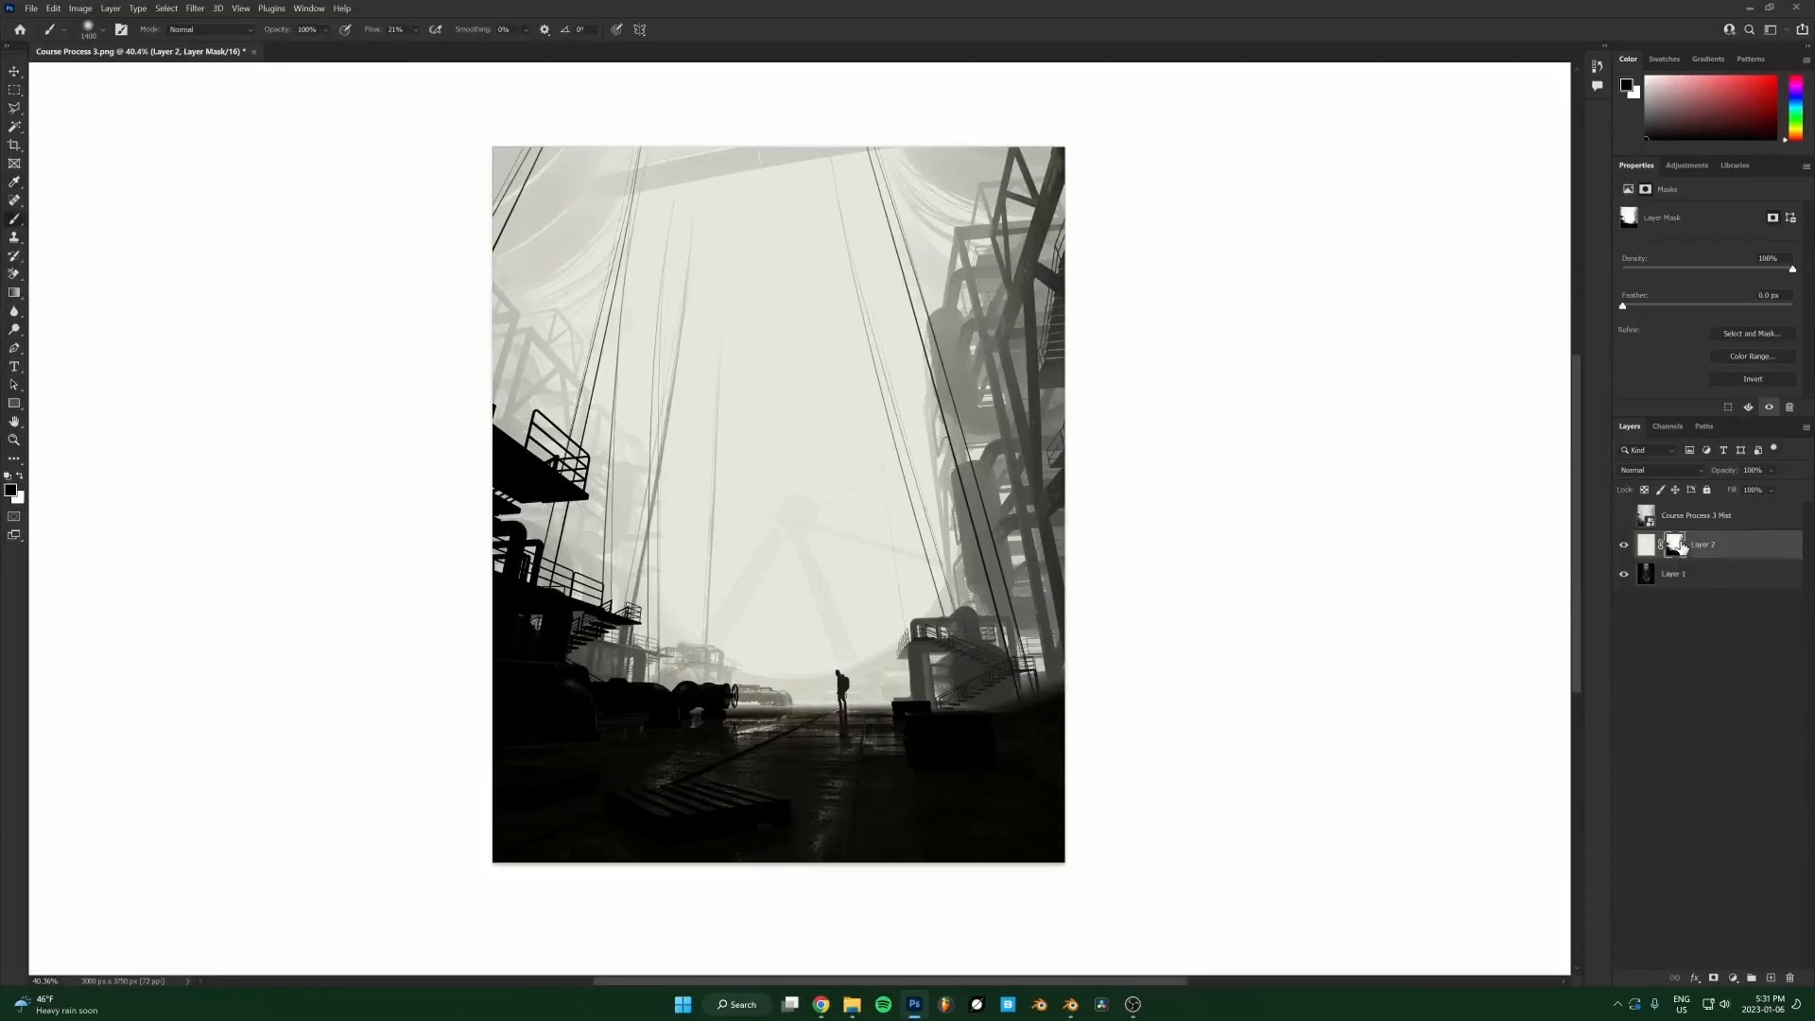
# Apply the adjusted layer mask permanently to the fog layer and swap the foreground and background colours.
pyautogui.rightClick(1681, 548)
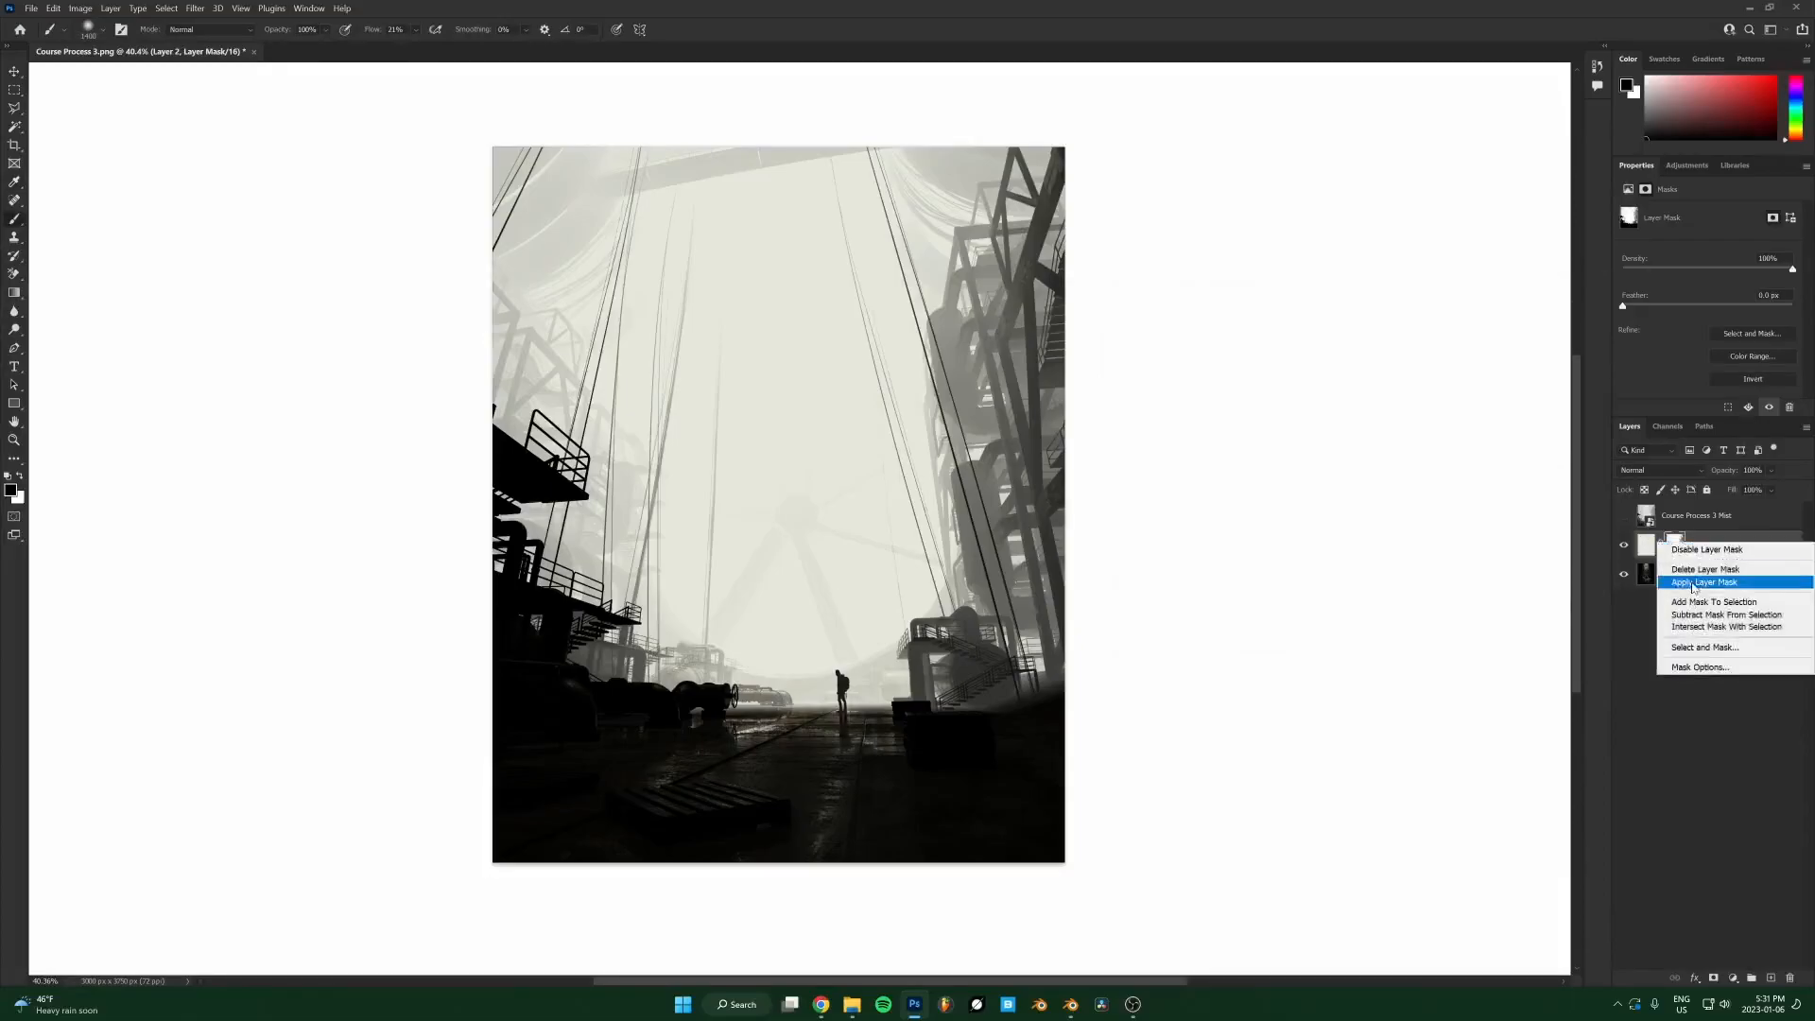
pyautogui.click(1703, 582)
pyautogui.press('x')
pyautogui.scroll(1, 810, 648)
pyautogui.scroll(1, 810, 648)
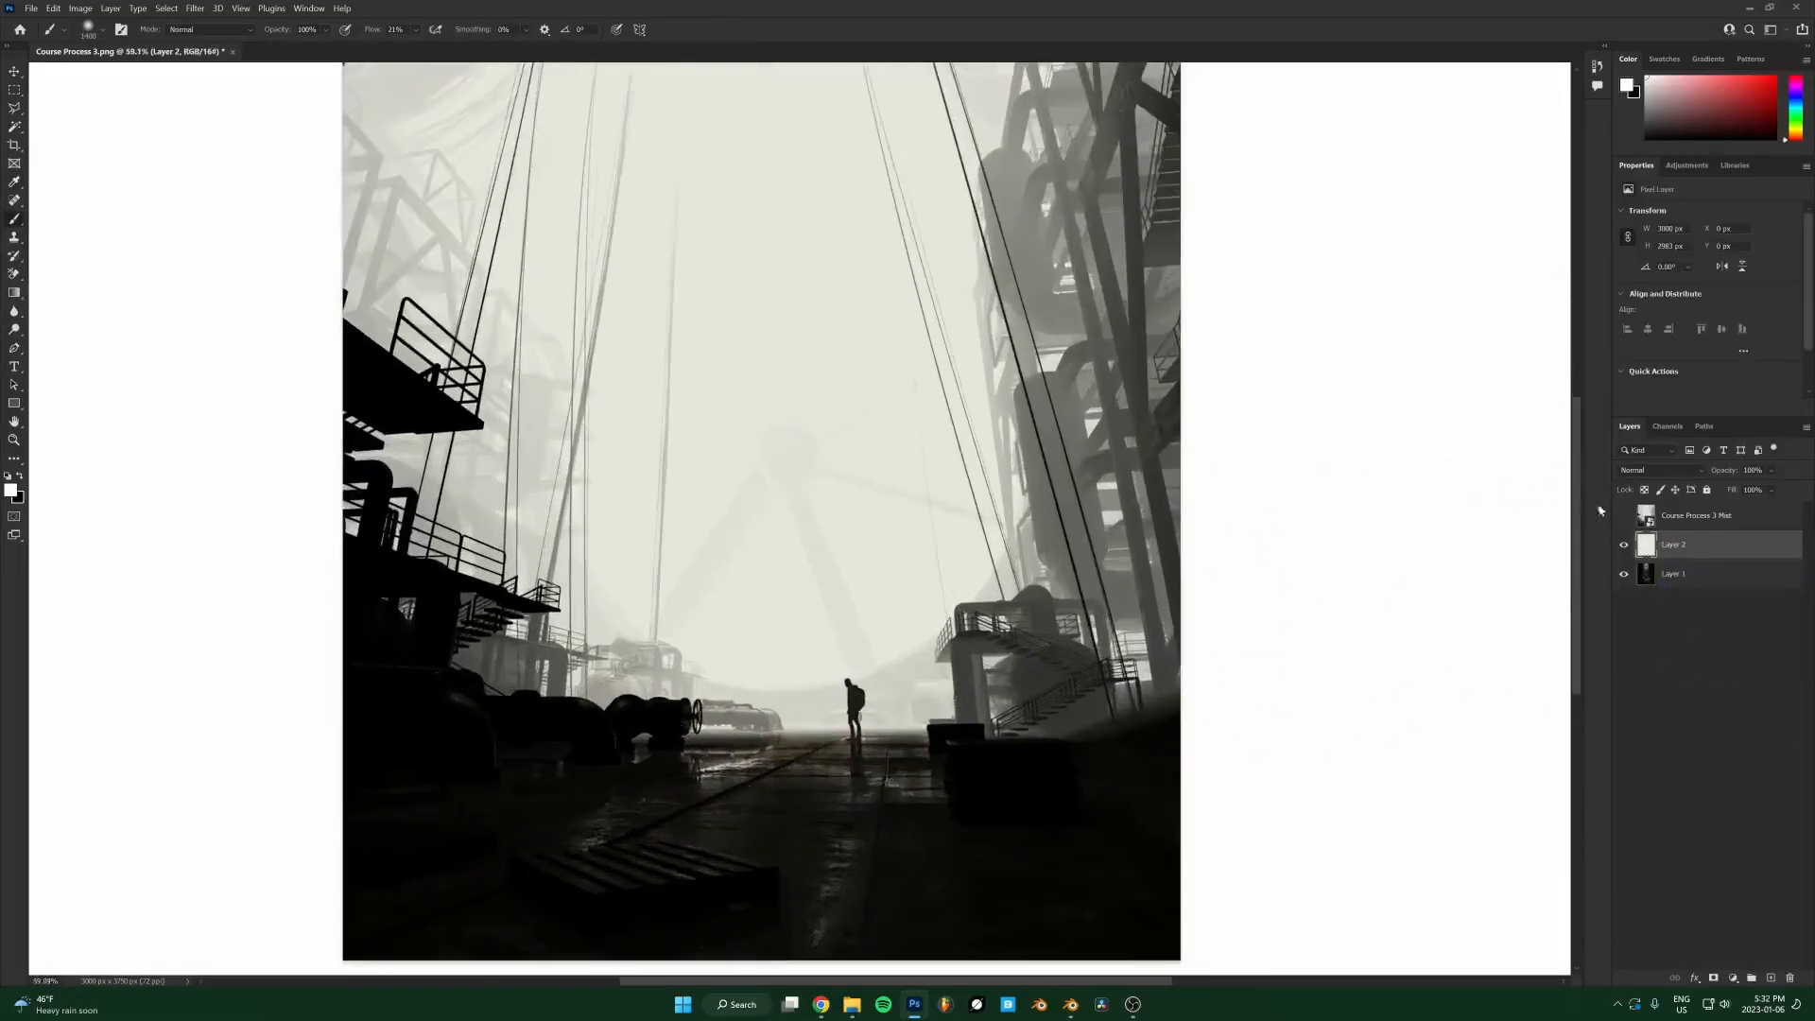
# Hide the render layer briefly to view the fog layer on its own, and show it again.
pyautogui.click(1625, 571)
pyautogui.scroll(-1, 1118, 557)
pyautogui.click(1624, 573)
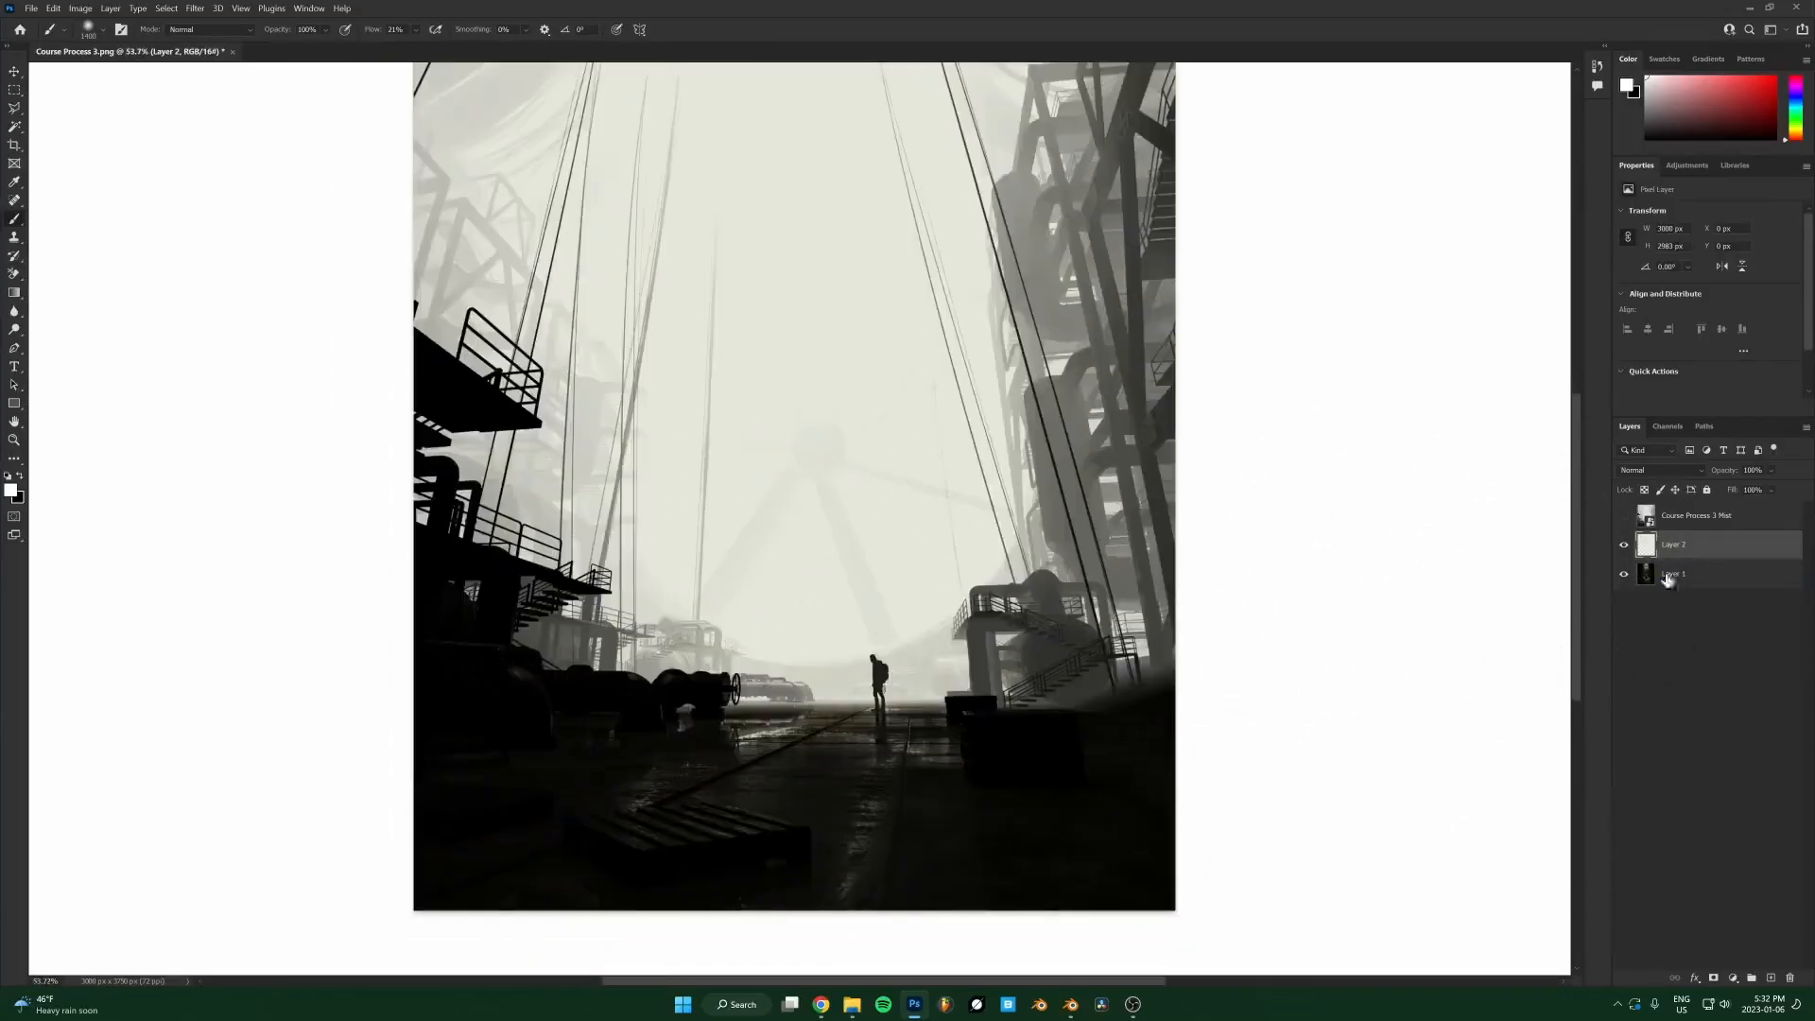
pyautogui.scroll(-1, 926, 567)
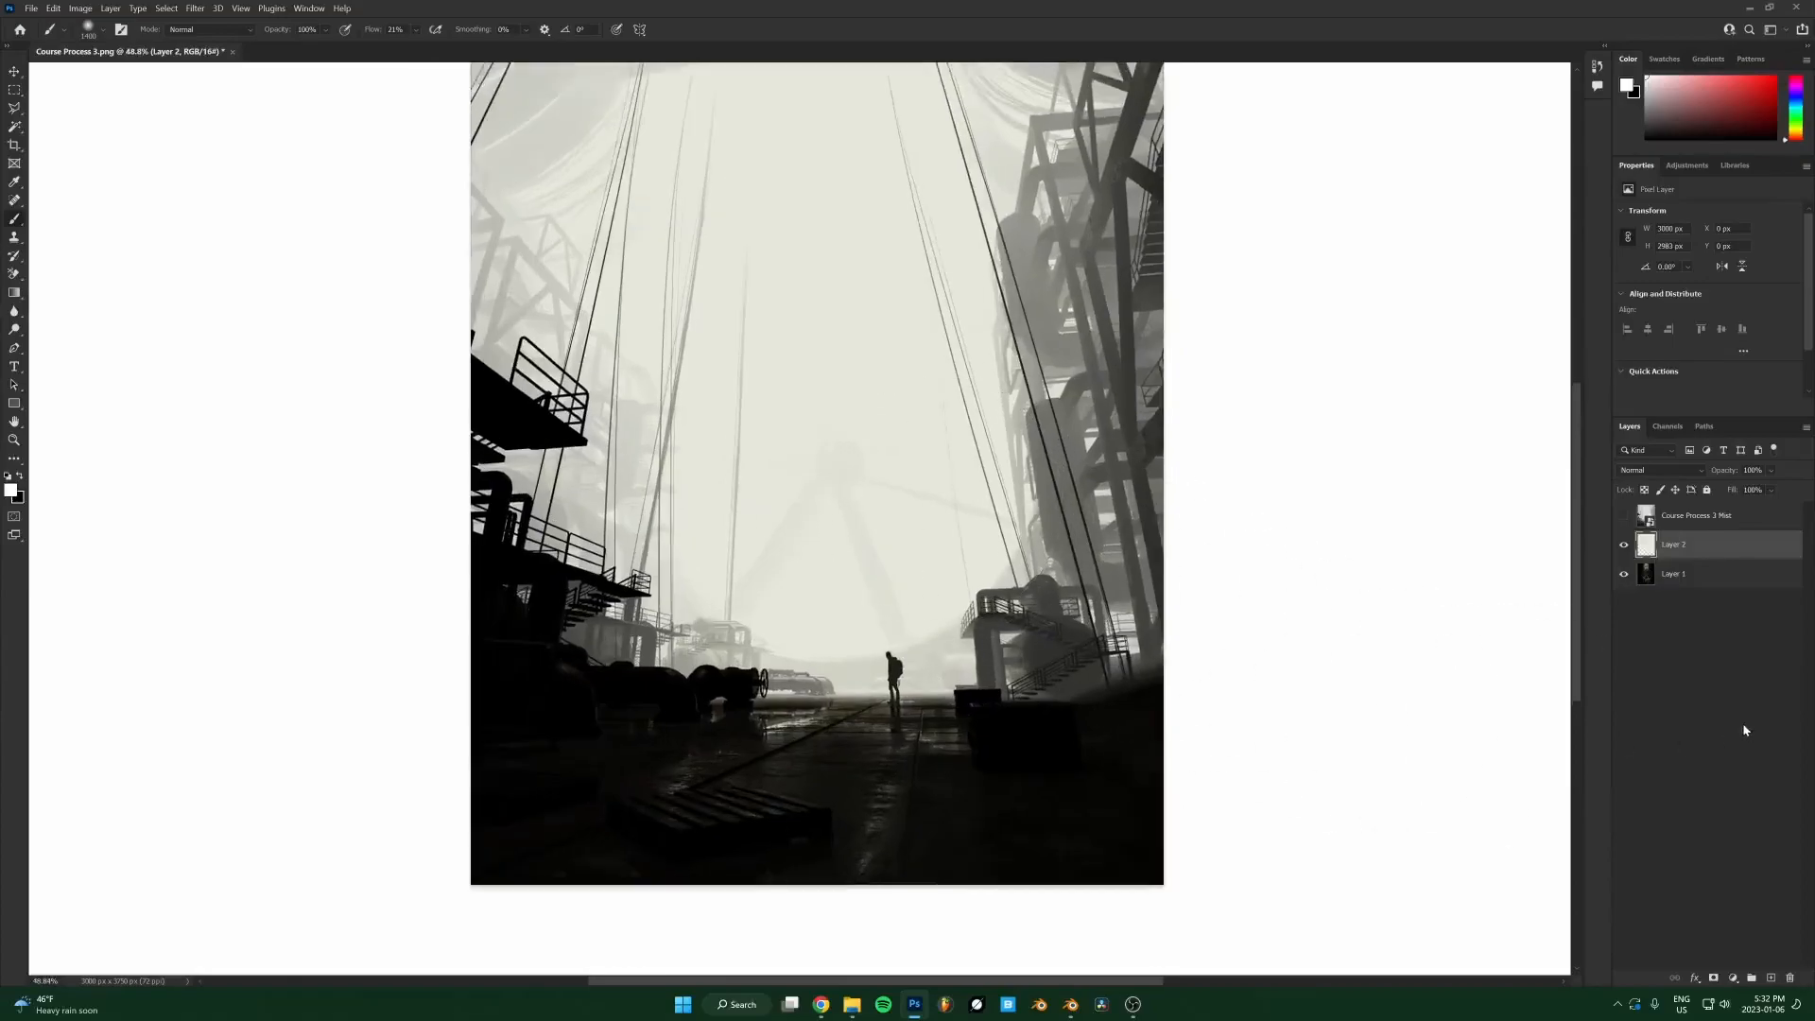
# Add a new white layer mask to the fog layer and make black the foreground colour.
pyautogui.click(1713, 979)
pyautogui.scroll(-5, 879, 407)
pyautogui.press('x')
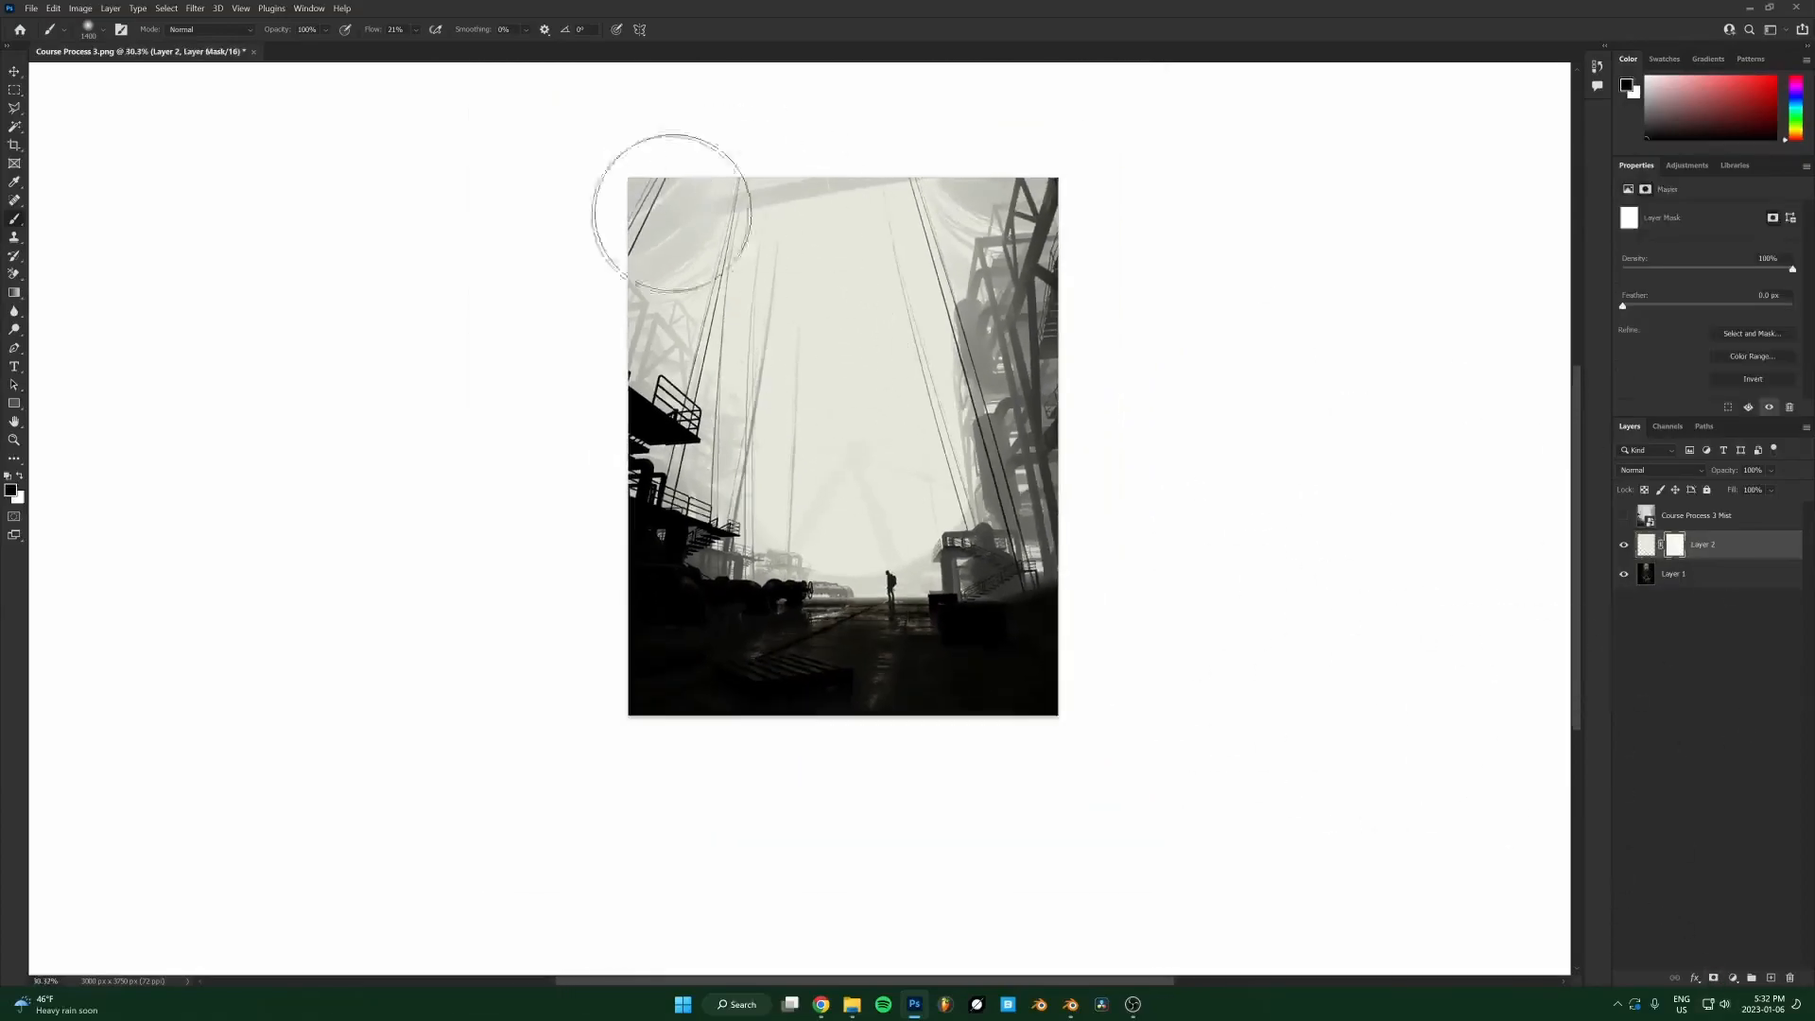
# Set the brush flow to 90% and paint black on the mask to remove fog from the upper part of the image.
pyautogui.press('x')
pyautogui.moveTo(370, 35); pyautogui.dragTo(428, 42)
pyautogui.press('x')
pyautogui.scroll(1, 850, 289)
pyautogui.moveTo(850, 289)
pyautogui.mouseDown()
pyautogui.moveTo(719, 246)
pyautogui.moveTo(879, 397)
pyautogui.moveTo(931, 411)
pyautogui.moveTo(790, 324)
pyautogui.moveTo(907, 397)
pyautogui.moveTo(1040, 378)
pyautogui.mouseUp()
# Paint white on the mask to bring fog back around the fan, and reset the whole mask with a white fill.
pyautogui.press('x')
pyautogui.press('x')
pyautogui.press('x')
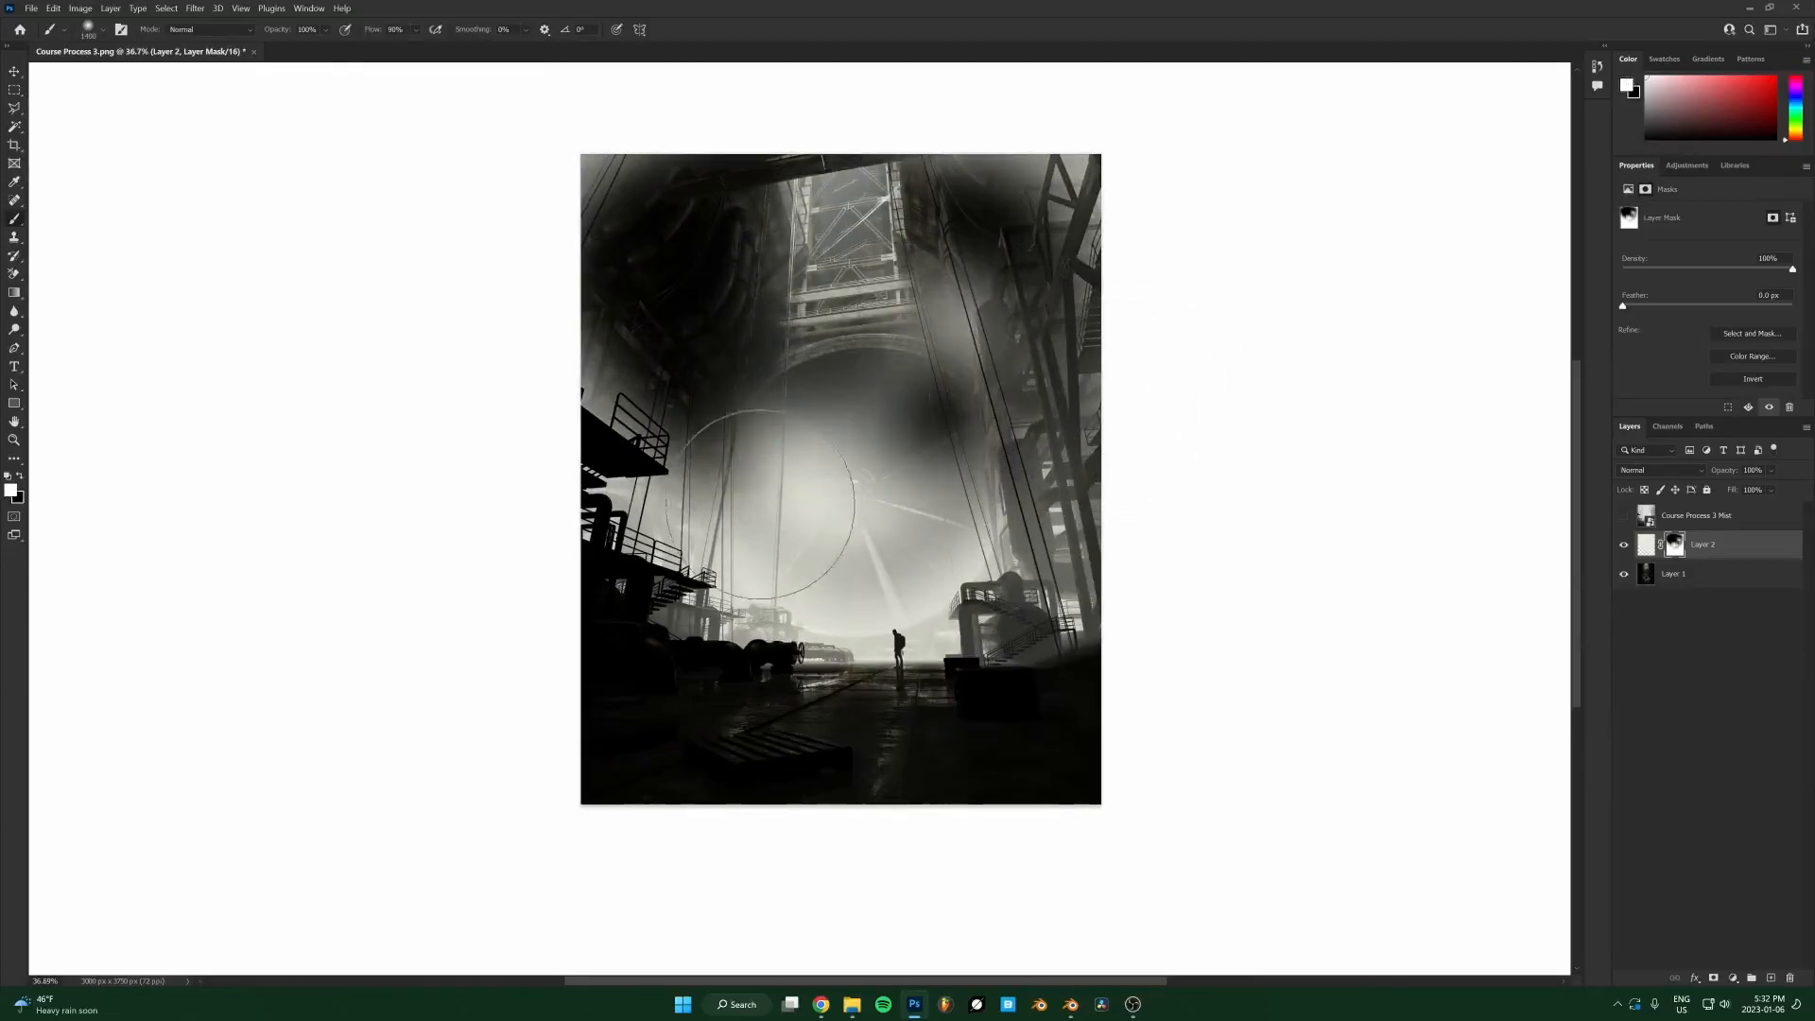
pyautogui.moveTo(771, 498)
pyautogui.mouseDown()
pyautogui.moveTo(779, 453)
pyautogui.moveTo(823, 445)
pyautogui.mouseUp()
pyautogui.press('x')
pyautogui.hotkey('ctrl', 'BackSpace')
pyautogui.scroll(1, 818, 434)
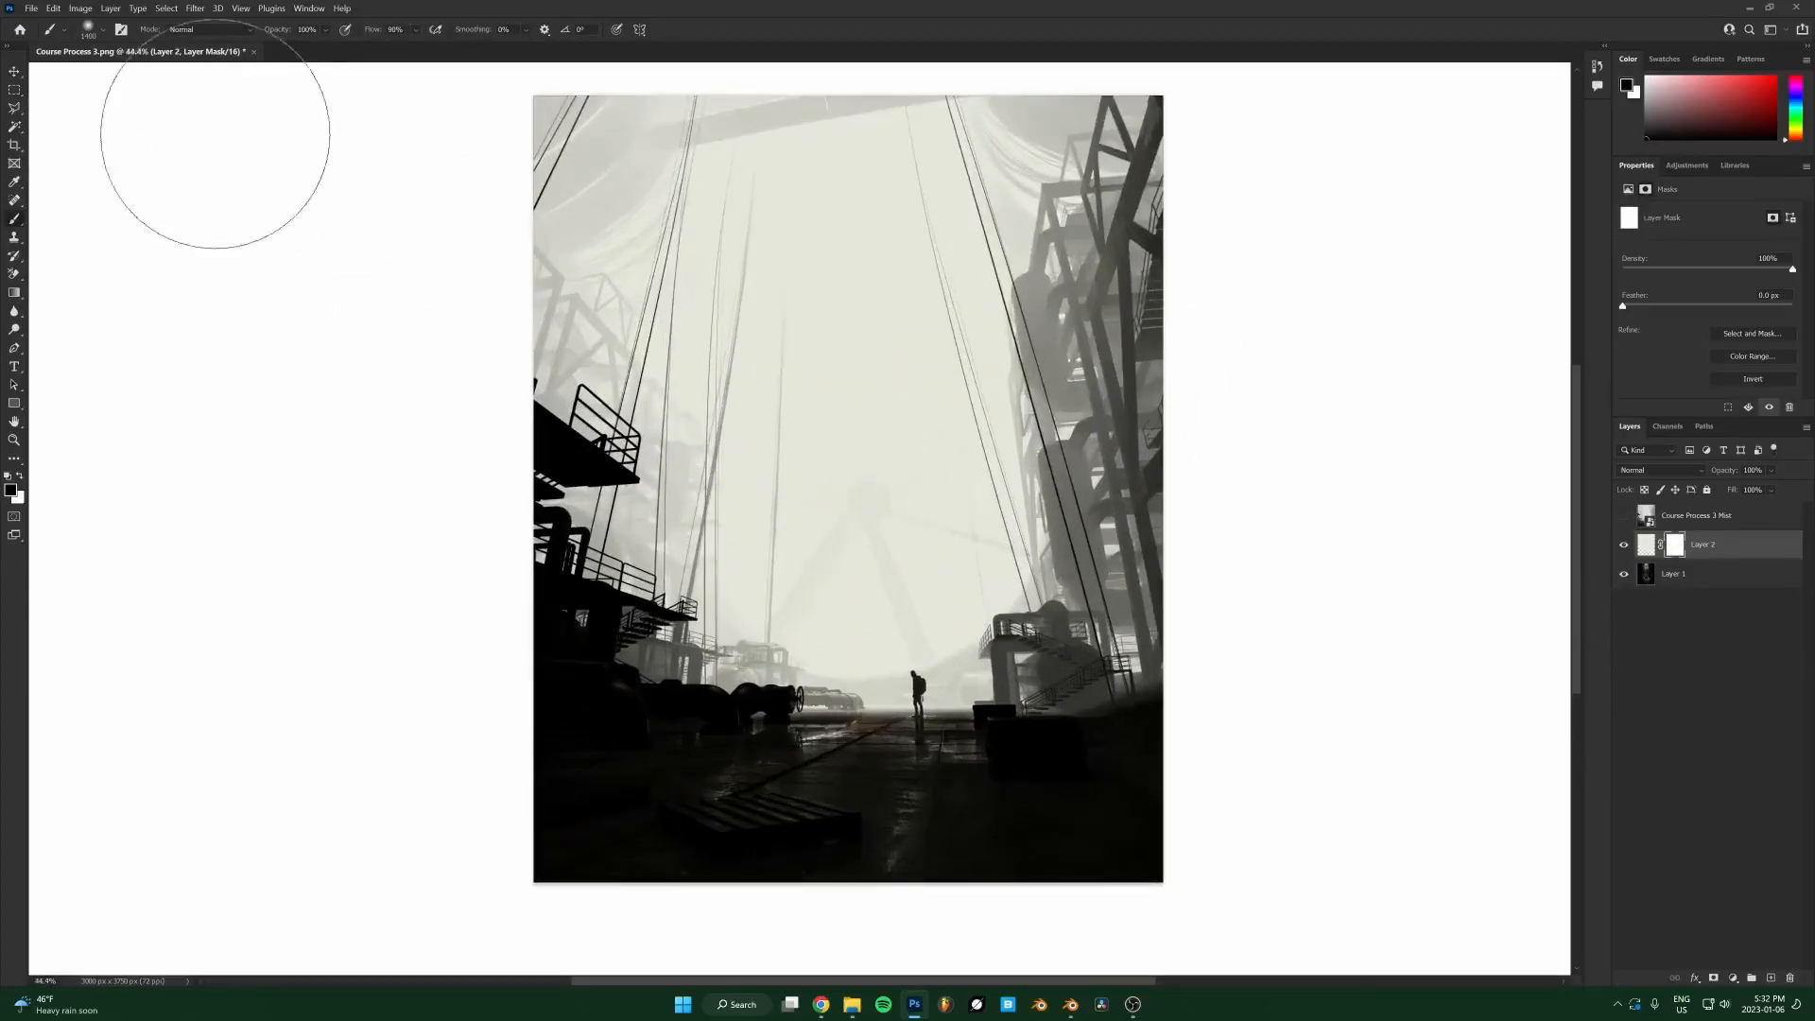
# Choose the Smoke 2 brush from the Cloud Brush 1 set.
pyautogui.click(59, 29)
pyautogui.click(51, 29)
pyautogui.click(51, 30)
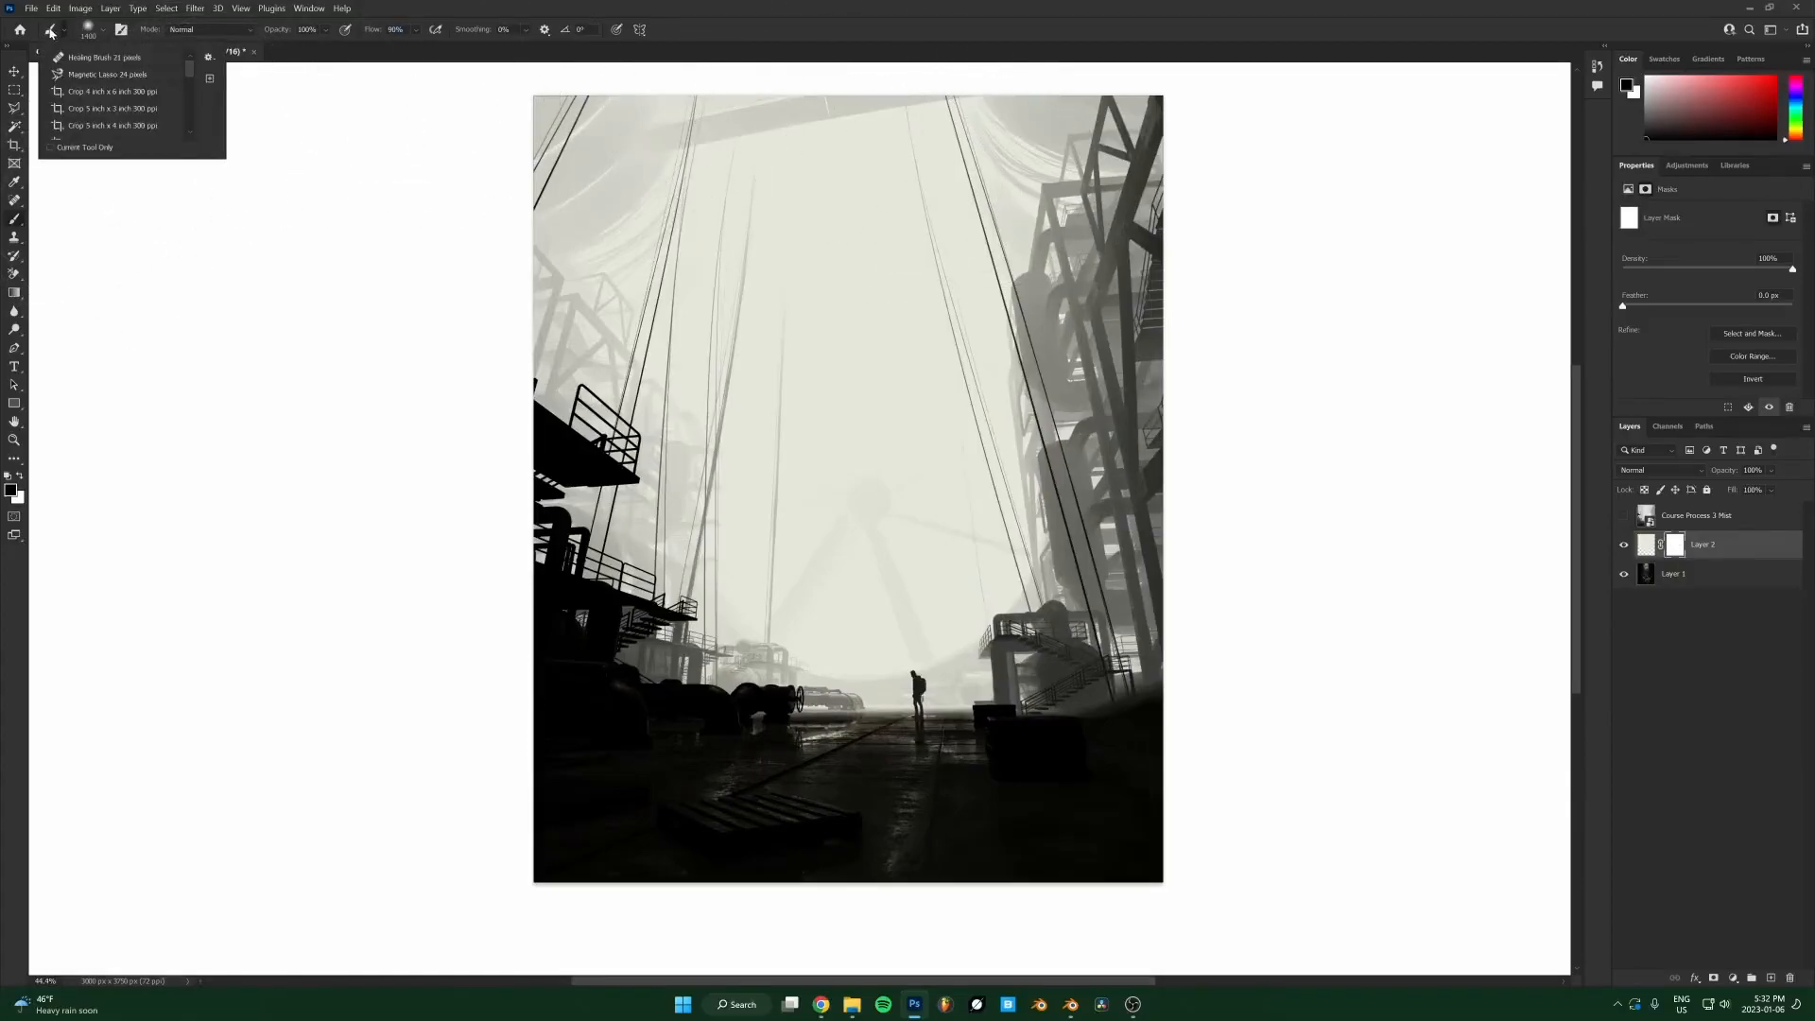
pyautogui.click(88, 29)
pyautogui.scroll(-10, 90, 461)
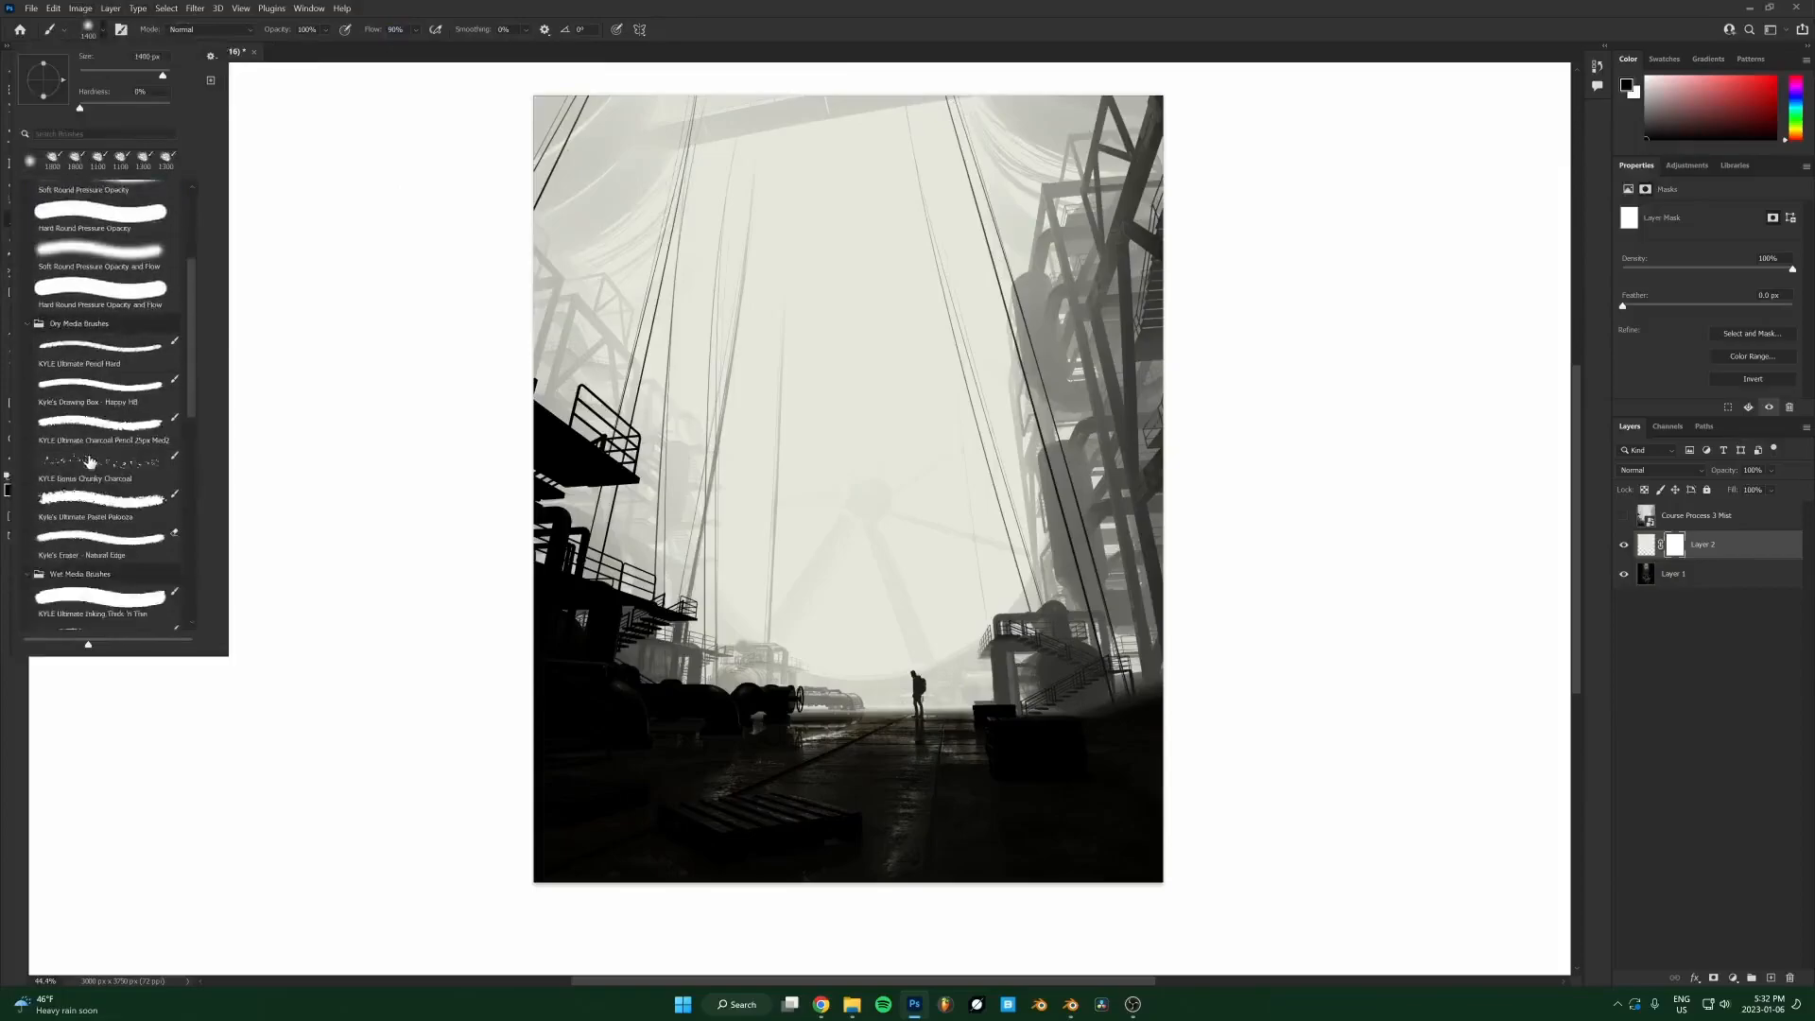
pyautogui.scroll(-10, 89, 460)
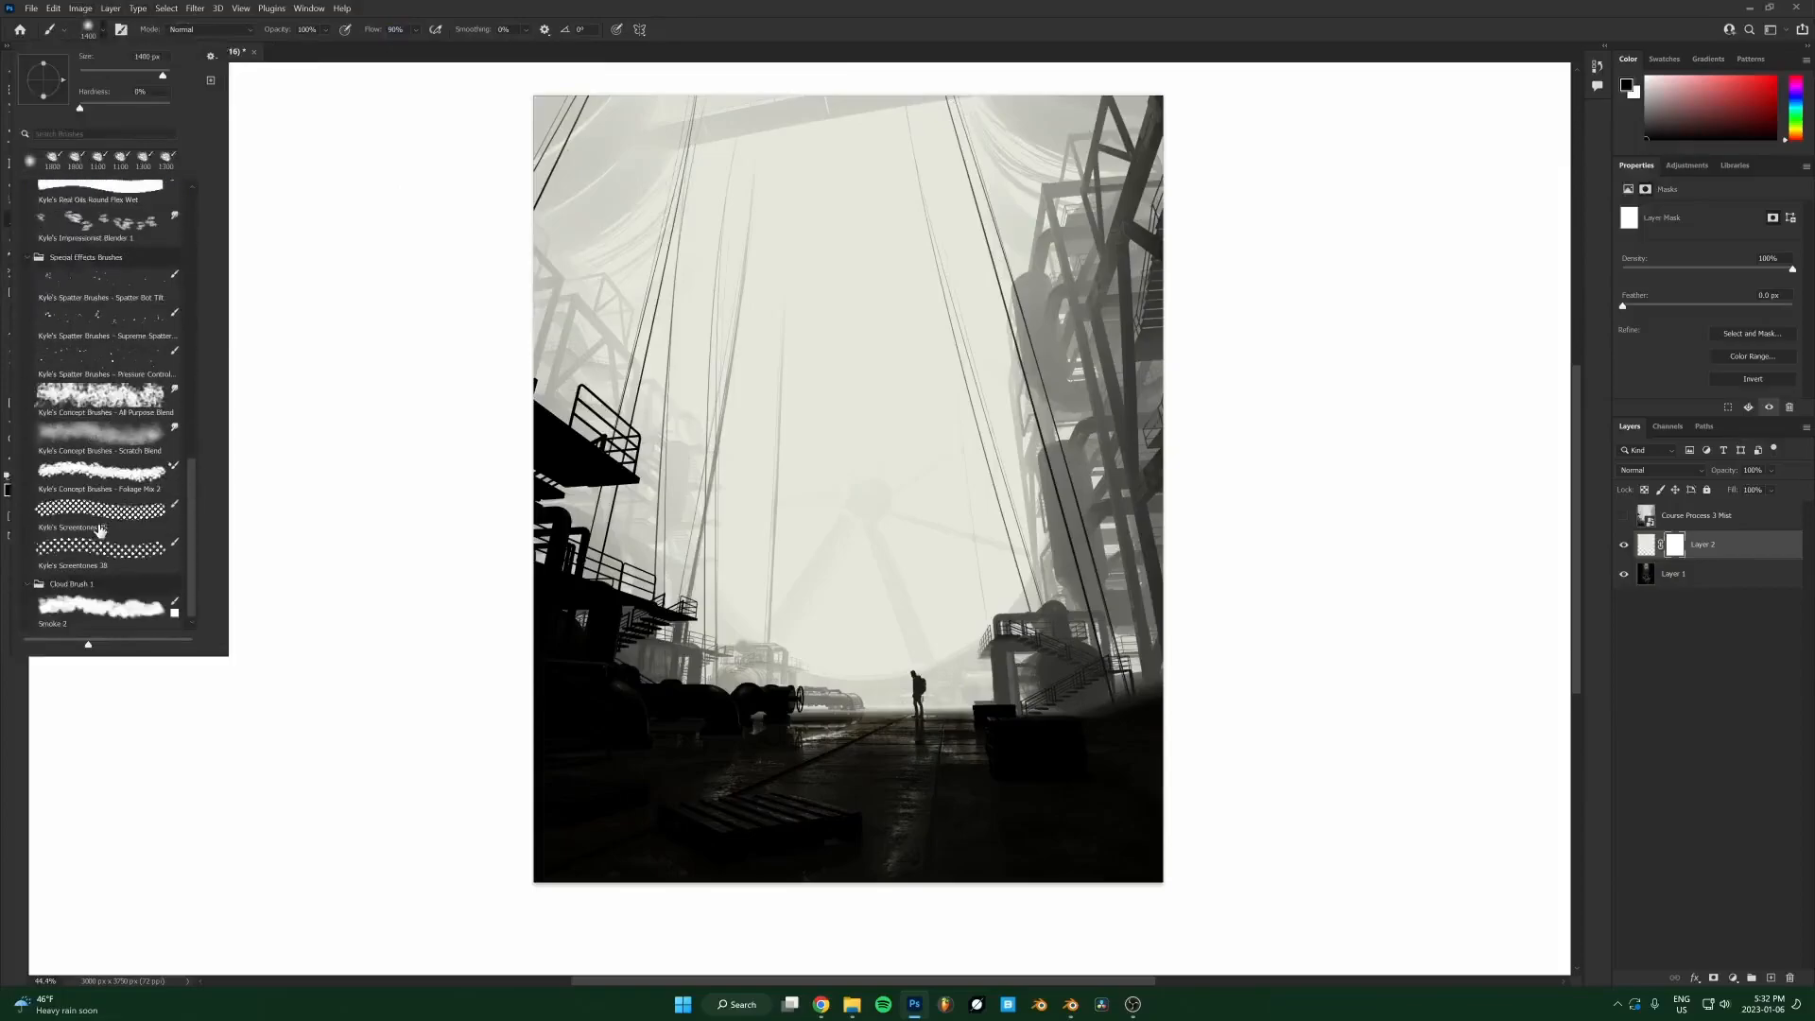
pyautogui.click(94, 600)
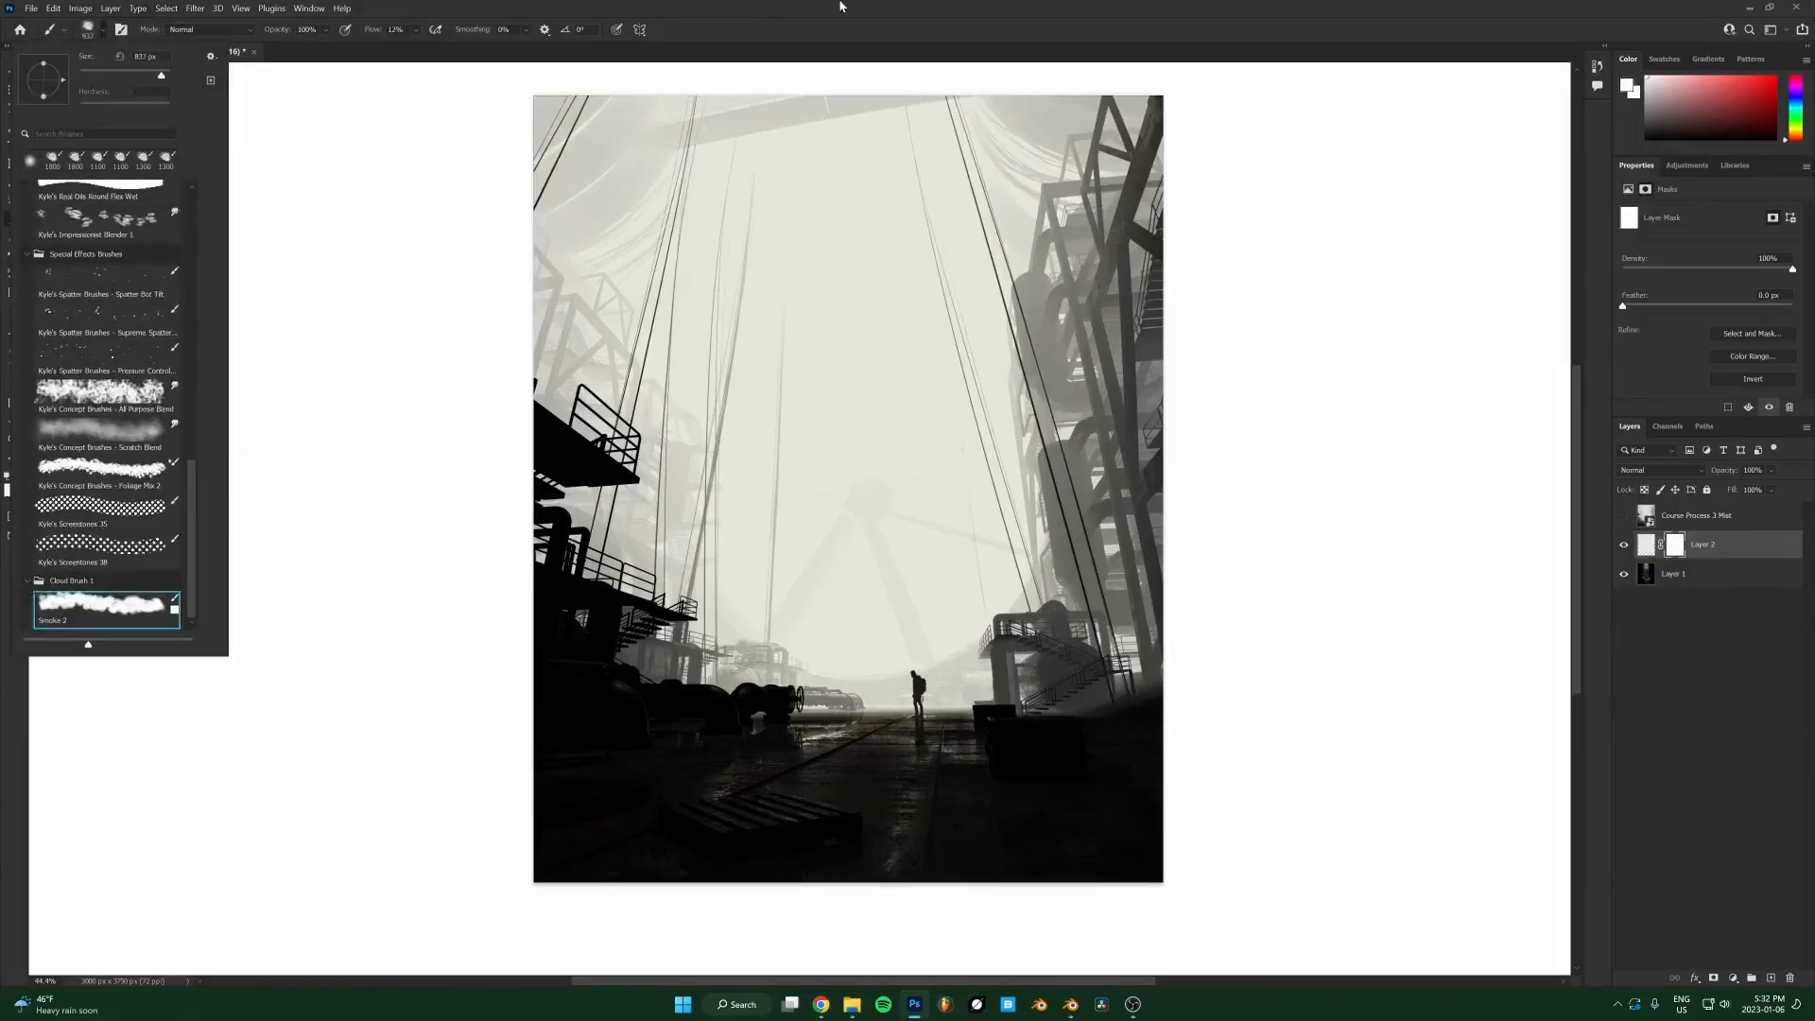
pyautogui.click(818, 59)
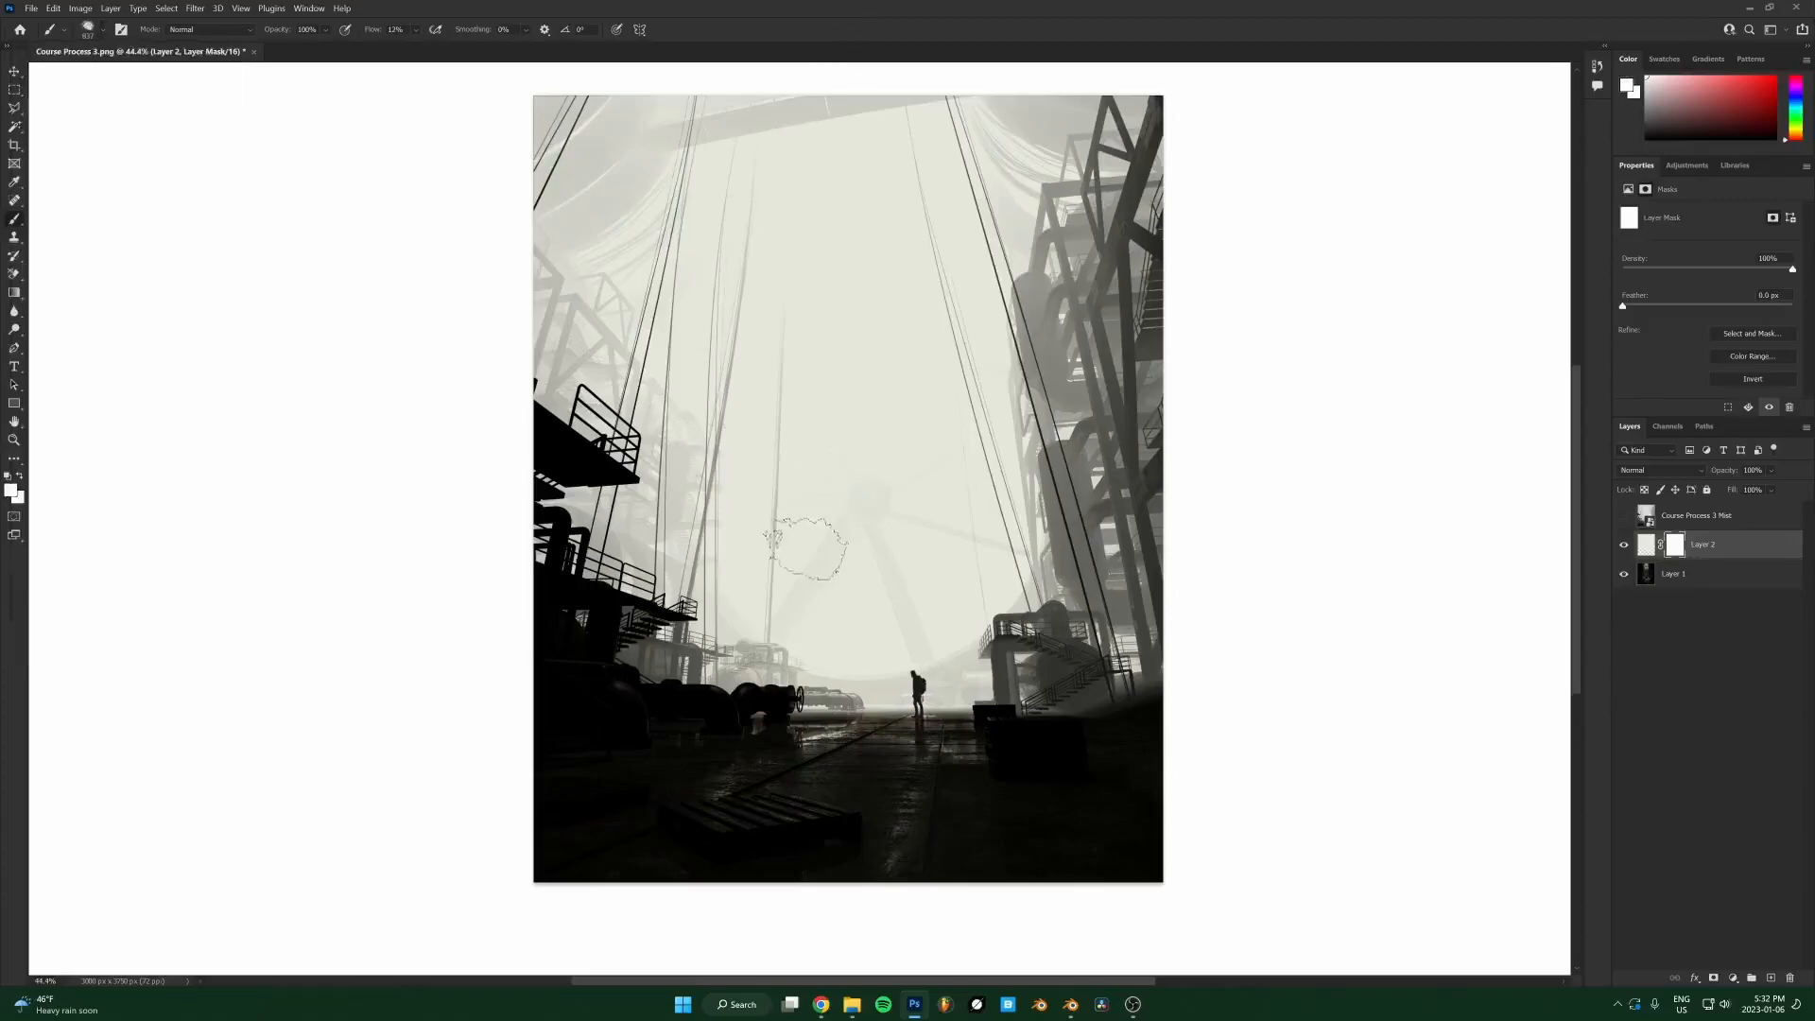
# Invert the fog layer's mask to black so that all of the fog is hidden.
pyautogui.scroll(2, 832, 555)
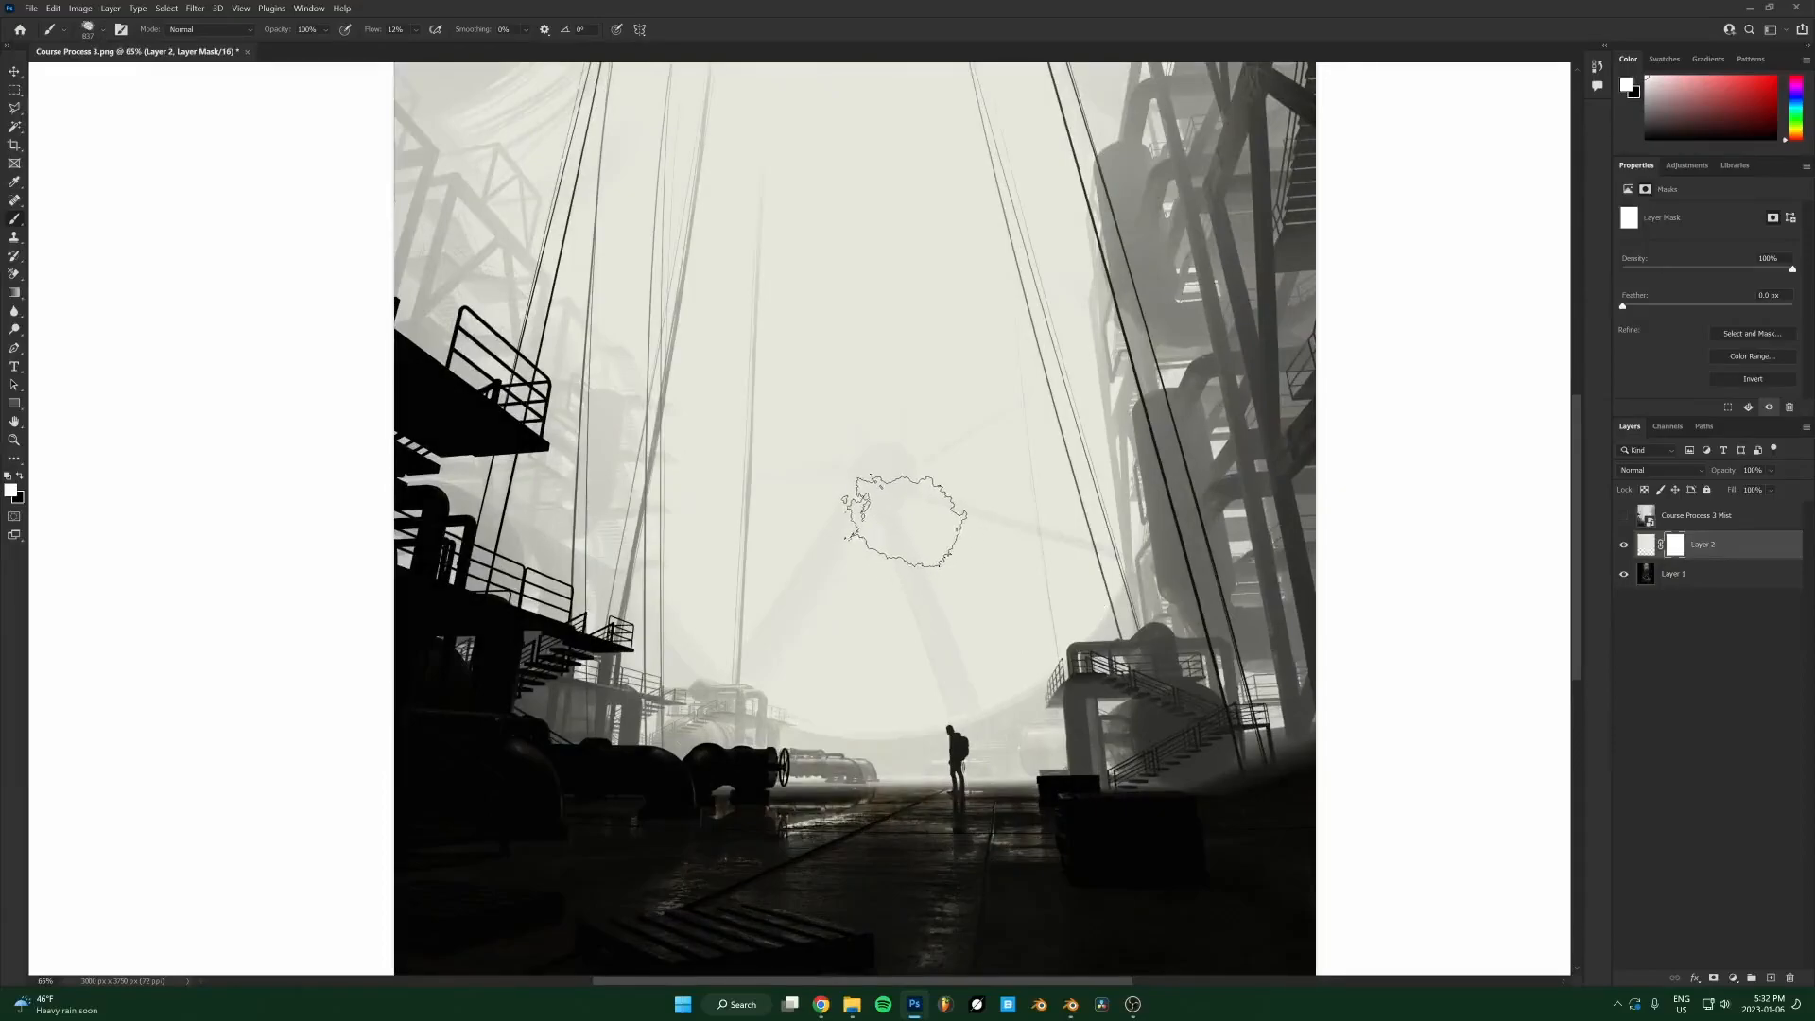
pyautogui.scroll(-2, 847, 438)
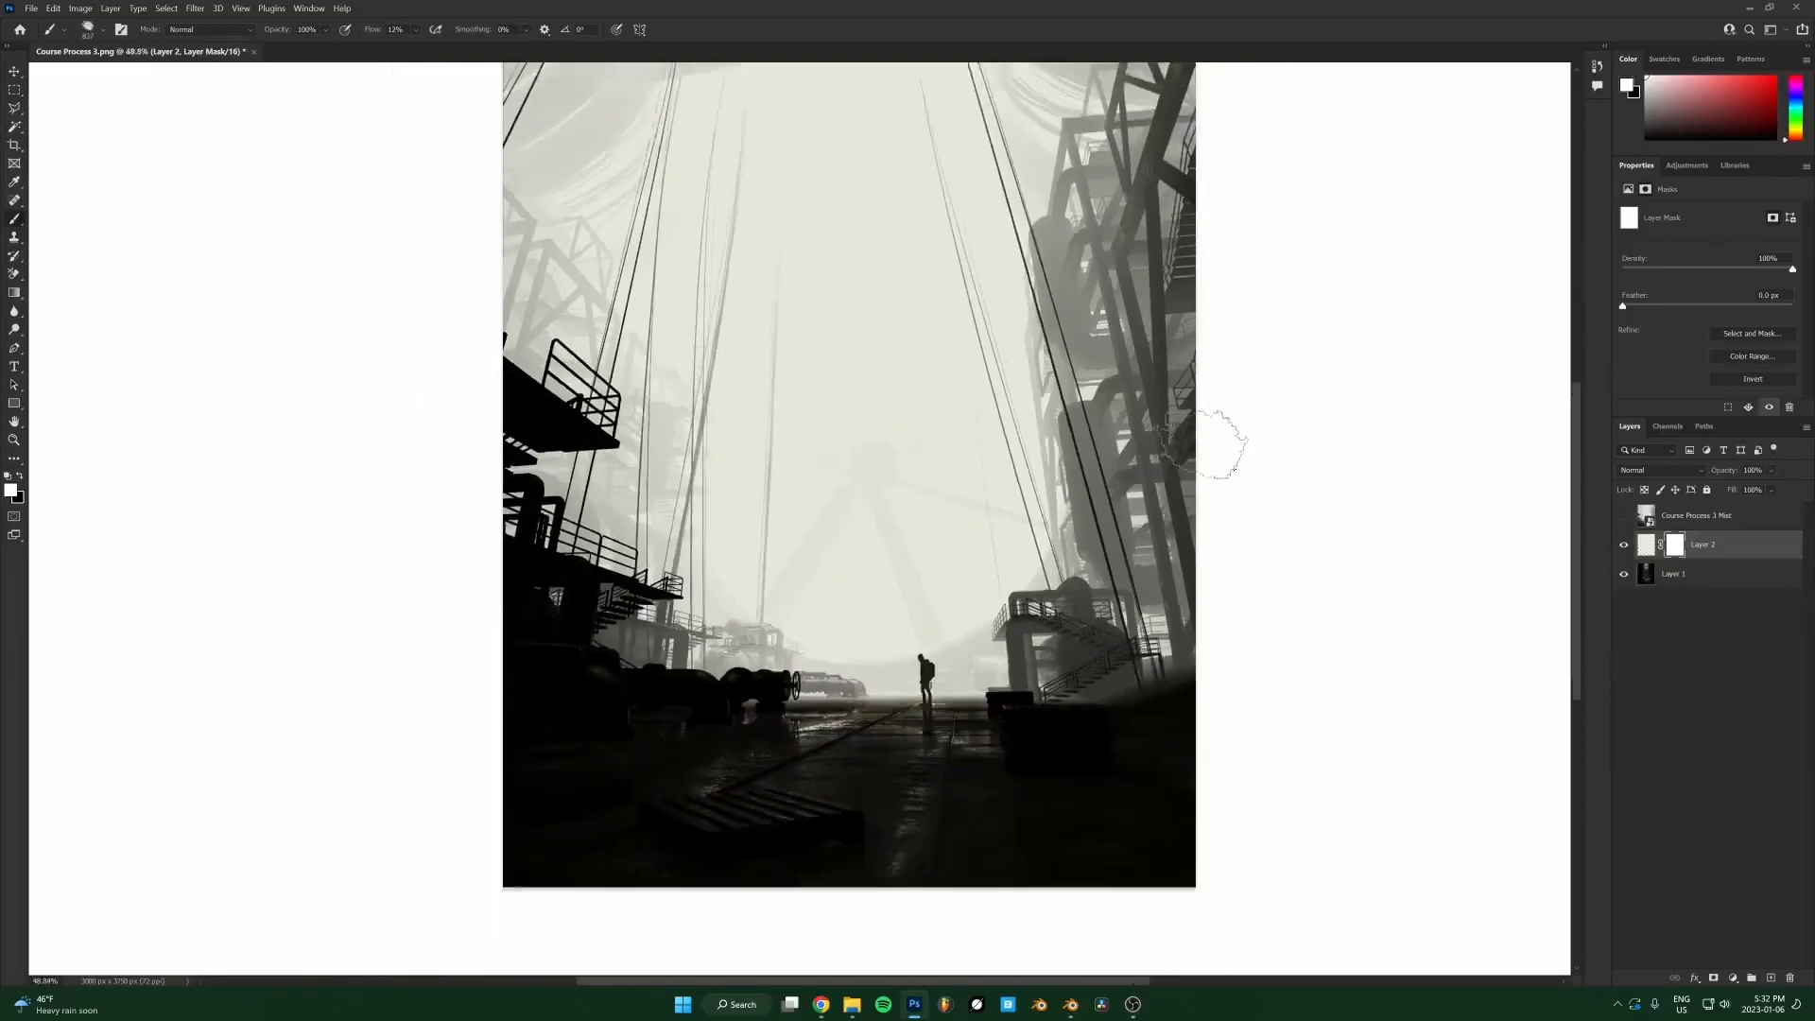
pyautogui.hotkey('ctrl', 'i')
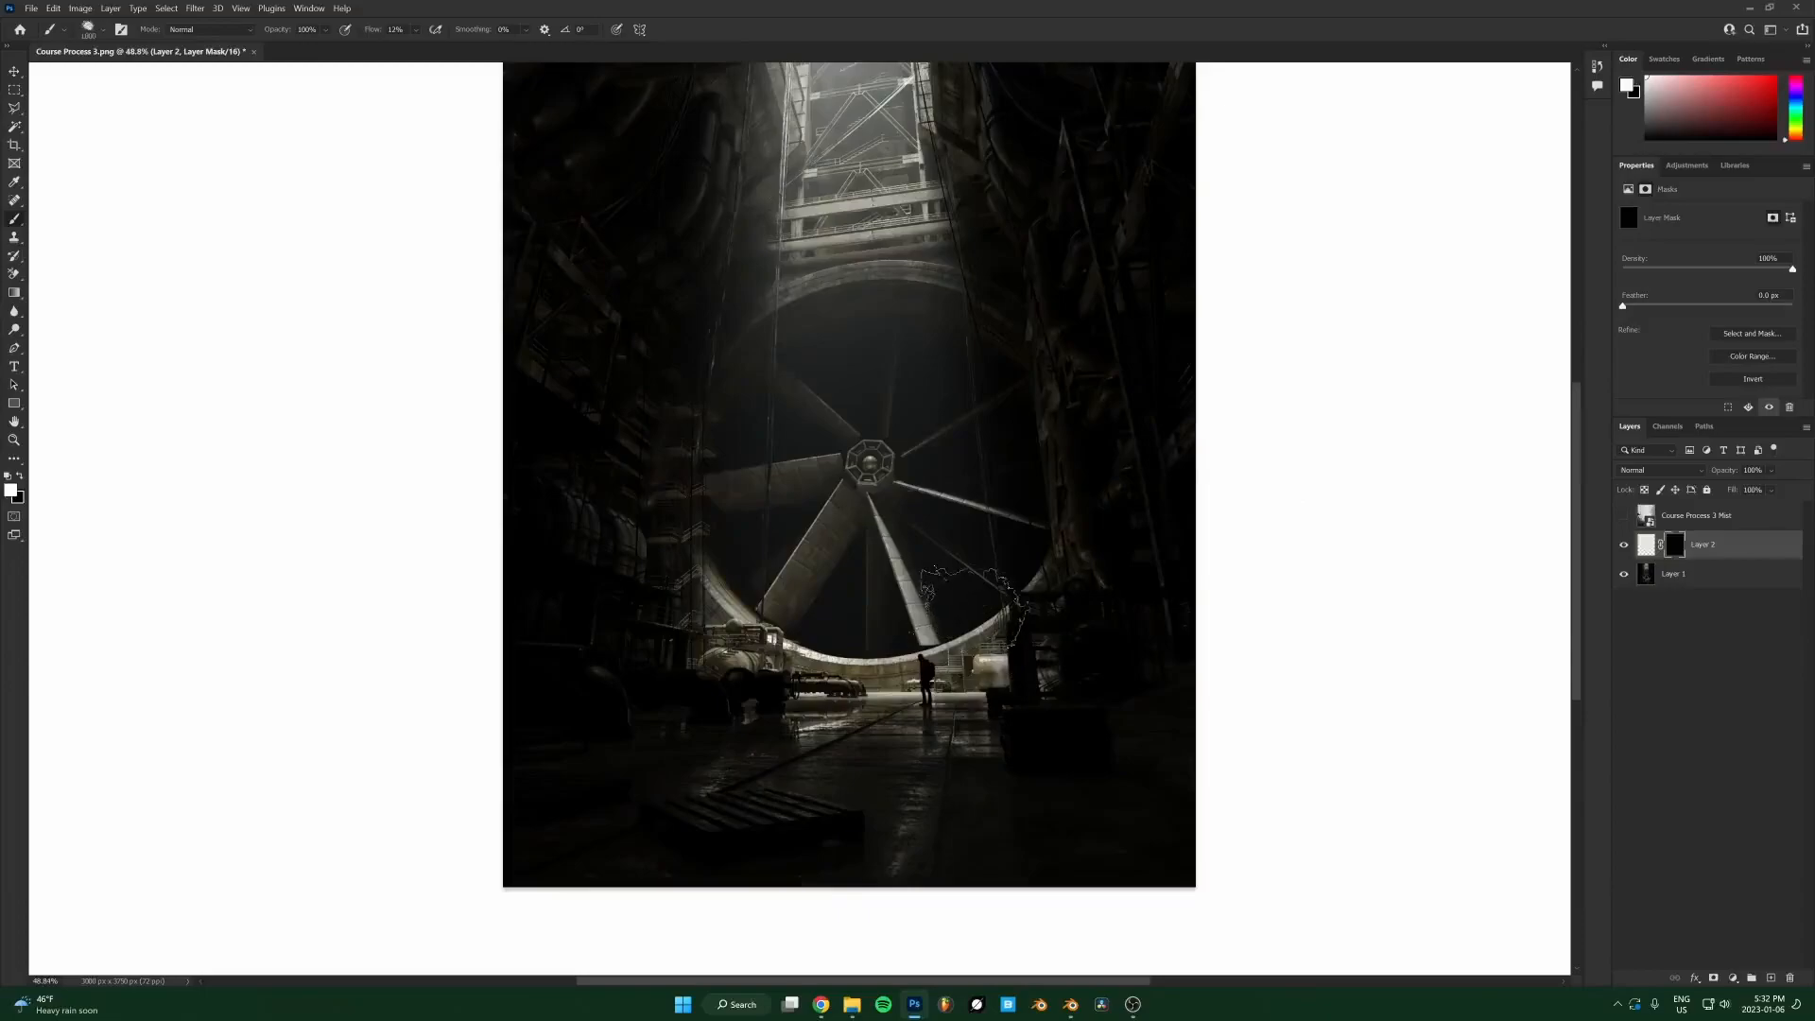
# Paint and undo a trial stroke with the enlarged smoke brush on the mask, and set the brush flow to 100%.
pyautogui.moveTo(959, 602)
pyautogui.mouseDown()
pyautogui.moveTo(1020, 661)
pyautogui.moveTo(608, 789)
pyautogui.moveTo(850, 378)
pyautogui.moveTo(993, 397)
pyautogui.mouseUp()
pyautogui.press(']')
pyautogui.hotkey('ctrl', 'z')
pyautogui.hotkey('ctrl', 'z')
pyautogui.hotkey('shift', '0')
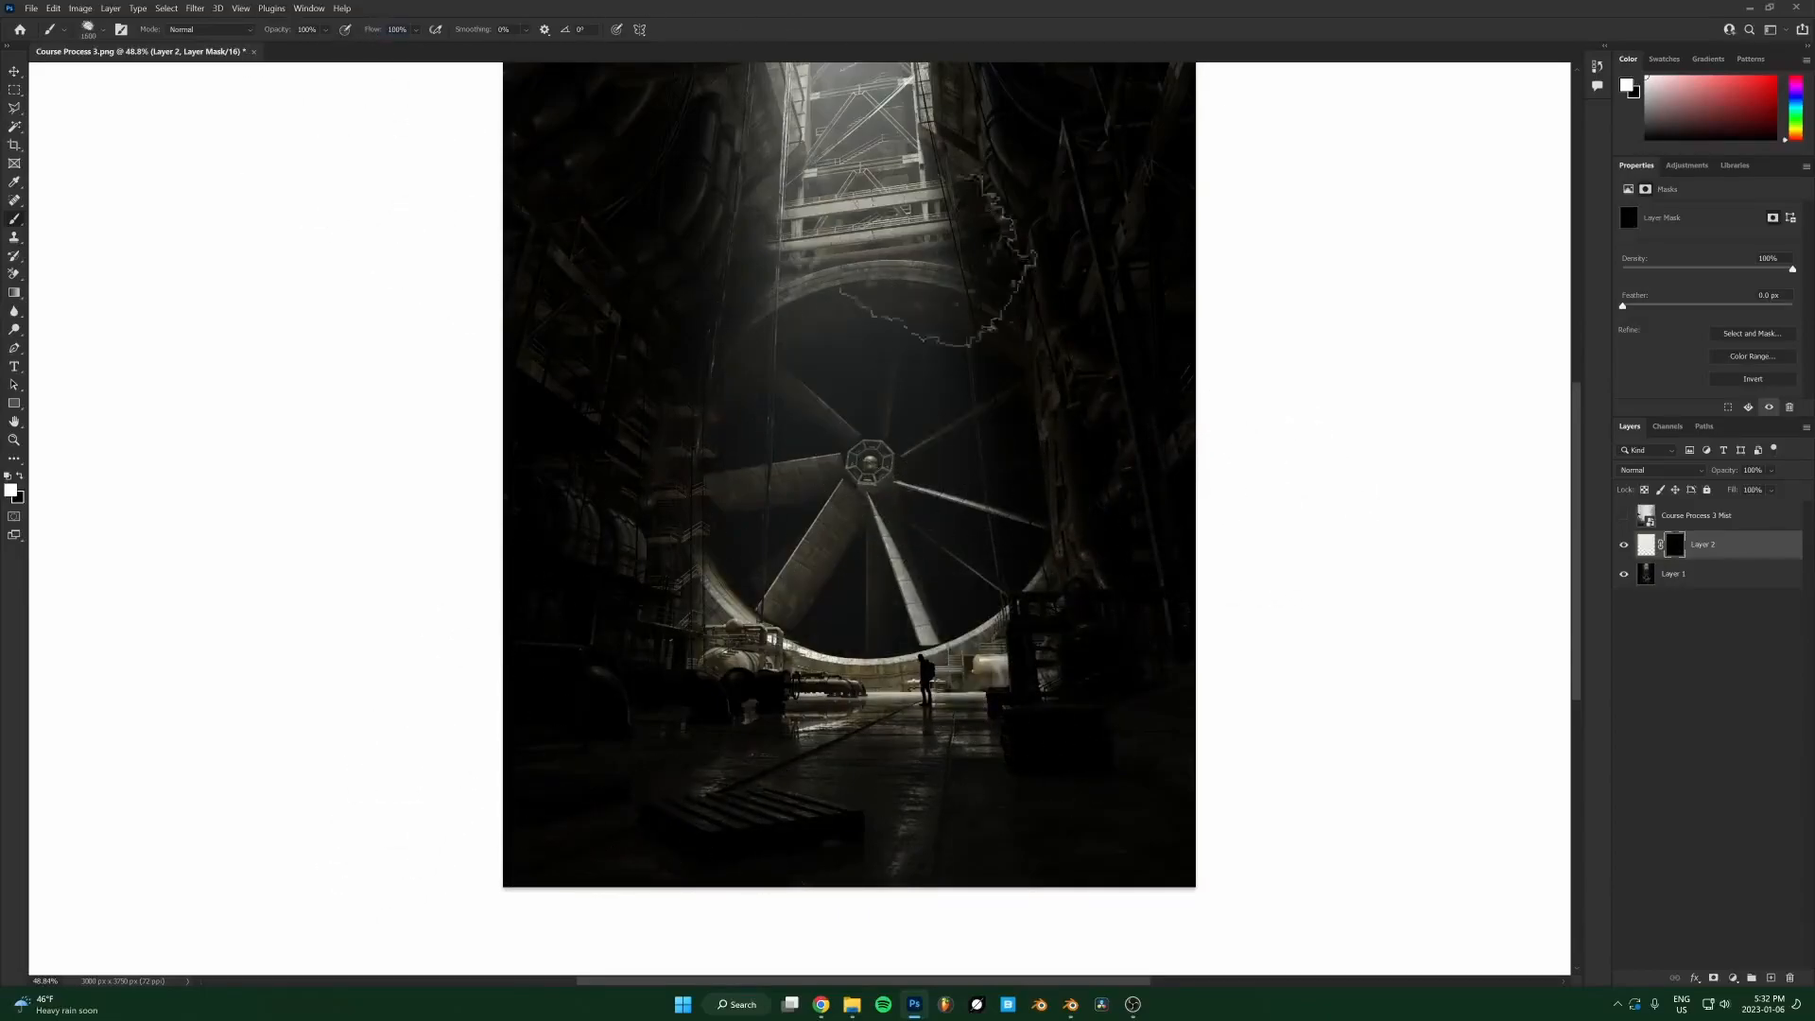
# Stamp white smoke clouds on the mask around the fan and over the lit shaft above it.
pyautogui.moveTo(888, 340); pyautogui.dragTo(935, 364)
pyautogui.click(771, 539)
pyautogui.click(936, 576)
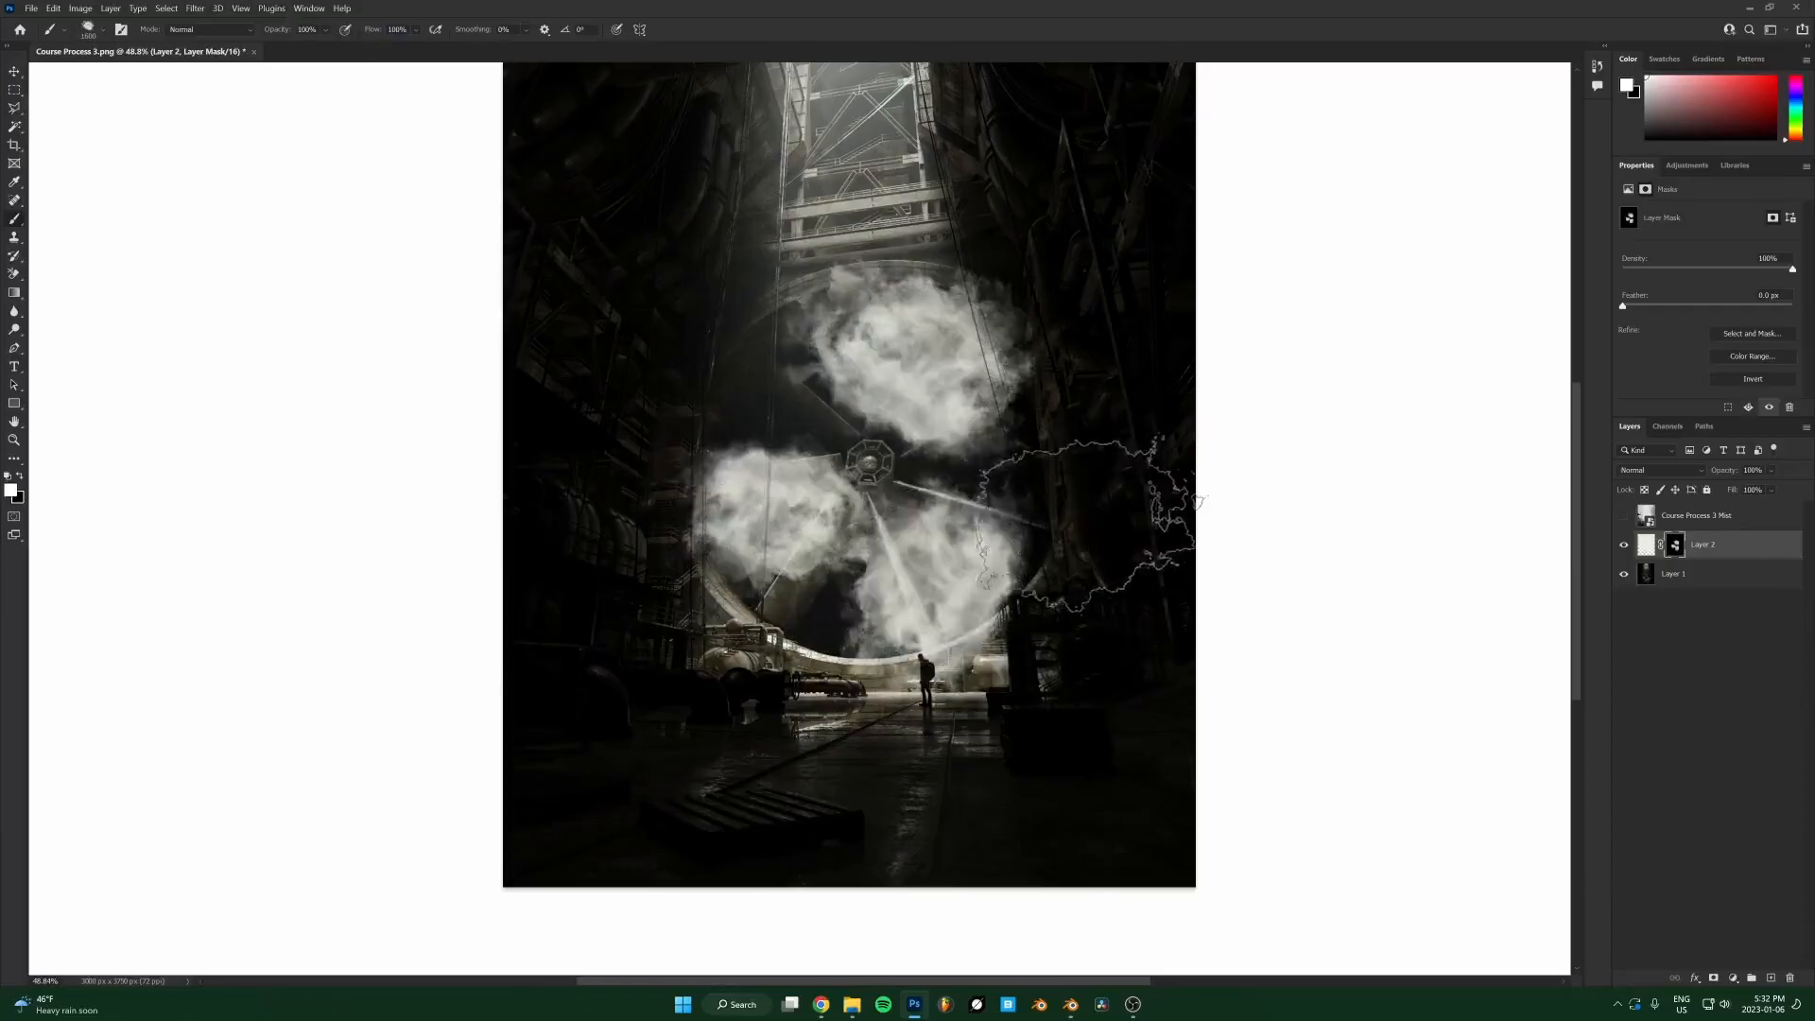
pyautogui.click(1059, 516)
pyautogui.click(733, 387)
pyautogui.click(831, 165)
pyautogui.scroll(-3, 894, 377)
pyautogui.scroll(2, 973, 284)
pyautogui.moveTo(983, 284)
pyautogui.mouseDown()
pyautogui.moveTo(1030, 265)
pyautogui.moveTo(1073, 284)
pyautogui.moveTo(1049, 246)
pyautogui.mouseUp()
pyautogui.click(1040, 303)
pyautogui.click(917, 379)
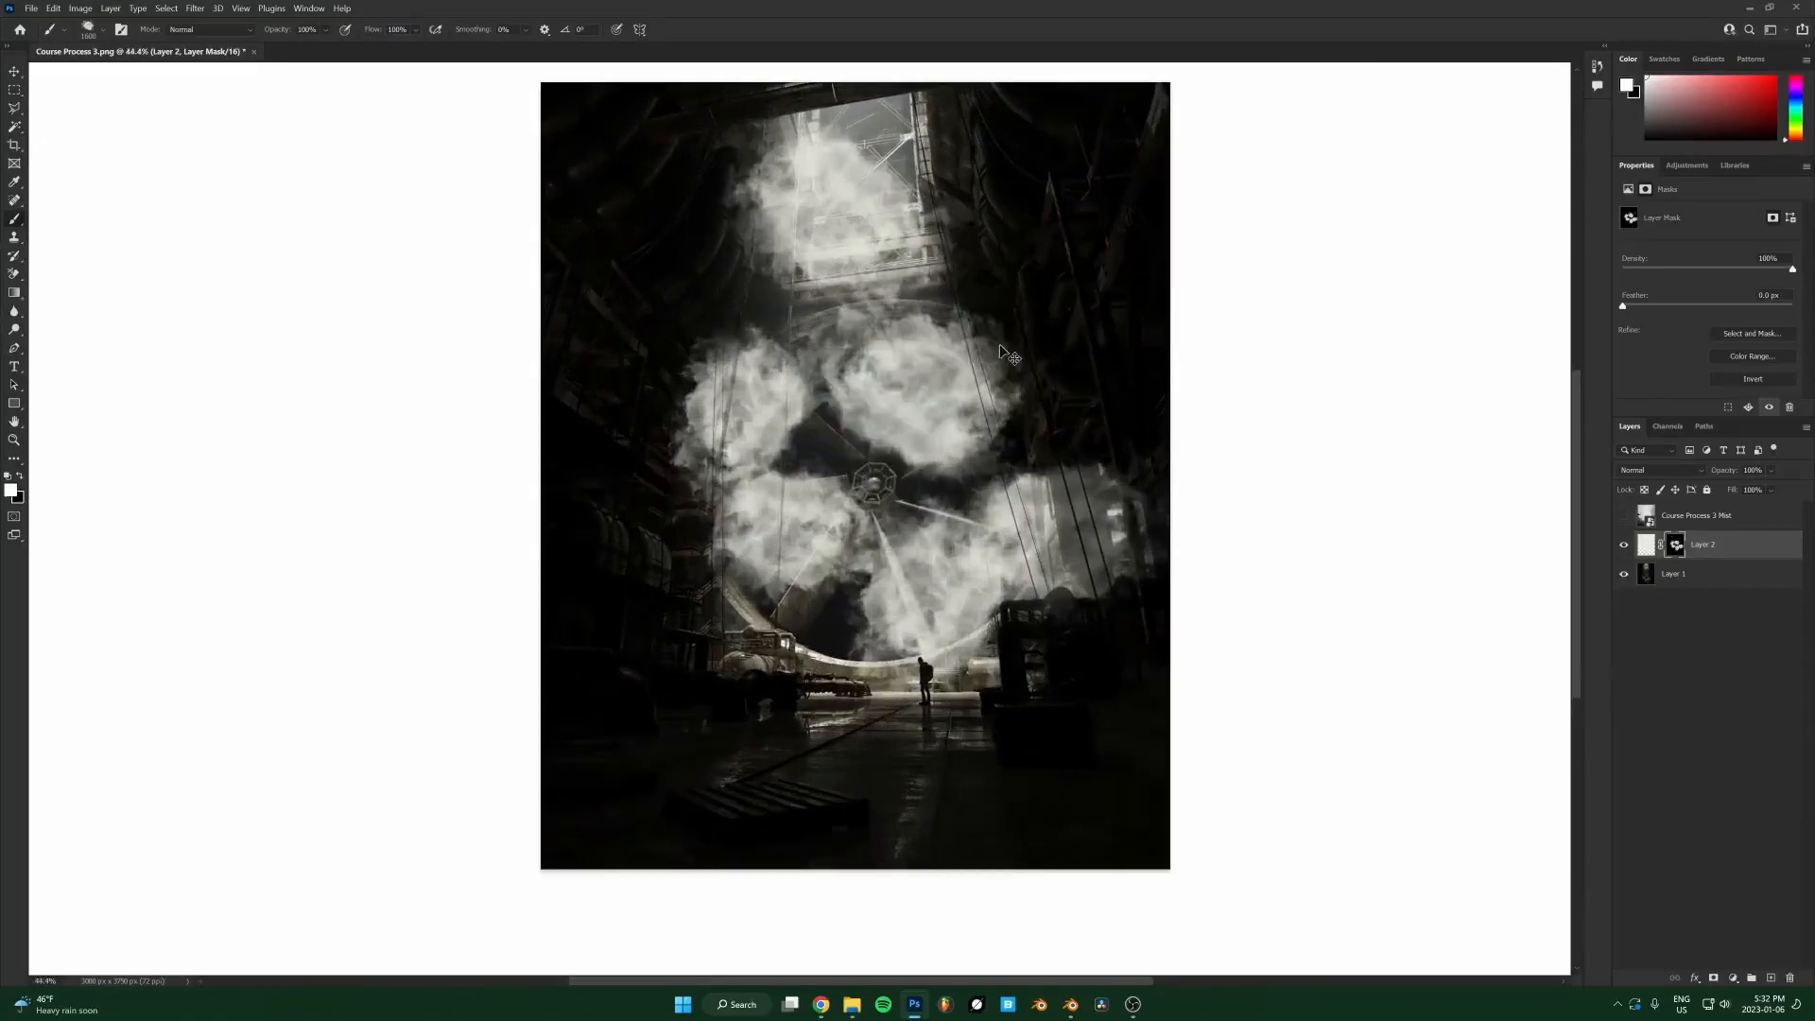
# Undo all the stamped smoke clouds so the fog layer's mask is fully black again.
pyautogui.click(917, 255)
pyautogui.click(746, 411)
pyautogui.click(1059, 538)
pyautogui.click(933, 595)
pyautogui.click(799, 539)
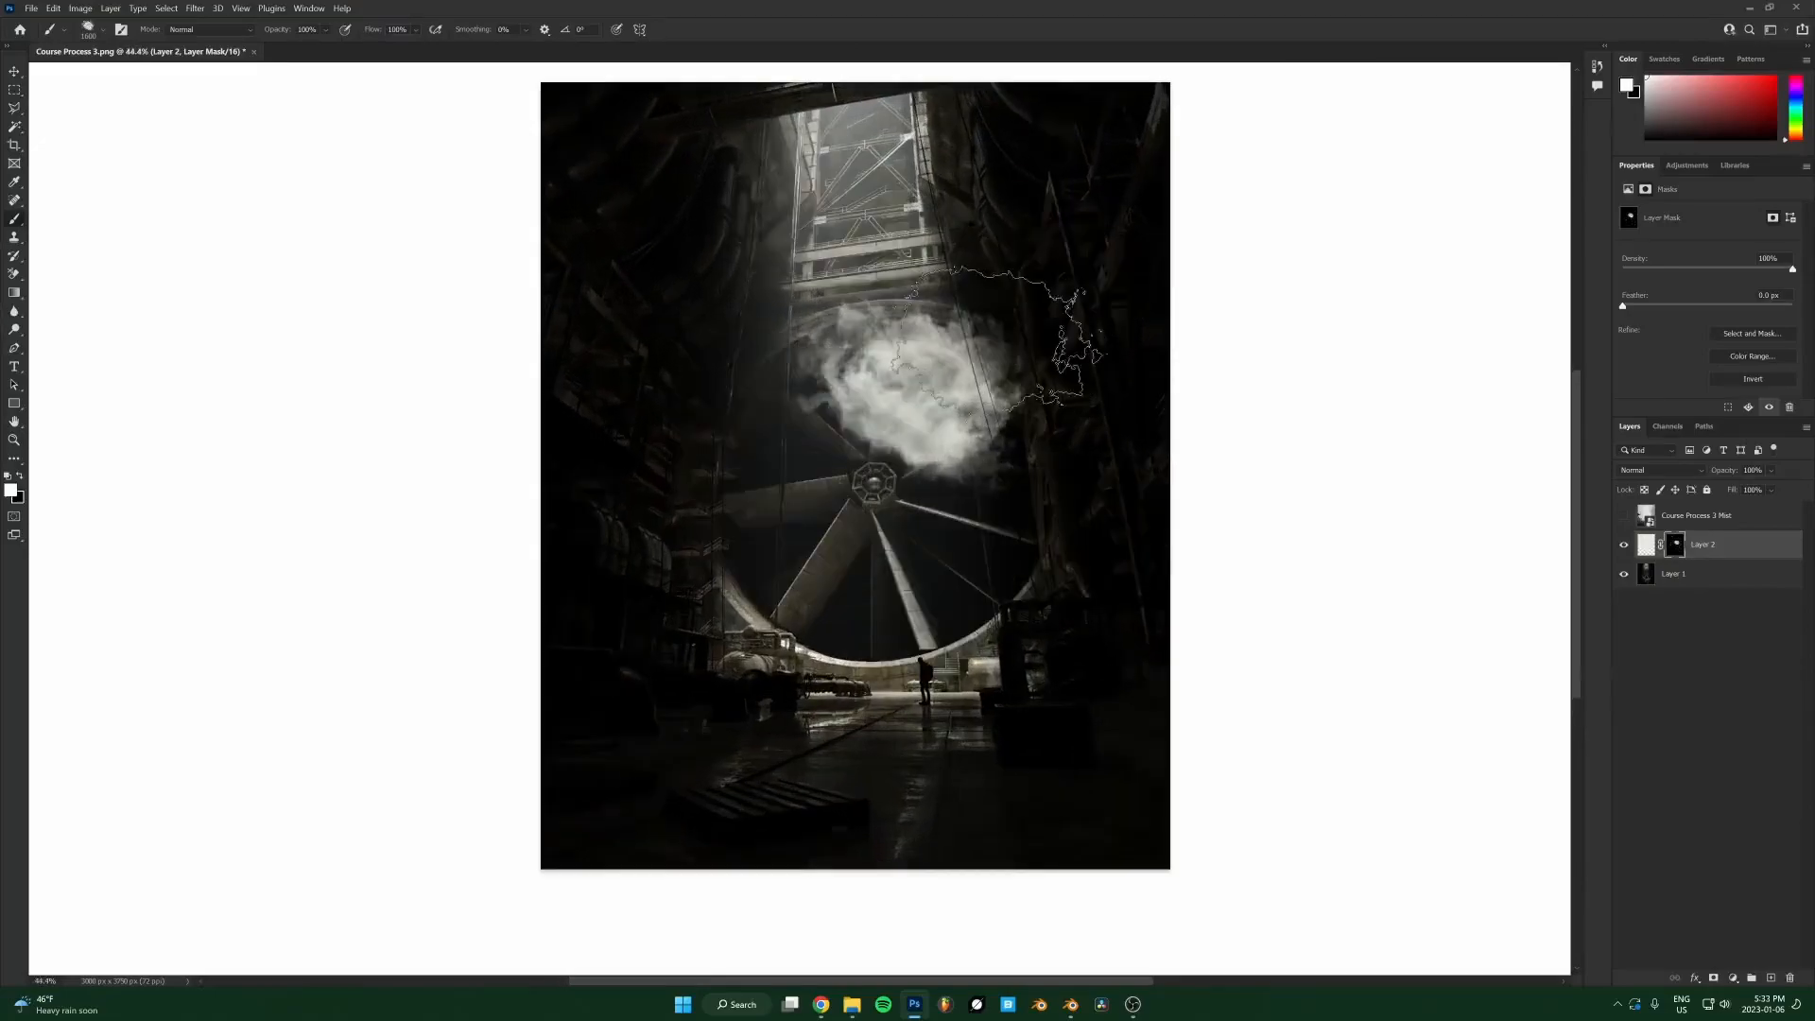
pyautogui.click(921, 383)
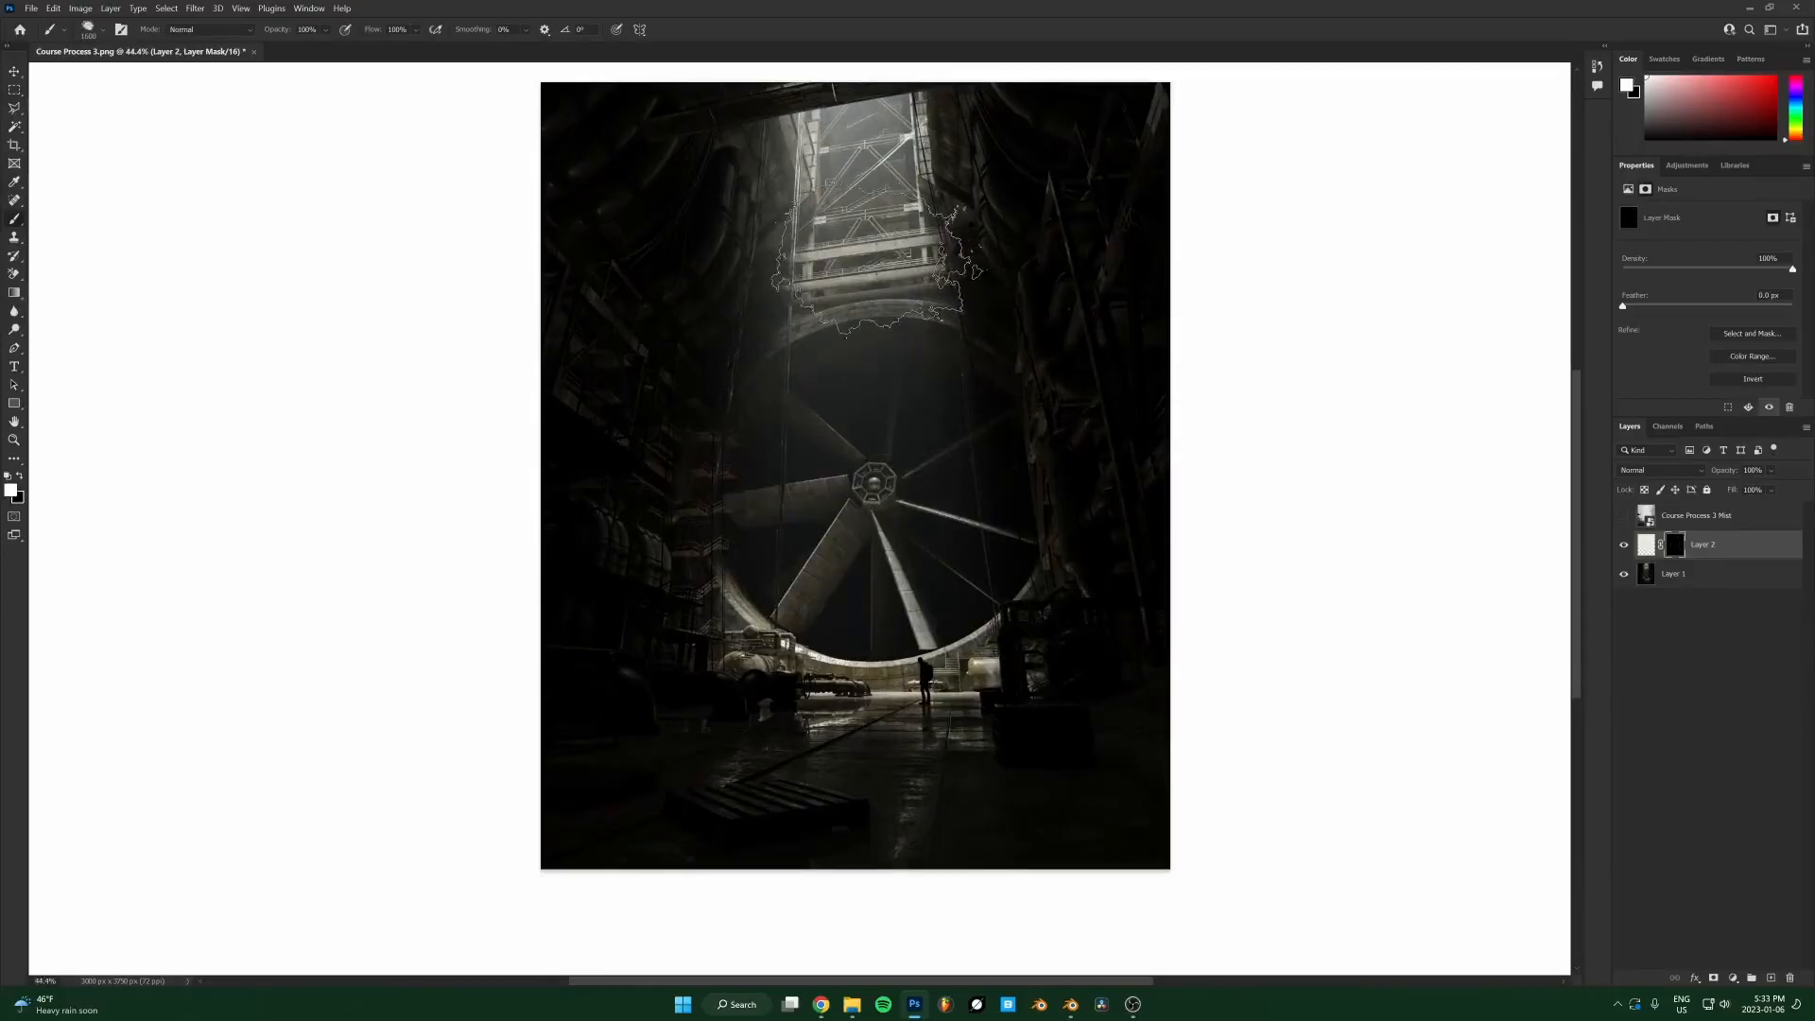
# Set the brush flow to 9% and paint thin white smoke on the fog layer's mask across the lower scene.
pyautogui.scroll(1, 945, 454)
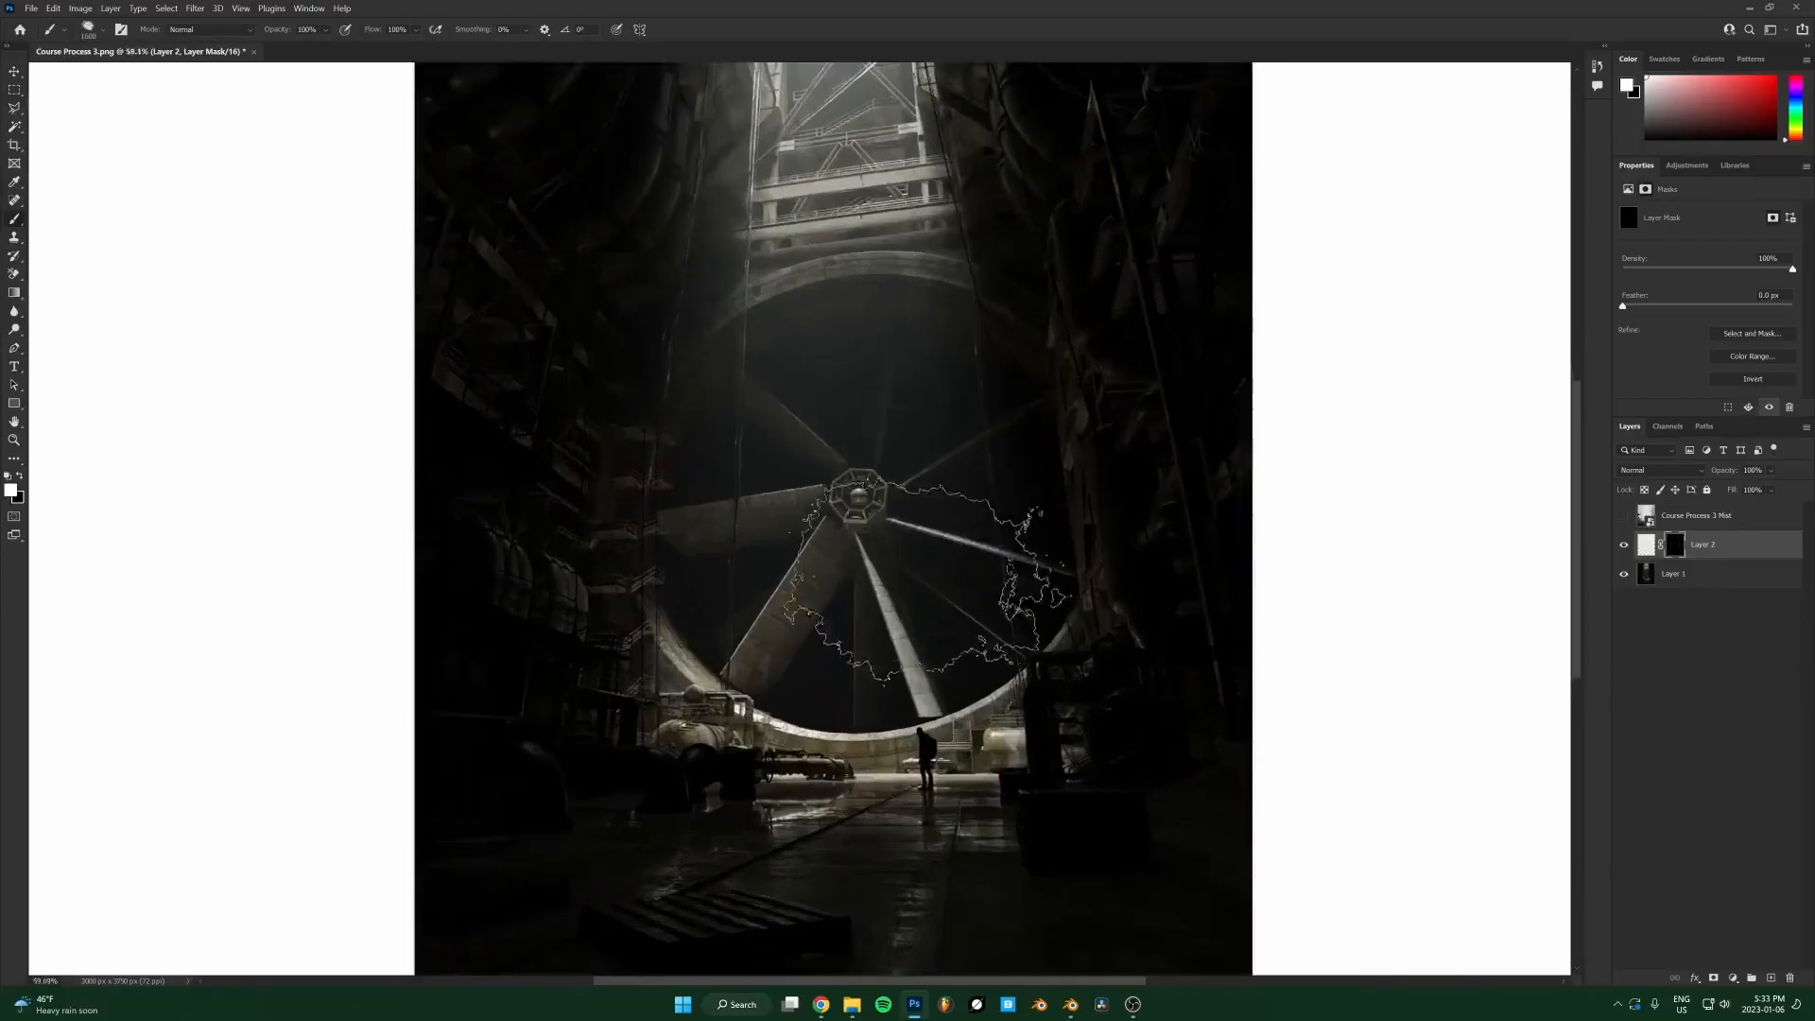
pyautogui.scroll(-1, 860, 472)
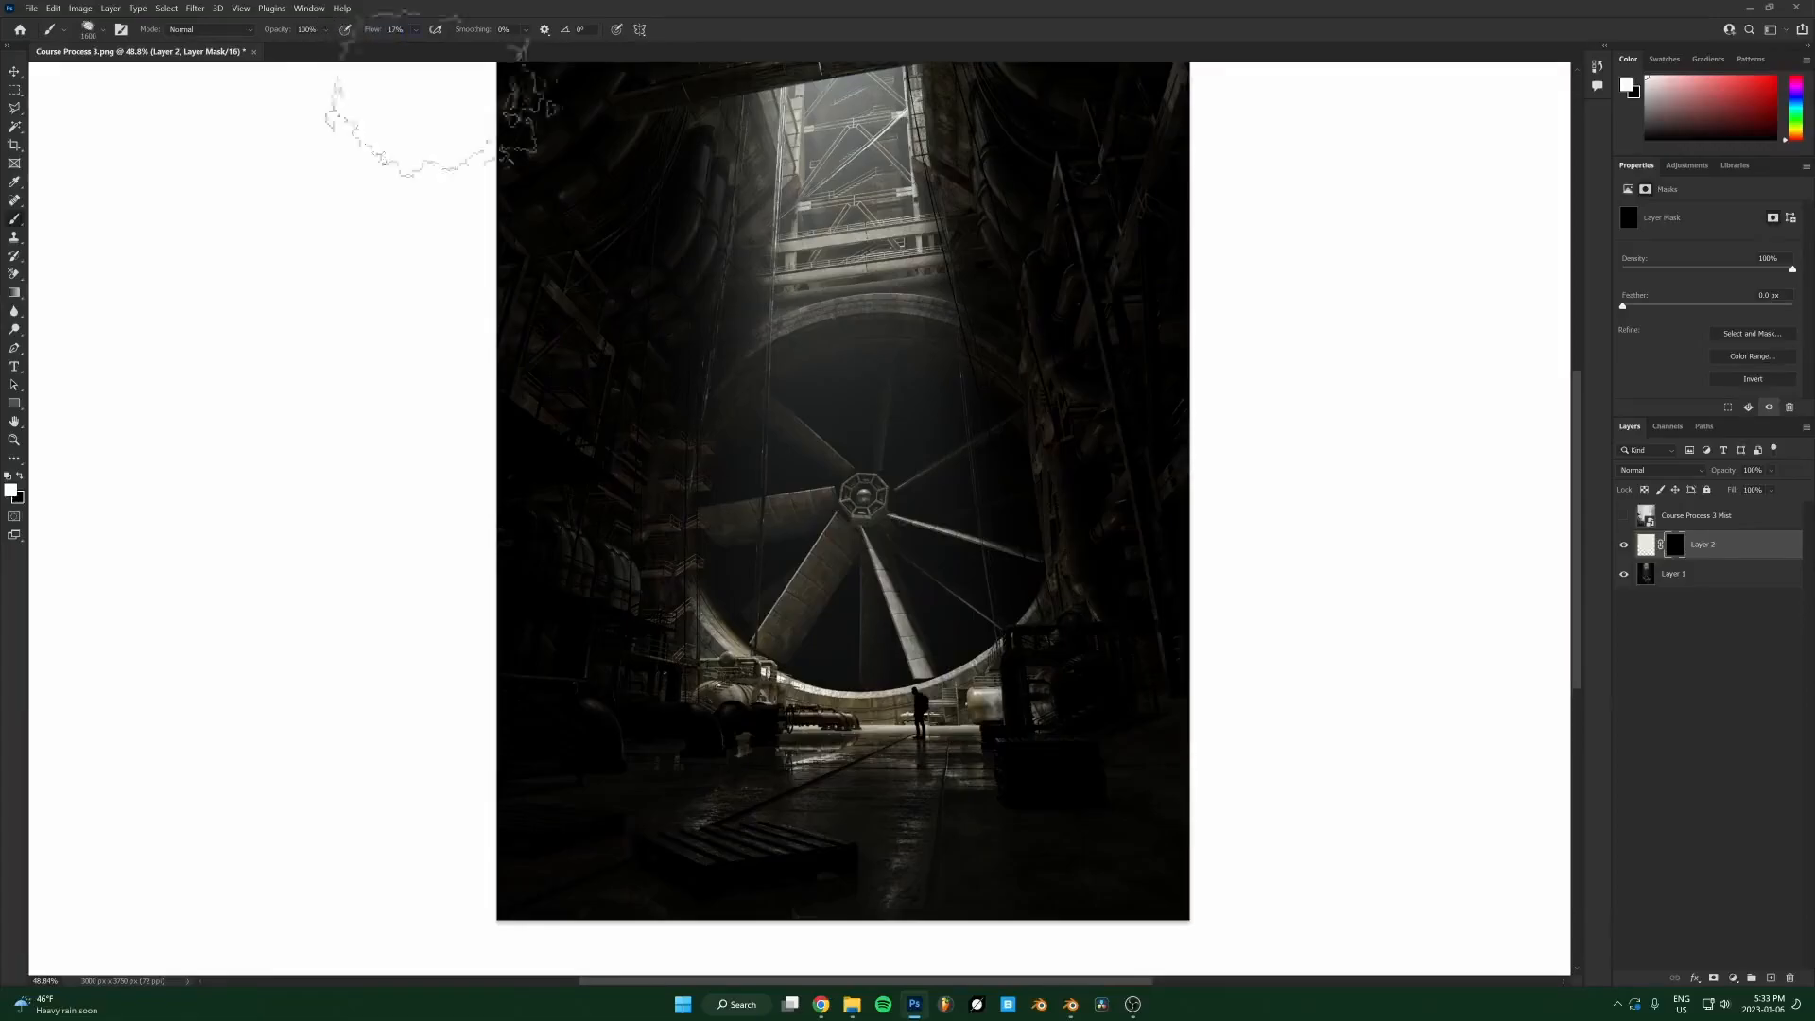
pyautogui.scroll(-1, 888, 605)
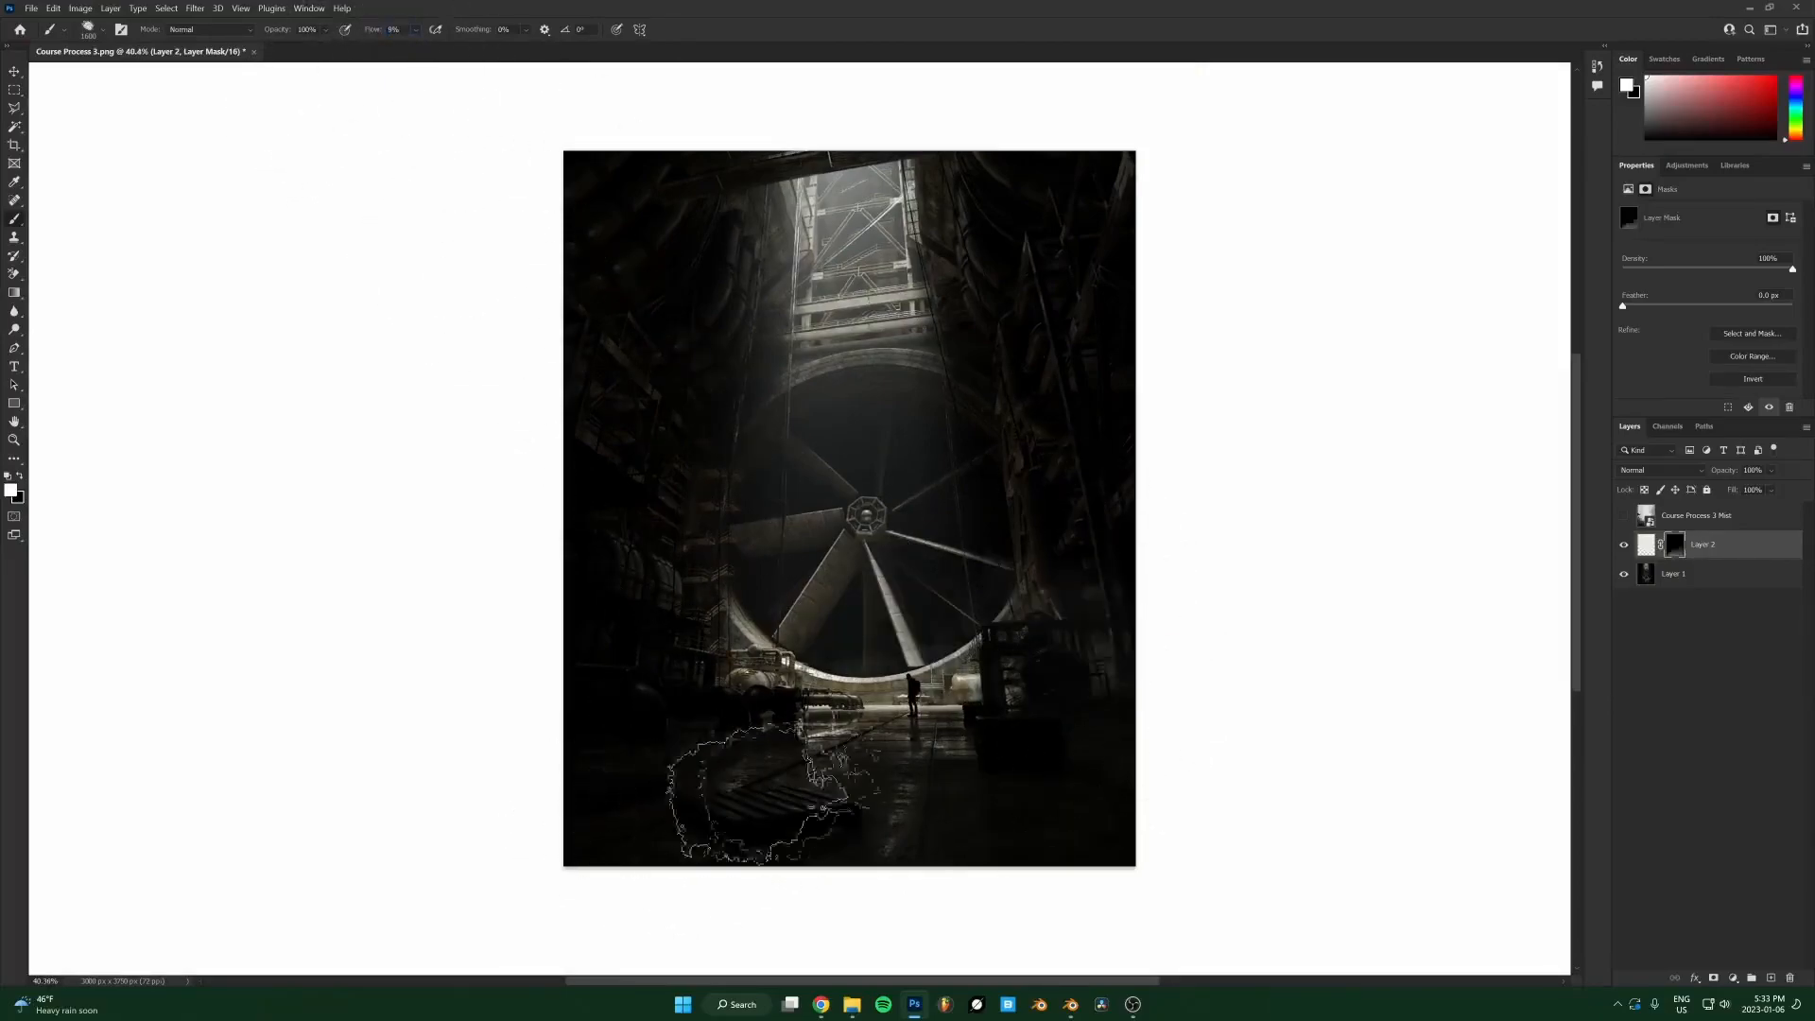
pyautogui.scroll(1, 914, 775)
pyautogui.moveTo(1021, 723)
pyautogui.mouseDown()
pyautogui.moveTo(623, 764)
pyautogui.moveTo(452, 711)
pyautogui.moveTo(997, 801)
pyautogui.moveTo(1147, 800)
pyautogui.moveTo(542, 675)
pyautogui.moveTo(487, 581)
pyautogui.mouseUp()
pyautogui.scroll(-2, 538, 553)
# Soften the painted fog on the mask with black, and set the brush colour back to white.
pyautogui.press('x')
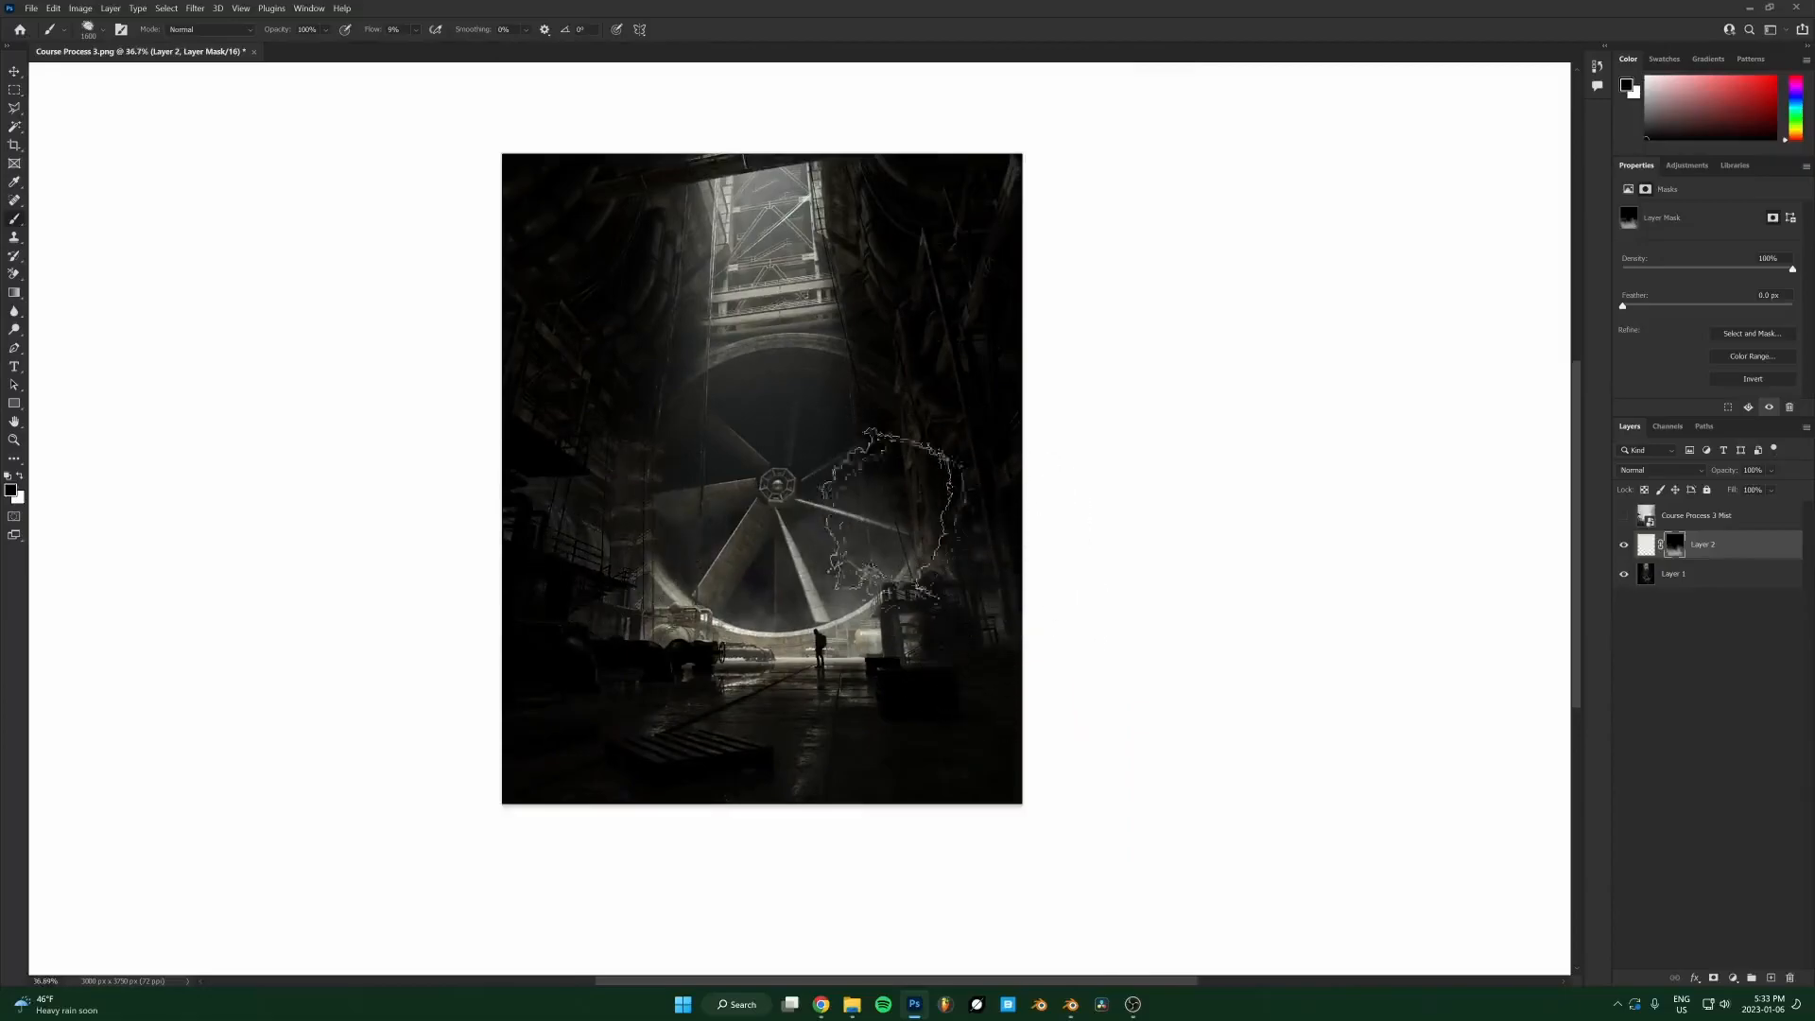
pyautogui.scroll(2, 992, 478)
pyautogui.press('x')
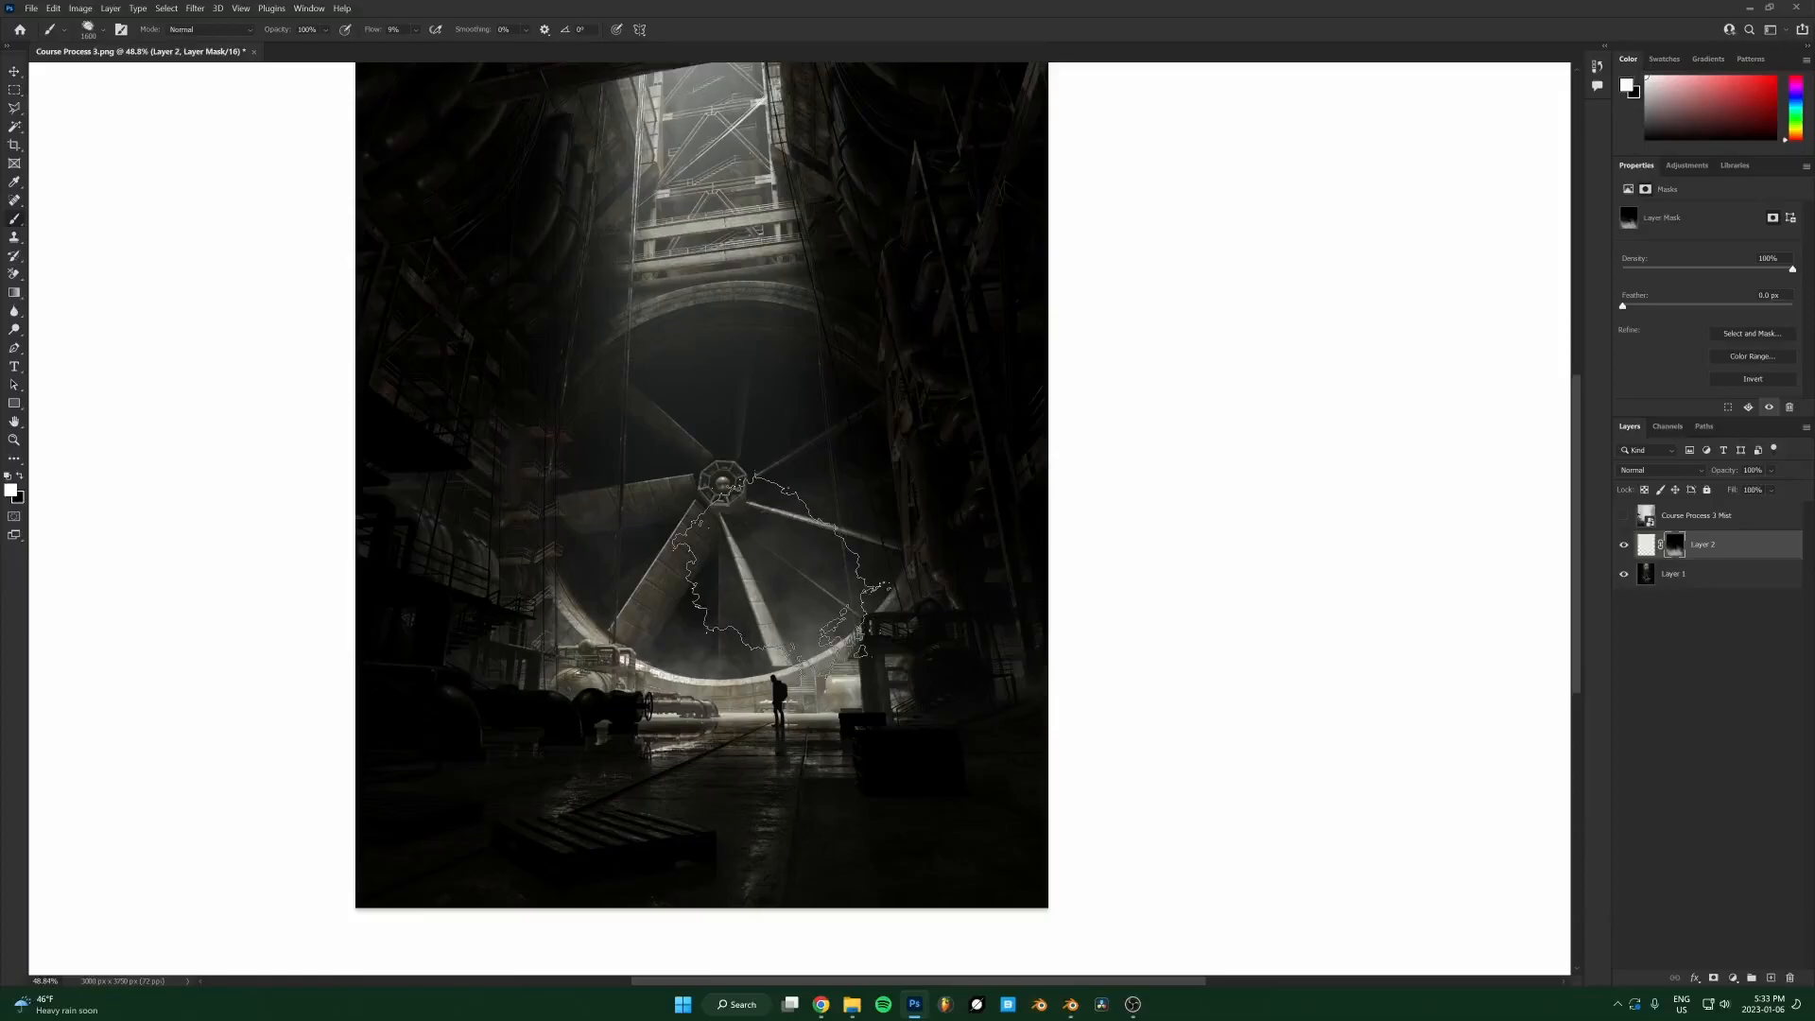
pyautogui.scroll(-2, 698, 174)
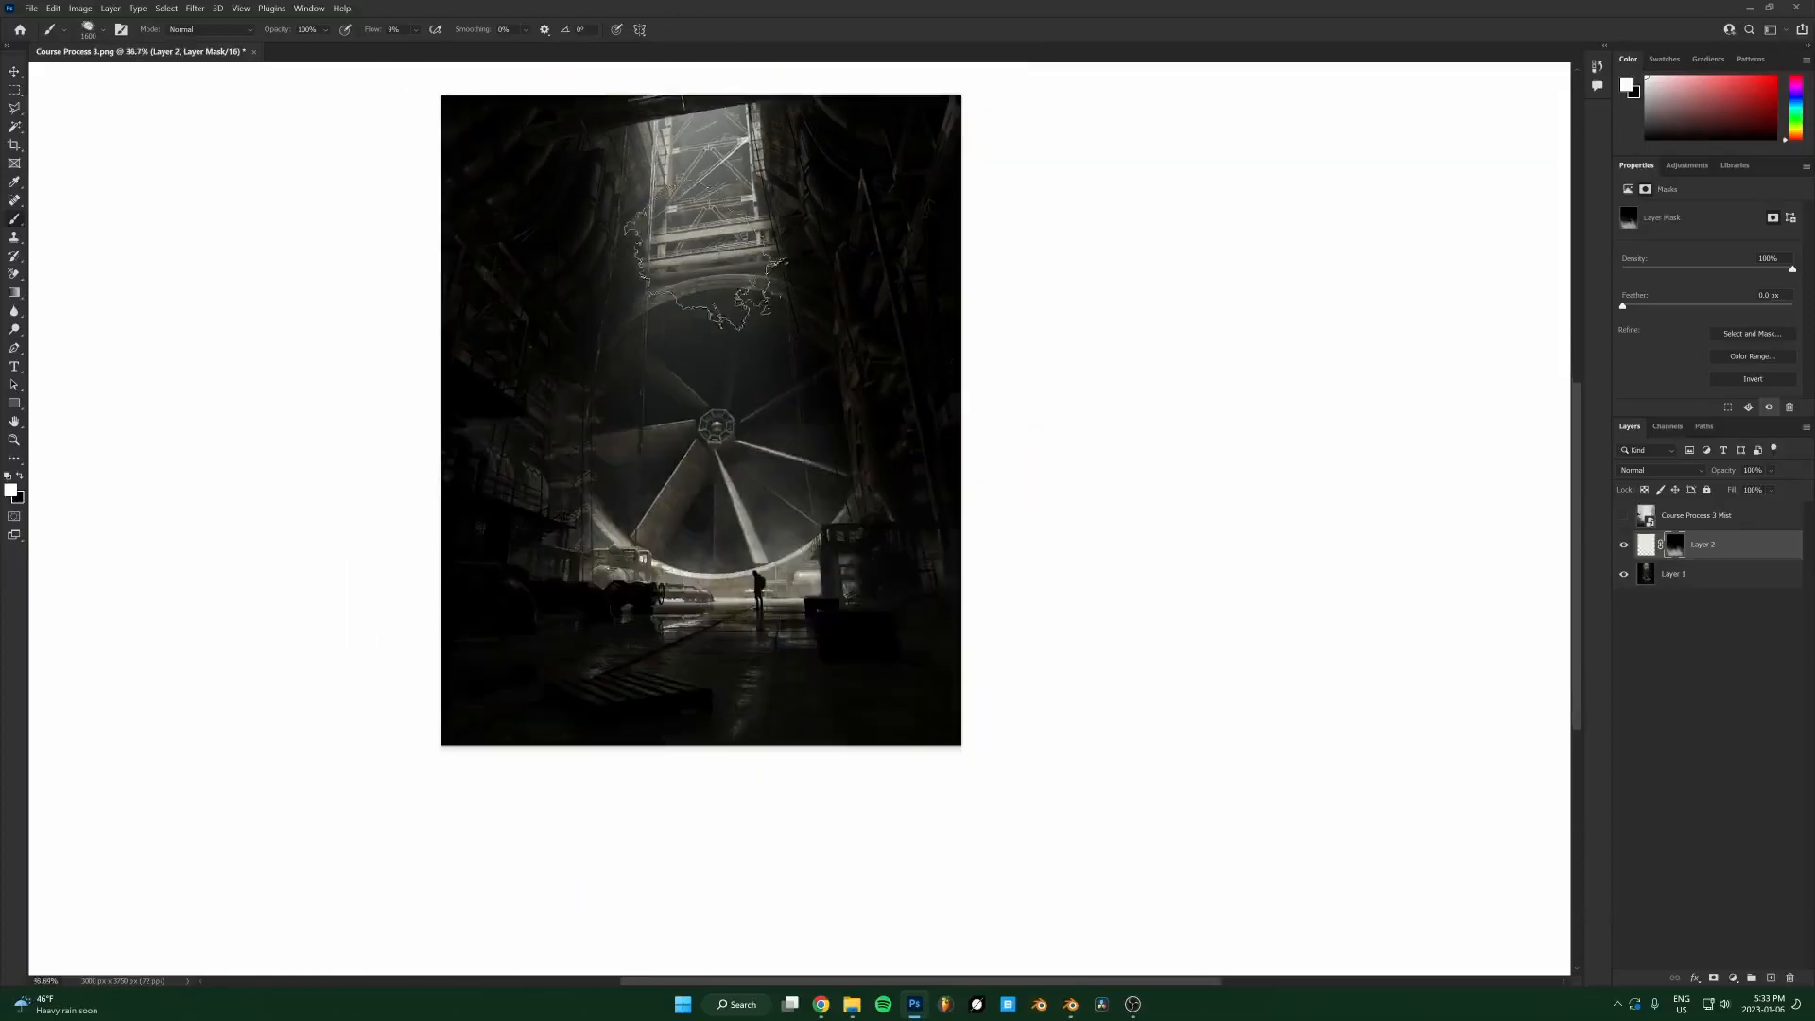
pyautogui.scroll(1, 682, 89)
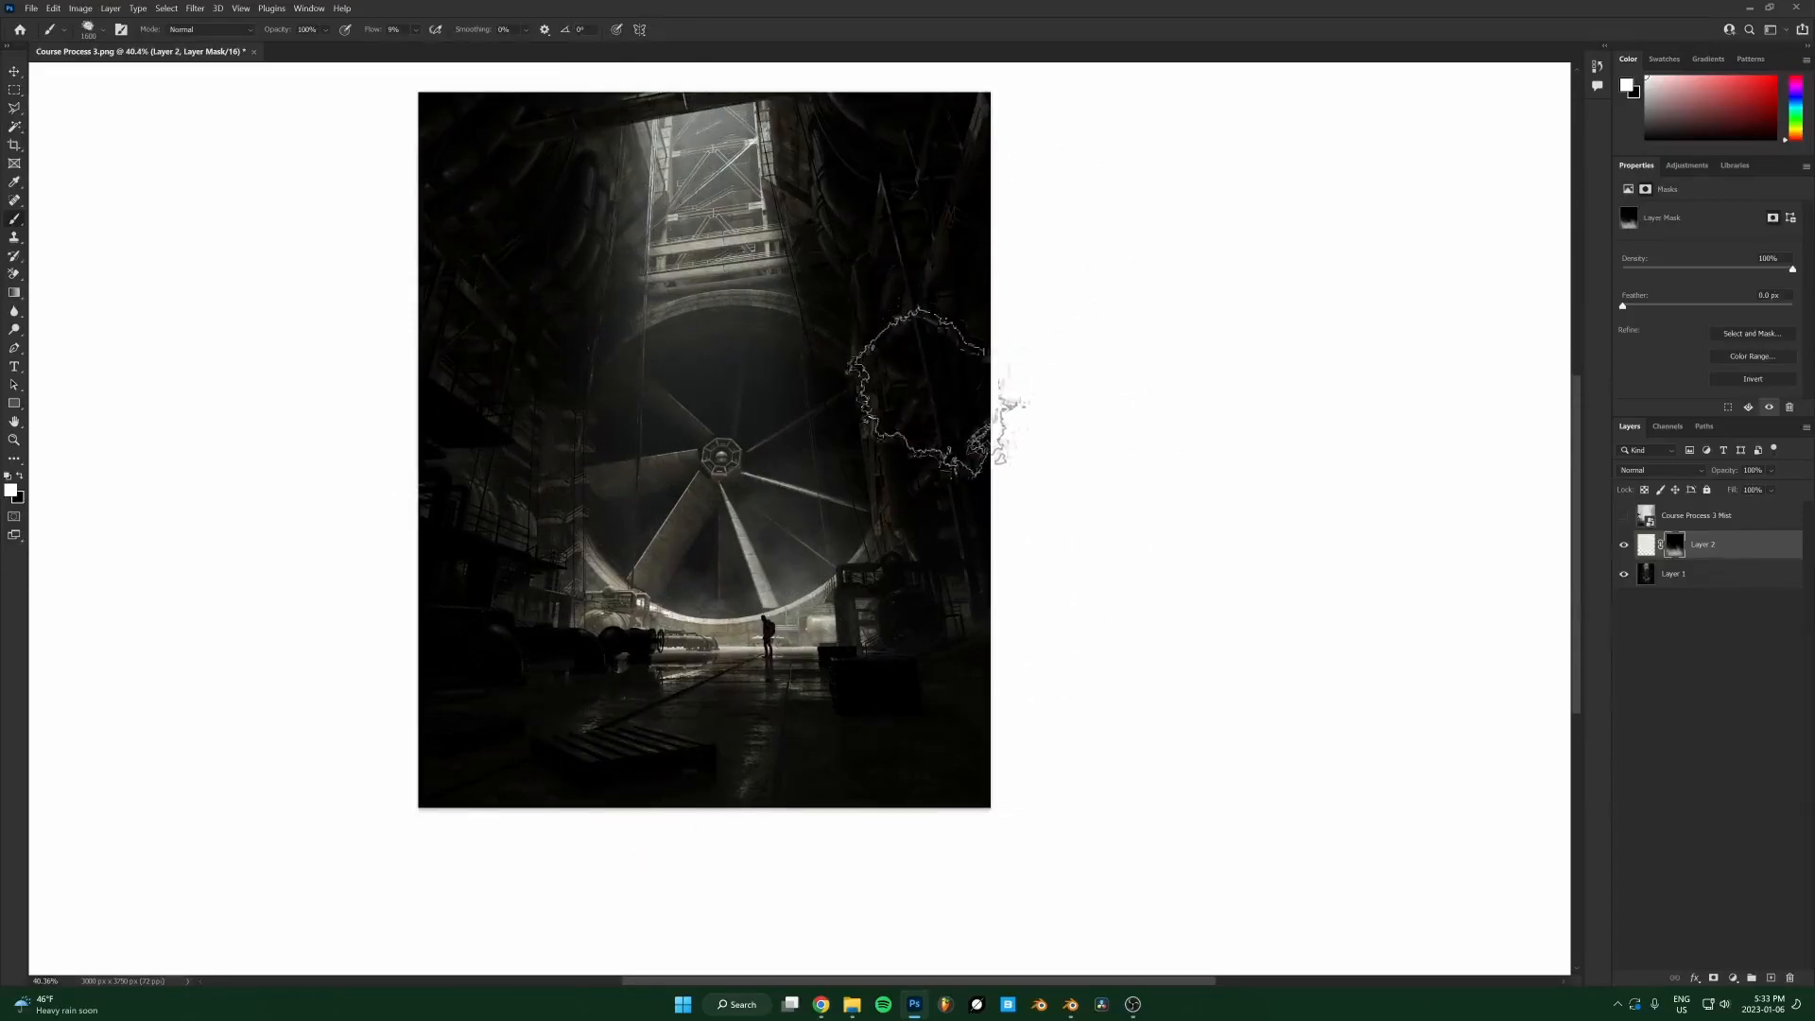
pyautogui.scroll(1, 877, 627)
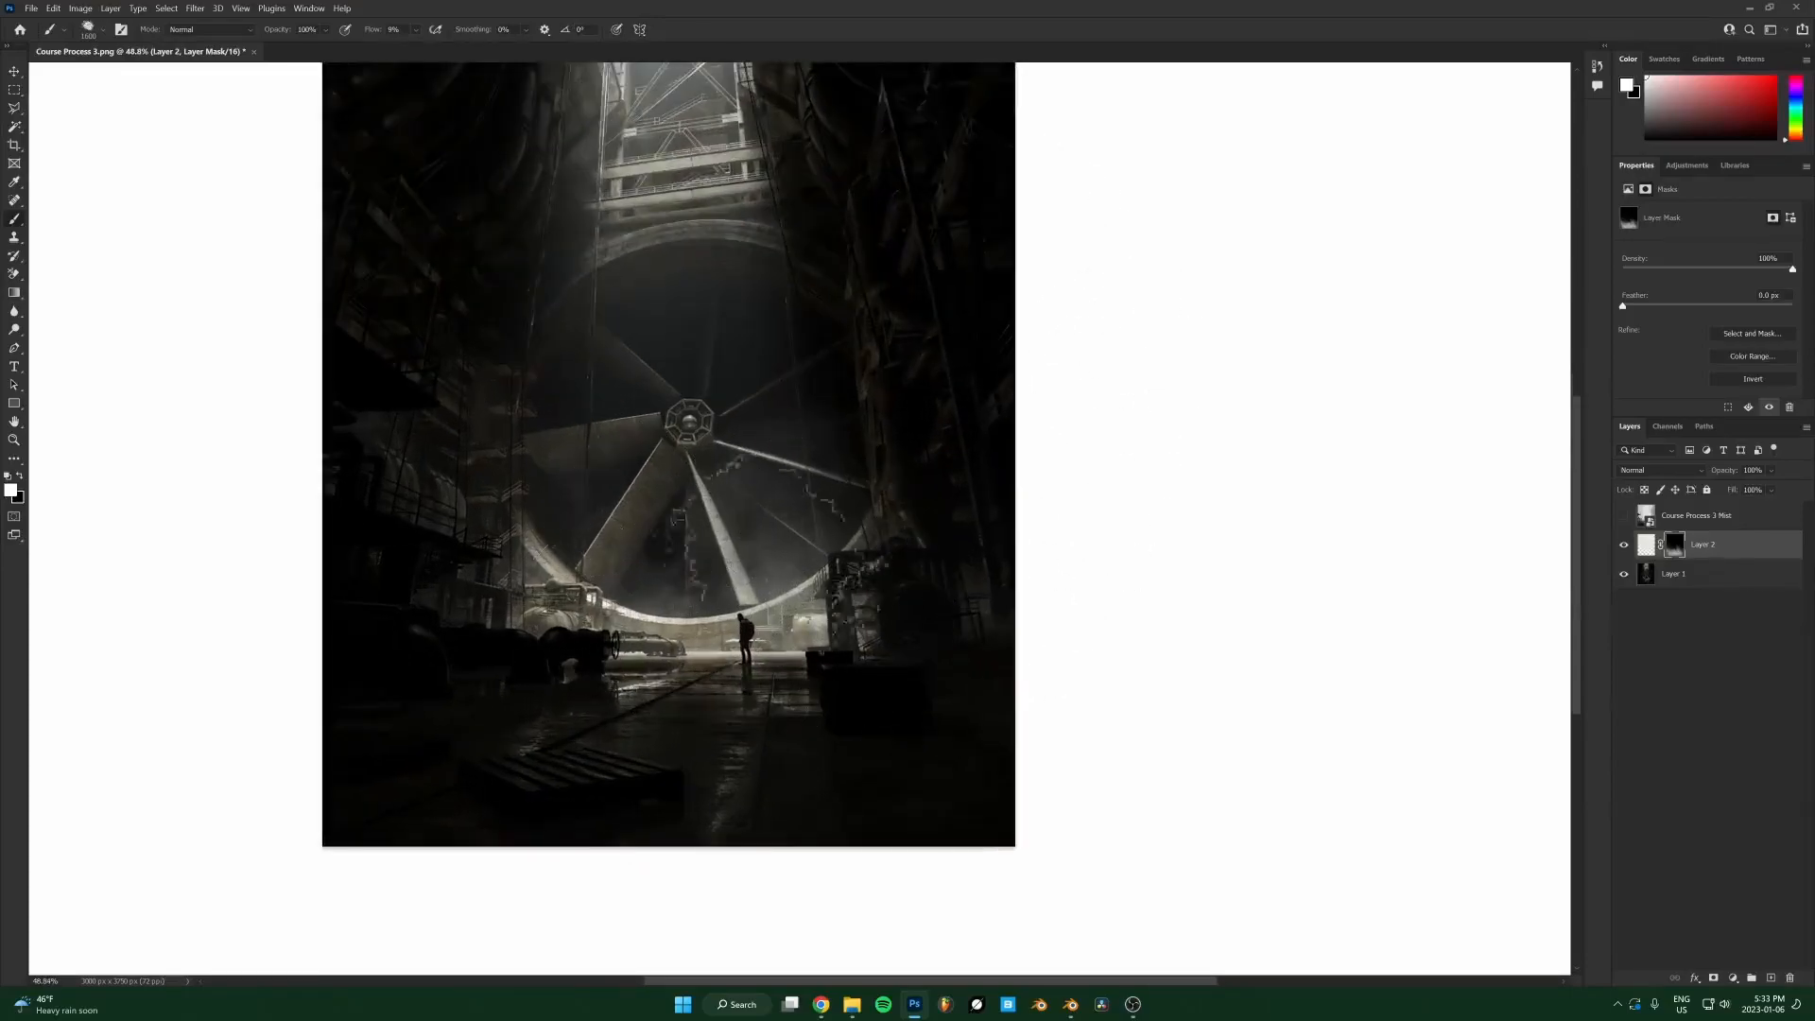
# Try a broad white smoke stroke over the fan on the fog mask and undo it.
pyautogui.moveTo(822, 496); pyautogui.dragTo(558, 676)
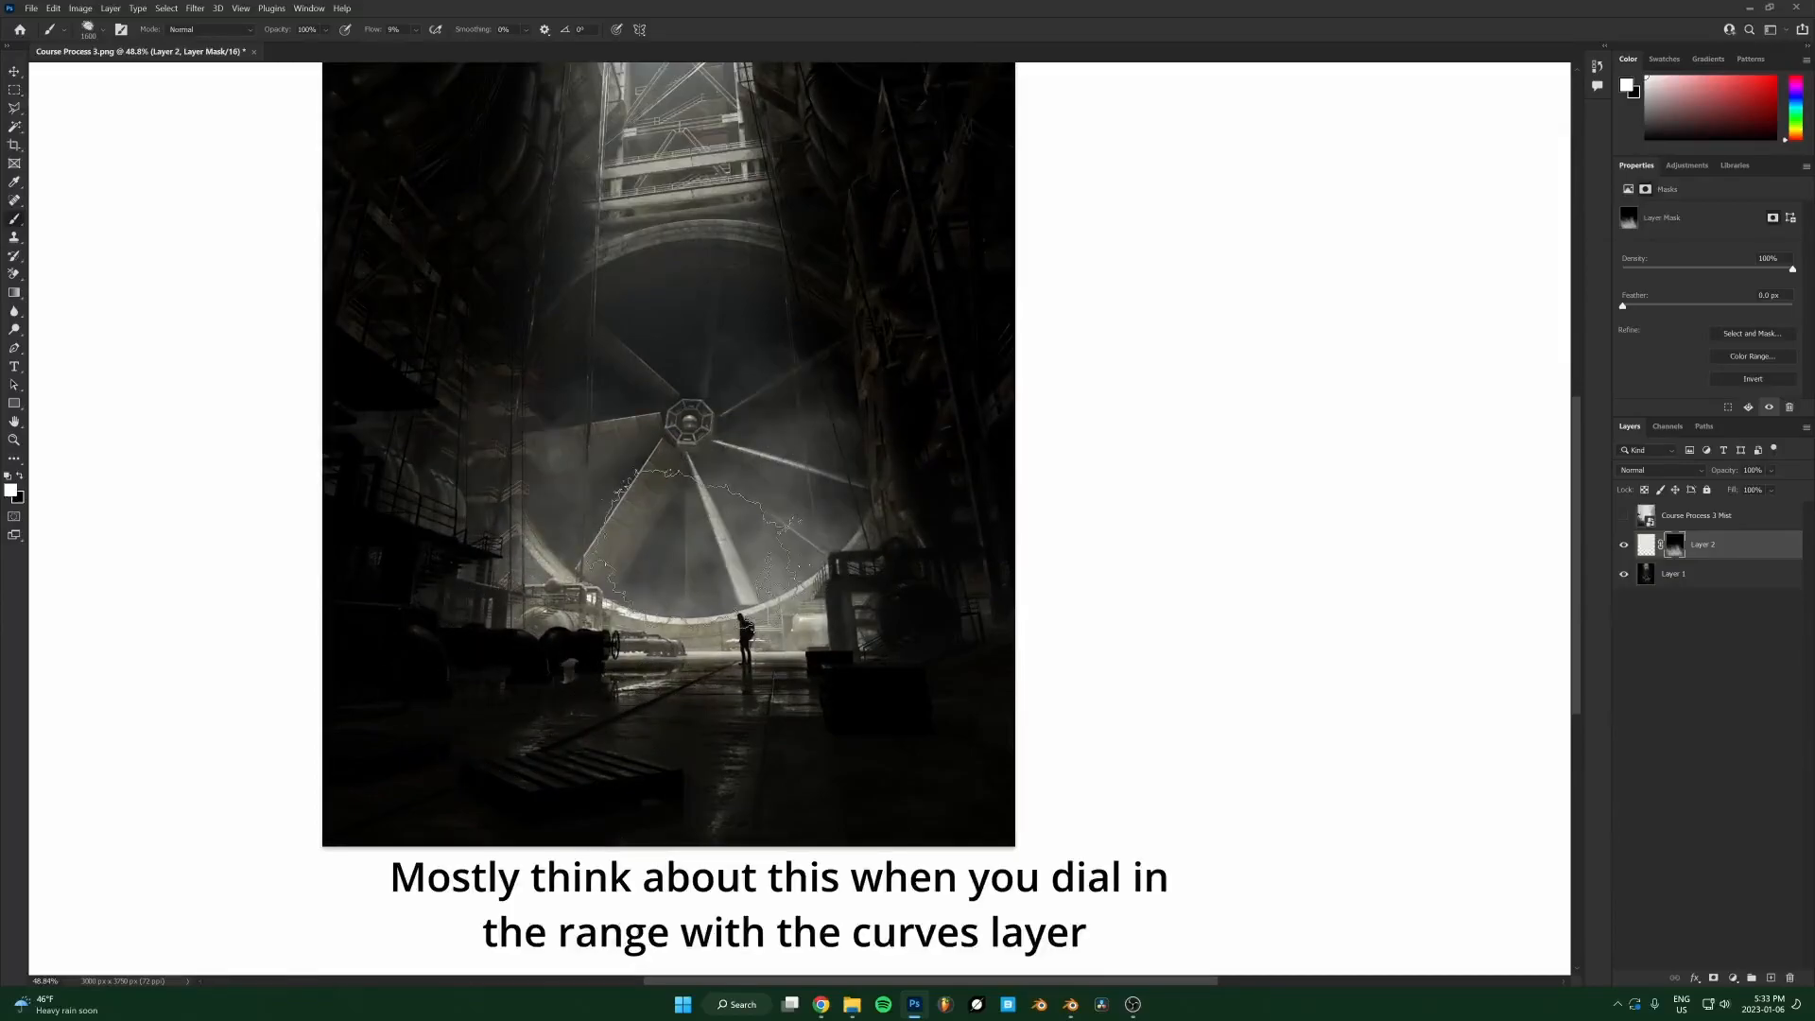
pyautogui.hotkey('ctrl', 'z')
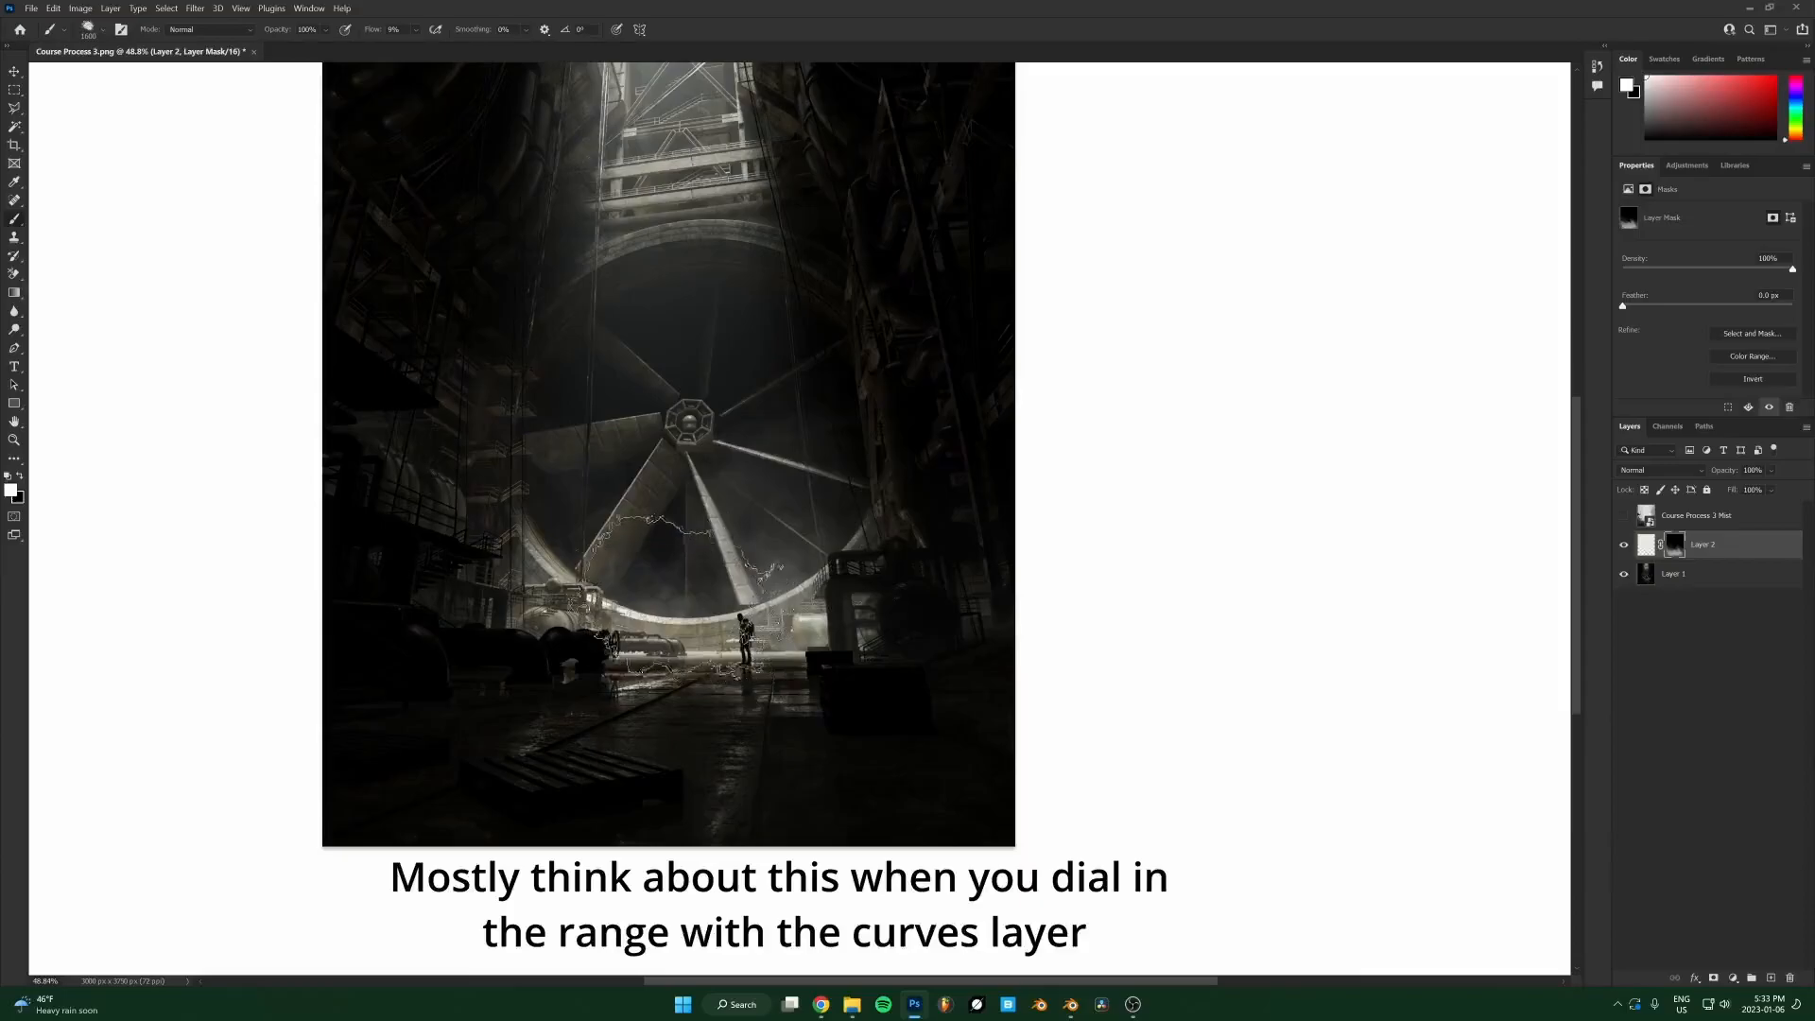
pyautogui.scroll(2, 770, 657)
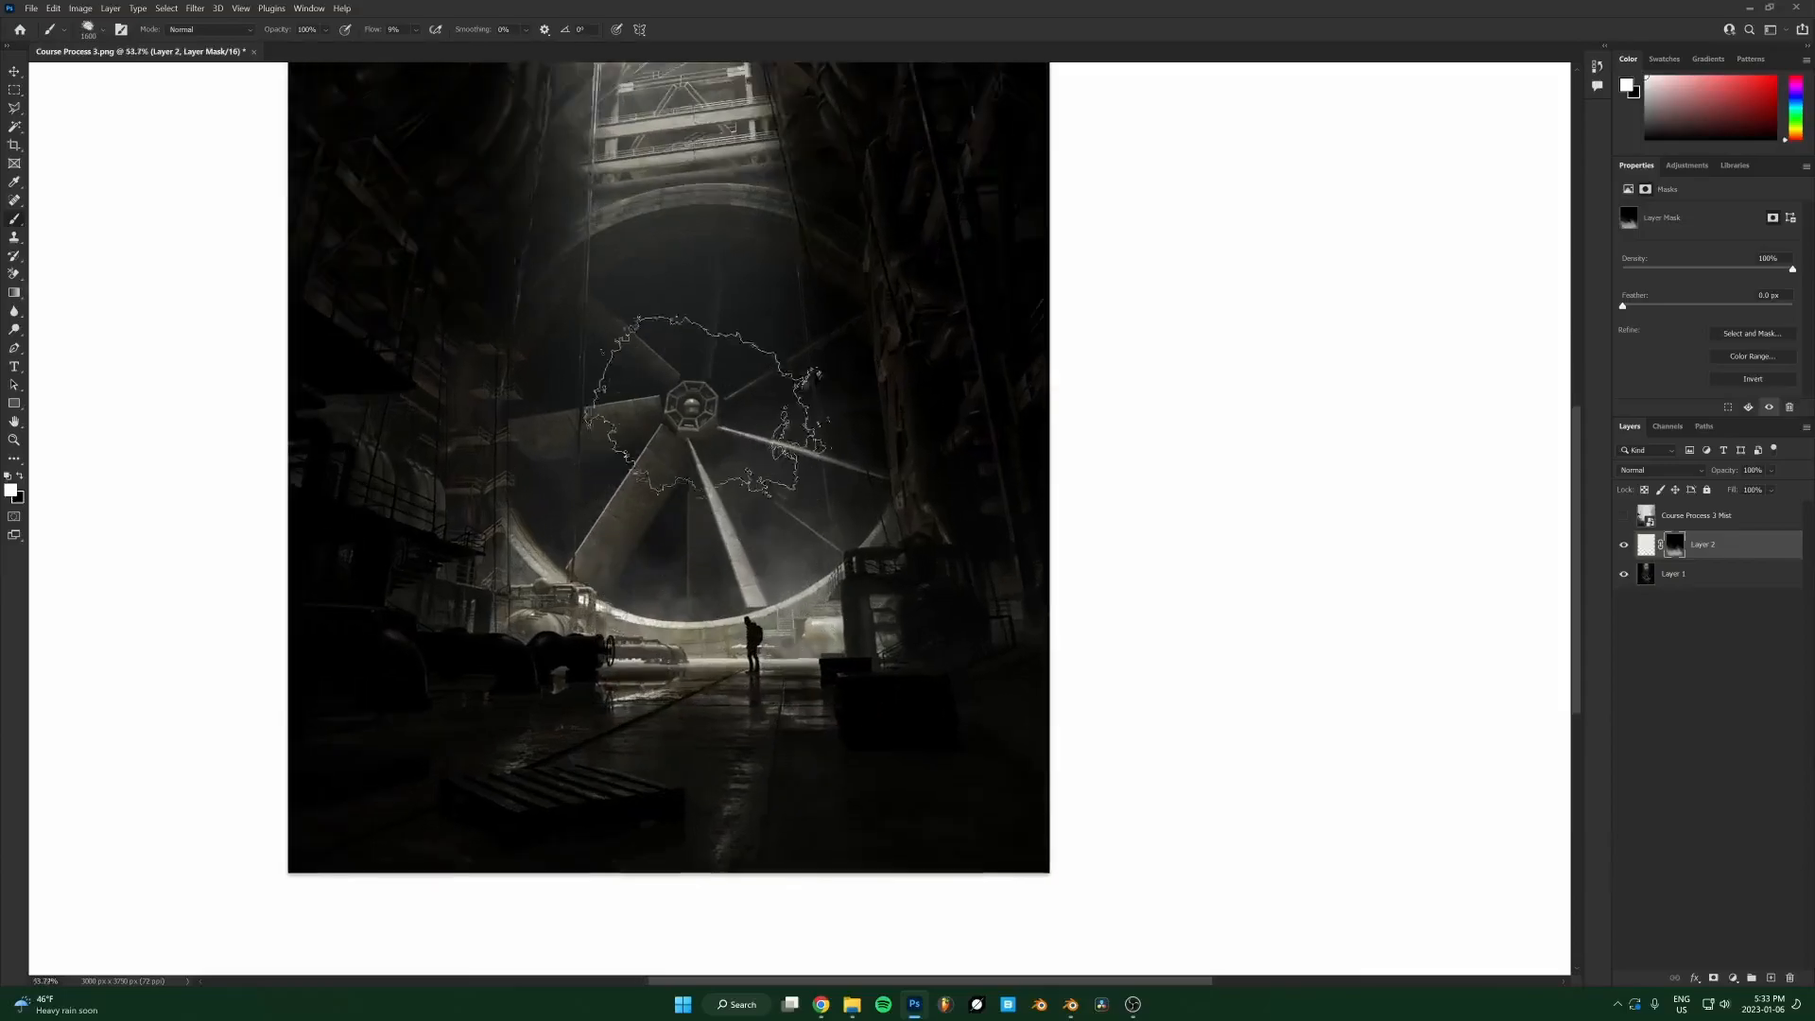
pyautogui.scroll(-2, 868, 639)
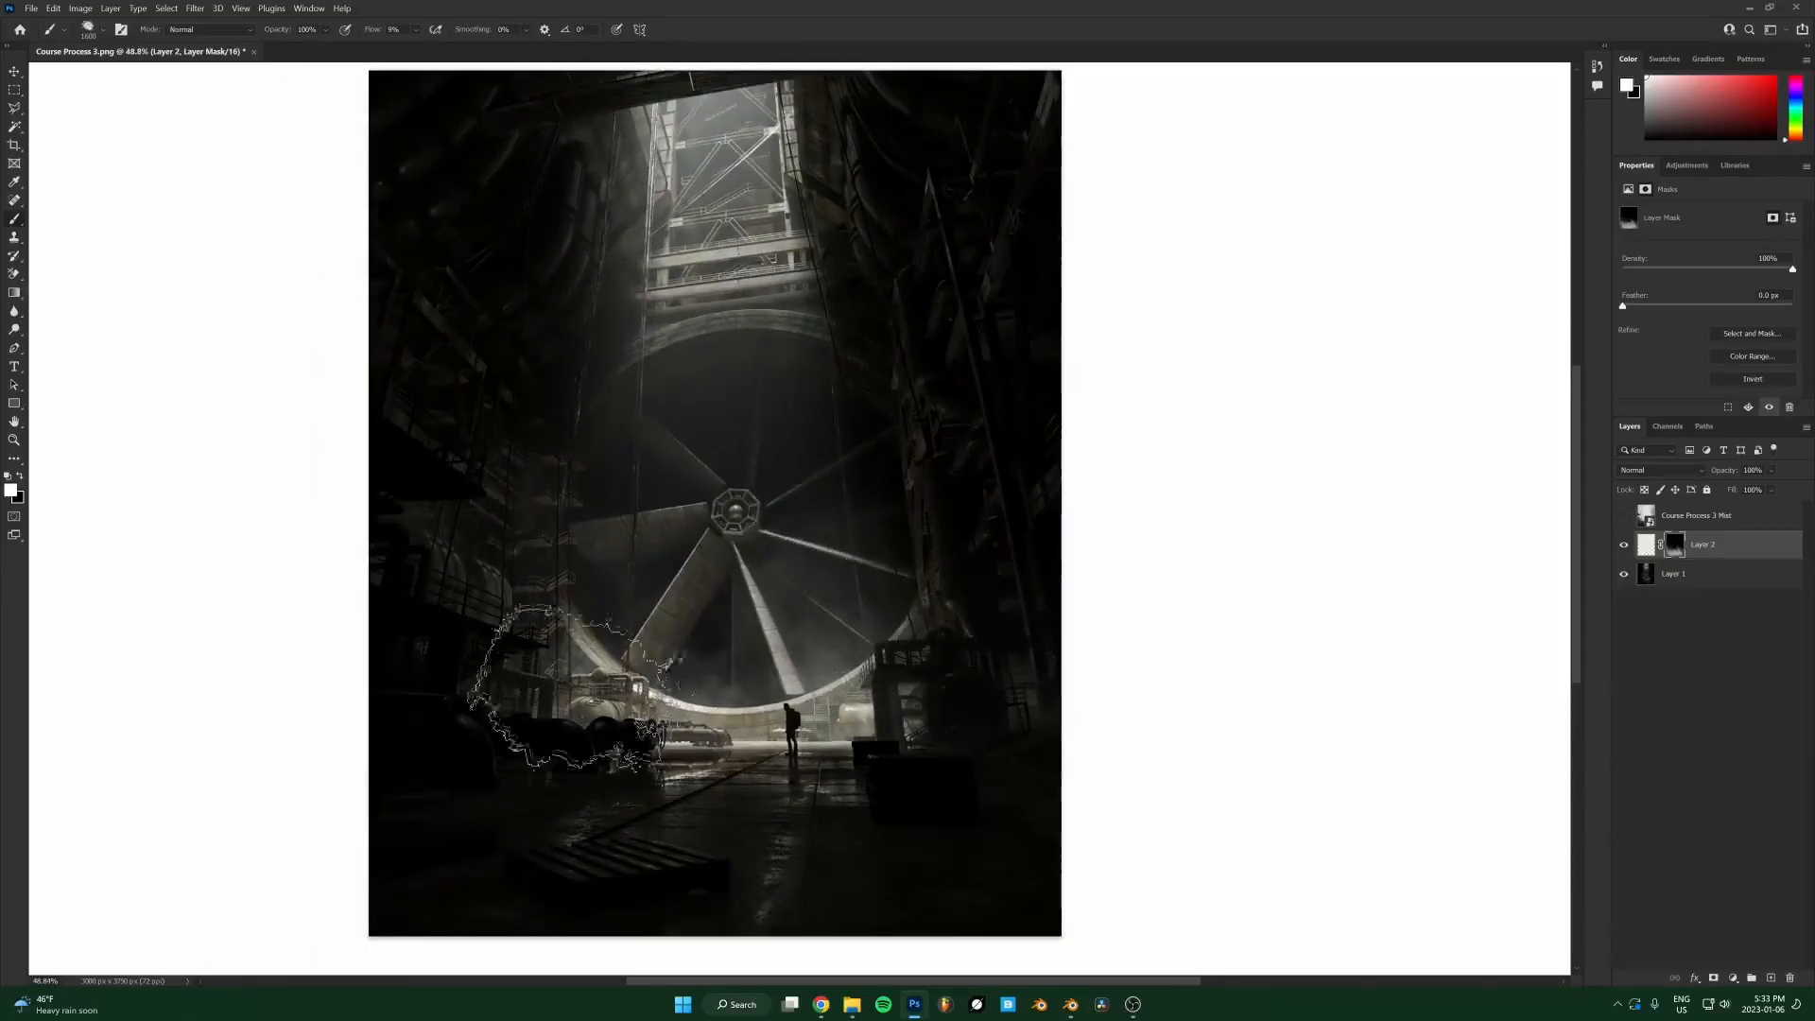
# Compare the scene with and without the fog layer, and examine the fog around the standing figure up close.
pyautogui.click(1624, 544)
pyautogui.click(1625, 544)
pyautogui.click(1625, 544)
pyautogui.click(1625, 543)
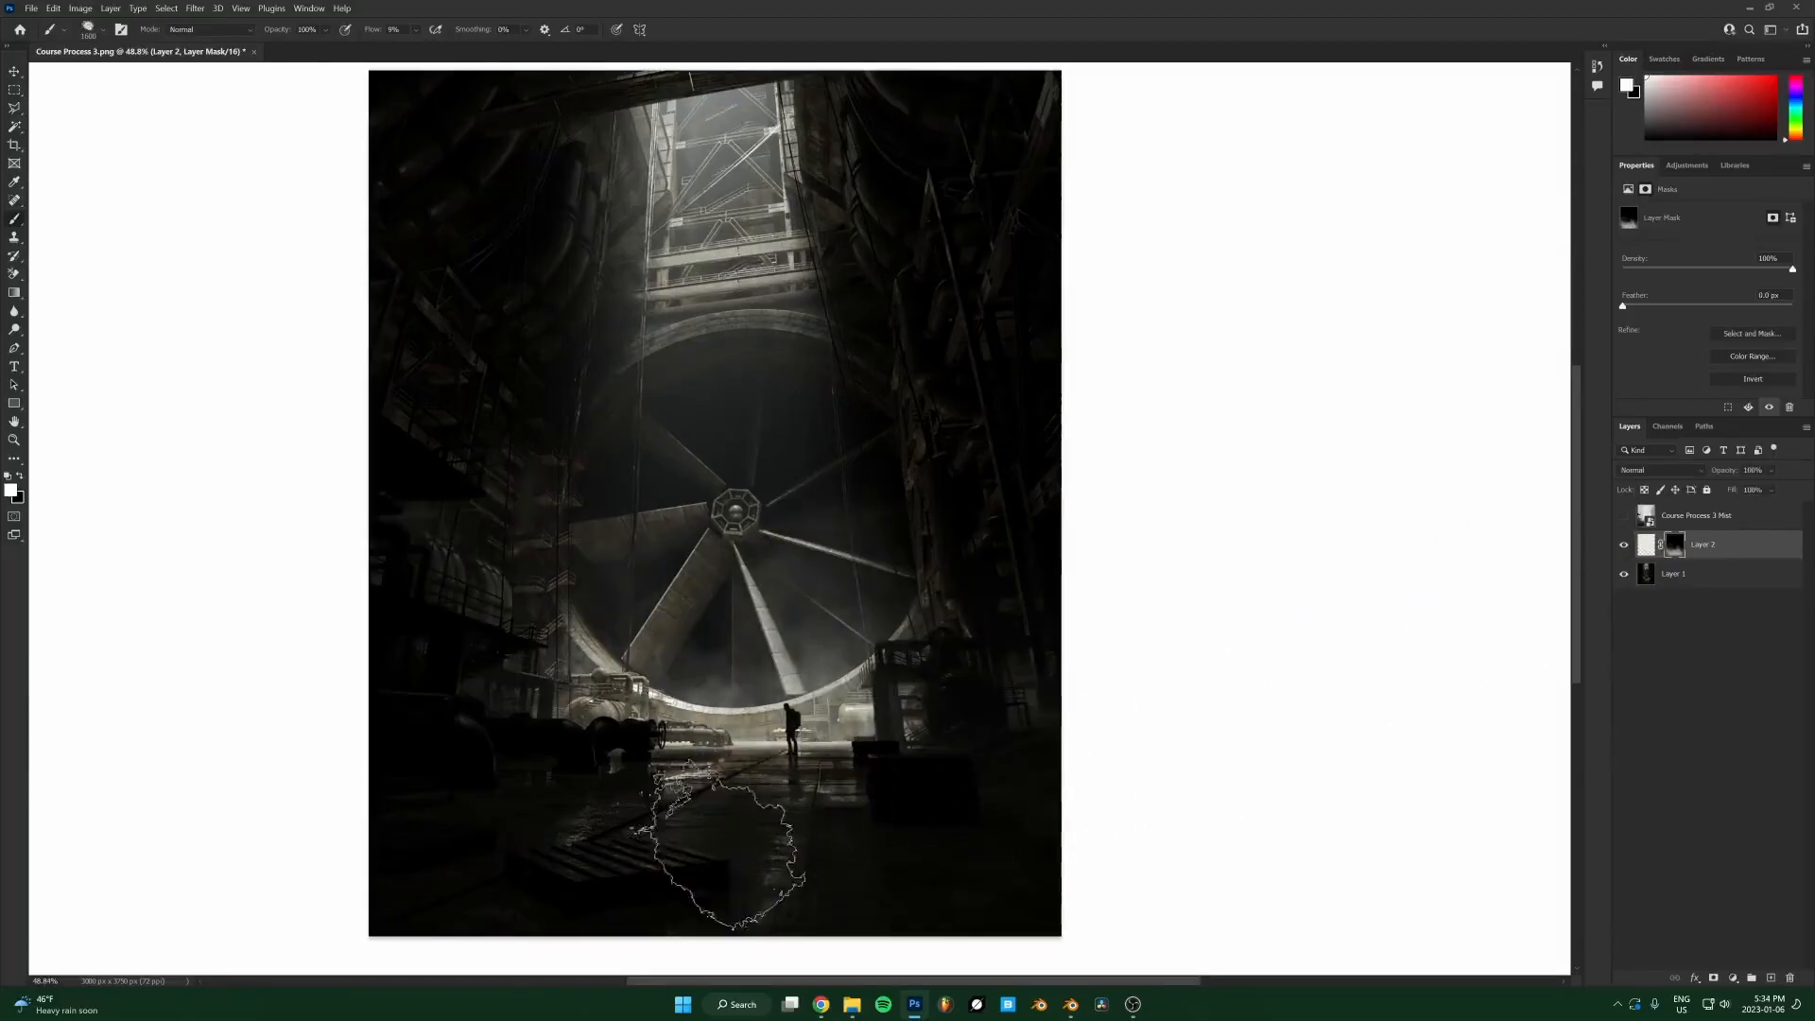
pyautogui.scroll(6, 798, 766)
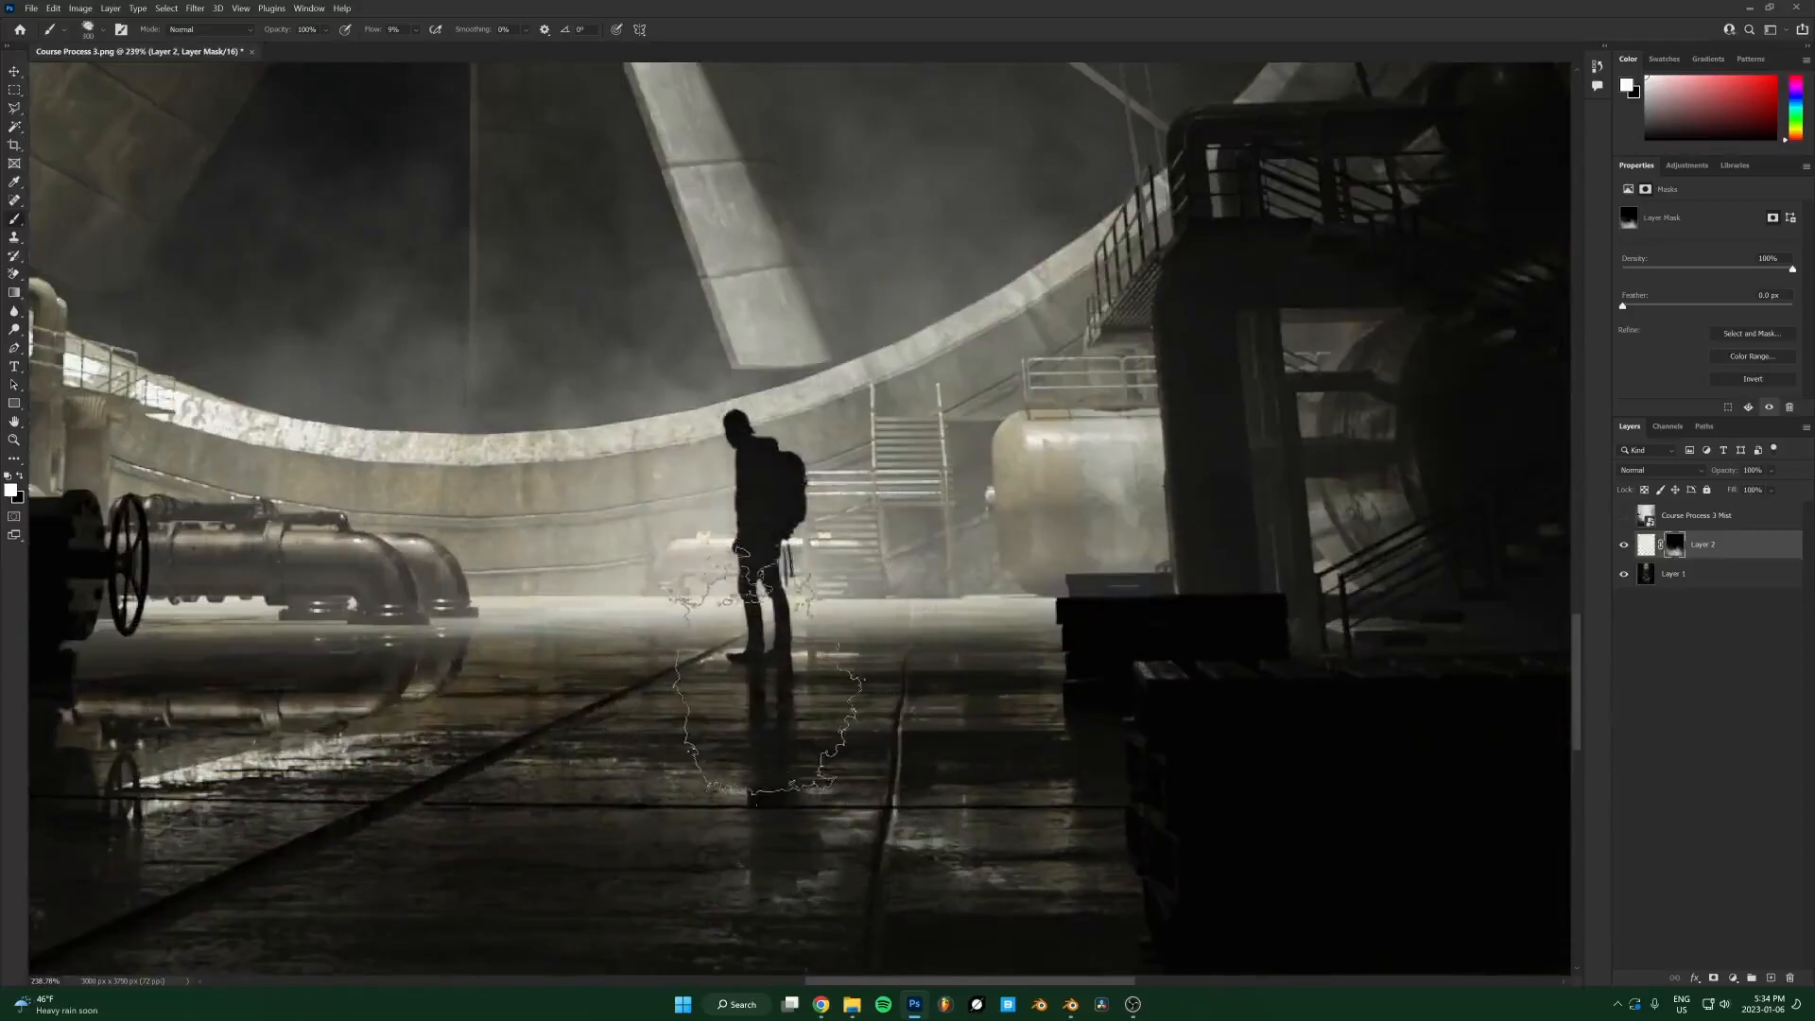
pyautogui.scroll(-8, 756, 615)
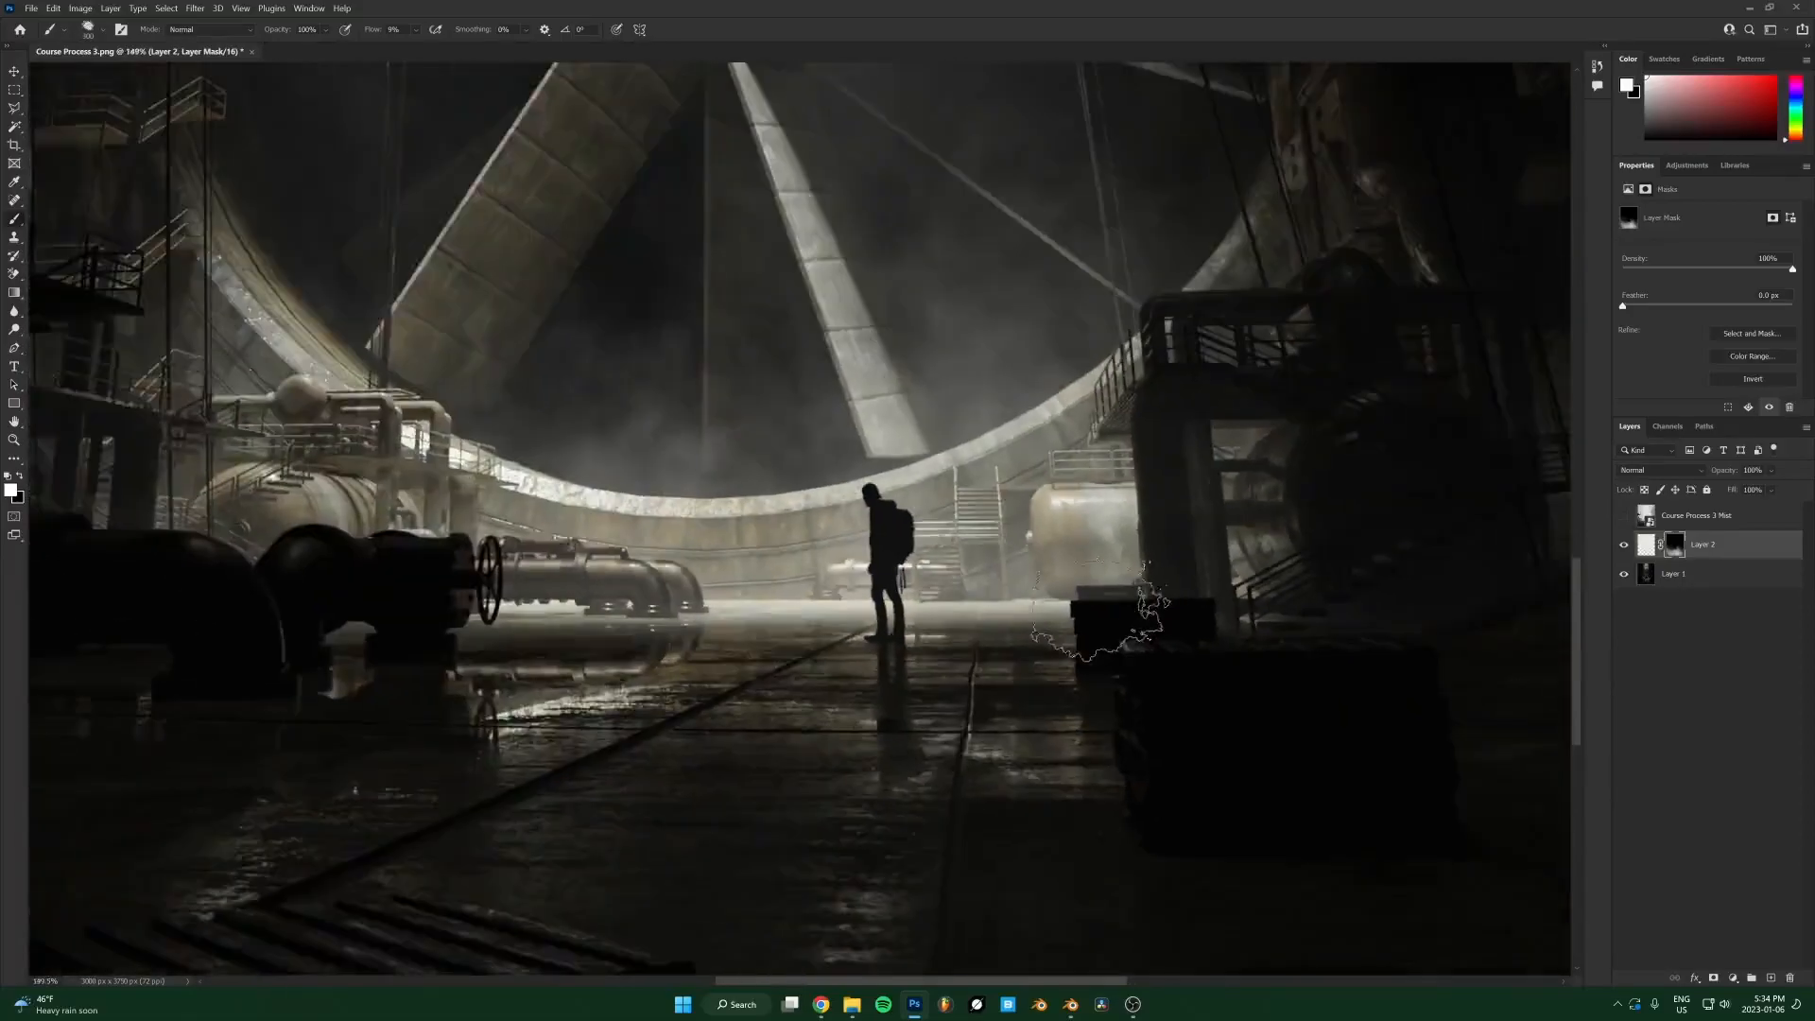
pyautogui.scroll(1, 1037, 525)
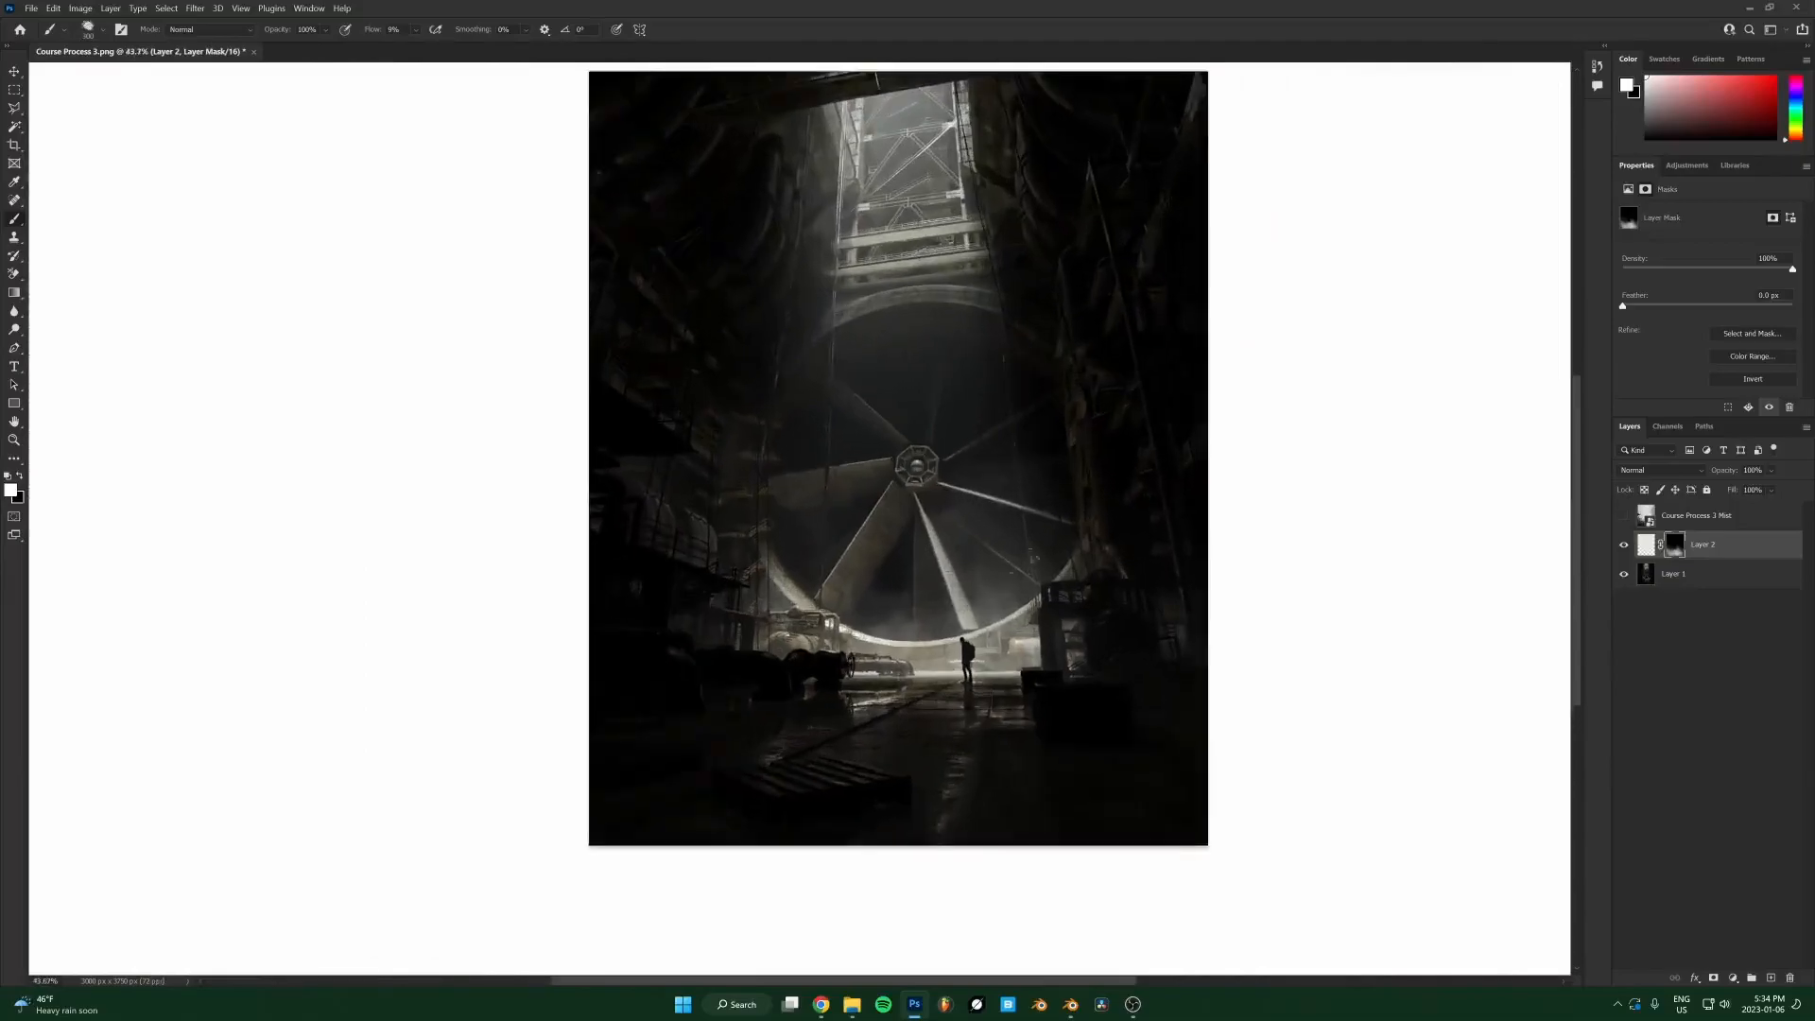
pyautogui.scroll(2, 964, 673)
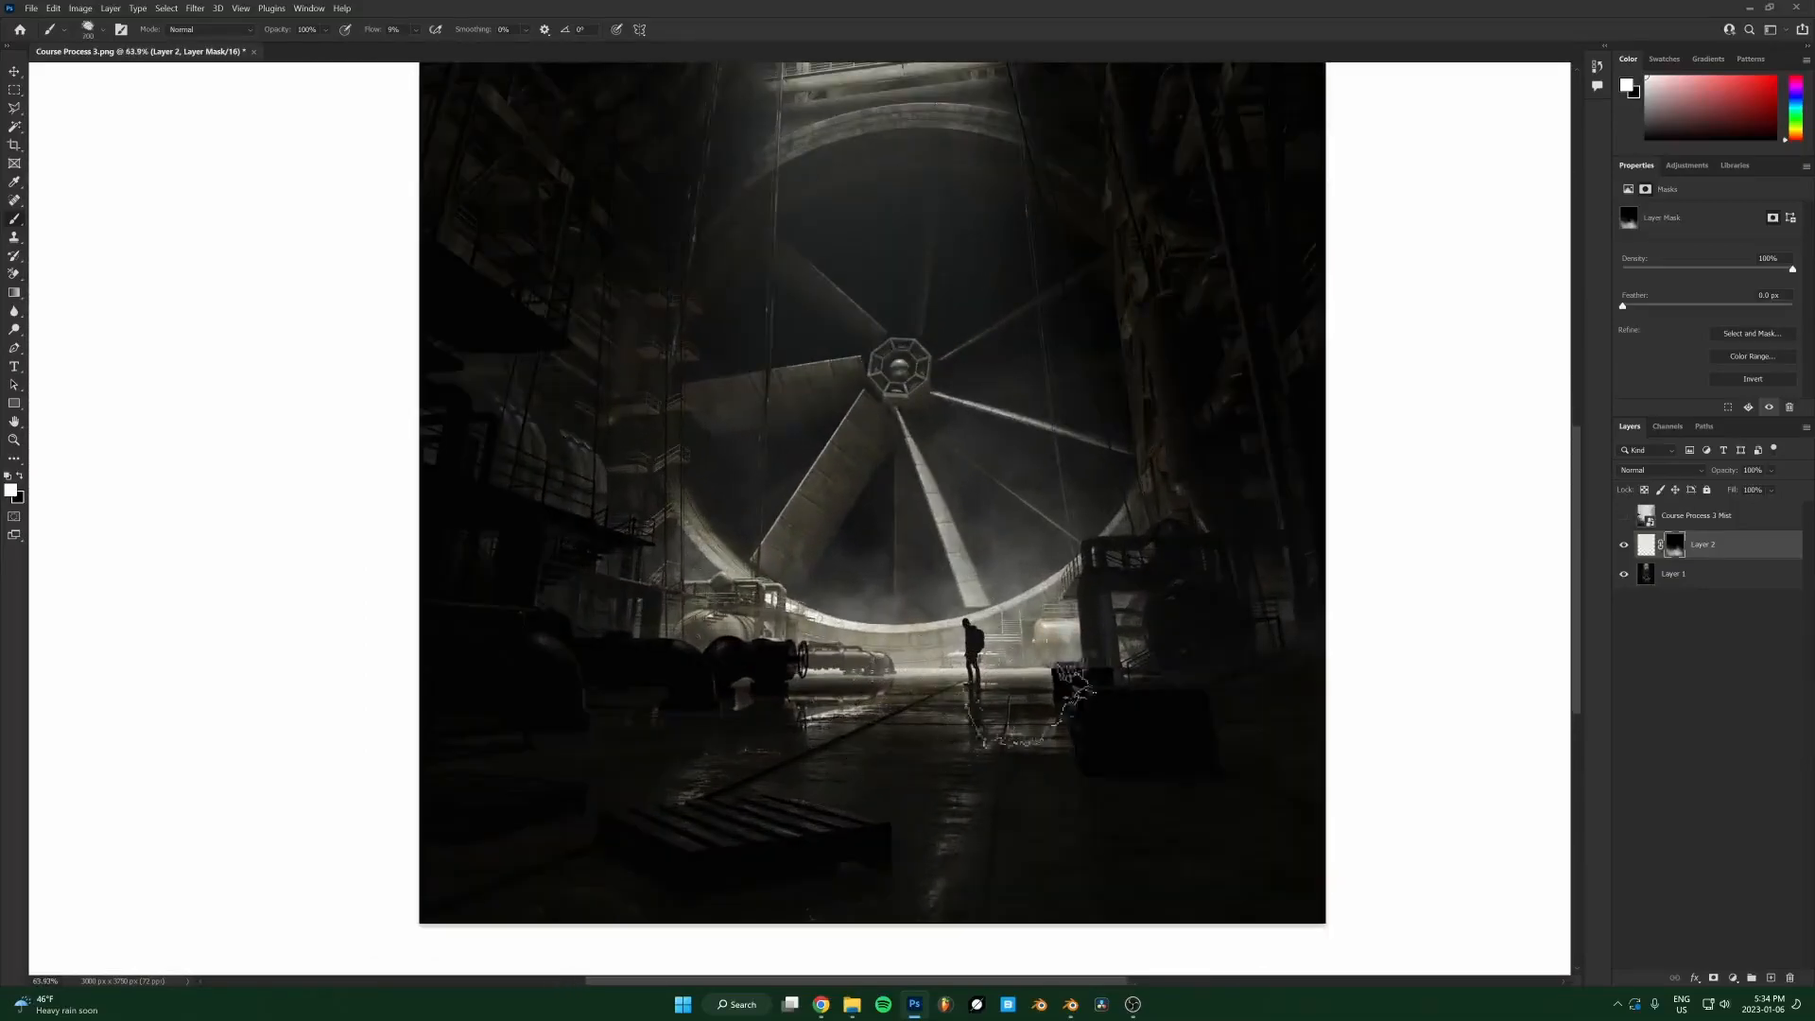
# Enlarge the smoke brush considerably for painting broad, soft clouds on the mask.
pyautogui.press(']')
pyautogui.press(']')
pyautogui.press(']')
pyautogui.press(']')
pyautogui.press(']')
pyautogui.press(']')
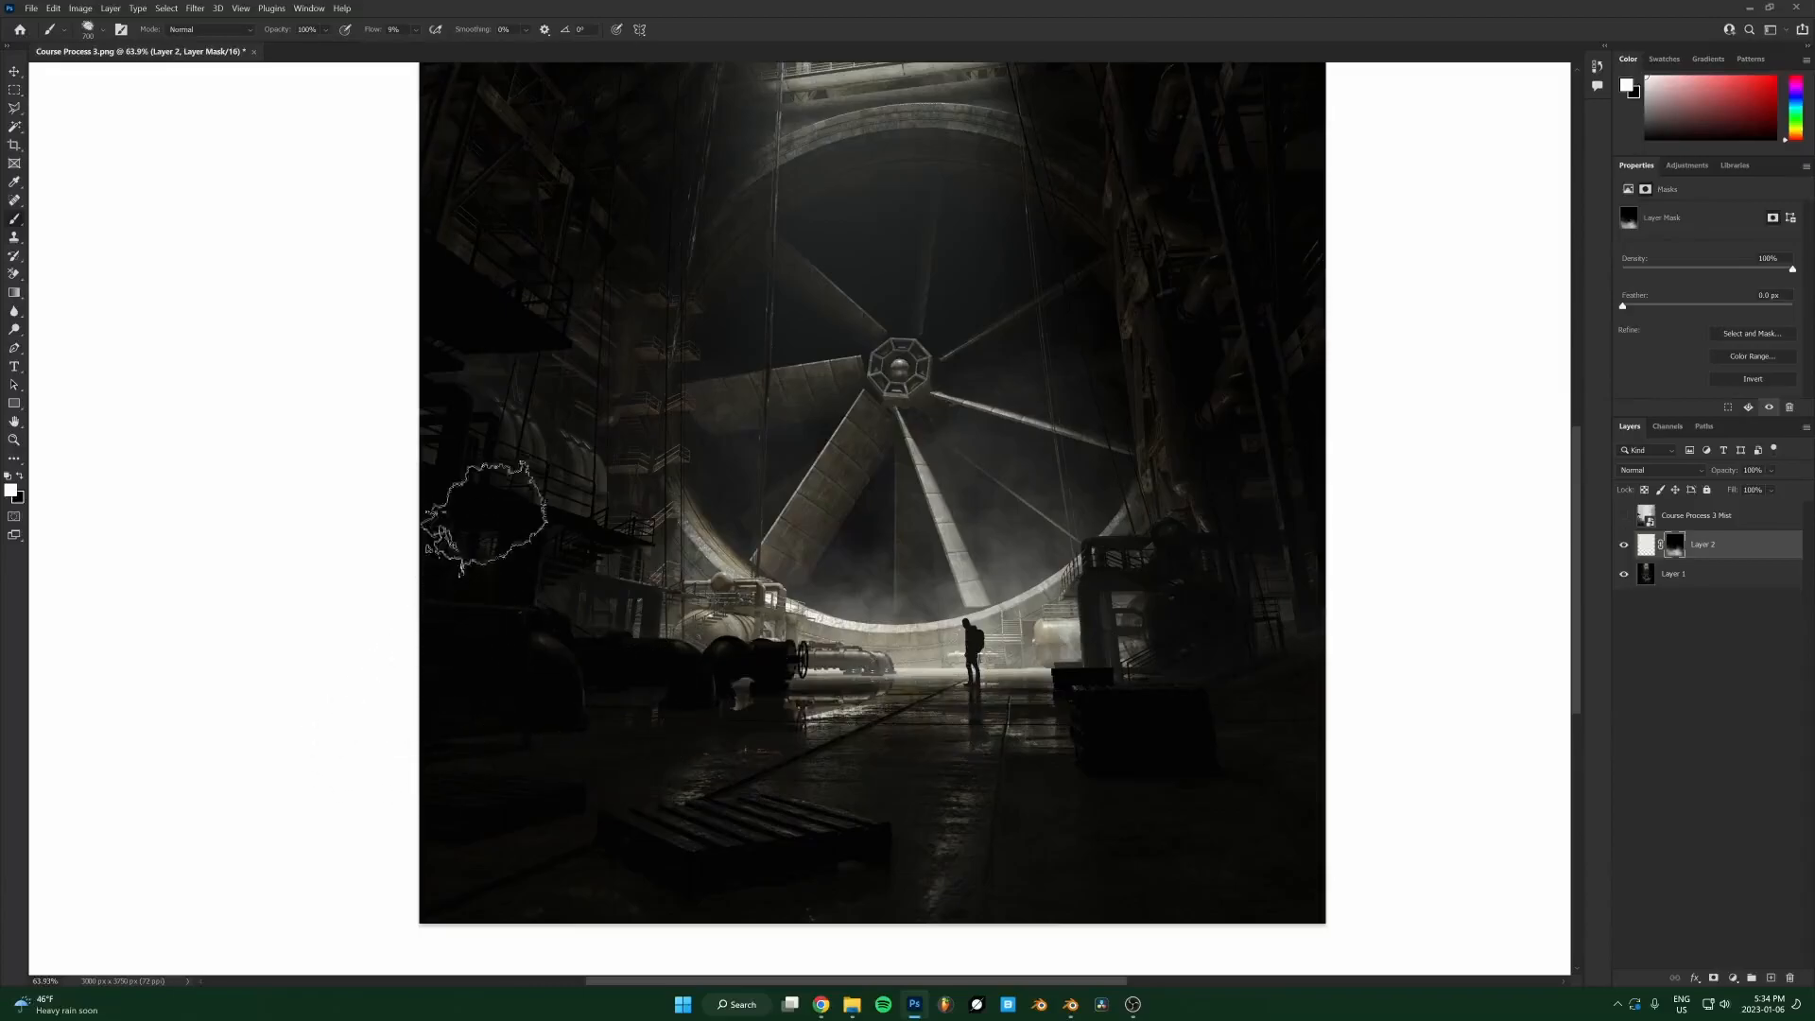
pyautogui.hotkey('ctrl', '-')
pyautogui.press(']')
pyautogui.press(']')
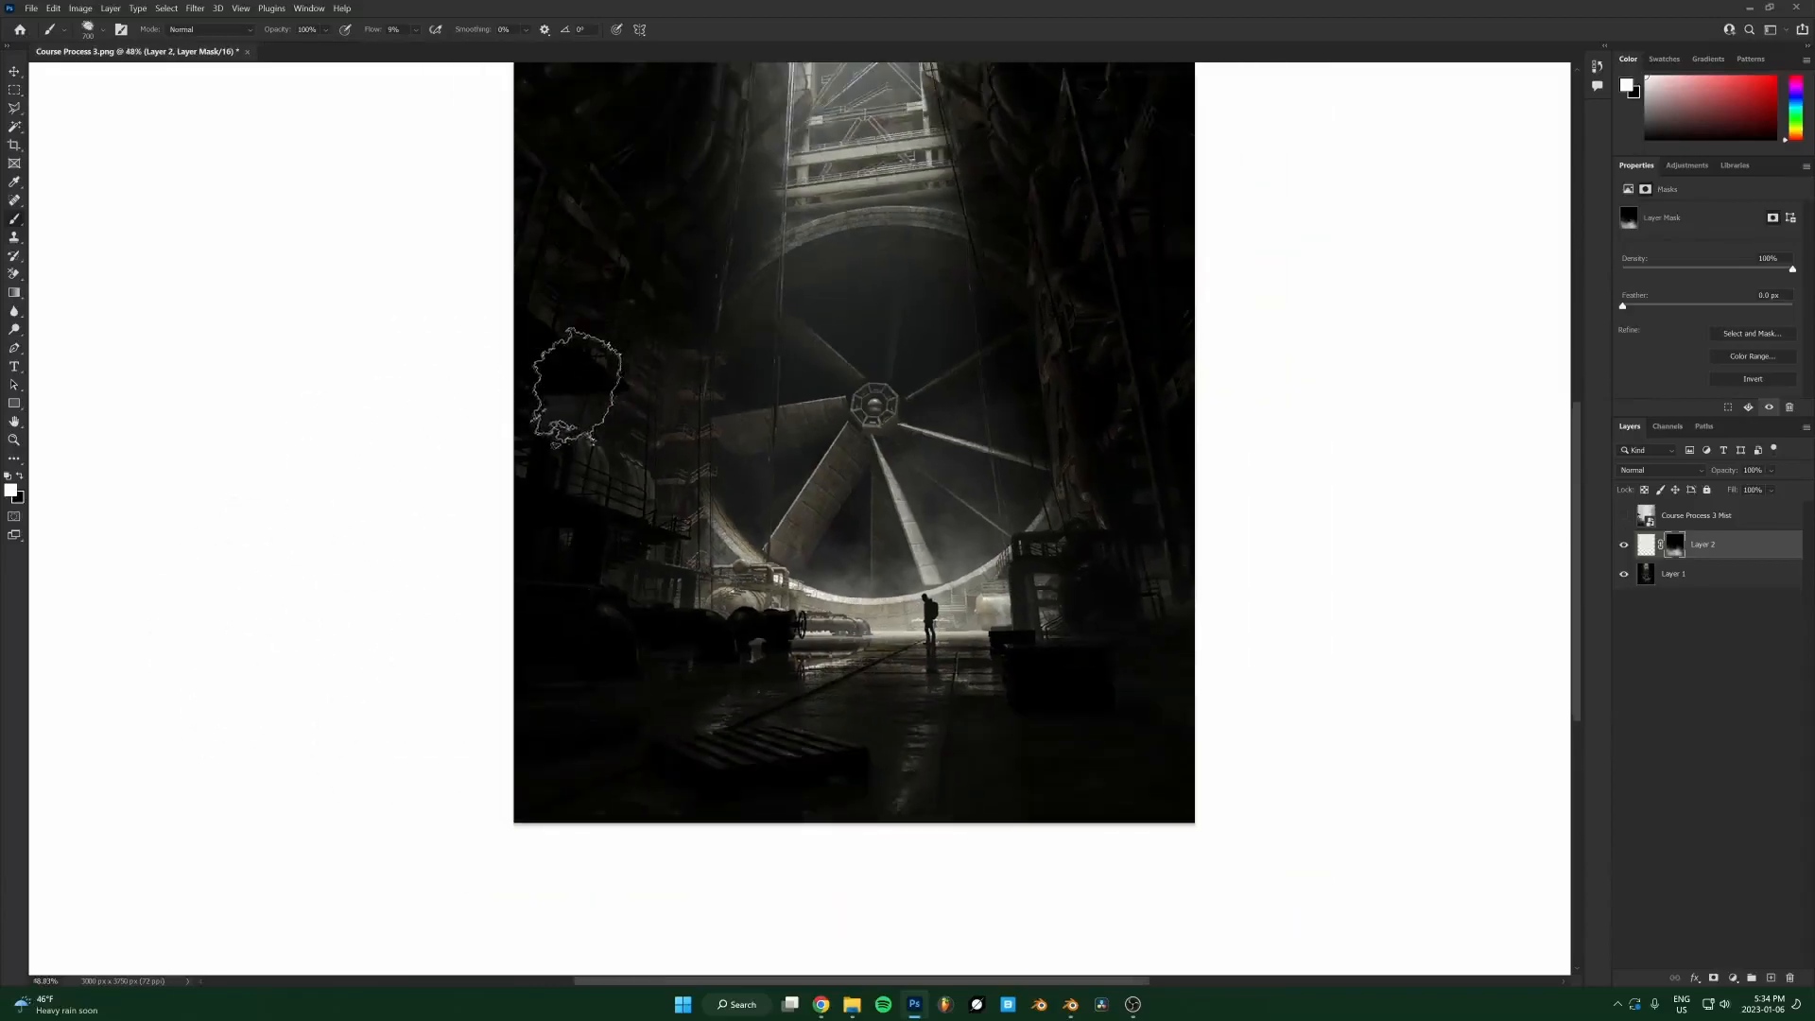
pyautogui.press(']')
pyautogui.press(']')
pyautogui.press(']')
pyautogui.press(']')
# Check the mask's coverage with the red overlay, and brush faint white smoke along the left edge of the scene.
pyautogui.press('x')
pyautogui.press('\\')
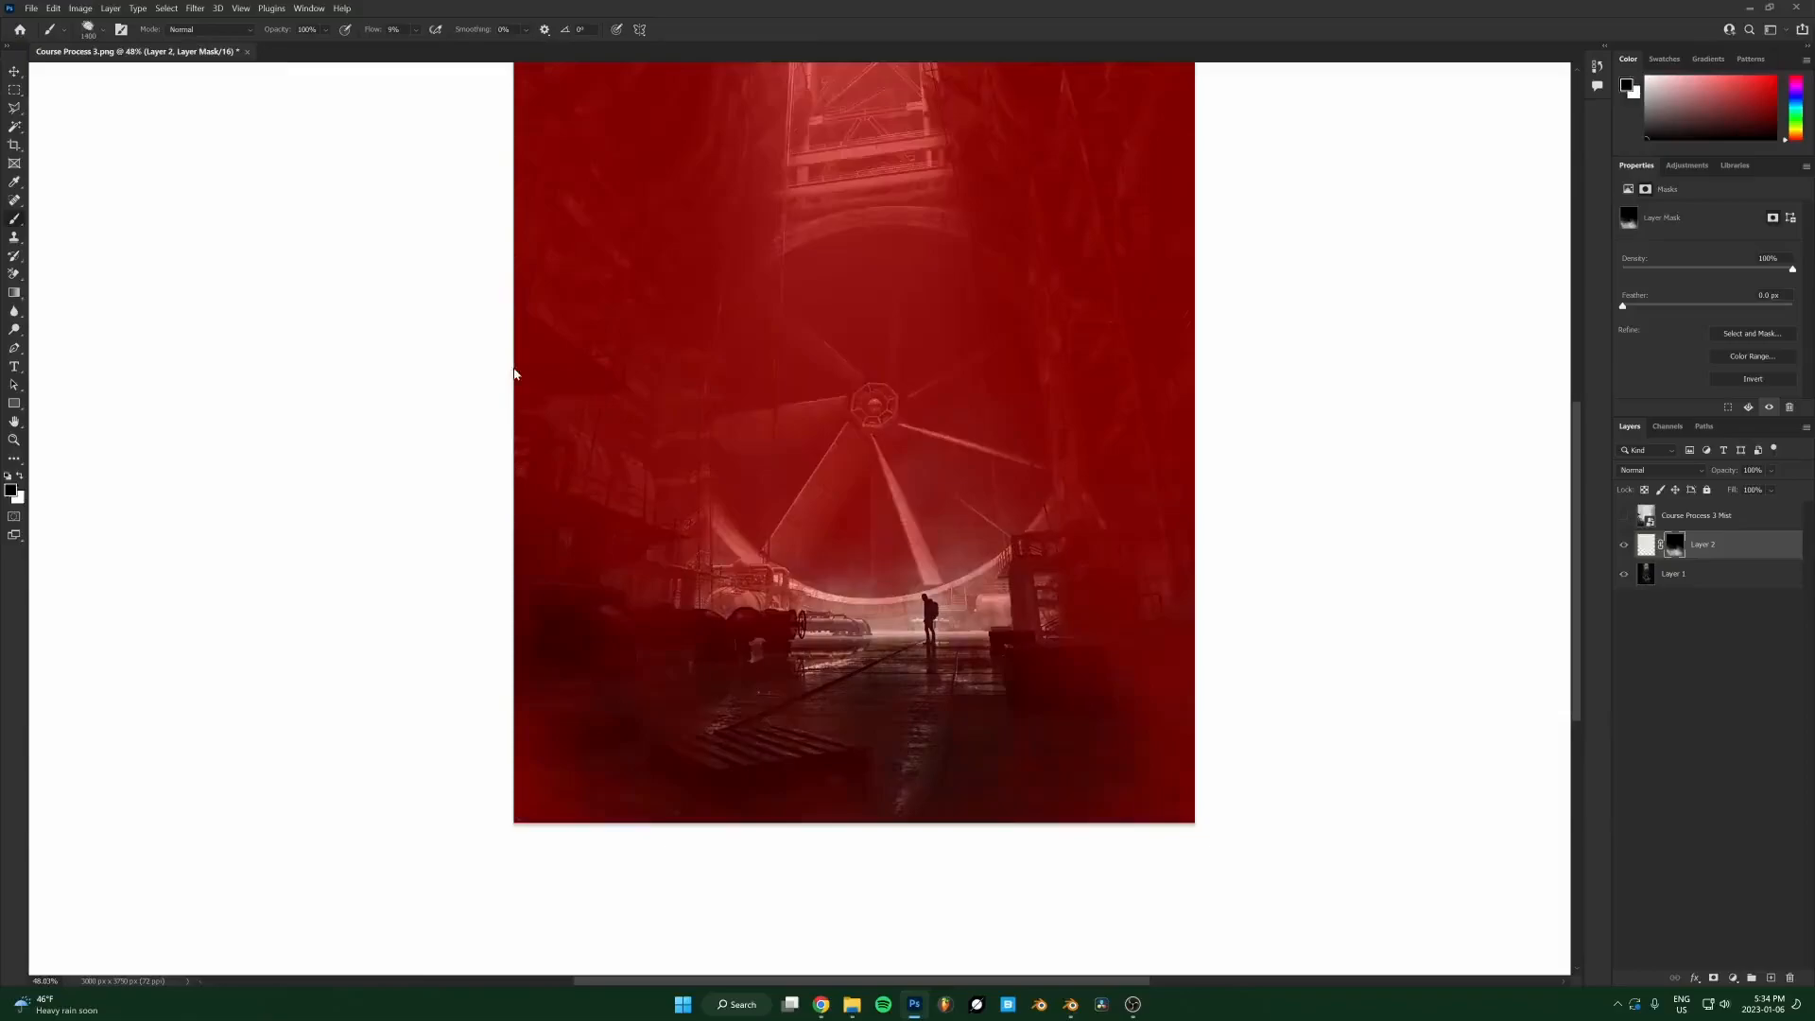
pyautogui.press('\\')
pyautogui.press('\\')
pyautogui.press('\\')
pyautogui.press('x')
pyautogui.moveTo(445, 526); pyautogui.dragTo(546, 435)
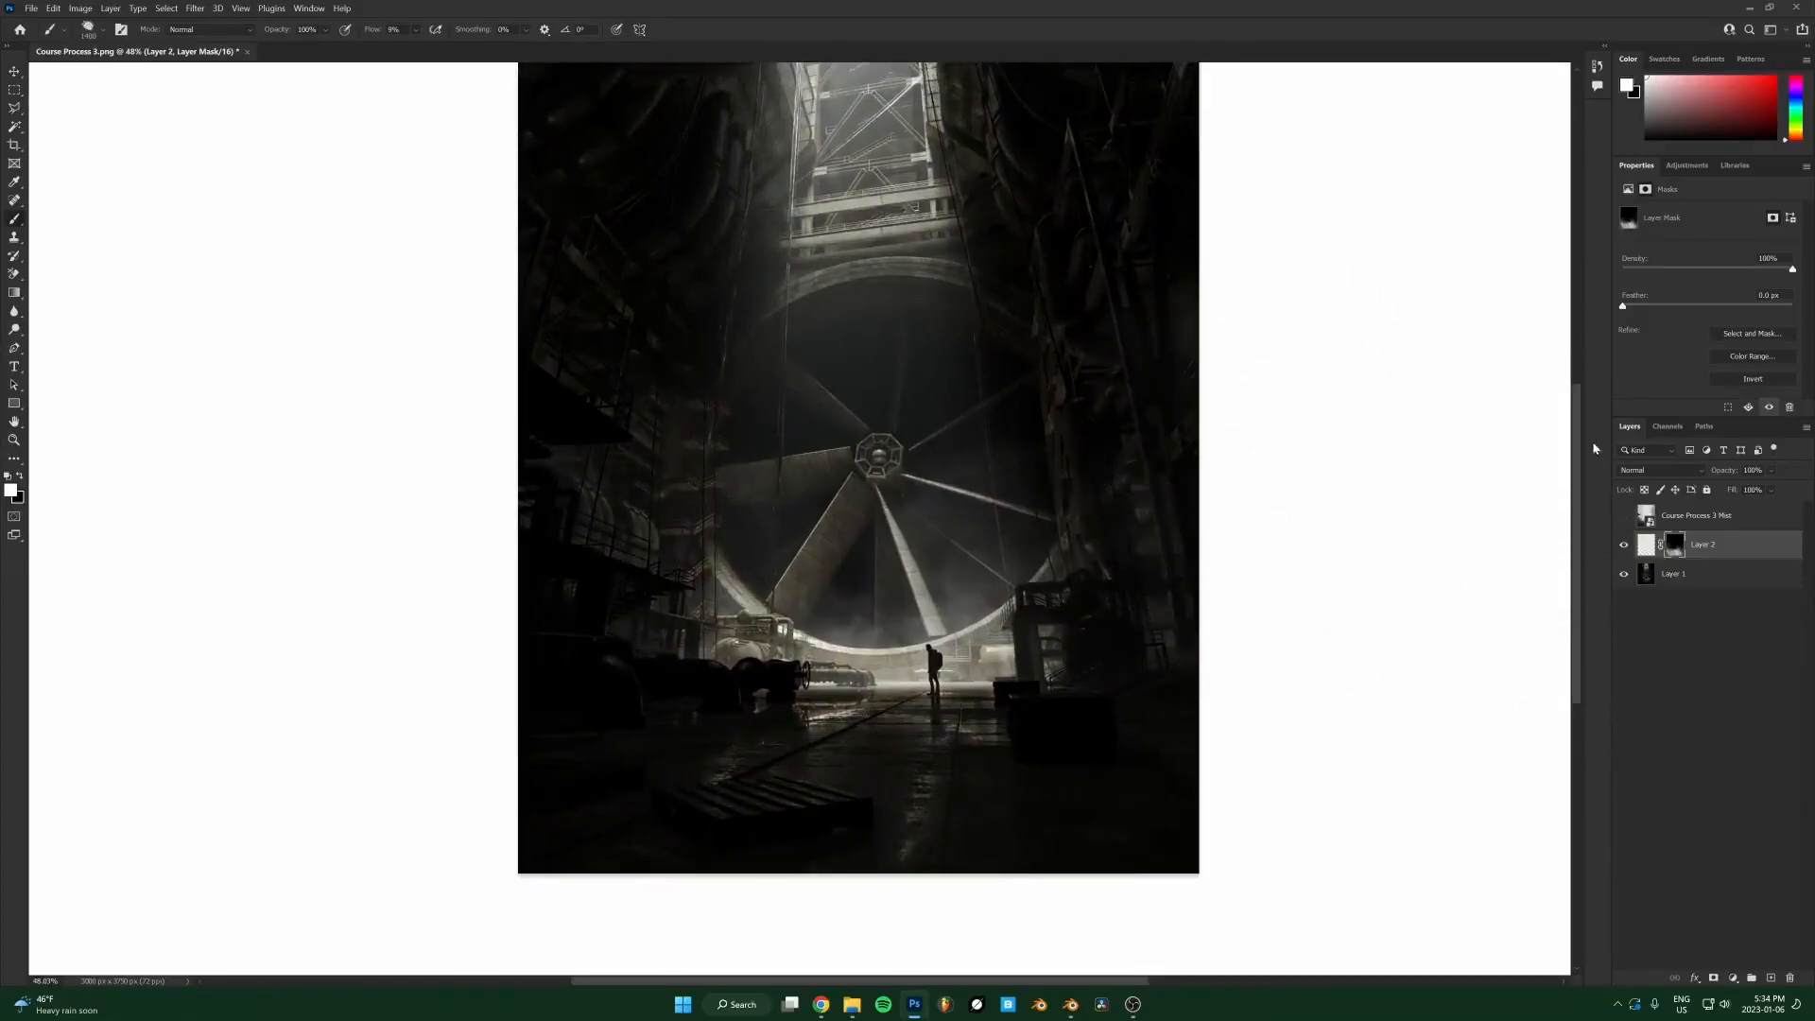
# Switch the brush to black and refine the fog on the layer mask.
pyautogui.press('x')
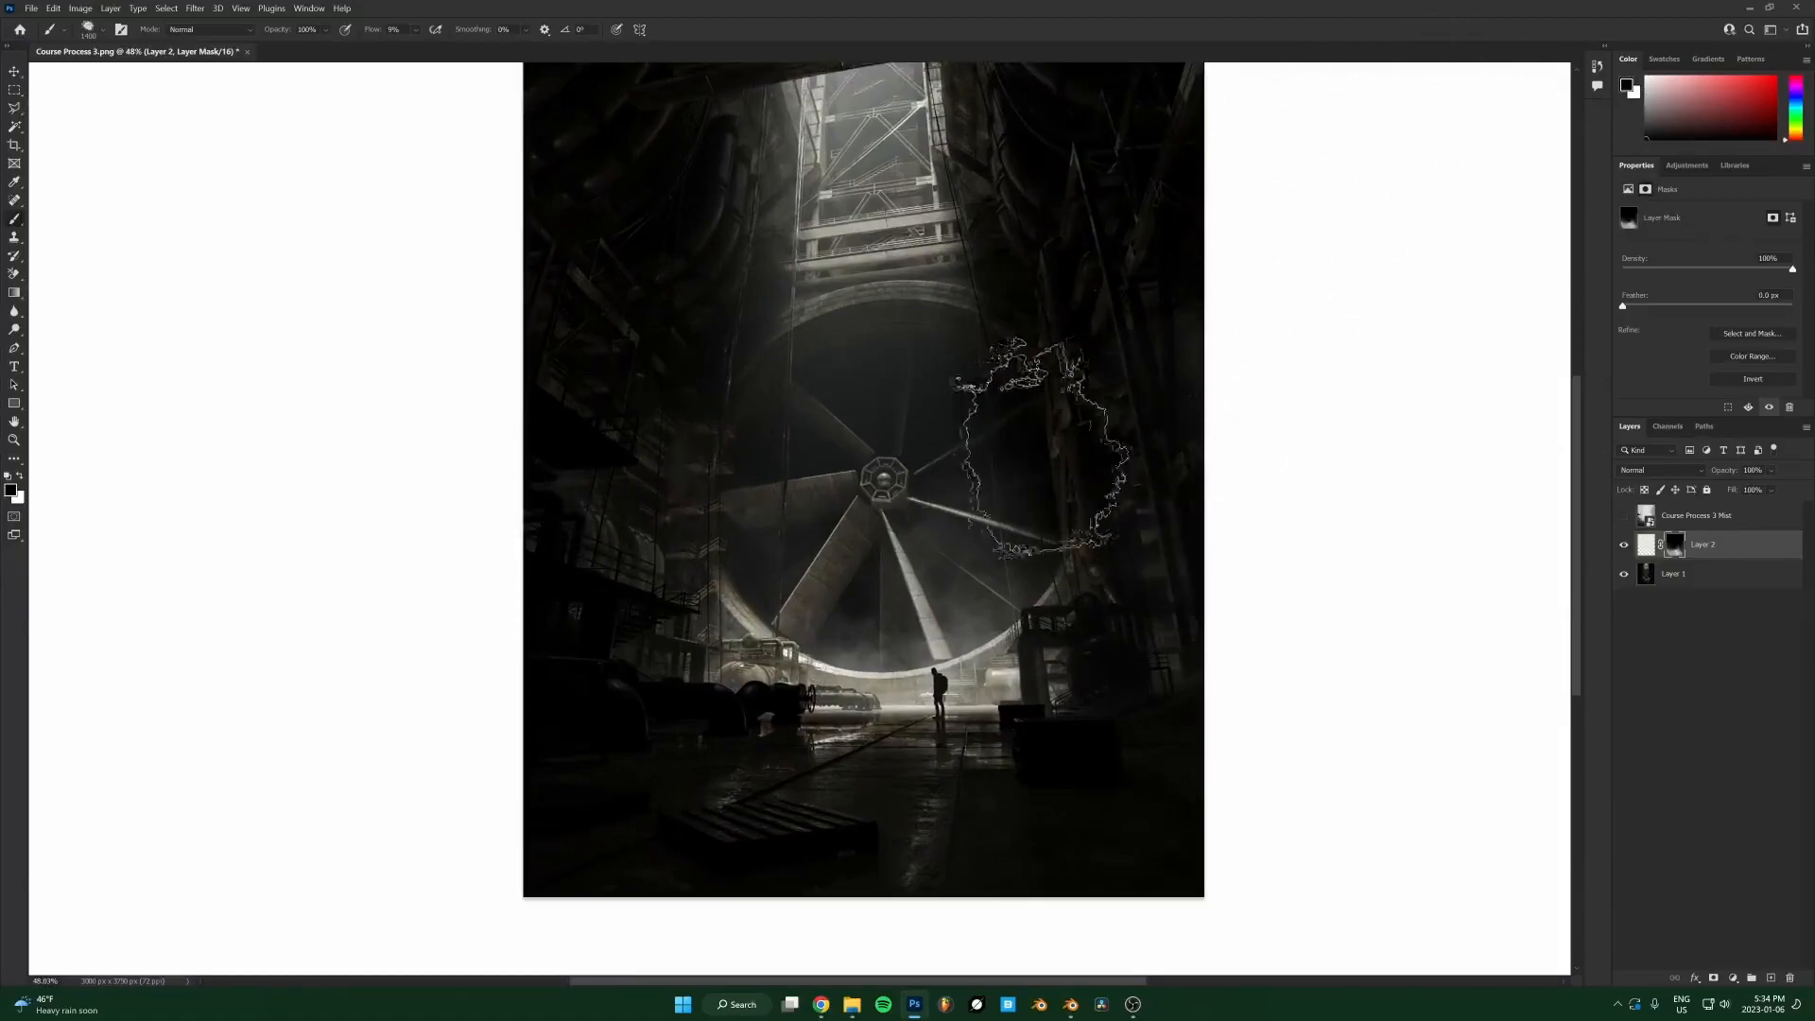
pyautogui.scroll(-3, 756, 539)
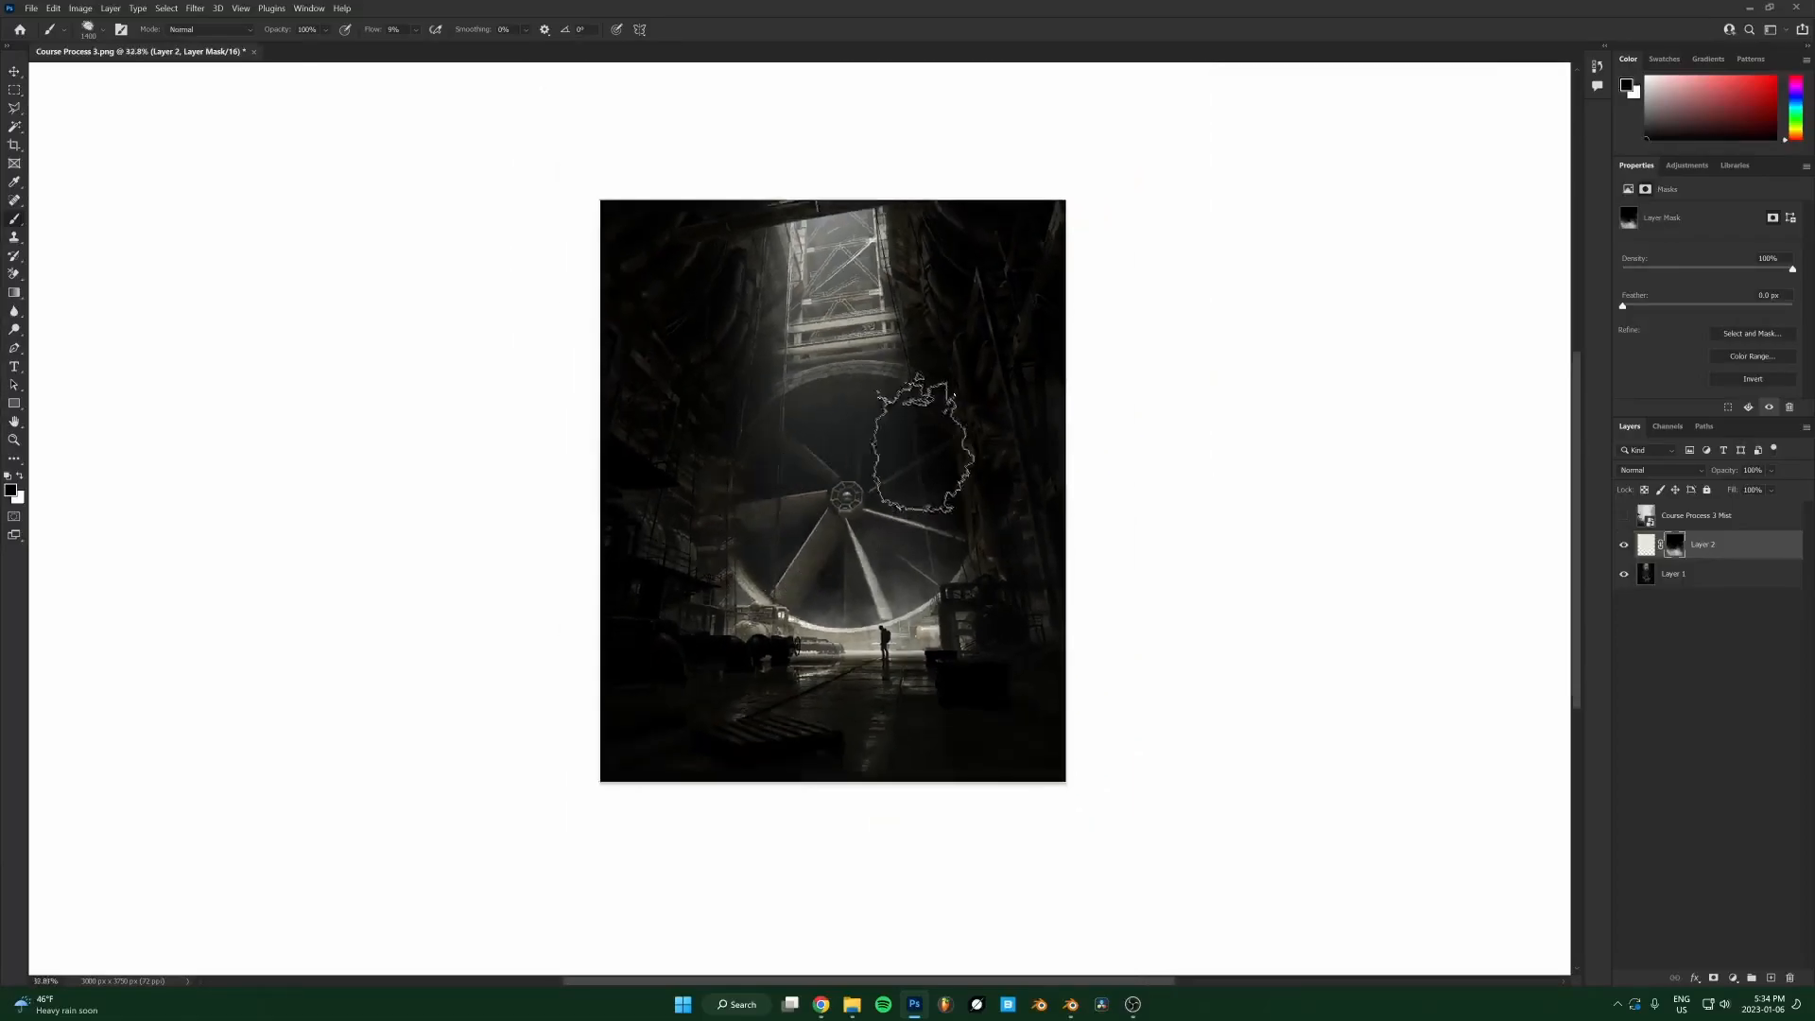
pyautogui.scroll(1, 926, 448)
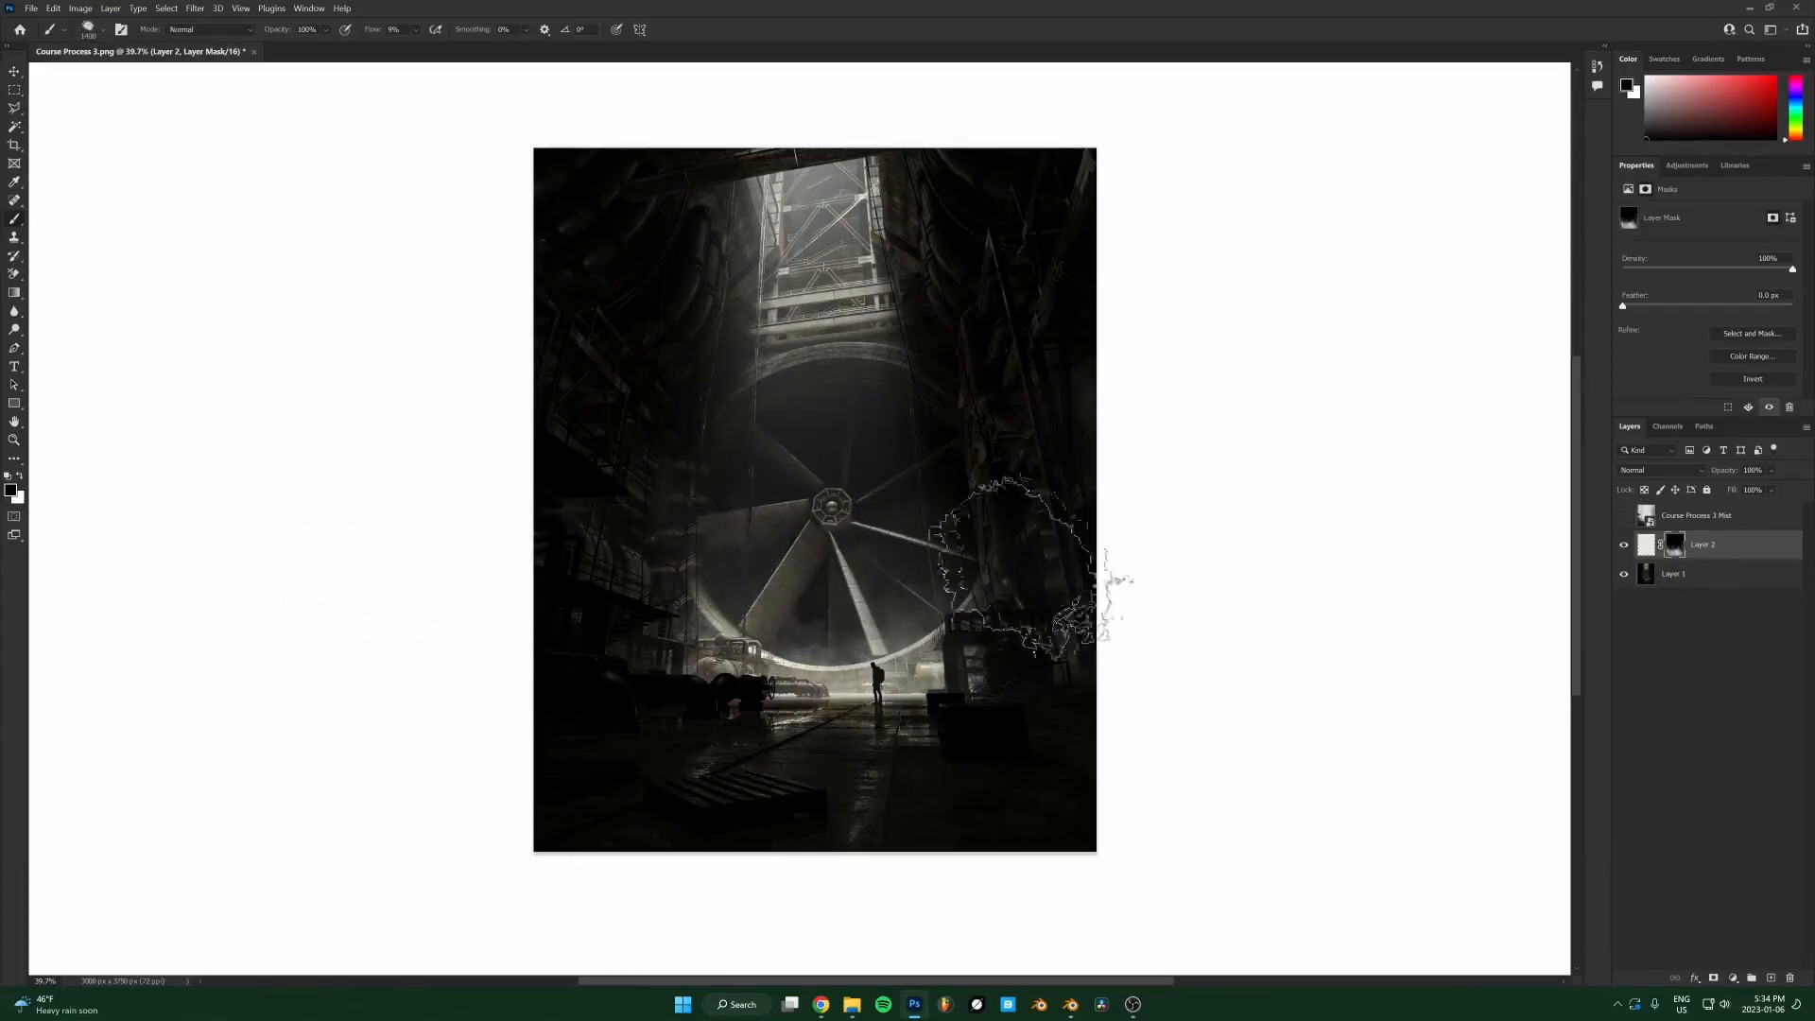
# Reduce the fog layer's fill to 91%.
pyautogui.moveTo(1716, 495); pyautogui.dragTo(1717, 495)
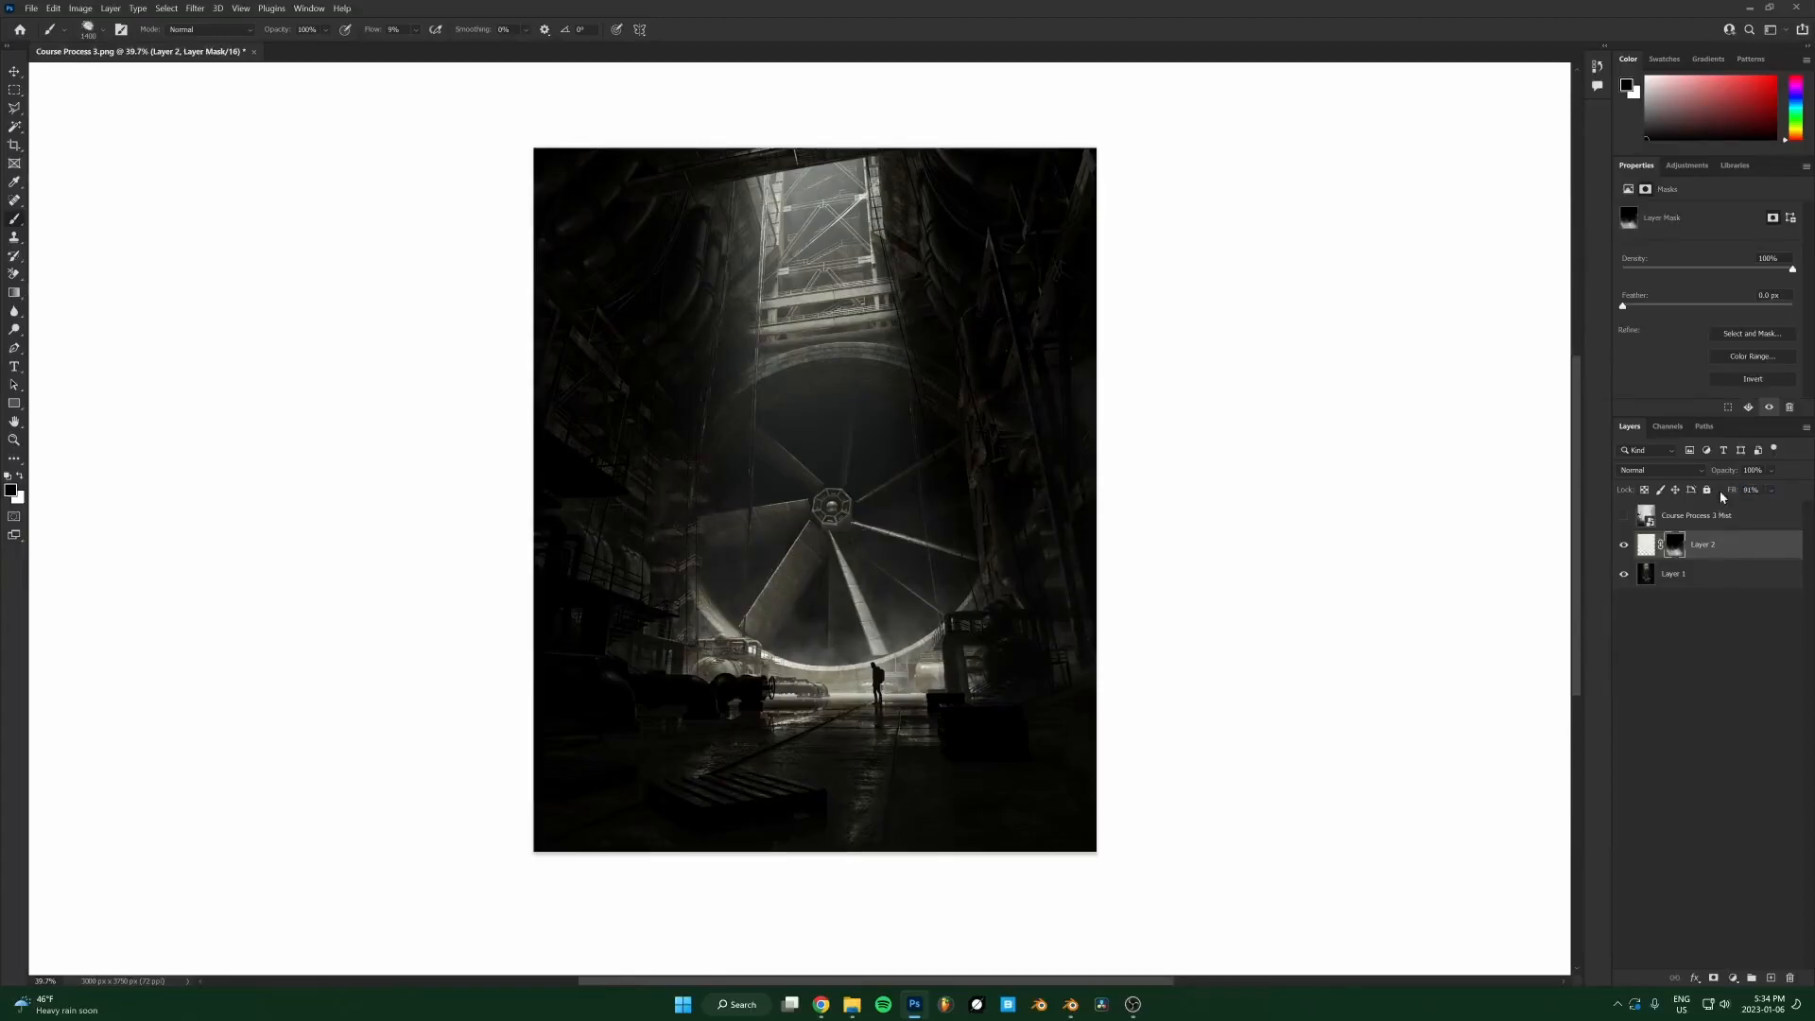
pyautogui.hotkey('ctrl', '=')
pyautogui.scroll(-2, 851, 407)
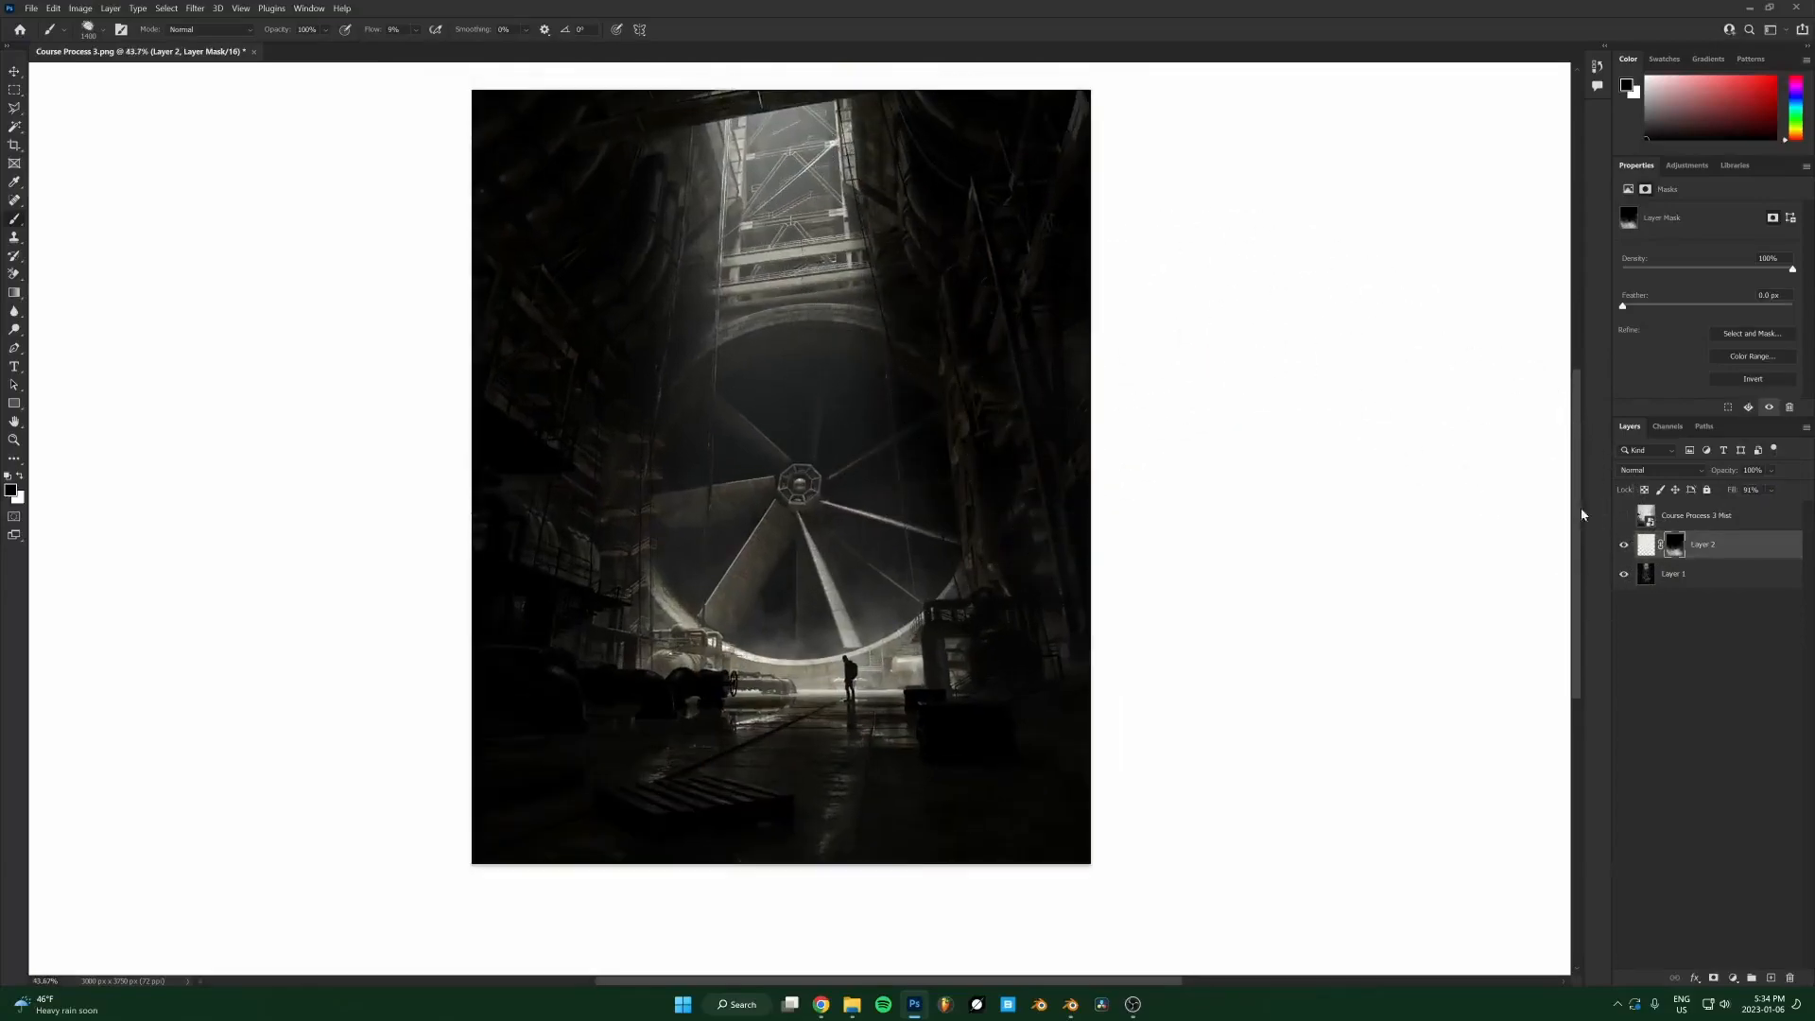
# Compare the whole render with the fog layer hidden and shown to judge the reduced fog strength.
pyautogui.click(1623, 545)
pyautogui.click(1623, 546)
pyautogui.click(1623, 545)
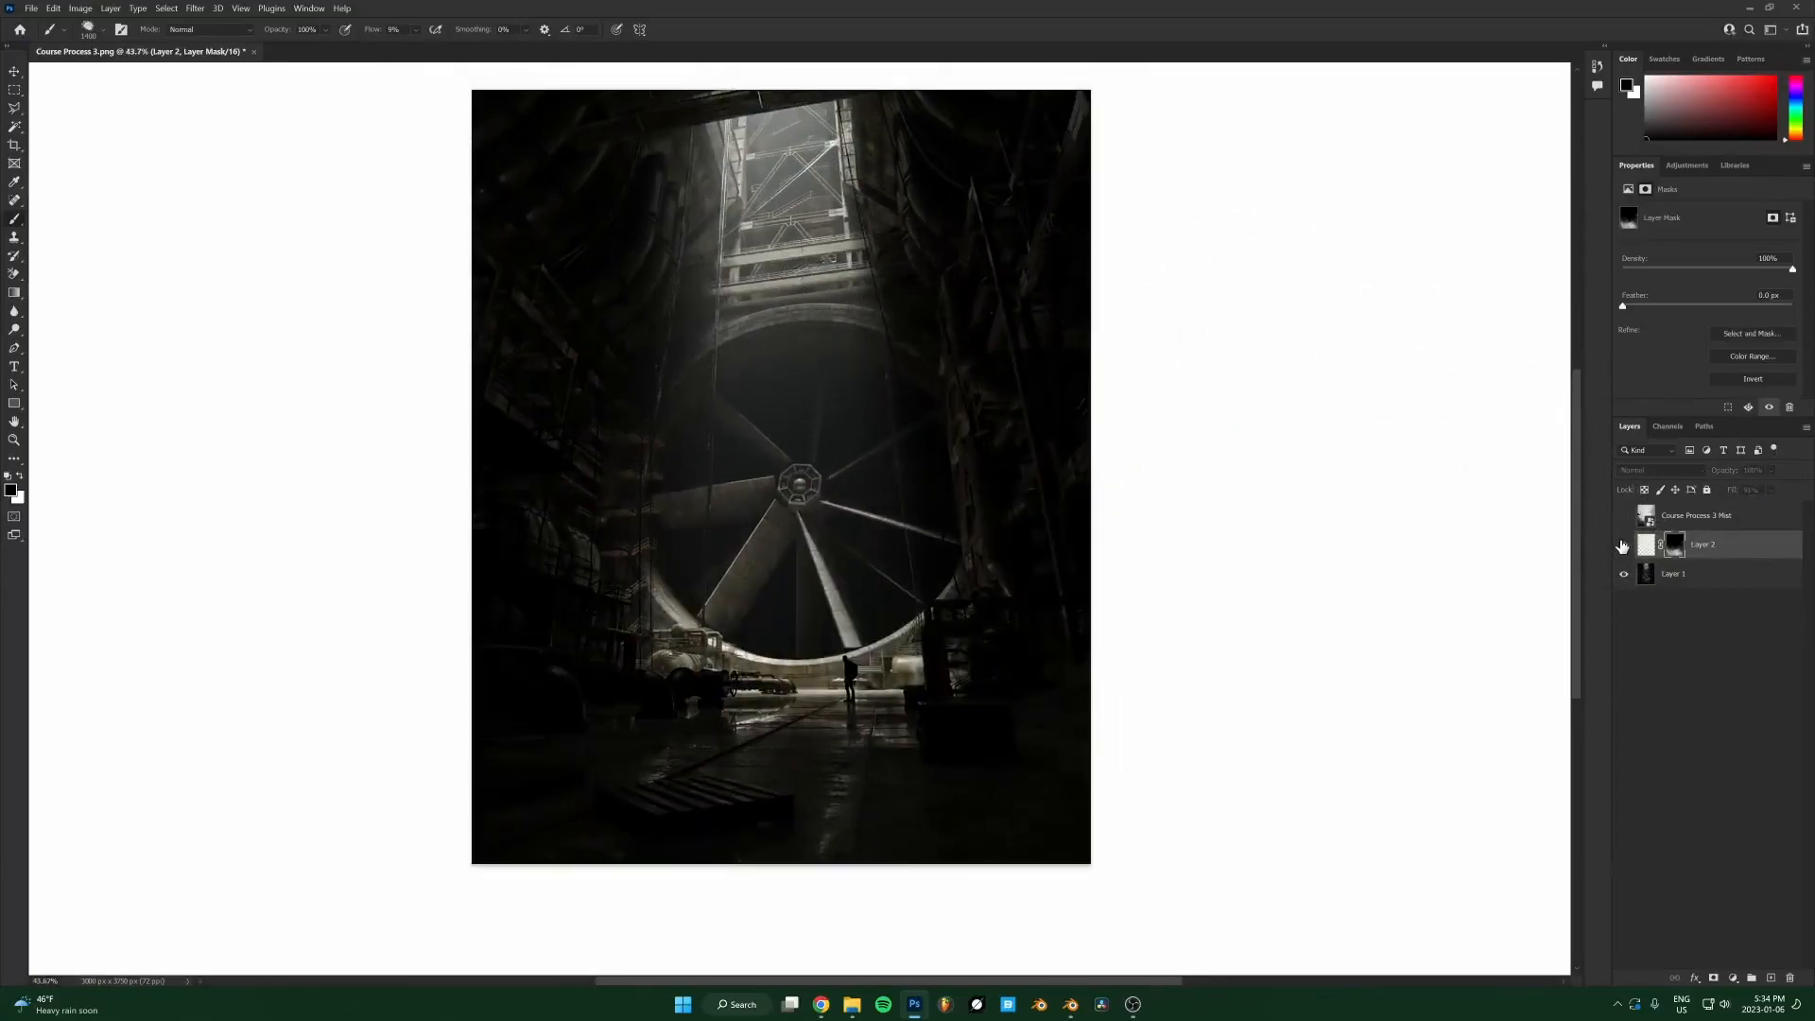
pyautogui.click(1622, 547)
pyautogui.click(1623, 546)
pyautogui.click(1623, 546)
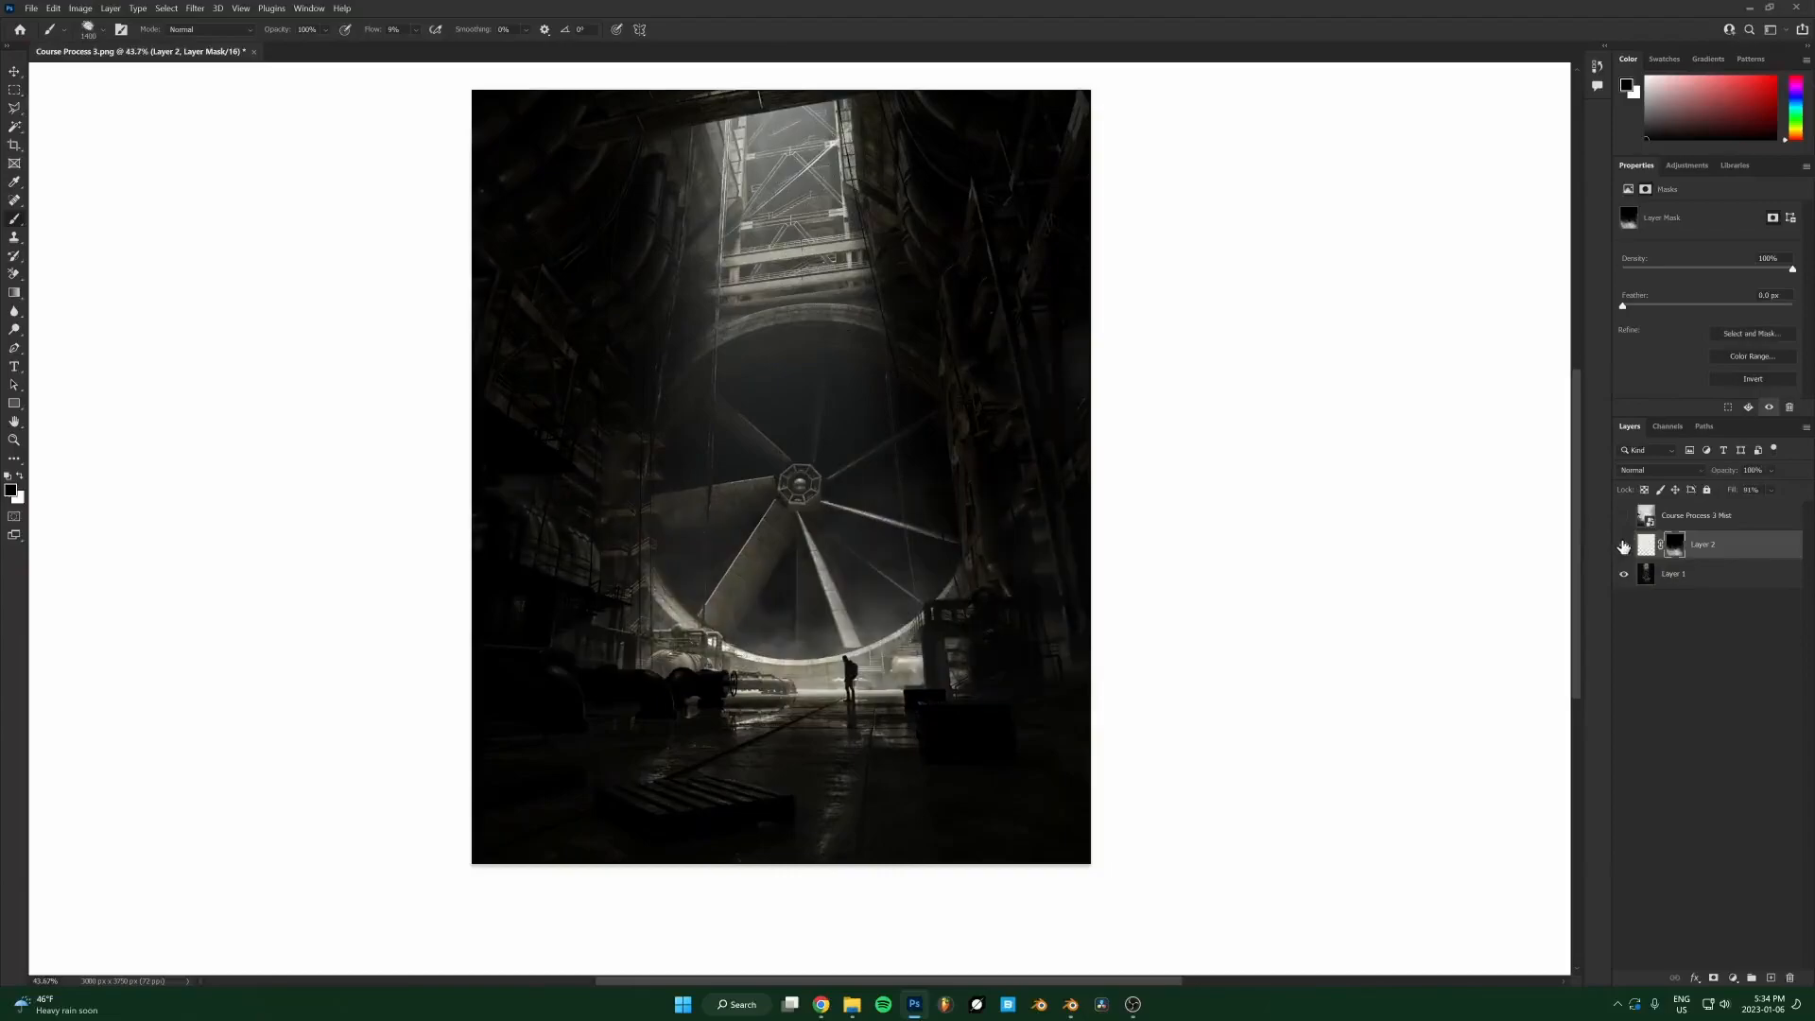
pyautogui.click(1623, 547)
pyautogui.click(1622, 547)
pyautogui.scroll(2, 898, 383)
pyautogui.scroll(1, 898, 383)
pyautogui.scroll(-3, 898, 383)
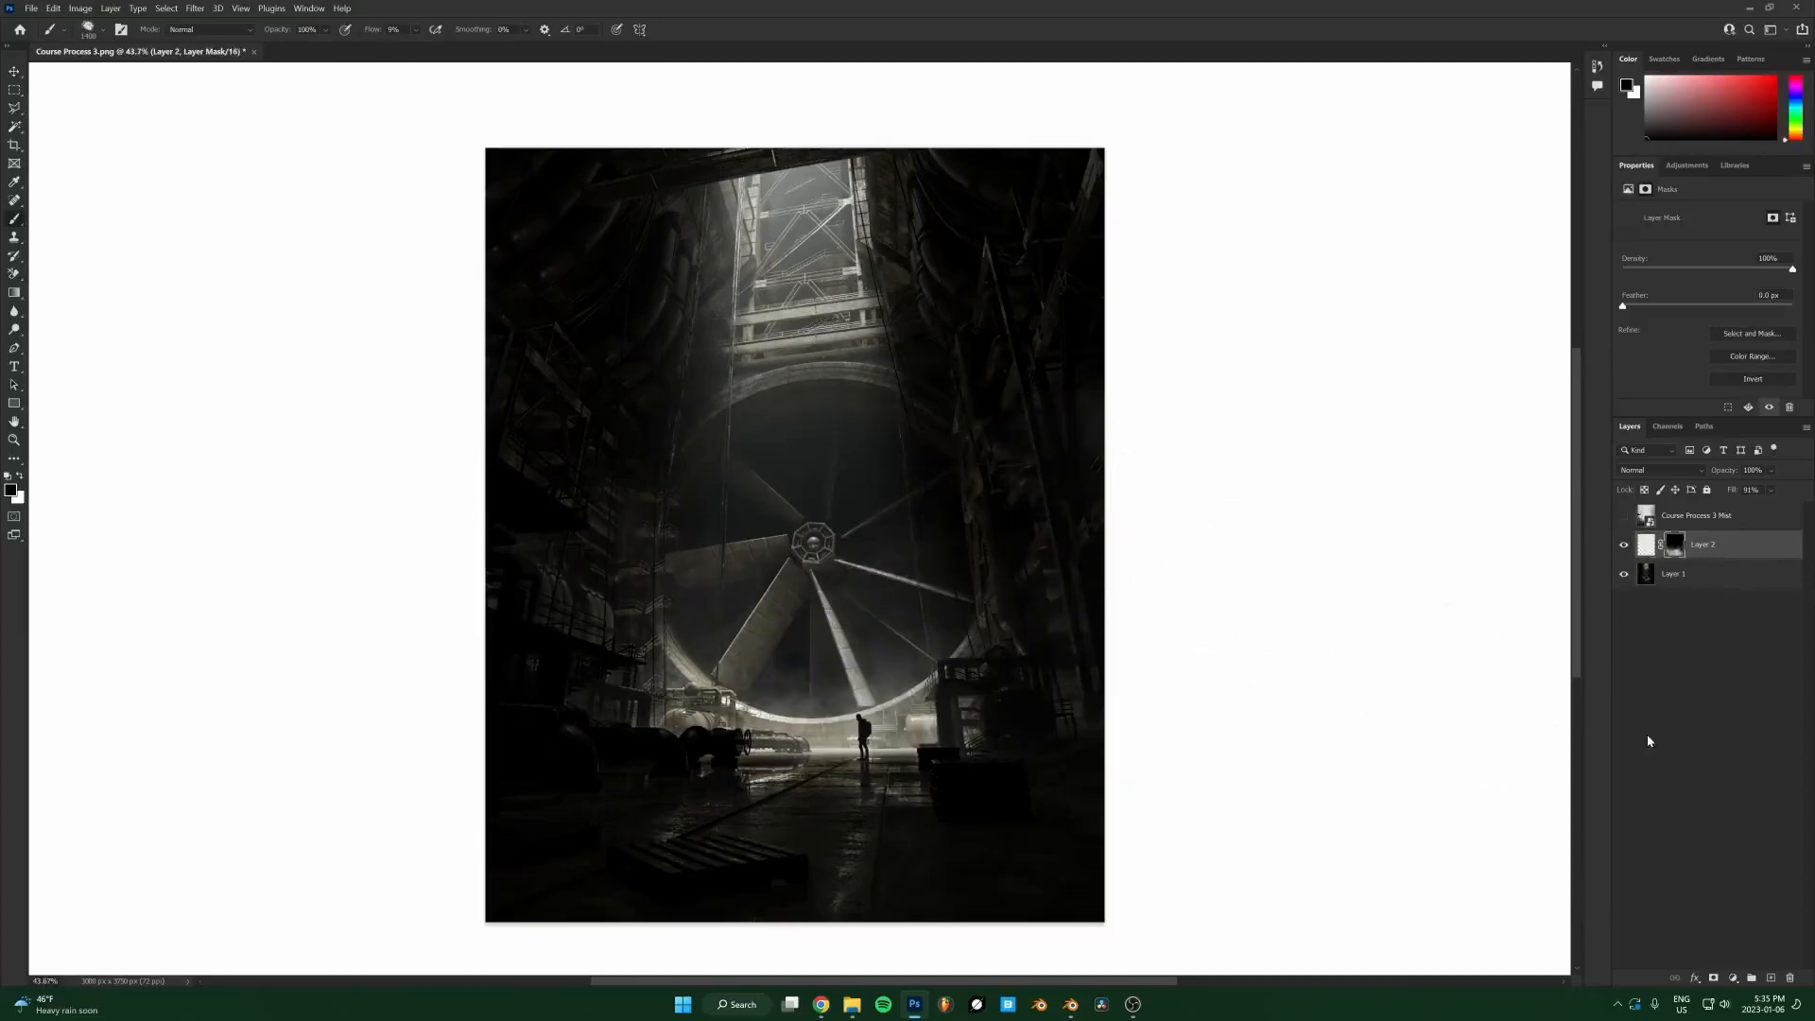
# Duplicate the Layer 1 render and apply a strong Gaussian Blur to the copy beneath the fog layer.
pyautogui.click(1714, 574)
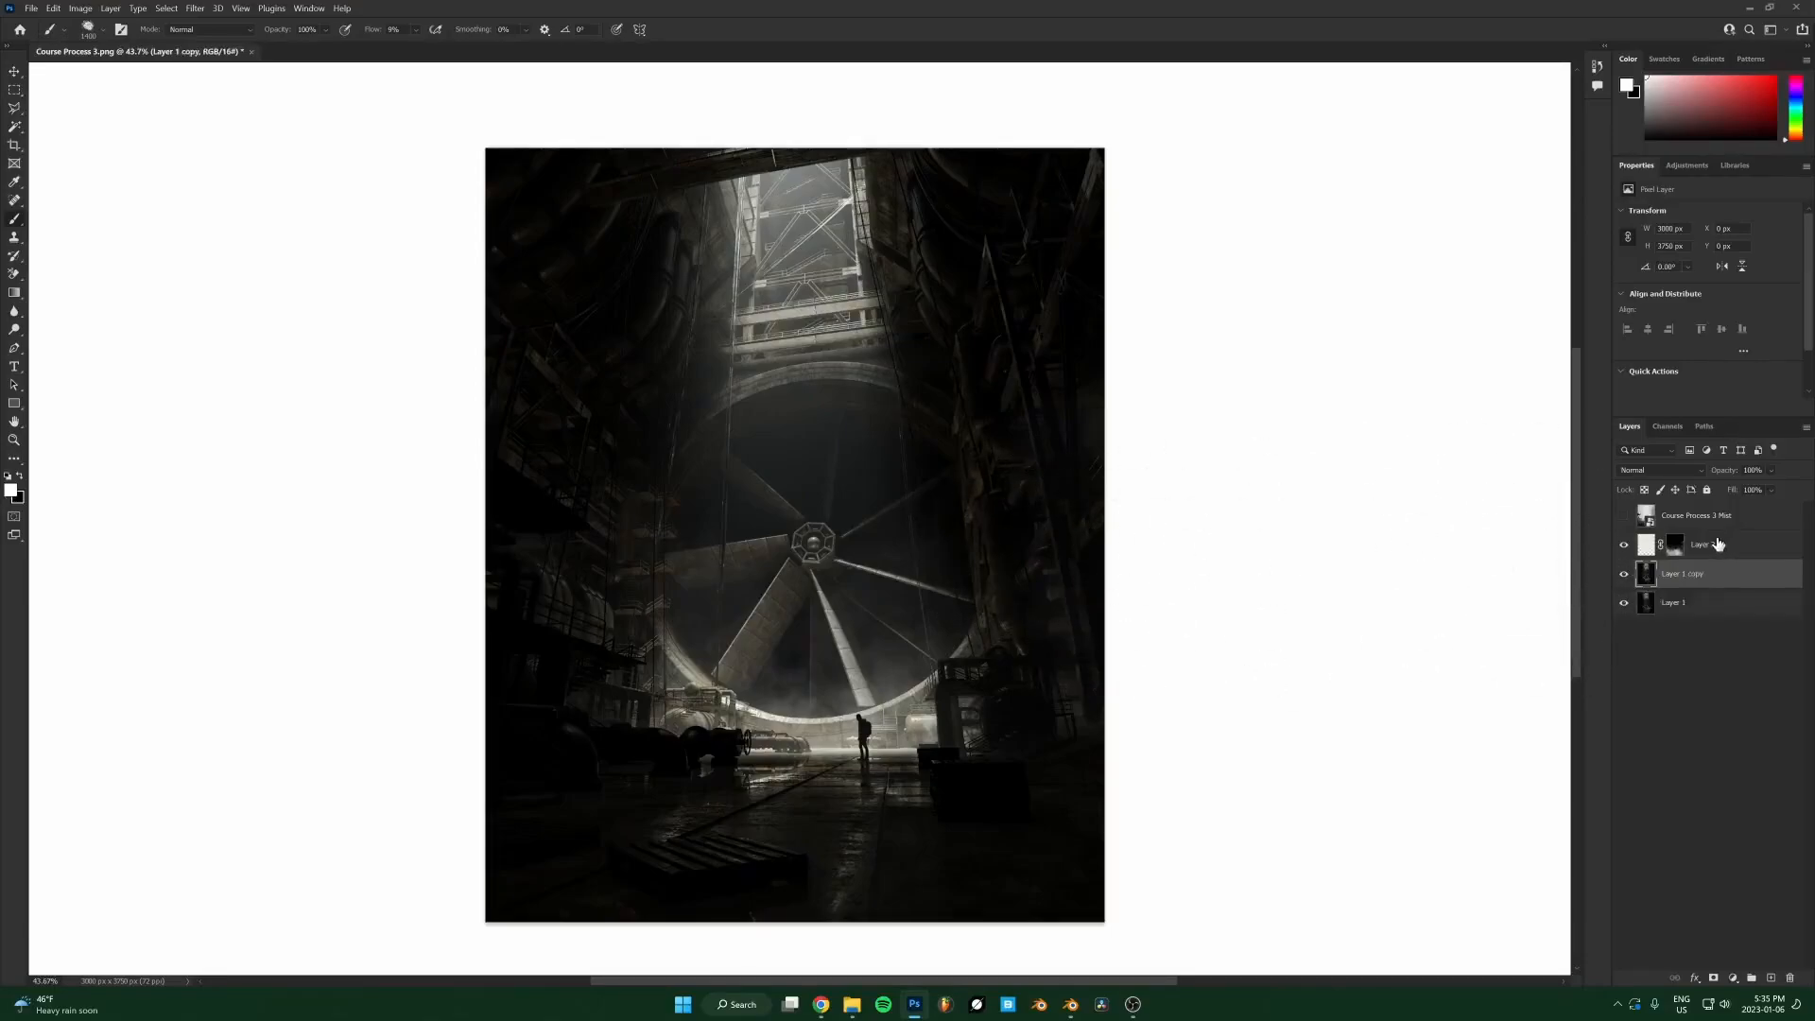
pyautogui.scroll(1, 935, 510)
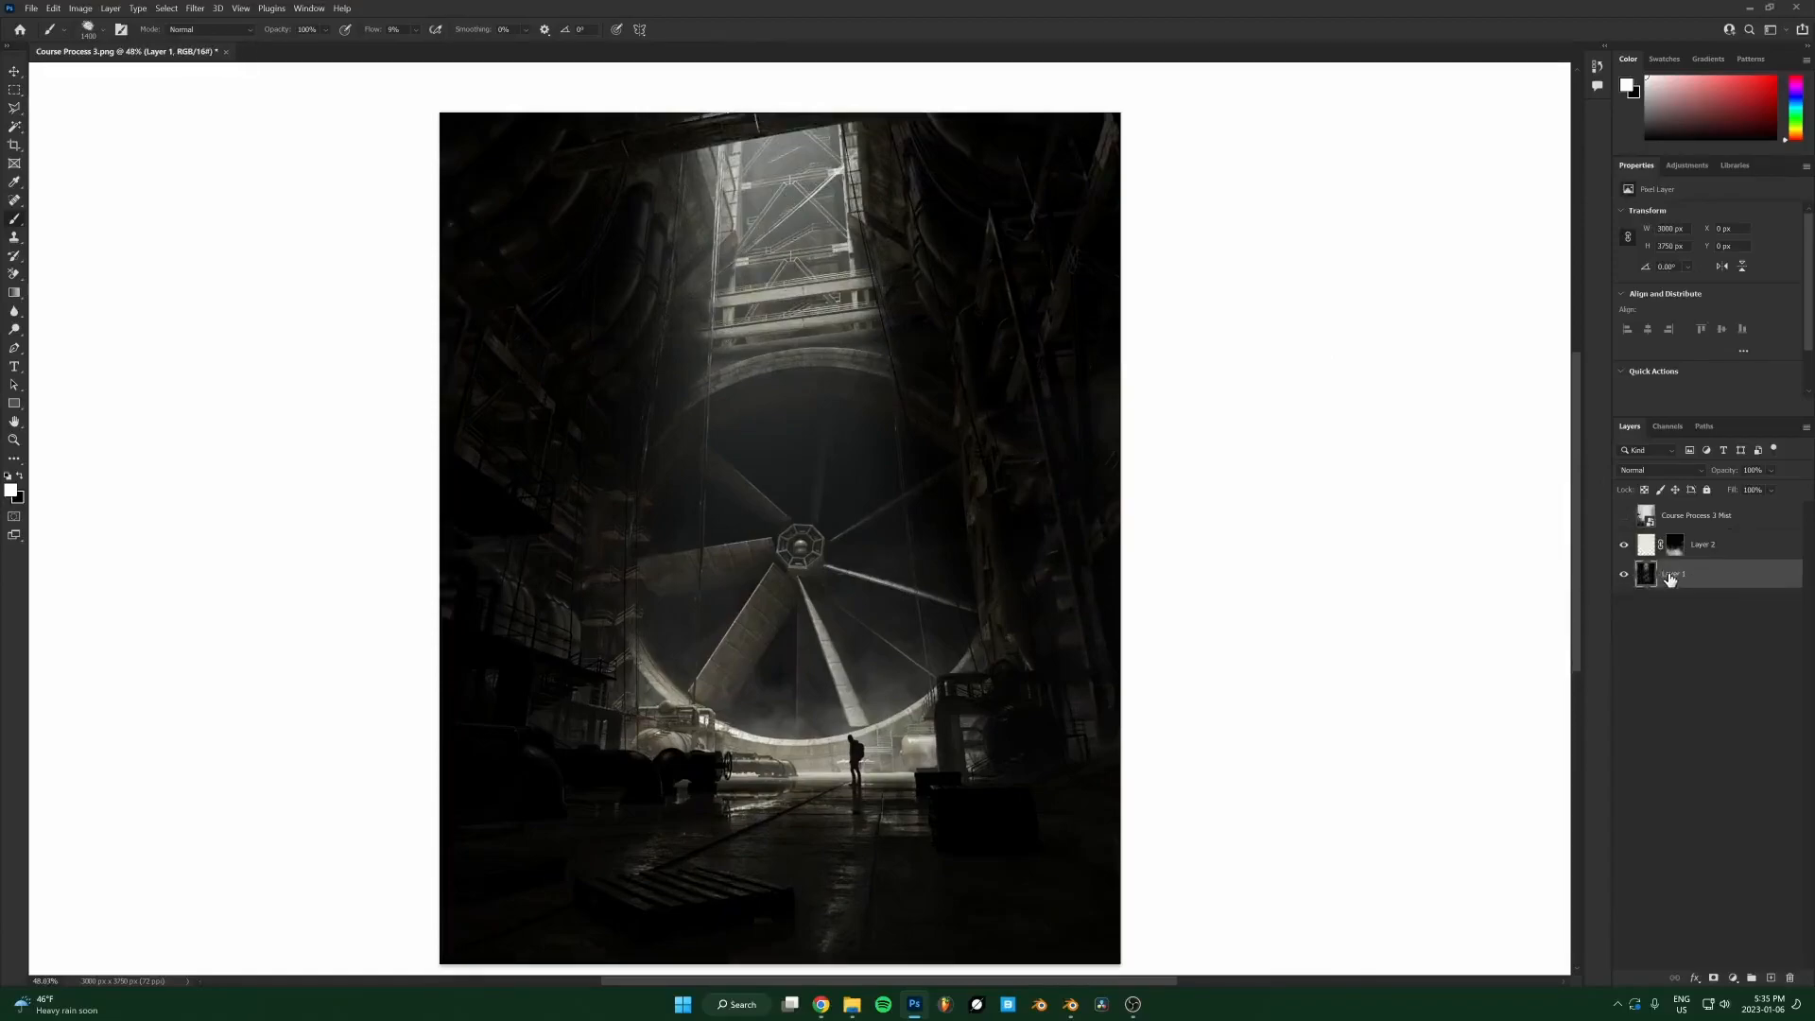
pyautogui.click(197, 7)
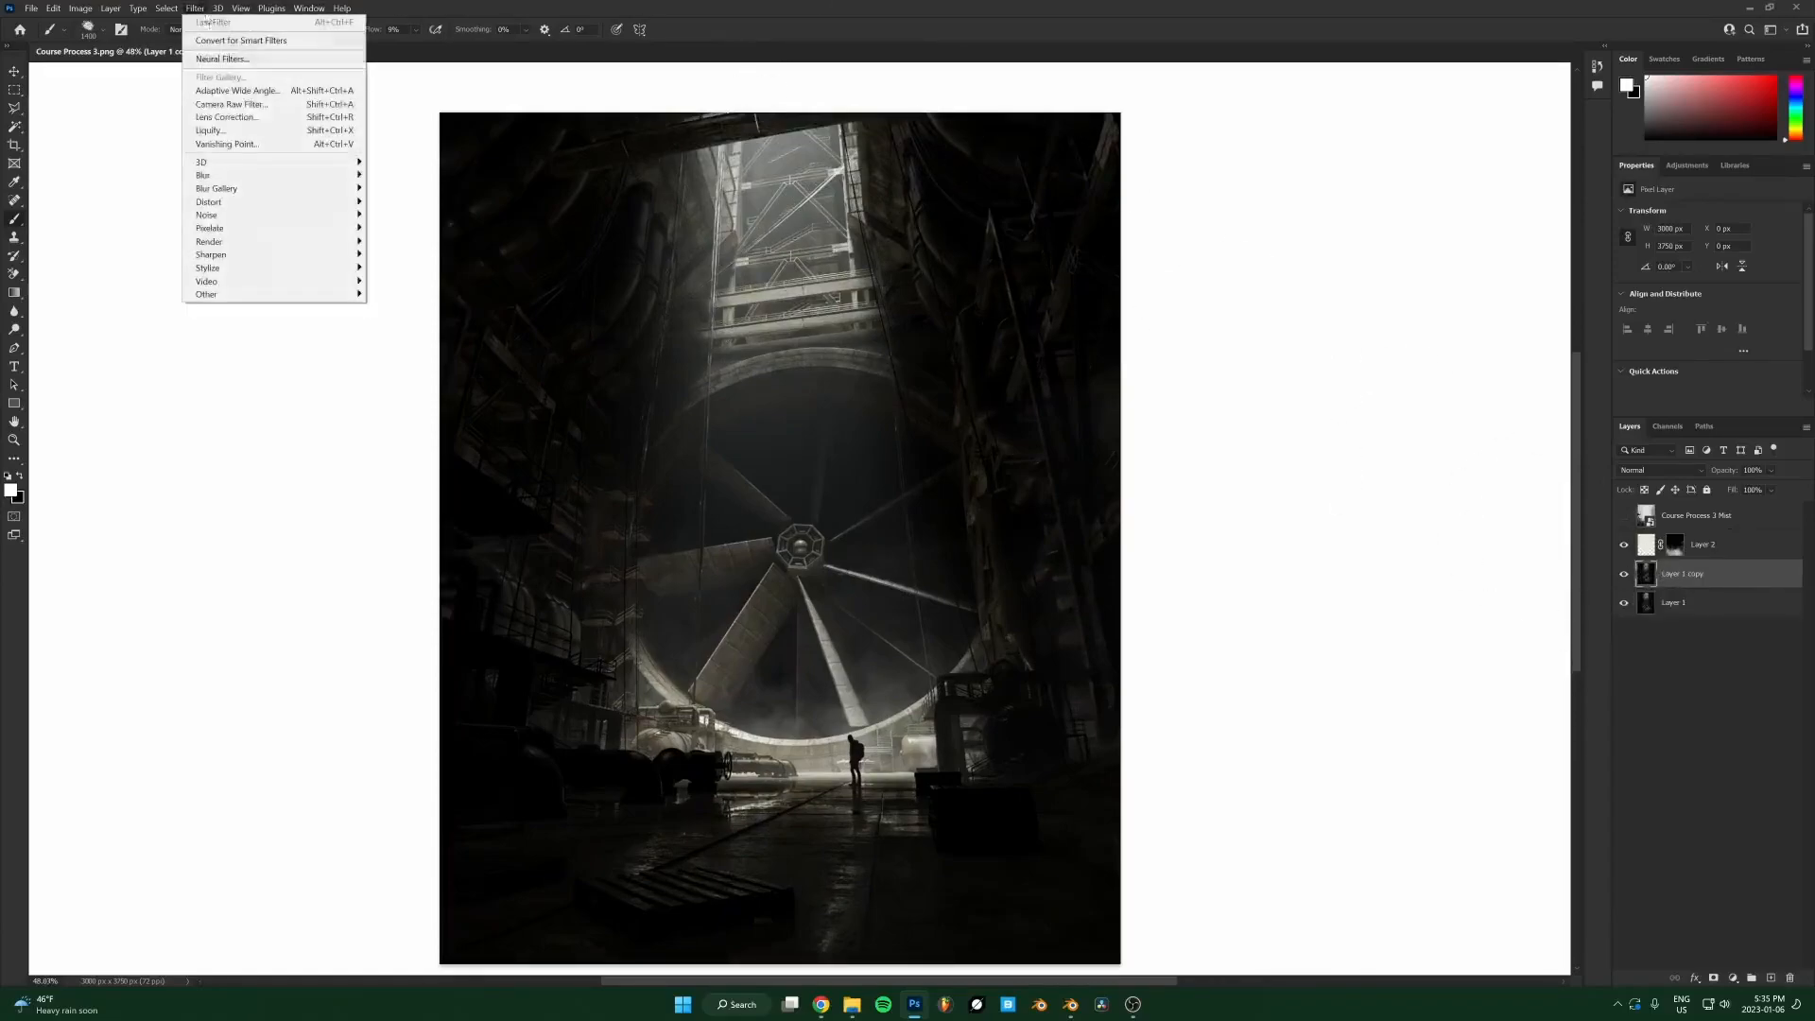
pyautogui.moveTo(290, 182)
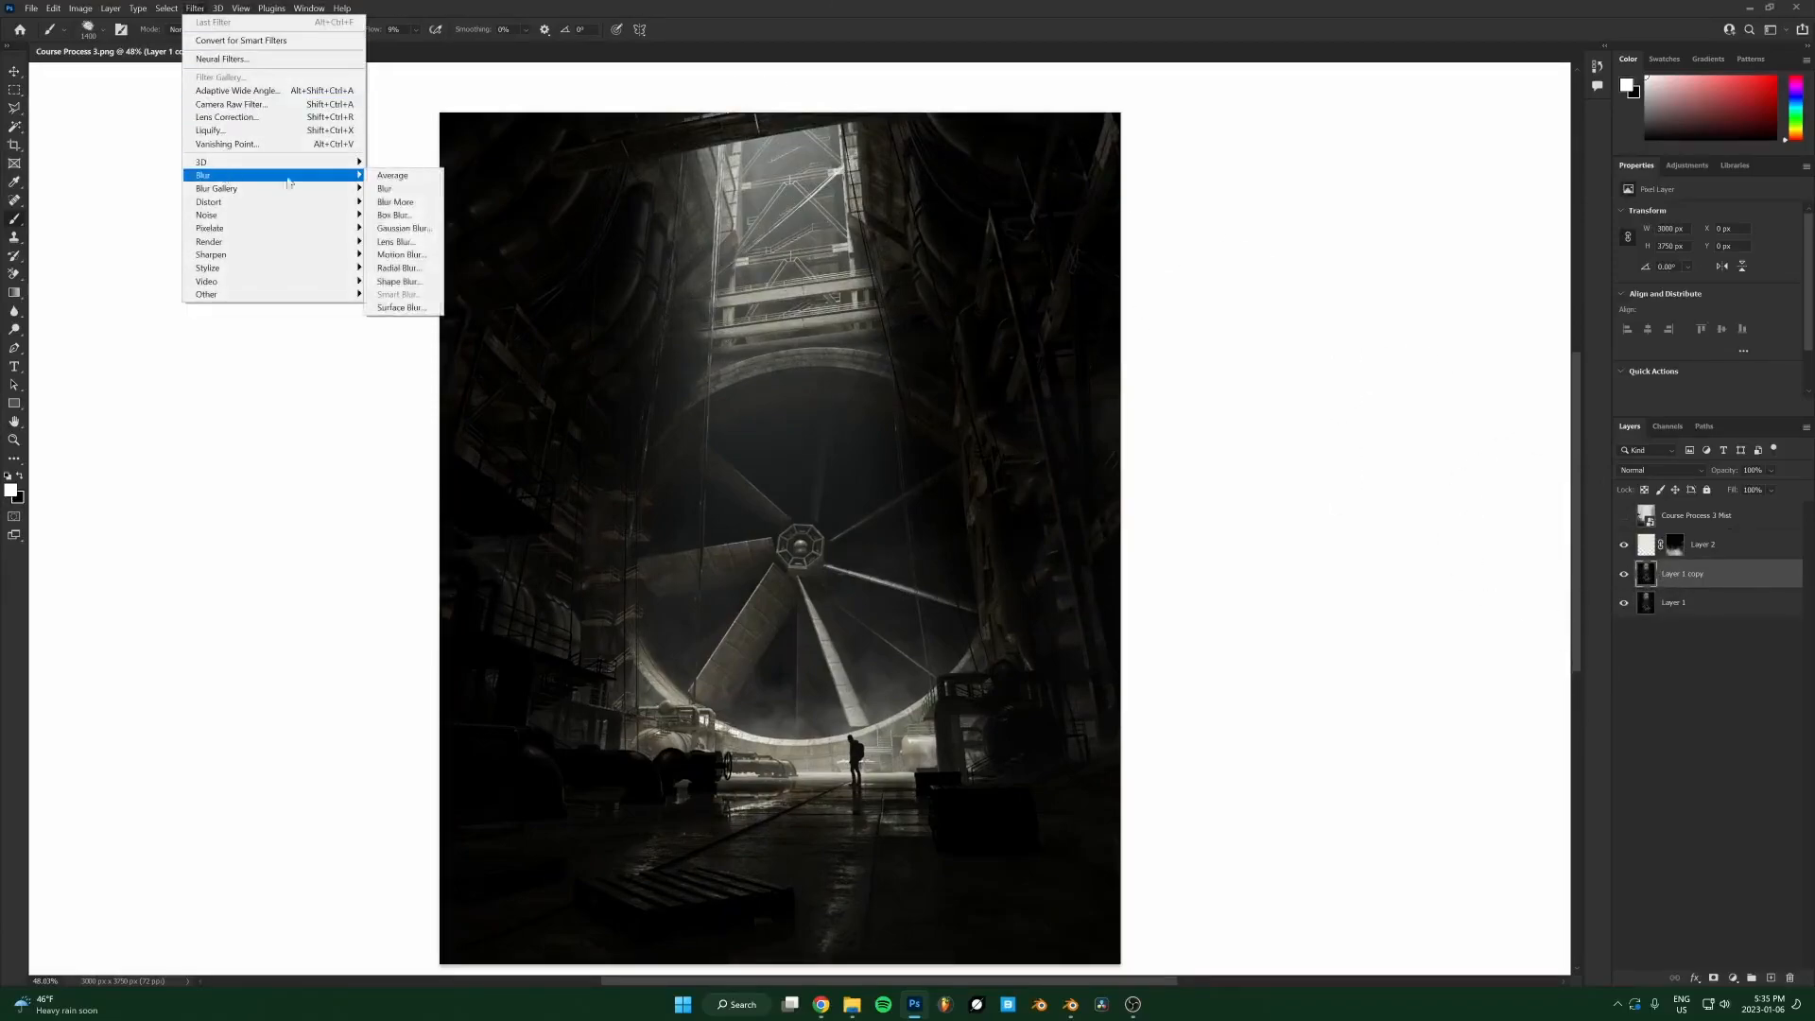
pyautogui.click(397, 227)
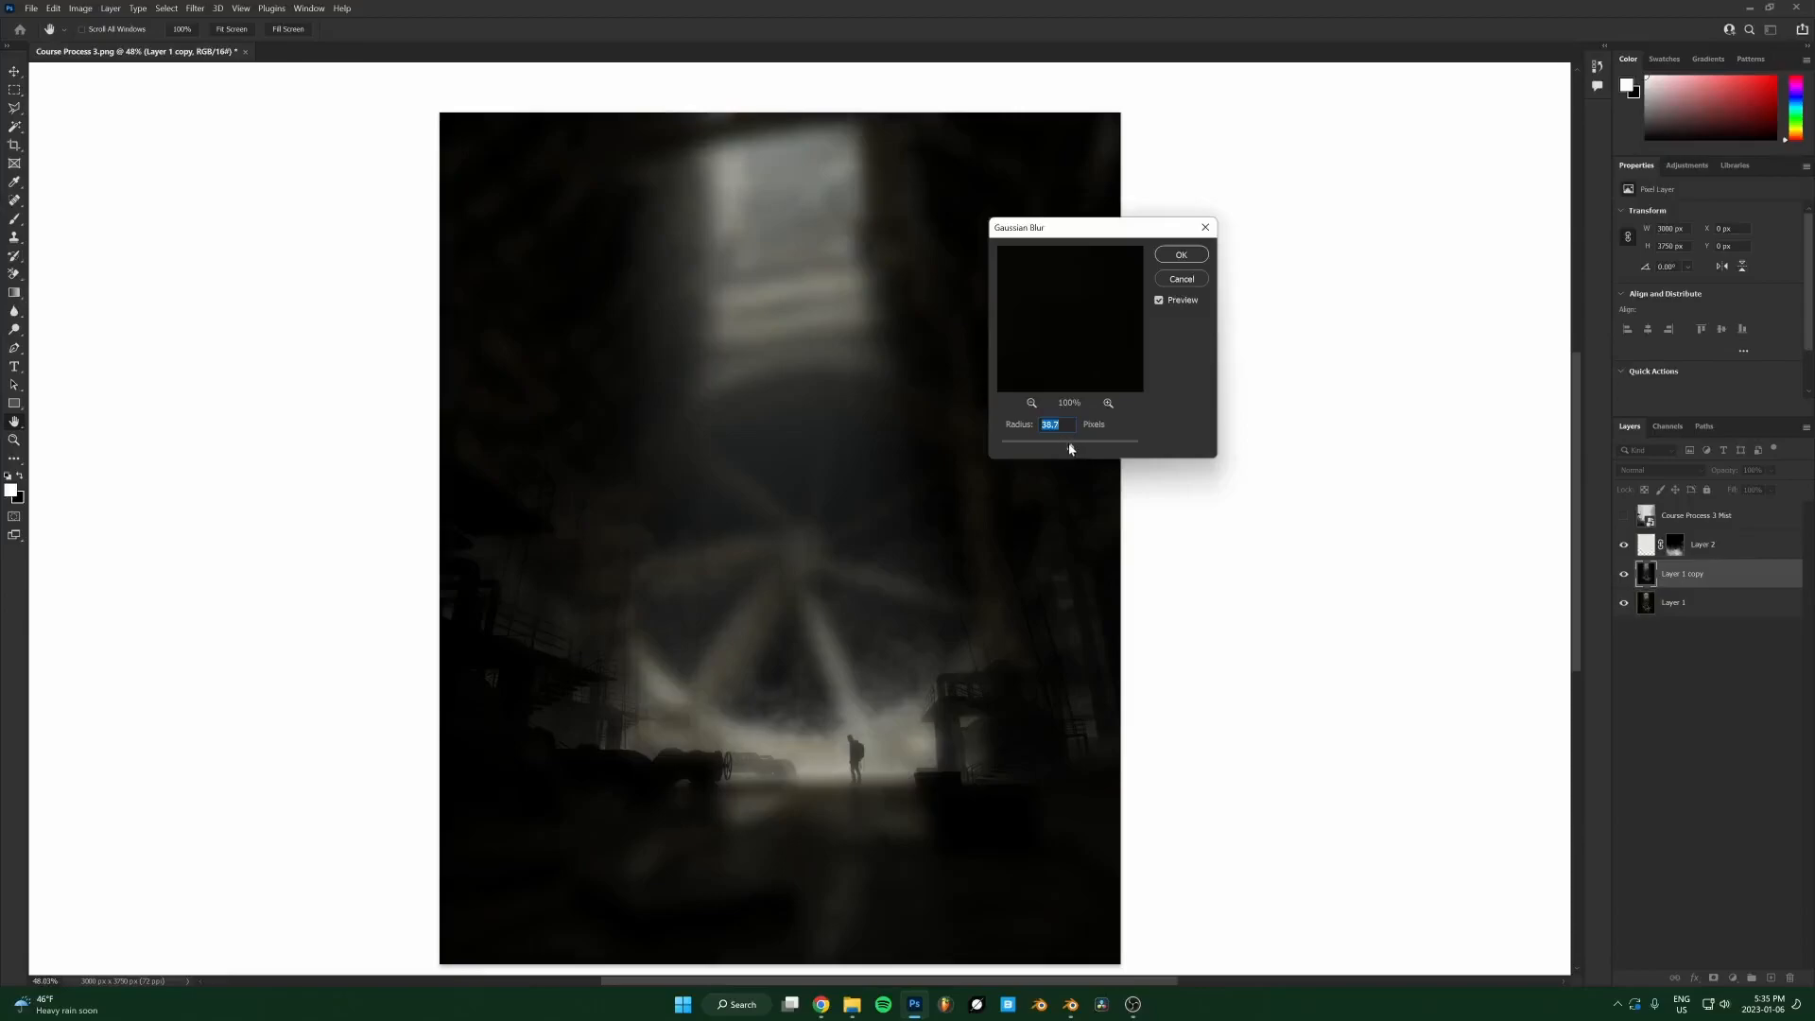
pyautogui.moveTo(1063, 447); pyautogui.dragTo(1062, 447)
pyautogui.click(1180, 256)
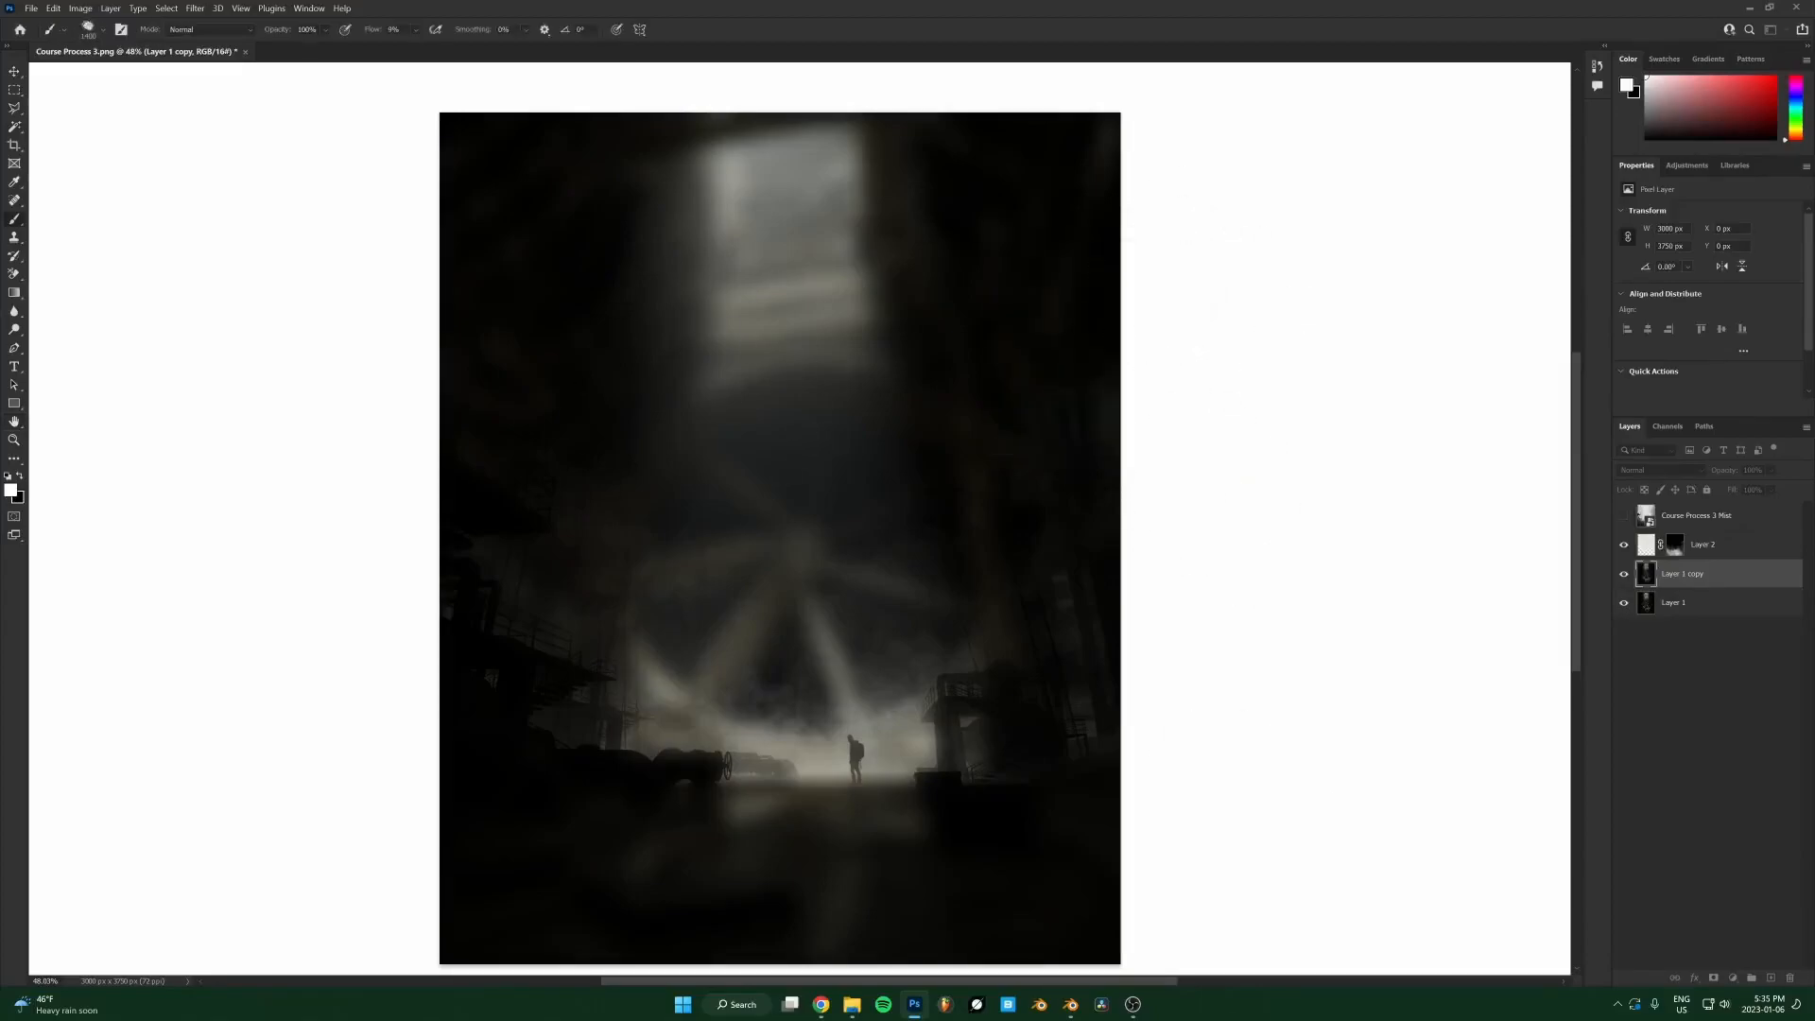
# Set the blurred Layer 1 copy's blend mode to Screen and compare the render with the copy hidden and shown.
pyautogui.click(1141, 1004)
pyautogui.click(1139, 1006)
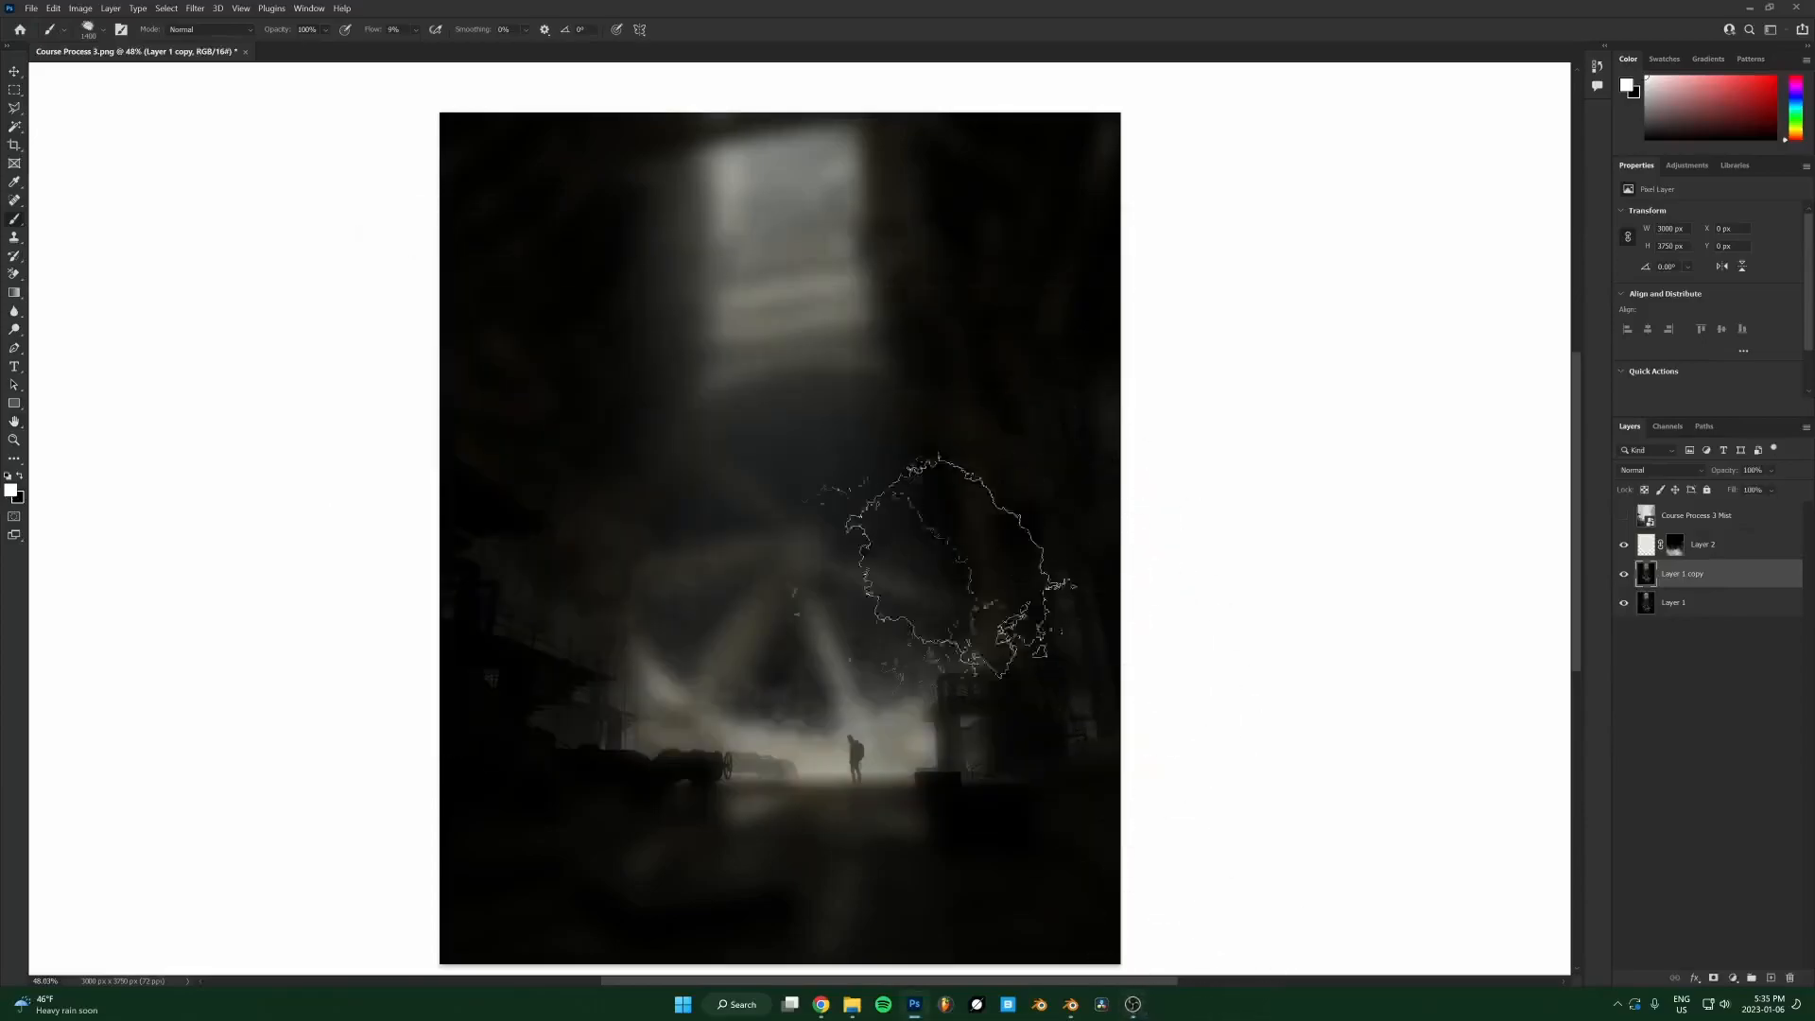
pyautogui.click(1624, 574)
pyautogui.click(1624, 574)
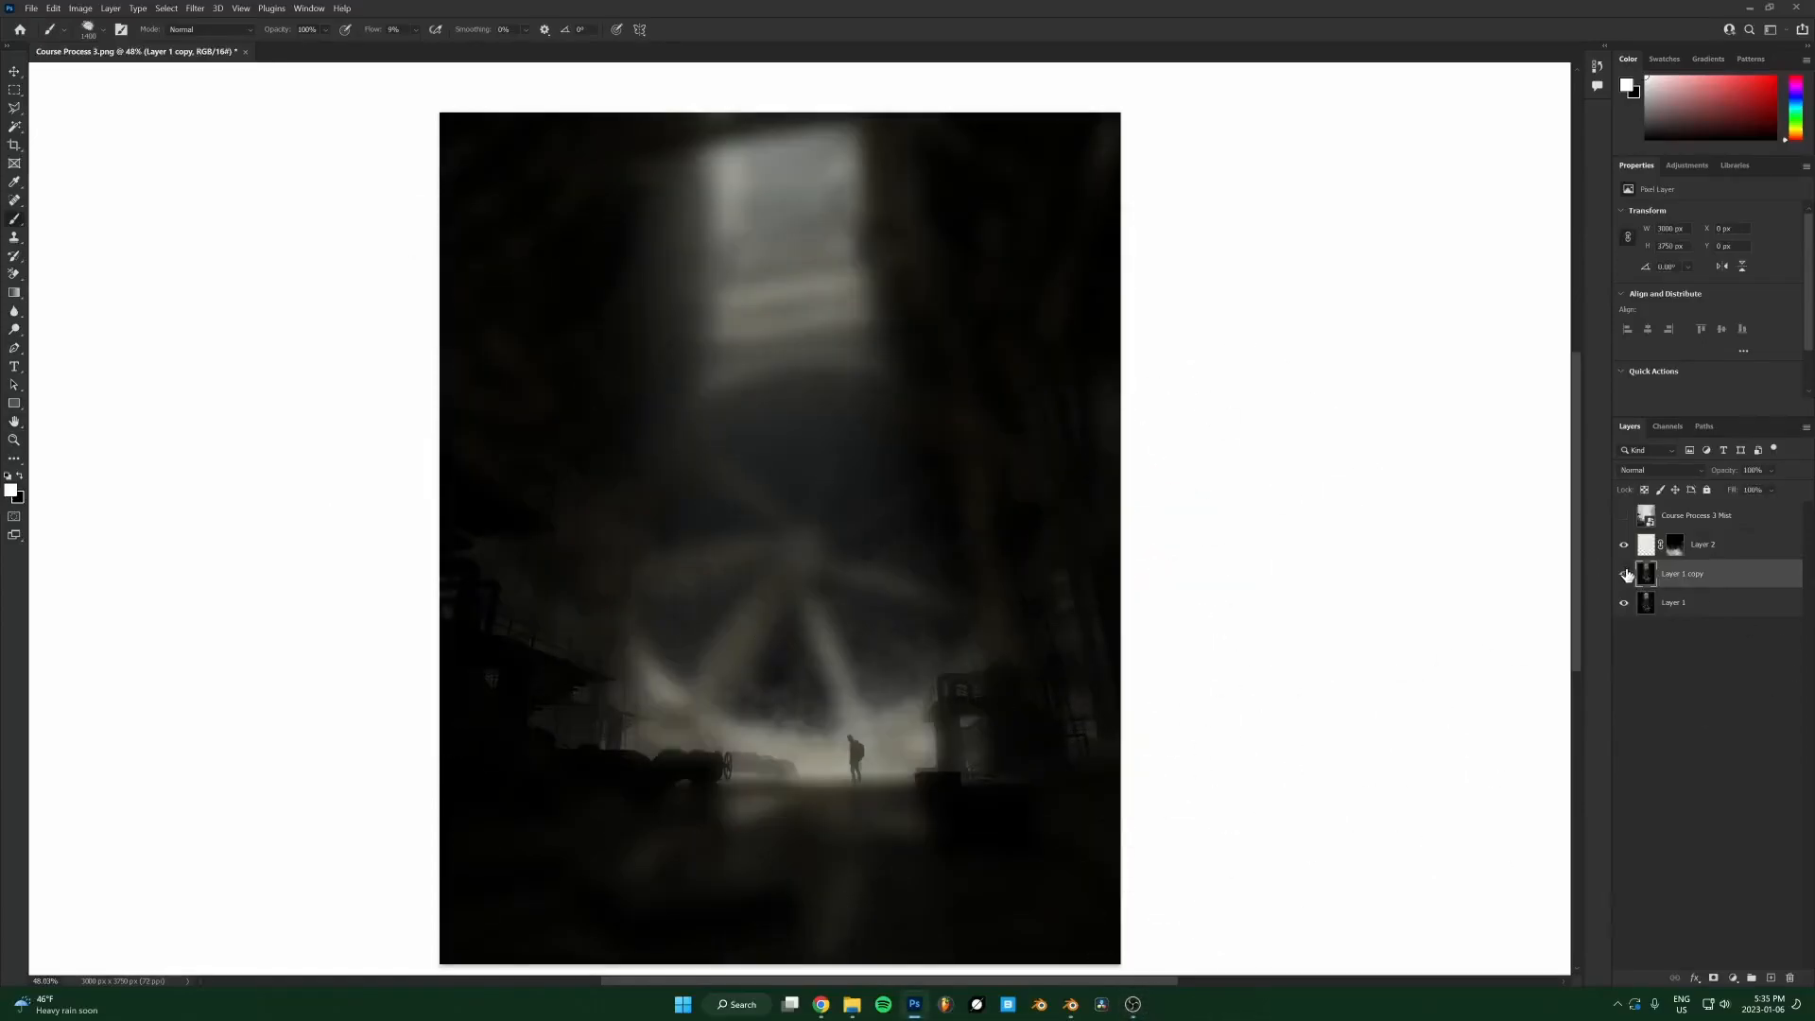
pyautogui.click(1624, 574)
pyautogui.click(1625, 574)
pyautogui.click(1648, 471)
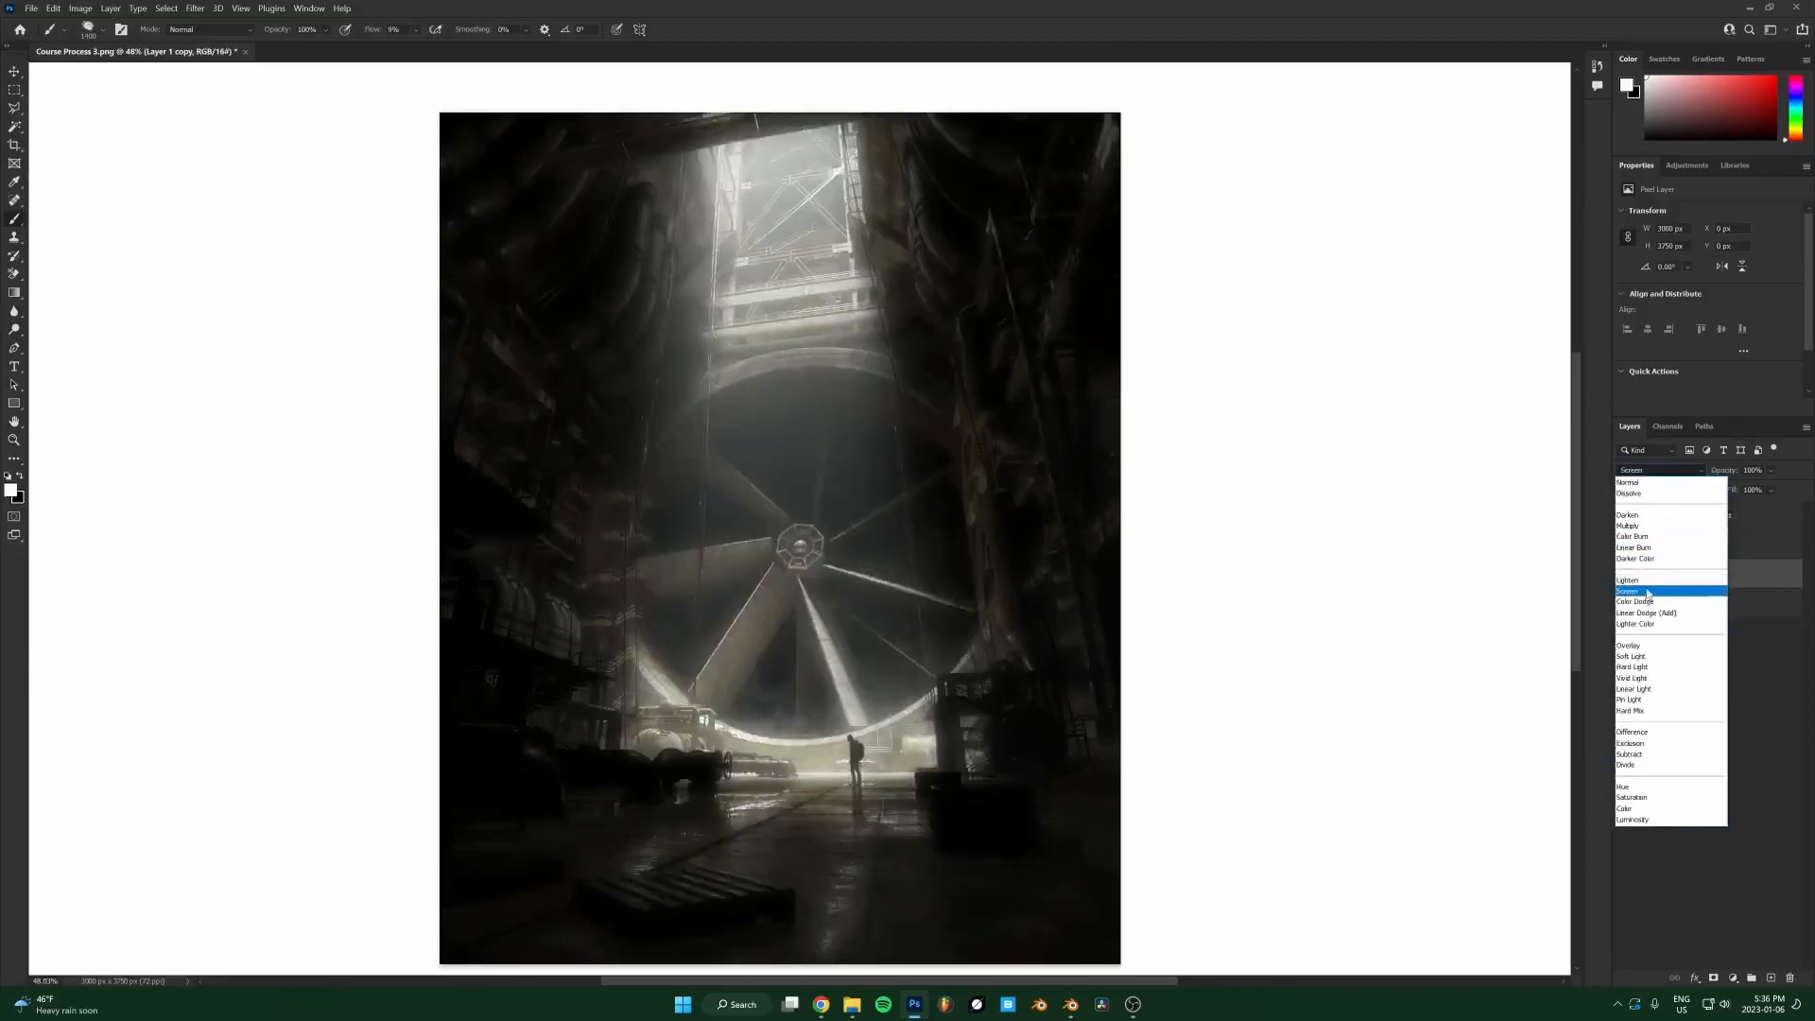
pyautogui.click(1648, 592)
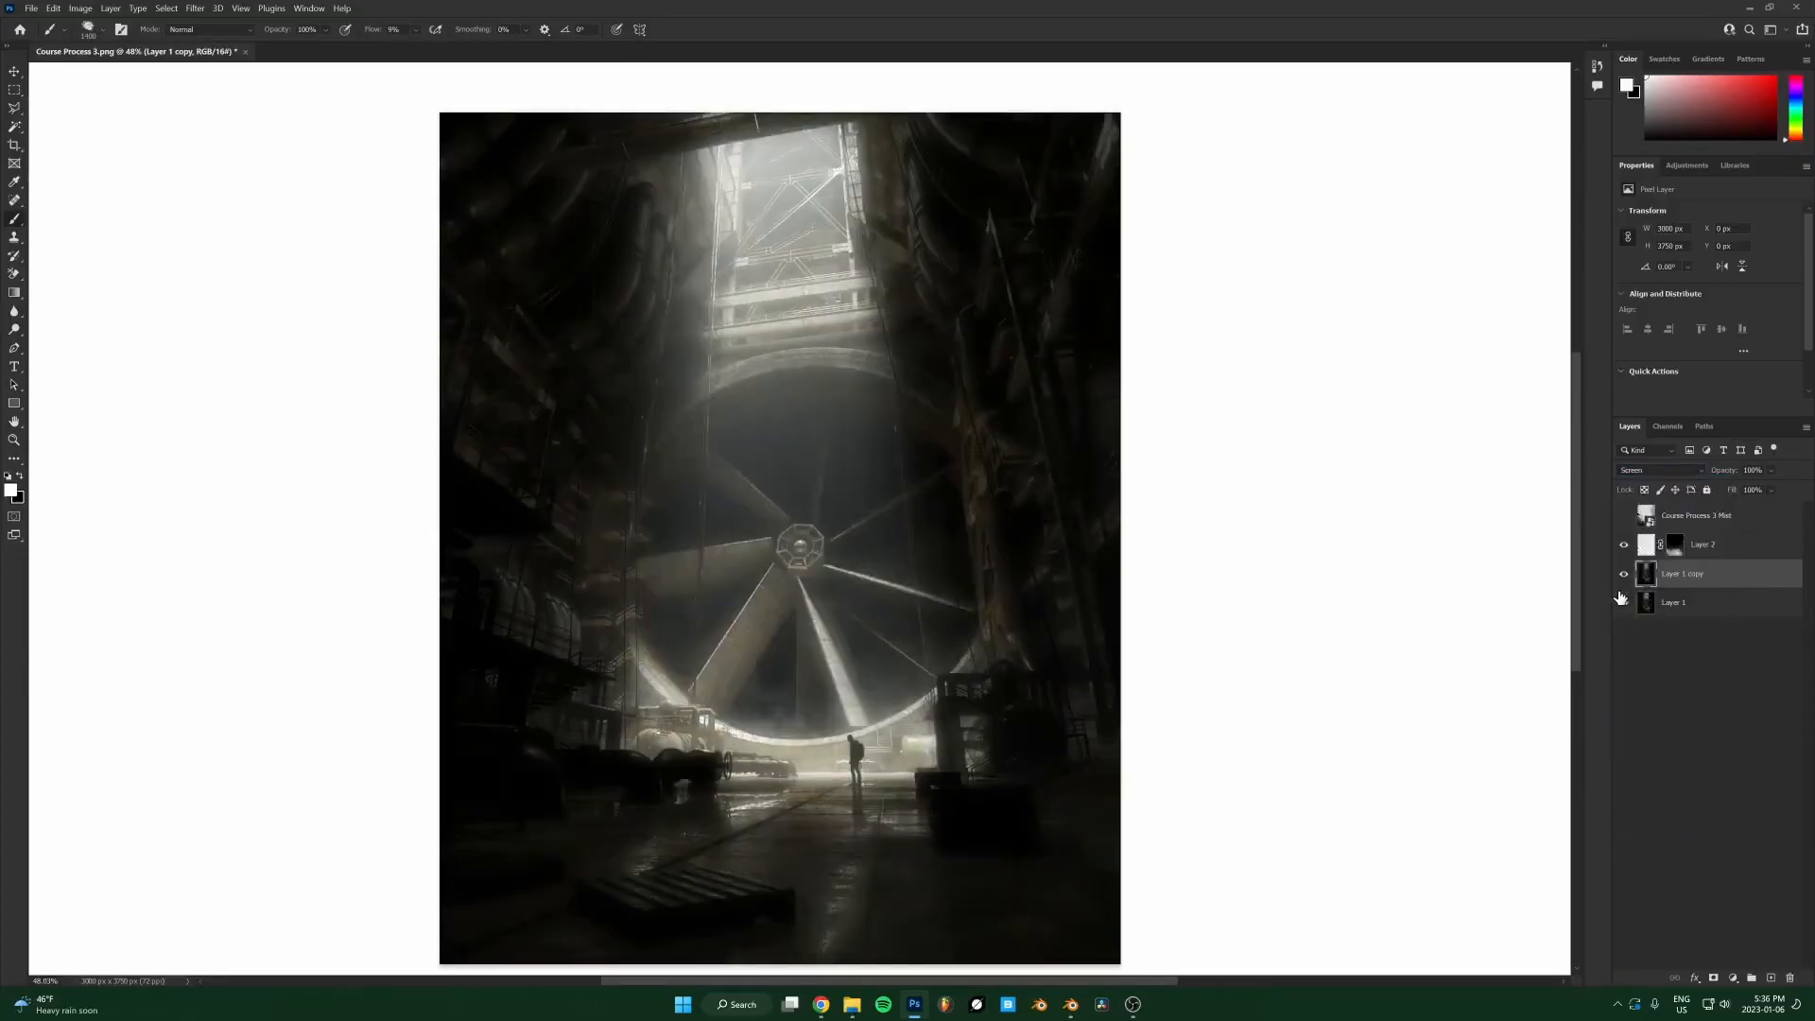
pyautogui.click(1623, 579)
pyautogui.click(1624, 578)
pyautogui.click(1621, 580)
pyautogui.click(1621, 580)
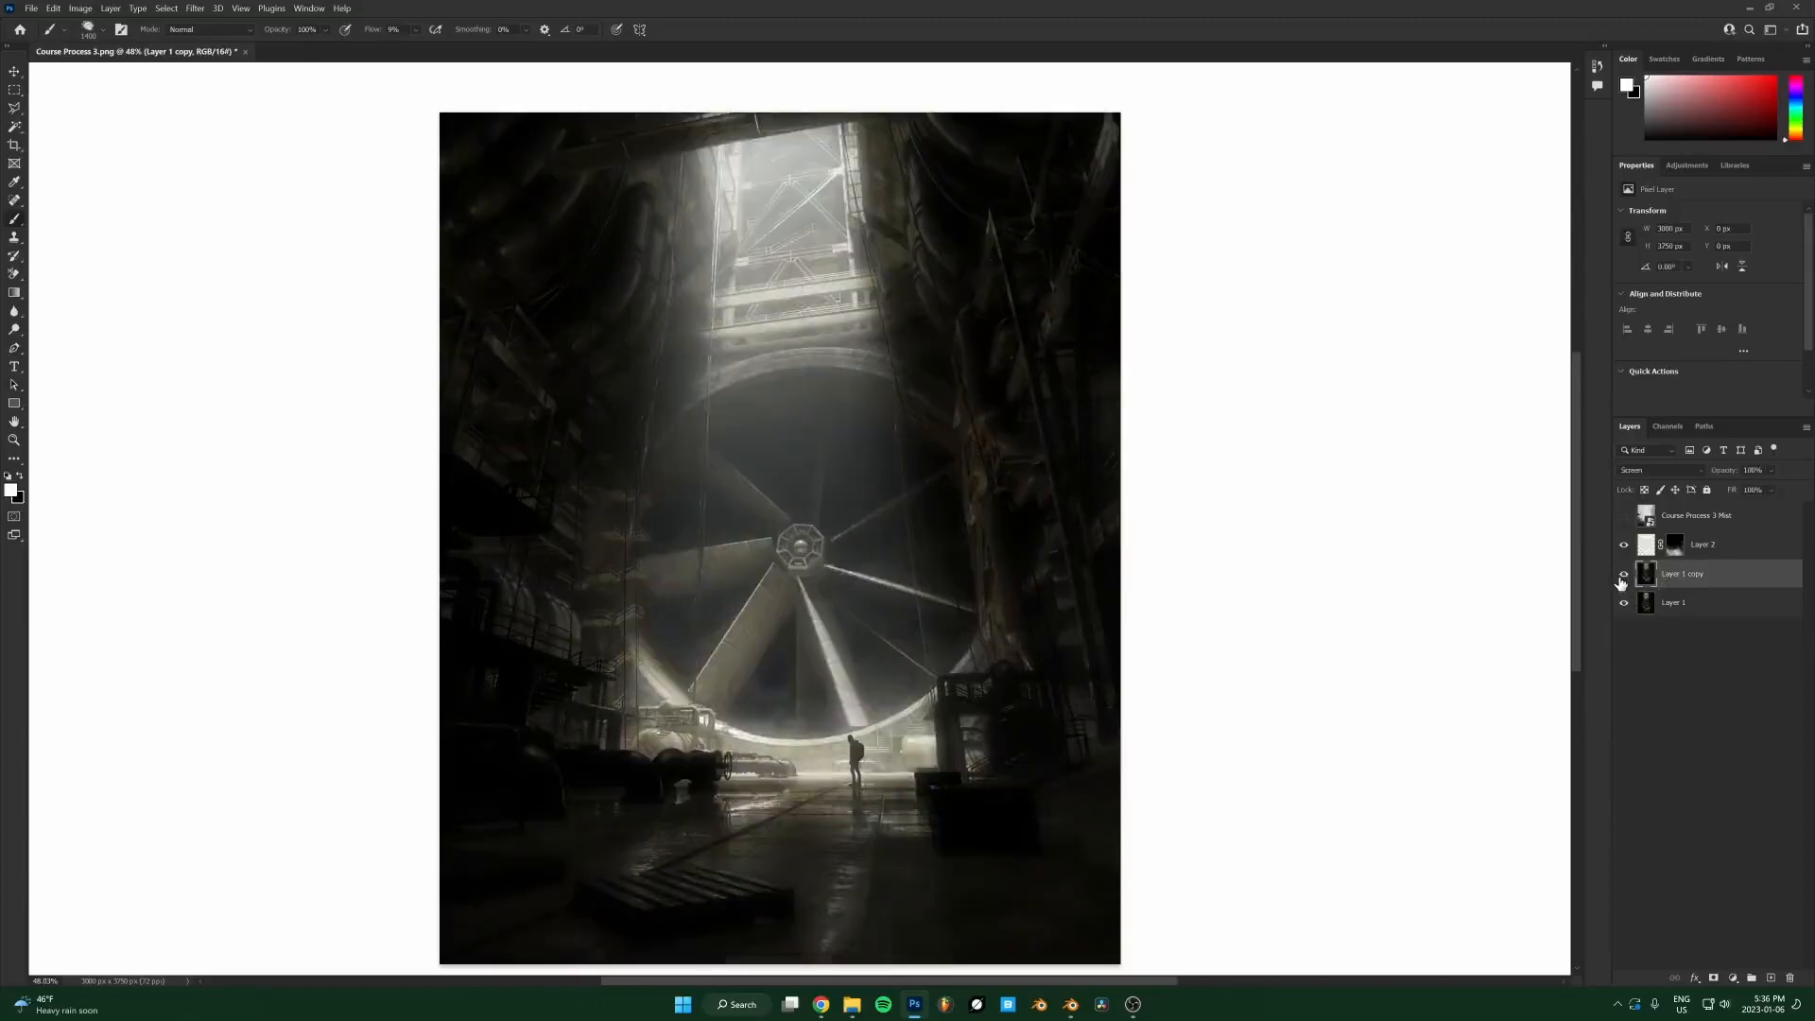
pyautogui.click(1733, 978)
pyautogui.click(1720, 794)
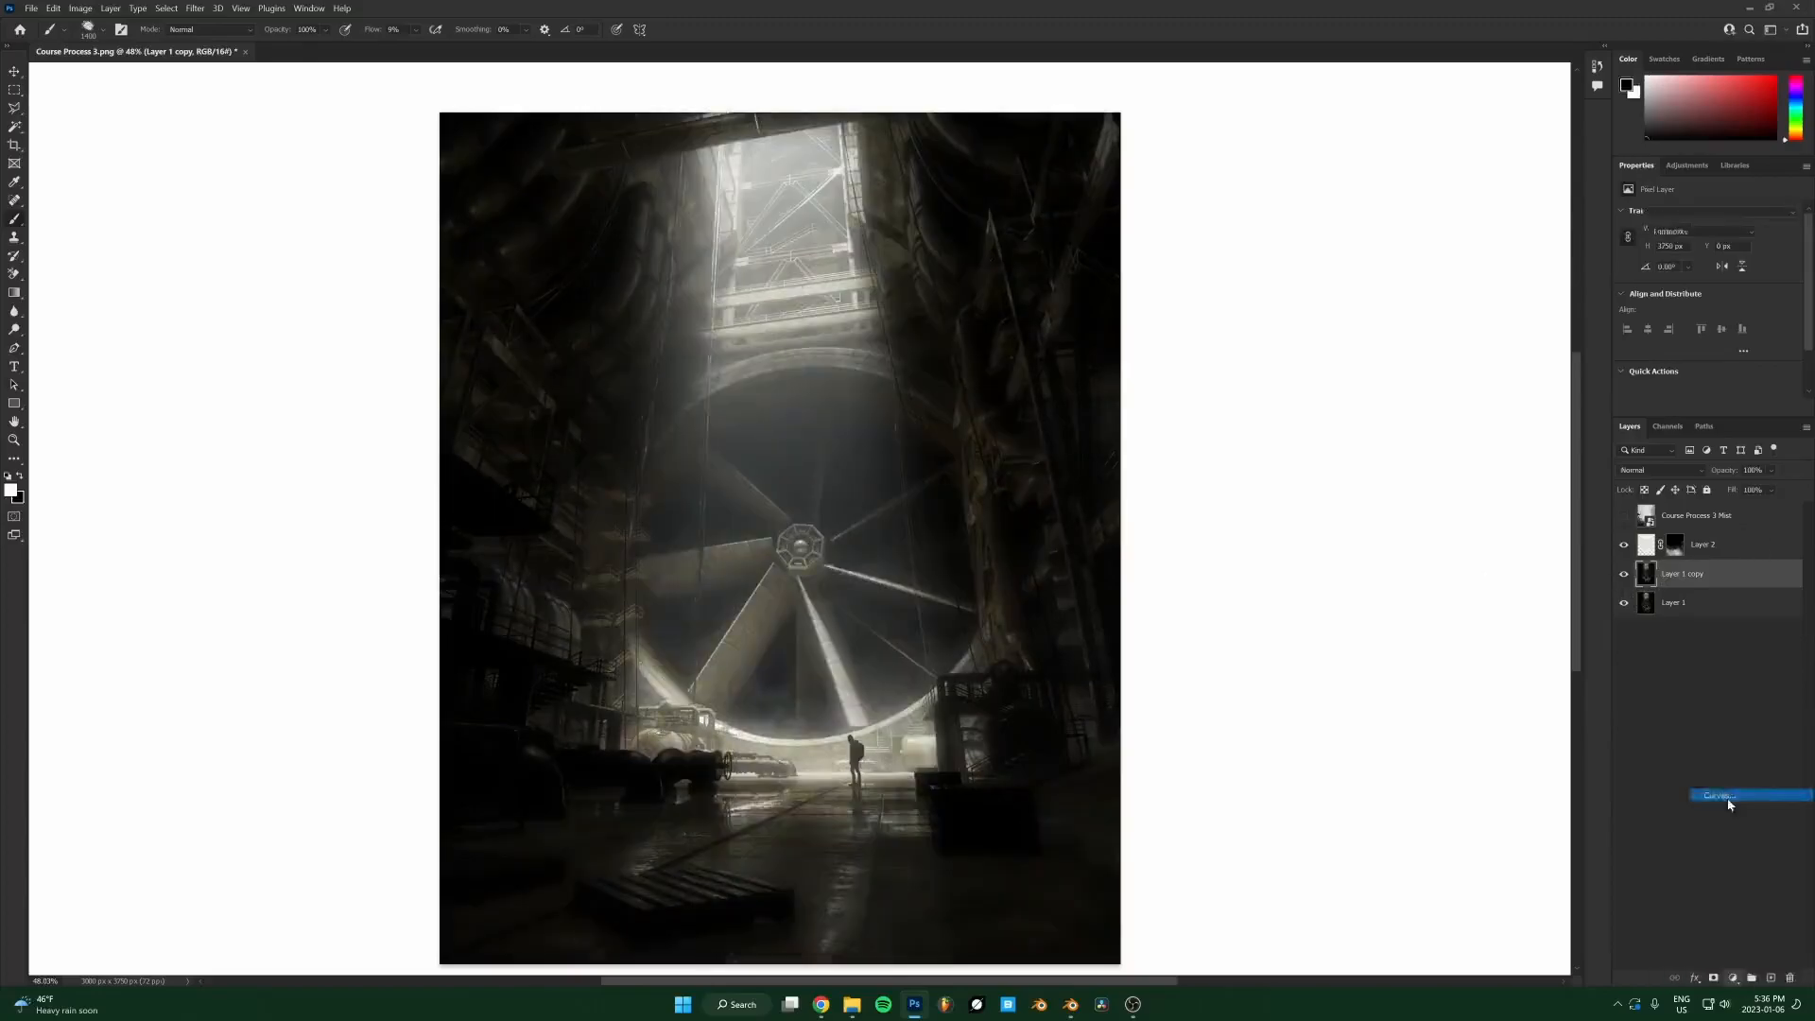
pyautogui.hotkey('ctrl', 'z')
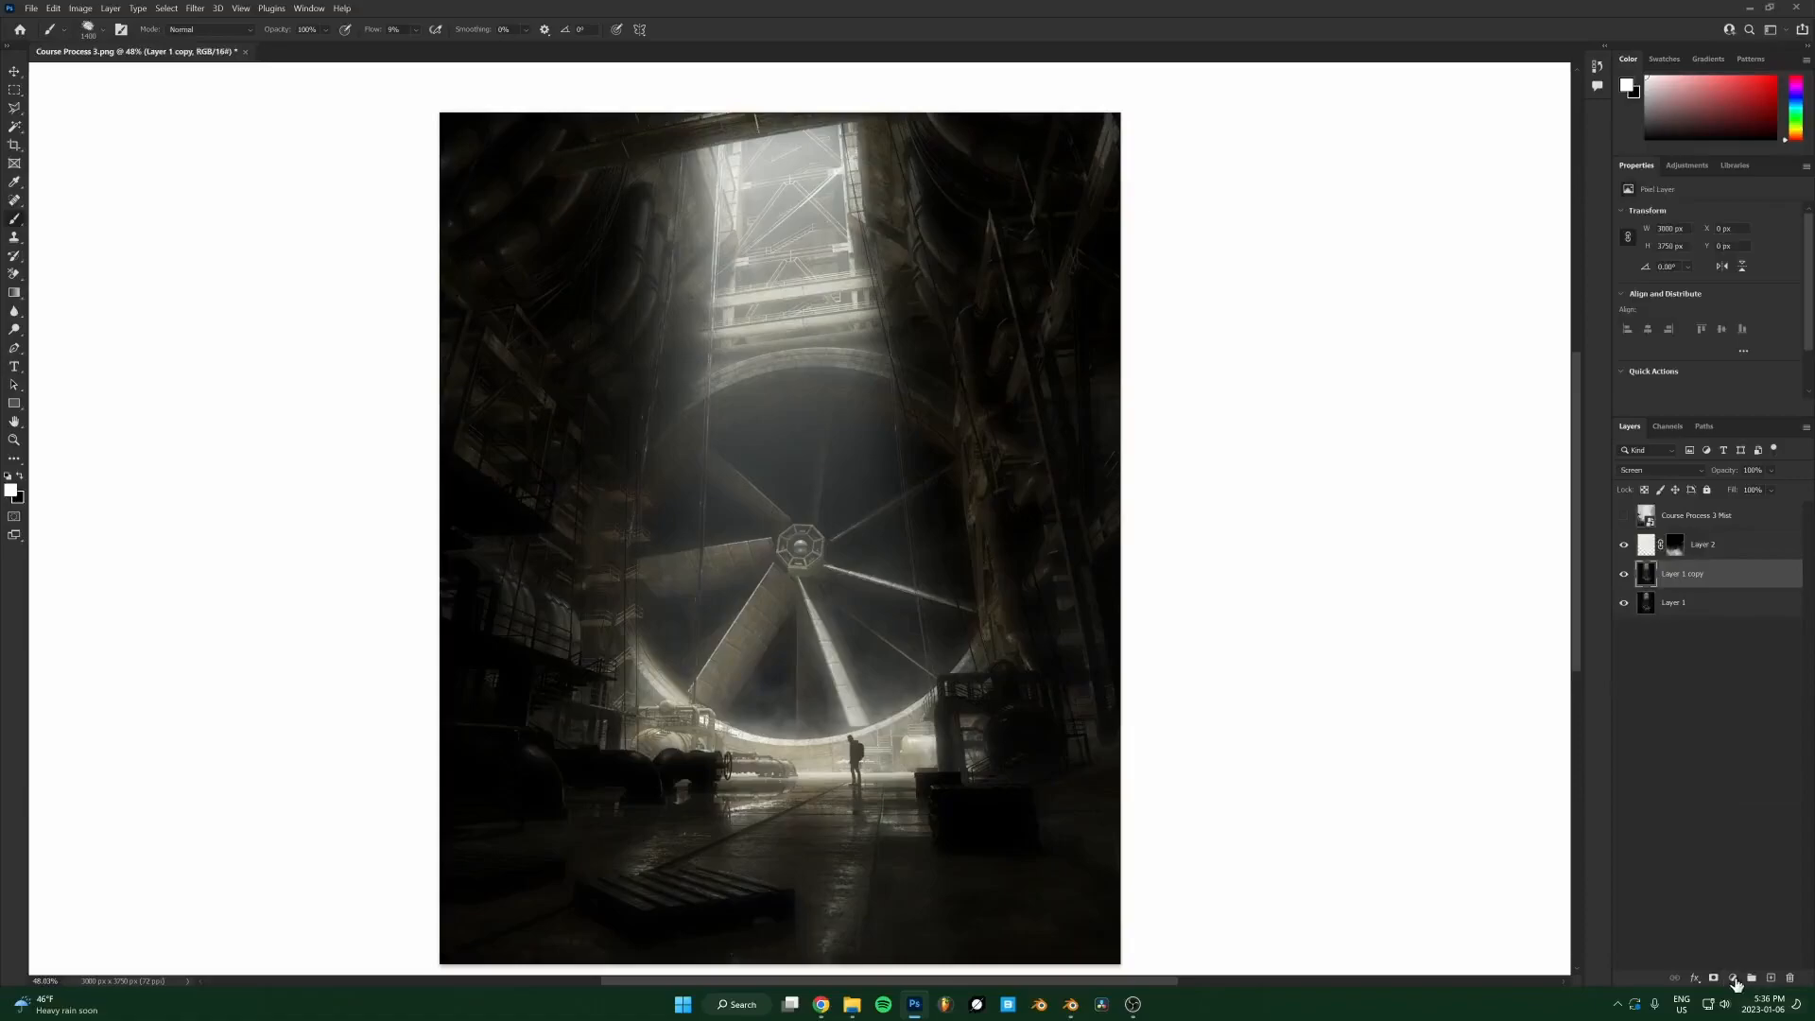
# Add a Curves adjustment layer directly above Layer 1 copy and try out a bend in its curve.
pyautogui.click(1736, 983)
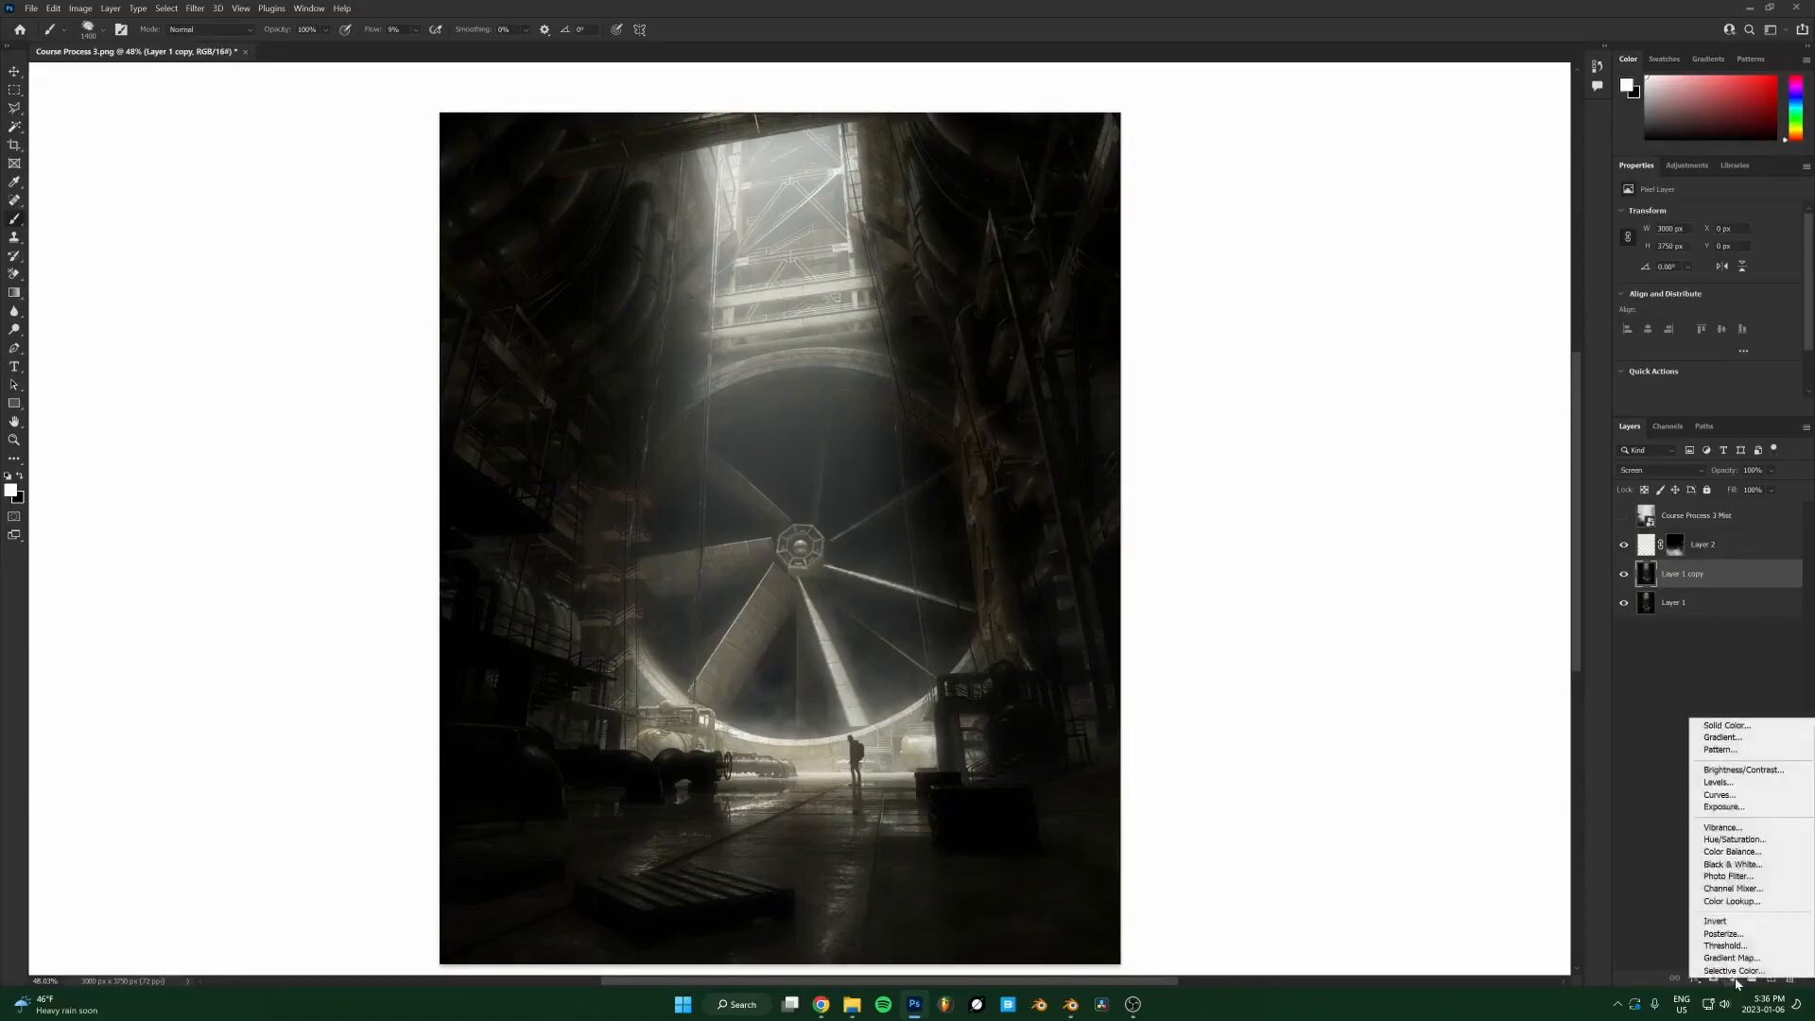
pyautogui.click(1728, 797)
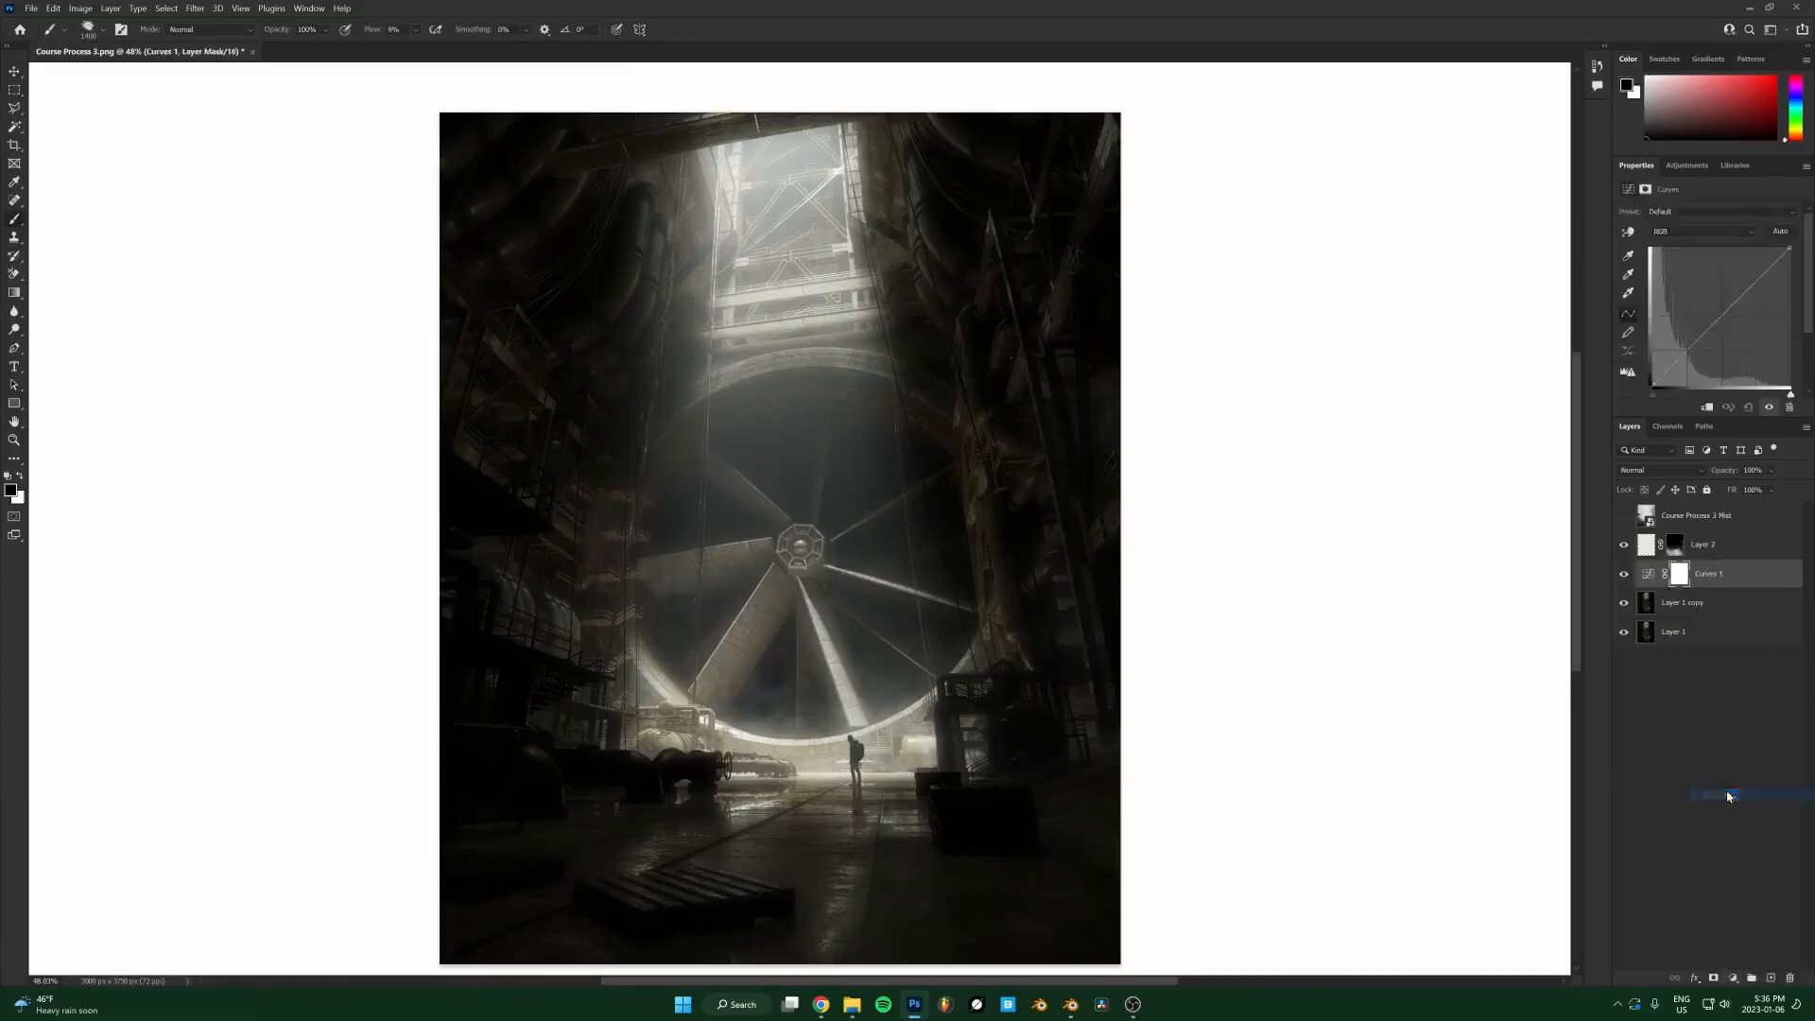
pyautogui.moveTo(1694, 346); pyautogui.dragTo(1715, 537)
pyautogui.press('x')
pyautogui.click(1681, 602)
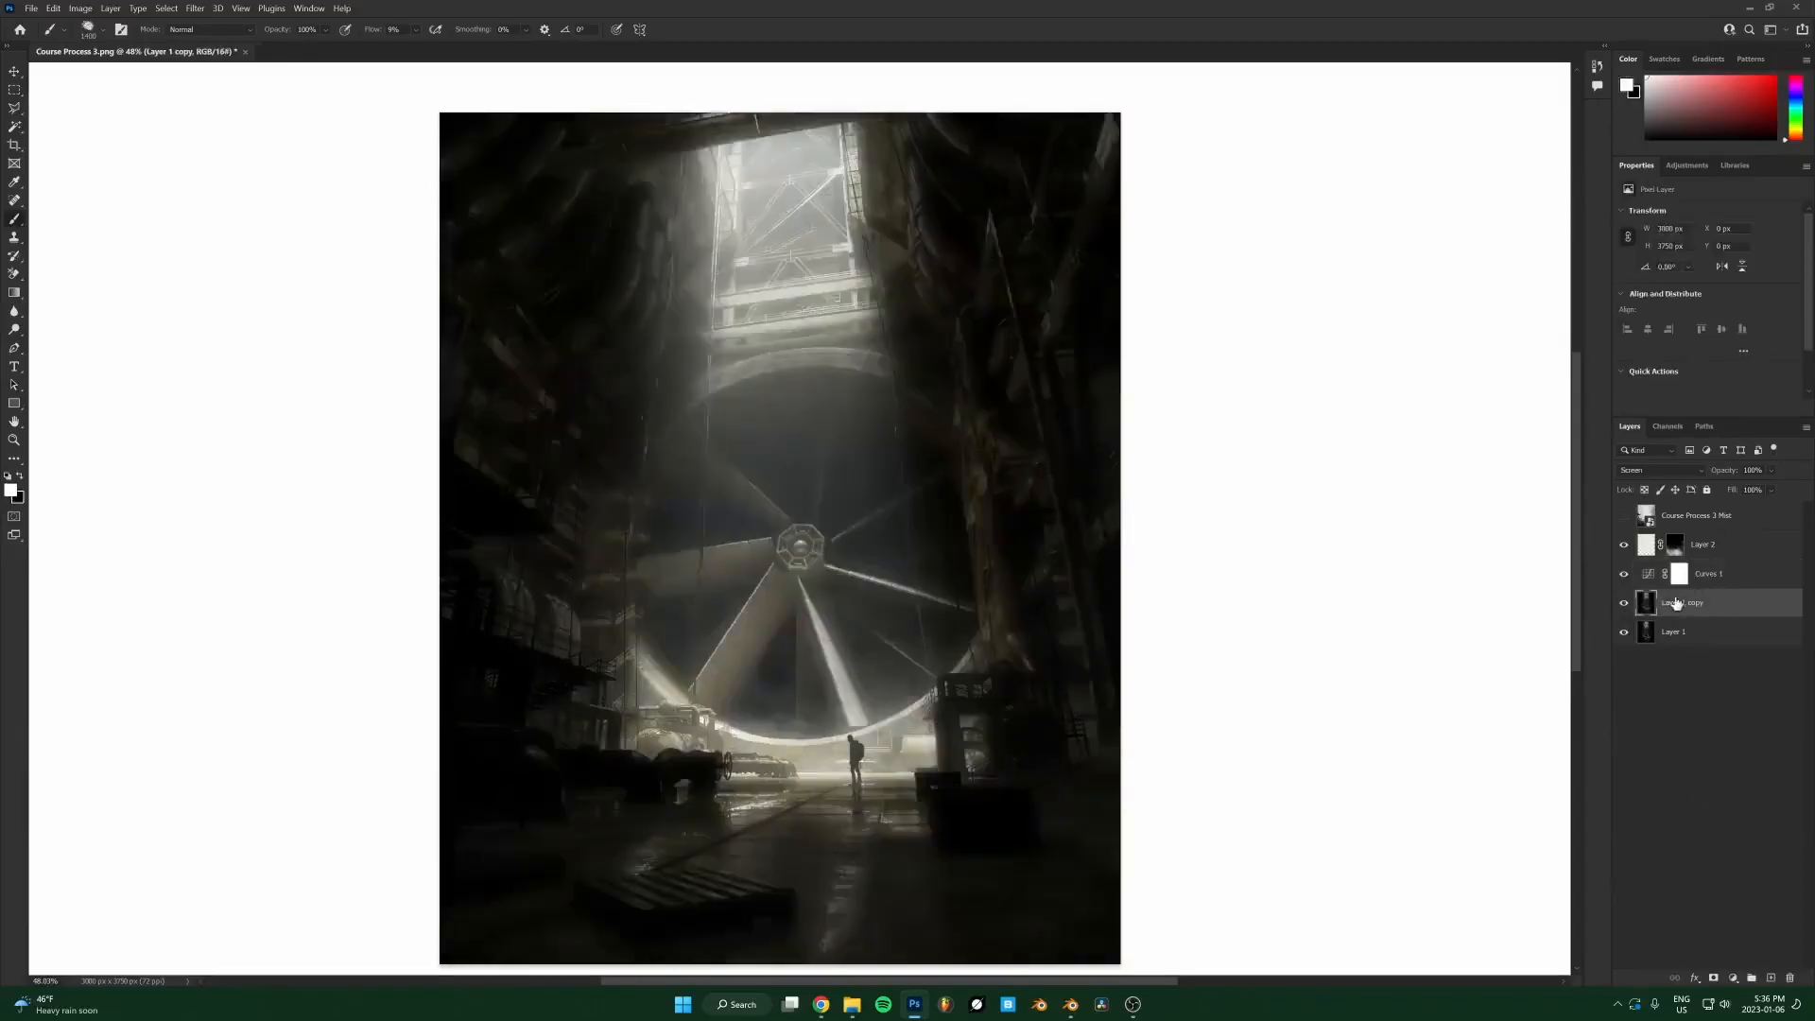
pyautogui.click(1718, 578)
pyautogui.press('x')
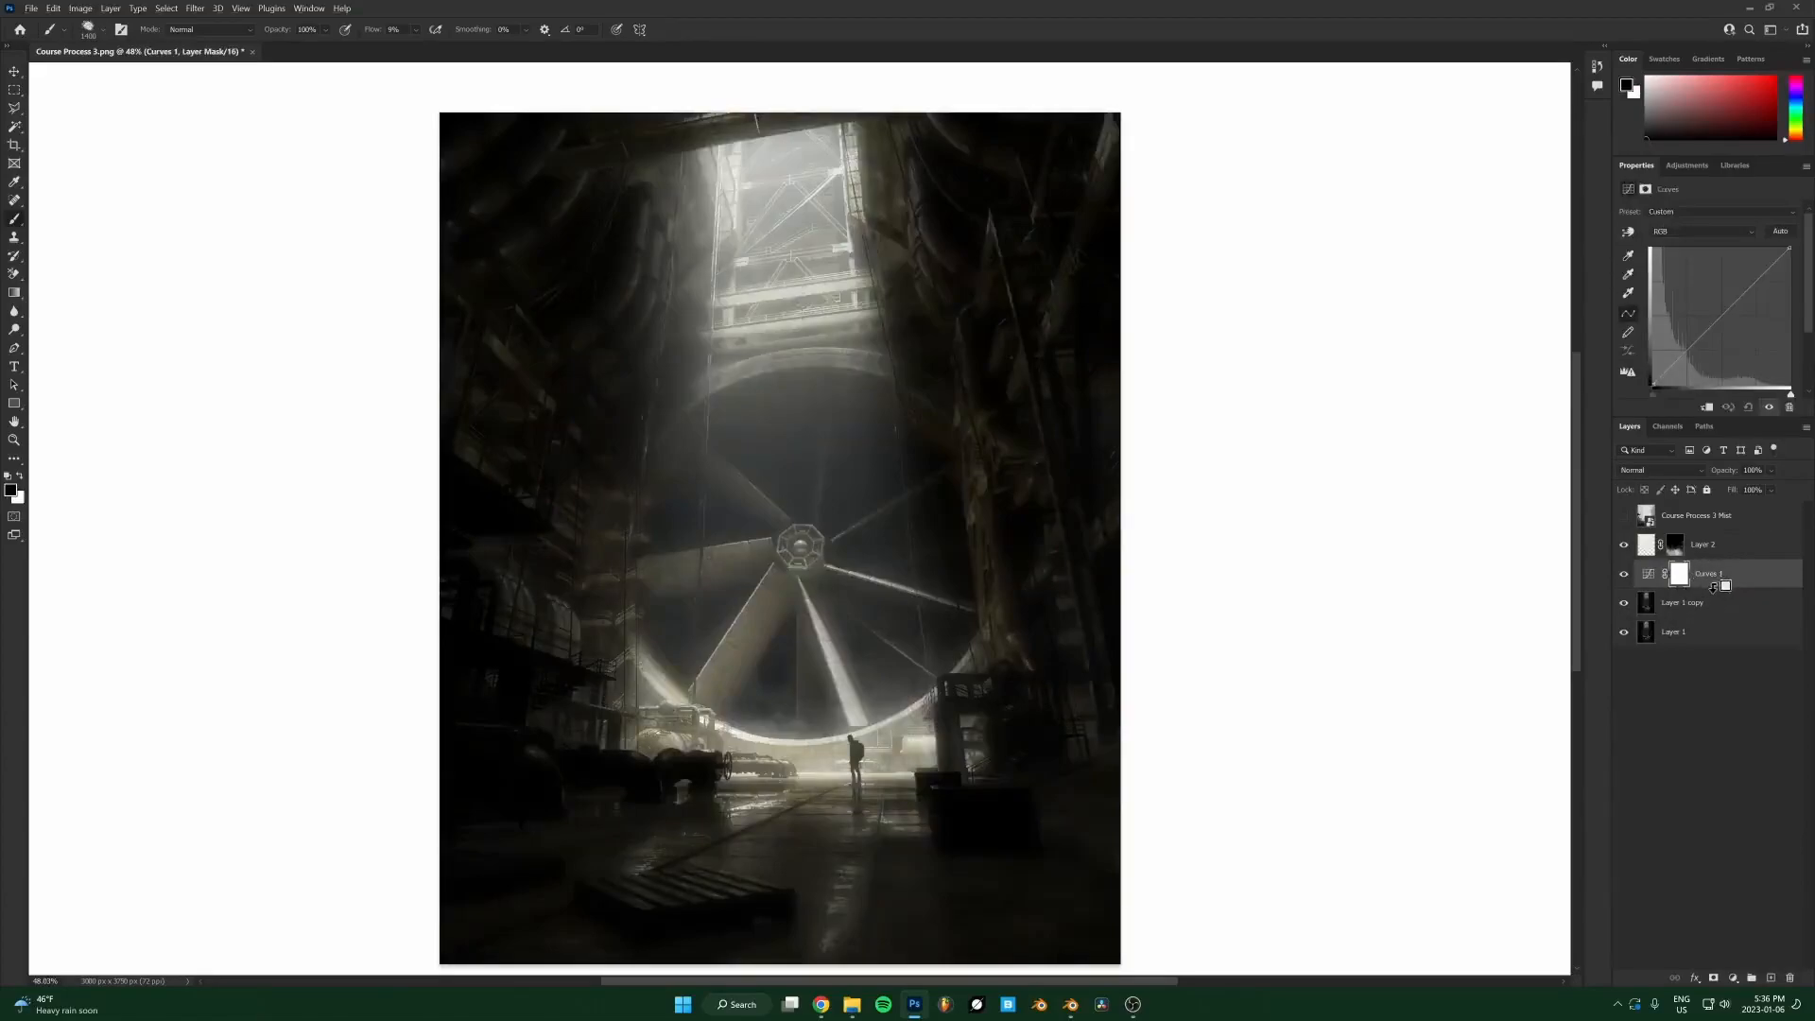
# Rename the blurred Layer 1 copy as "Blur".
pyautogui.moveTo(1702, 595)
pyautogui.mouseDown()
pyautogui.moveTo(1707, 614)
pyautogui.moveTo(1700, 583)
pyautogui.mouseUp()
pyautogui.click(1708, 608)
pyautogui.click(1708, 579)
pyautogui.doubleClick(1696, 603)
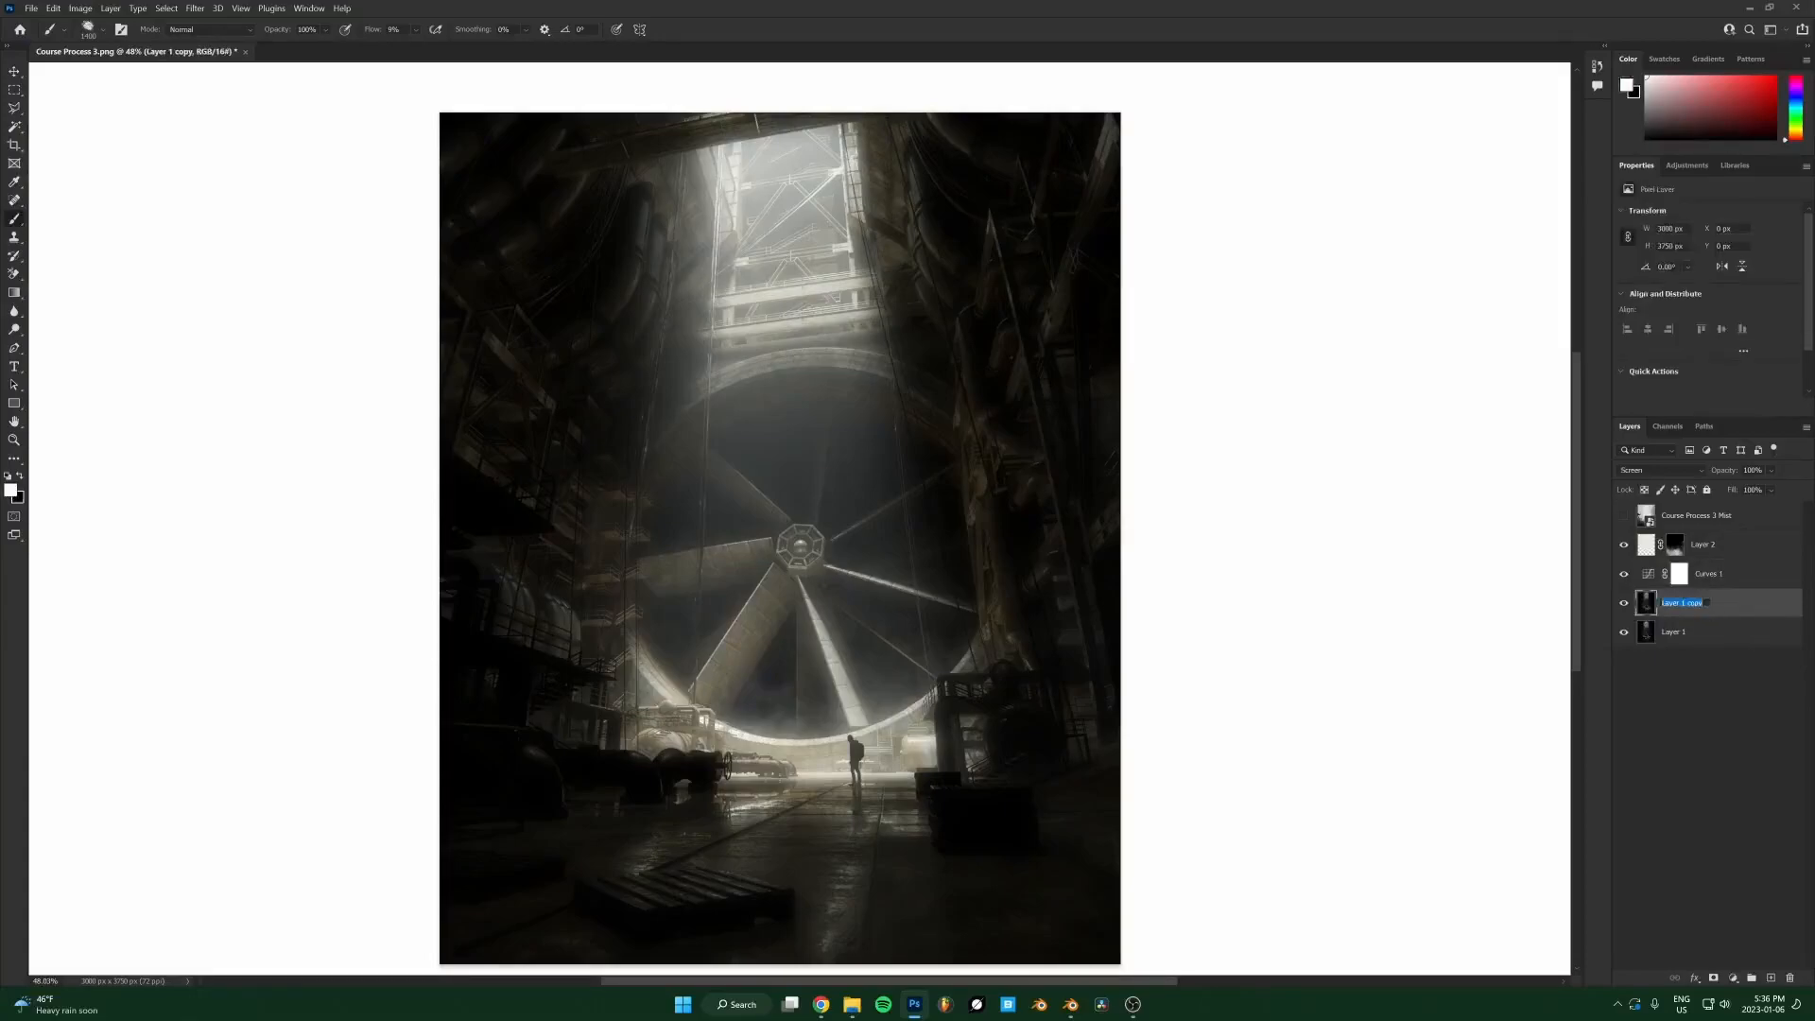
pyautogui.write('Blur')
pyautogui.press('Return')
pyautogui.doubleClick(1673, 632)
pyautogui.click(1676, 635)
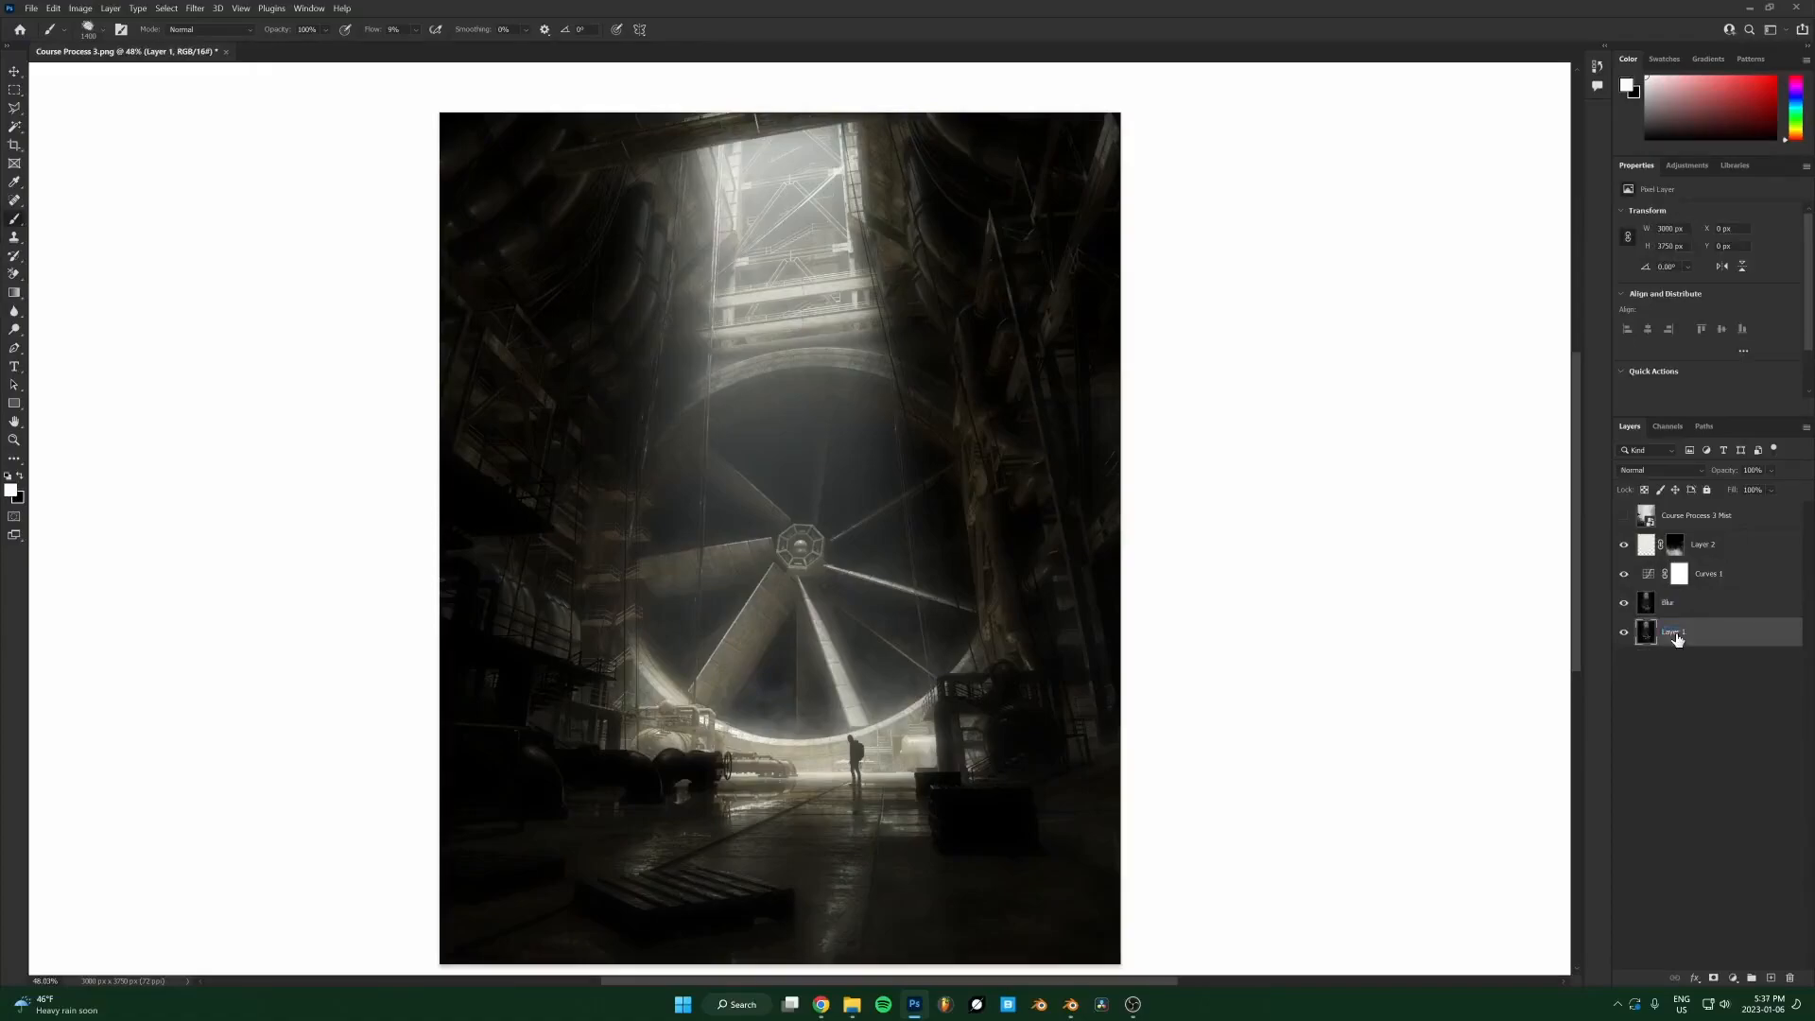
# Clip the Curves adjustment to the Blur layer and test a point on its curve.
pyautogui.keyDown('alt'); pyautogui.click(1705, 586); pyautogui.keyUp('alt')
pyautogui.click(1746, 584)
pyautogui.moveTo(1698, 326); pyautogui.dragTo(1741, 406)
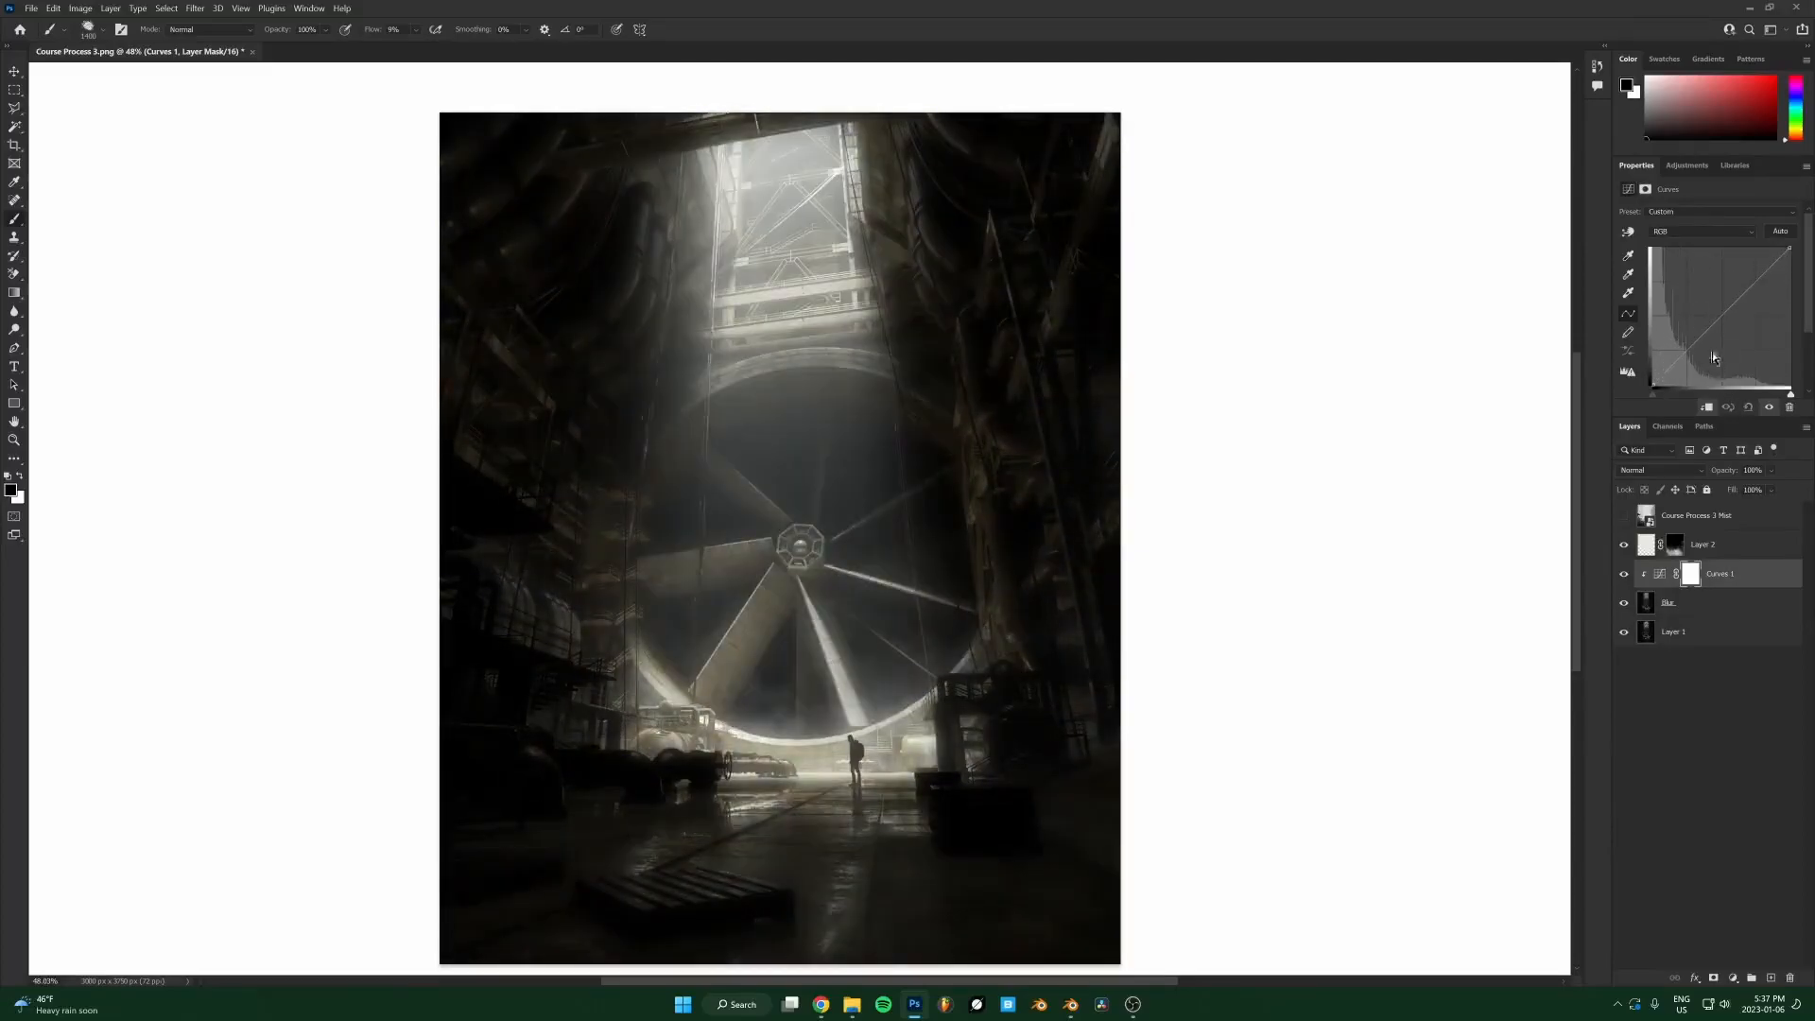
# Shape the clipped Curves adjustment into an S-curve that darkens the shadows and brightens the midtones and highlights of the blur.
pyautogui.moveTo(1688, 351); pyautogui.dragTo(1680, 368)
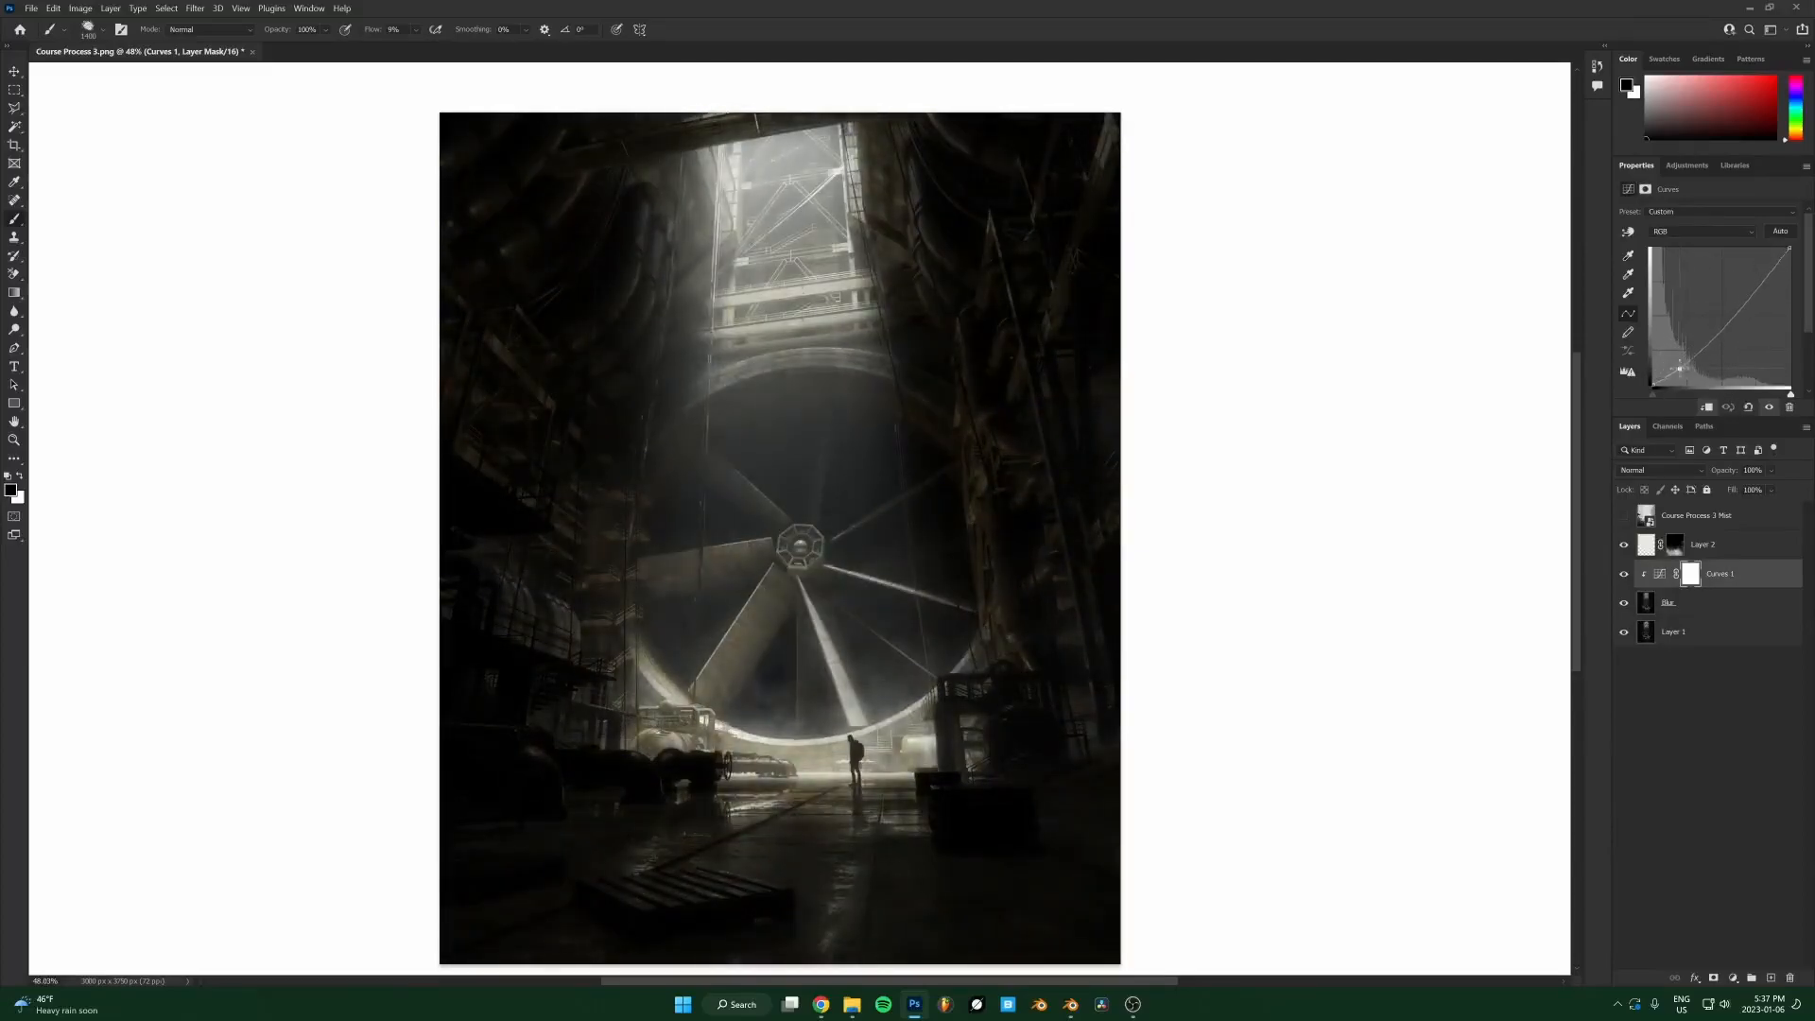
pyautogui.moveTo(1737, 309); pyautogui.dragTo(1722, 305)
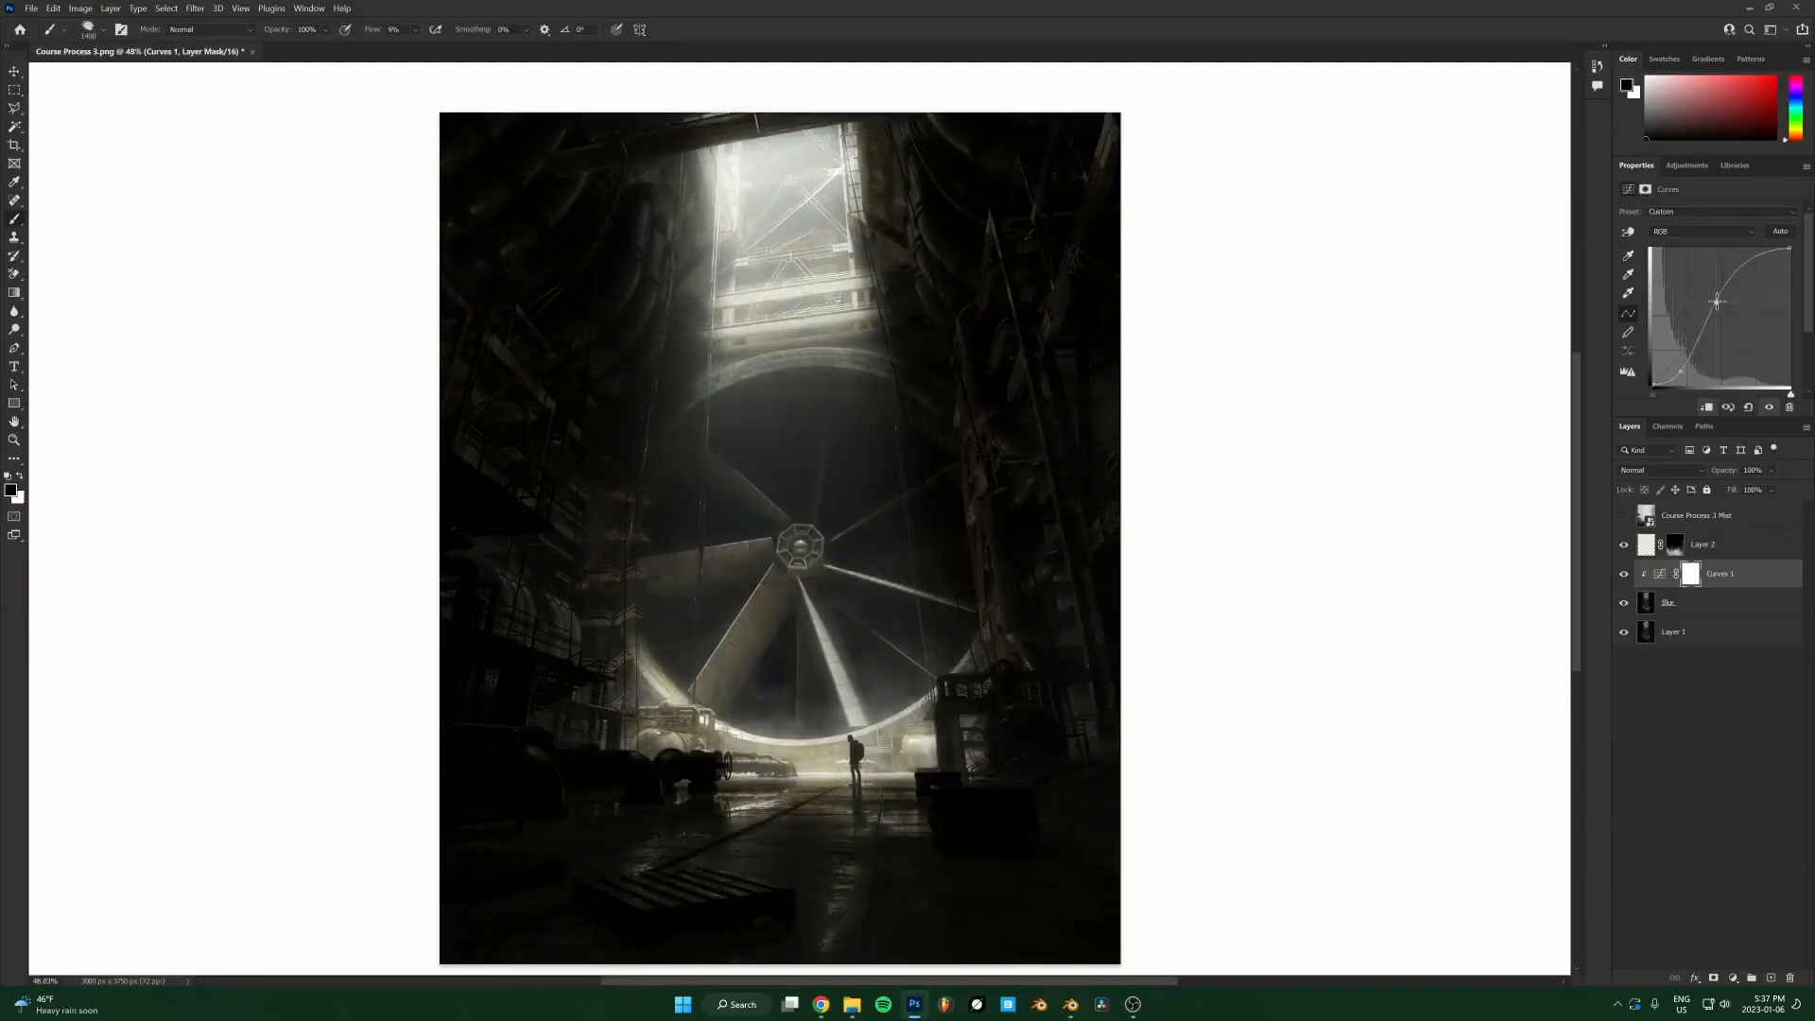
pyautogui.moveTo(1679, 369); pyautogui.dragTo(1673, 369)
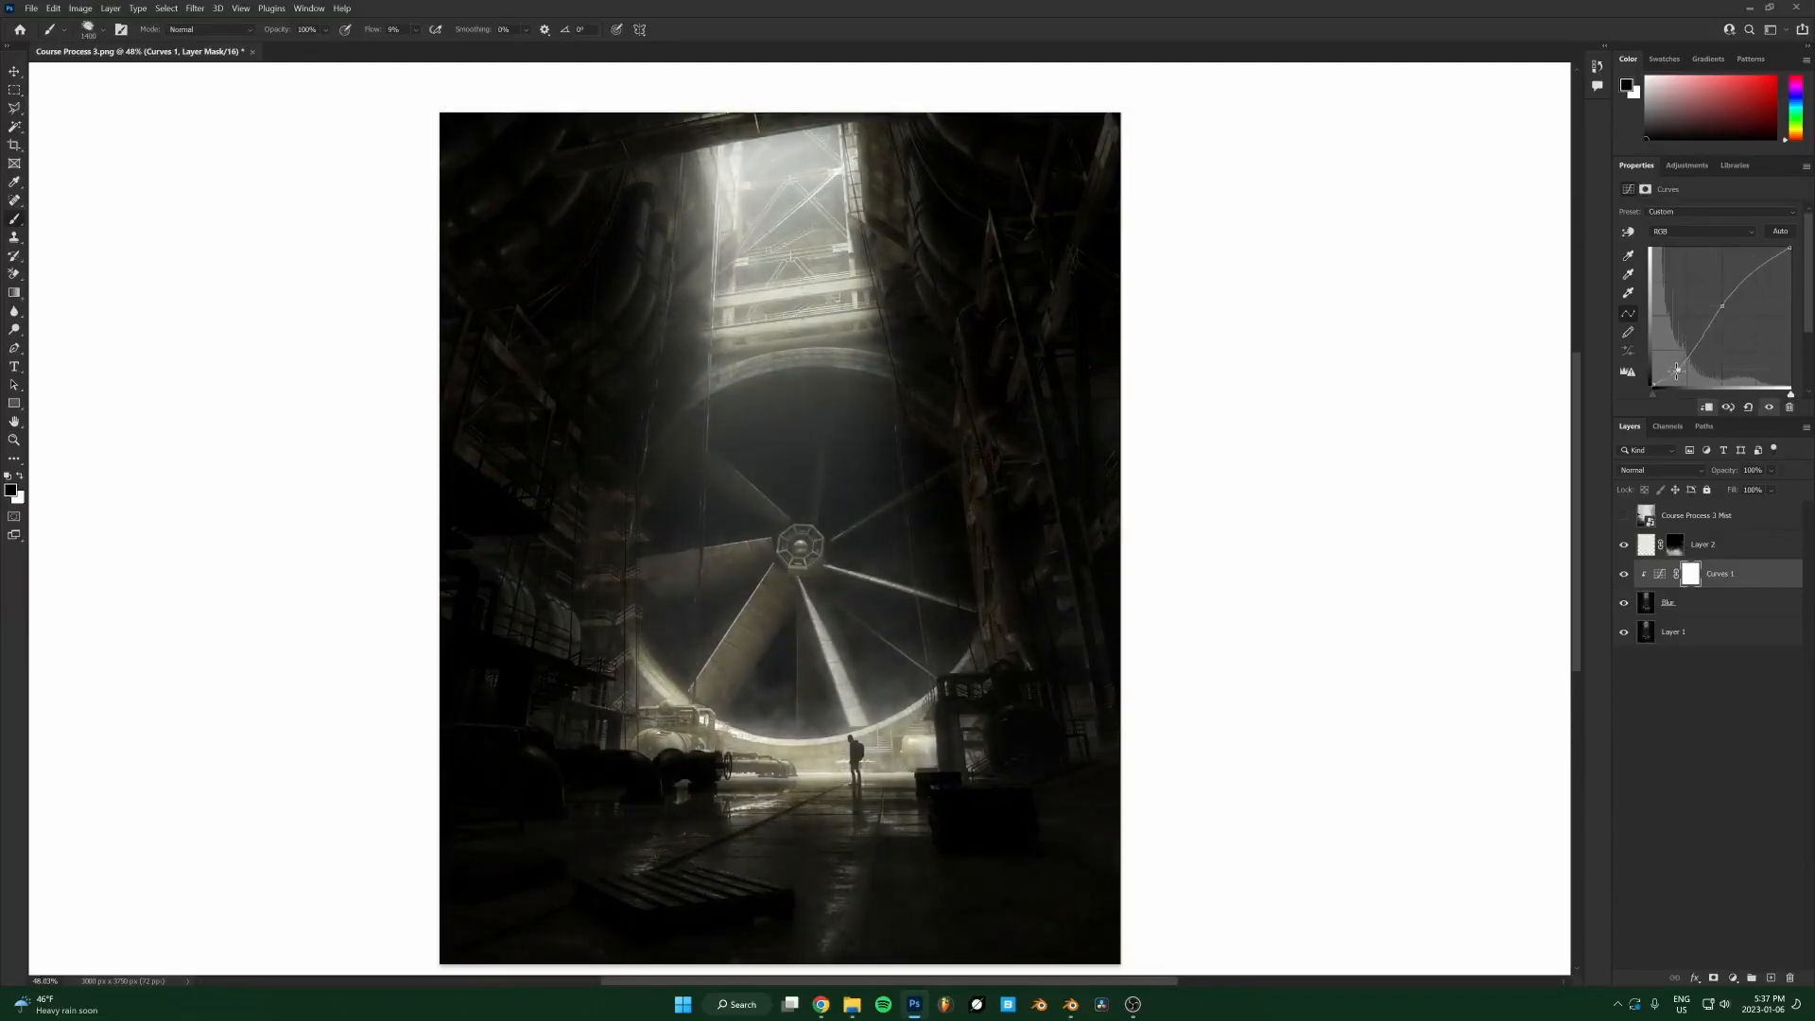
pyautogui.moveTo(1728, 301); pyautogui.dragTo(1728, 310)
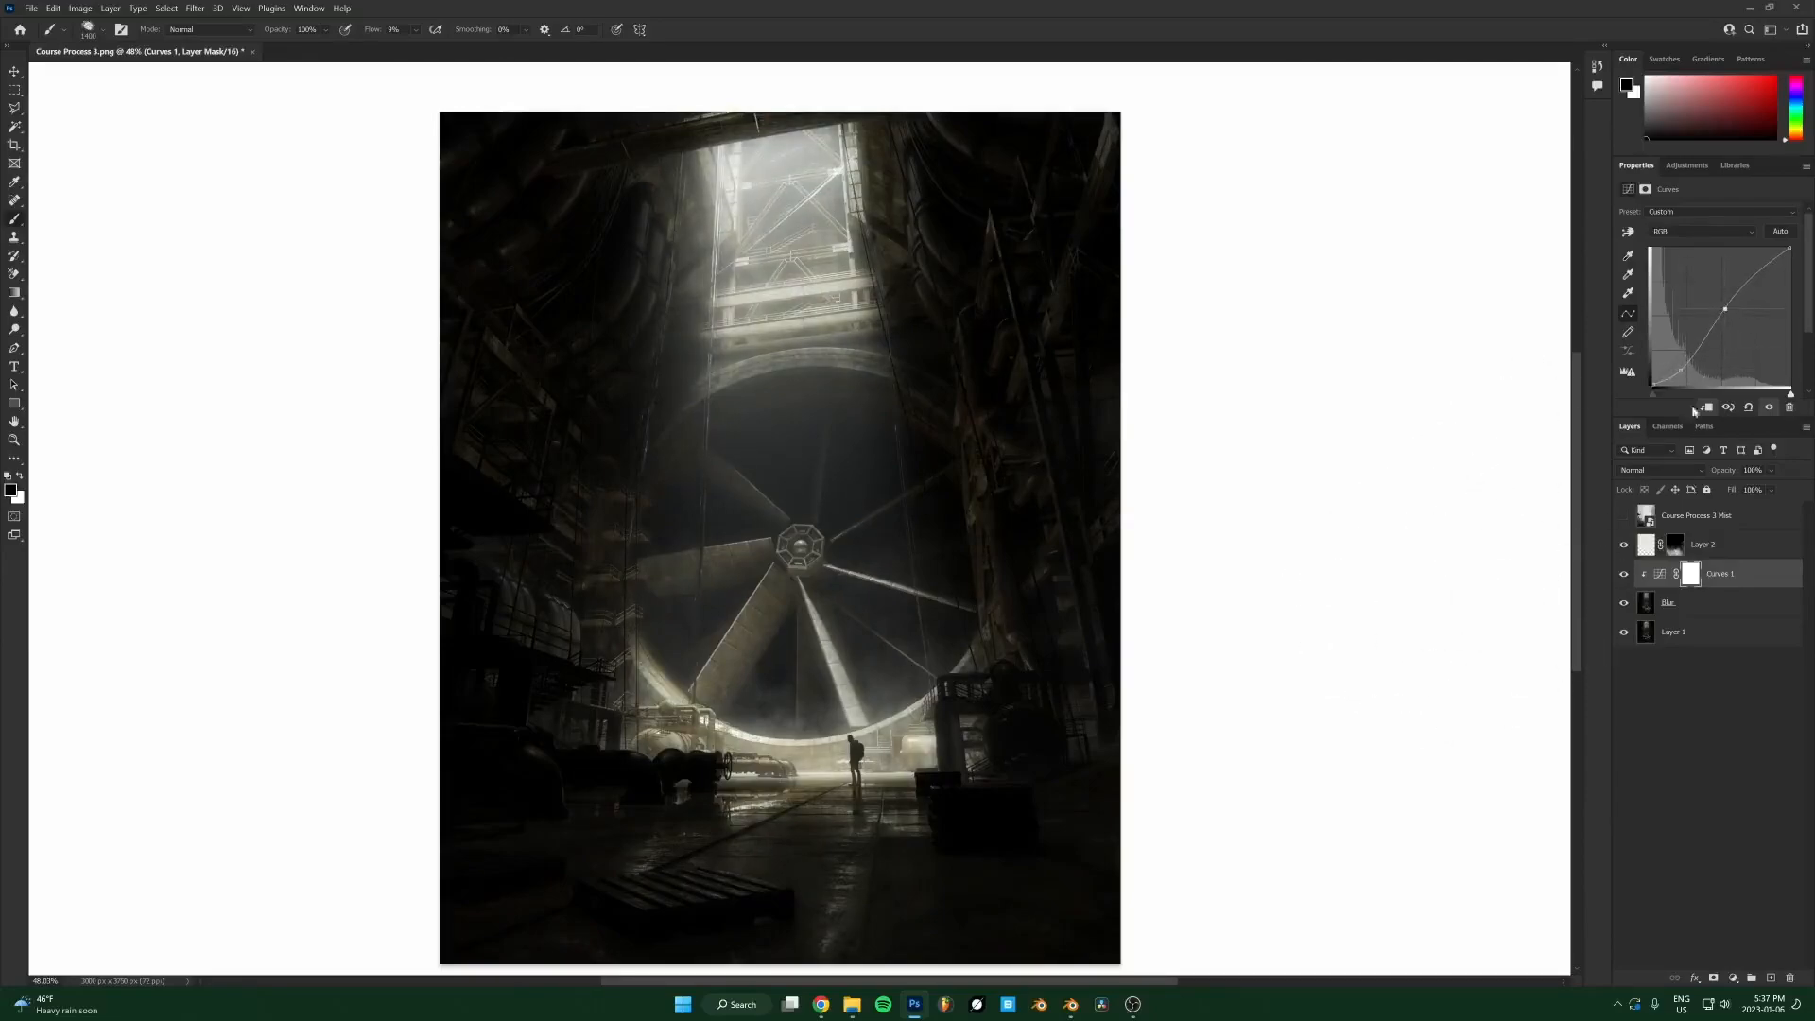
pyautogui.moveTo(1681, 371); pyautogui.dragTo(1677, 373)
pyautogui.moveTo(1725, 312); pyautogui.dragTo(1722, 316)
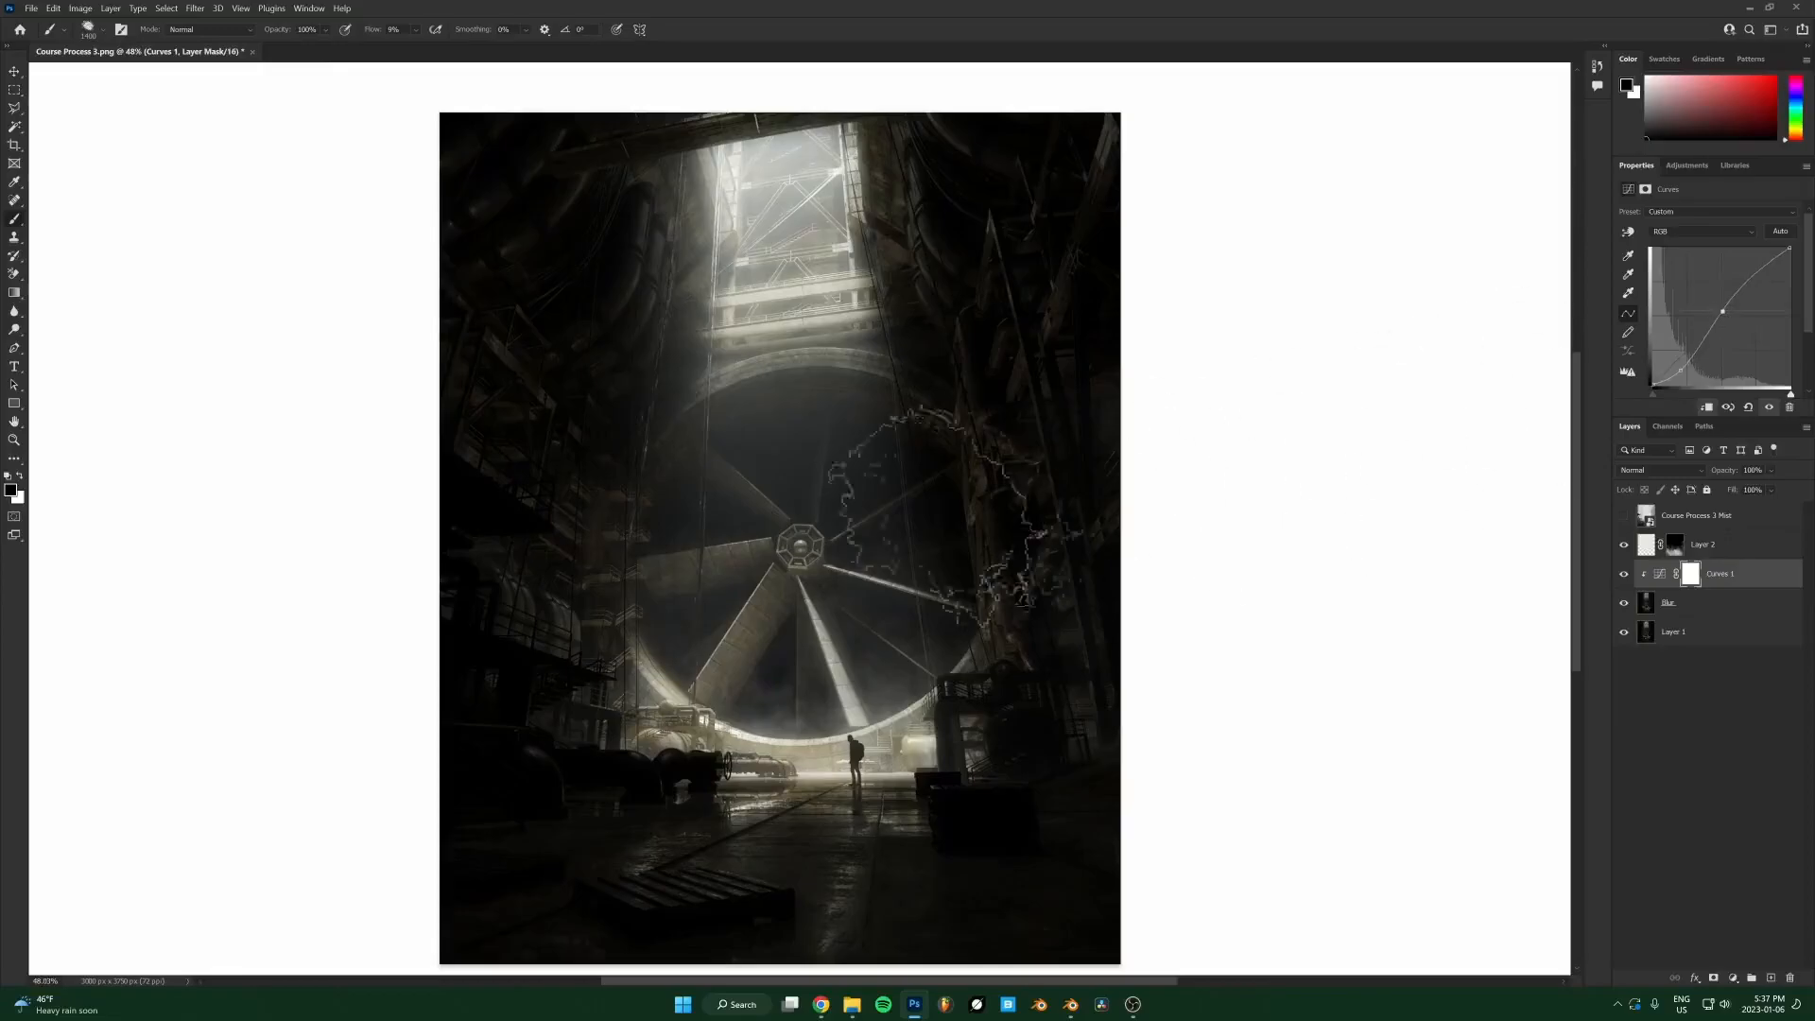
pyautogui.scroll(-1, 1146, 514)
pyautogui.click(1687, 597)
pyautogui.press('x')
pyautogui.click(202, 8)
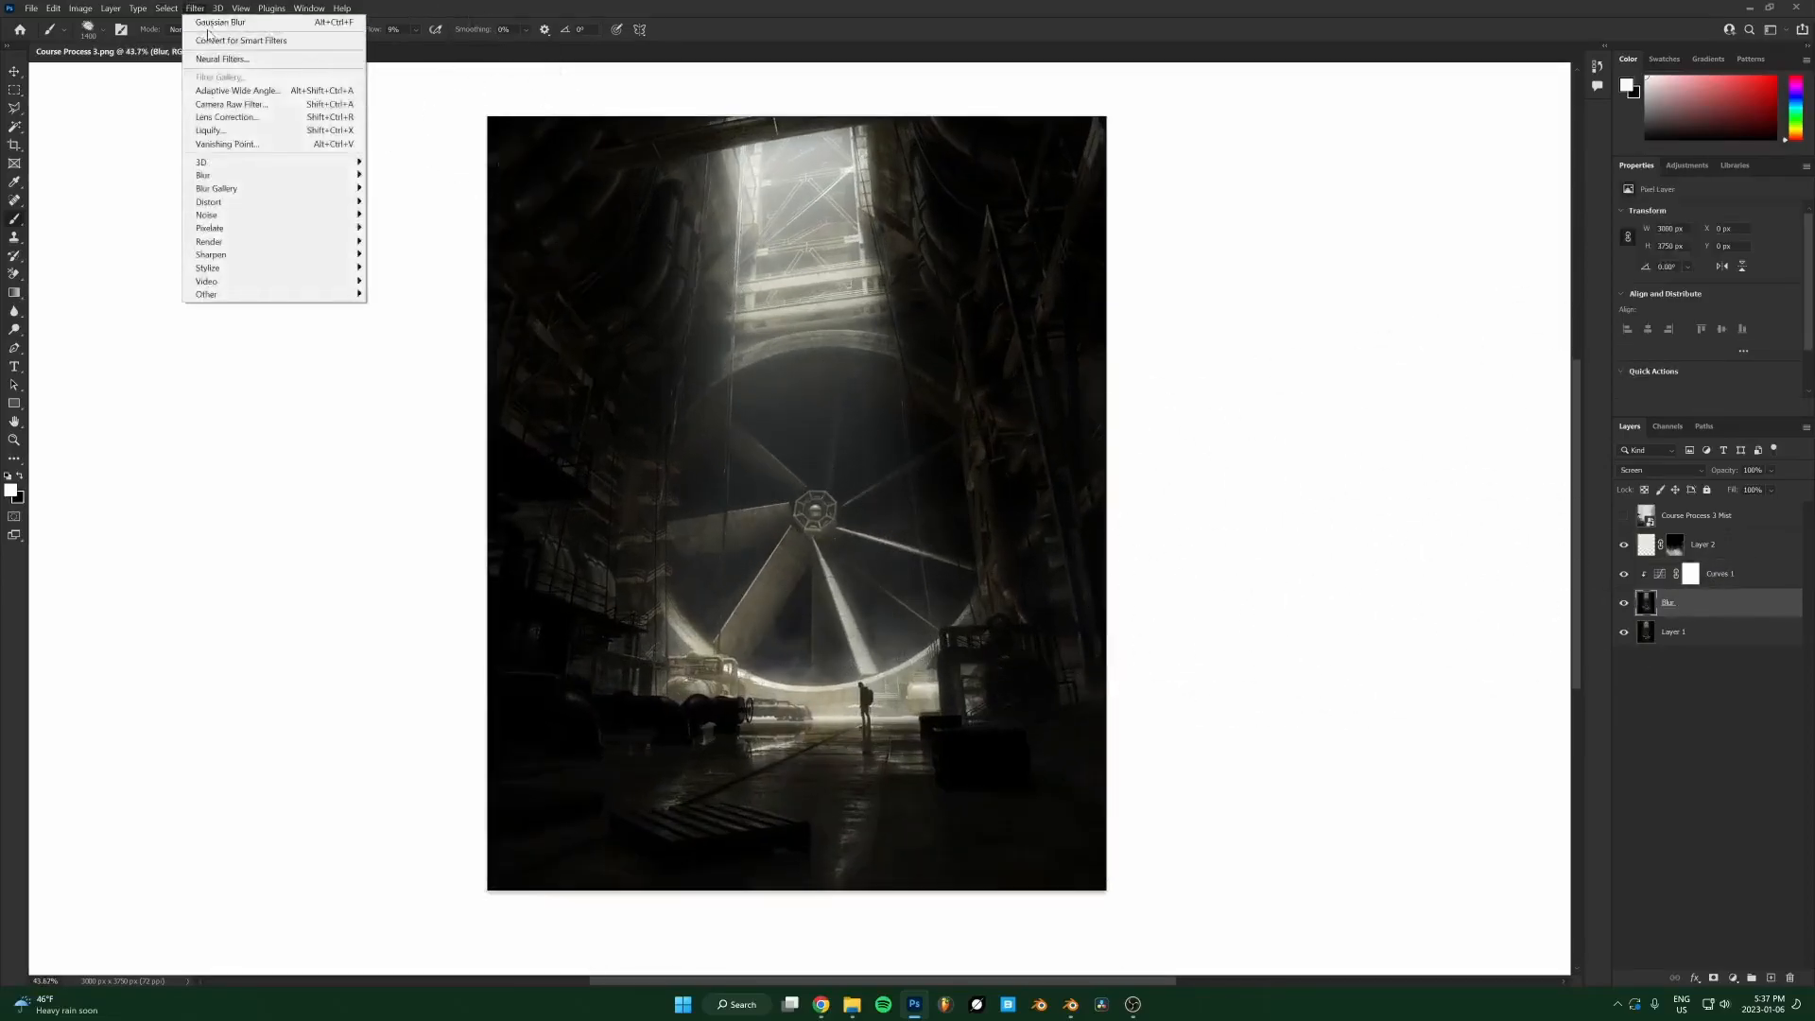
pyautogui.click(200, 8)
pyautogui.click(200, 7)
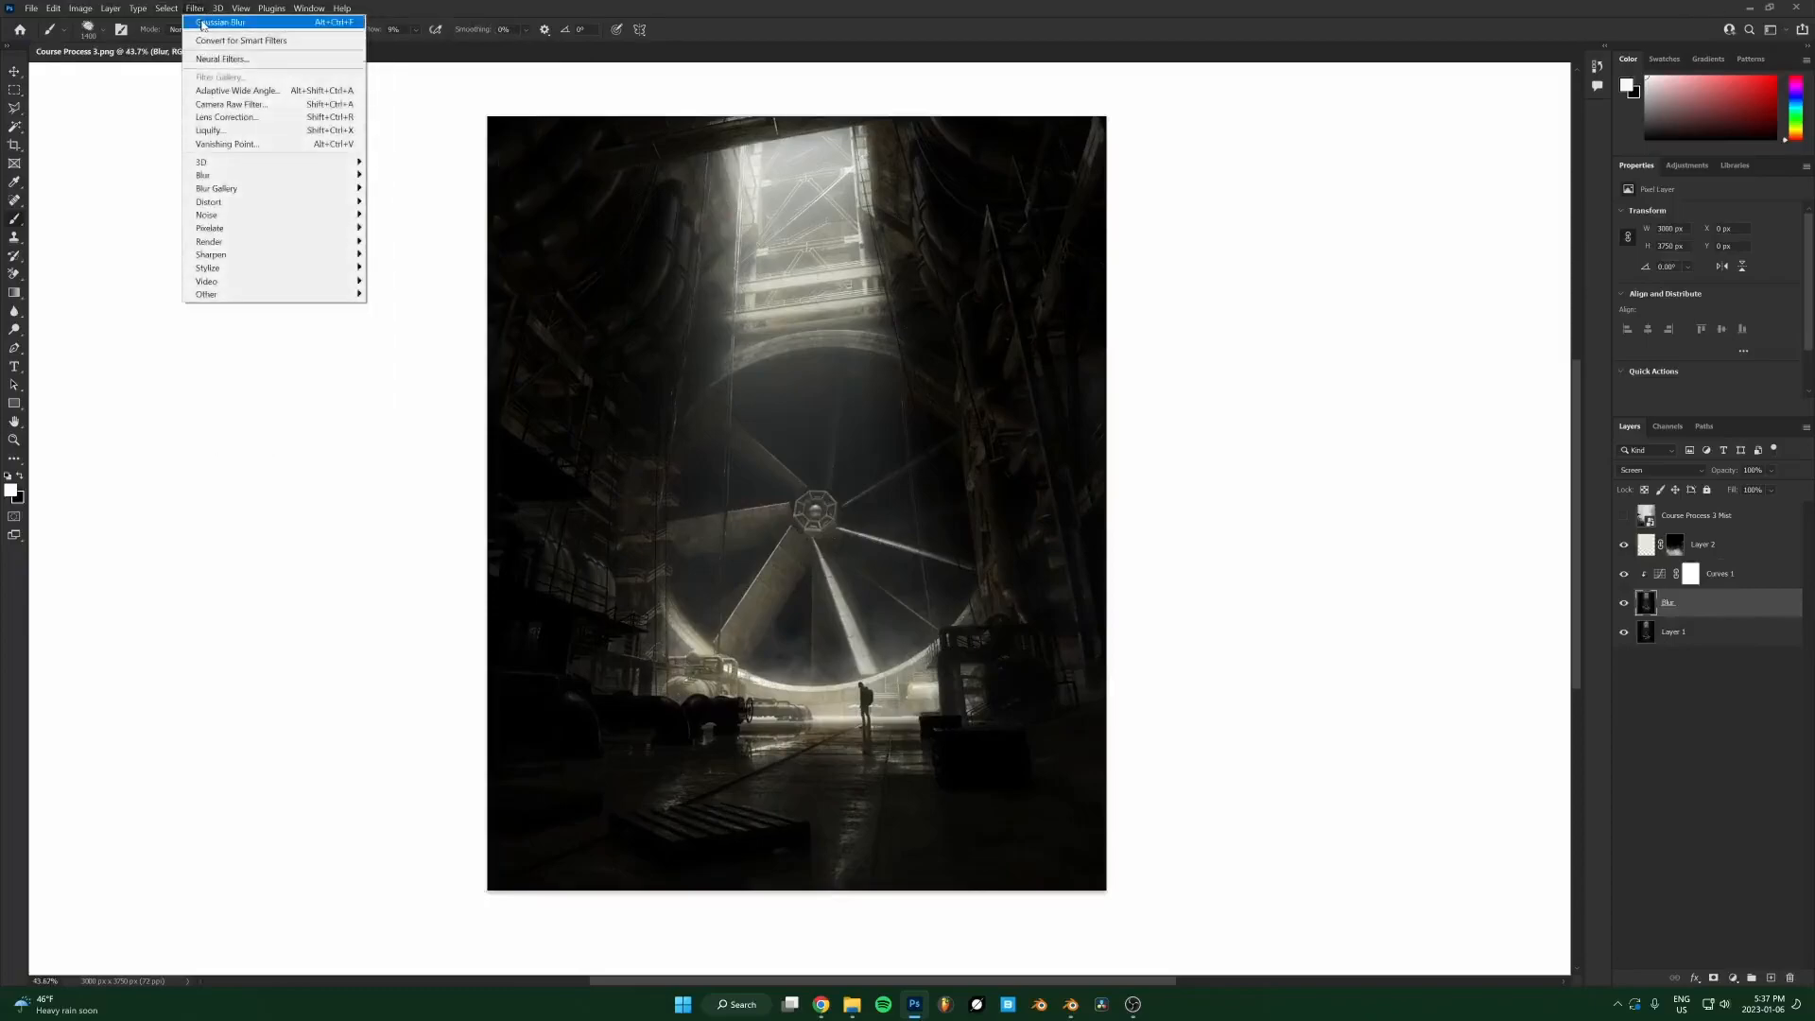
pyautogui.press('Escape')
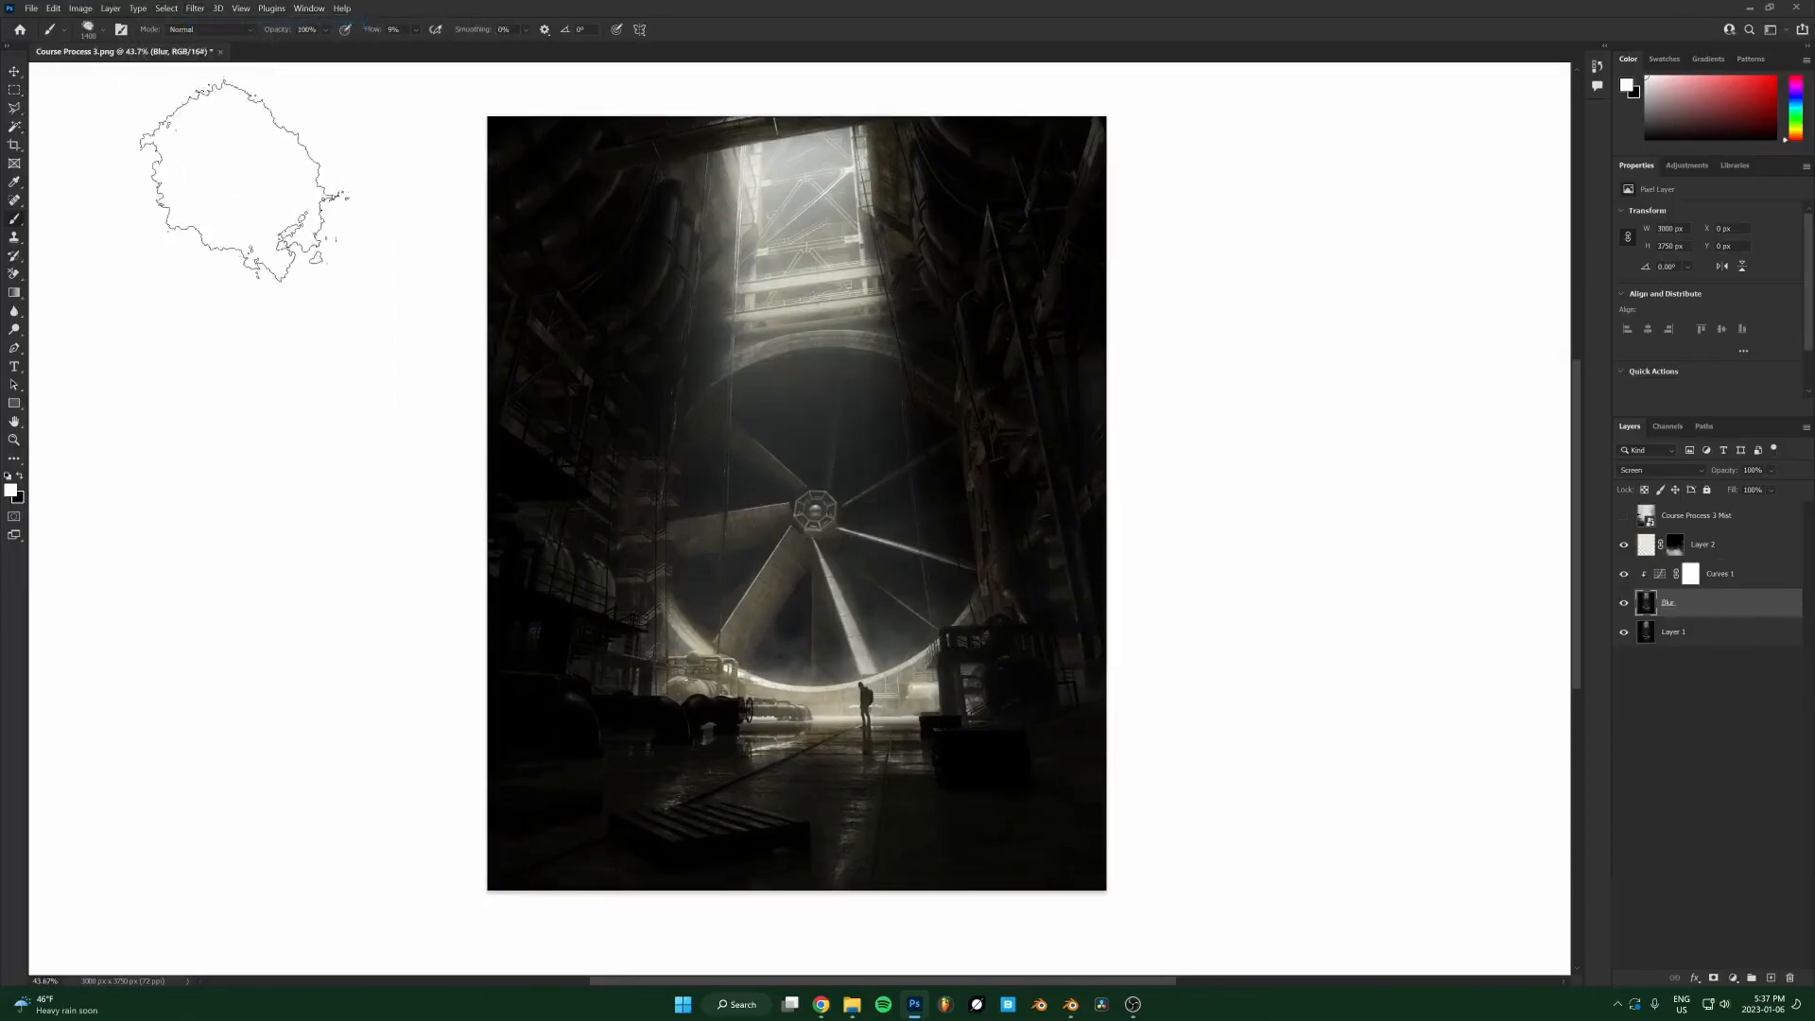
# Fine-tune the upper point of the clipped curve and compare the render with the Blur layer hidden and shown.
pyautogui.click(1690, 573)
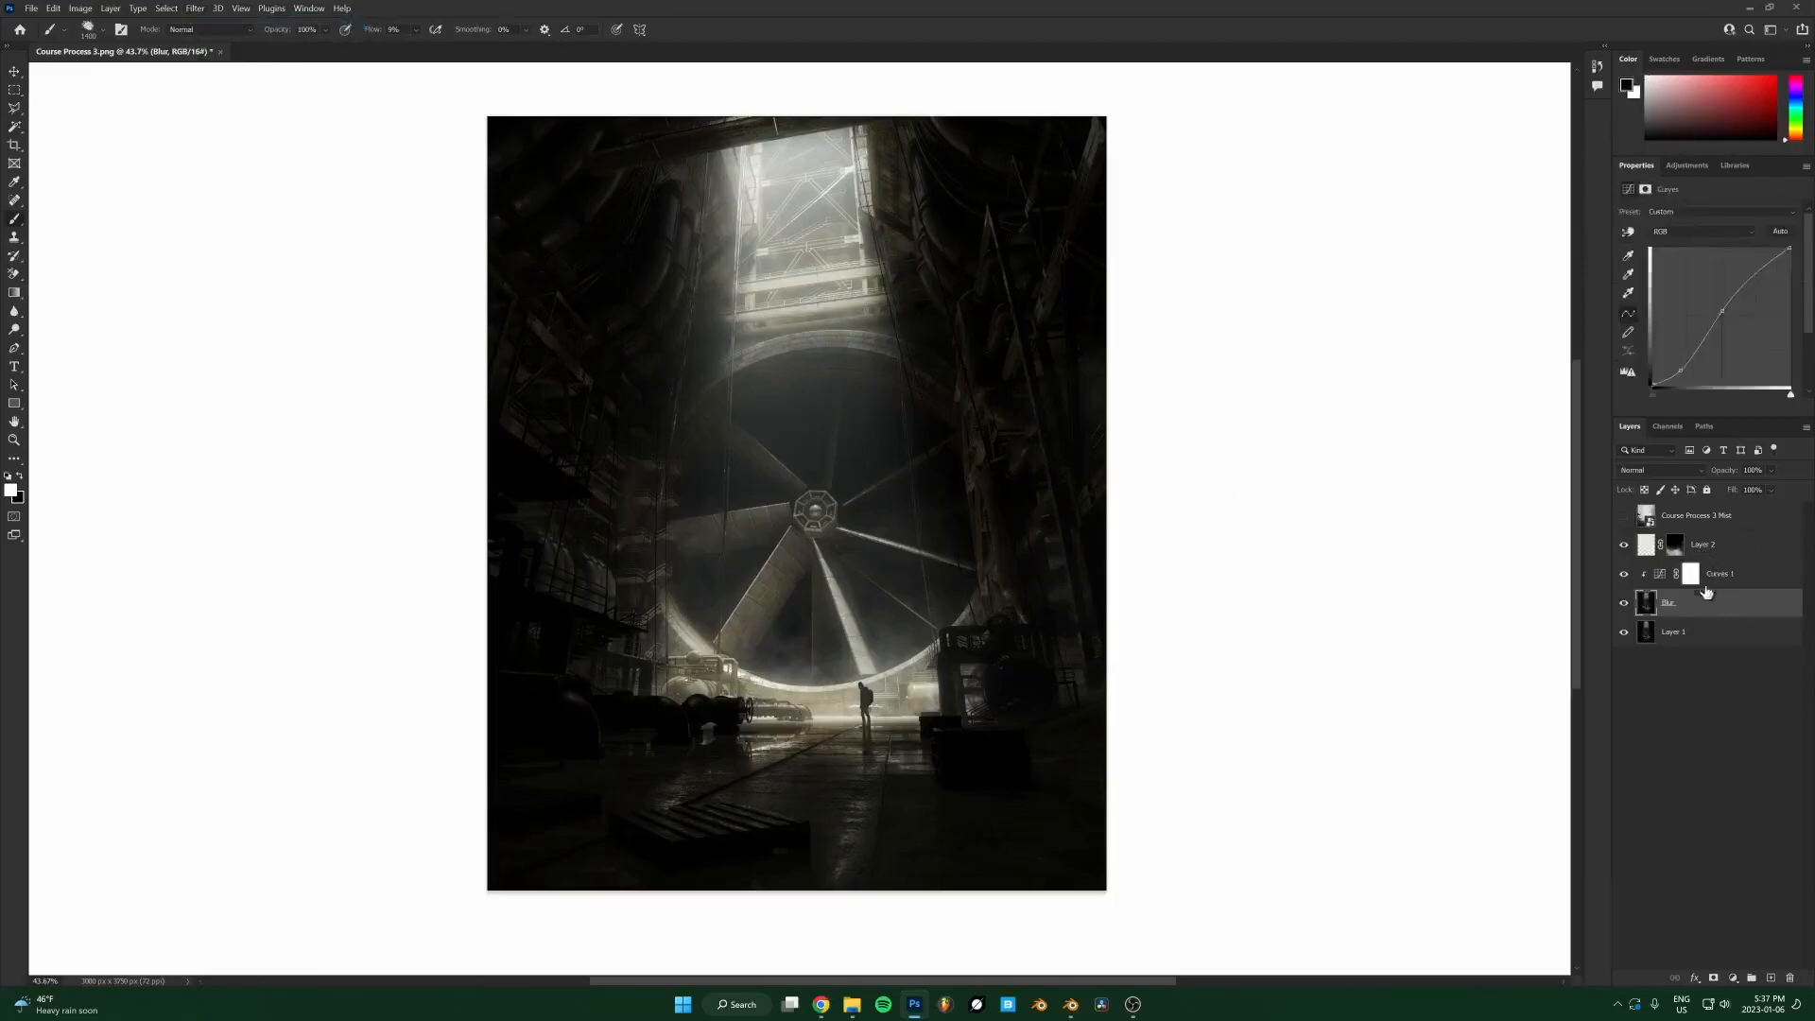
pyautogui.moveTo(1726, 314)
pyautogui.mouseDown()
pyautogui.moveTo(1719, 290)
pyautogui.moveTo(1722, 310)
pyautogui.mouseUp()
pyautogui.click(1623, 603)
pyautogui.click(1623, 603)
# Lower the Blur layer's fill slightly and add a layer mask to it.
pyautogui.click(1710, 603)
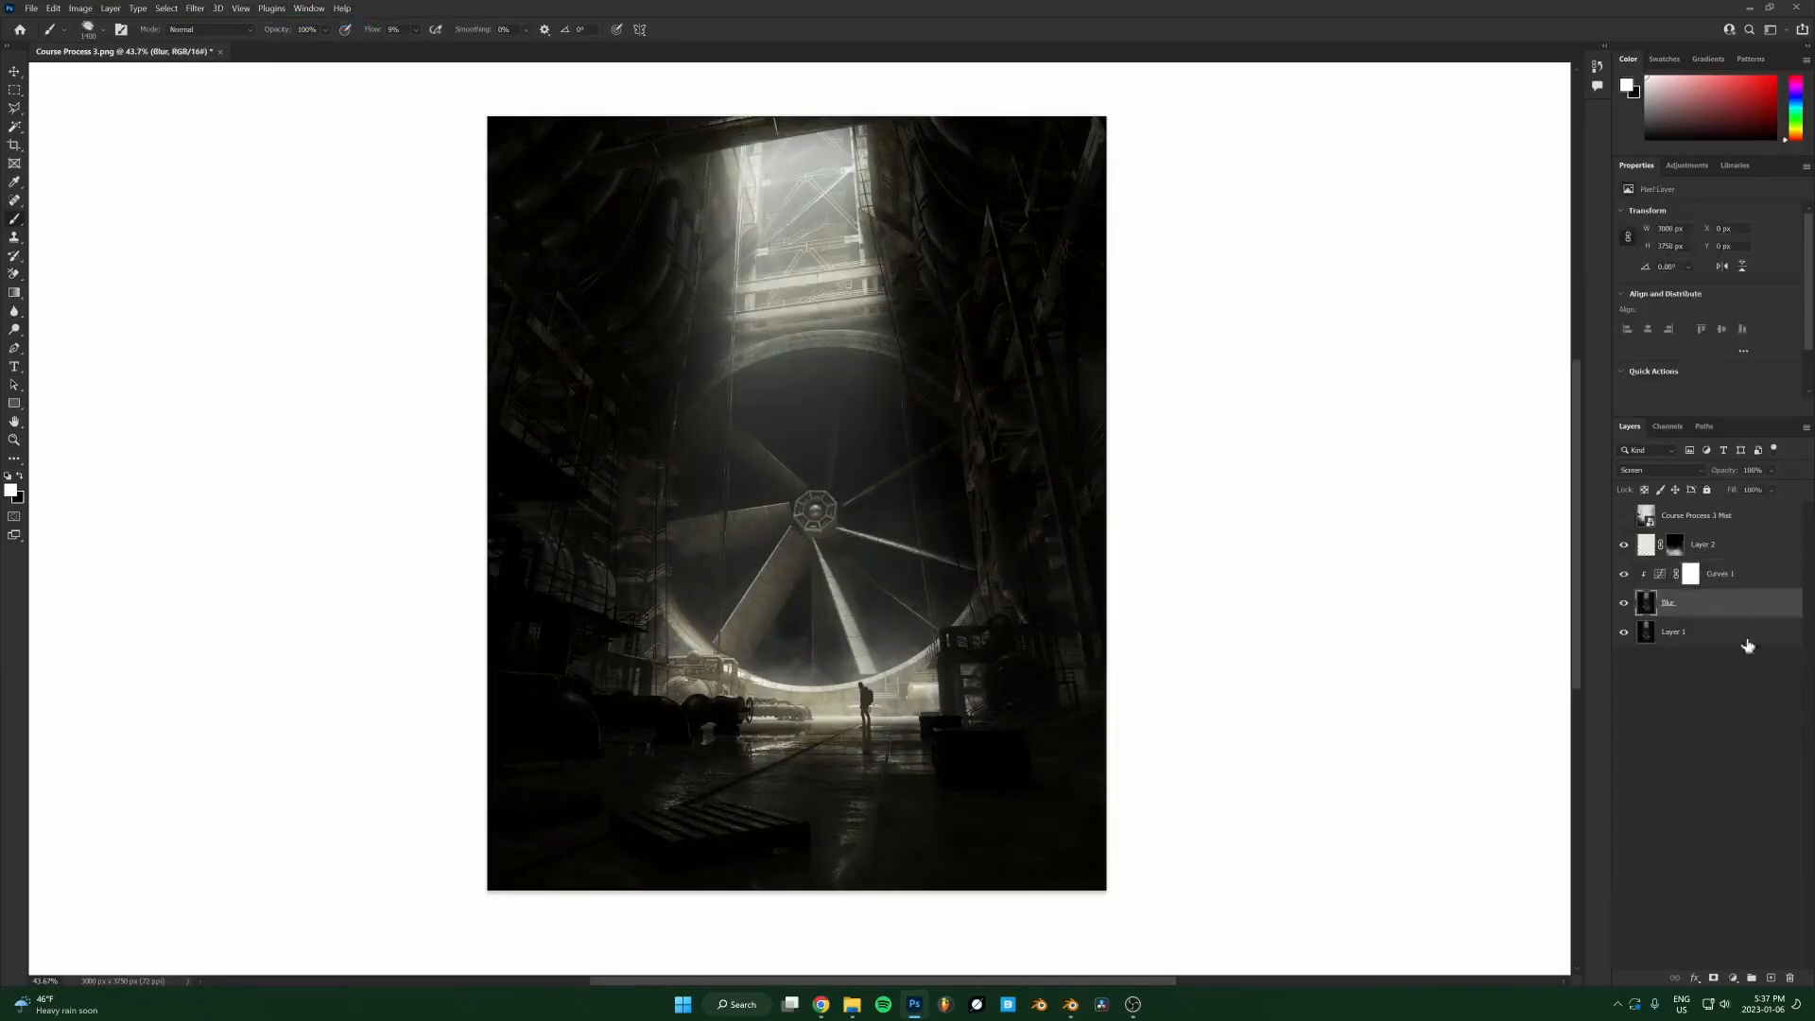
pyautogui.moveTo(1731, 498); pyautogui.dragTo(866, 650)
pyautogui.click(1714, 979)
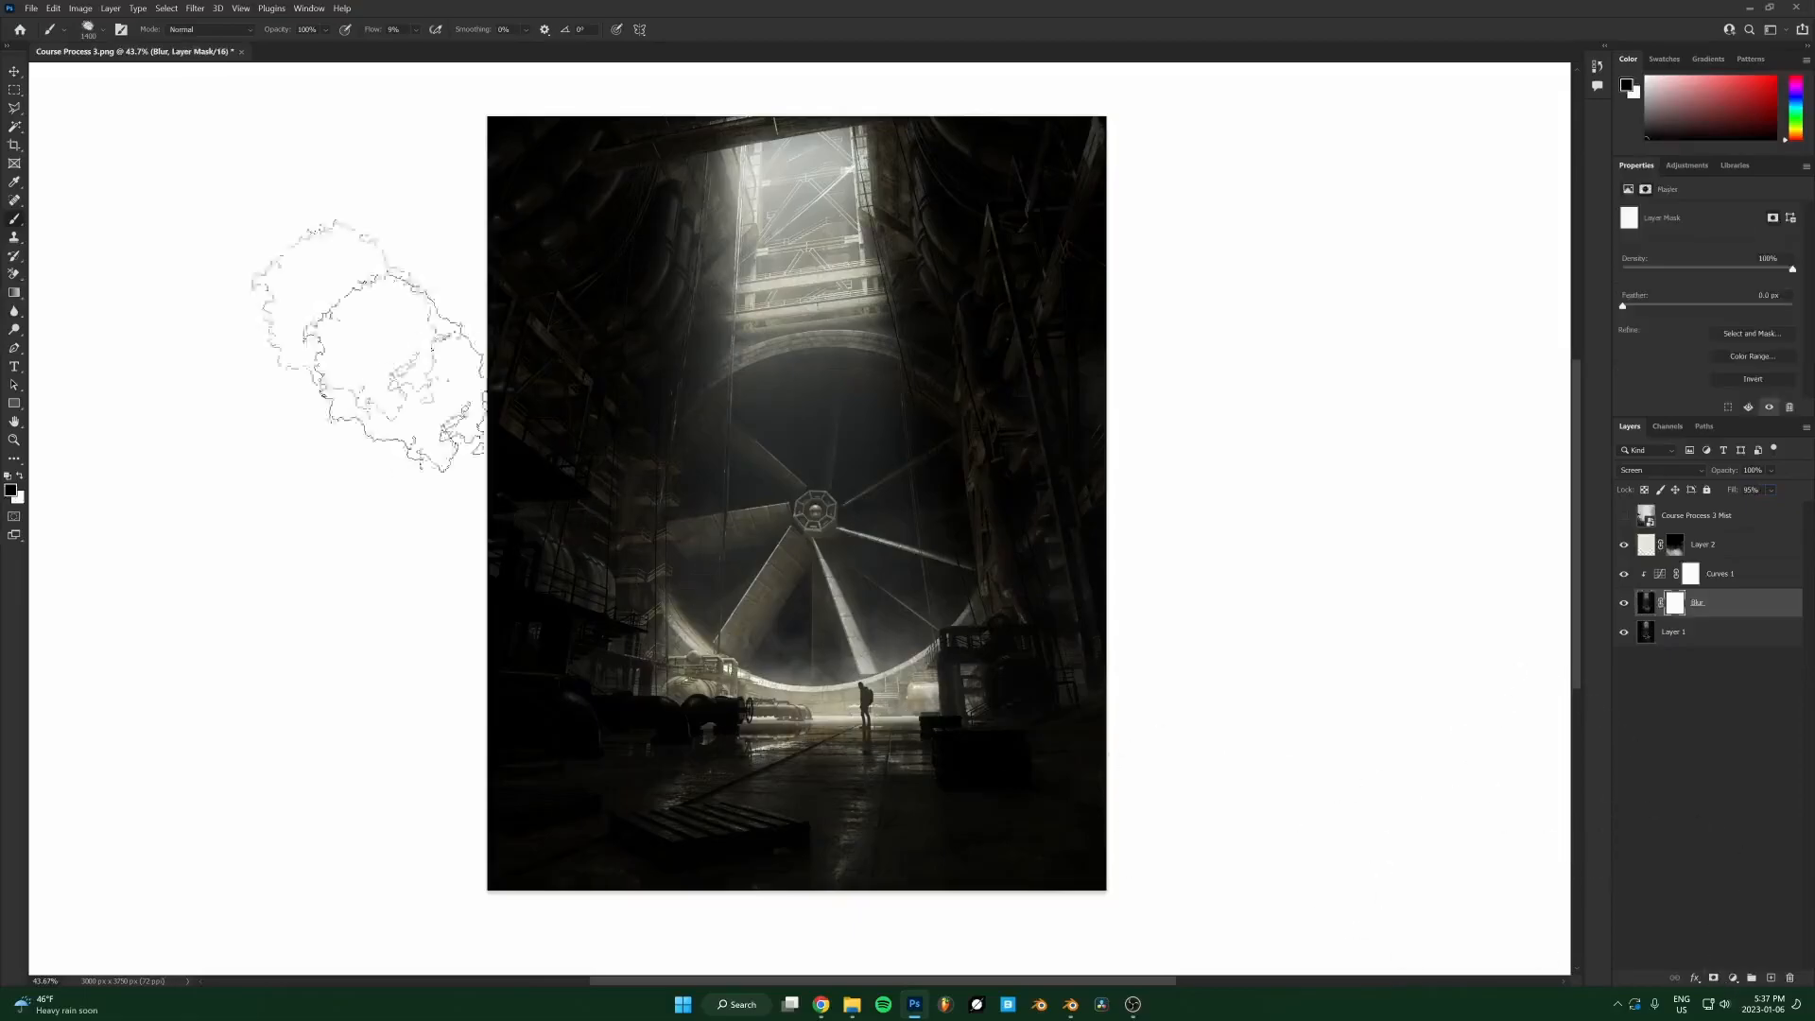
# Choose the Soft Round brush, invert the Blur layer's mask to black and make white the painting colour.
pyautogui.click(91, 31)
pyautogui.scroll(10, 108, 199)
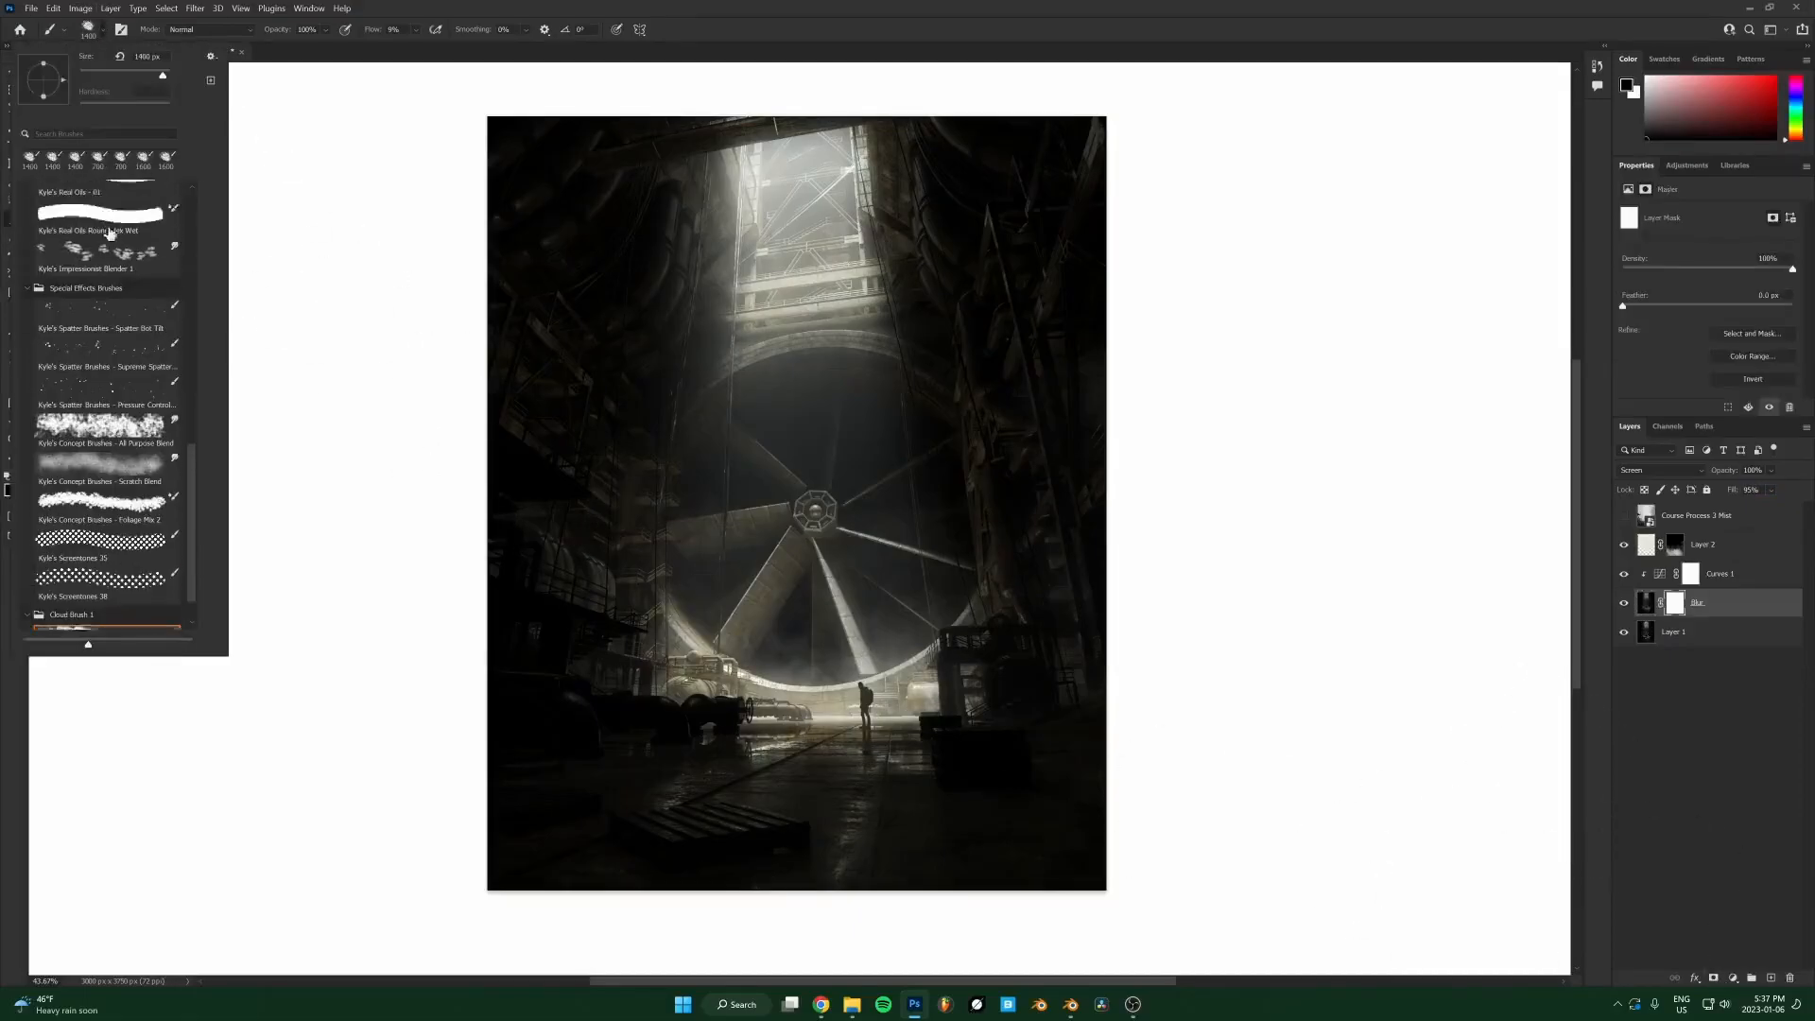
pyautogui.scroll(3, 115, 246)
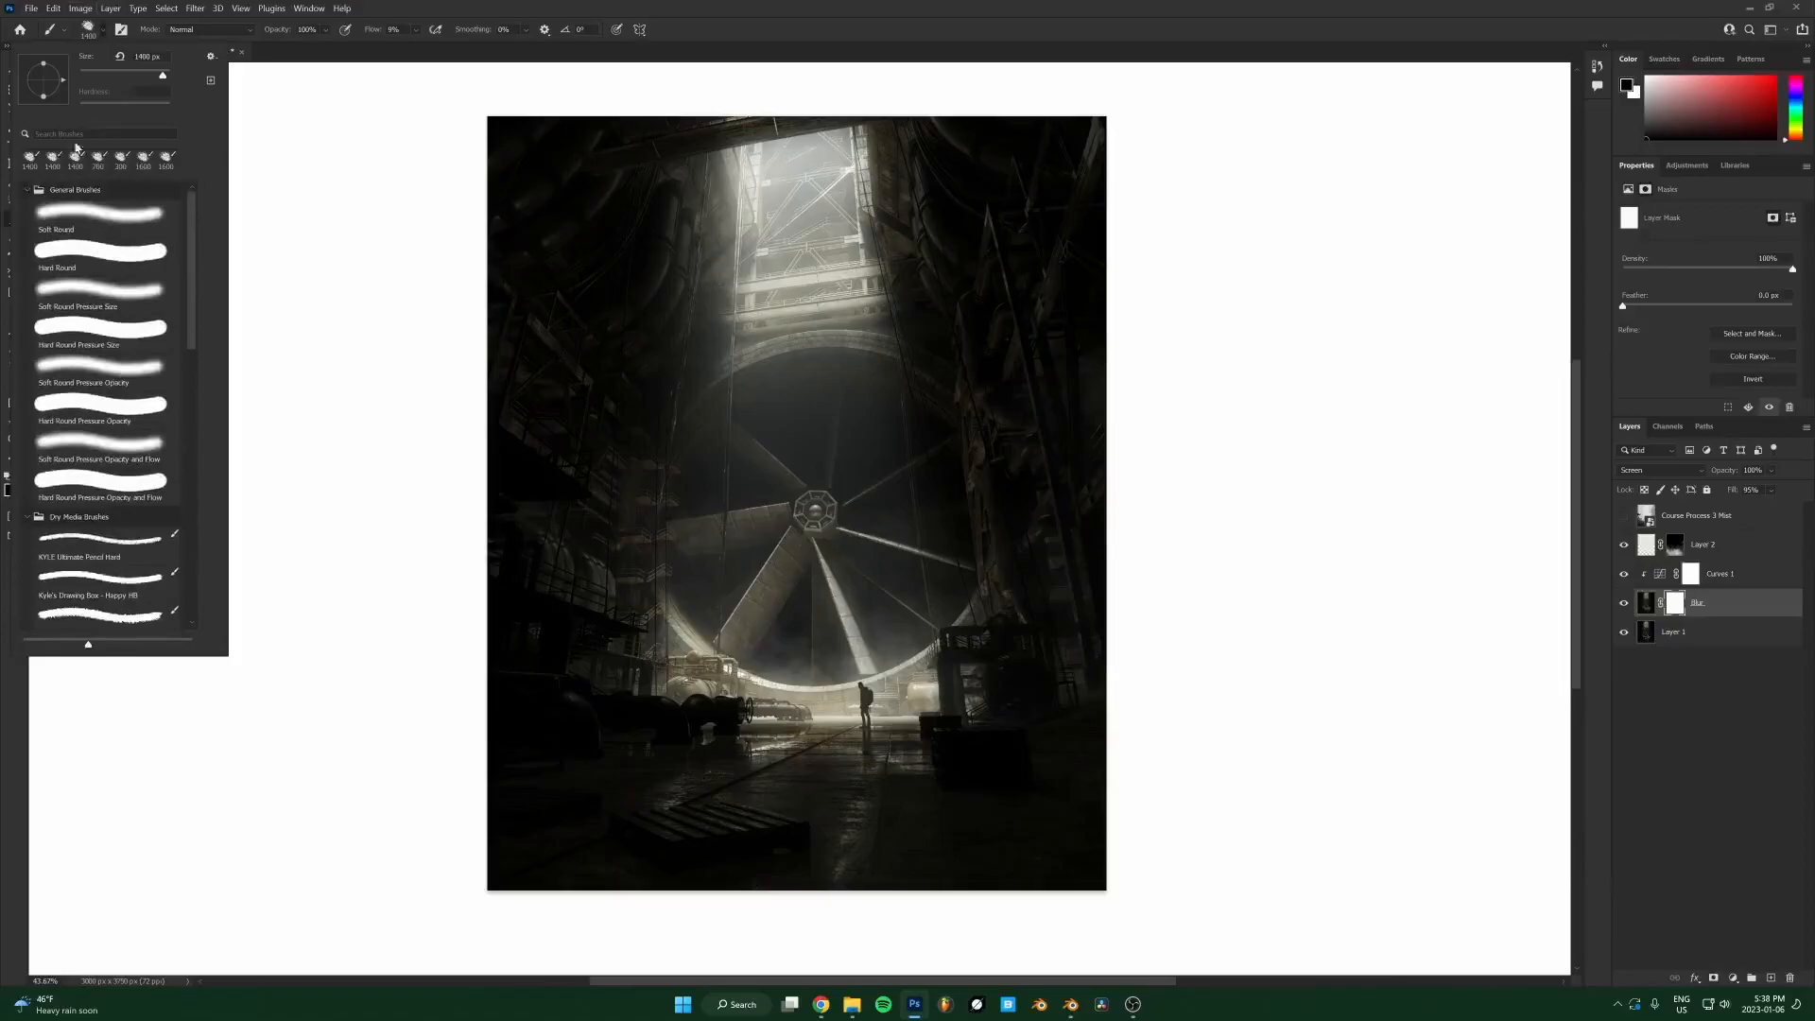
pyautogui.doubleClick(88, 219)
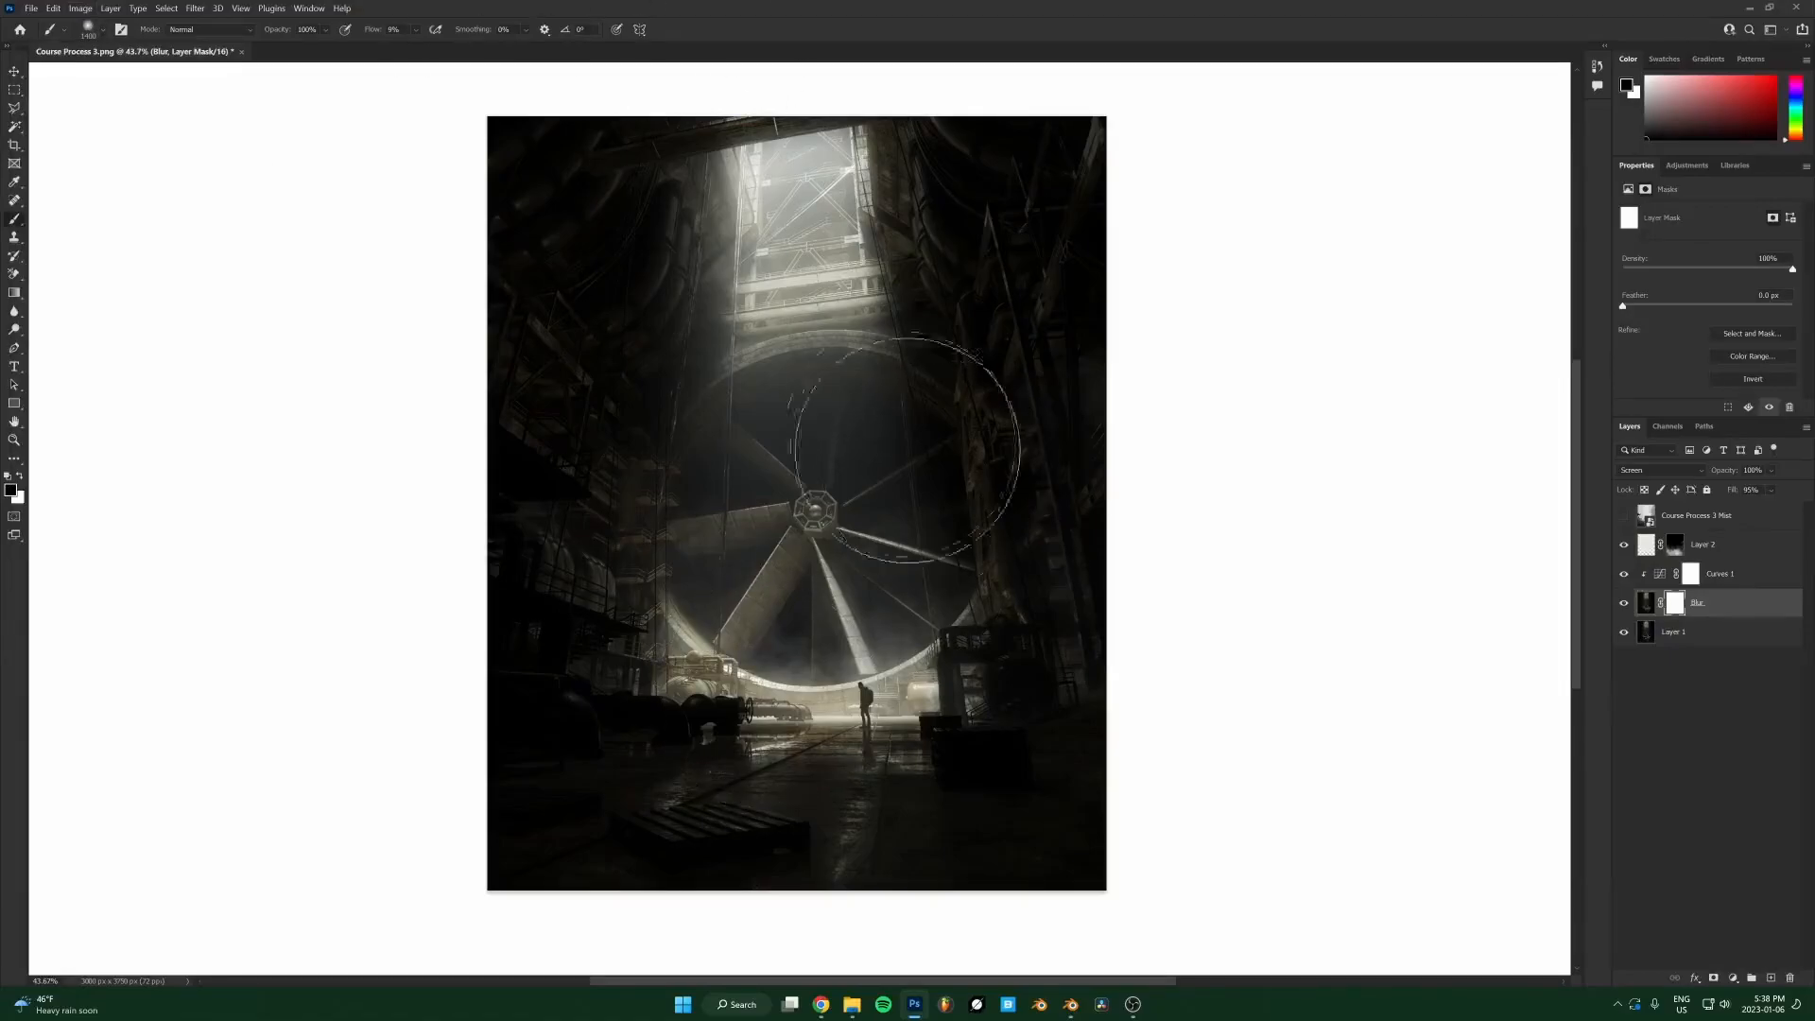
pyautogui.hotkey('ctrl', 'i')
pyautogui.press('x')
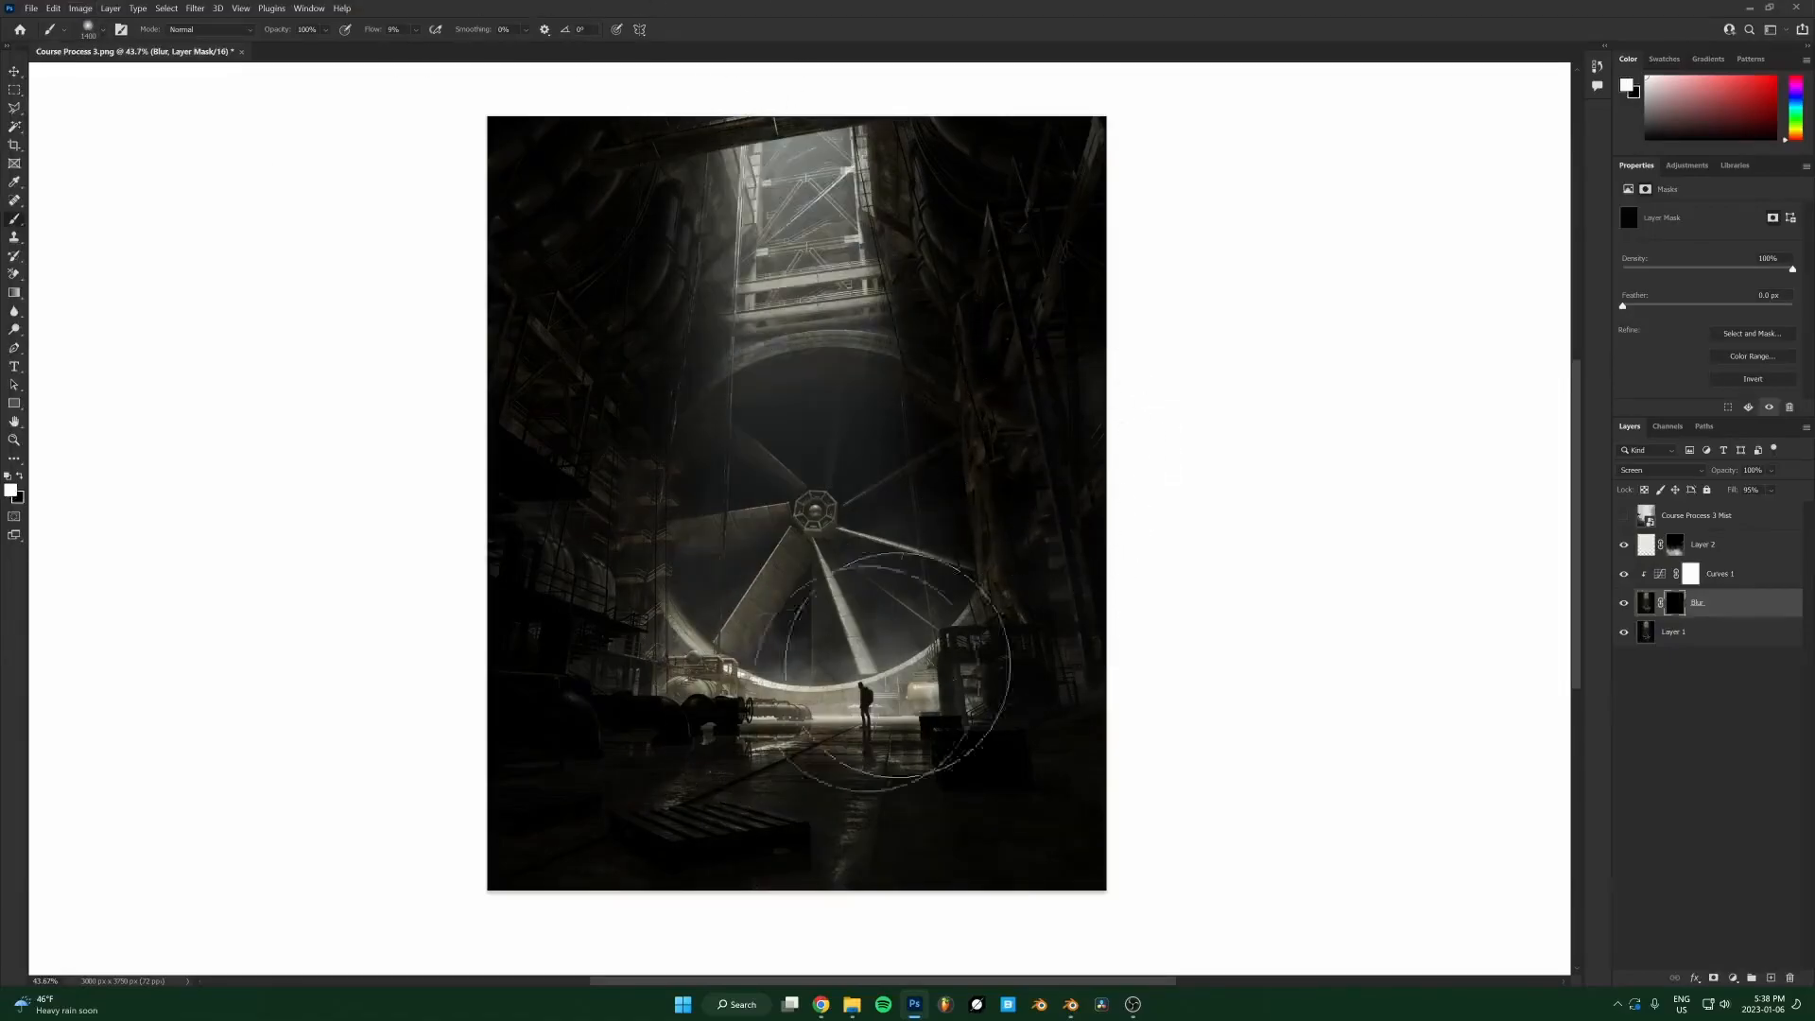
# Paint white on the Blur mask with large soft strokes over the lit base of the fan and the skylight area.
pyautogui.moveTo(801, 696)
pyautogui.mouseDown()
pyautogui.moveTo(648, 747)
pyautogui.moveTo(921, 685)
pyautogui.moveTo(769, 746)
pyautogui.mouseUp()
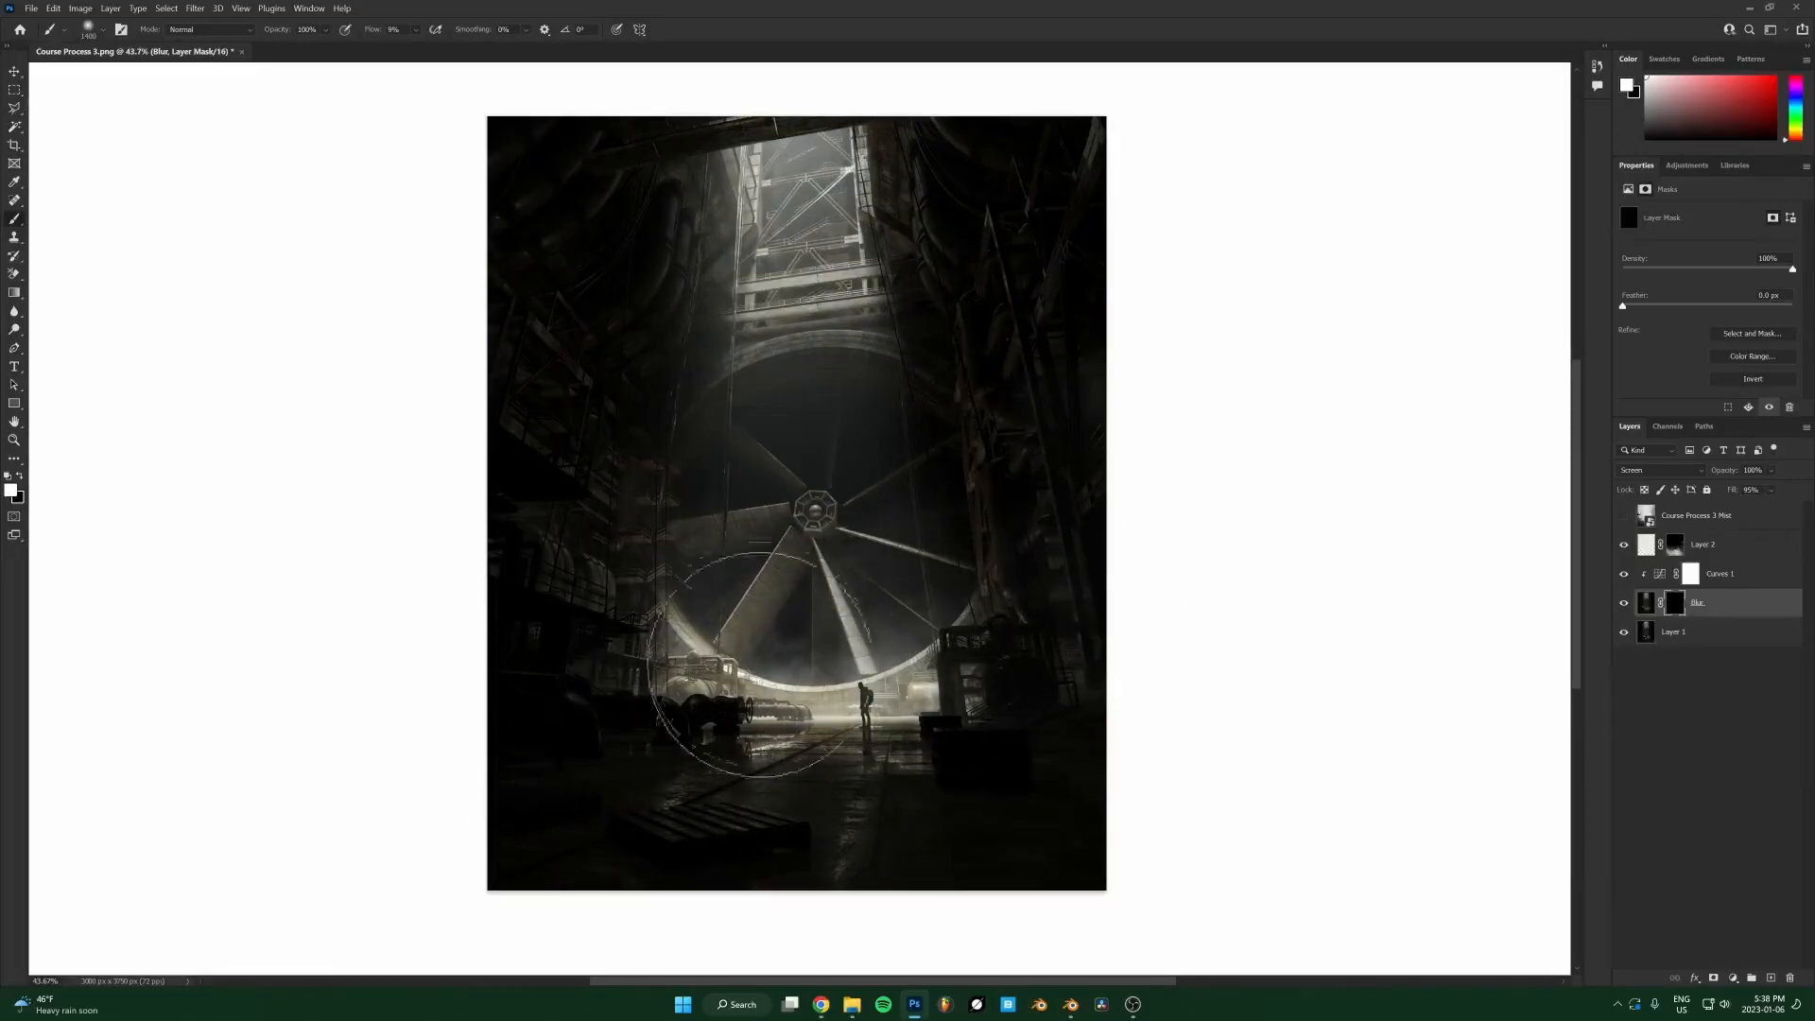
pyautogui.moveTo(874, 253)
pyautogui.mouseDown()
pyautogui.moveTo(810, 223)
pyautogui.moveTo(649, 304)
pyautogui.moveTo(762, 155)
pyautogui.moveTo(717, 75)
pyautogui.moveTo(989, 283)
pyautogui.moveTo(1036, 292)
pyautogui.moveTo(1106, 530)
pyautogui.moveTo(523, 526)
pyautogui.mouseUp()
pyautogui.scroll(2, 831, 510)
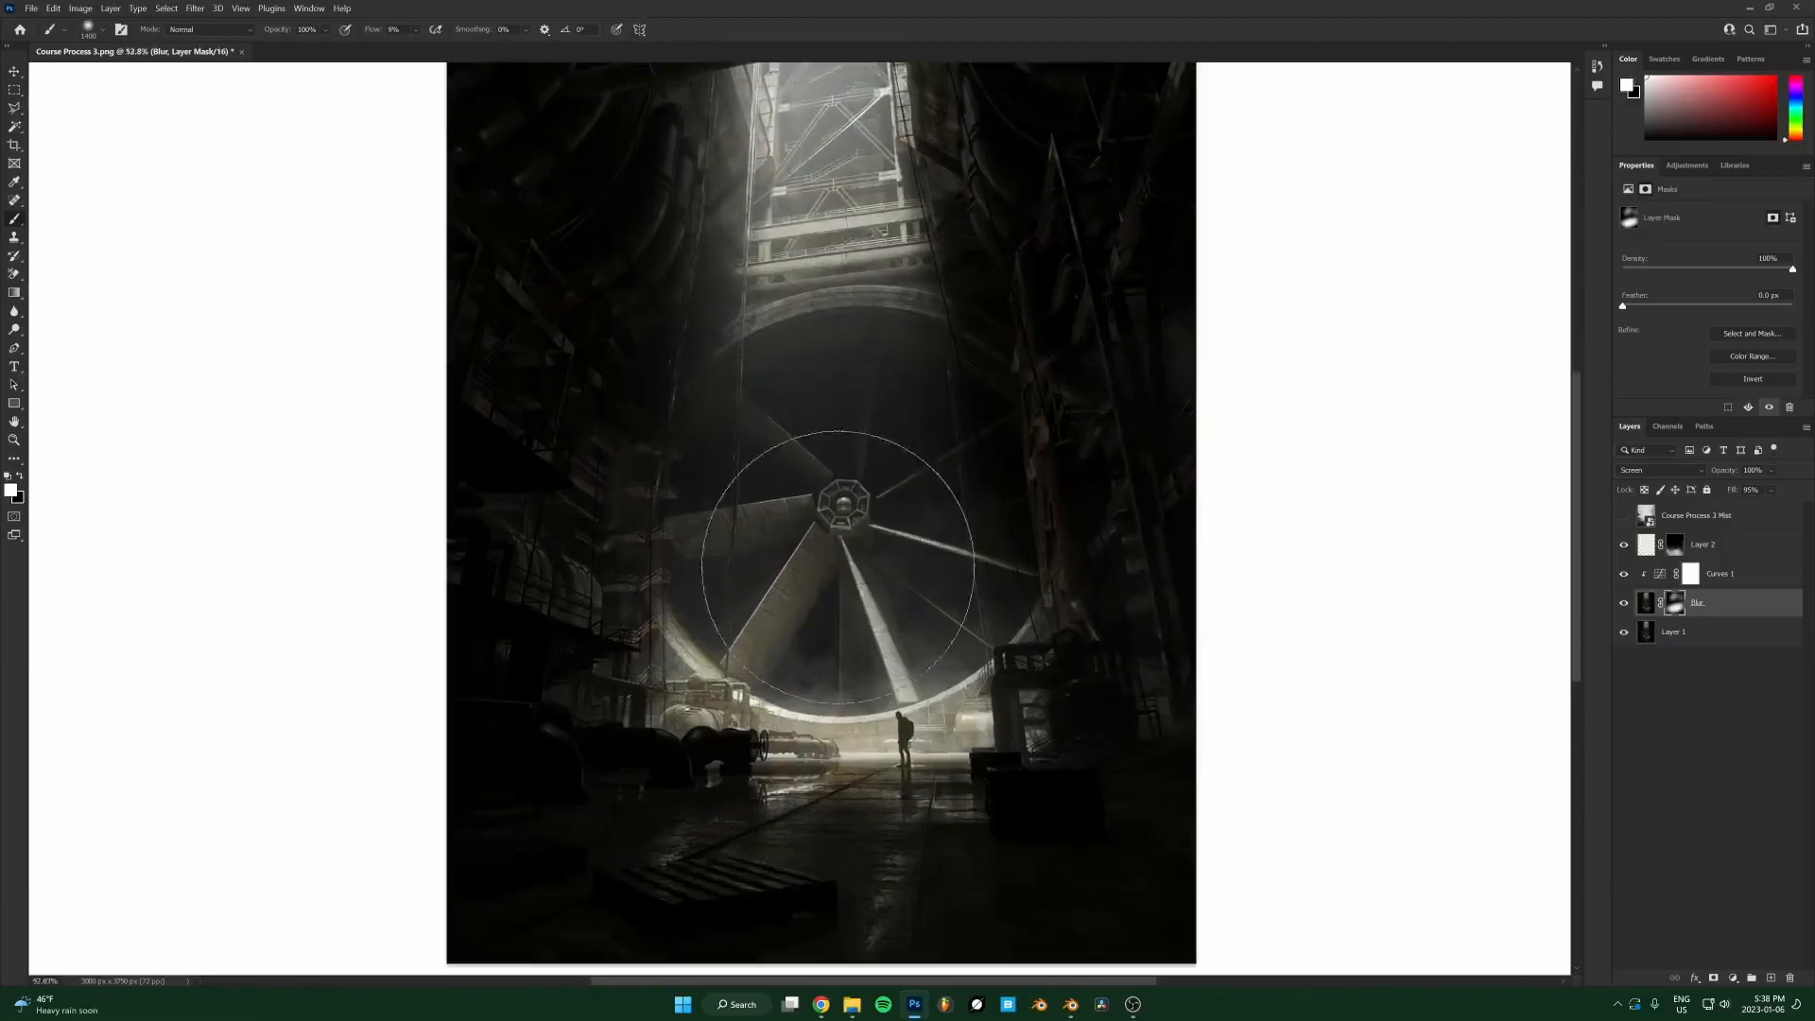
# Reduce the brush size and refine the Blur mask around the fan hub, blades and the floor near the figure.
pyautogui.press('[')
pyautogui.press('[')
pyautogui.press('[')
pyautogui.press('[')
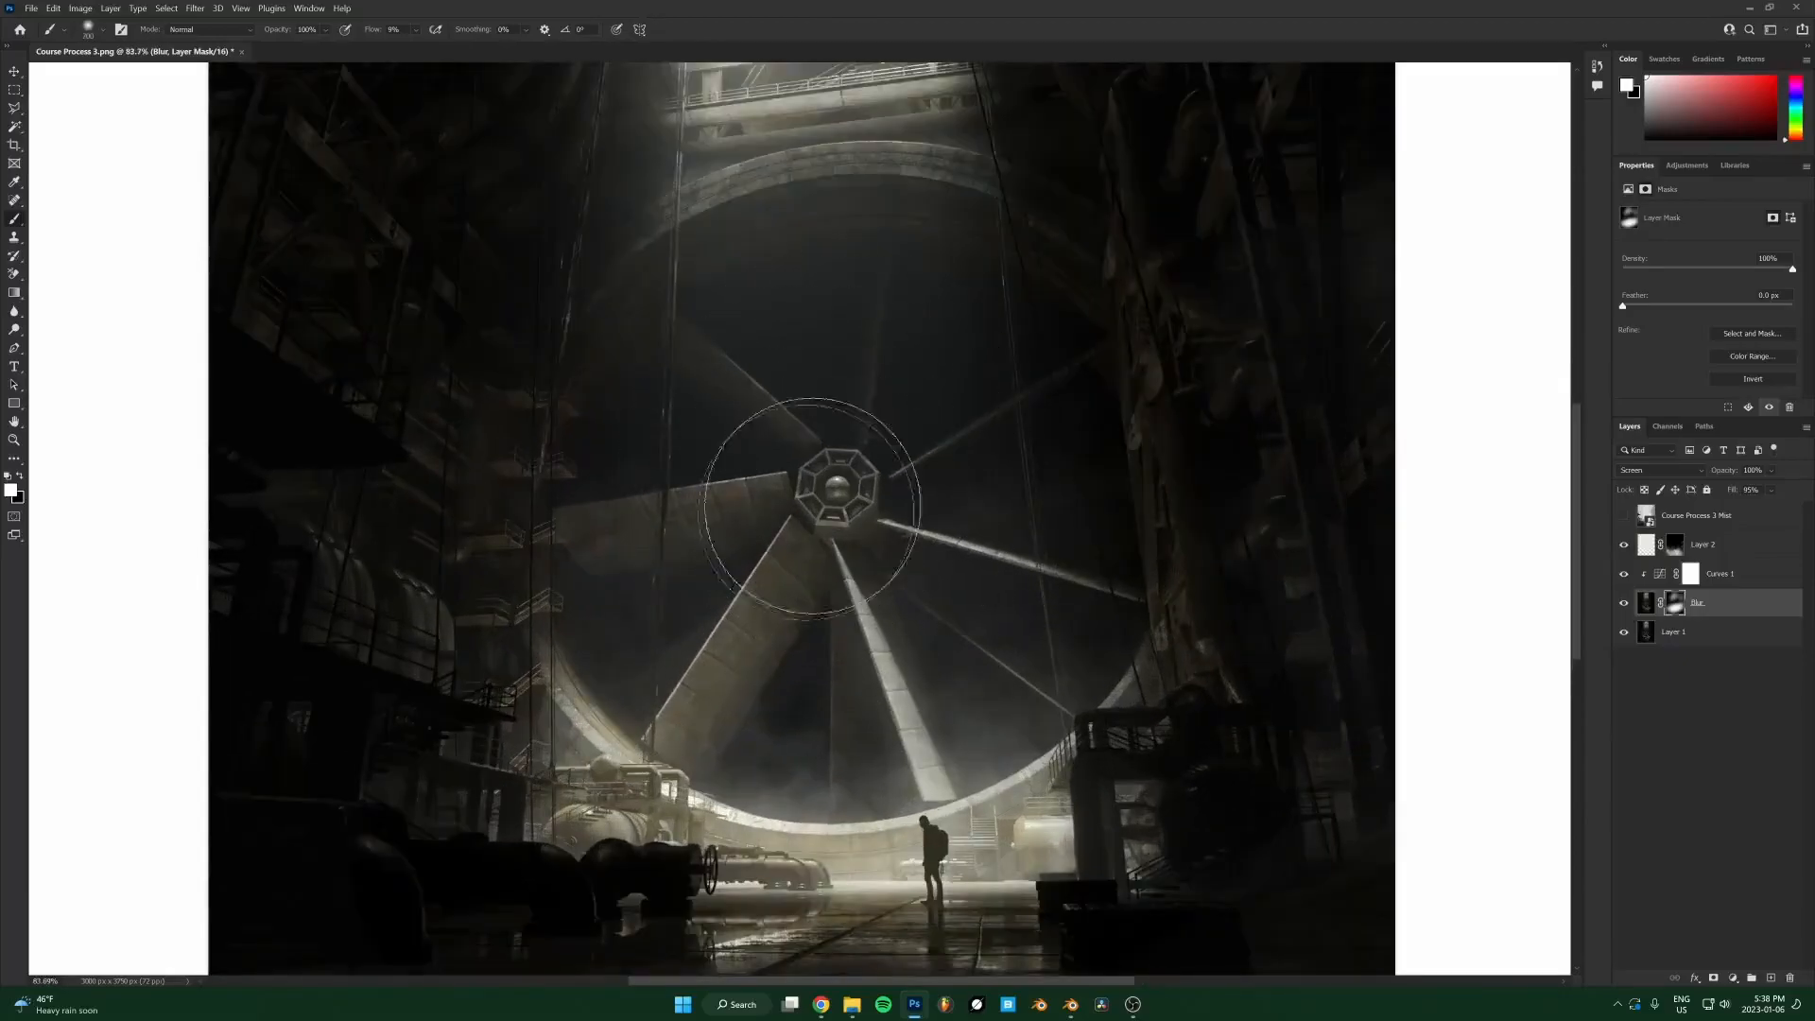
pyautogui.moveTo(768, 503)
pyautogui.mouseDown()
pyautogui.moveTo(980, 536)
pyautogui.moveTo(907, 662)
pyautogui.moveTo(1086, 893)
pyautogui.mouseUp()
pyautogui.scroll(-1, 1053, 921)
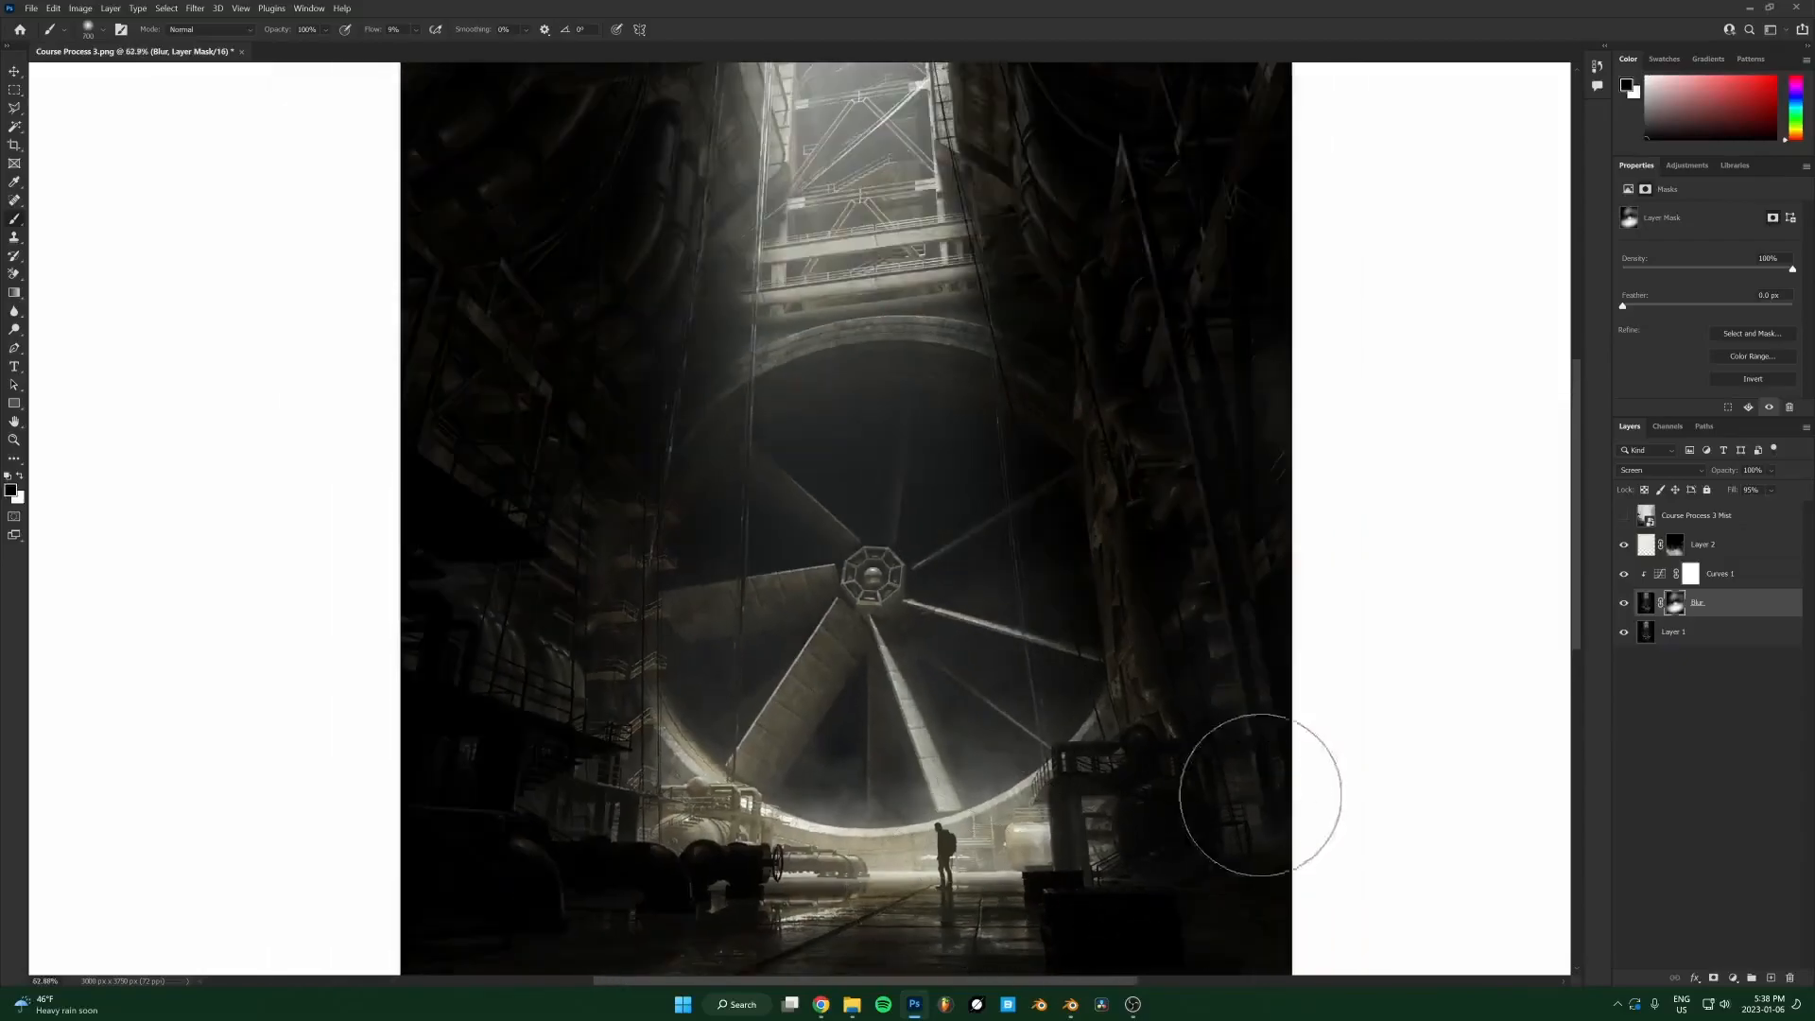
# Fine-tune the Blur layer's fill and compare the render with the masked glow hidden and shown.
pyautogui.moveTo(1725, 494); pyautogui.dragTo(1723, 490)
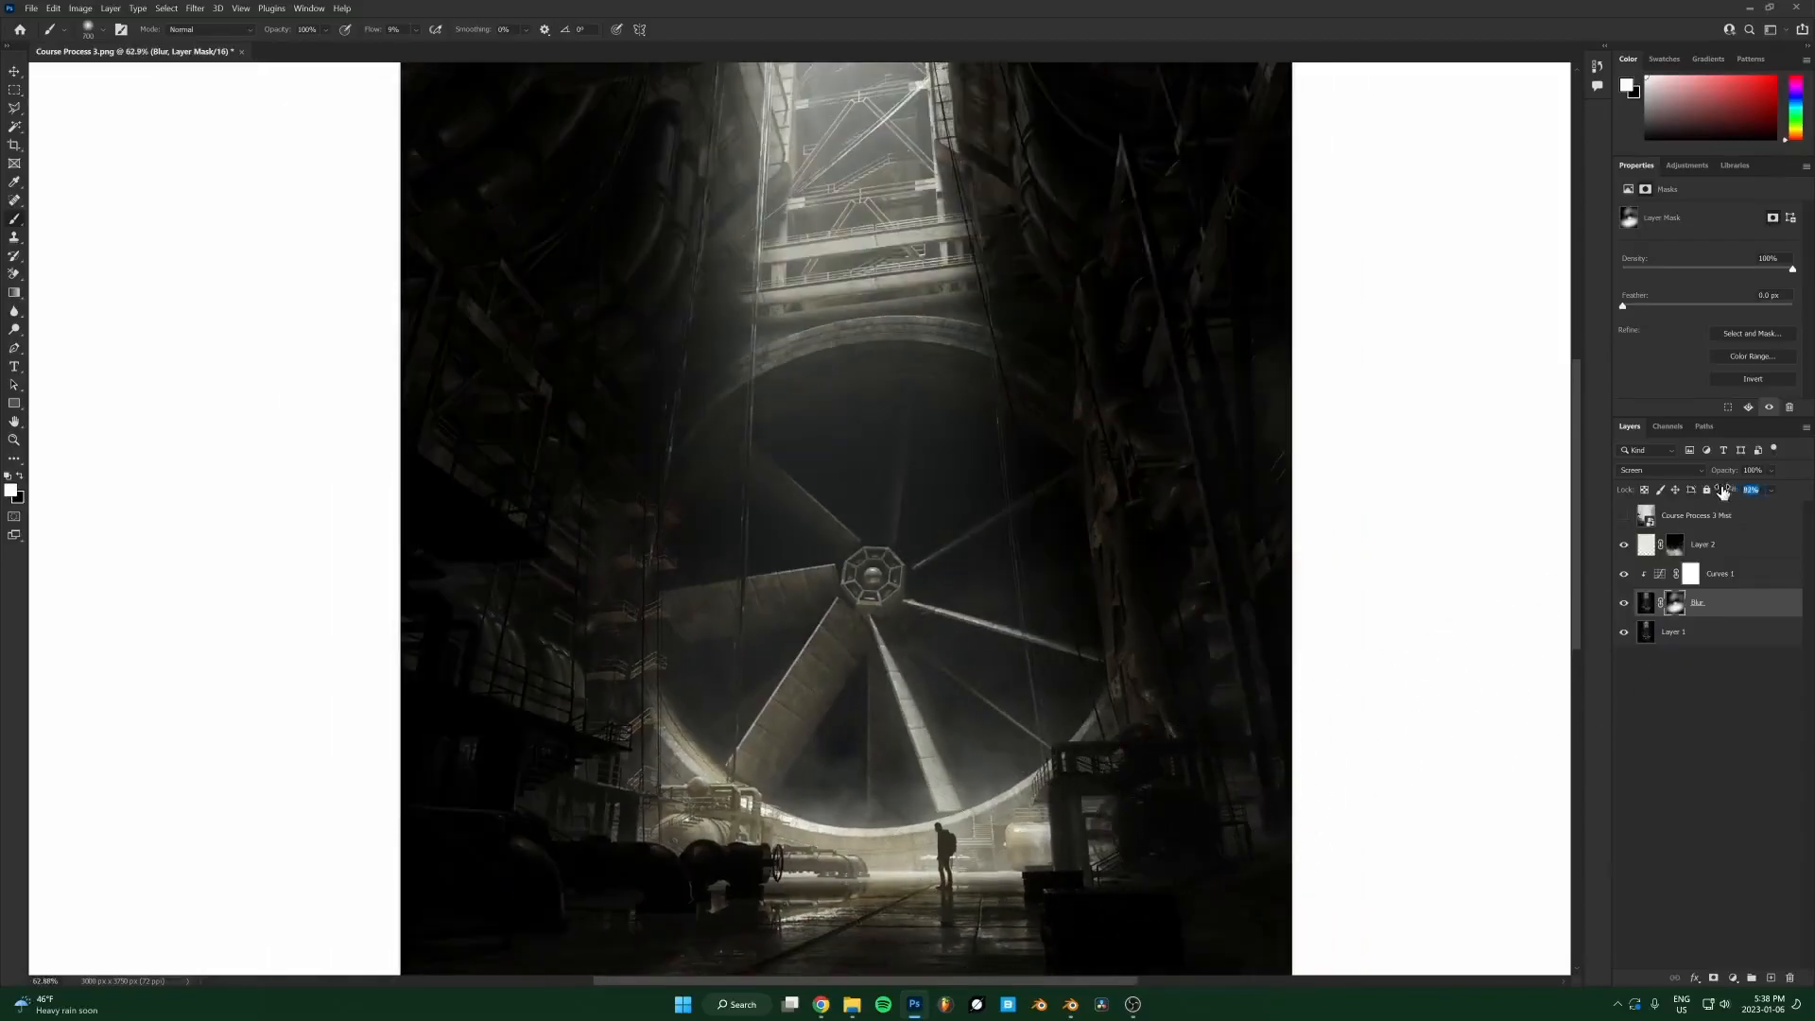
pyautogui.scroll(-2, 1022, 580)
pyautogui.click(1624, 603)
pyautogui.click(1624, 610)
pyautogui.click(1624, 610)
pyautogui.click(1624, 610)
pyautogui.click(1624, 610)
pyautogui.click(1624, 611)
pyautogui.scroll(5, 973, 766)
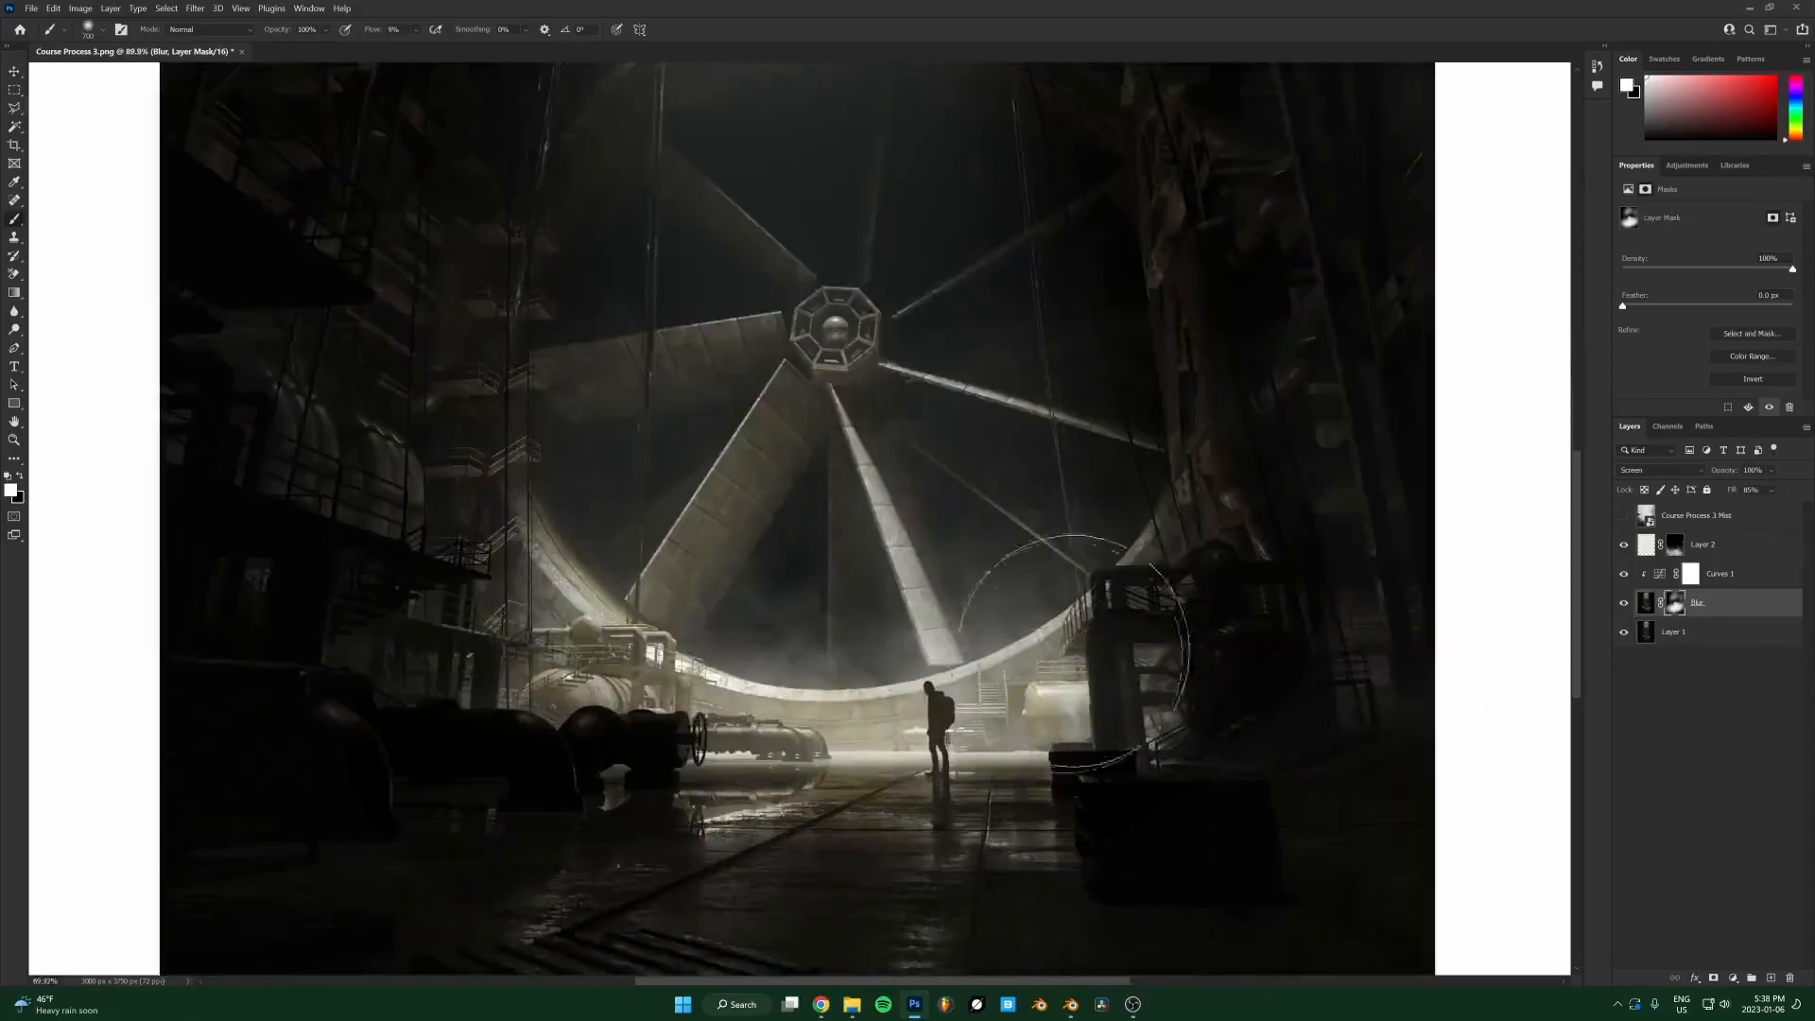
# Make black the painting colour and reduce the Blur mask's glow over the dark machinery beside the figure.
pyautogui.press('x')
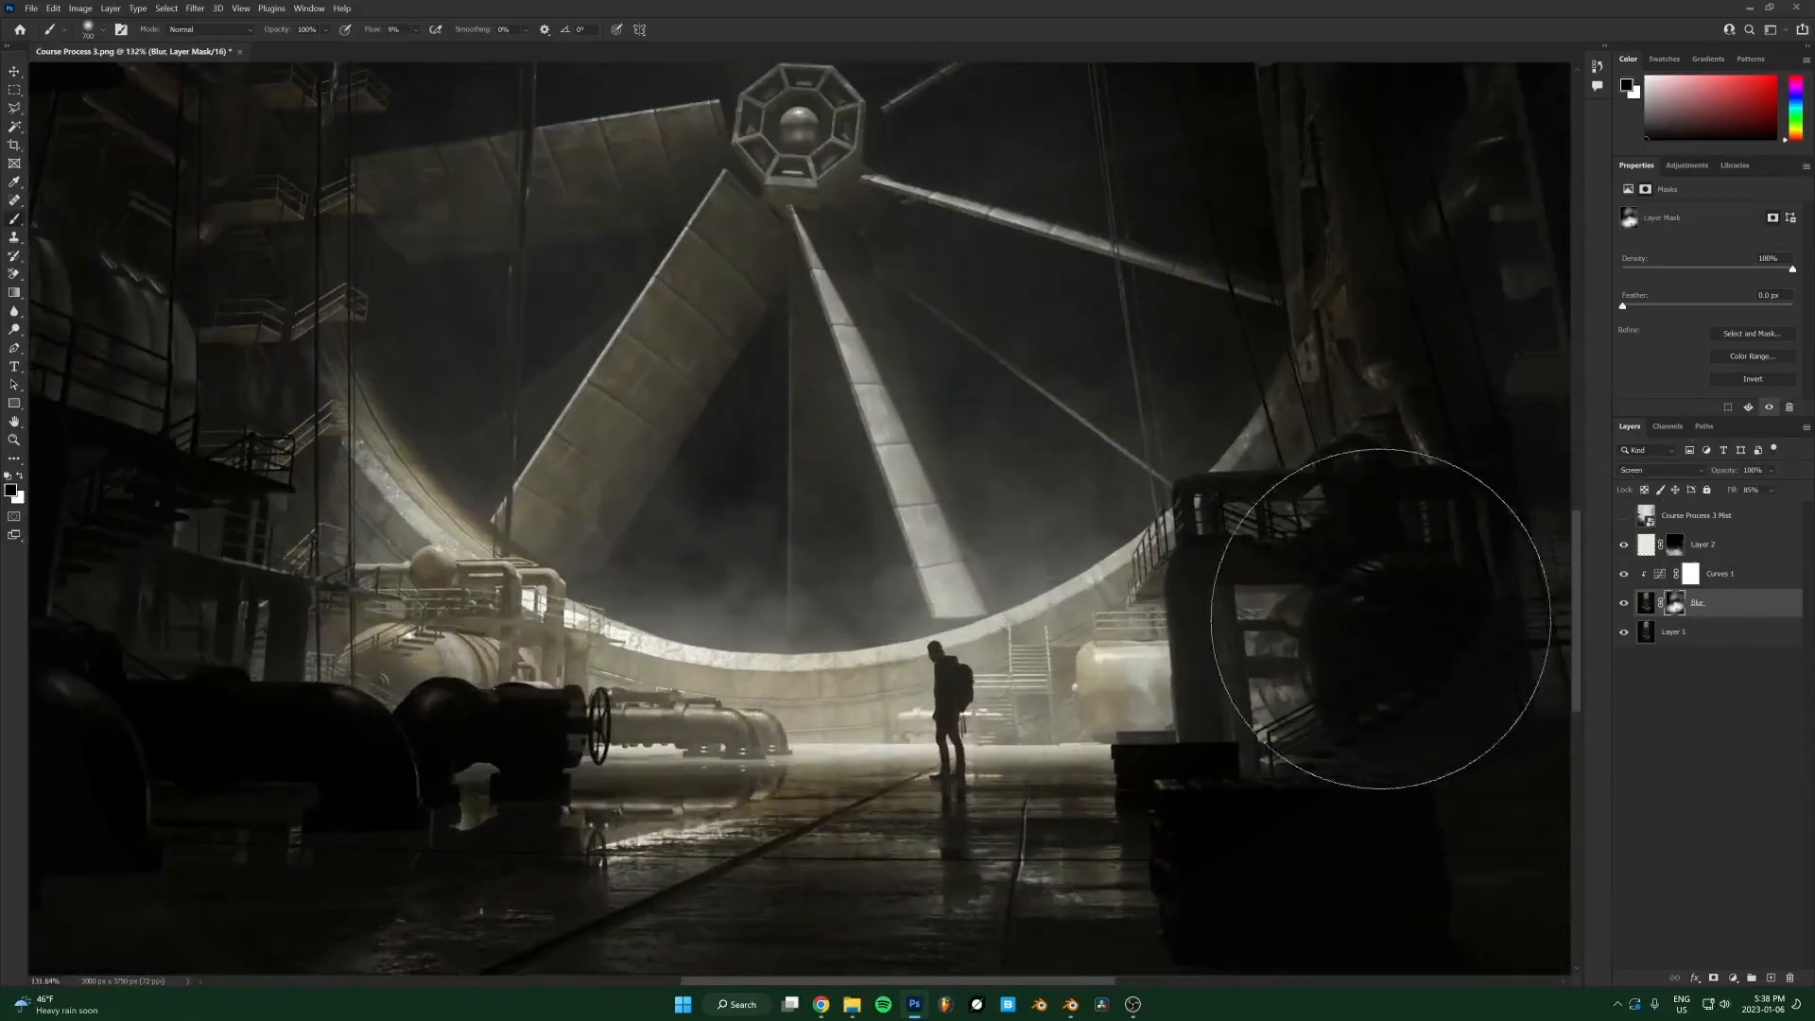
pyautogui.scroll(-3, 1129, 641)
pyautogui.scroll(-5, 1125, 640)
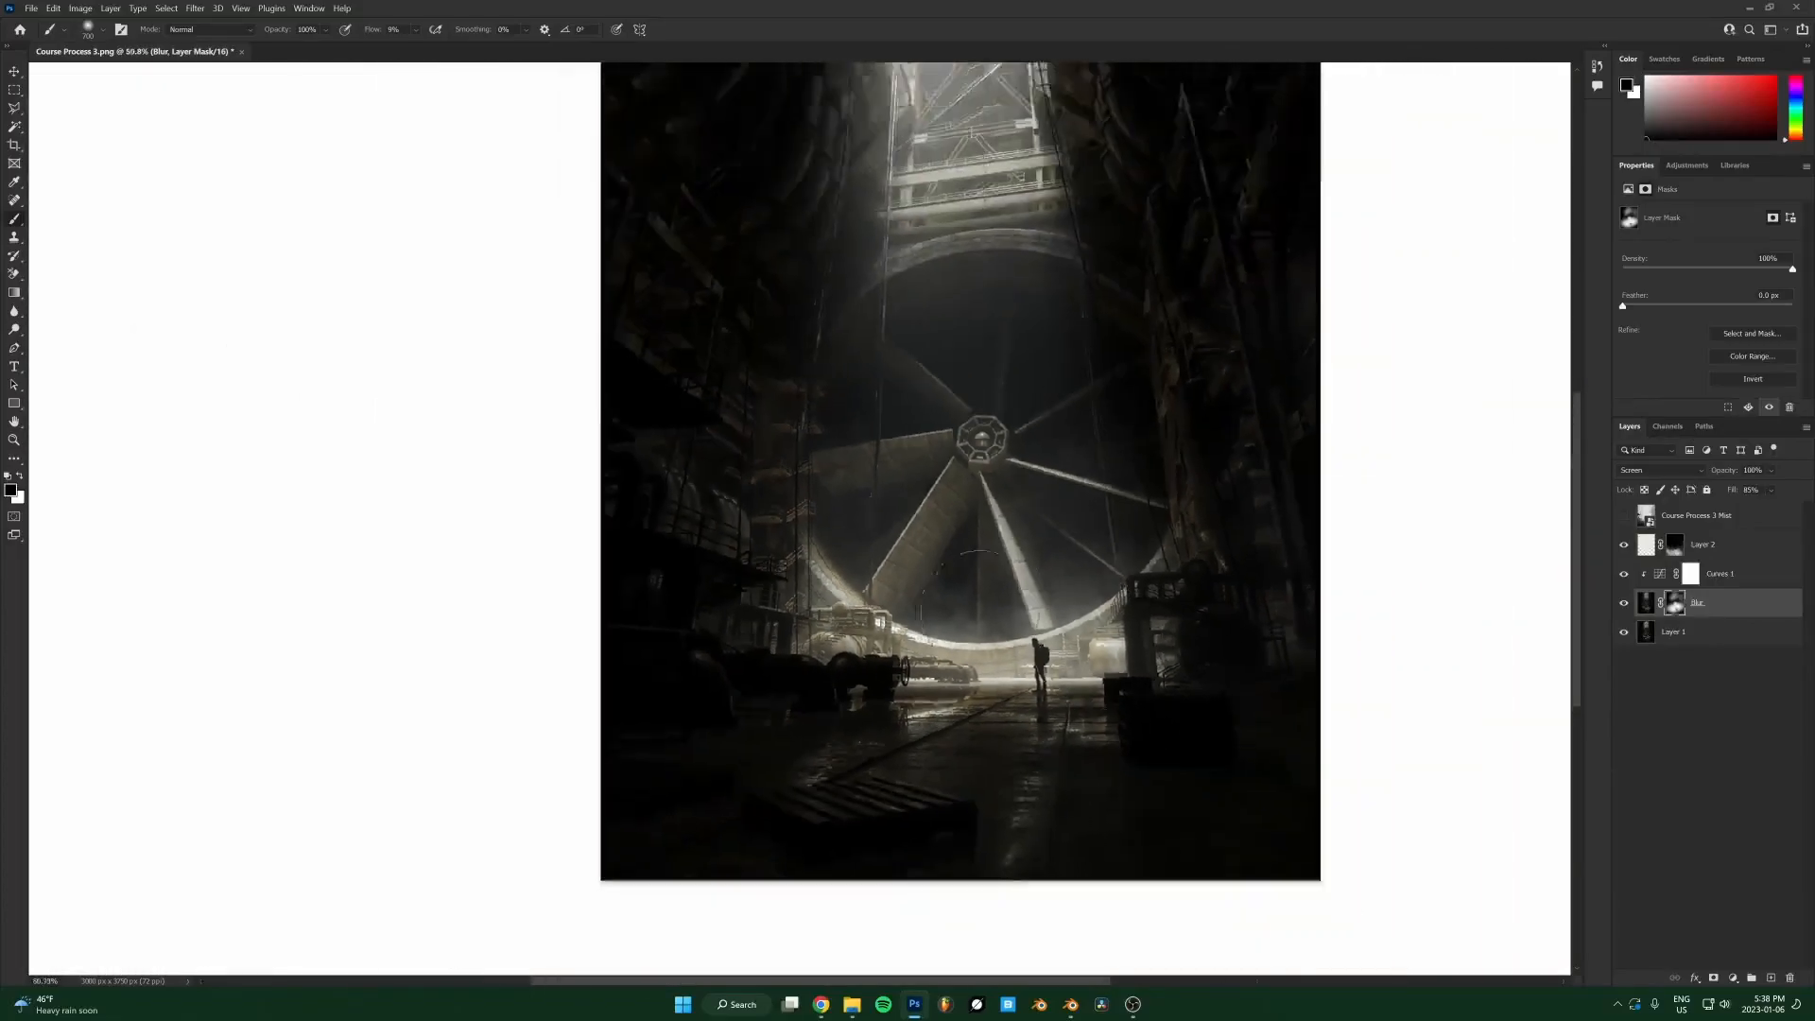
pyautogui.scroll(2, 1058, 426)
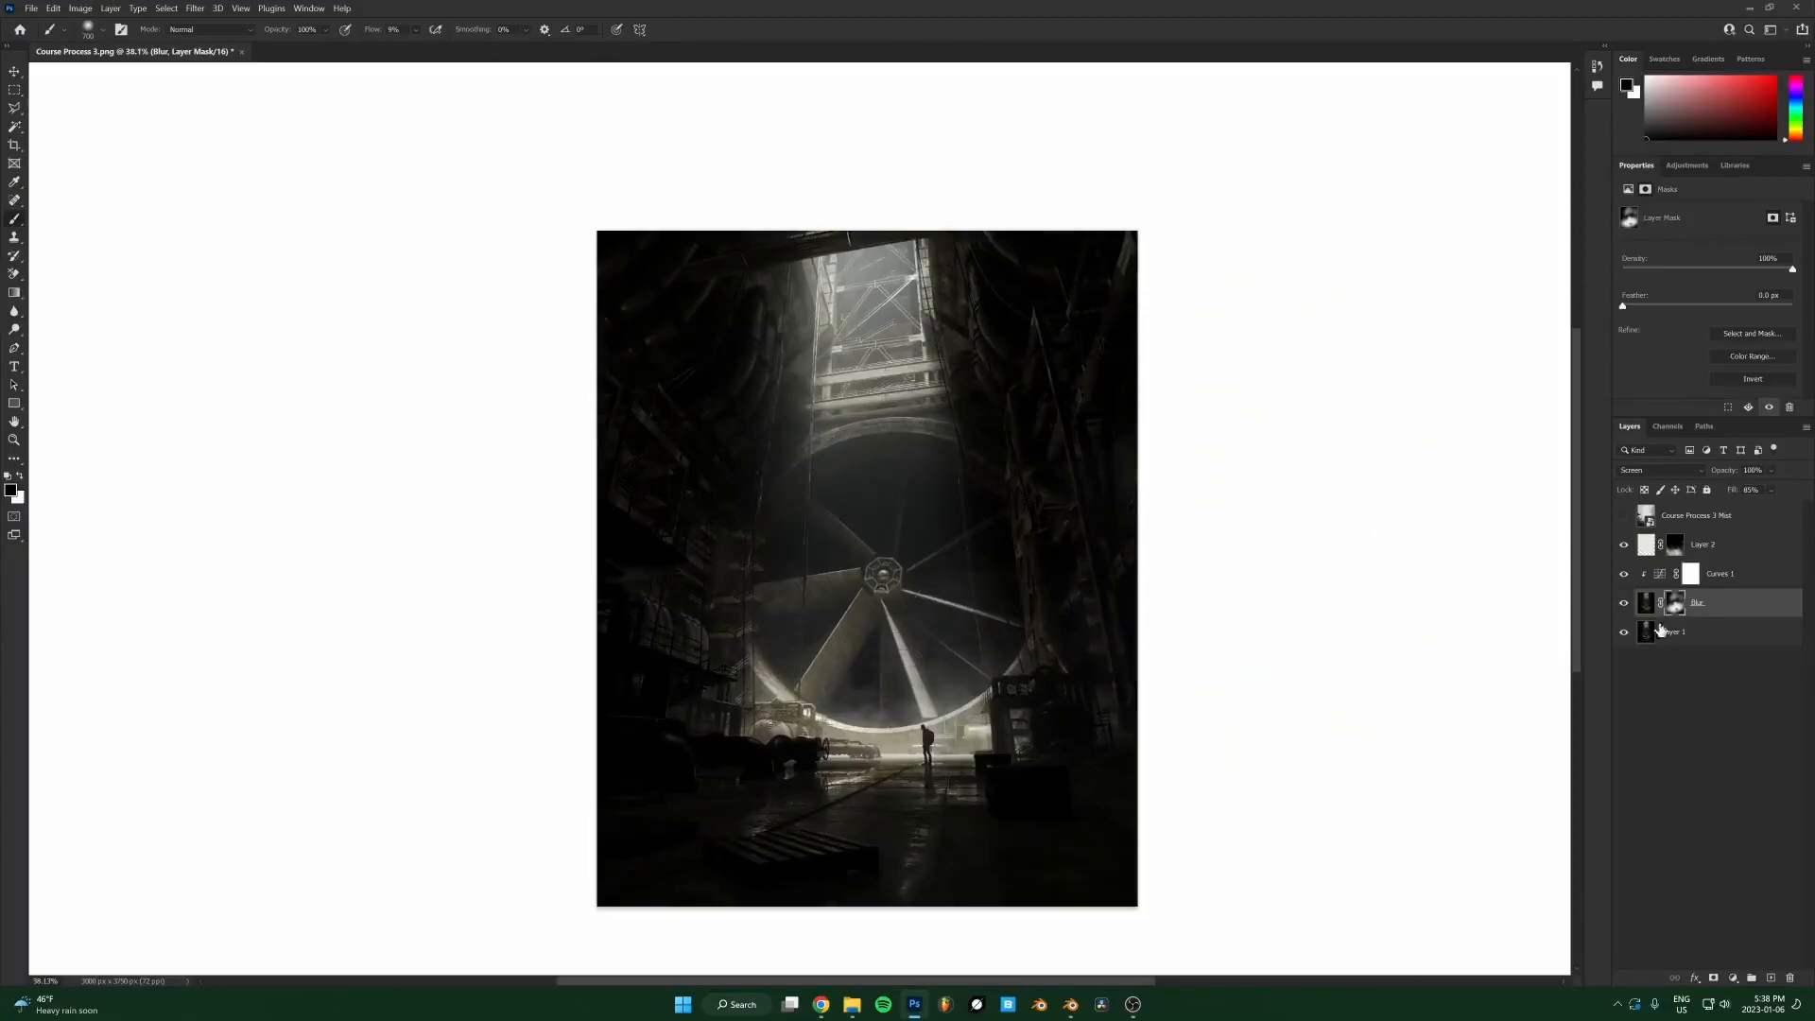
# Compare the base render alone with the full layer stack, and the image with the Blur layer hidden and shown.
pyautogui.keyDown('alt'); pyautogui.click(1623, 632); pyautogui.keyUp('alt')
pyautogui.keyDown('alt'); pyautogui.click(1623, 632); pyautogui.keyUp('alt')
pyautogui.scroll(1, 929, 734)
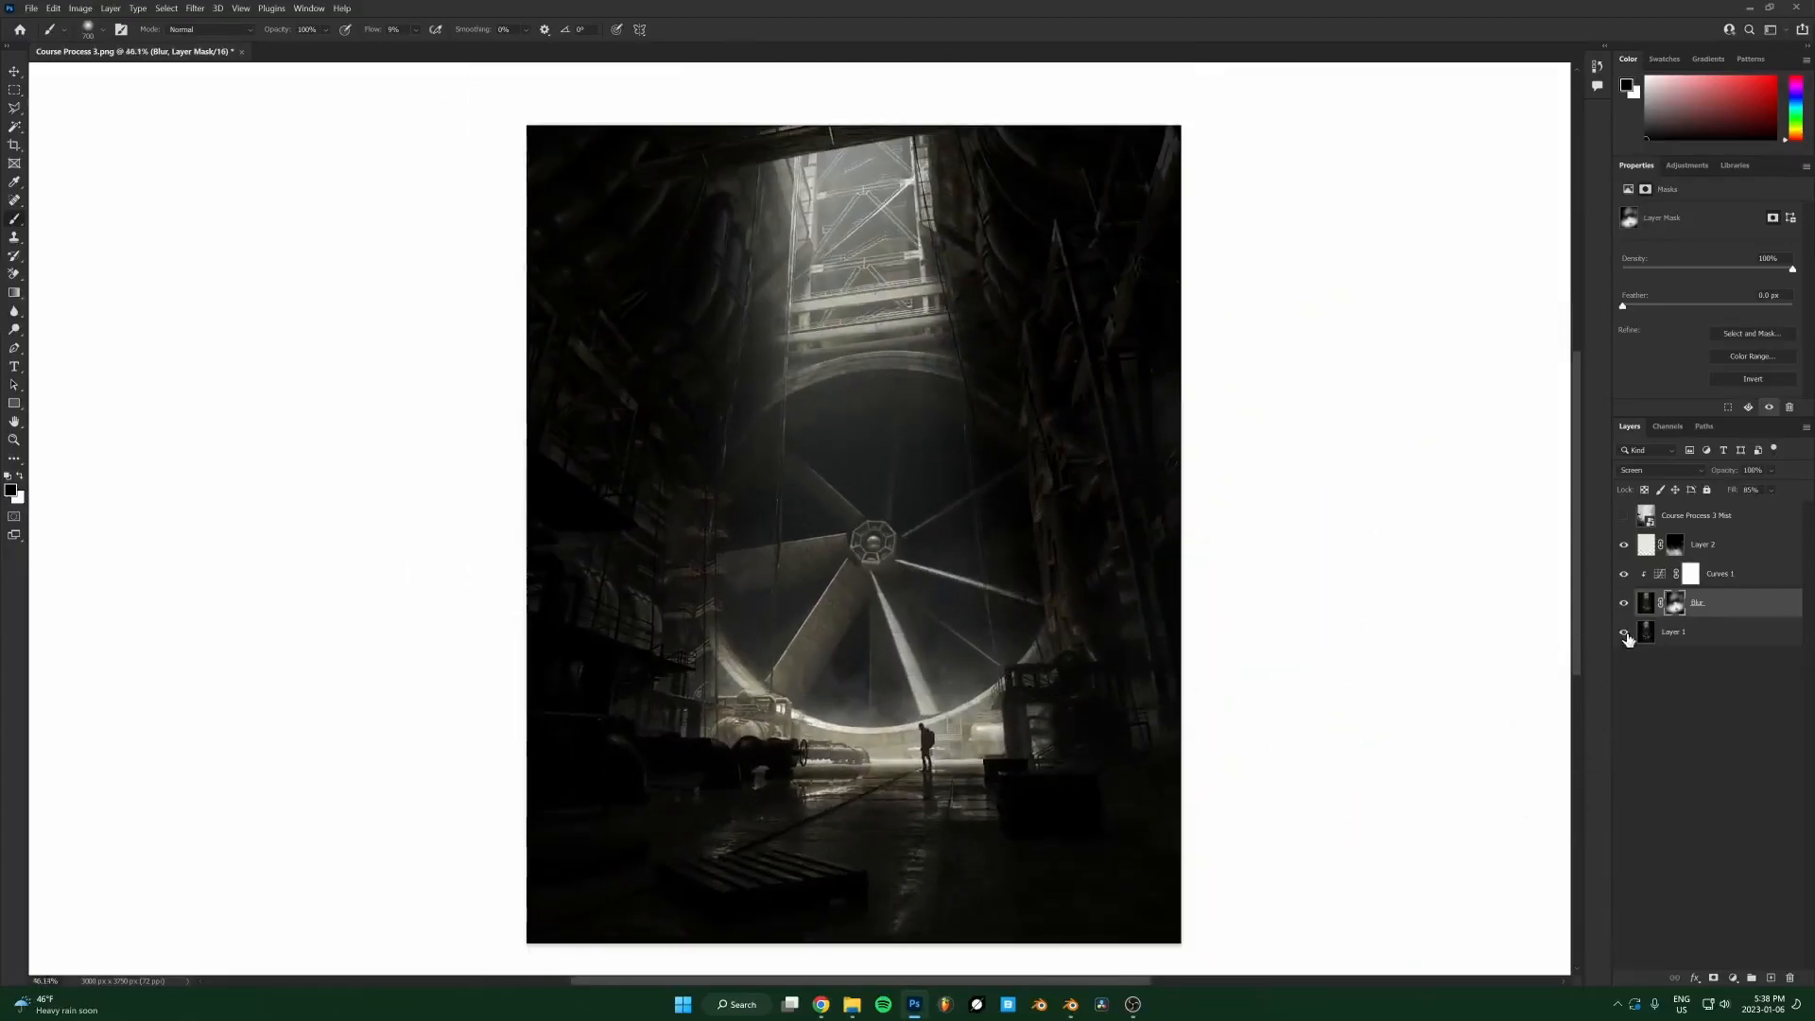
pyautogui.hotkey('alt', ']')
pyautogui.hotkey('alt', ']')
pyautogui.click(1624, 602)
pyautogui.click(1624, 602)
pyautogui.click(1623, 636)
pyautogui.click(1624, 637)
pyautogui.keyDown('alt'); pyautogui.click(1624, 635); pyautogui.keyUp('alt')
pyautogui.keyDown('alt'); pyautogui.click(1624, 636); pyautogui.keyUp('alt')
pyautogui.keyDown('alt'); pyautogui.click(1624, 635); pyautogui.keyUp('alt')
pyautogui.keyDown('alt'); pyautogui.click(1624, 635); pyautogui.keyUp('alt')
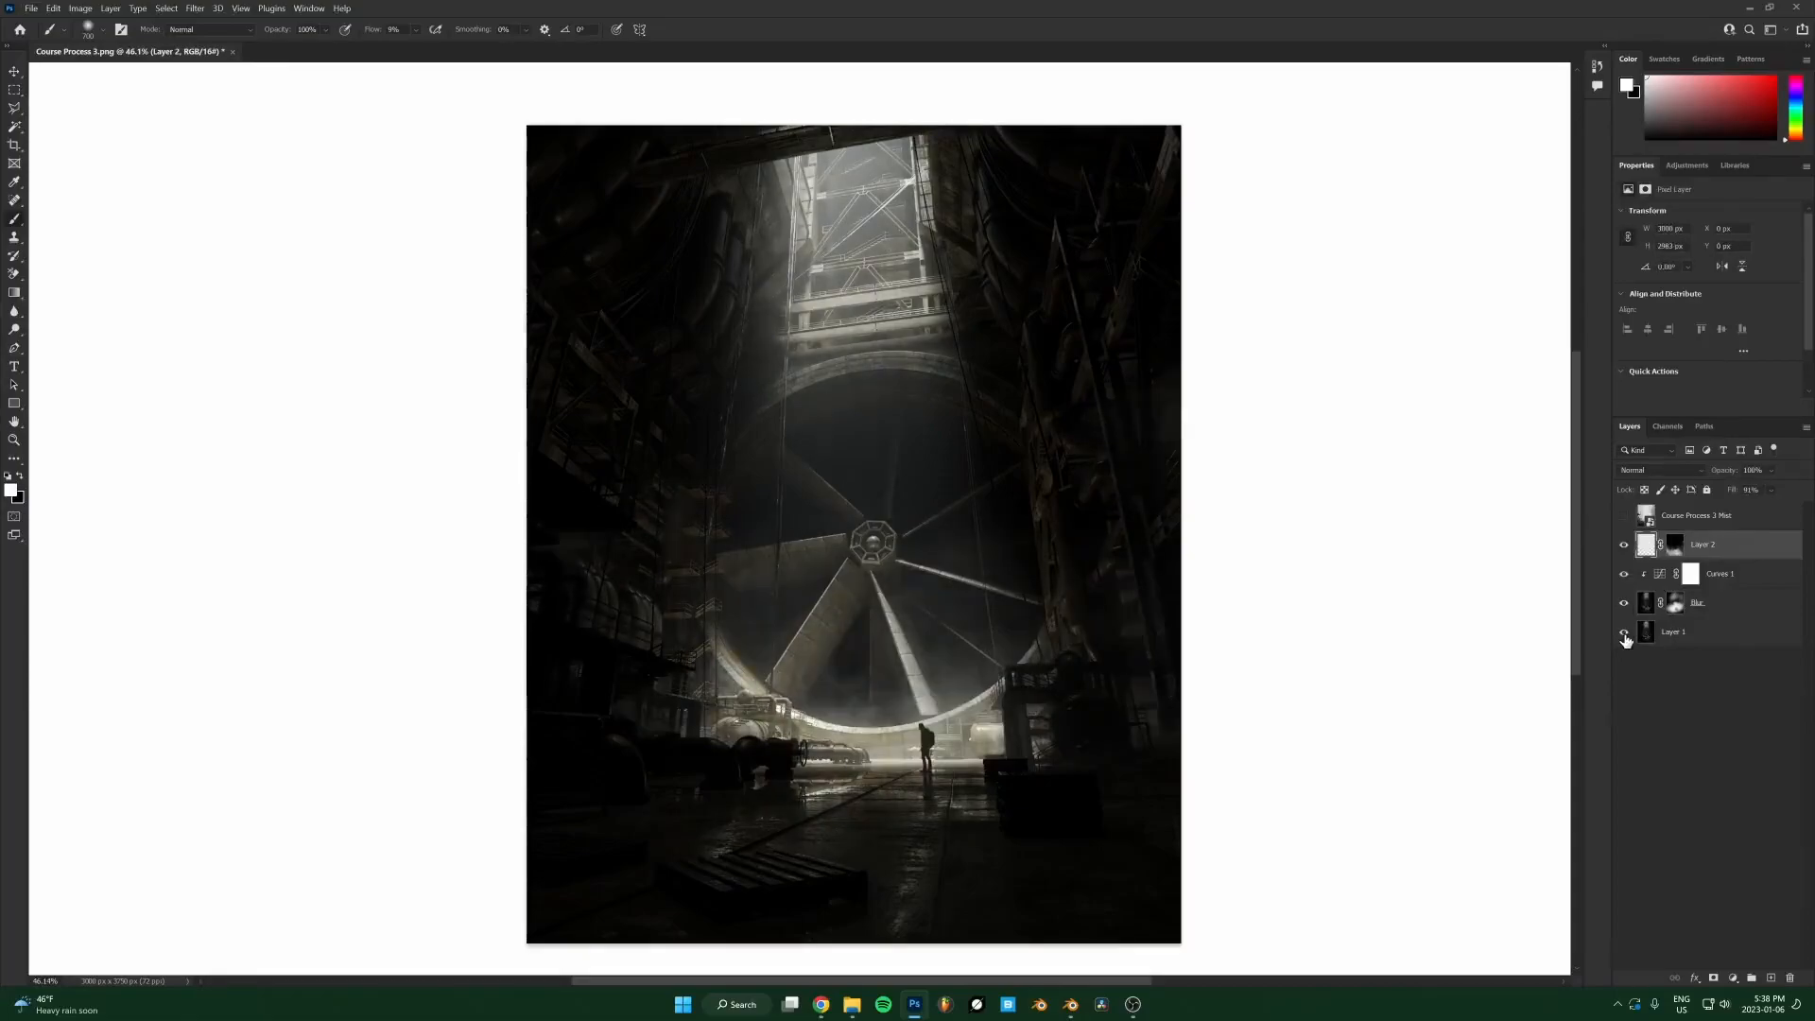
# Lower Layer 2's opacity to 75% and slightly reduce the Blur layer's opacity, comparing against the base render.
pyautogui.click(1690, 616)
pyautogui.click(1720, 550)
pyautogui.moveTo(1726, 475); pyautogui.dragTo(1718, 475)
pyautogui.click(1722, 604)
pyautogui.keyDown('alt'); pyautogui.click(1624, 632); pyautogui.keyUp('alt')
pyautogui.keyDown('alt'); pyautogui.click(1623, 631); pyautogui.keyUp('alt')
pyautogui.click(1723, 551)
pyautogui.scroll(-2, 921, 596)
pyautogui.scroll(1, 922, 595)
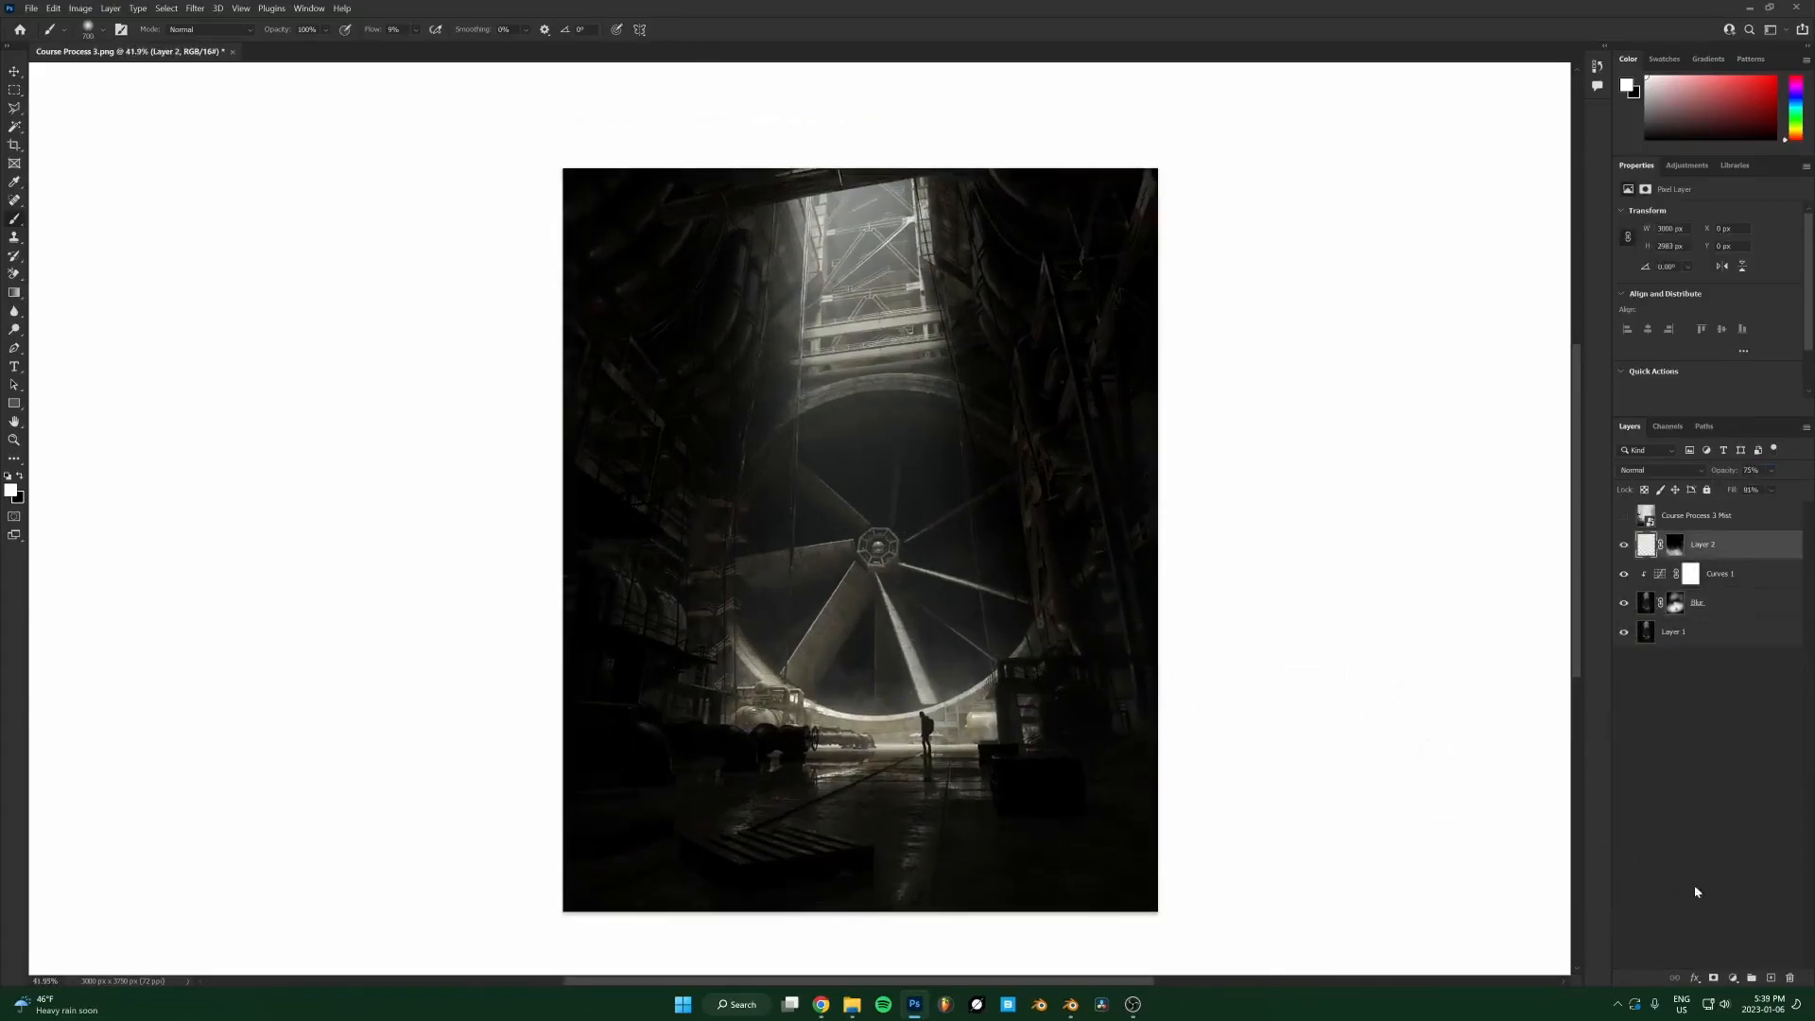
pyautogui.click(1732, 977)
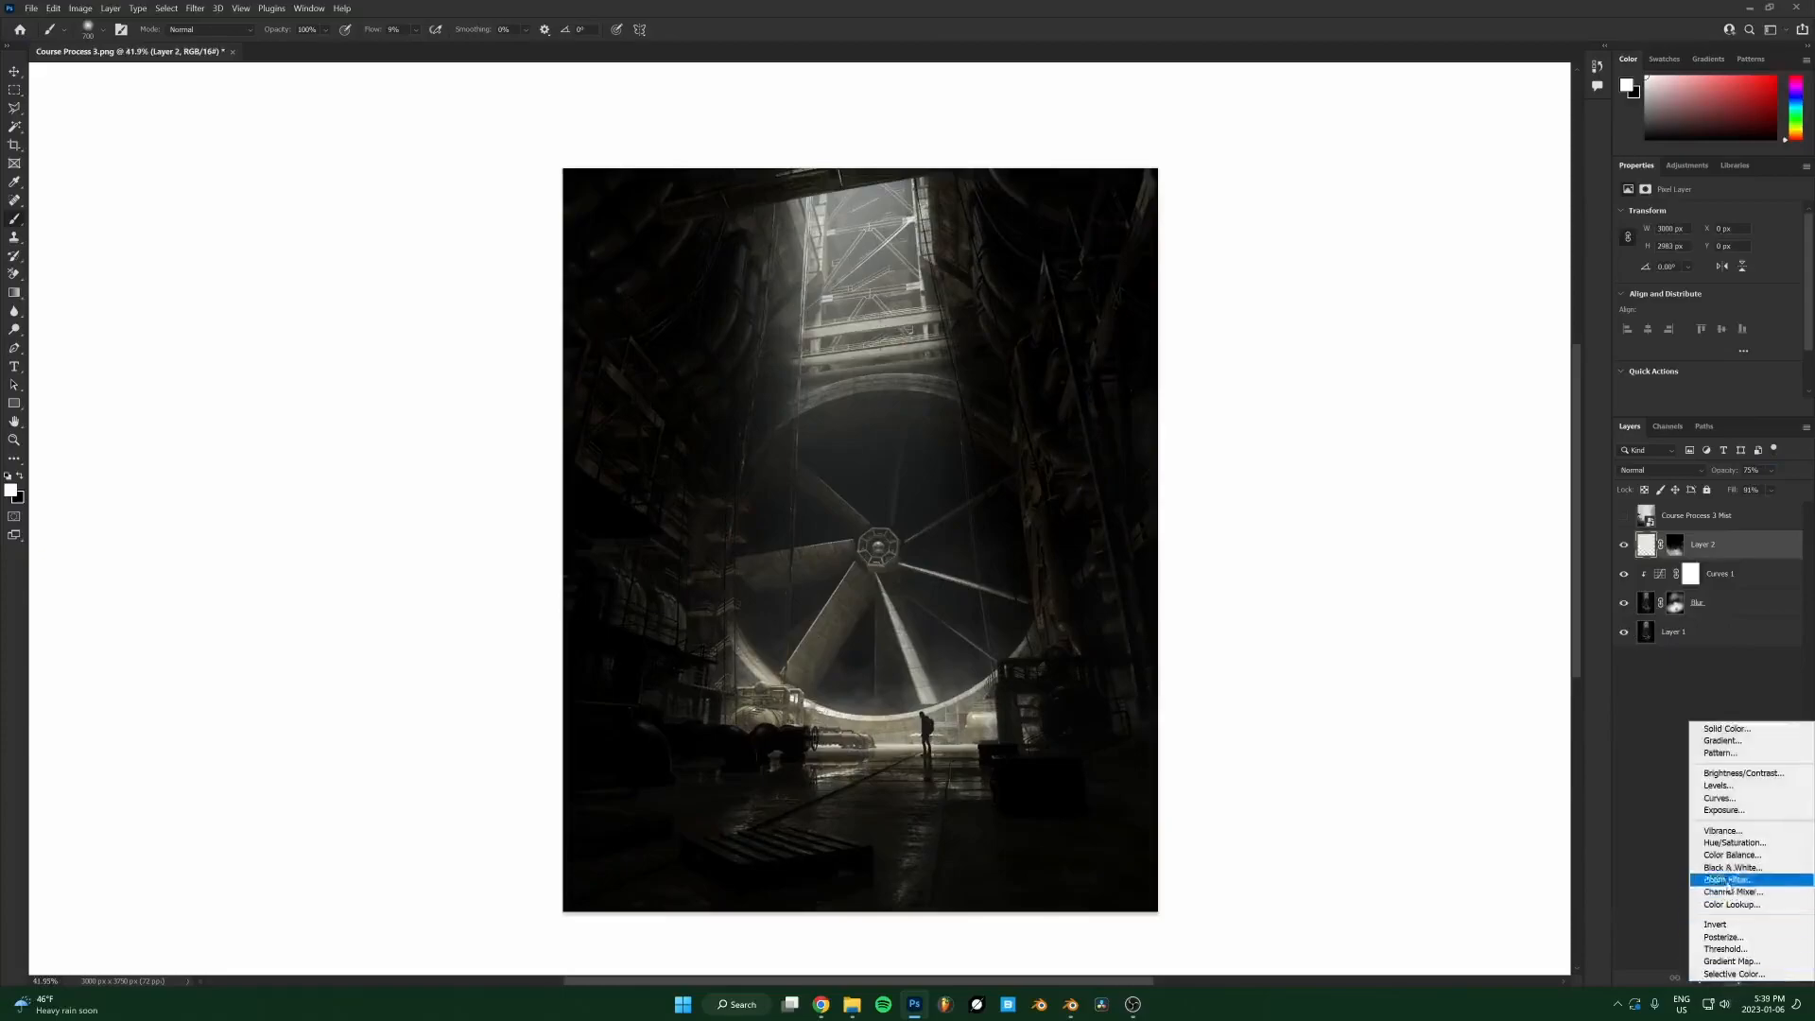
pyautogui.click(1726, 803)
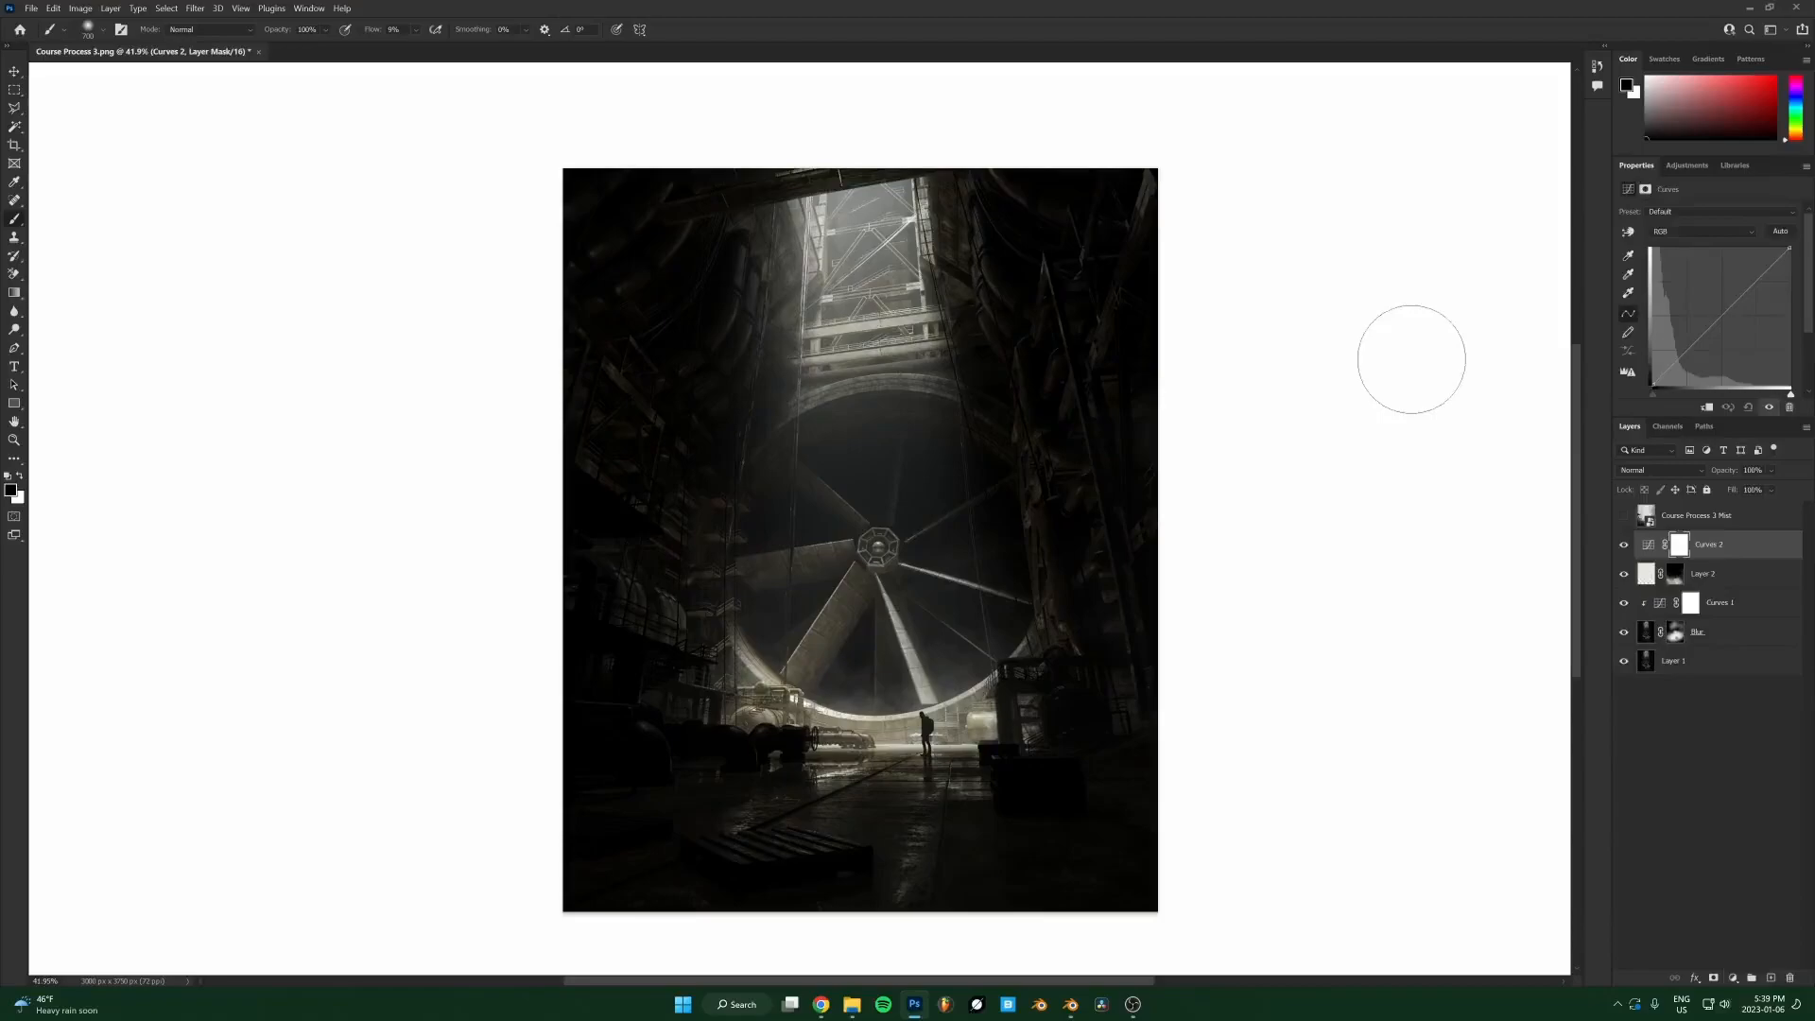
pyautogui.hotkey('ctrl', 'z')
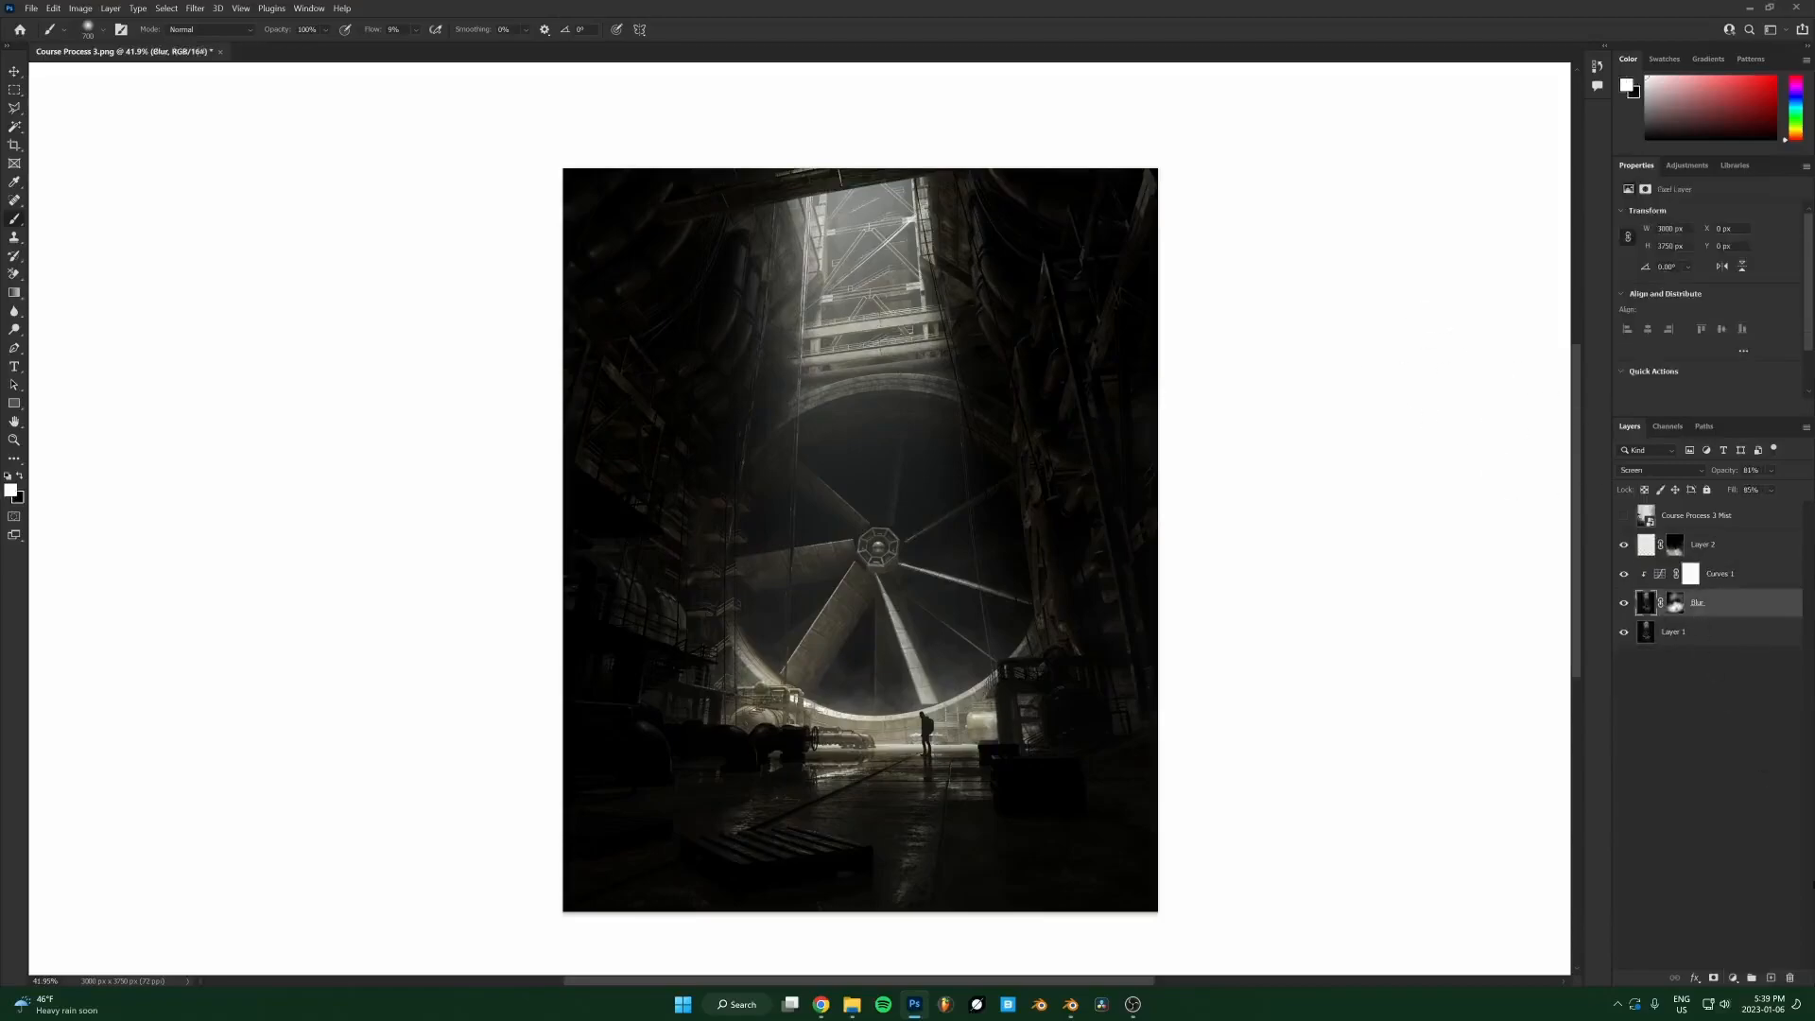
# Add a Curves adjustment layer above Layer 2 and raise its midtones strongly to brighten the whole image.
pyautogui.click(1718, 554)
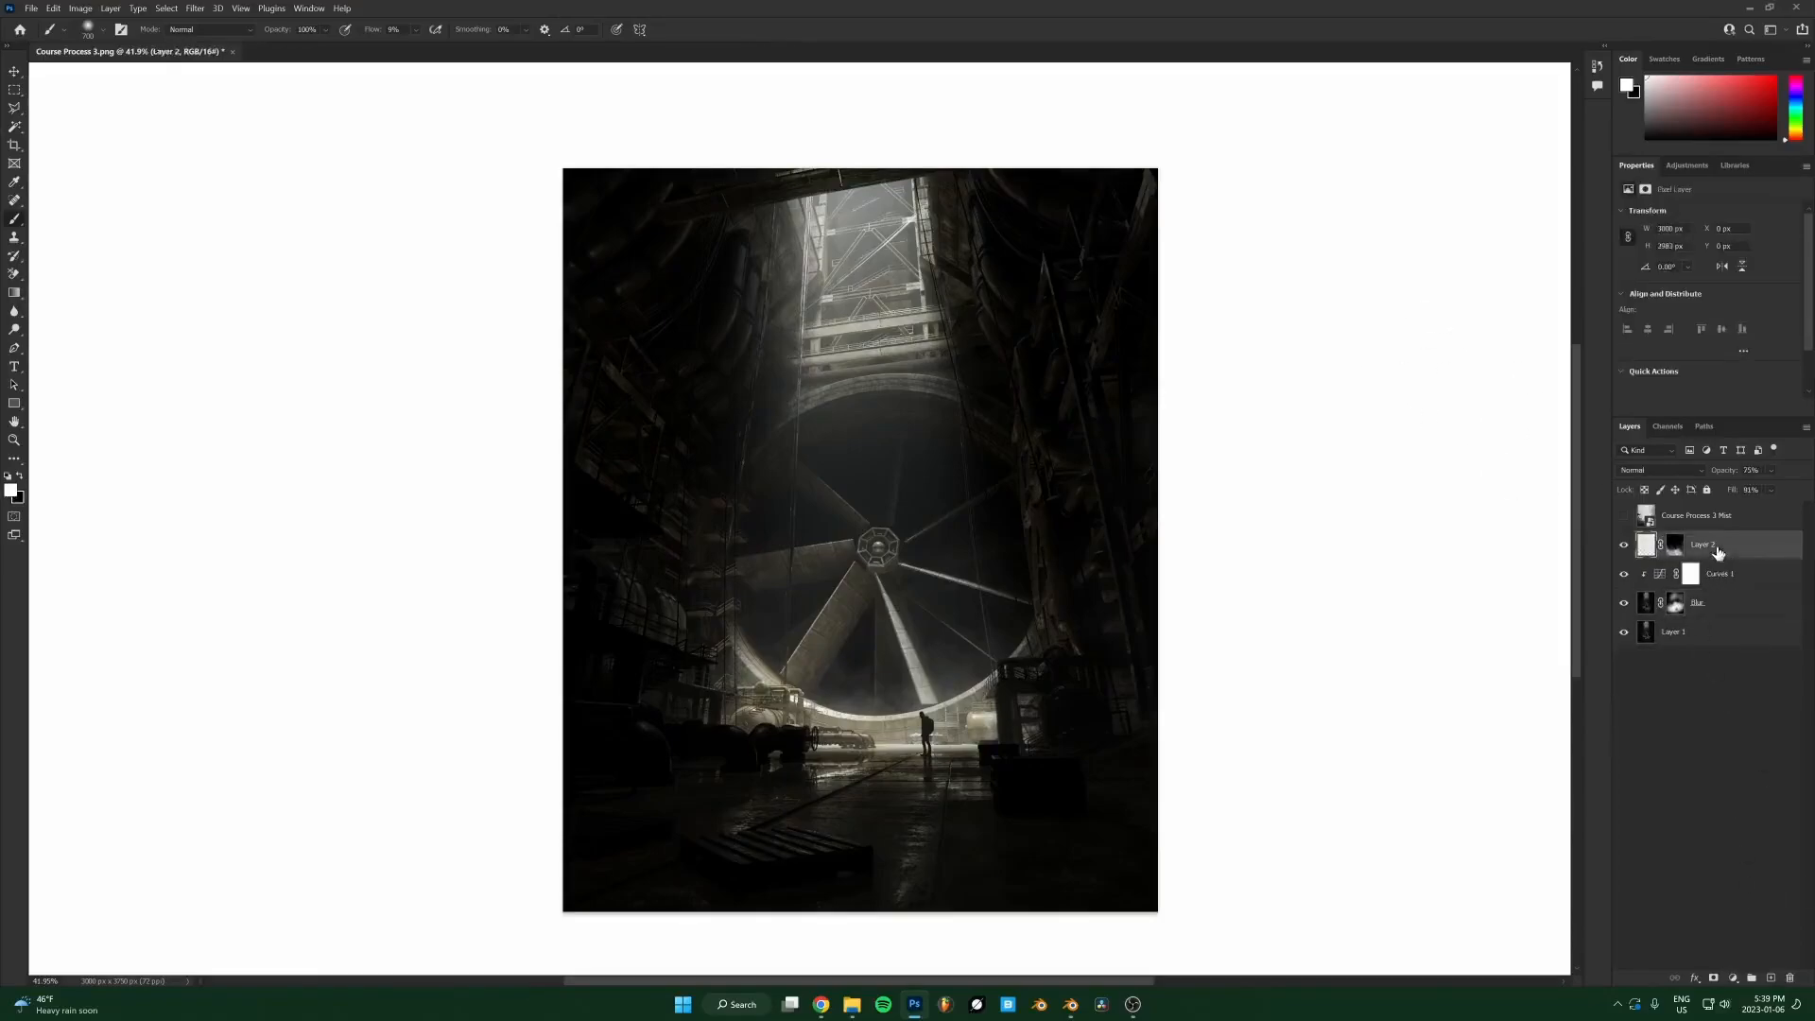
pyautogui.click(1735, 978)
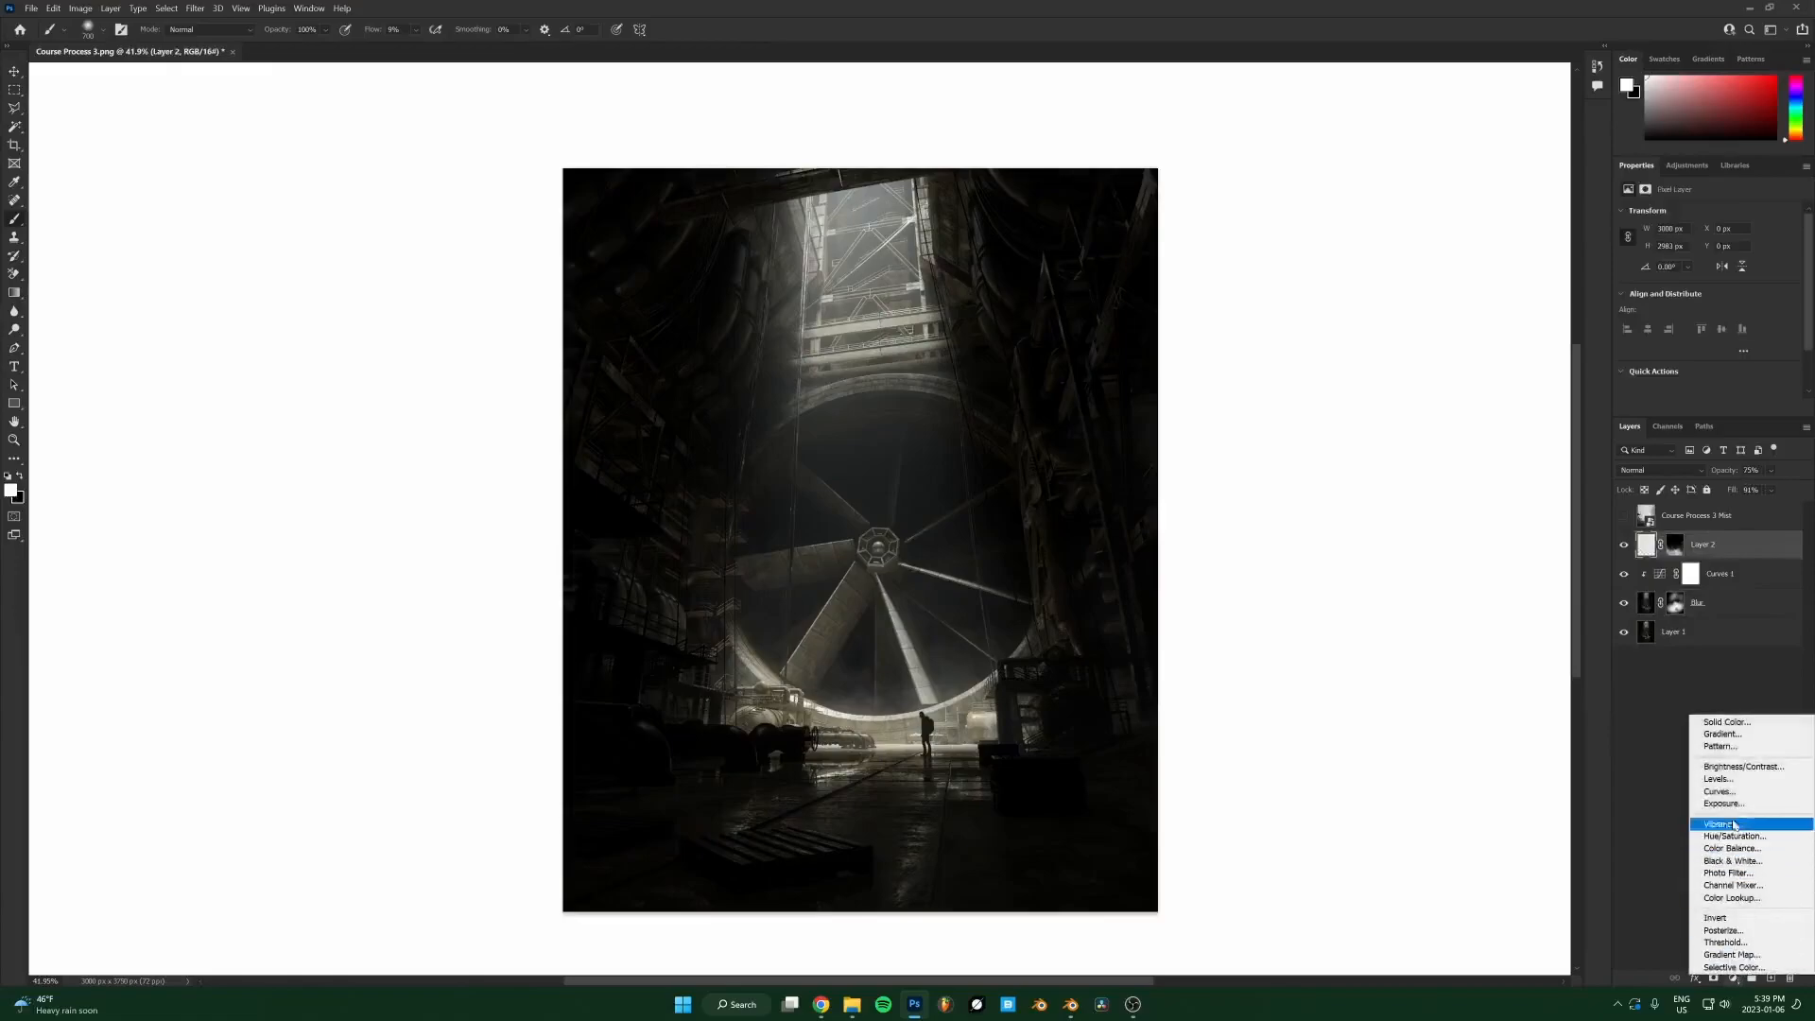
pyautogui.click(1720, 791)
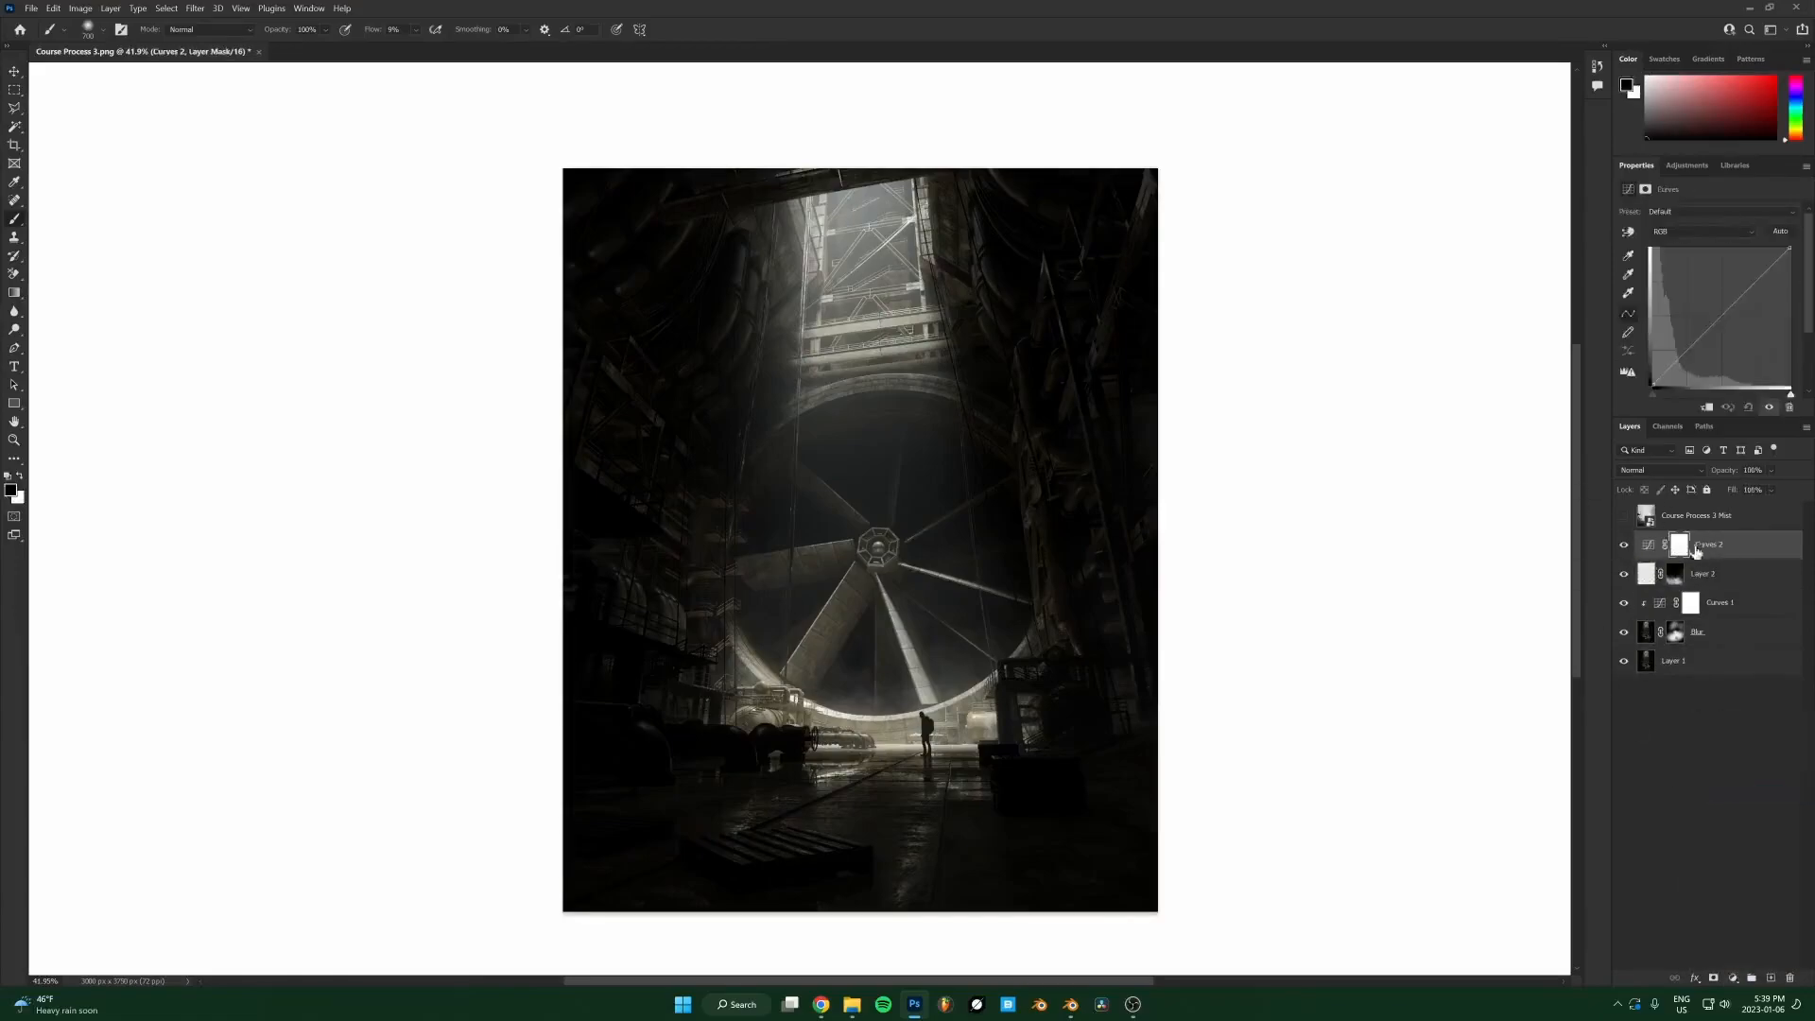
pyautogui.moveTo(1713, 319); pyautogui.dragTo(1699, 299)
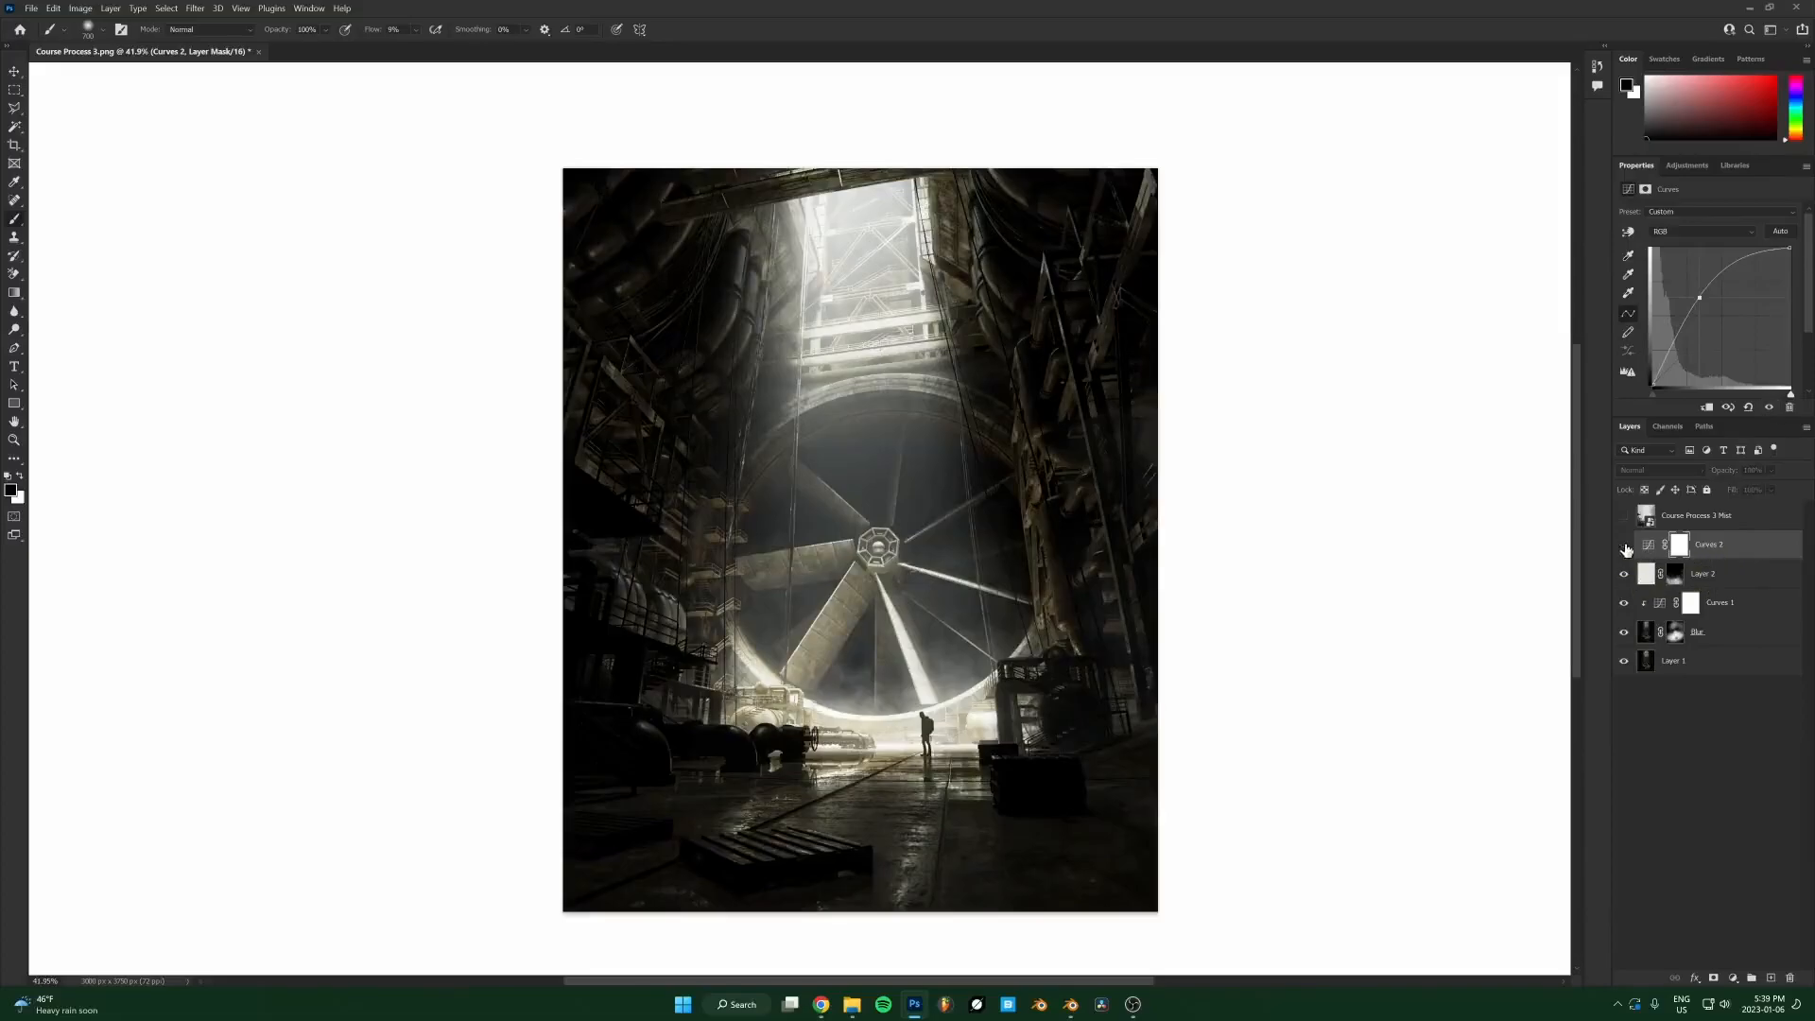
# Fill the new Curves layer's mask with black to hide the brightening.
pyautogui.moveTo(1718, 629); pyautogui.dragTo(1718, 529)
pyautogui.click(1717, 602)
pyautogui.click(1716, 631)
pyautogui.click(1715, 660)
pyautogui.click(1715, 543)
pyautogui.press('x')
pyautogui.hotkey('alt', 'BackSpace')
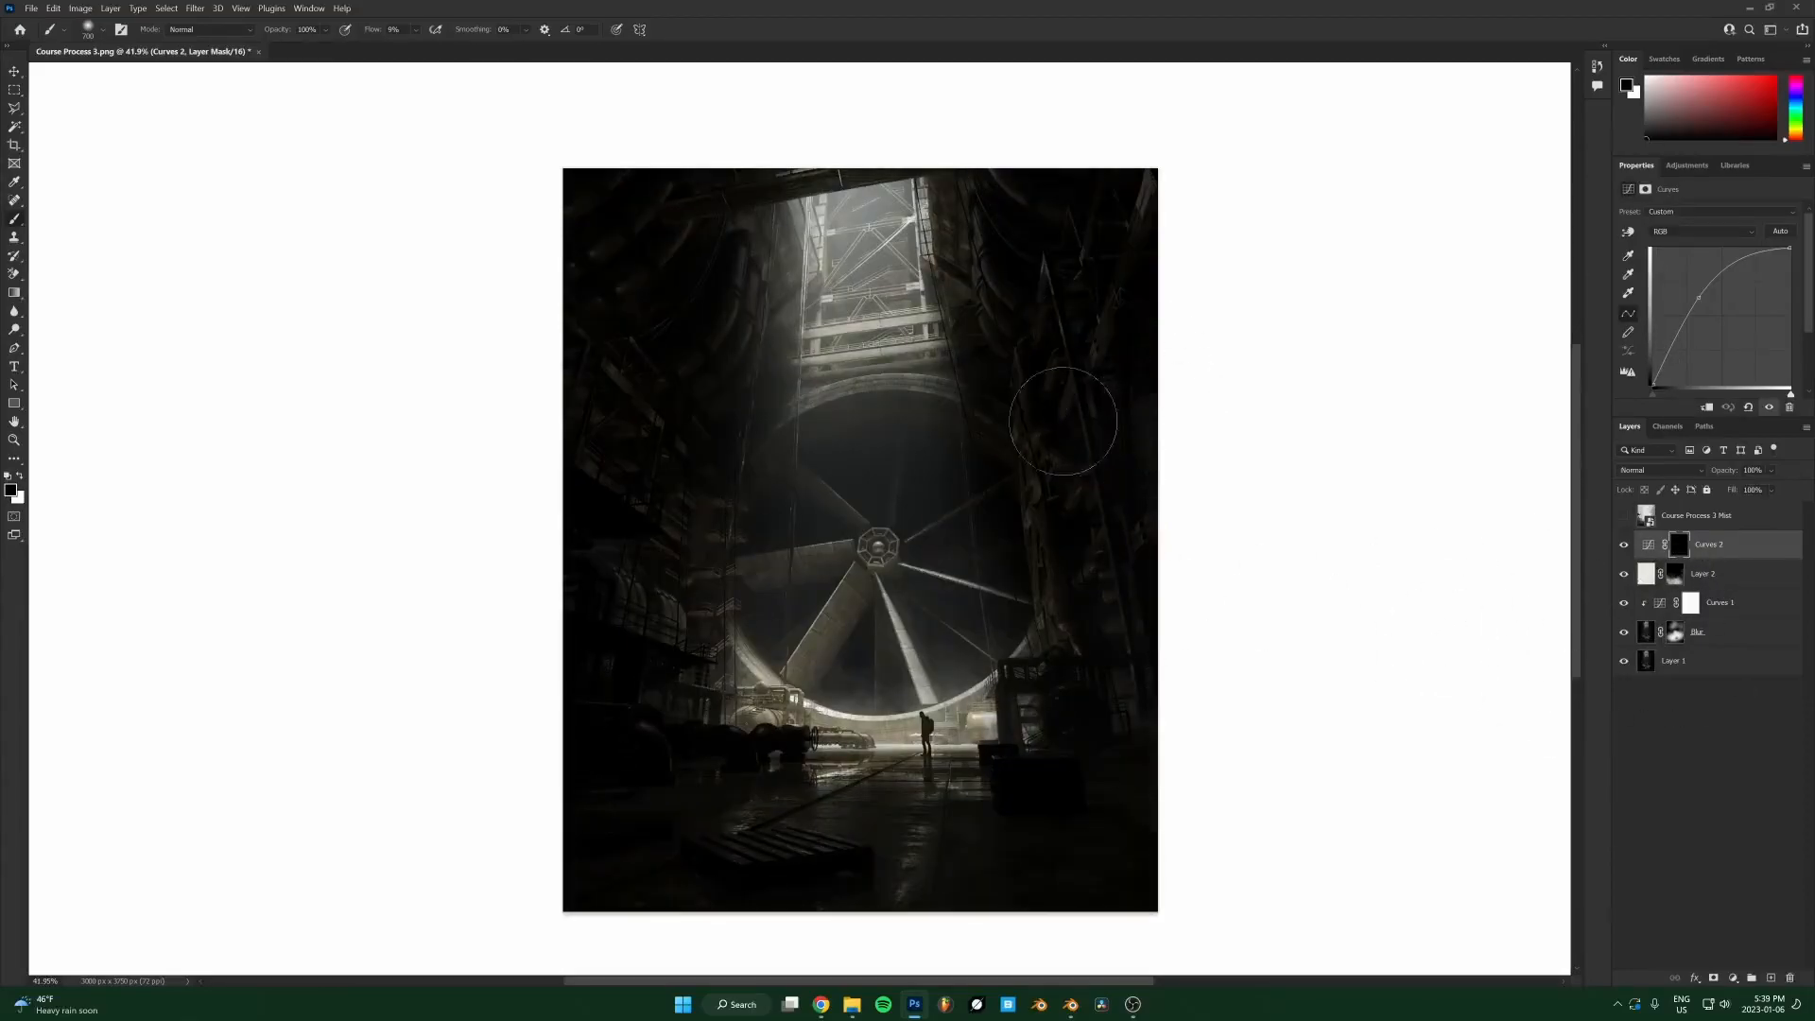
# Enlarge the soft brush and paint white on the Curves 2 mask over the fan and its lit base.
pyautogui.press(']')
pyautogui.press(']')
pyautogui.press(']')
pyautogui.press(']')
pyautogui.press(']')
pyautogui.press(']')
pyautogui.press('x')
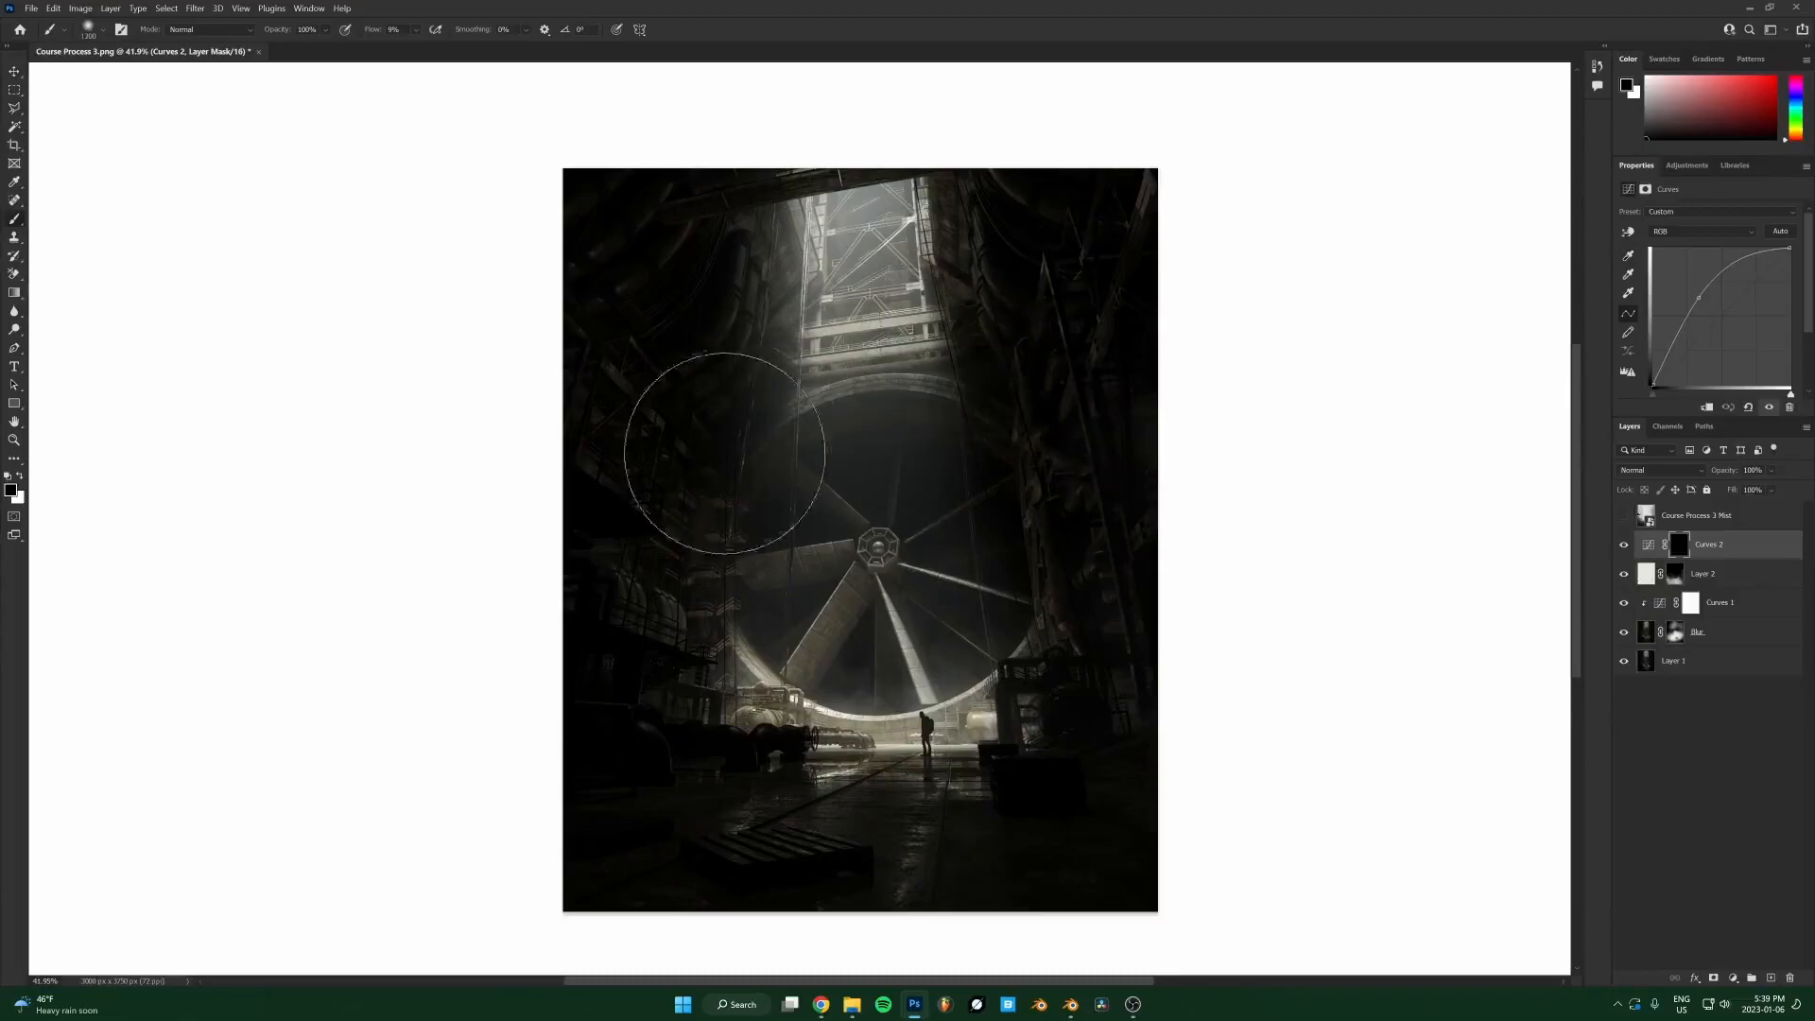
pyautogui.press(']')
pyautogui.press(']')
pyautogui.press(']')
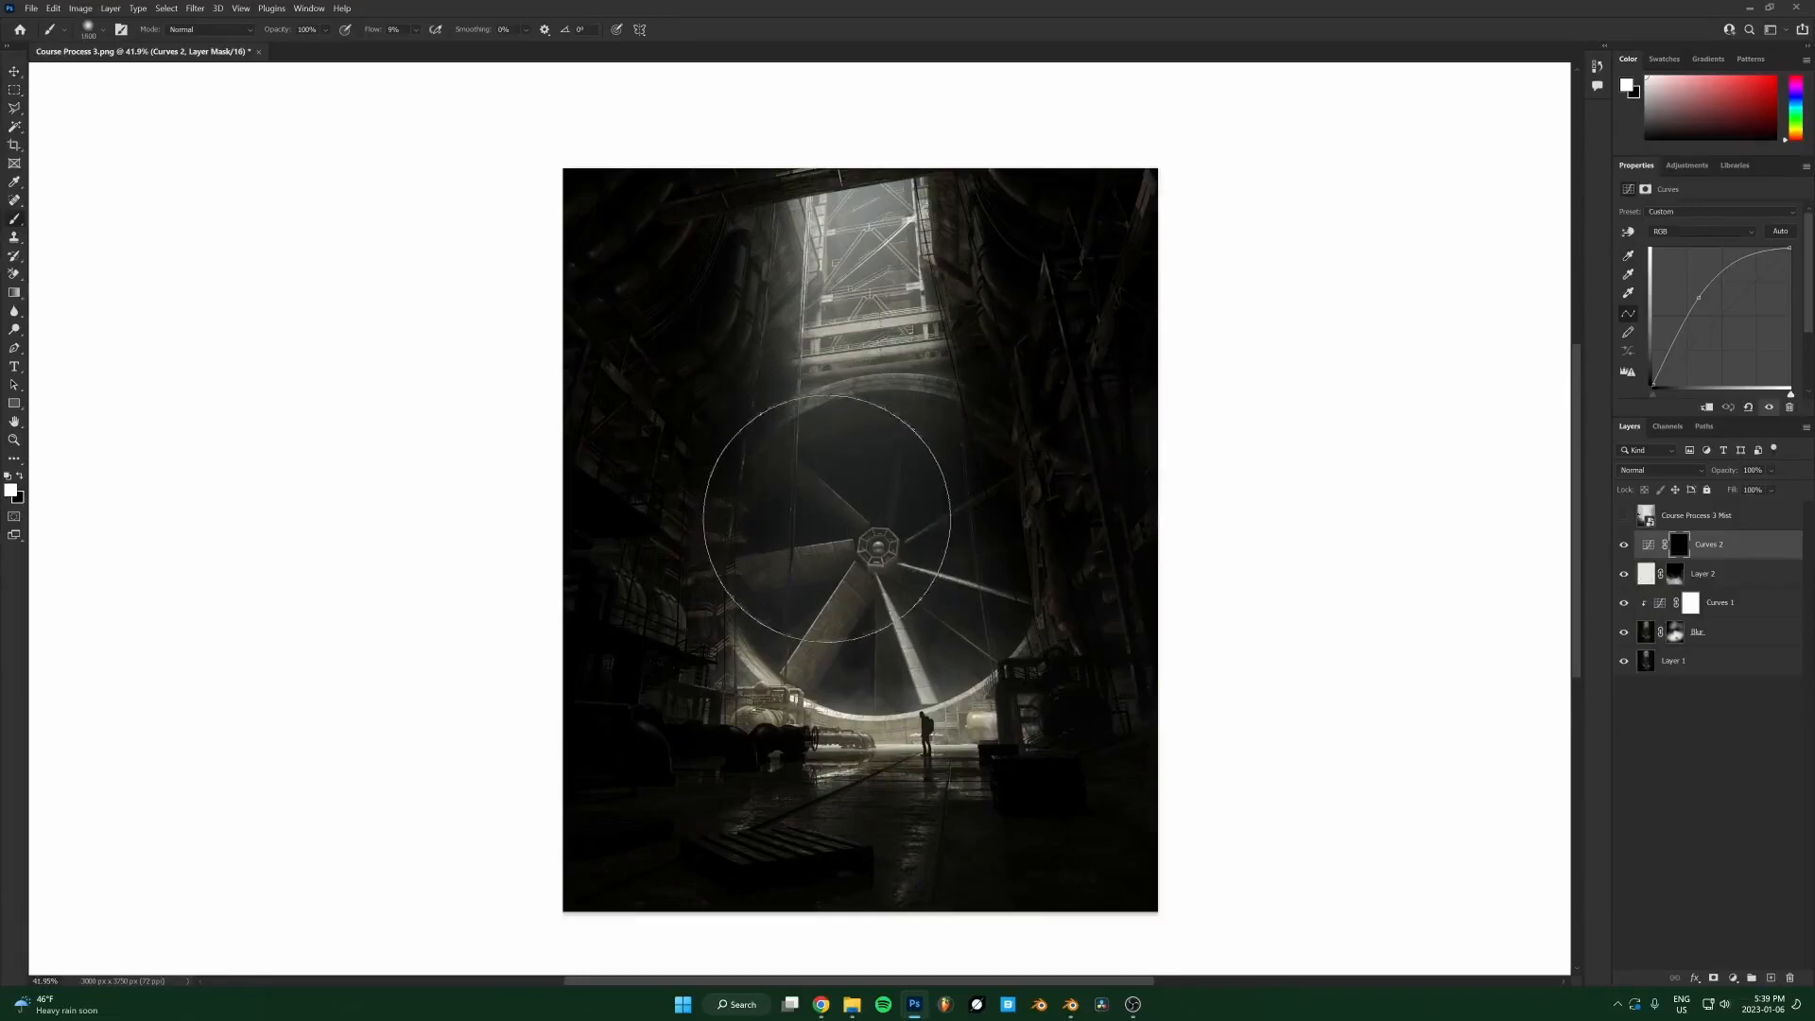
pyautogui.moveTo(815, 510)
pyautogui.mouseDown()
pyautogui.moveTo(863, 538)
pyautogui.moveTo(823, 636)
pyautogui.moveTo(779, 623)
pyautogui.moveTo(789, 659)
pyautogui.mouseUp()
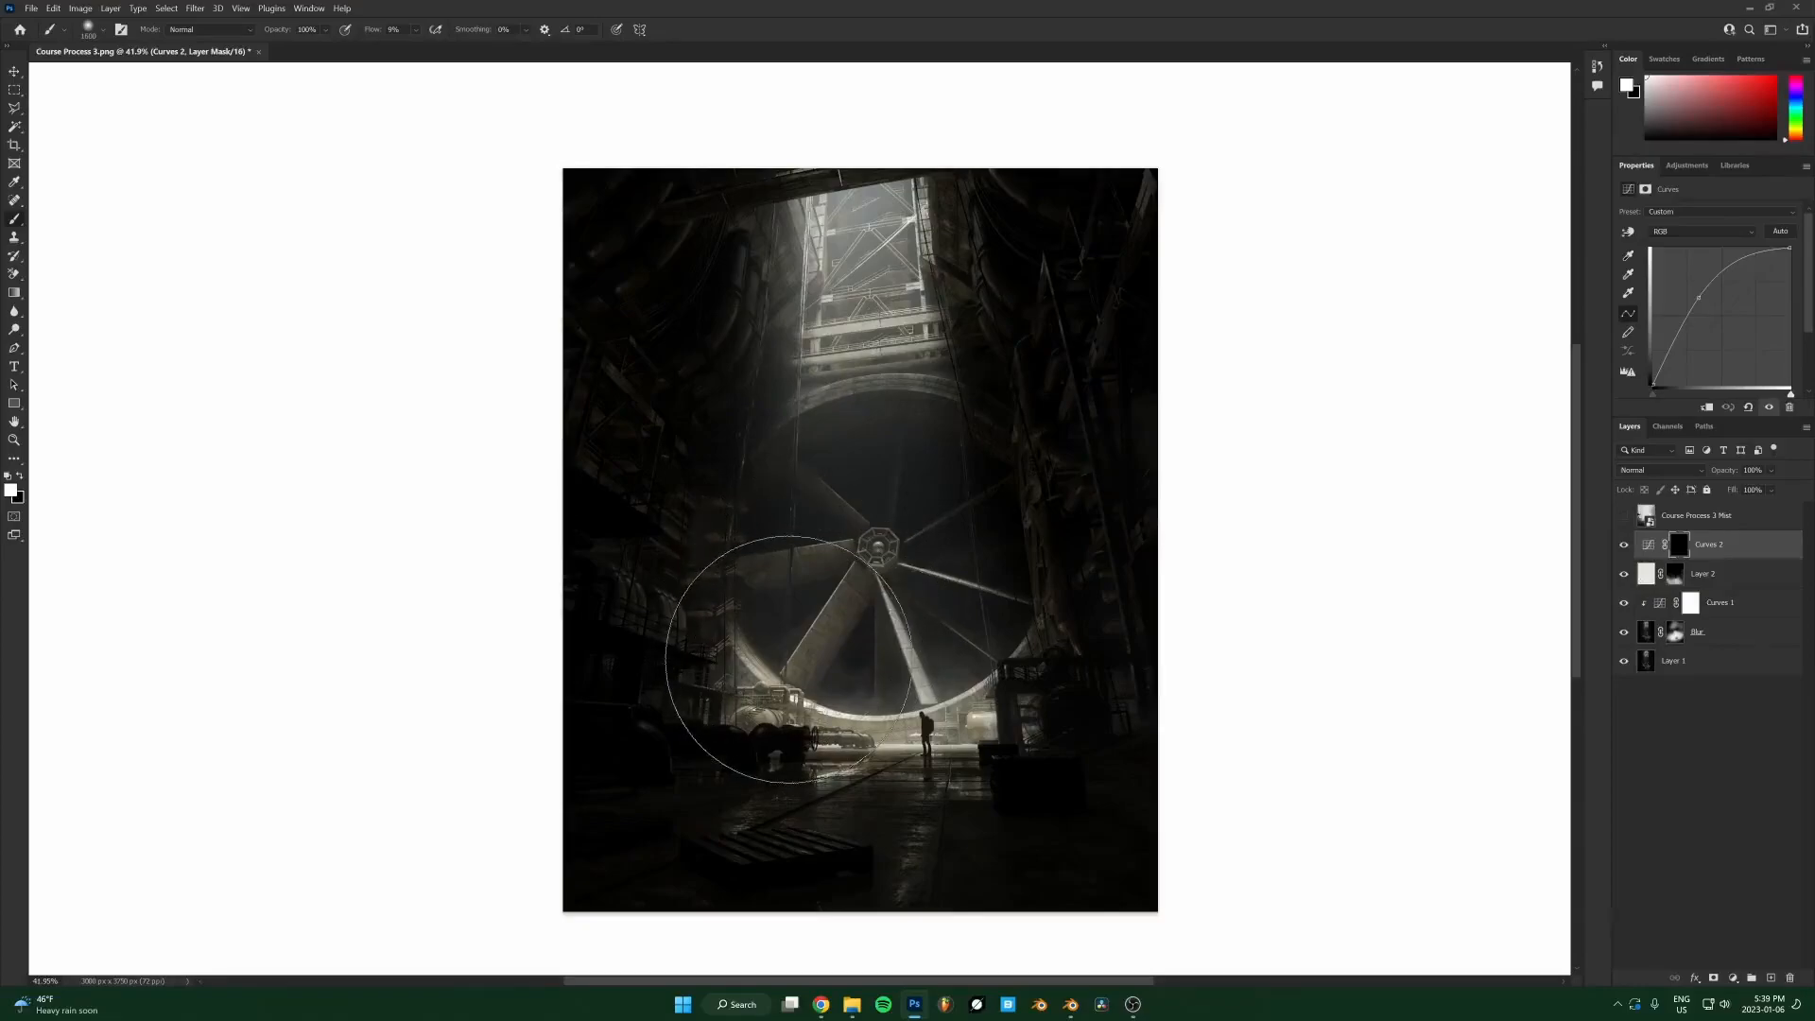
pyautogui.moveTo(789, 659)
pyautogui.mouseDown()
pyautogui.moveTo(963, 682)
pyautogui.moveTo(918, 645)
pyautogui.moveTo(892, 727)
pyautogui.moveTo(892, 639)
pyautogui.mouseUp()
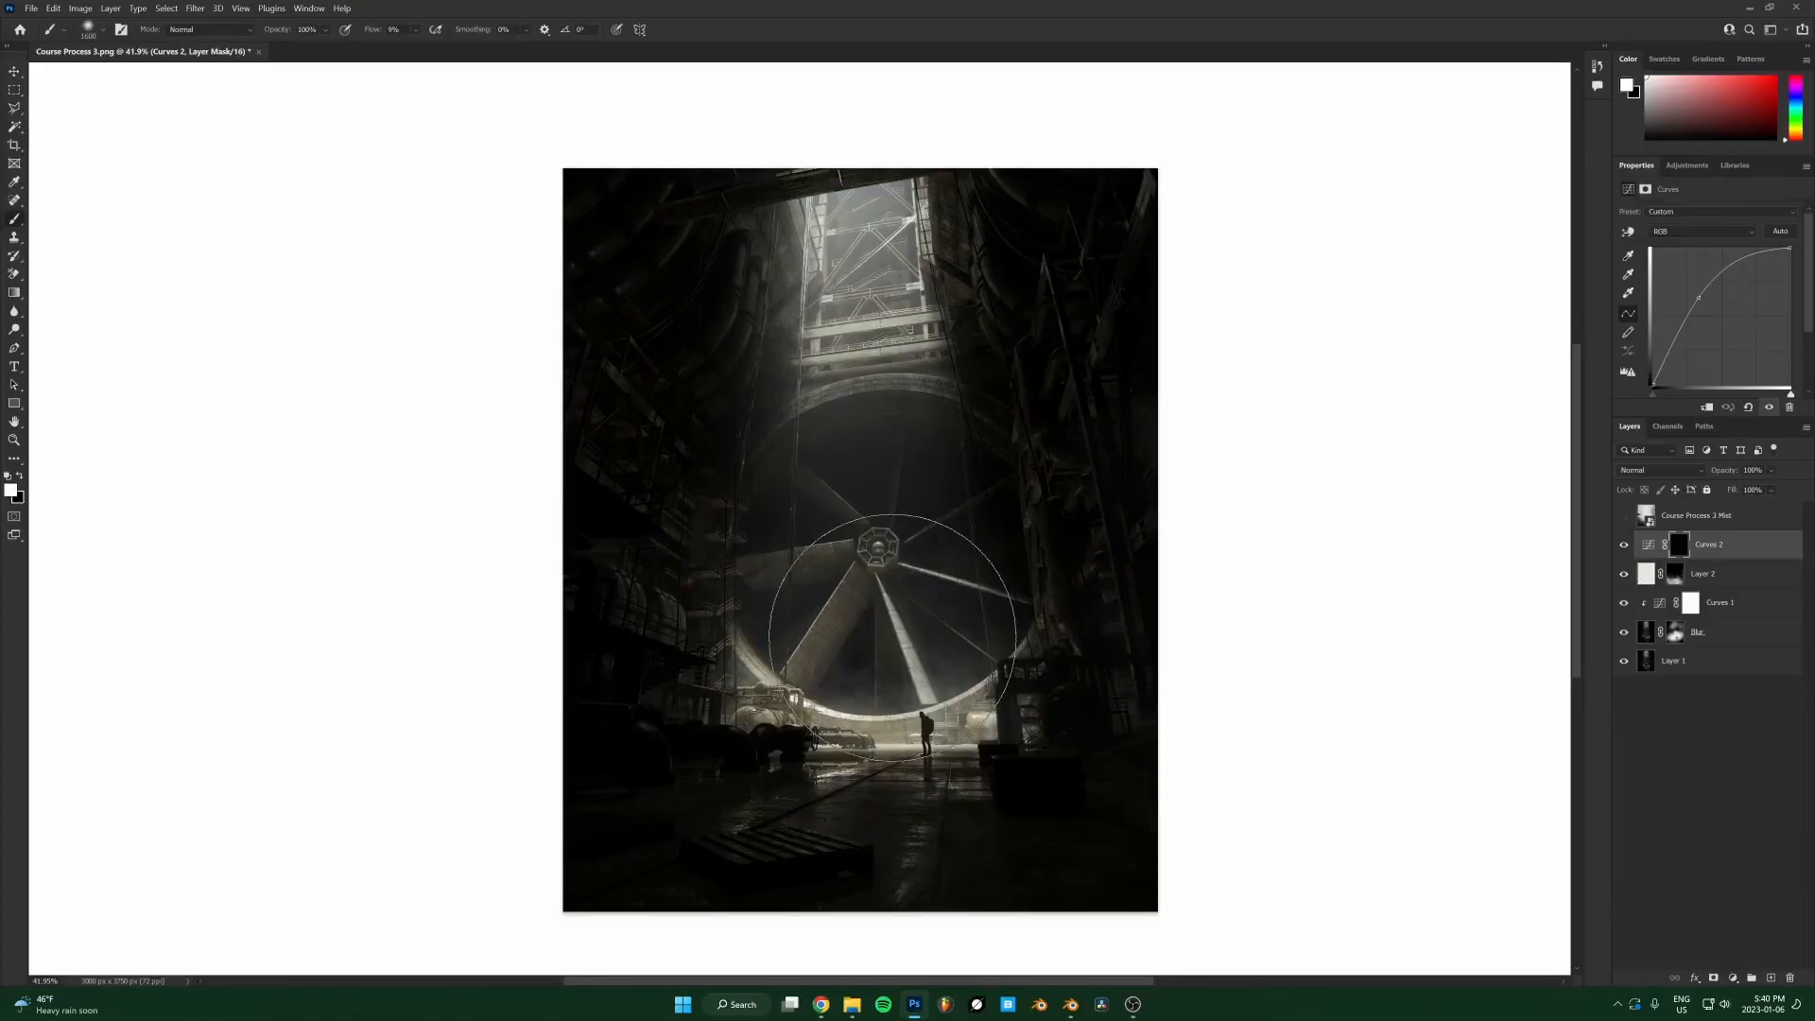
# Brighten the area around the figure on the Curves 2 mask and enlarge the brush to cover the lower fan.
pyautogui.scroll(2, 892, 637)
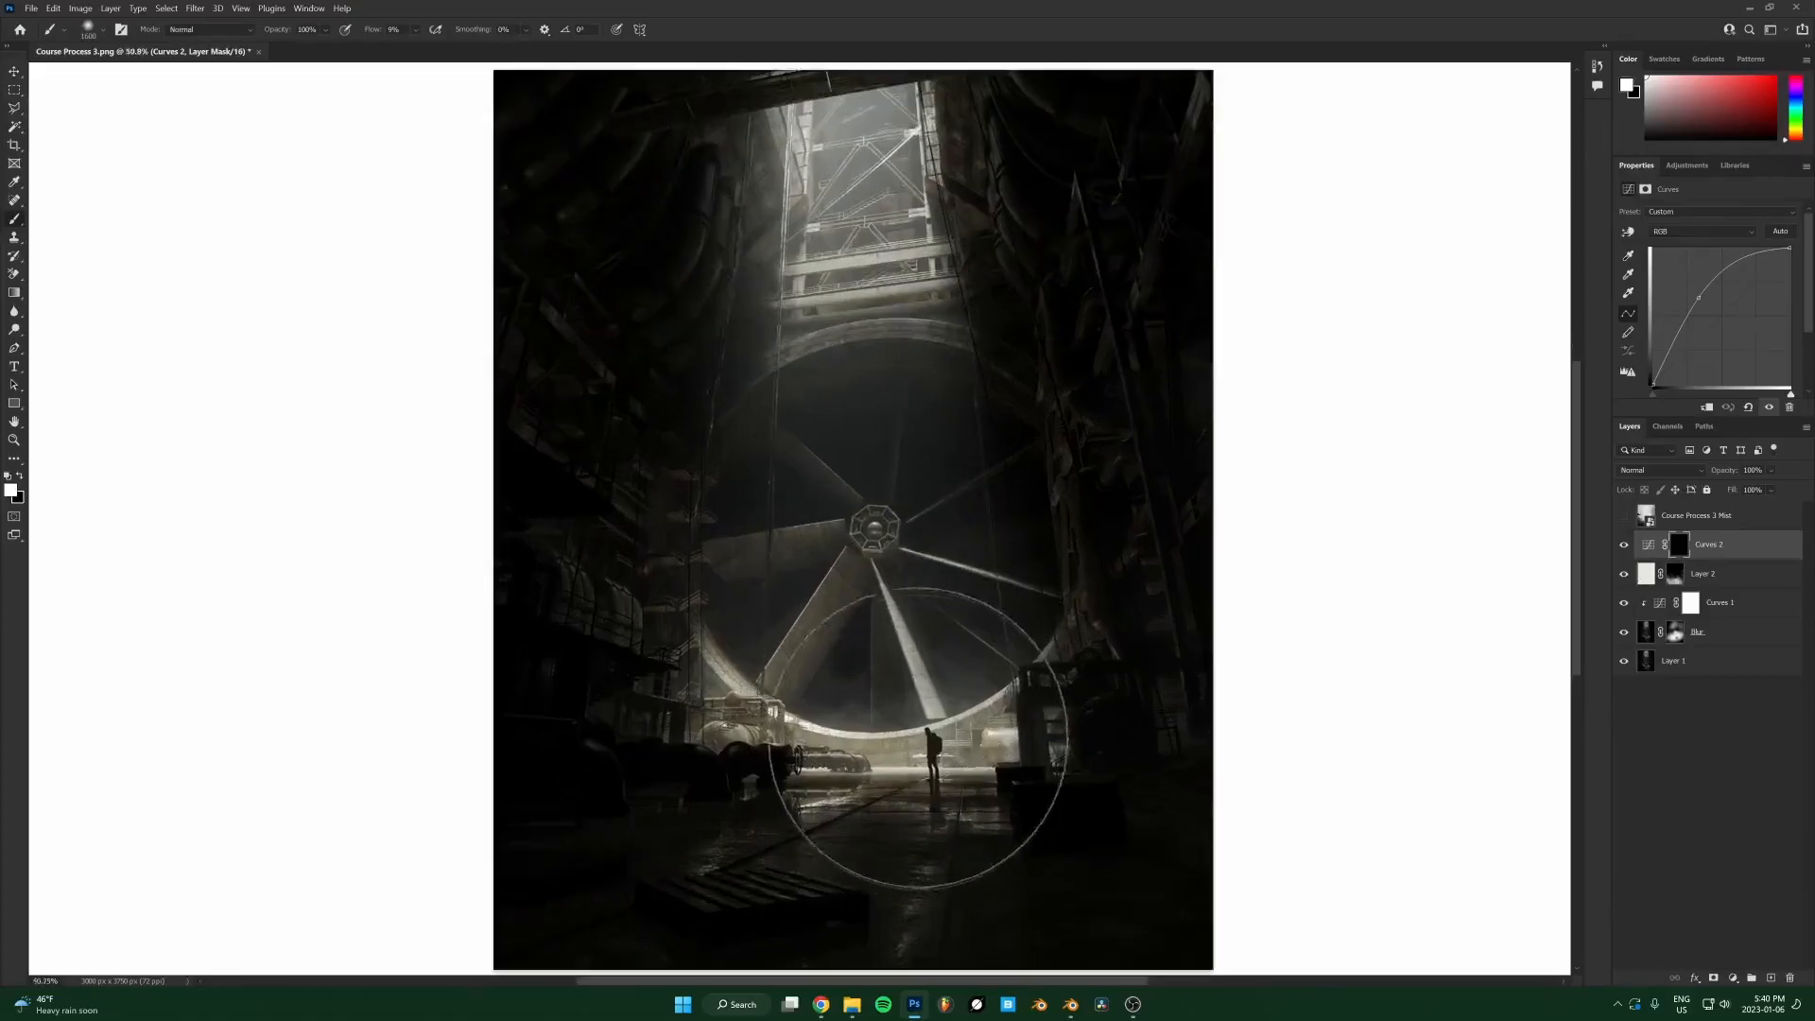
pyautogui.scroll(3, 919, 724)
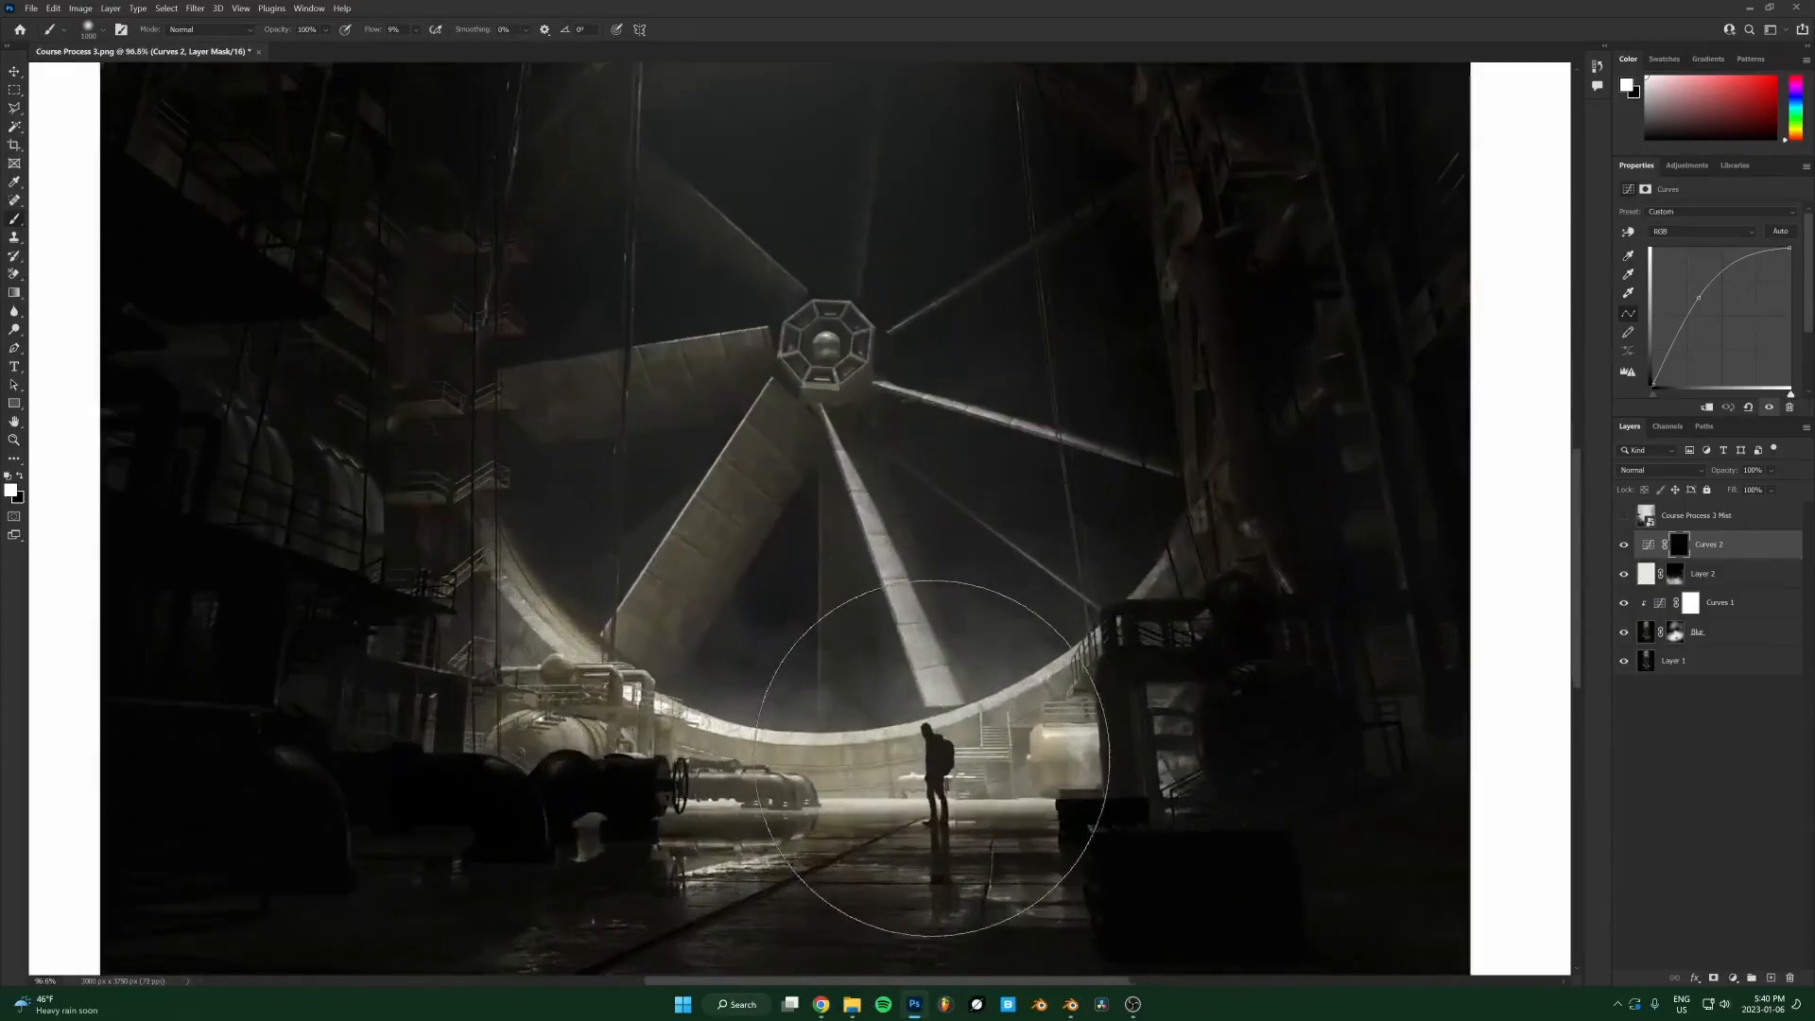
pyautogui.moveTo(929, 757); pyautogui.dragTo(923, 770)
pyautogui.press(']')
pyautogui.press(']')
pyautogui.press(']')
pyautogui.press(']')
pyautogui.press(']')
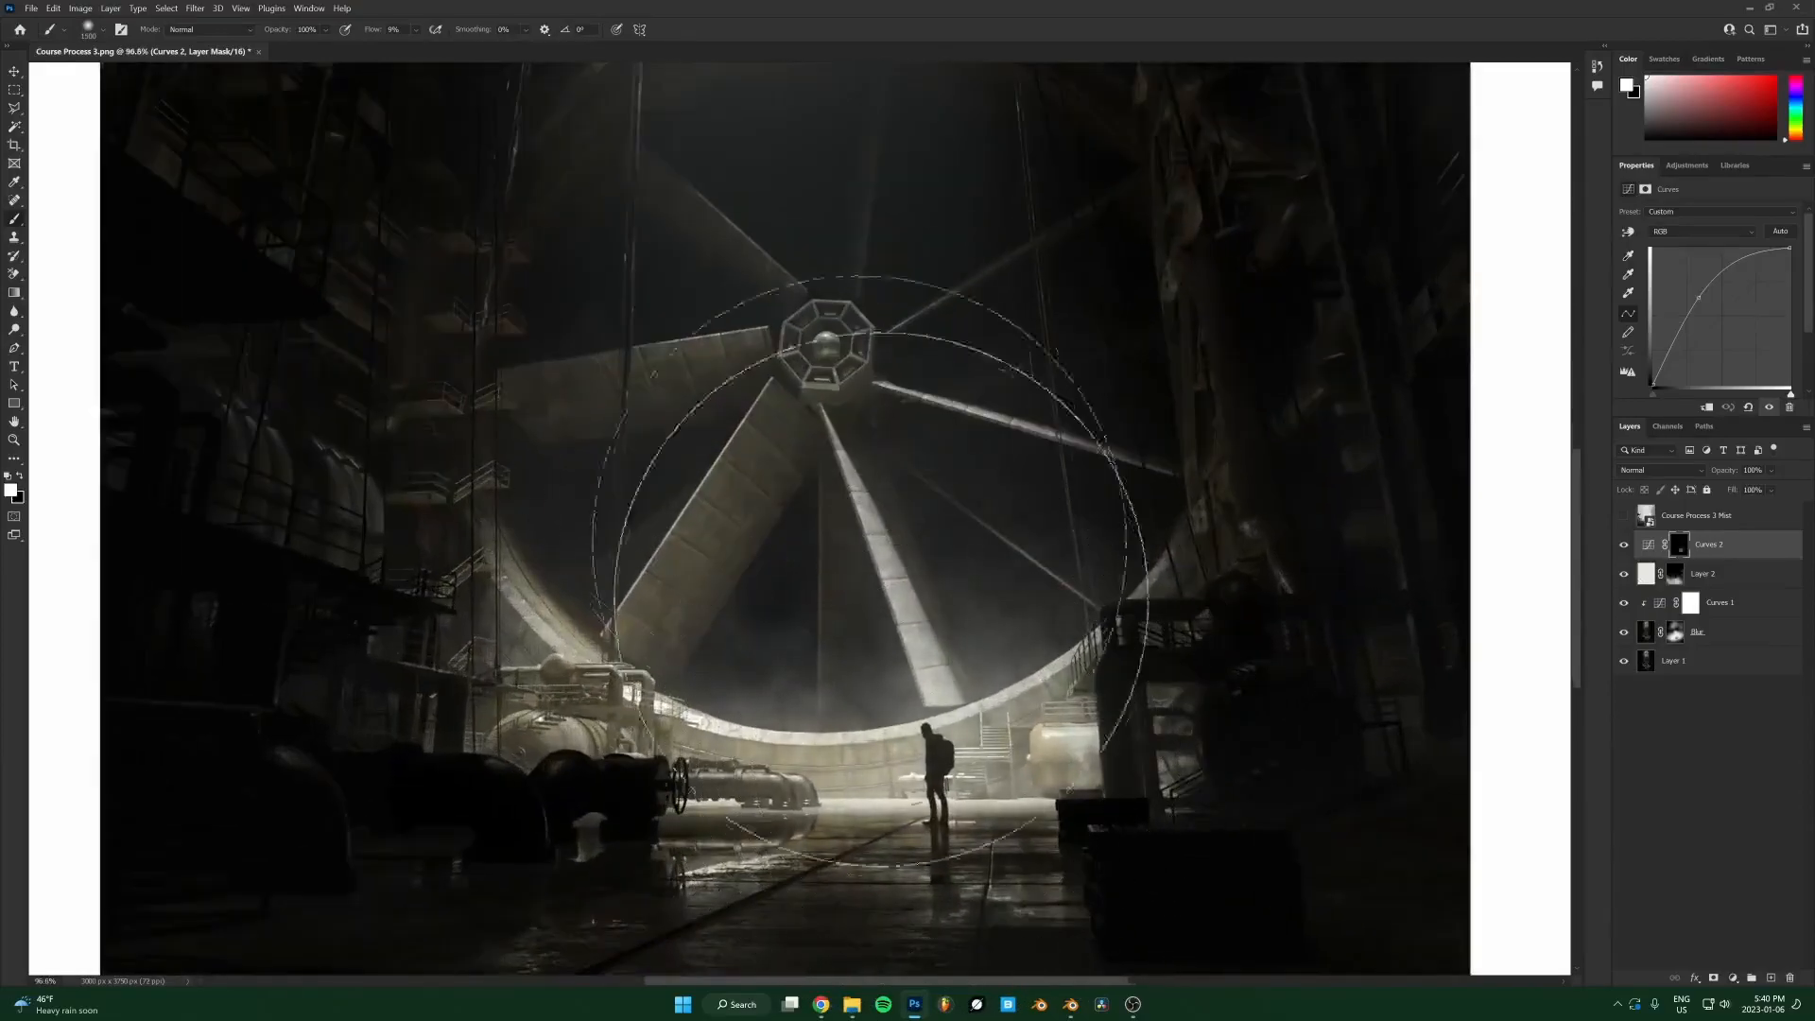
# Reduce the brush size and paint white on the Curves 2 mask over the dark walls flanking the fan and skylight.
pyautogui.scroll(-3, 898, 667)
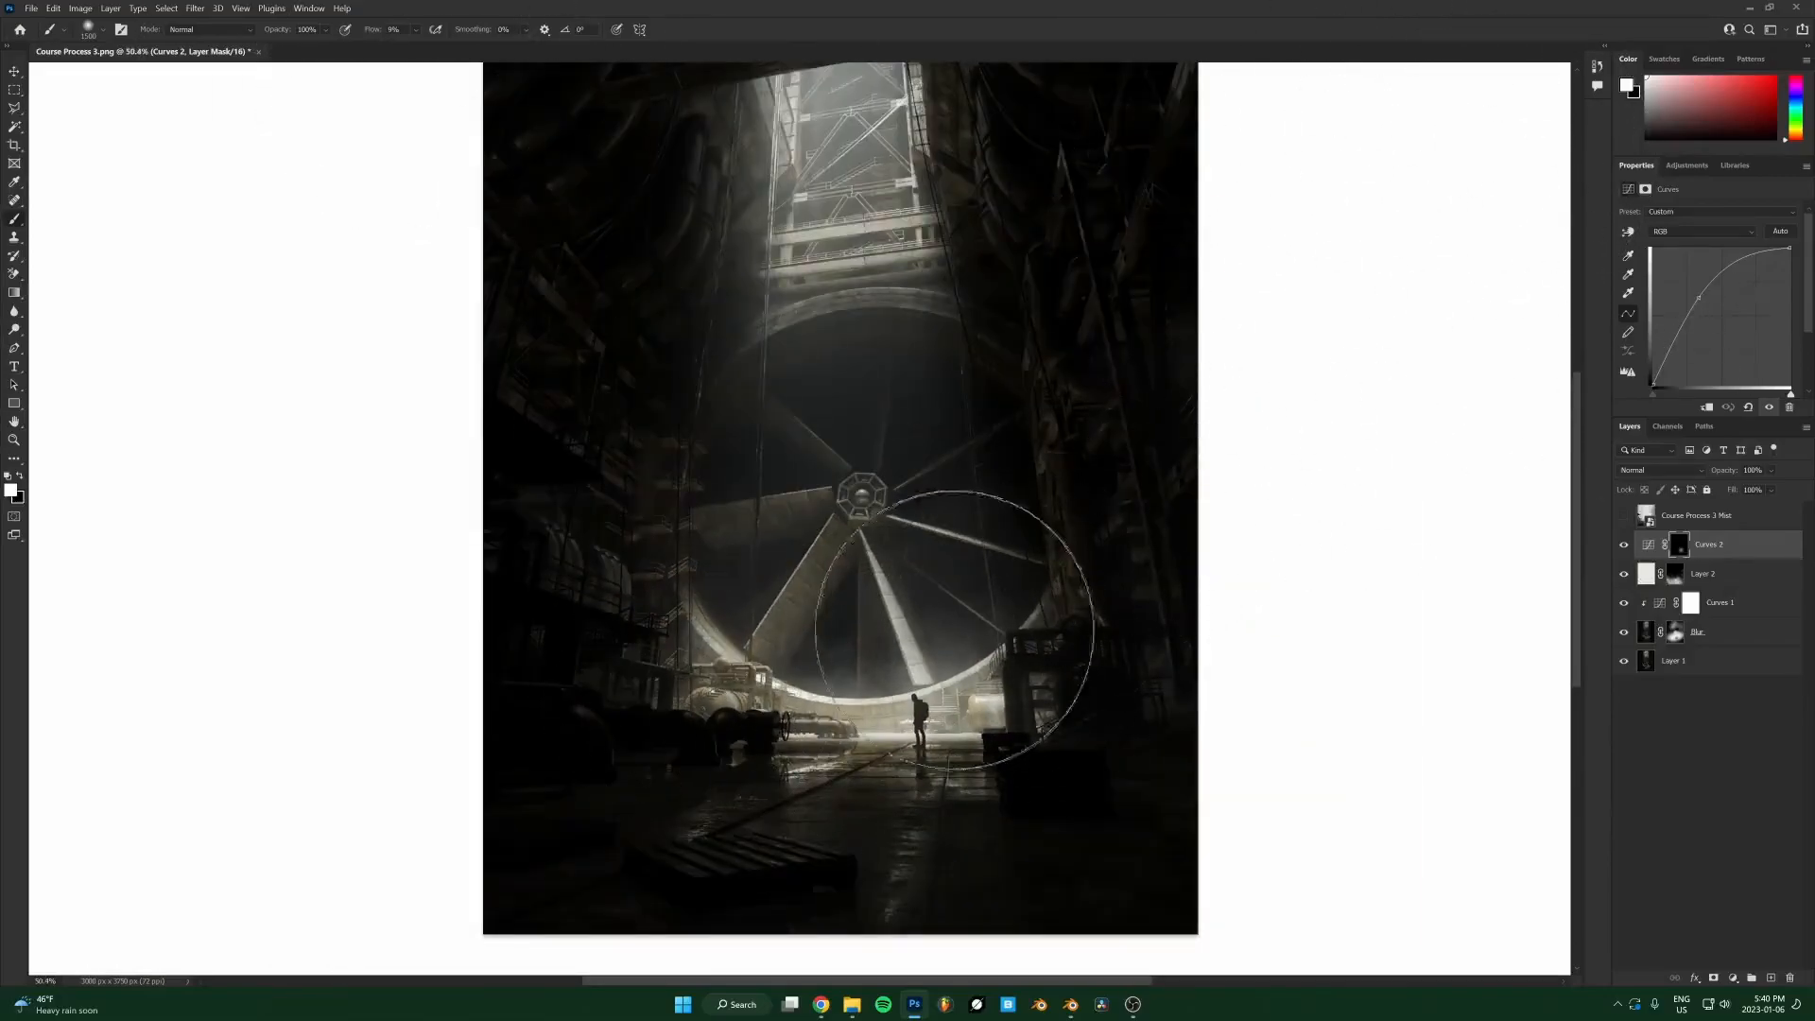
pyautogui.scroll(-3, 883, 624)
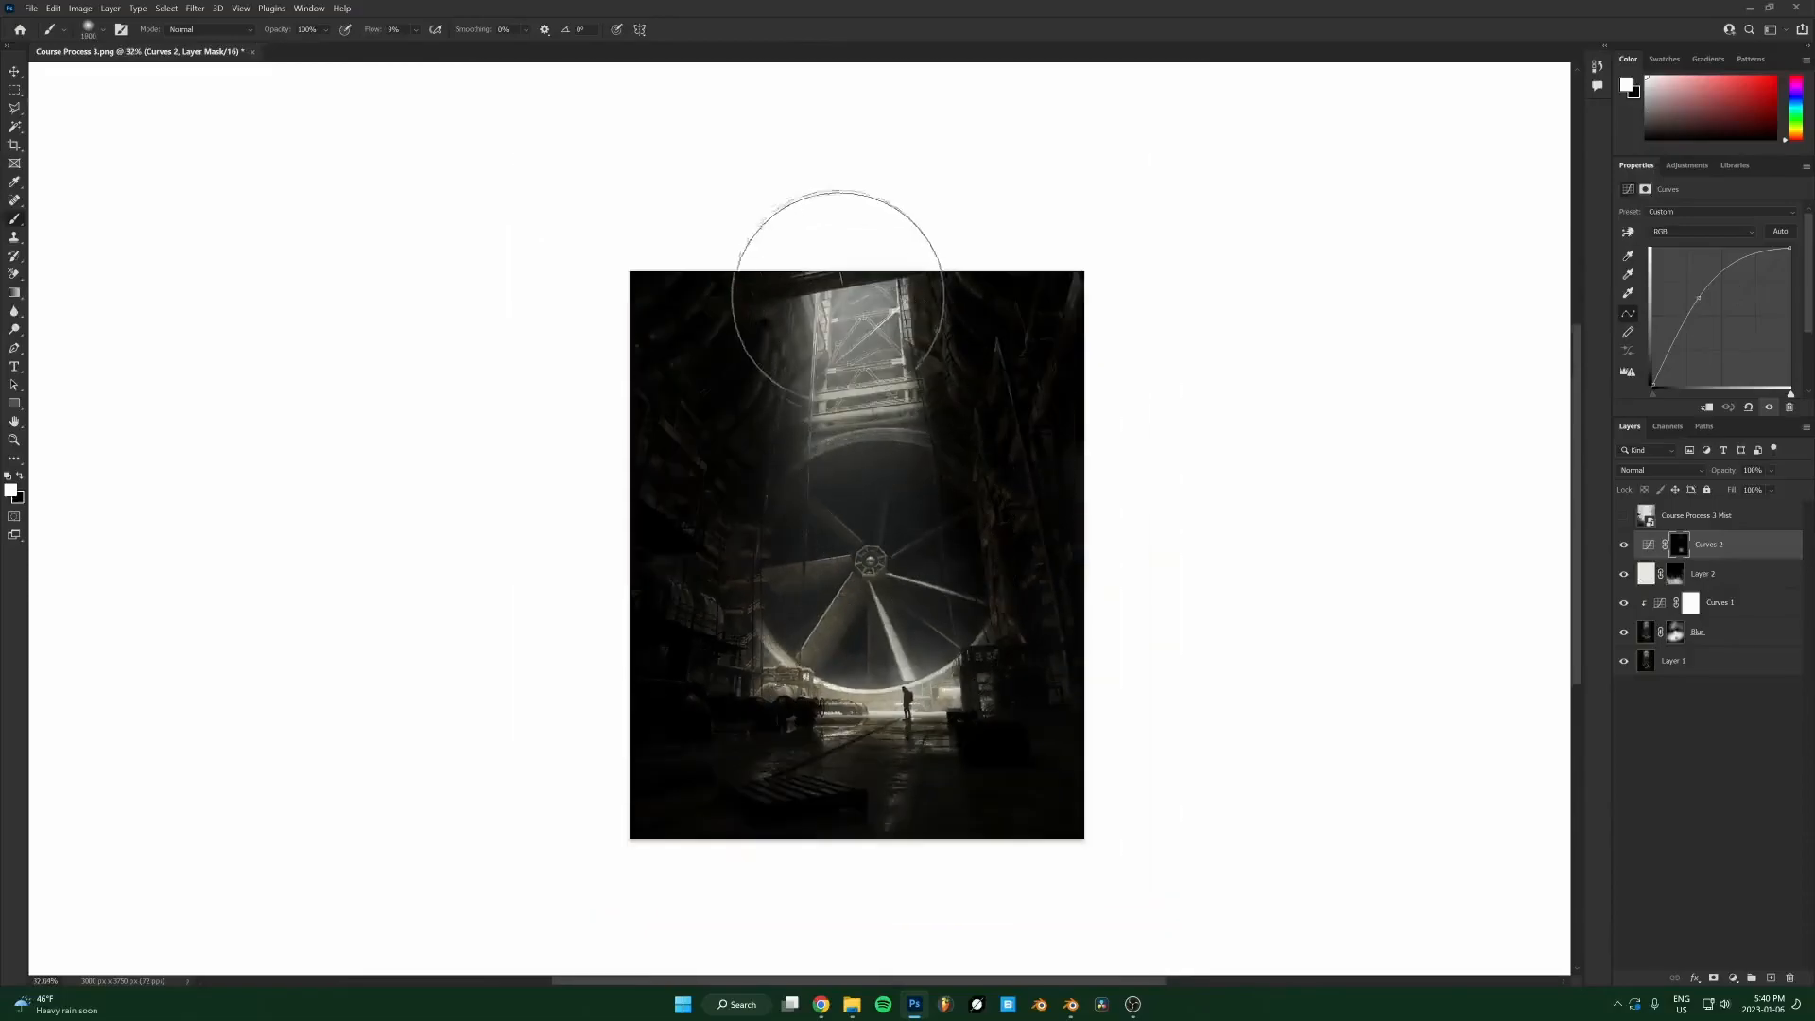
pyautogui.scroll(1, 822, 312)
pyautogui.press('[')
pyautogui.press('[')
pyautogui.press('[')
pyautogui.press('[')
pyautogui.press('[')
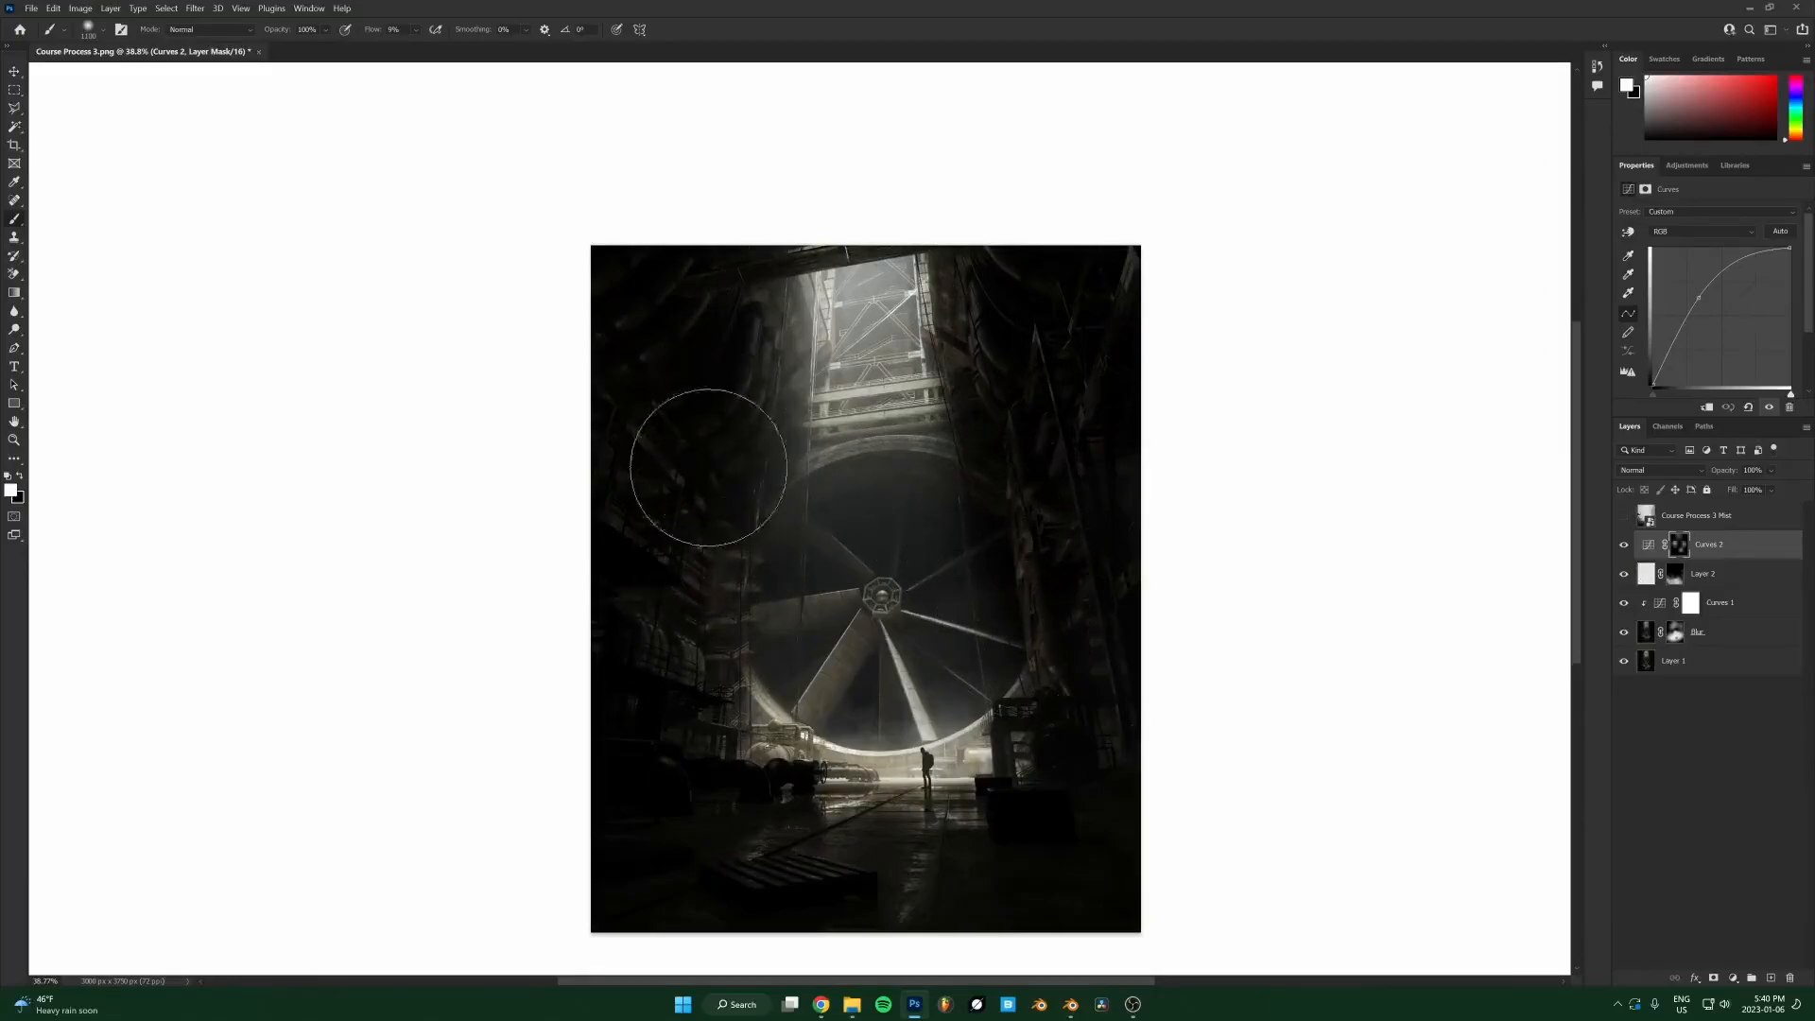
# Enlarge the brush considerably and bring out more of the side walls with broad soft strokes on the Curves 2 mask.
pyautogui.scroll(-1, 766, 756)
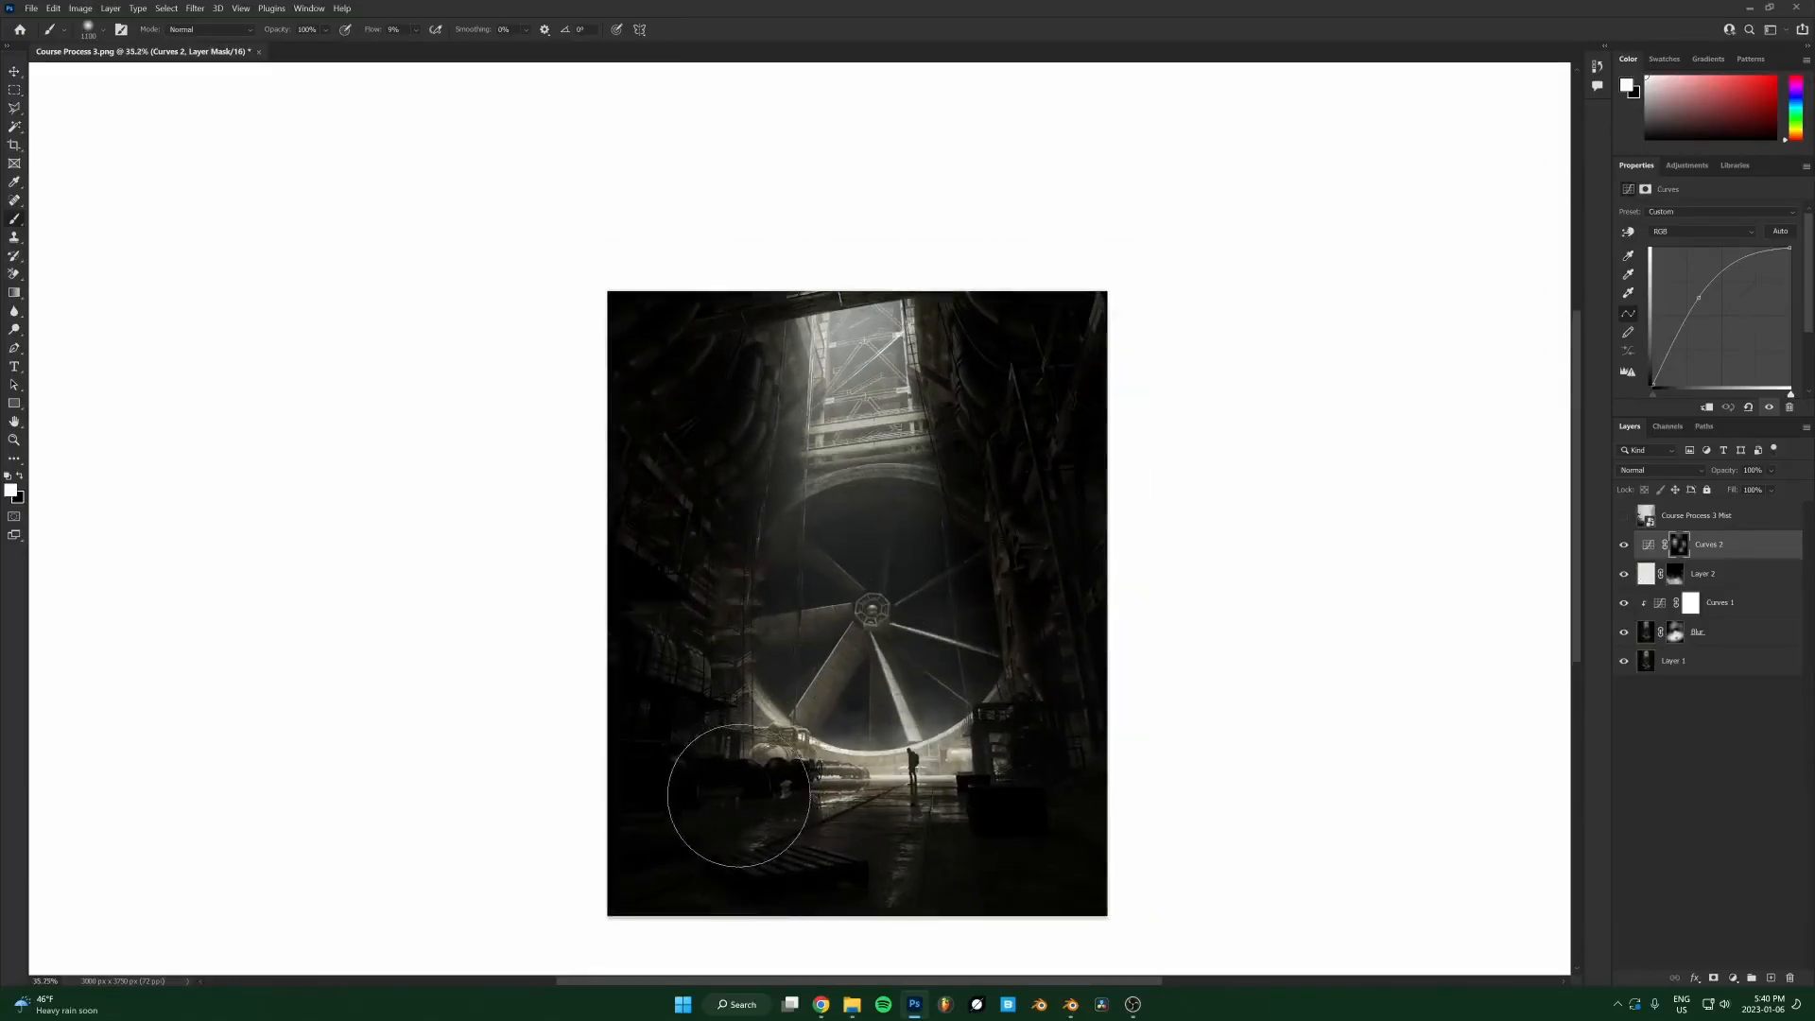
pyautogui.scroll(1, 845, 333)
pyautogui.press(']')
pyautogui.press(']')
pyautogui.press(']')
pyautogui.press(']')
pyautogui.press(']')
pyautogui.press(']')
pyautogui.press(']')
pyautogui.press(']')
pyautogui.press(']')
pyautogui.press(']')
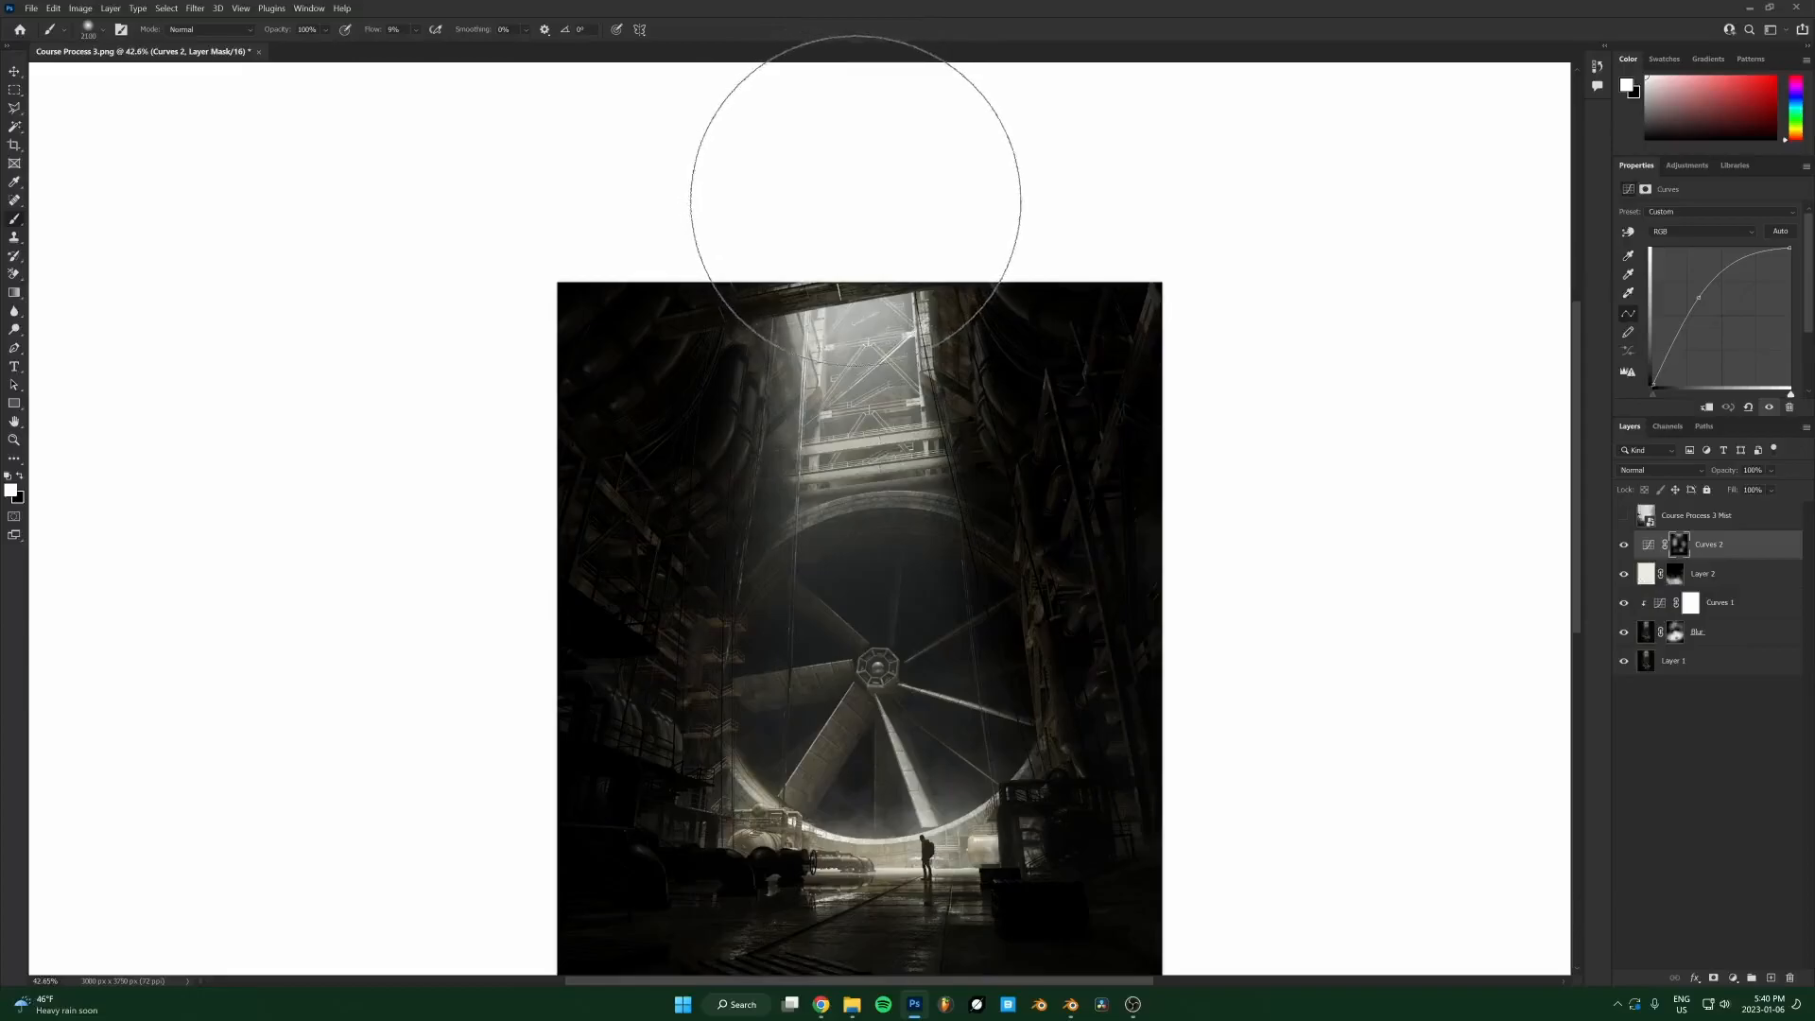
# Shrink the brush and touch up the Curves 2 mask around the figure and the pipes at the fan's lit base.
pyautogui.press('[')
pyautogui.press('[')
pyautogui.scroll(-3, 903, 368)
pyautogui.press('[')
pyautogui.press('[')
pyautogui.press('[')
pyautogui.press('[')
pyautogui.press('[')
pyautogui.press('[')
pyautogui.press('[')
pyautogui.press('[')
pyautogui.press('[')
pyautogui.press('[')
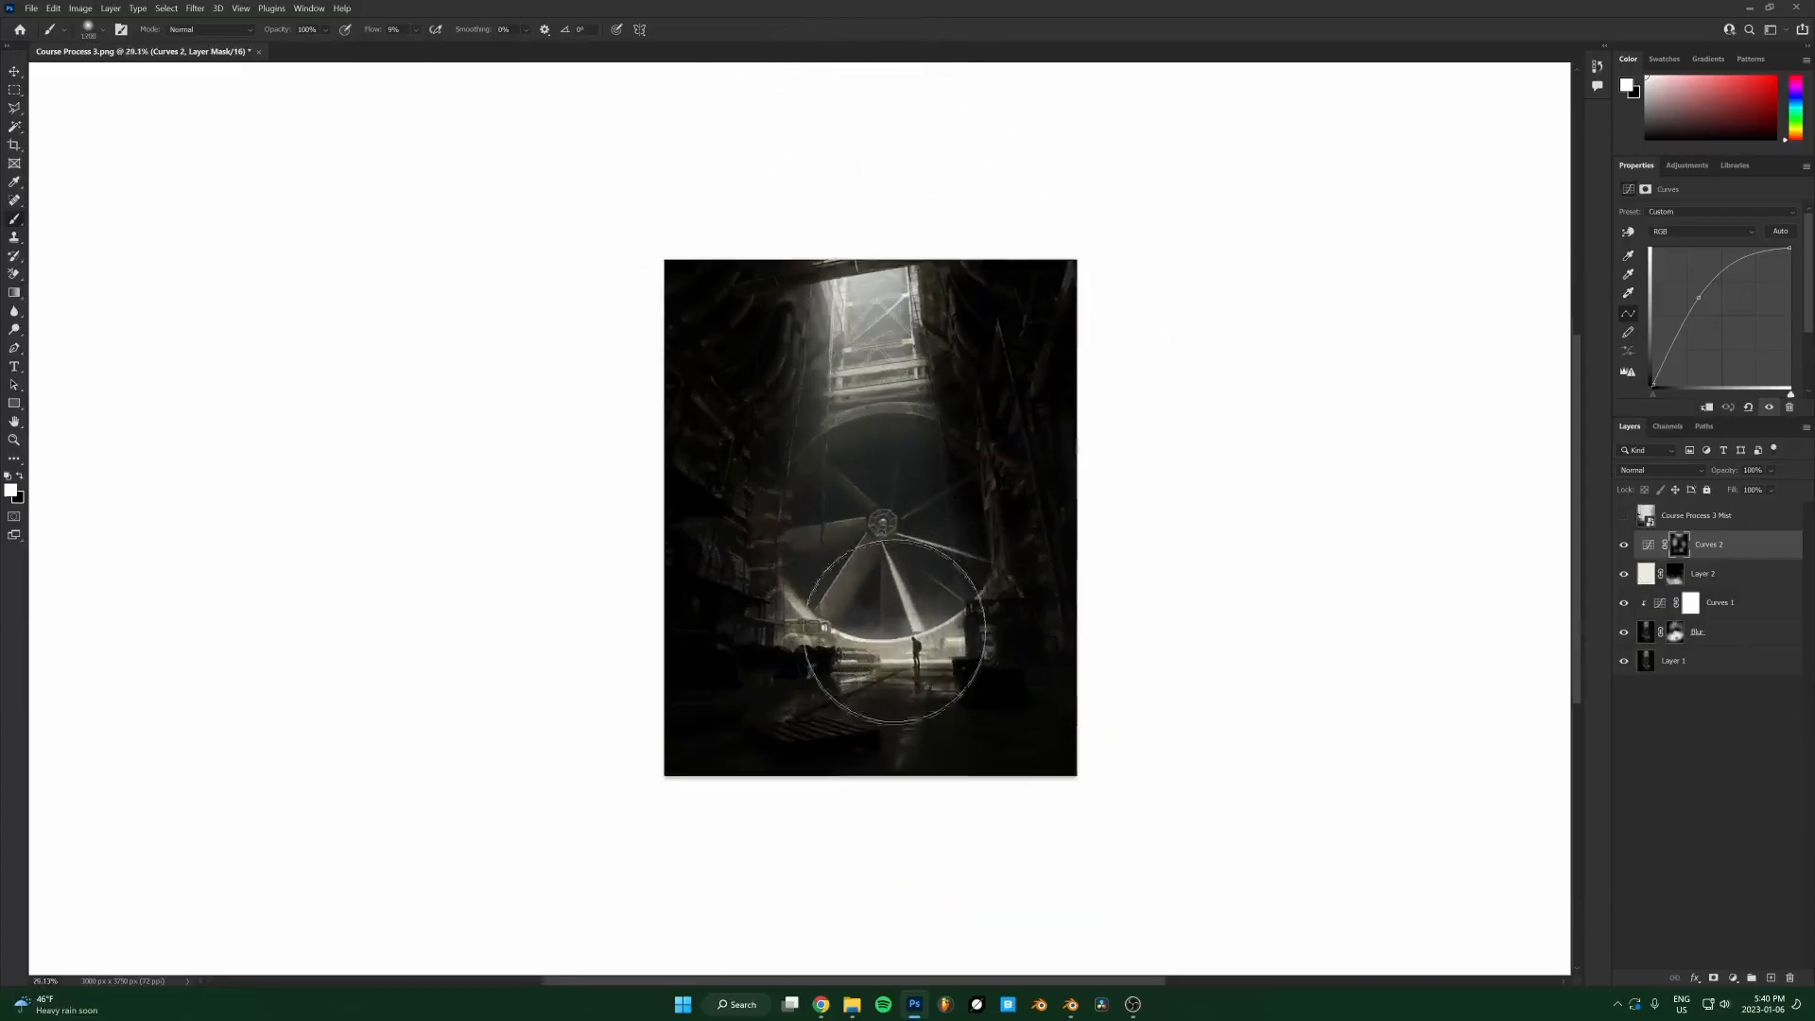
pyautogui.scroll(3, 813, 652)
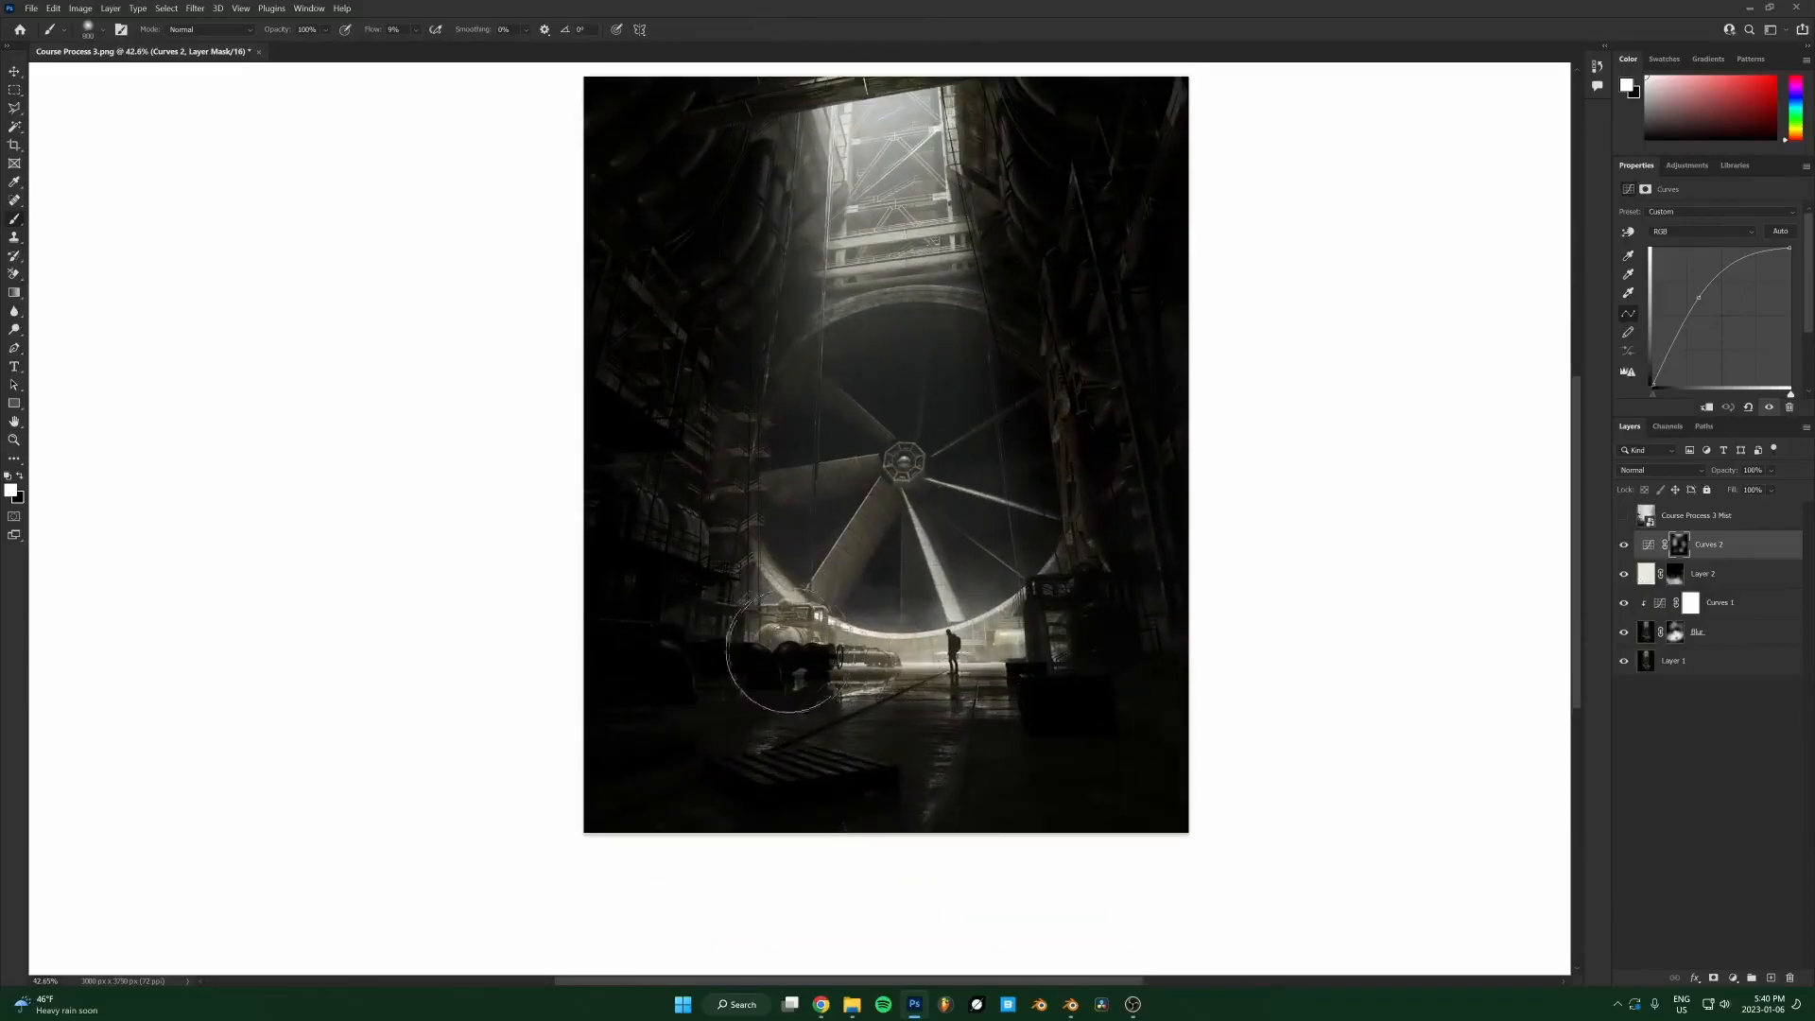
# Examine the render's overall lighting and contrast at thumbnail size and at closer range.
pyautogui.scroll(-4, 775, 652)
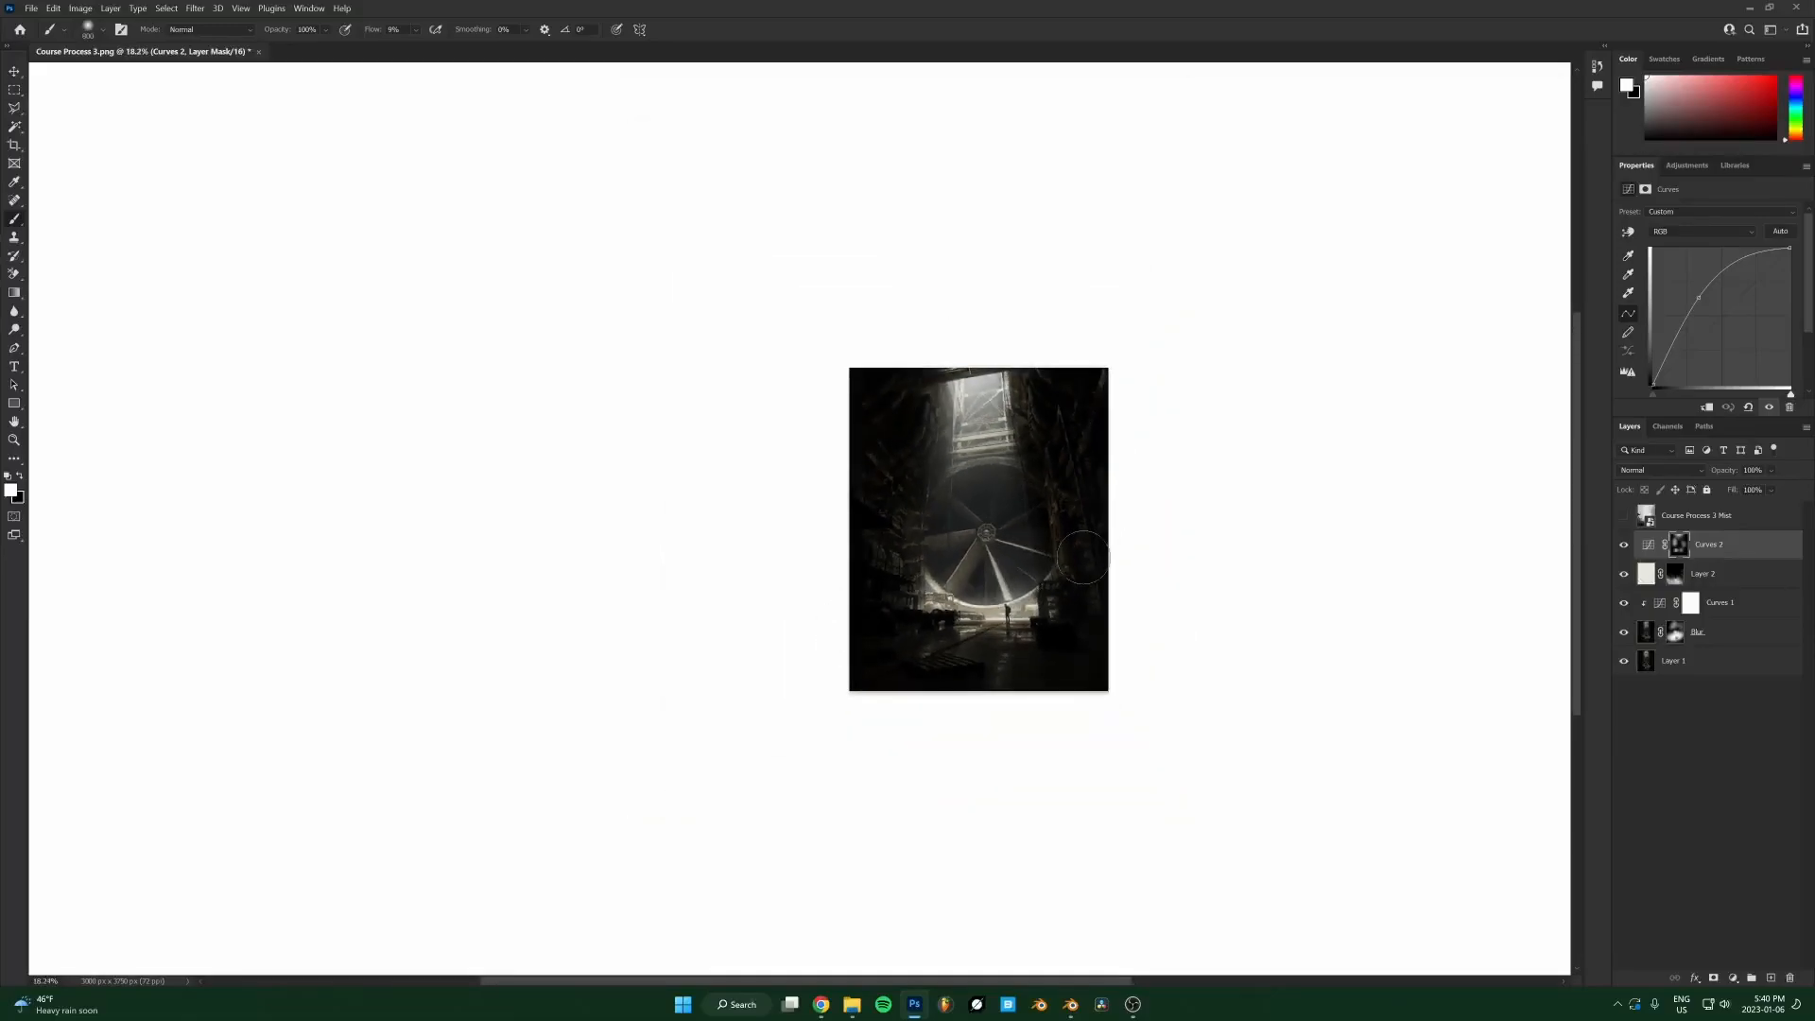
pyautogui.scroll(1, 1098, 534)
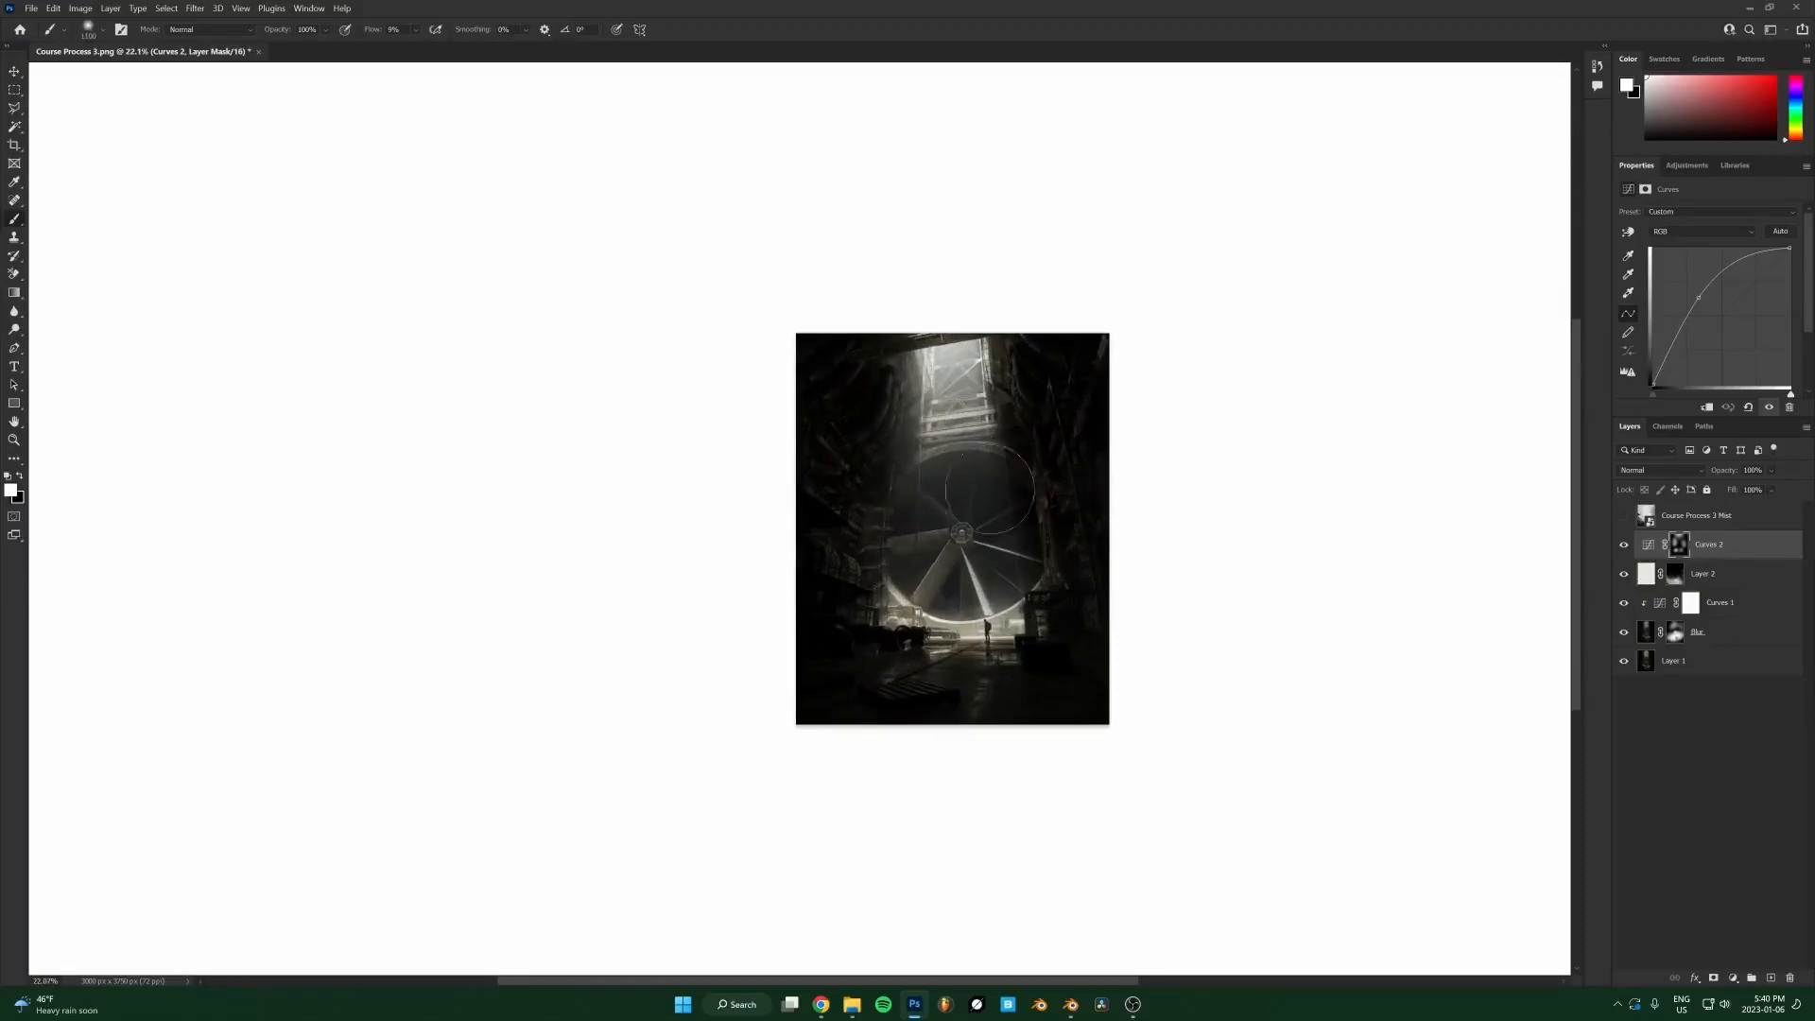
pyautogui.scroll(3, 1118, 551)
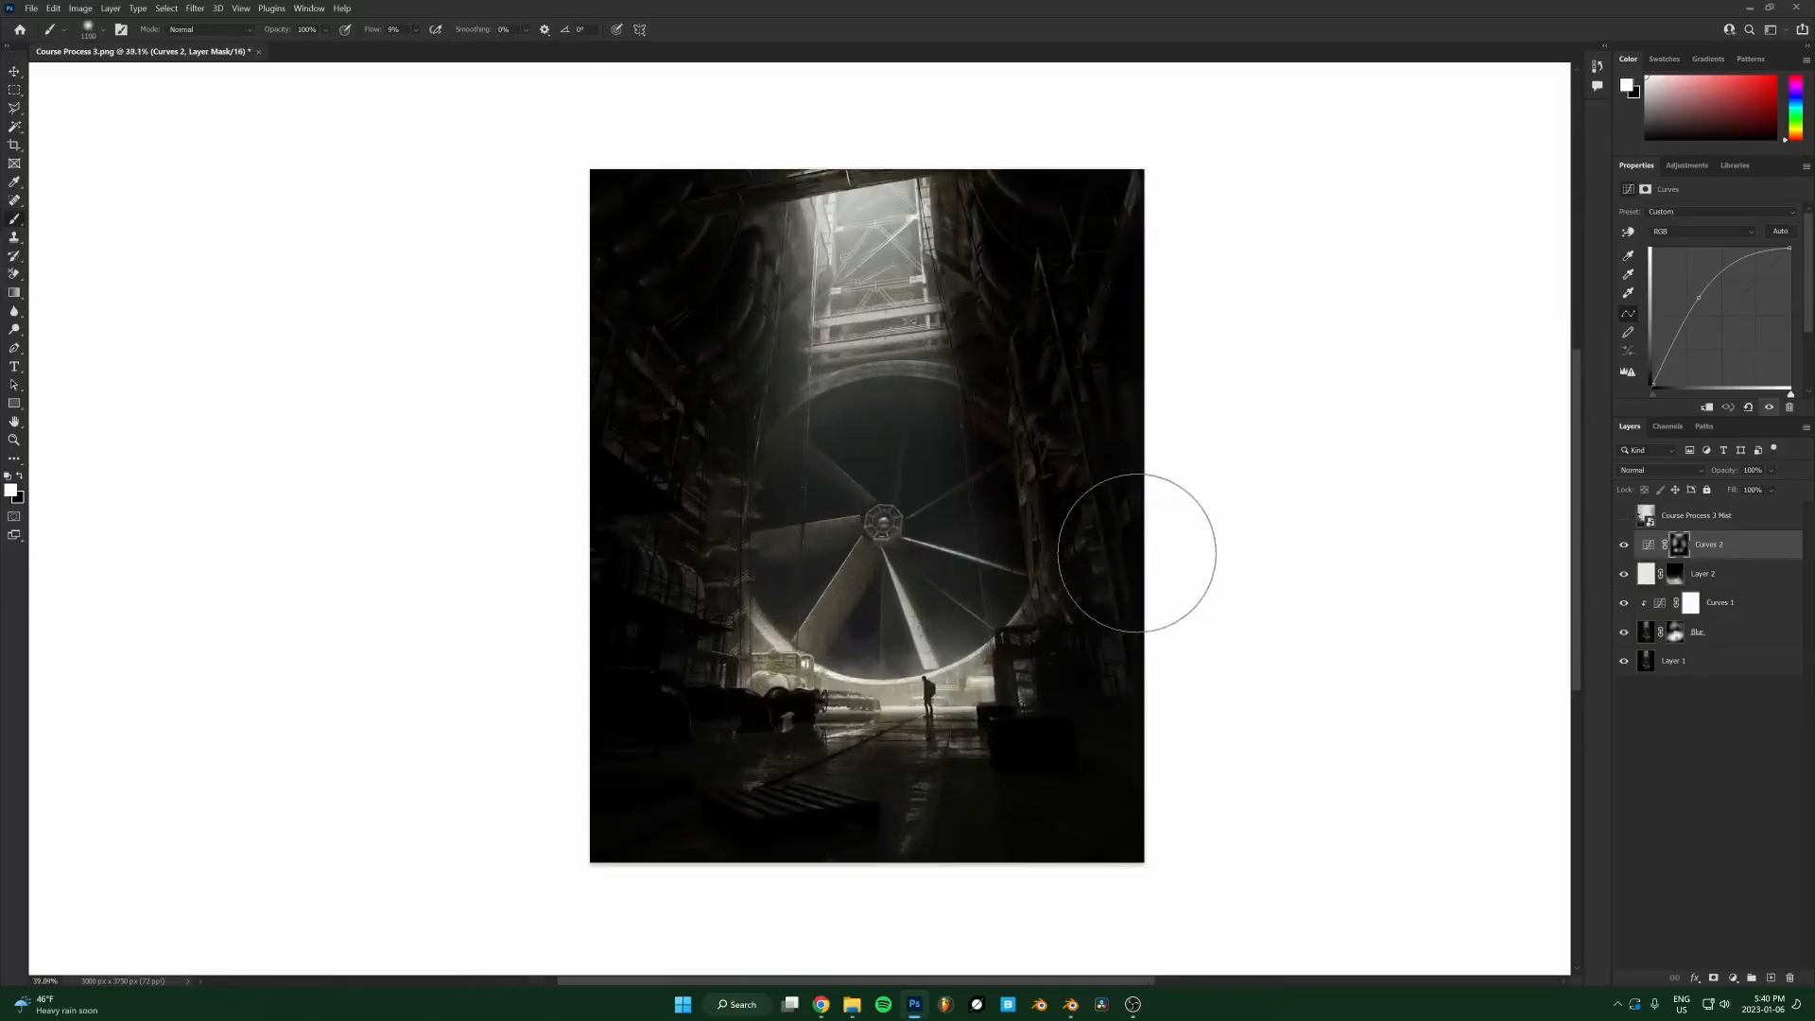
pyautogui.scroll(-6, 1137, 553)
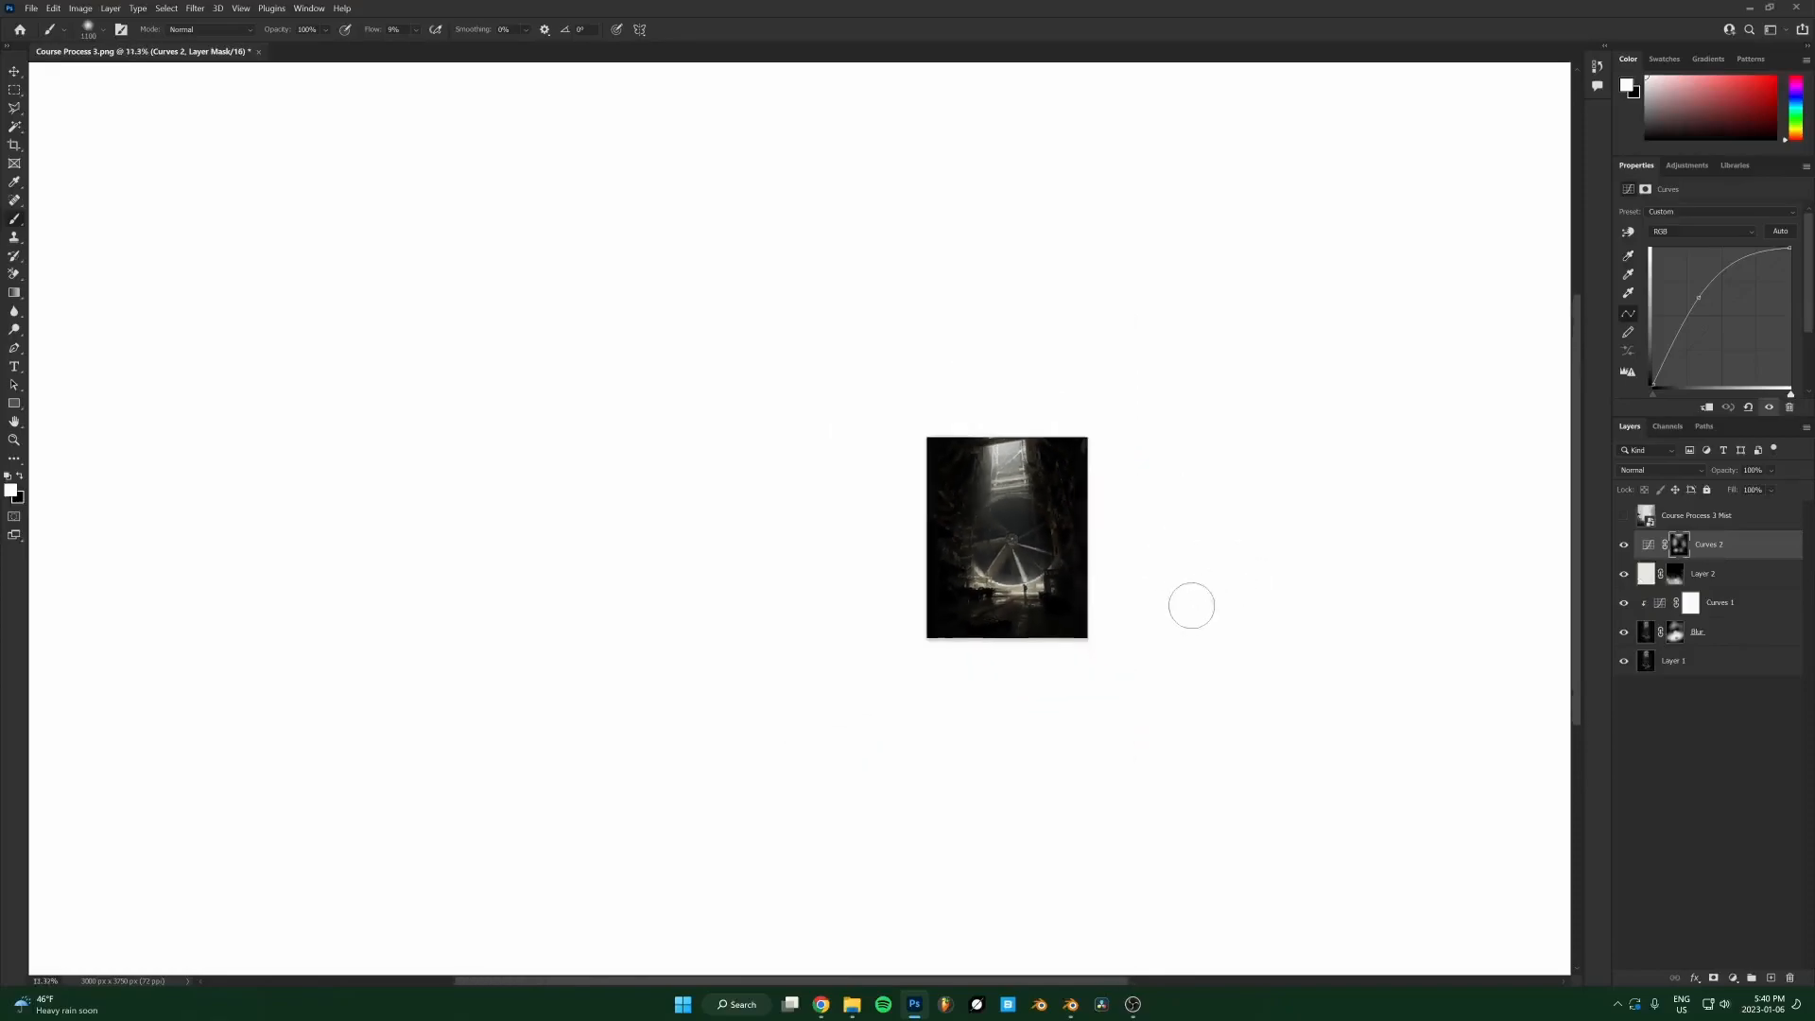
pyautogui.press('space')
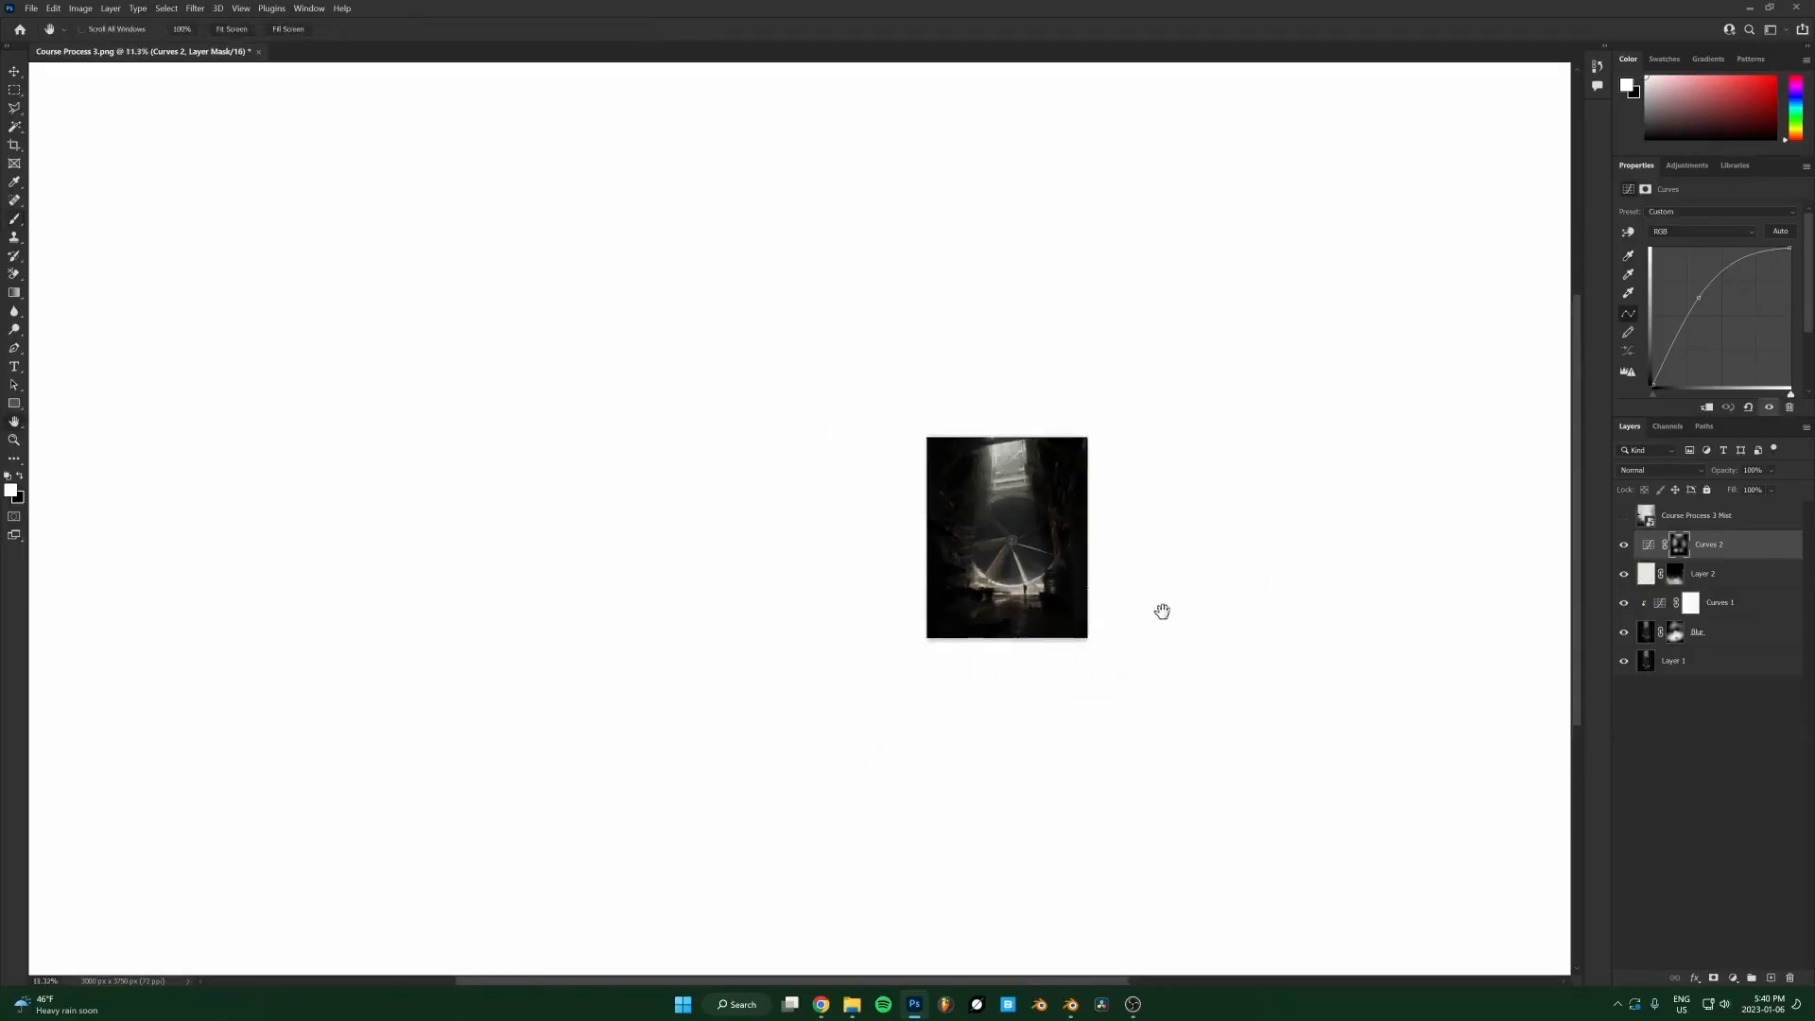
pyautogui.moveTo(1173, 612); pyautogui.dragTo(920, 619)
pyautogui.scroll(2, 781, 628)
pyautogui.scroll(-3, 854, 728)
pyautogui.moveTo(854, 728); pyautogui.dragTo(823, 591)
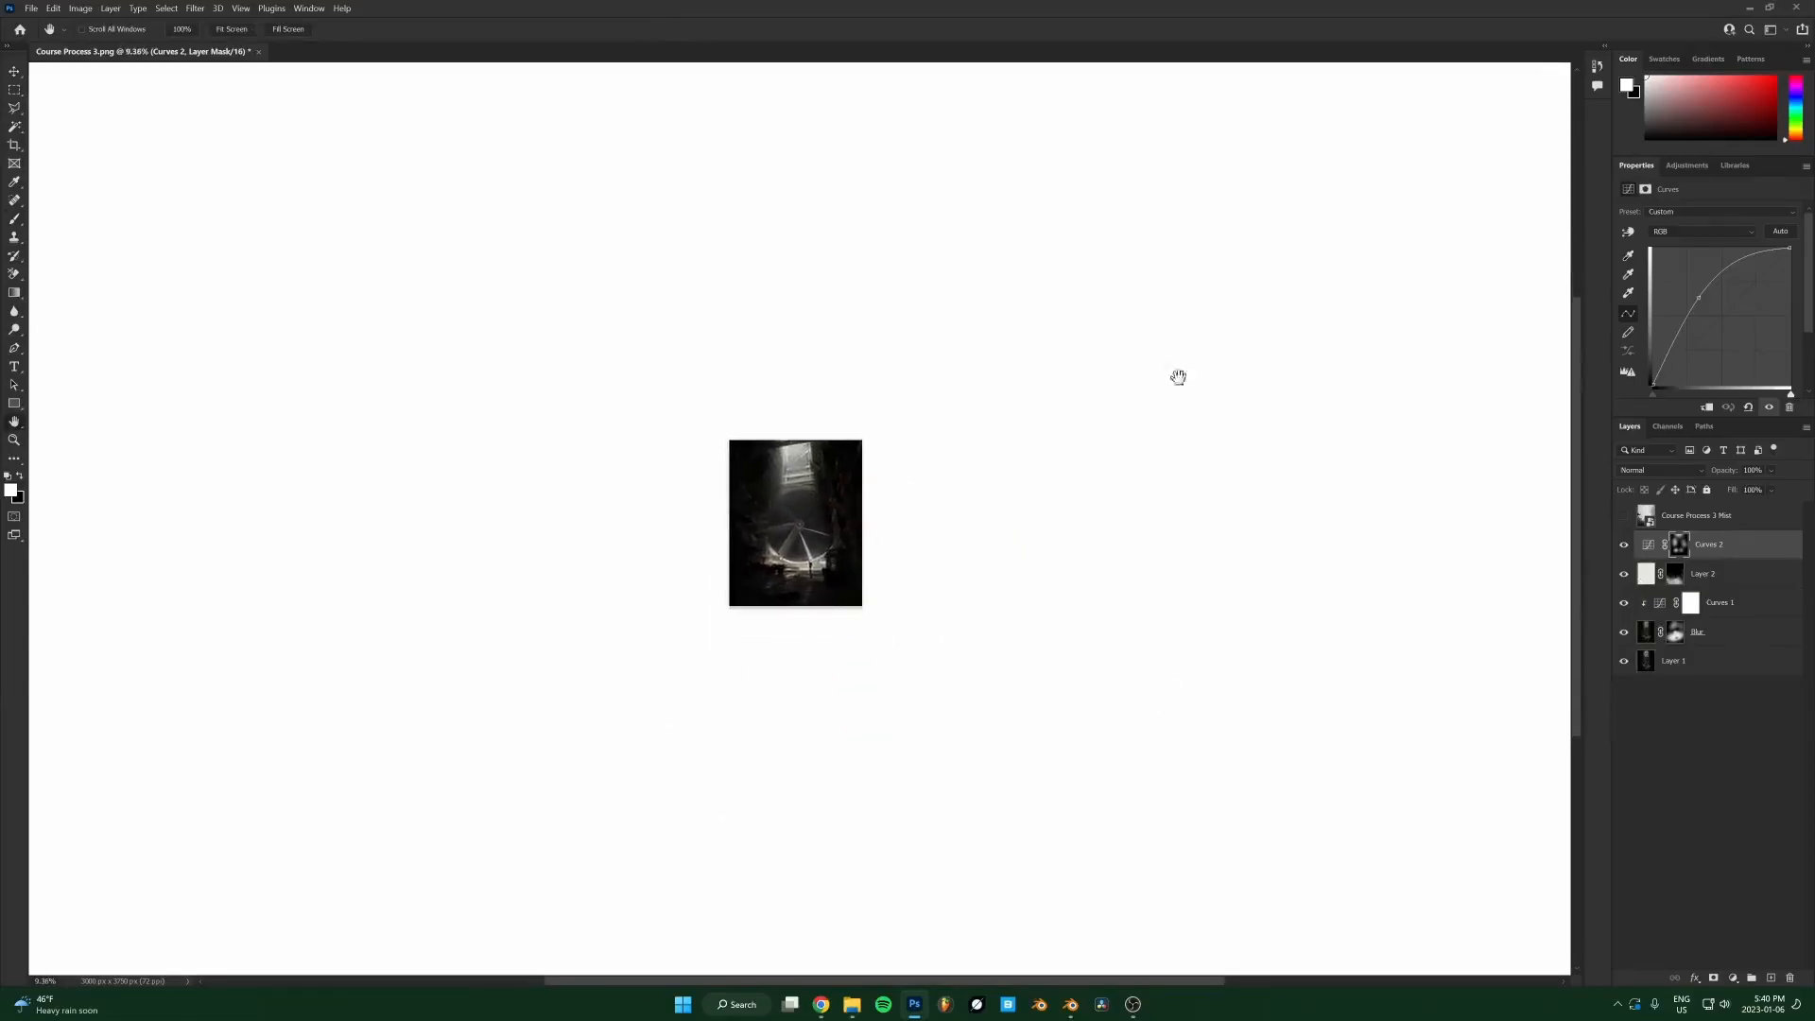
pyautogui.scroll(2, 794, 468)
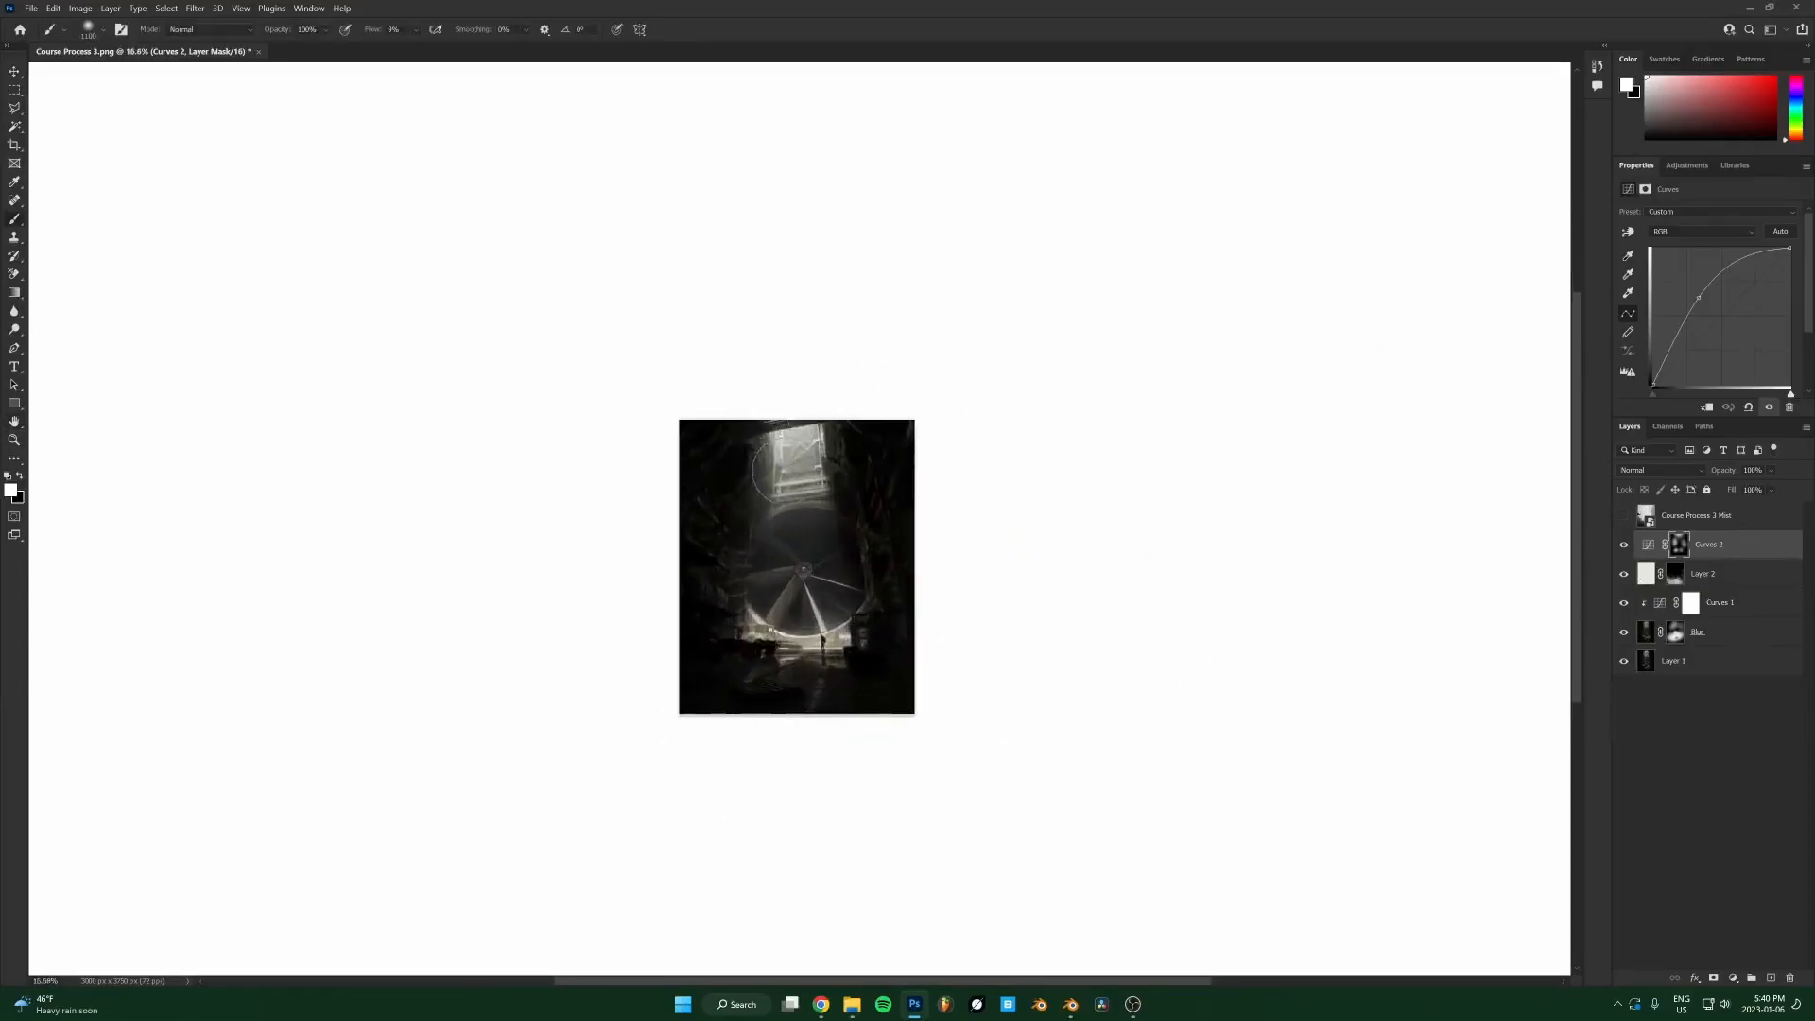
# Examine the skylight, the fan and the whole composition by comparing thumbnail-size and close-up views.
pyautogui.scroll(1, 831, 489)
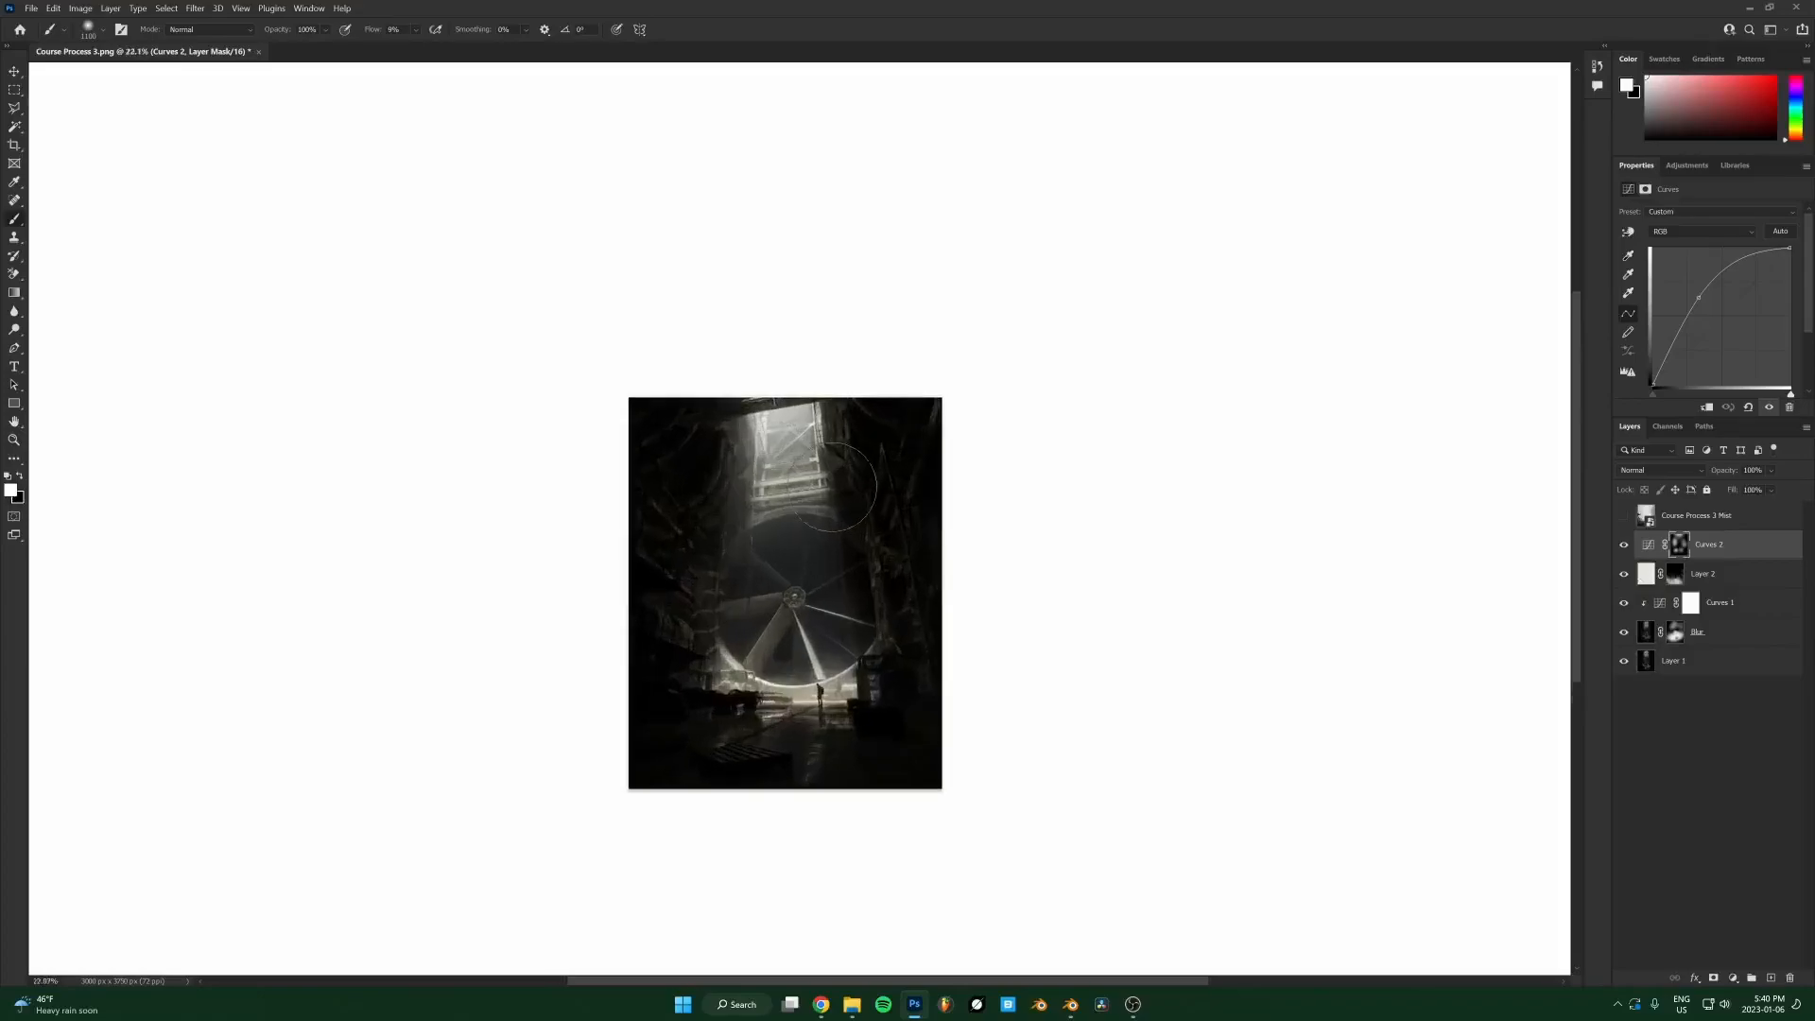
pyautogui.scroll(1, 842, 615)
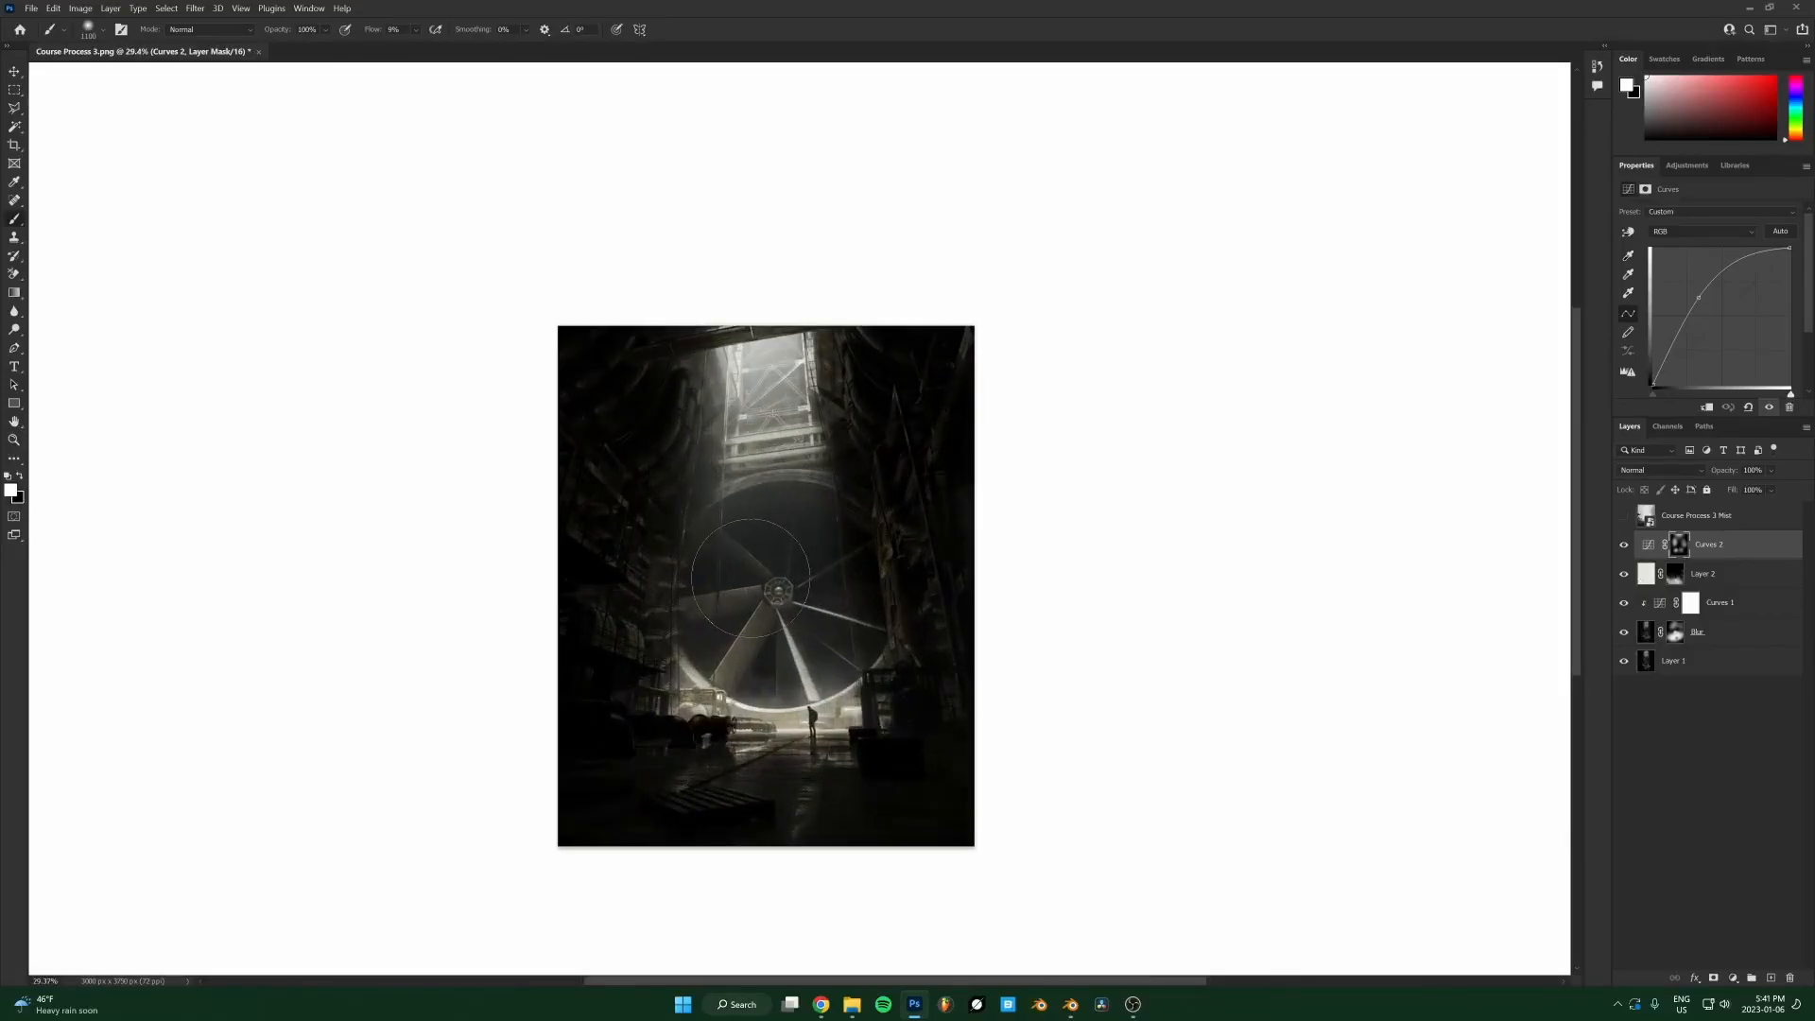
pyautogui.scroll(3, 739, 753)
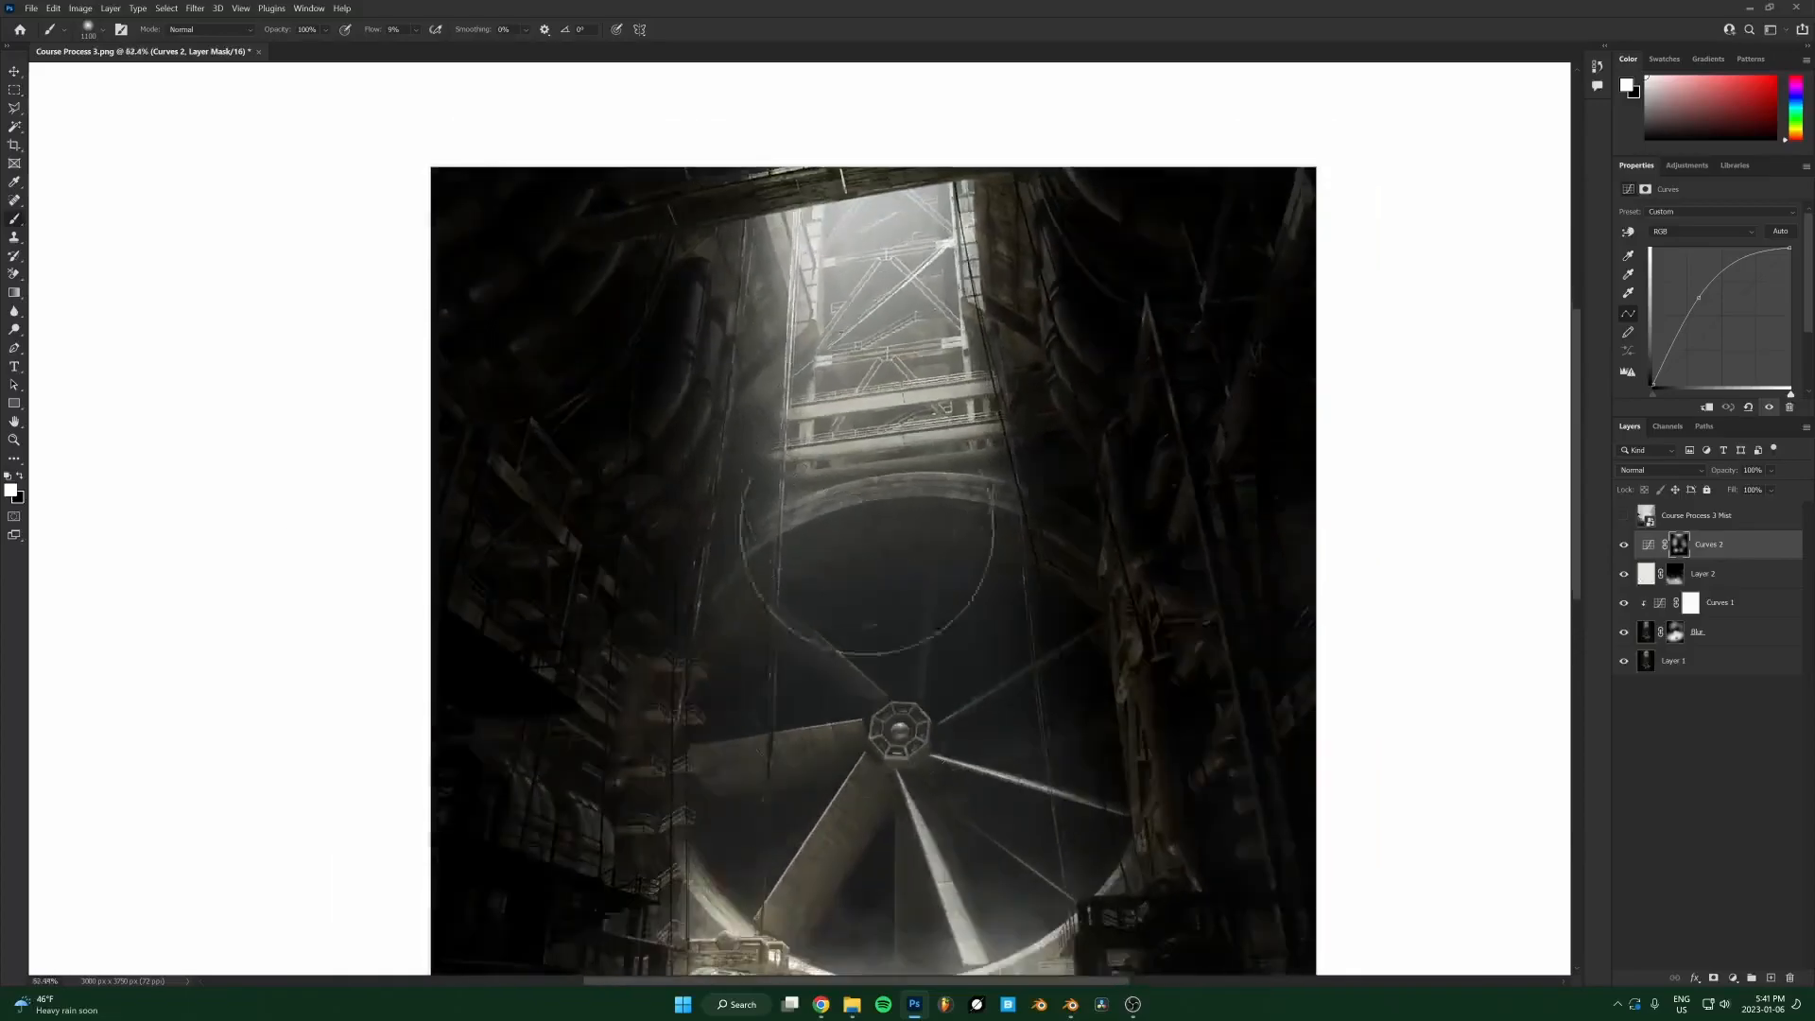
pyautogui.scroll(-1, 740, 753)
pyautogui.scroll(2, 739, 753)
pyautogui.scroll(-2, 828, 876)
pyautogui.scroll(1, 855, 425)
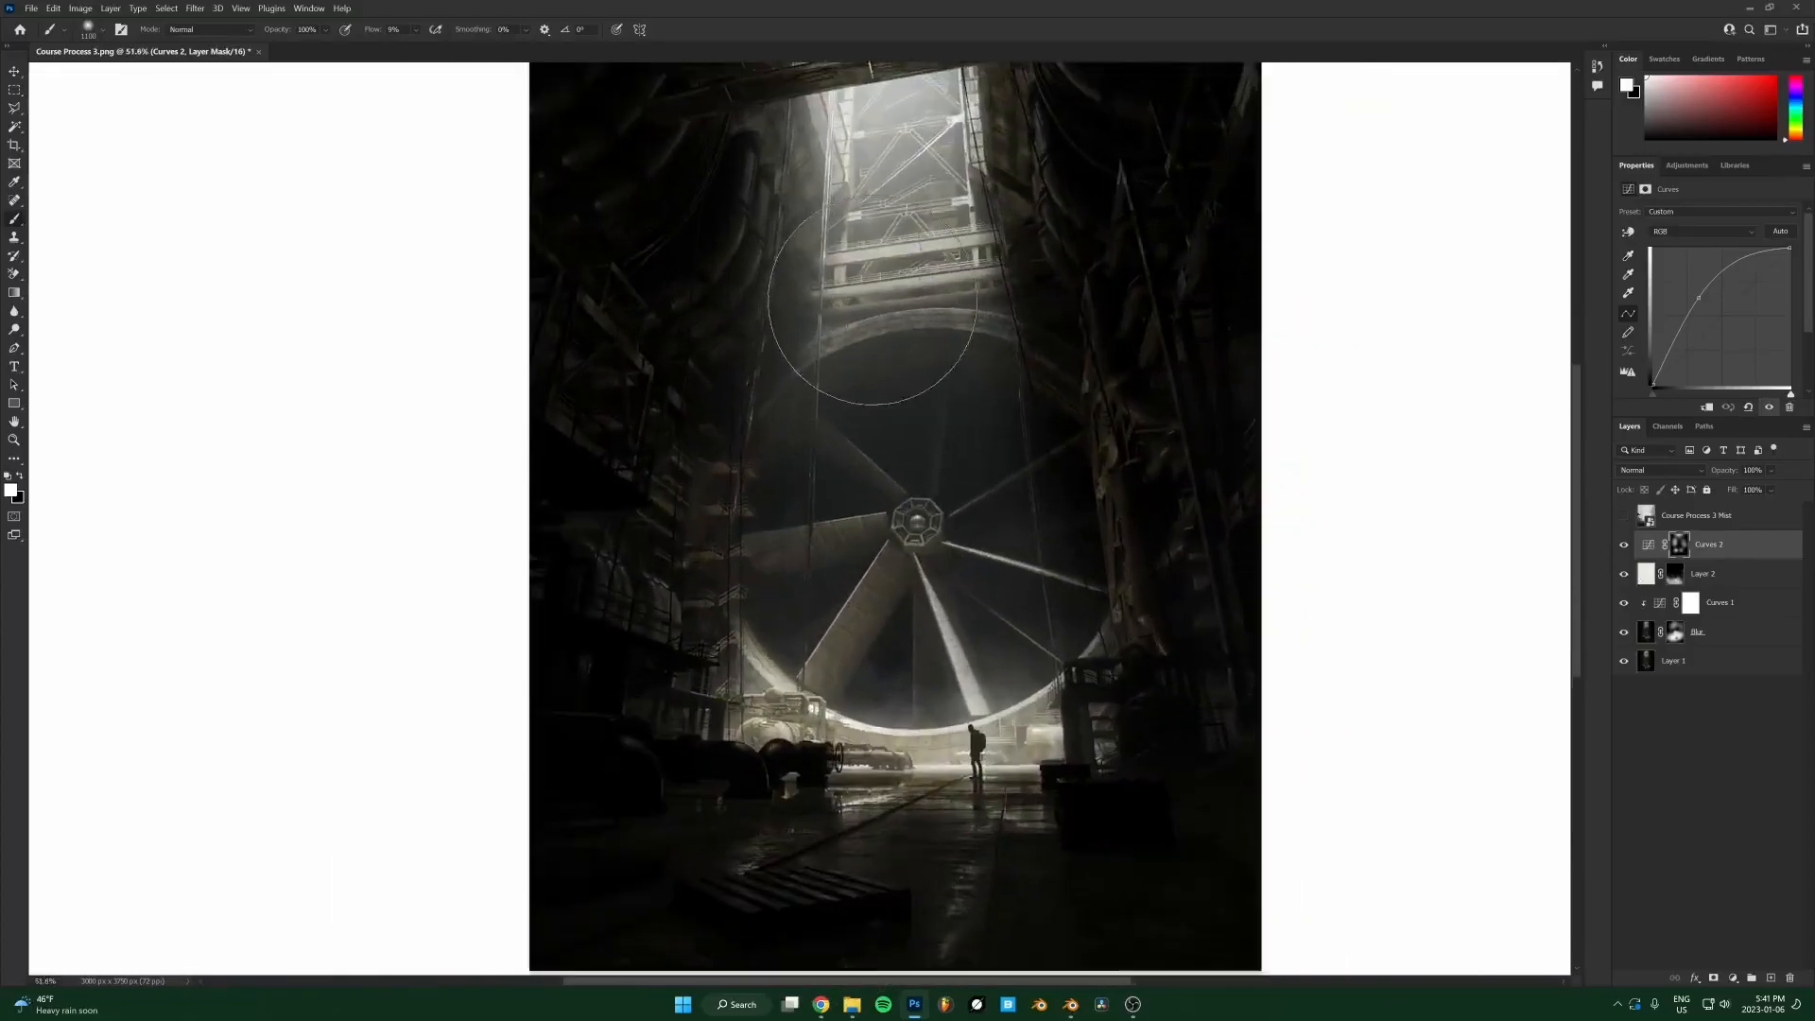
pyautogui.scroll(-3, 862, 400)
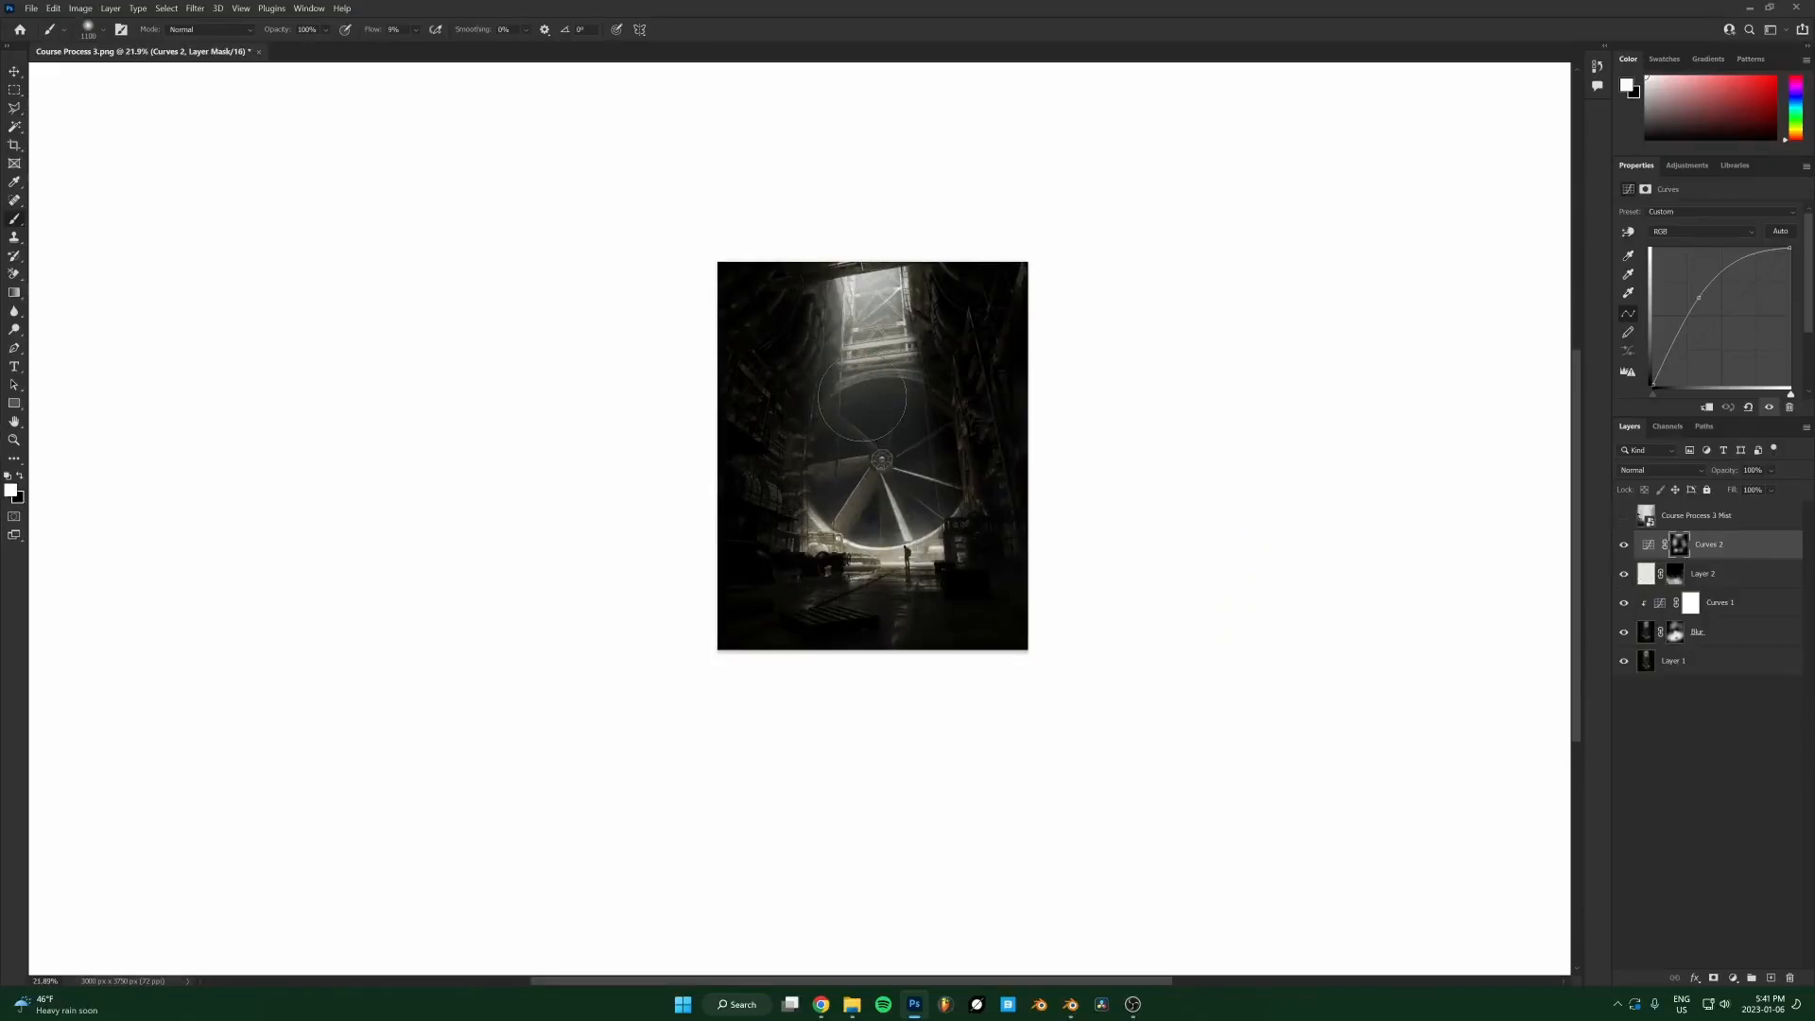
pyautogui.scroll(2, 862, 400)
pyautogui.scroll(-4, 868, 536)
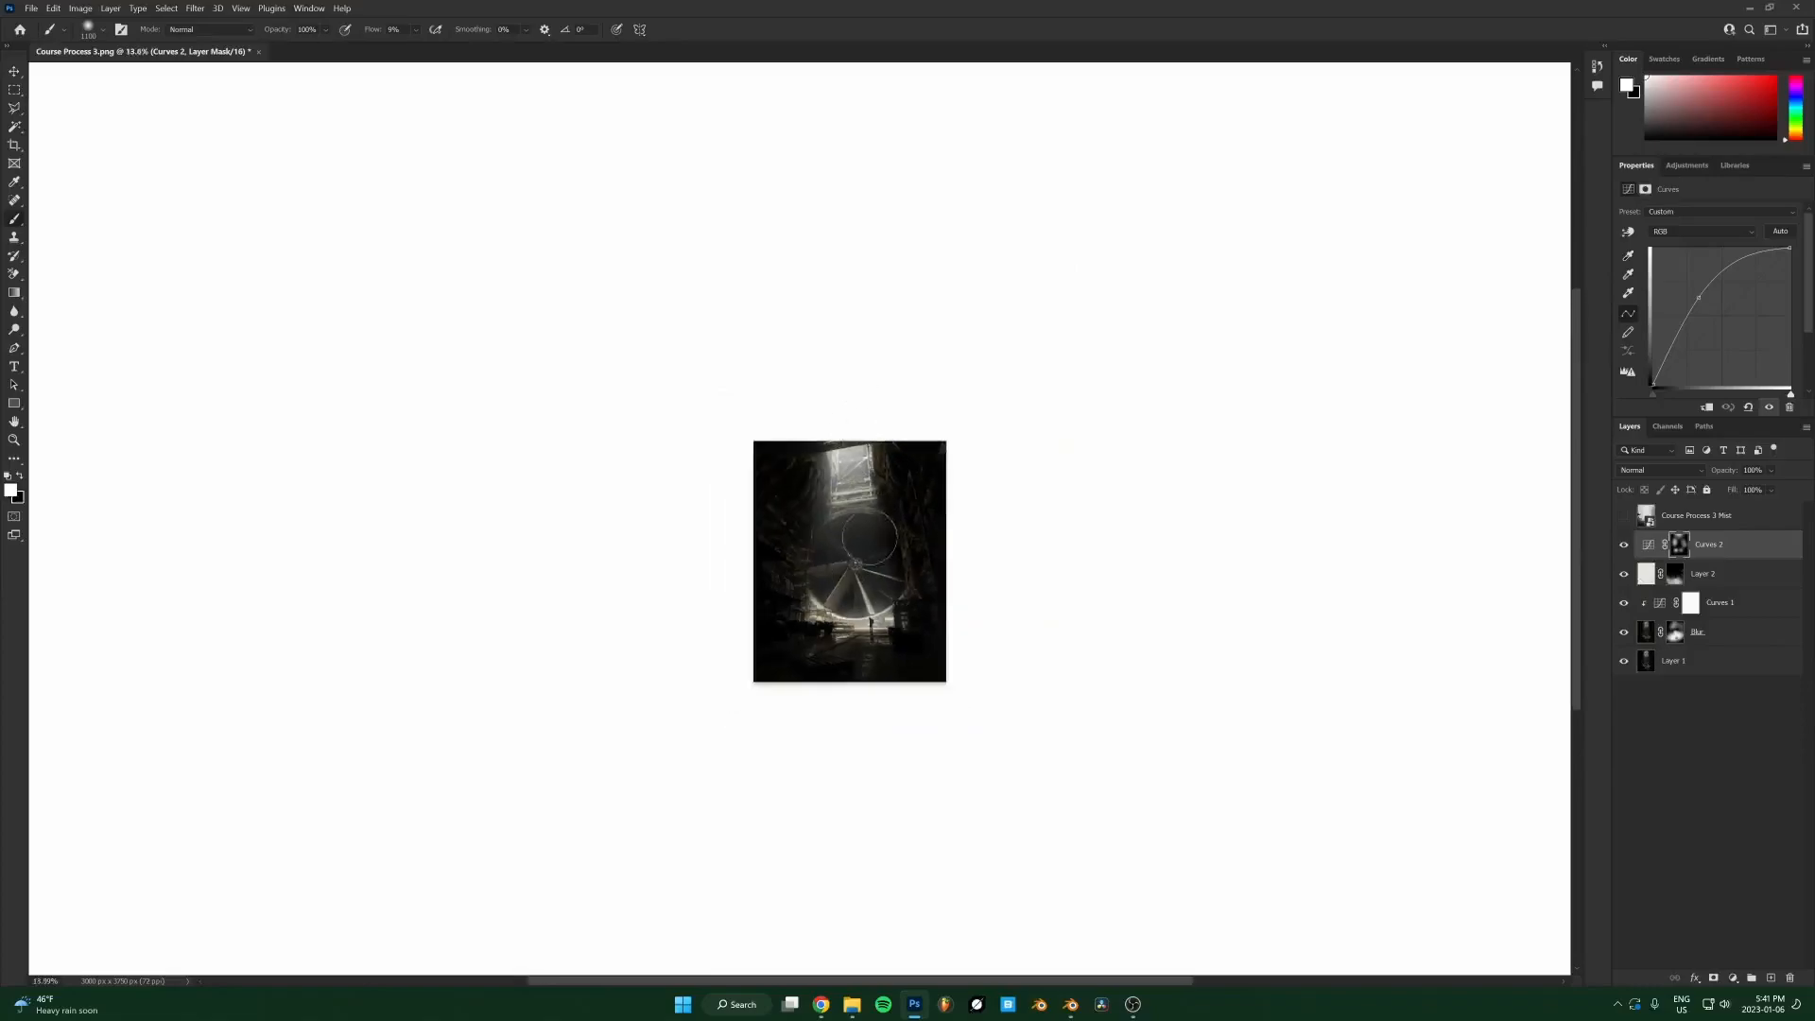
pyautogui.scroll(-2, 869, 535)
pyautogui.scroll(7, 870, 553)
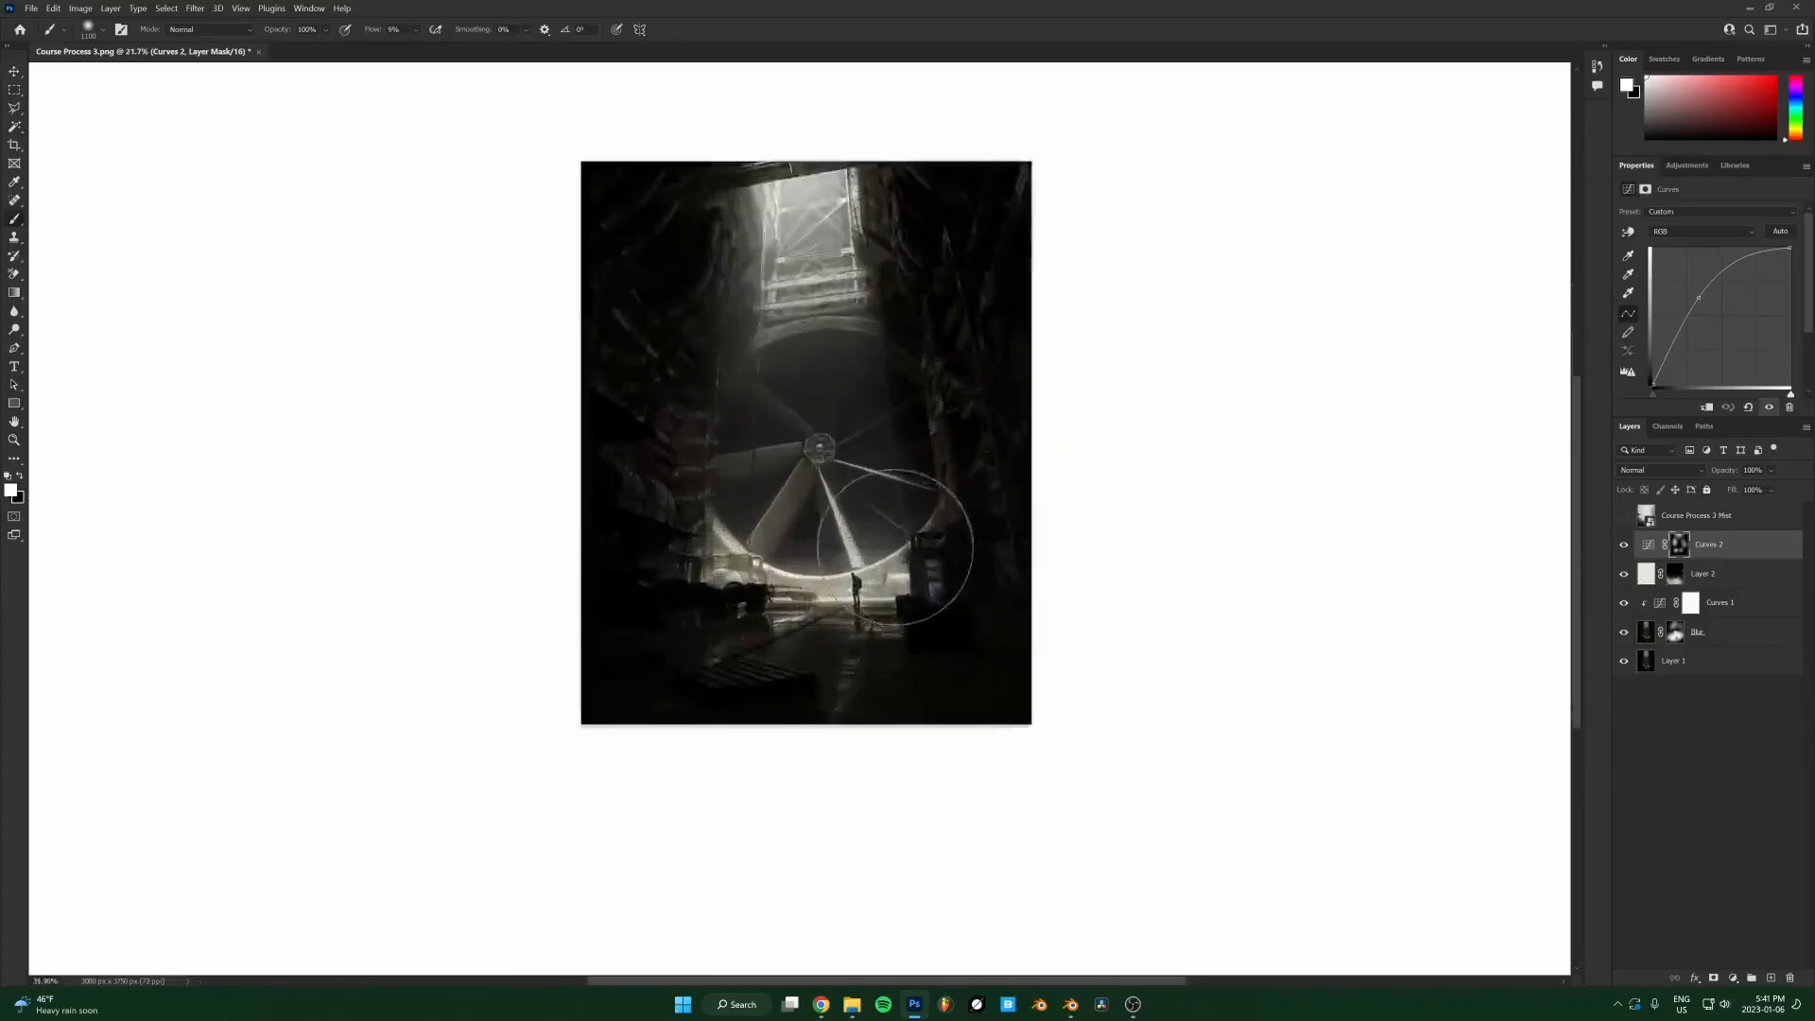
pyautogui.scroll(-2, 827, 541)
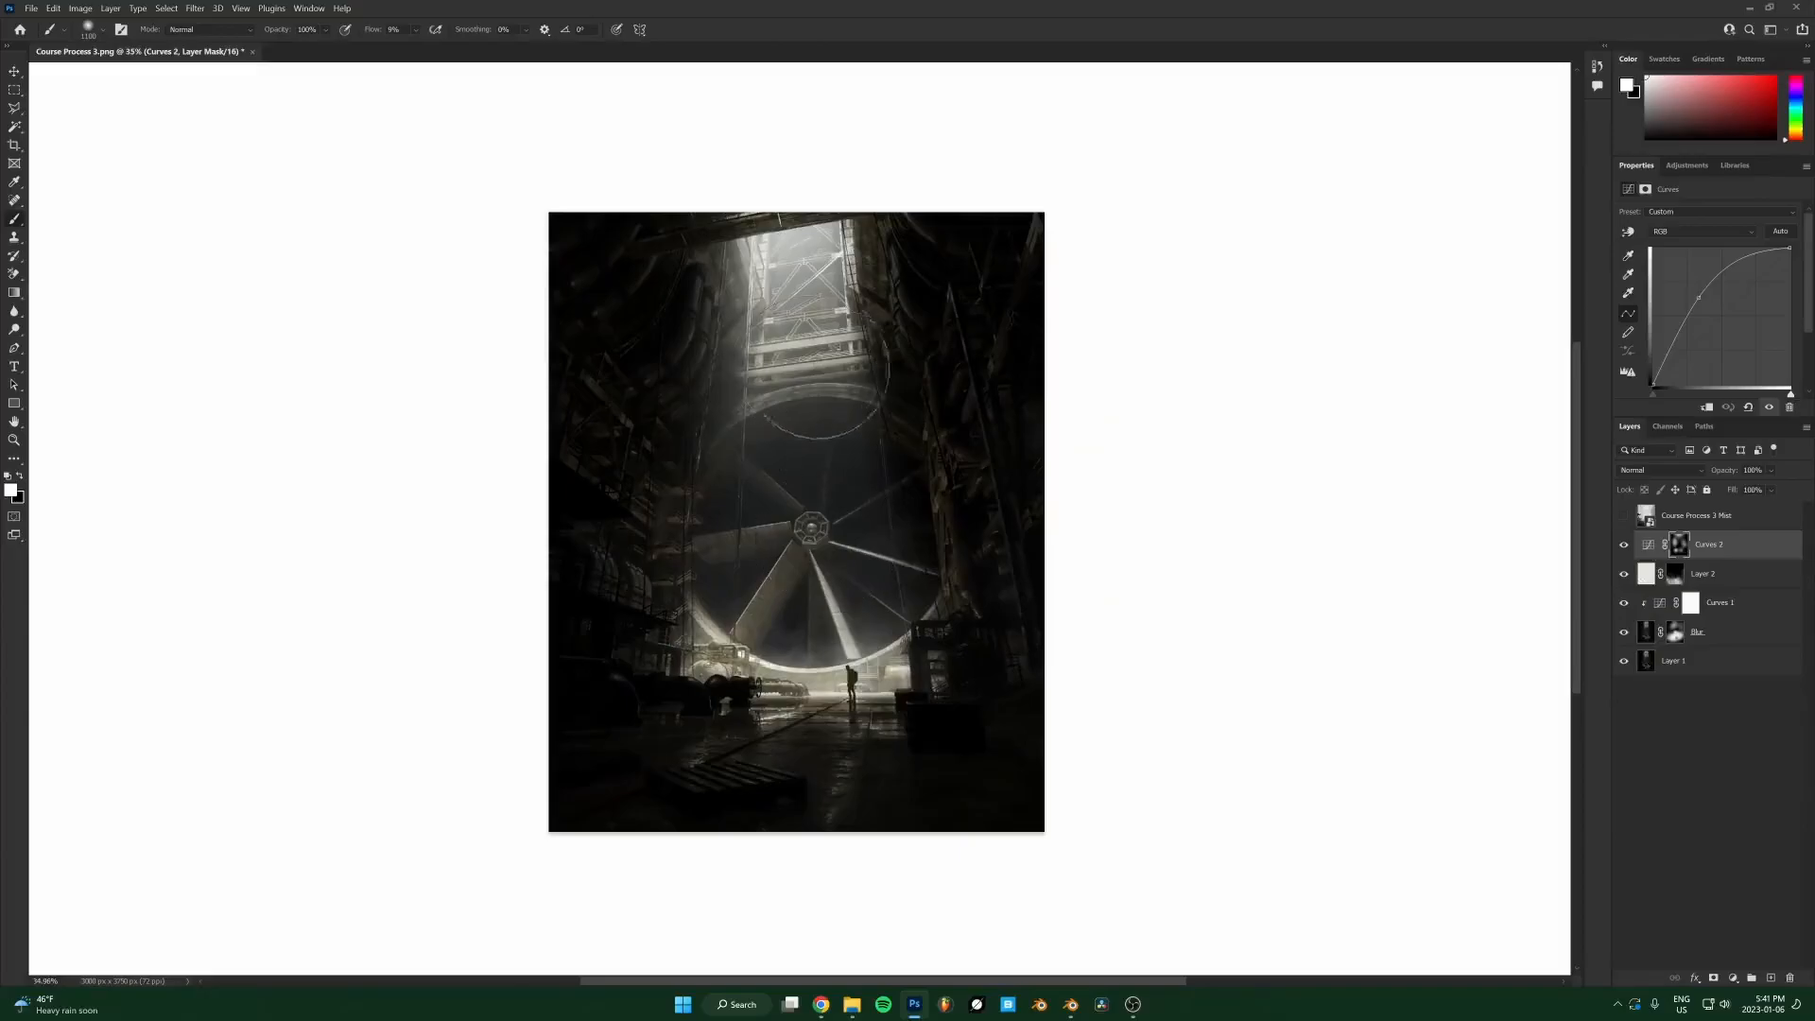
pyautogui.scroll(7, 787, 578)
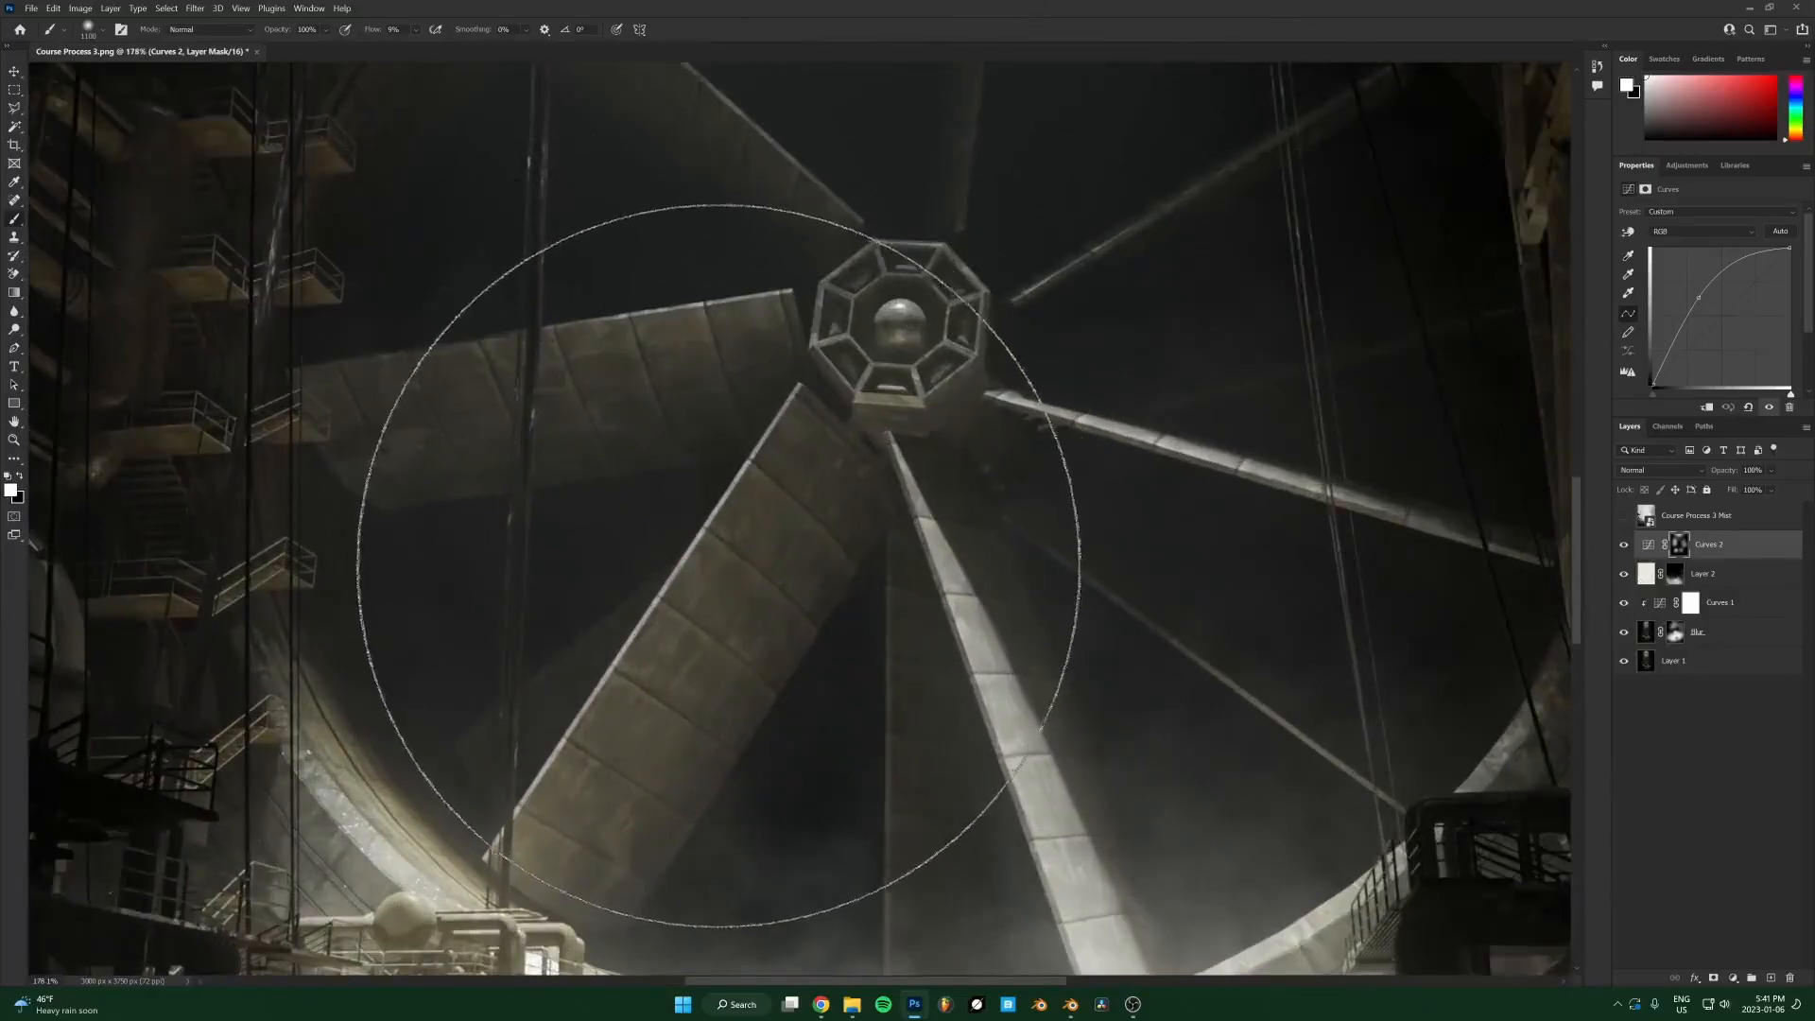
pyautogui.scroll(-7, 737, 520)
pyautogui.scroll(-1, 749, 506)
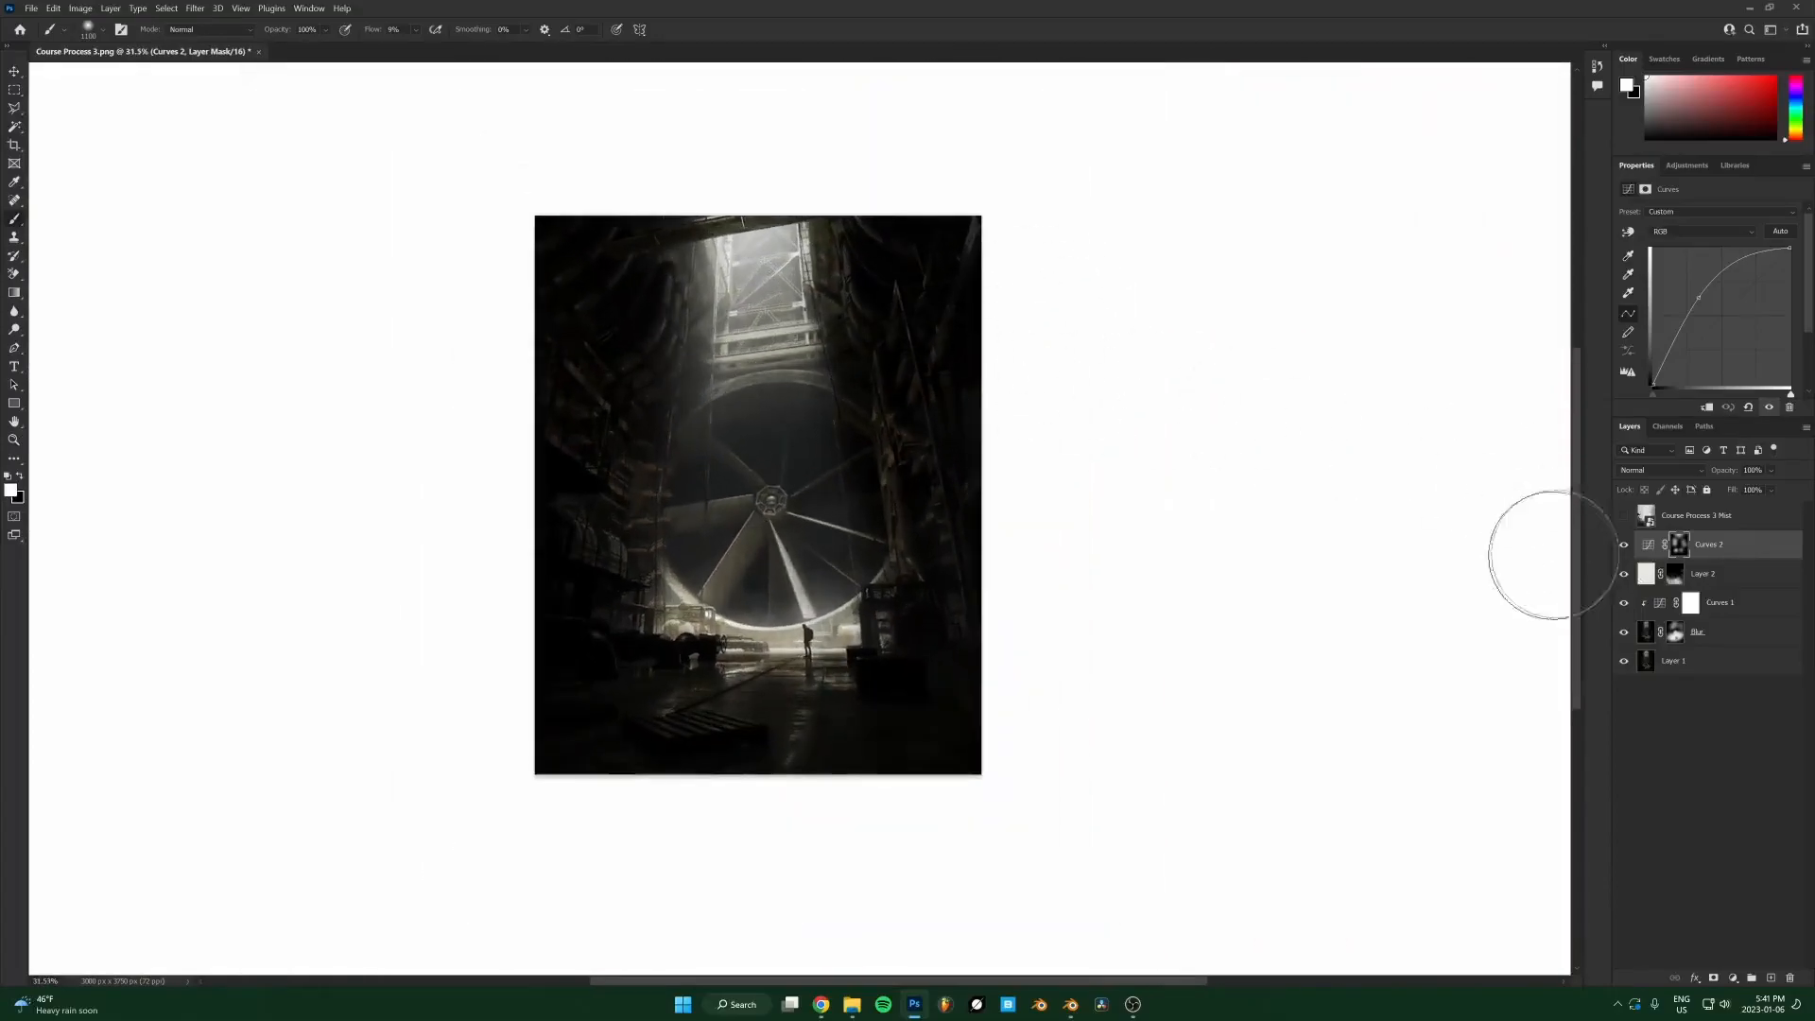
# Compare the render with and without the Curves 2 adjustment.
pyautogui.click(1618, 545)
pyautogui.click(1618, 545)
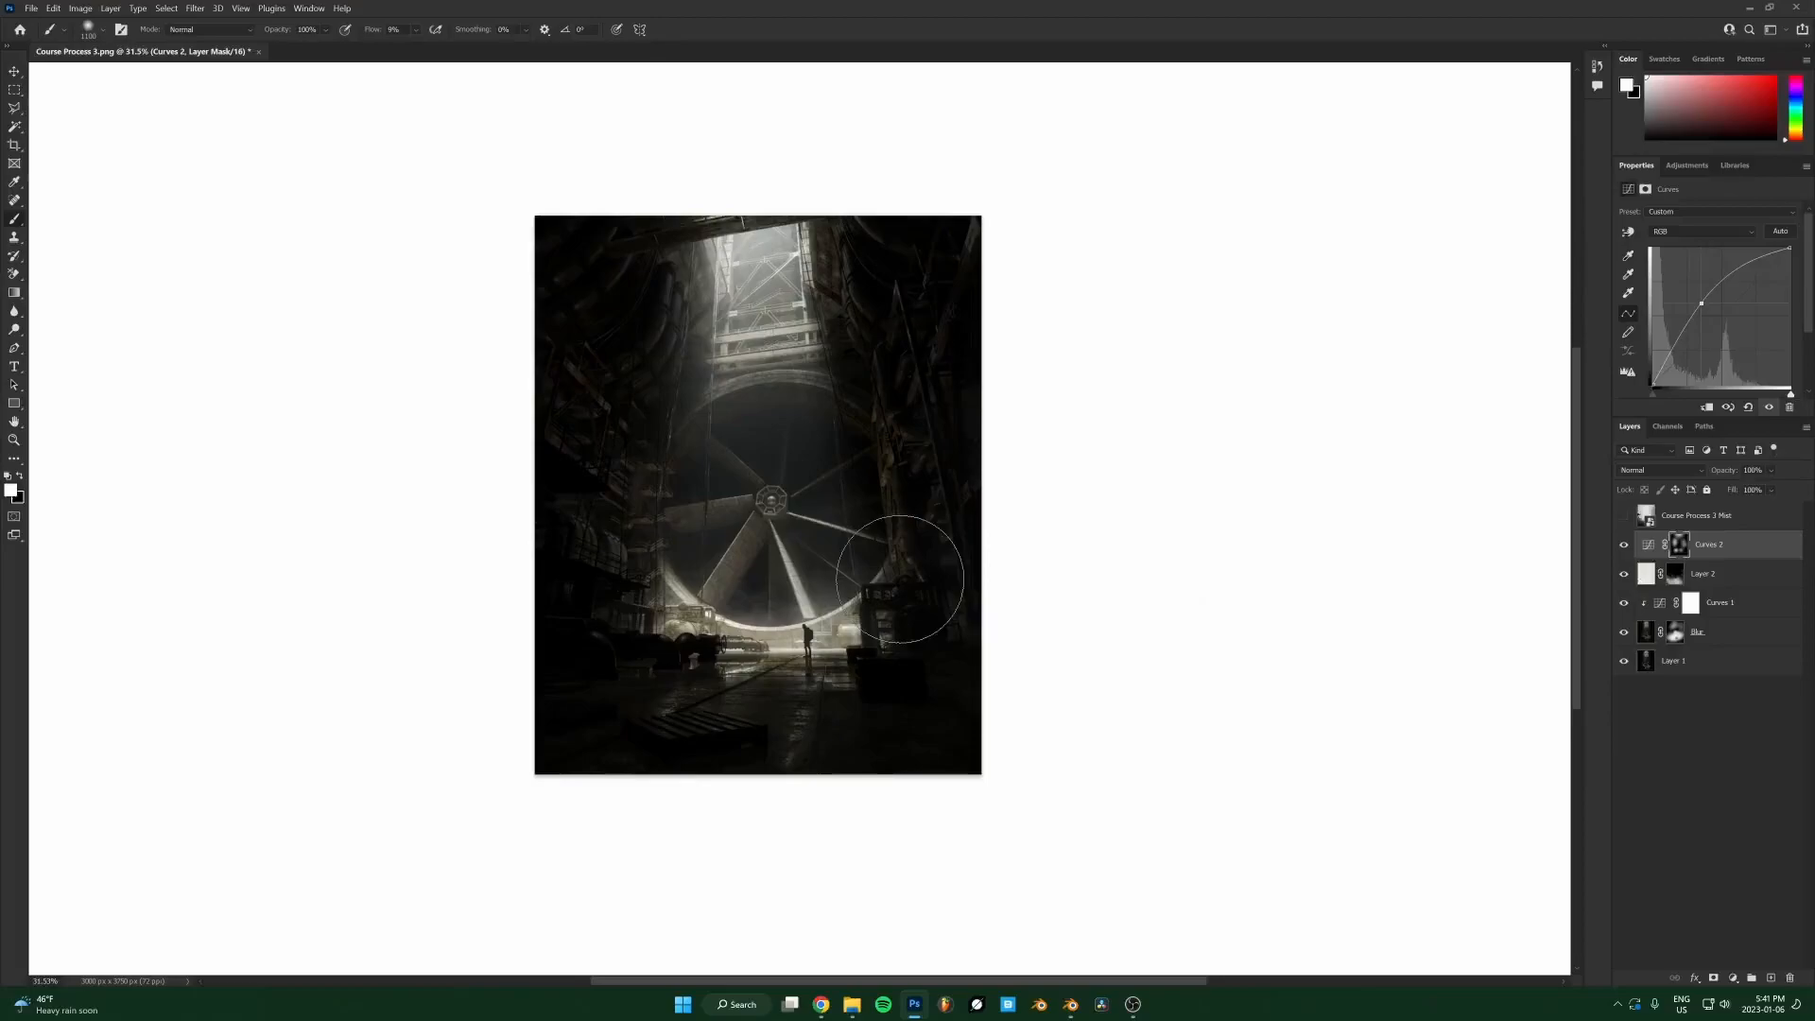
pyautogui.scroll(1, 851, 444)
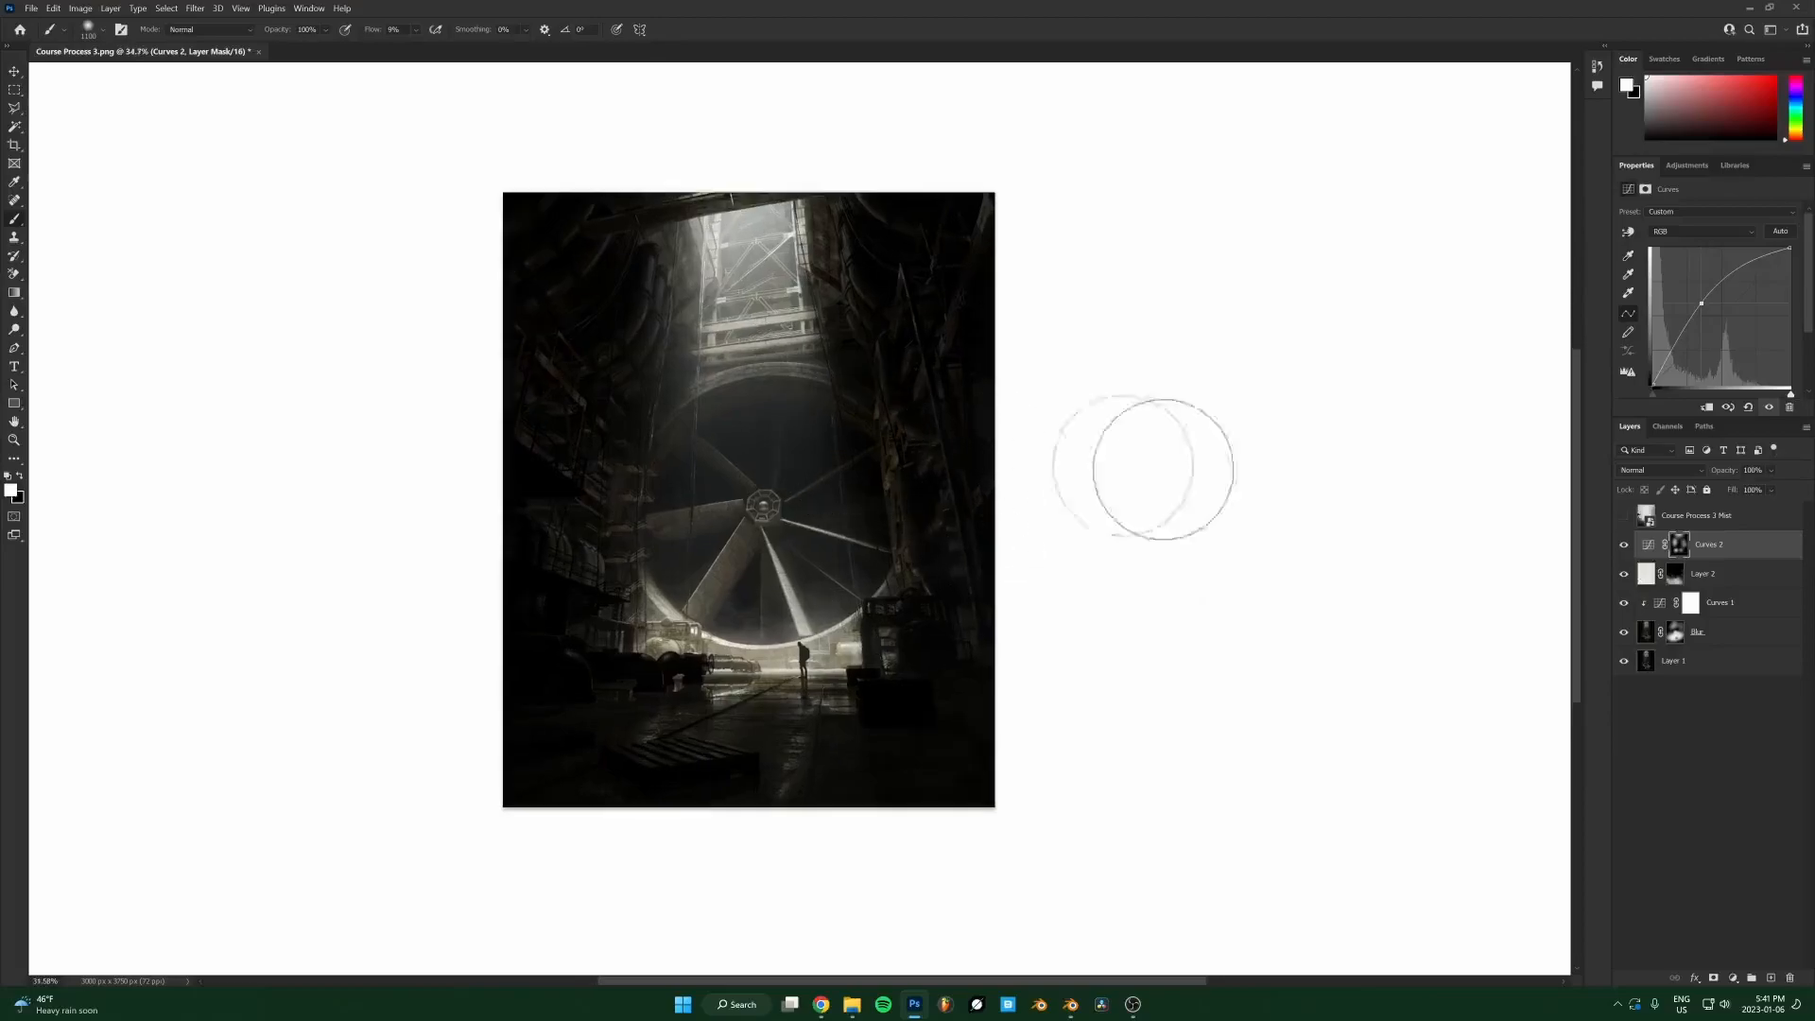
pyautogui.click(1624, 544)
pyautogui.click(1625, 544)
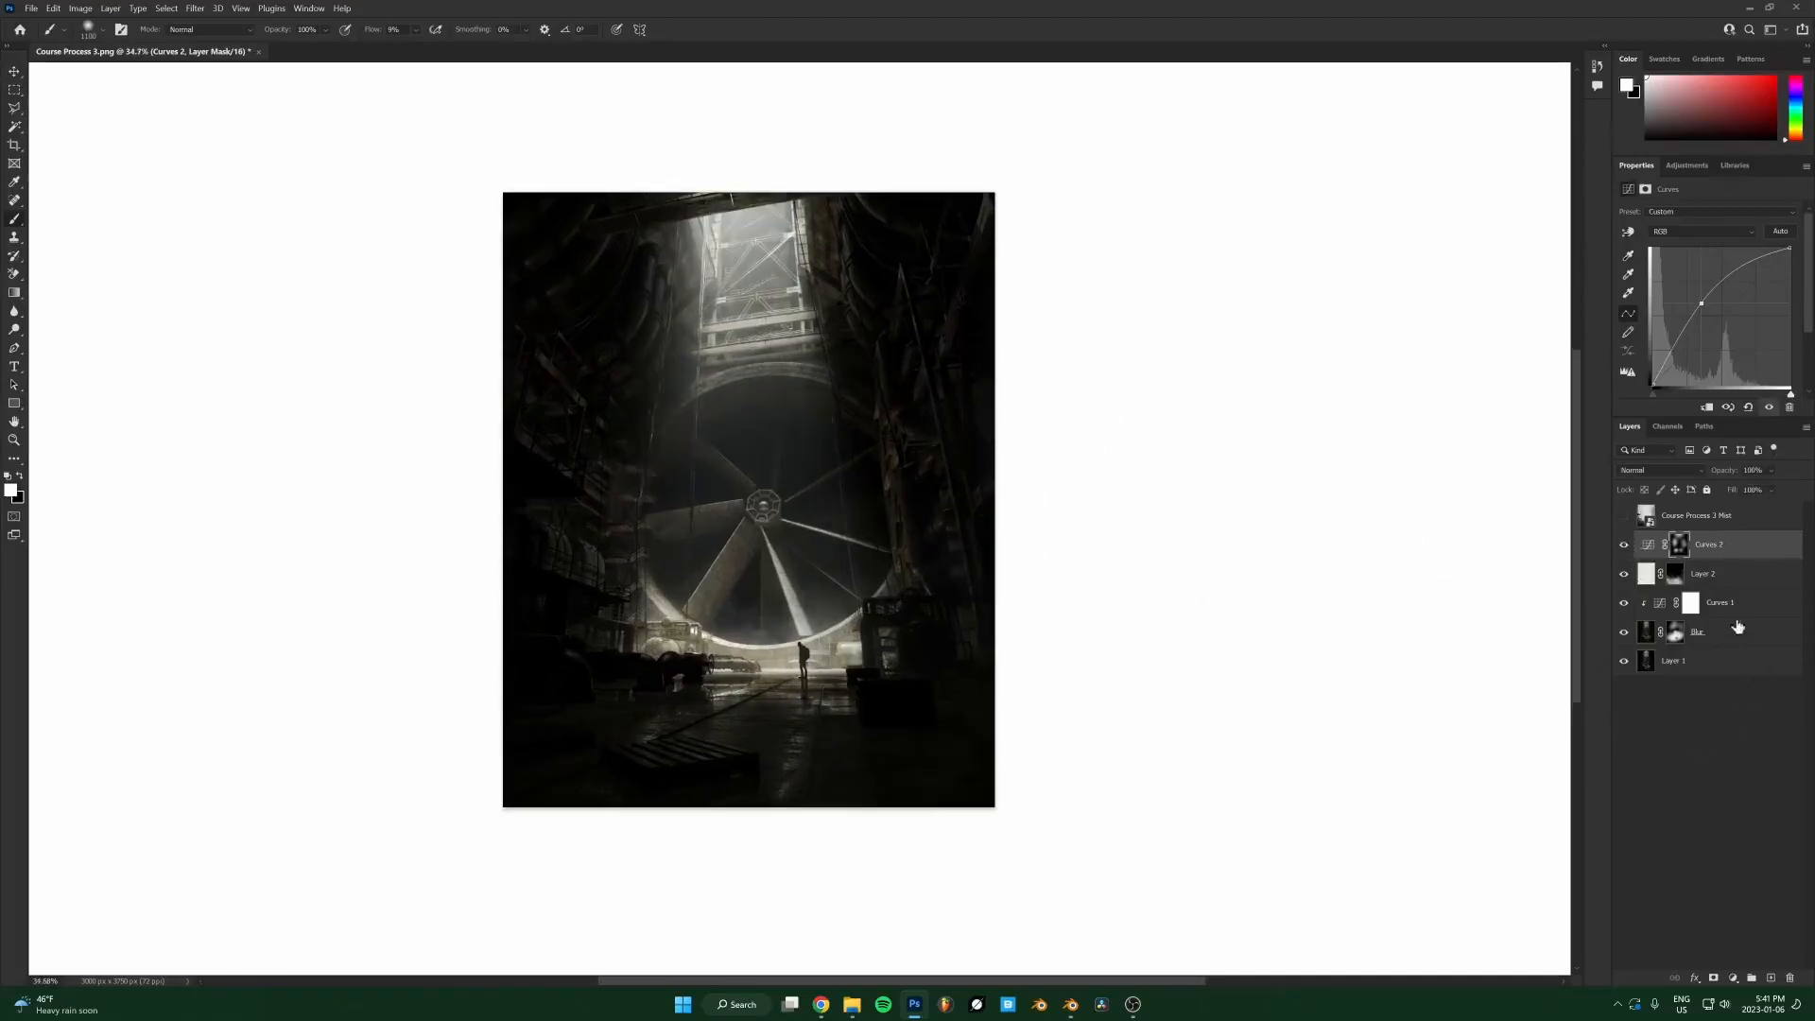
# Add a Curves adjustment layer above Curves 2, pull its midtones down to darken the image, and invert its mask to black.
pyautogui.click(1726, 976)
pyautogui.click(1710, 790)
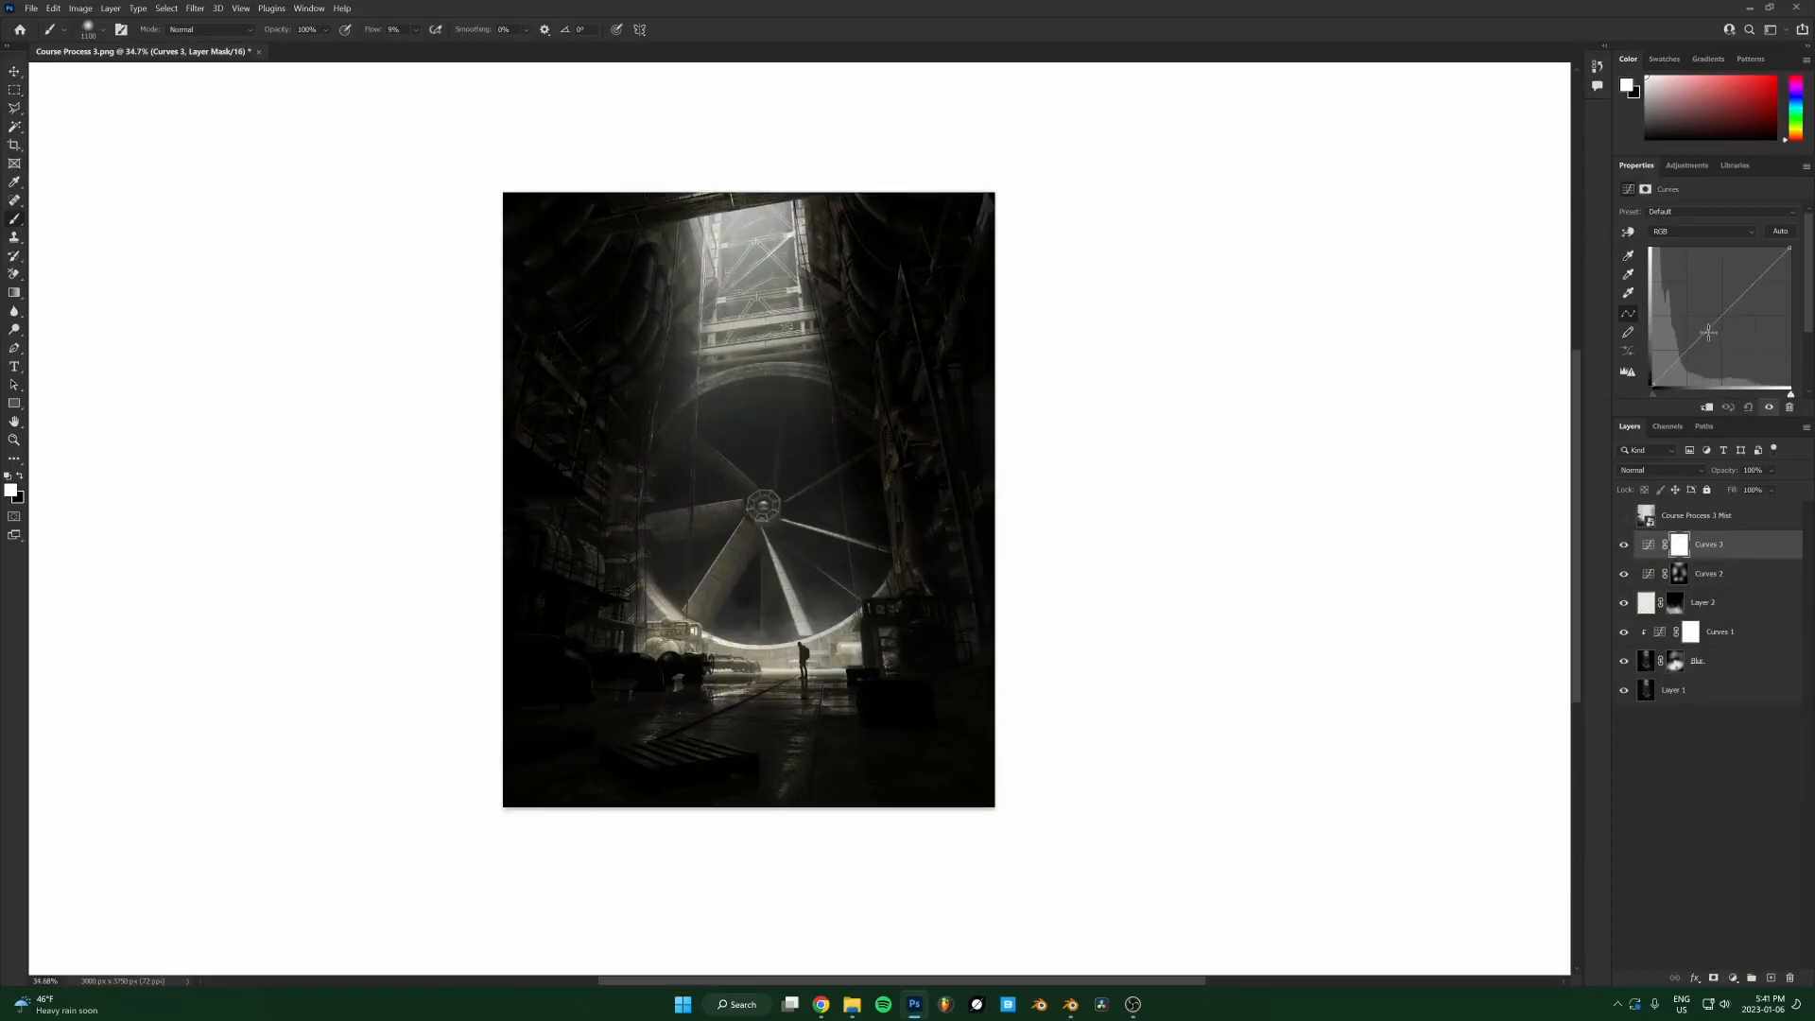
pyautogui.moveTo(1716, 342); pyautogui.dragTo(1718, 346)
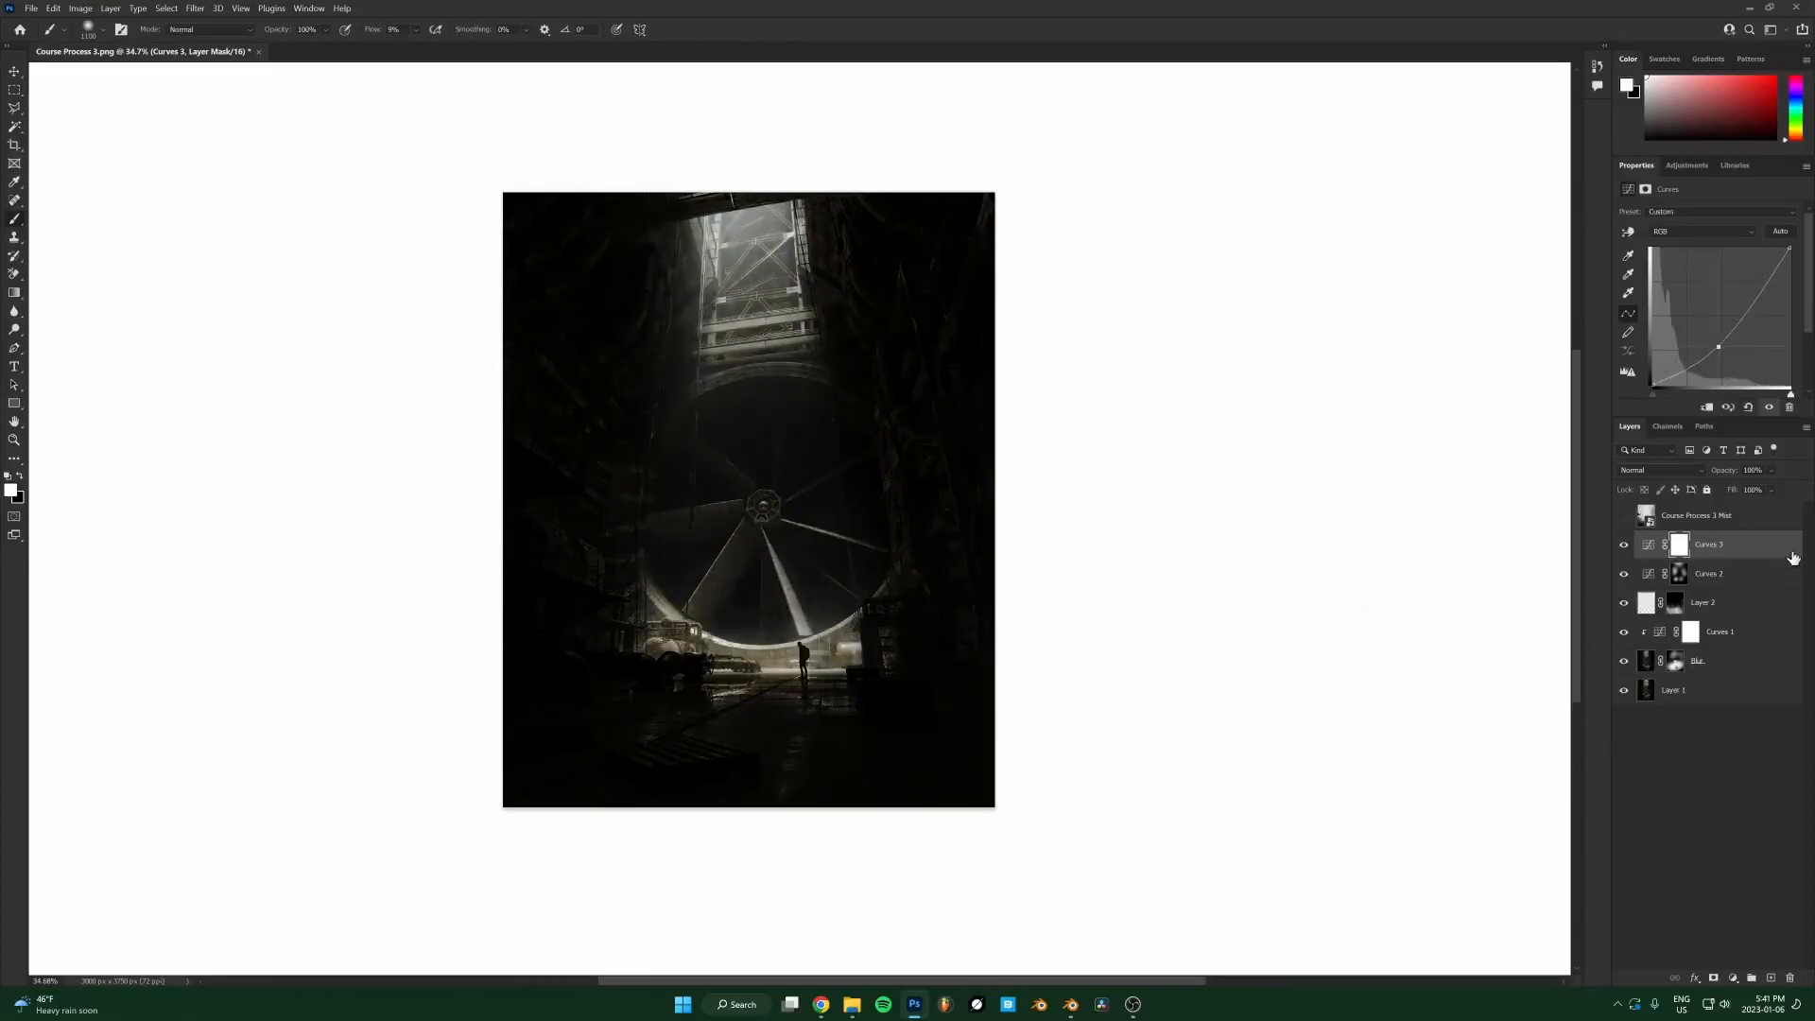
pyautogui.hotkey('ctrl', 'i')
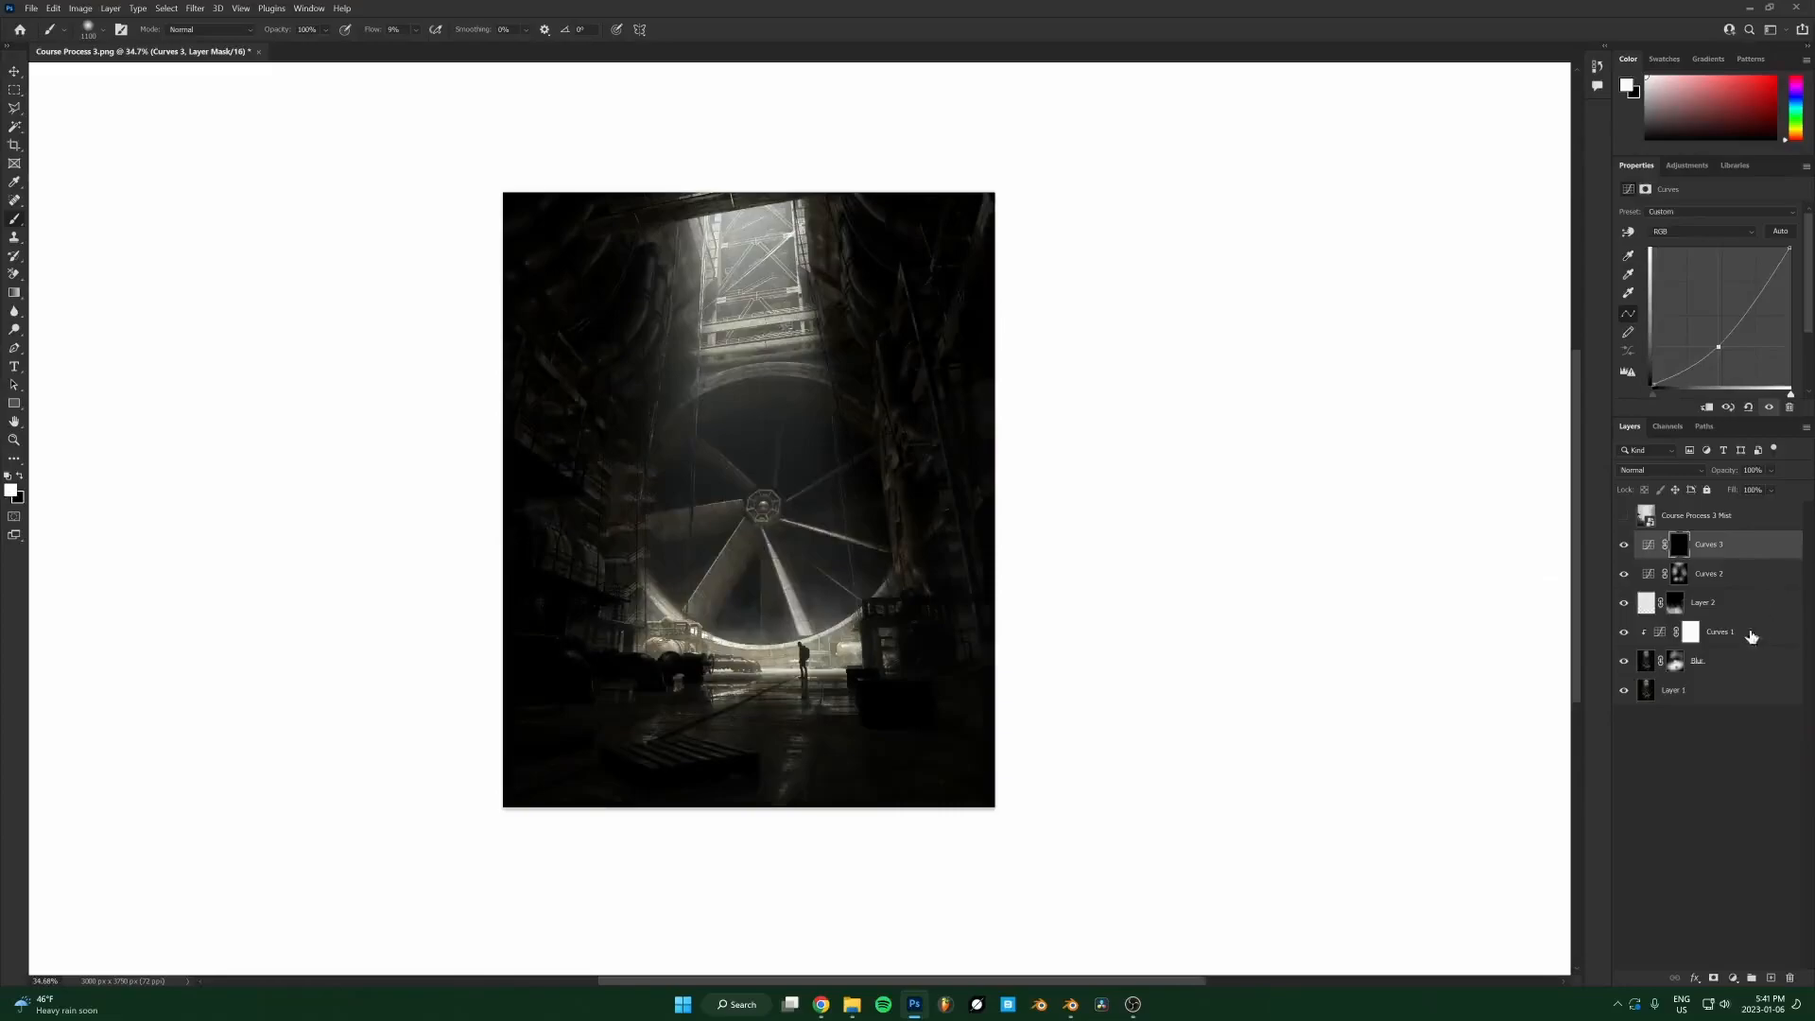
# Shrink the brush and paint white on the Curves 3 mask over the bright beam in the render's upper-right corner.
pyautogui.scroll(2, 669, 748)
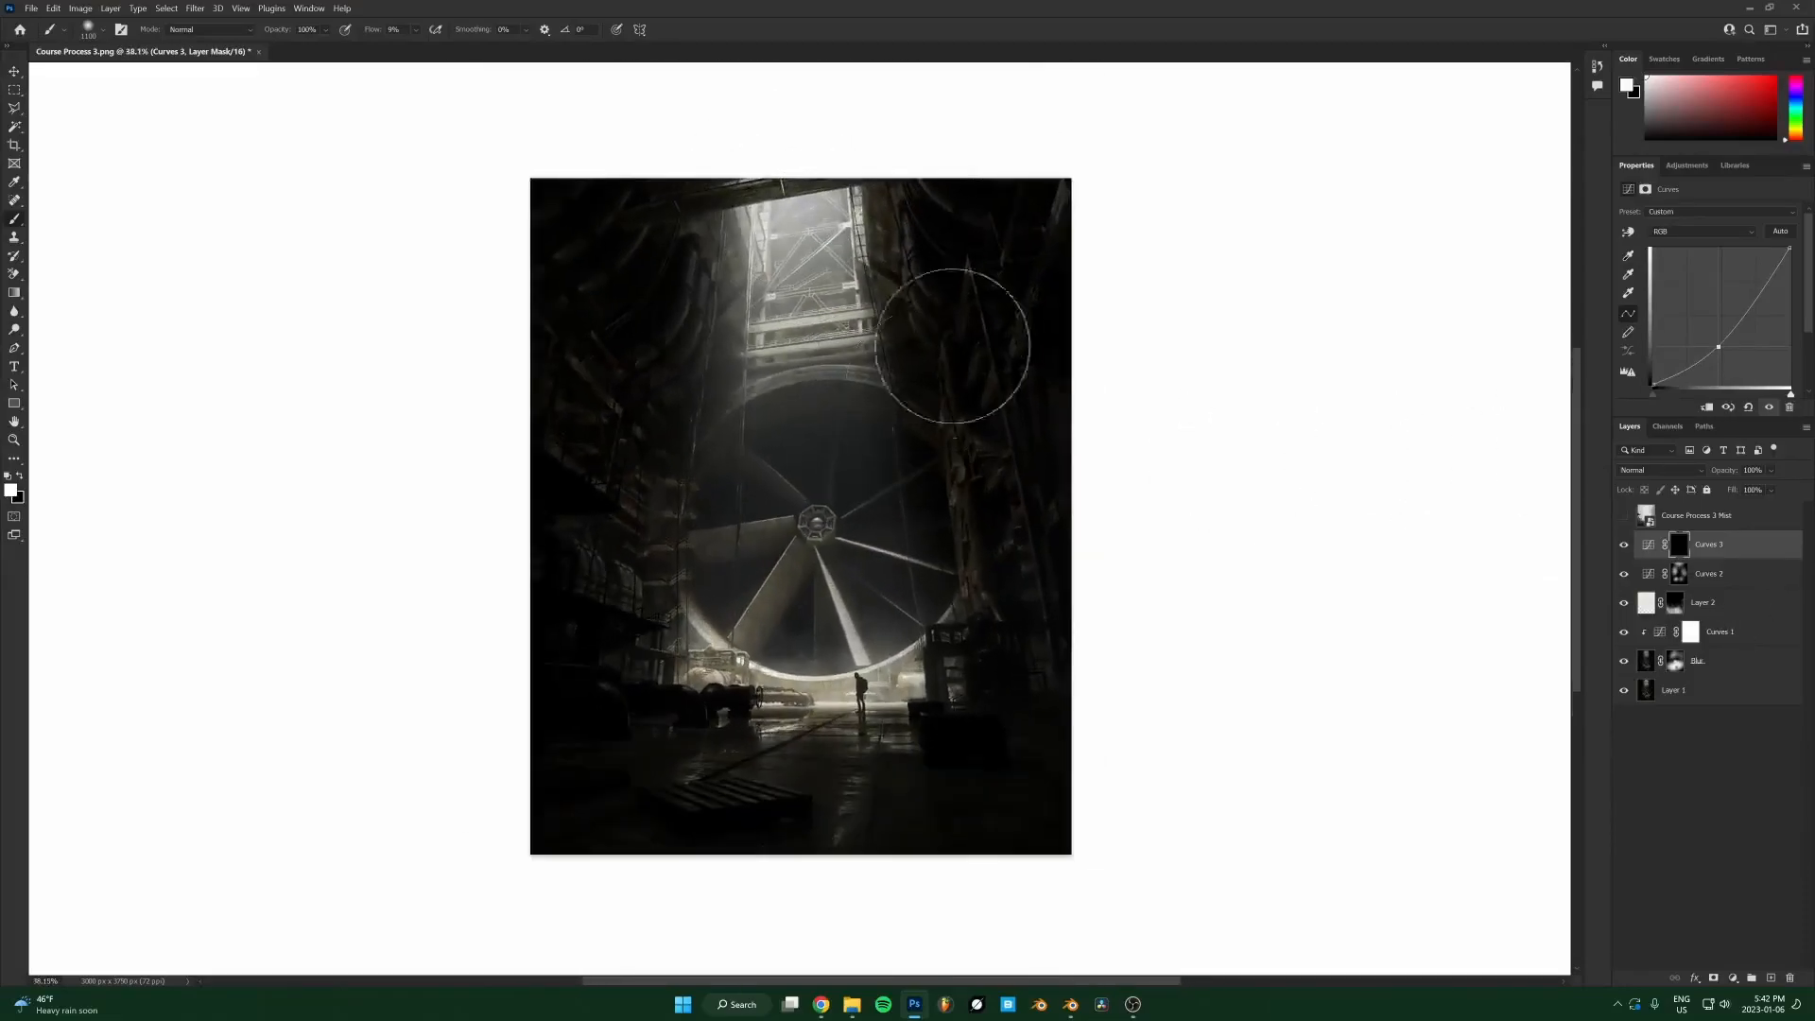
pyautogui.scroll(1, 1144, 283)
pyautogui.press('[')
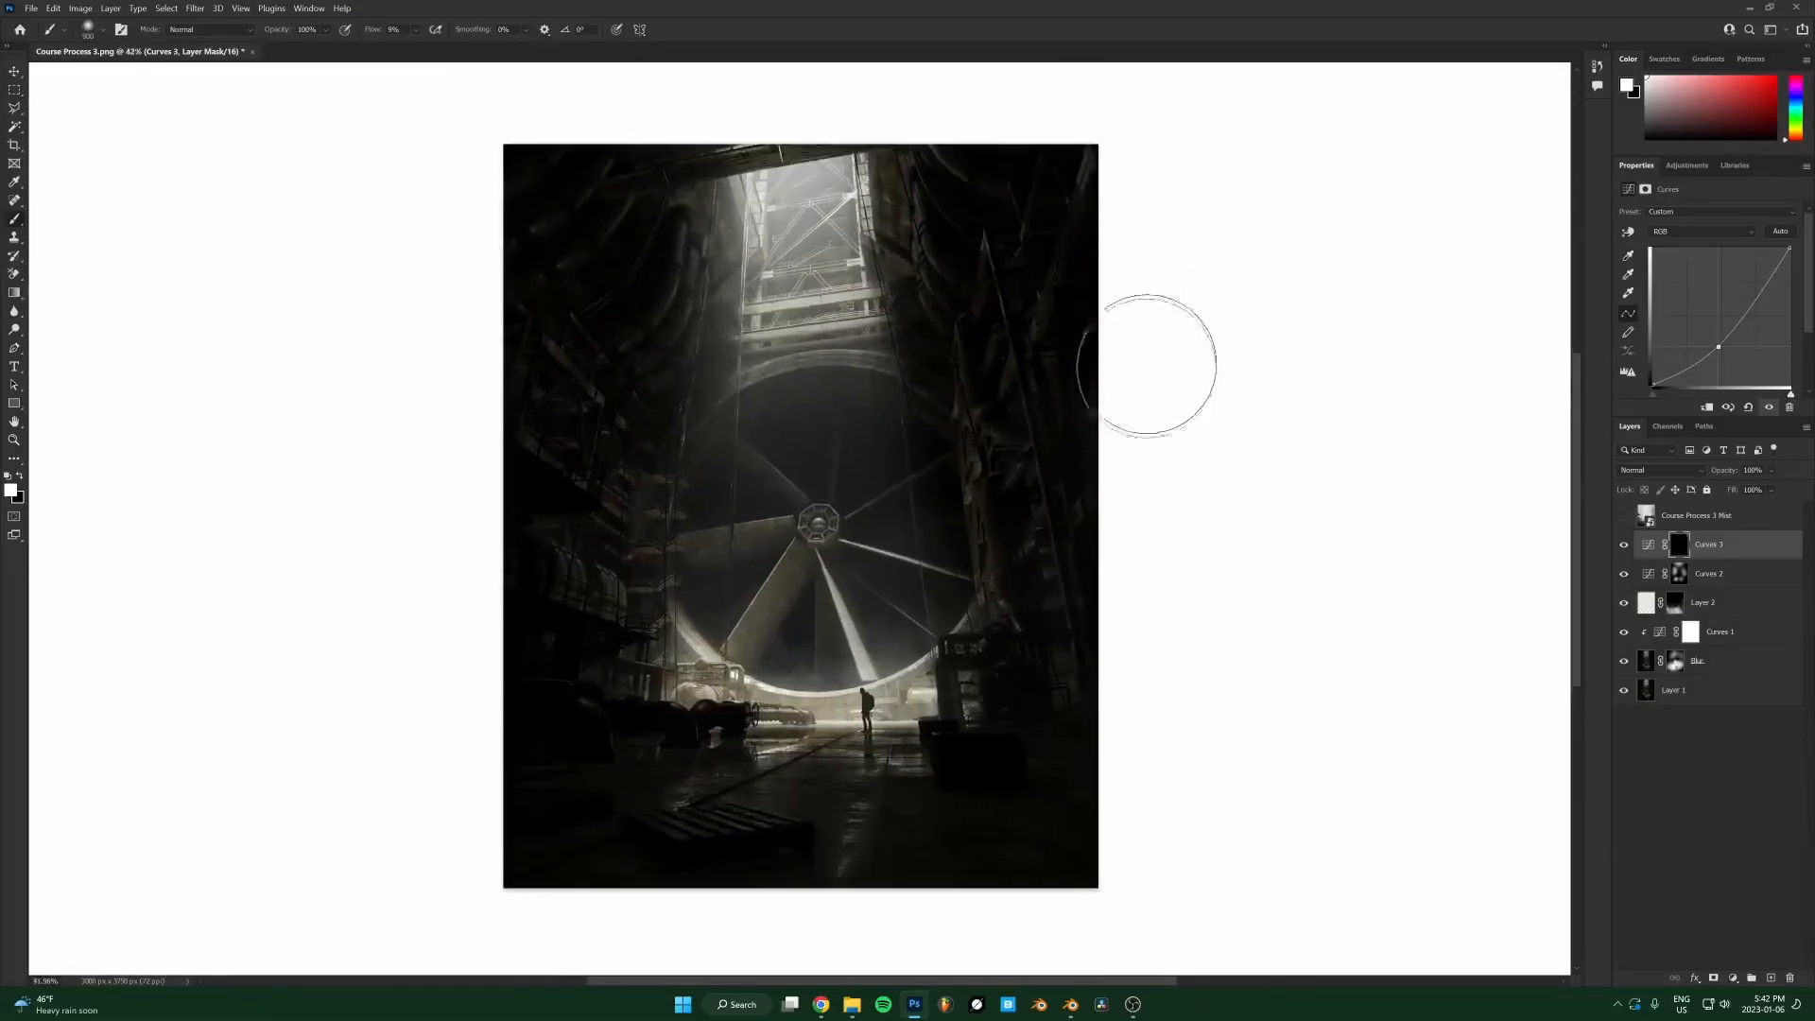
pyautogui.scroll(6, 1147, 353)
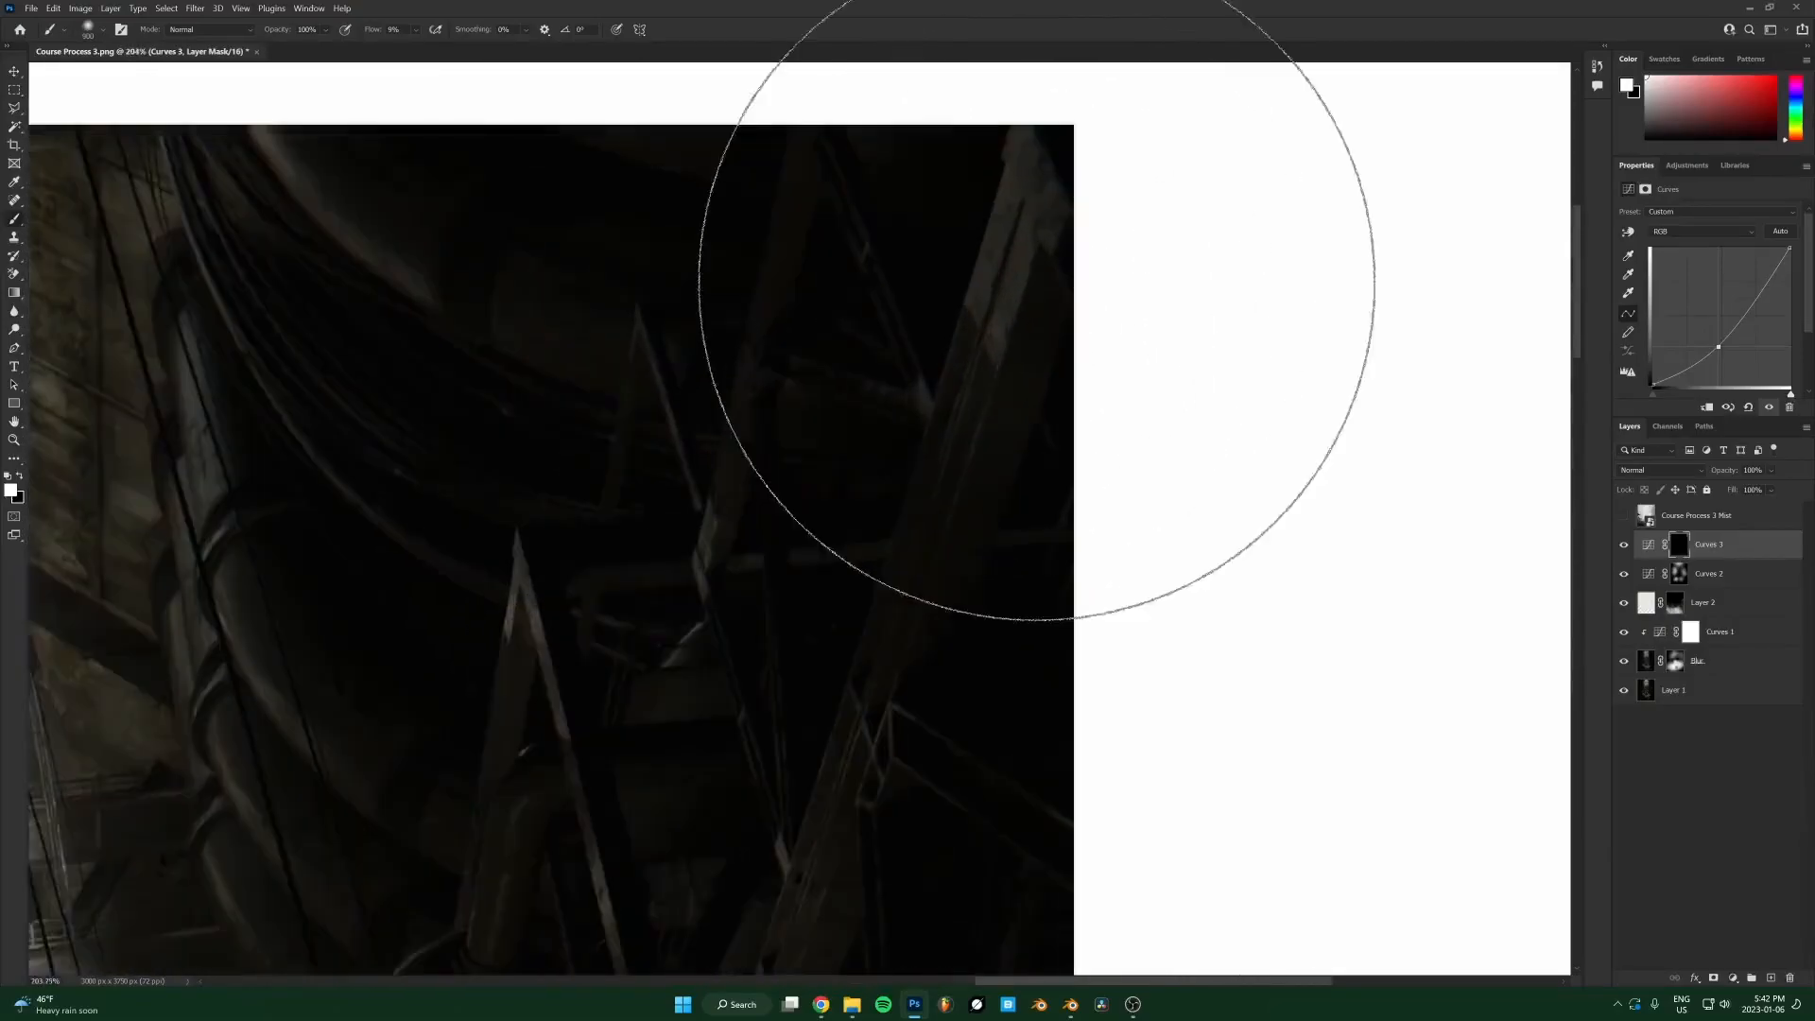
pyautogui.press('[')
pyautogui.press('[')
pyautogui.press('[')
pyautogui.press('[')
pyautogui.press('[')
pyautogui.press('[')
pyautogui.press('[')
pyautogui.moveTo(1014, 235)
pyautogui.mouseDown()
pyautogui.moveTo(1005, 182)
pyautogui.moveTo(1014, 305)
pyautogui.moveTo(1034, 223)
pyautogui.moveTo(1044, 313)
pyautogui.mouseUp()
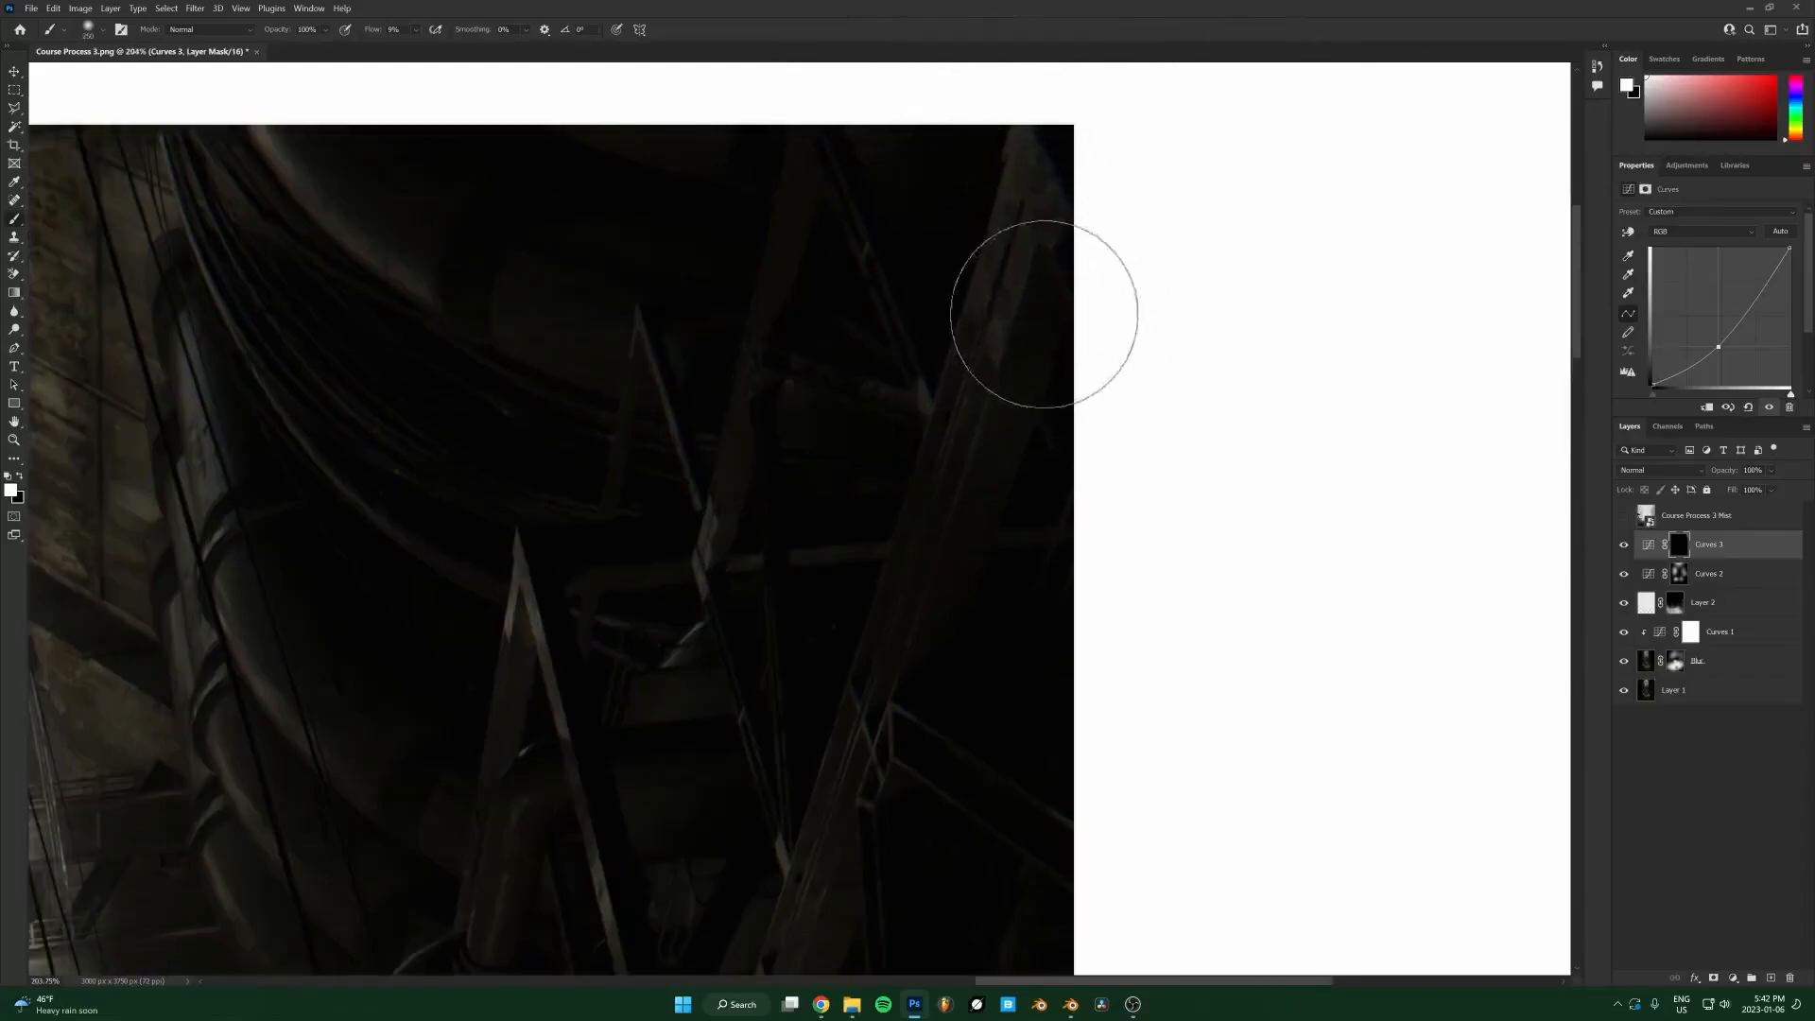
# Enlarge the brush and darken the render's outer areas with broad white strokes on the Curves 3 mask.
pyautogui.scroll(-7, 1044, 314)
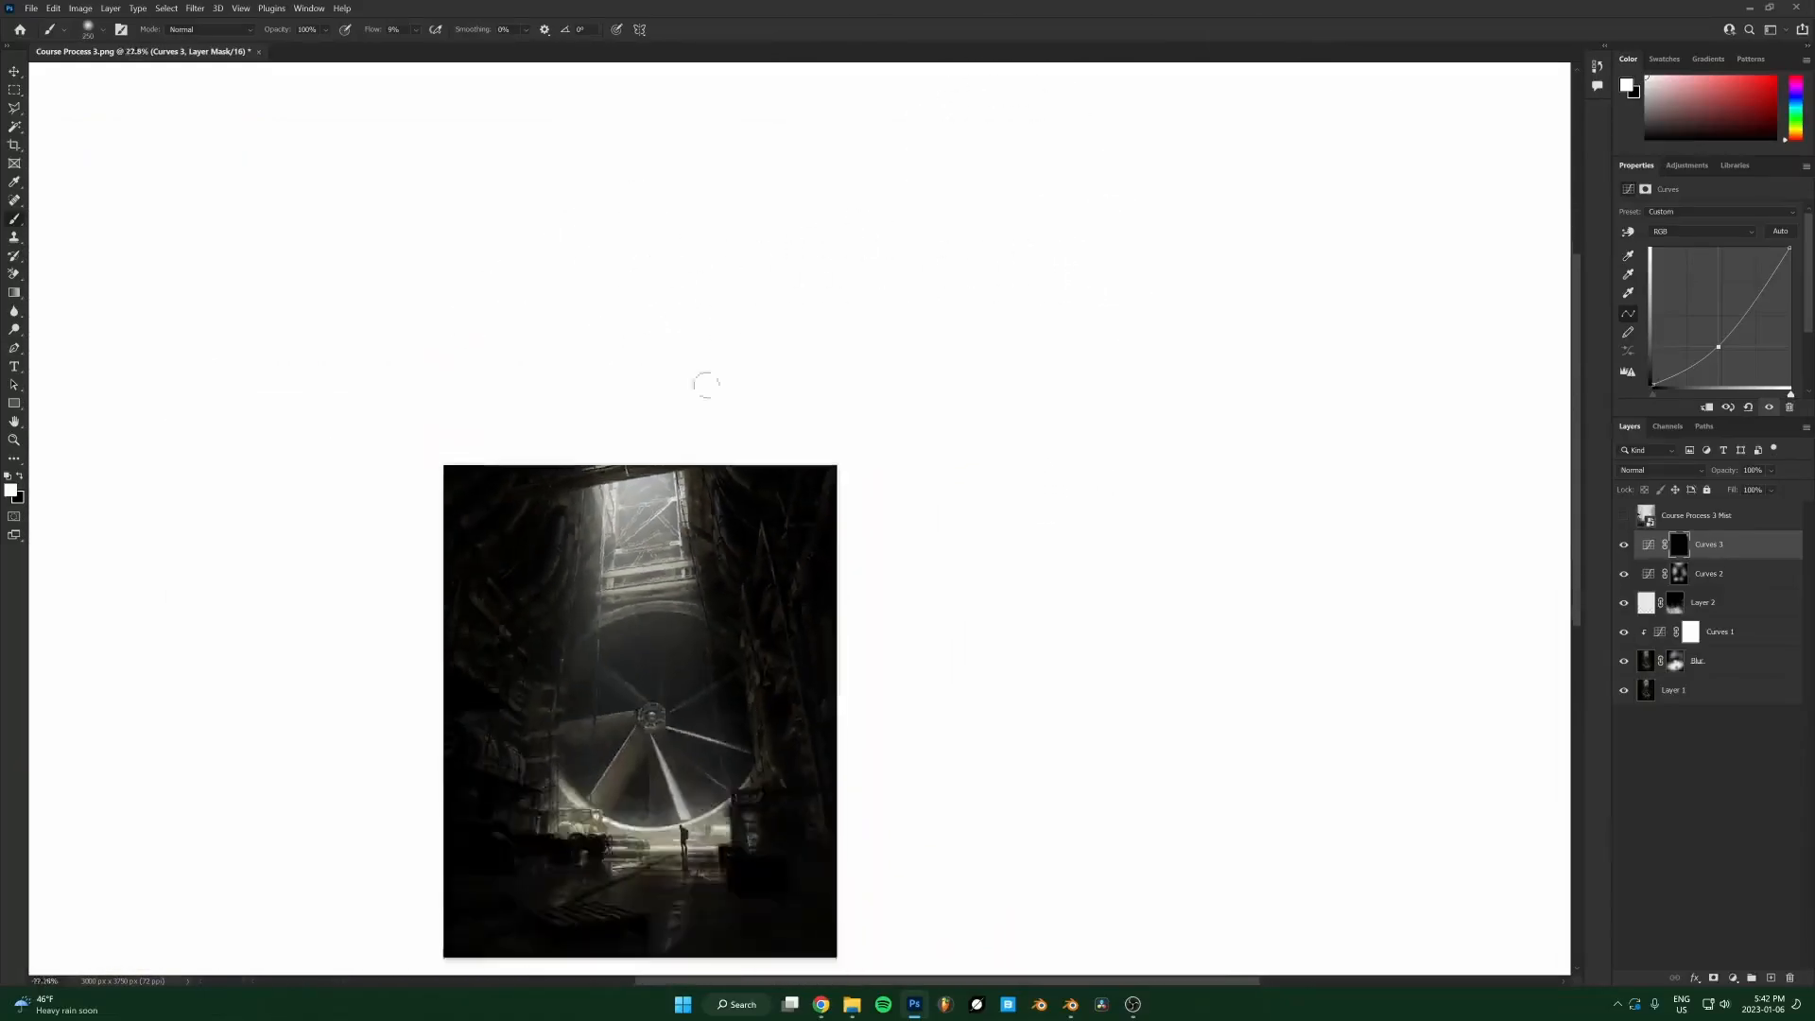
pyautogui.scroll(4, 723, 328)
pyautogui.scroll(-1, 723, 328)
pyautogui.press(']')
pyautogui.press(']')
pyautogui.press(']')
pyautogui.press(']')
pyautogui.press(']')
pyautogui.press(']')
pyautogui.press(']')
pyautogui.press(']')
pyautogui.press(']')
pyautogui.scroll(-2, 983, 515)
pyautogui.moveTo(999, 519)
pyautogui.mouseDown()
pyautogui.moveTo(886, 530)
pyautogui.moveTo(963, 502)
pyautogui.moveTo(1078, 572)
pyautogui.moveTo(1030, 619)
pyautogui.mouseUp()
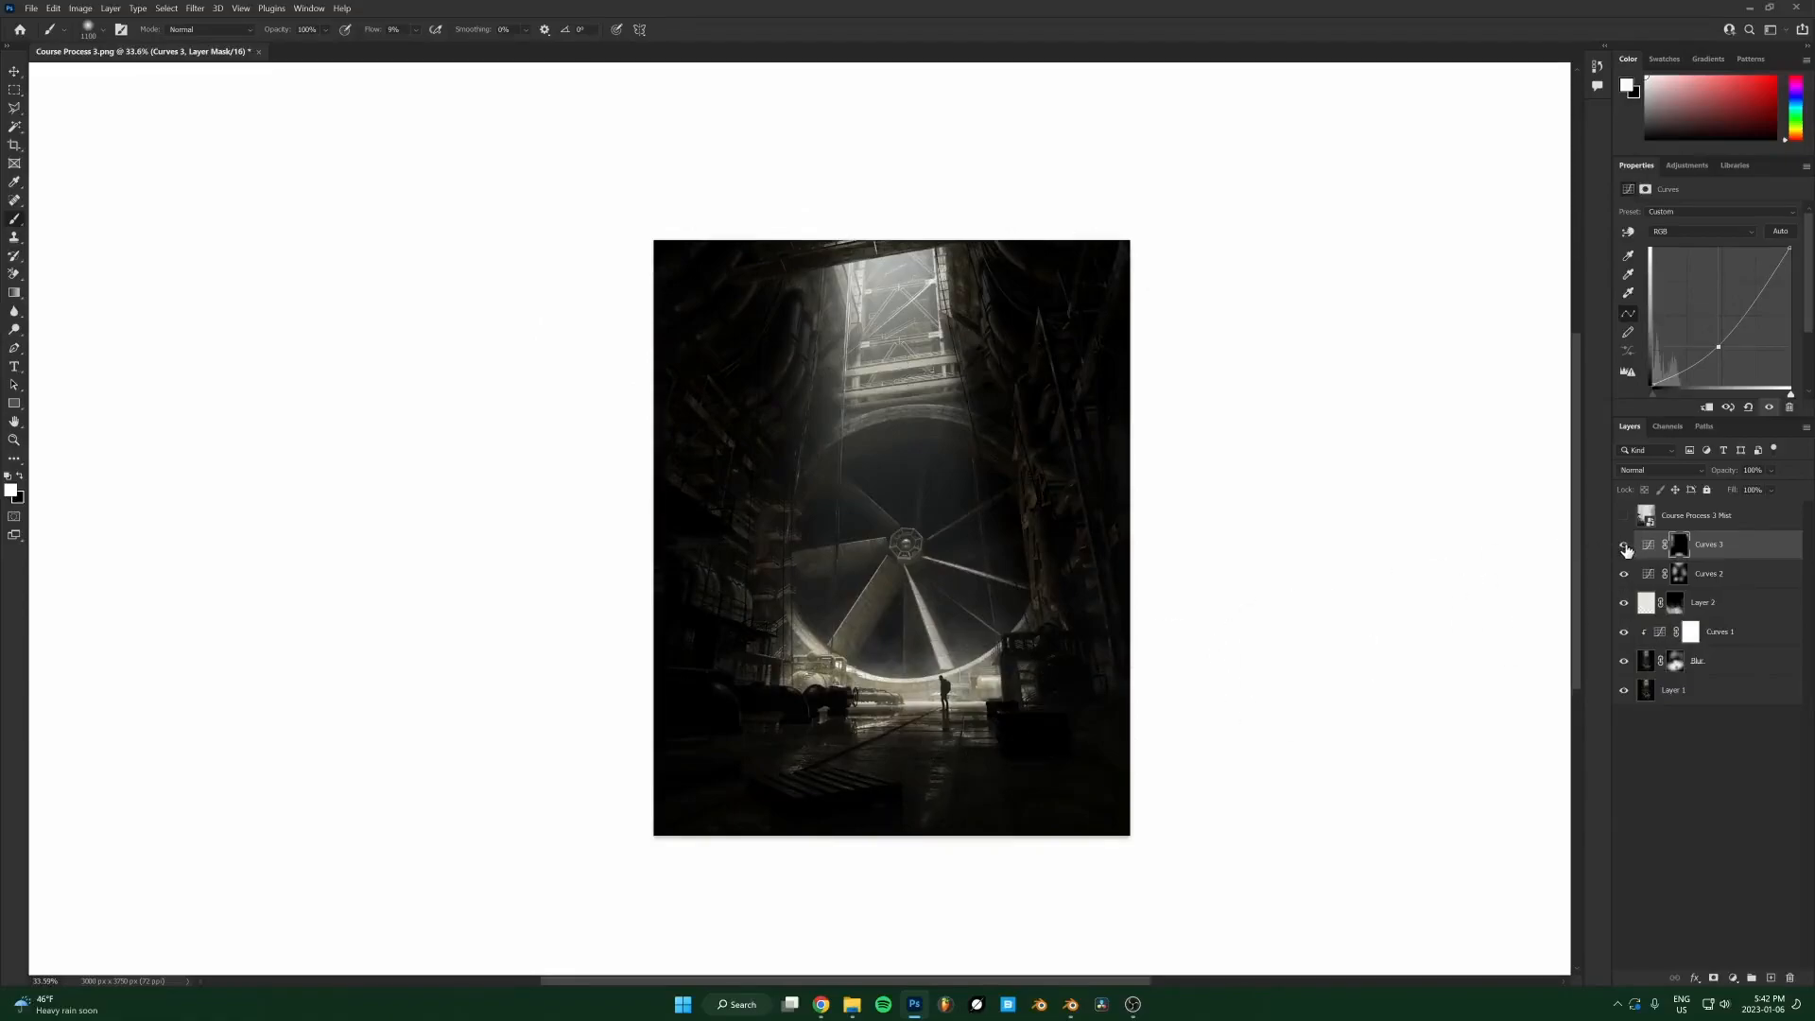
# Switch the foreground colour to black for the Curves 3 mask and inspect the darkened walls up close and from afar.
pyautogui.press('x')
pyautogui.scroll(2, 868, 622)
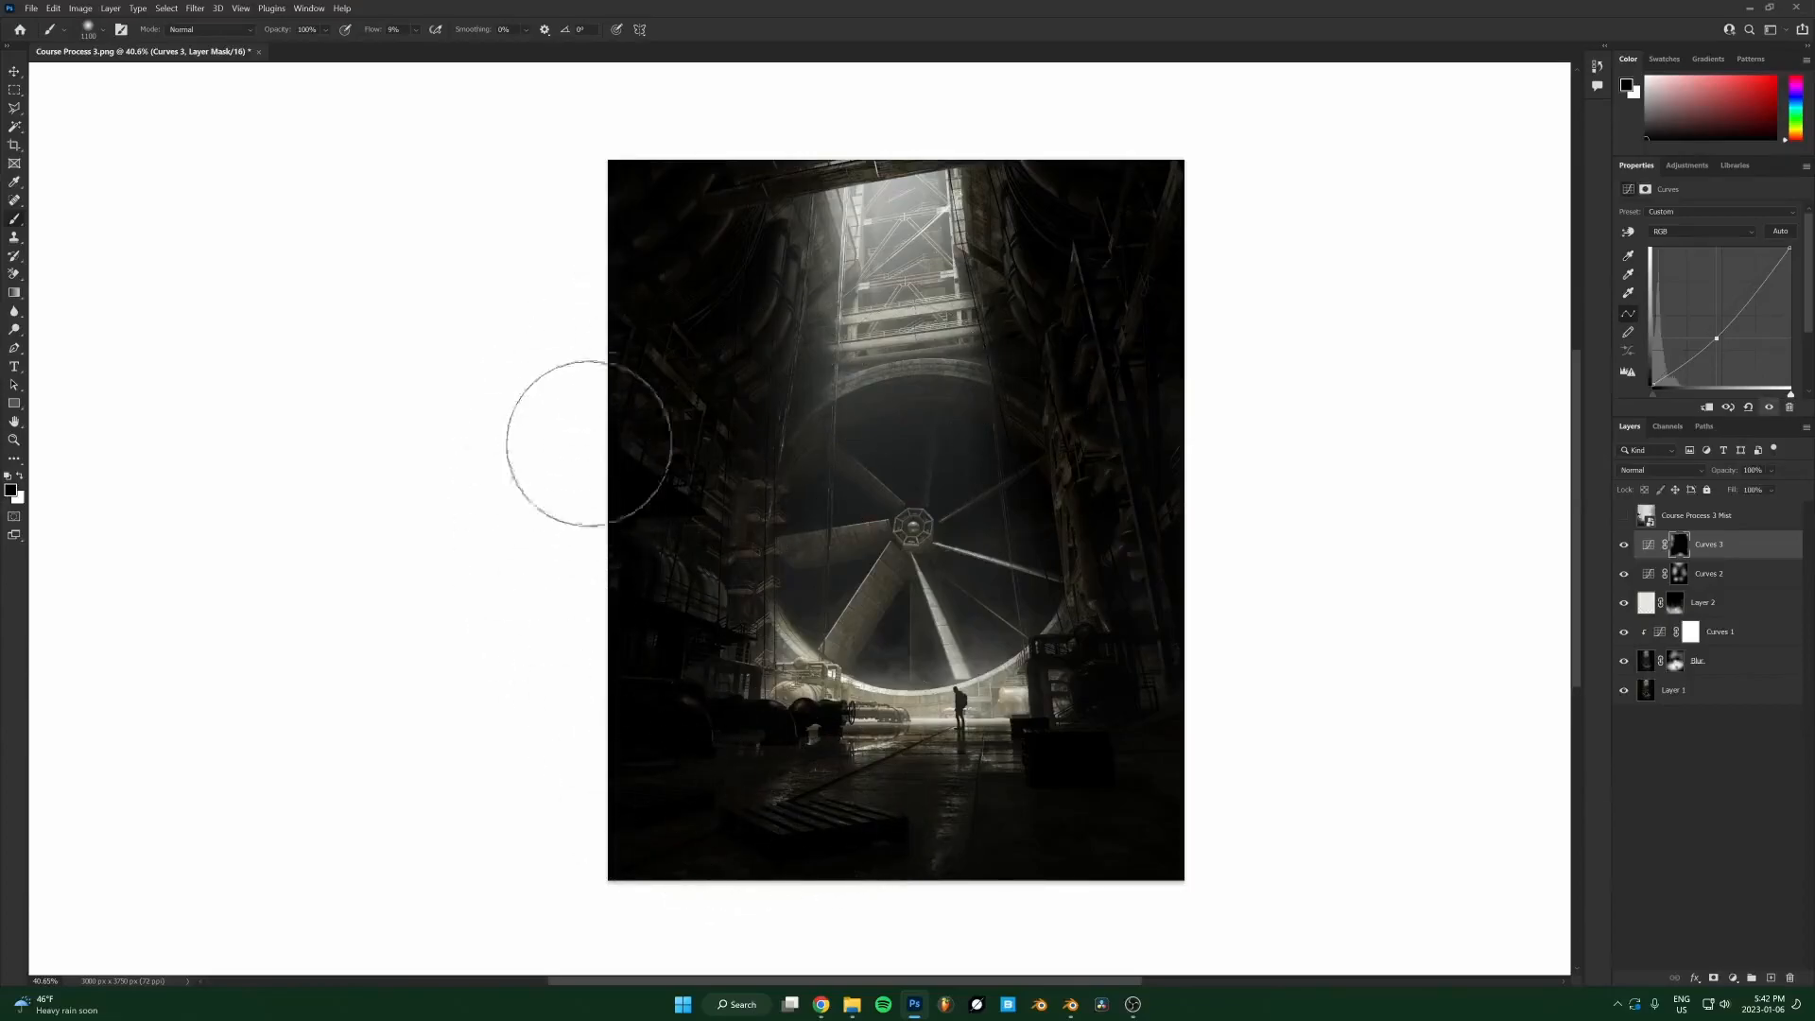
pyautogui.scroll(10, 583, 454)
pyautogui.scroll(-10, 685, 443)
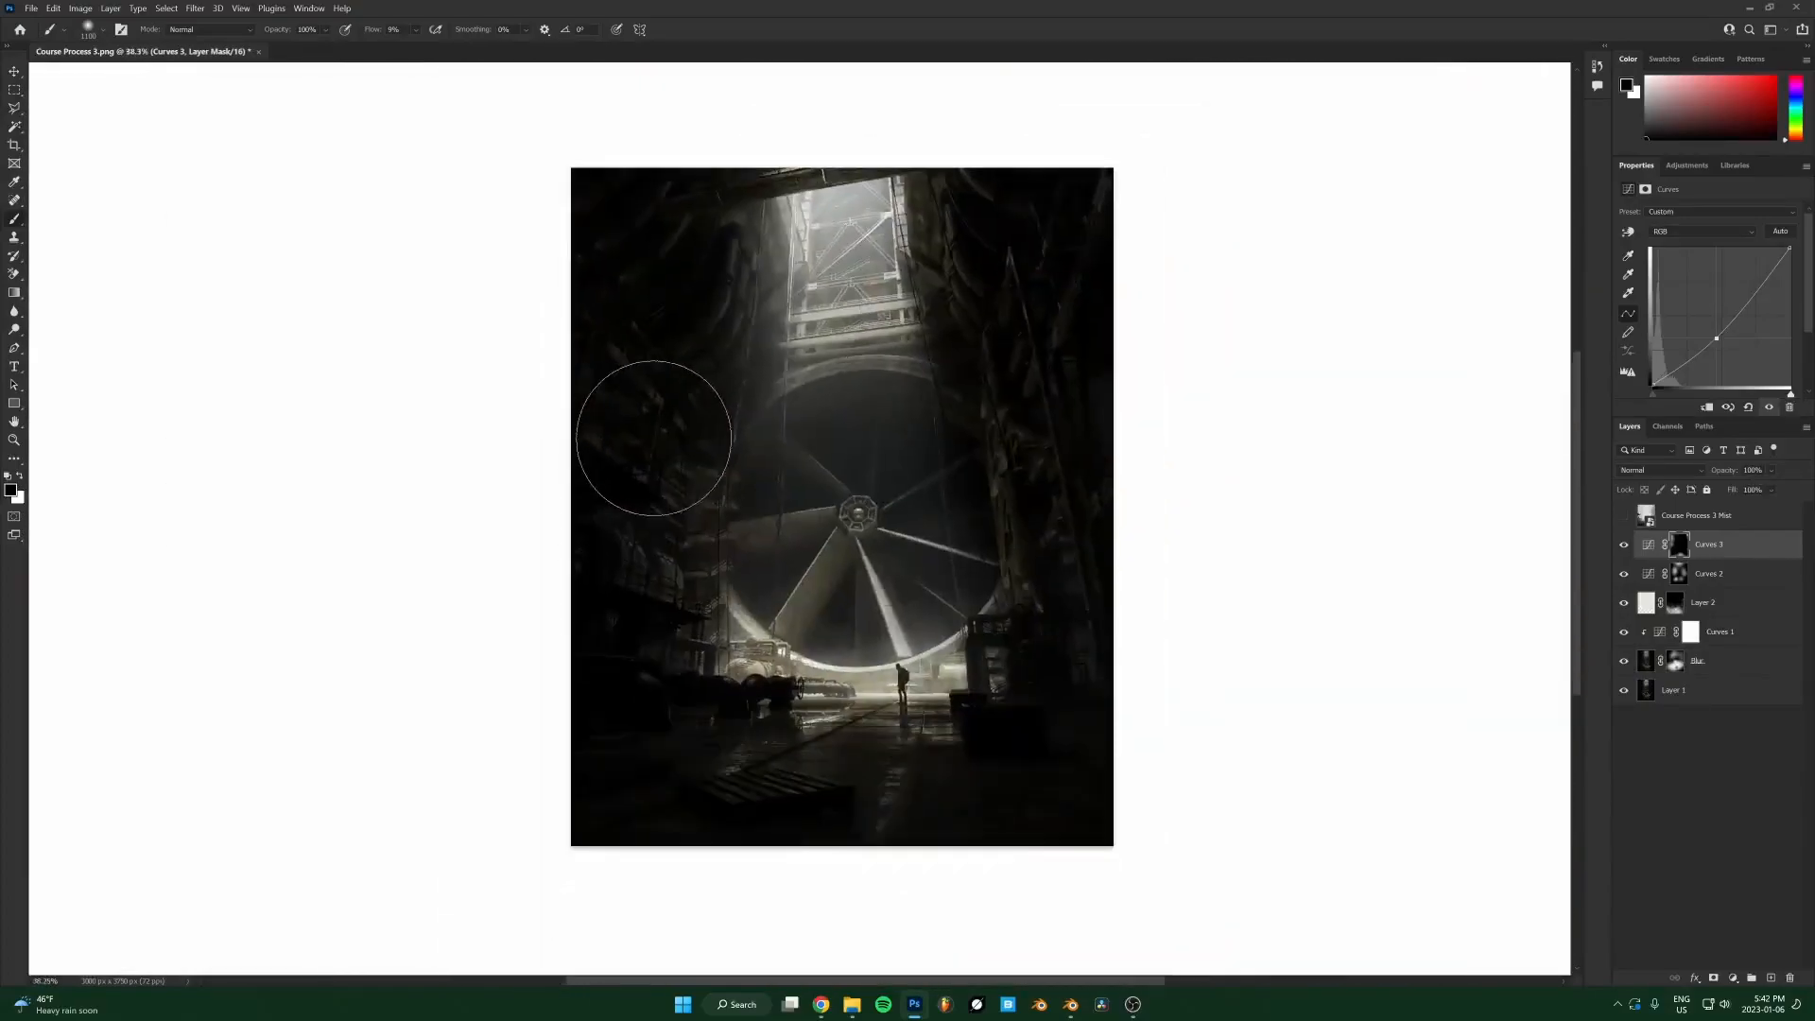
# View the render against a black canvas backdrop and restore the white backdrop.
pyautogui.rightClick(1293, 553)
pyautogui.click(1248, 498)
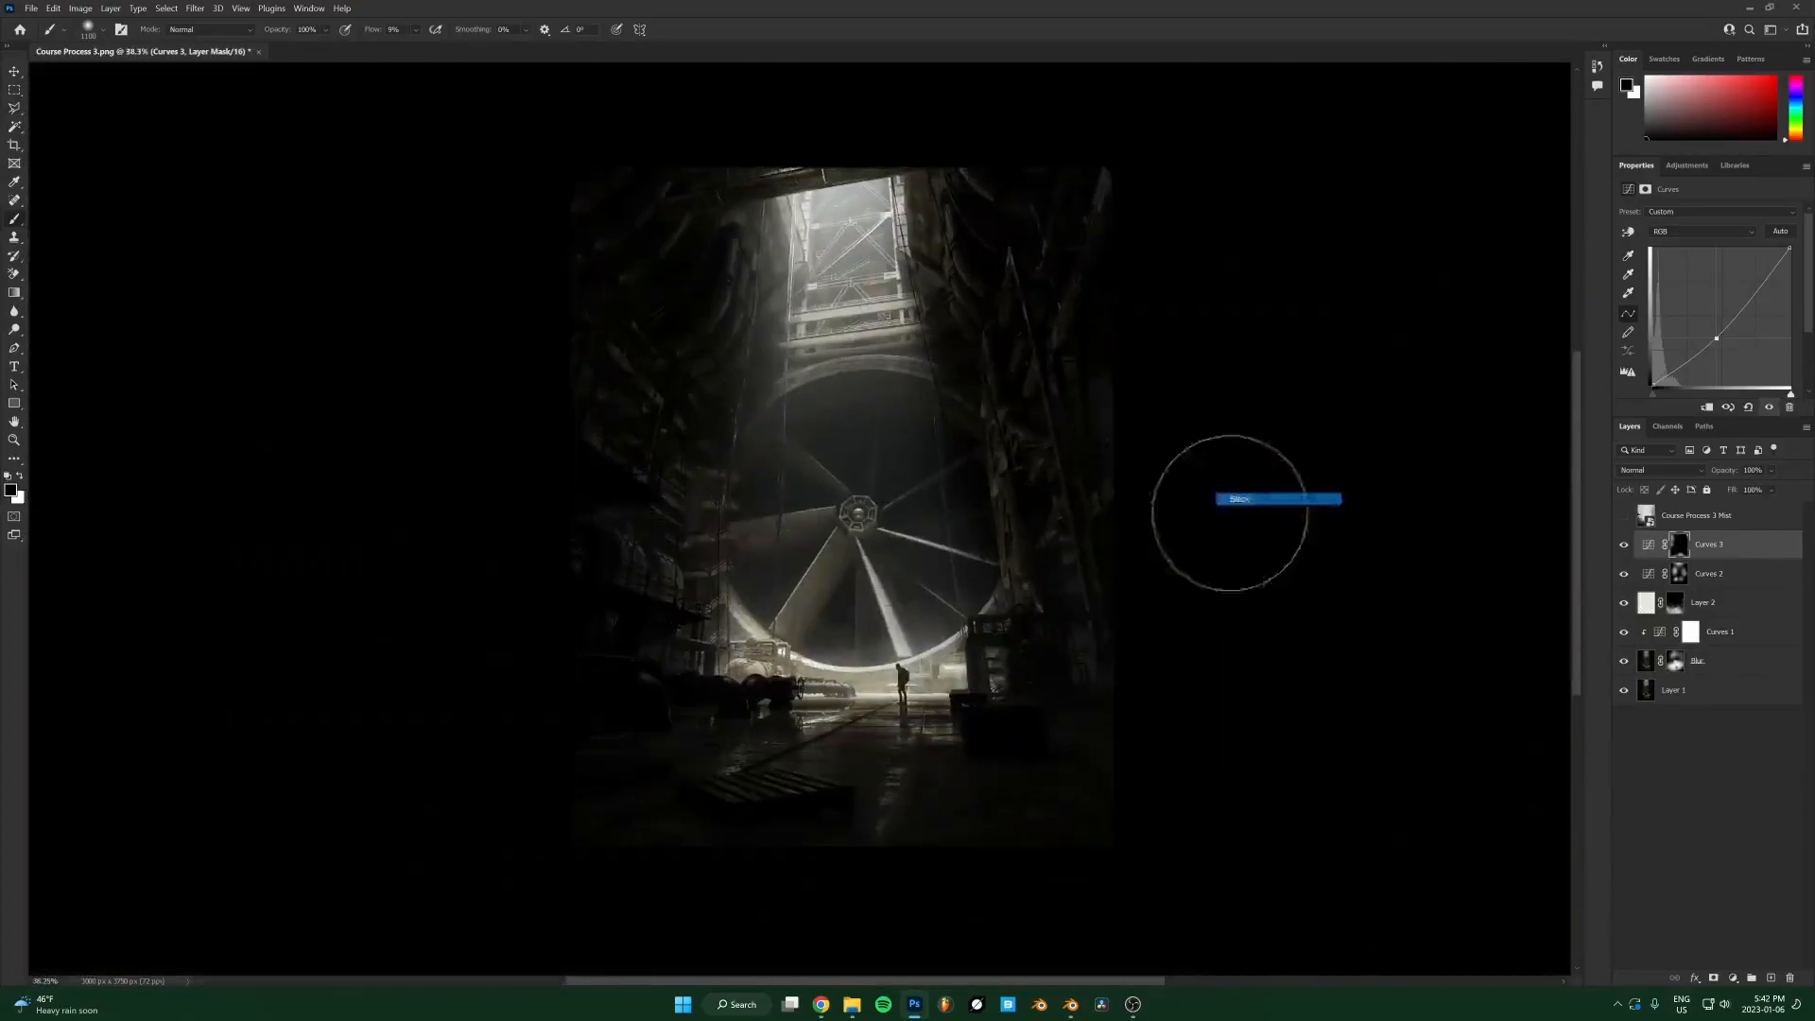
pyautogui.scroll(2, 1053, 458)
pyautogui.rightClick(1326, 515)
pyautogui.click(1373, 467)
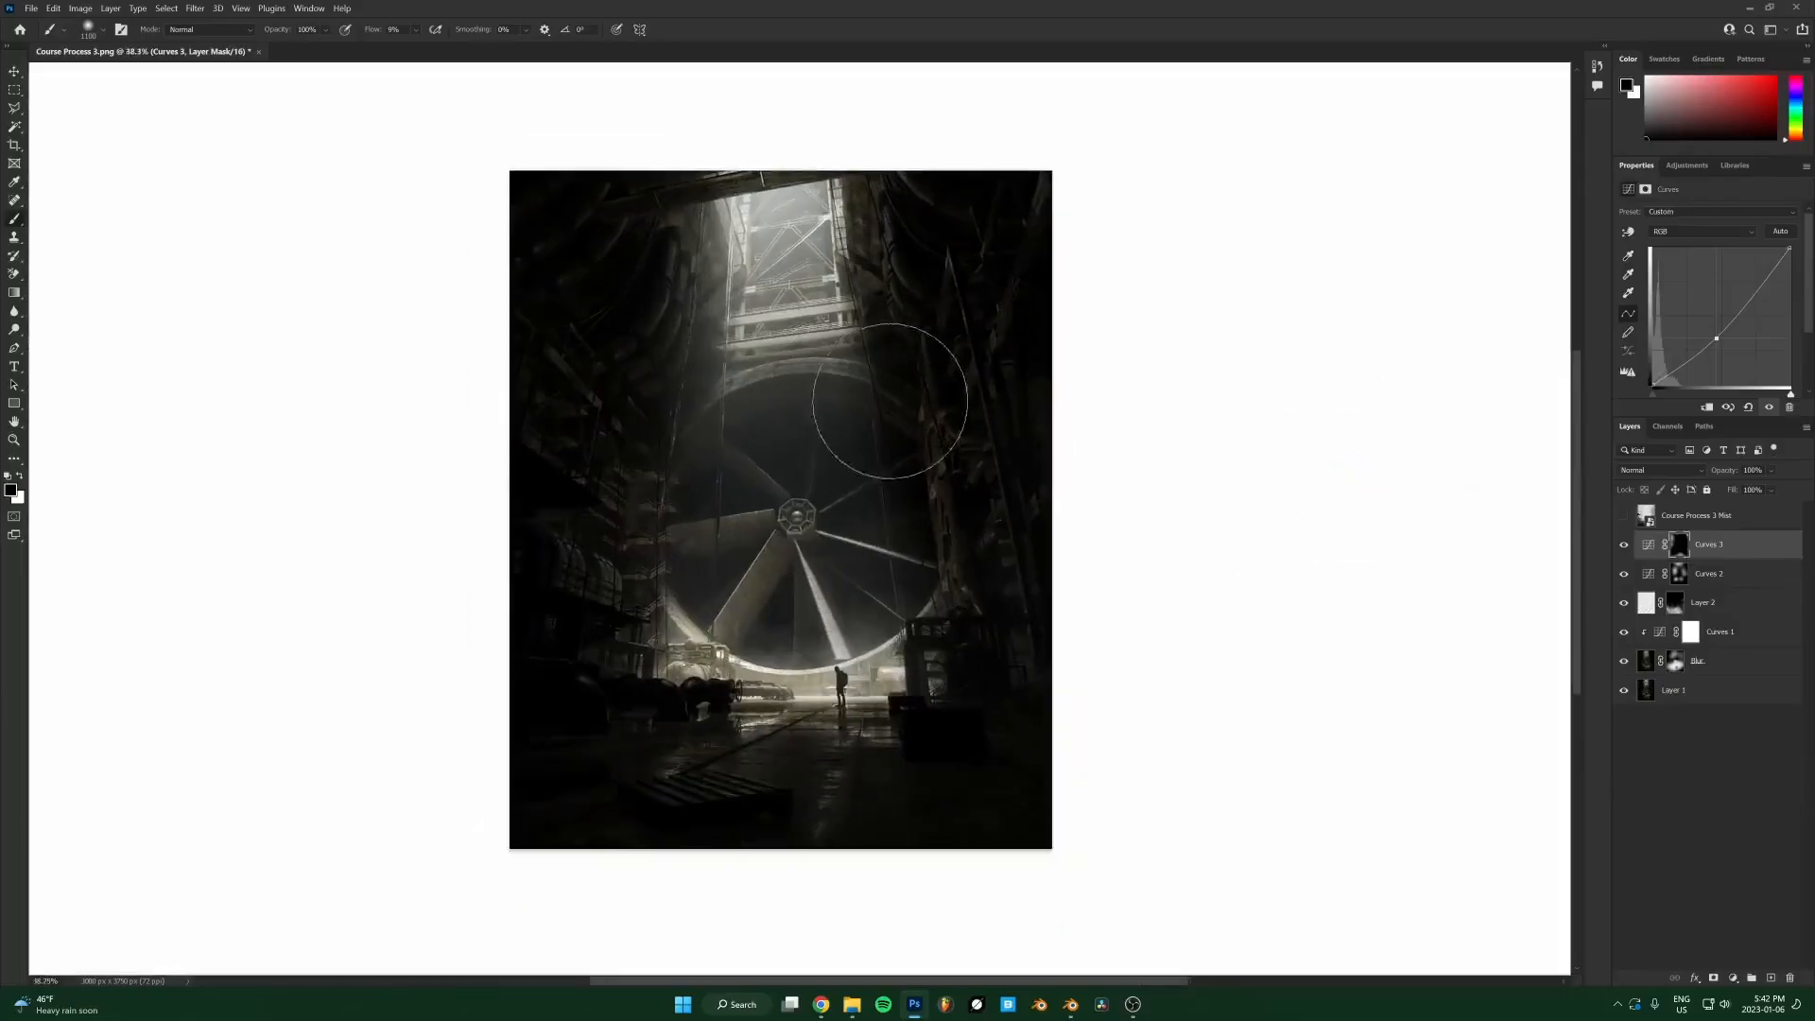
# Save the layered document as Course Process 3.psd in the Process 3 folder.
pyautogui.hotkey('ctrl', 'shift', 's')
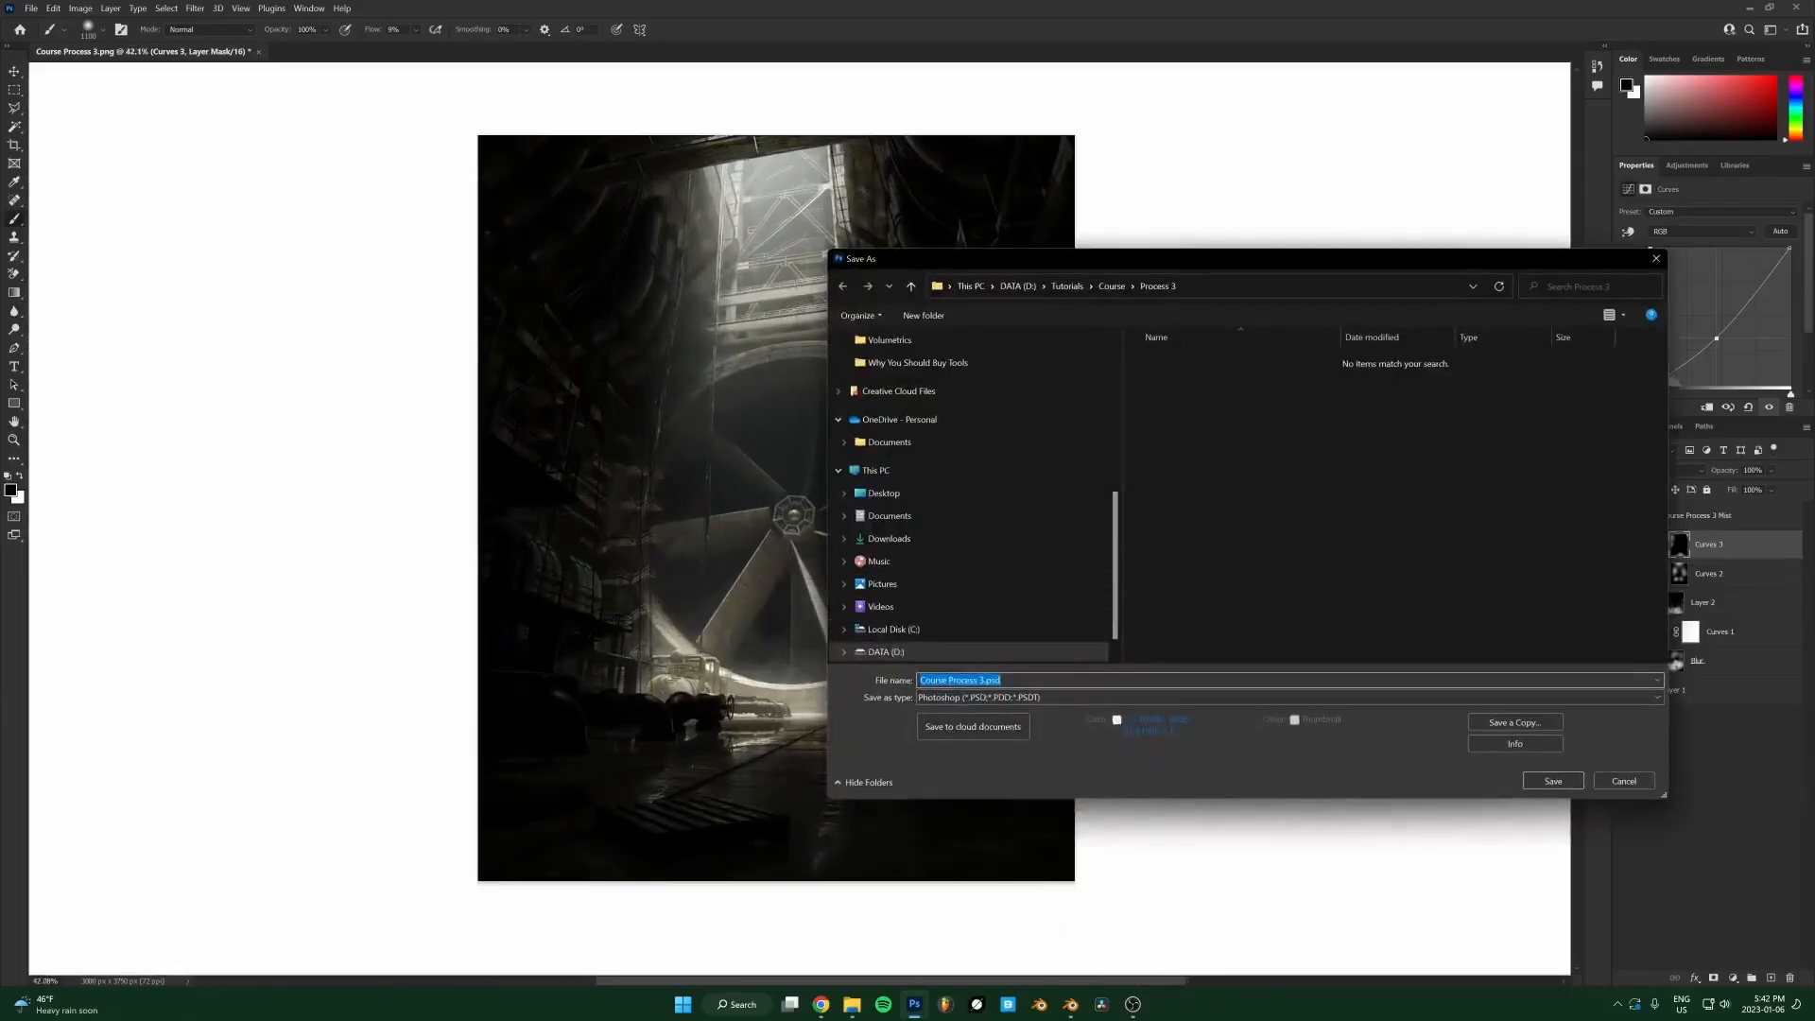
pyautogui.press('Return')
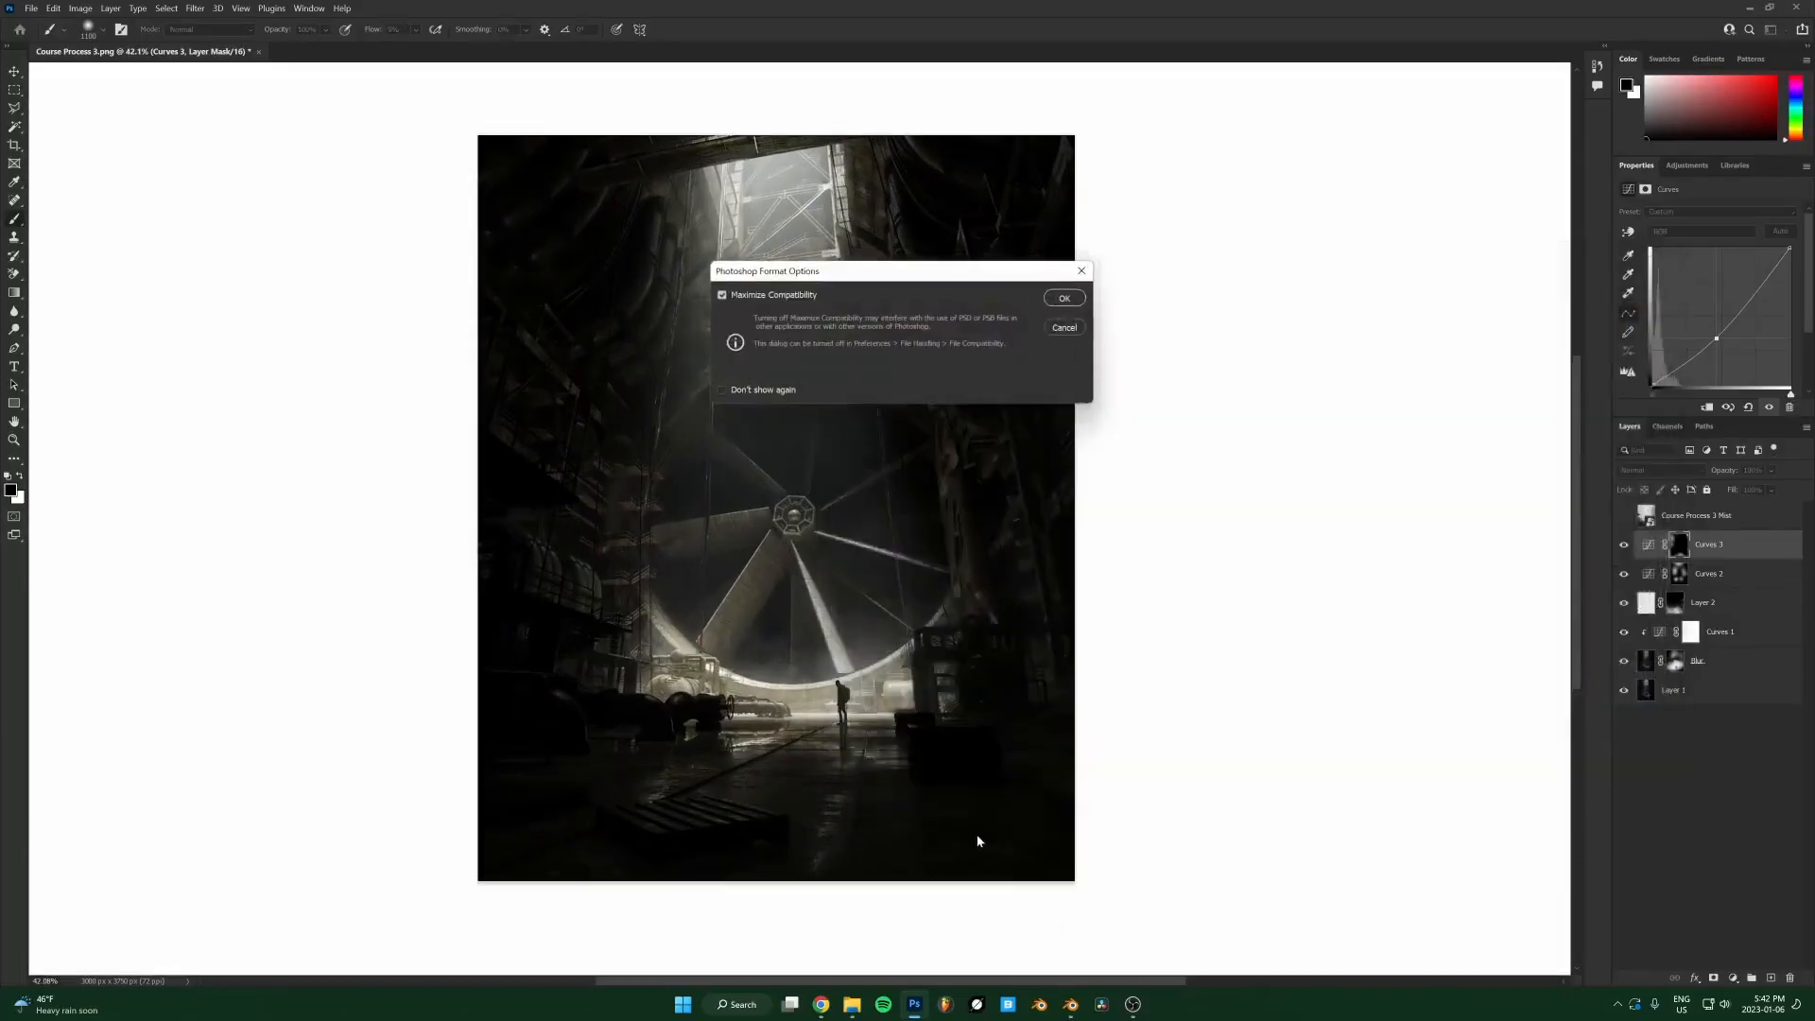
# Confirm saving the layered Photoshop file with Maximize Compatibility enabled.
pyautogui.click(1064, 297)
# Switch to File Explorer and open the Max Hay Particles folder inside Photos.
pyautogui.click(852, 1004)
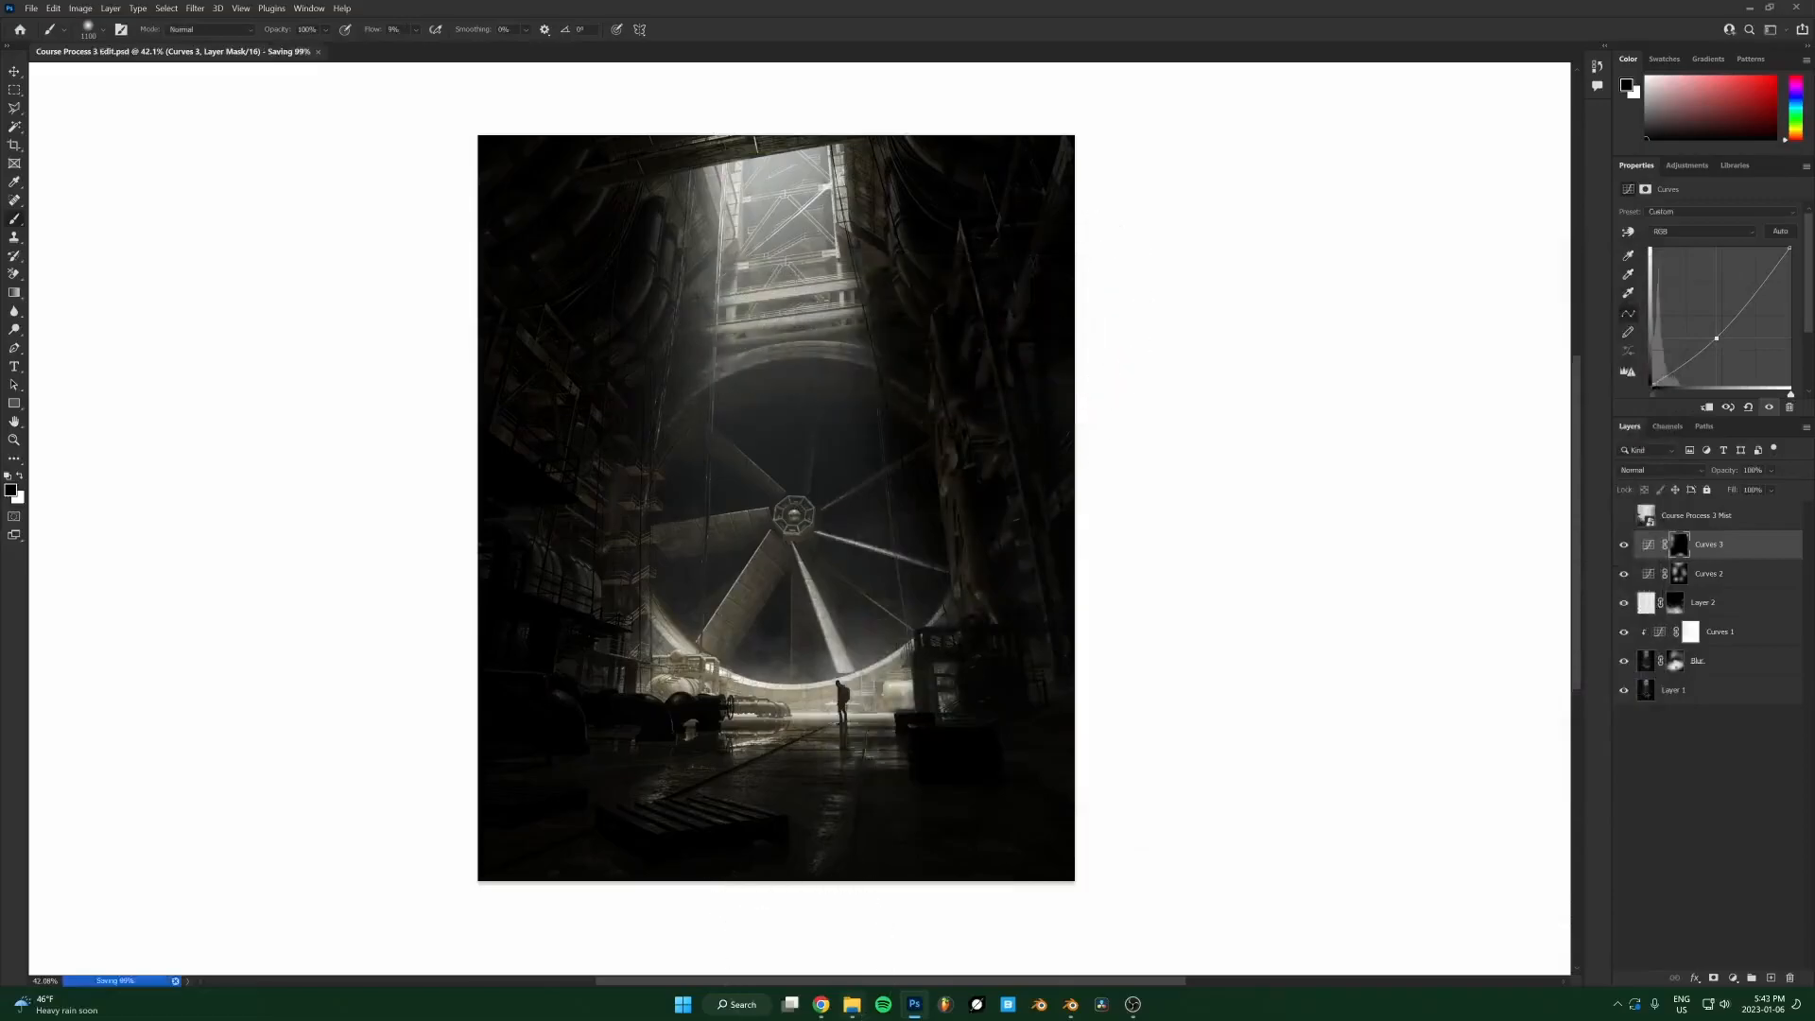
pyautogui.click(856, 1008)
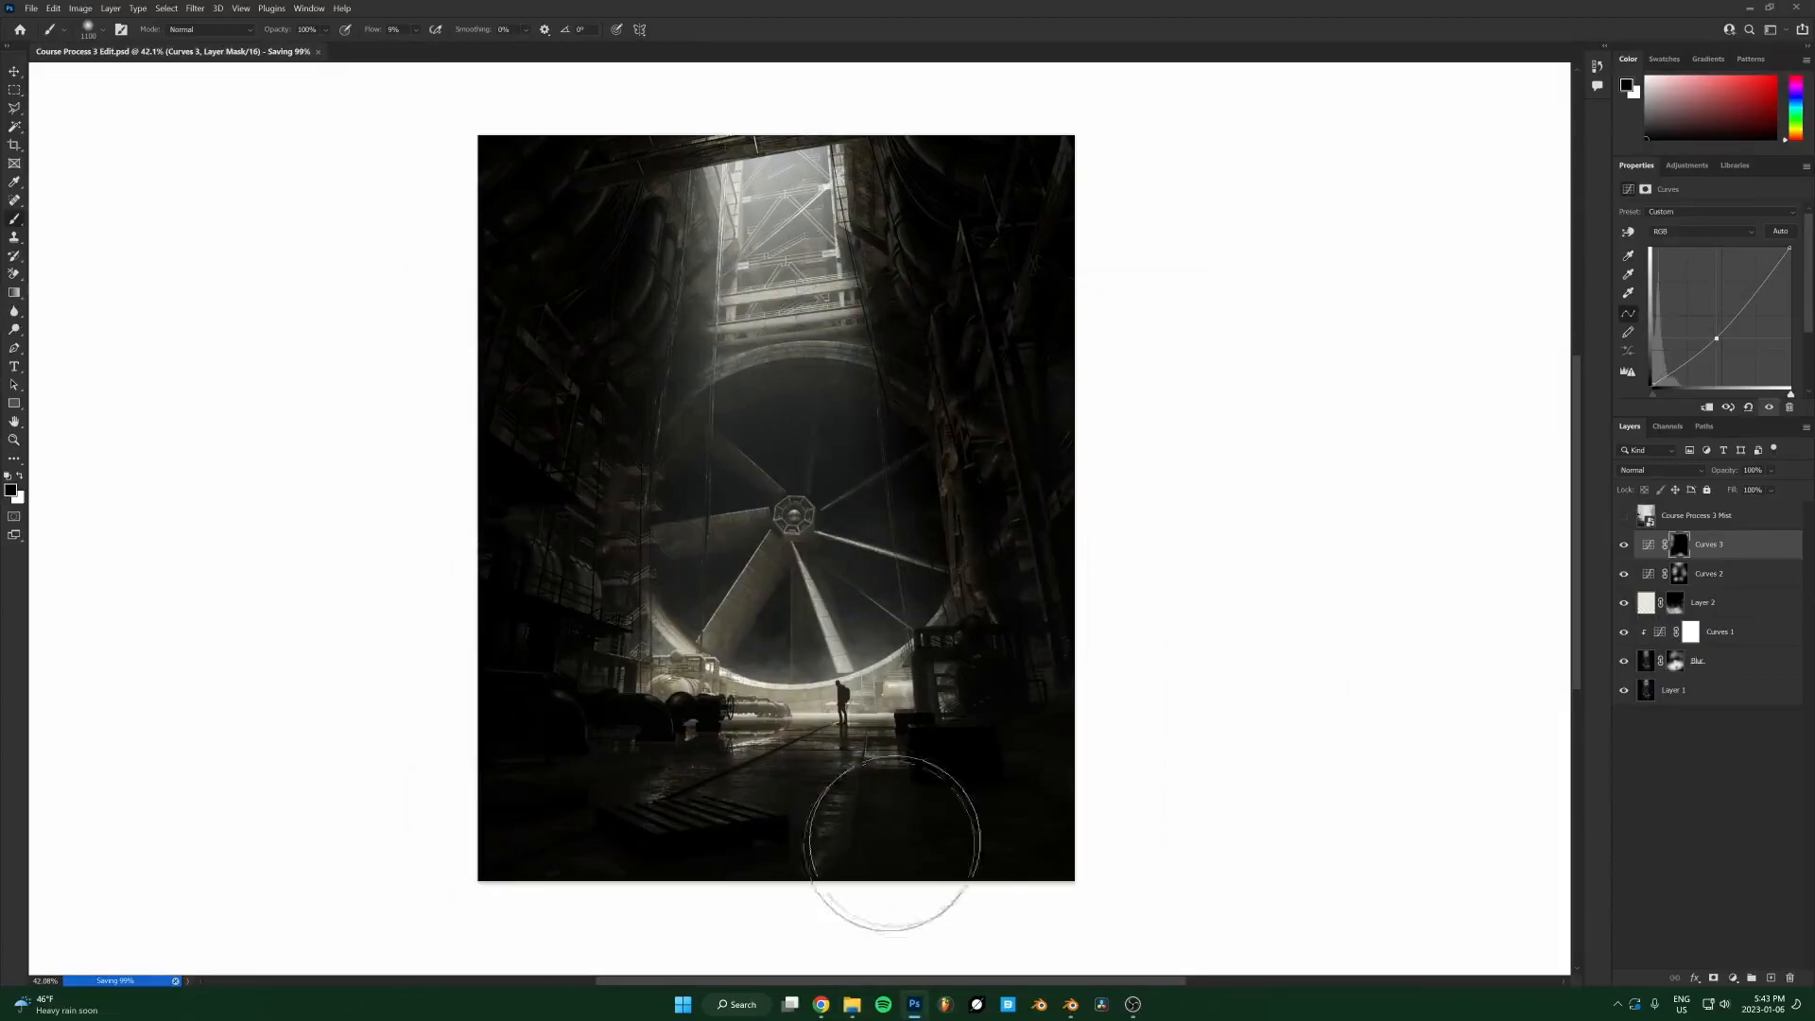
pyautogui.click(854, 1011)
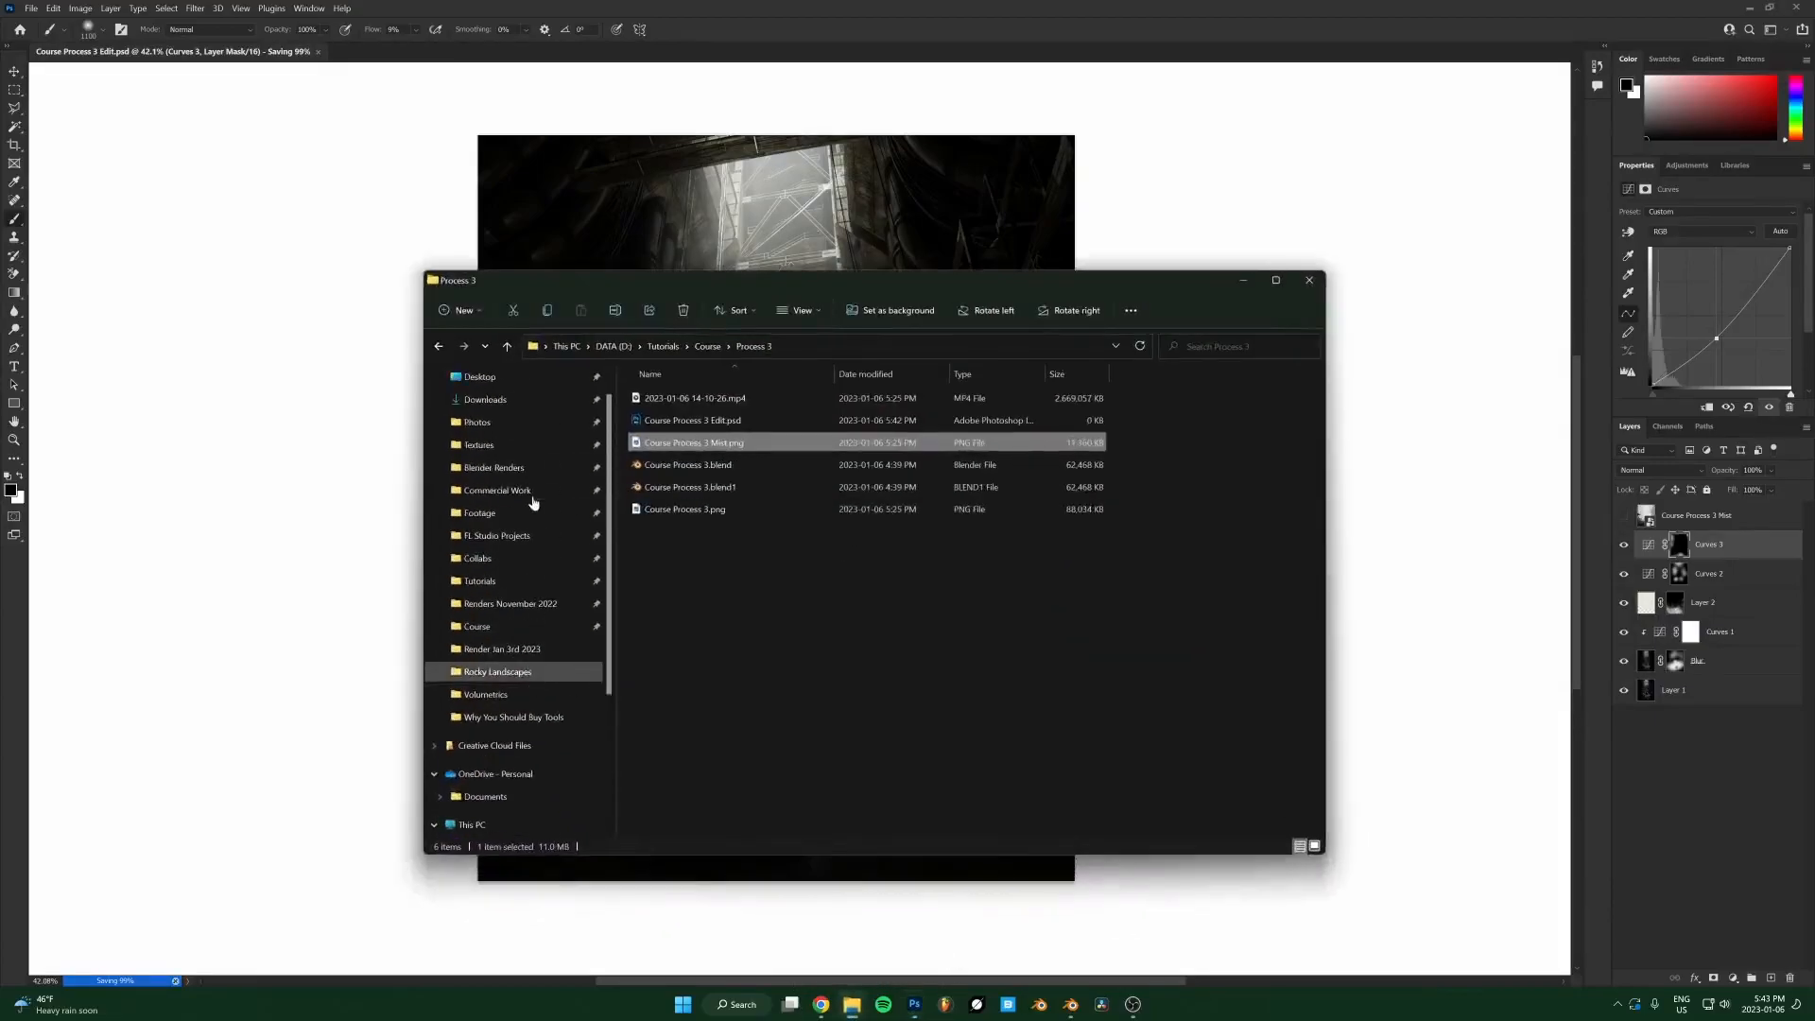
pyautogui.click(478, 422)
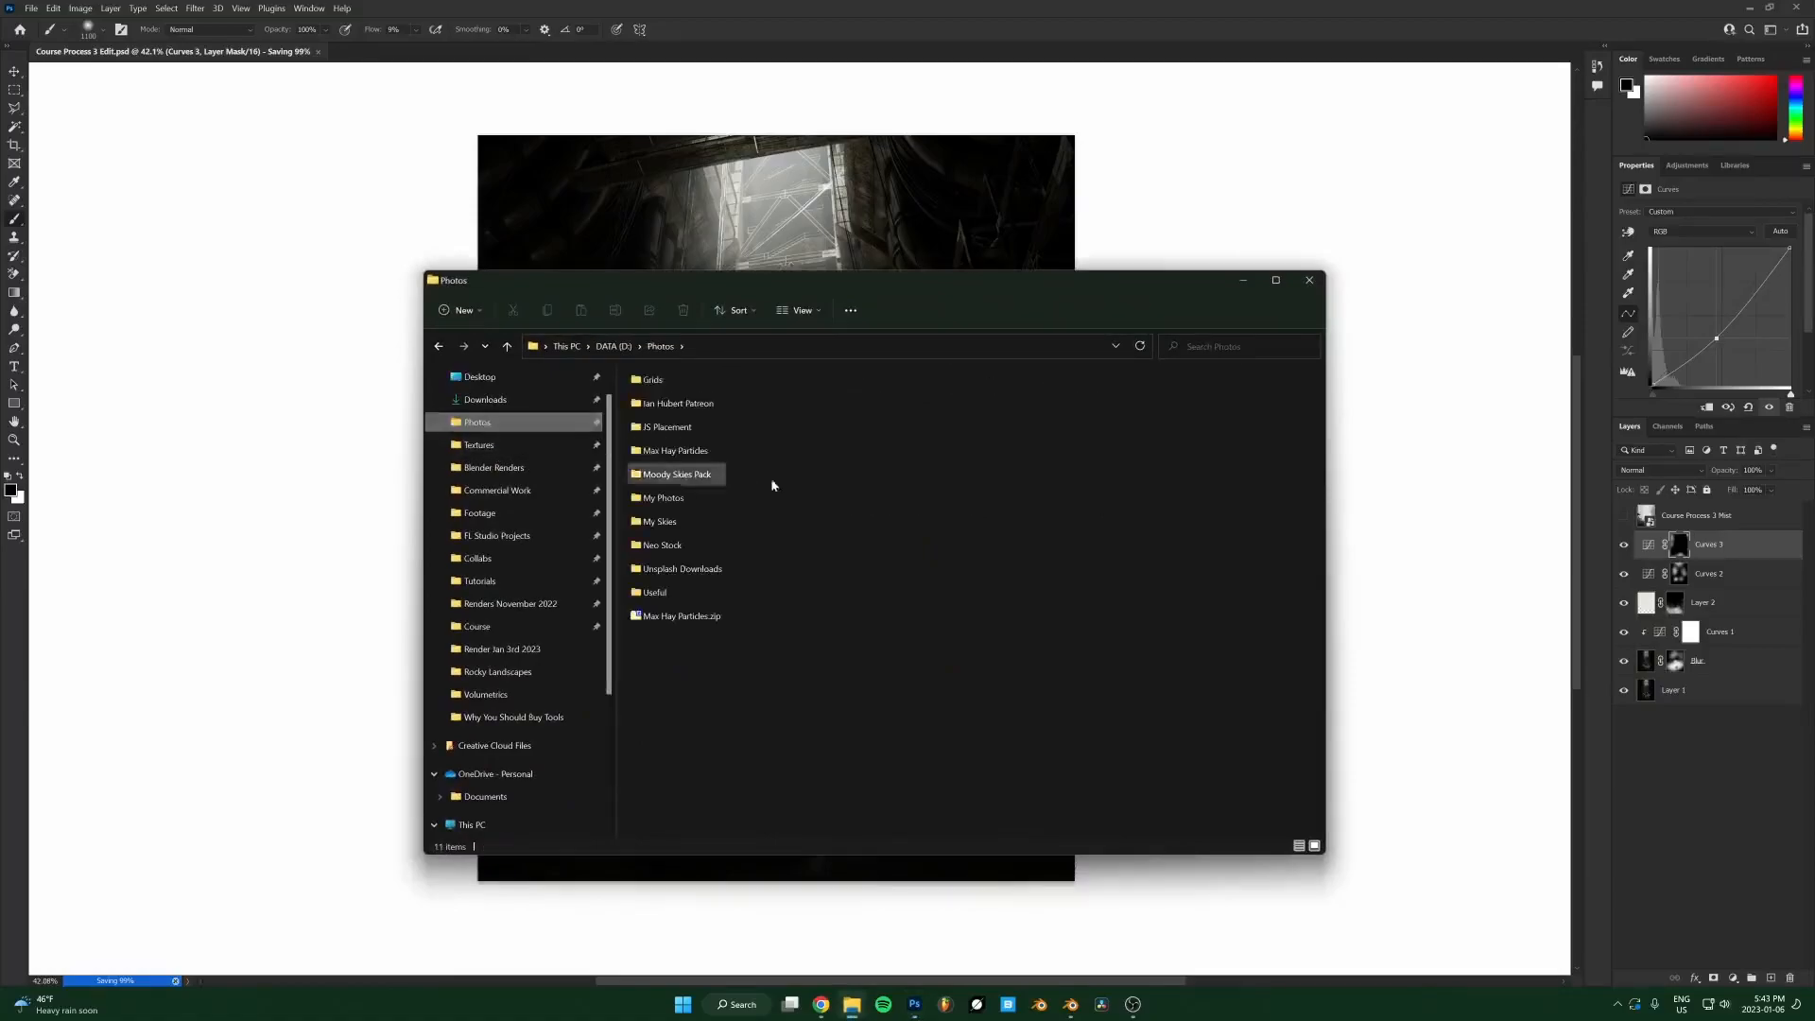
pyautogui.doubleClick(737, 467)
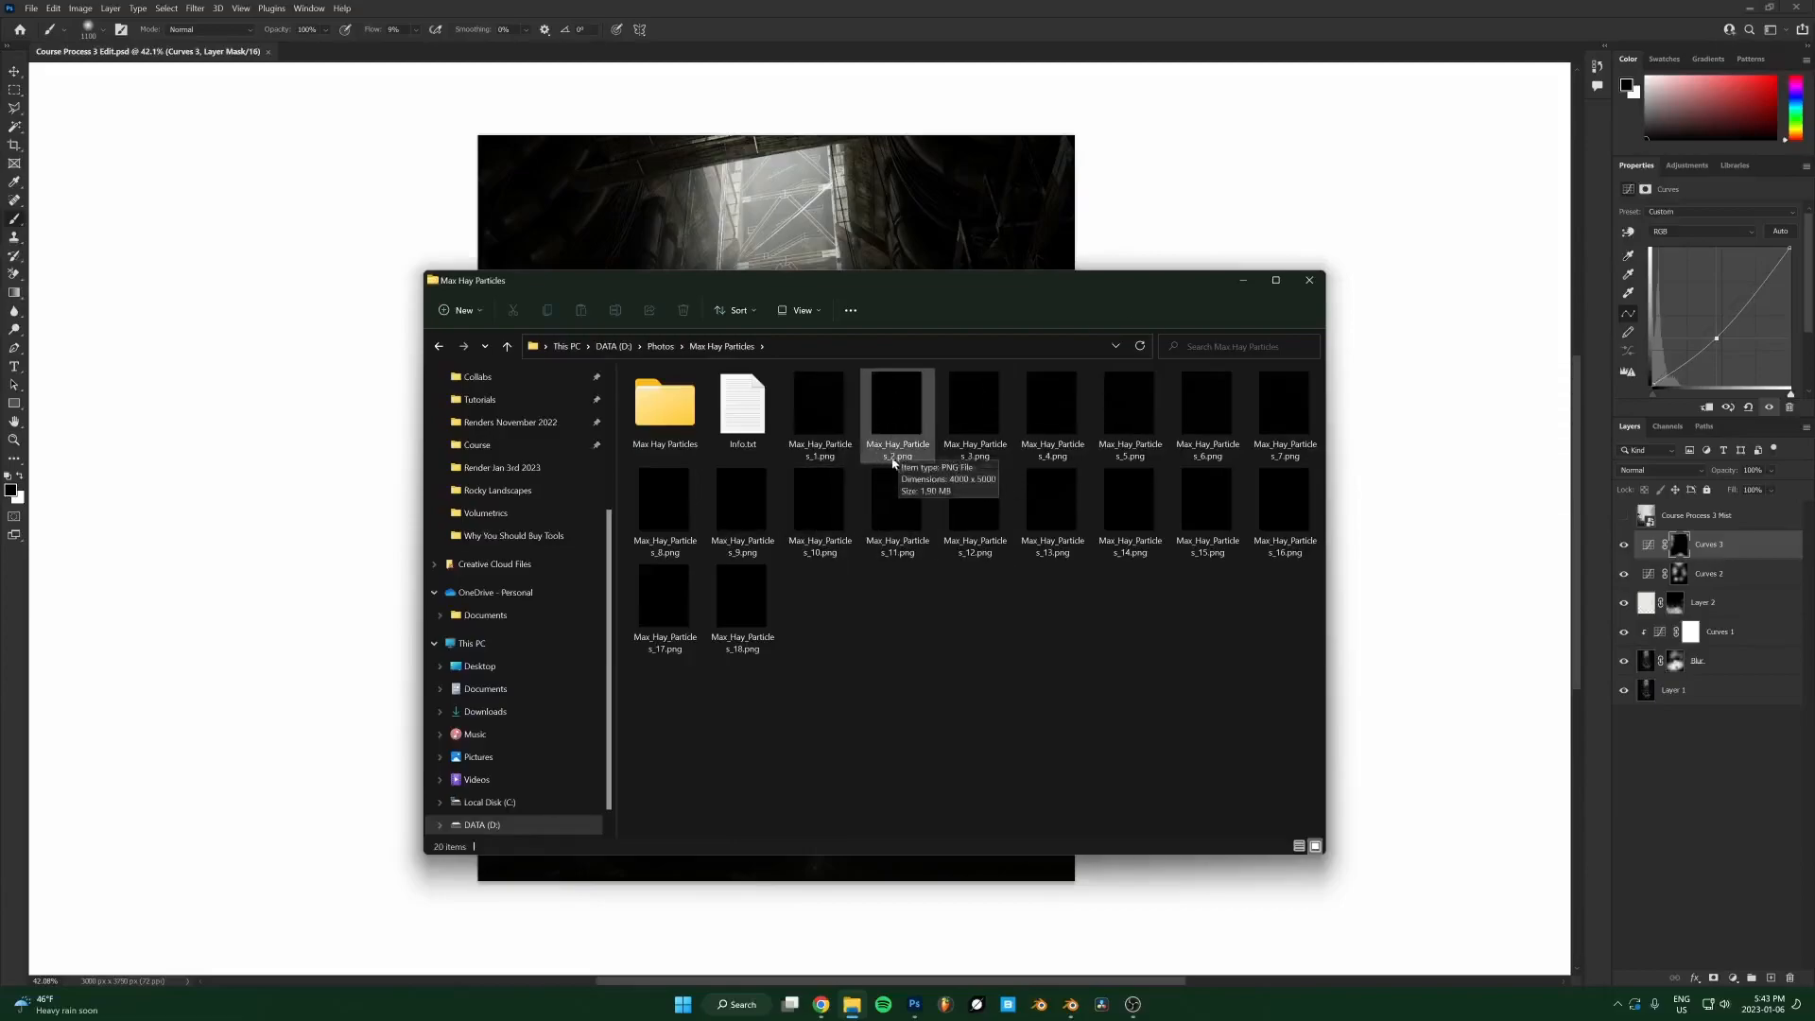
# Preview Max_Hay_Particles_2.png in the image viewer and inspect its particles up close.
pyautogui.click(898, 427)
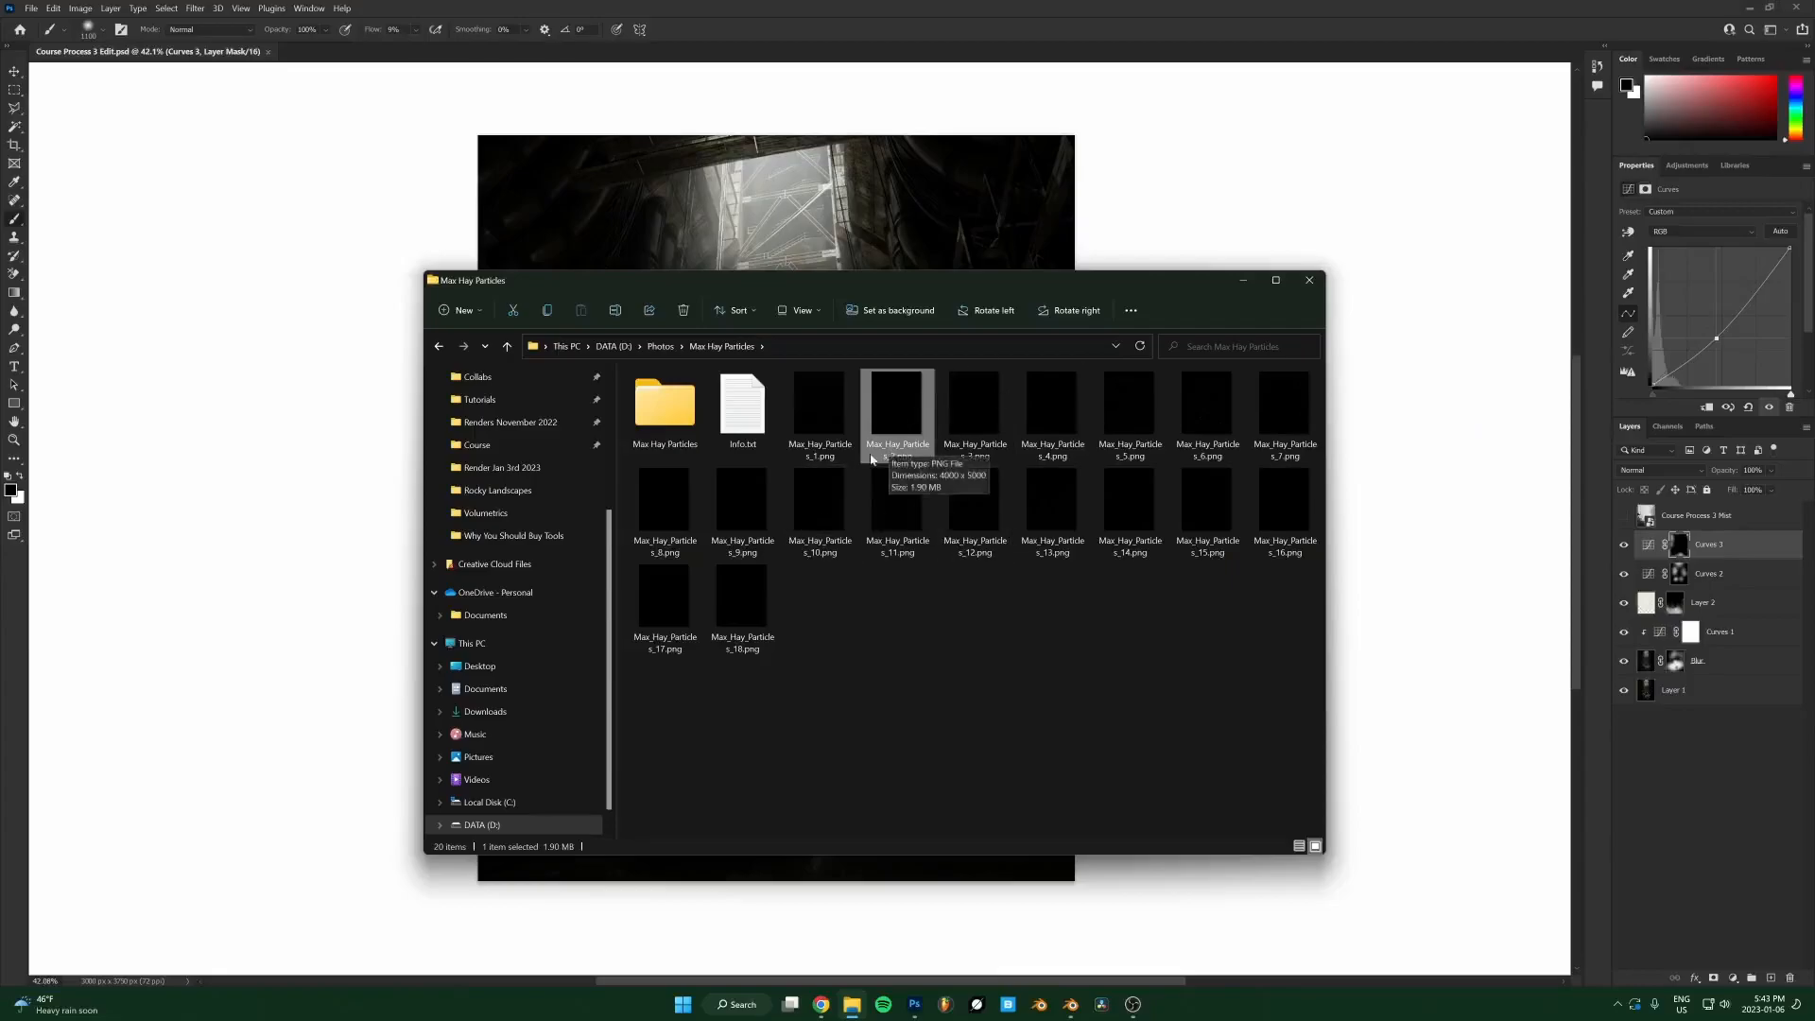
pyautogui.doubleClick(888, 402)
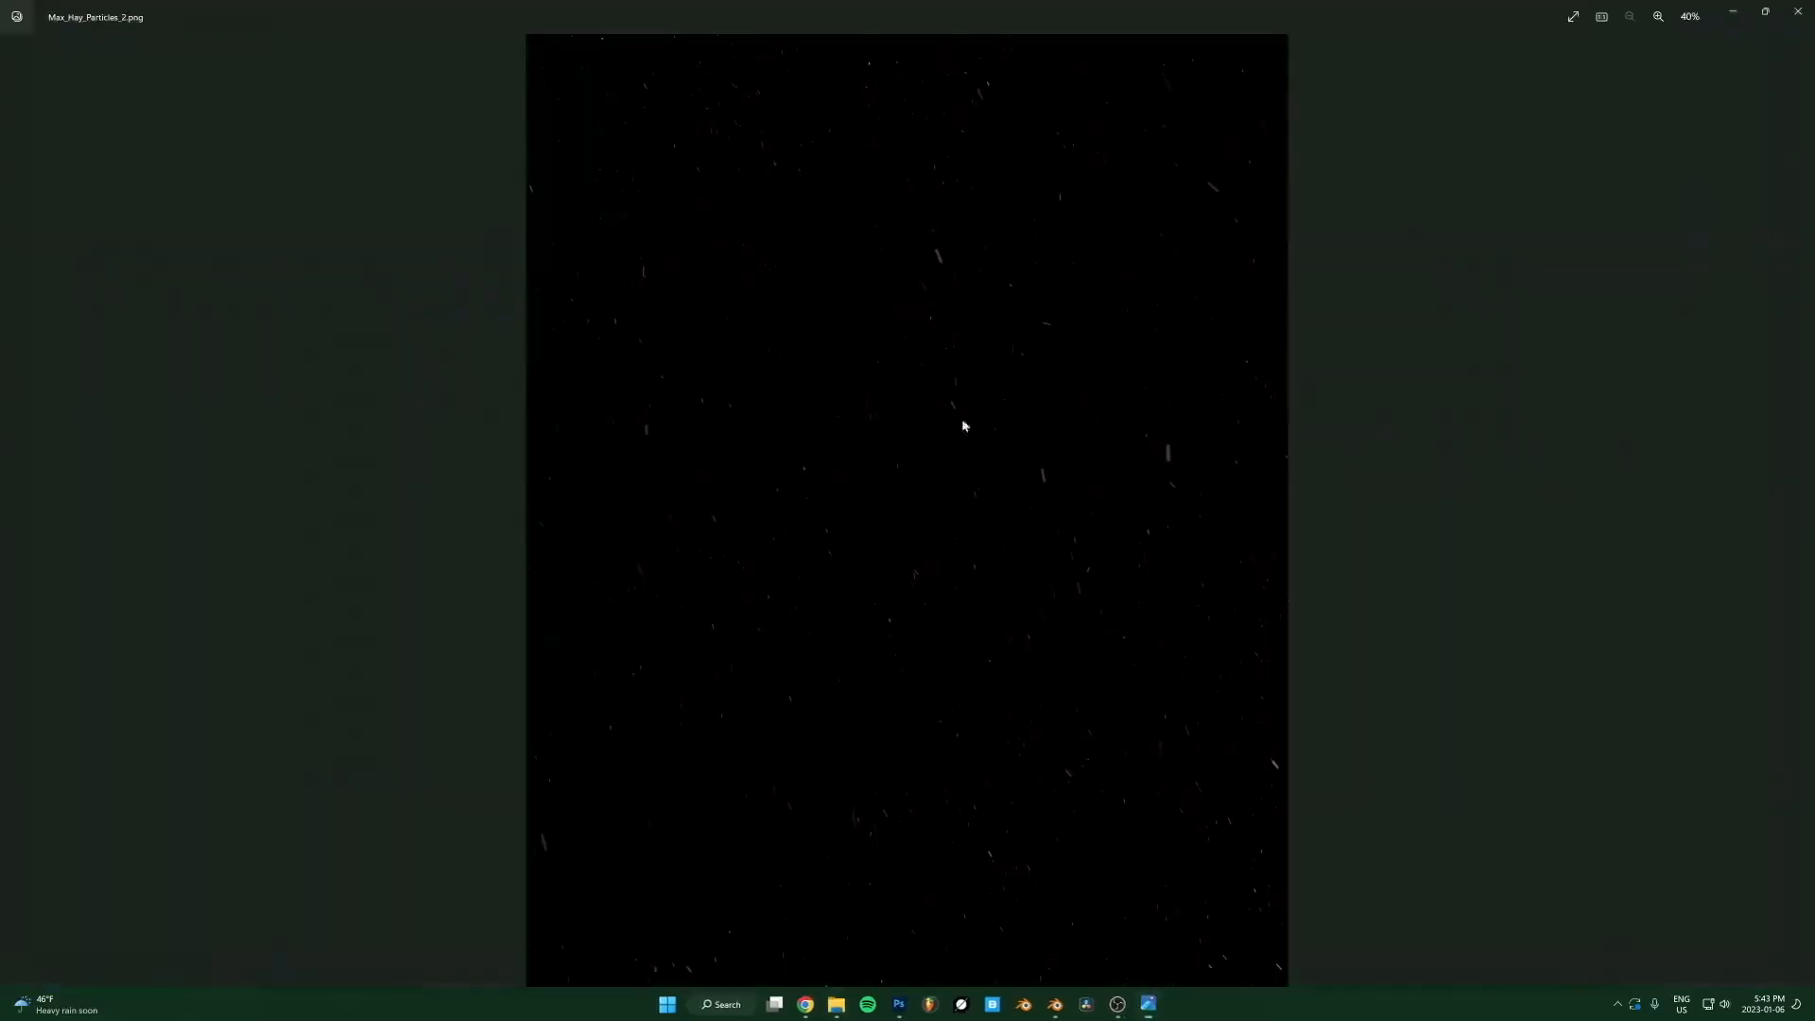
pyautogui.hotkey('alt', 'F4')
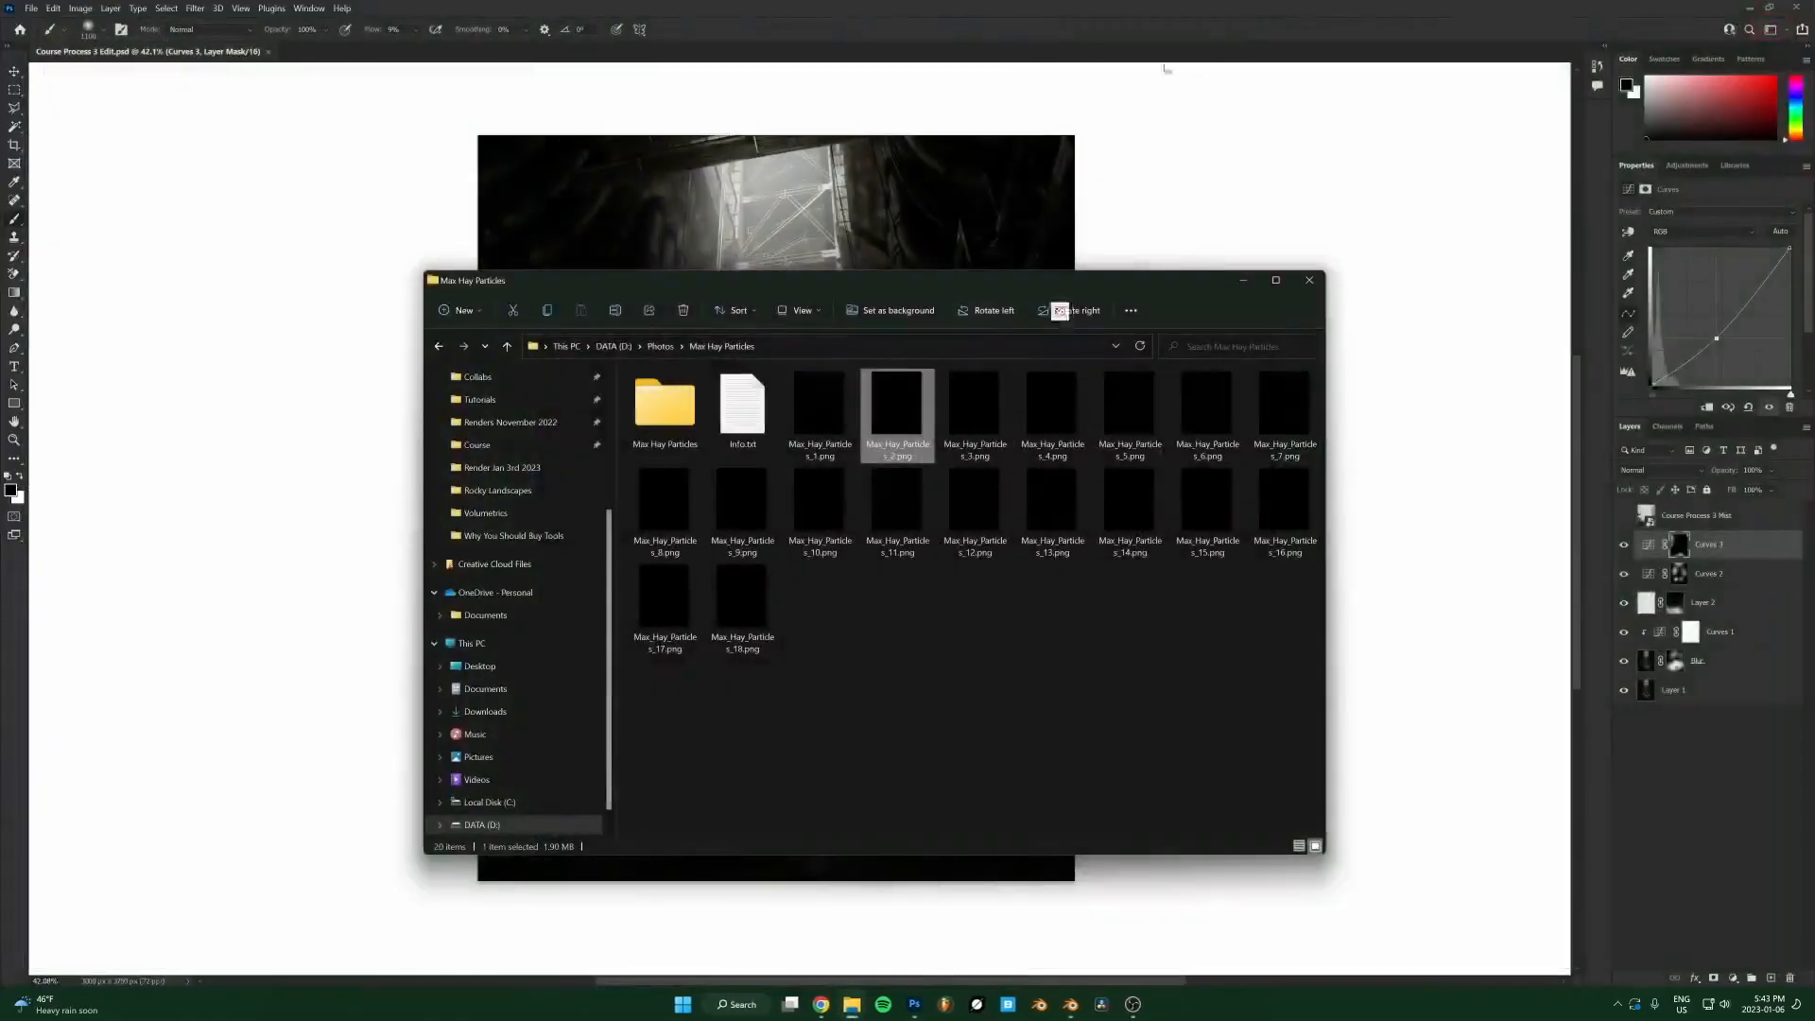
pyautogui.doubleClick(897, 398)
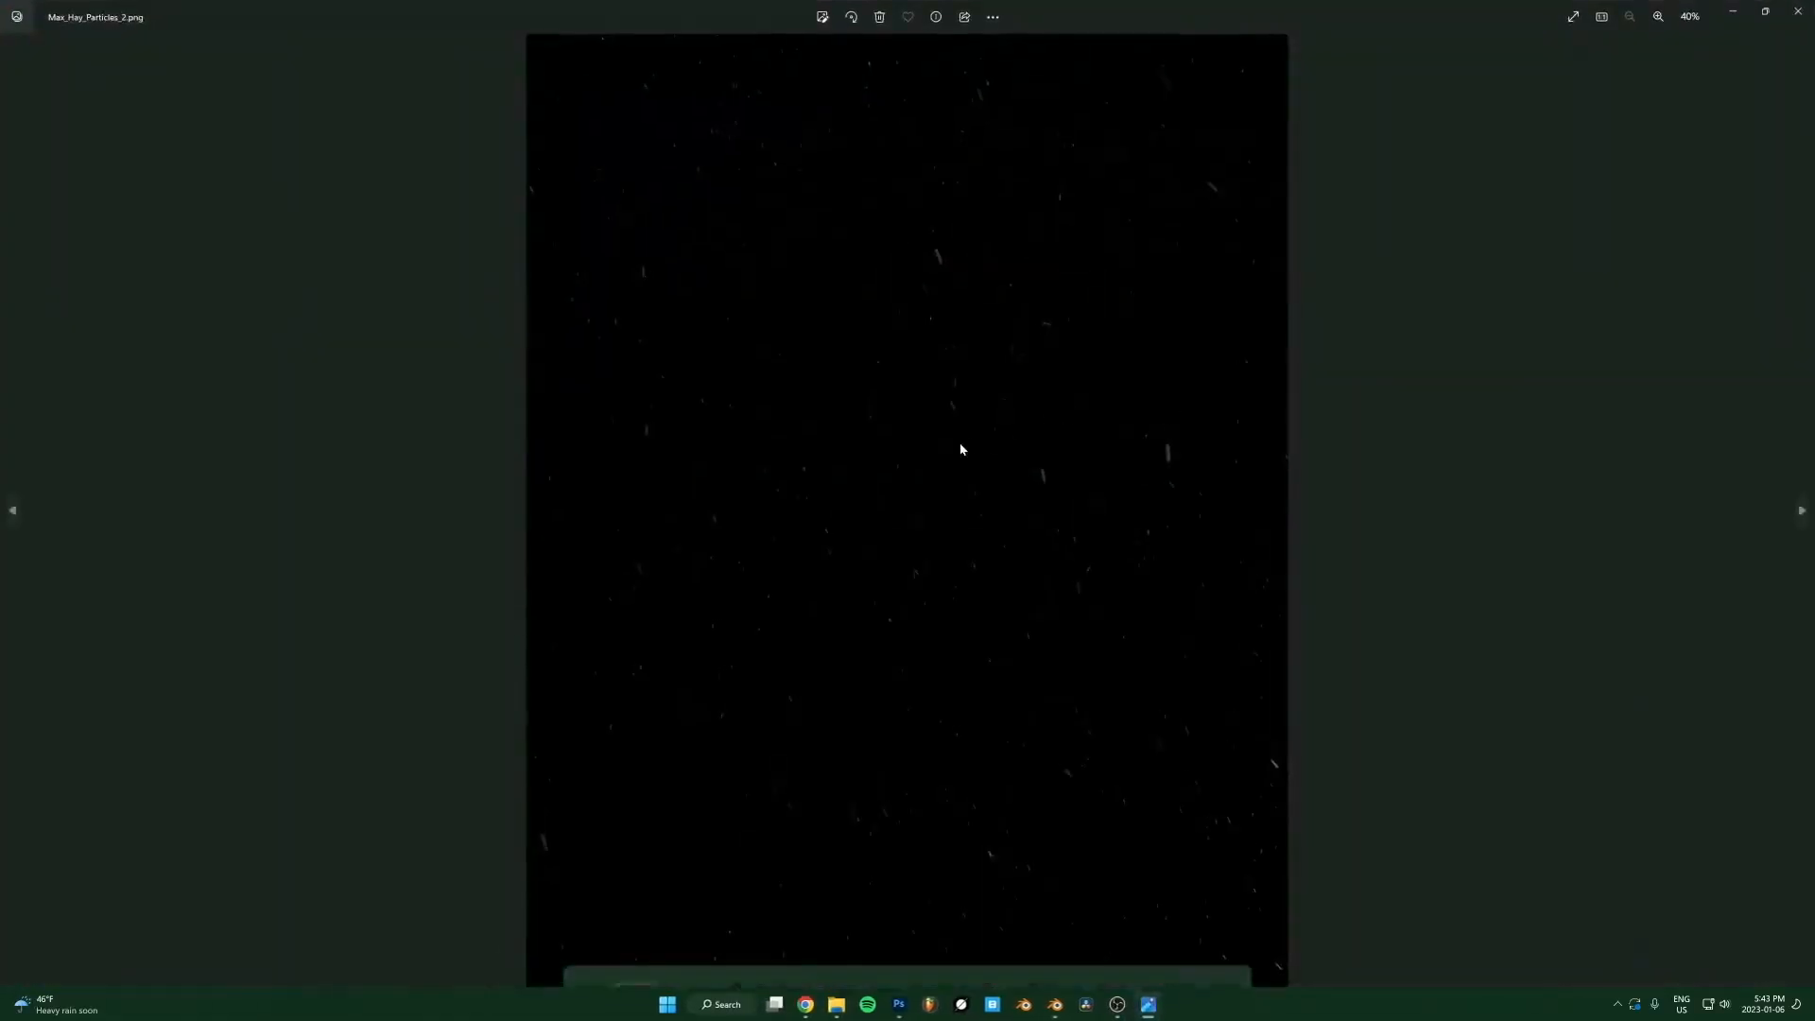
pyautogui.scroll(3, 960, 449)
pyautogui.scroll(3, 1107, 461)
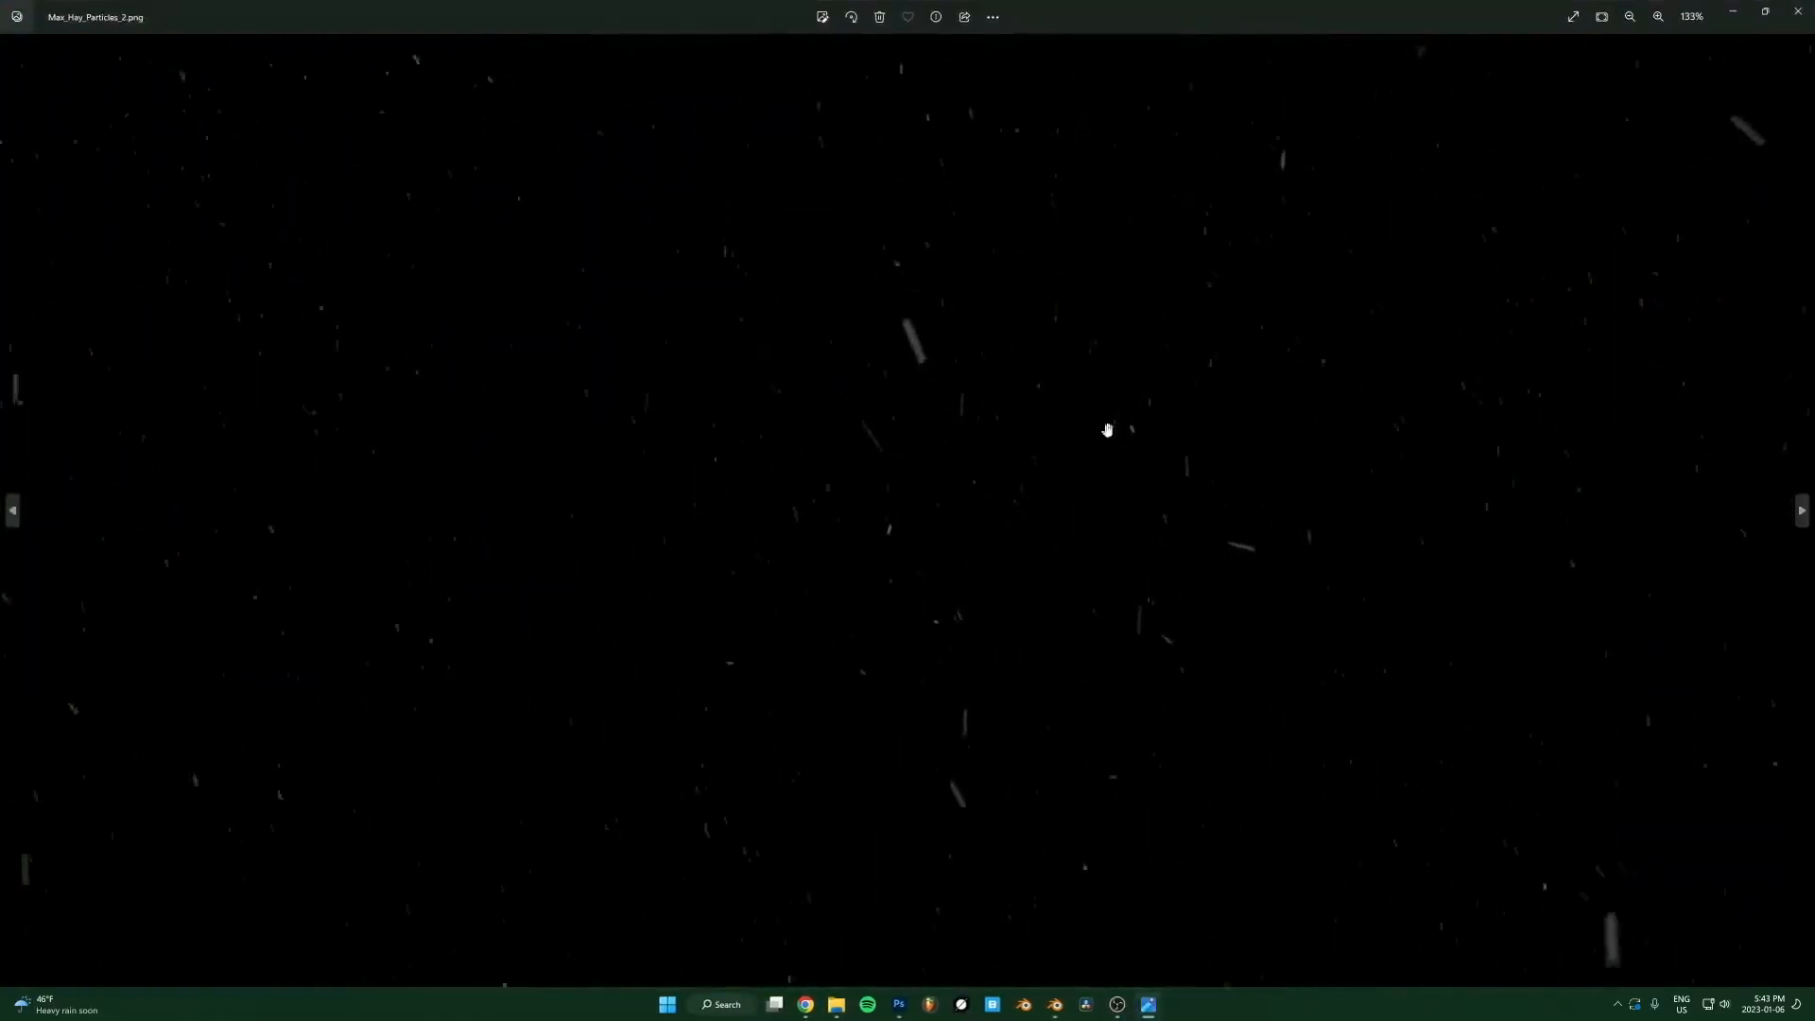
pyautogui.hotkey('alt', 'F4')
# Place Max_Hay_Particles_2.png across the full canvas above the curves adjustments and set its blend mode to Screen.
pyautogui.moveTo(926, 388); pyautogui.dragTo(841, 207)
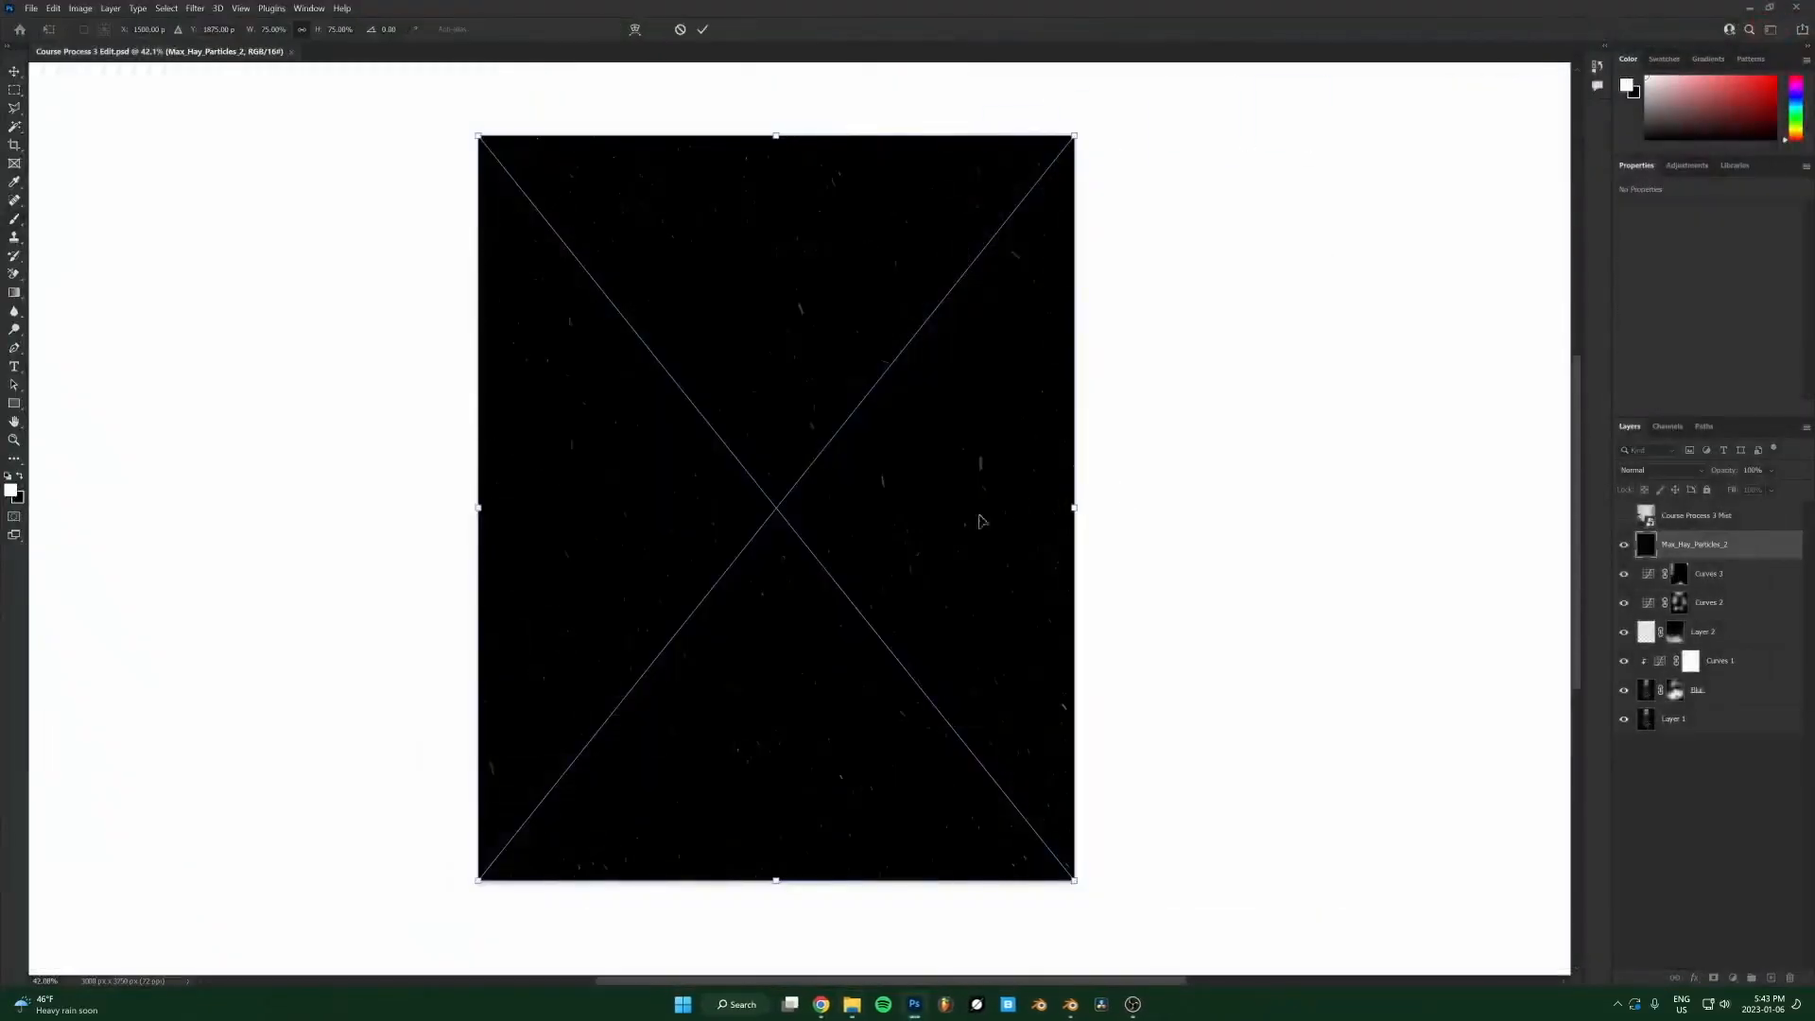
pyautogui.press('Return')
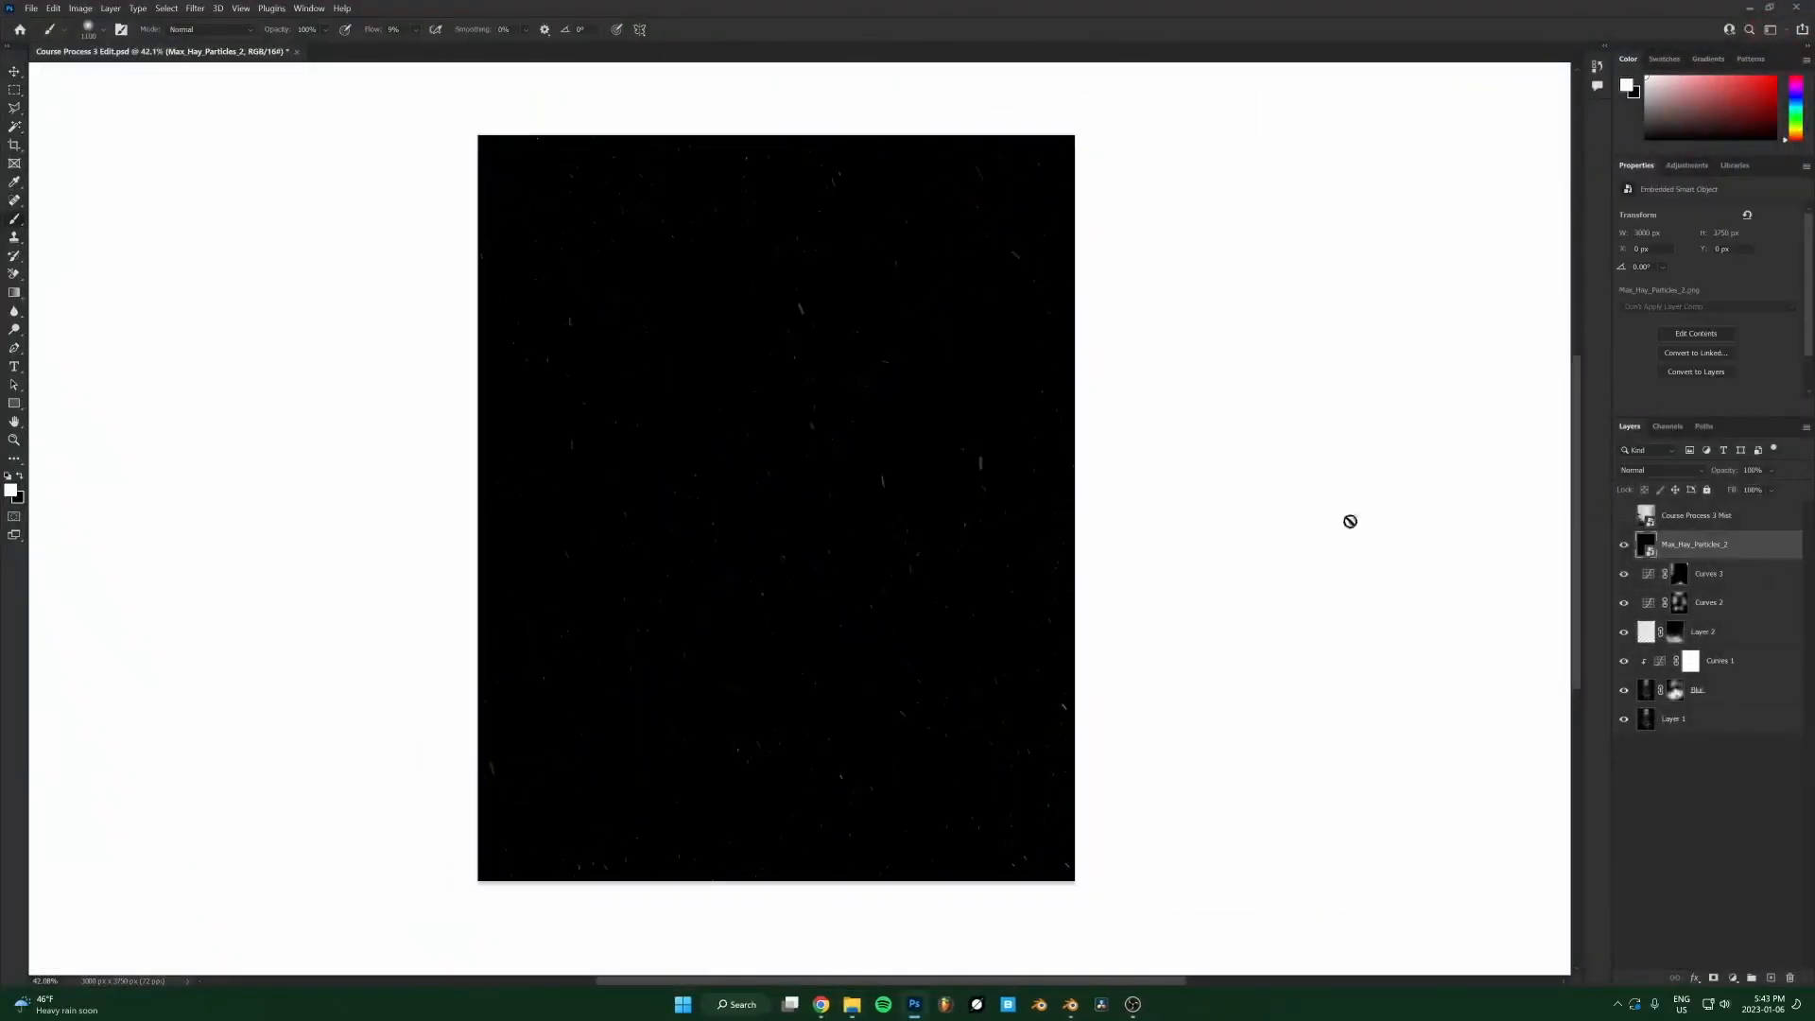
pyautogui.click(1639, 473)
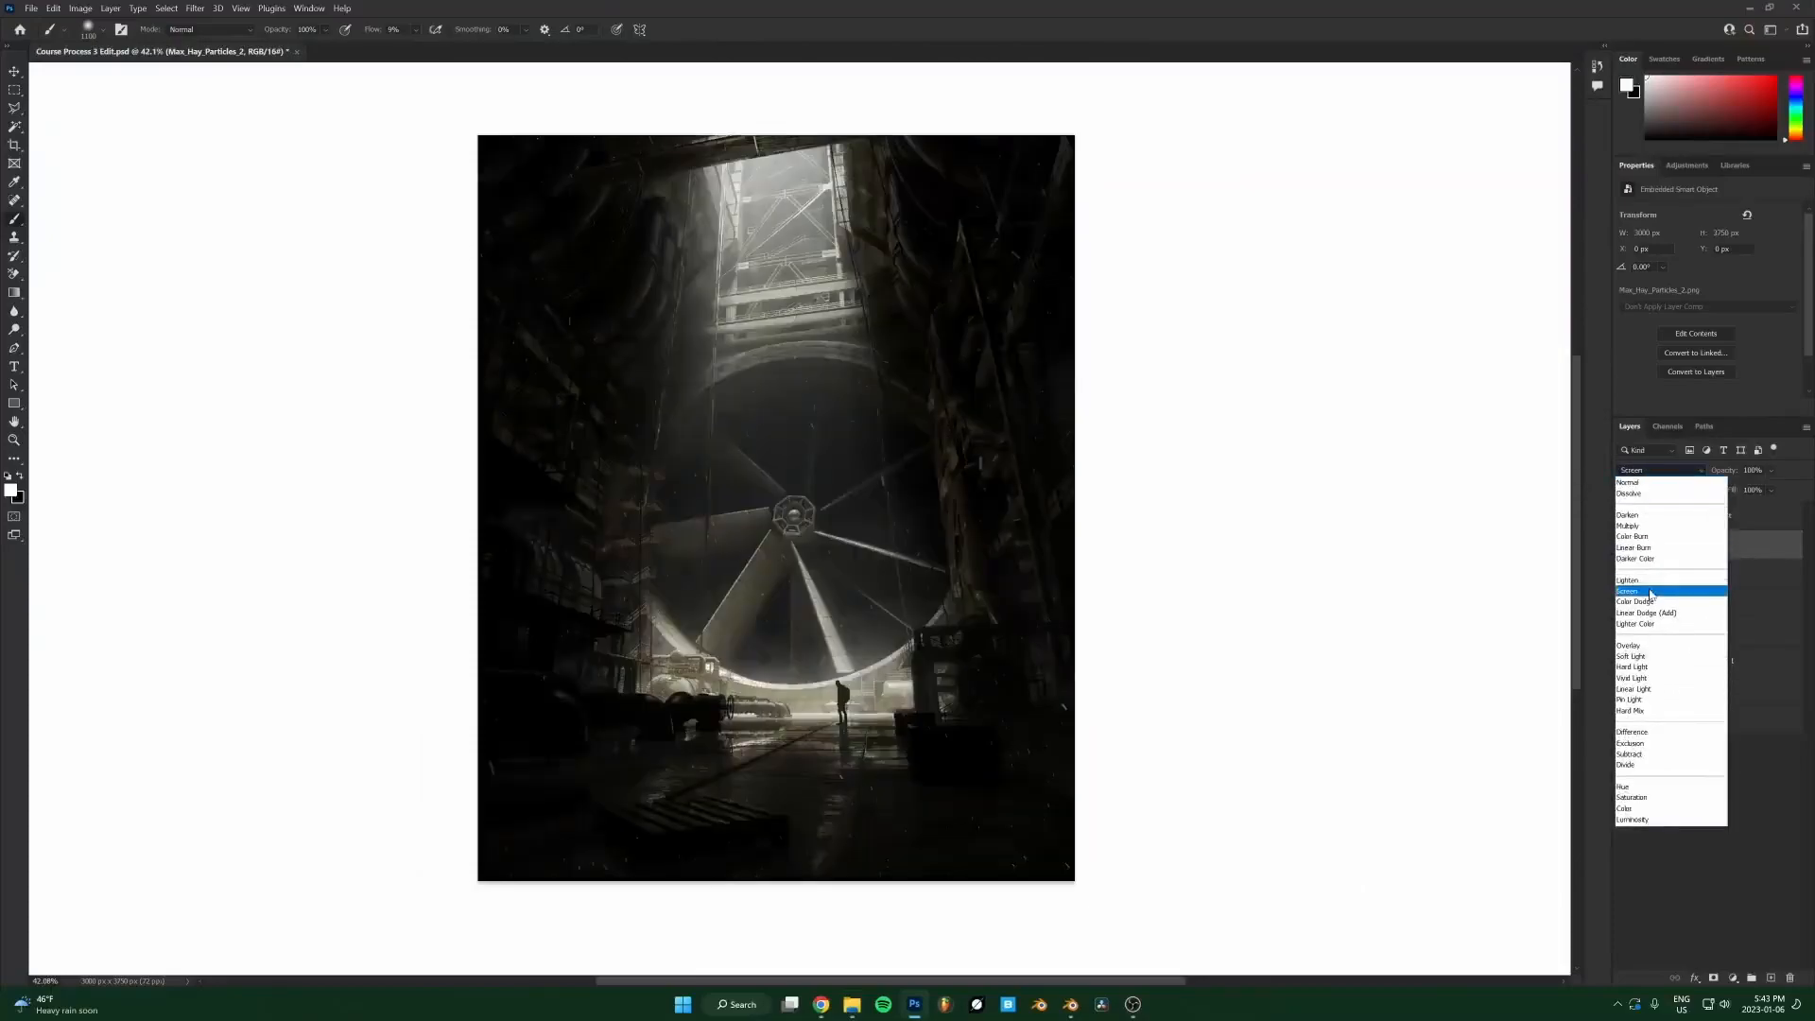
pyautogui.click(1649, 592)
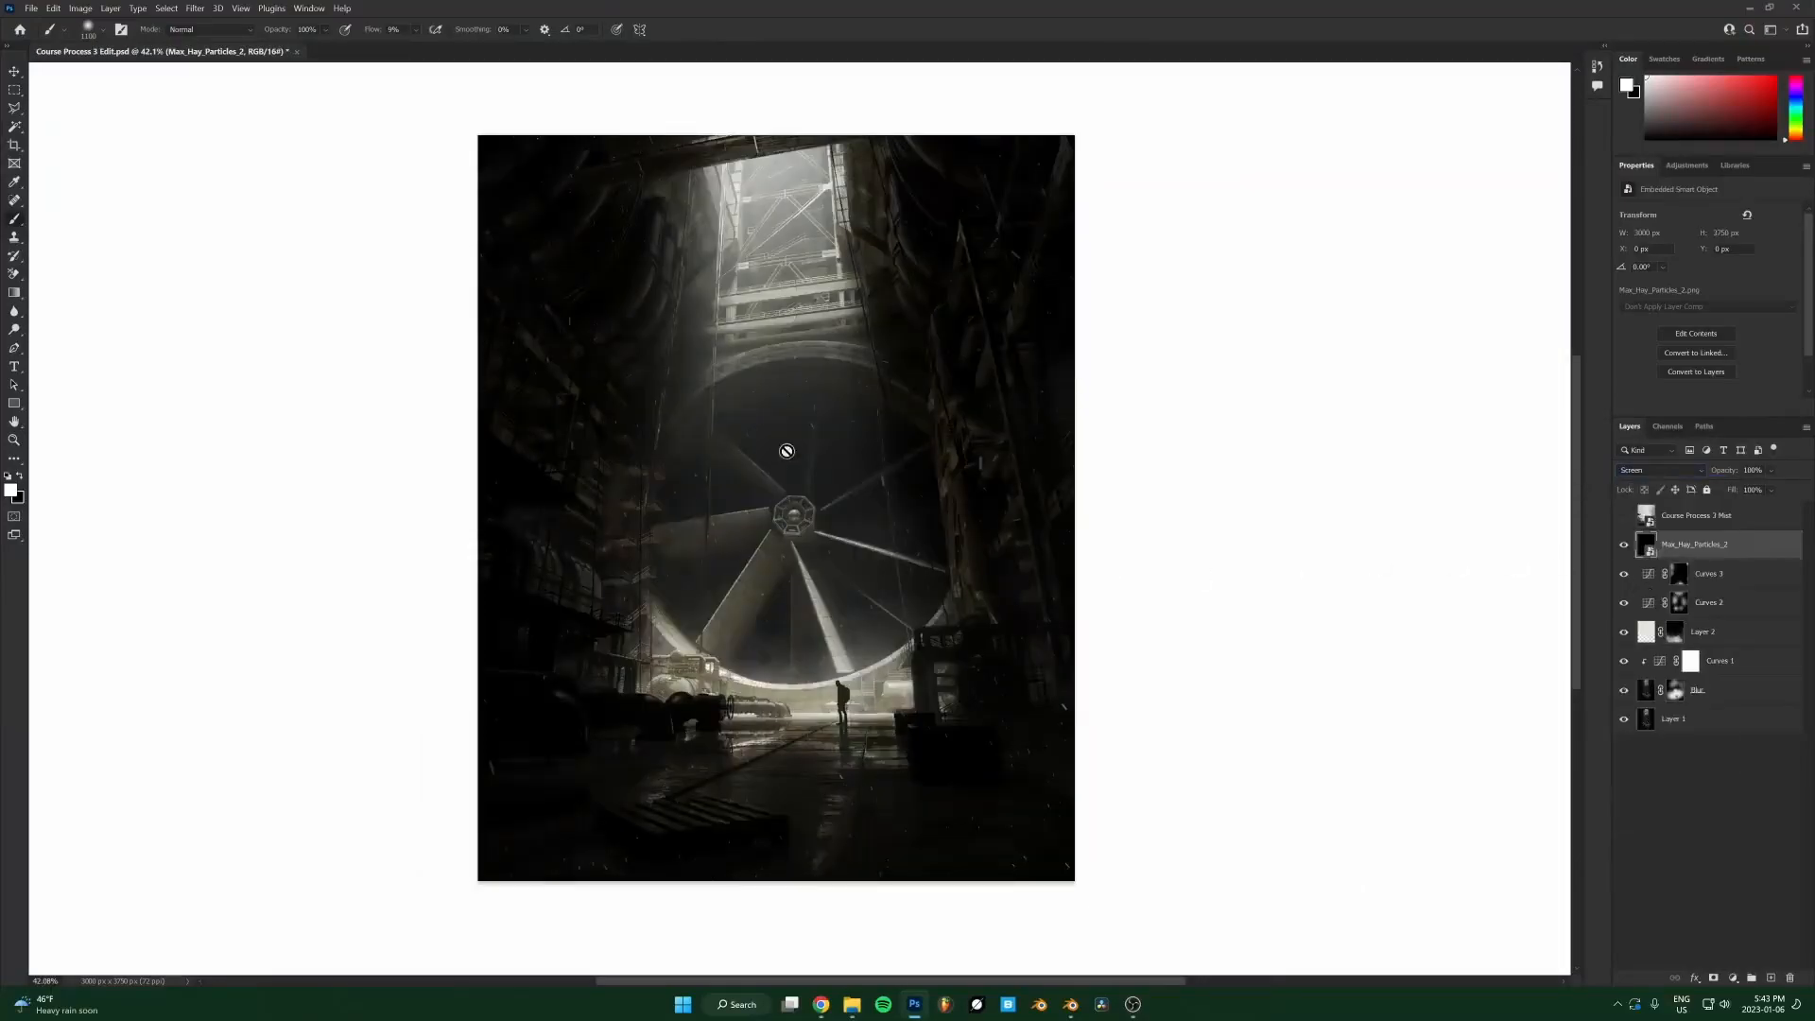
# Examine the particle overlay around the fan and shaft, comparing the image with the particle layer hidden and shown.
pyautogui.scroll(3, 783, 450)
pyautogui.scroll(-3, 783, 449)
pyautogui.scroll(4, 783, 450)
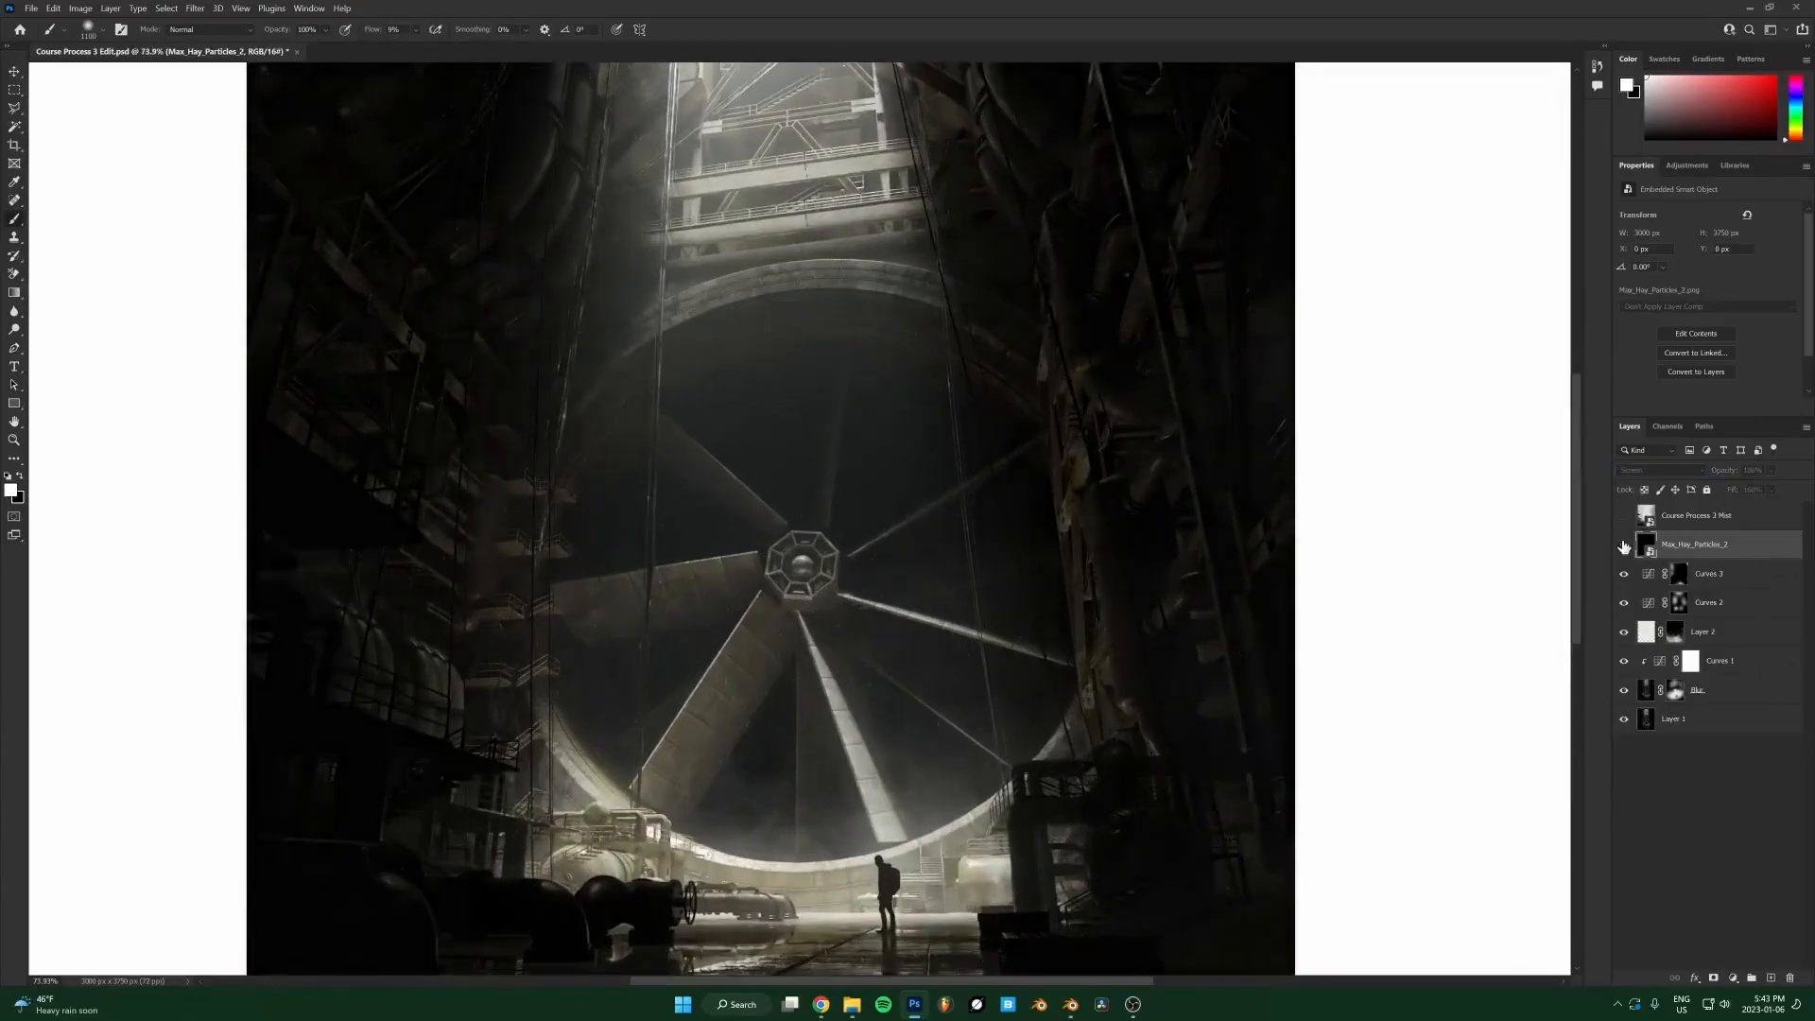
pyautogui.scroll(2, 849, 394)
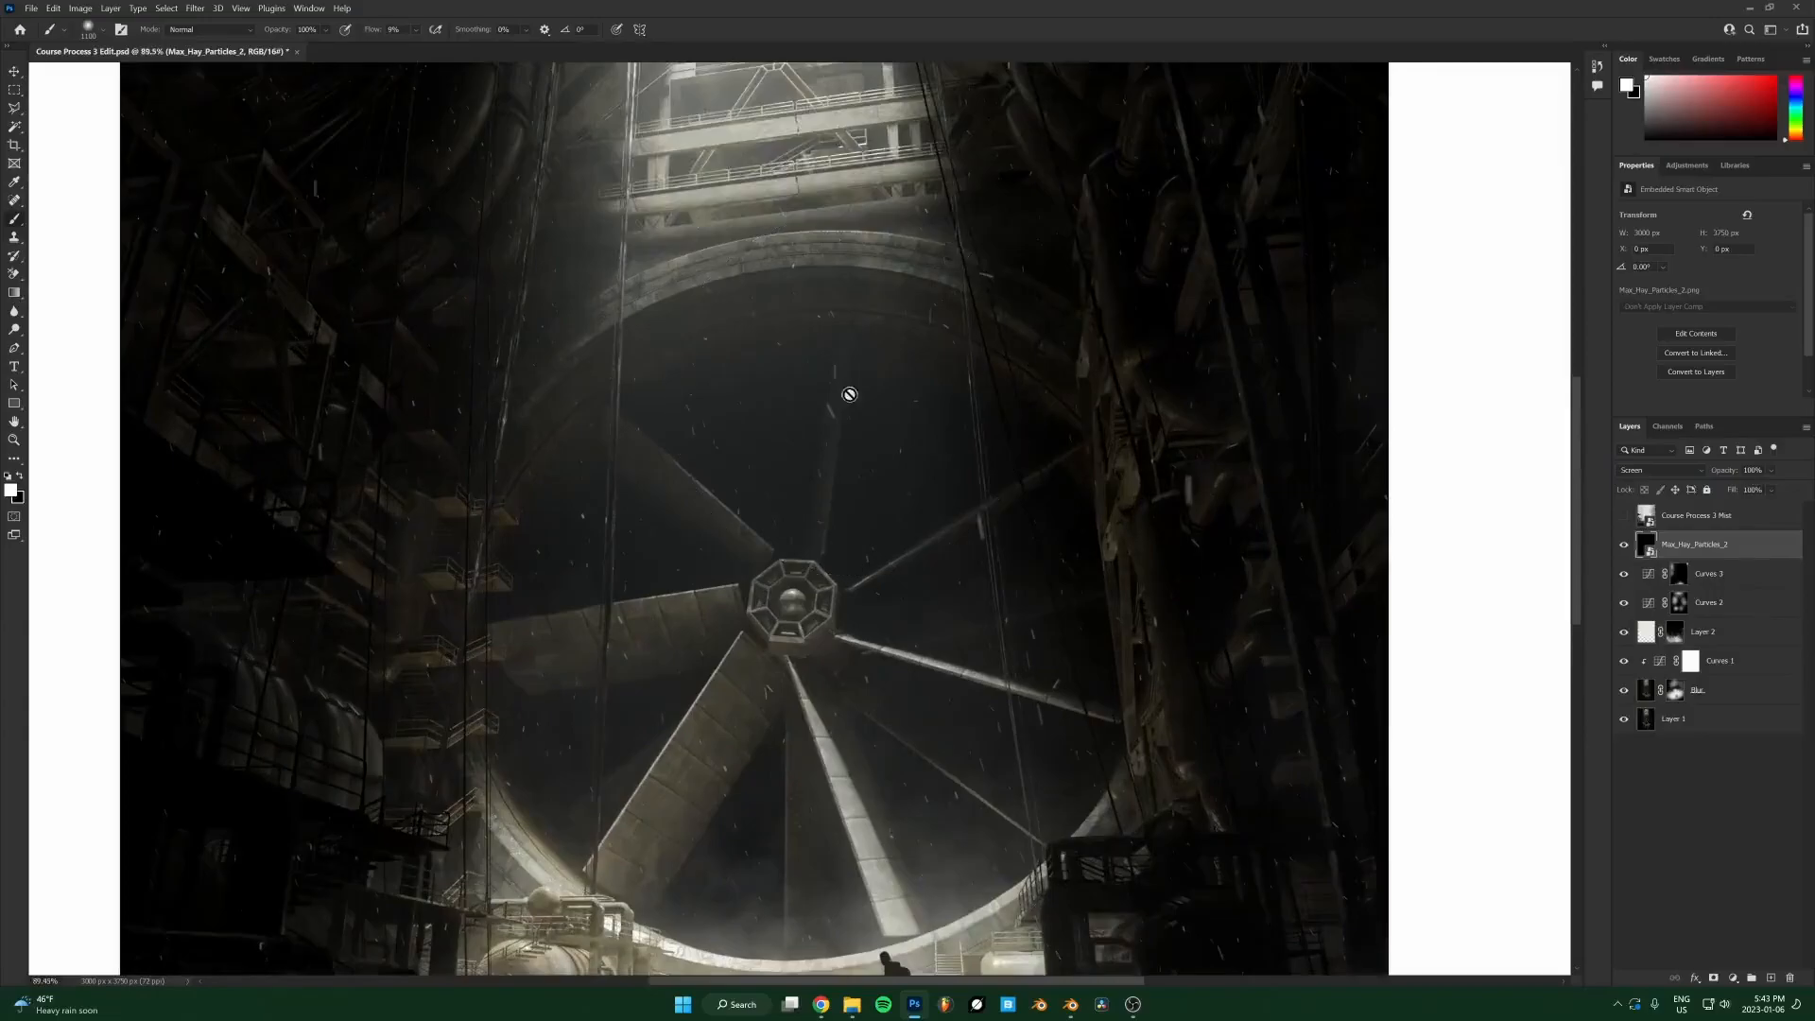
pyautogui.scroll(5, 848, 394)
pyautogui.scroll(-8, 1090, 397)
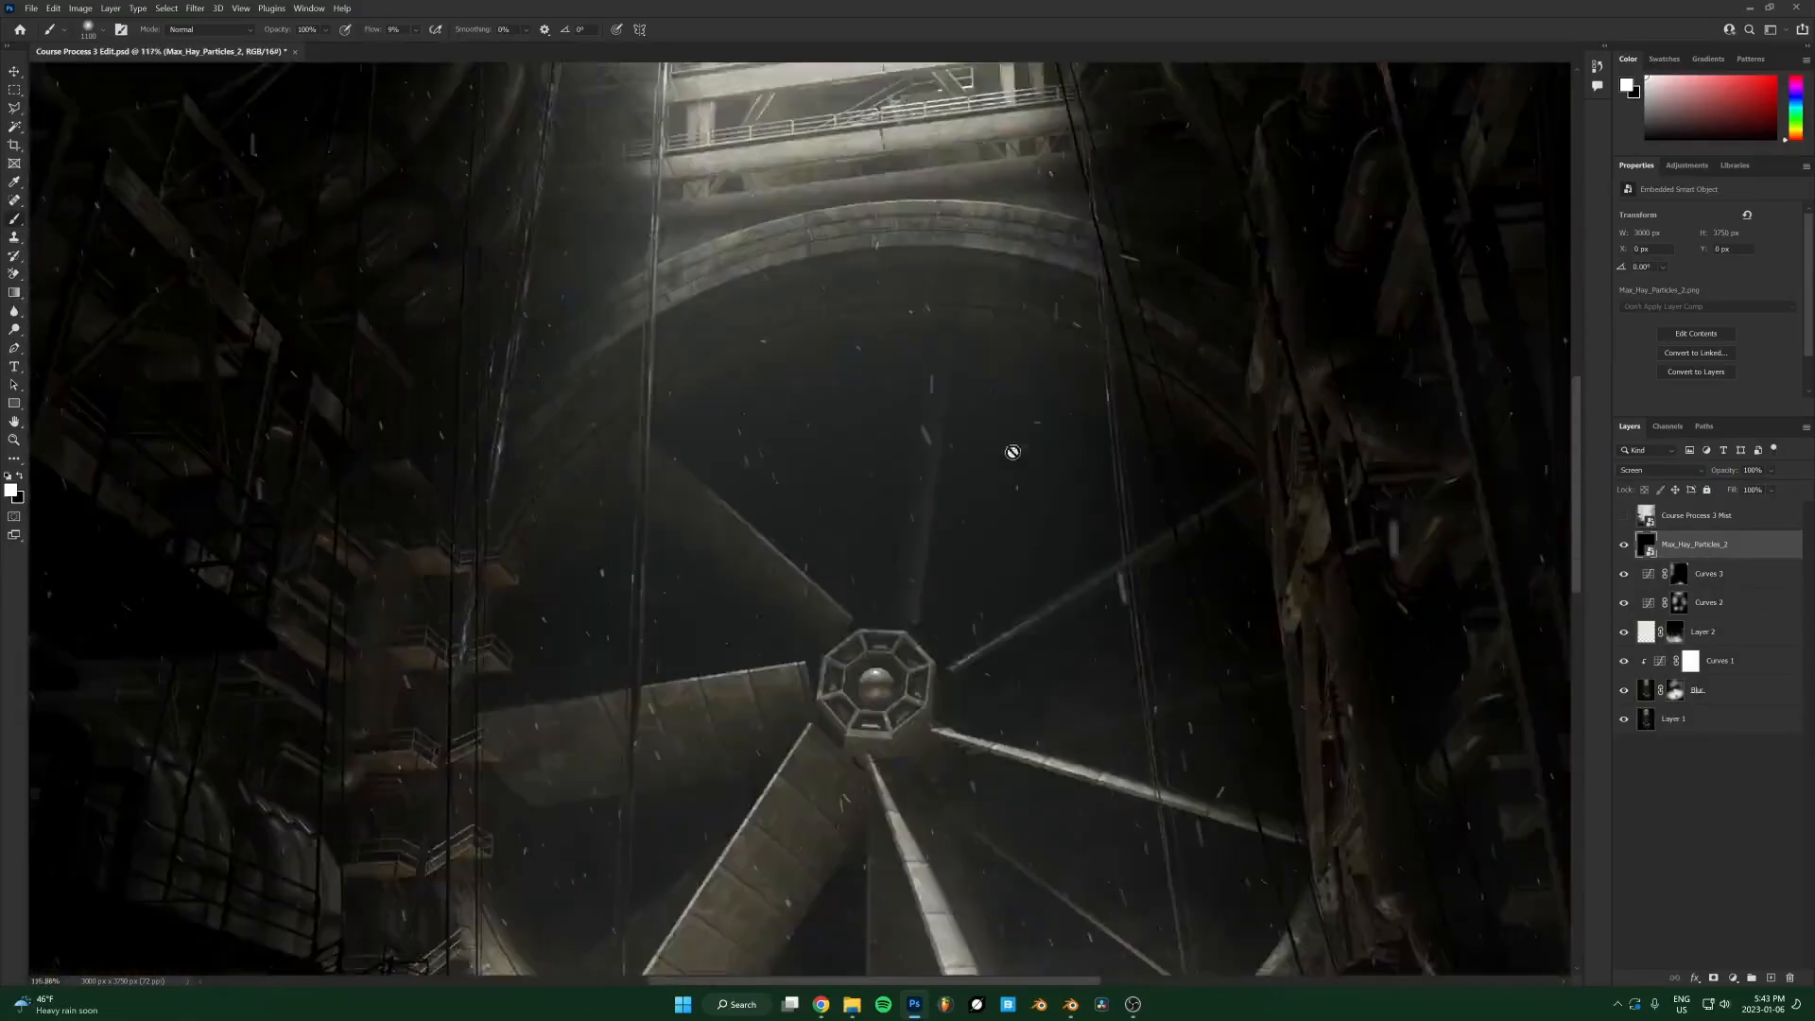
pyautogui.scroll(1, 972, 435)
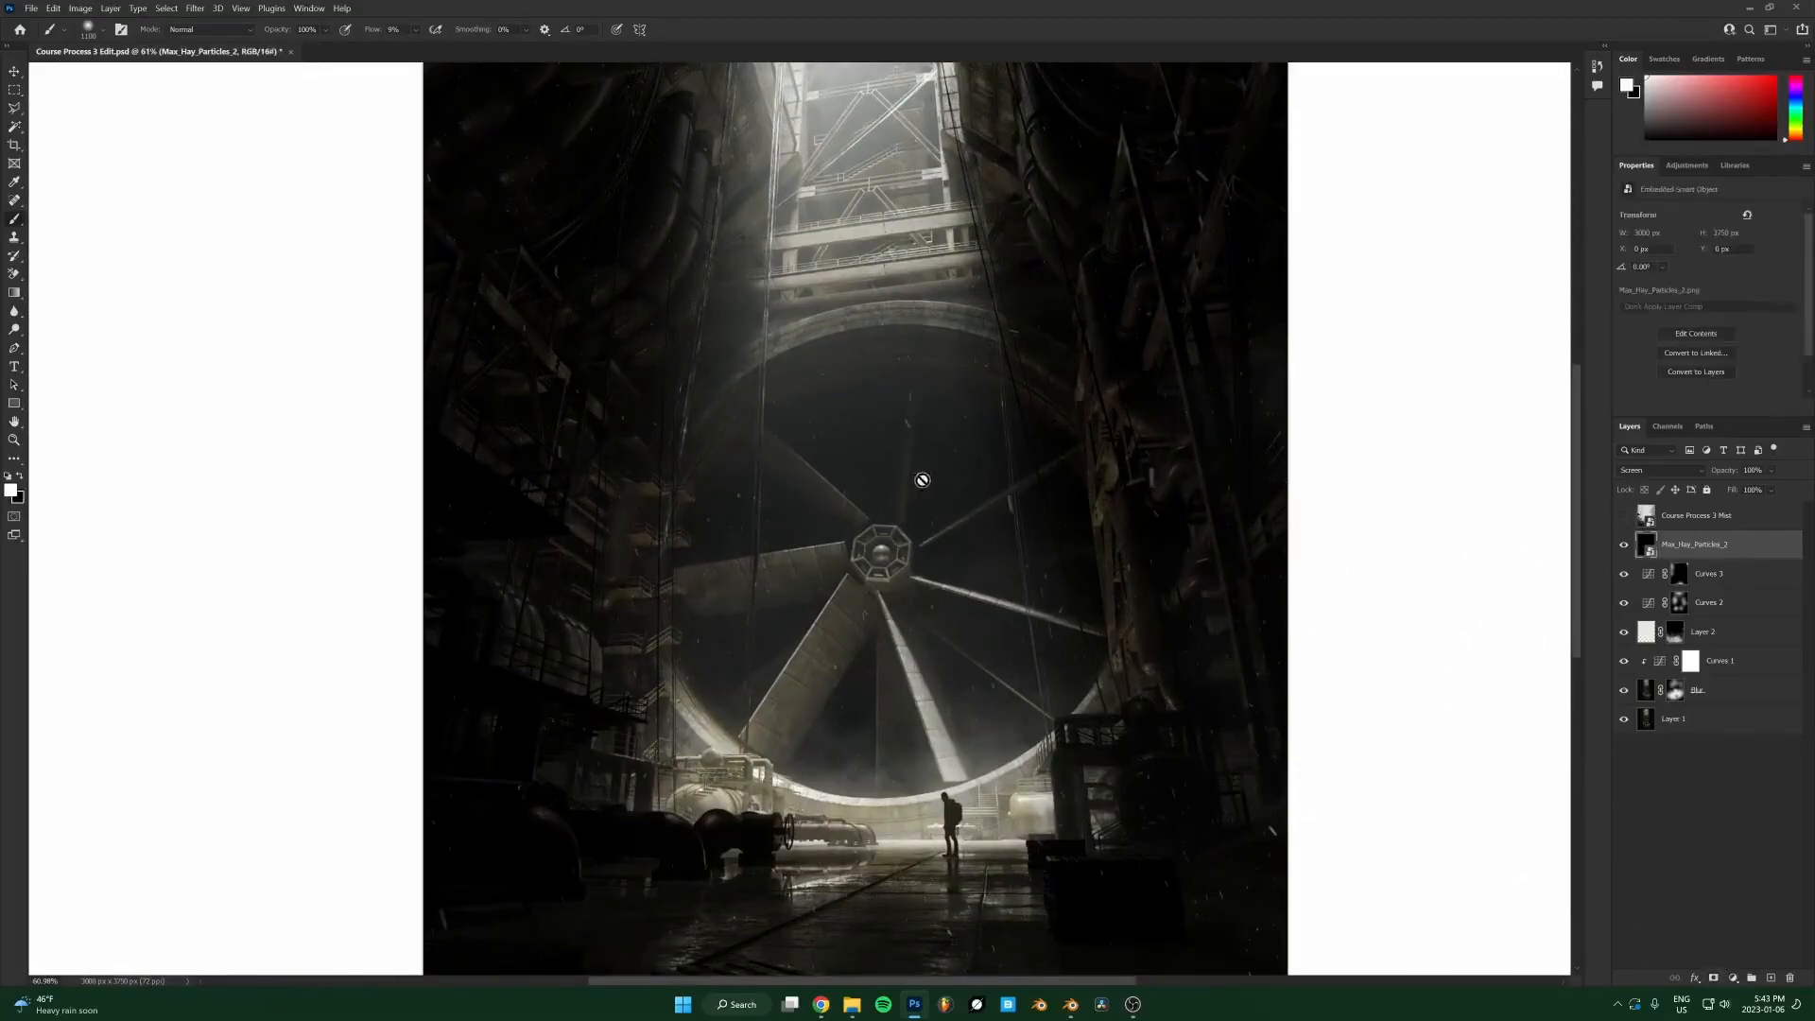
pyautogui.scroll(-2, 920, 480)
pyautogui.scroll(1, 855, 378)
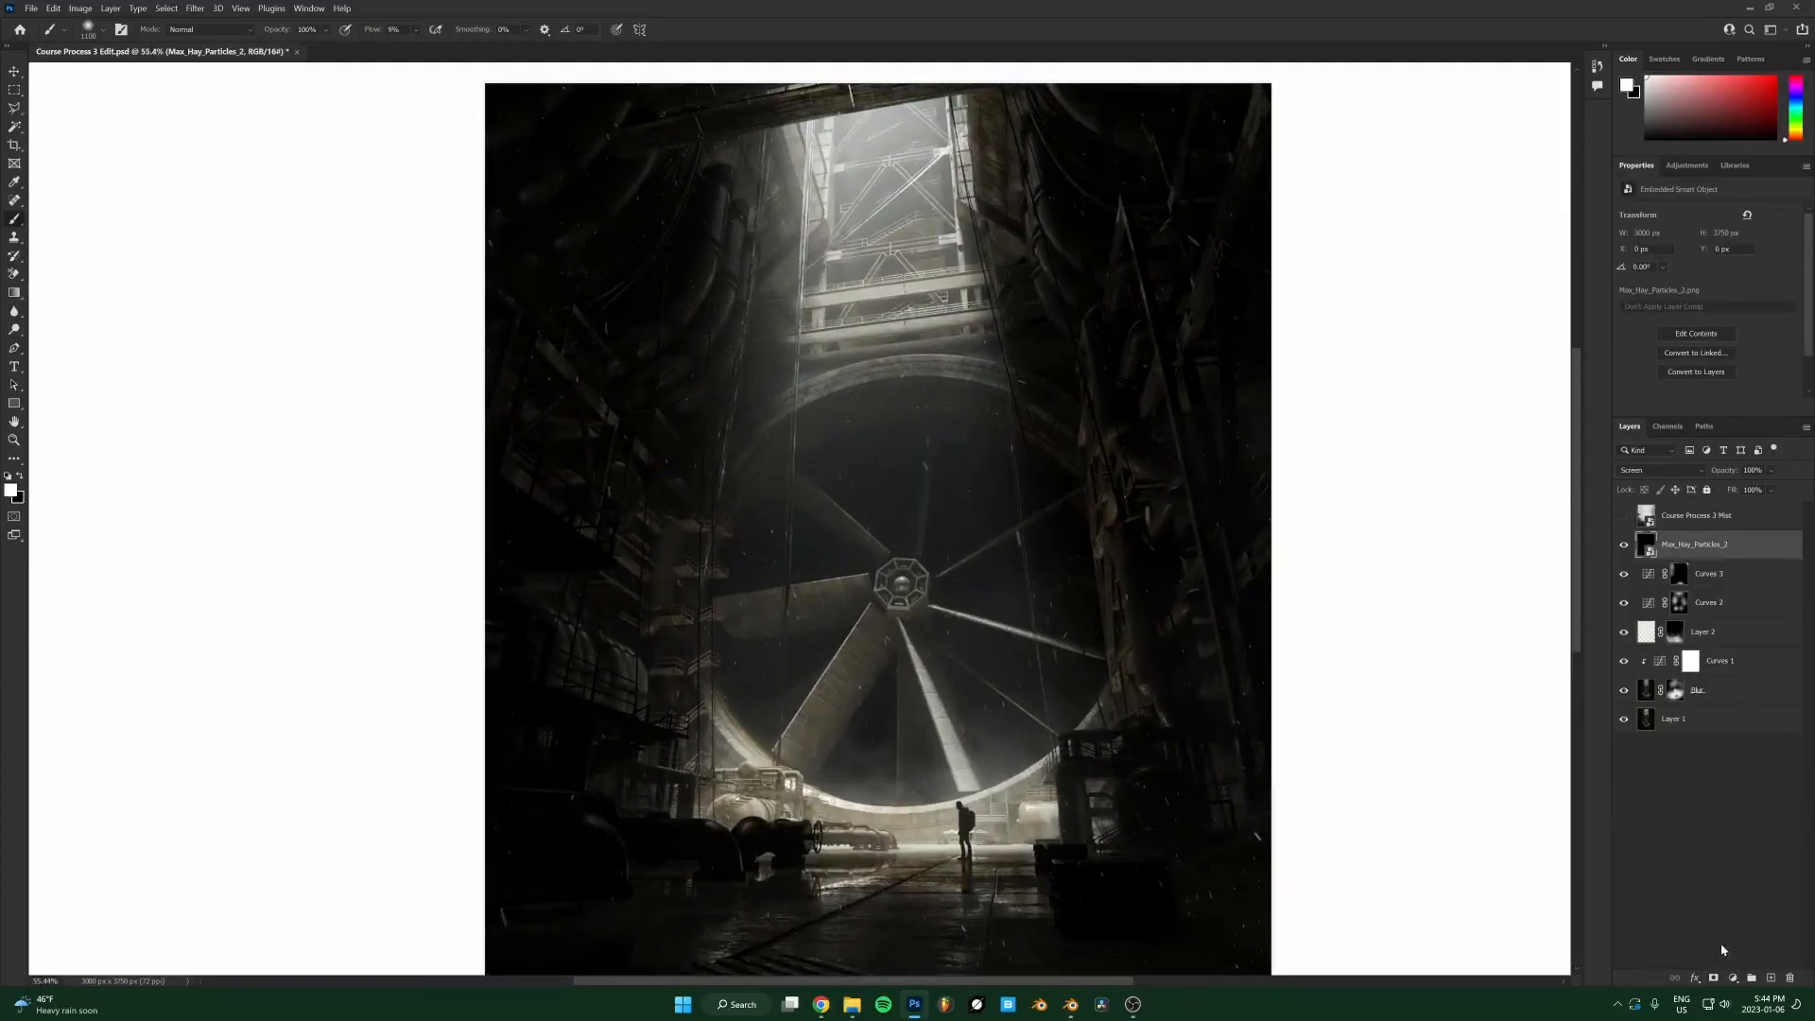
# Add a layer mask to the Max_Hay_Particles_2 layer and invert it to black to hide the particles.
pyautogui.click(1714, 977)
pyautogui.hotkey('ctrl', 'i')
pyautogui.scroll(-1, 924, 468)
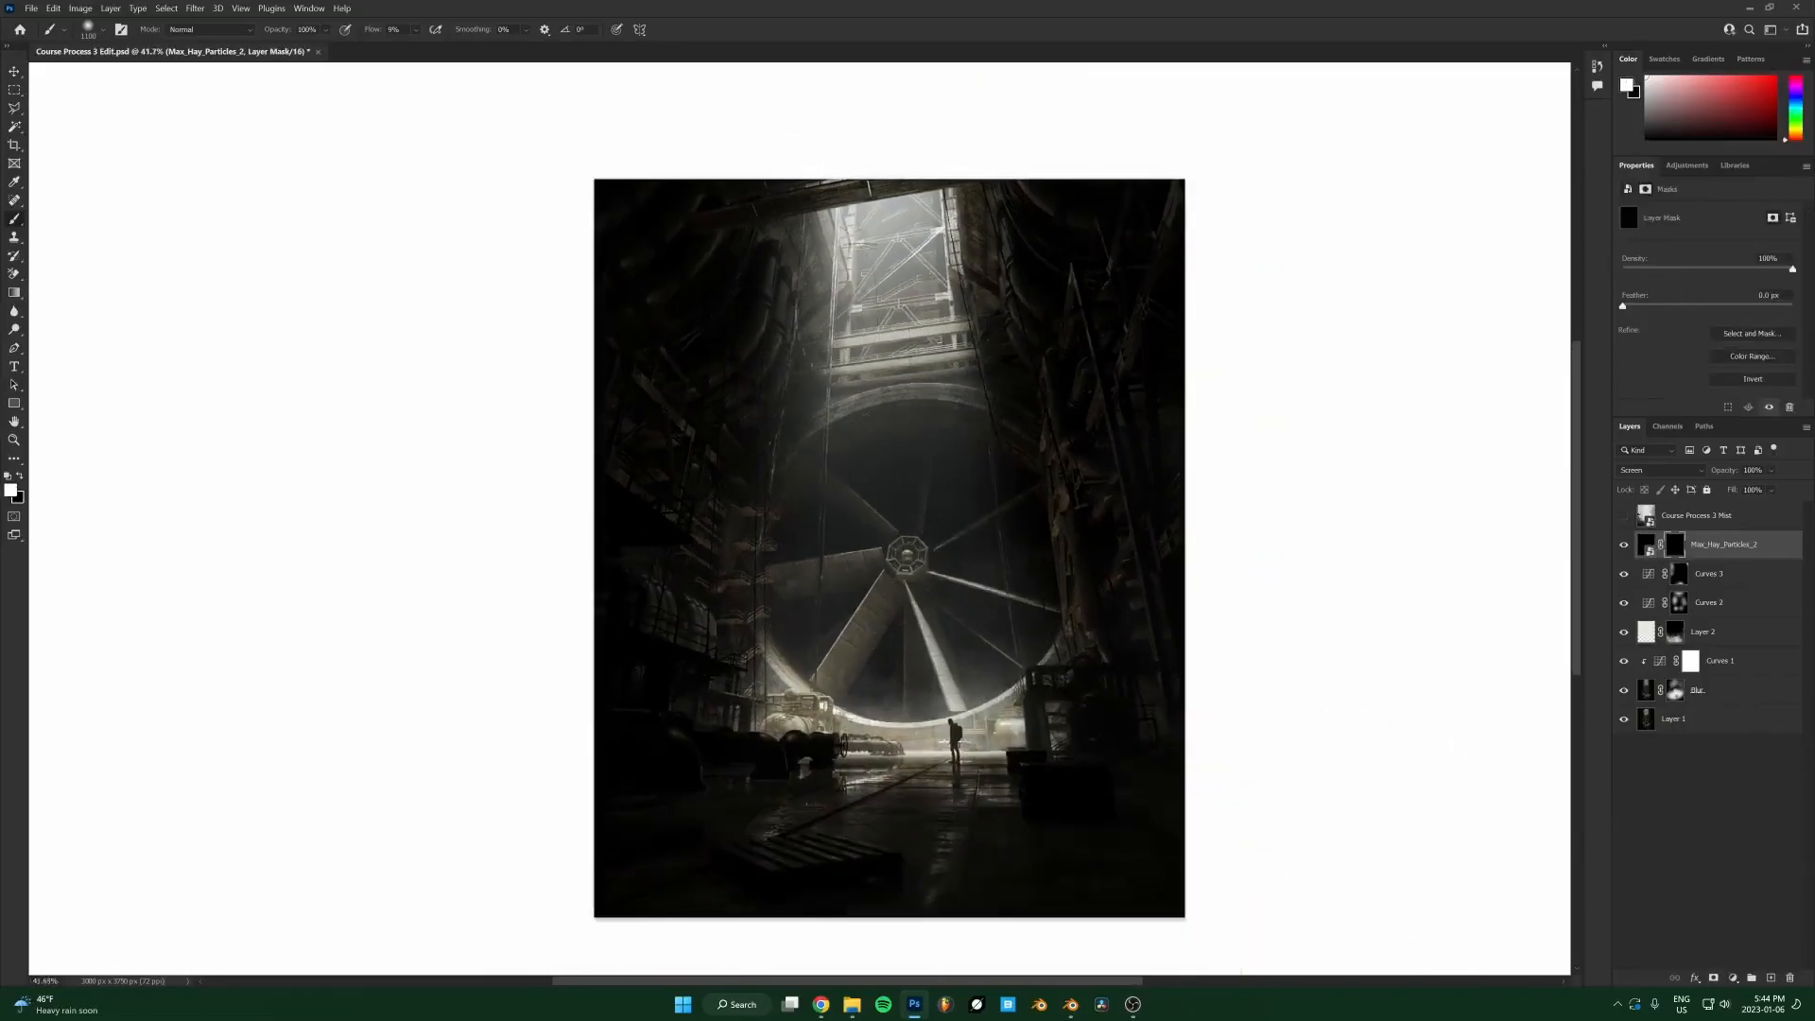
# Paint white on the particle layer's mask over the central fan area to reveal particles there.
pyautogui.scroll(1, 957, 626)
pyautogui.moveTo(771, 587)
pyautogui.mouseDown()
pyautogui.moveTo(1135, 628)
pyautogui.moveTo(761, 766)
pyautogui.mouseUp()
pyautogui.scroll(1, 647, 685)
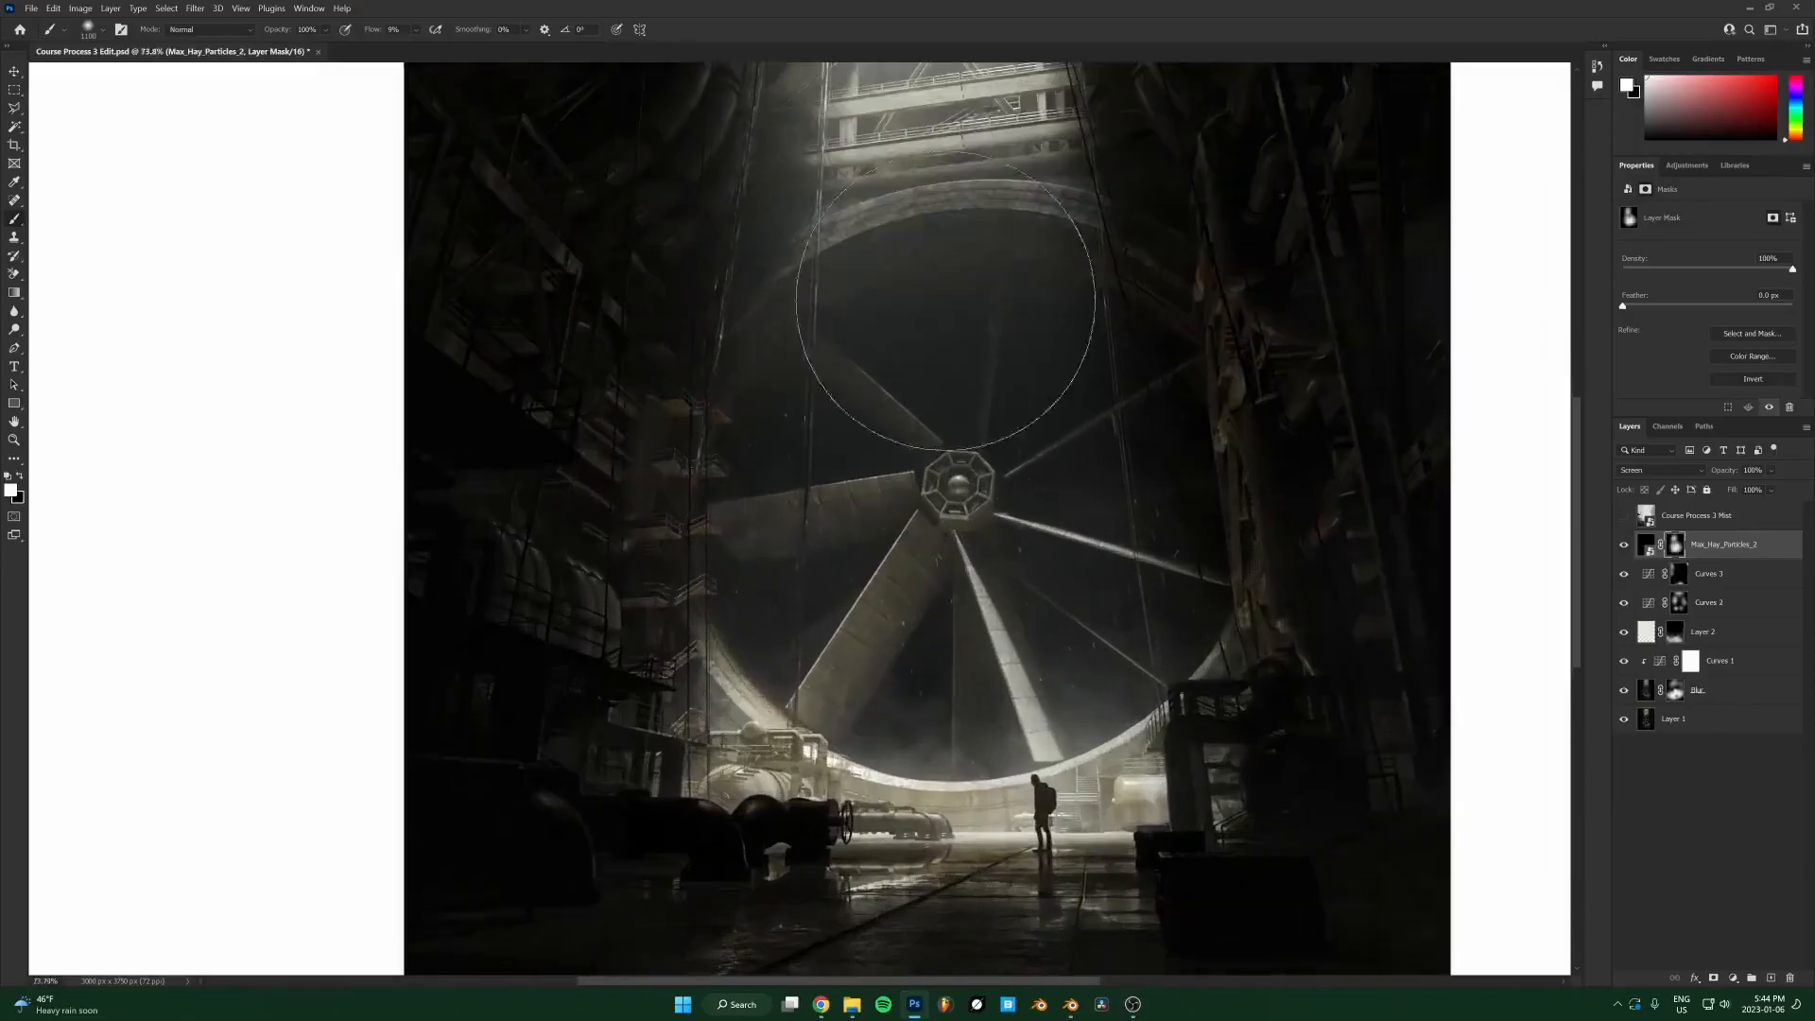
pyautogui.press(']')
pyautogui.scroll(-2, 623, 284)
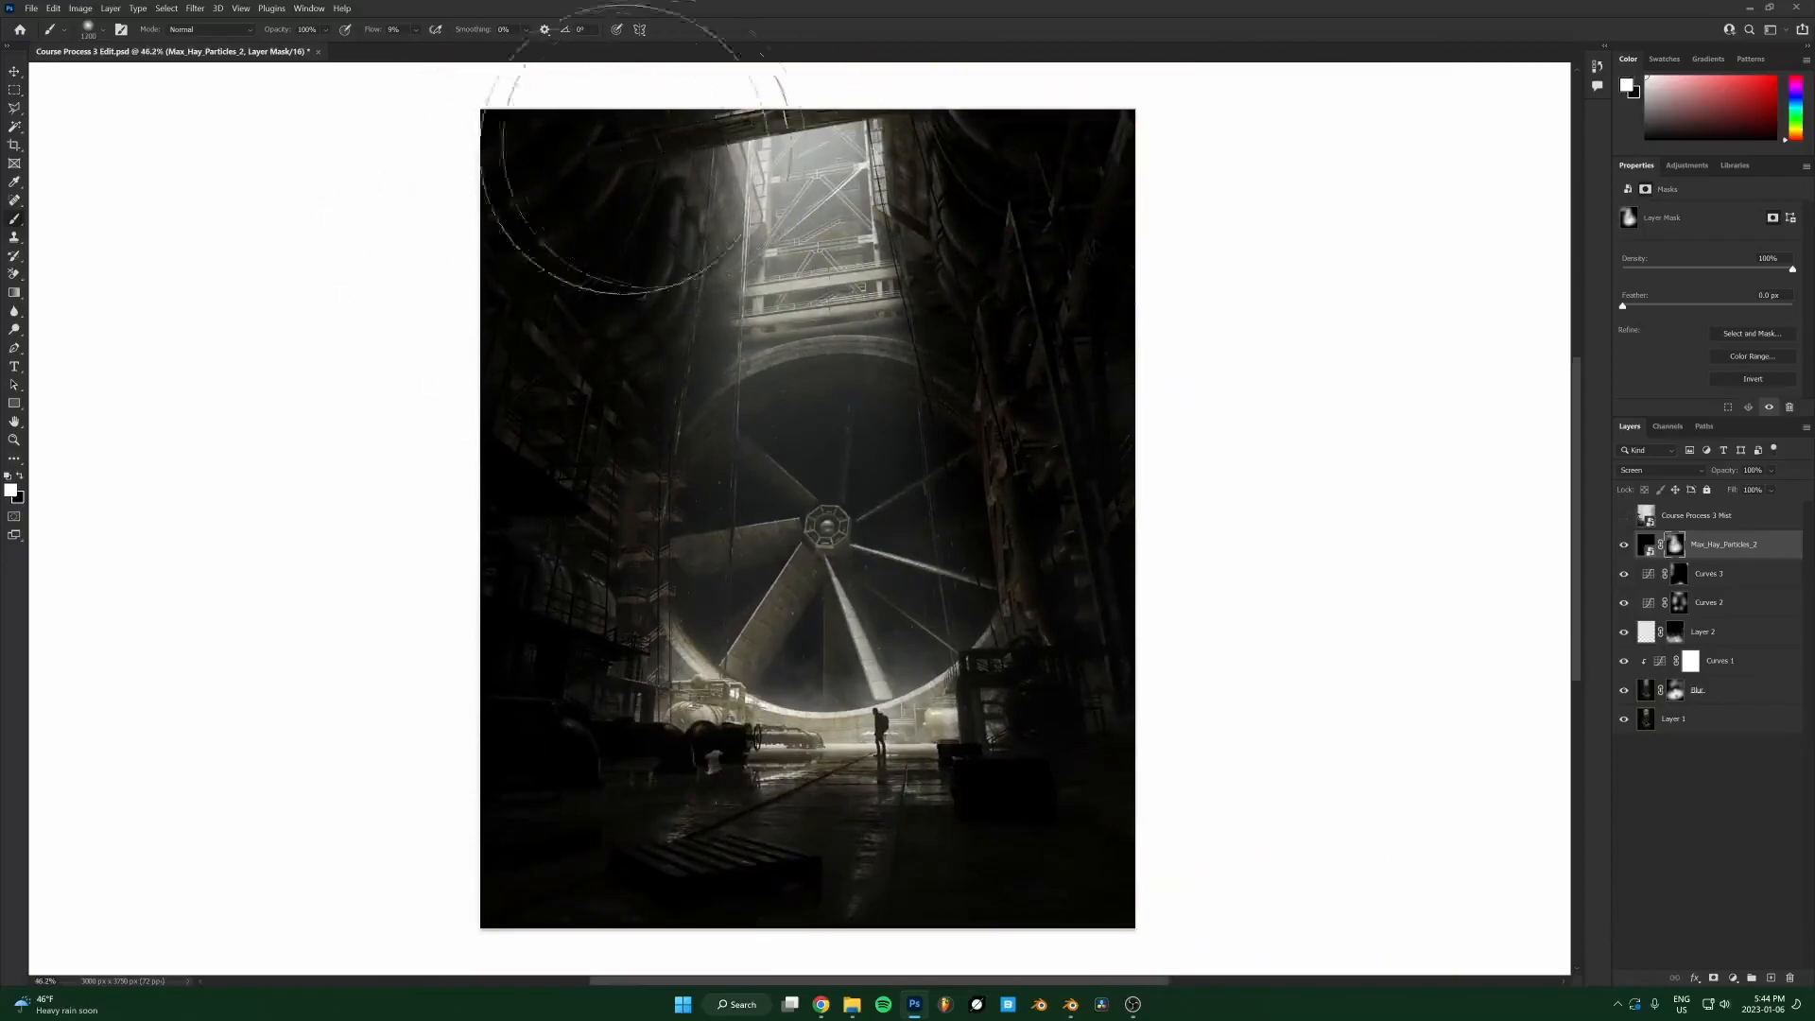
# Refine the particle mask around the left wall and fan, alternating between black and white paint.
pyautogui.press('x')
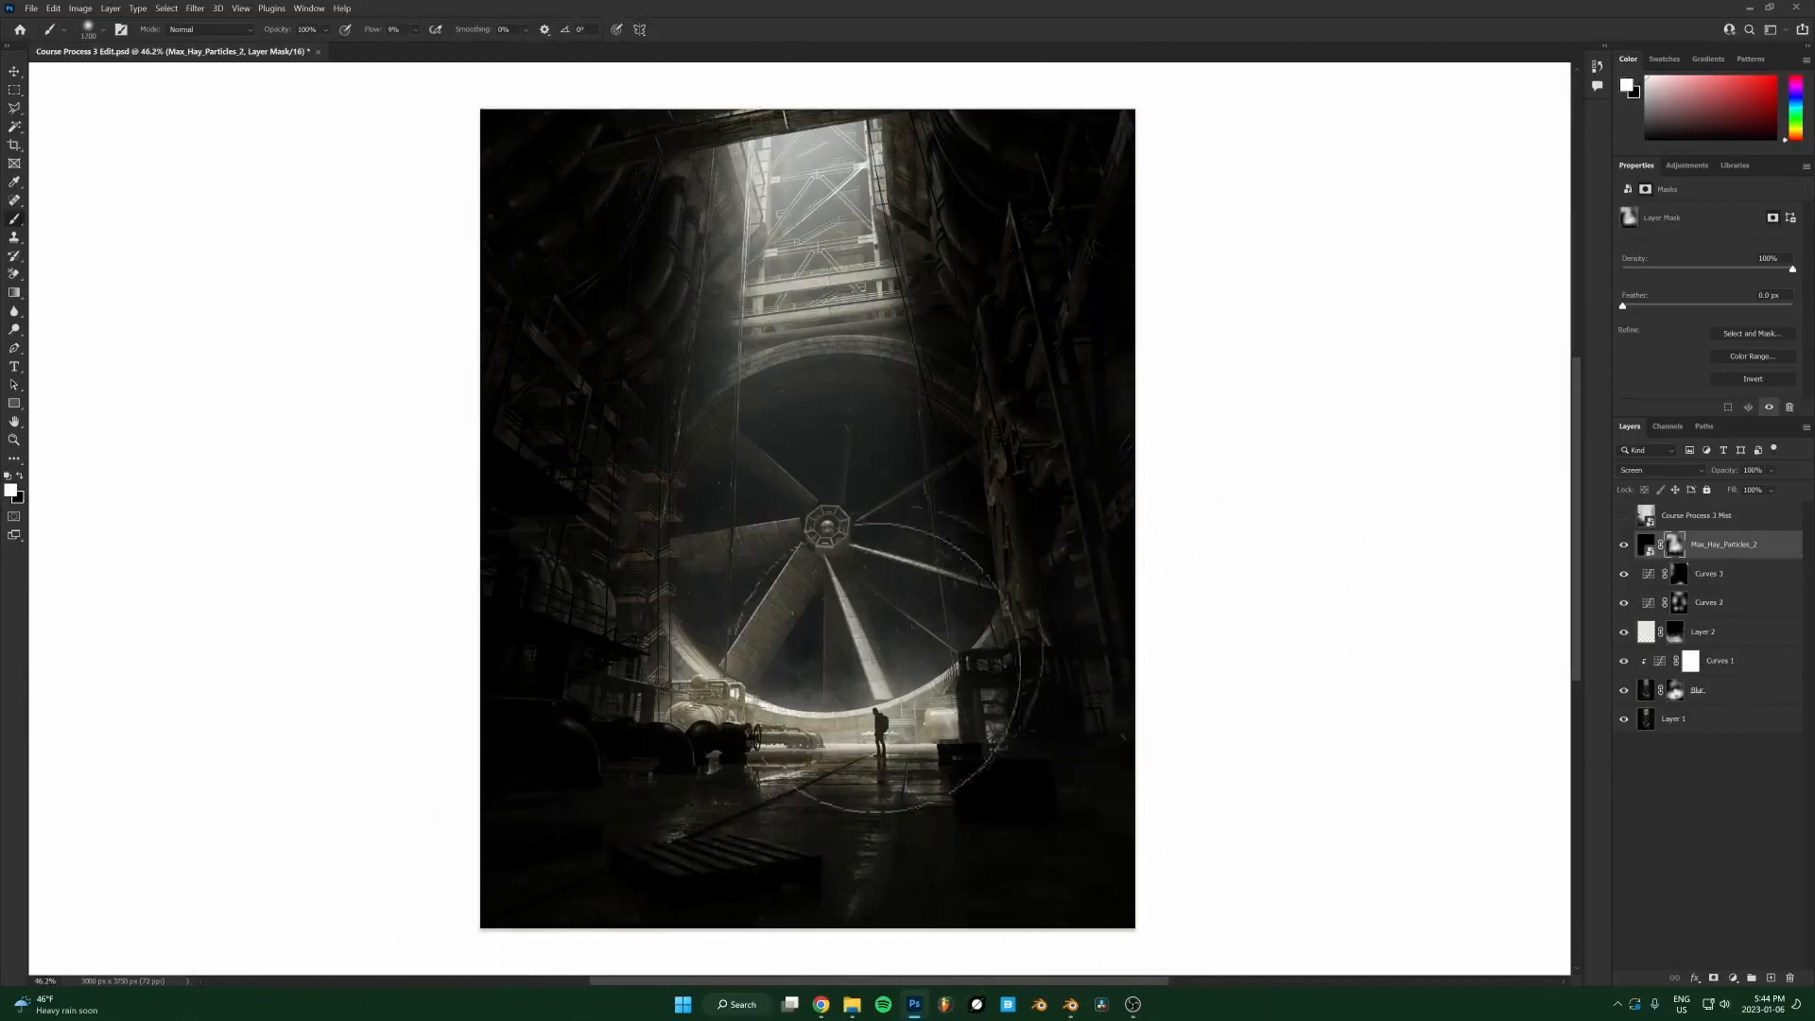
pyautogui.press('x')
pyautogui.scroll(2, 529, 567)
pyautogui.scroll(4, 452, 421)
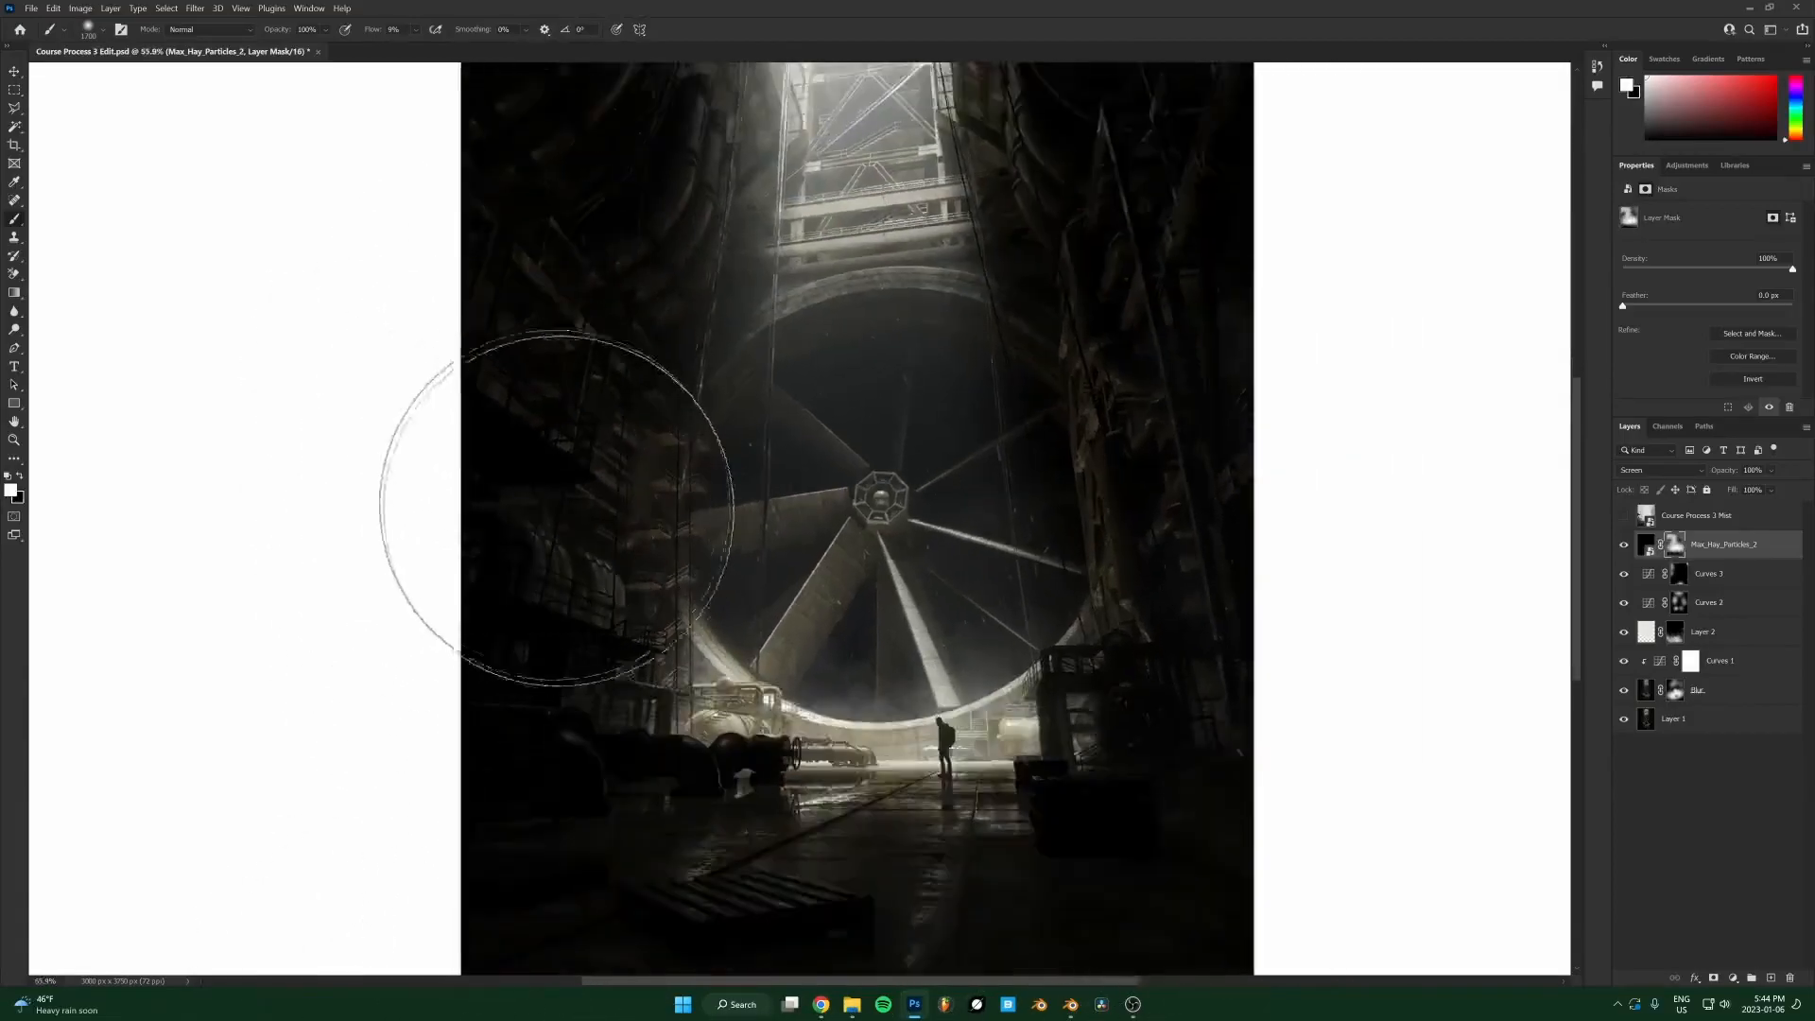
pyautogui.scroll(-3, 387, 539)
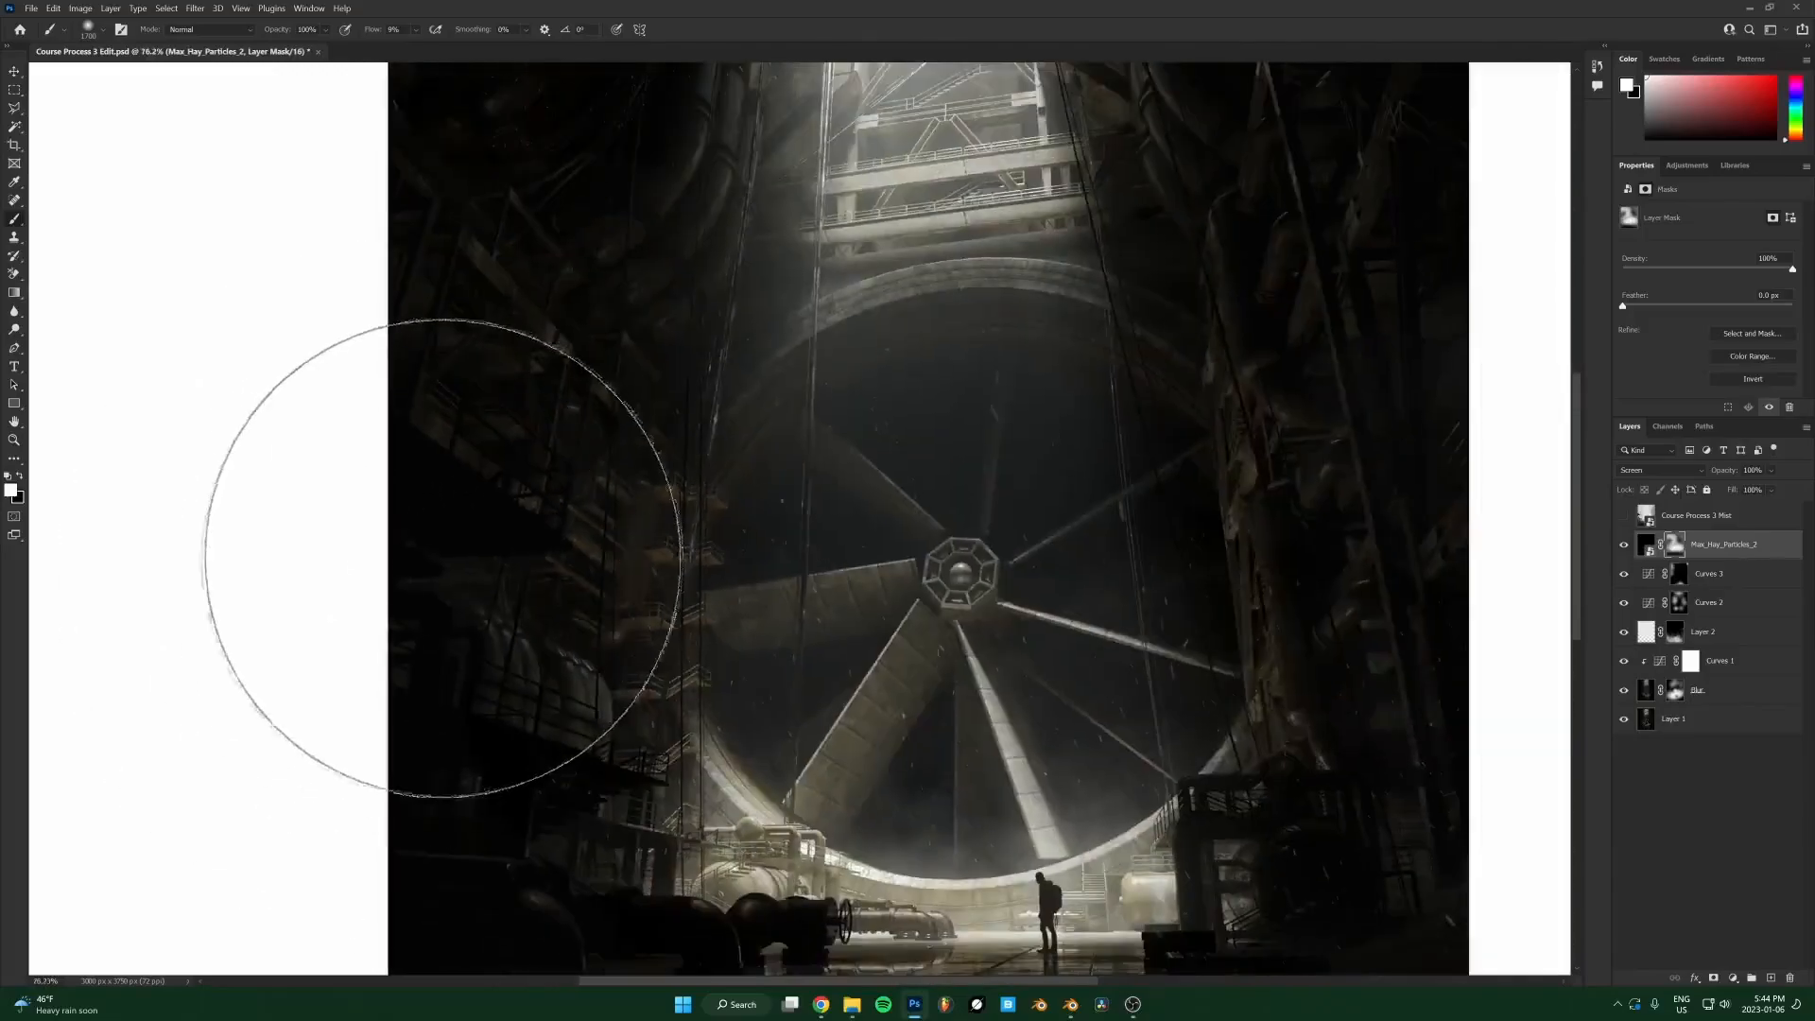
pyautogui.scroll(-2, 668, 385)
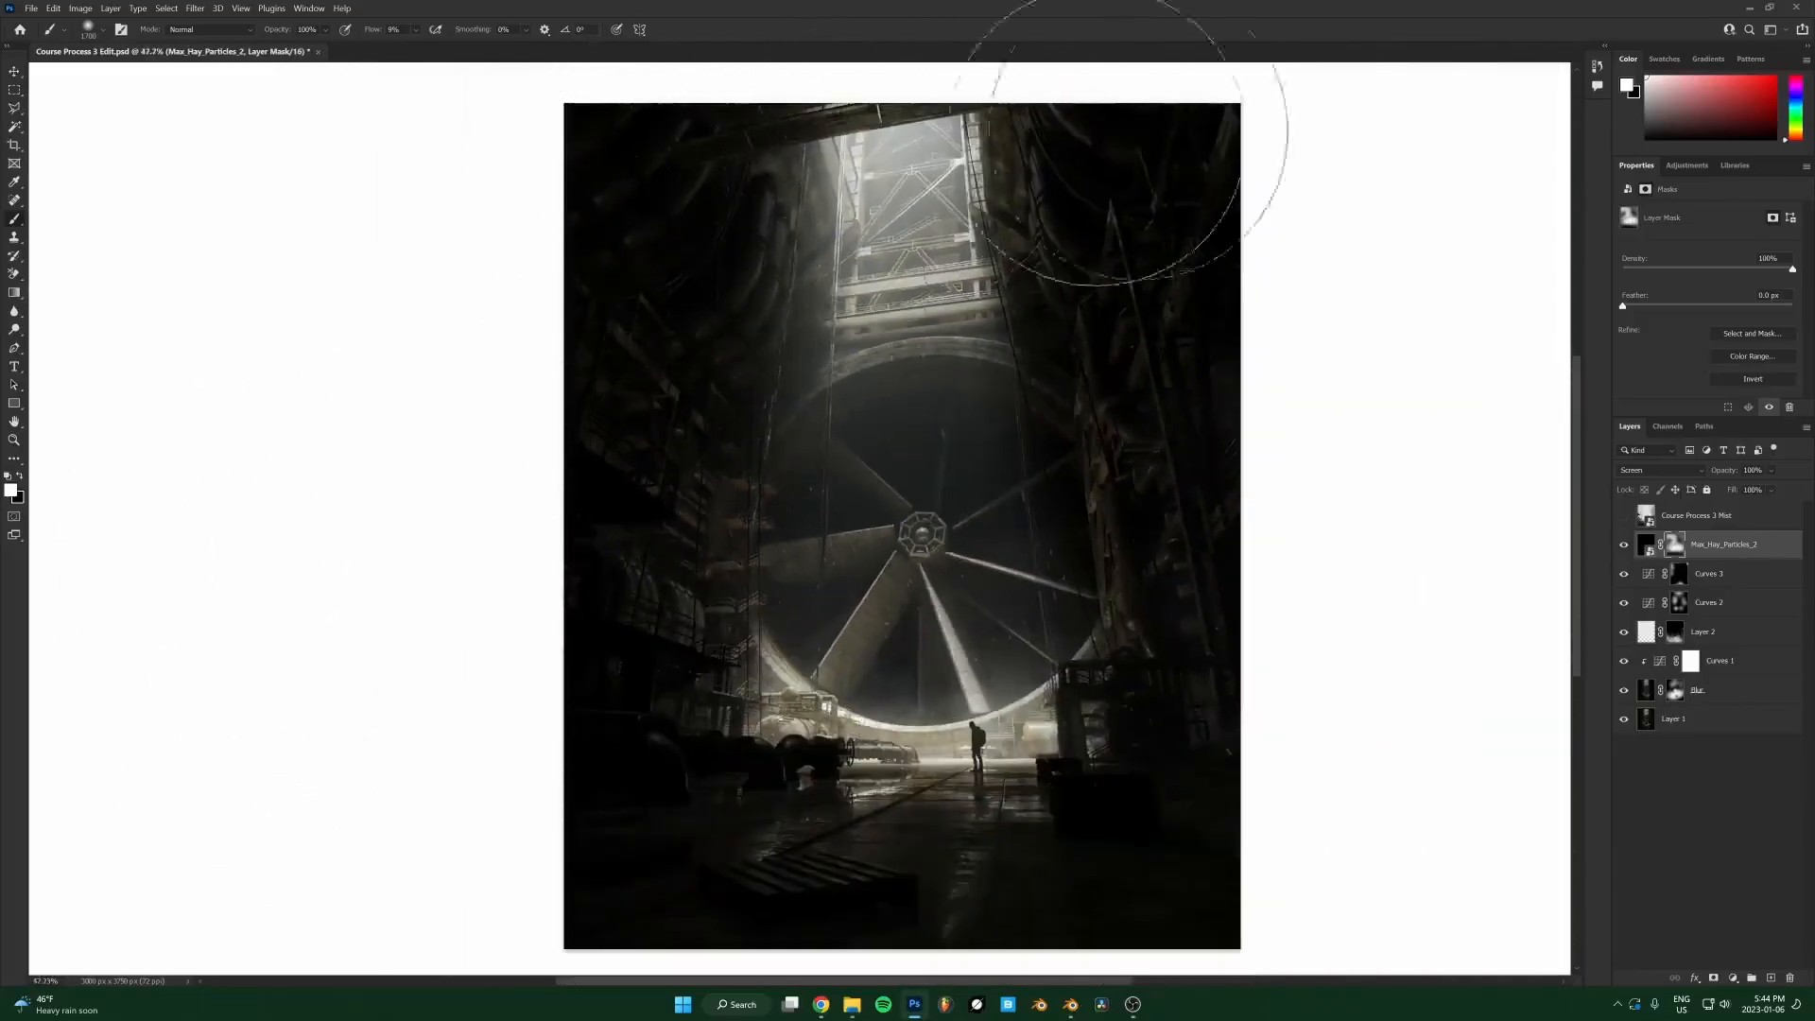
# Adjust the particle mask around the upper shaft and upper side walls, alternating between white and black paint.
pyautogui.scroll(2, 1072, 235)
pyautogui.scroll(3, 1078, 488)
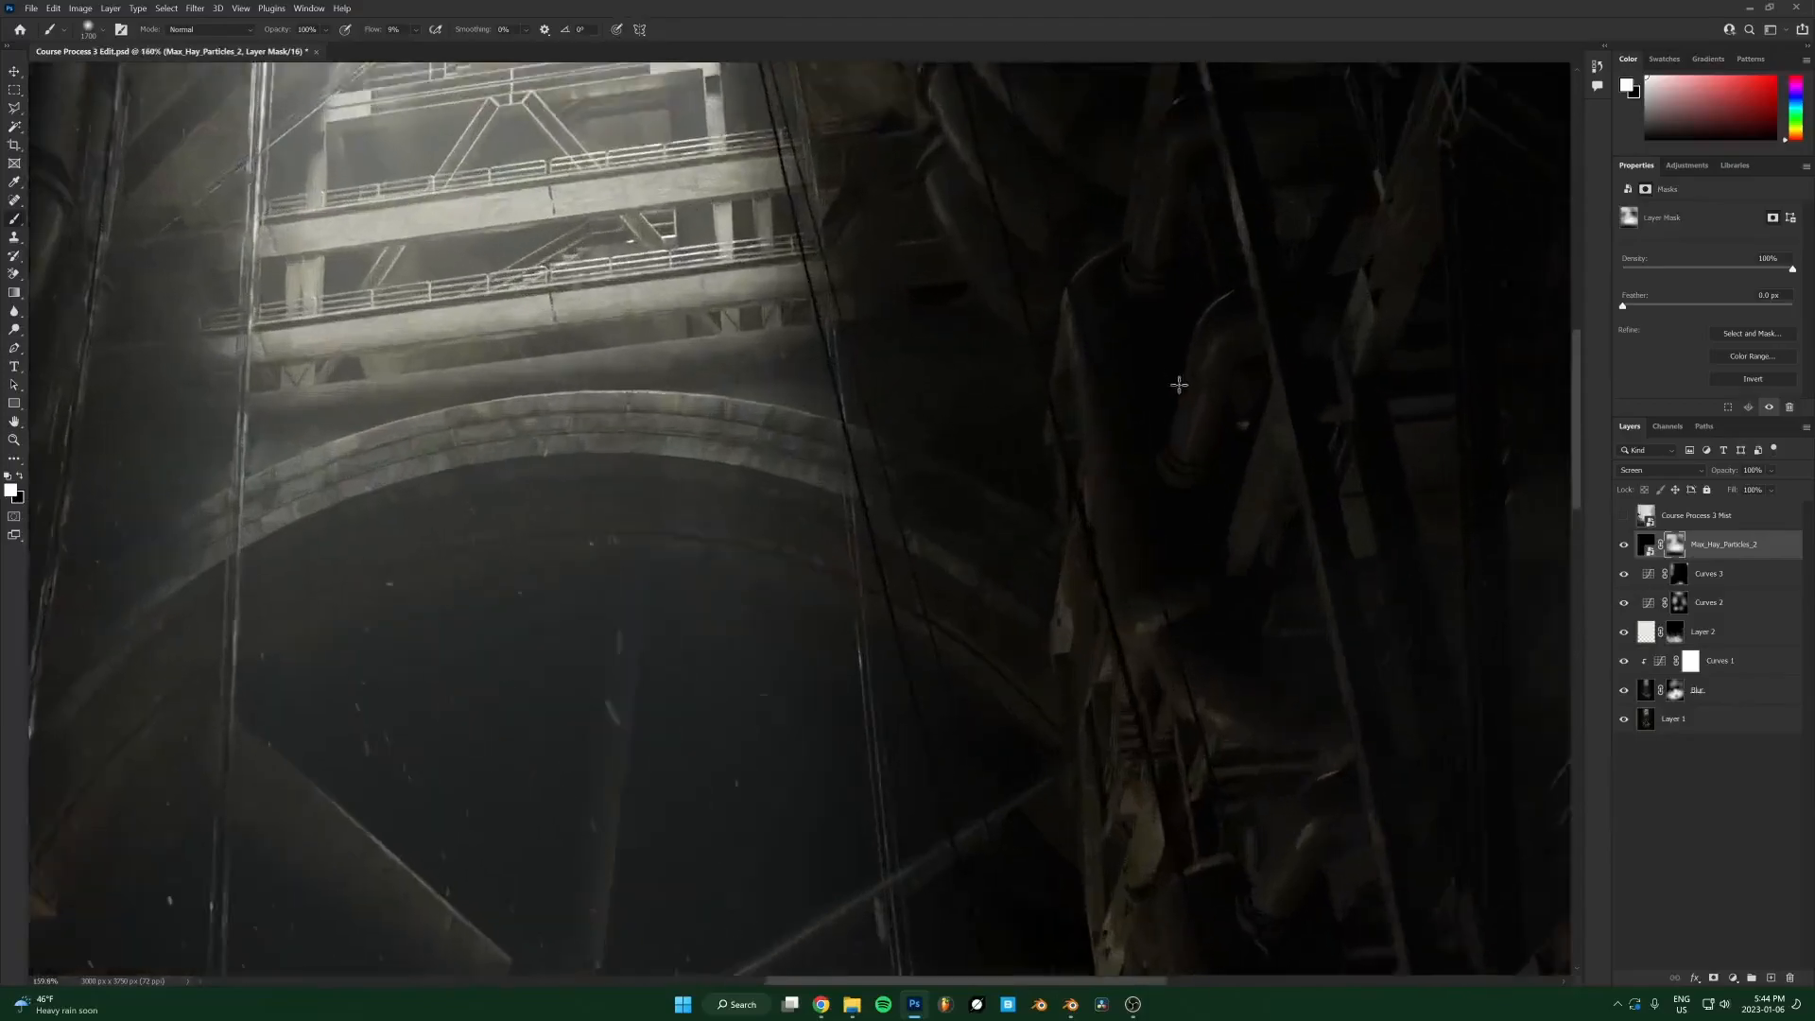
pyautogui.scroll(-3, 1175, 385)
pyautogui.press('x')
pyautogui.scroll(-2, 720, 576)
pyautogui.press('x')
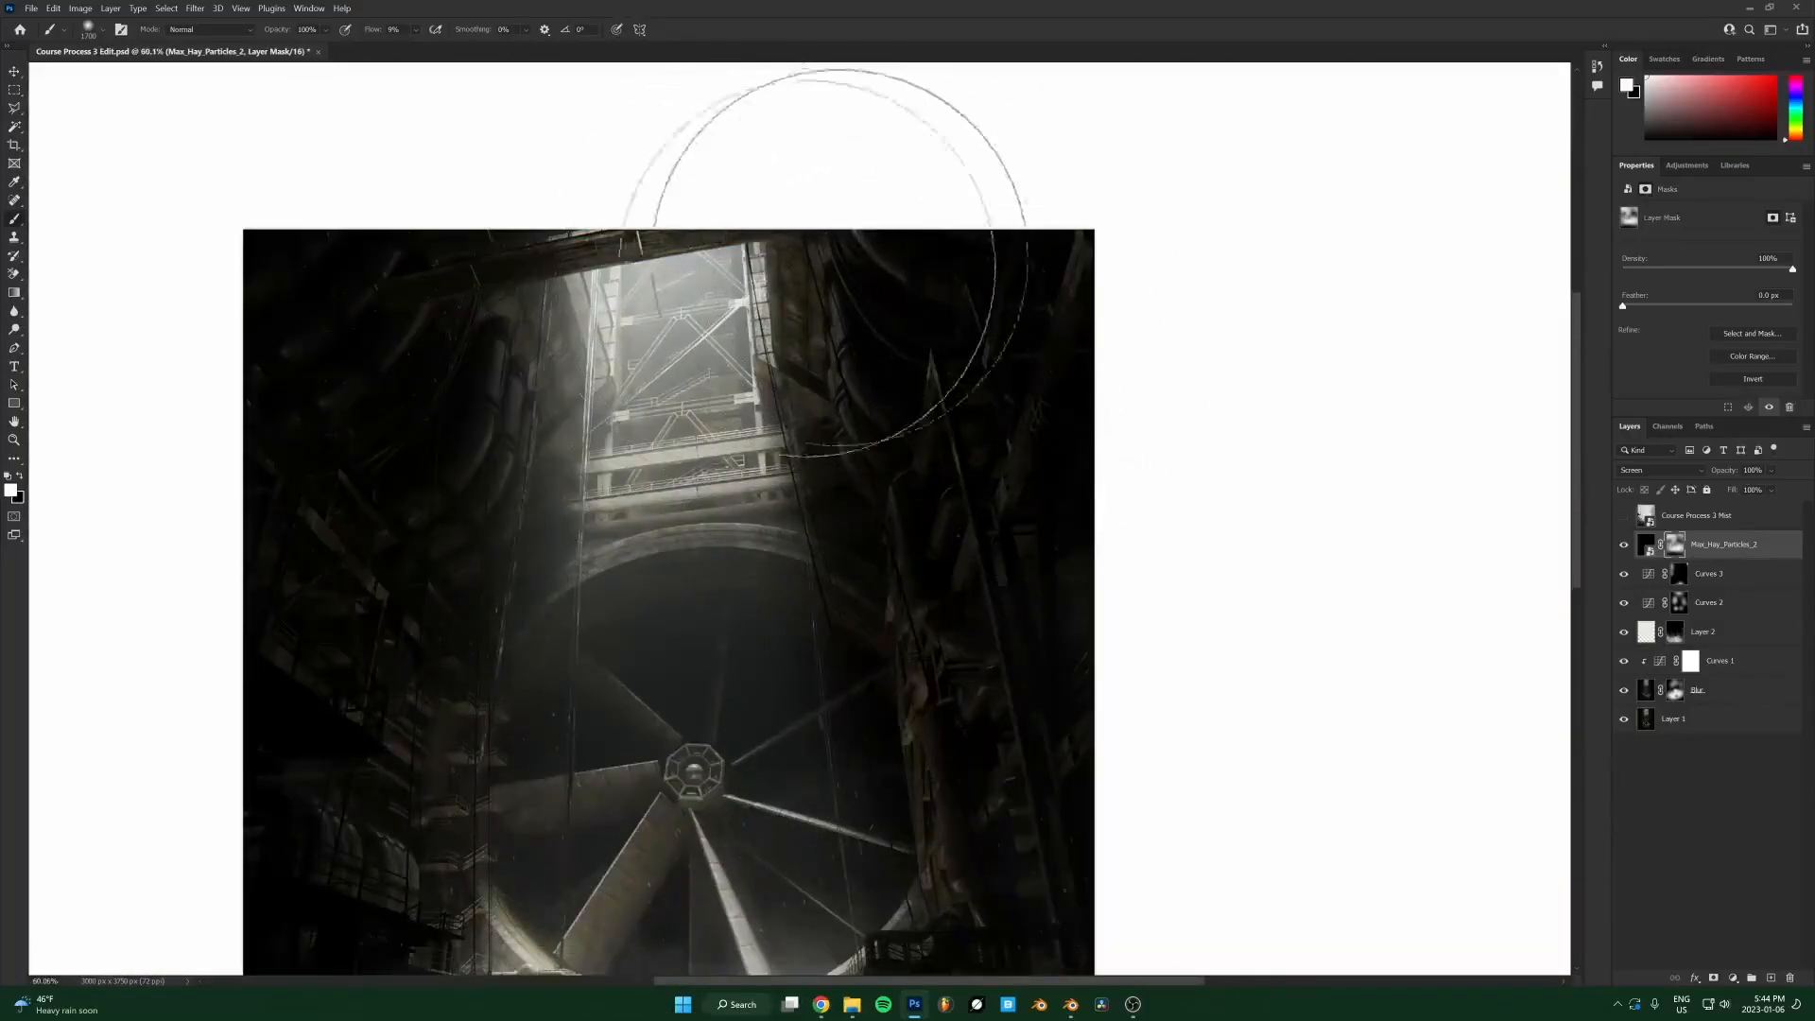
pyautogui.scroll(1, 728, 236)
pyautogui.scroll(1, 567, 236)
pyautogui.press('x')
pyautogui.scroll(-1, 385, 203)
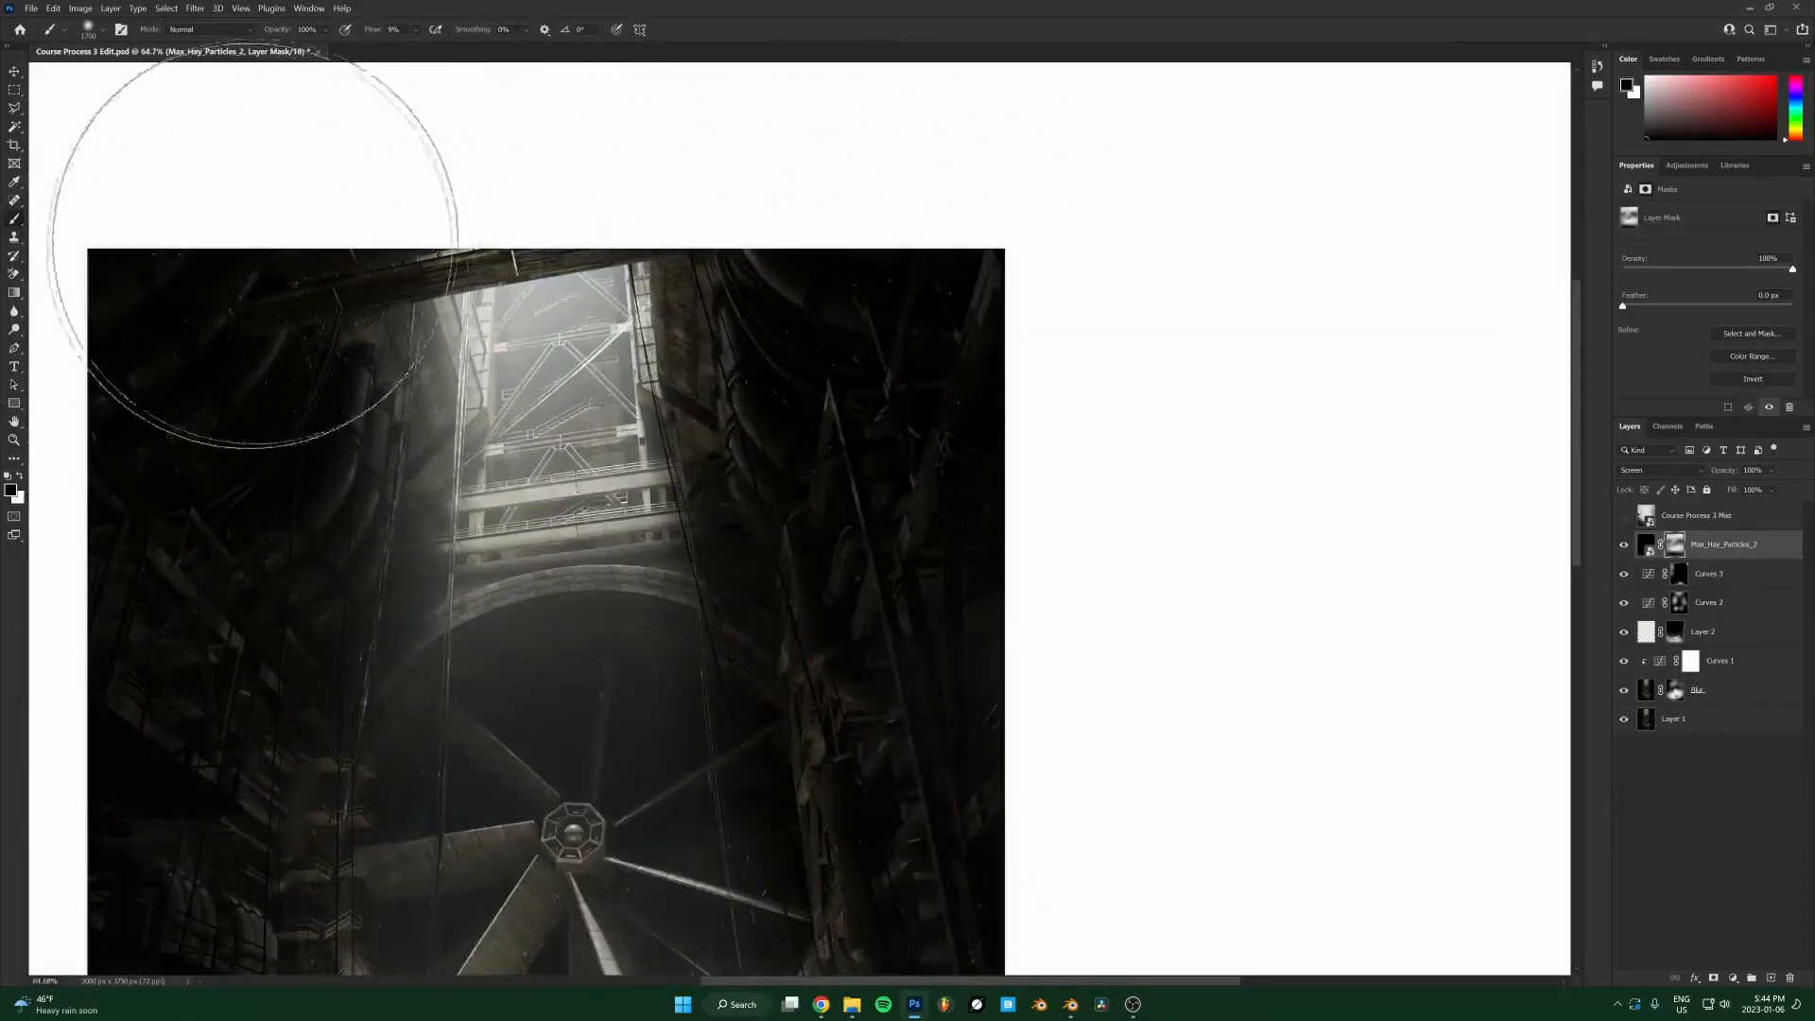
pyautogui.press('x')
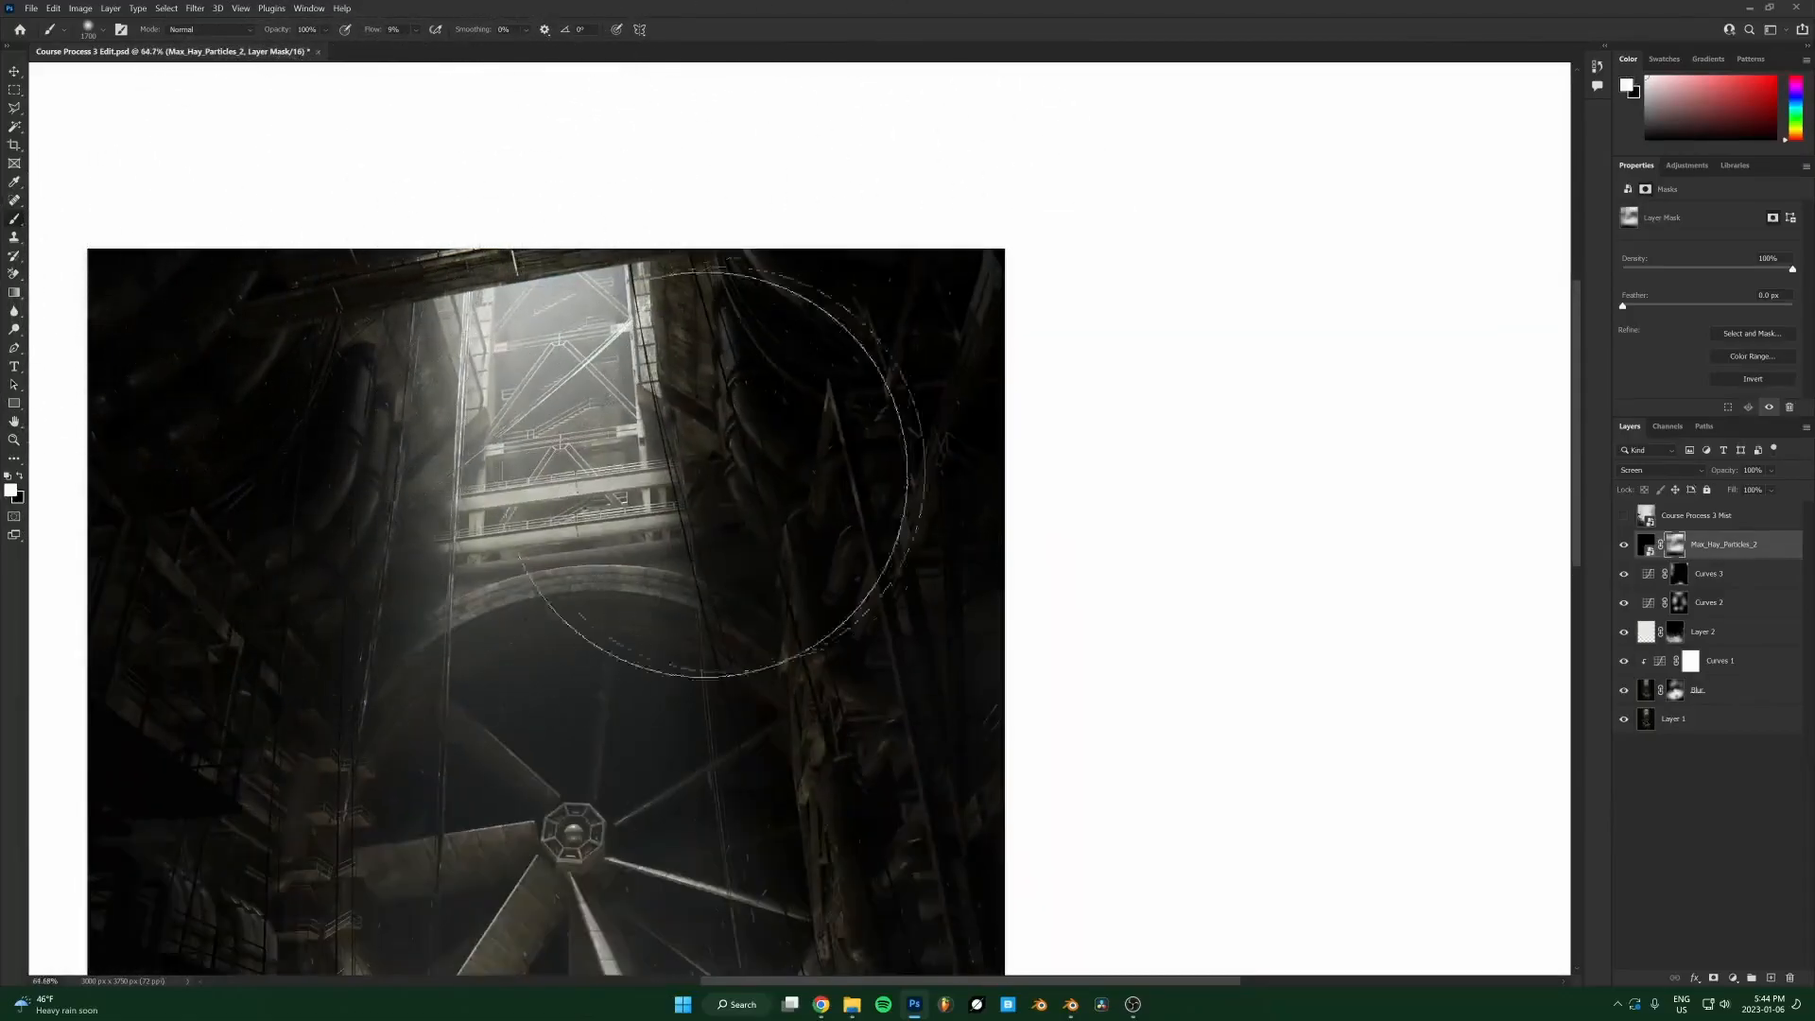
# Reduce the brush size to 500 and touch up the particle mask over the dark pipework right of the fan.
pyautogui.scroll(-3, 870, 365)
pyautogui.scroll(4, 696, 563)
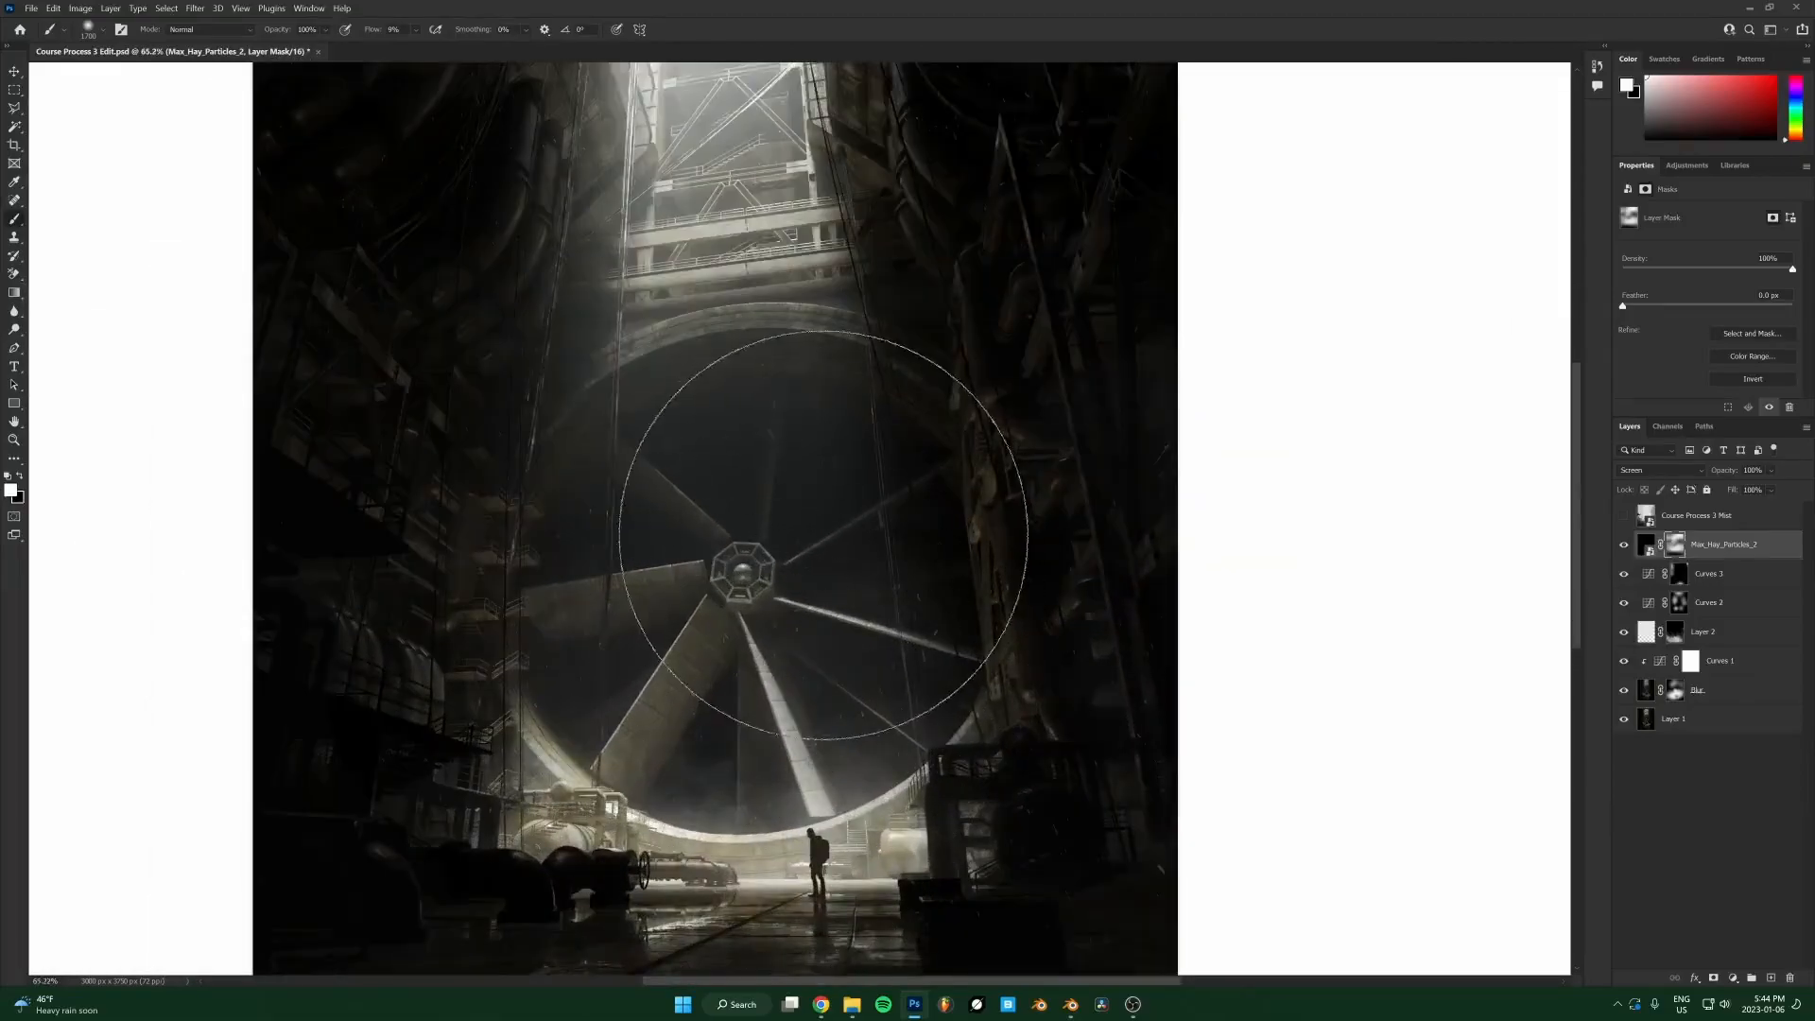
pyautogui.scroll(1, 824, 558)
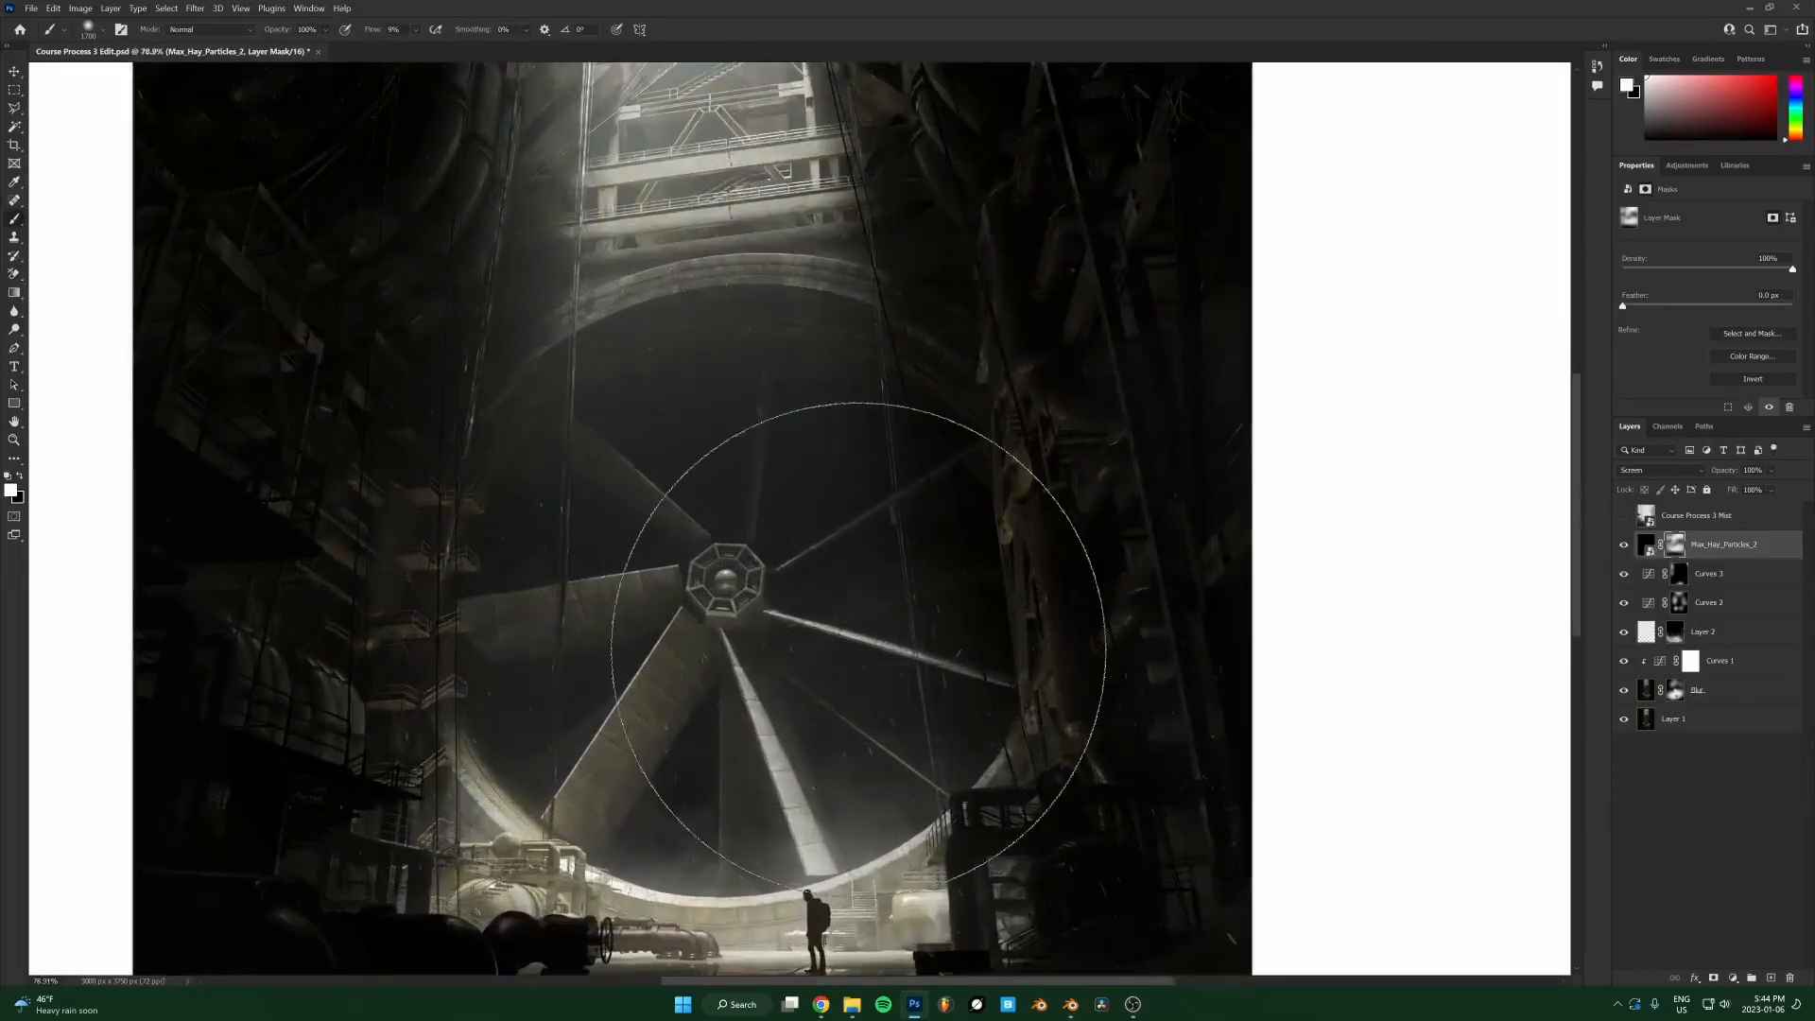
pyautogui.press('[')
pyautogui.press('[')
pyautogui.press('[')
pyautogui.press('[')
pyautogui.press('[')
pyautogui.press('[')
pyautogui.press('[')
pyautogui.press('[')
pyautogui.press('[')
pyautogui.press('[')
pyautogui.press('[')
pyautogui.press('[')
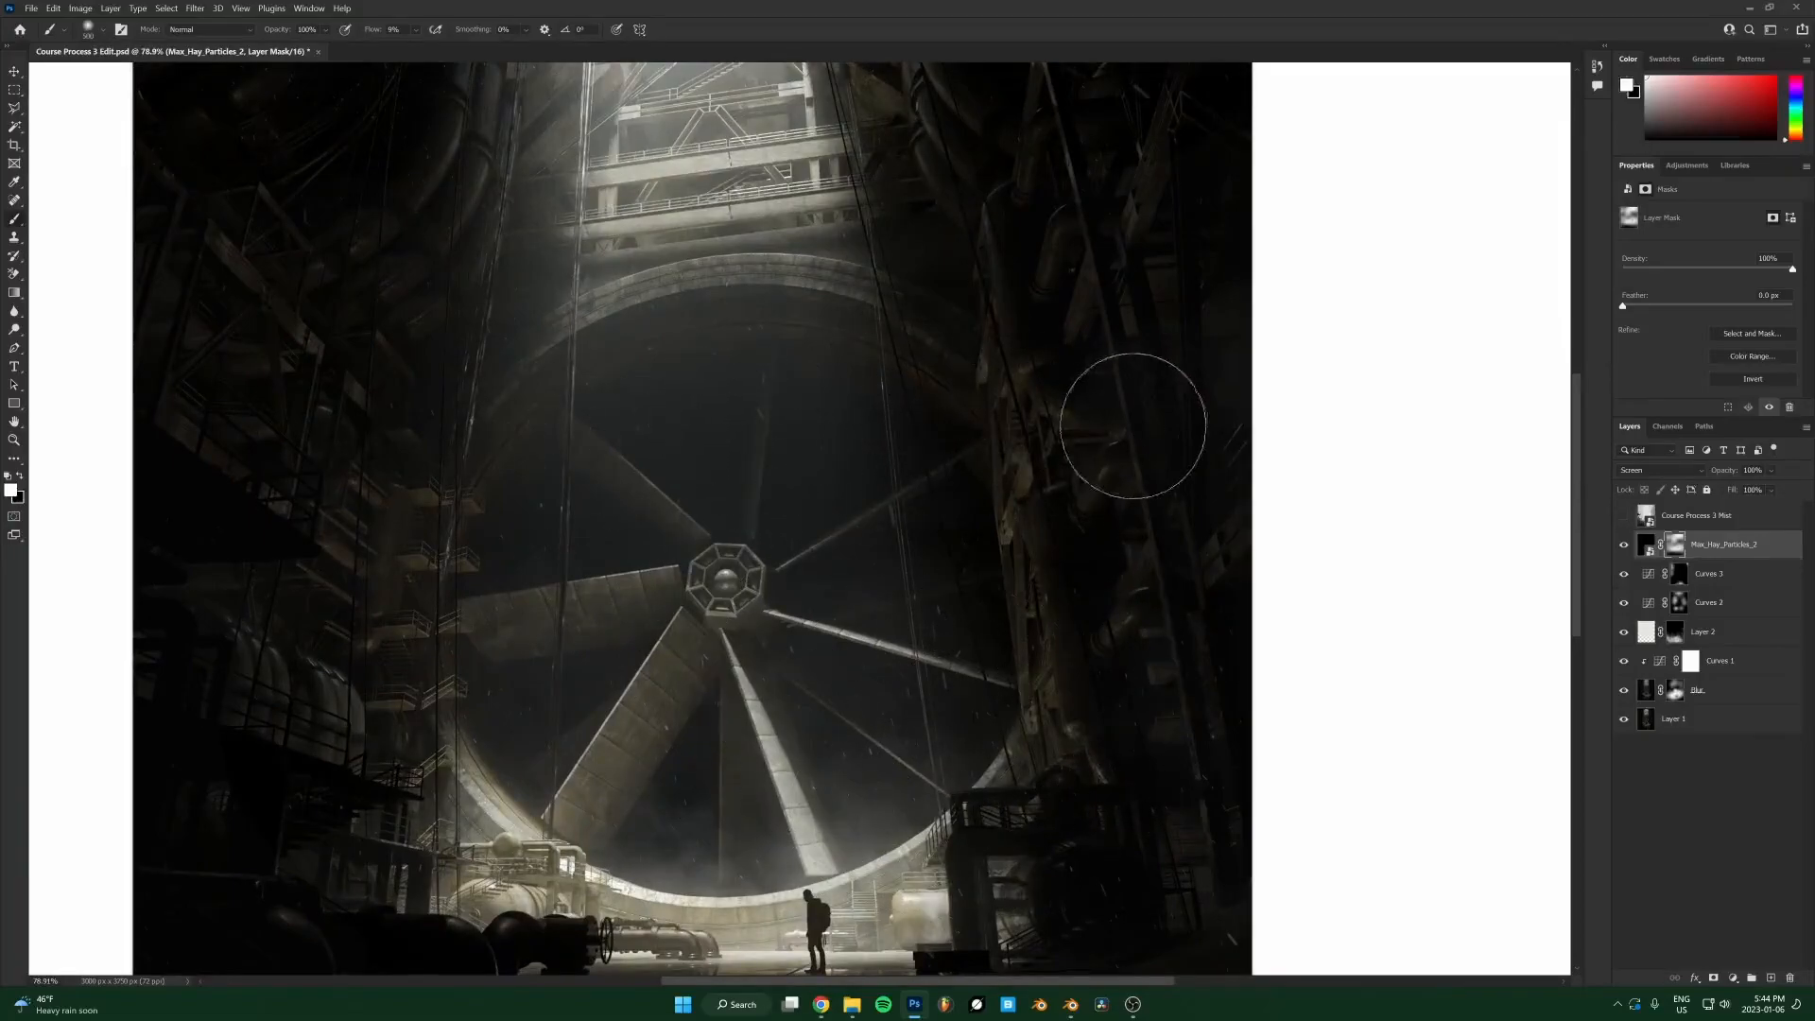
# Increase the brush size to 900 for work on the particle layer's mask.
pyautogui.scroll(-2, 1191, 555)
pyautogui.scroll(-1, 1191, 554)
pyautogui.press('x')
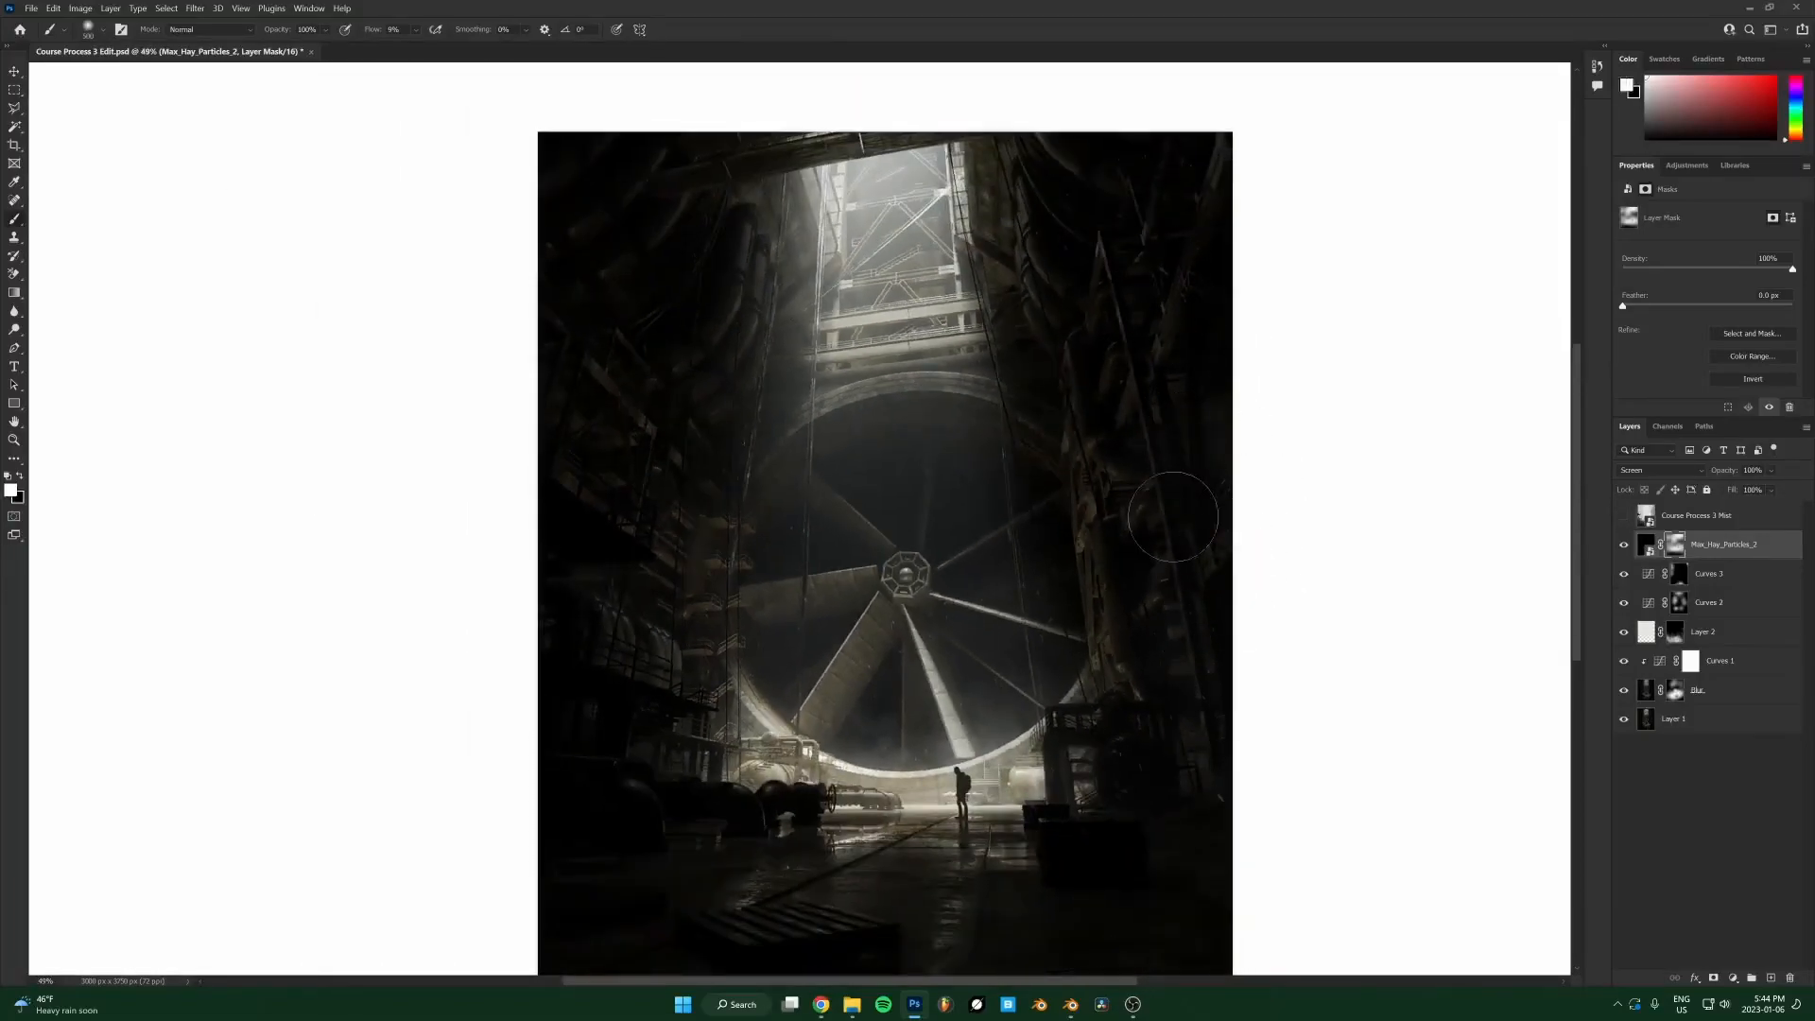
pyautogui.press(']')
pyautogui.press(']')
pyautogui.press(']')
pyautogui.press(']')
pyautogui.scroll(2, 909, 572)
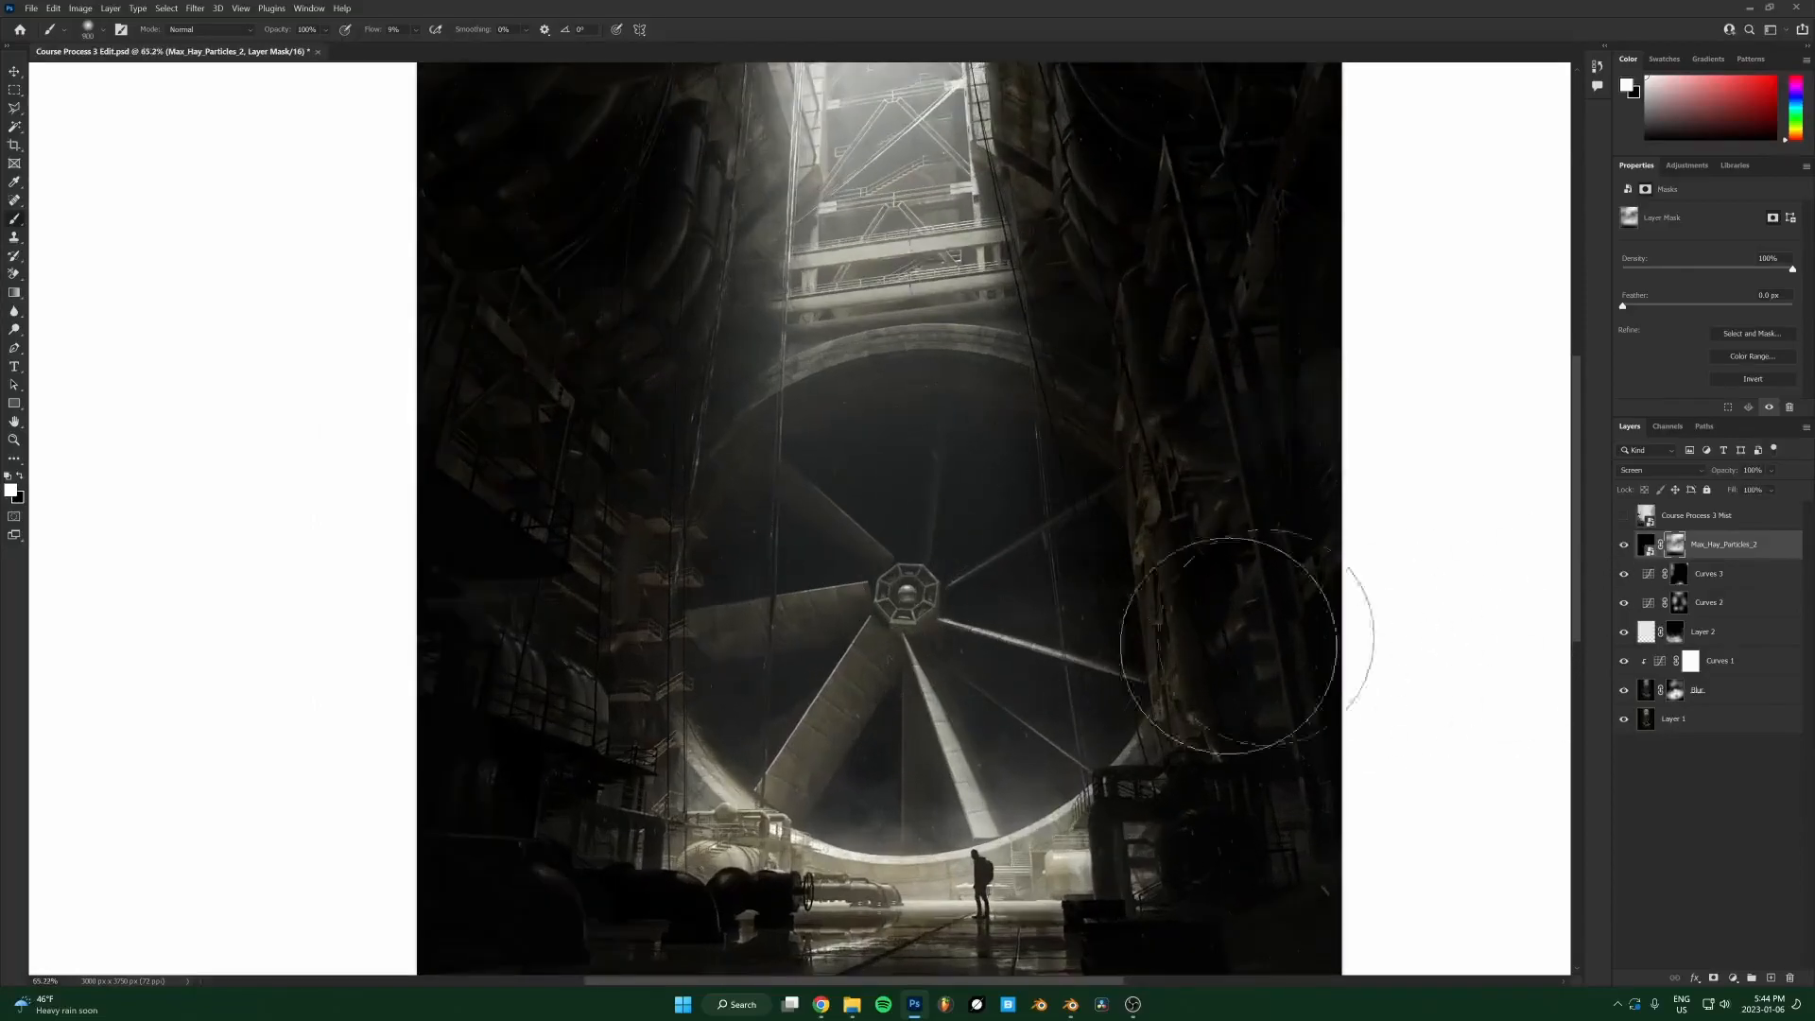
pyautogui.scroll(2, 1002, 567)
pyautogui.scroll(-3, 1182, 529)
pyautogui.scroll(-3, 1155, 551)
pyautogui.scroll(3, 1229, 553)
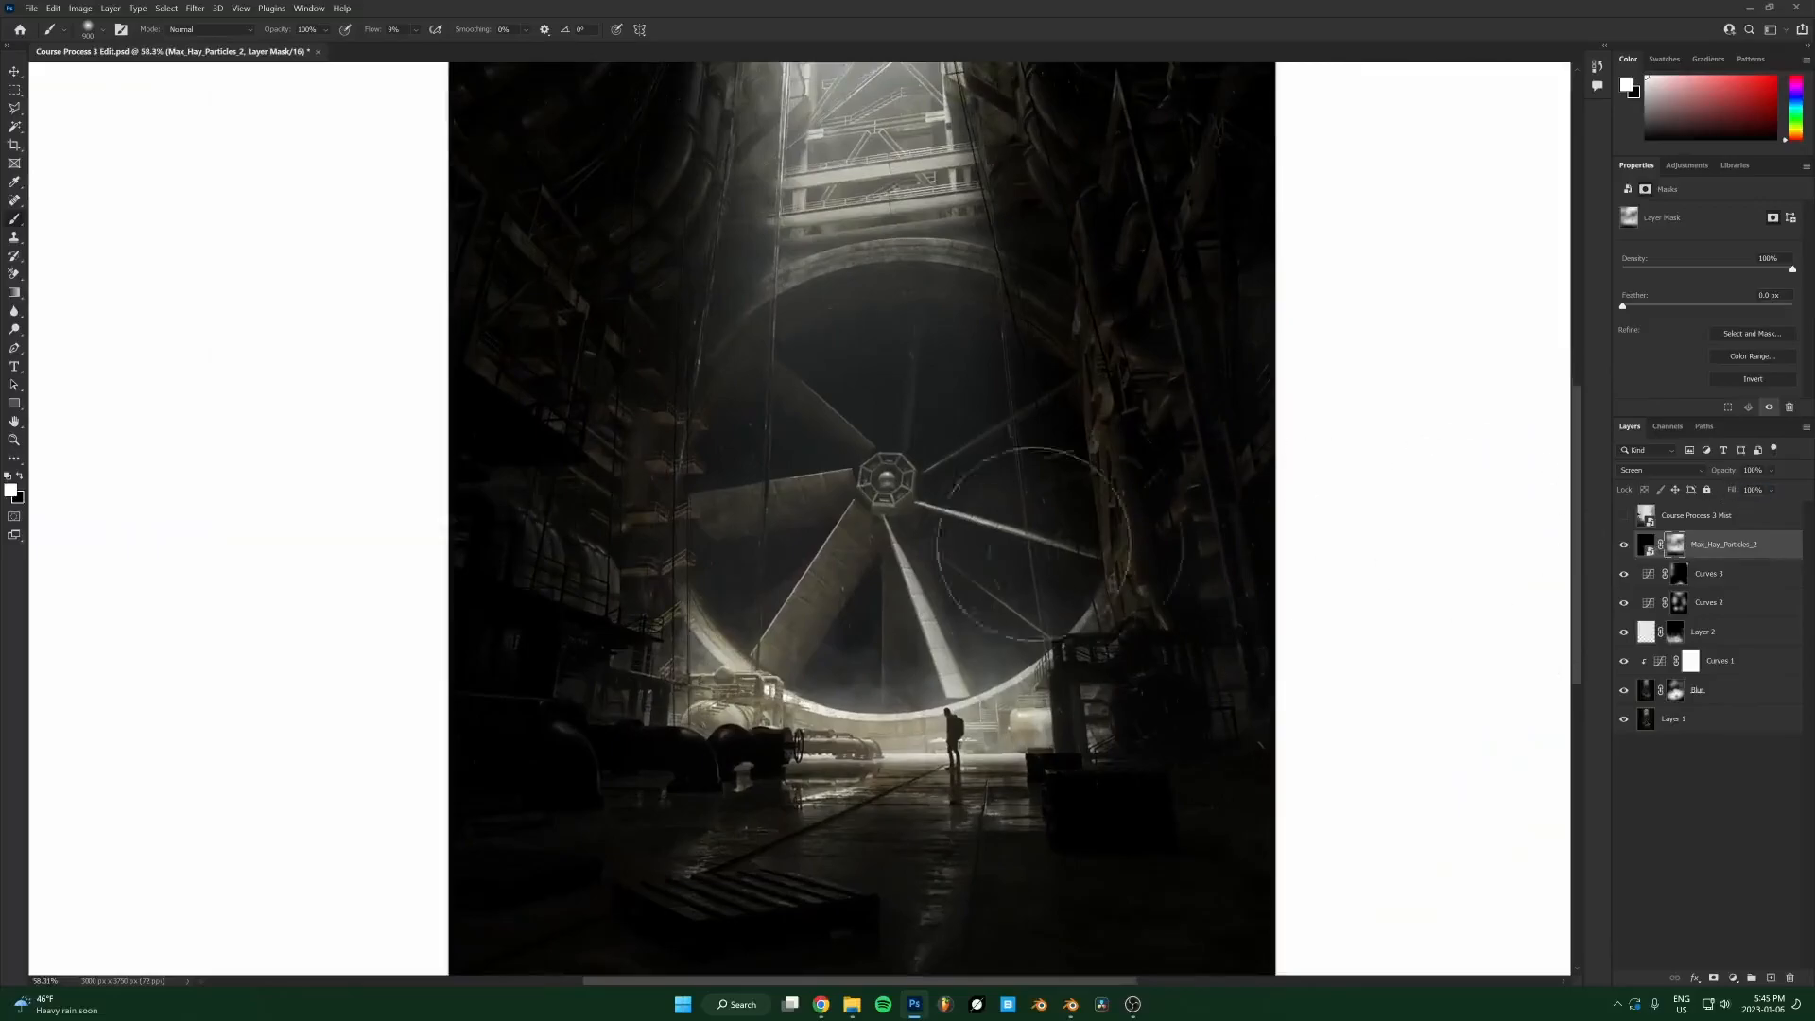
# Reduce the particle layer's fill to 75% and check the particles around the fan and across the full image.
pyautogui.scroll(3, 1012, 425)
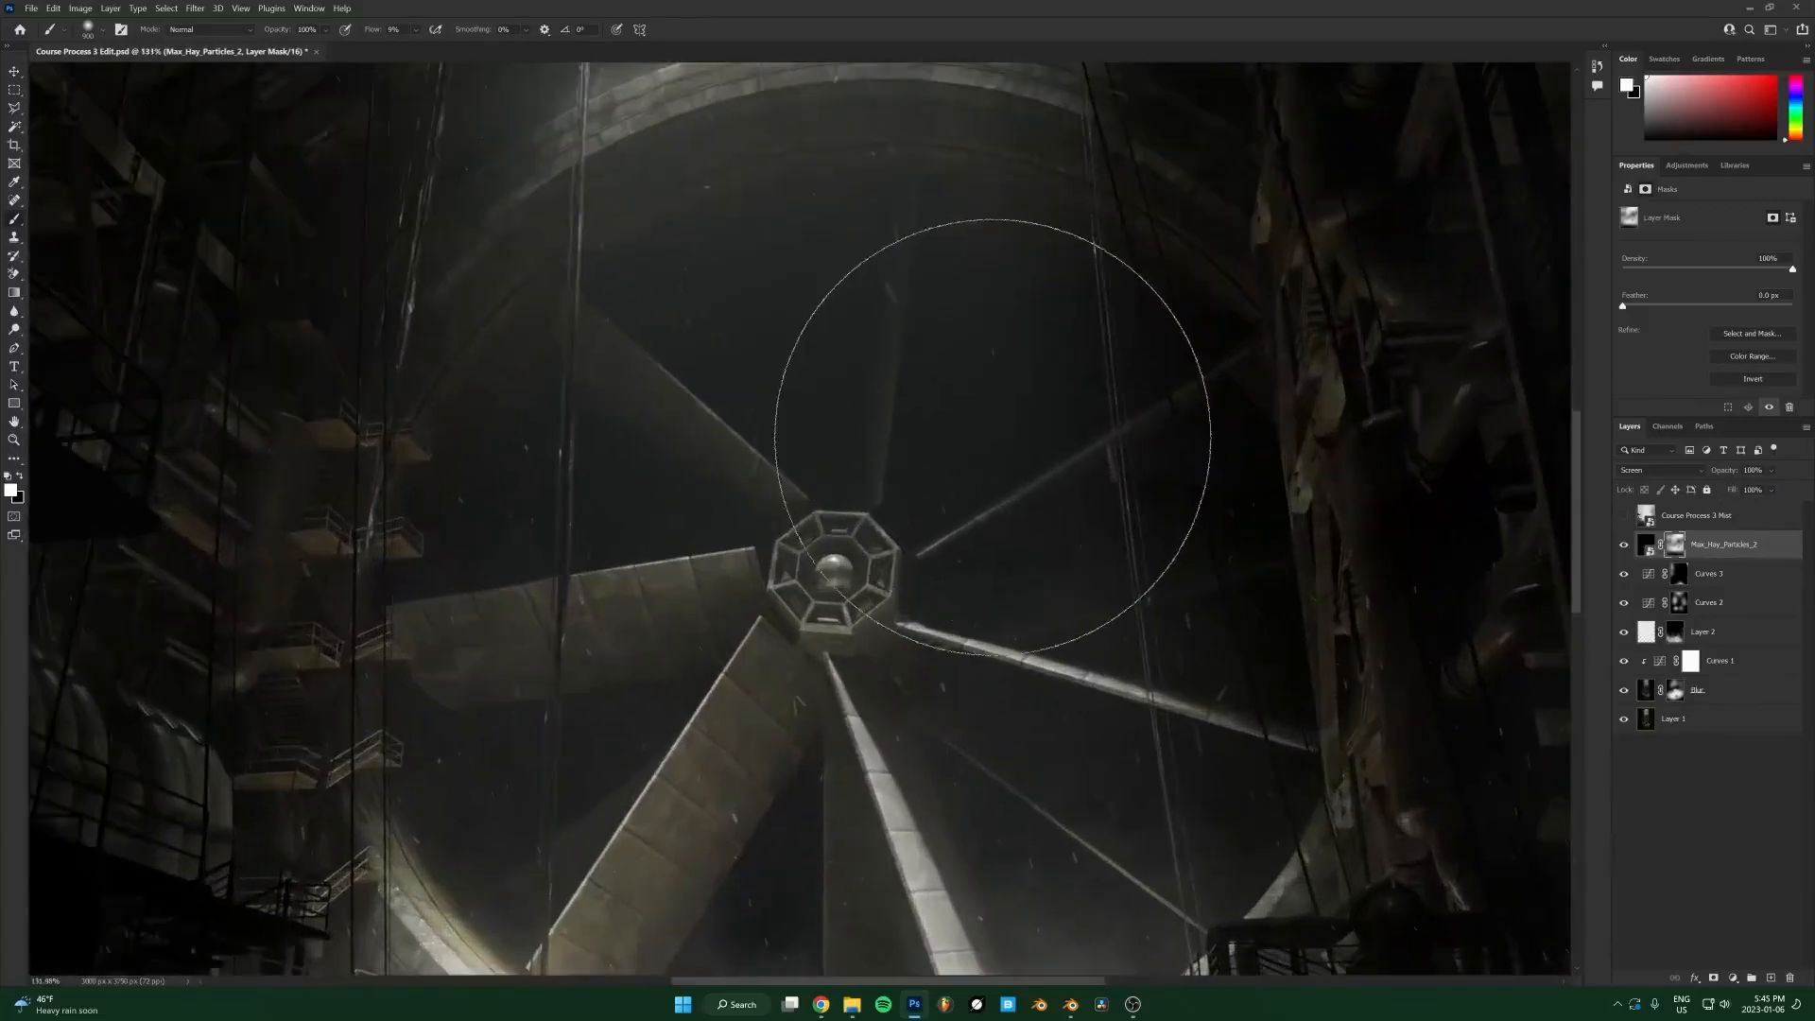
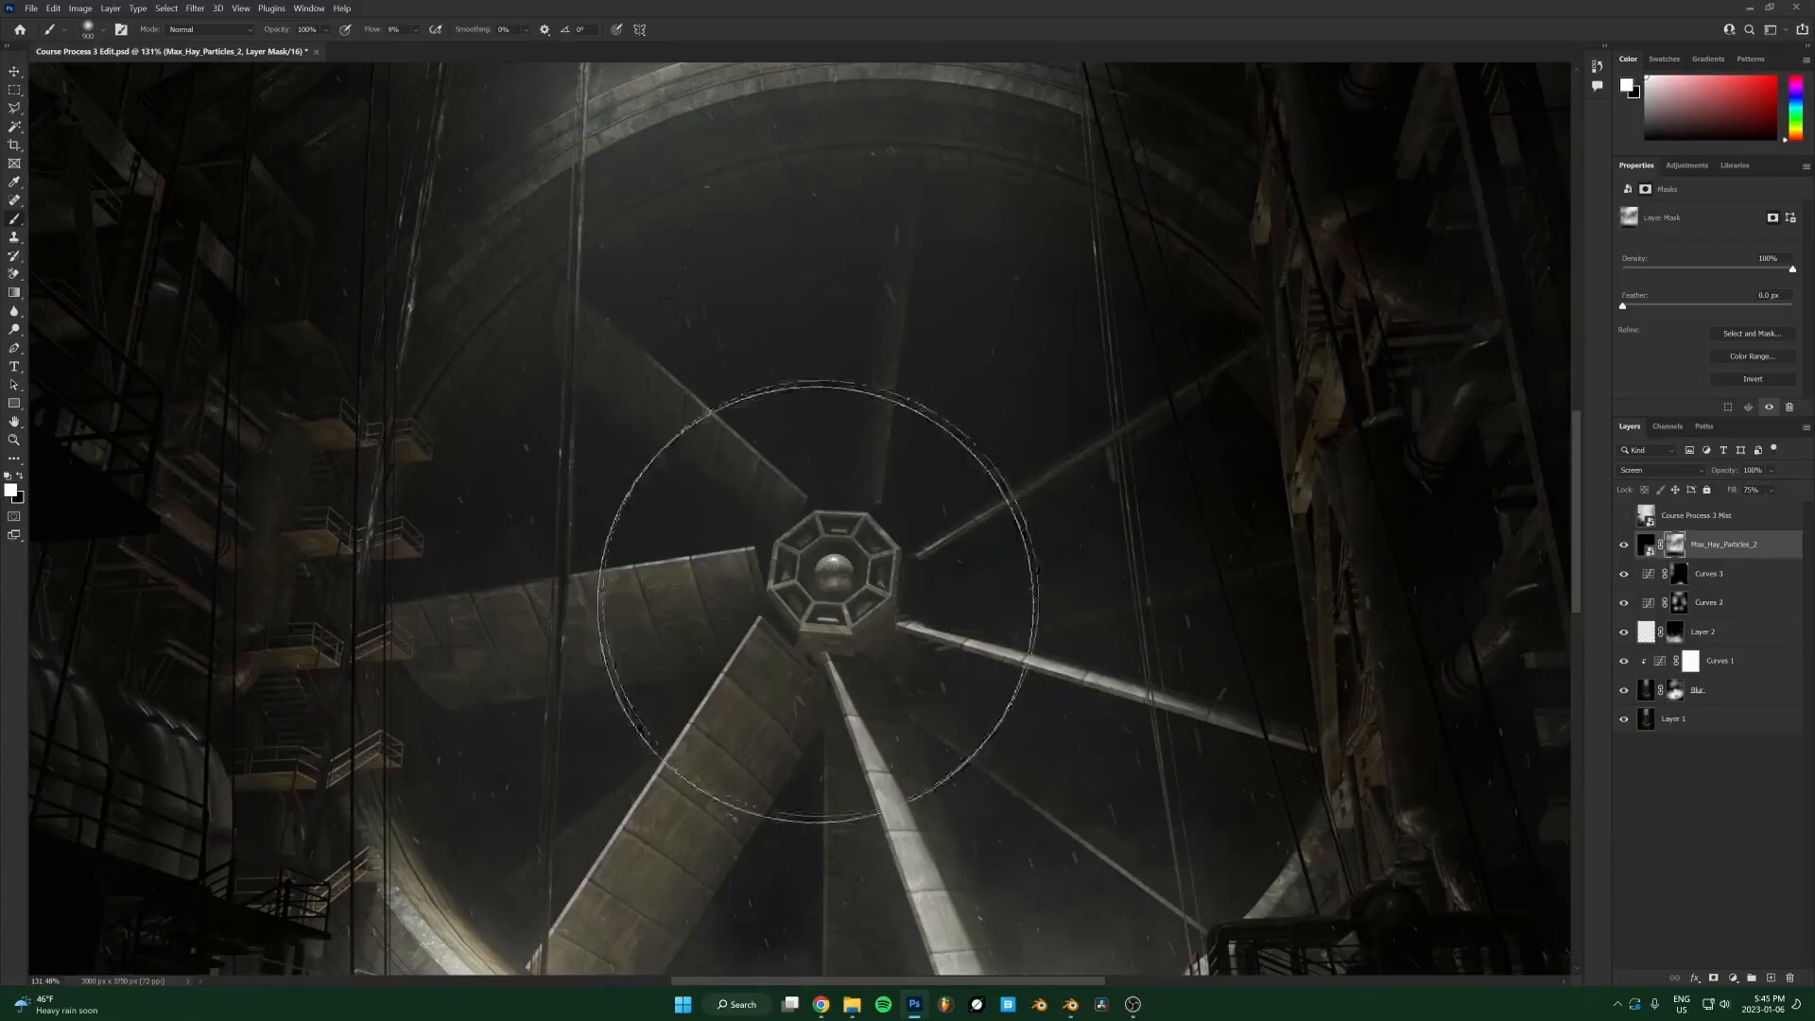
pyautogui.scroll(-4, 1039, 529)
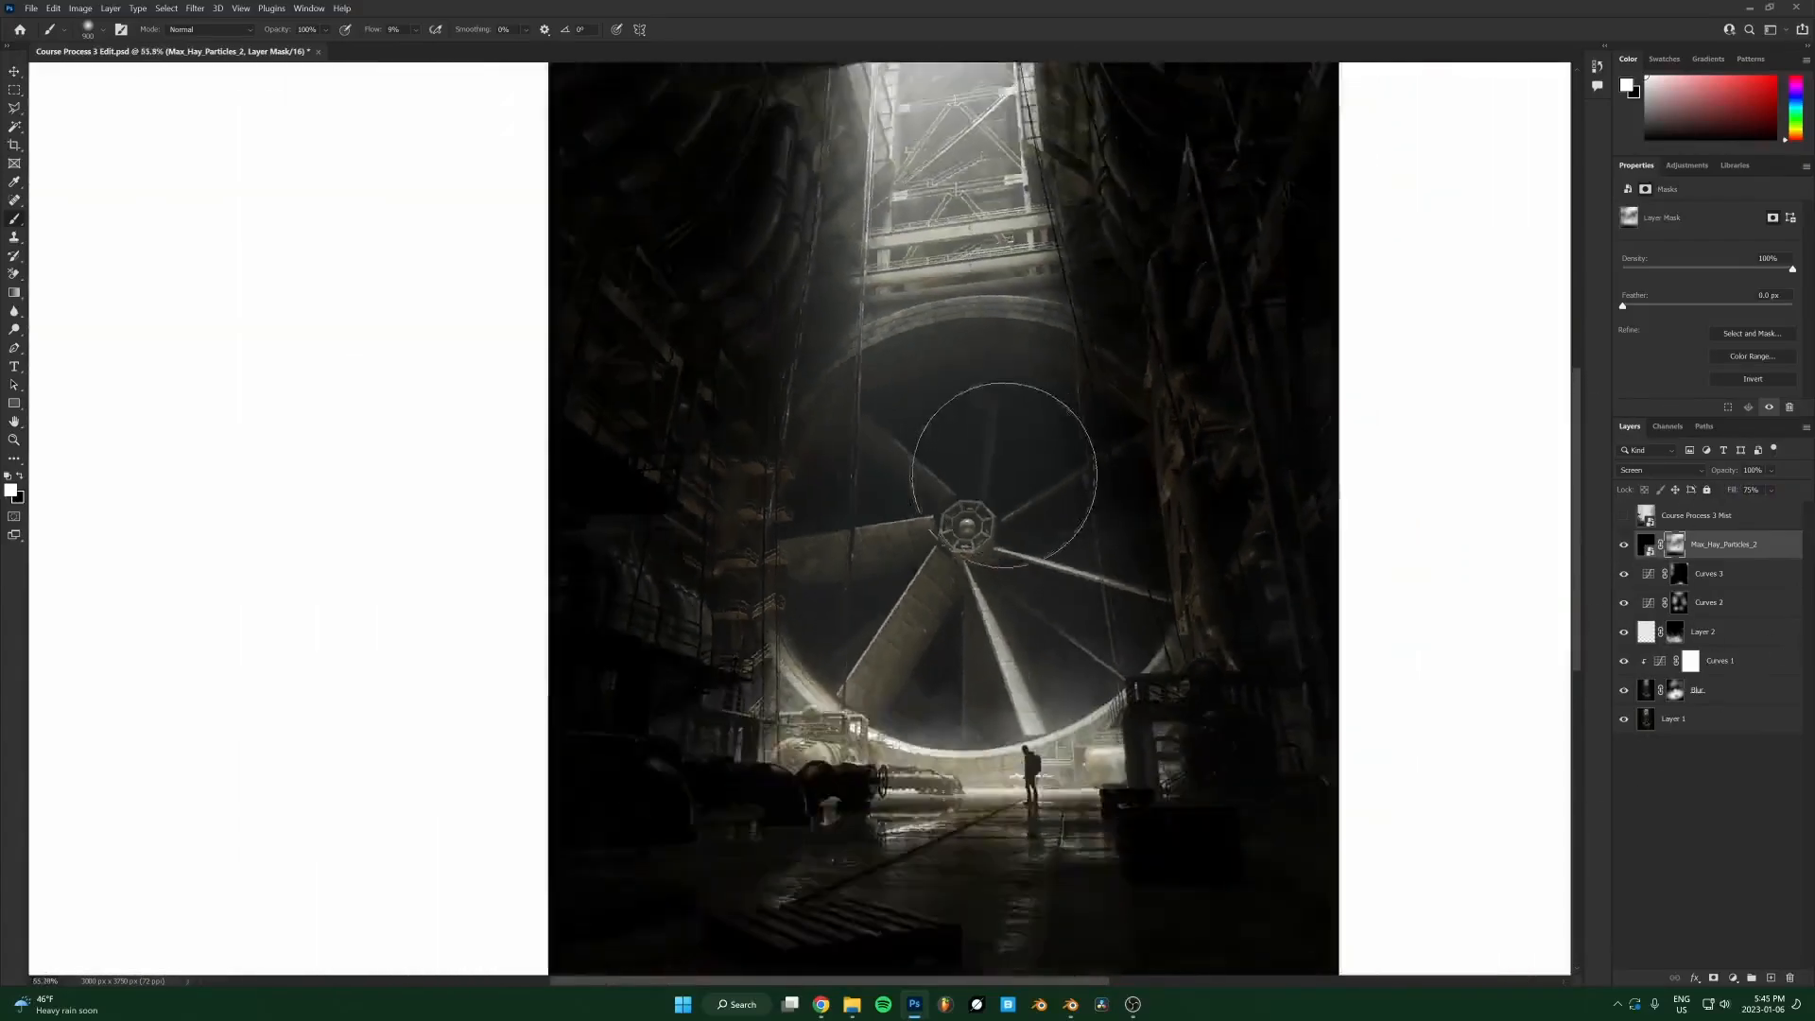
pyautogui.scroll(2, 891, 534)
pyautogui.scroll(-2, 891, 534)
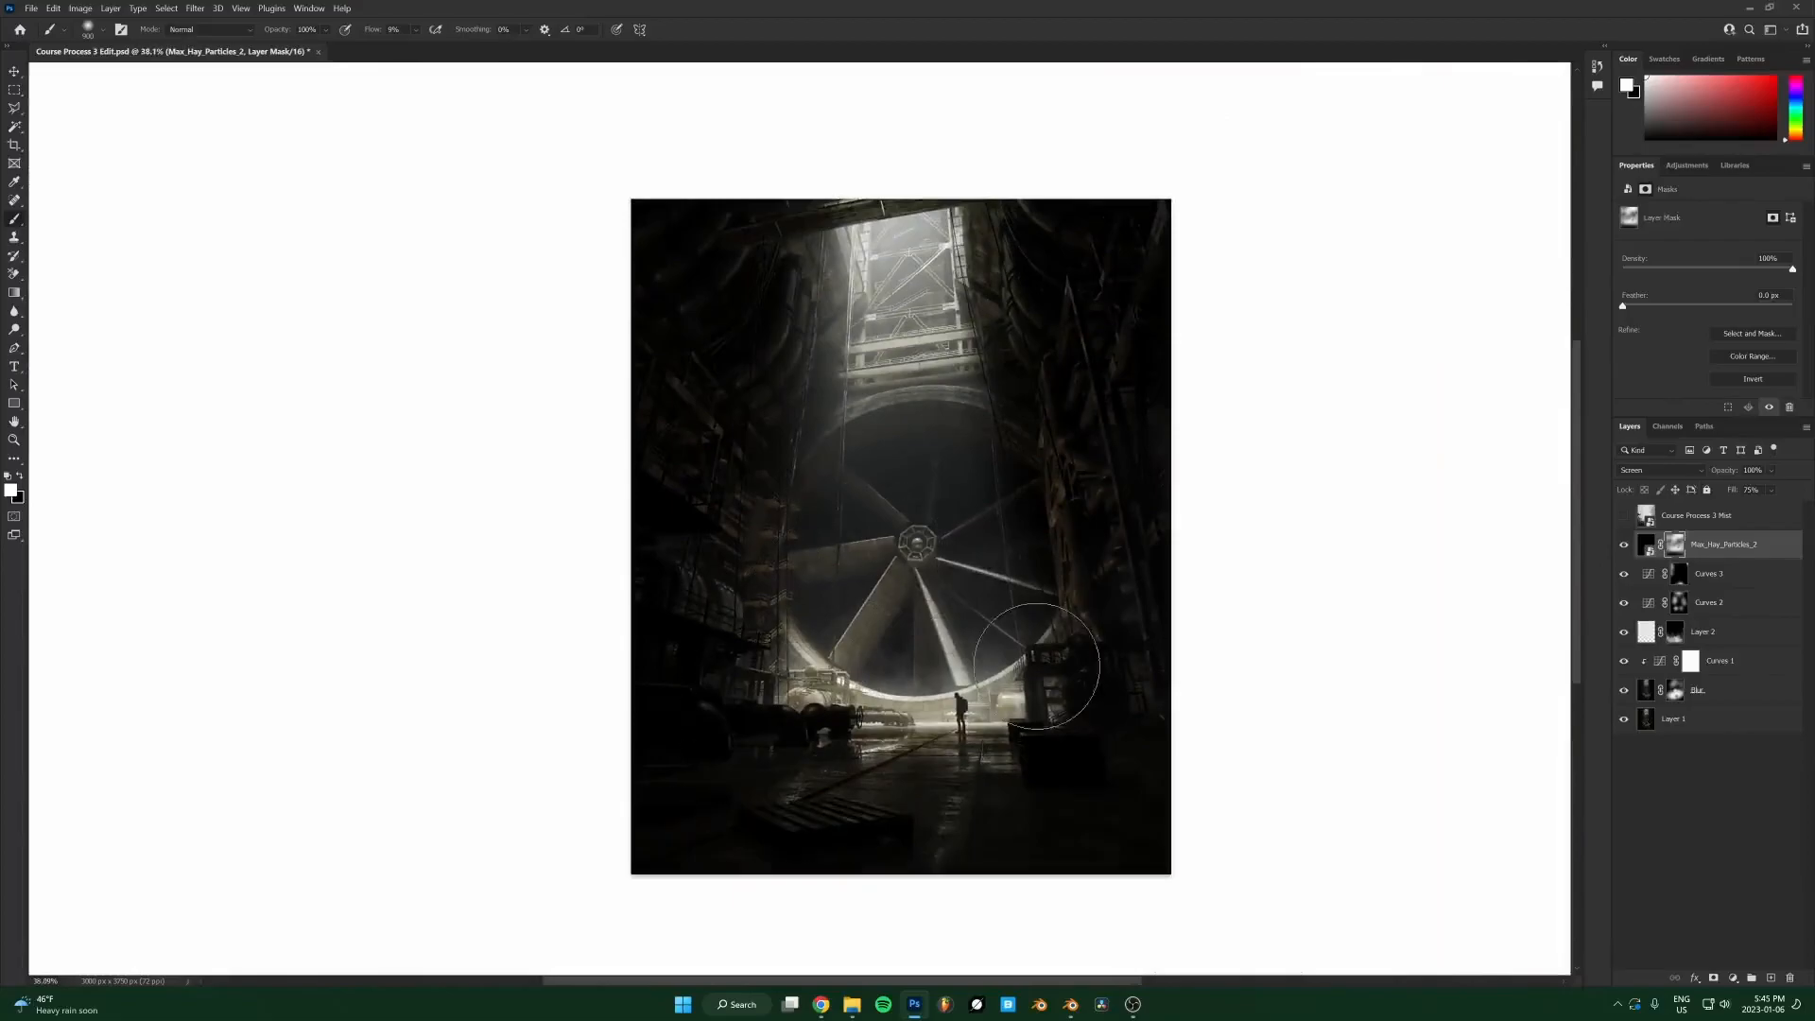
# Switch to File Explorer and open the ActionVFX Lens Dirt image folder inside Photos > Useful > ActionVFX_Lens_Dirt.
pyautogui.hotkey('alt', 'Tab')
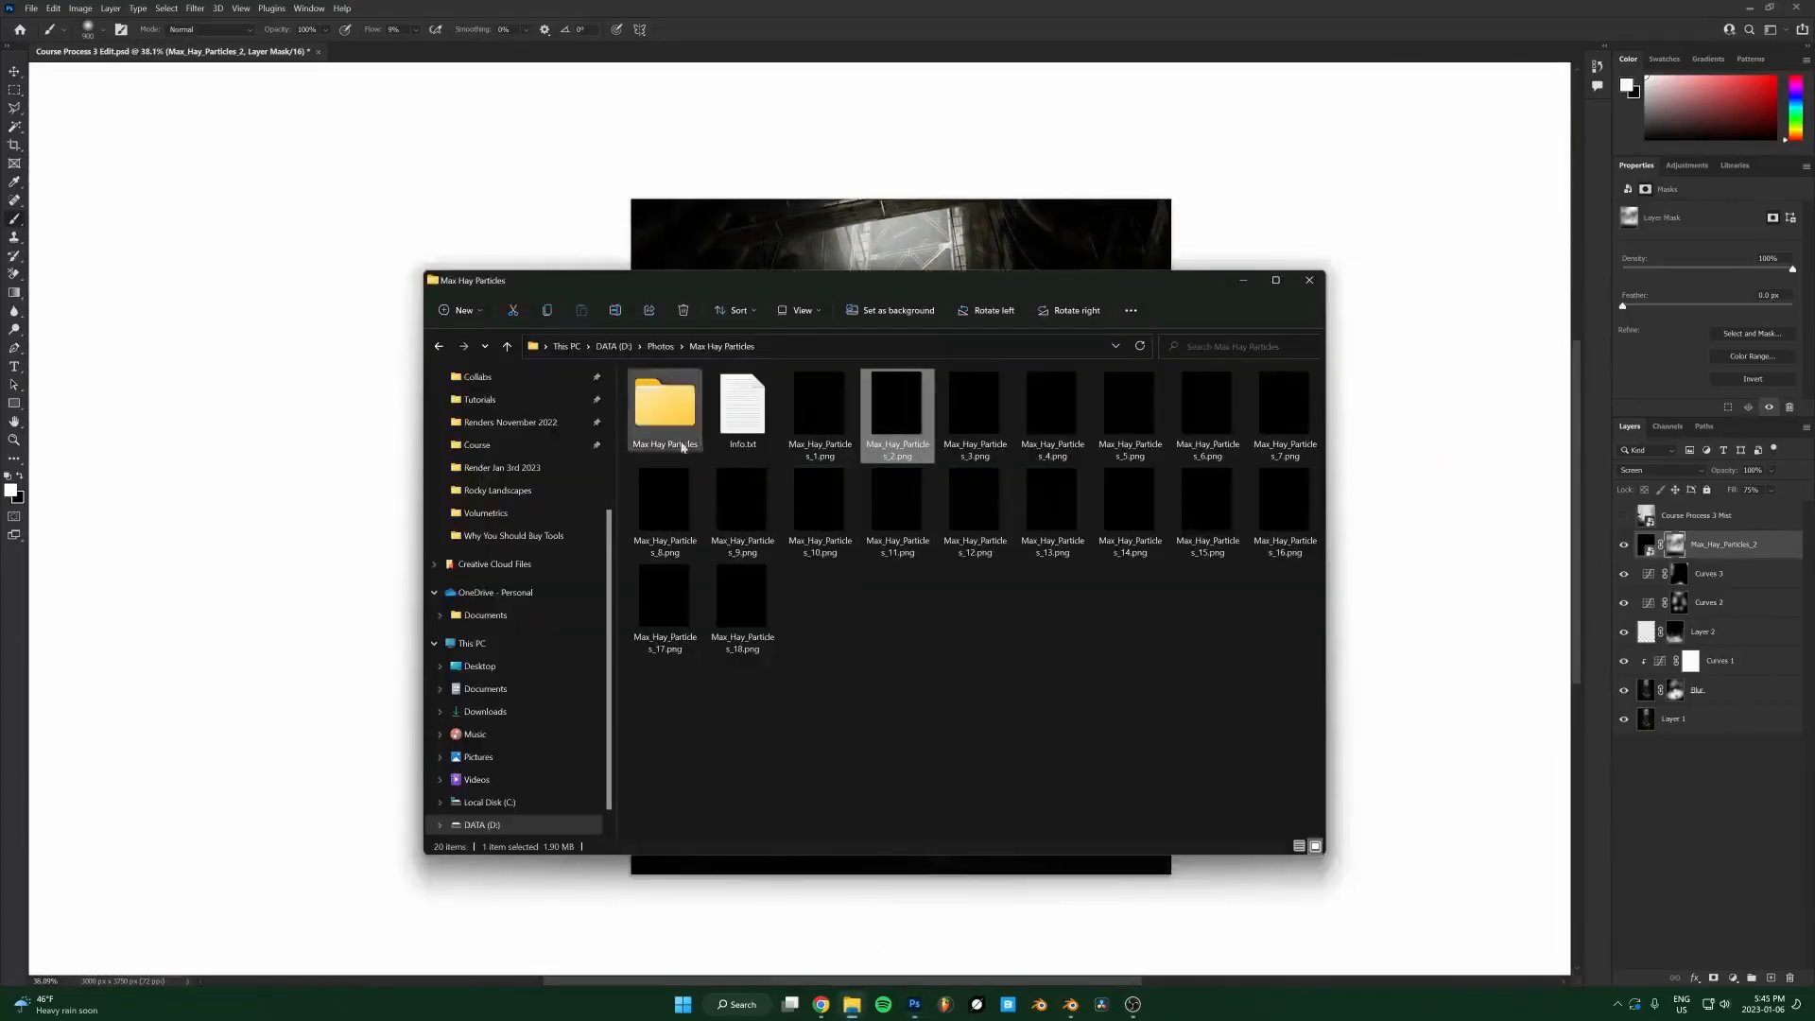
pyautogui.click(660, 346)
pyautogui.doubleClick(657, 592)
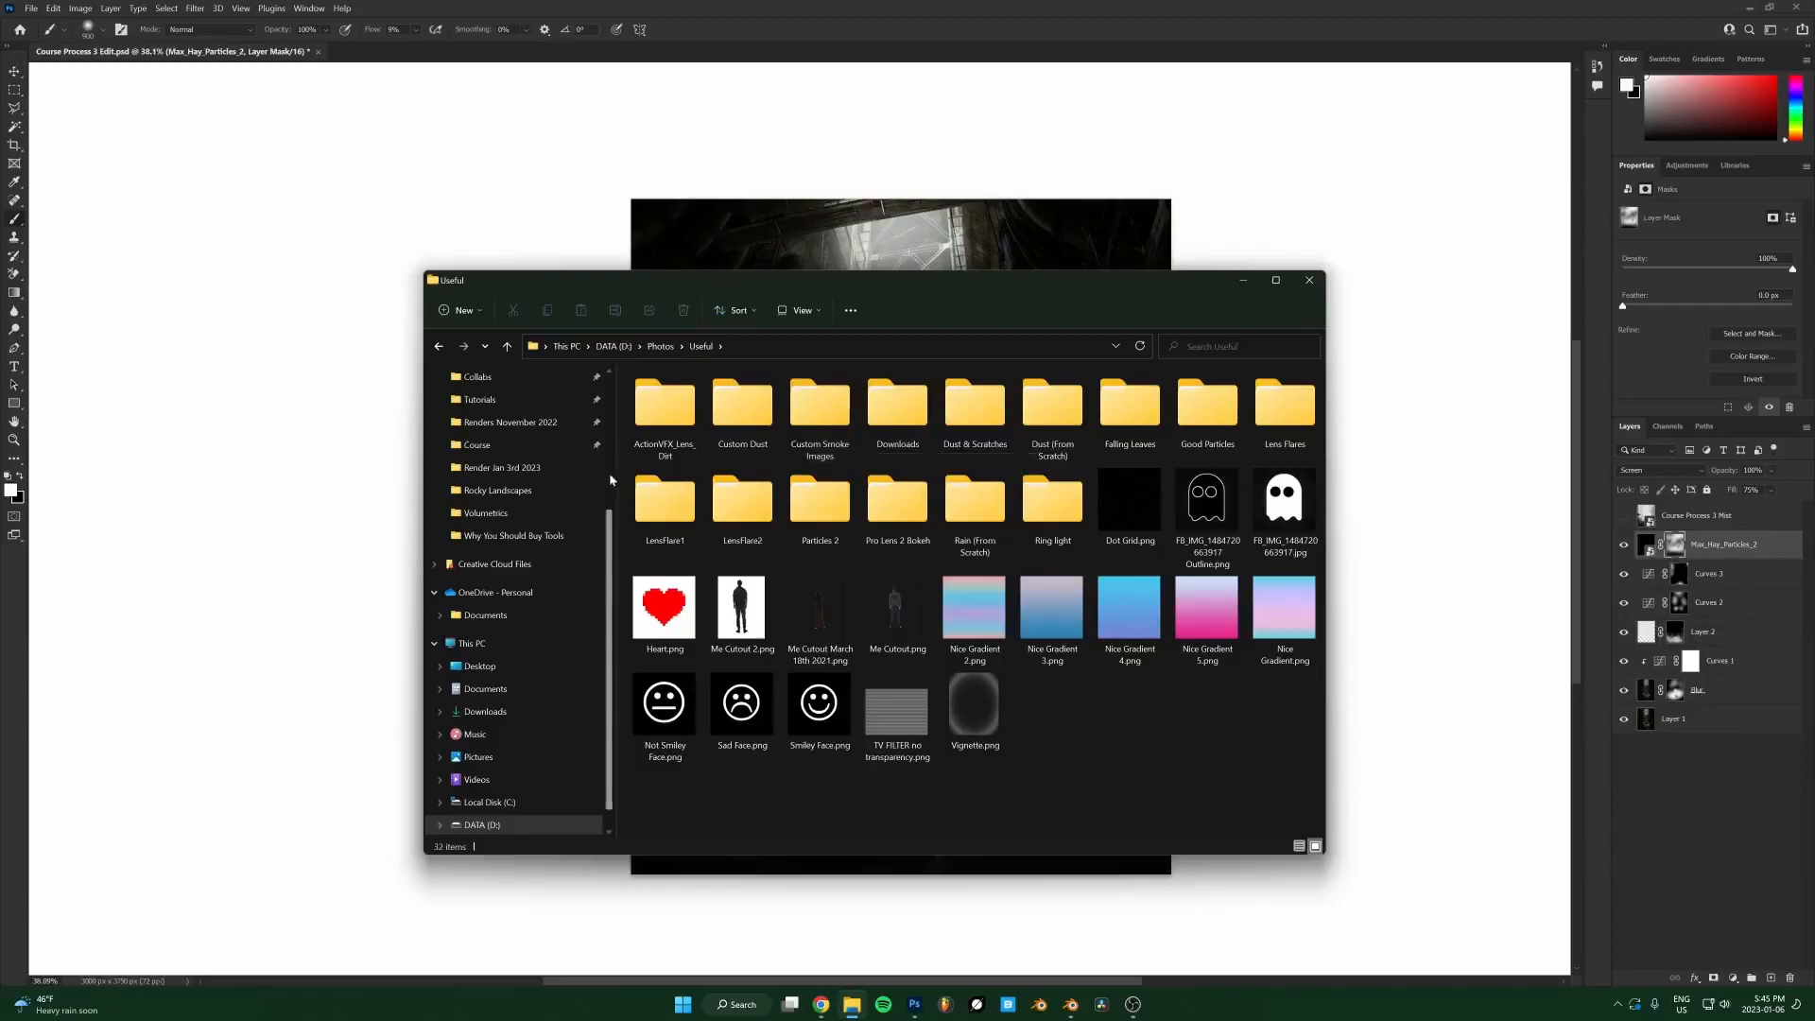
pyautogui.doubleClick(665, 393)
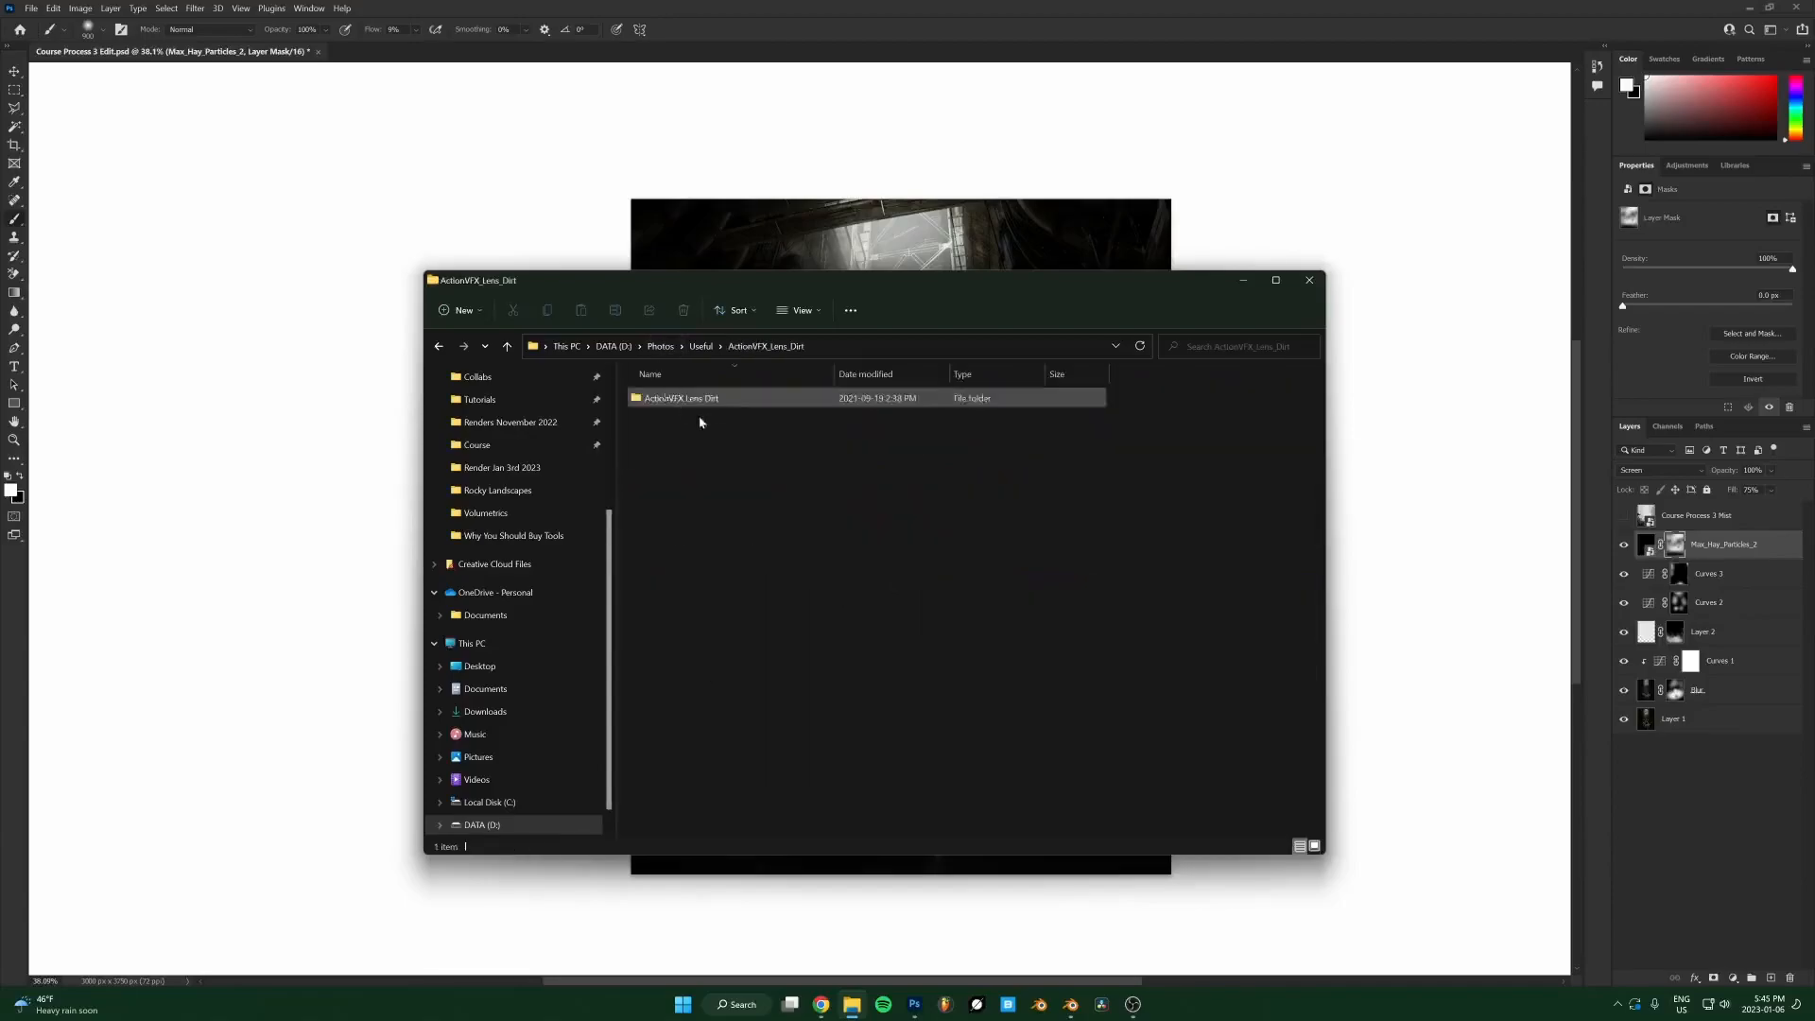
pyautogui.doubleClick(713, 405)
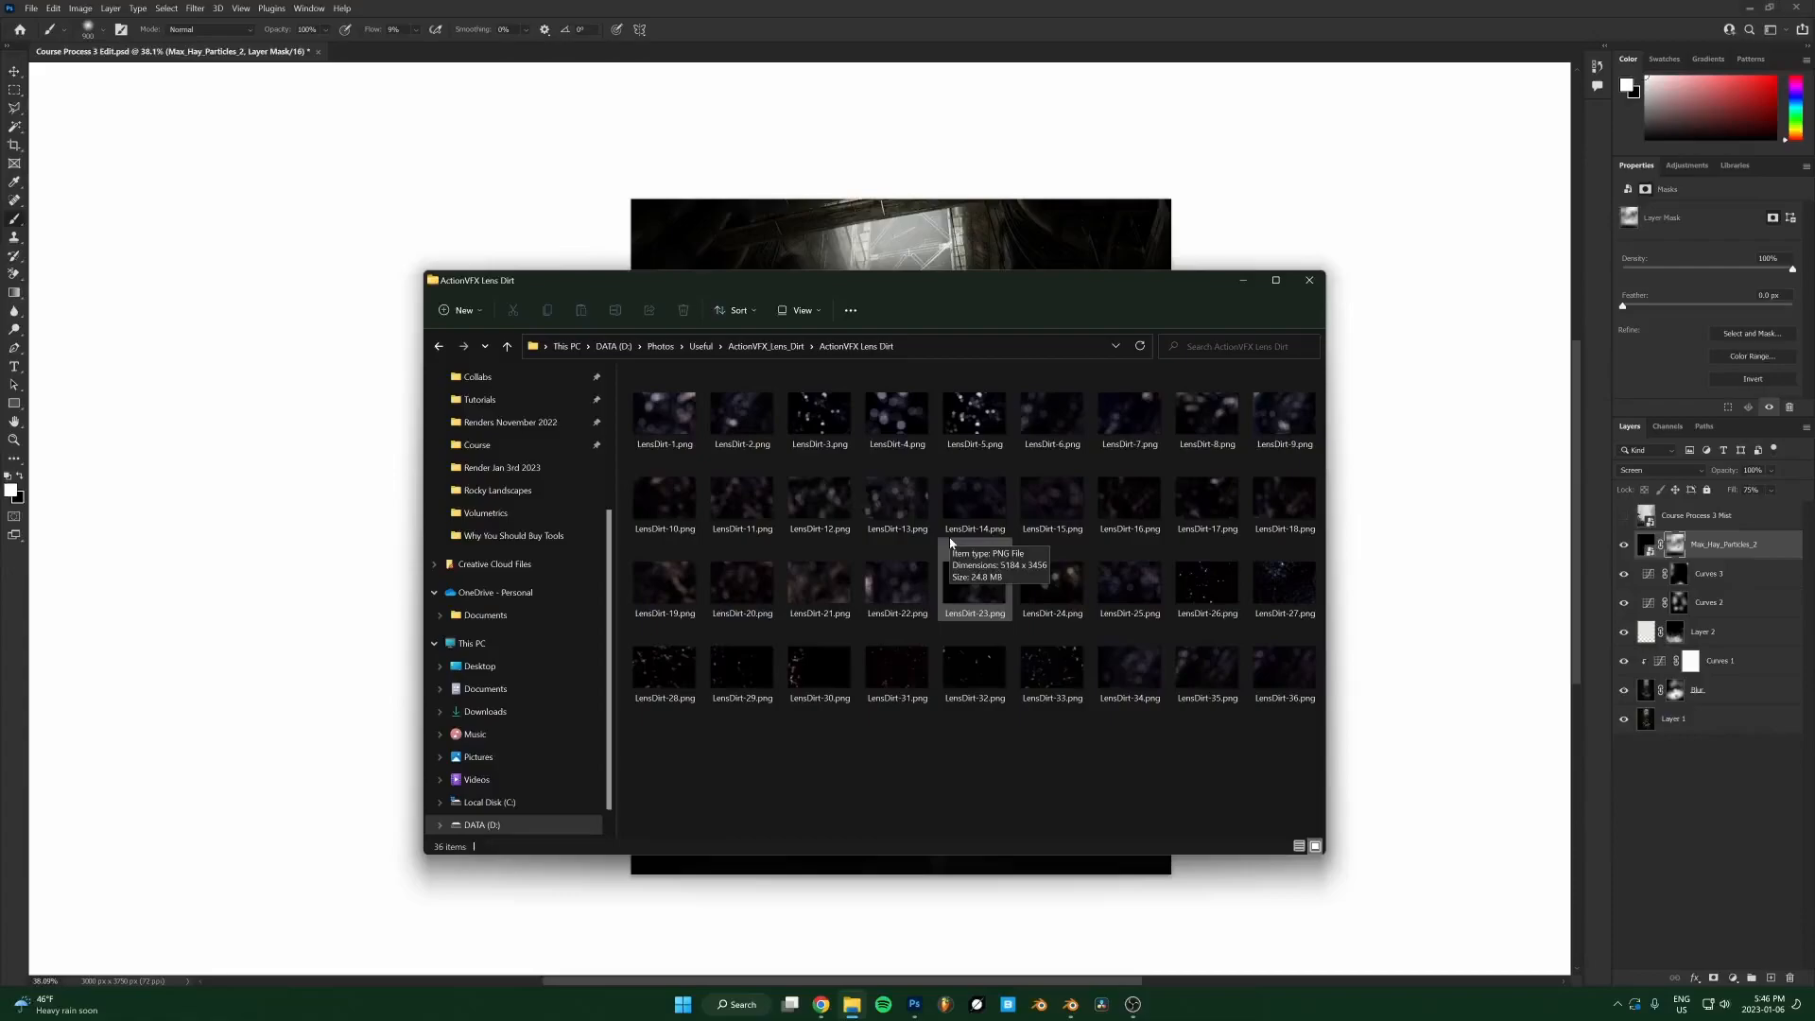
# Browse the lens dirt images in the image viewer, starting from LensDirt-33.png, to compare their bokeh patterns for the scene.
pyautogui.doubleClick(1052, 669)
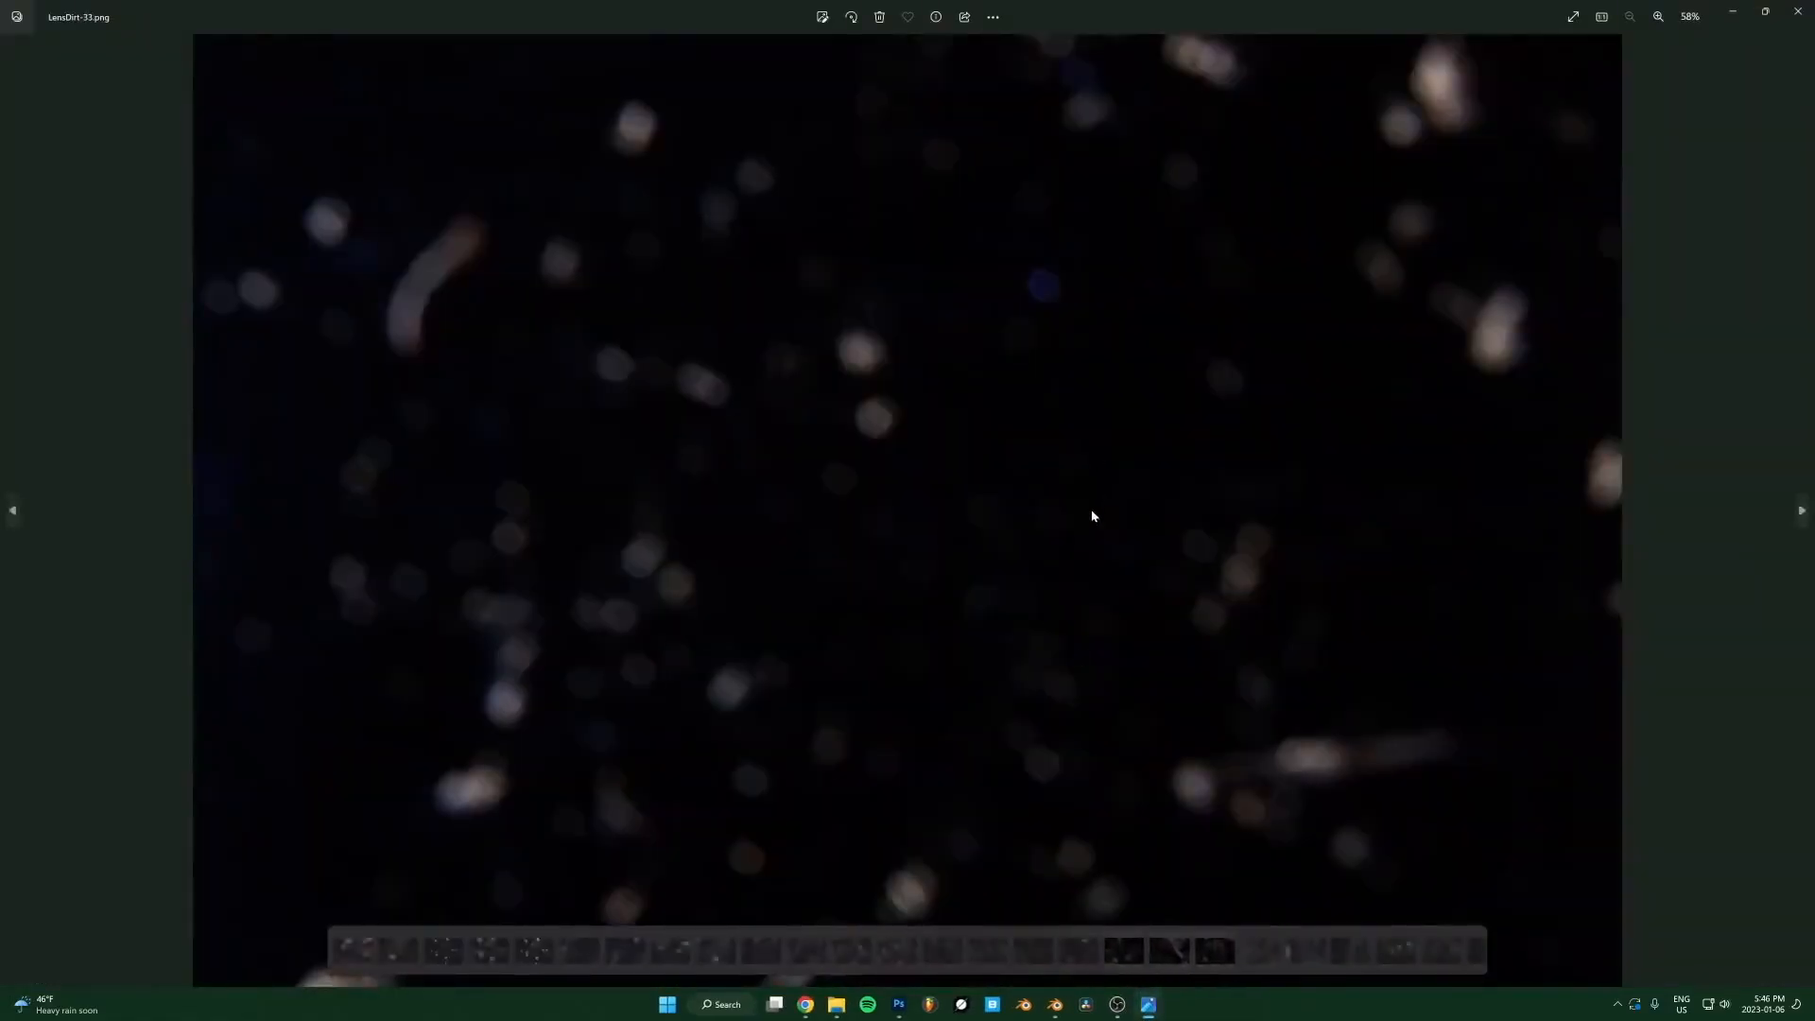
pyautogui.press('Right')
pyautogui.press('Right')
pyautogui.press('Right')
pyautogui.press('Right')
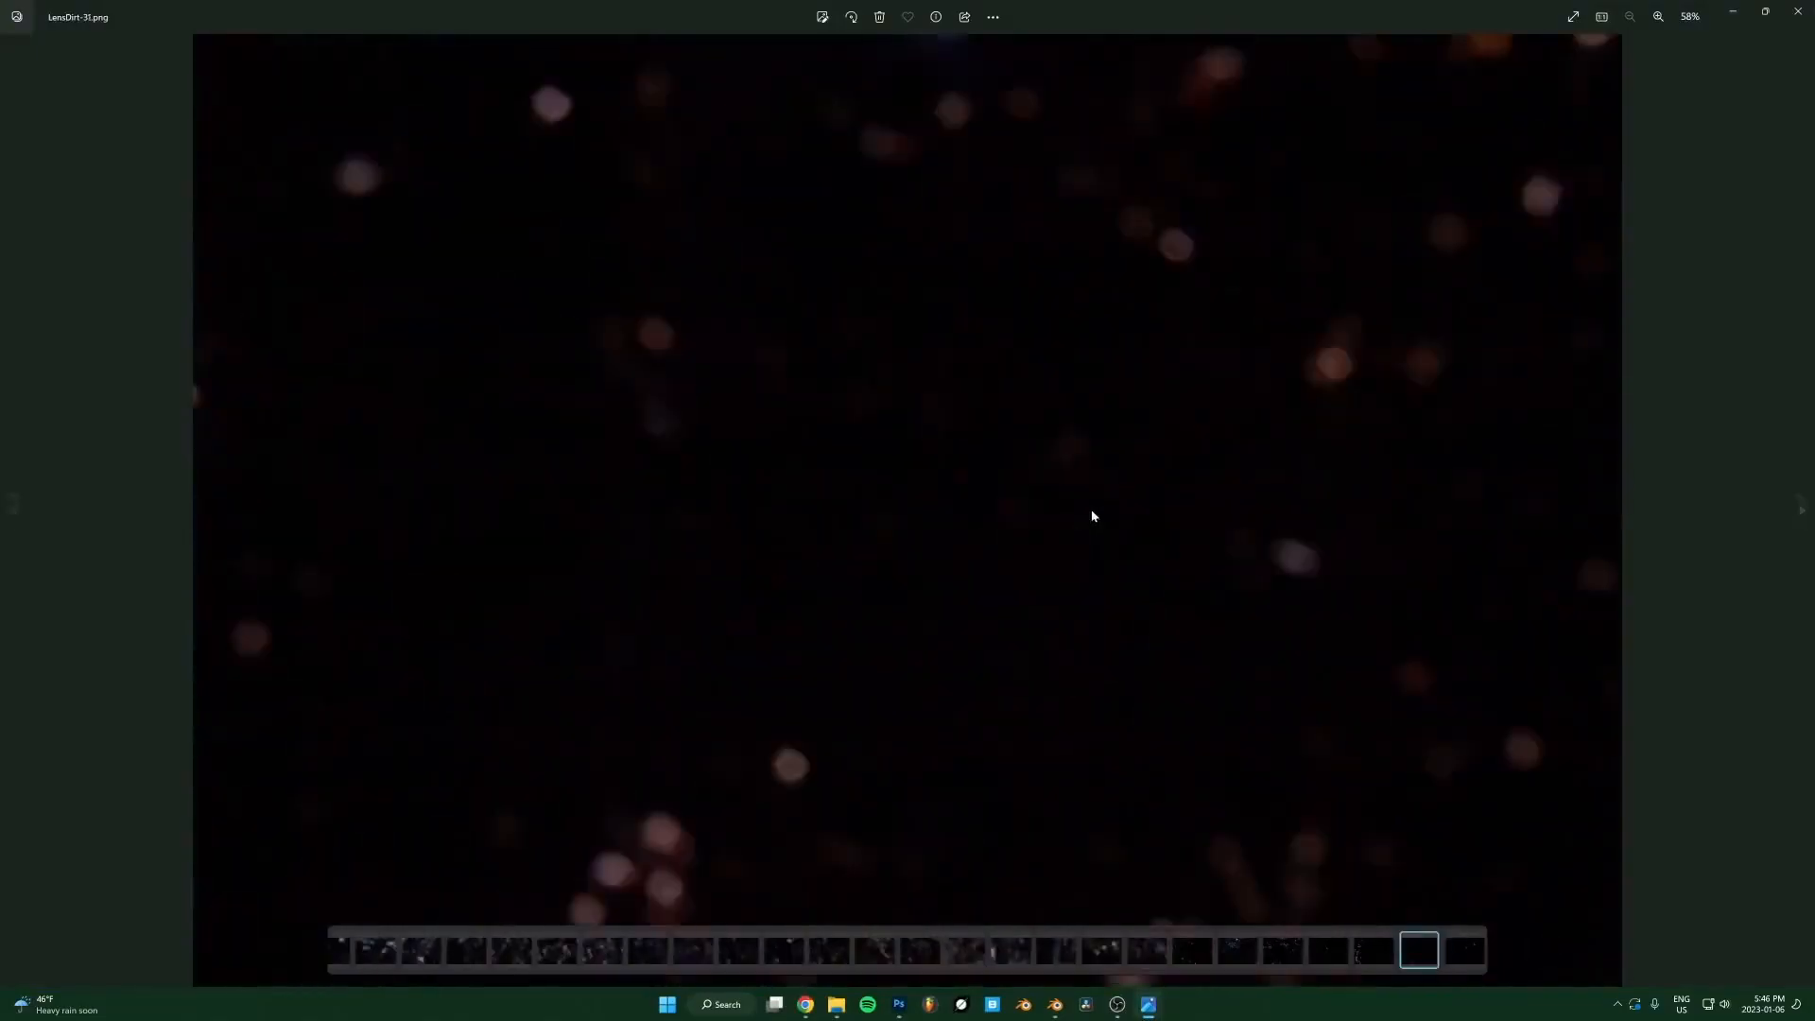
pyautogui.press('Left')
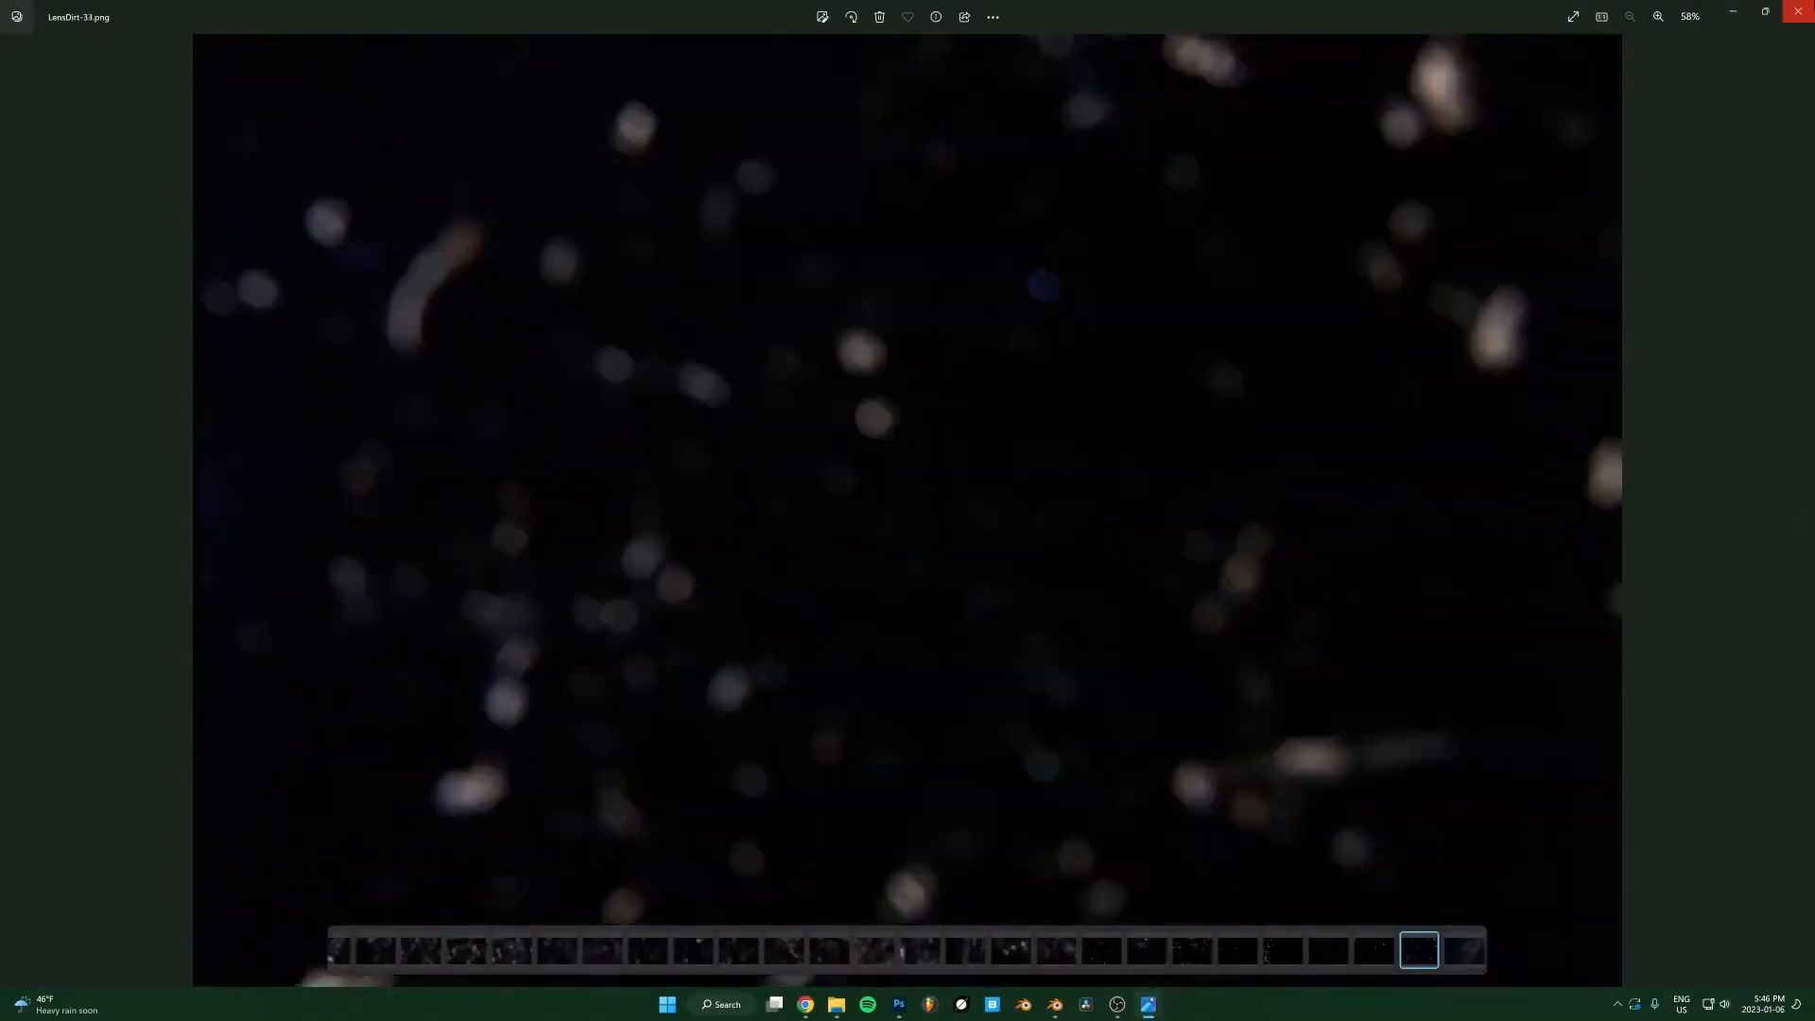
pyautogui.press('Left')
pyautogui.press('Left')
pyautogui.press('Left')
pyautogui.press('Left')
pyautogui.press('Left')
pyautogui.press('Left')
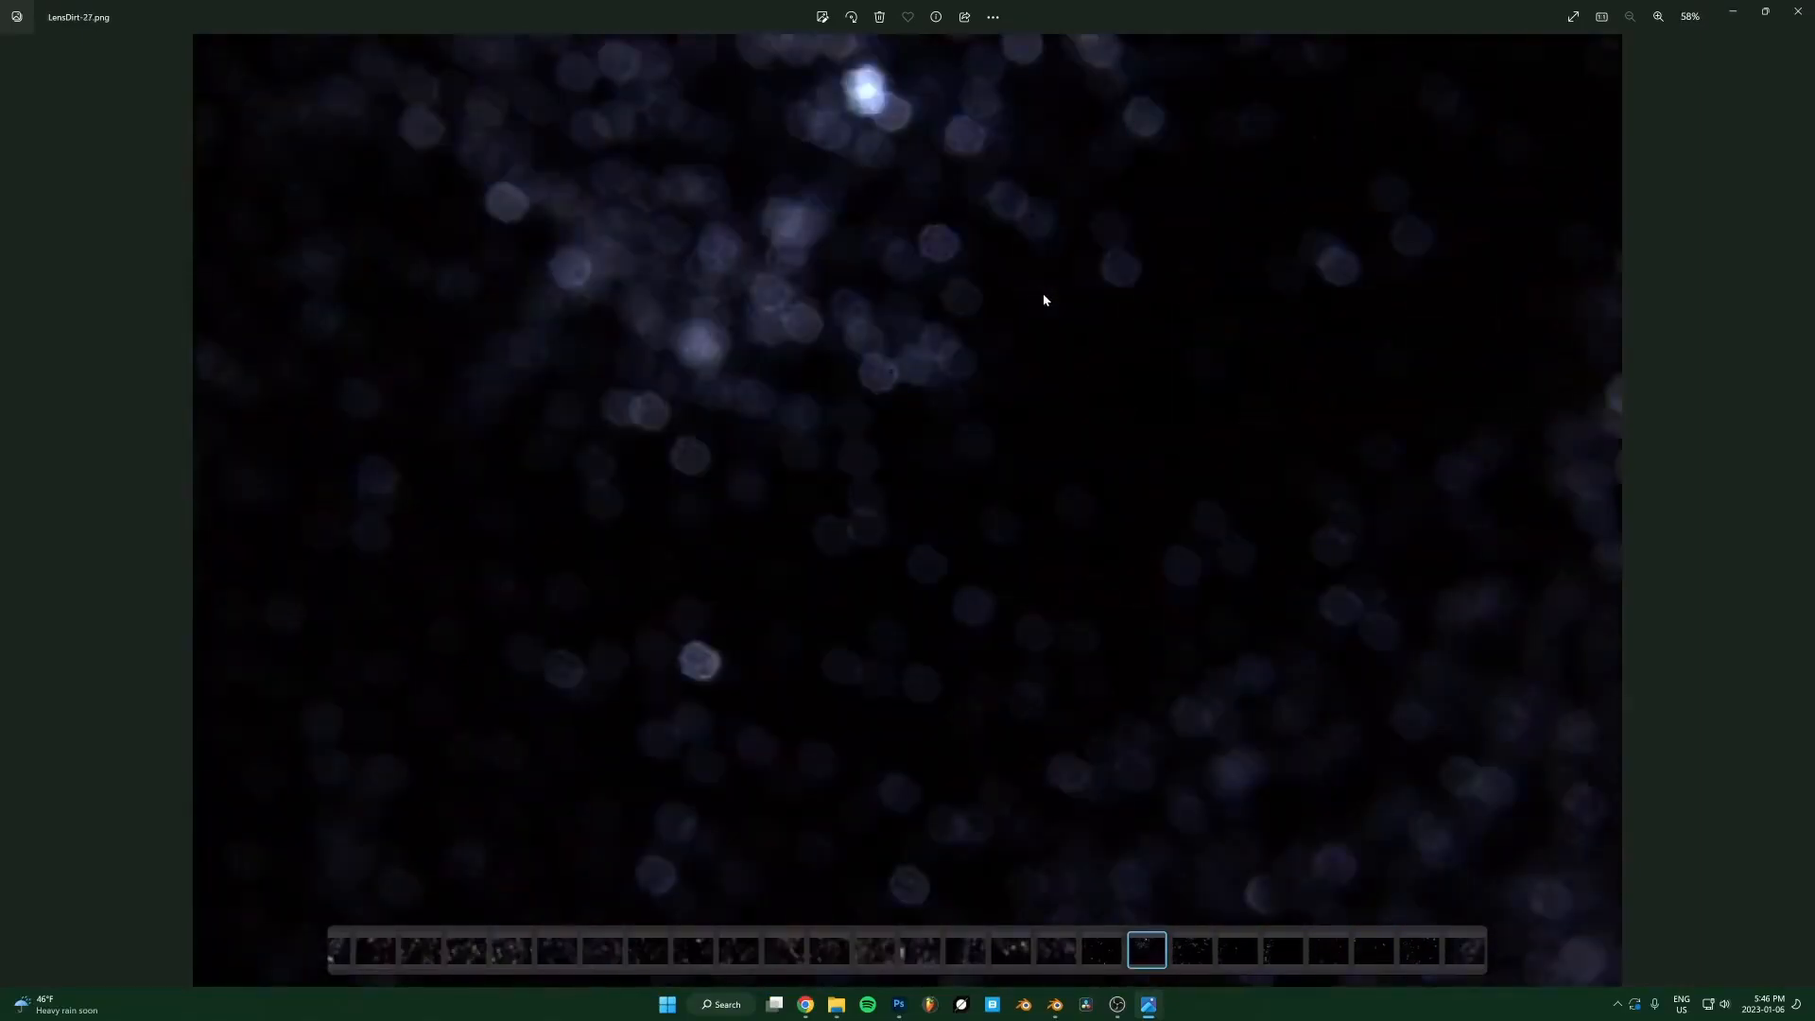
pyautogui.press('Right')
pyautogui.press('Right')
pyautogui.press('Right')
pyautogui.press('Right')
pyautogui.press('Right')
pyautogui.press('Left')
pyautogui.press('Left')
pyautogui.press('Left')
pyautogui.press('Left')
pyautogui.press('Left')
pyautogui.press('Left')
pyautogui.press('Left')
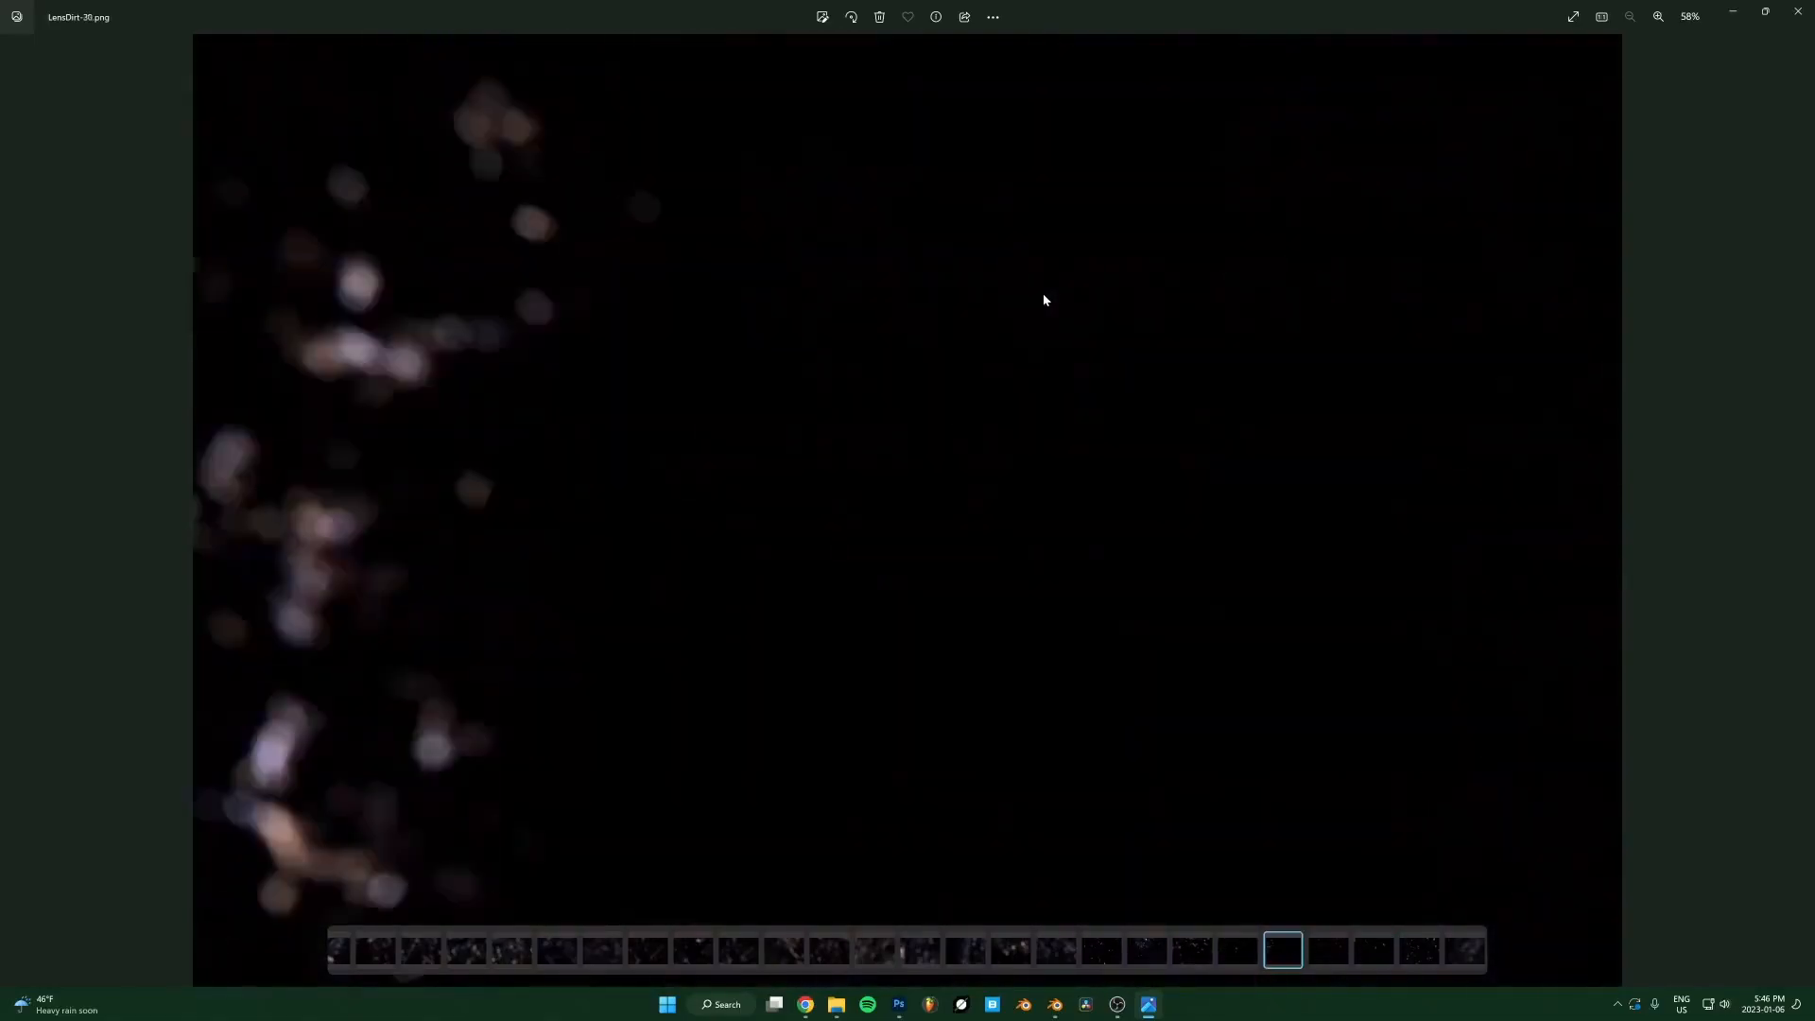
pyautogui.press('Right')
pyautogui.press('Right')
pyautogui.press('Left')
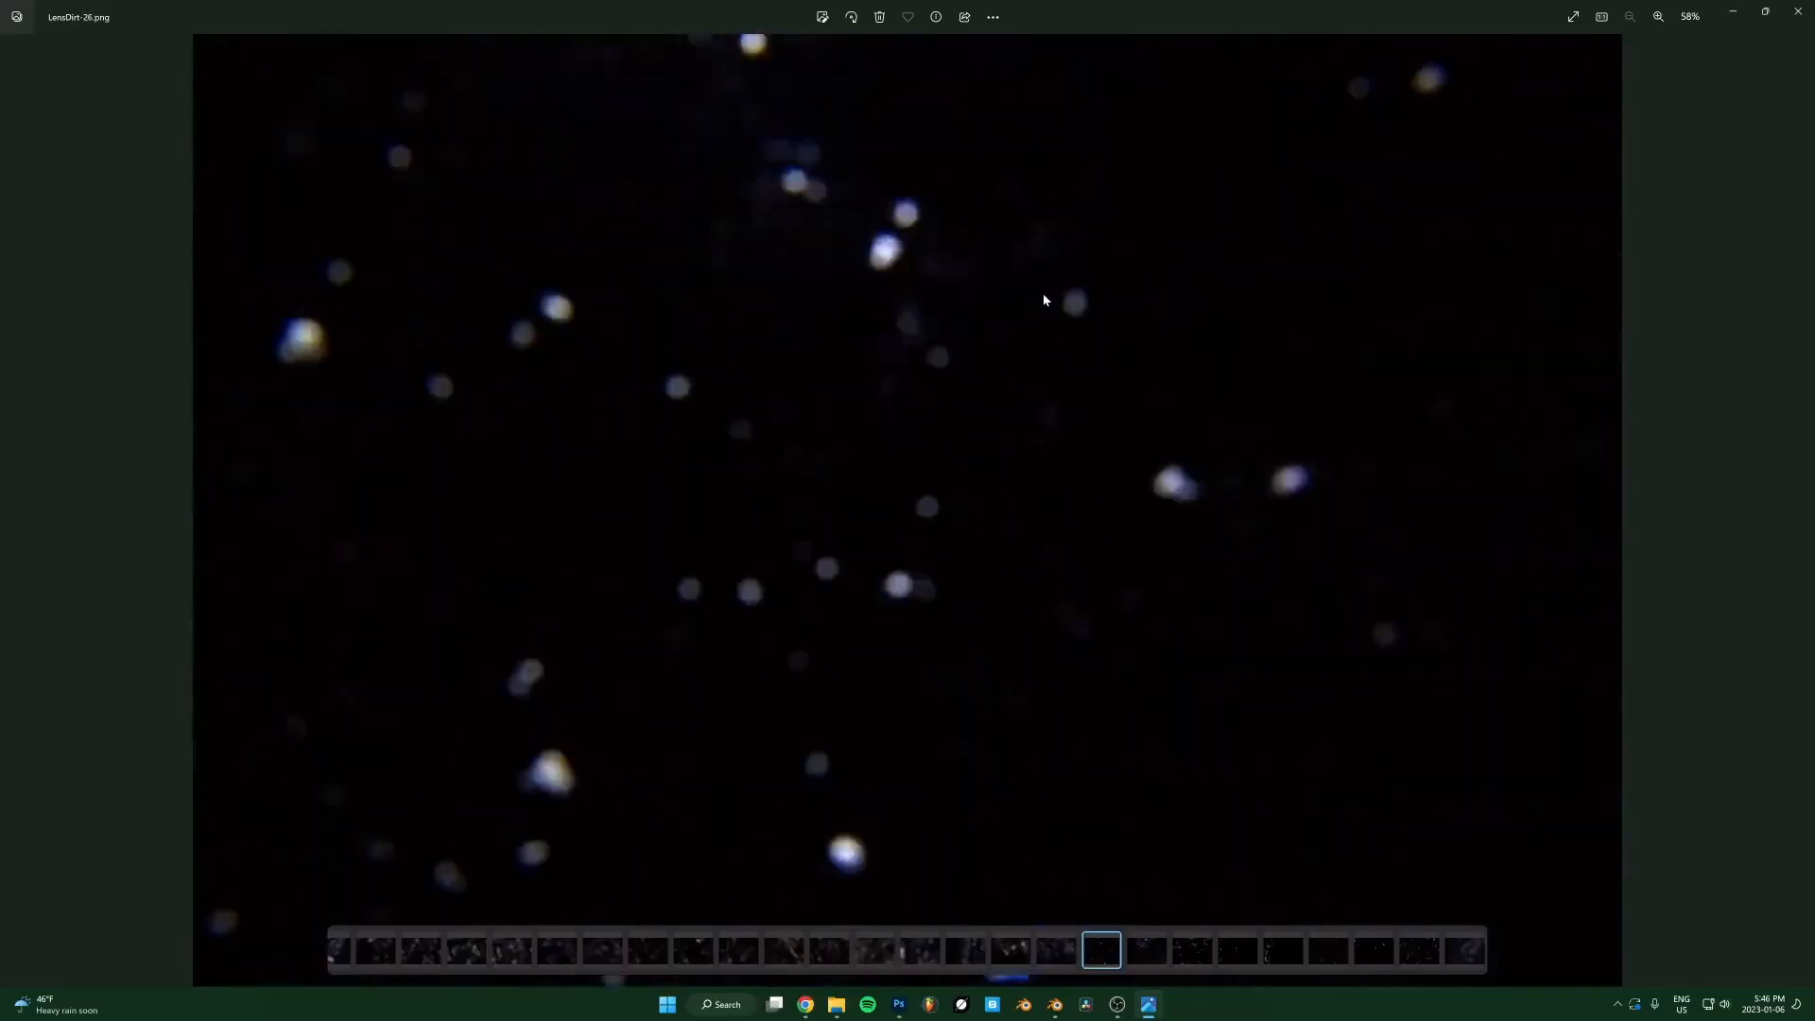
pyautogui.press('Right')
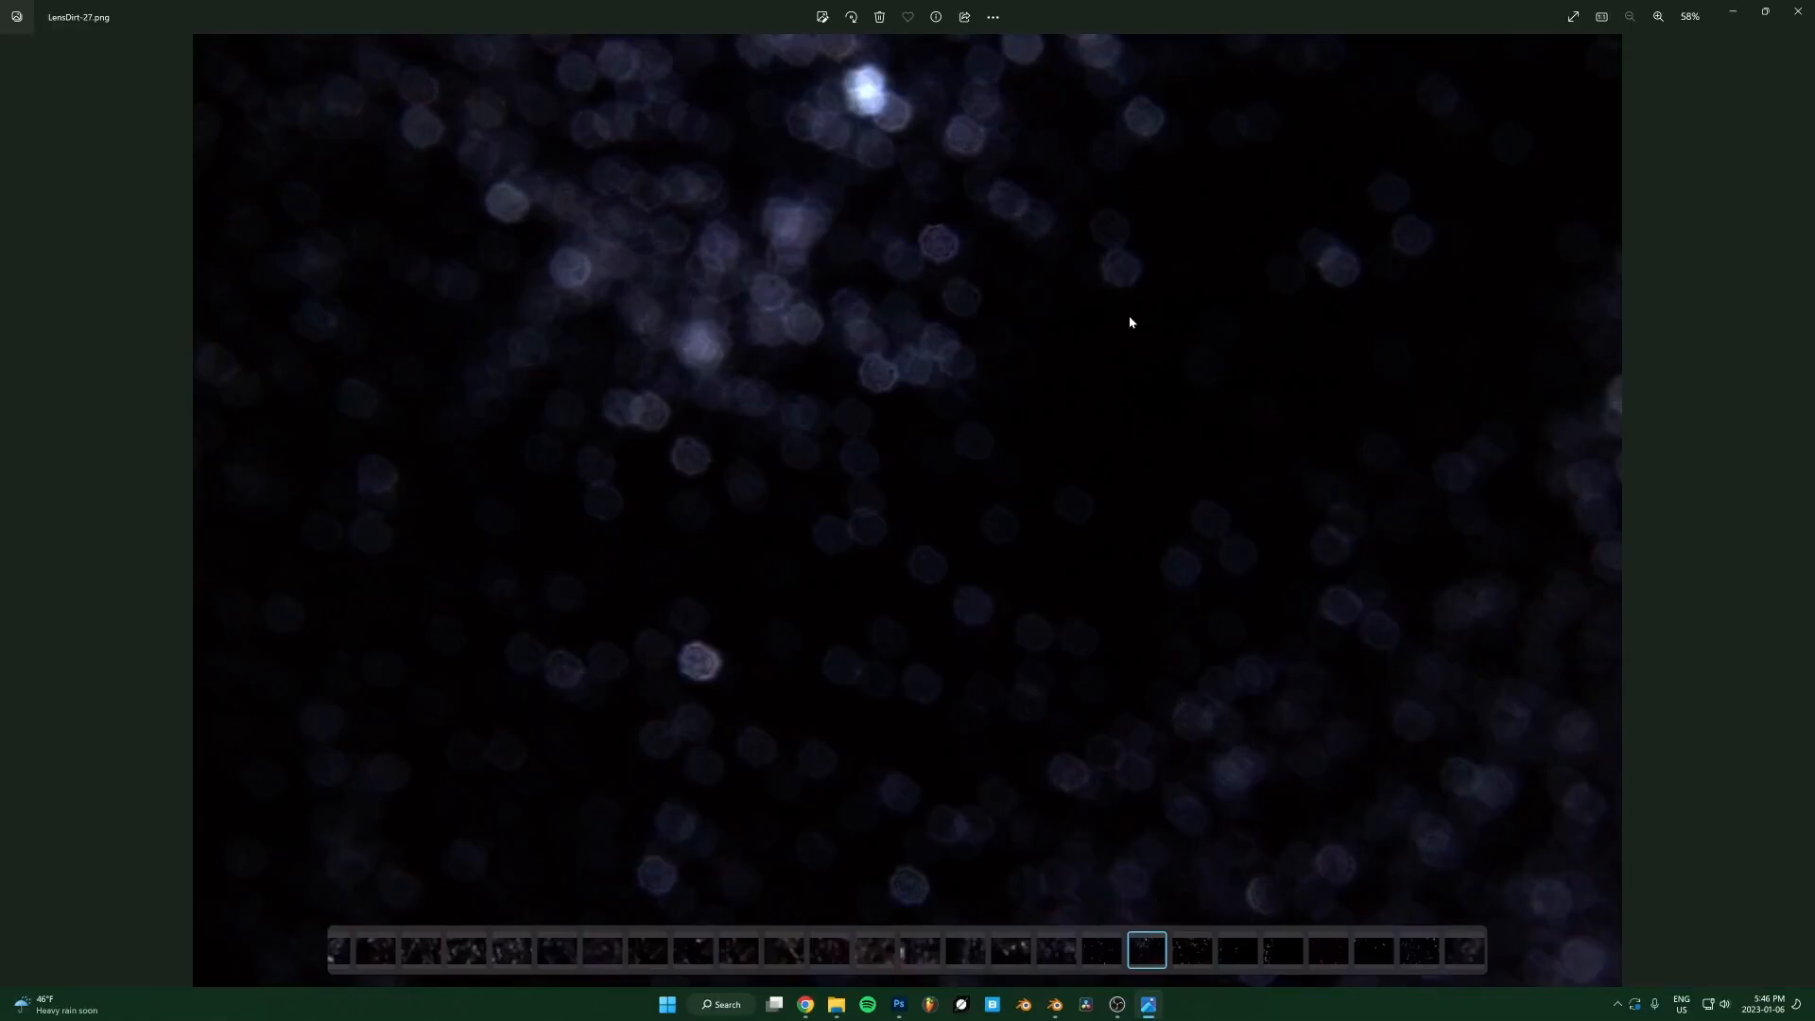
pyautogui.click(1797, 11)
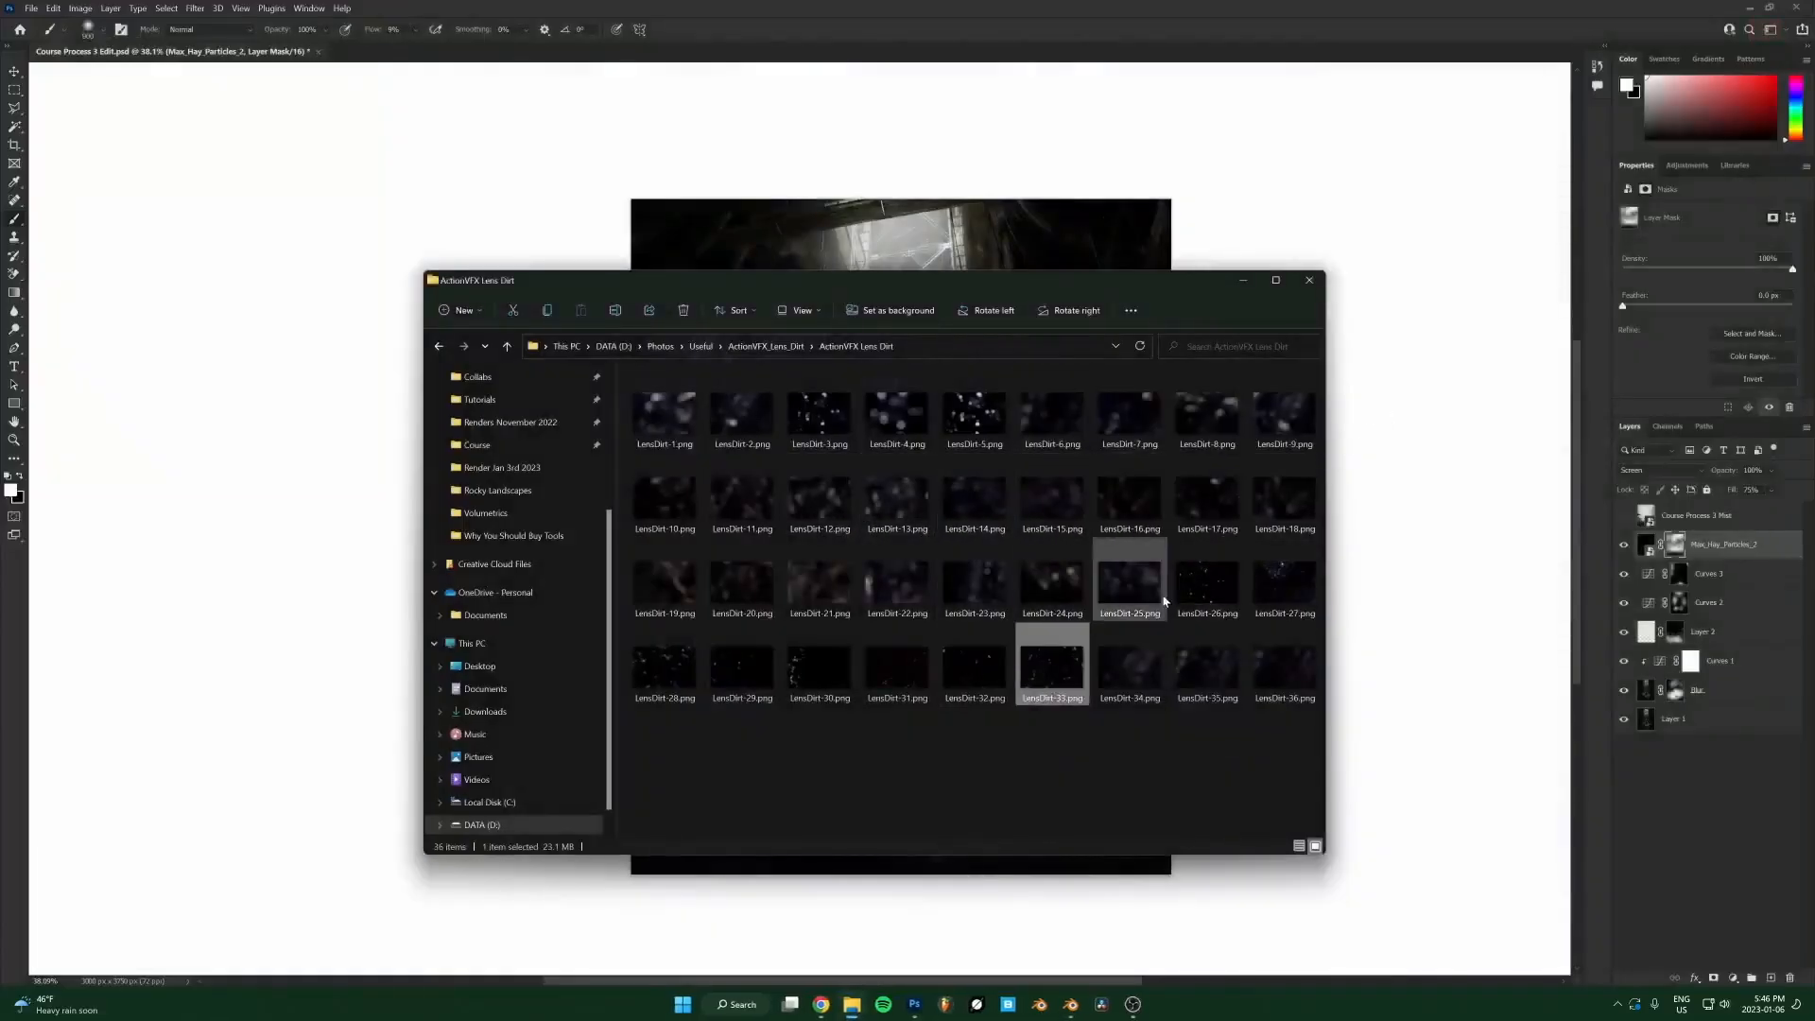
# Preview LensDirt-27.png and place it in the Photoshop scene, rotated 90° clockwise and scaled up to cover the canvas.
pyautogui.click(1275, 591)
pyautogui.doubleClick(1275, 592)
pyautogui.click(1798, 11)
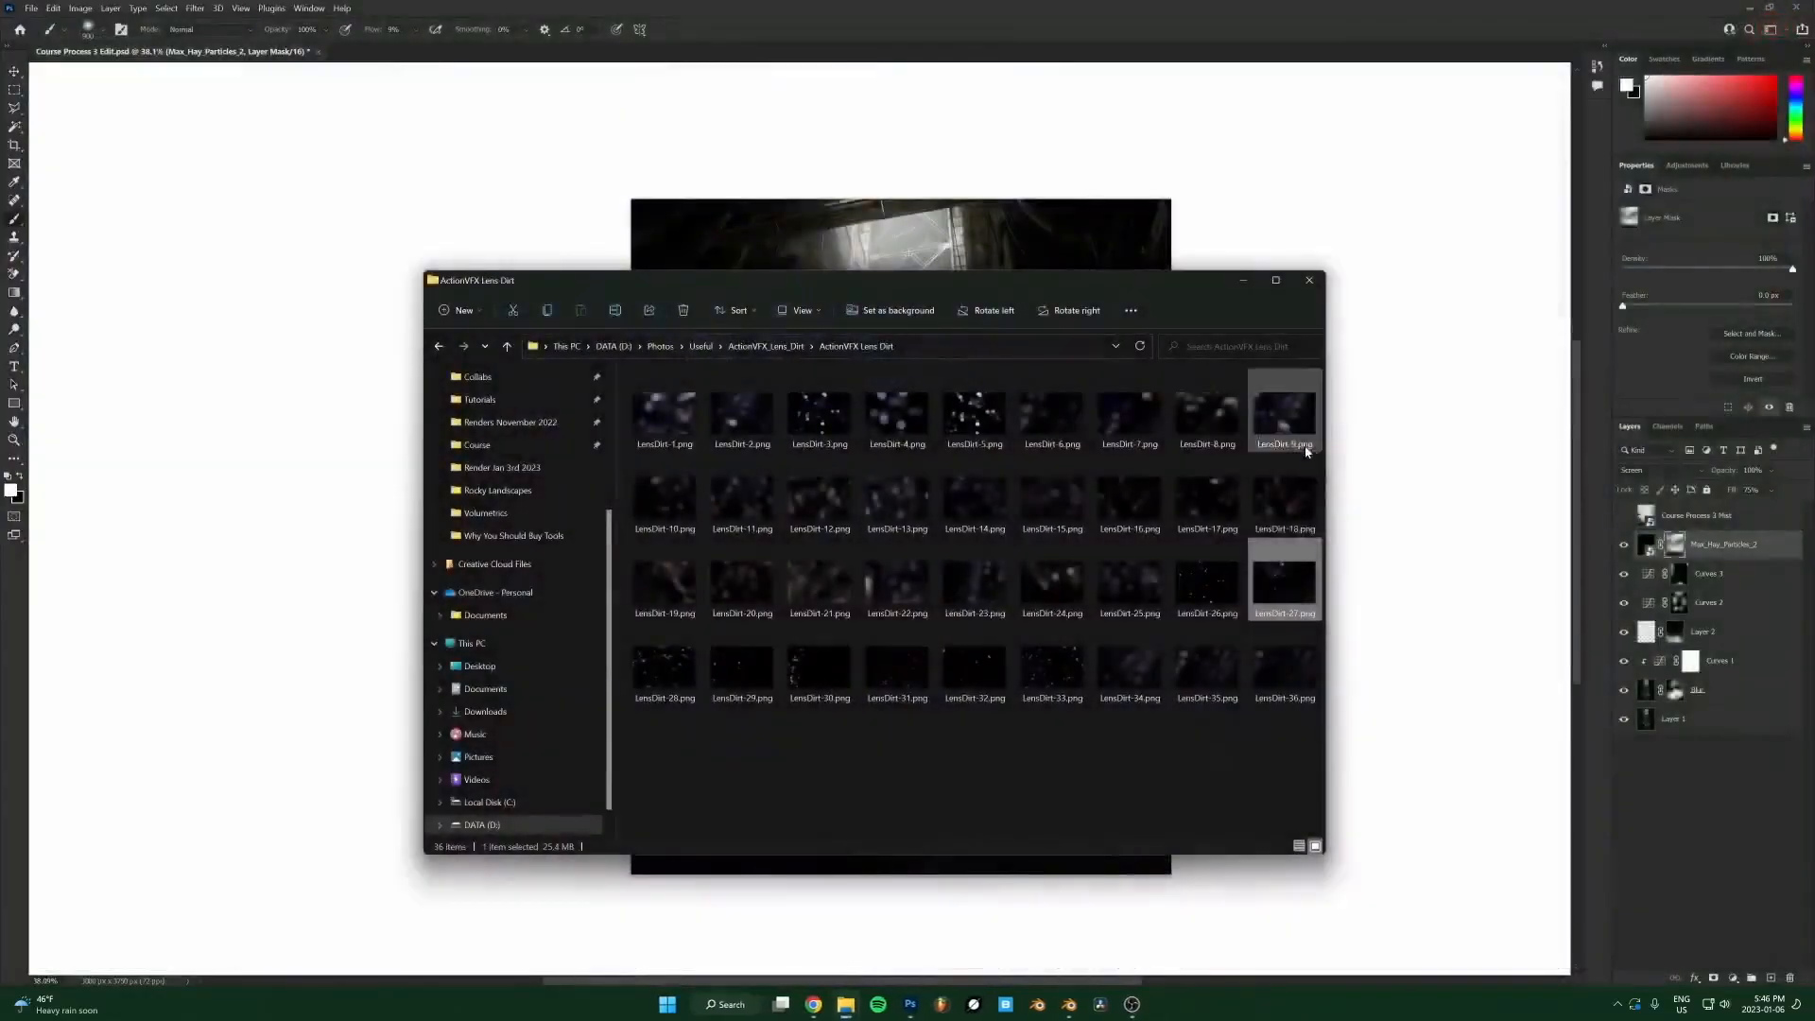
pyautogui.moveTo(1283, 567); pyautogui.dragTo(1000, 194)
pyautogui.rightClick(950, 643)
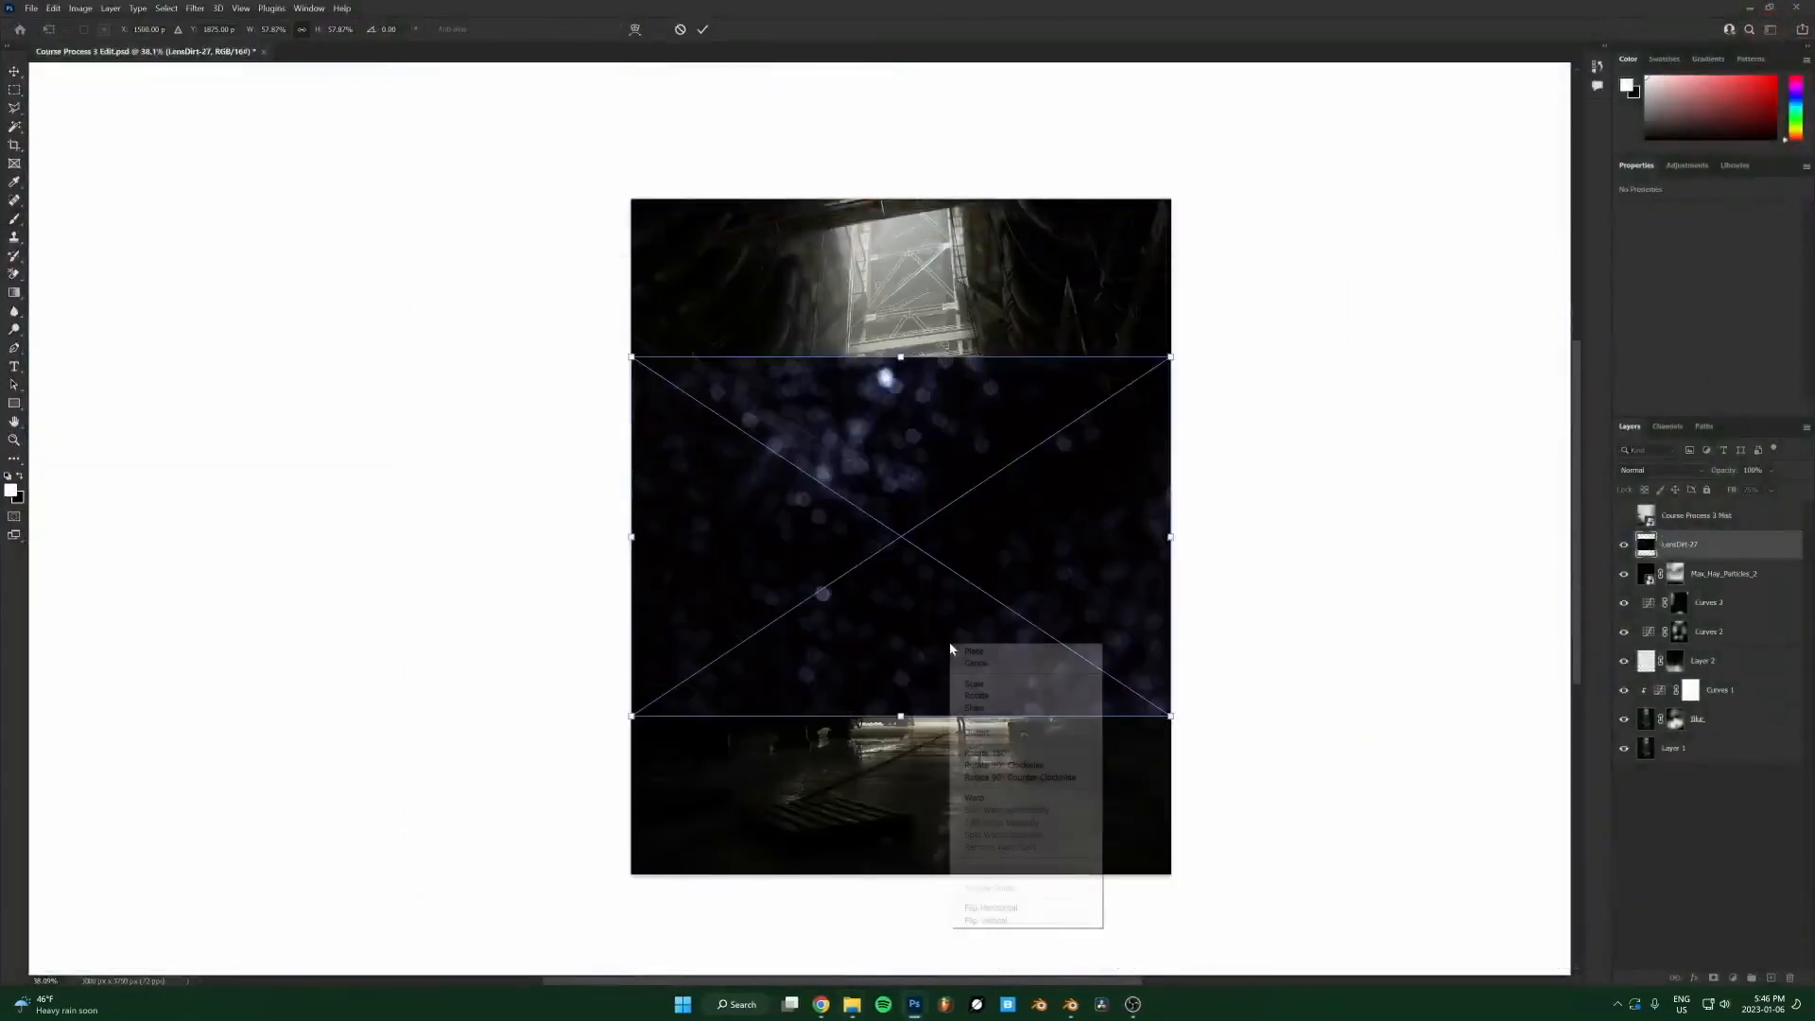
pyautogui.click(1023, 766)
pyautogui.moveTo(1080, 537); pyautogui.dragTo(1172, 536)
pyautogui.press('Return')
# Compare the scene with the lens dirt layer hidden and shown, and set that layer's blend mode to Screen.
pyautogui.click(1622, 545)
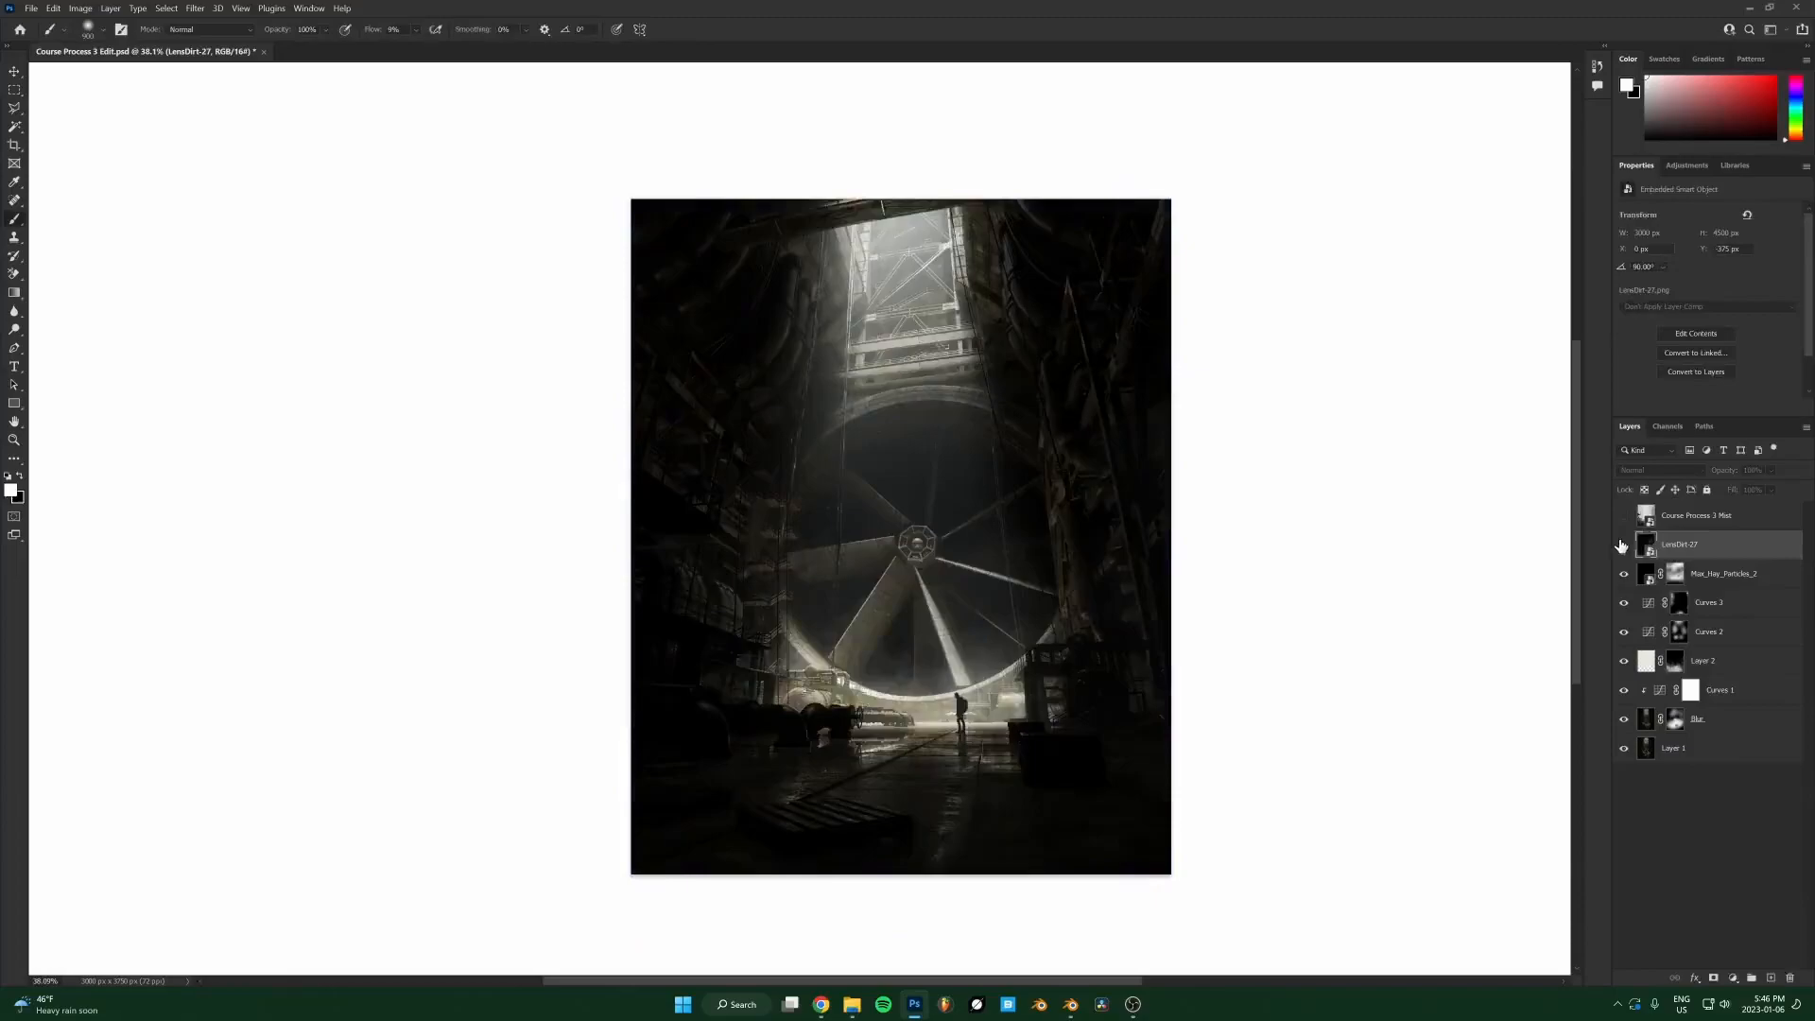
pyautogui.click(1623, 544)
pyautogui.scroll(3, 945, 534)
pyautogui.scroll(-2, 1030, 512)
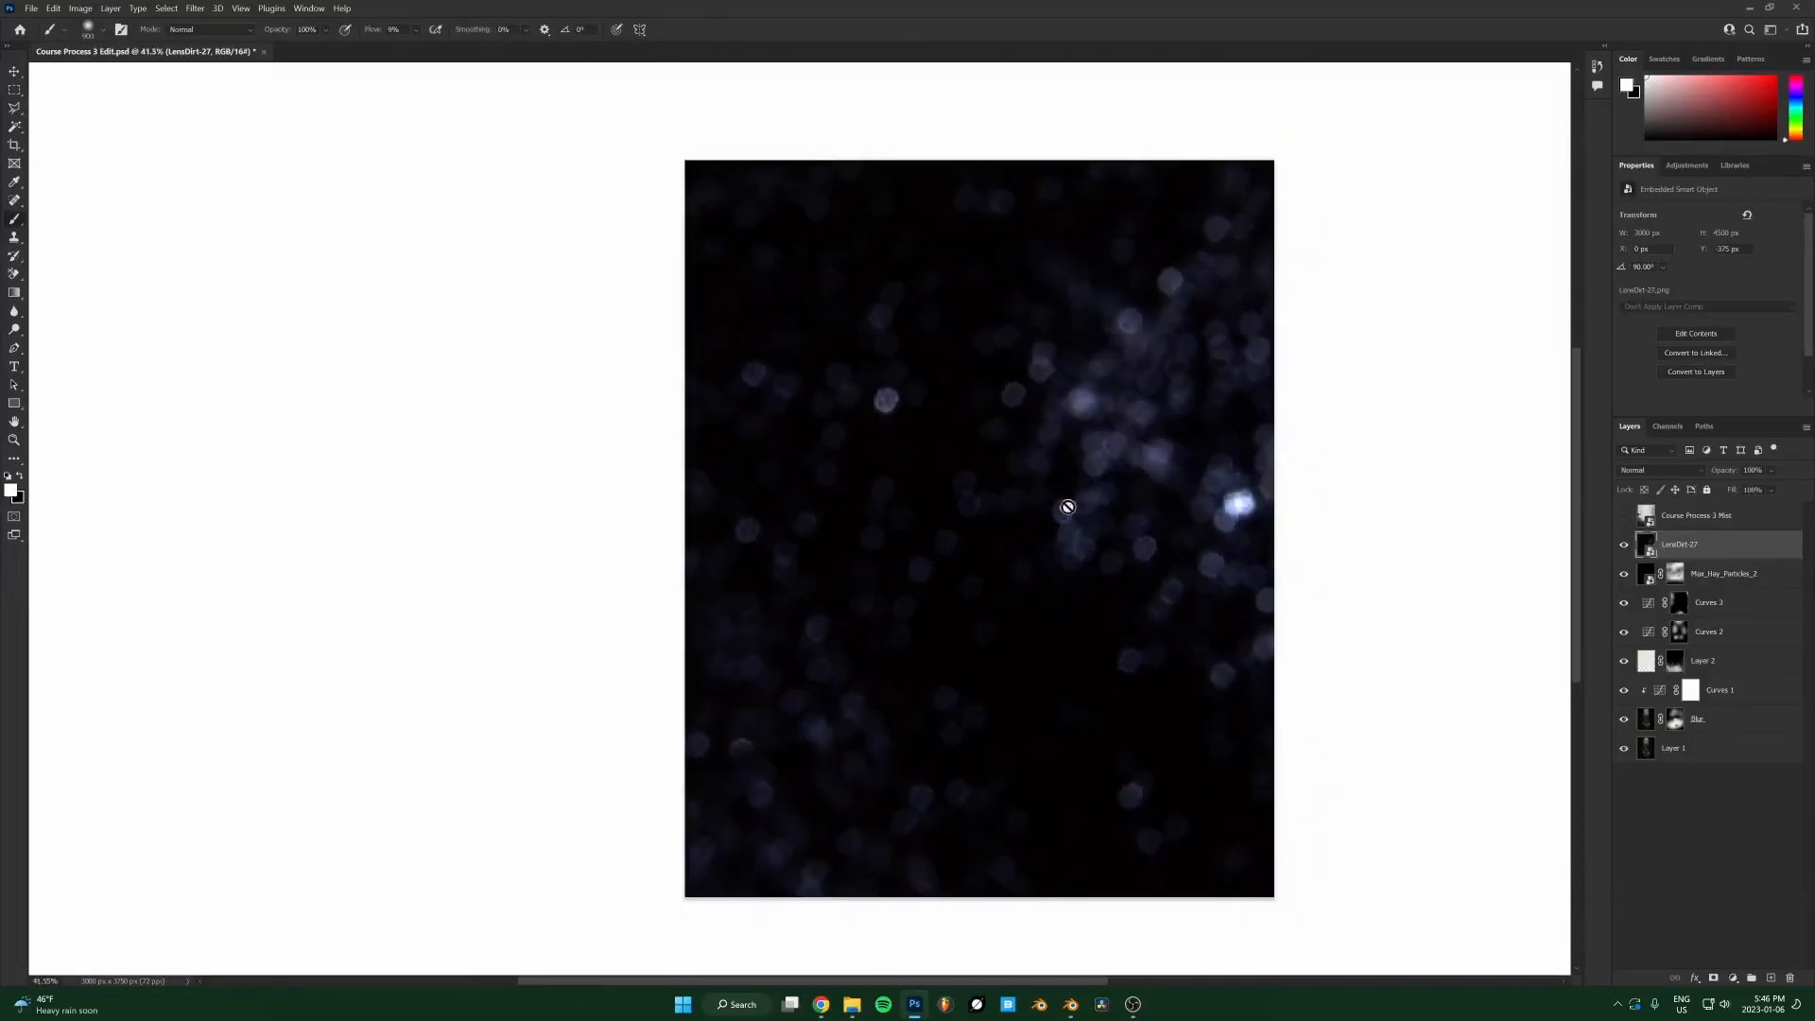
pyautogui.click(1623, 545)
pyautogui.click(1623, 544)
pyautogui.click(1652, 470)
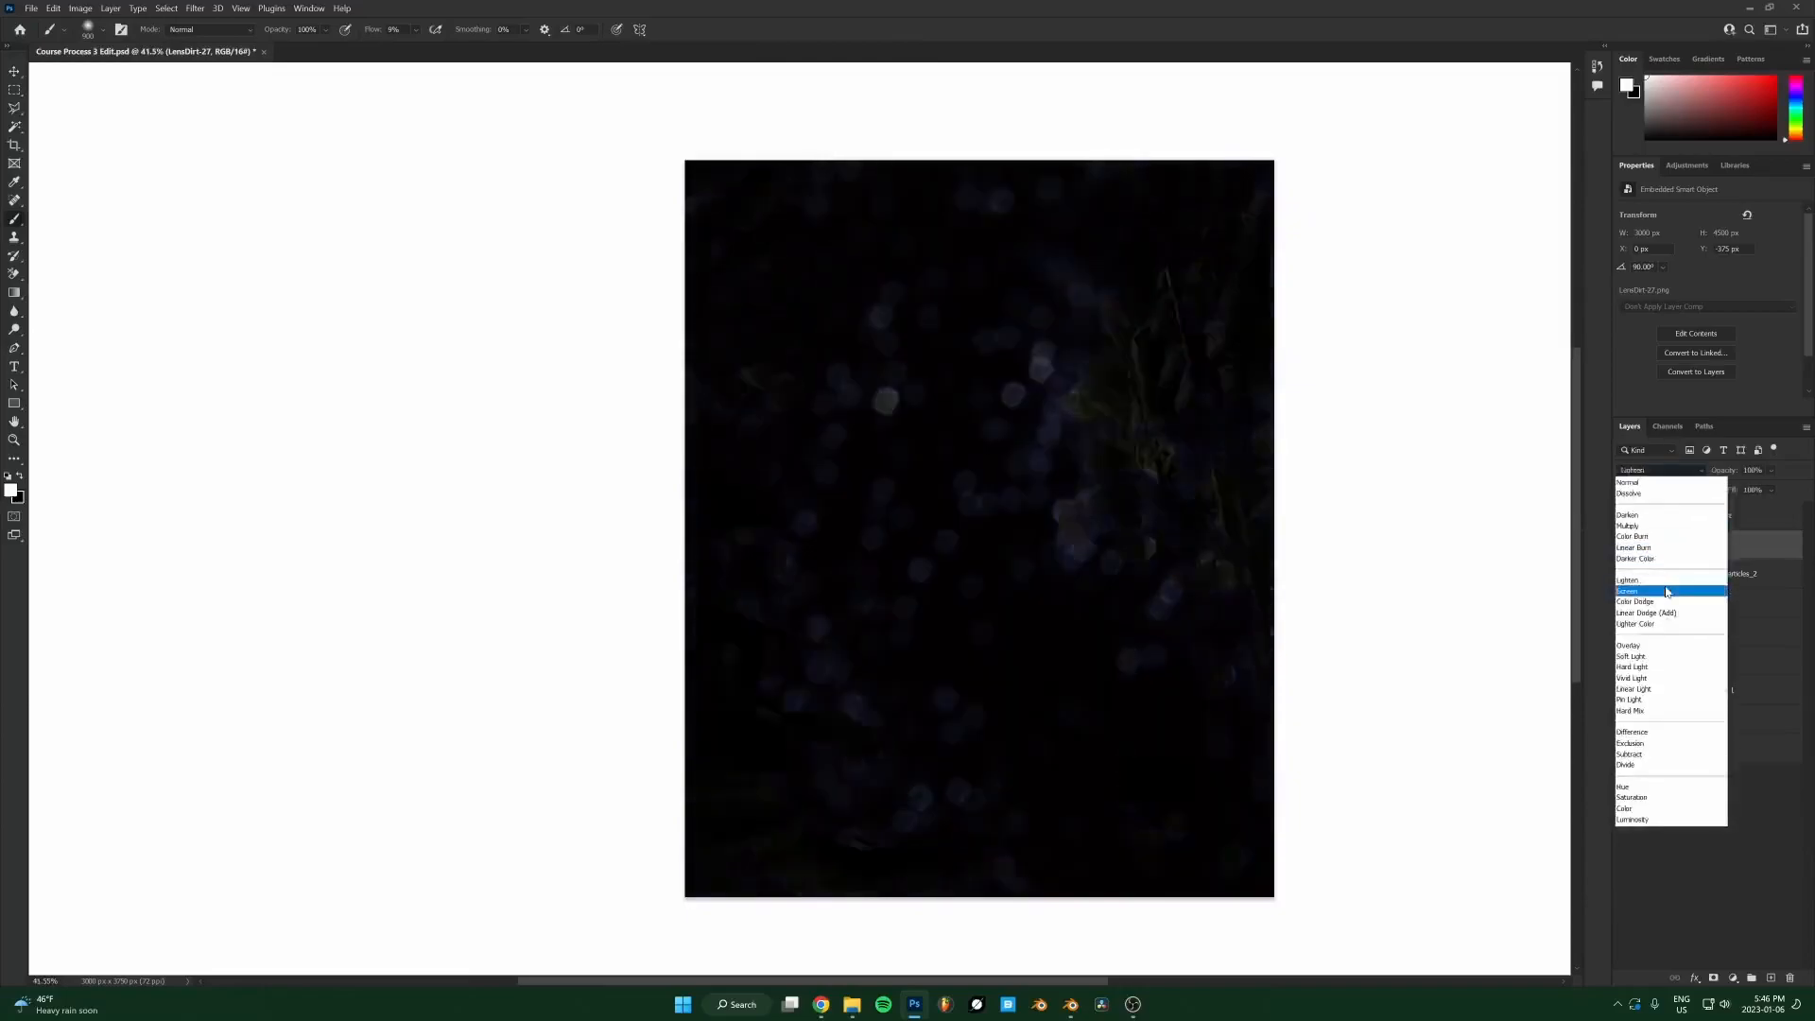
pyautogui.click(1662, 584)
pyautogui.scroll(2, 1089, 499)
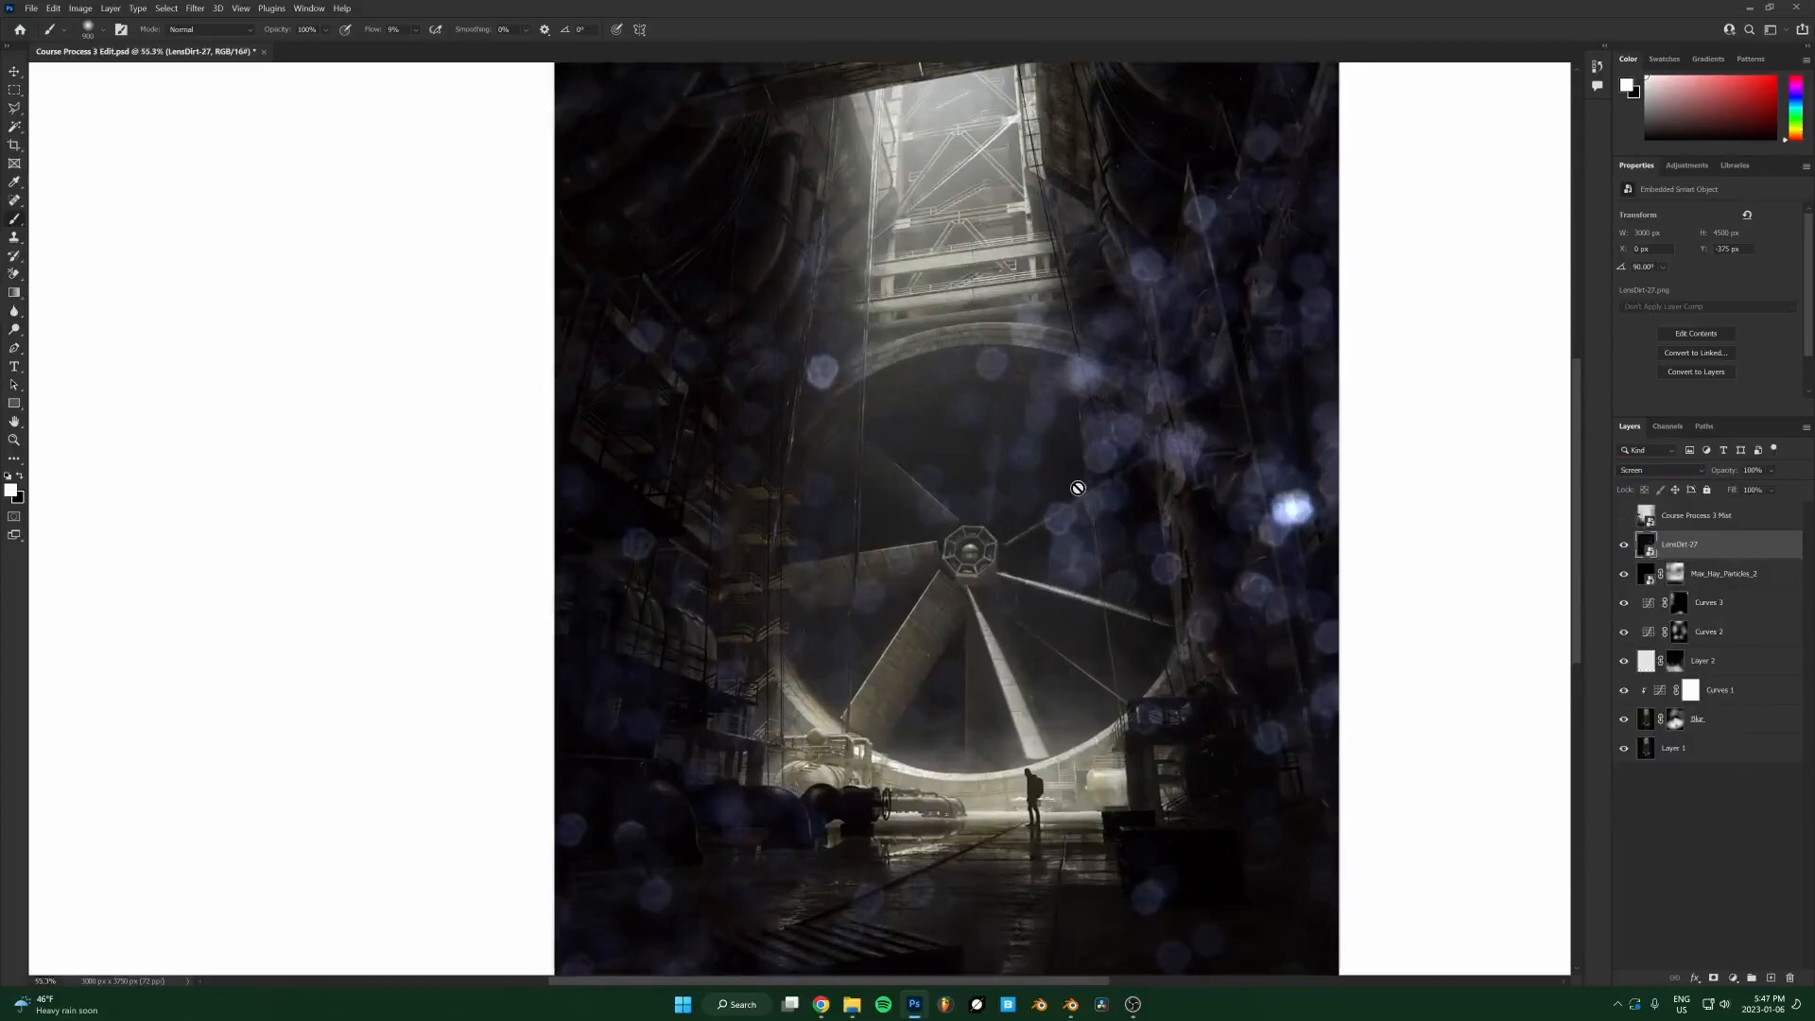
# Add a Hue/Saturation adjustment above the lens dirt layer and clip it to that layer.
pyautogui.click(1735, 978)
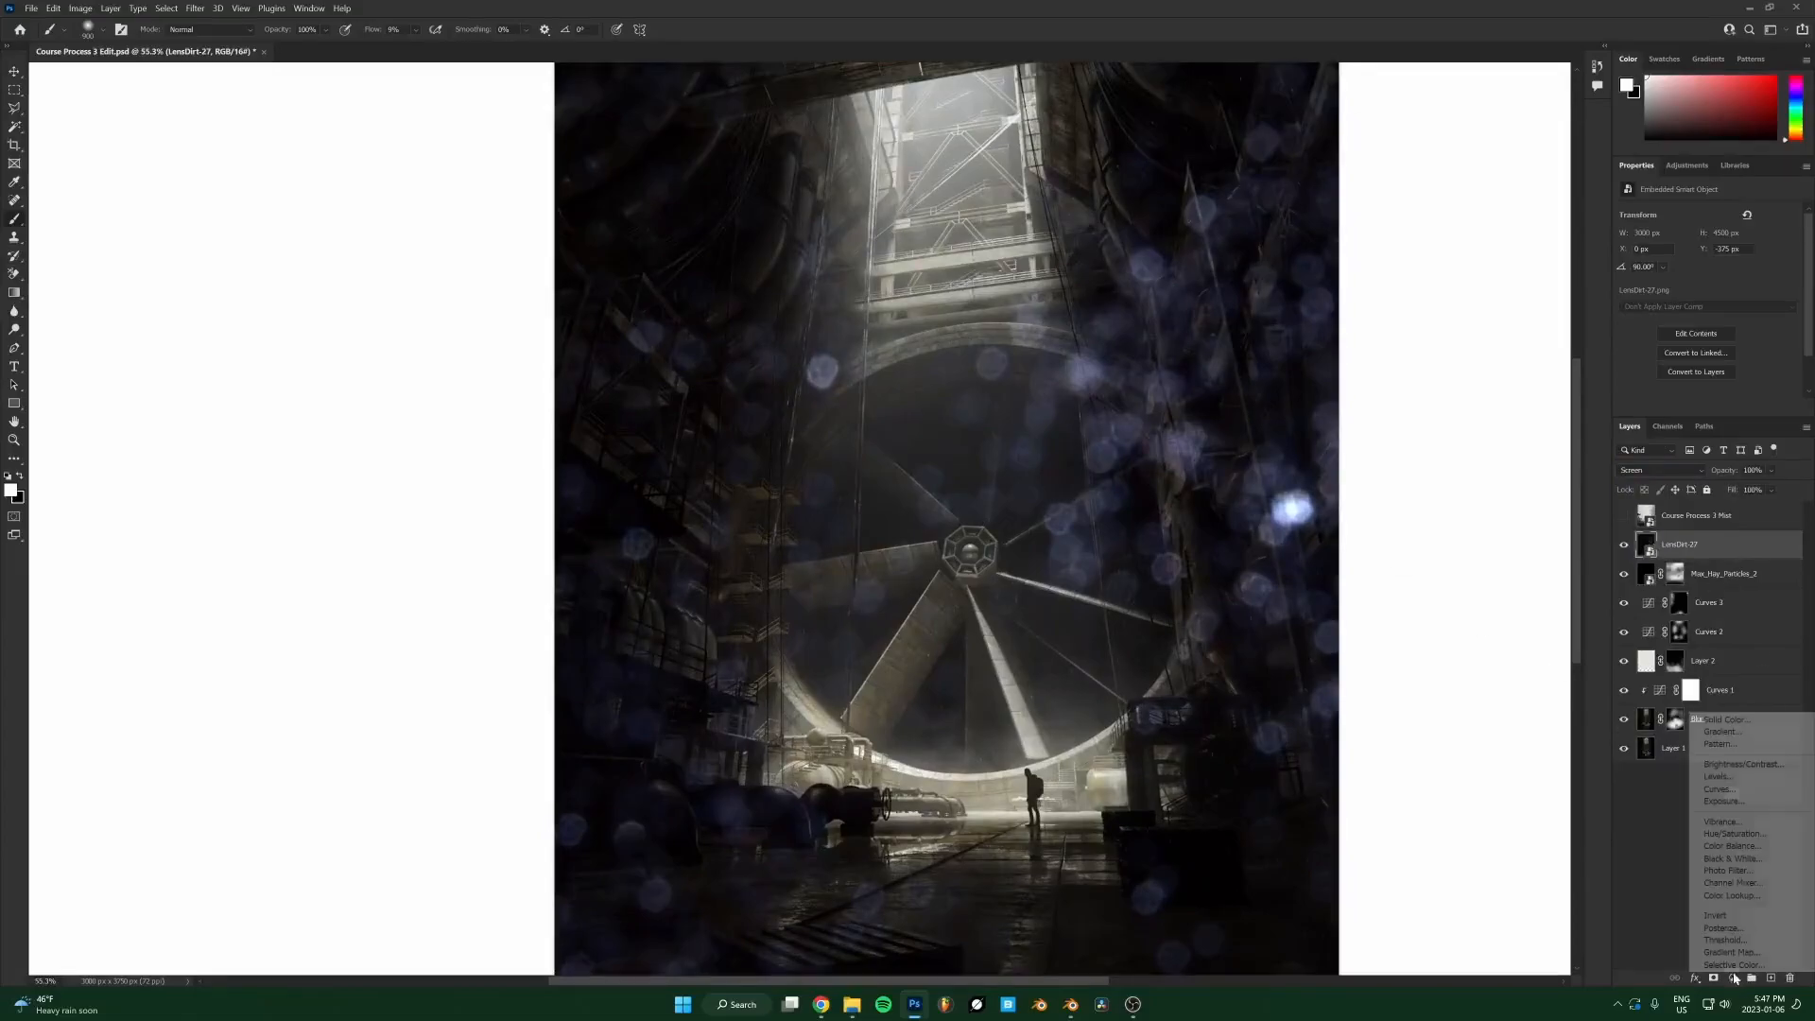
pyautogui.click(1741, 835)
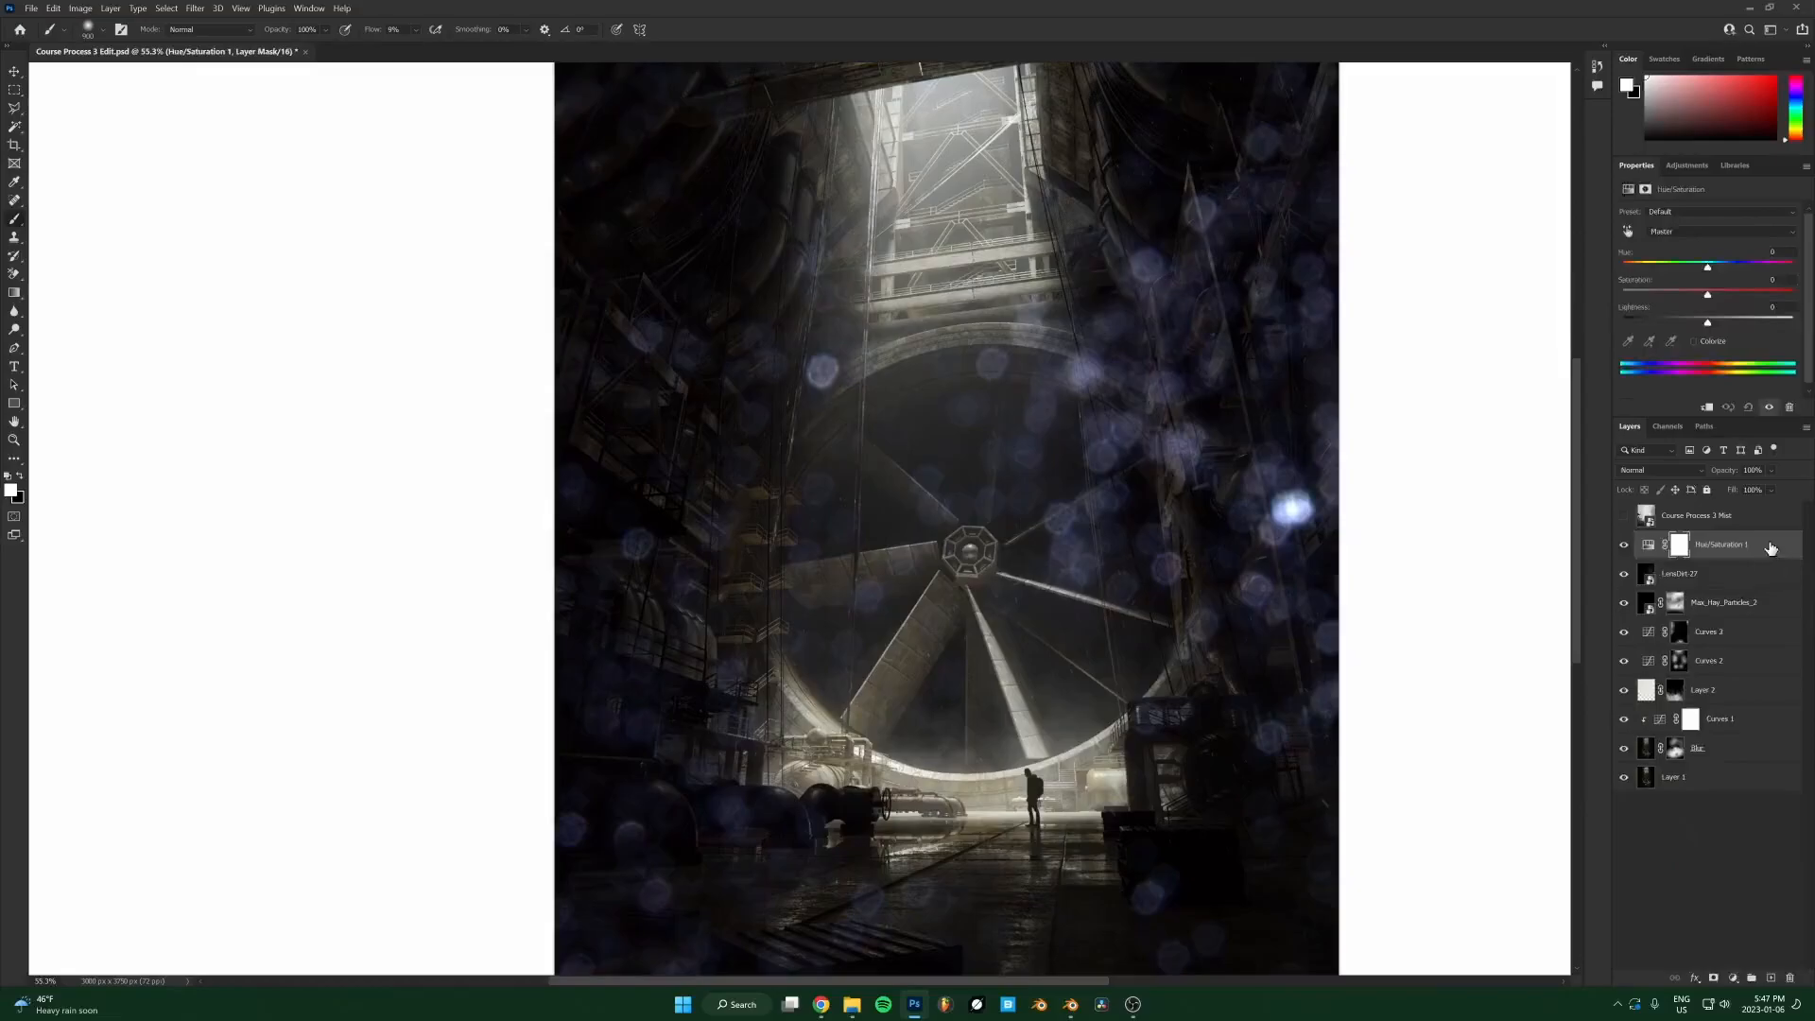
pyautogui.moveTo(1719, 562); pyautogui.dragTo(1709, 556)
pyautogui.keyDown('alt'); pyautogui.click(1708, 556); pyautogui.keyUp('alt')
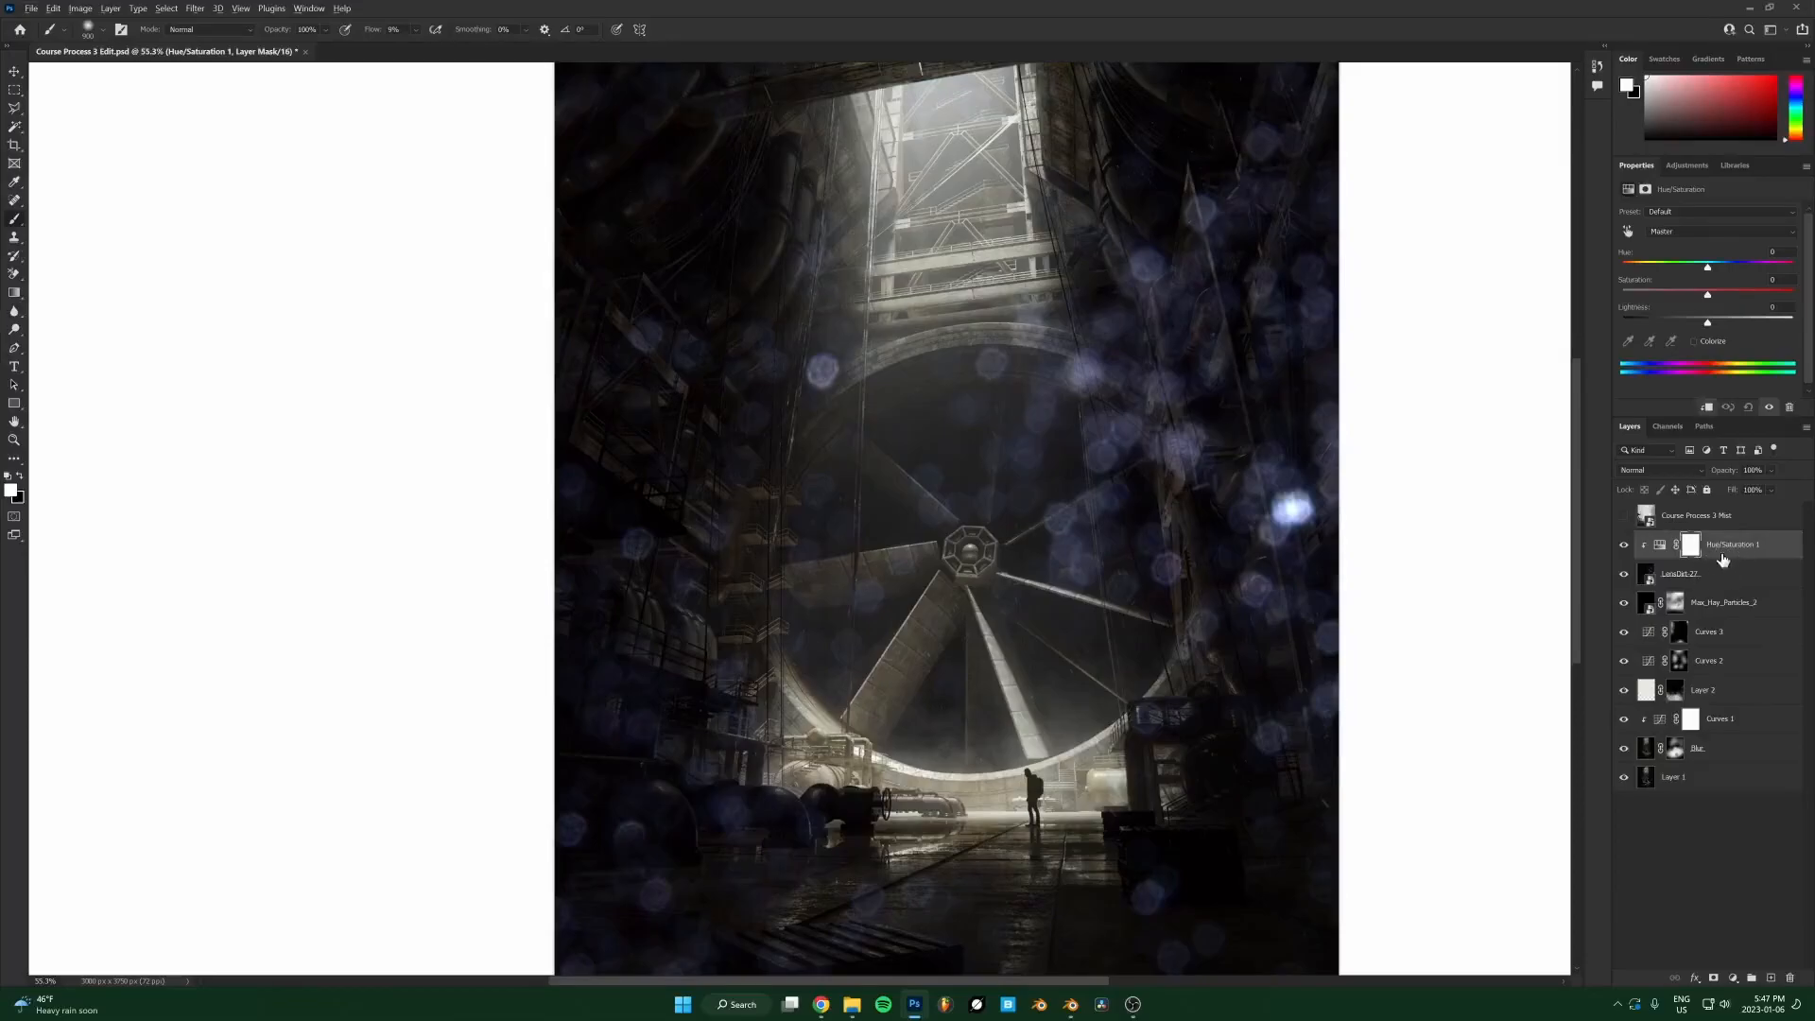
# Lower the clipped adjustment's hue below zero and set its saturation to -87, comparing the lens dirt with and without it.
pyautogui.moveTo(1700, 273); pyautogui.dragTo(1679, 269)
pyautogui.hotkey('ctrl', 'z')
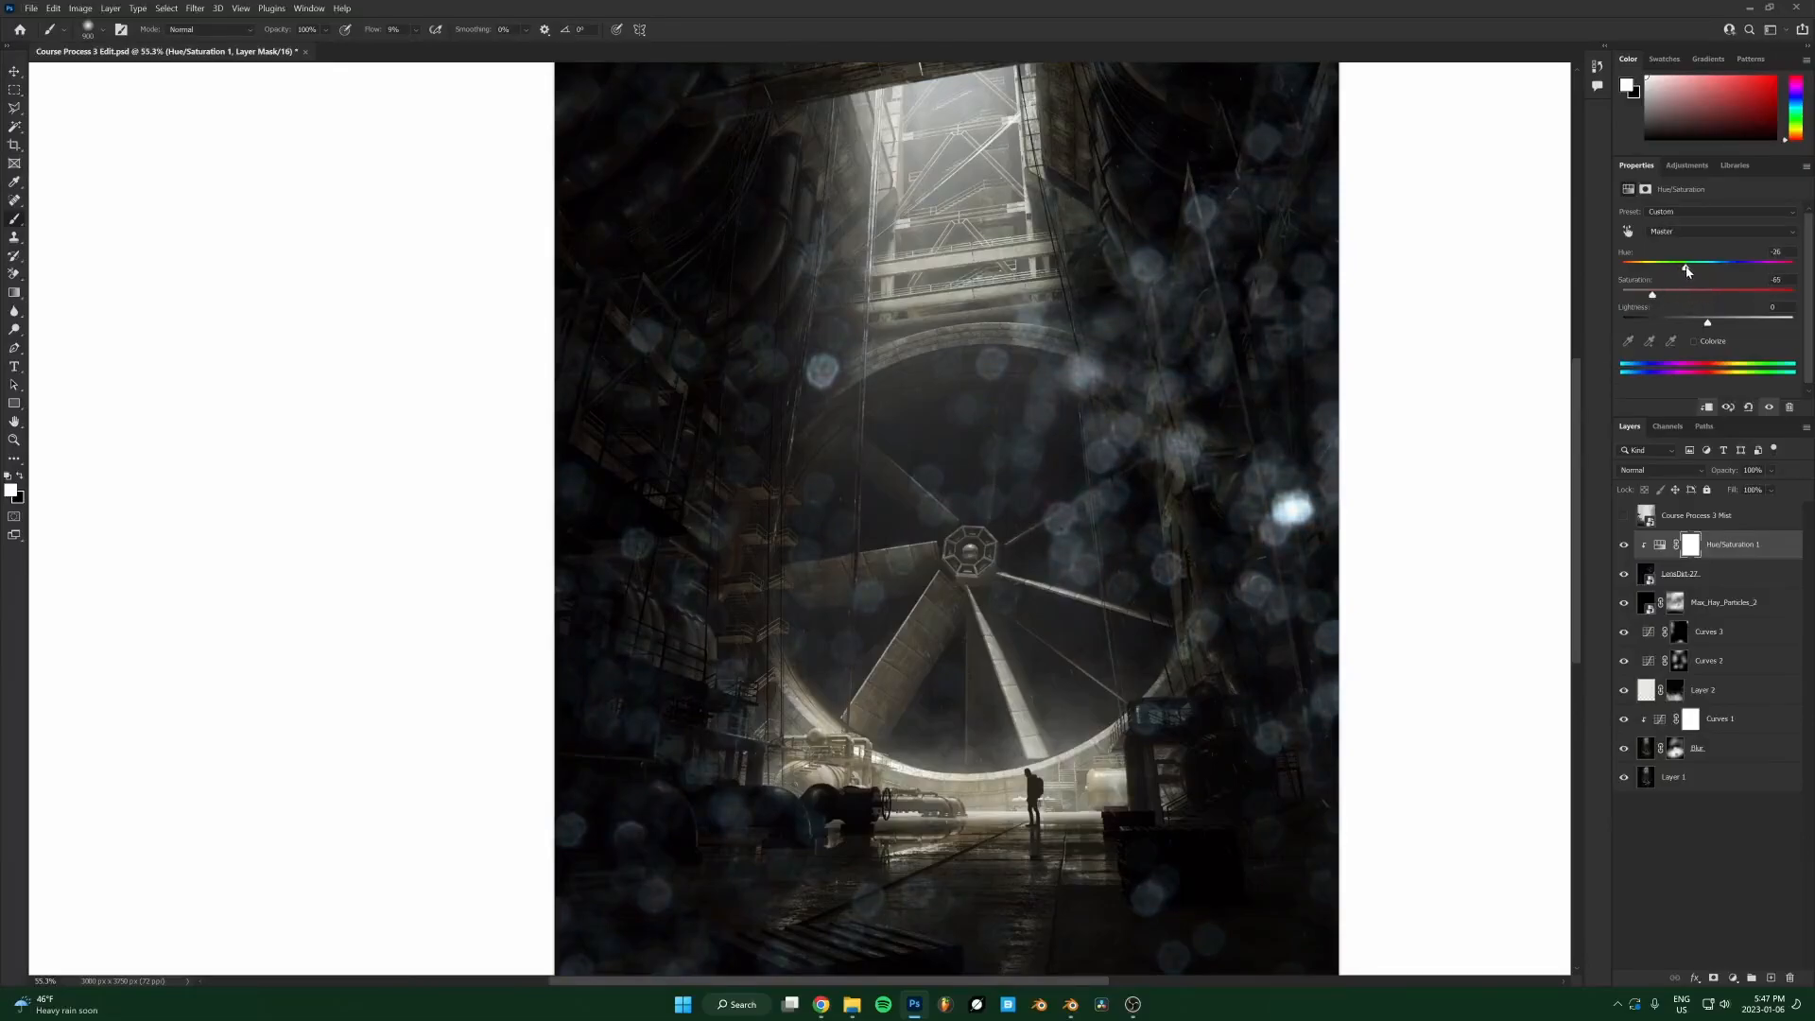
pyautogui.moveTo(1678, 270); pyautogui.dragTo(1683, 270)
pyautogui.click(1622, 545)
pyautogui.click(1622, 545)
pyautogui.click(1622, 573)
pyautogui.click(1623, 573)
pyautogui.scroll(-2, 1118, 520)
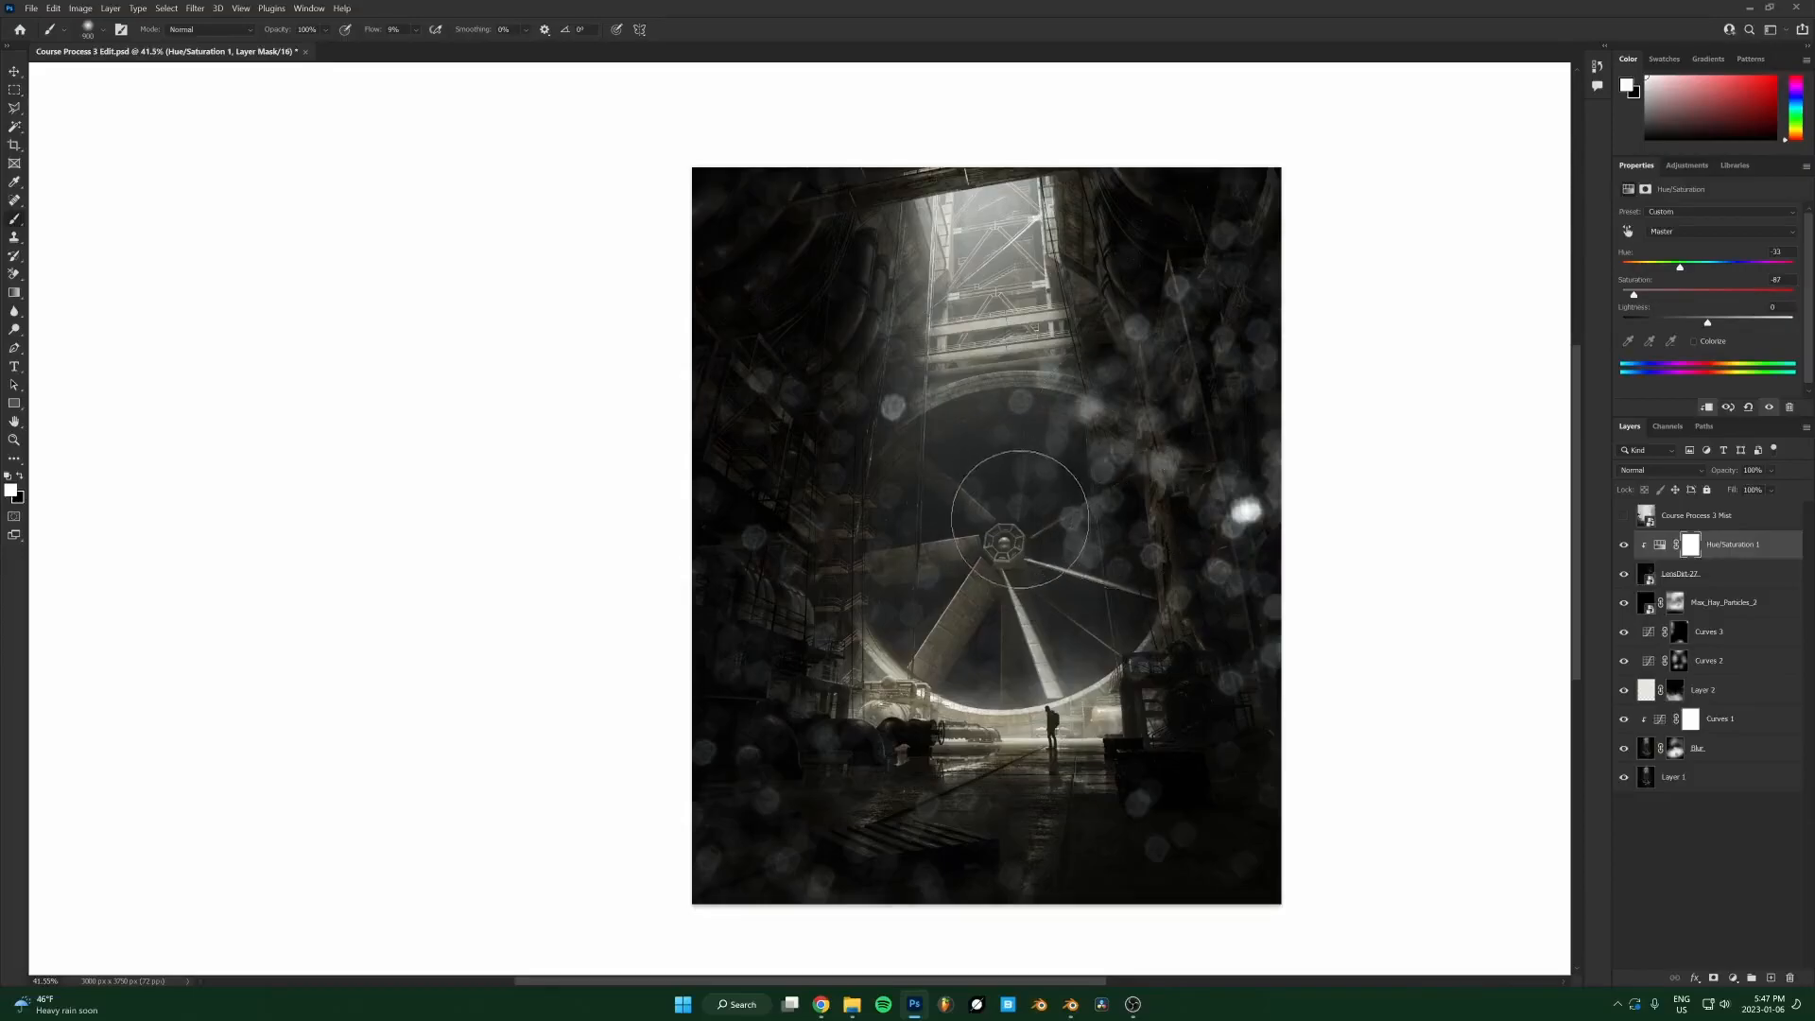
# Flip the lens dirt layer vertically with Free Transform and move it upward over the scene.
pyautogui.click(1687, 574)
pyautogui.press('t')
pyautogui.rightClick(1078, 600)
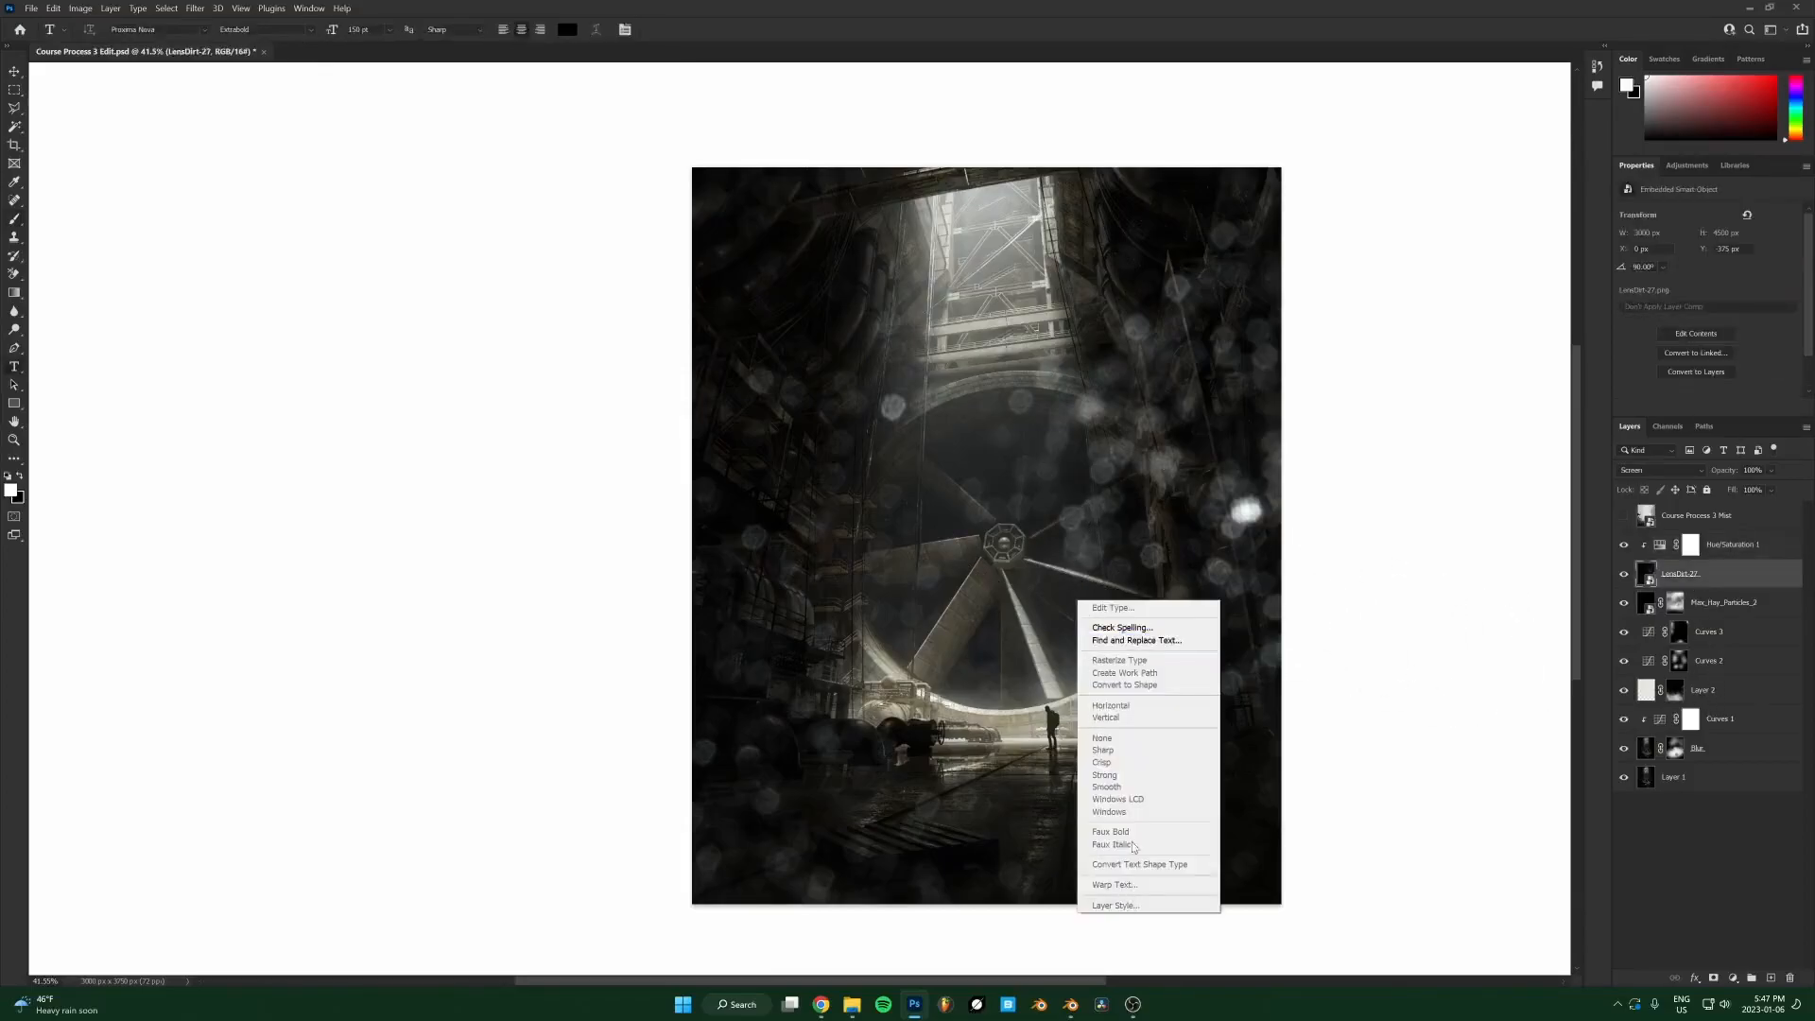
pyautogui.press('Escape')
pyautogui.hotkey('ctrl', 't')
pyautogui.rightClick(989, 564)
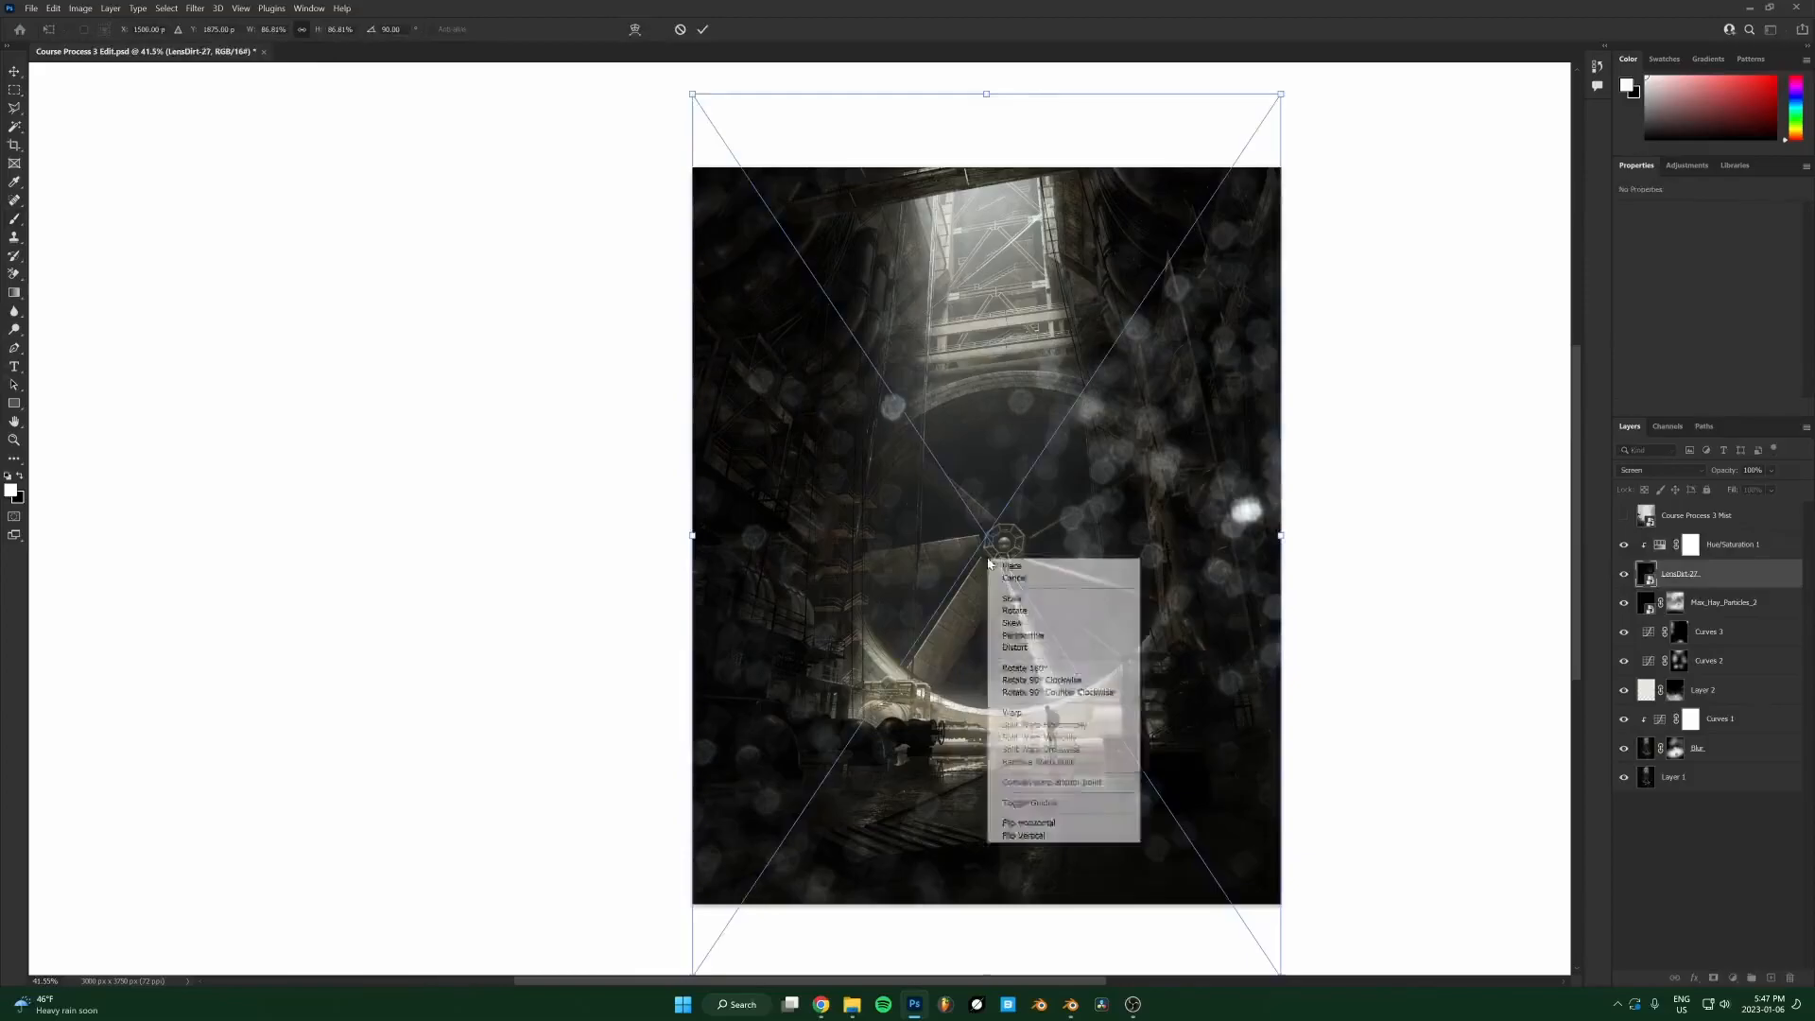
pyautogui.click(1036, 835)
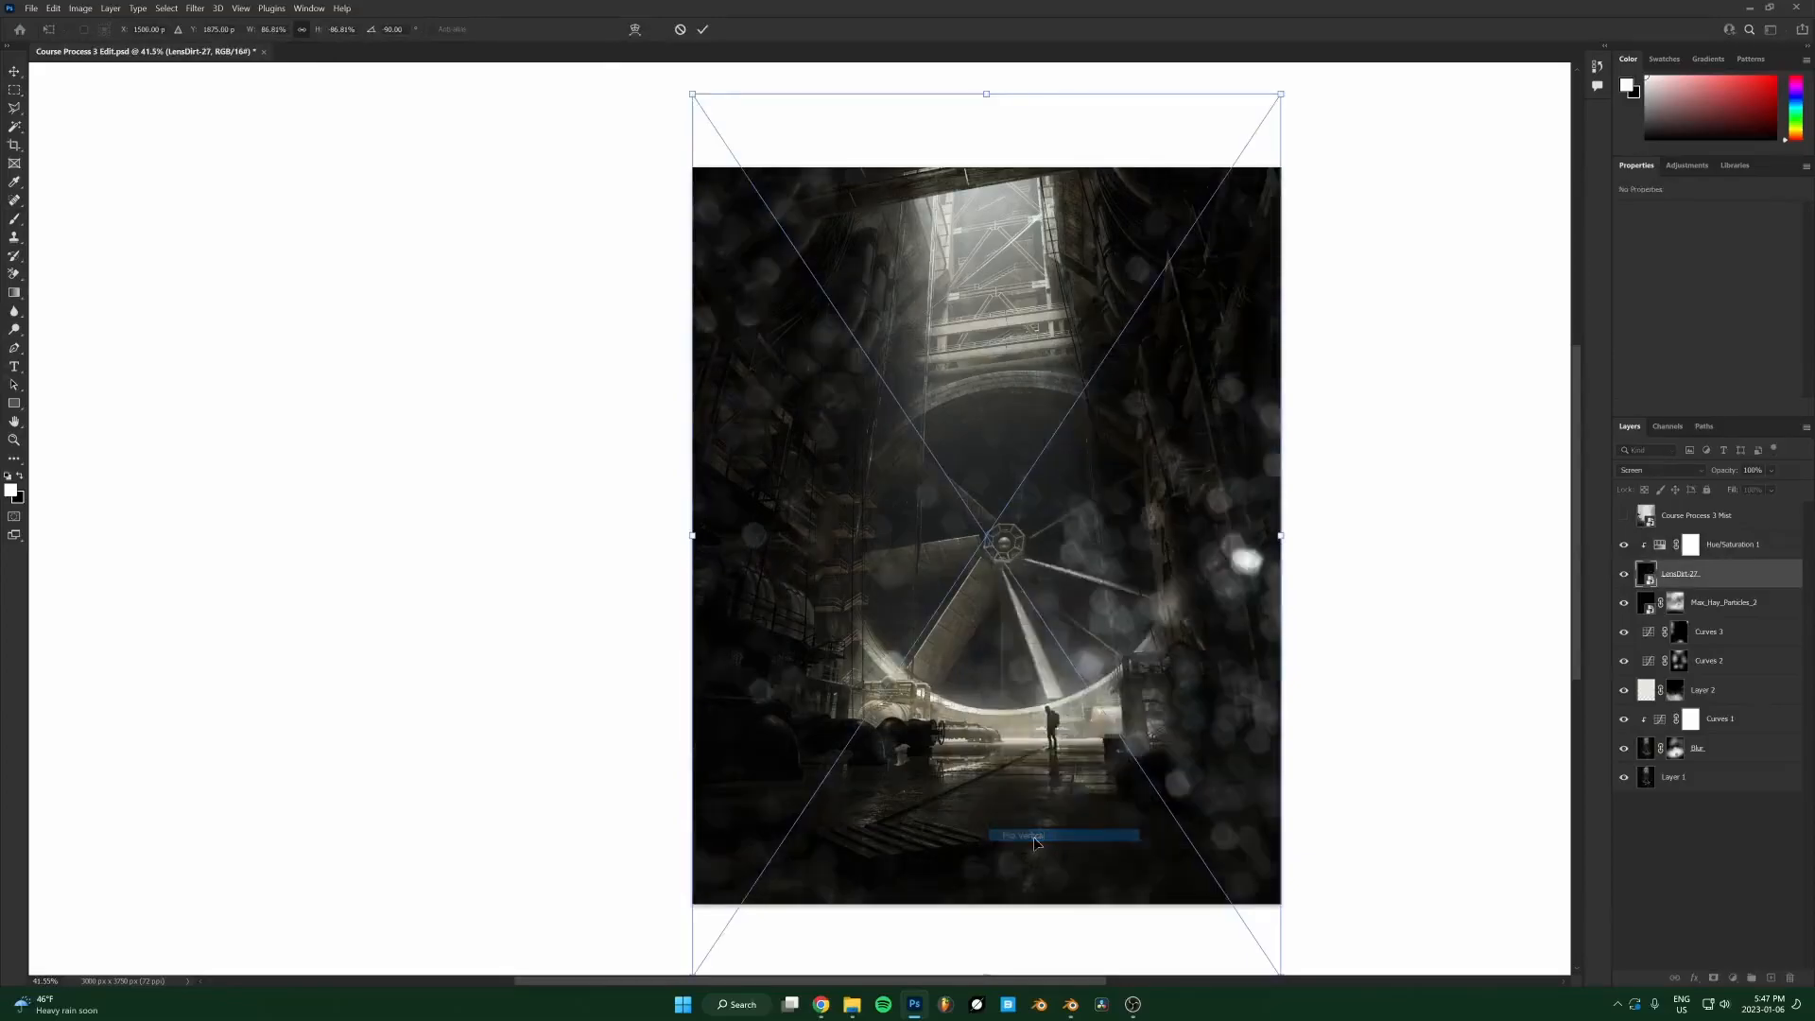
pyautogui.moveTo(1008, 692); pyautogui.dragTo(1014, 533)
pyautogui.press('Return')
# Flip the lens dirt layer vertically again and shift it downward.
pyautogui.hotkey('ctrl', 't')
pyautogui.rightClick(1009, 477)
pyautogui.click(1058, 754)
pyautogui.moveTo(1029, 706); pyautogui.dragTo(1026, 797)
pyautogui.press('Return')
# Flip the lens dirt layer horizontally so its bright bokeh sits over the left wall, and move it slightly upward.
pyautogui.press('t')
pyautogui.hotkey('ctrl', 't')
pyautogui.moveTo(1021, 679); pyautogui.dragTo(1029, 619)
pyautogui.rightClick(1025, 628)
pyautogui.click(1123, 892)
pyautogui.press('Return')
# Add a mask to the lens dirt layer and invert it to black to hide the whole overlay.
pyautogui.click(1713, 978)
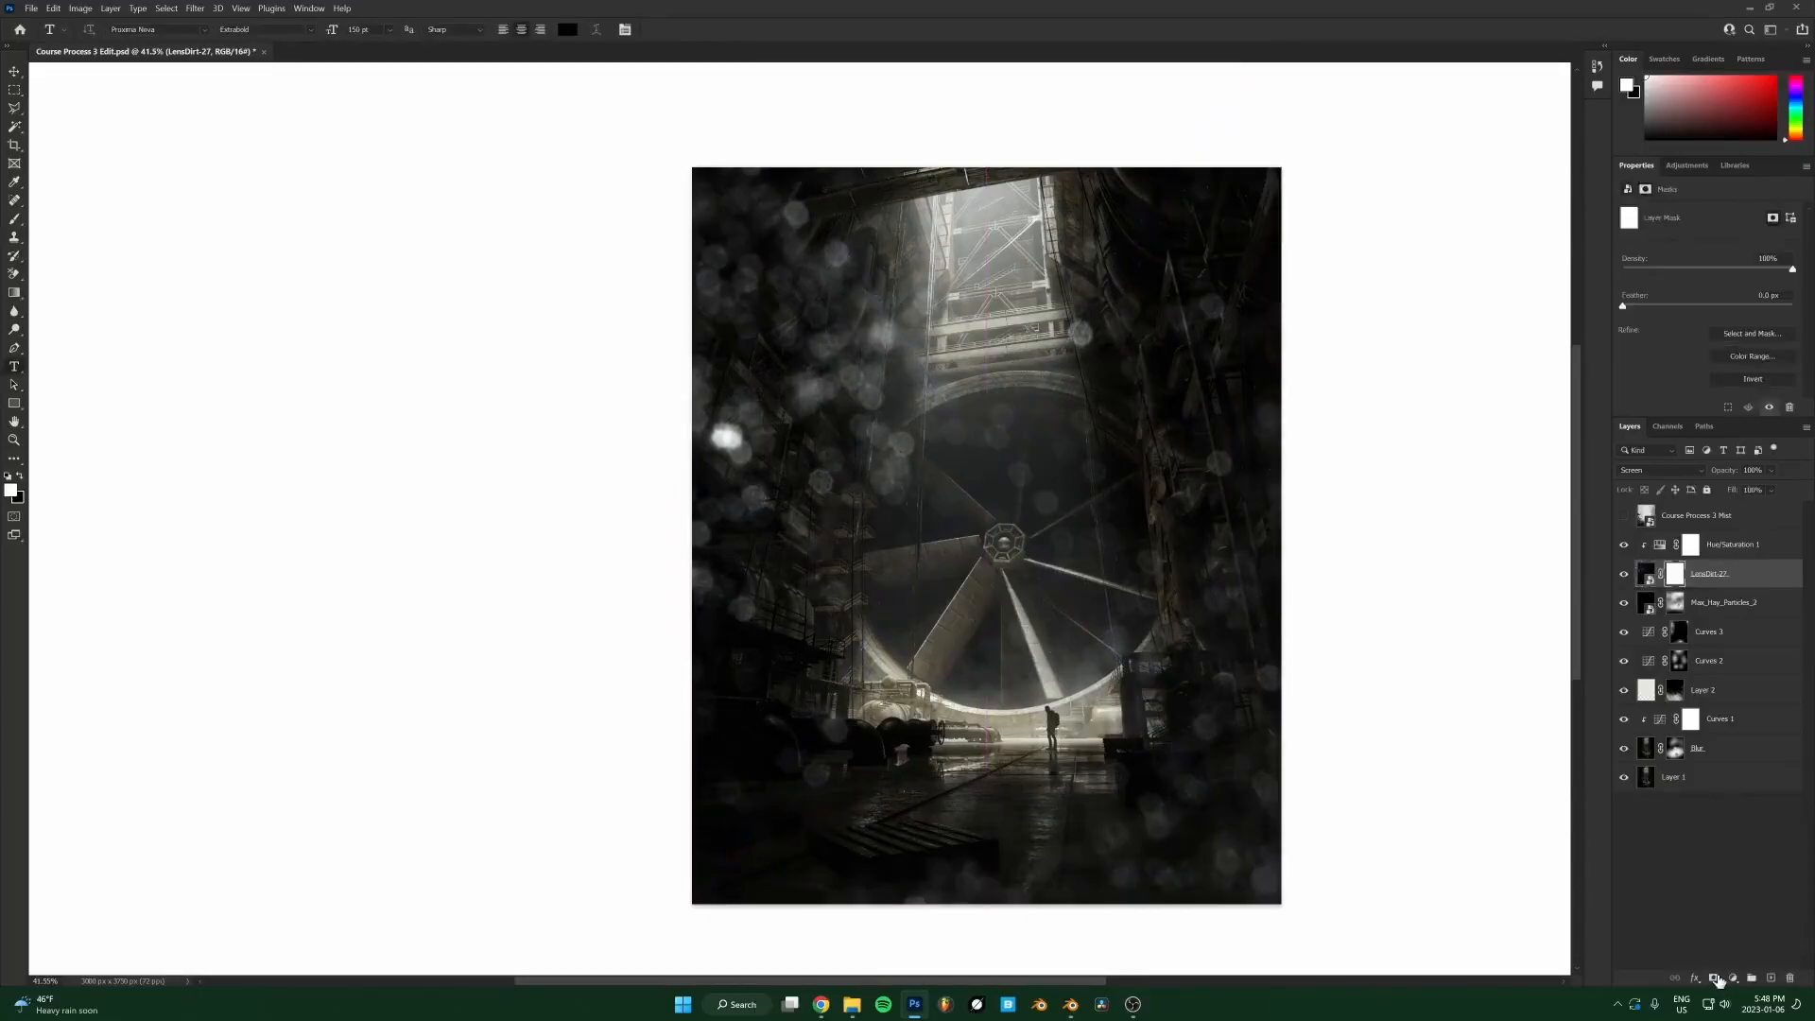
pyautogui.hotkey('ctrl', 'i')
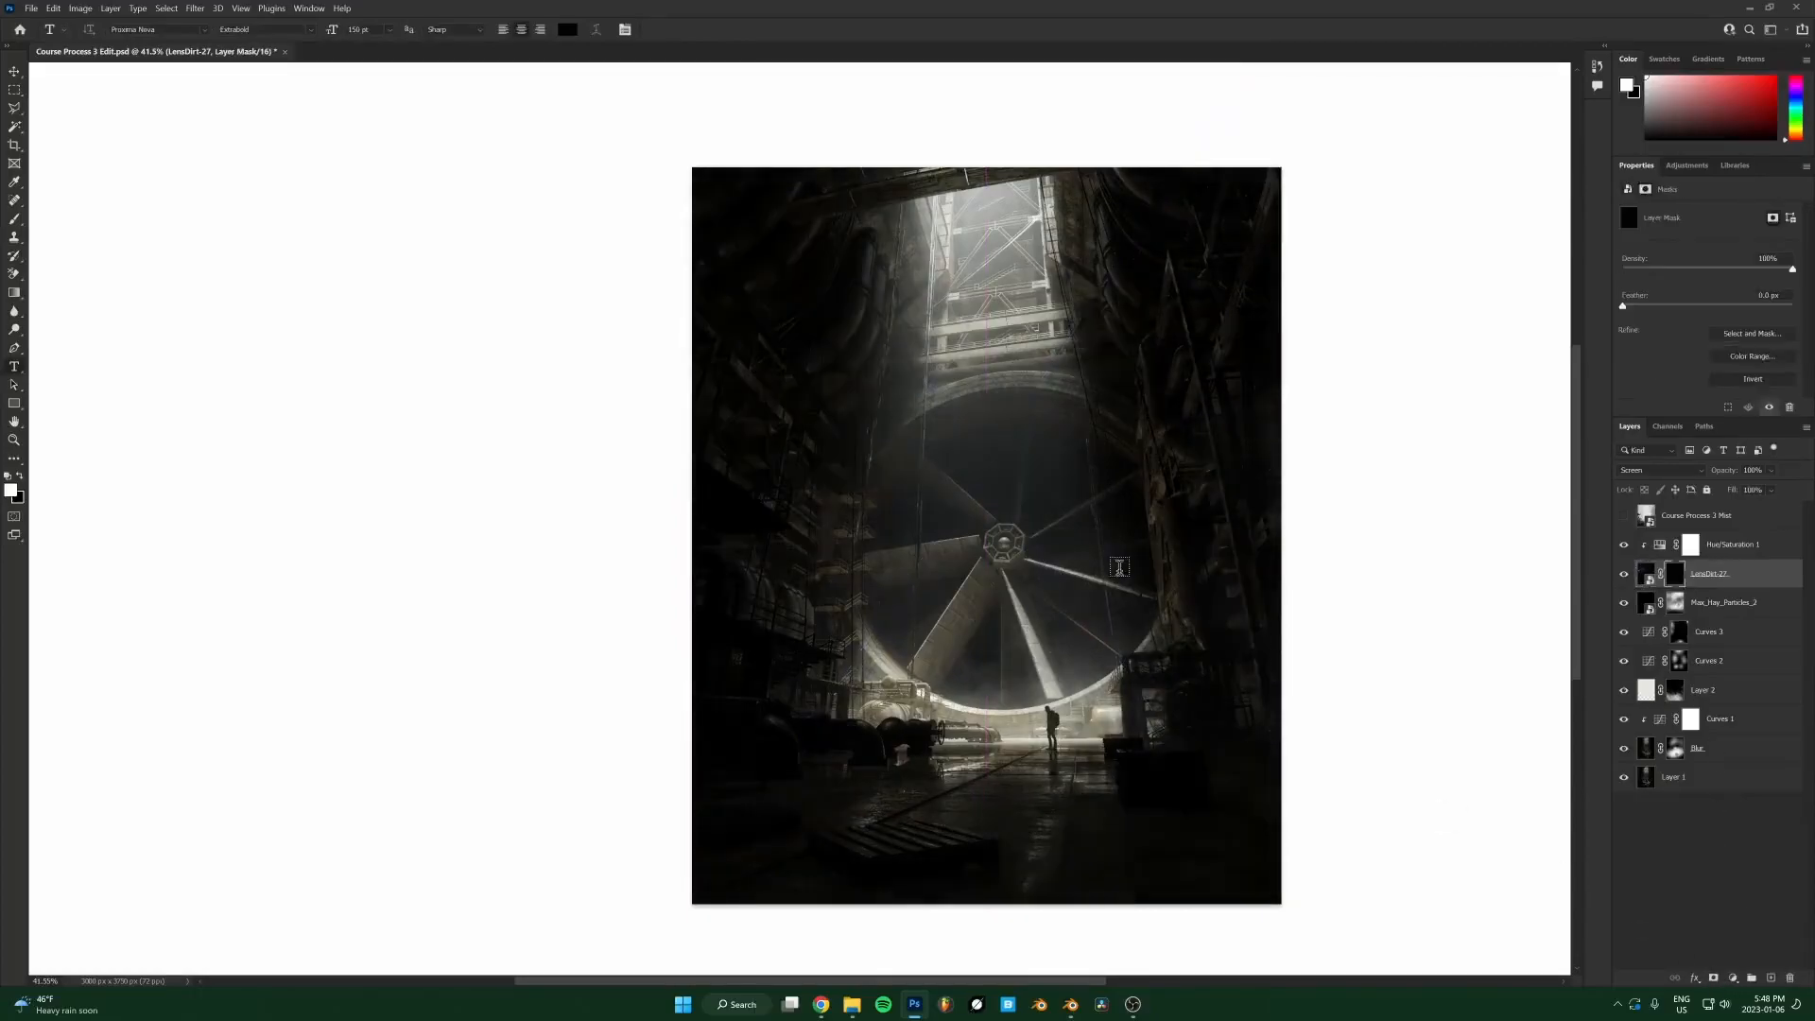
# Reveal the lens dirt around the skylight and upper fan by painting its mask white with an enlarged soft brush.
pyautogui.press('b')
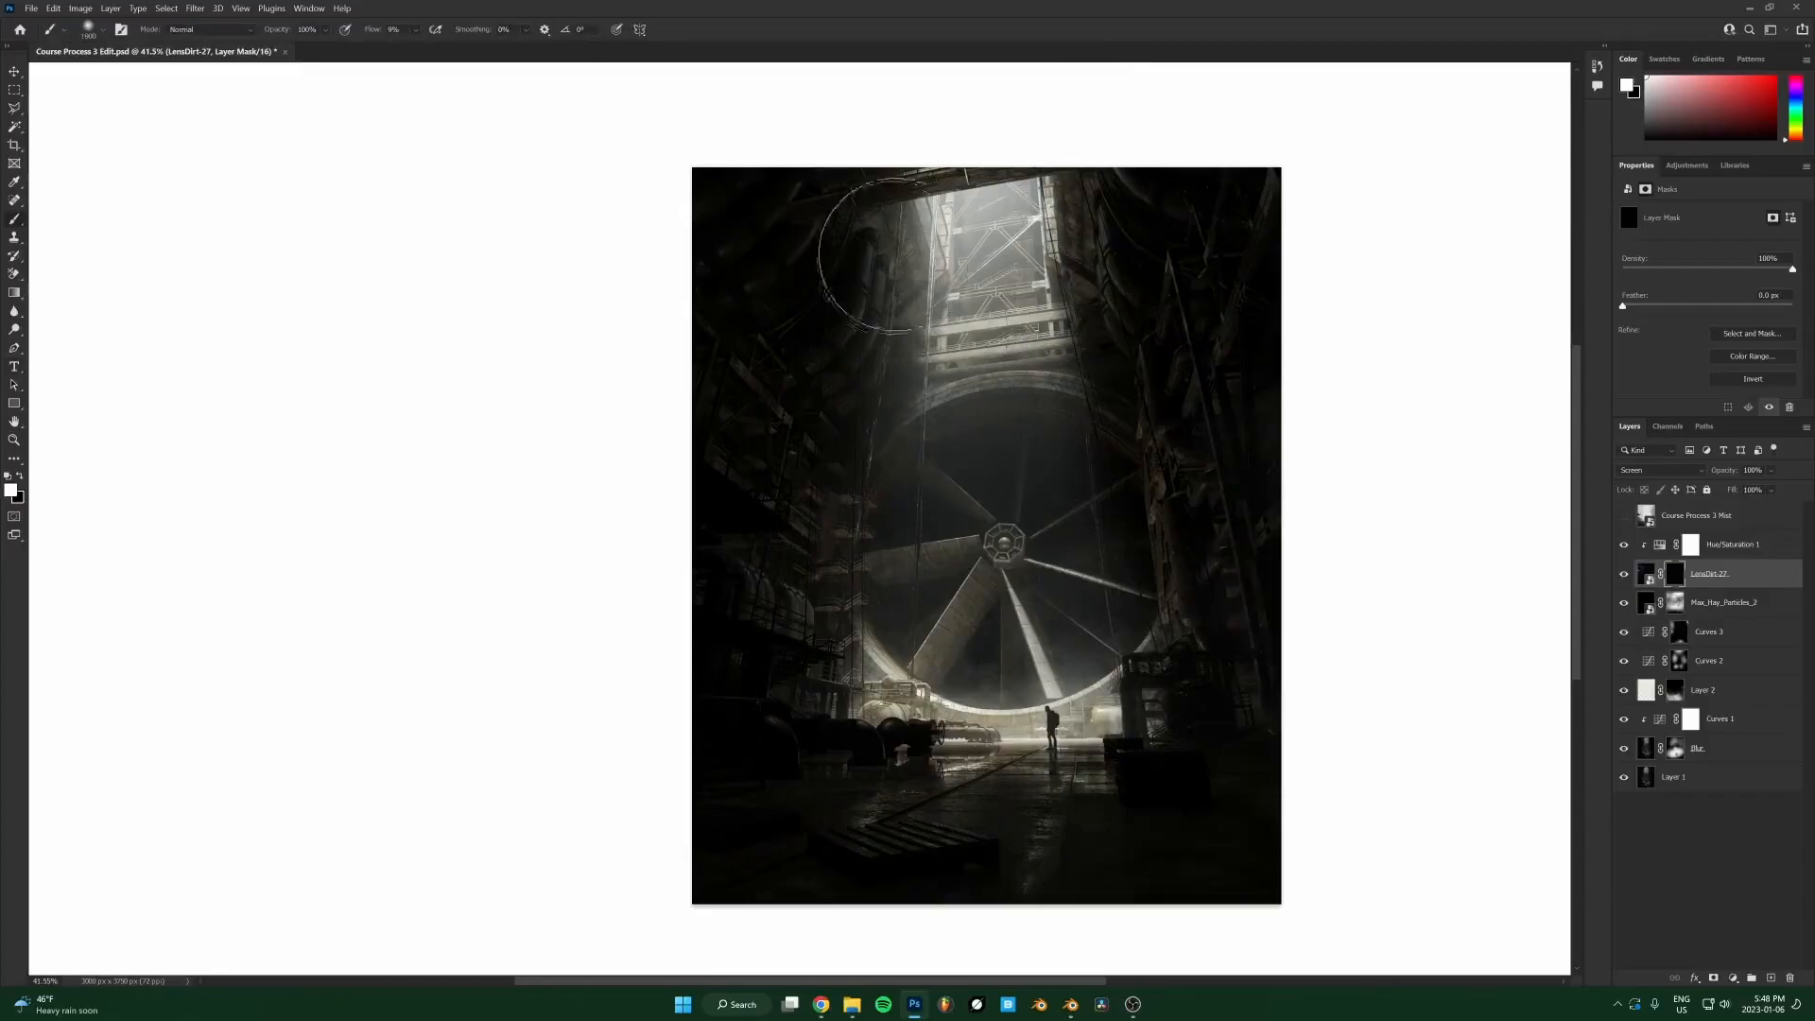
pyautogui.press(']')
pyautogui.press(']')
pyautogui.press(']')
pyautogui.moveTo(942, 248)
pyautogui.mouseDown()
pyautogui.moveTo(972, 202)
pyautogui.moveTo(931, 267)
pyautogui.moveTo(1005, 406)
pyautogui.moveTo(1051, 413)
pyautogui.mouseUp()
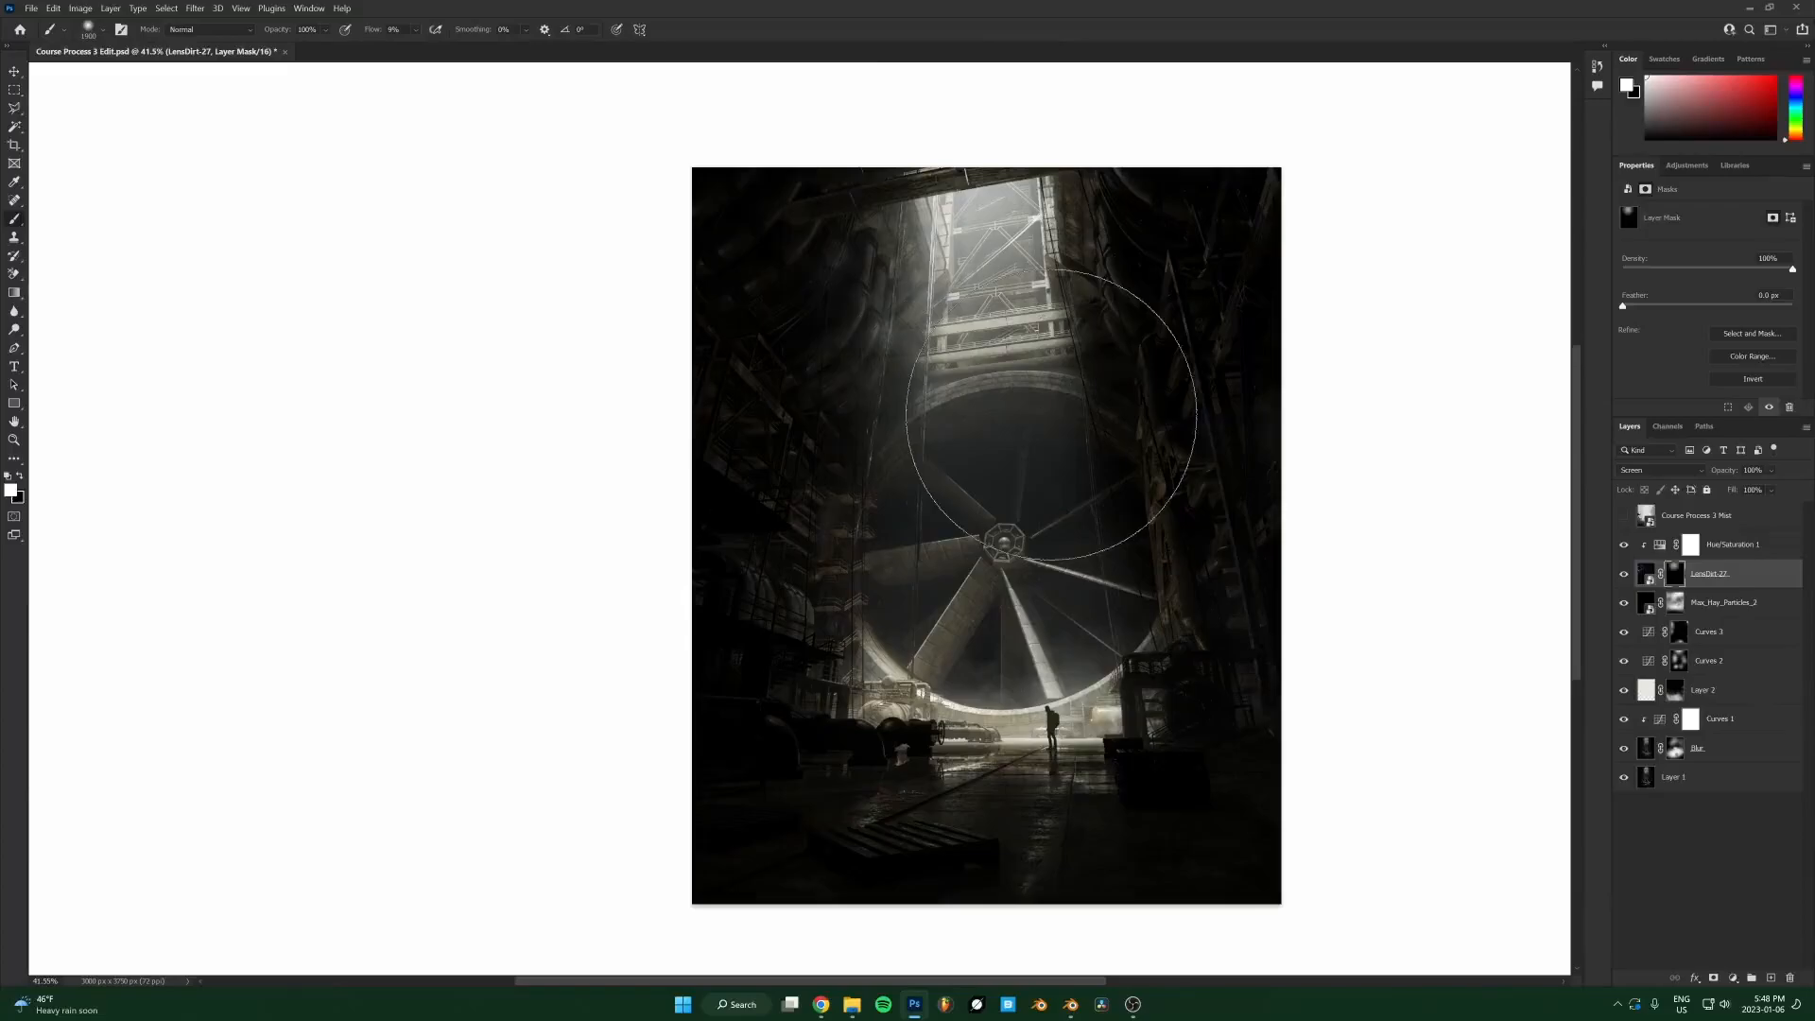
pyautogui.scroll(2, 1051, 413)
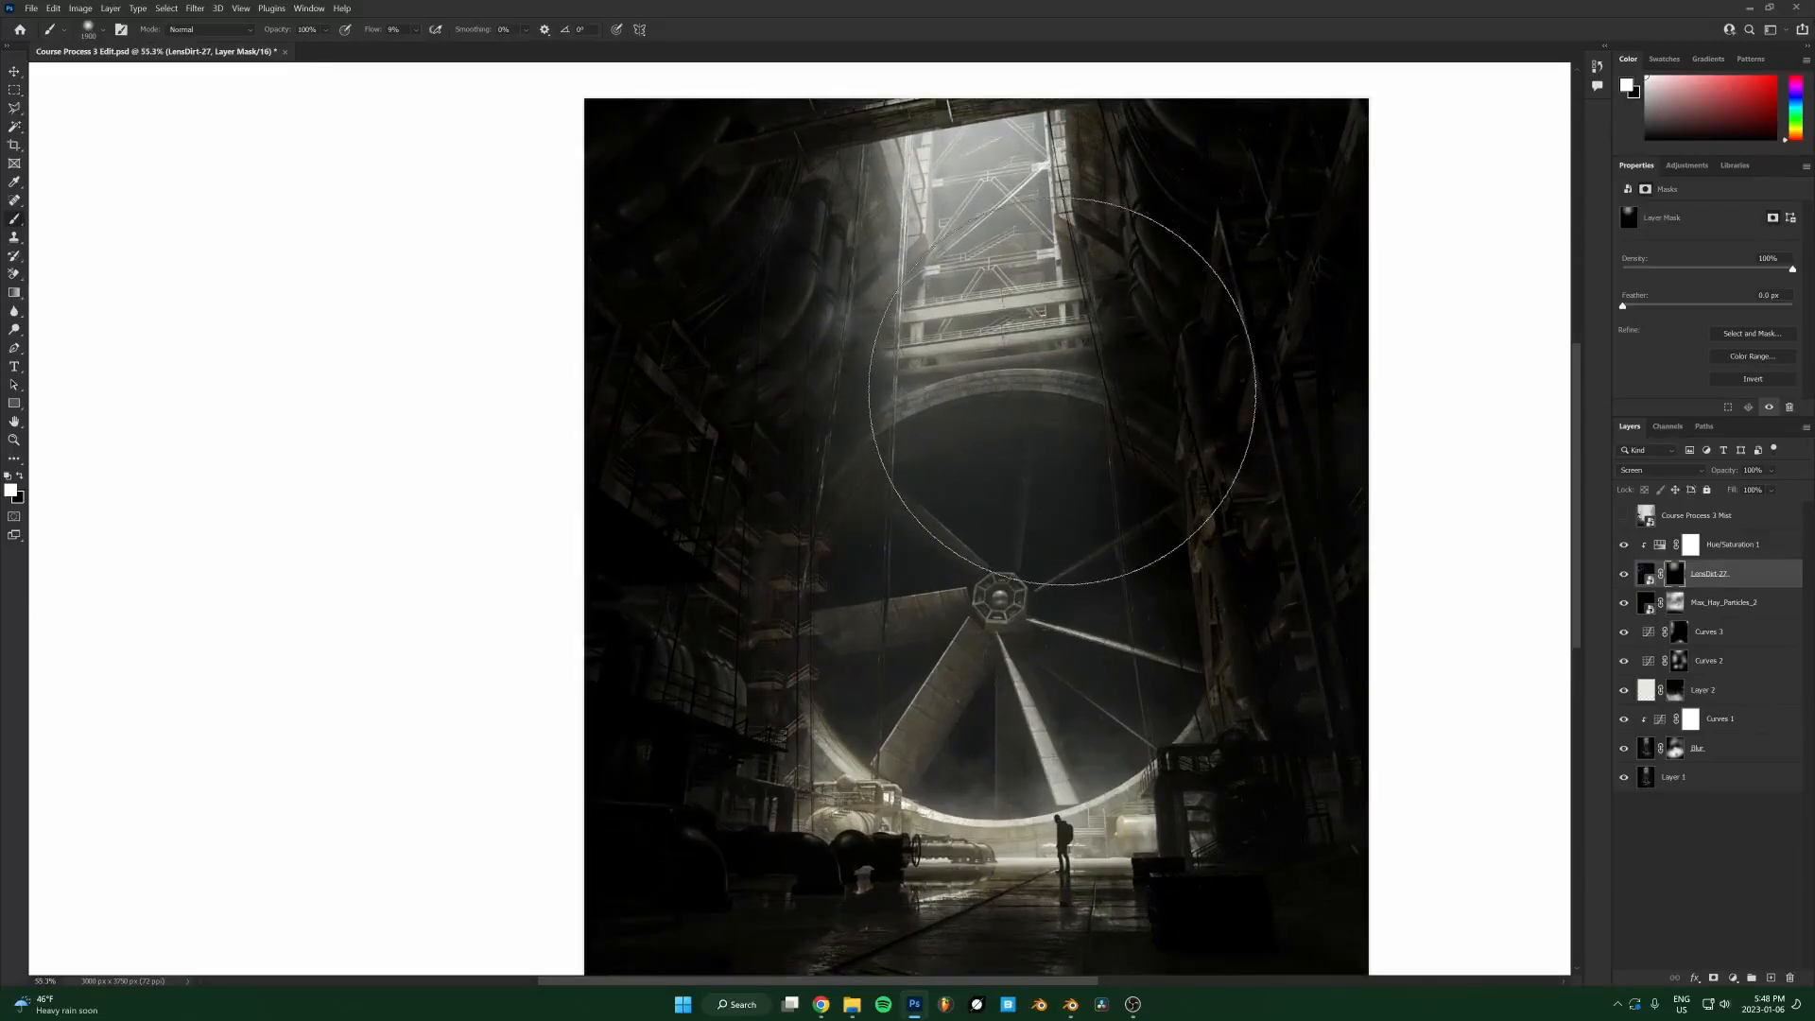
pyautogui.scroll(-1, 863, 608)
pyautogui.scroll(1, 968, 344)
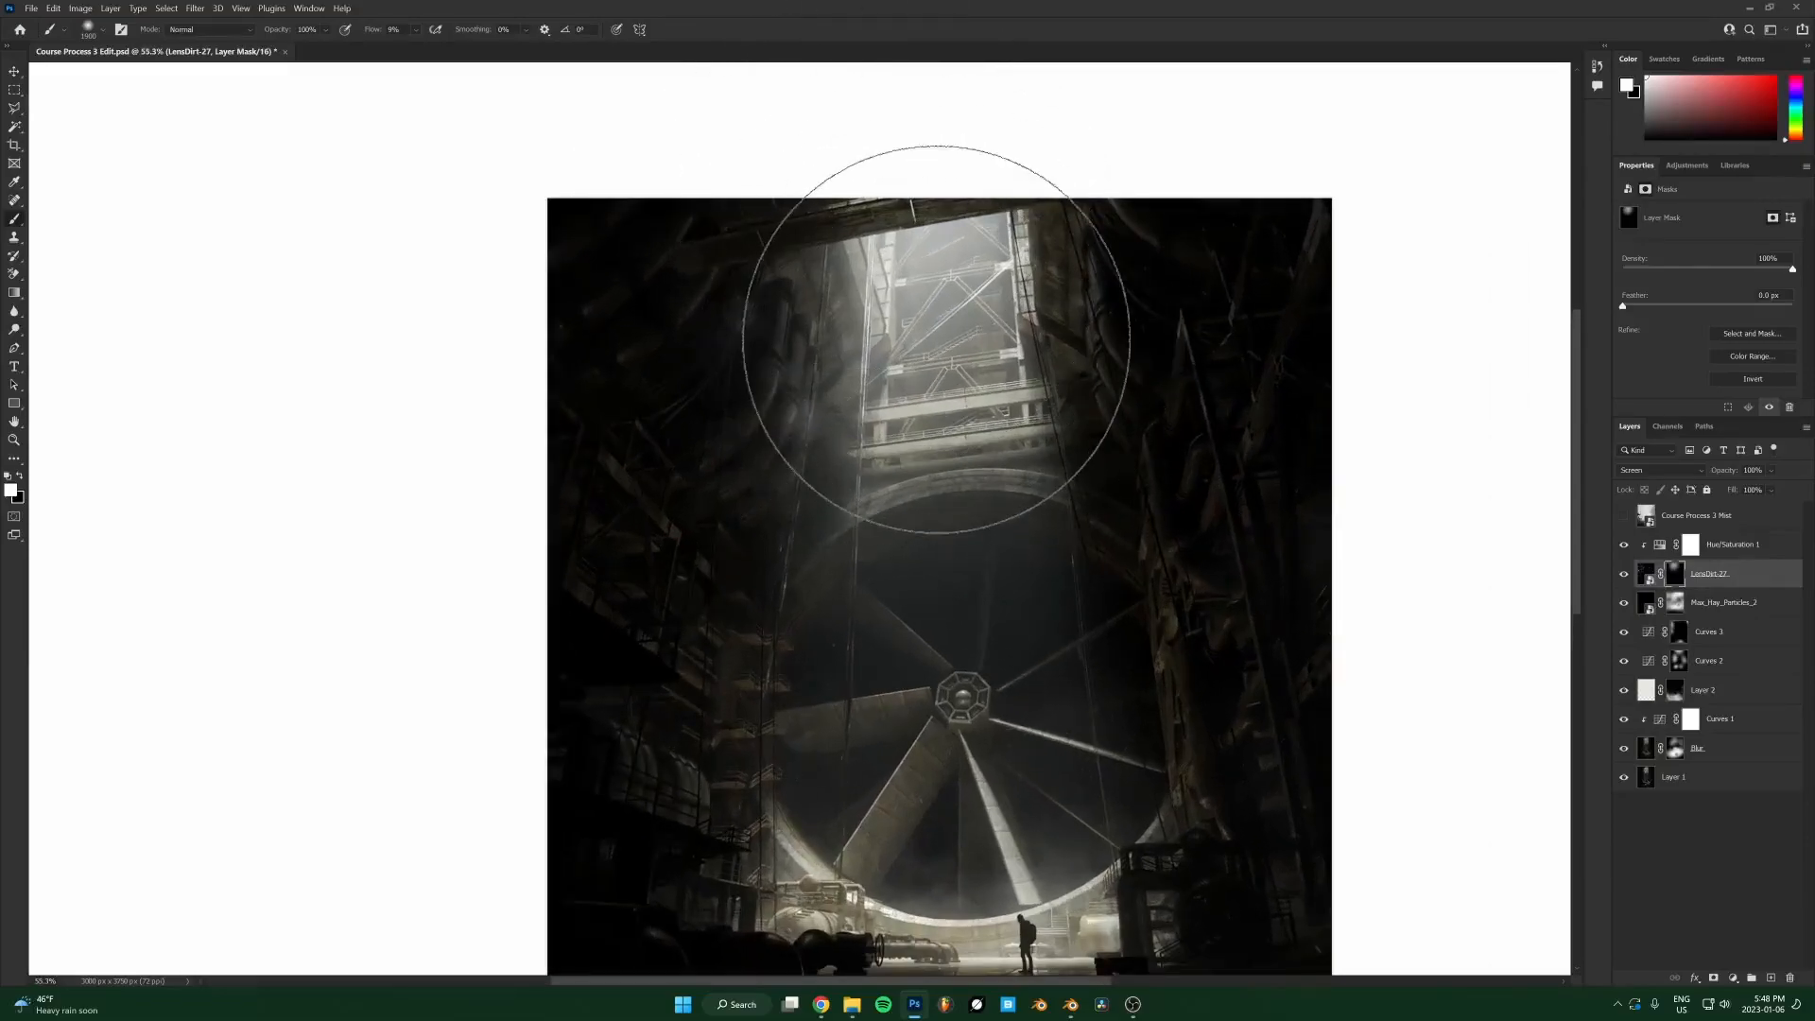
pyautogui.scroll(6, 961, 365)
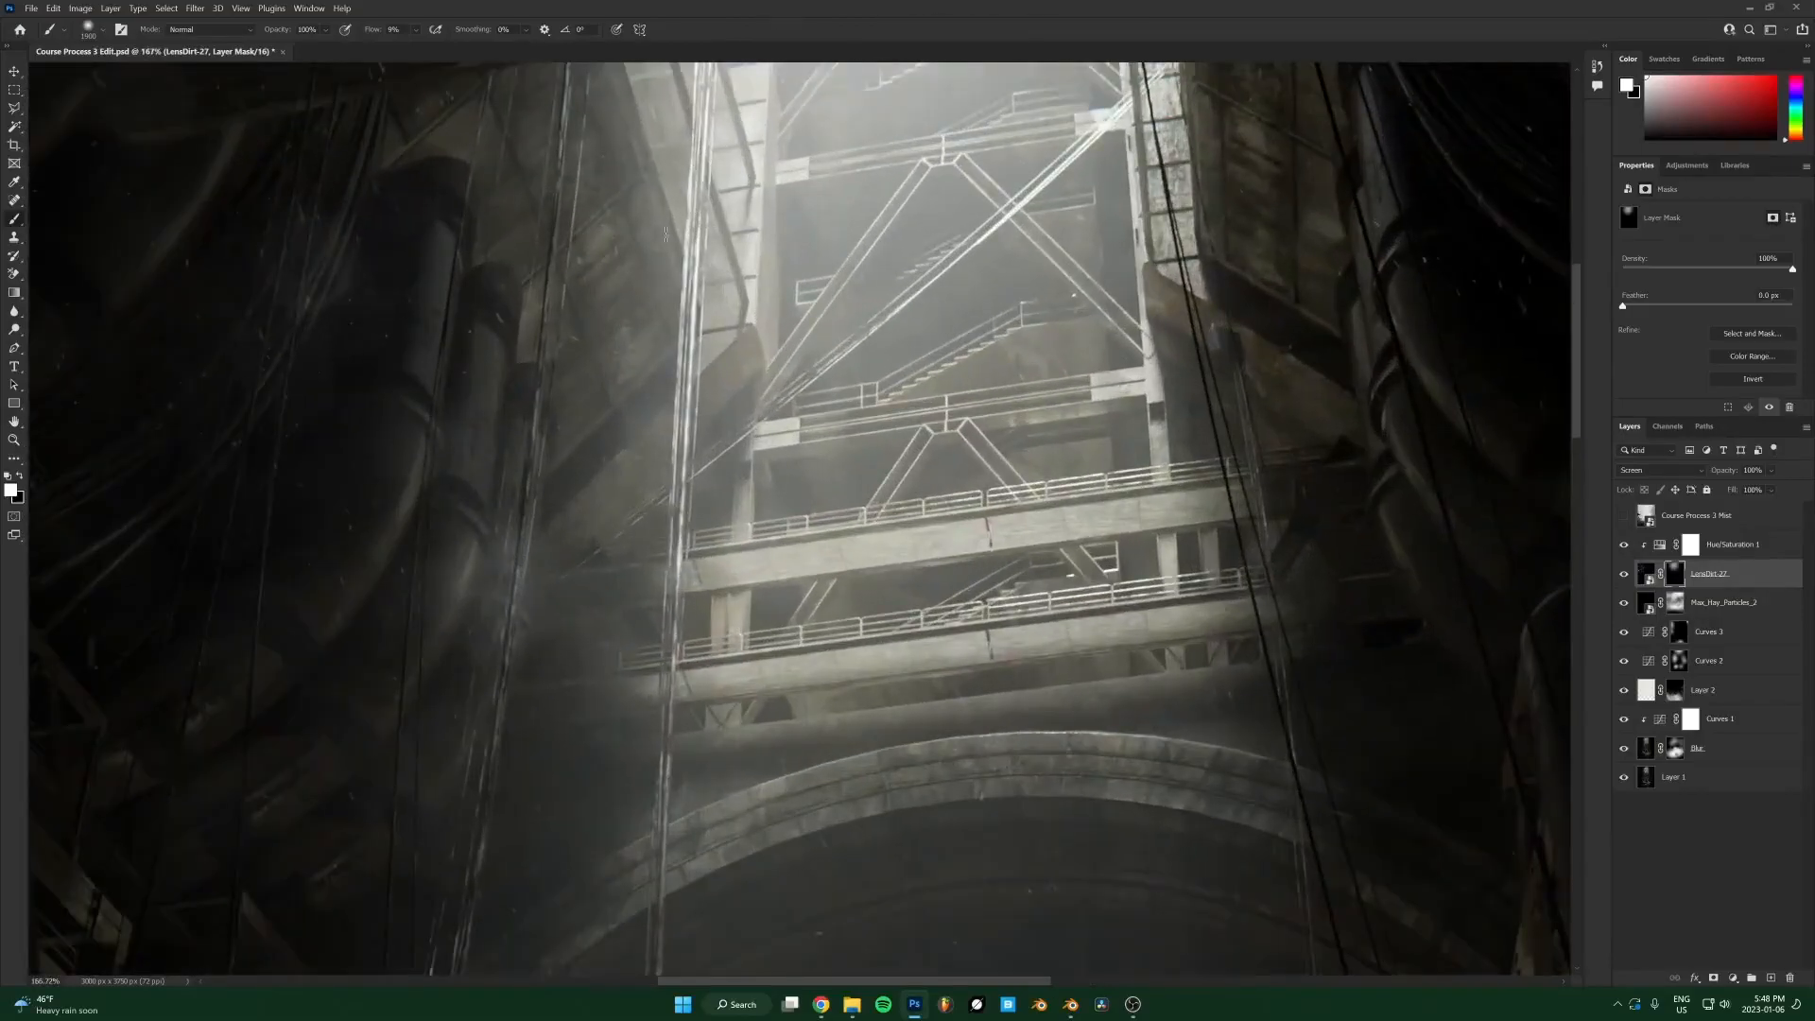
pyautogui.scroll(-4, 671, 428)
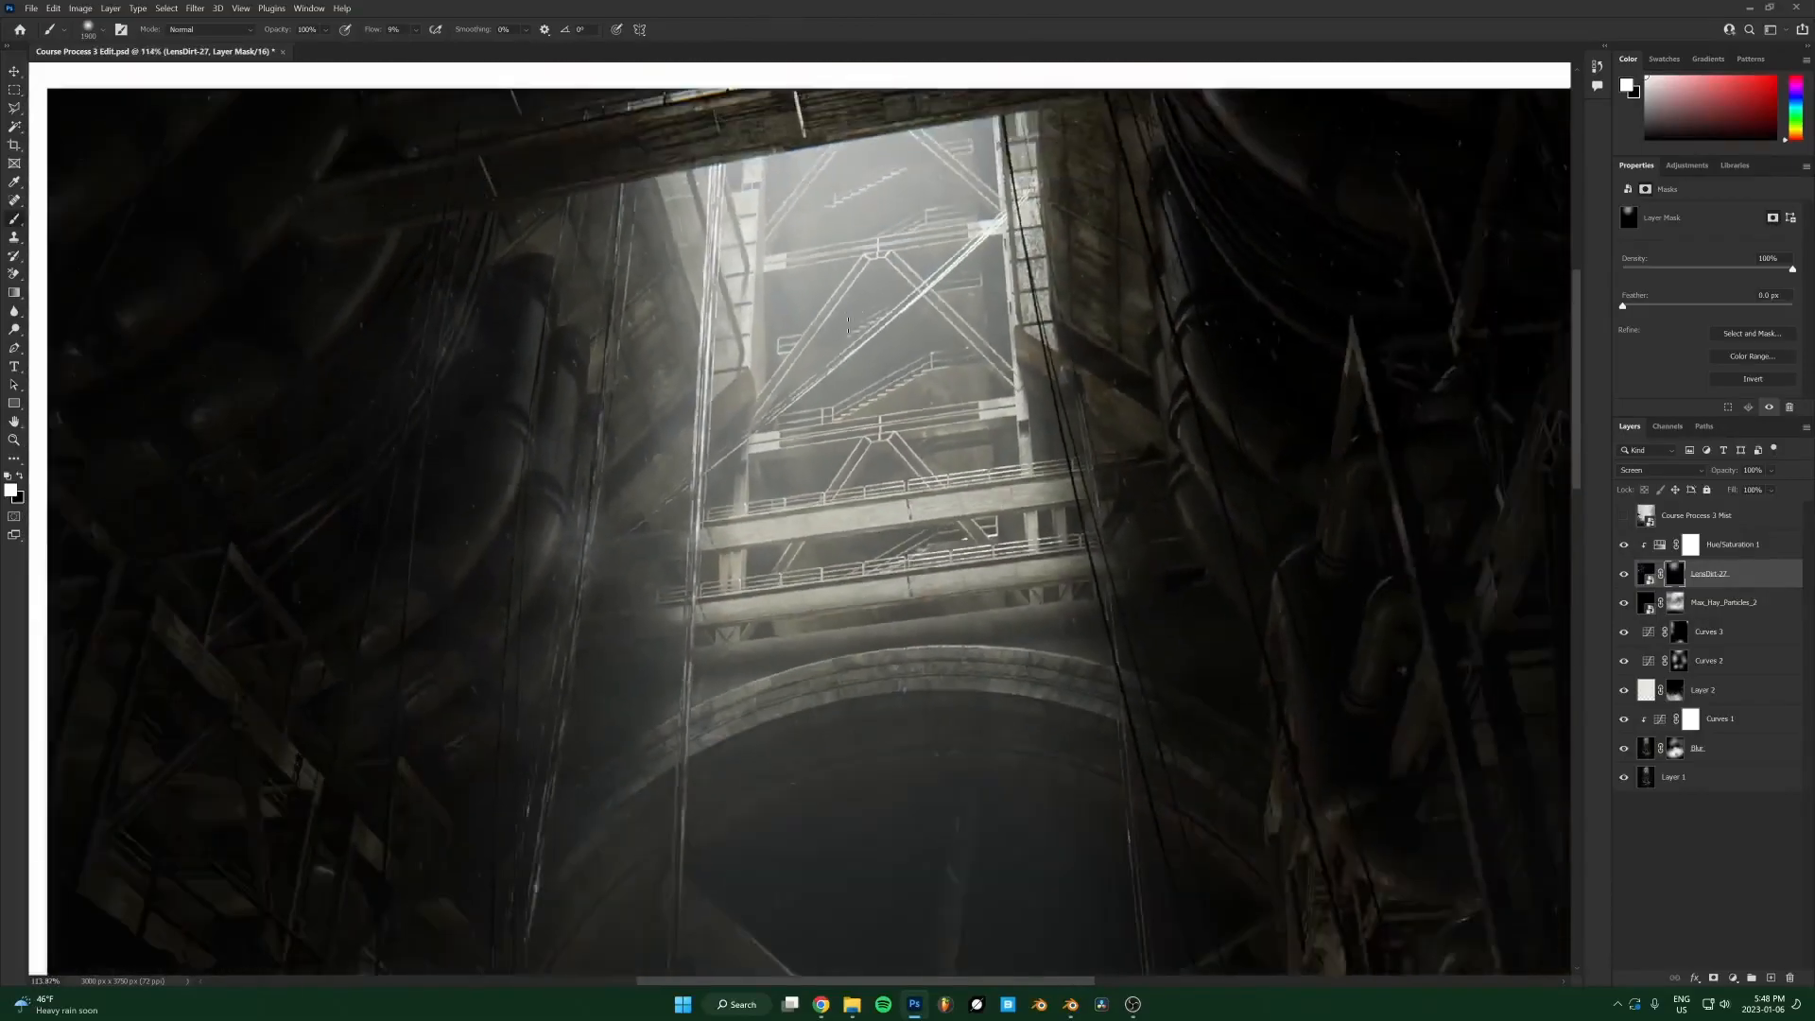
# Paint more white on the lens dirt mask to strengthen the overlay around the skylight and upper-left pipes.
pyautogui.moveTo(843, 322)
pyautogui.mouseDown()
pyautogui.moveTo(992, 211)
pyautogui.moveTo(781, 303)
pyautogui.moveTo(877, 317)
pyautogui.moveTo(899, 223)
pyautogui.moveTo(790, 425)
pyautogui.moveTo(851, 202)
pyautogui.mouseUp()
pyautogui.scroll(-1, 825, 397)
pyautogui.scroll(-2, 824, 397)
pyautogui.moveTo(826, 394)
pyautogui.mouseDown()
pyautogui.moveTo(846, 313)
pyautogui.moveTo(914, 259)
pyautogui.moveTo(995, 273)
pyautogui.moveTo(979, 220)
pyautogui.moveTo(1043, 236)
pyautogui.moveTo(737, 361)
pyautogui.mouseUp()
pyautogui.scroll(-1, 727, 351)
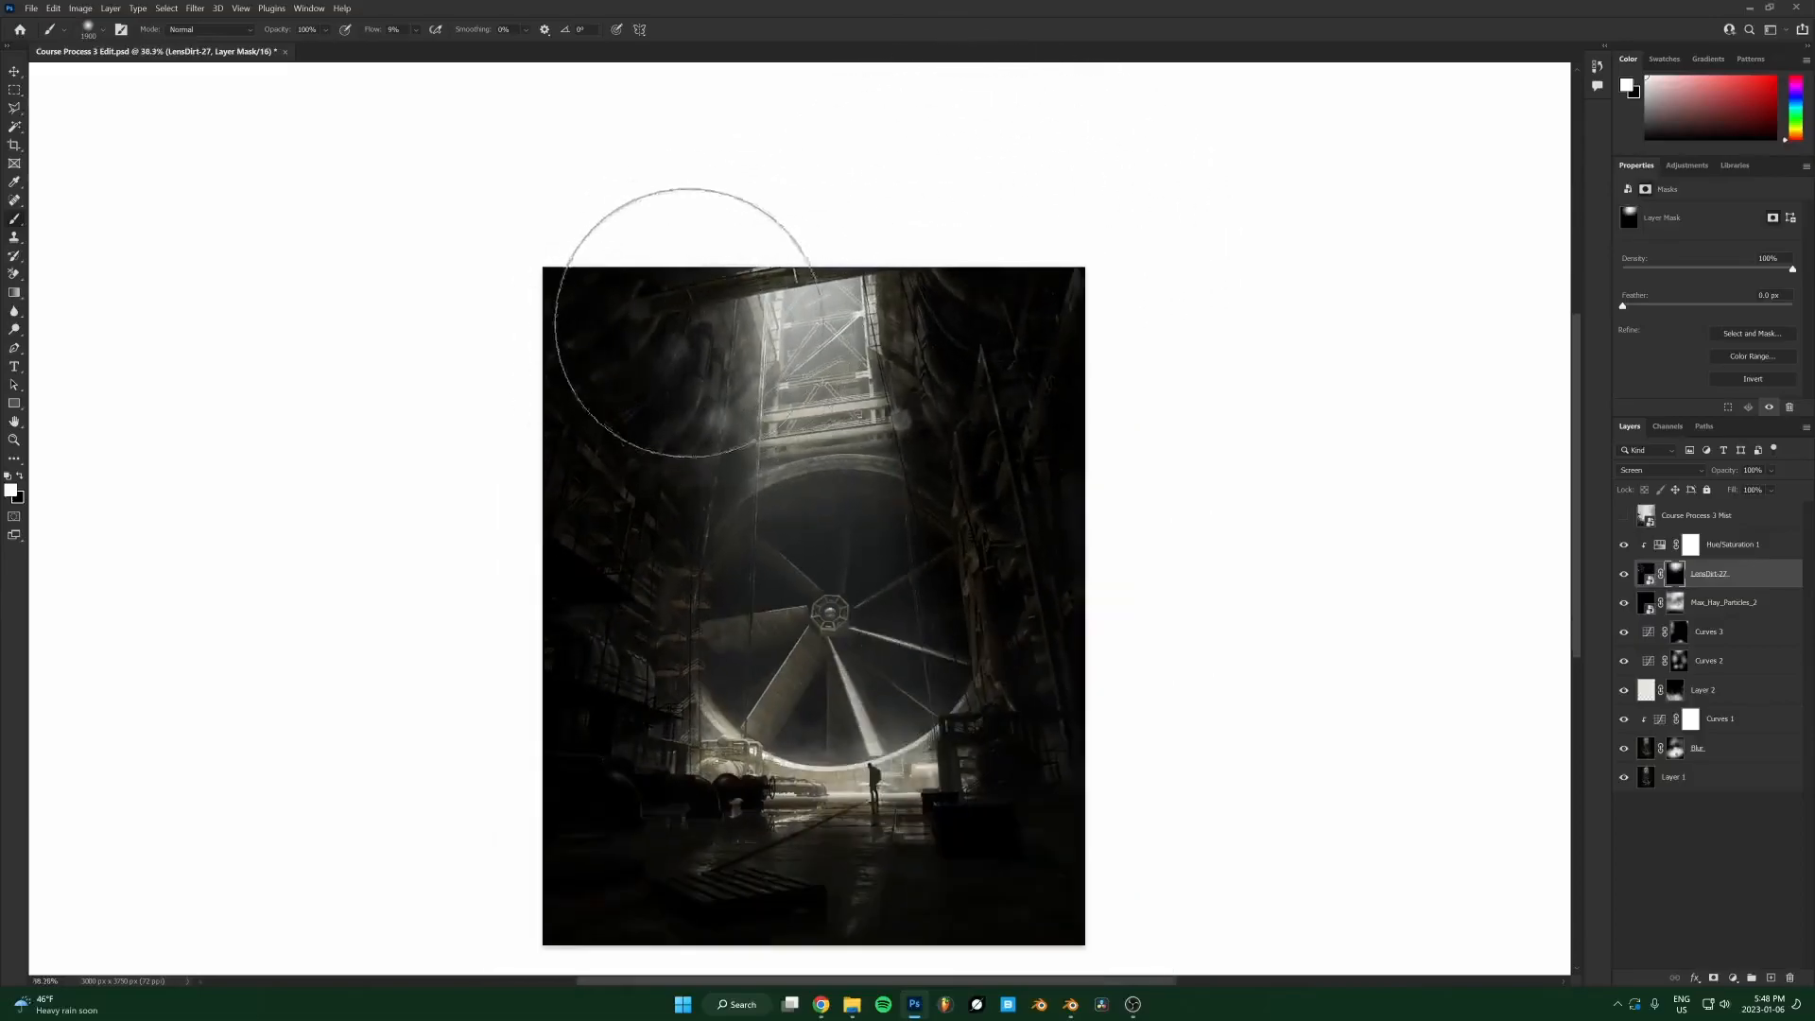
# Paint black on the lens dirt mask across the middle of the scene to reduce the overlay over the fan.
pyautogui.press('x')
pyautogui.moveTo(672, 567)
pyautogui.mouseDown()
pyautogui.moveTo(704, 453)
pyautogui.moveTo(675, 397)
pyautogui.moveTo(1017, 452)
pyautogui.mouseUp()
pyautogui.press('x')
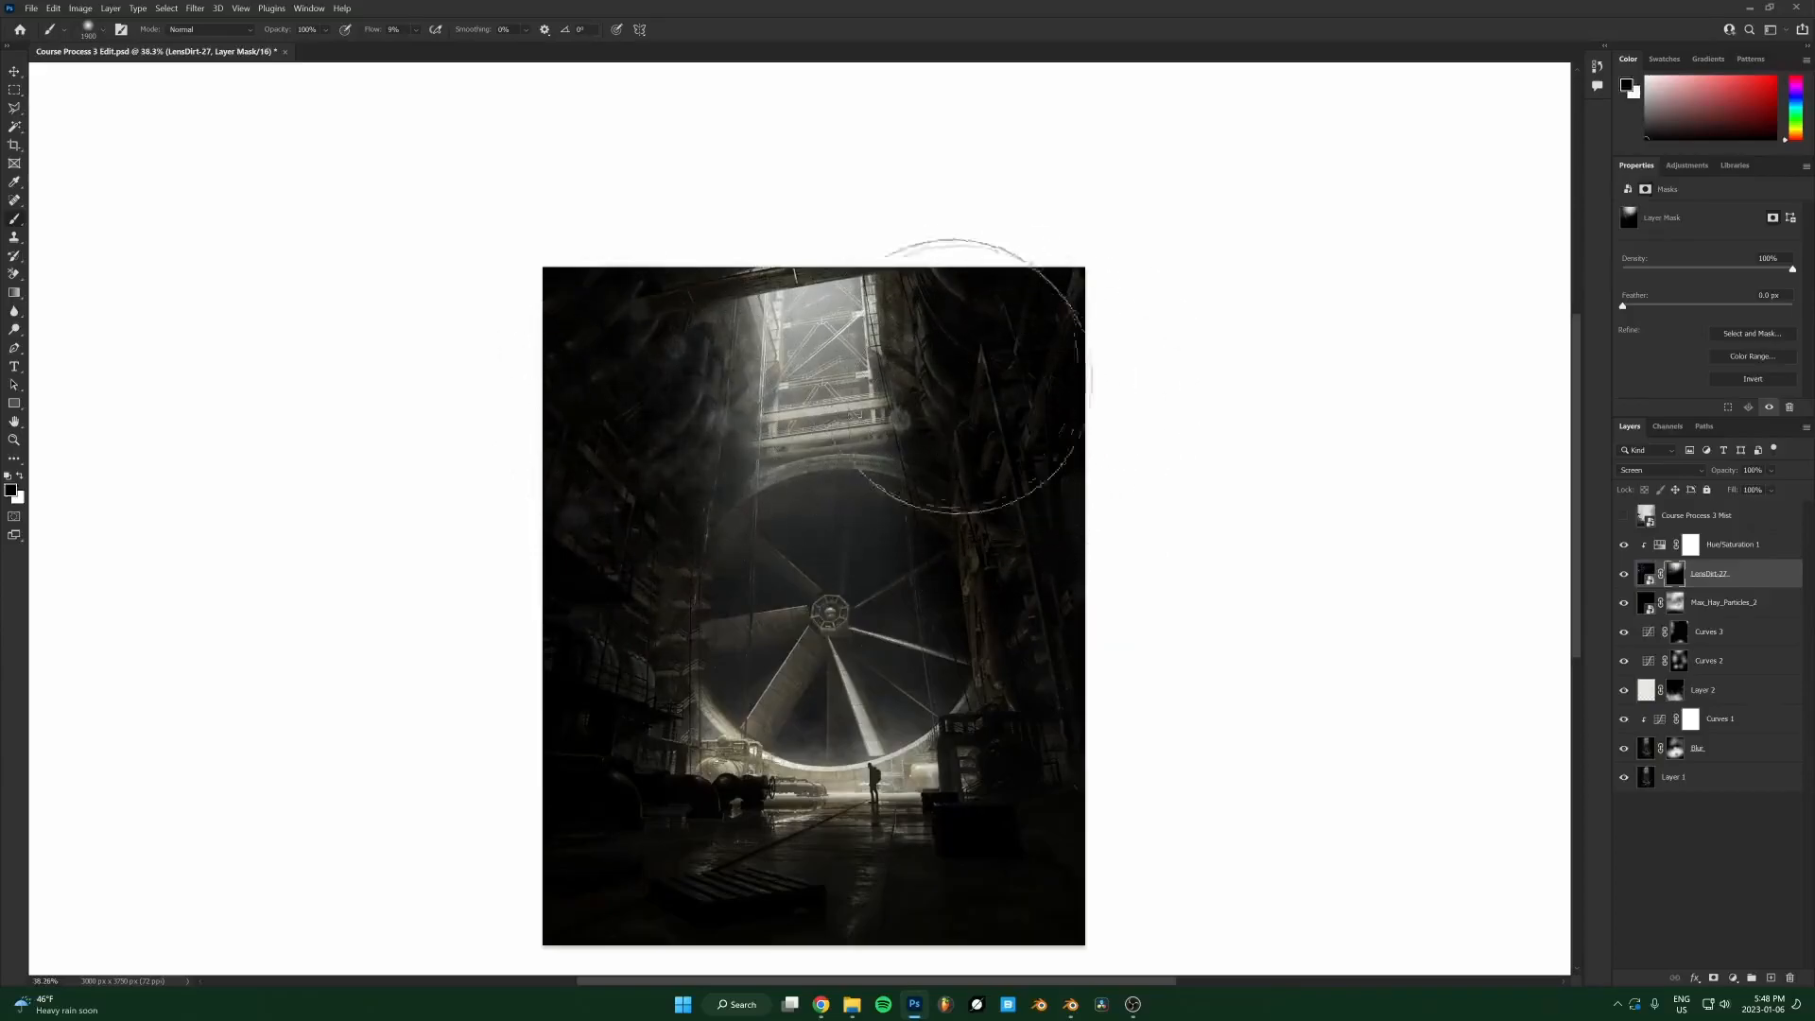
pyautogui.scroll(2, 958, 342)
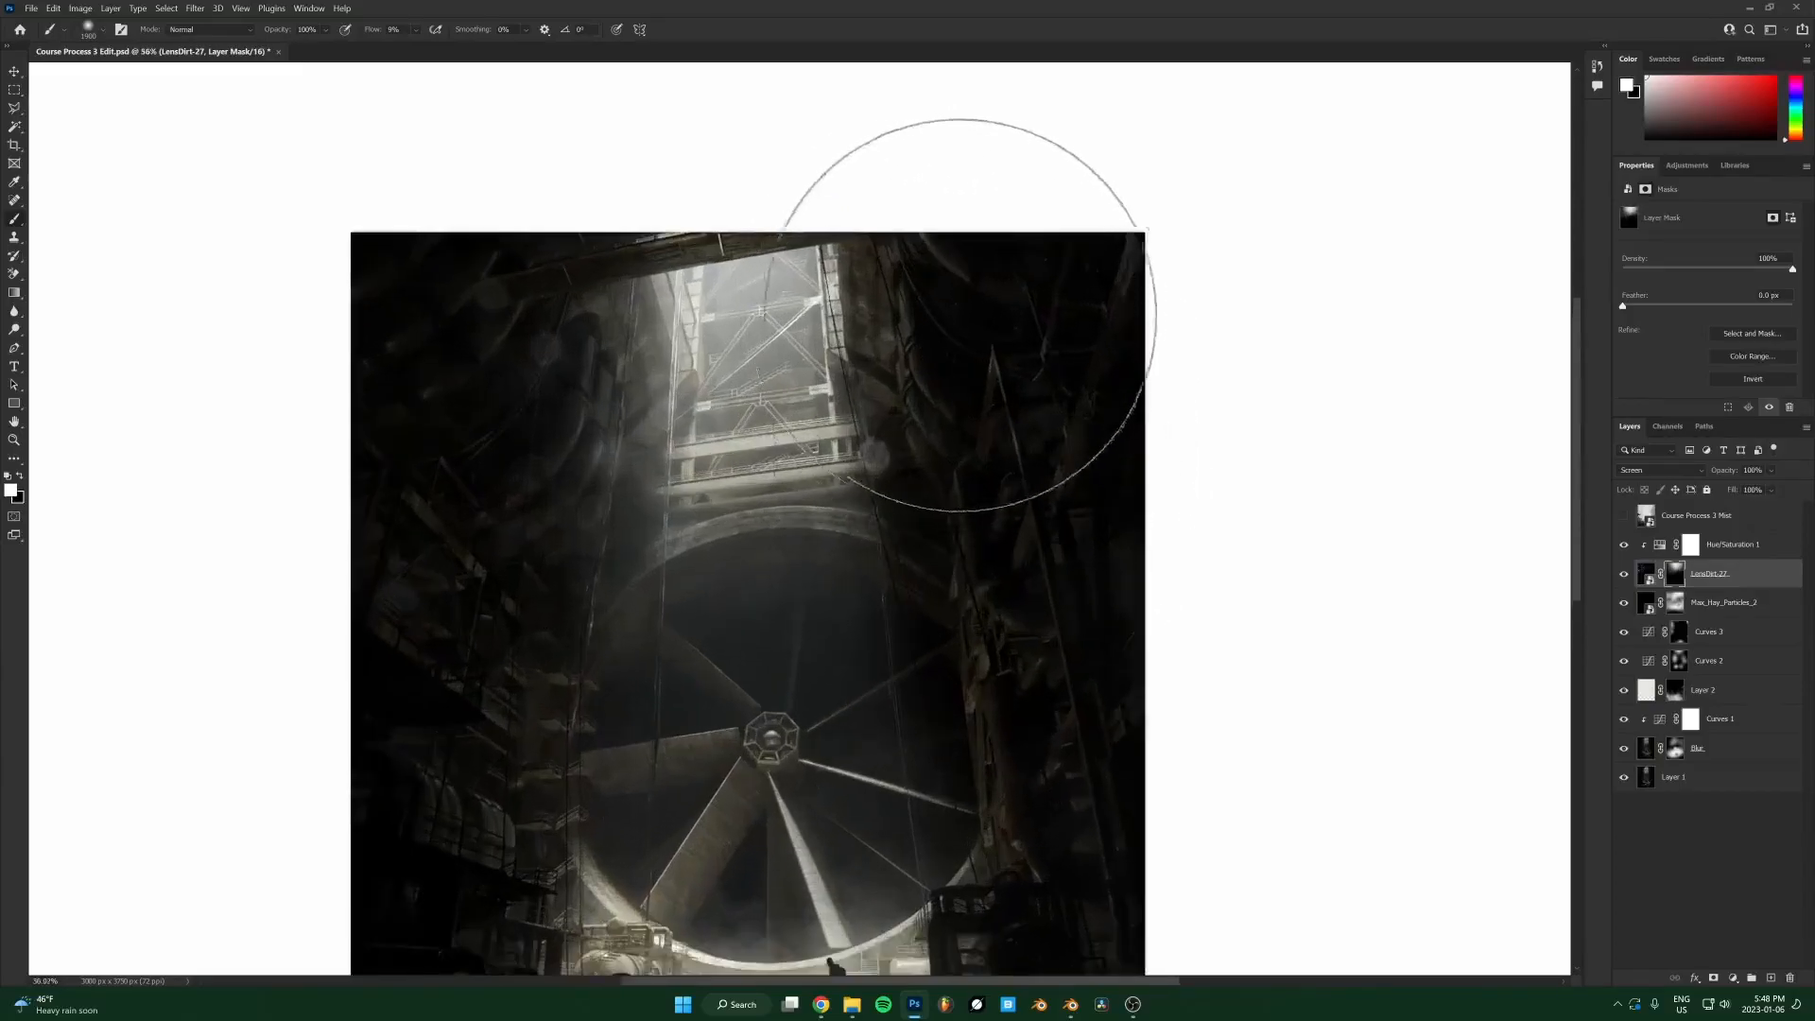
pyautogui.scroll(-1, 1143, 385)
pyautogui.scroll(2, 790, 263)
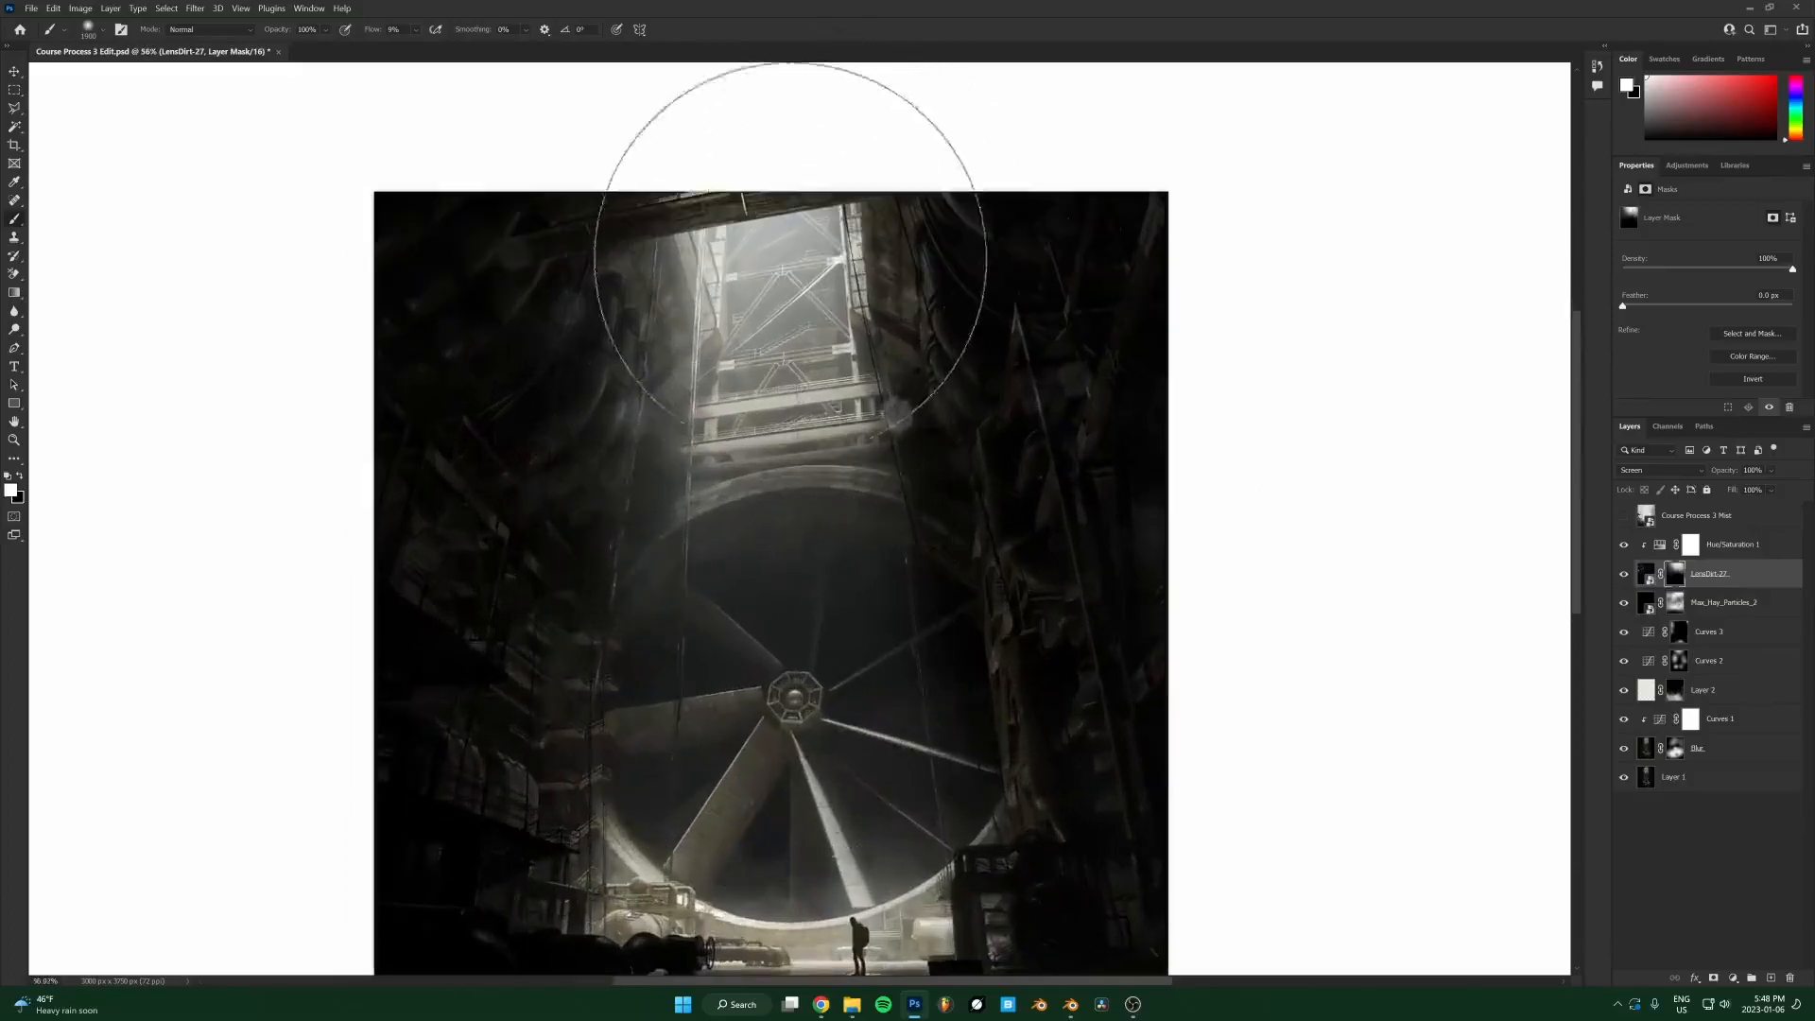
pyautogui.scroll(-3, 831, 810)
# Paint the lens dirt back in over the lower machinery and floor using a progressively smaller brush, alternating white and black for touch-ups.
pyautogui.moveTo(682, 712)
pyautogui.mouseDown()
pyautogui.moveTo(631, 738)
pyautogui.moveTo(718, 722)
pyautogui.moveTo(758, 750)
pyautogui.mouseUp()
pyautogui.press('[')
pyautogui.press('[')
pyautogui.press('[')
pyautogui.press('[')
pyautogui.press('[')
pyautogui.press('[')
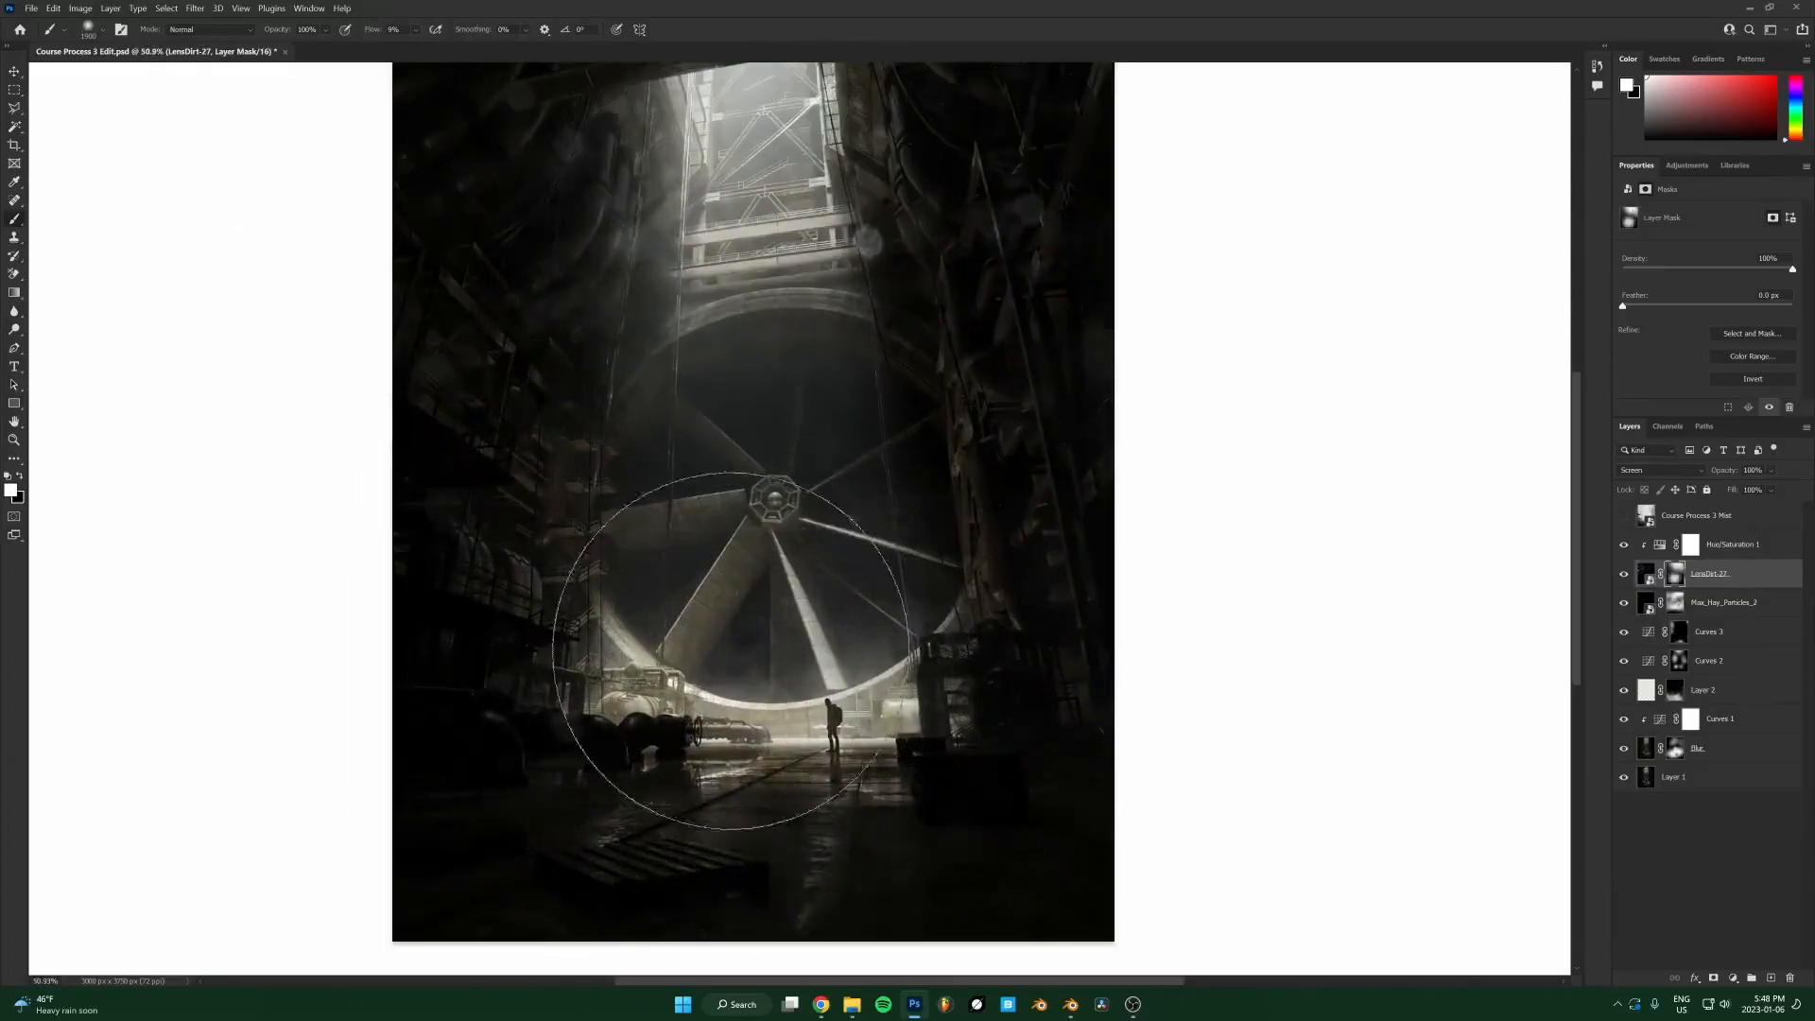
pyautogui.press('[')
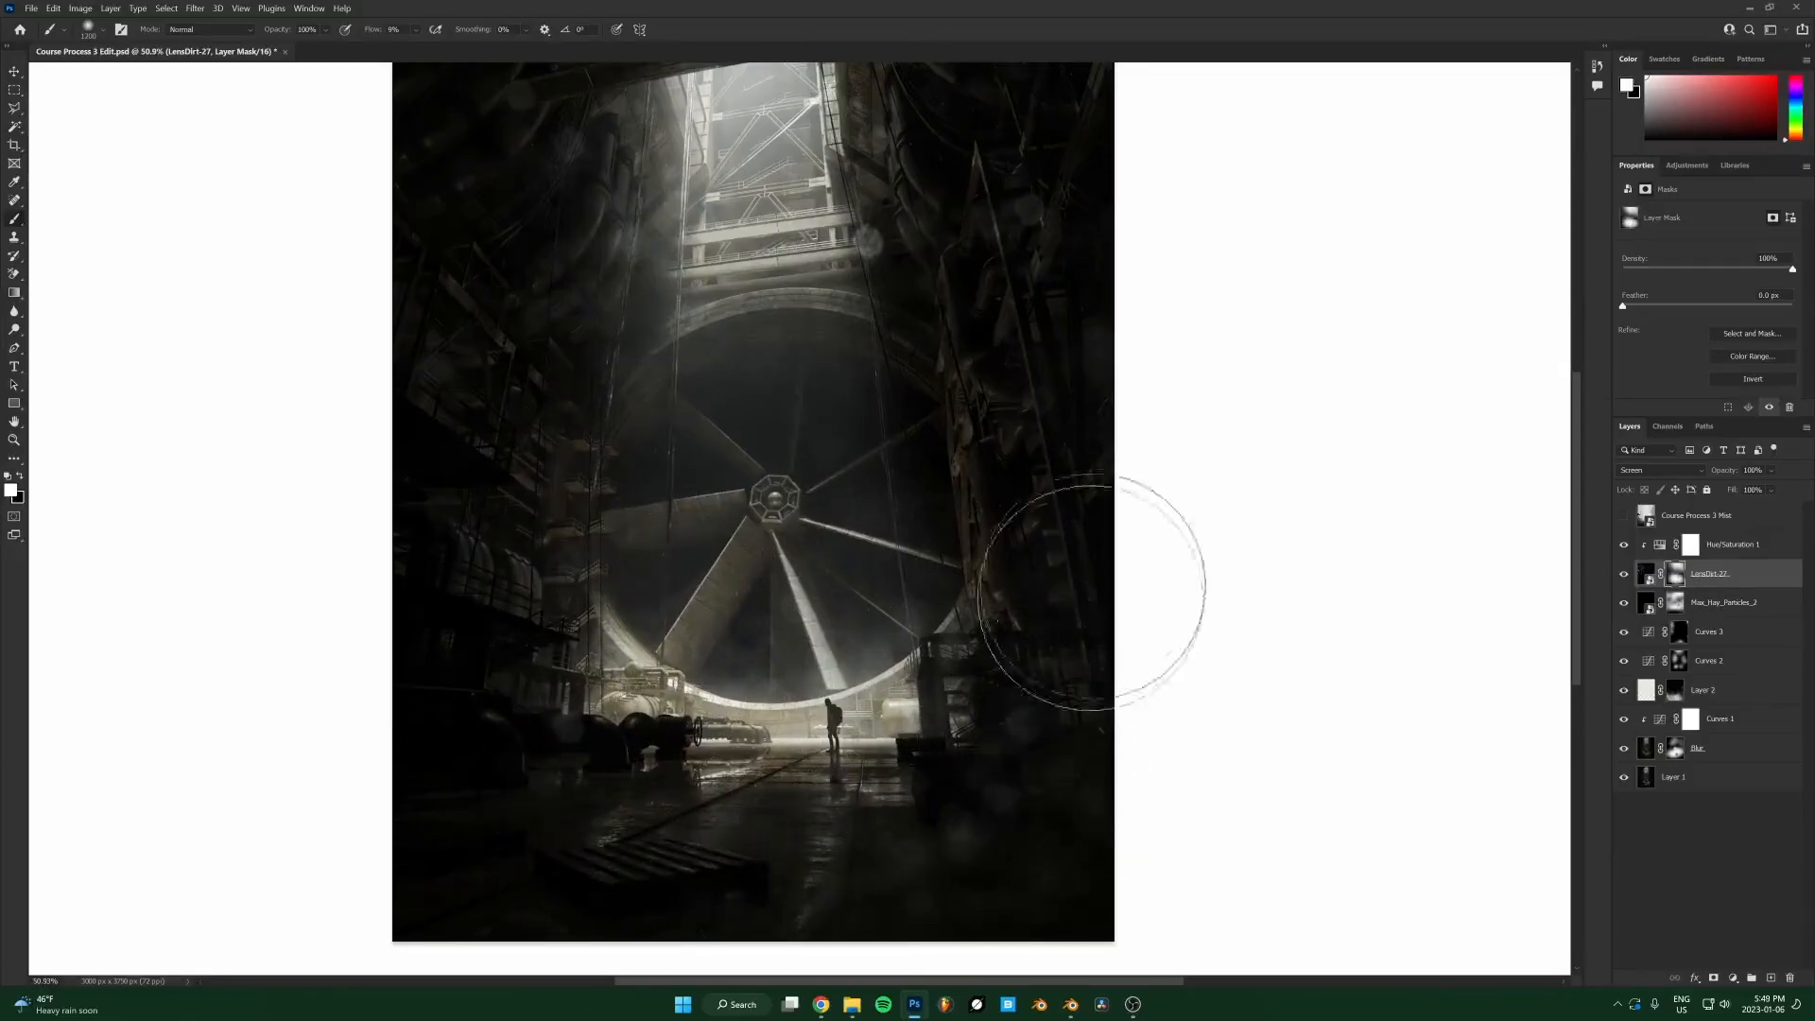
pyautogui.press('x')
pyautogui.press('x')
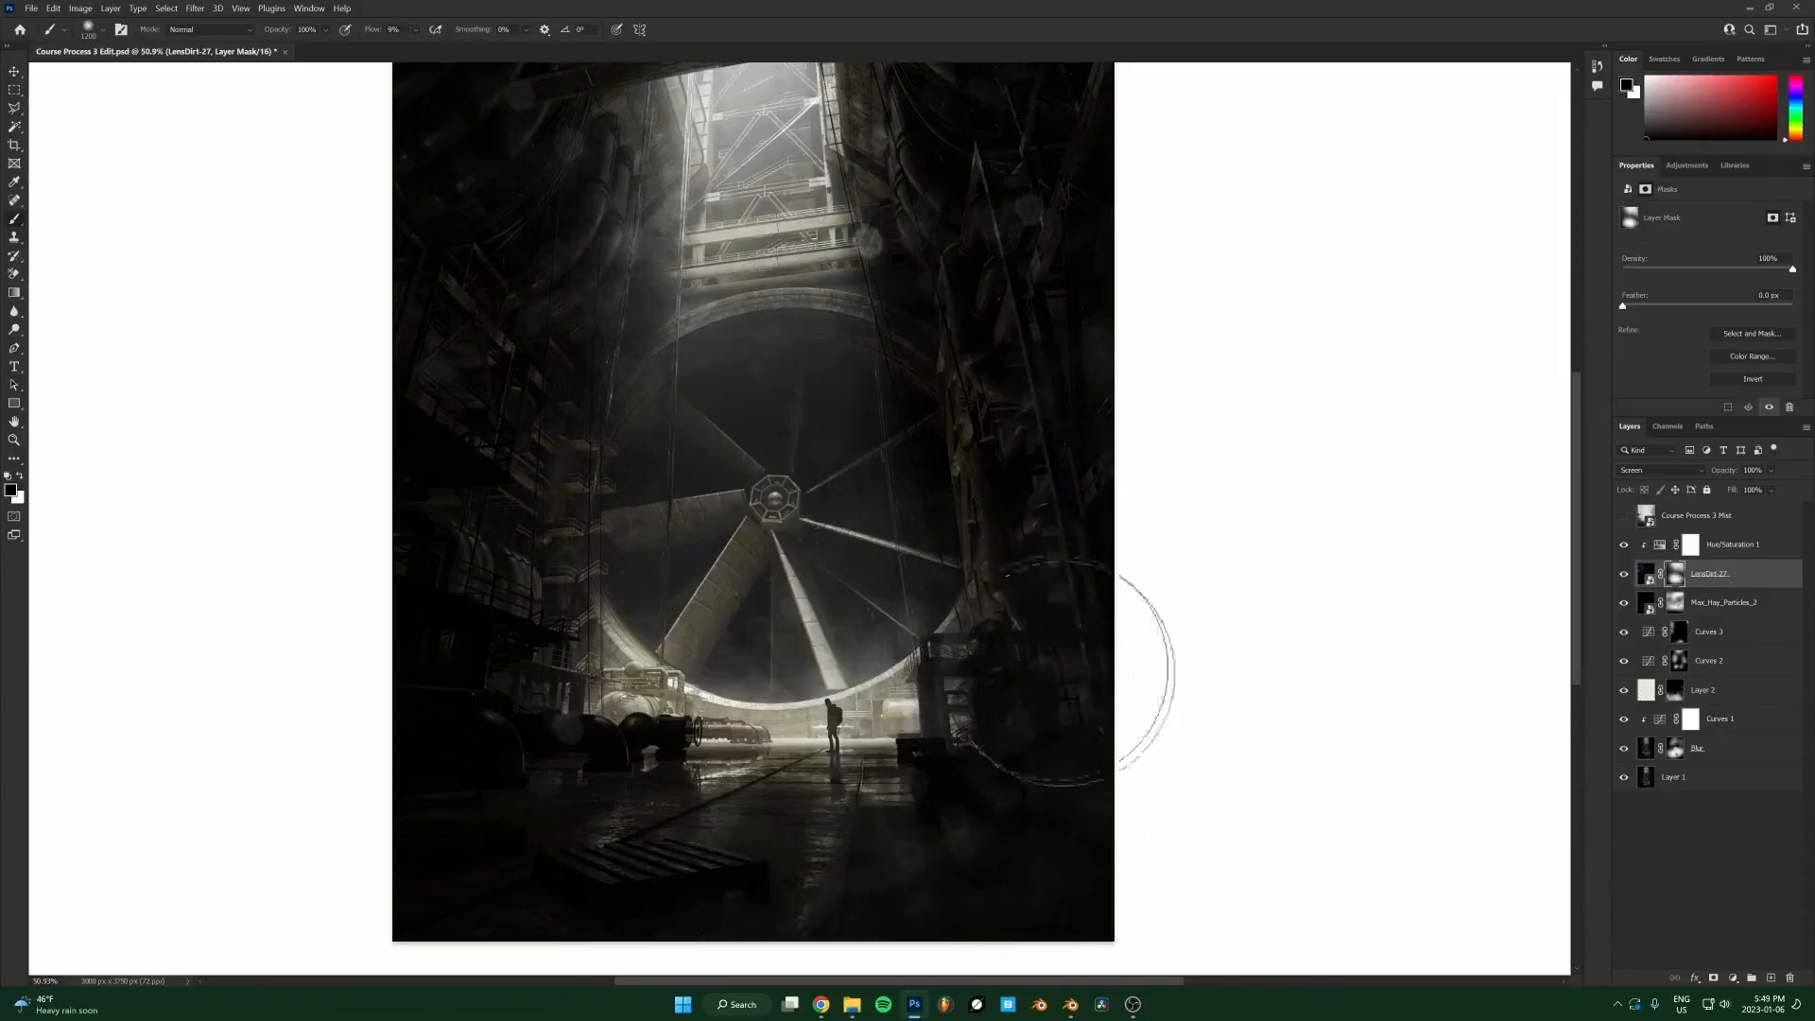
pyautogui.scroll(-2, 605, 586)
pyautogui.press('x')
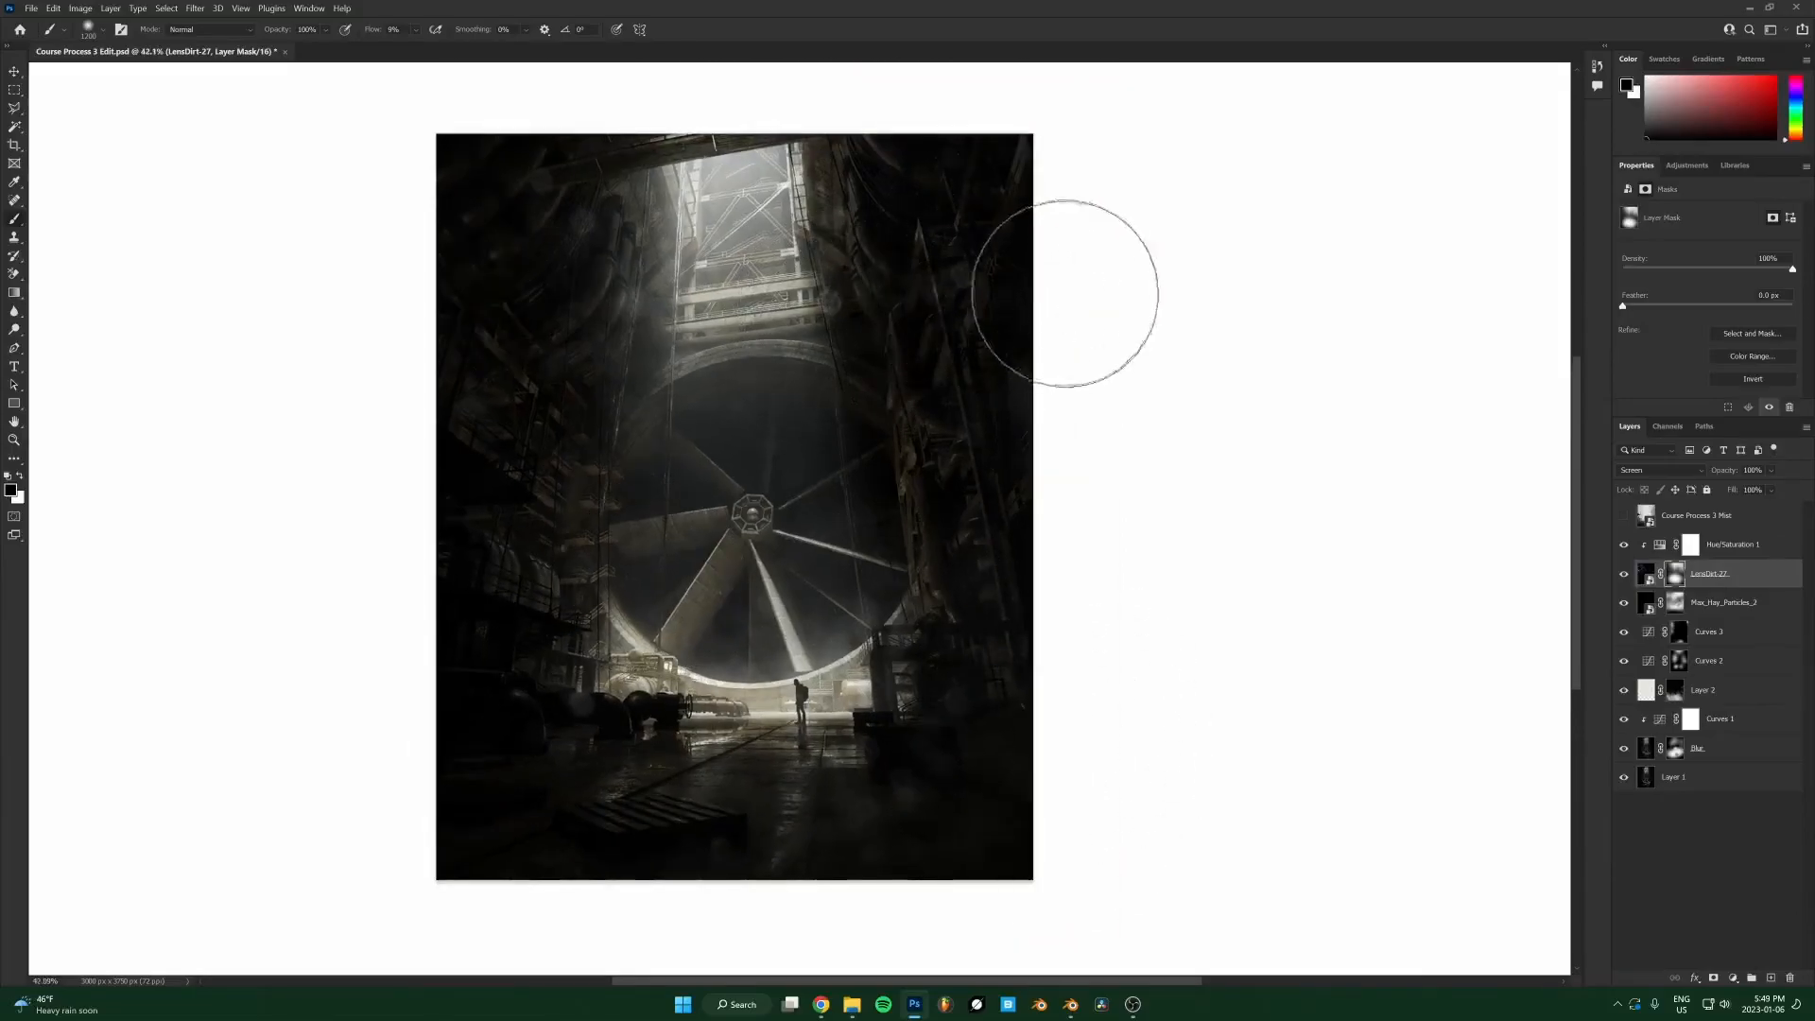
# Toggle the lens dirt layer's visibility to compare the scene with and without the overlay.
pyautogui.click(1622, 575)
pyautogui.click(1622, 575)
pyautogui.click(1621, 575)
pyautogui.scroll(2, 723, 587)
pyautogui.scroll(-1, 723, 587)
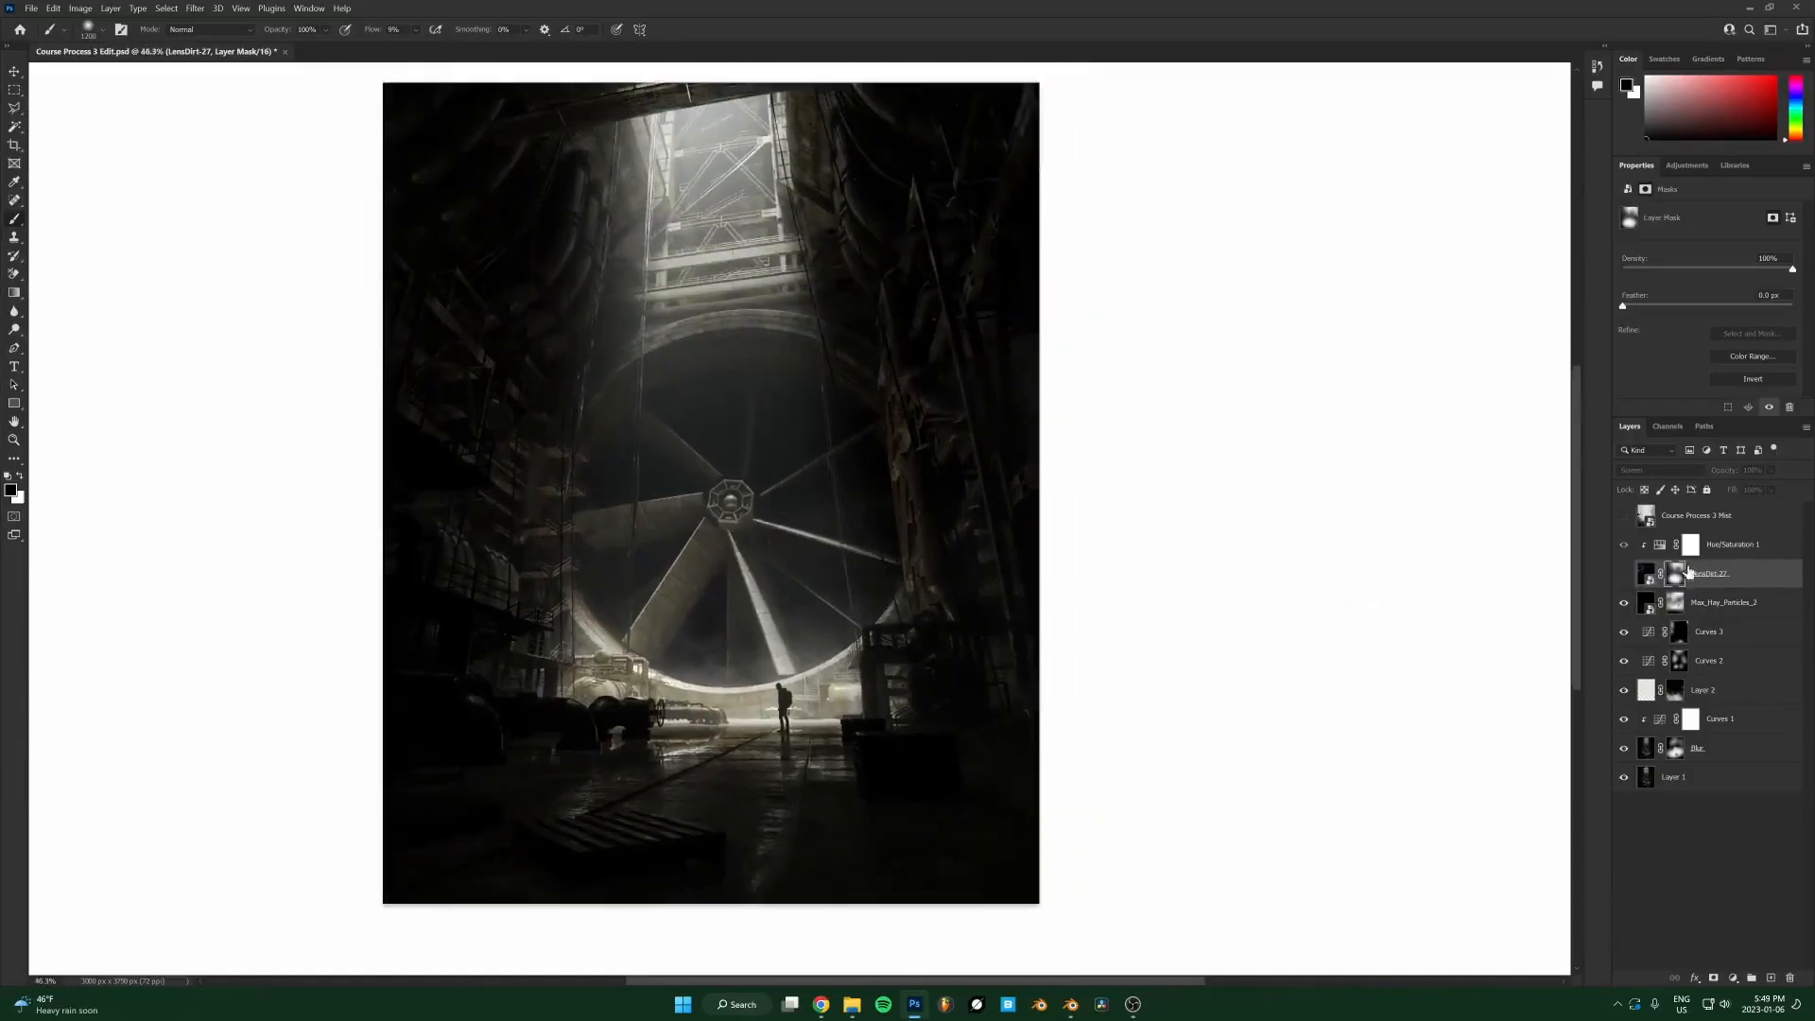
pyautogui.click(1621, 575)
pyautogui.click(1621, 575)
pyautogui.click(1622, 577)
pyautogui.click(1621, 576)
pyautogui.click(1622, 577)
pyautogui.click(1622, 576)
pyautogui.click(1622, 577)
pyautogui.click(1622, 575)
pyautogui.click(1622, 575)
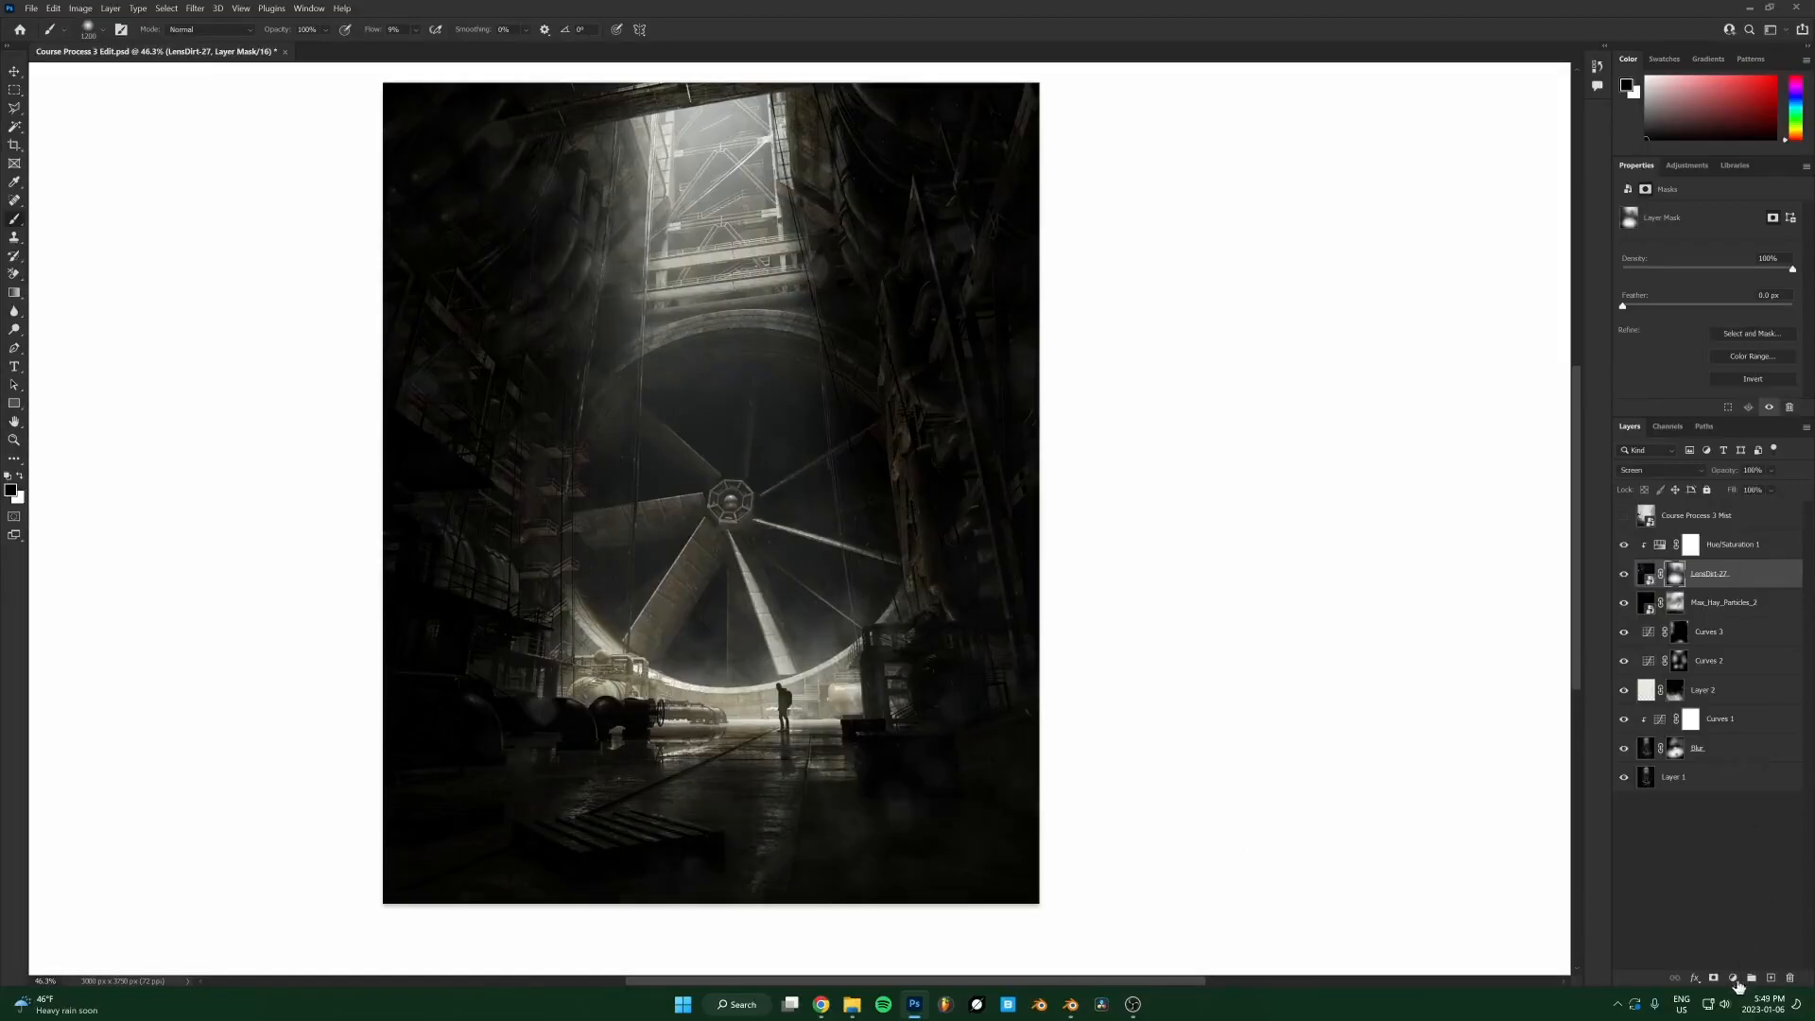
pyautogui.click(1736, 980)
pyautogui.click(1721, 796)
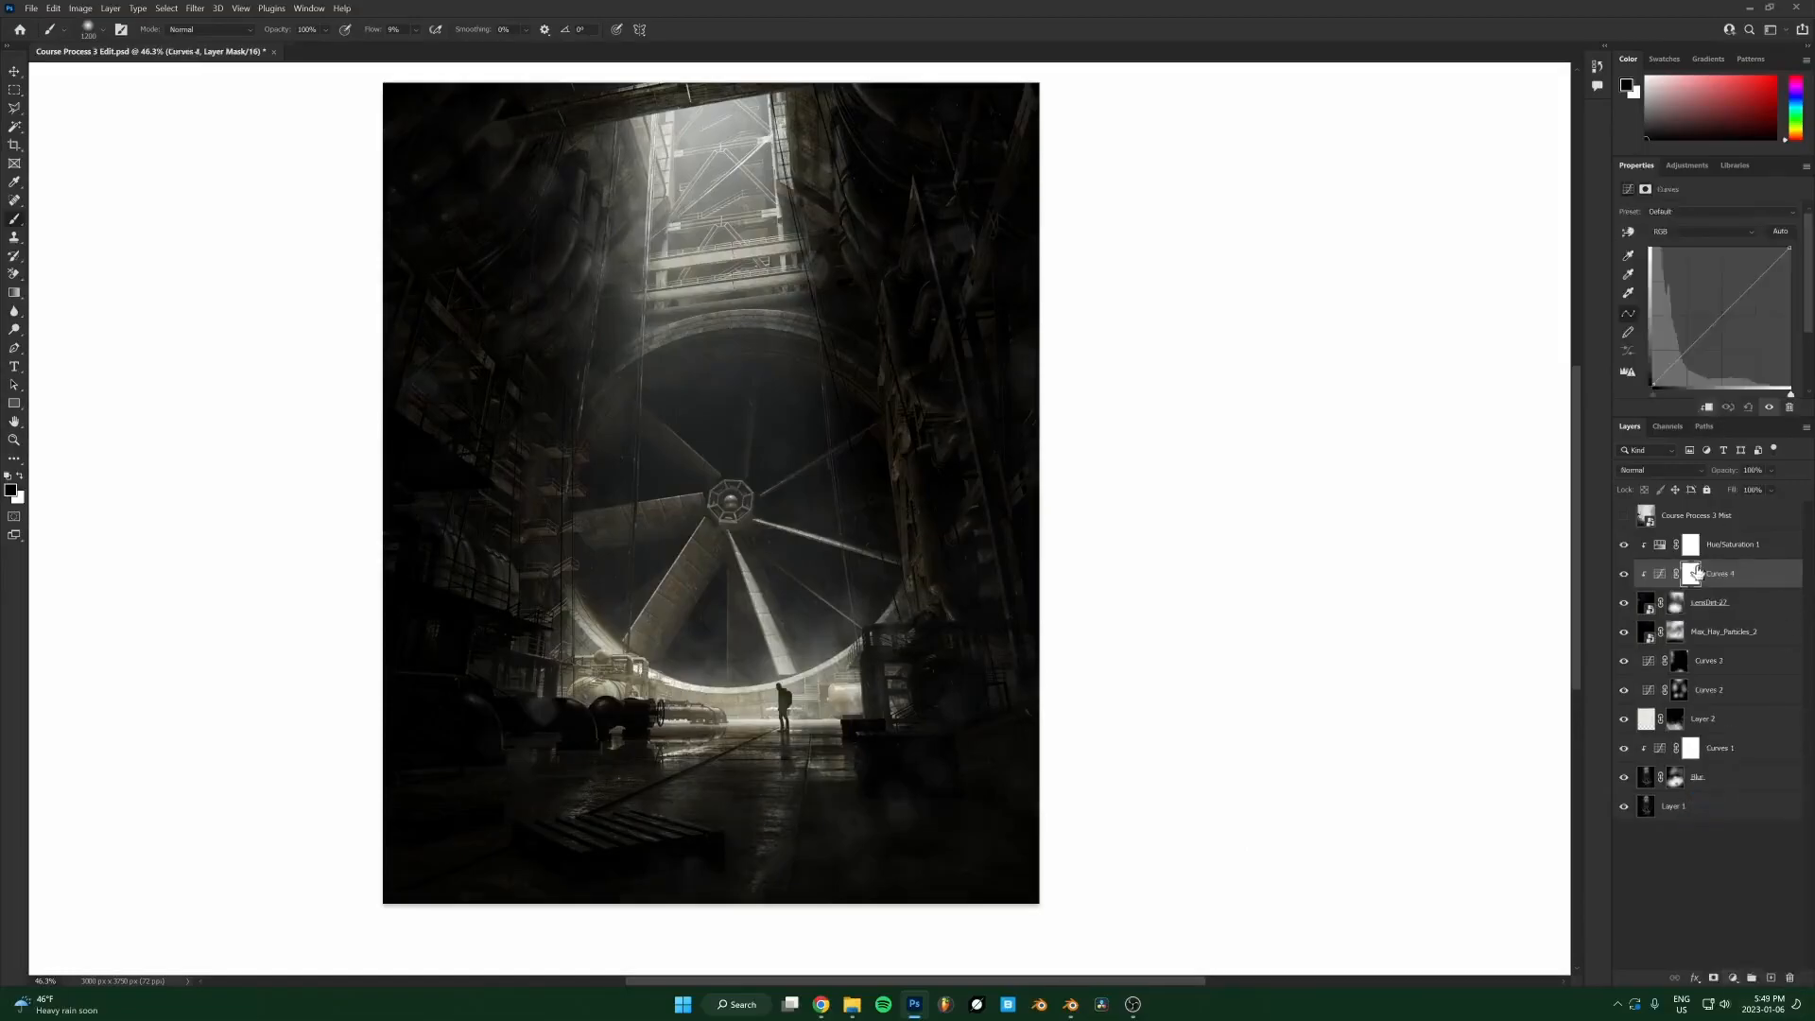
pyautogui.hotkey('ctrl', 'z')
pyautogui.click(1649, 582)
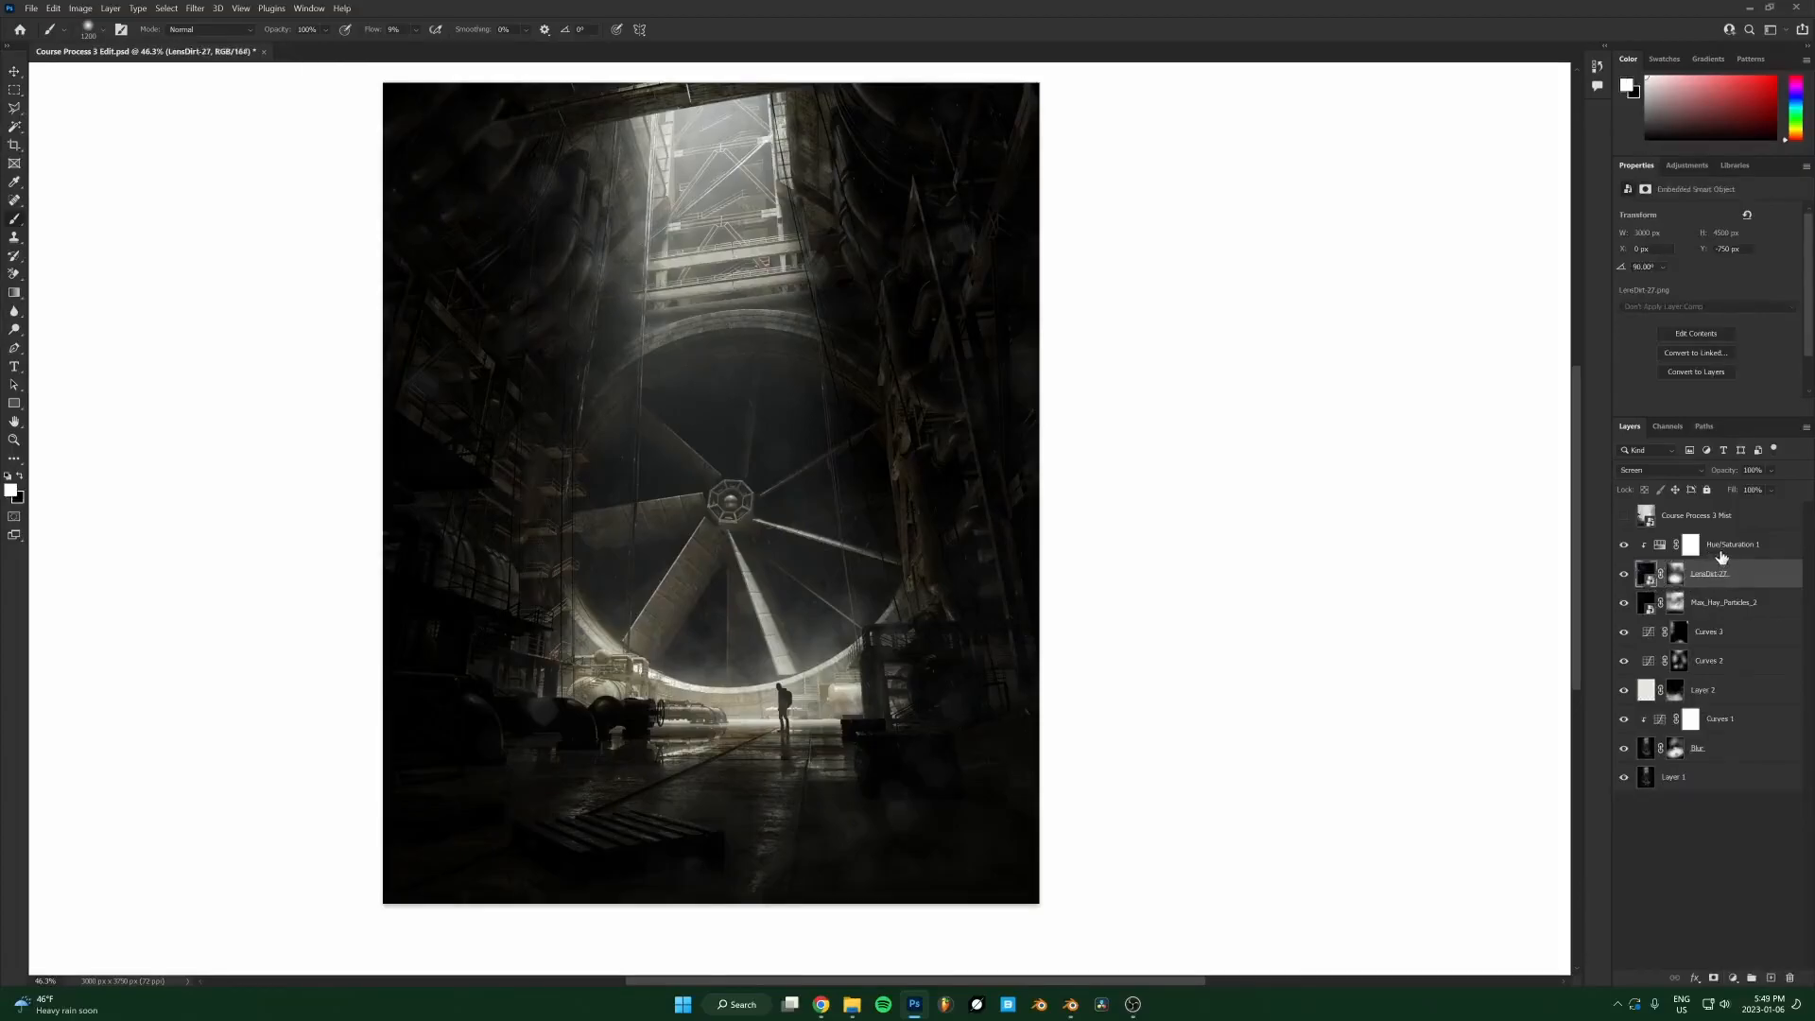
pyautogui.click(1737, 540)
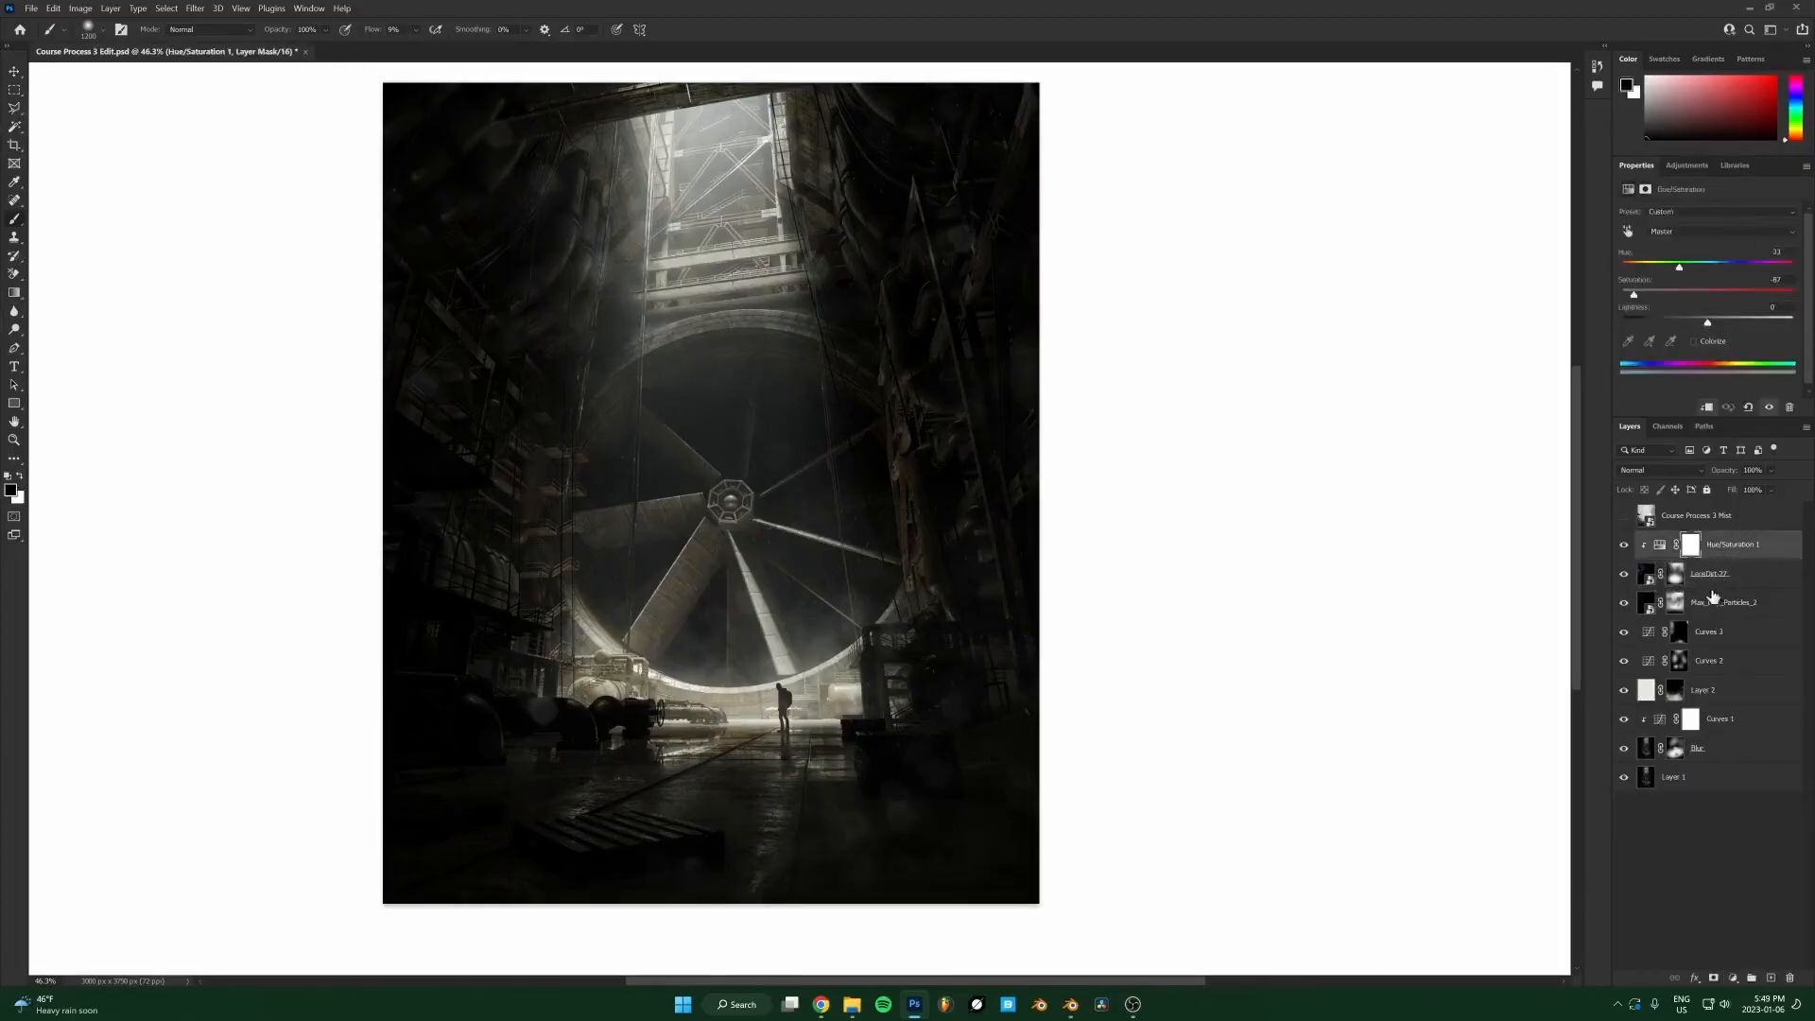
pyautogui.click(1733, 977)
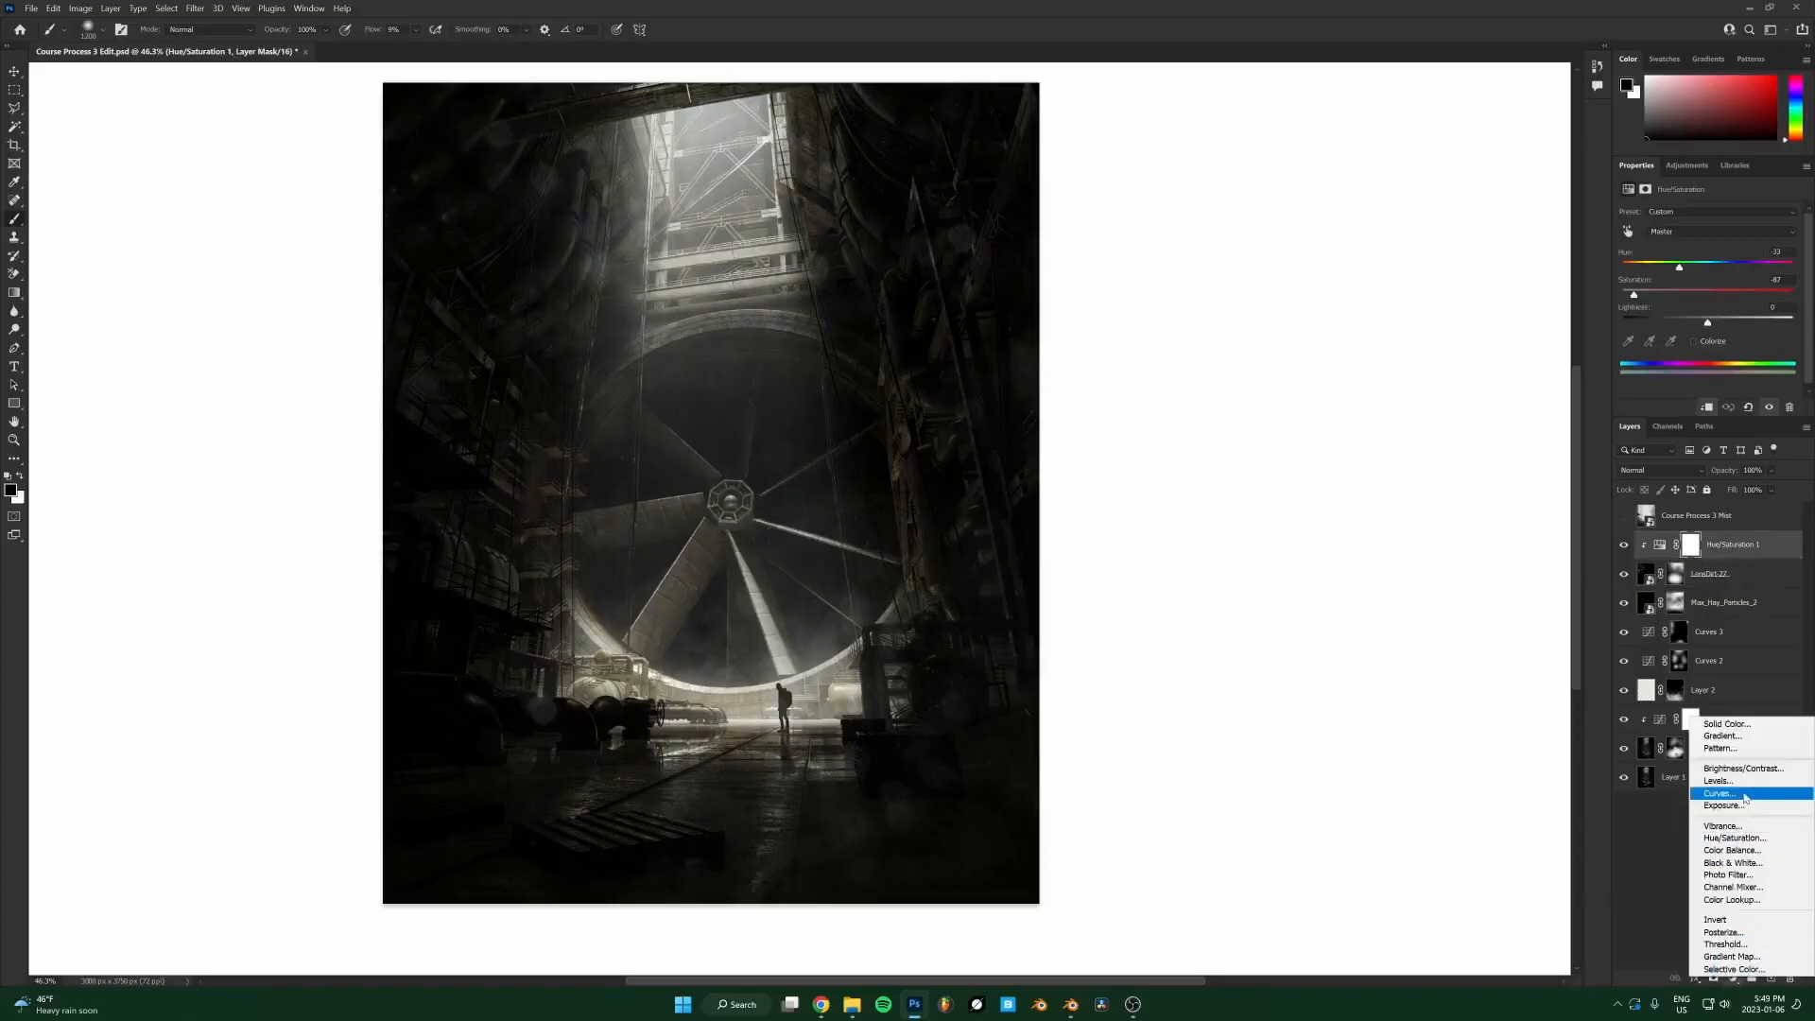
pyautogui.click(1729, 795)
pyautogui.click(1697, 597)
pyautogui.hotkey('ctrl', 'z')
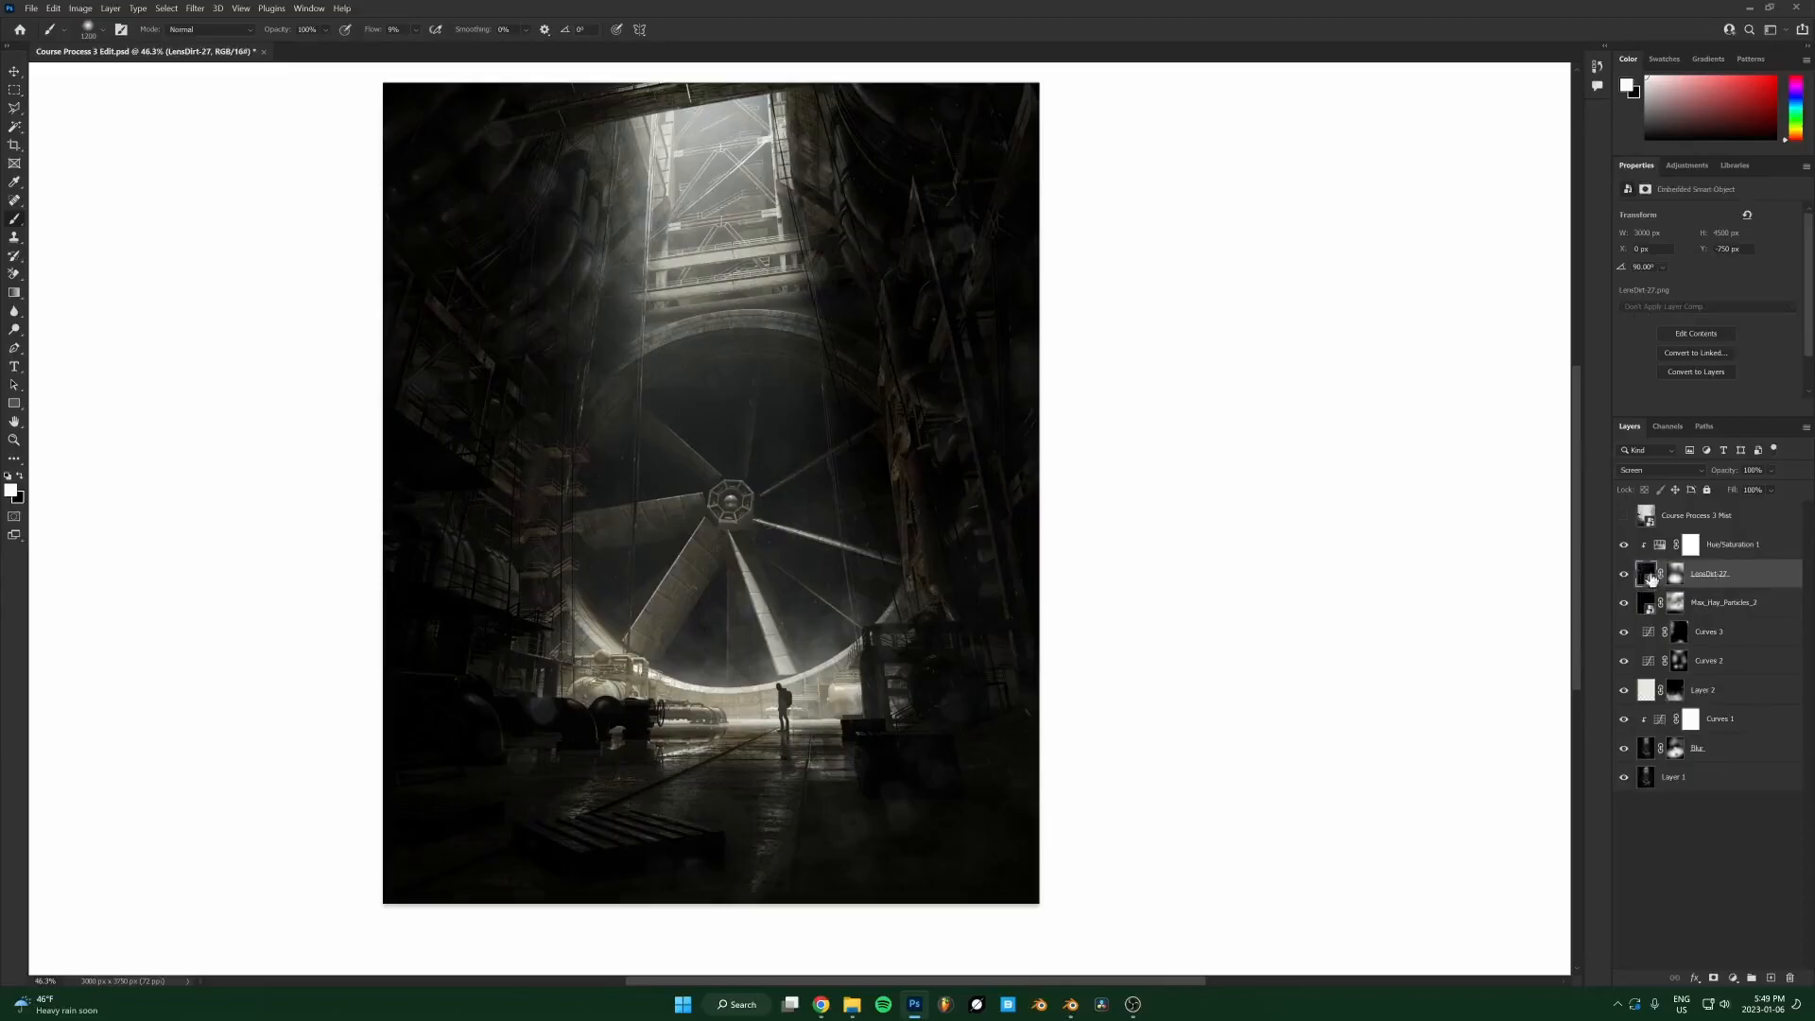
pyautogui.click(1744, 551)
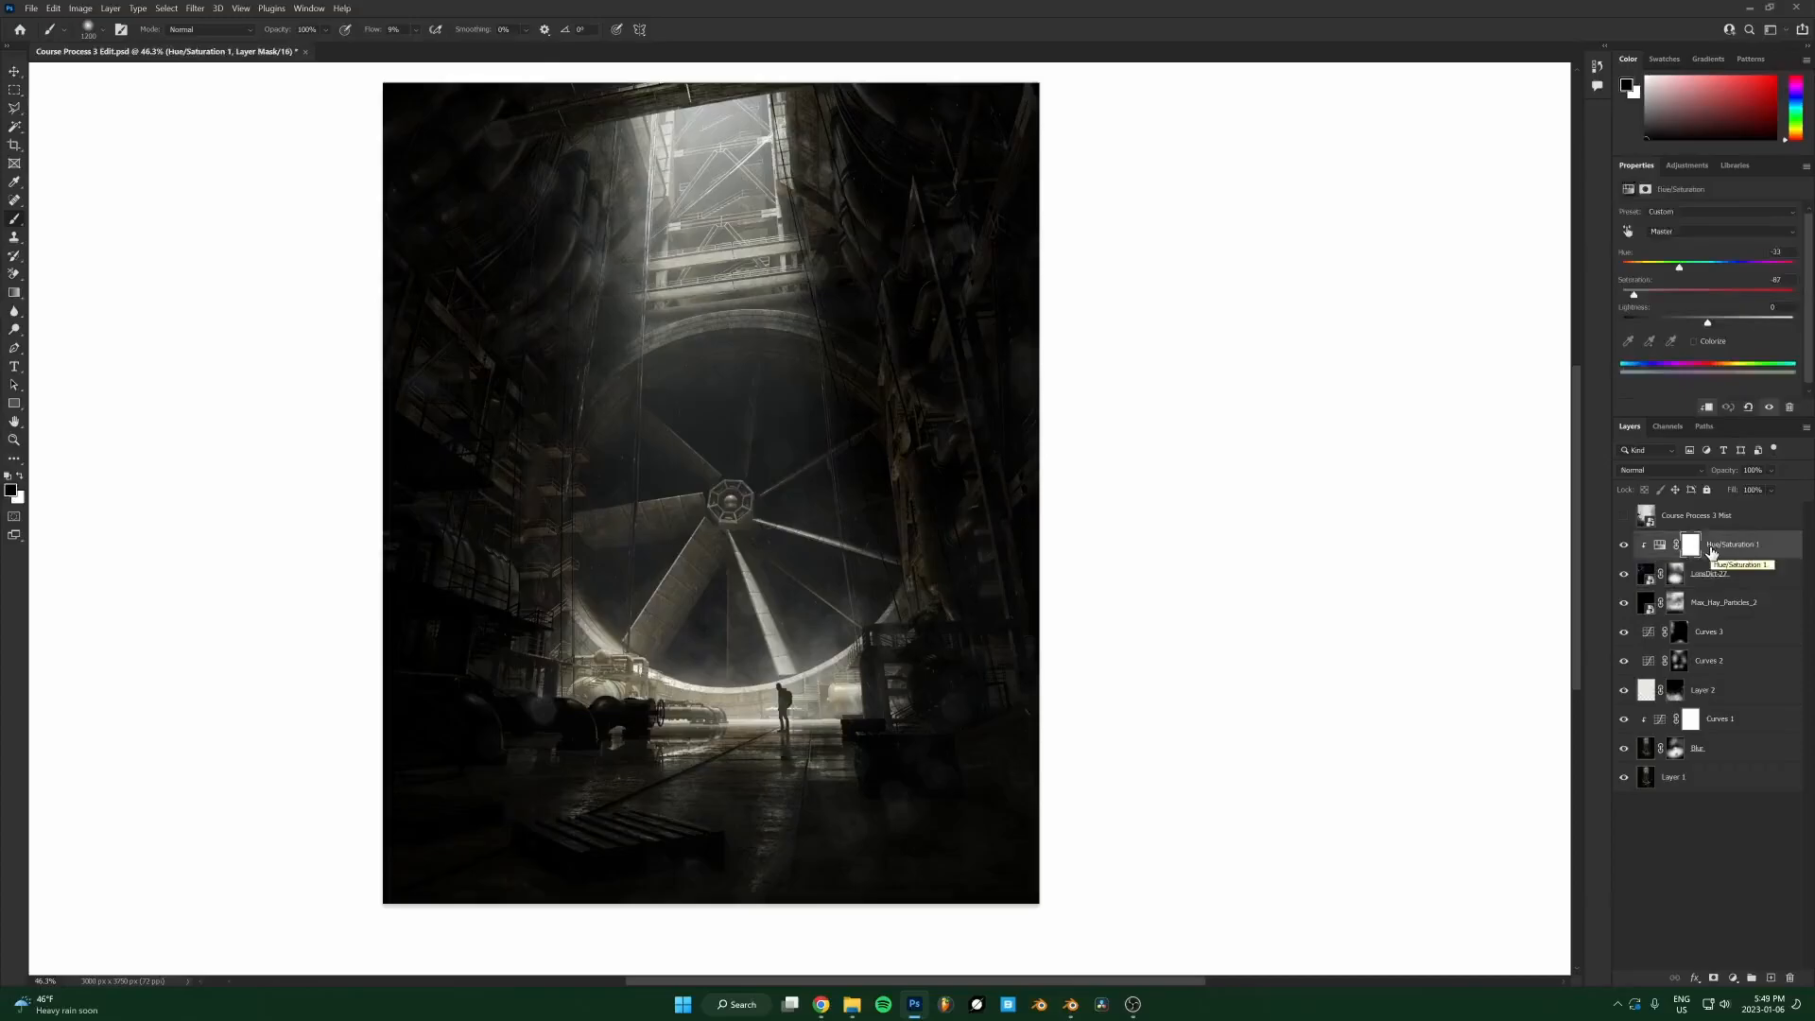
# Add a Curves adjustment clipped to the lens dirt layer, beneath its Hue/Saturation adjustment.
pyautogui.click(1708, 579)
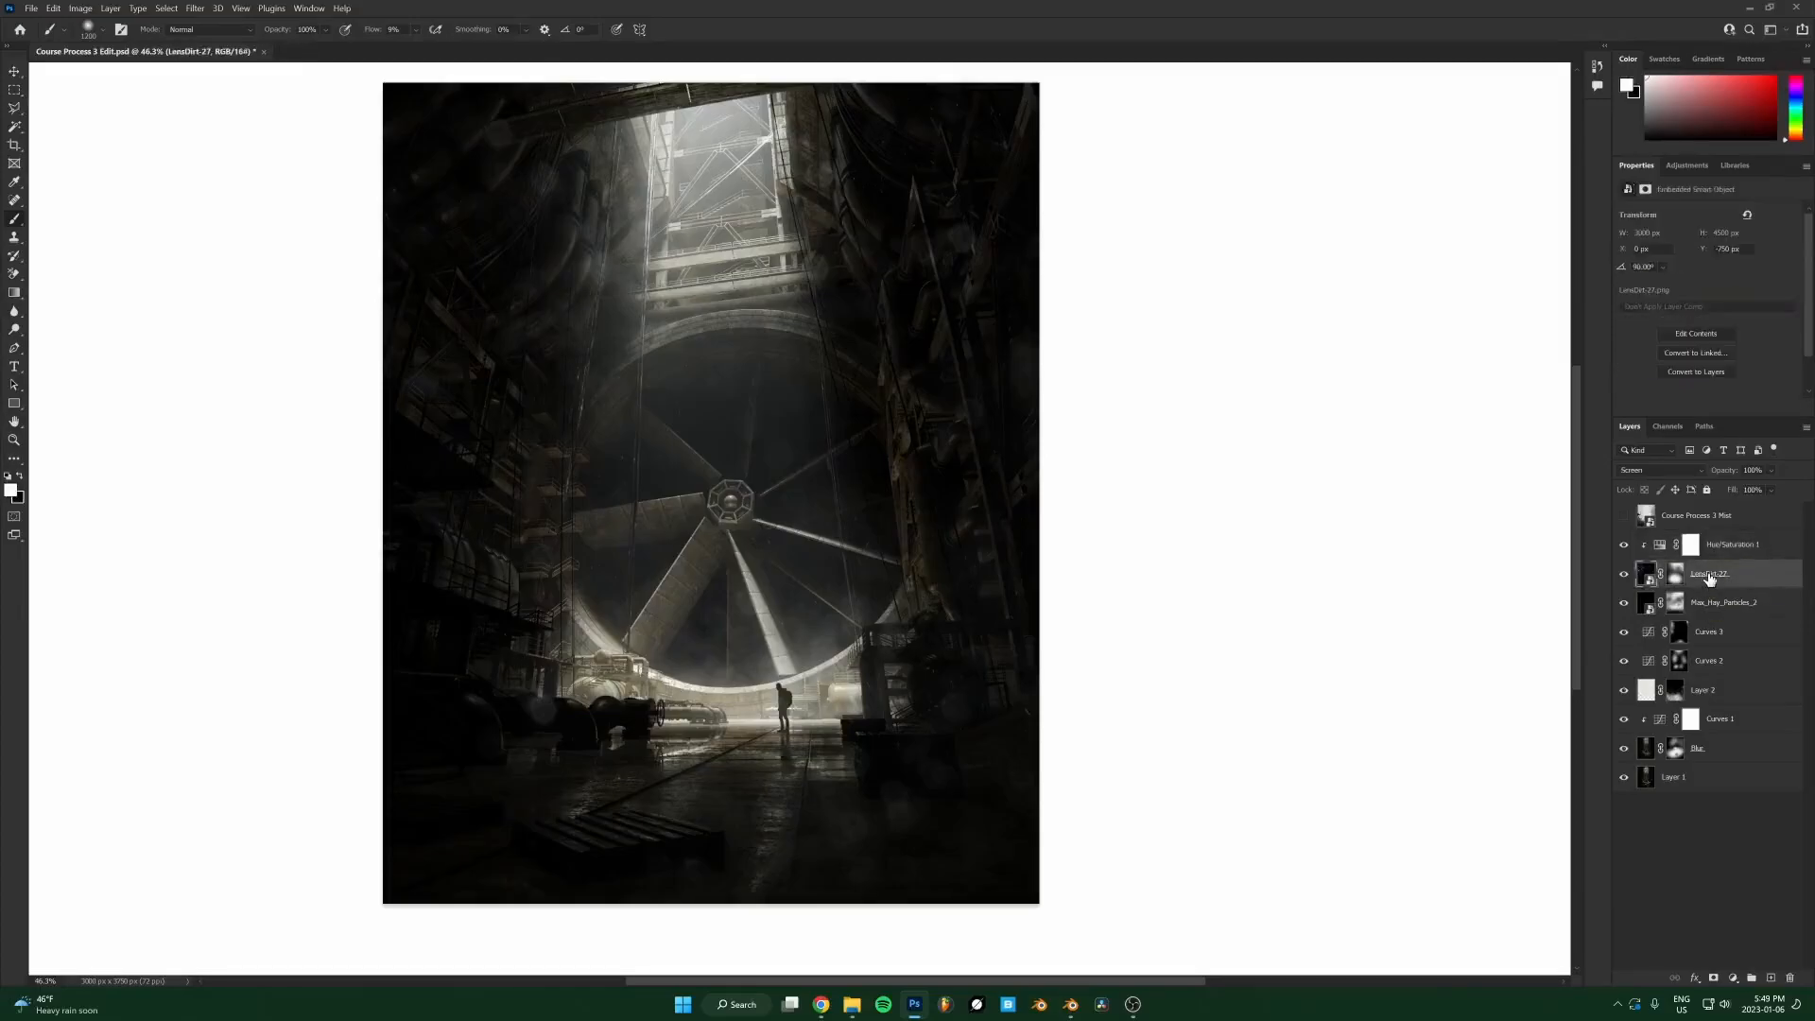
pyautogui.click(1660, 549)
pyautogui.click(1726, 576)
pyautogui.click(1732, 978)
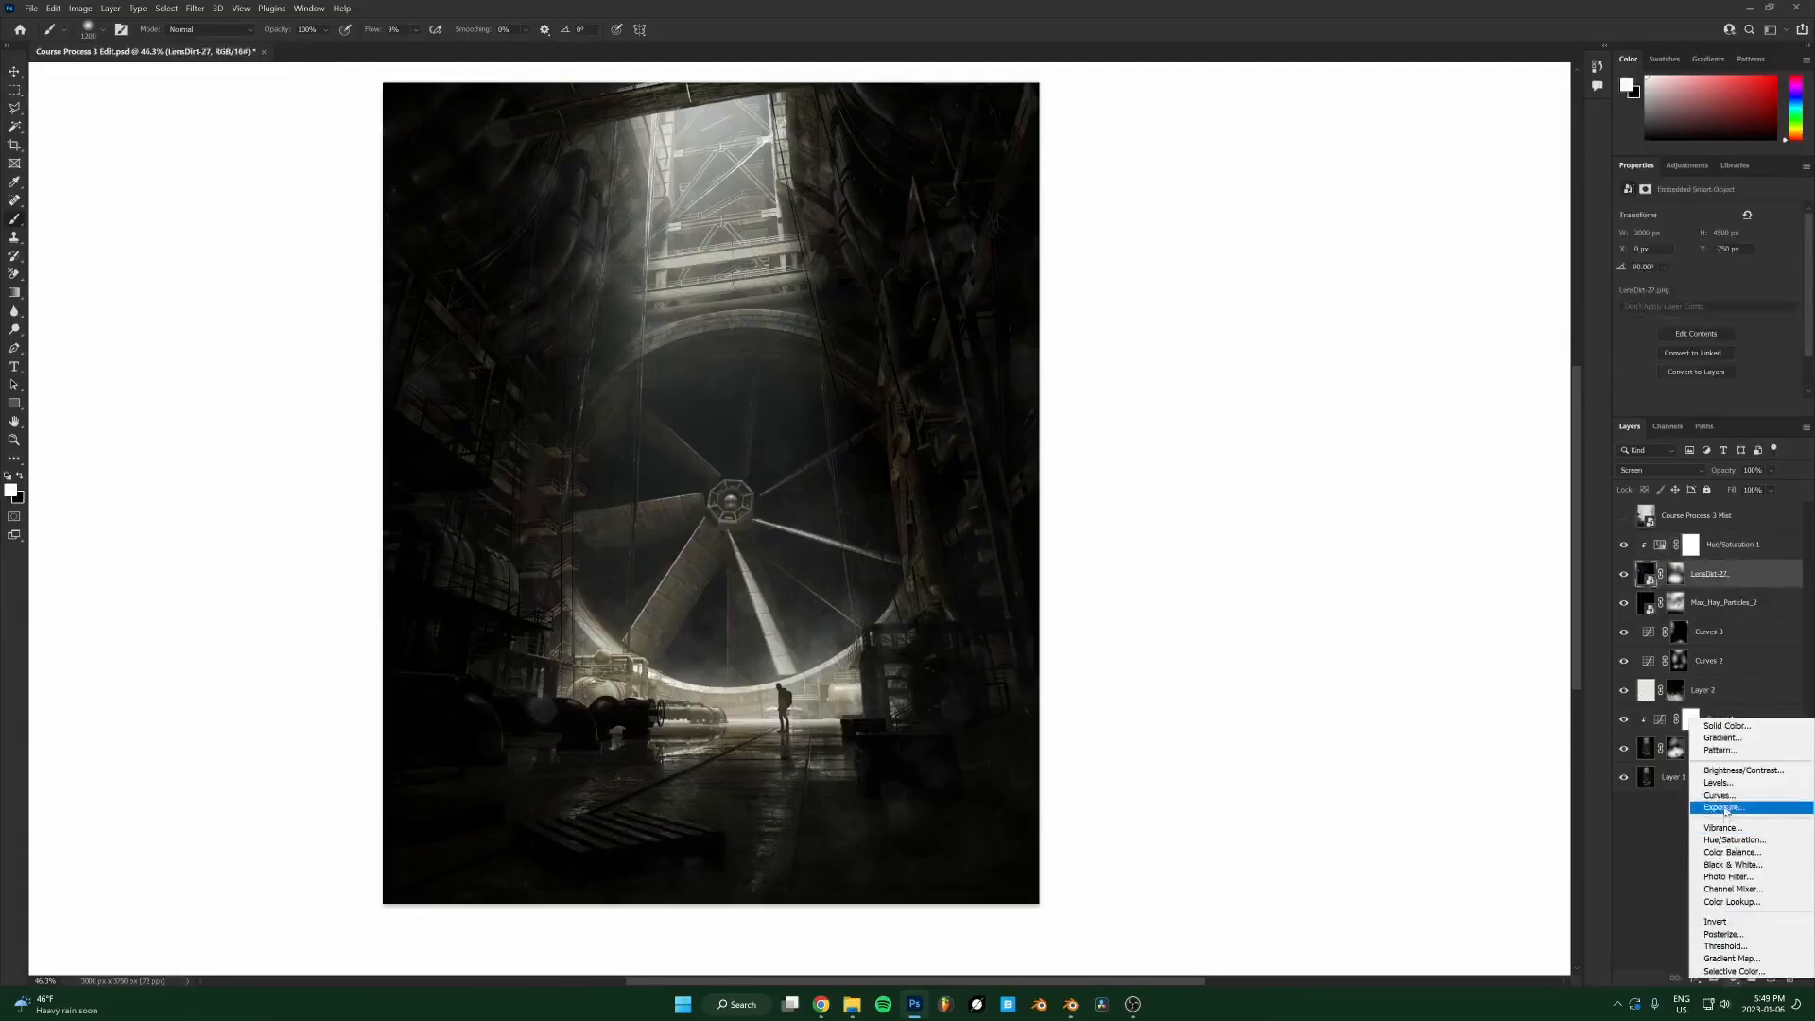
pyautogui.click(1720, 796)
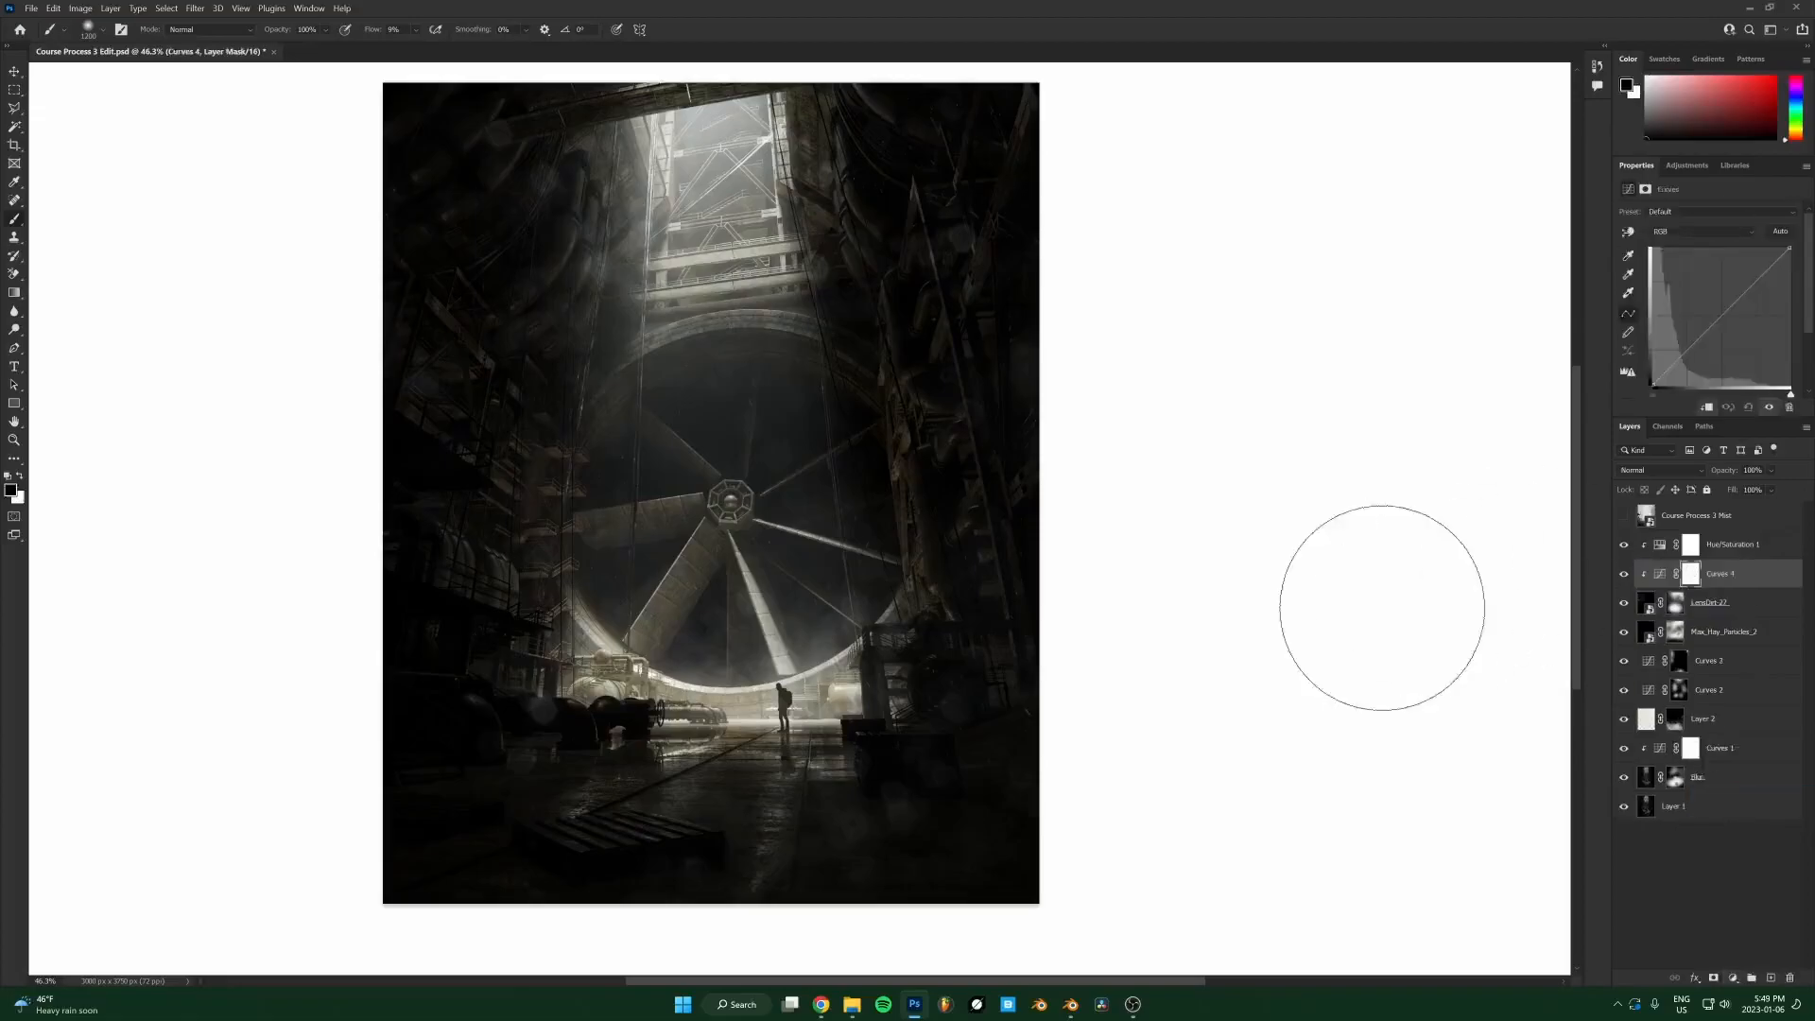
# Adjust the clipped curve with shadow and midtone points to add contrast to the lens dirt, and compare it with and without the effect.
pyautogui.moveTo(1703, 340); pyautogui.dragTo(1702, 348)
pyautogui.click(1736, 311)
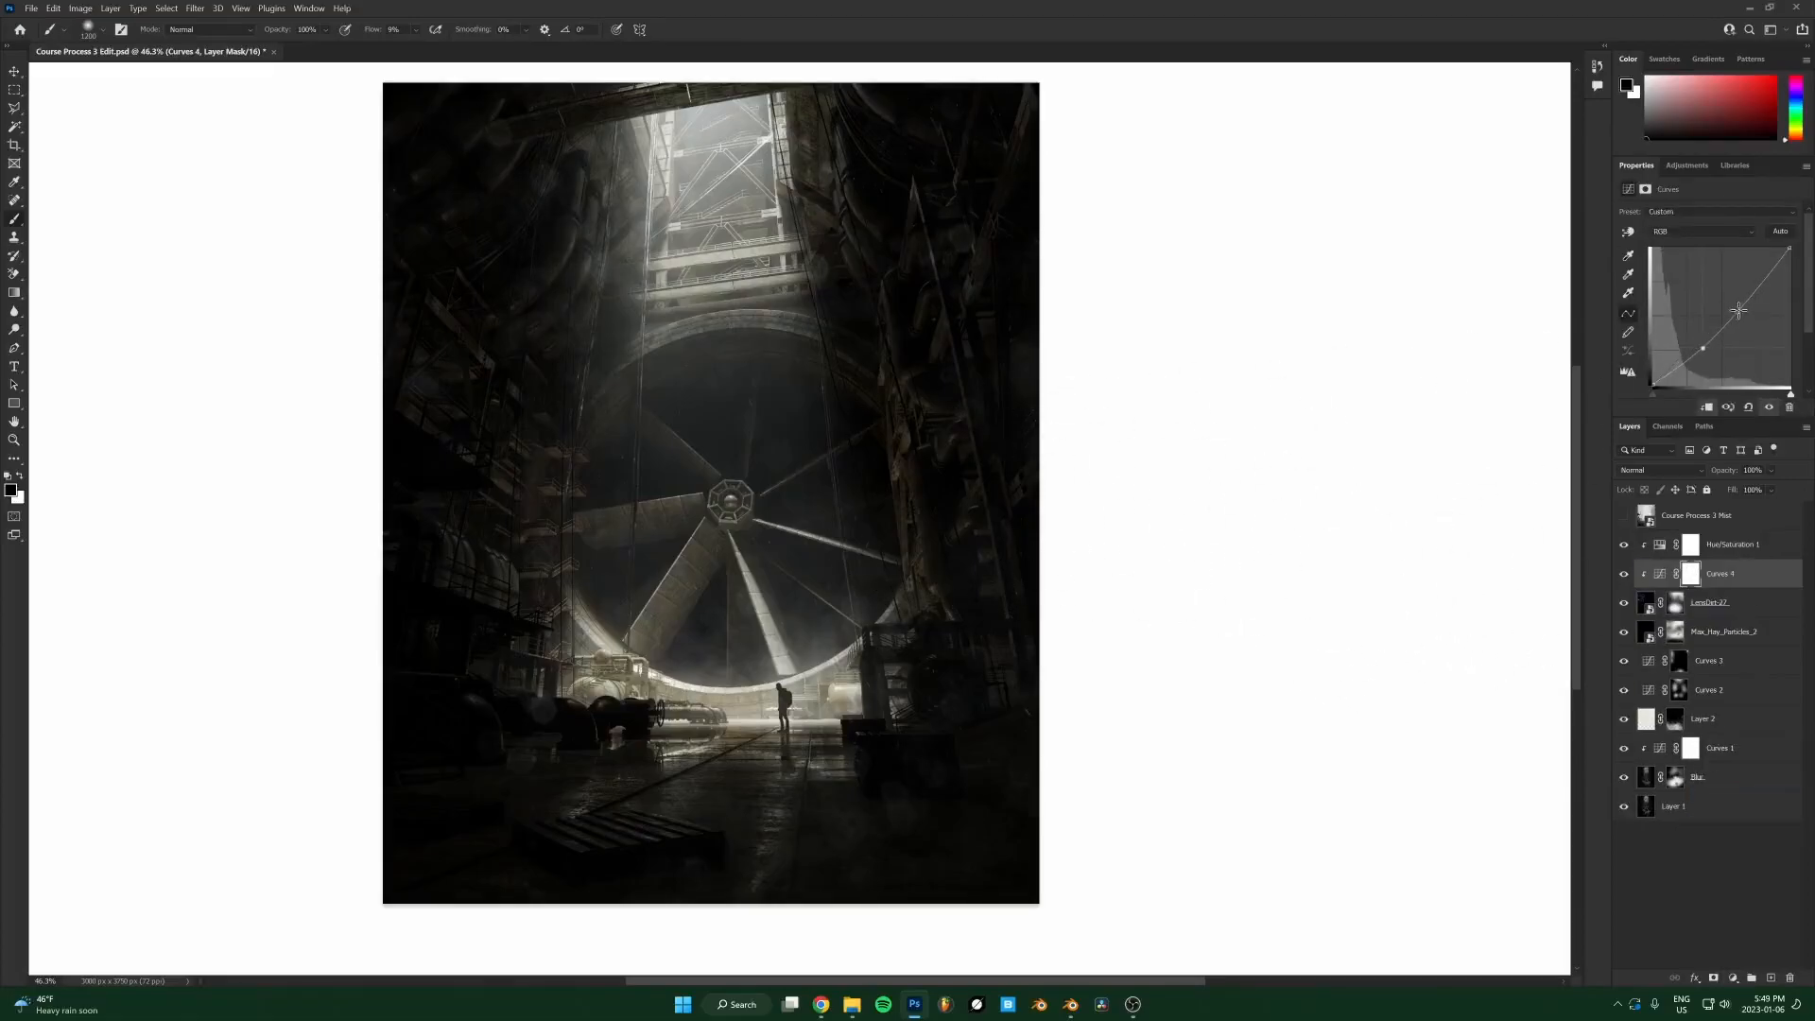
pyautogui.moveTo(1699, 351); pyautogui.dragTo(1670, 375)
pyautogui.moveTo(1735, 310); pyautogui.dragTo(1725, 311)
pyautogui.moveTo(1670, 373)
pyautogui.mouseDown()
pyautogui.moveTo(1725, 320)
pyautogui.moveTo(1656, 381)
pyautogui.mouseUp()
pyautogui.click(1623, 574)
pyautogui.click(1624, 574)
pyautogui.click(1624, 573)
pyautogui.click(1623, 574)
pyautogui.click(1622, 603)
pyautogui.click(1621, 603)
# Set the lens dirt layer's fill to 60%.
pyautogui.click(1701, 603)
pyautogui.moveTo(1726, 493); pyautogui.dragTo(1712, 498)
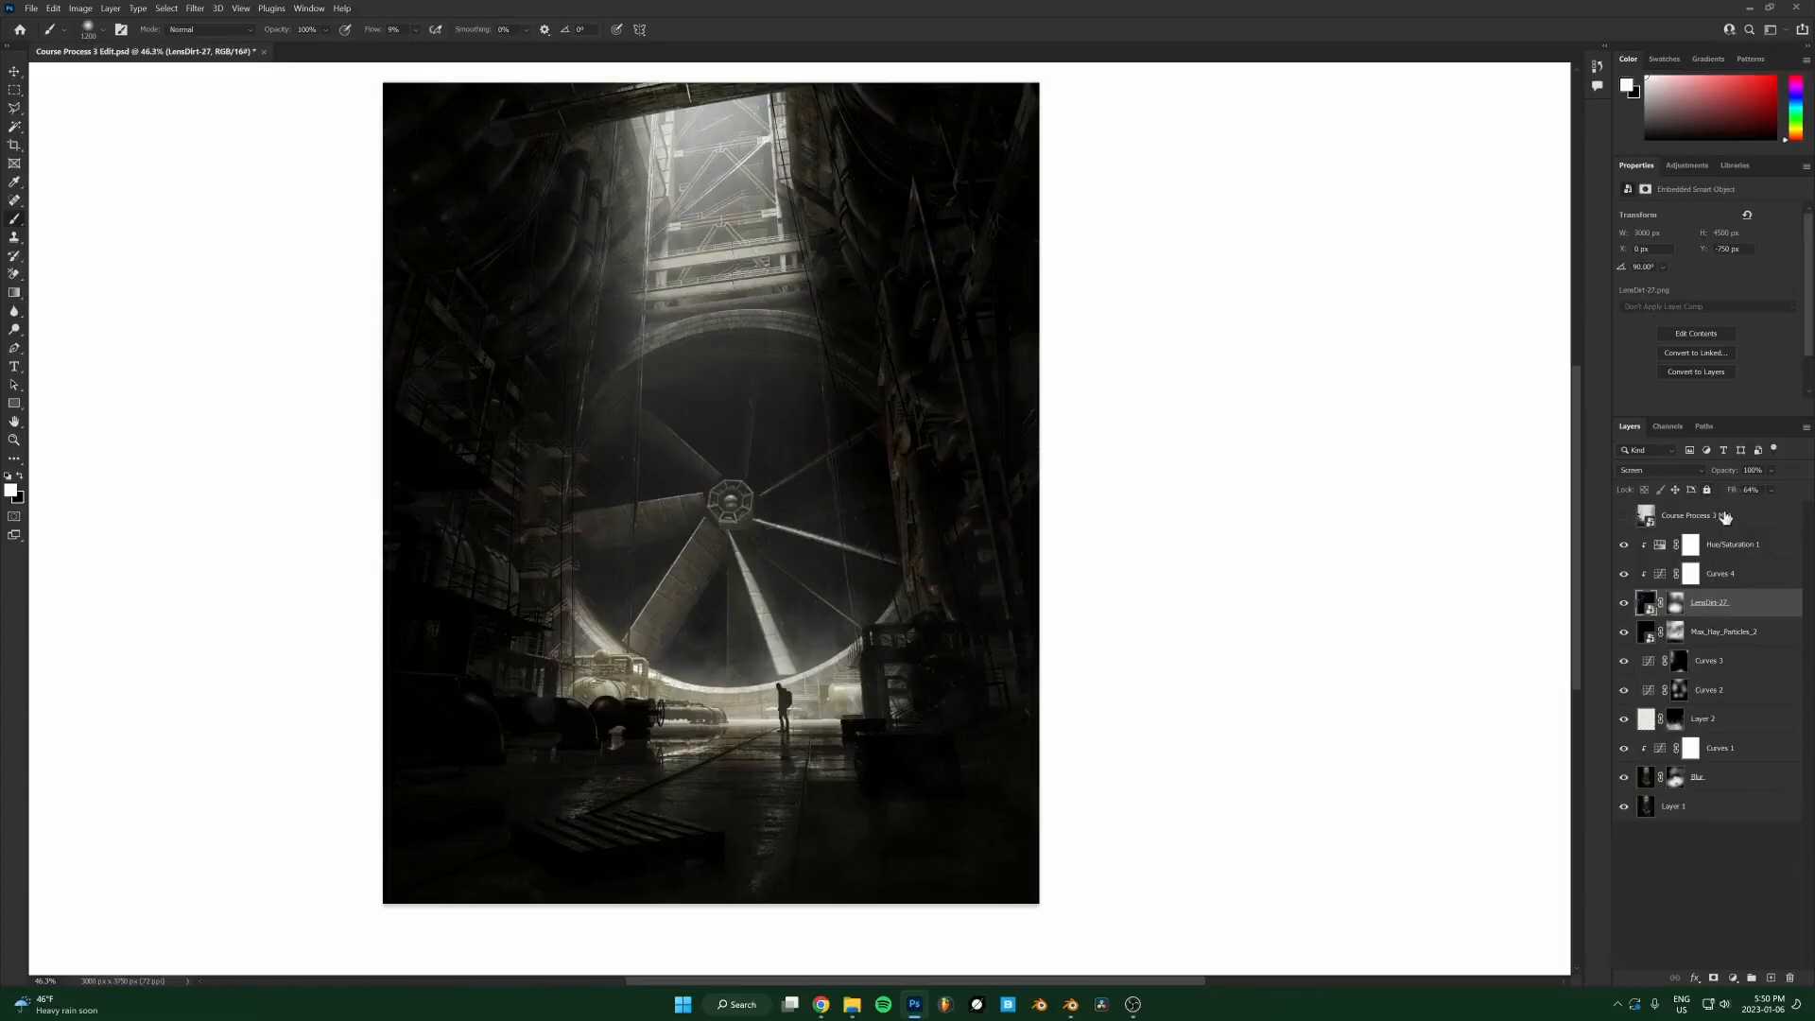
pyautogui.click(1742, 496)
pyautogui.write('69')
pyautogui.press('Return')
# Compare the original render in Layer 1 with the full edited composite by isolating and restoring the layers.
pyautogui.keyDown('alt'); pyautogui.click(1622, 810); pyautogui.keyUp('alt')
pyautogui.keyDown('alt'); pyautogui.click(1623, 810); pyautogui.keyUp('alt')
pyautogui.keyDown('alt'); pyautogui.click(1623, 809); pyautogui.keyUp('alt')
pyautogui.keyDown('alt'); pyautogui.click(1622, 810); pyautogui.keyUp('alt')
pyautogui.keyDown('alt'); pyautogui.click(1622, 810); pyautogui.keyUp('alt')
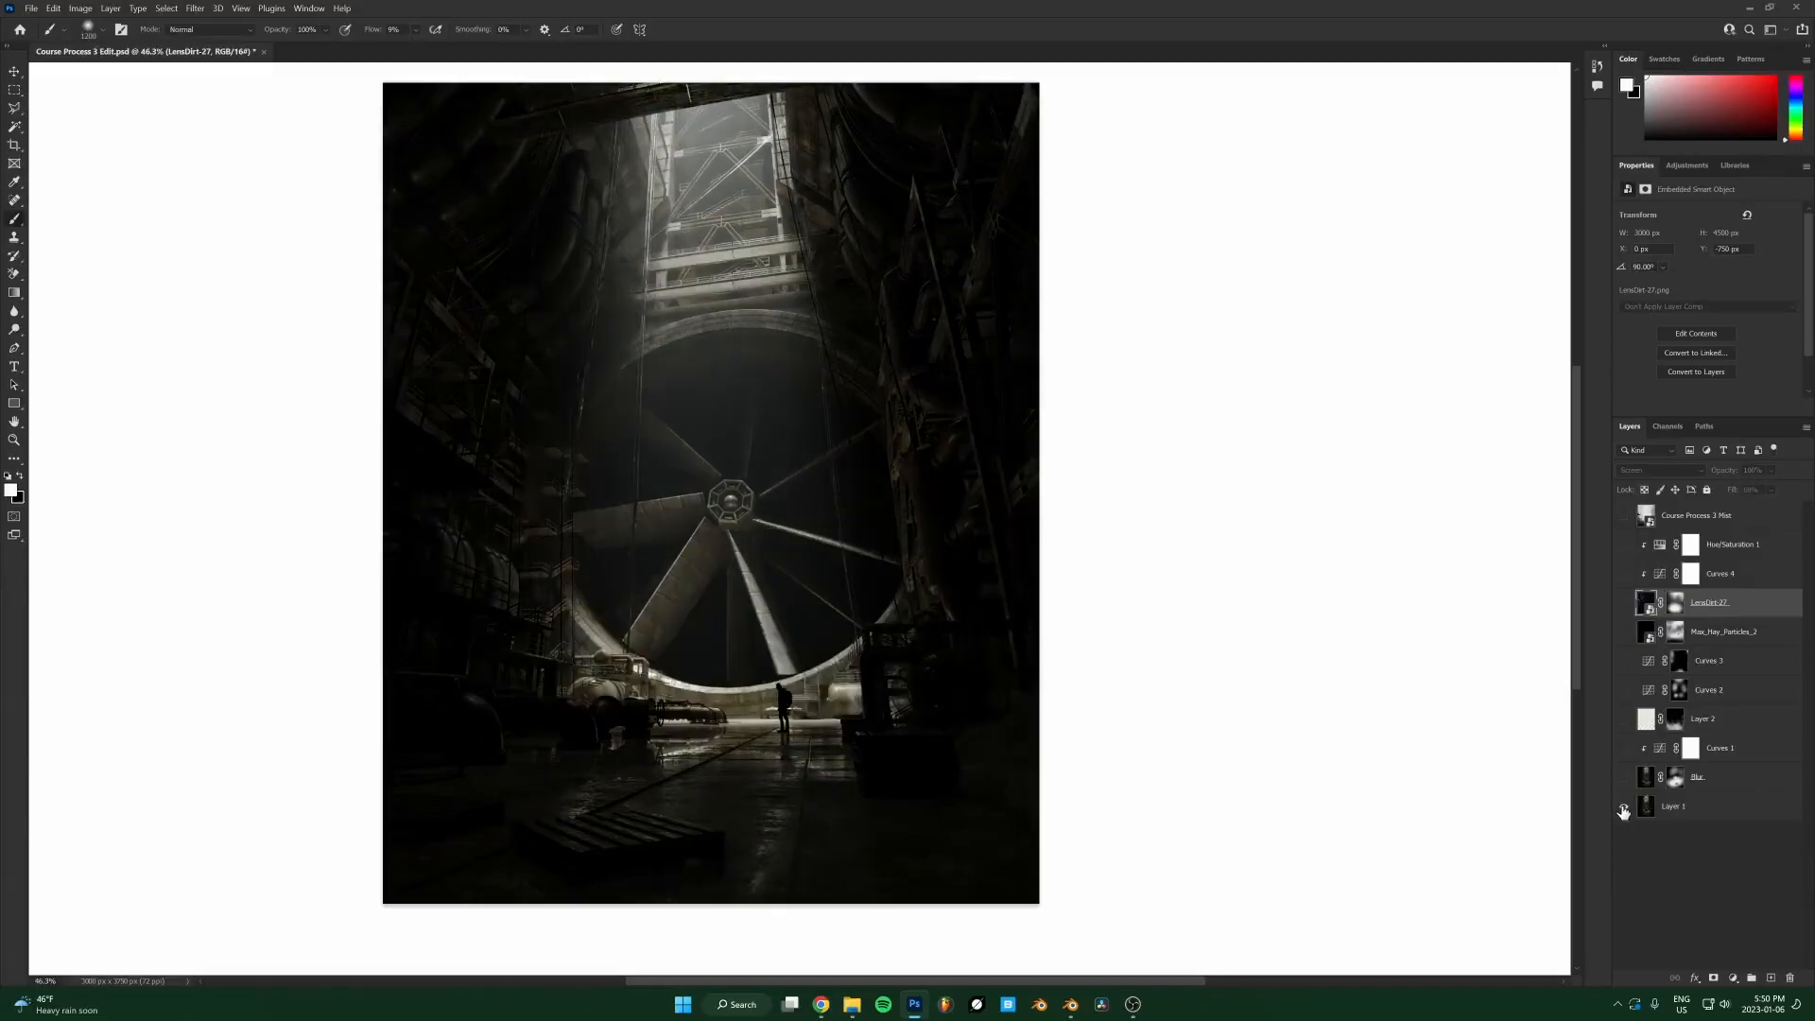
pyautogui.keyDown('alt'); pyautogui.click(1622, 810); pyautogui.keyUp('alt')
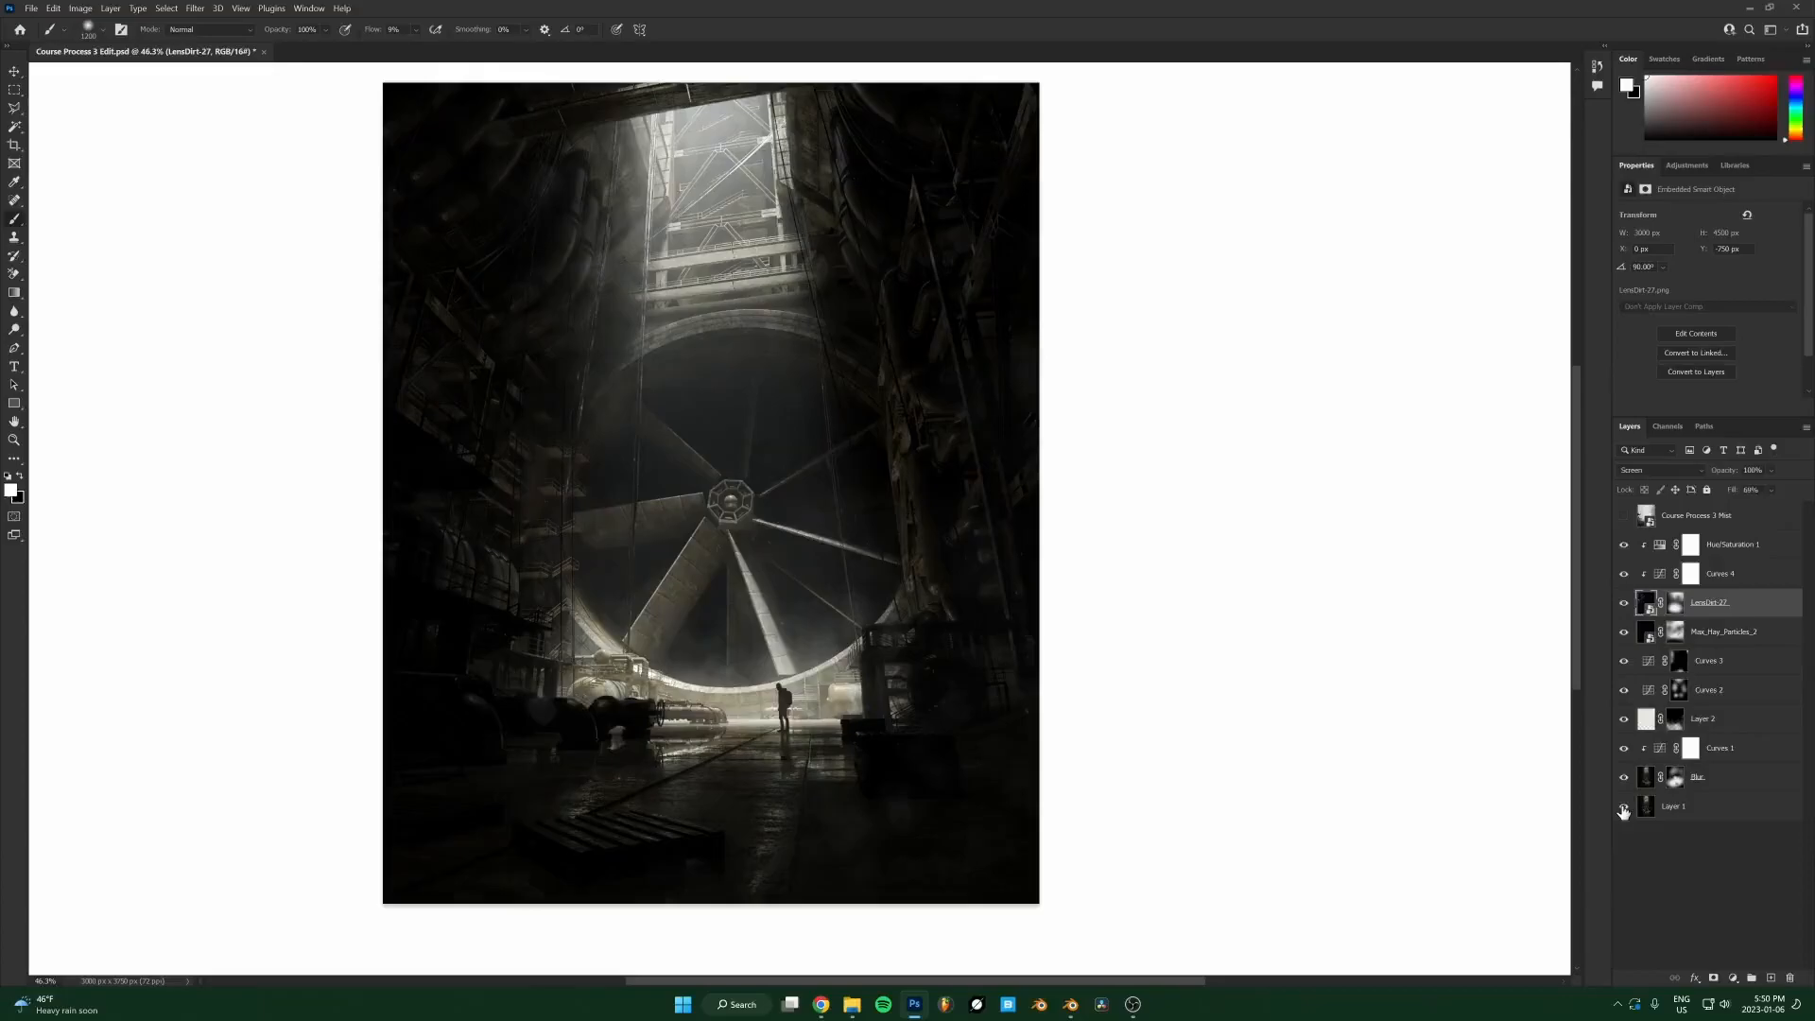
pyautogui.keyDown('alt'); pyautogui.click(1623, 810); pyautogui.keyUp('alt')
pyautogui.keyDown('alt'); pyautogui.click(1623, 810); pyautogui.keyUp('alt')
pyautogui.keyDown('alt'); pyautogui.click(1623, 810); pyautogui.keyUp('alt')
pyautogui.keyDown('alt'); pyautogui.click(1622, 810); pyautogui.keyUp('alt')
pyautogui.keyDown('alt'); pyautogui.click(1622, 810); pyautogui.keyUp('alt')
pyautogui.keyDown('alt'); pyautogui.click(1623, 810); pyautogui.keyUp('alt')
pyautogui.keyDown('alt'); pyautogui.click(1622, 810); pyautogui.keyUp('alt')
pyautogui.keyDown('alt'); pyautogui.click(1622, 810); pyautogui.keyUp('alt')
pyautogui.keyDown('alt'); pyautogui.click(1623, 810); pyautogui.keyUp('alt')
pyautogui.keyDown('alt'); pyautogui.click(1622, 810); pyautogui.keyUp('alt')
# Inspect the standing figure and surrounding haze up close, with the Curves 3 mask selected, and check the whole image.
pyautogui.scroll(5, 747, 704)
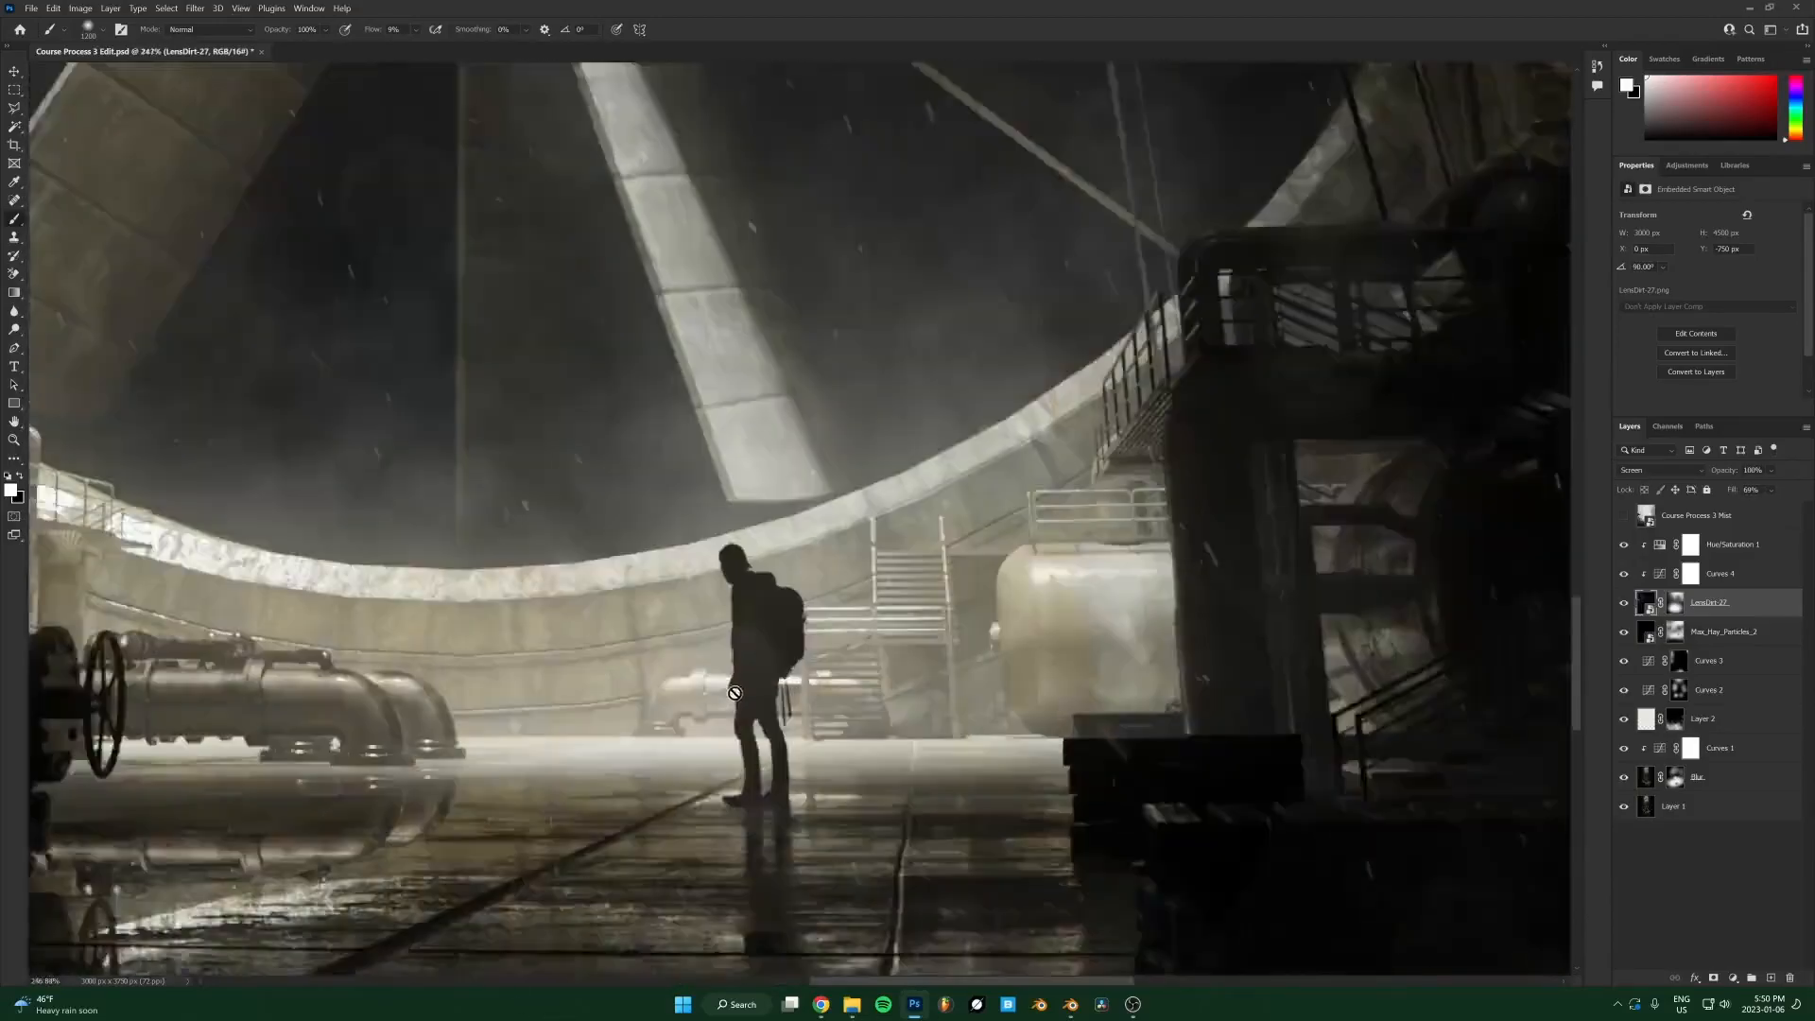
pyautogui.scroll(1, 734, 693)
pyautogui.click(1678, 660)
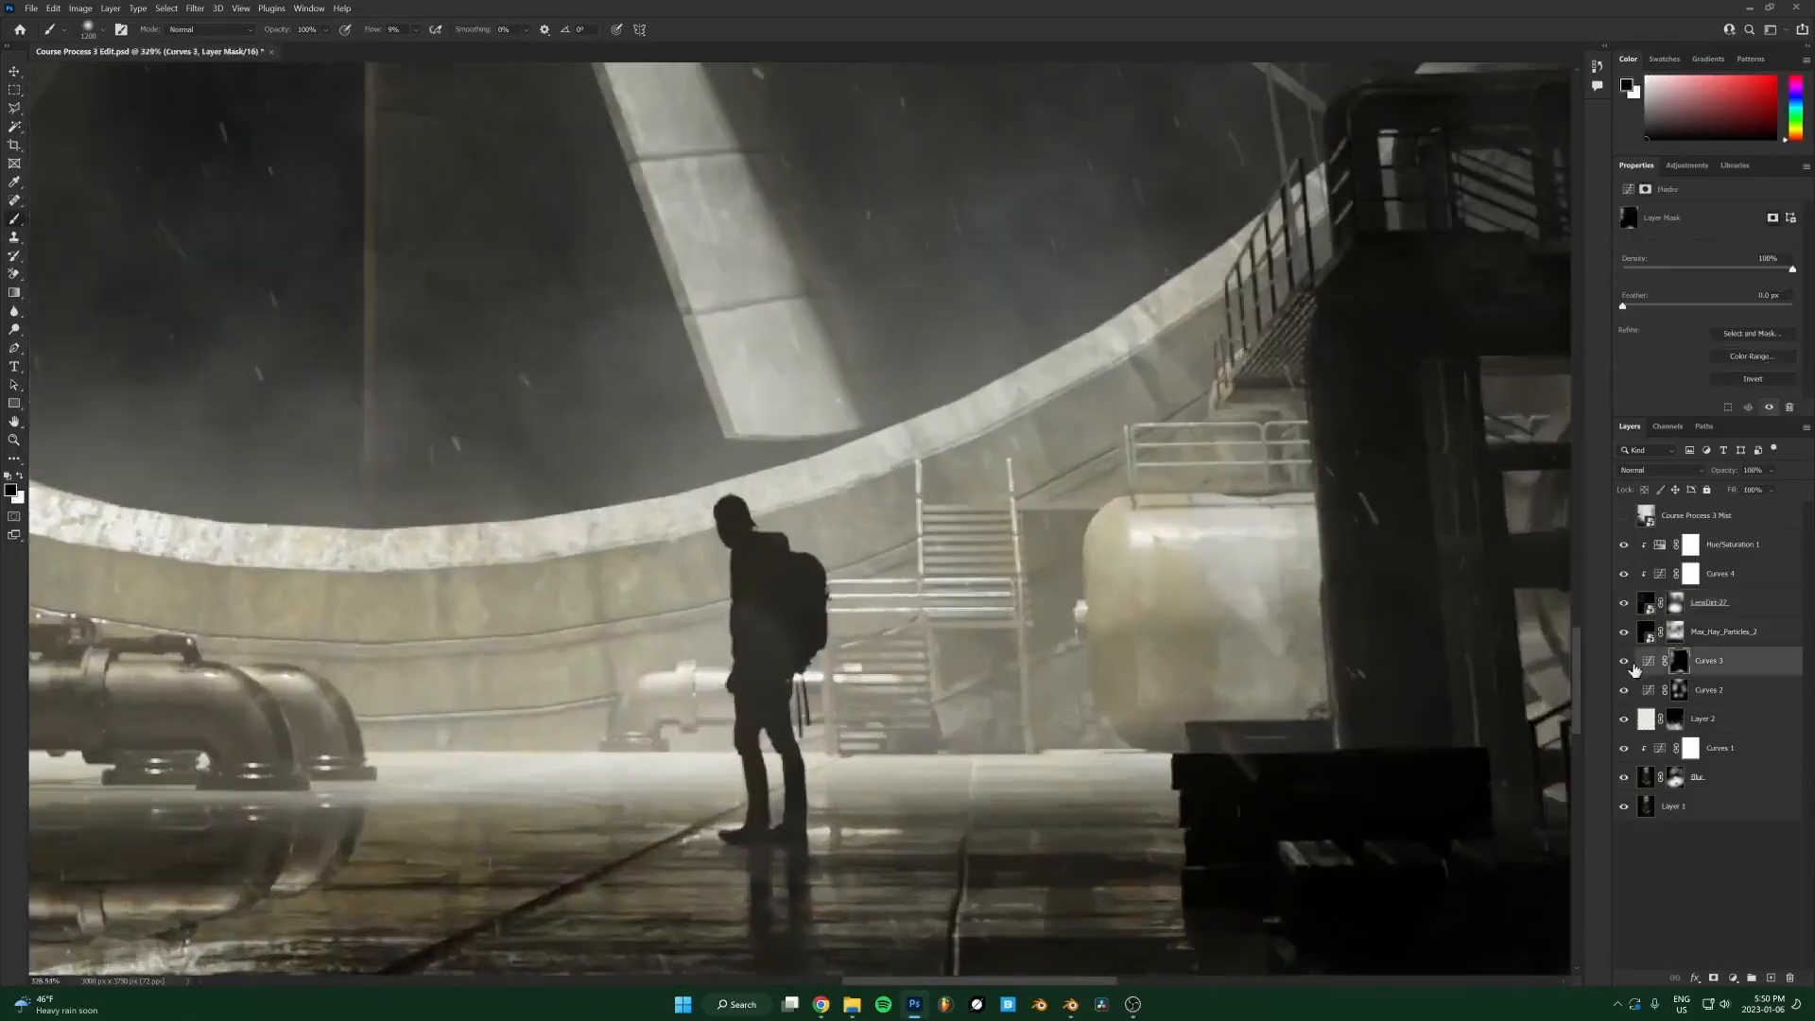
pyautogui.scroll(-2, 896, 595)
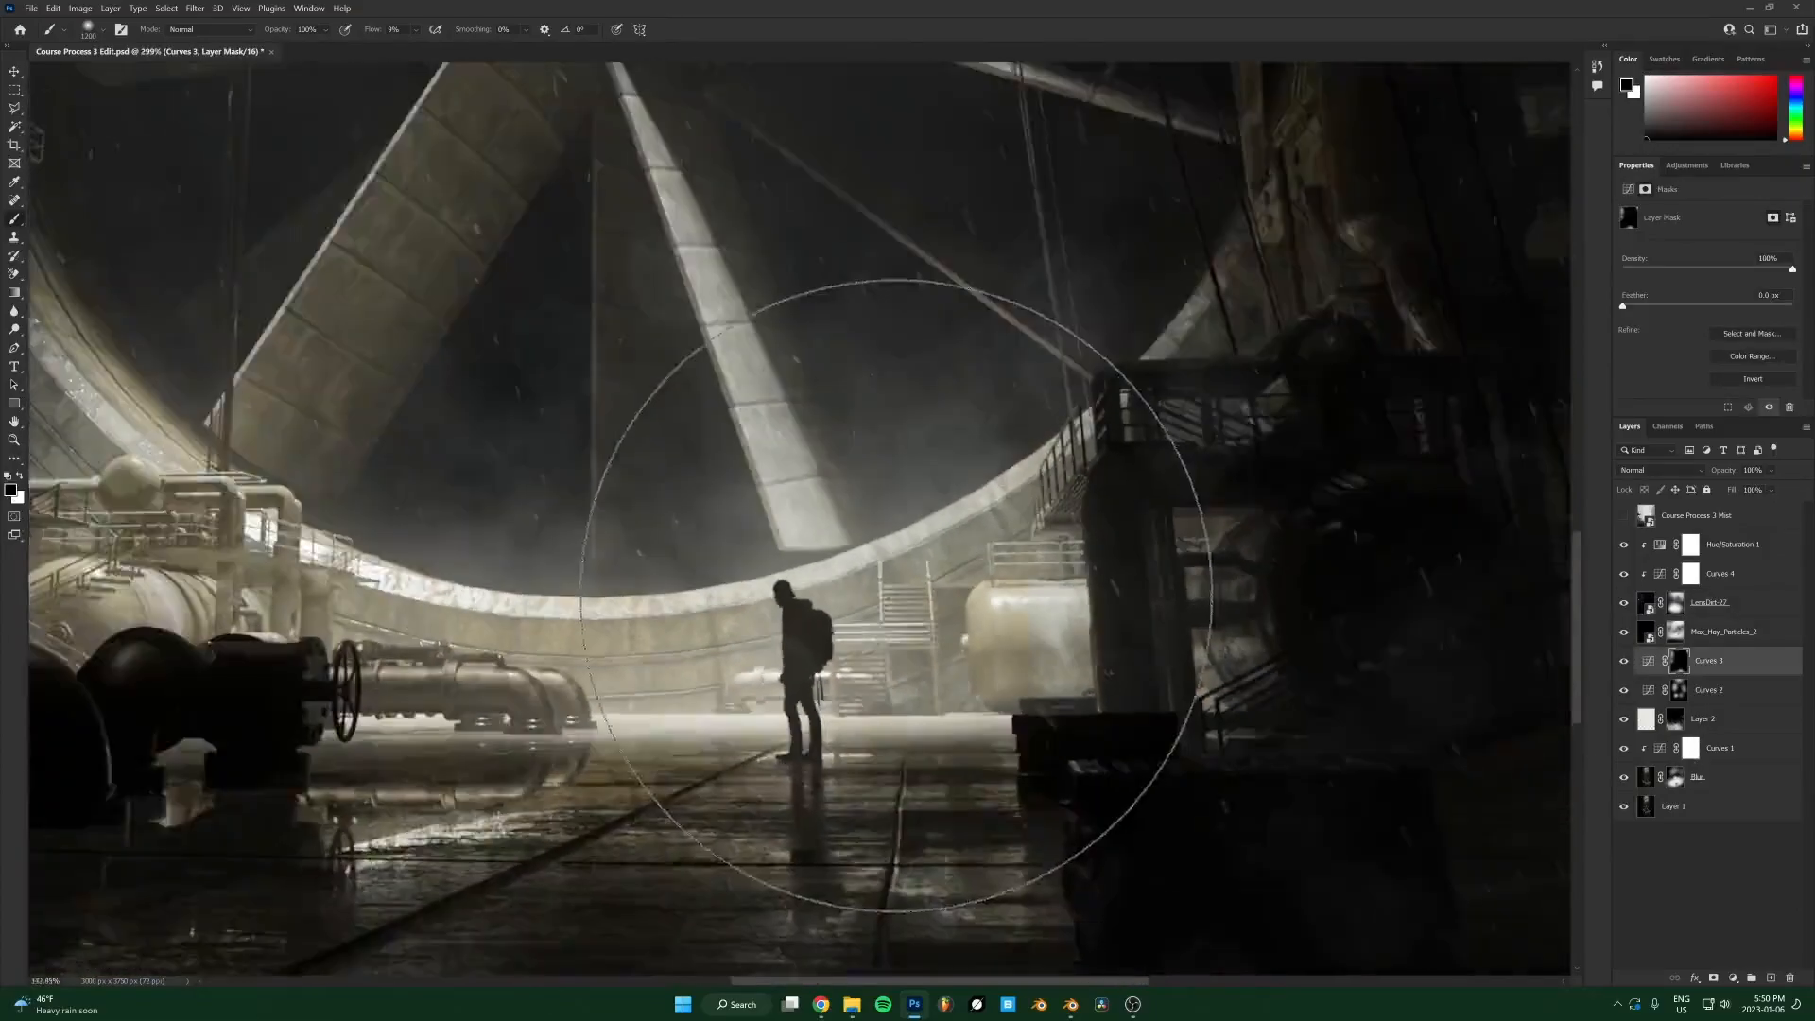
pyautogui.scroll(-4, 896, 595)
pyautogui.press('space')
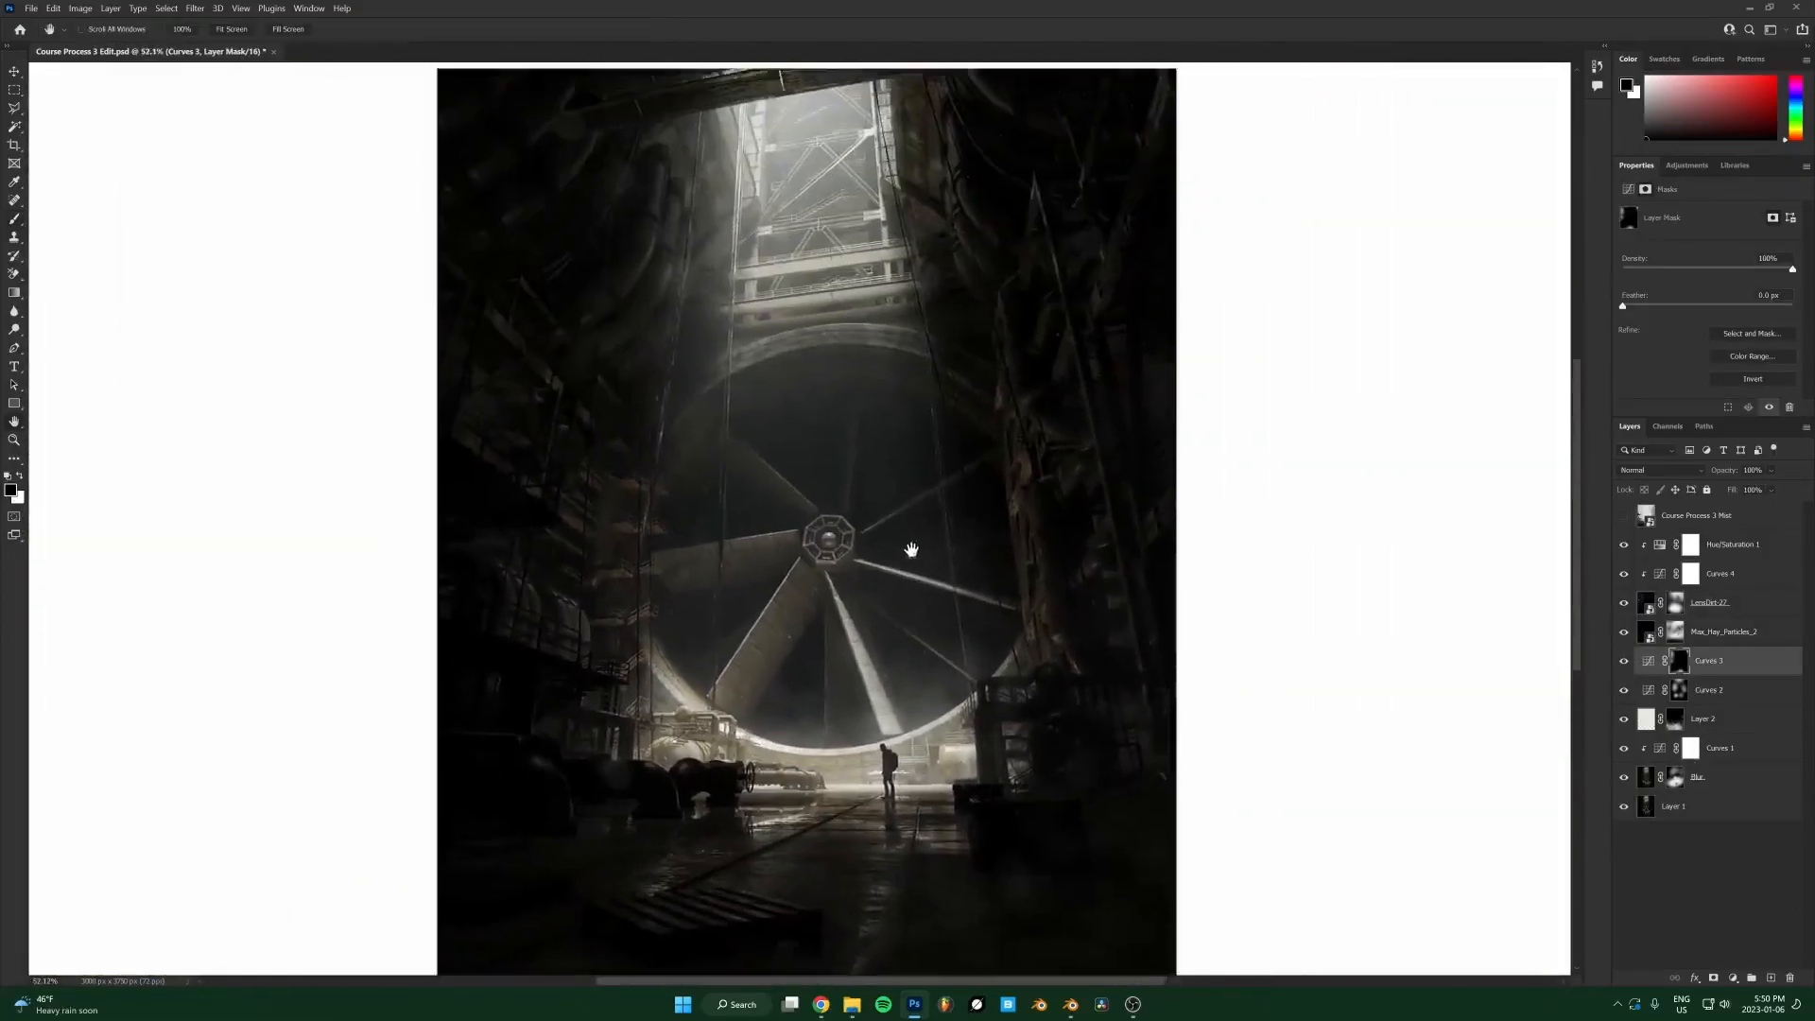
pyautogui.scroll(-1, 910, 549)
# Select the Hue/Saturation 1 layer and examine the composition with the canvas rotated sideways and upside down, returning it to 0°.
pyautogui.click(1729, 548)
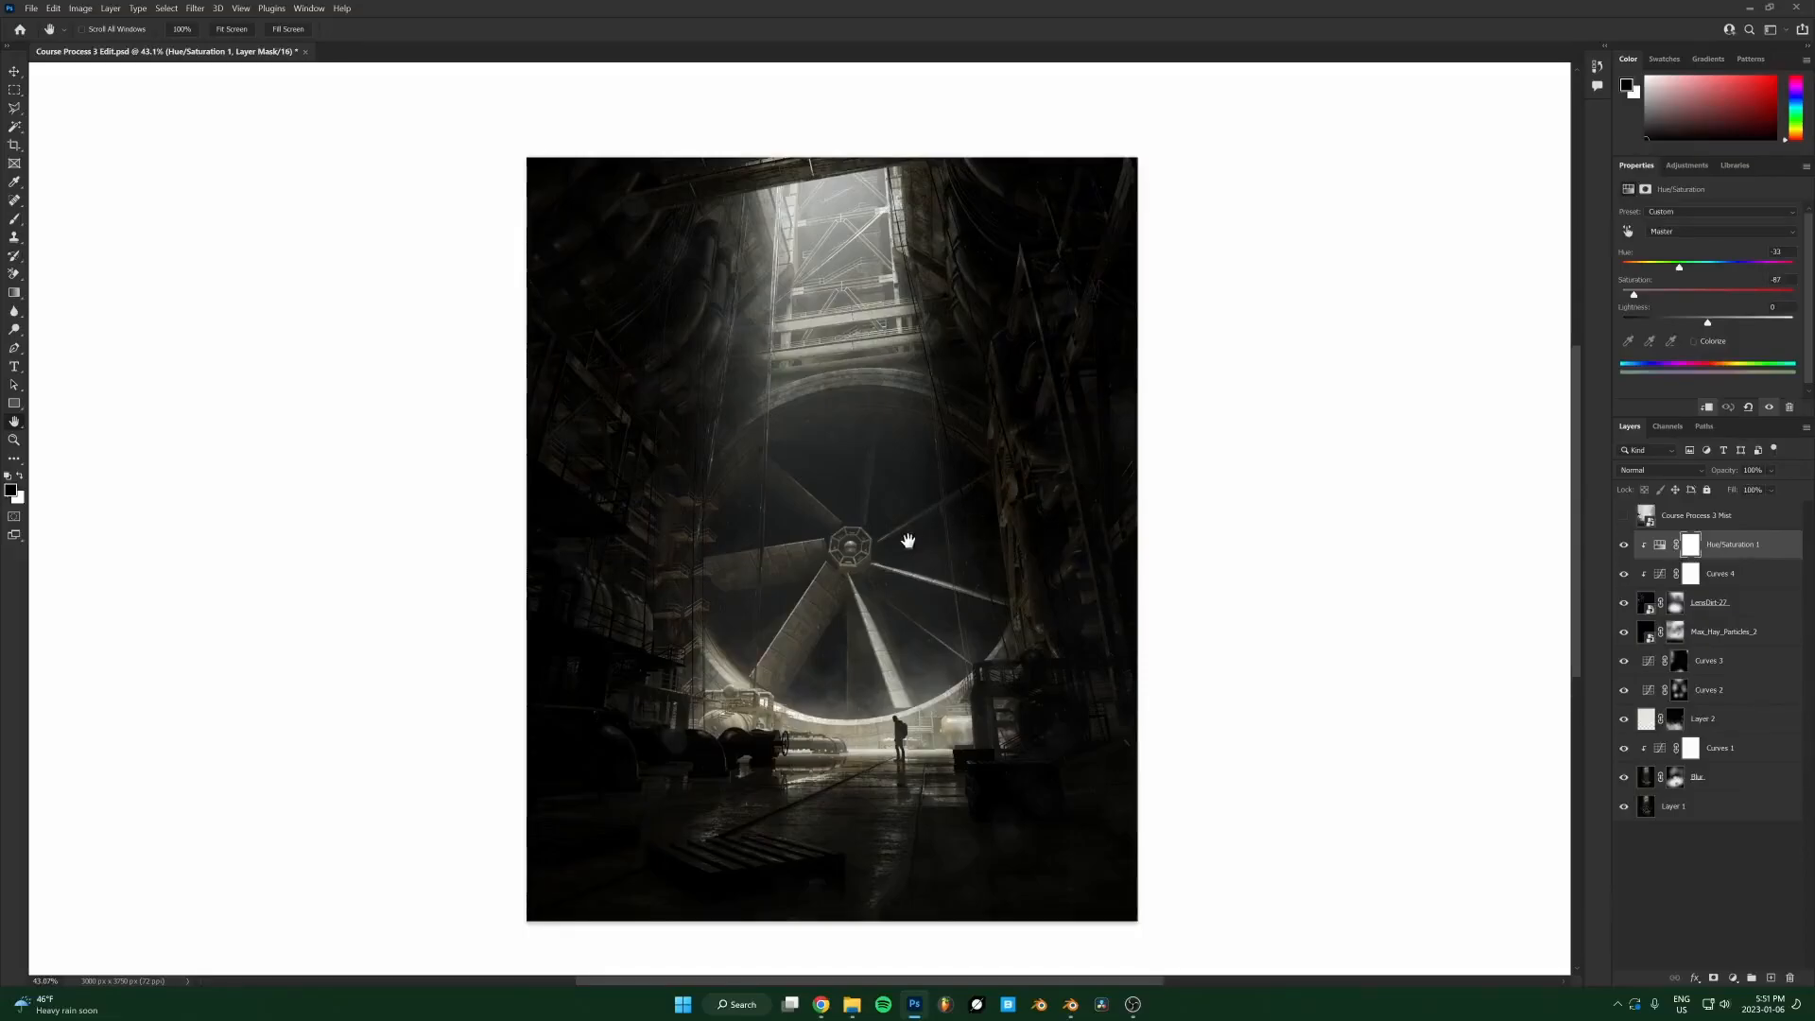
pyautogui.press('r')
pyautogui.moveTo(972, 523); pyautogui.dragTo(911, 346)
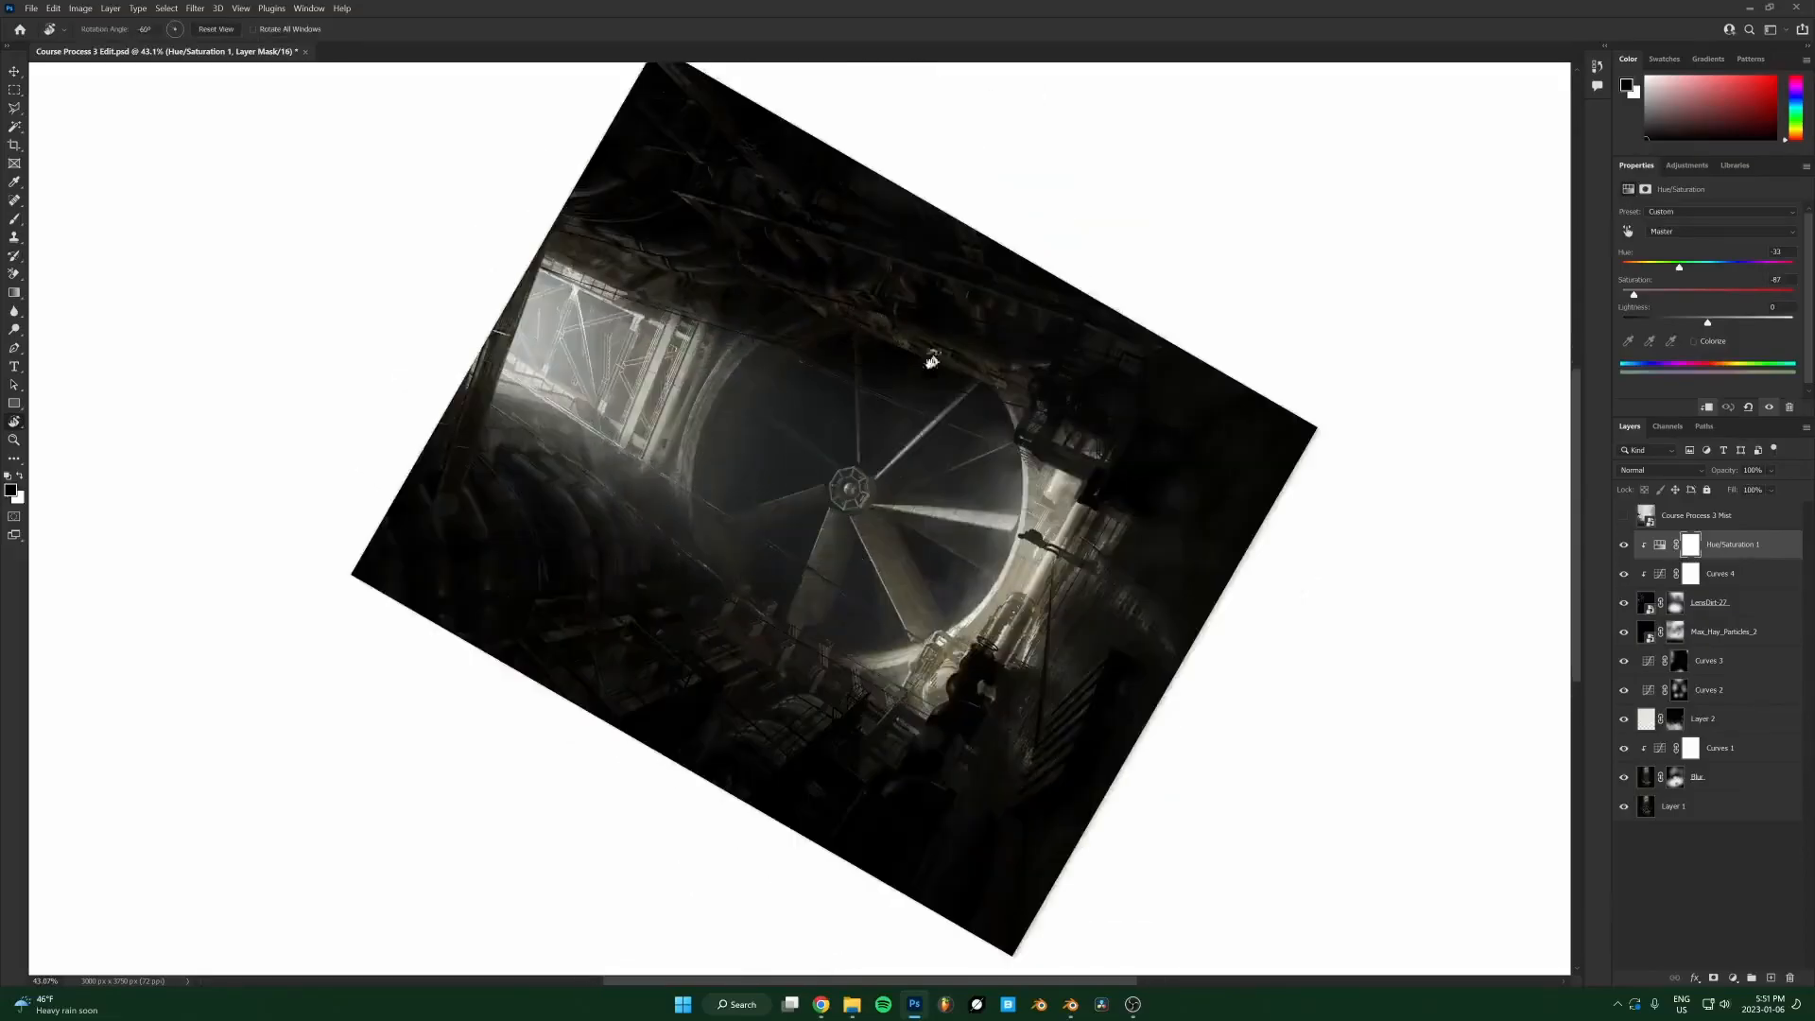
pyautogui.moveTo(1171, 320); pyautogui.dragTo(1203, 475)
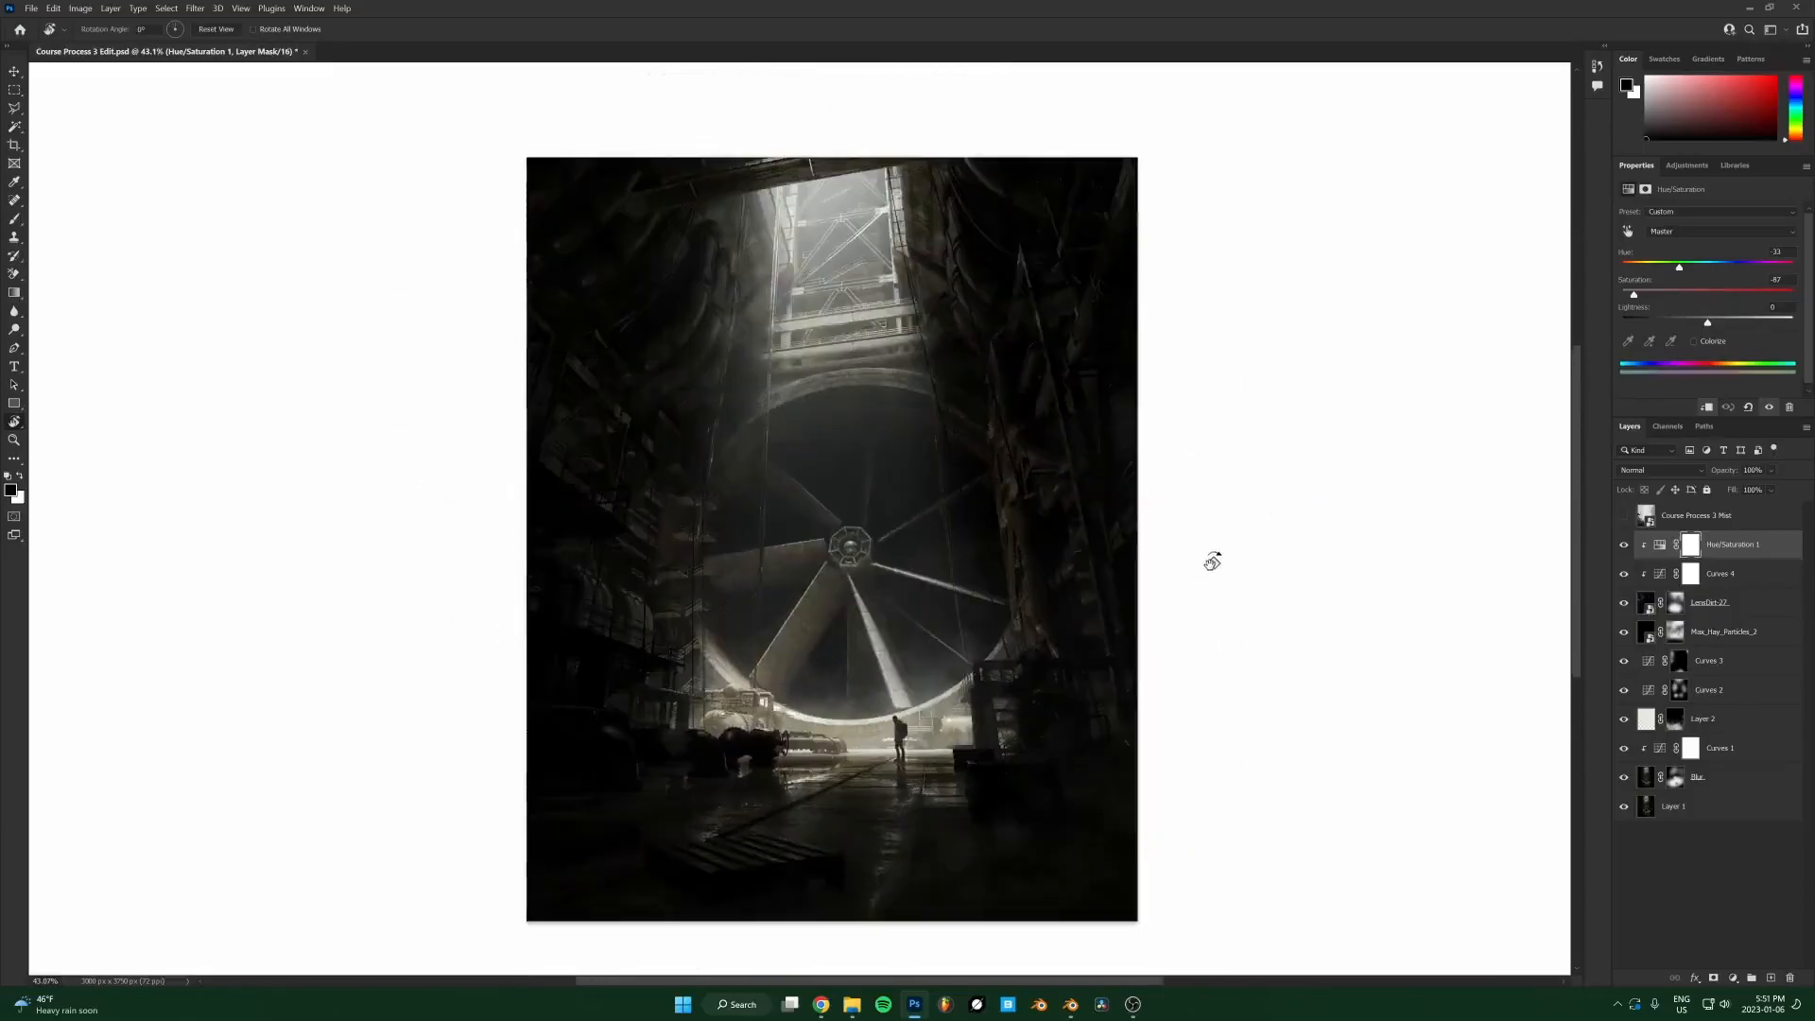
pyautogui.moveTo(1268, 568); pyautogui.dragTo(733, 287)
pyautogui.moveTo(1101, 359); pyautogui.dragTo(762, 344)
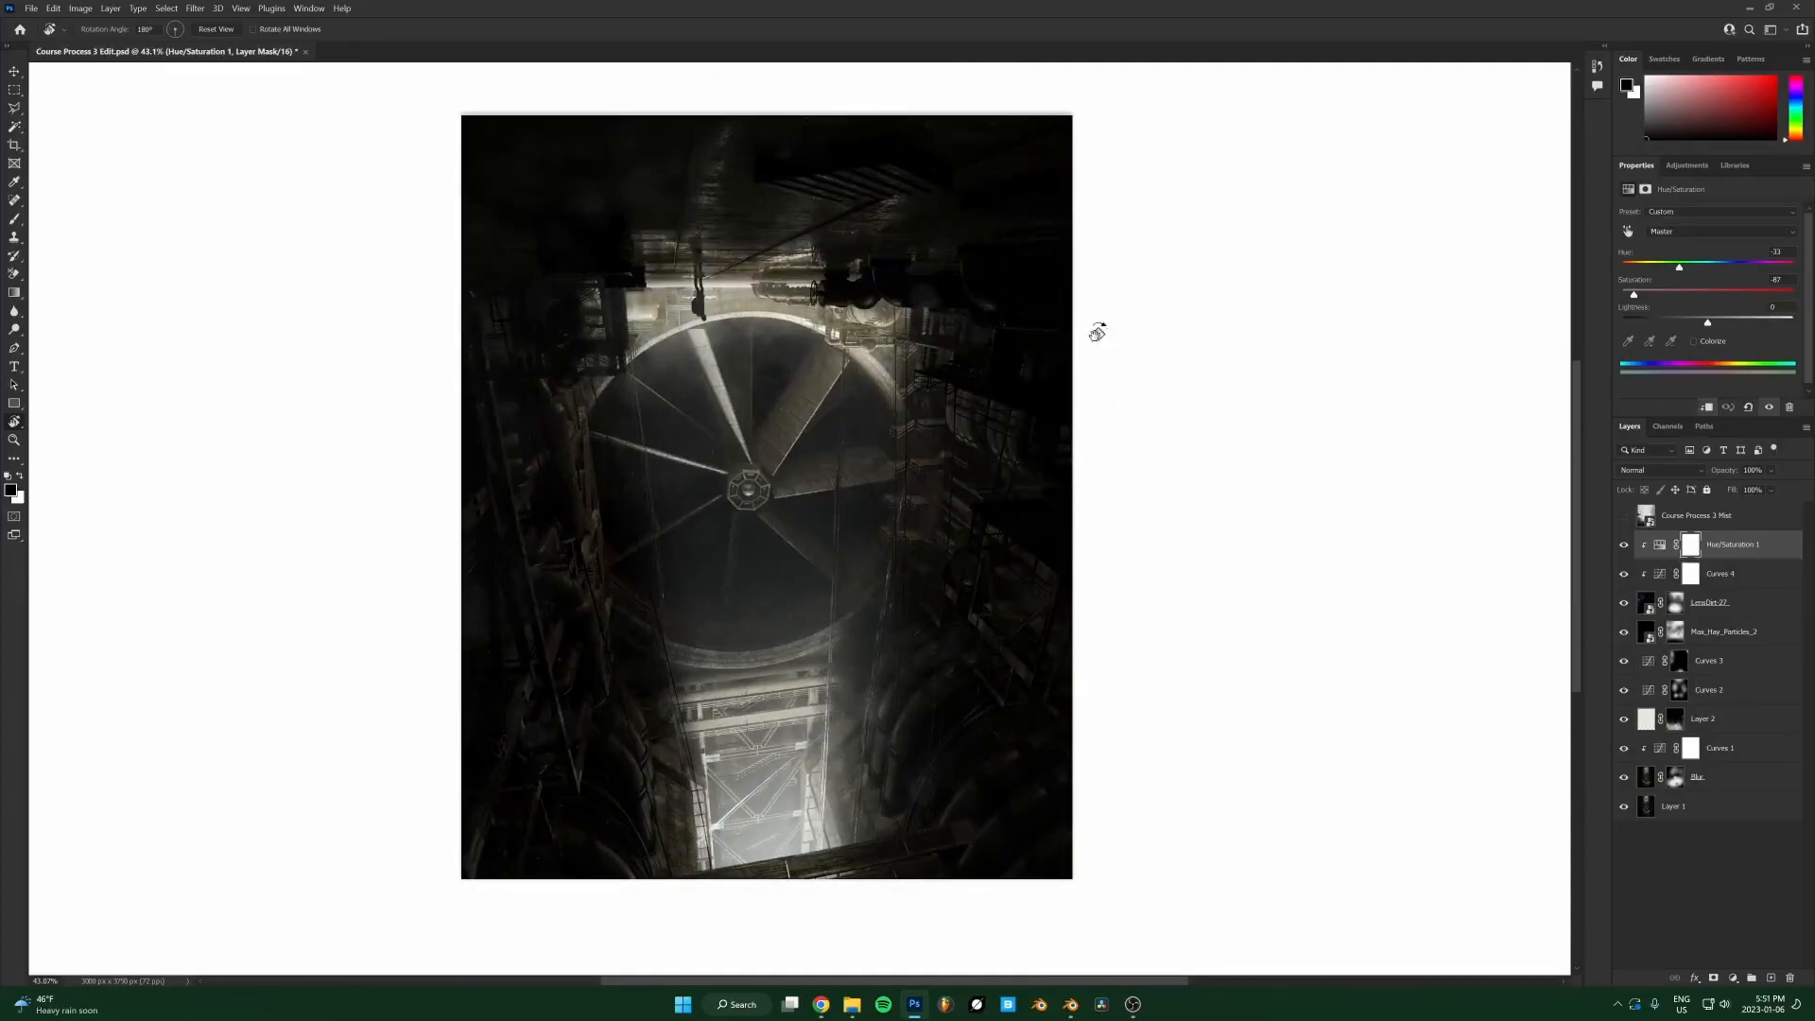
pyautogui.moveTo(1078, 293); pyautogui.dragTo(1049, 737)
pyautogui.moveTo(1280, 417); pyautogui.dragTo(561, 556)
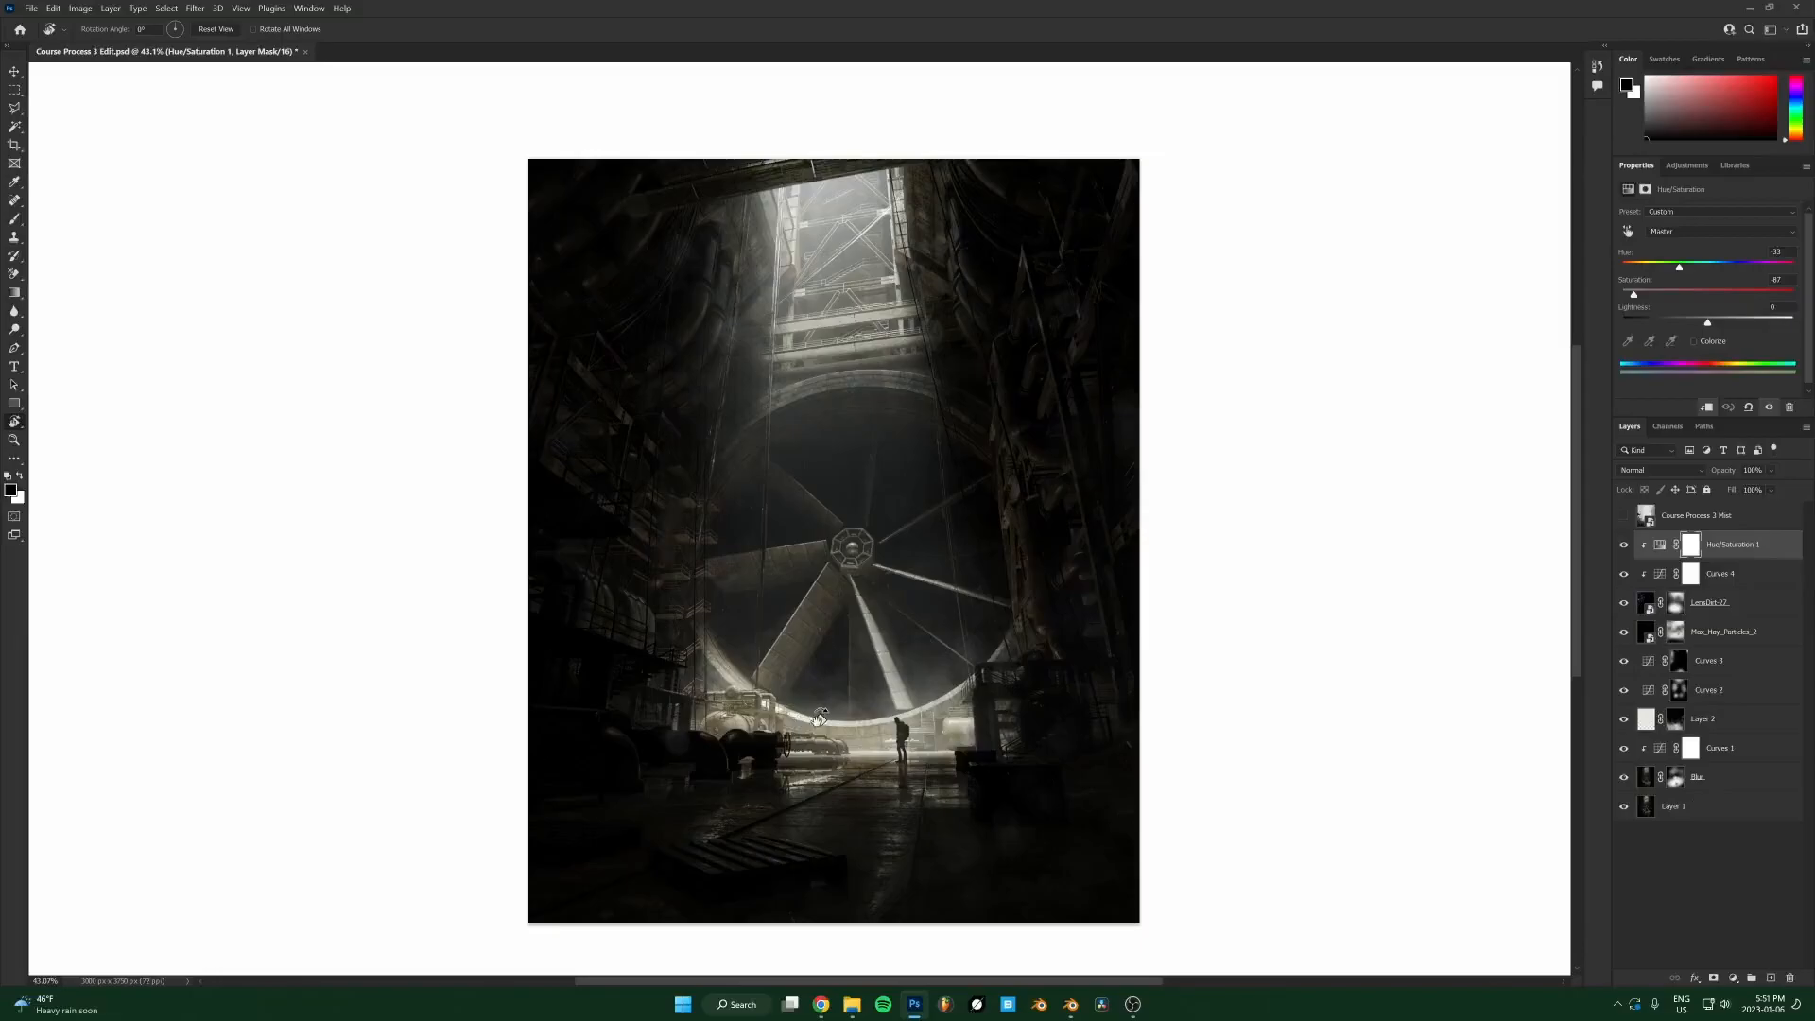
# Stamp all visible layers into a new merged layer directly above Hue/Saturation 1.
pyautogui.click(1738, 545)
pyautogui.hotkey('ctrl', 'shift', 'alt', 'e')
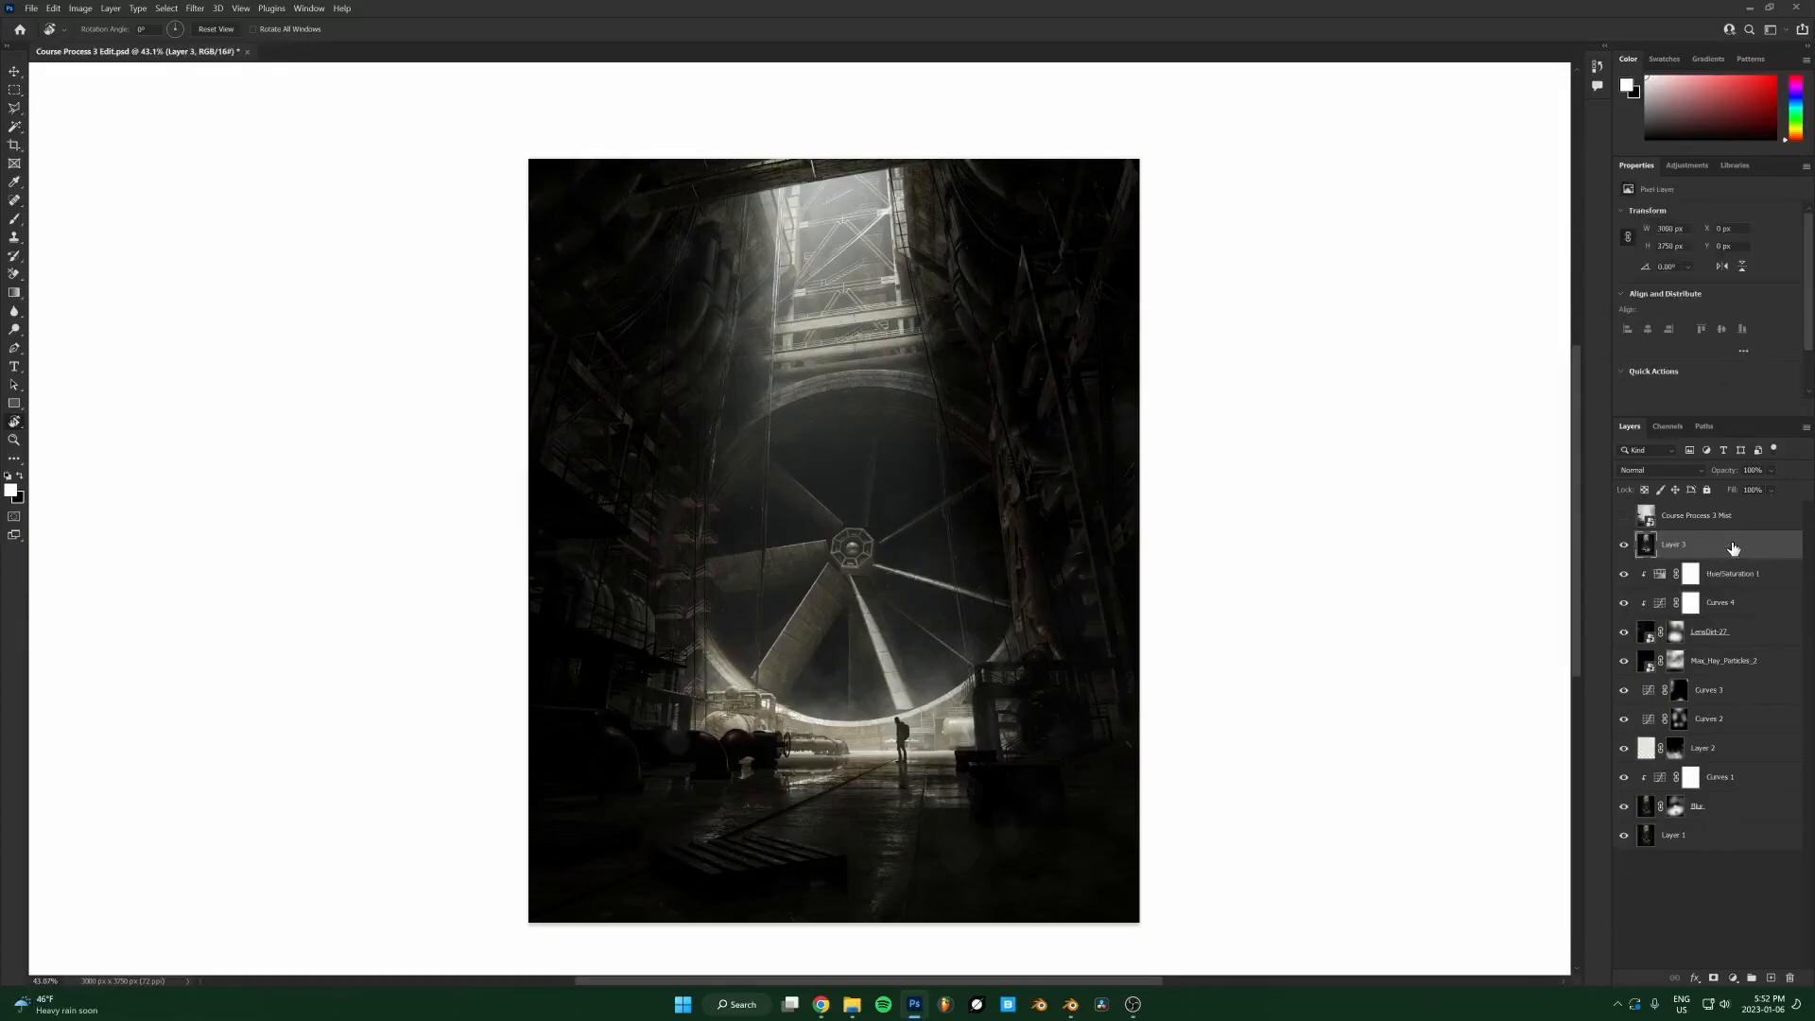
pyautogui.press('v')
pyautogui.moveTo(931, 560); pyautogui.dragTo(924, 478)
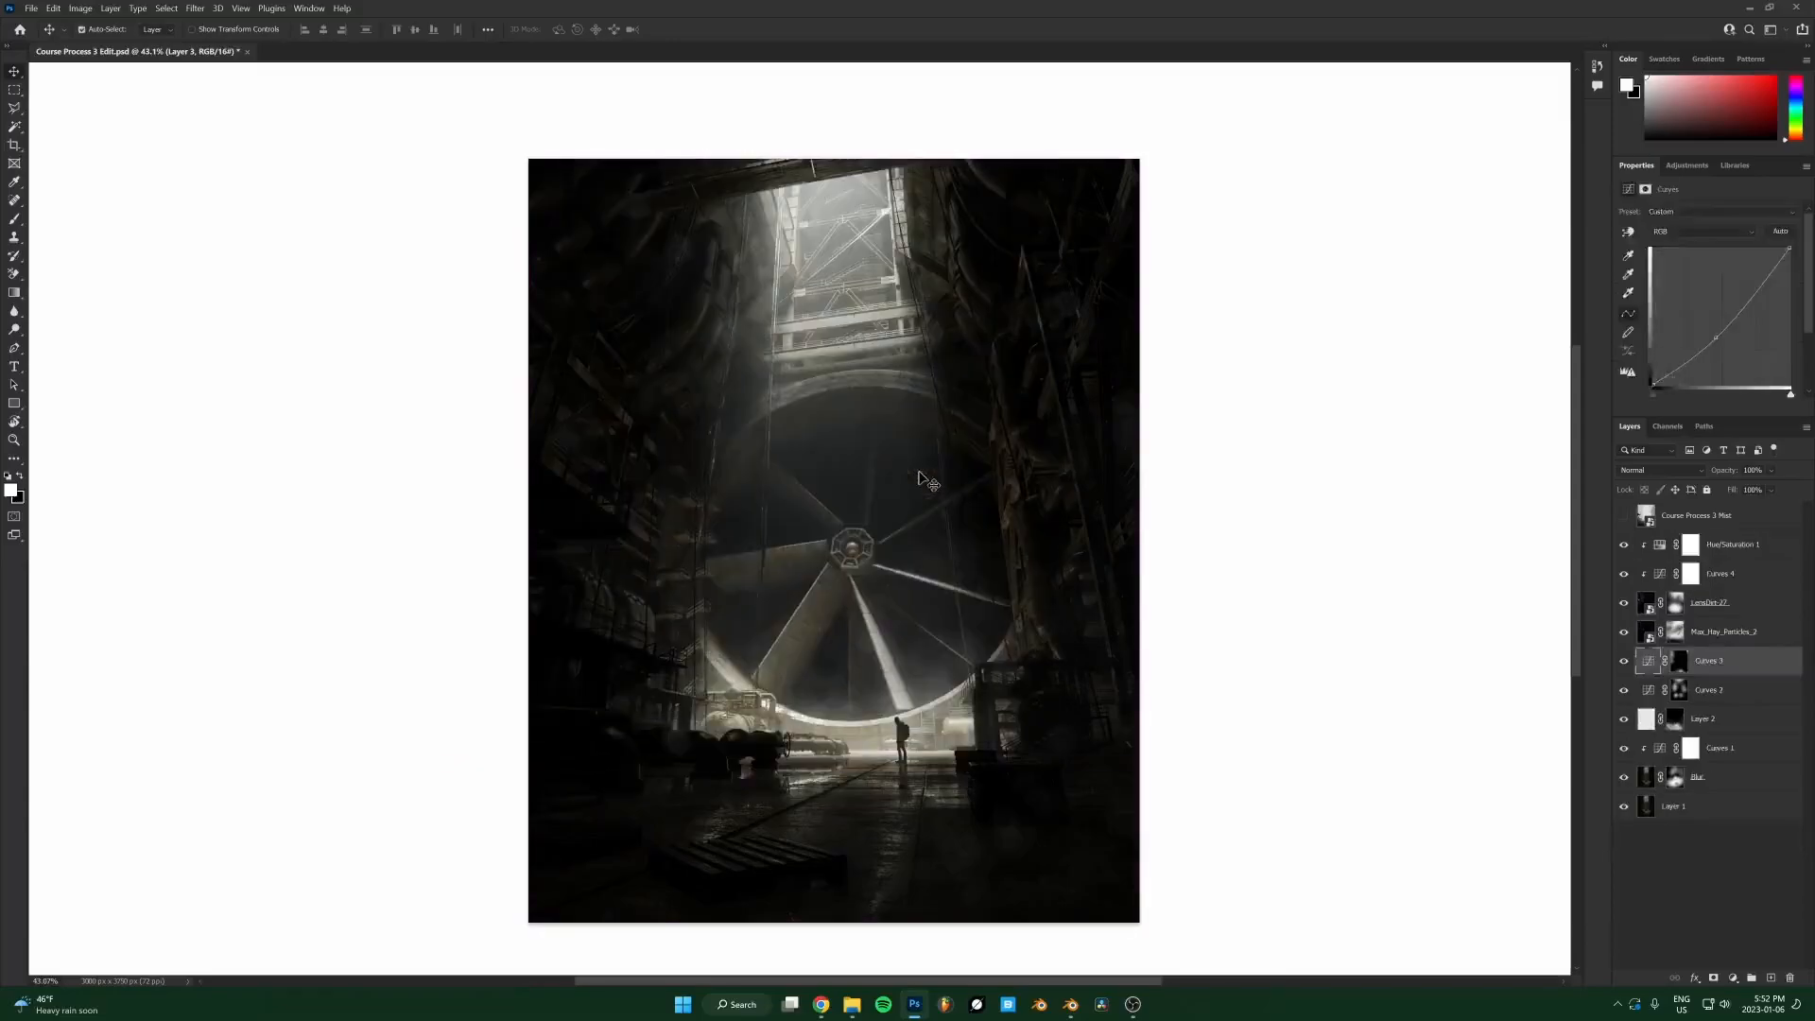
pyautogui.press('t')
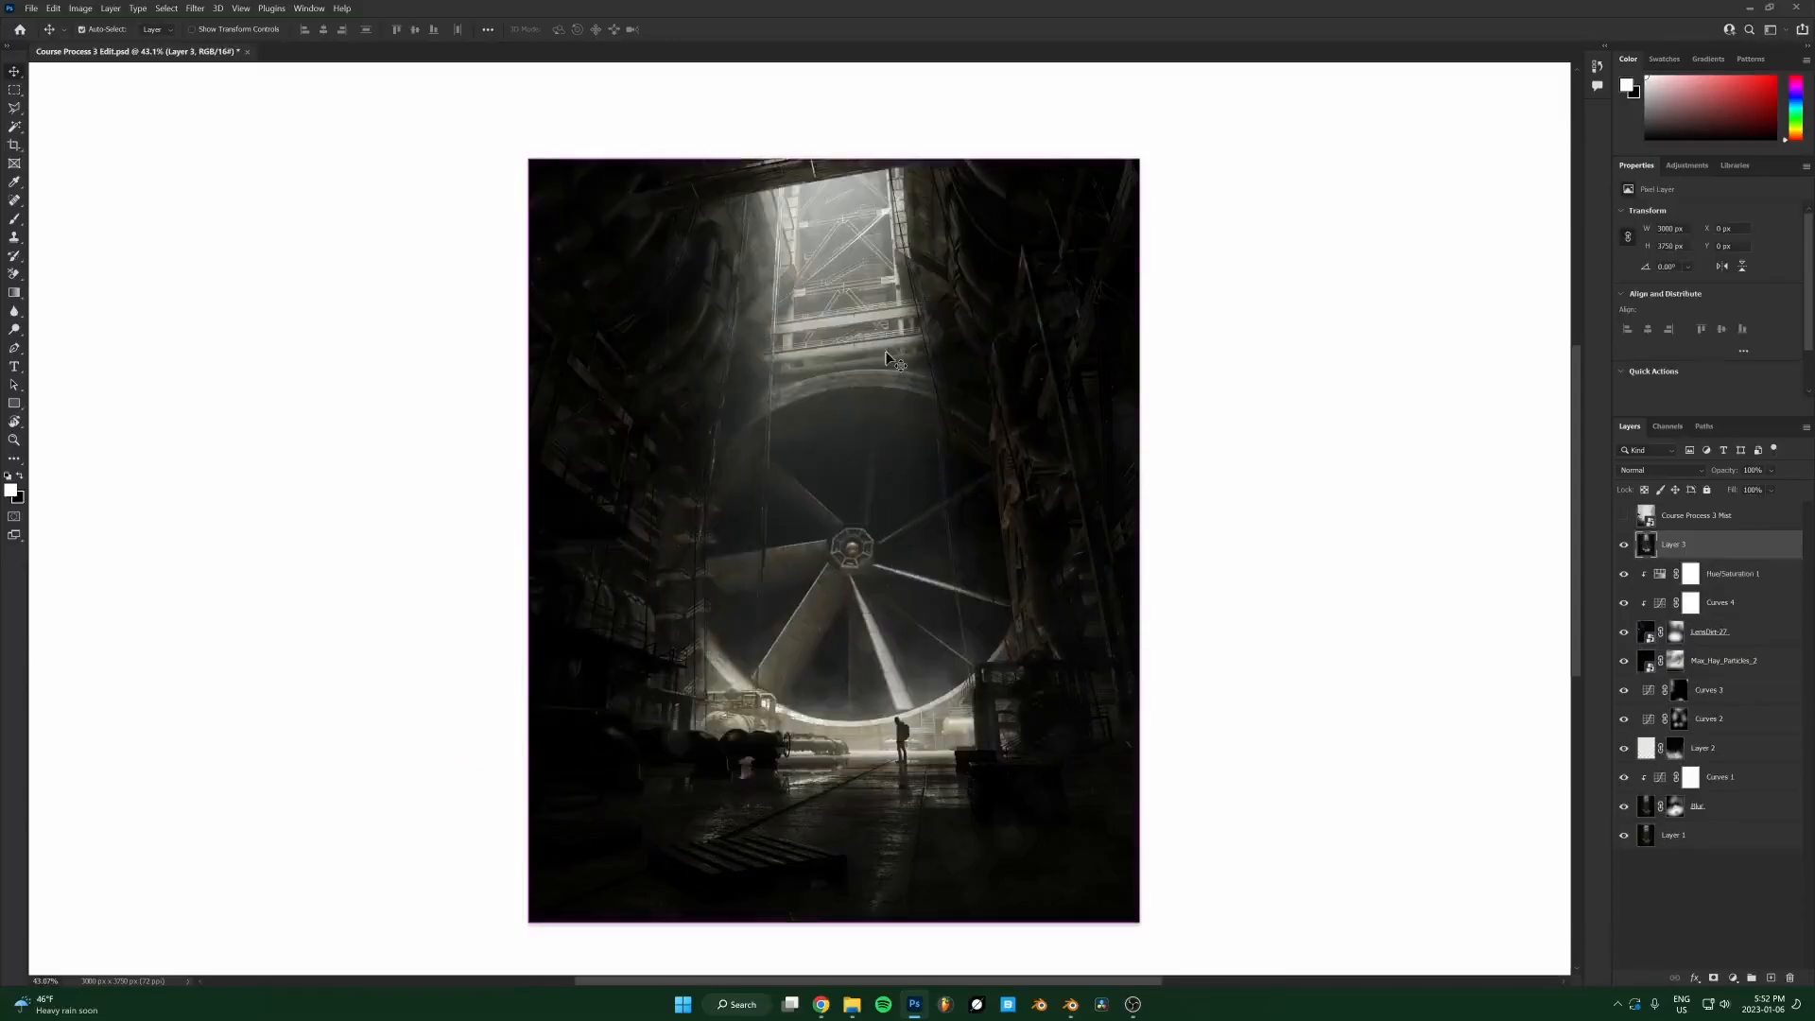
# Flip the merged layer horizontally to mirror the fan scene.
pyautogui.hotkey('ctrl', 't')
pyautogui.rightClick(824, 519)
pyautogui.click(856, 799)
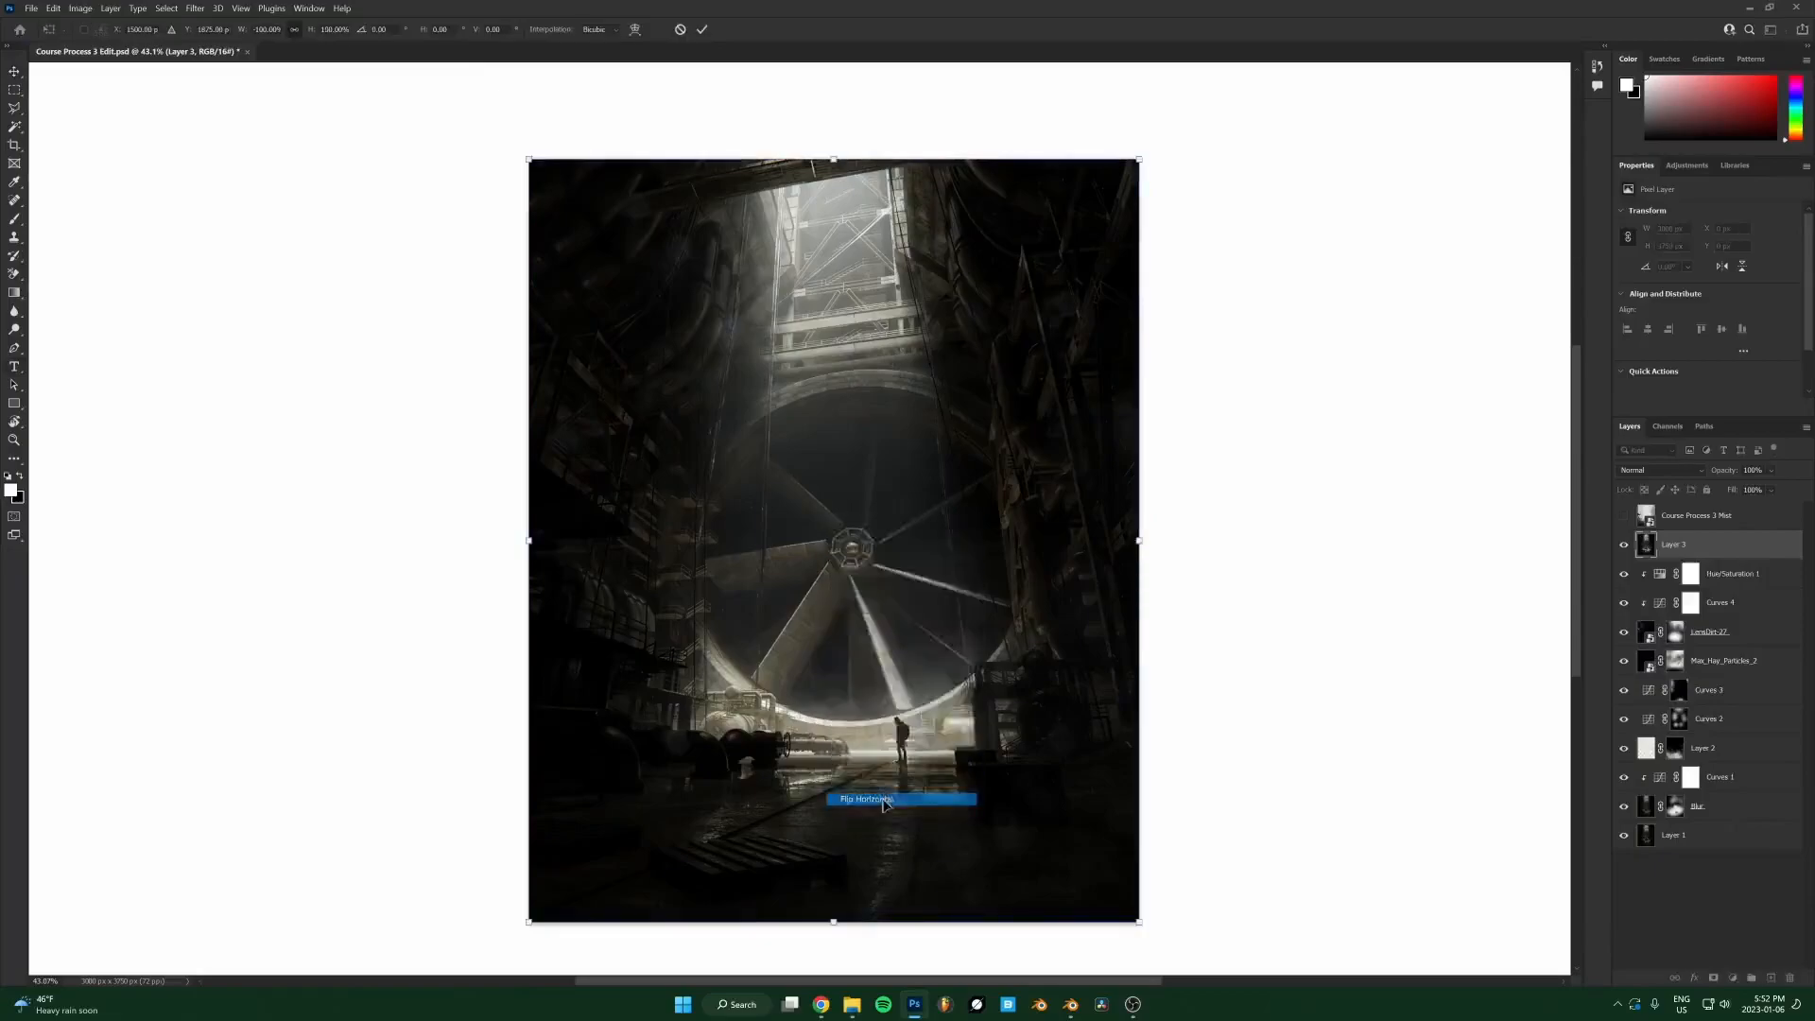
pyautogui.press('Return')
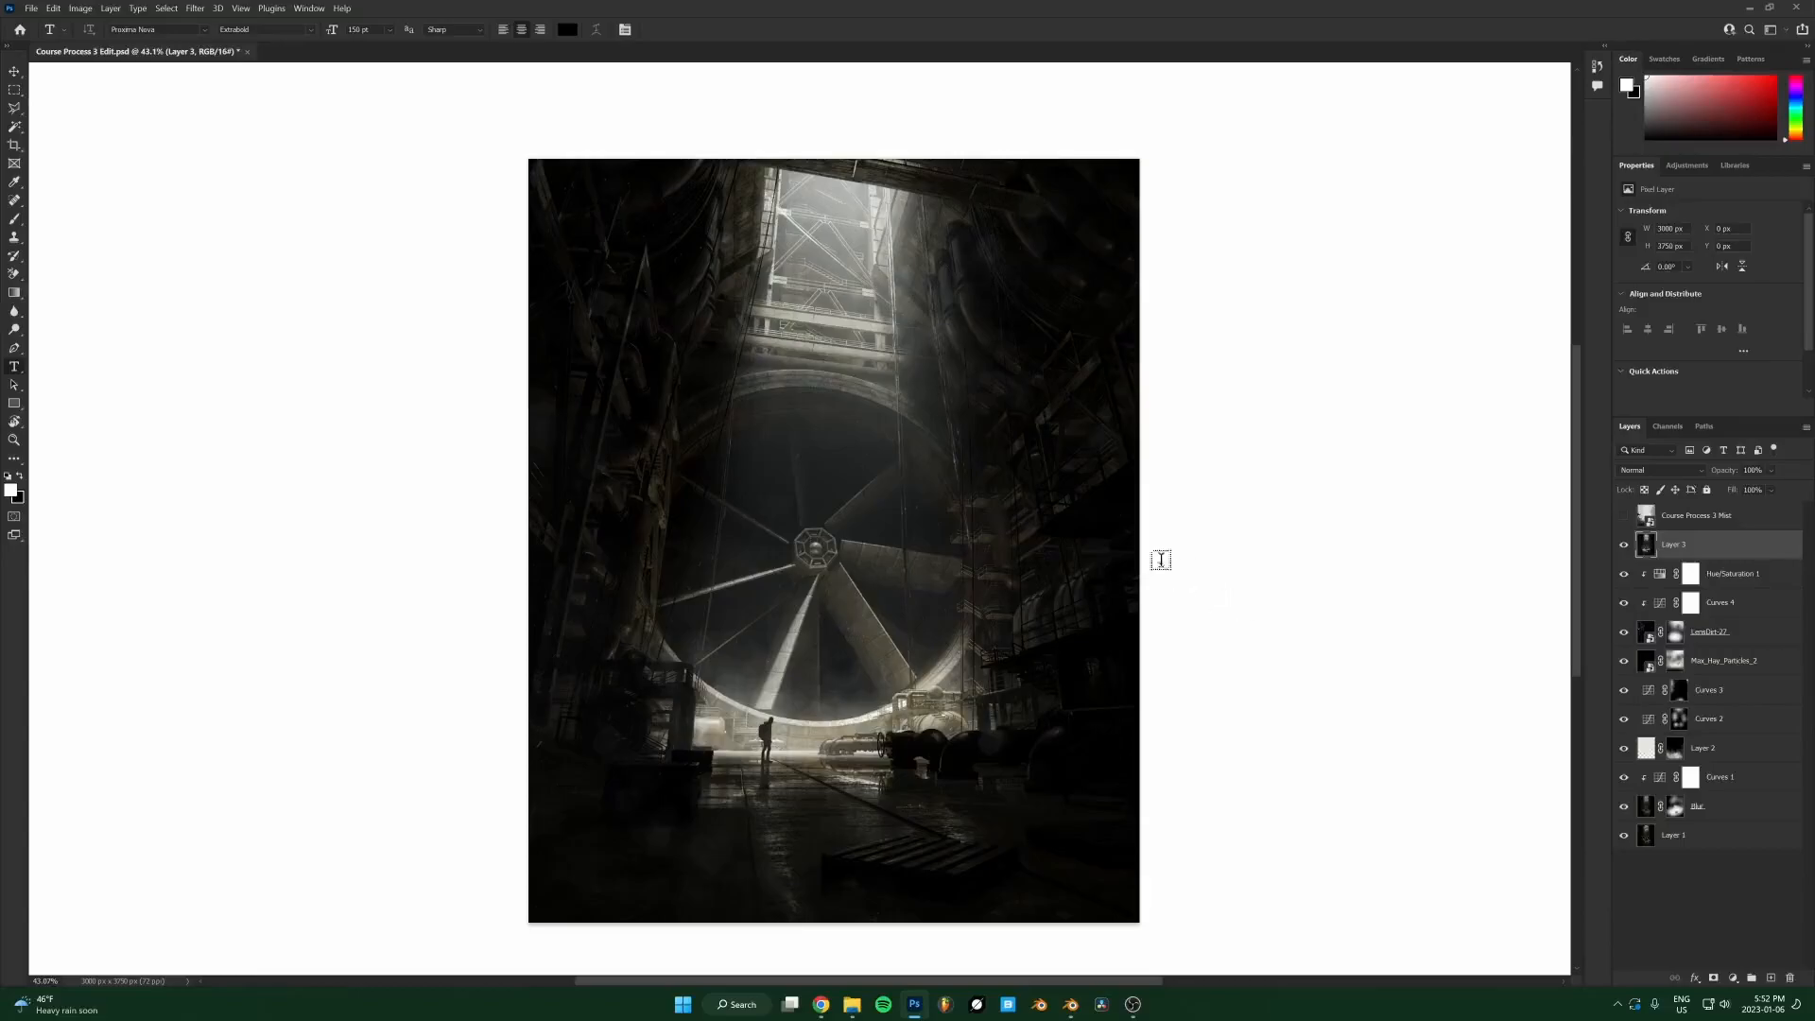
# Examine the mirrored image at different magnifications and compare it with the original orientation by toggling Layer 3.
pyautogui.scroll(1, 704, 501)
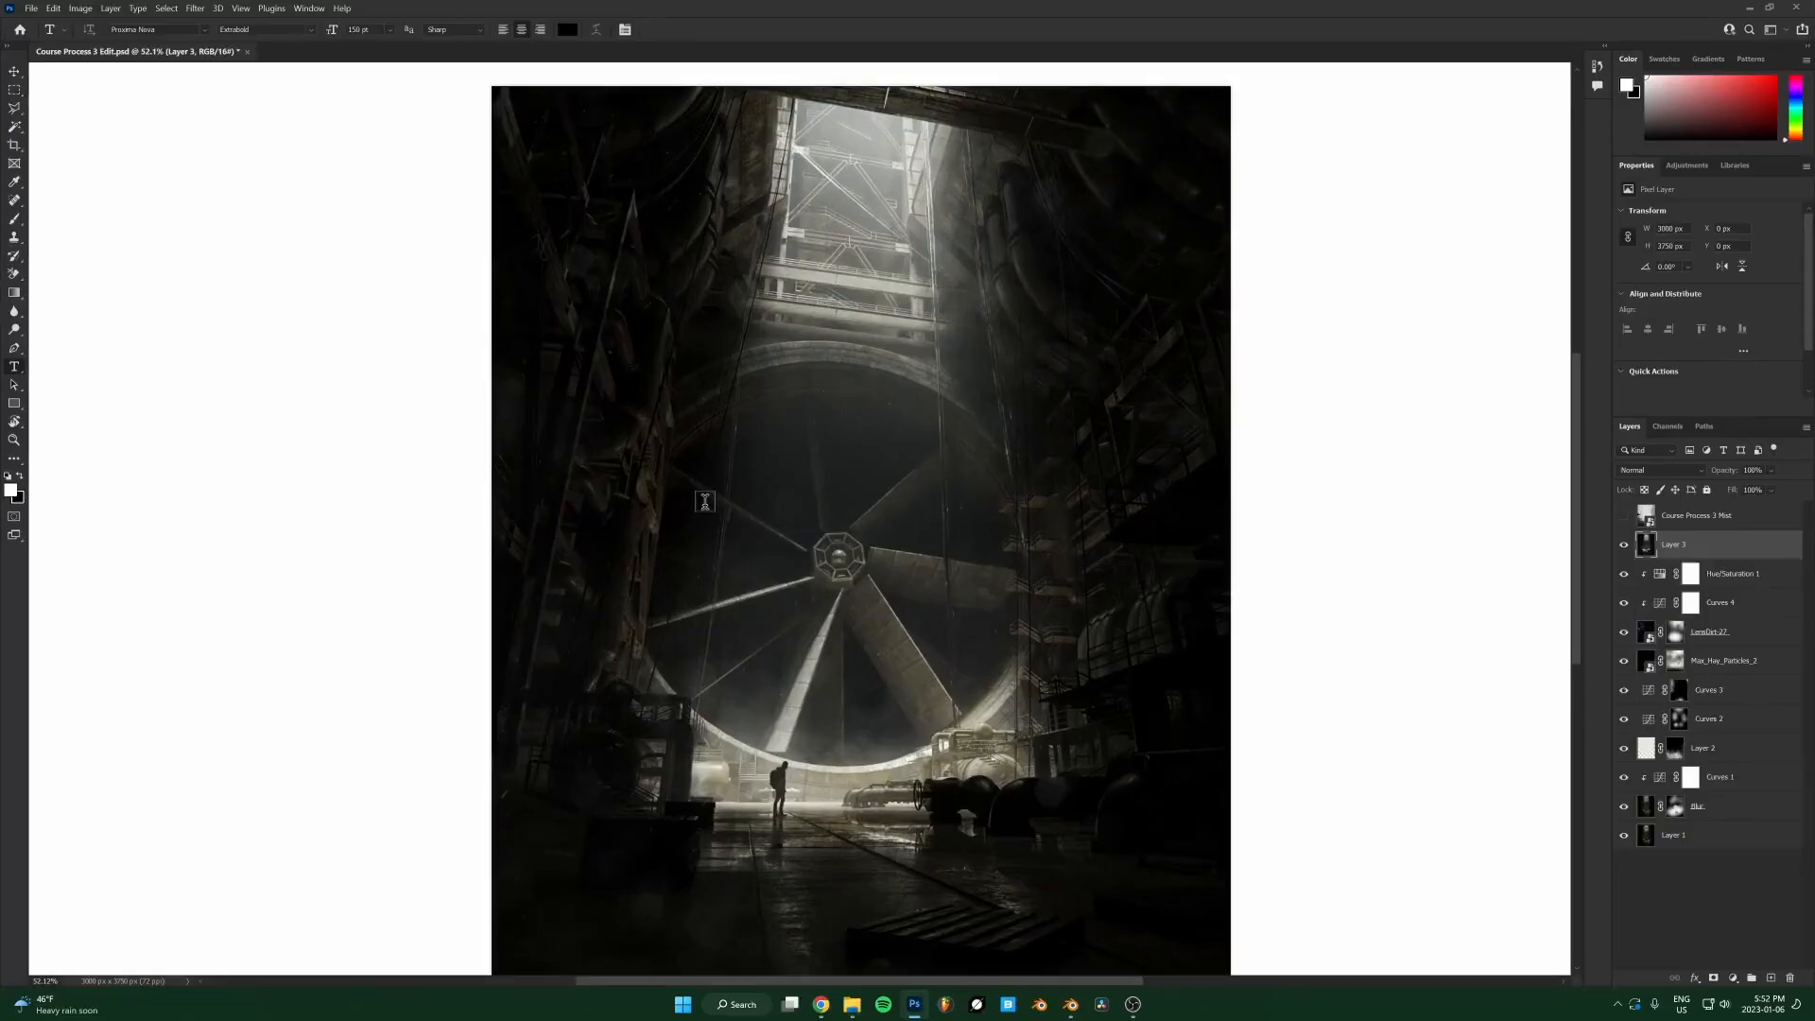
pyautogui.scroll(-1, 824, 538)
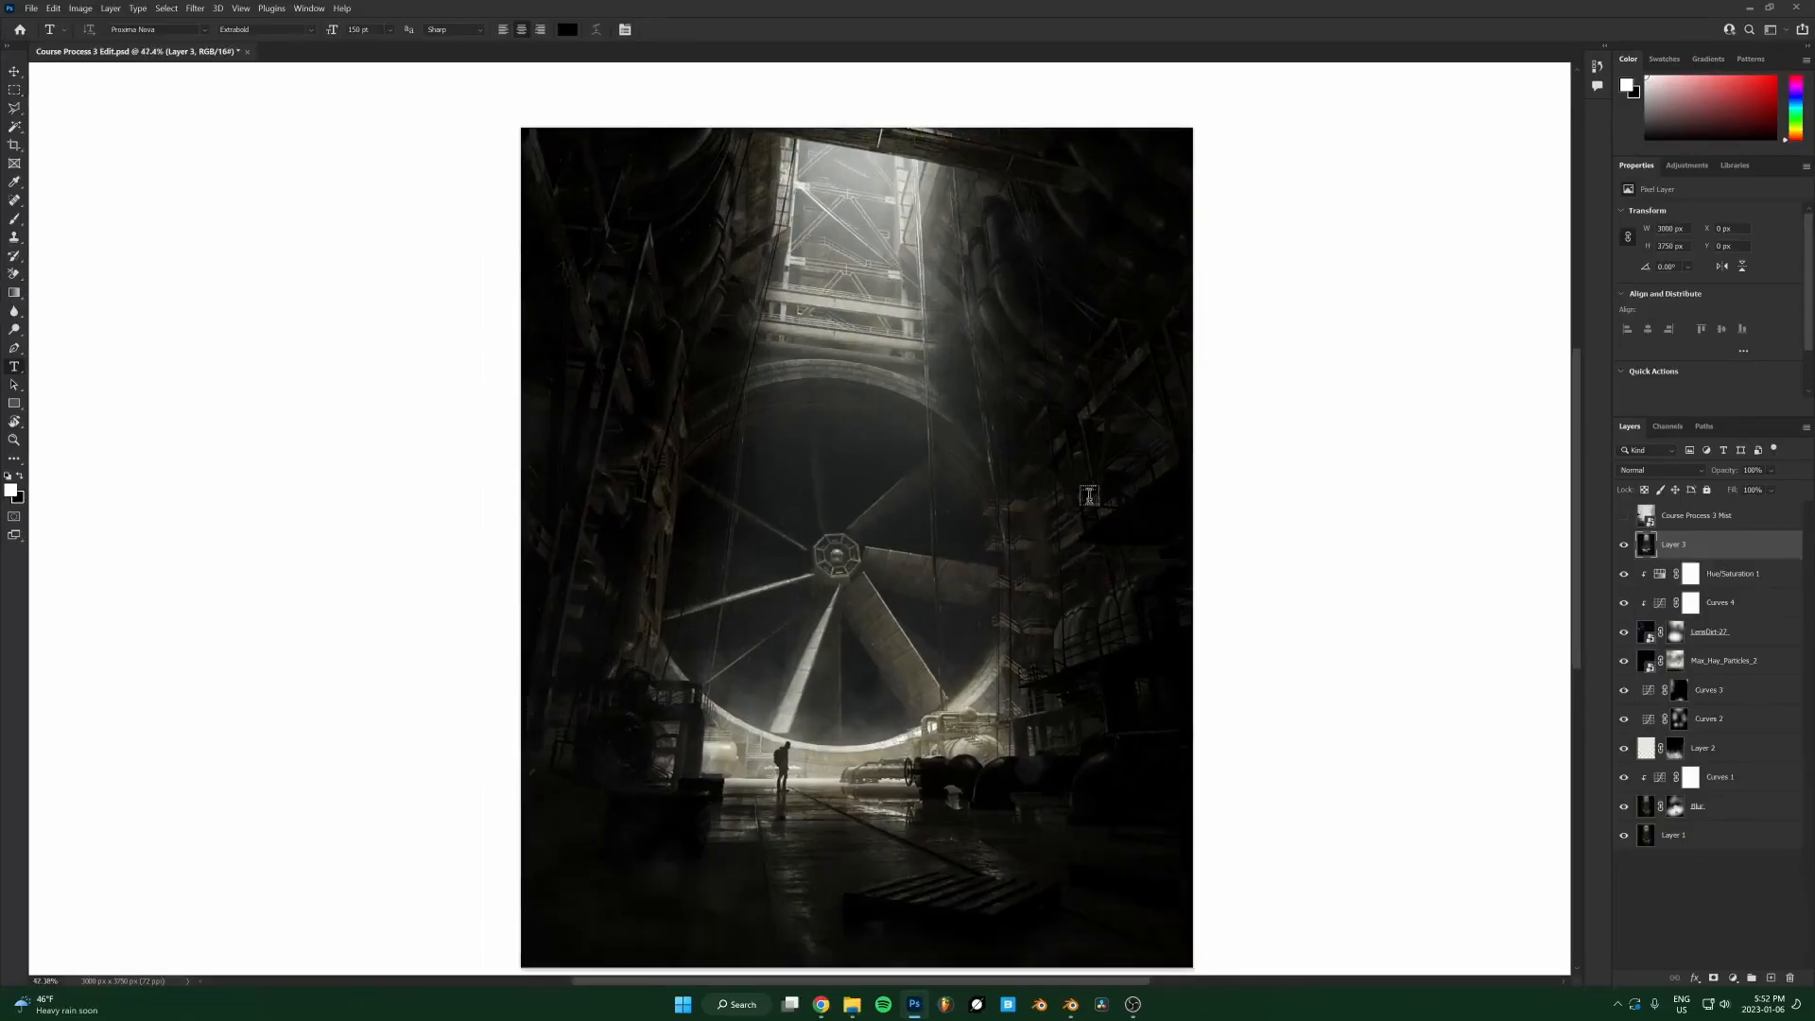
pyautogui.scroll(1, 1101, 498)
pyautogui.scroll(-1, 1077, 252)
pyautogui.scroll(1, 870, 534)
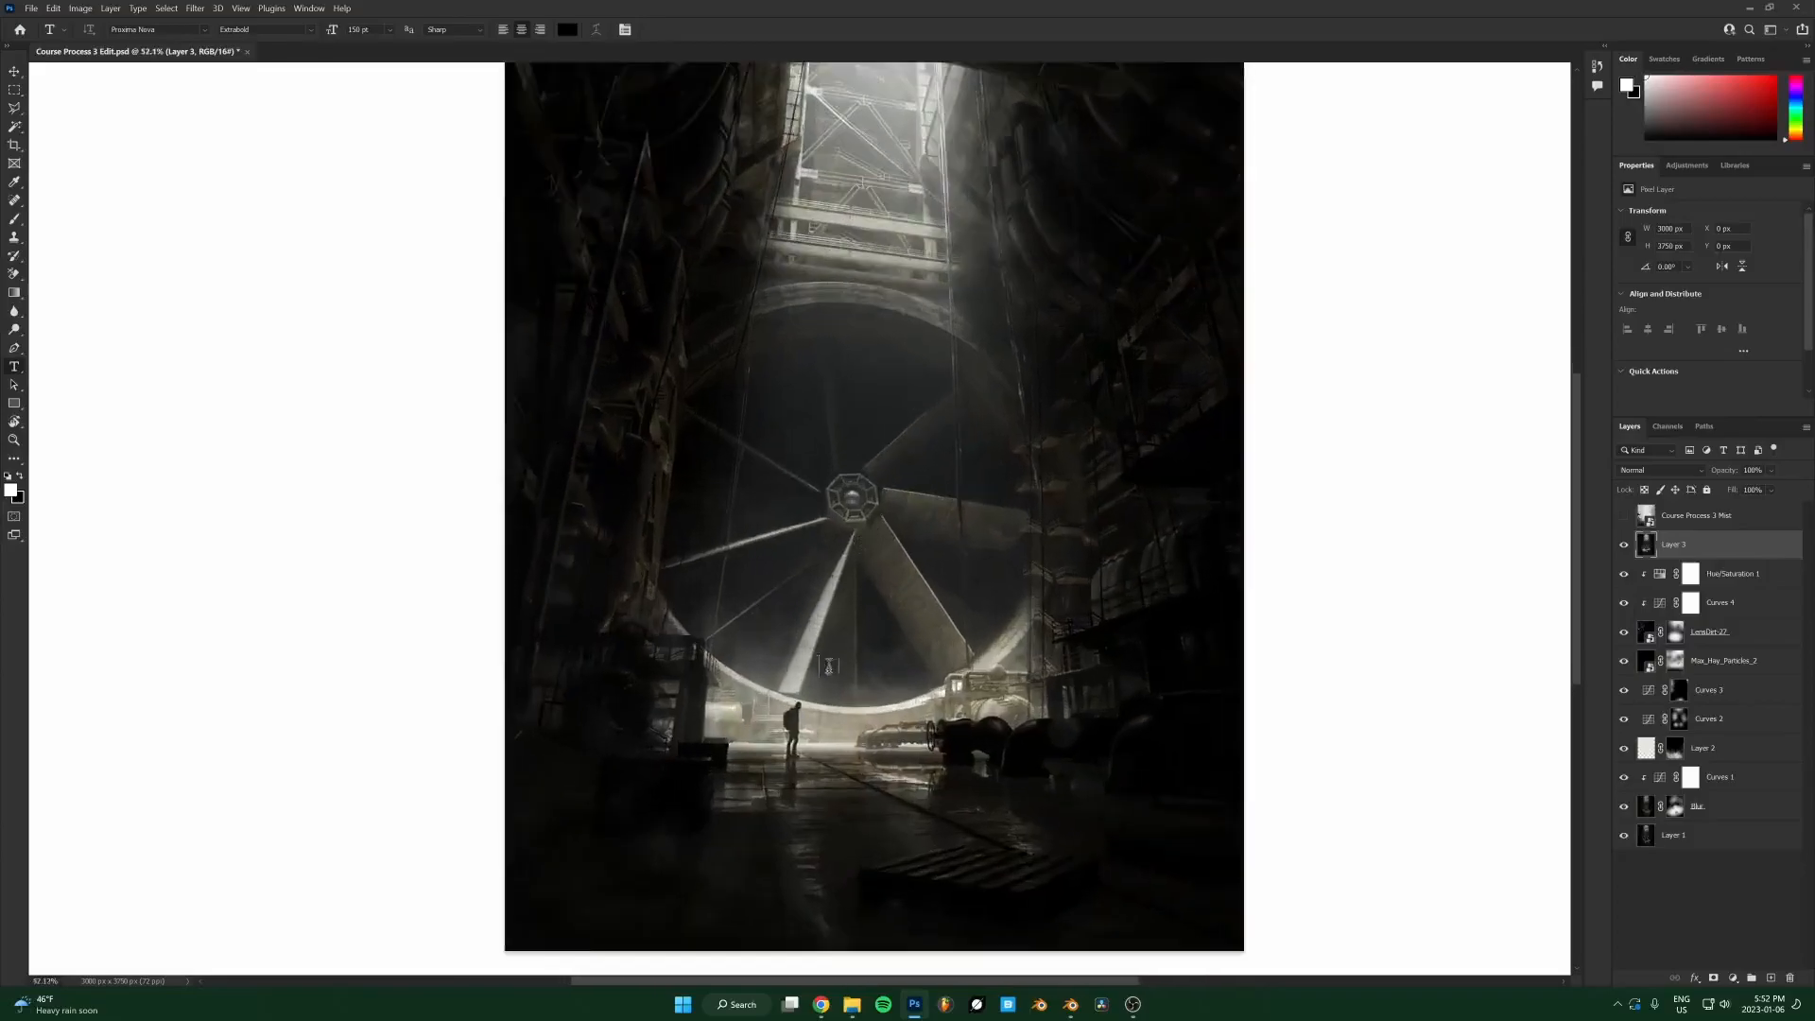
pyautogui.scroll(-2, 836, 548)
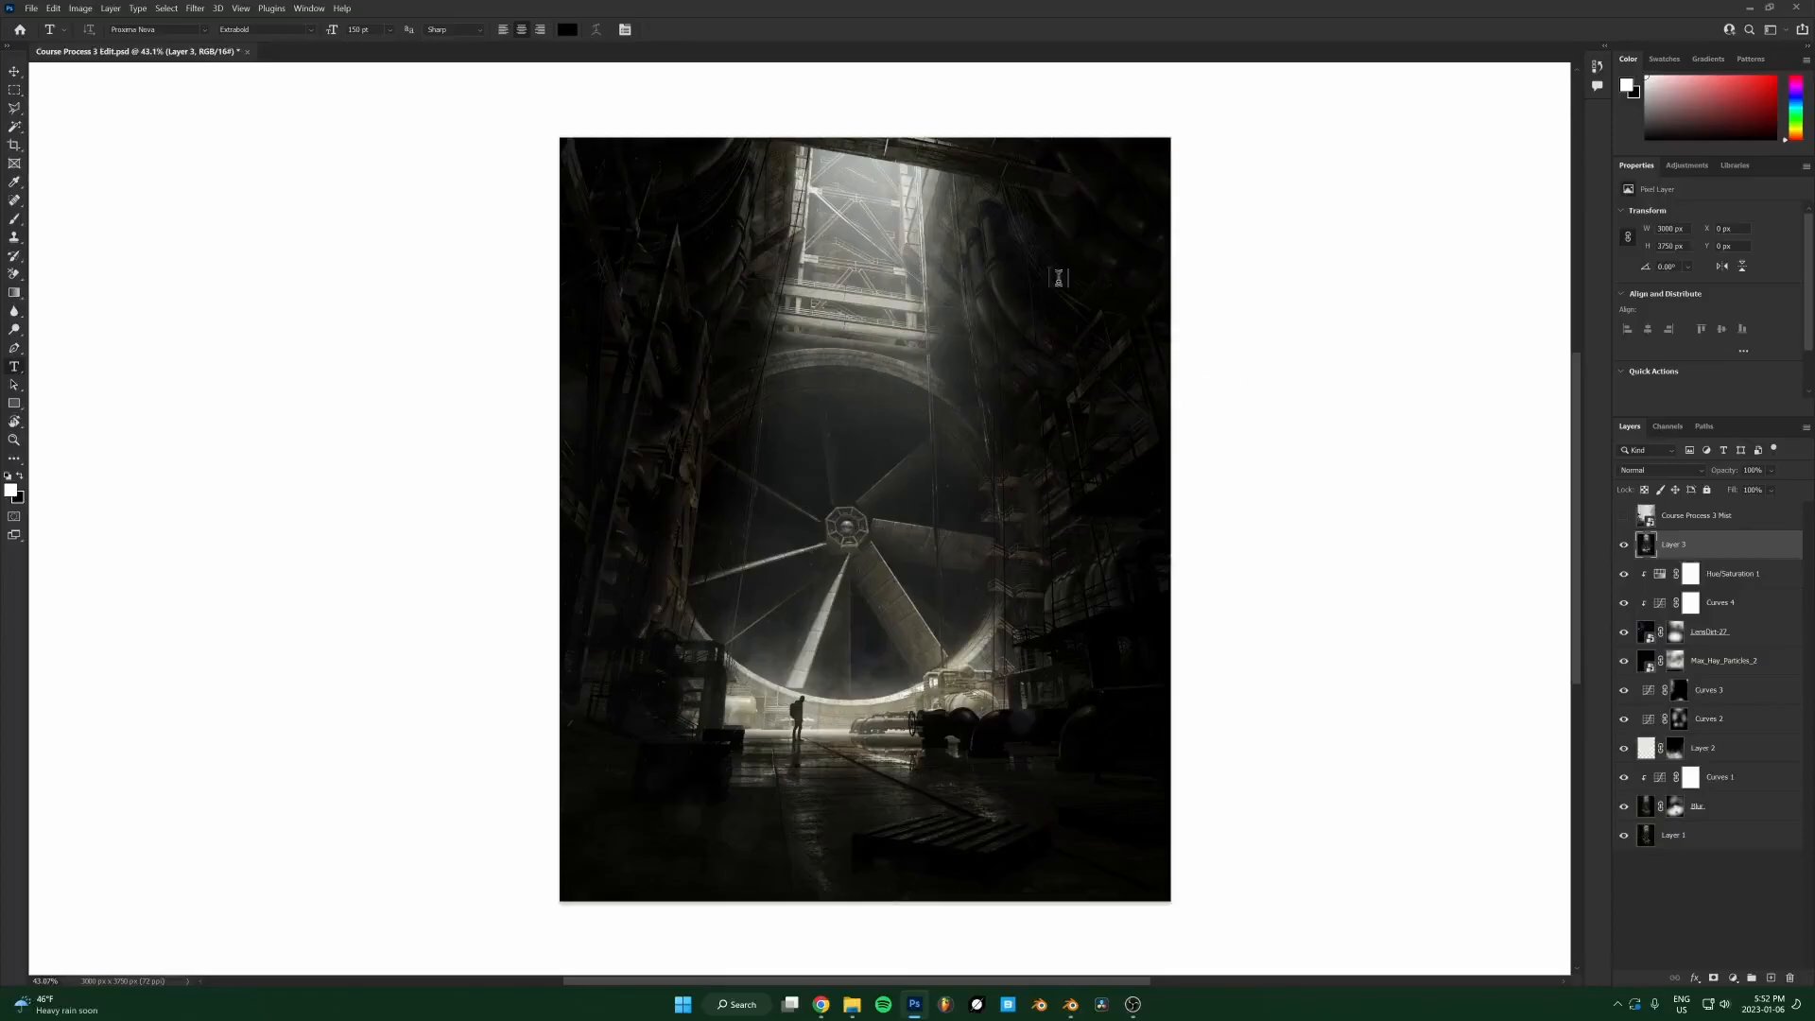
pyautogui.click(1623, 546)
pyautogui.click(1624, 547)
pyautogui.press('c')
pyautogui.moveTo(1175, 526); pyautogui.dragTo(1162, 525)
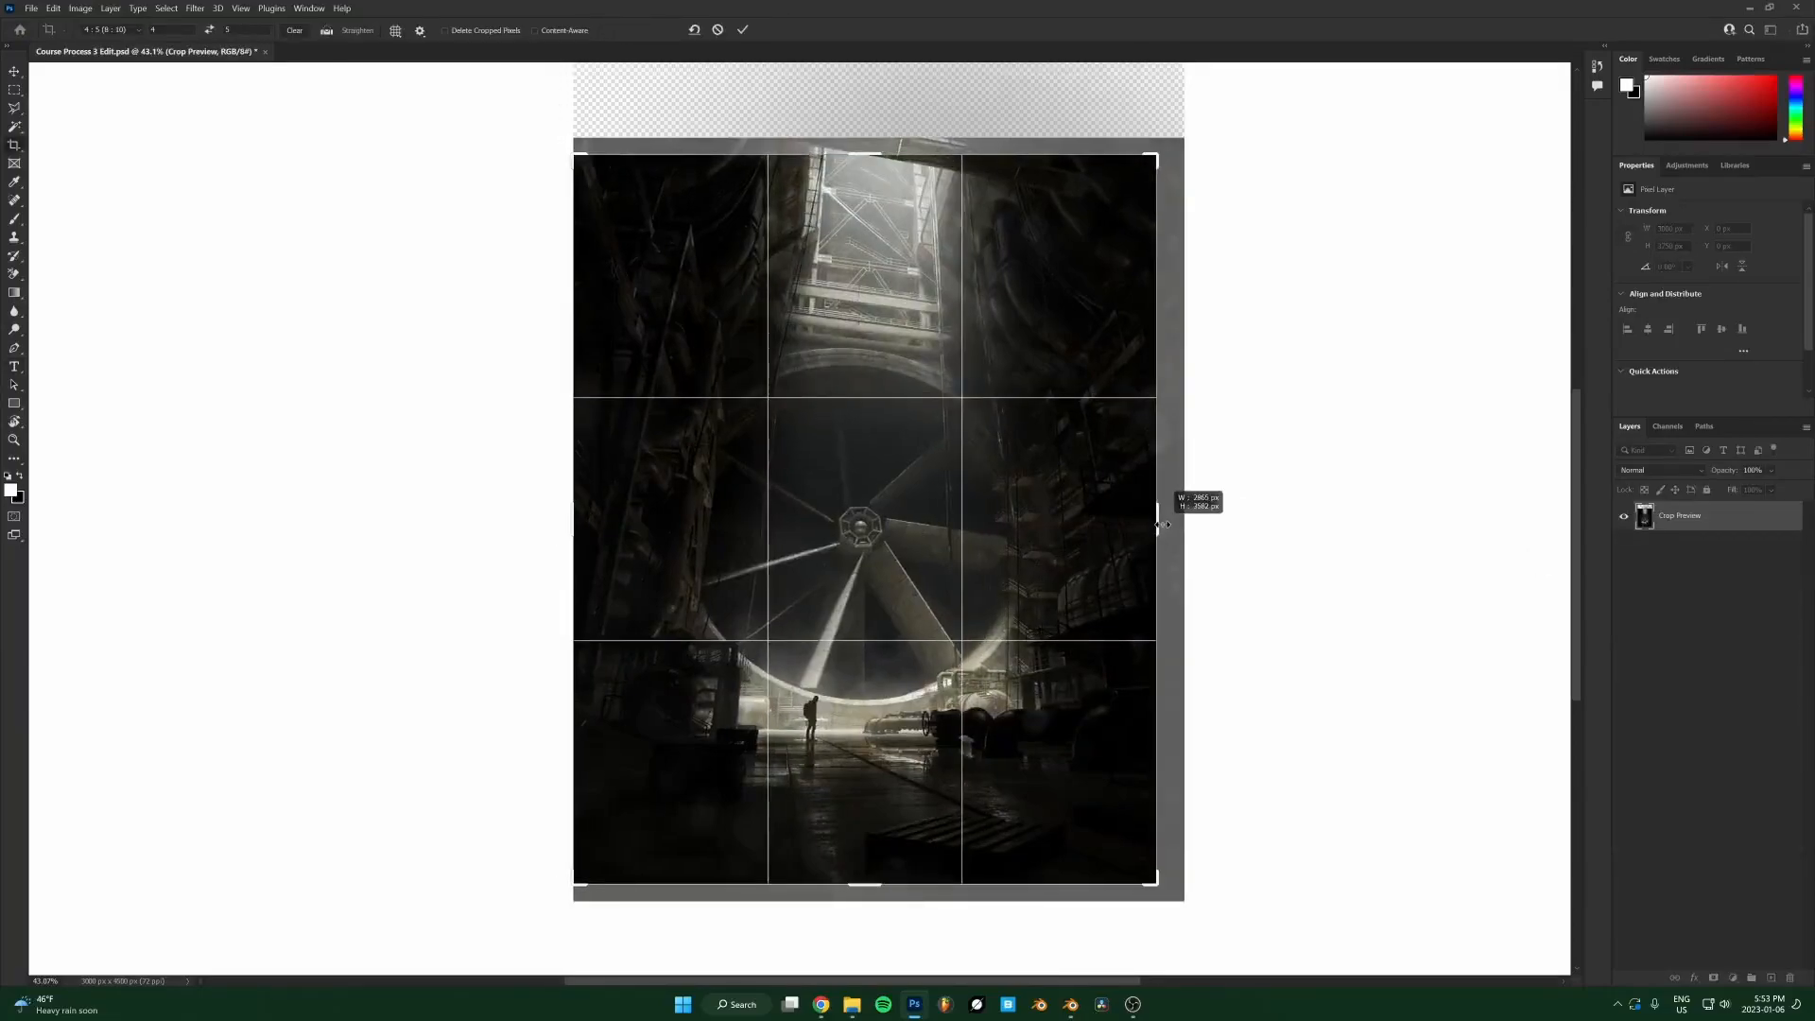
pyautogui.moveTo(1163, 524); pyautogui.dragTo(1162, 523)
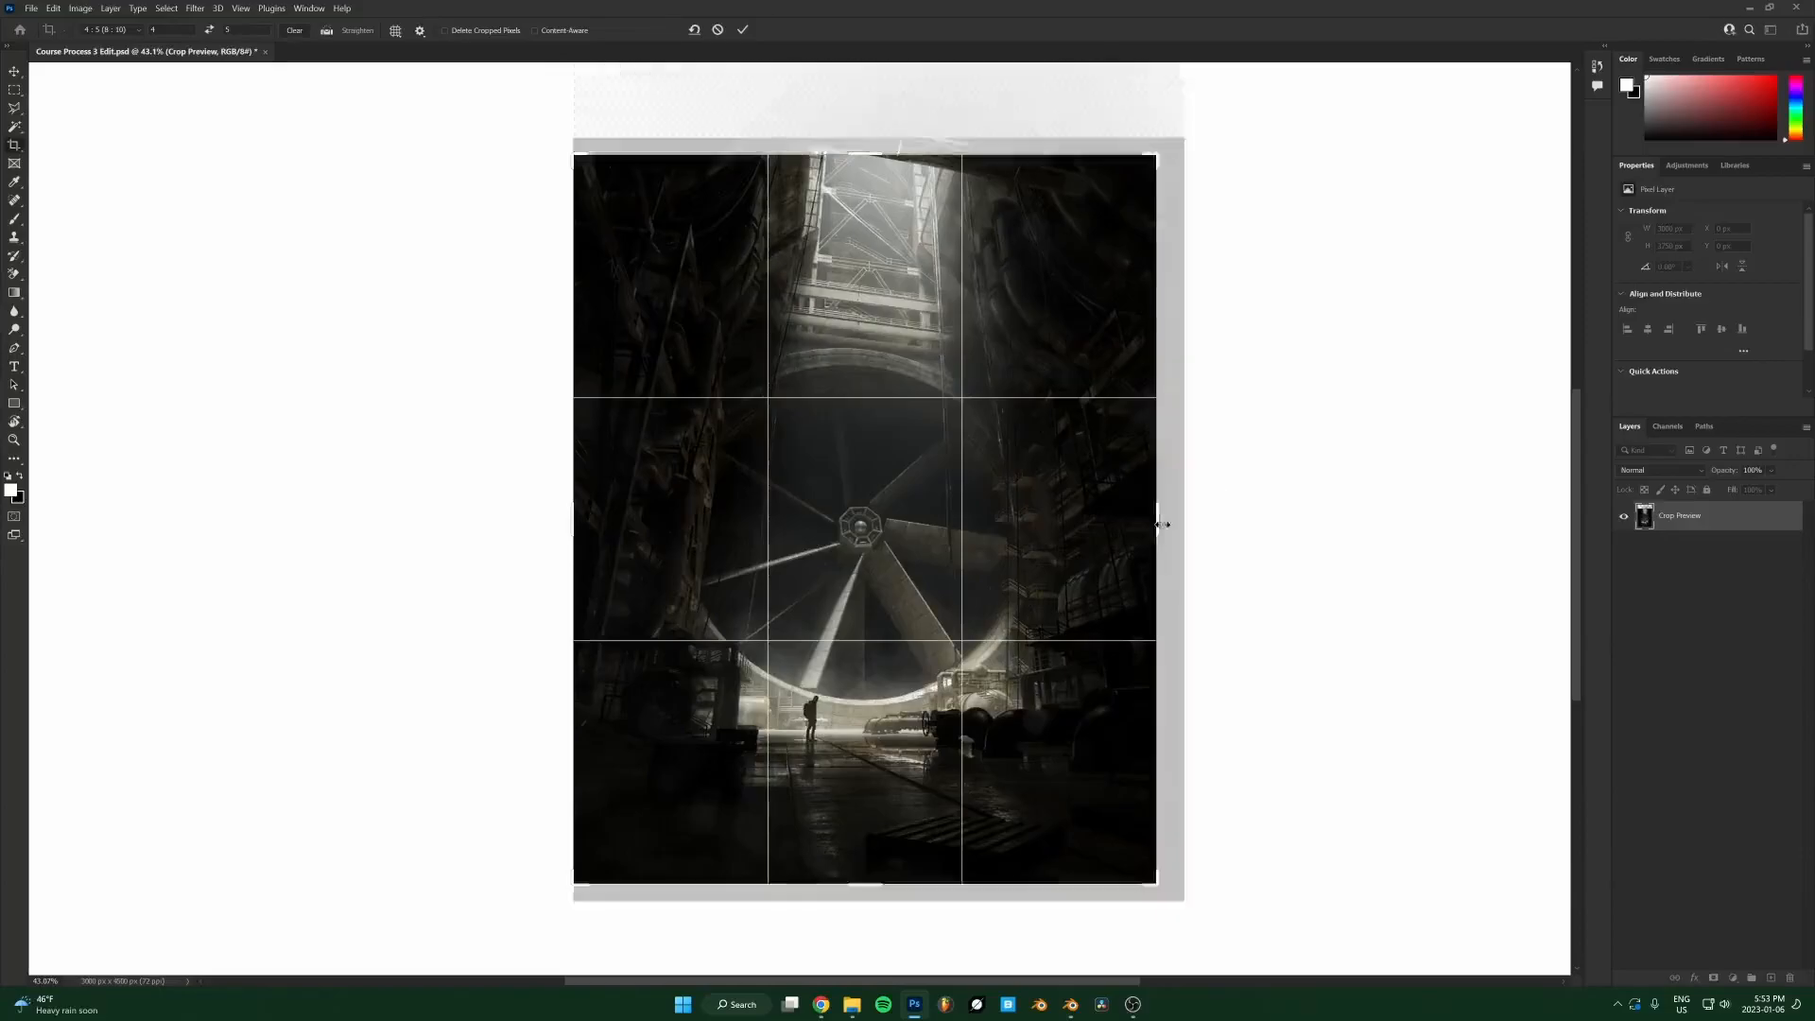
pyautogui.press('Return')
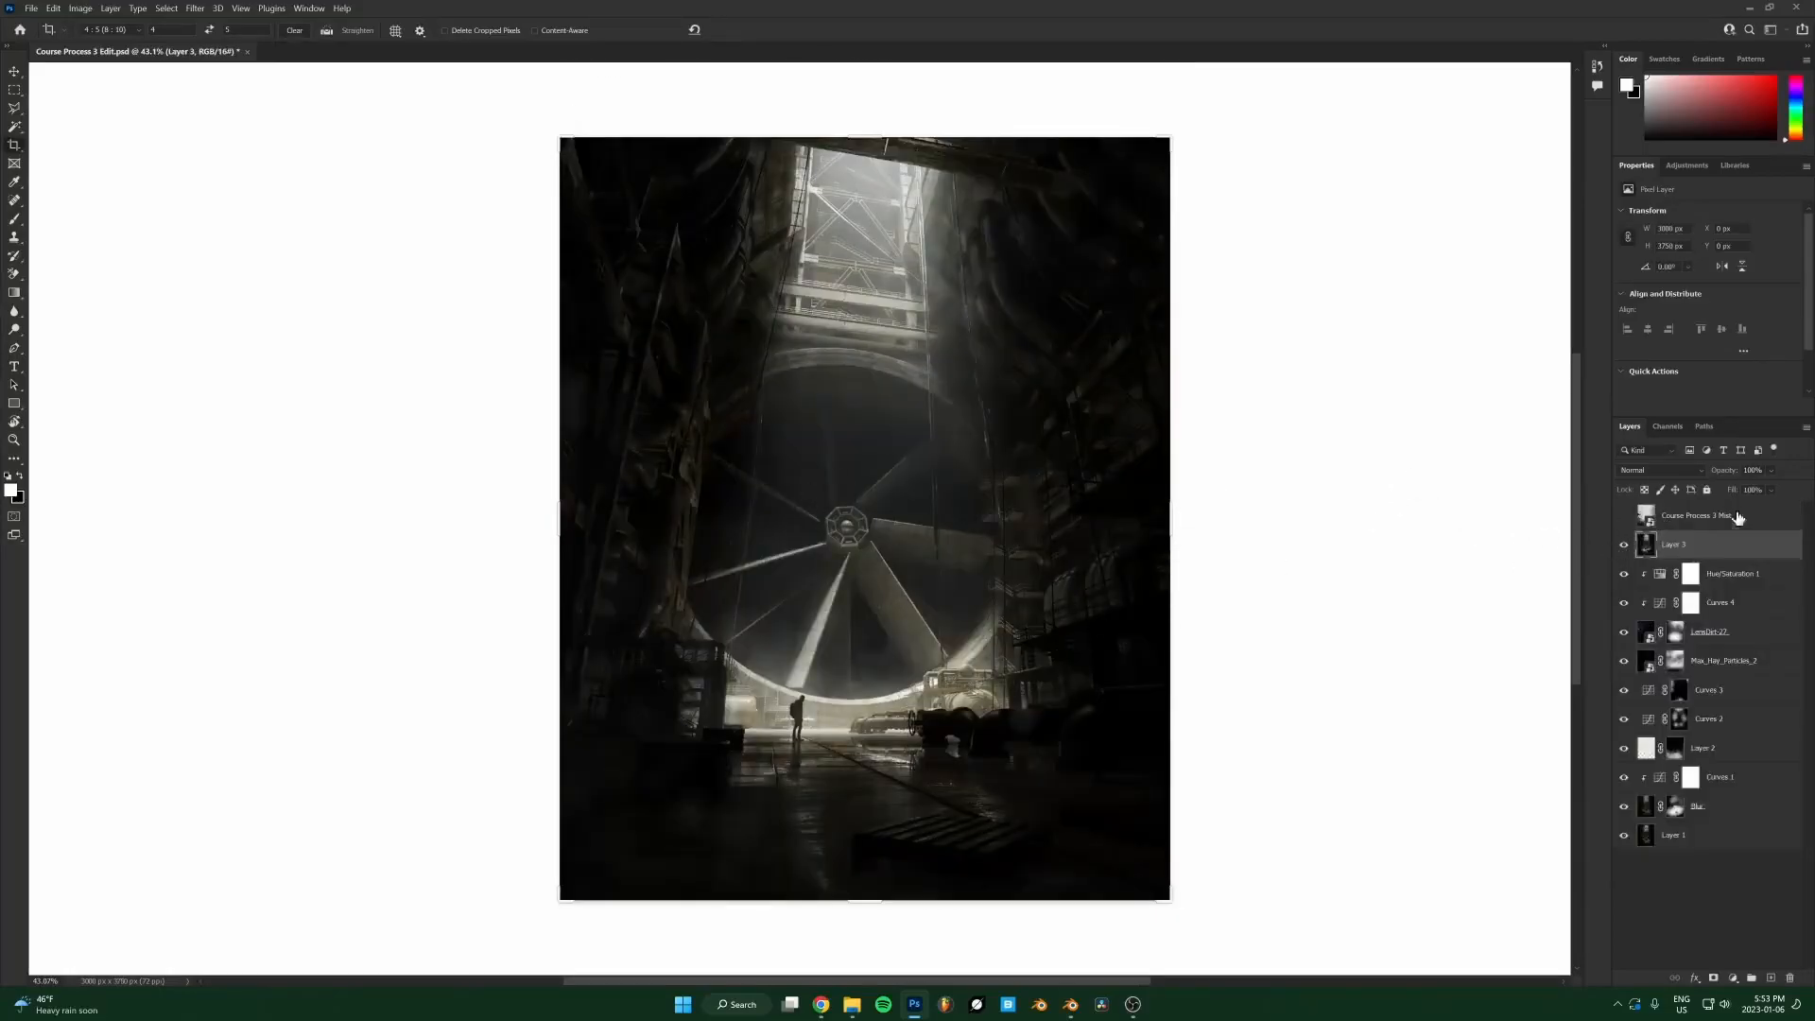
# Compare the mirrored Layer 3 with the unflipped composite by repeatedly hiding and showing it.
pyautogui.click(1622, 547)
pyautogui.click(1622, 546)
pyautogui.click(1623, 547)
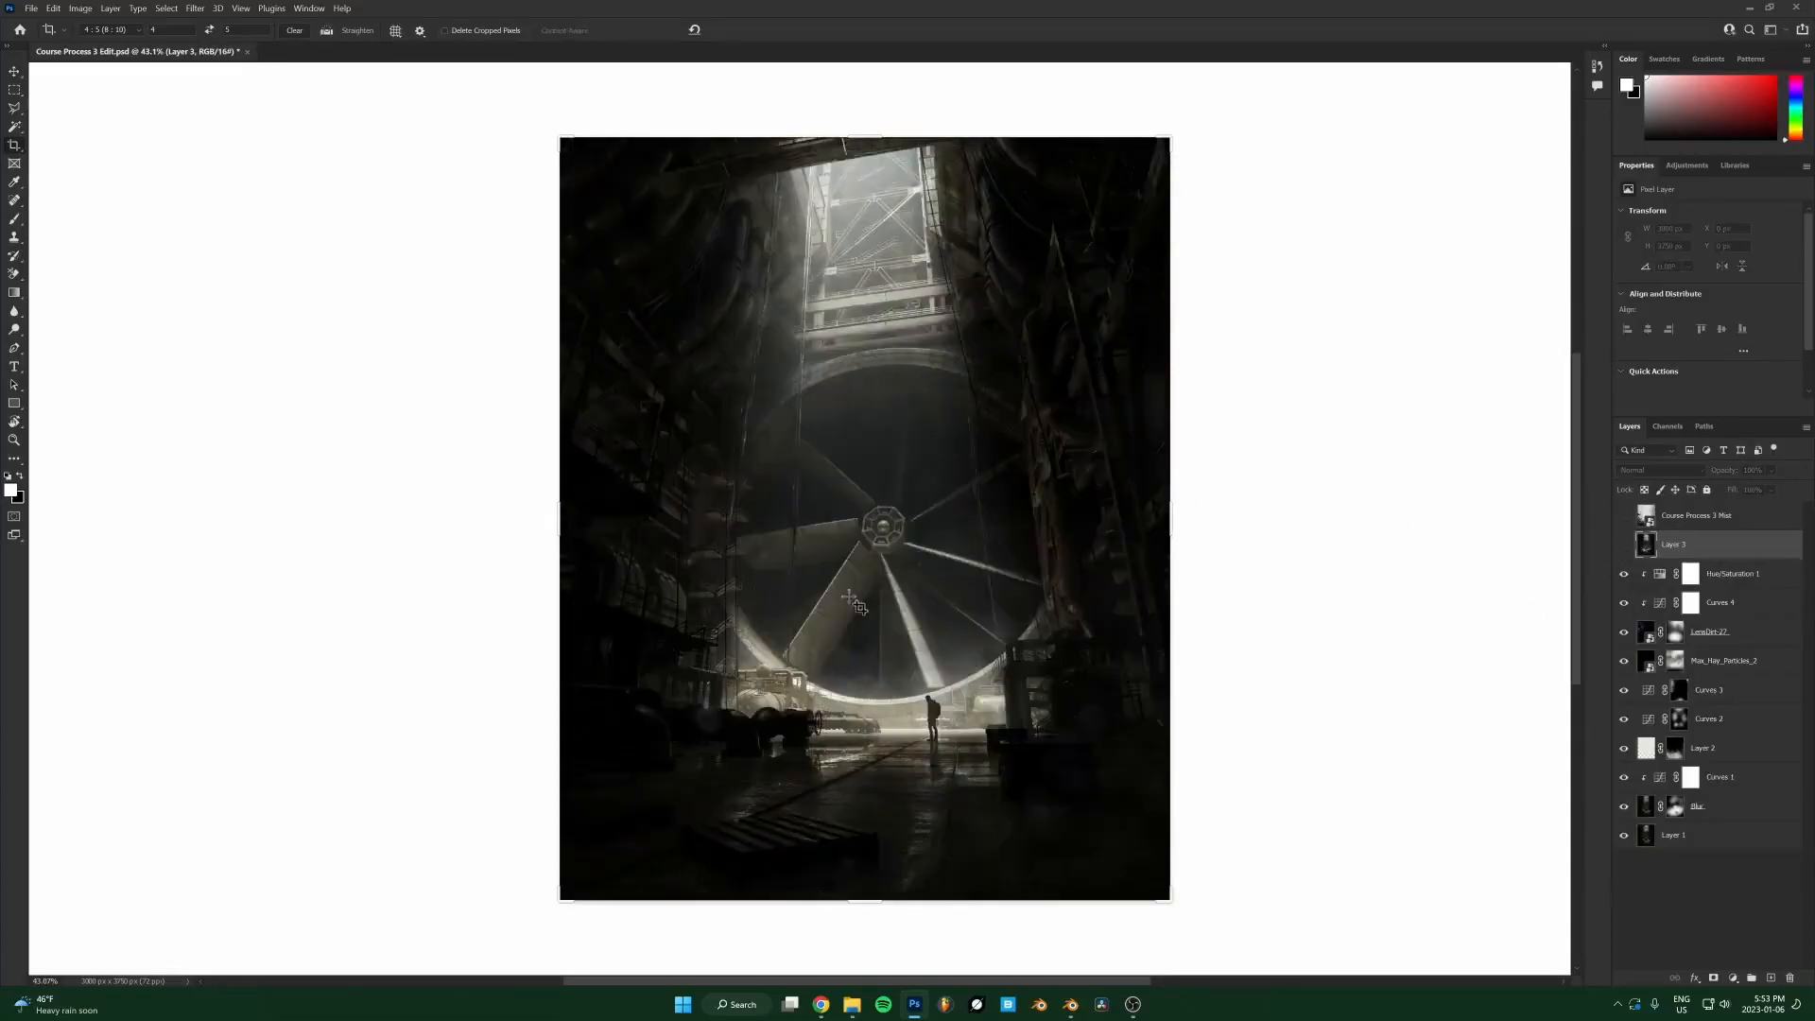
pyautogui.click(1733, 577)
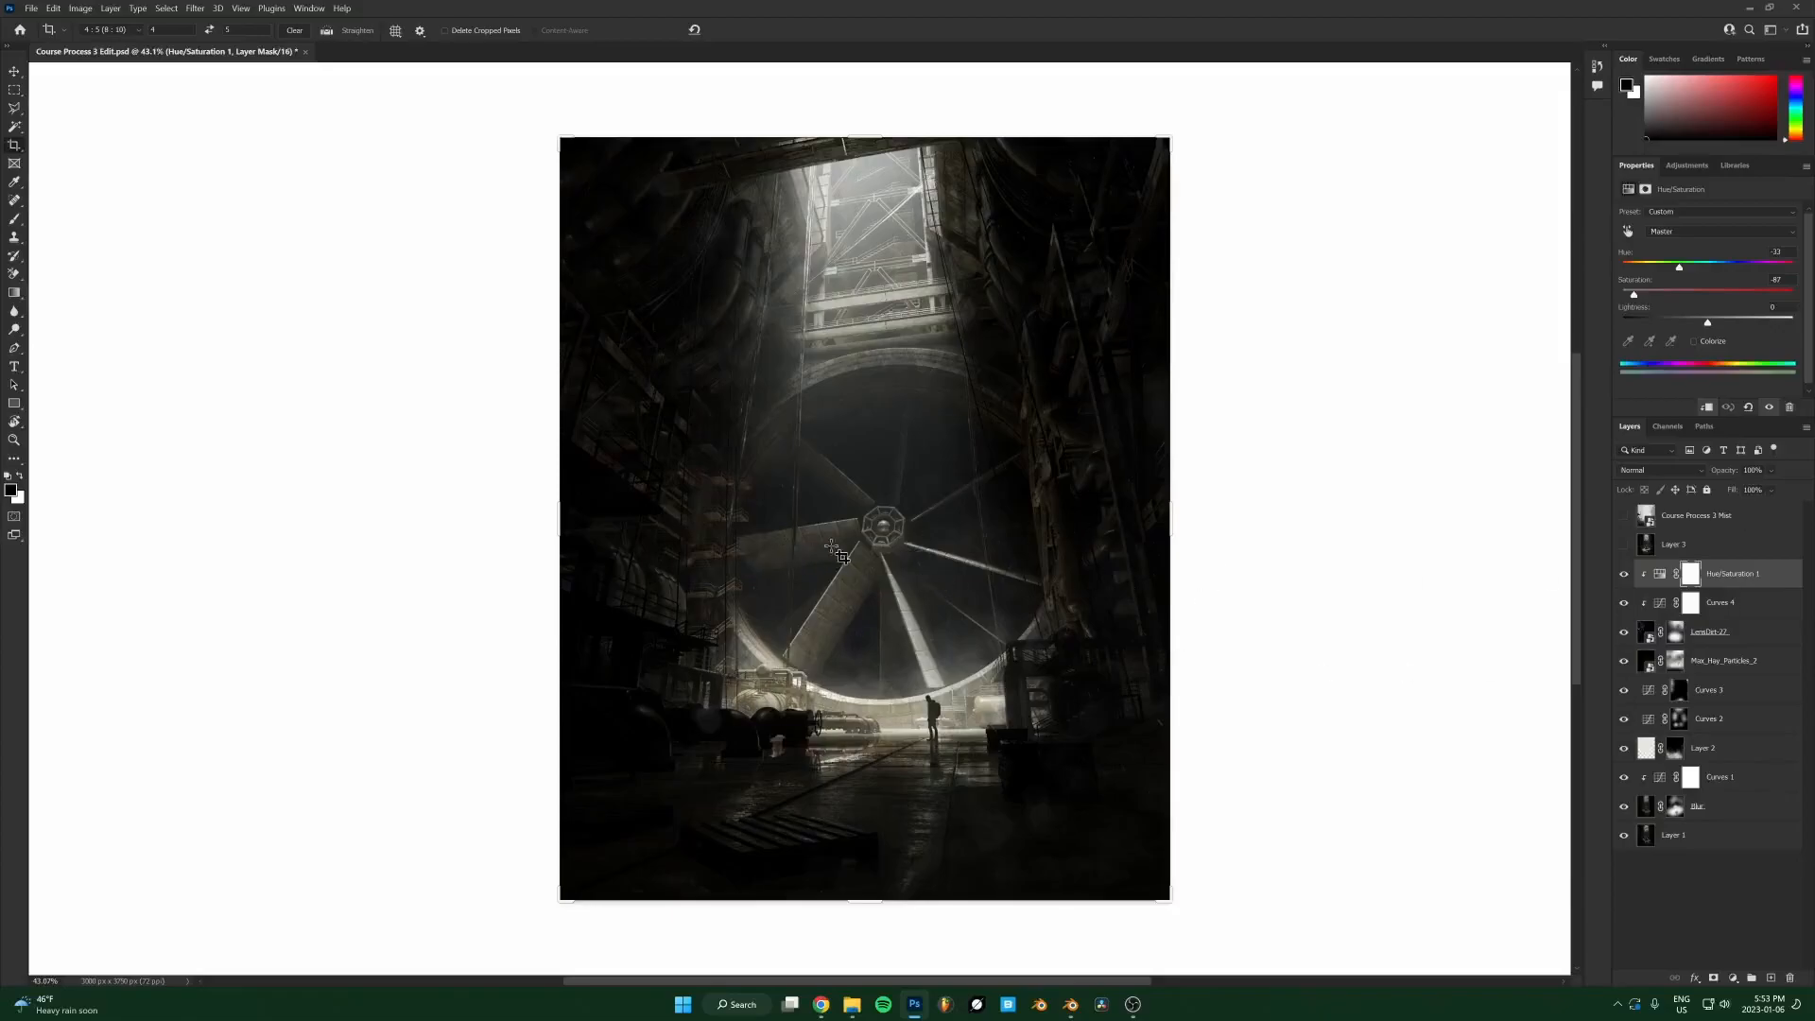
pyautogui.click(1624, 546)
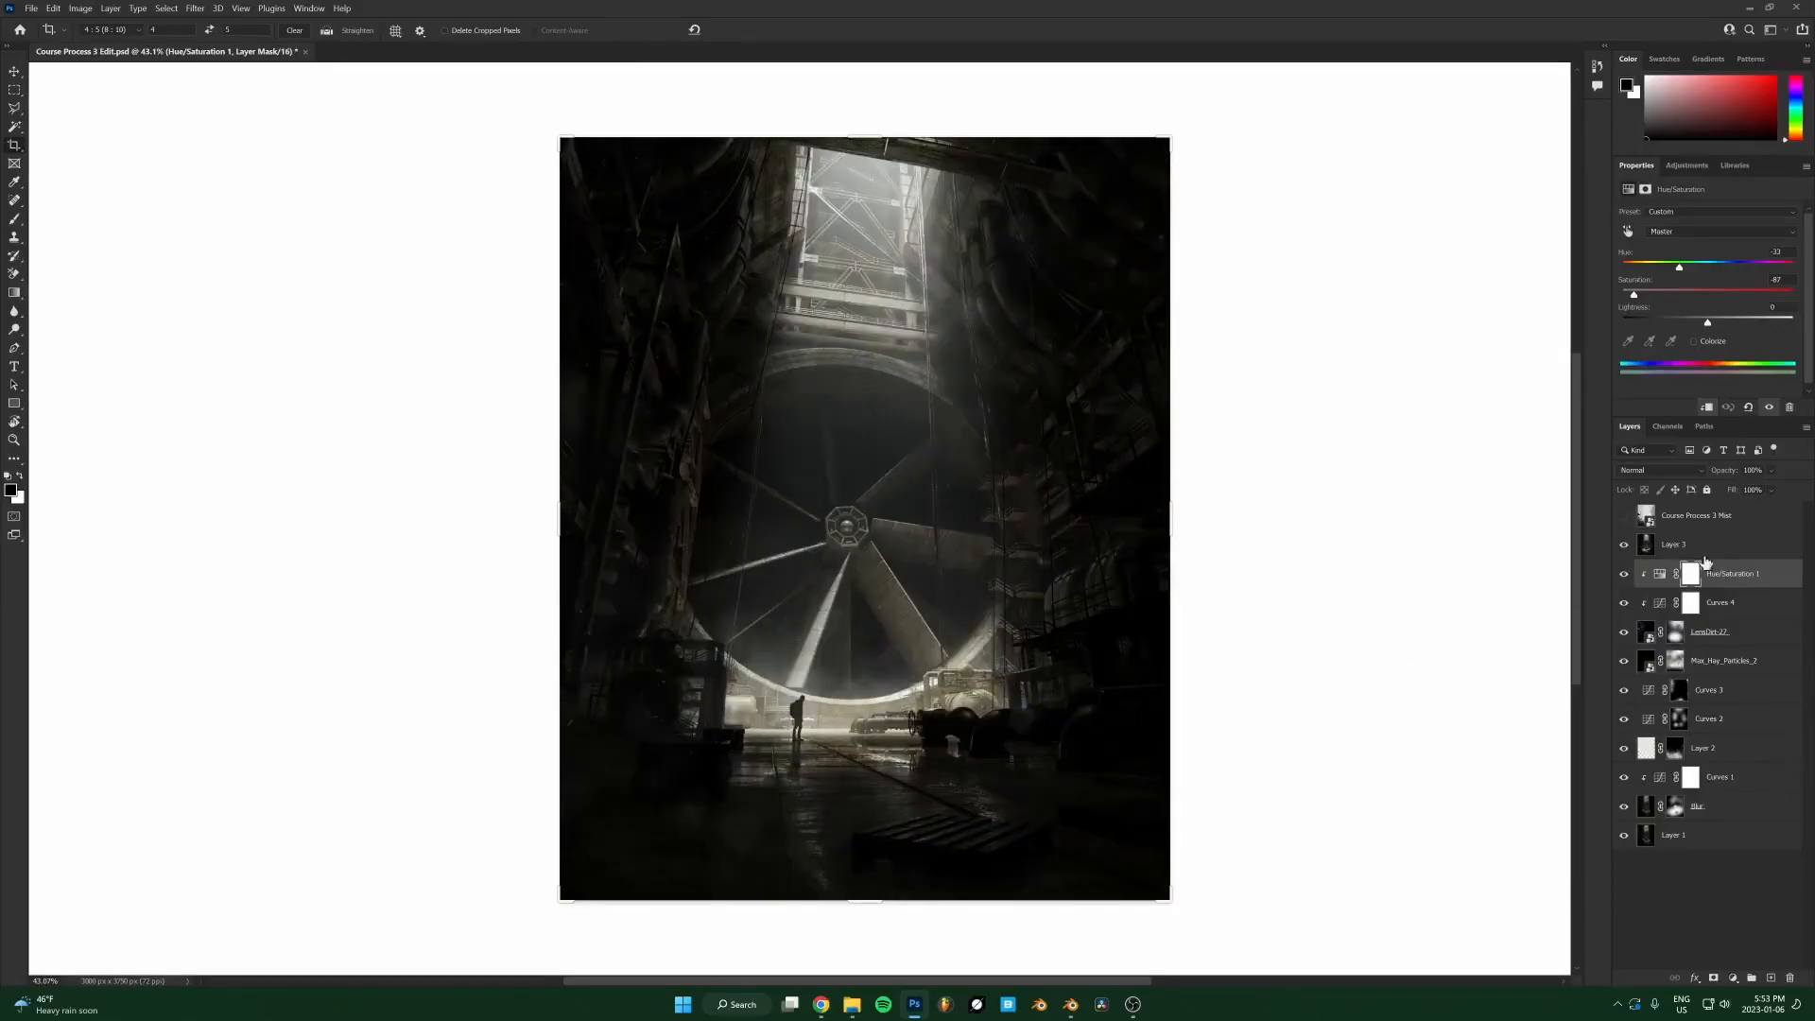
# Flip Layer 3 horizontally back to its original orientation.
pyautogui.click(1702, 556)
pyautogui.hotkey('ctrl', 't')
pyautogui.rightClick(1019, 537)
pyautogui.click(1084, 833)
pyautogui.press('Return')
pyautogui.press('c')
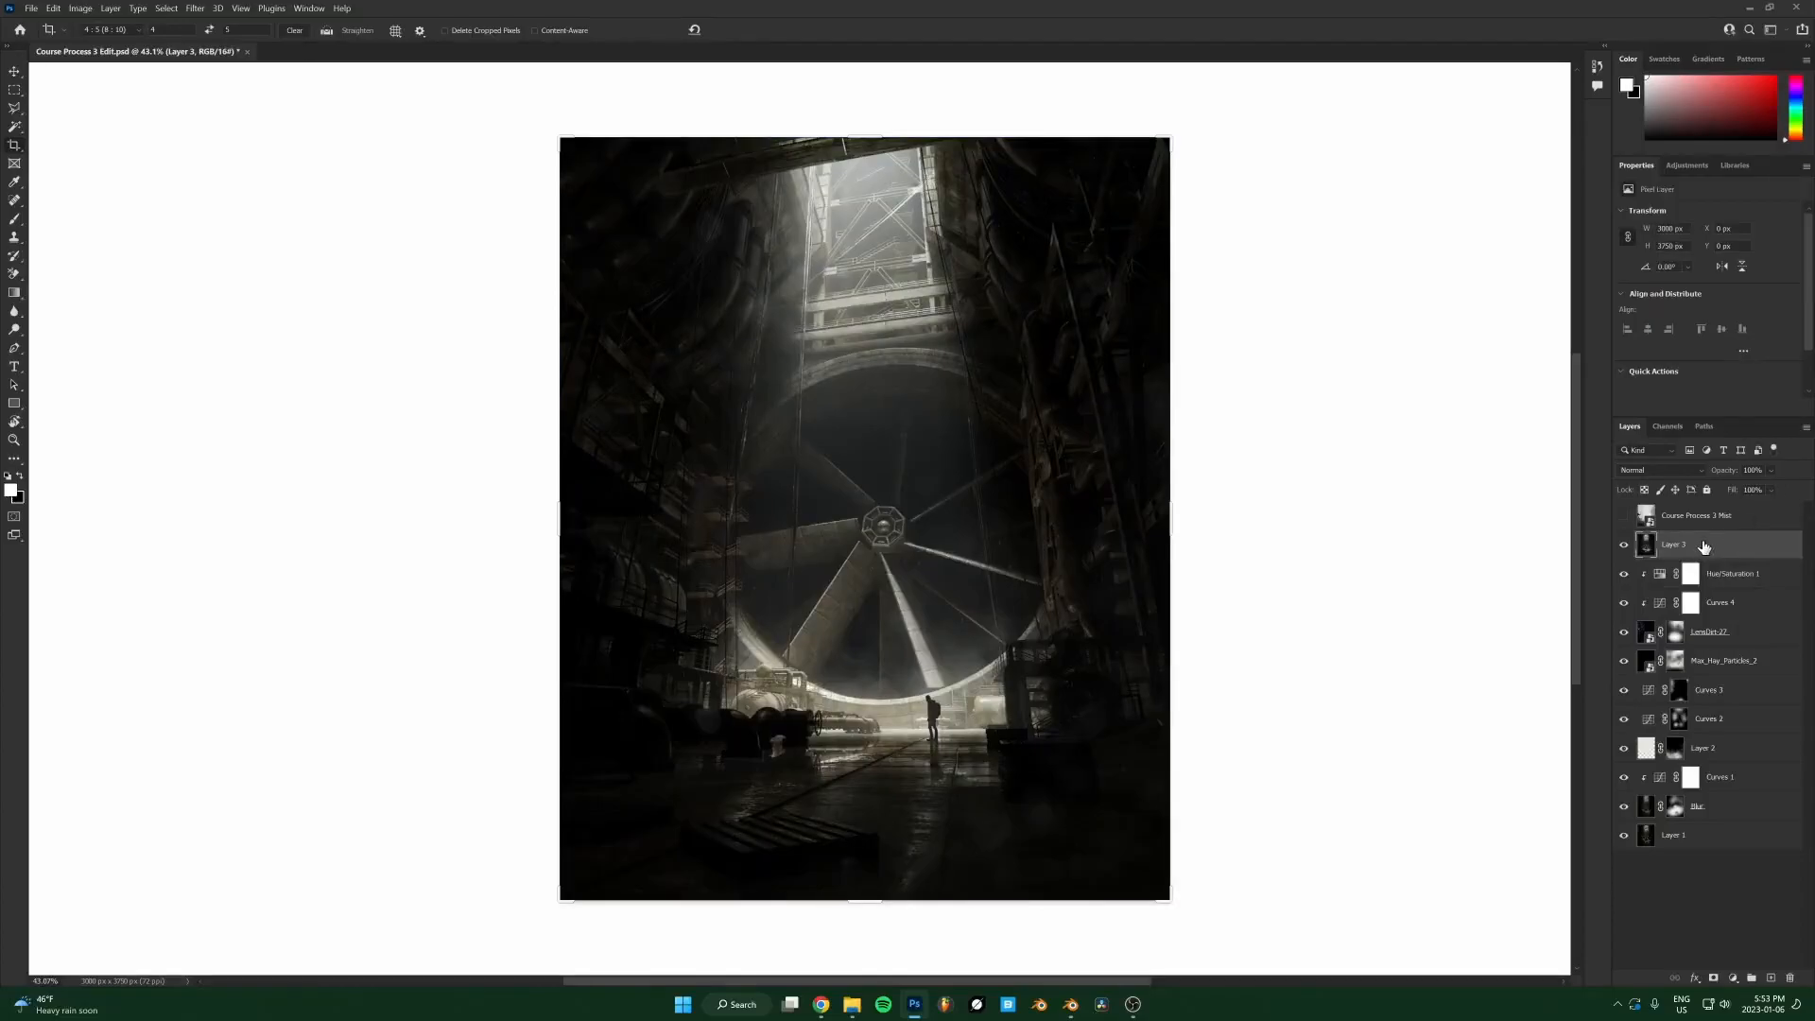
pyautogui.press('v')
pyautogui.moveTo(919, 490); pyautogui.dragTo(687, 231)
pyautogui.moveTo(699, 435); pyautogui.dragTo(1002, 534)
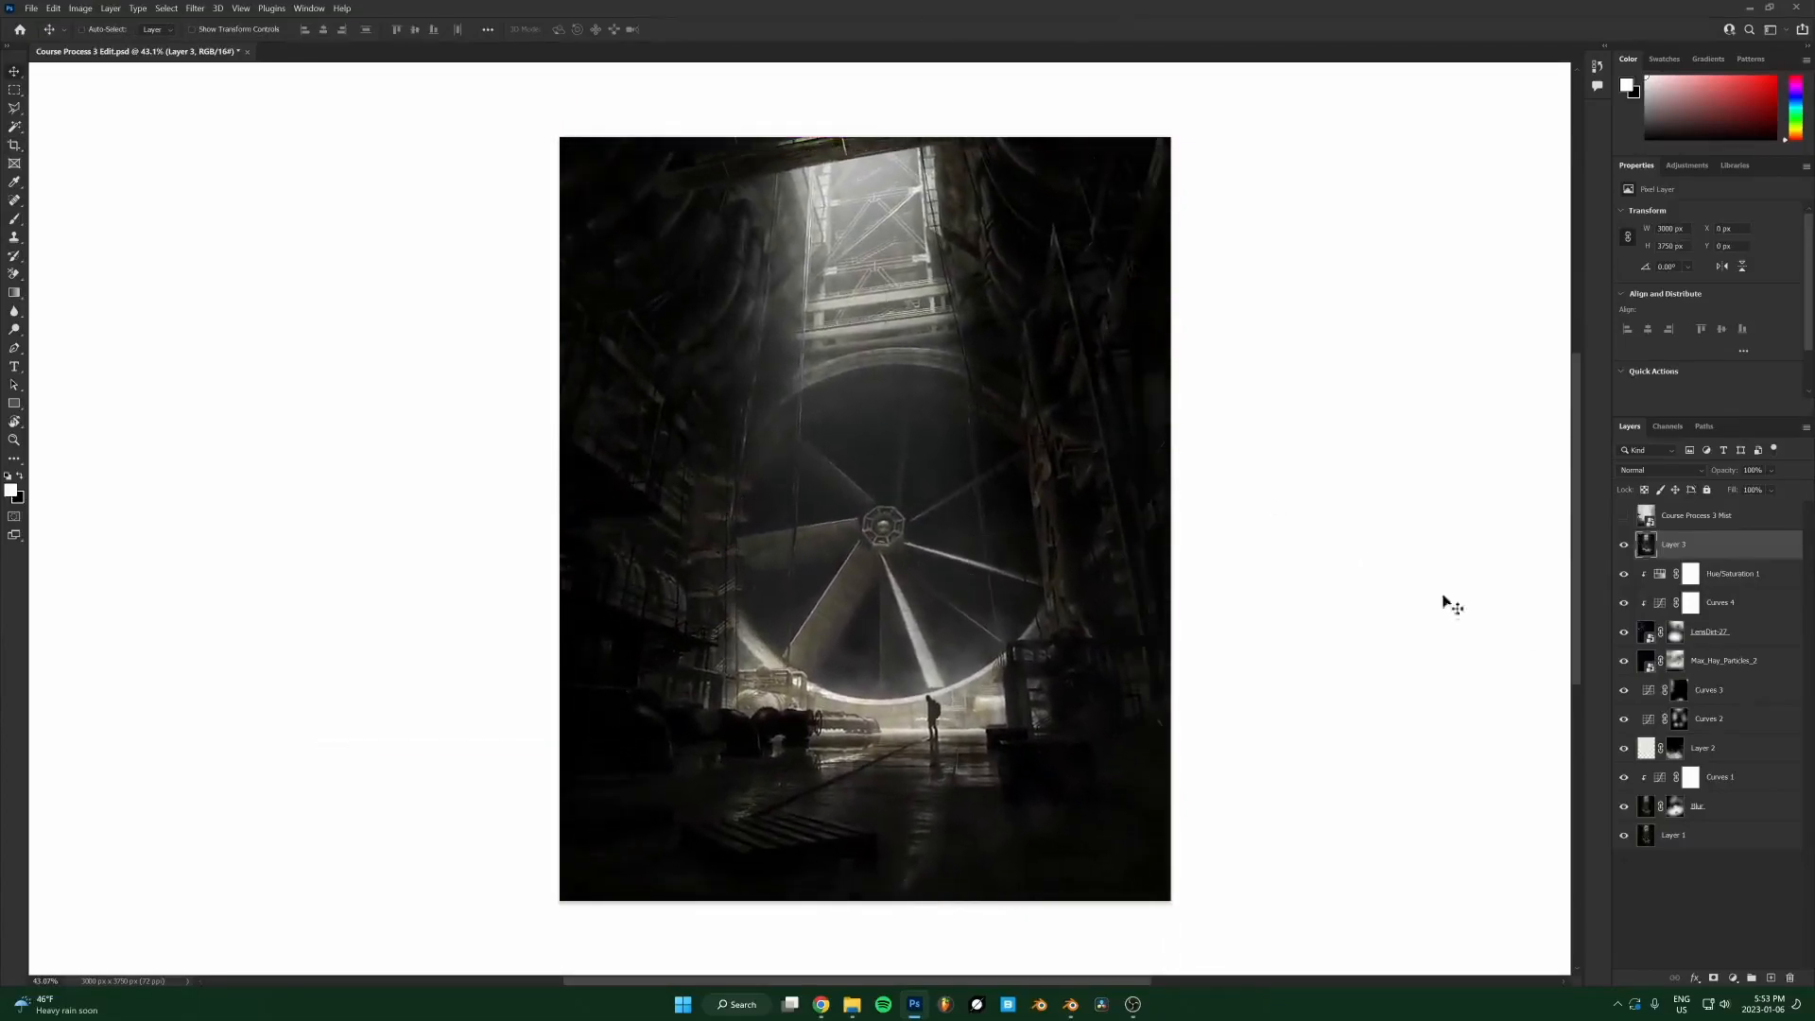
# Hide Layer 3 and stamp the visible layers into another merged layer above Hue/Saturation 1.
pyautogui.click(1624, 545)
pyautogui.click(1691, 574)
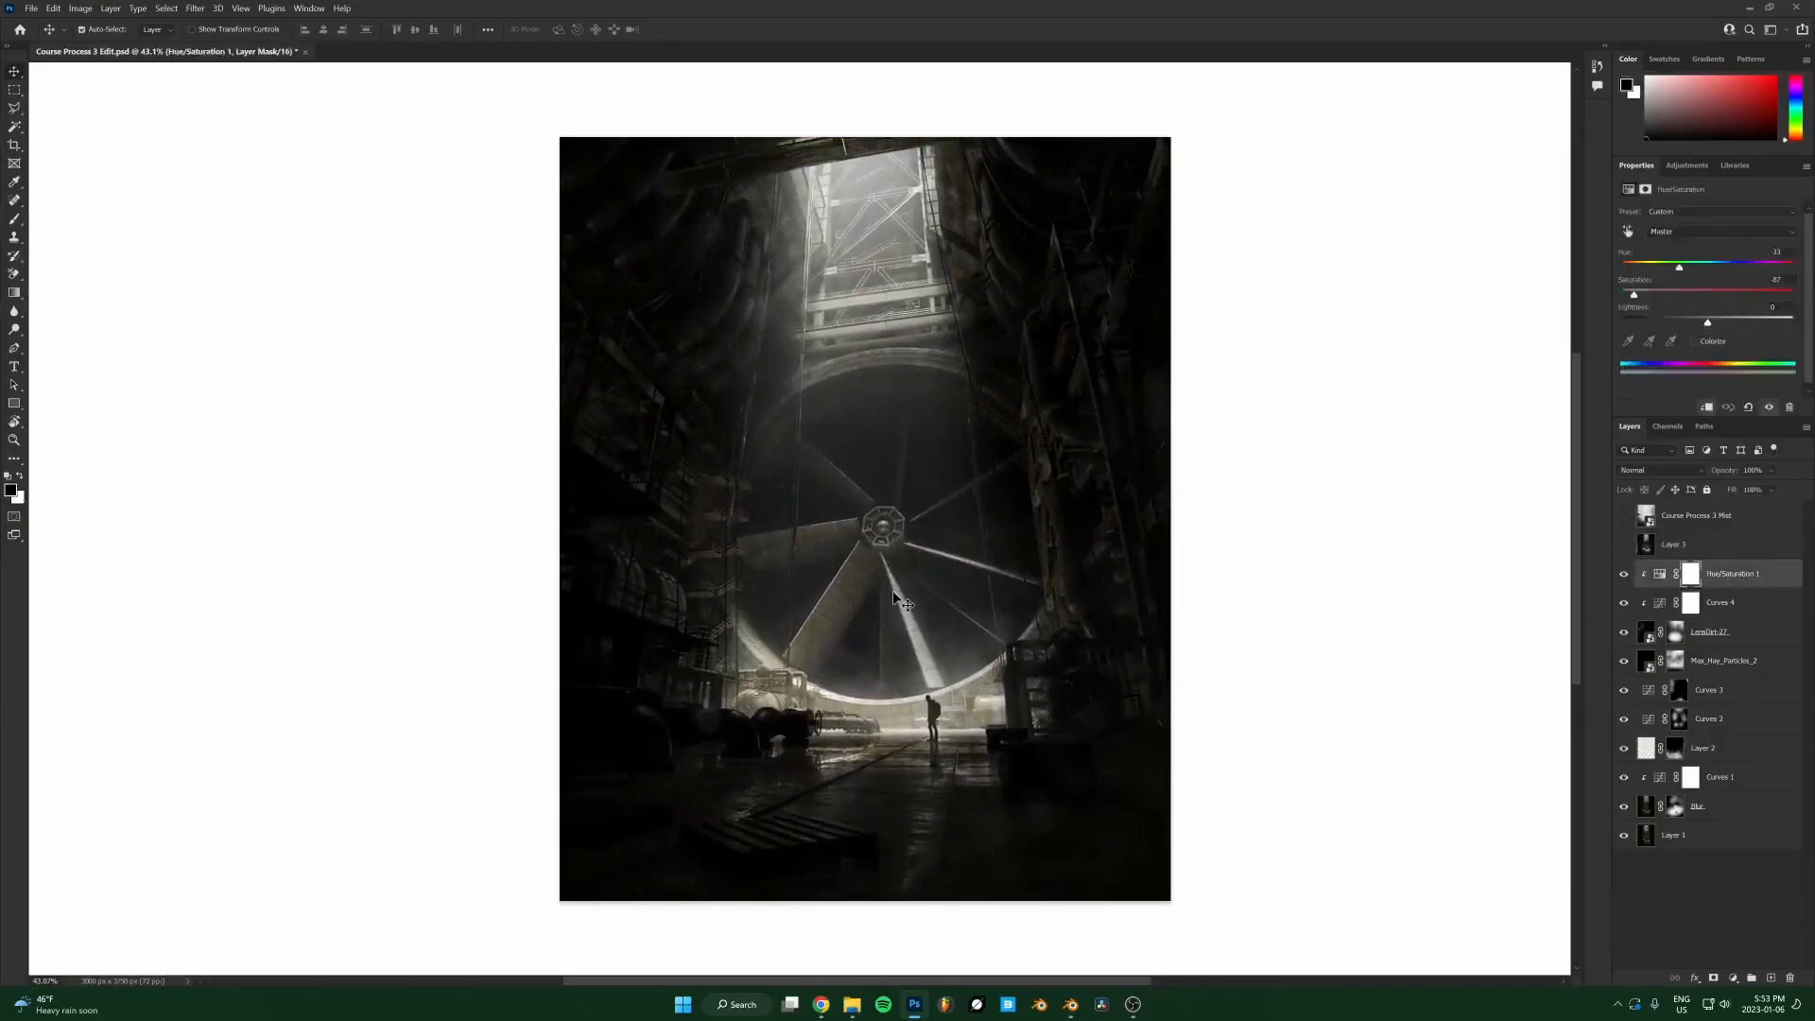
pyautogui.hotkey('shift', 'alt', 'e')
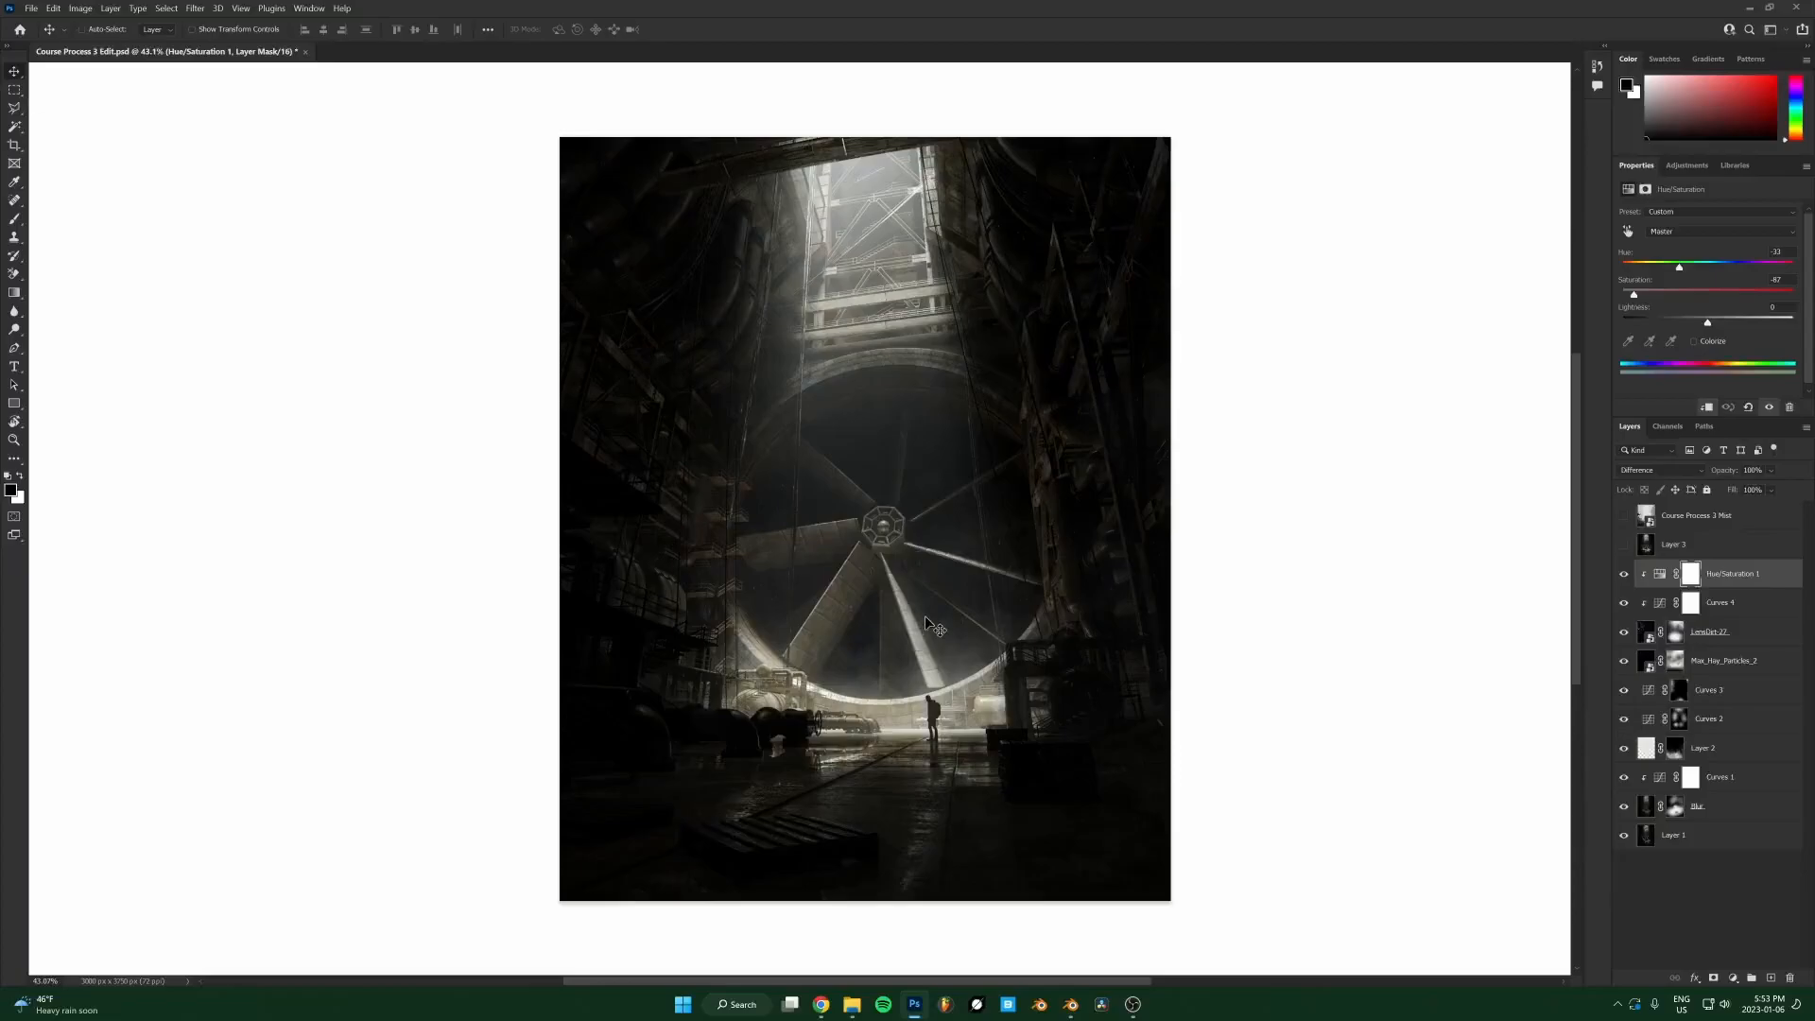
pyautogui.scroll(-1, 1015, 568)
pyautogui.hotkey('ctrl', 'shift', 'alt', 'e')
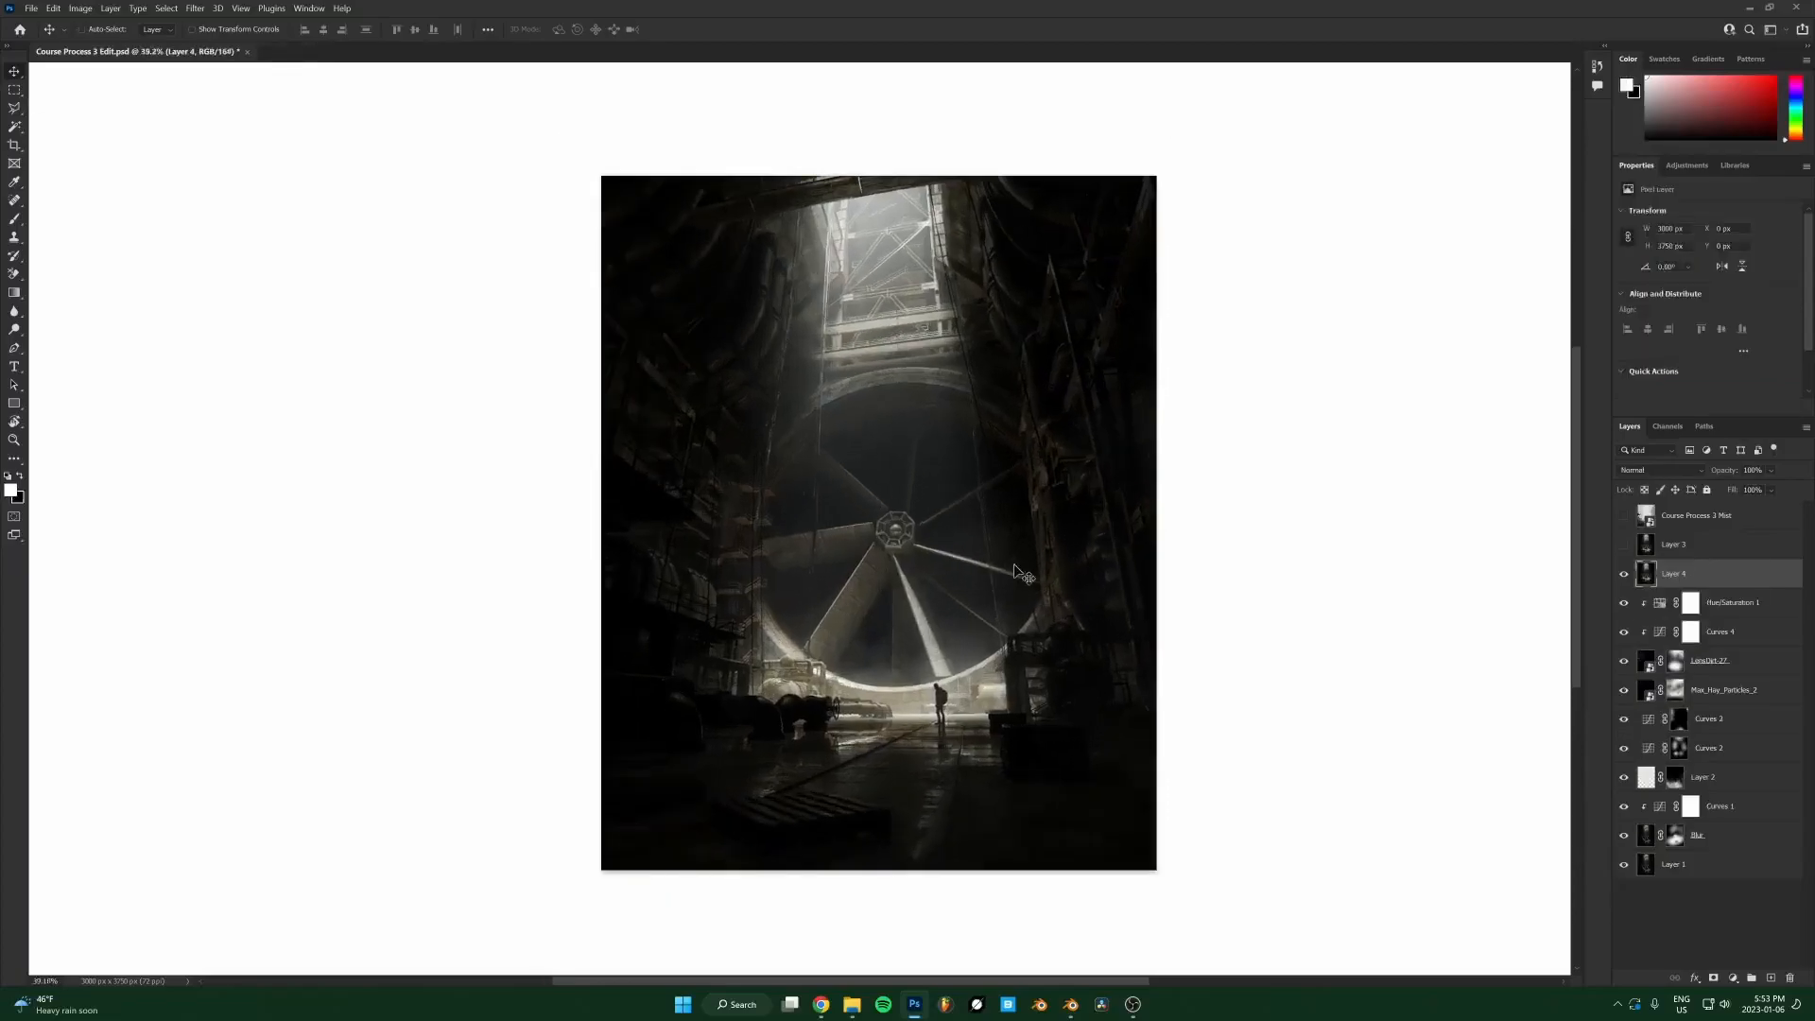
# Convert the new merged Layer 4 for Smart Filters.
pyautogui.click(199, 9)
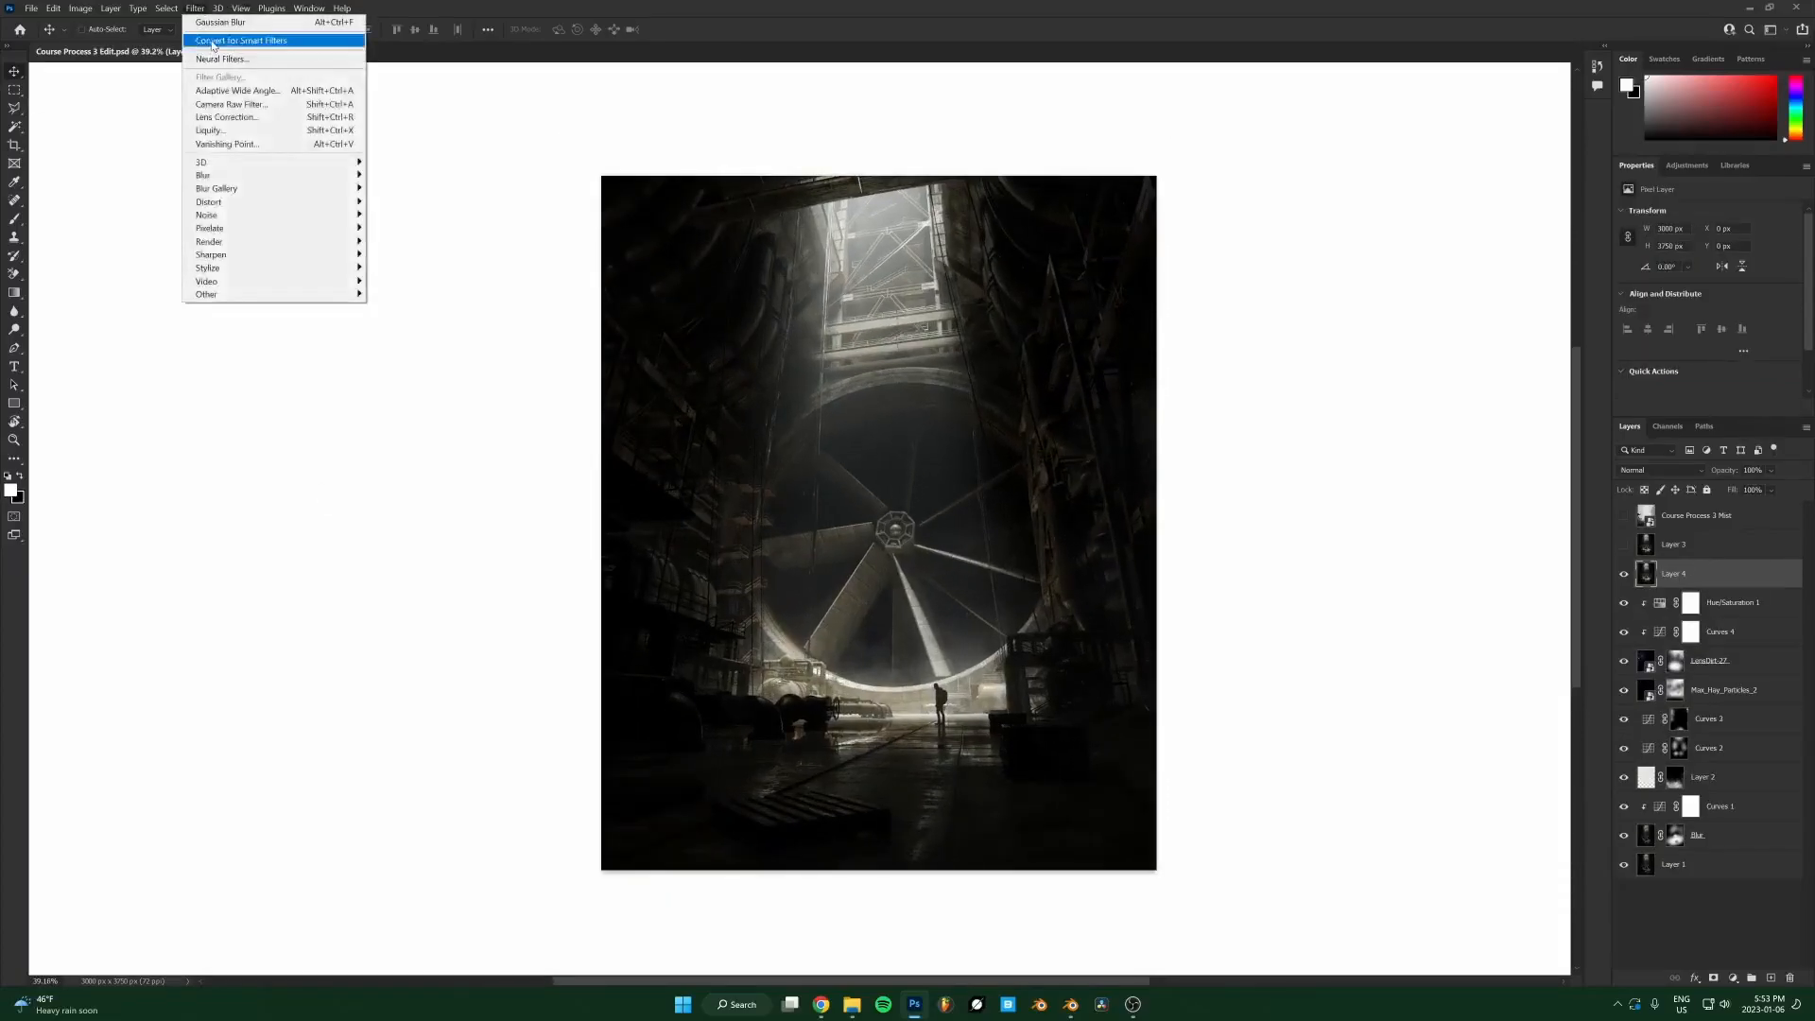
pyautogui.click(193, 7)
pyautogui.click(192, 6)
pyautogui.click(208, 42)
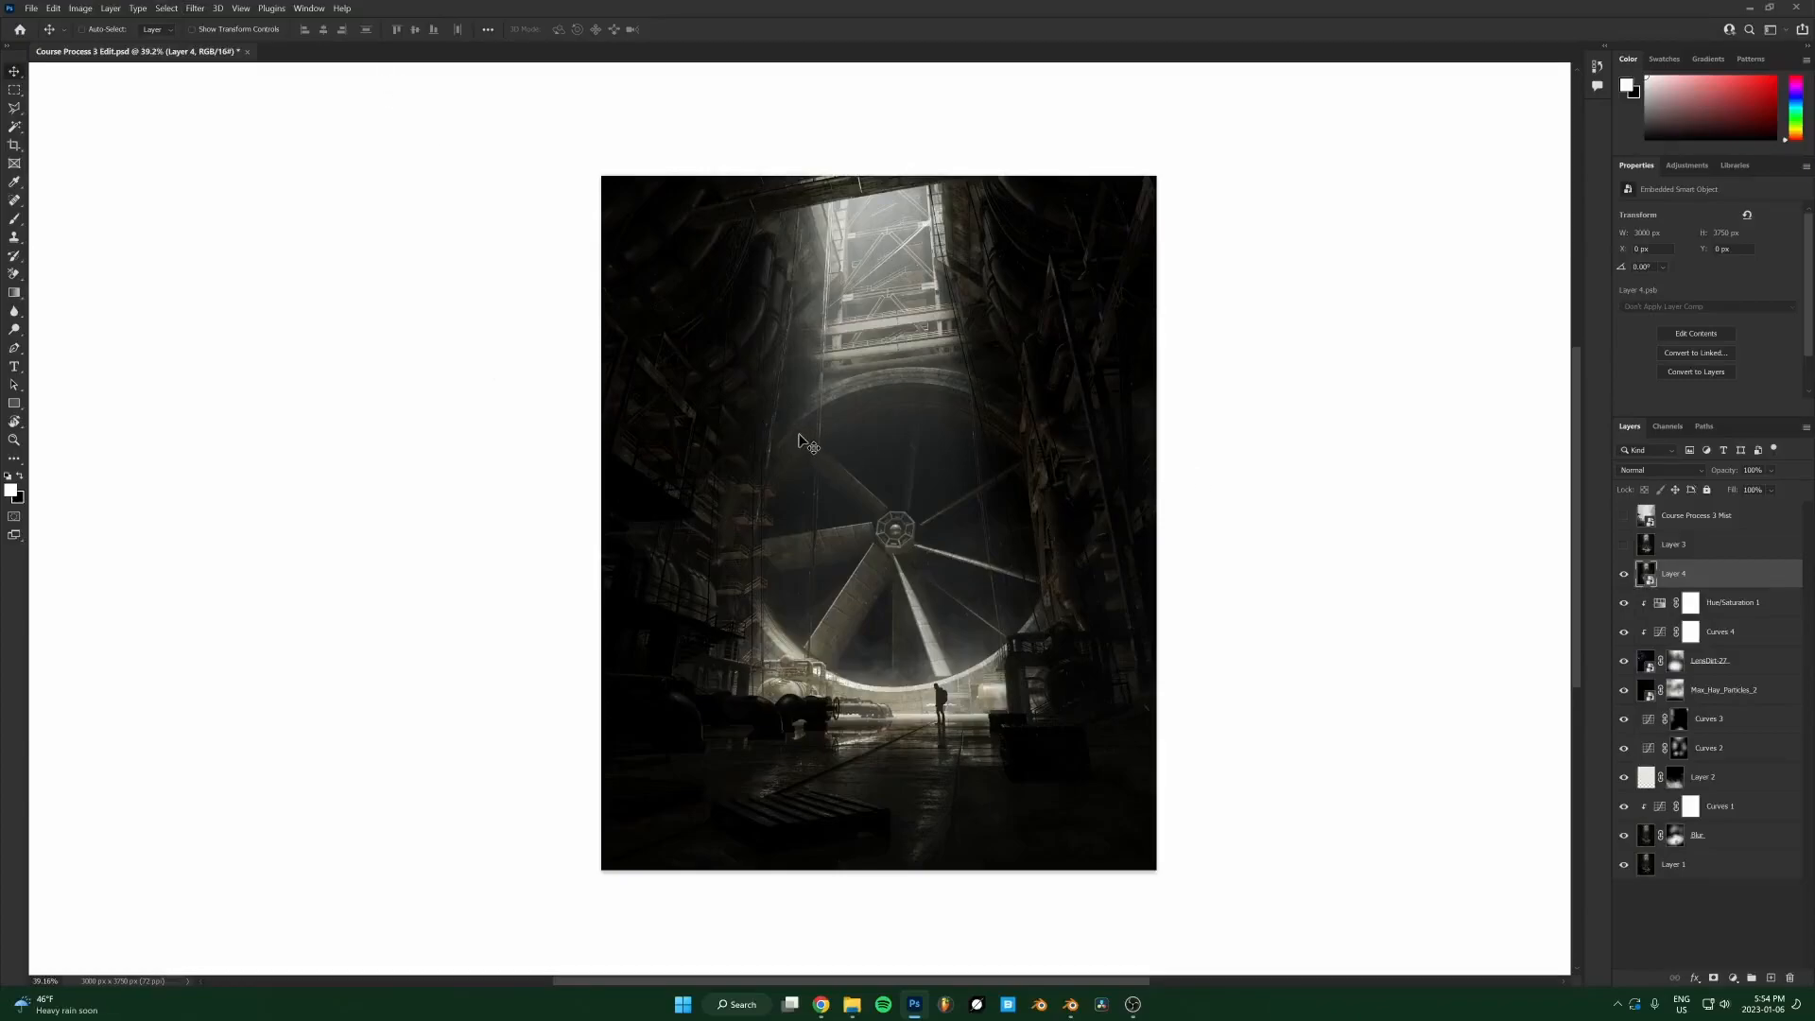
# Open the Camera Raw Filter on the smart object and show its Basic adjustments.
pyautogui.click(194, 7)
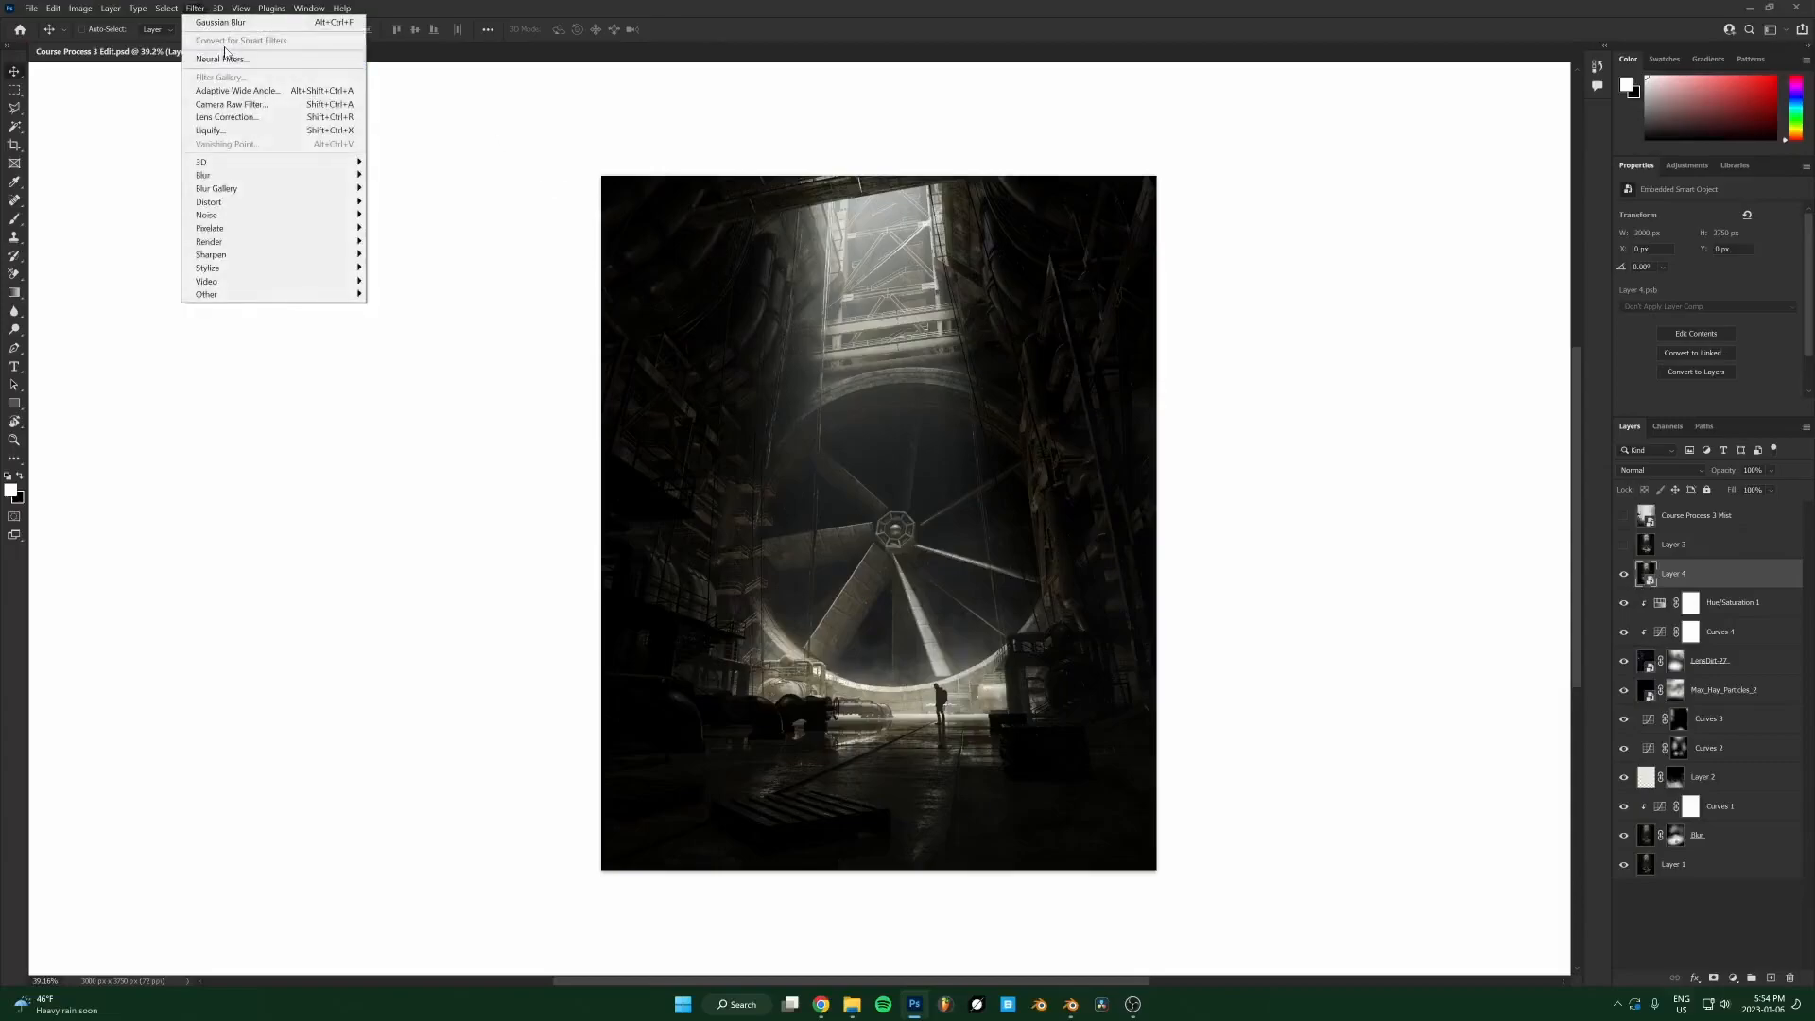
pyautogui.click(232, 107)
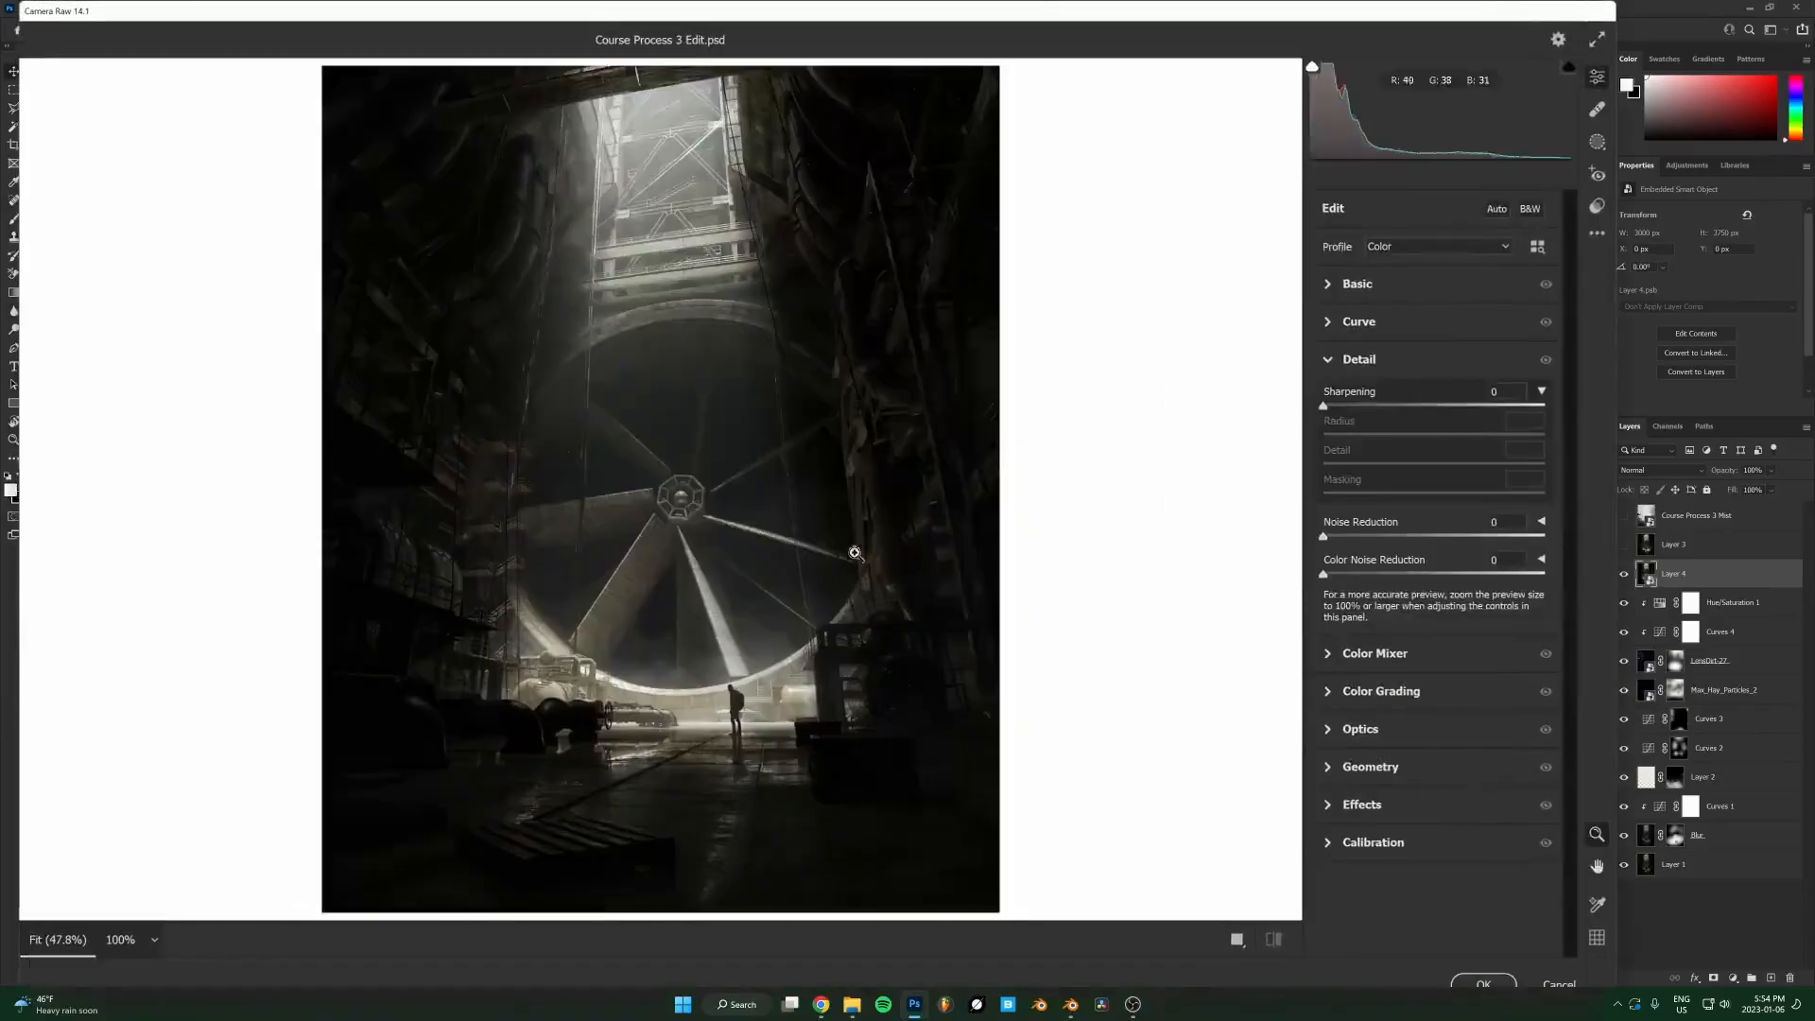
pyautogui.click(1349, 286)
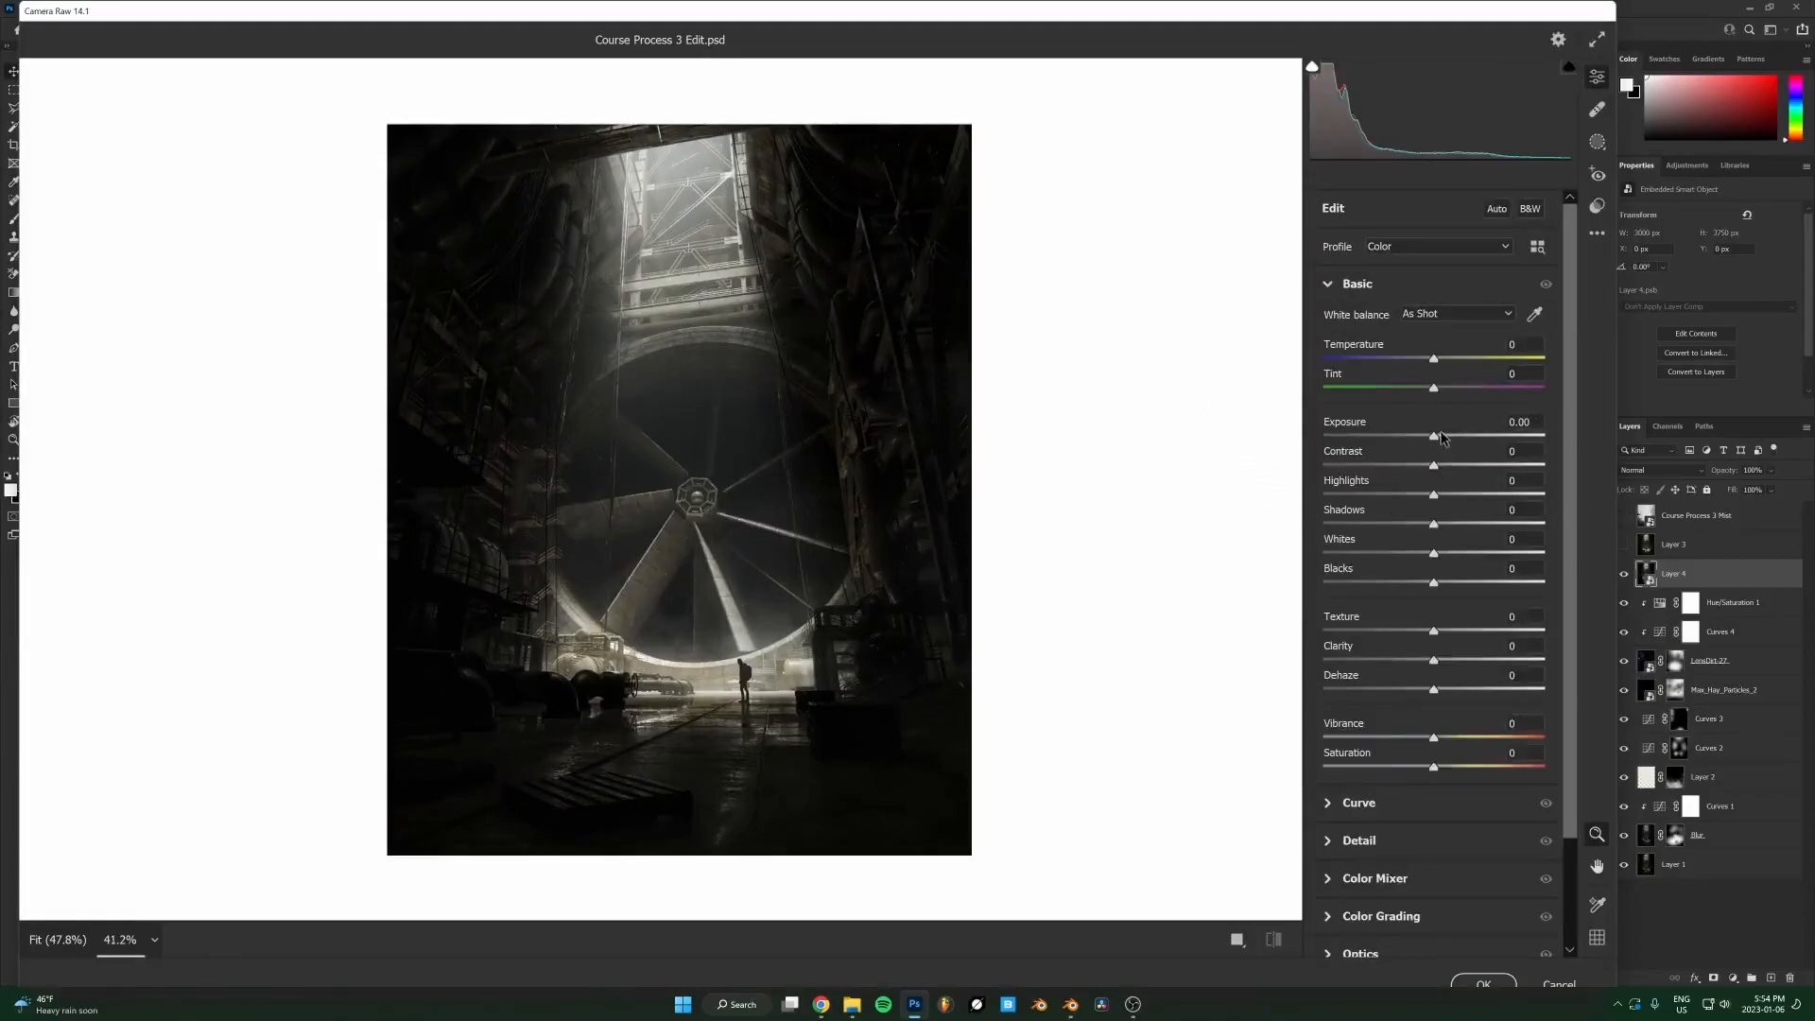
pyautogui.scroll(2, 783, 456)
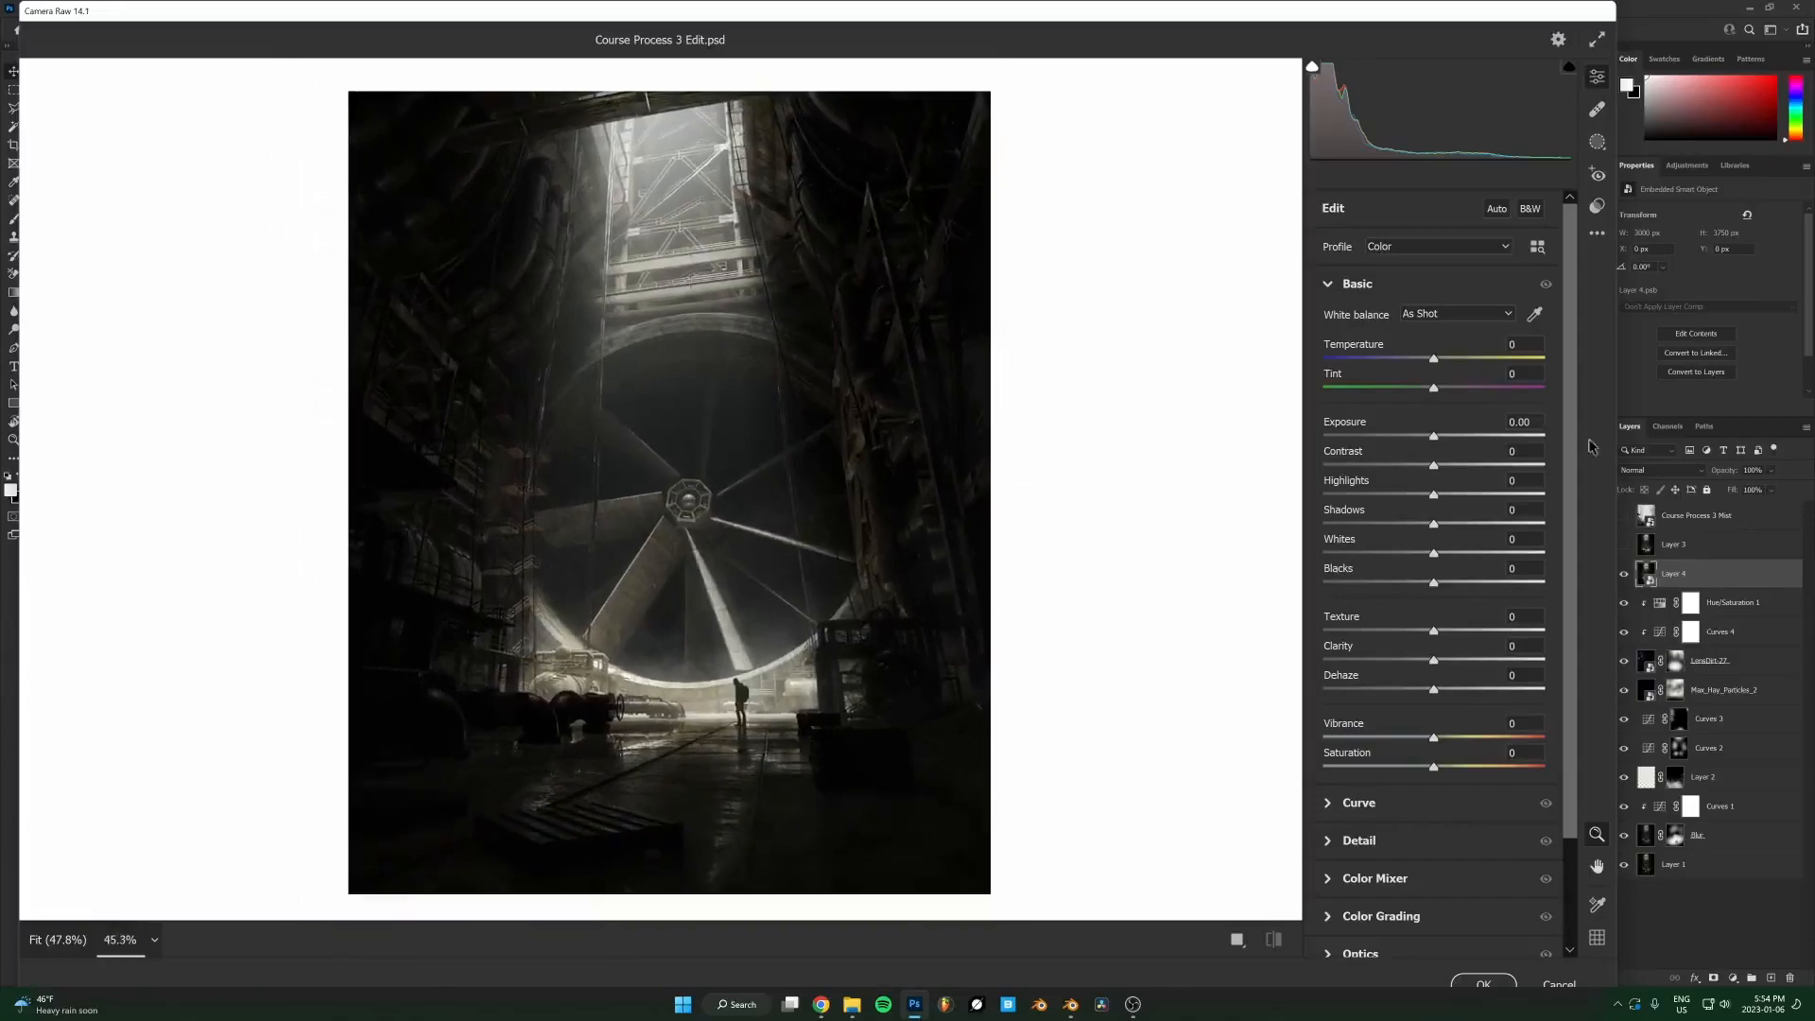
# Test brighter and darker Exposure values such as +0.80 and -0.25, and reset Exposure to 0.00.
pyautogui.moveTo(1433, 441); pyautogui.dragTo(1451, 441)
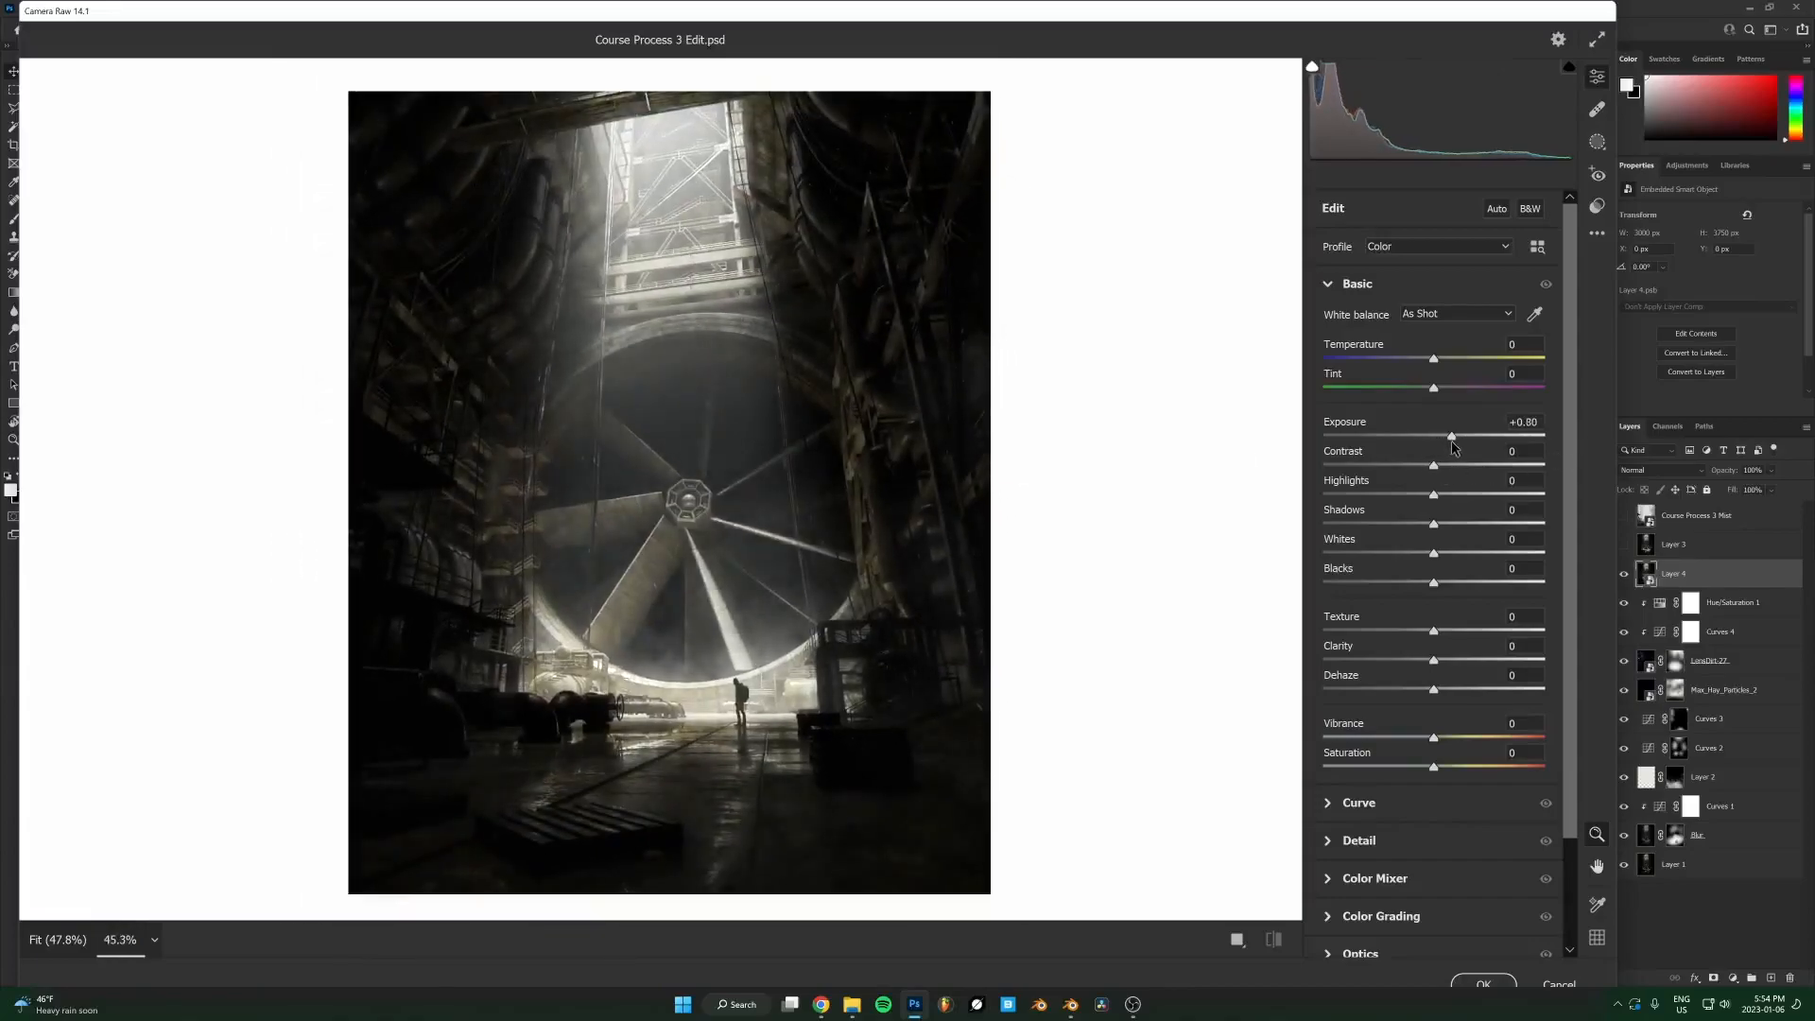
pyautogui.scroll(-10, 1453, 441)
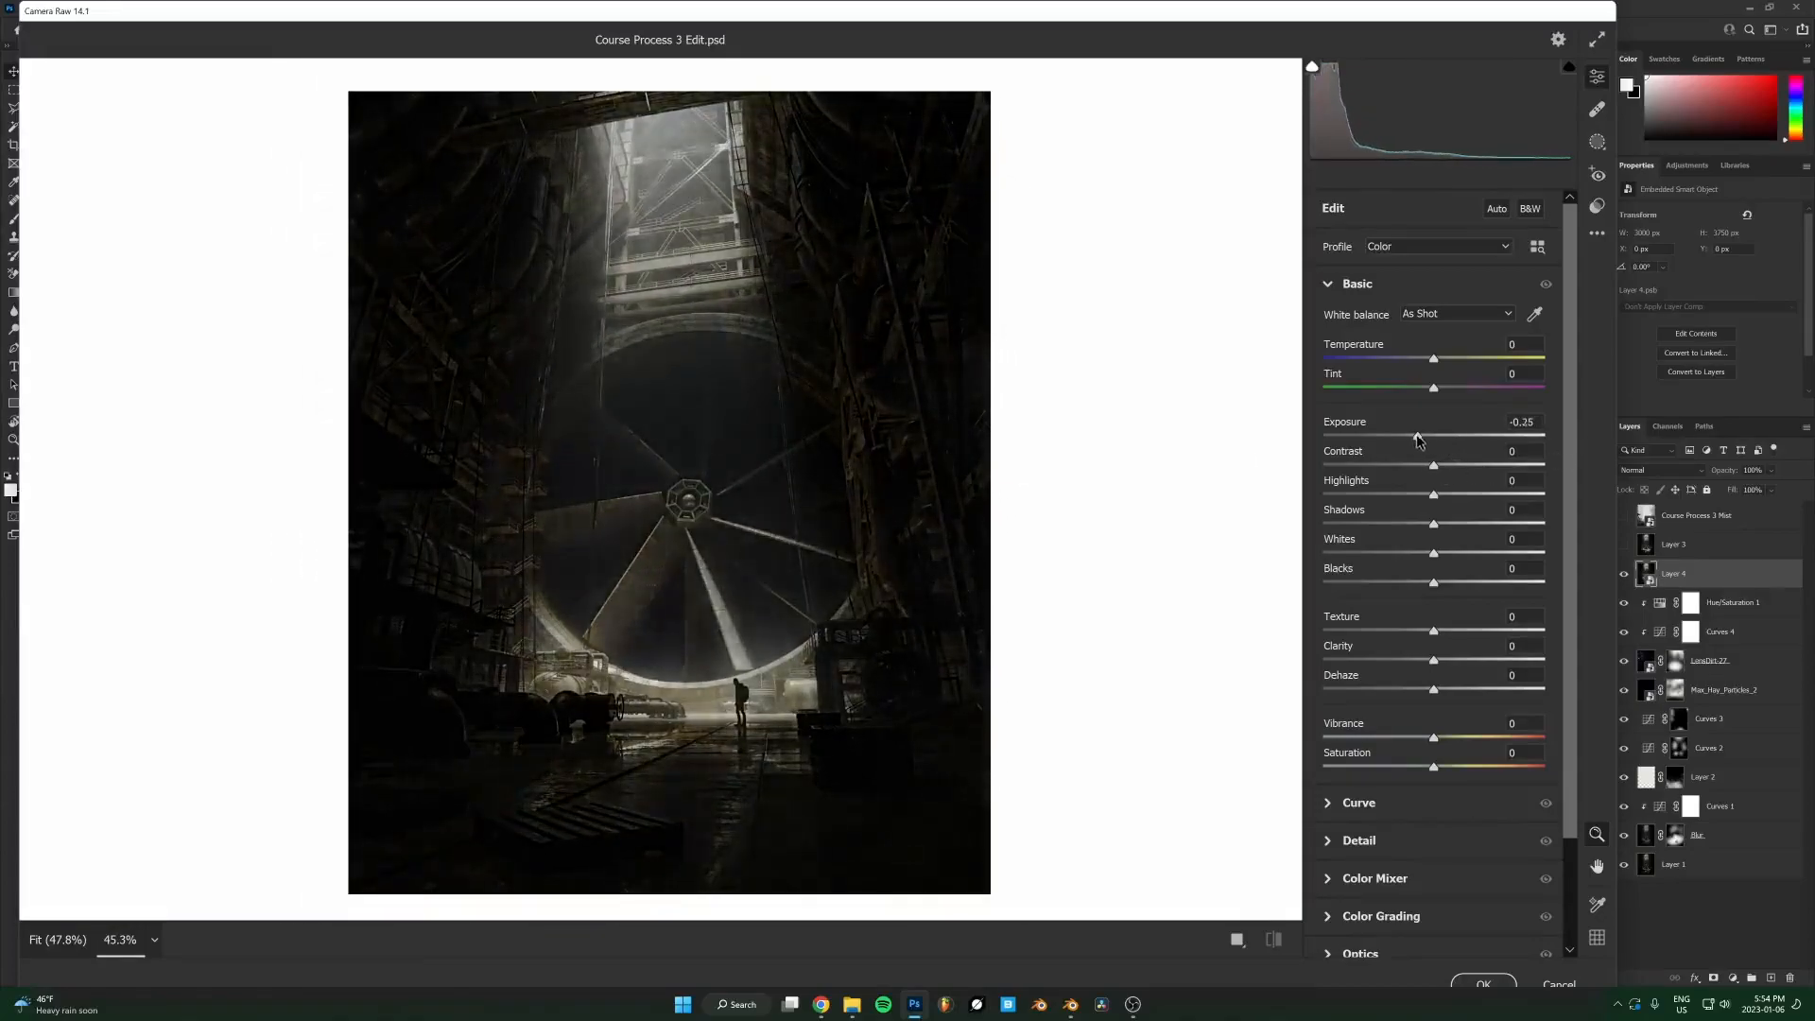
pyautogui.scroll(8, 1448, 440)
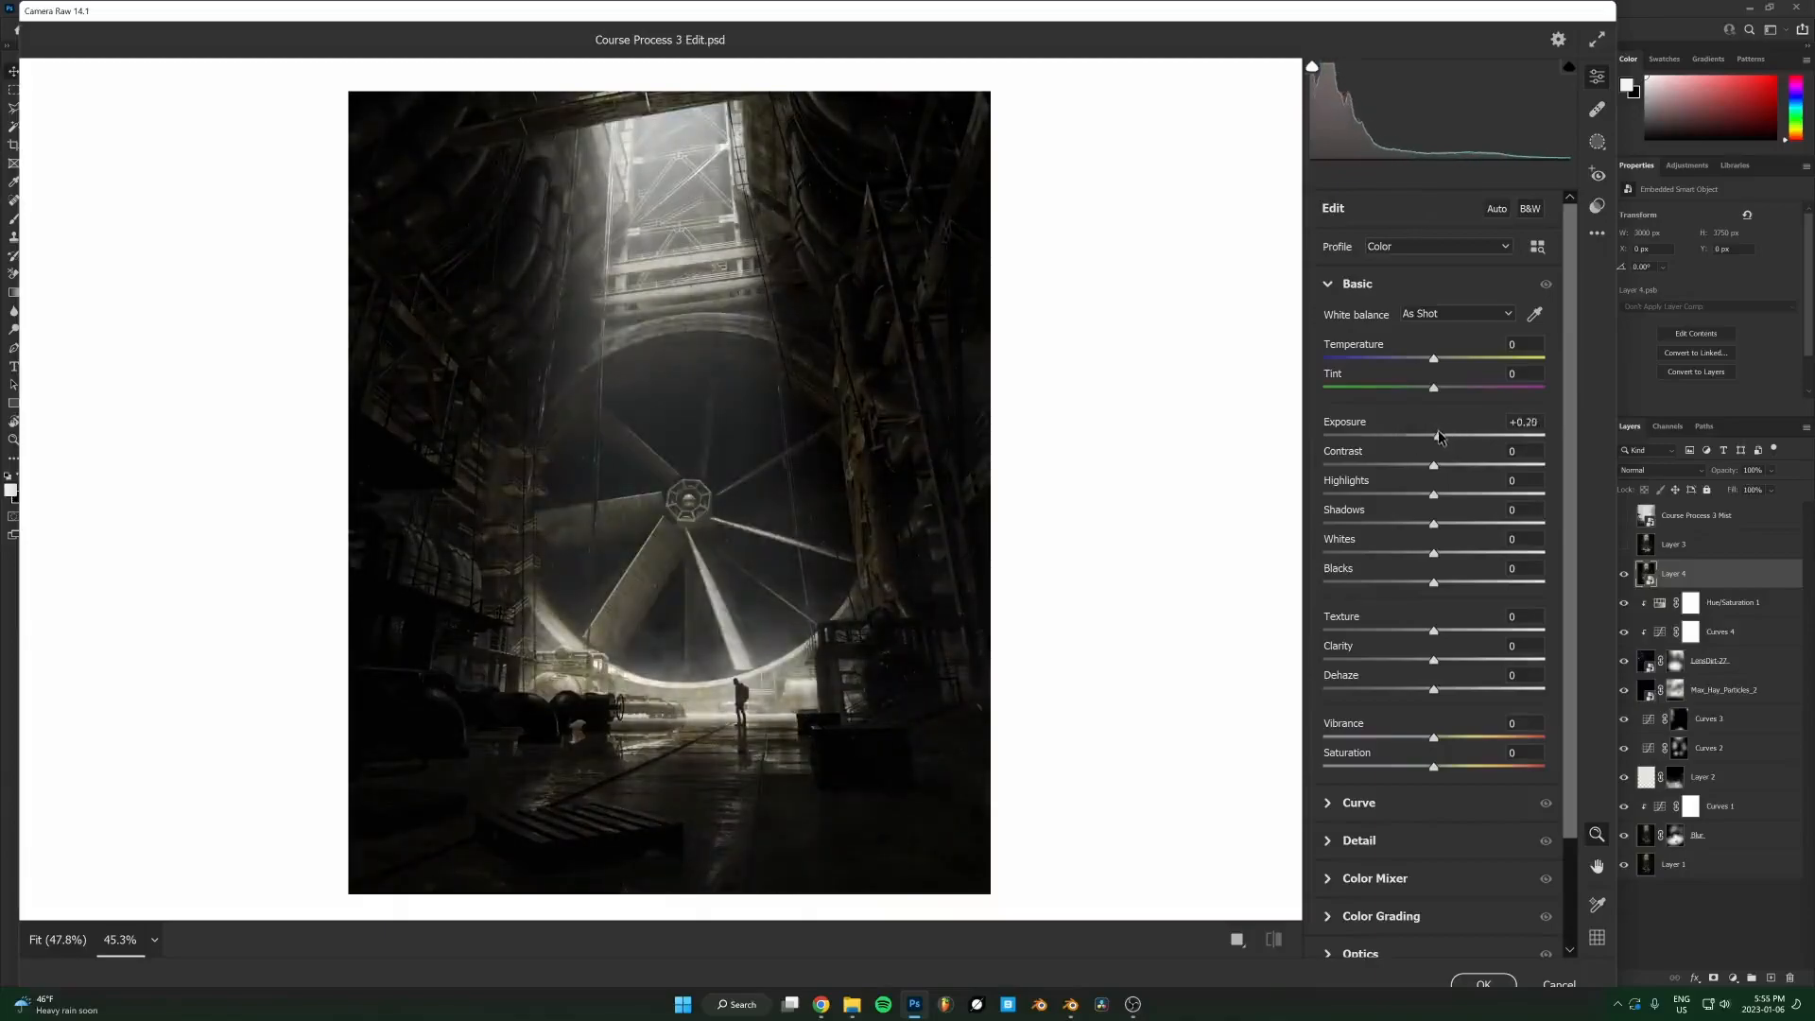
pyautogui.doubleClick(1443, 438)
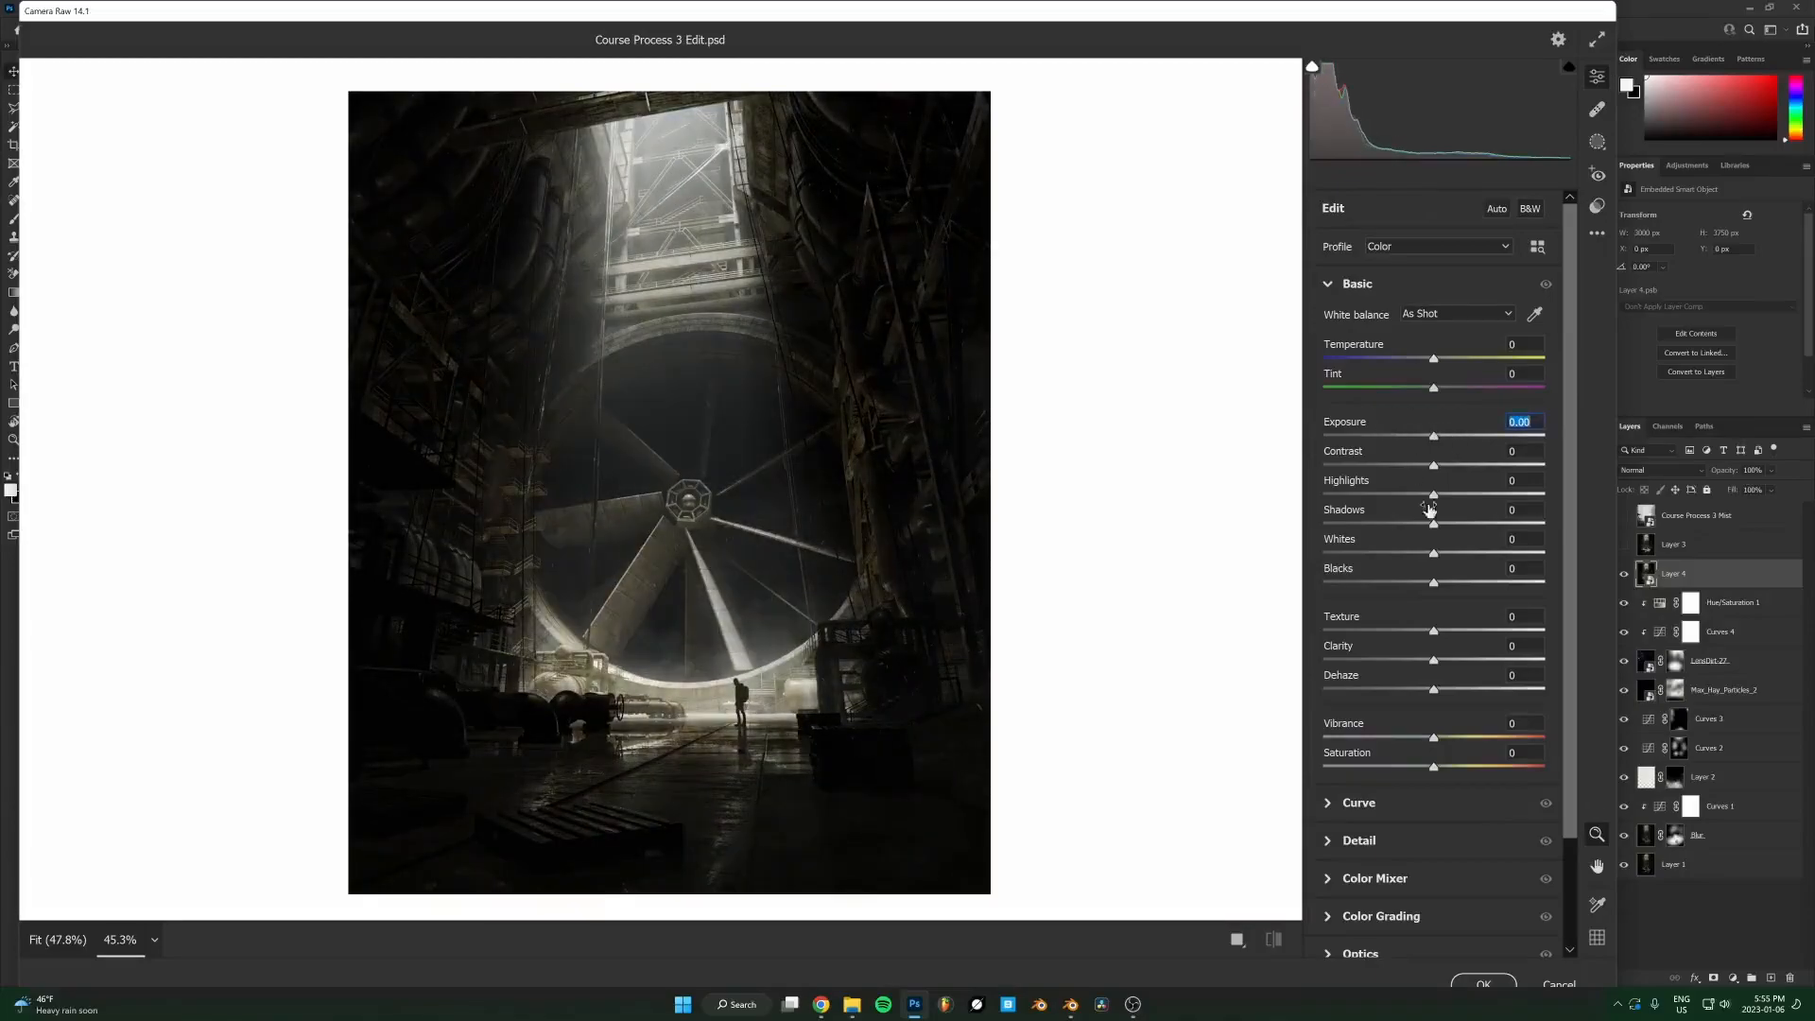
# Test the Contrast and reset it to 0, and raise Highlights to +24 while checking the bright wall and pipes up close.
pyautogui.moveTo(1438, 472)
pyautogui.mouseDown()
pyautogui.moveTo(1462, 474)
pyautogui.moveTo(1442, 473)
pyautogui.mouseUp()
pyautogui.doubleClick(1442, 474)
pyautogui.moveTo(1440, 495); pyautogui.dragTo(1457, 499)
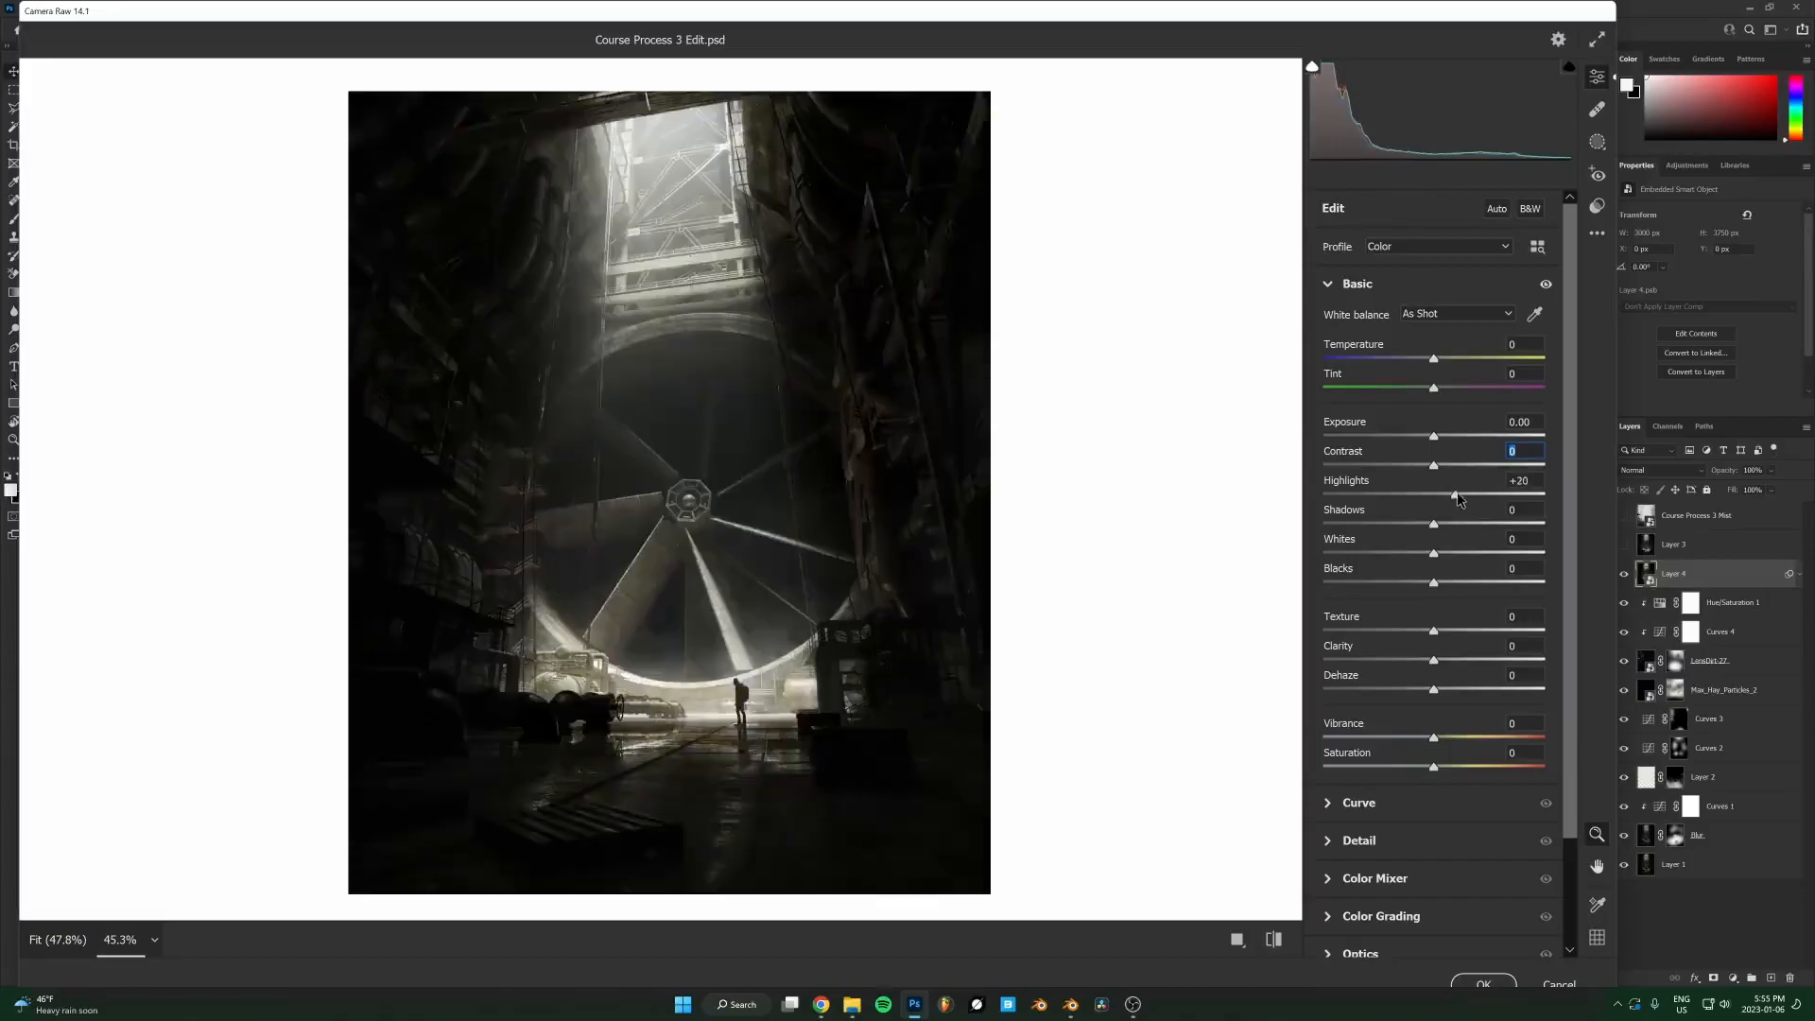
pyautogui.press('alt')
pyautogui.moveTo(1456, 499)
pyautogui.mouseDown()
pyautogui.moveTo(1420, 498)
pyautogui.moveTo(1460, 498)
pyautogui.mouseUp()
pyautogui.scroll(3, 1302, 491)
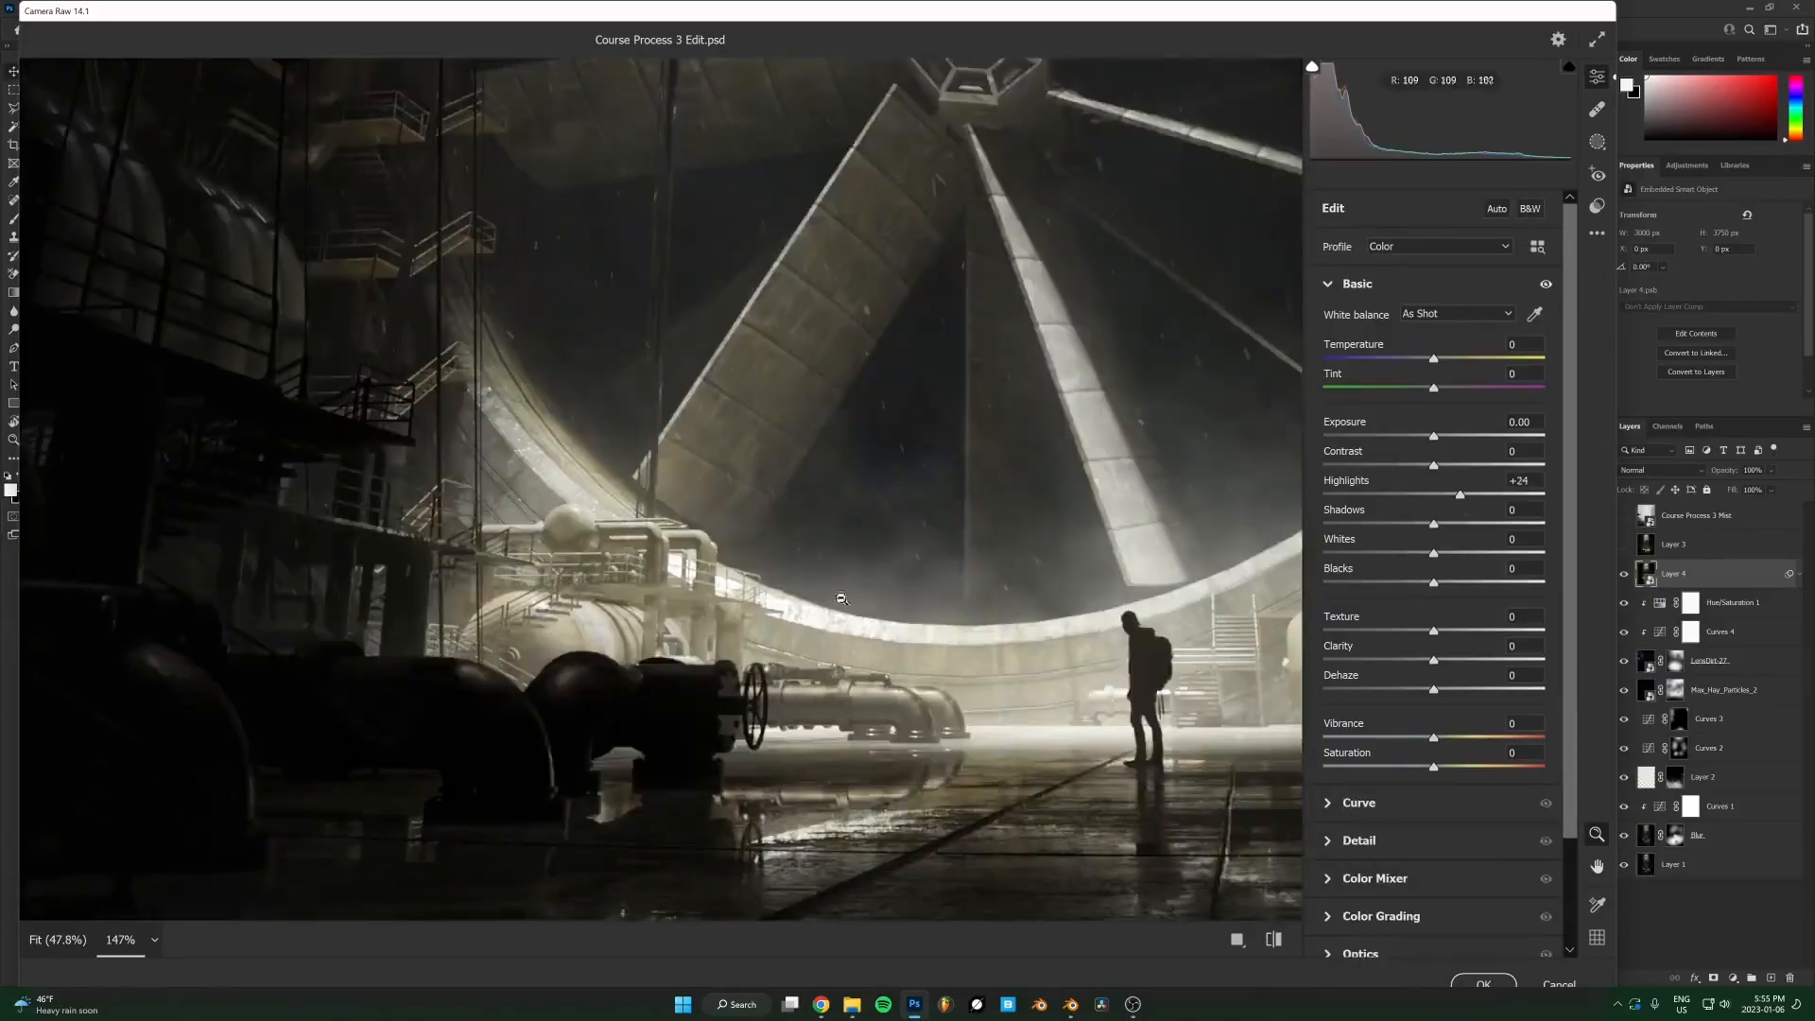
pyautogui.moveTo(856, 600); pyautogui.dragTo(1078, 563)
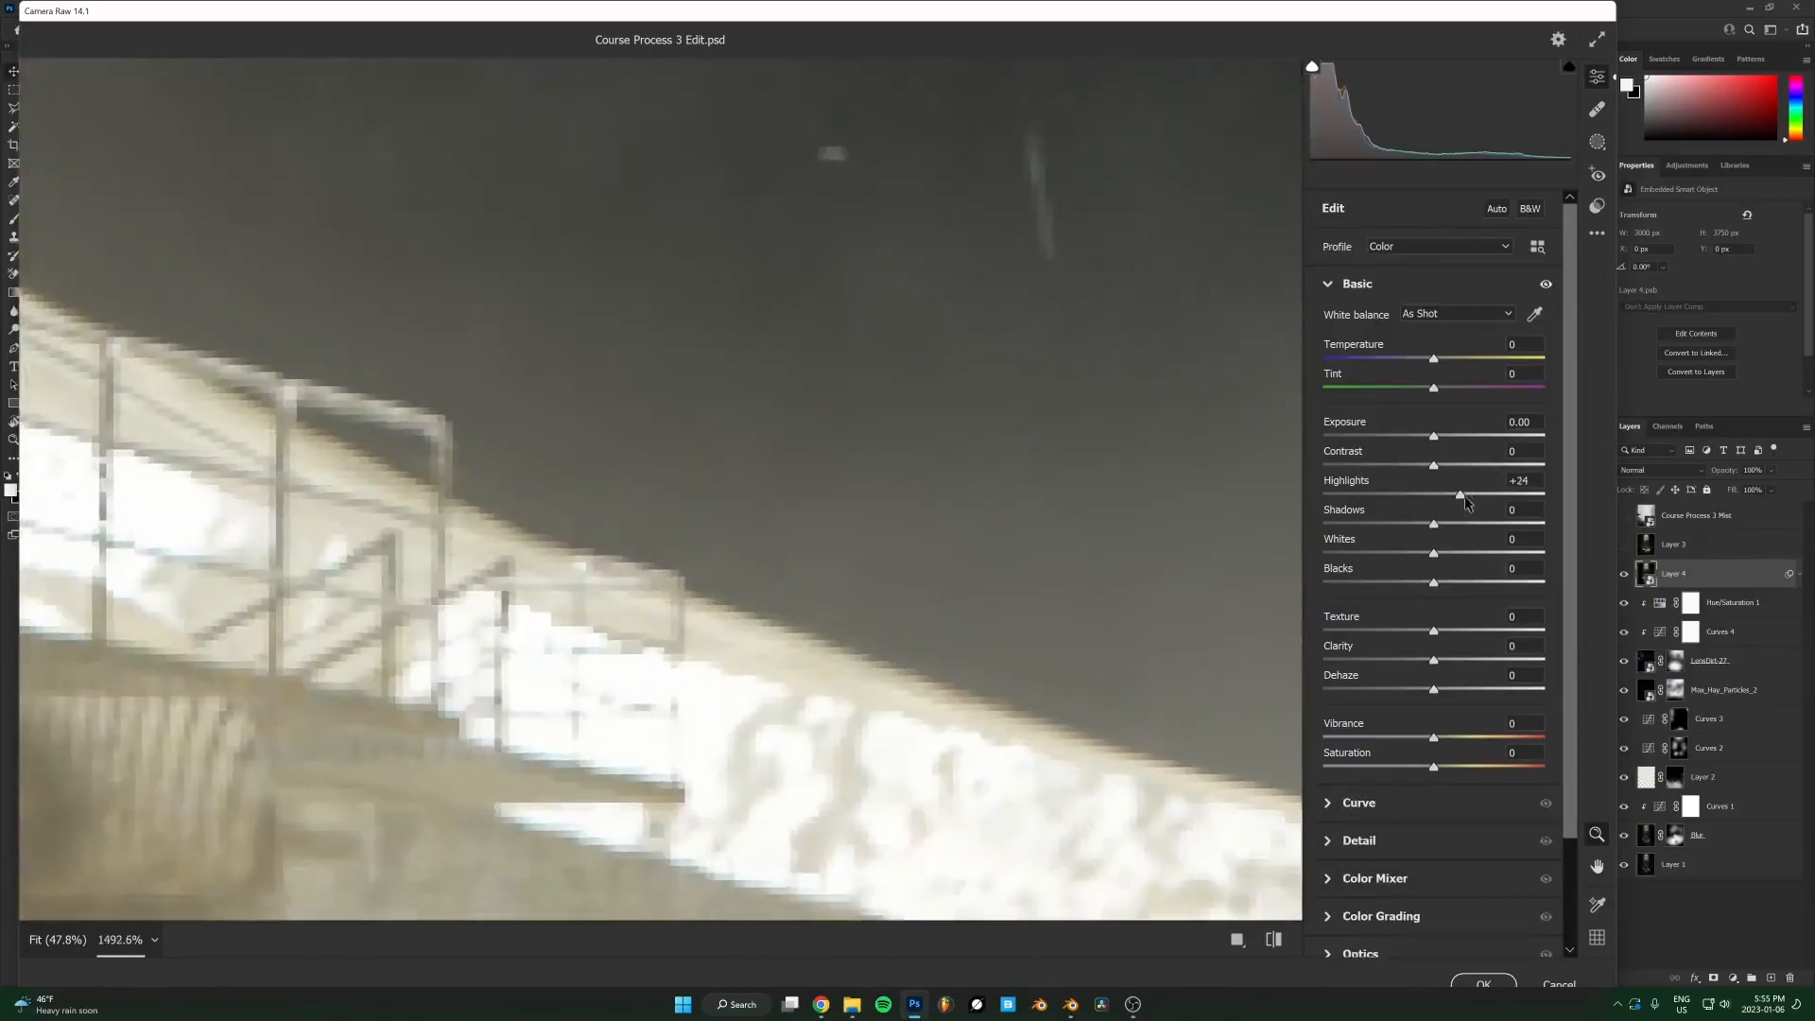
# Set Highlights to +13 and raise Whites to +3.
pyautogui.moveTo(1460, 499); pyautogui.dragTo(1437, 560)
pyautogui.hotkey('ctrl', '0')
pyautogui.moveTo(1451, 495); pyautogui.dragTo(1447, 495)
pyautogui.hotkey('ctrl', '-')
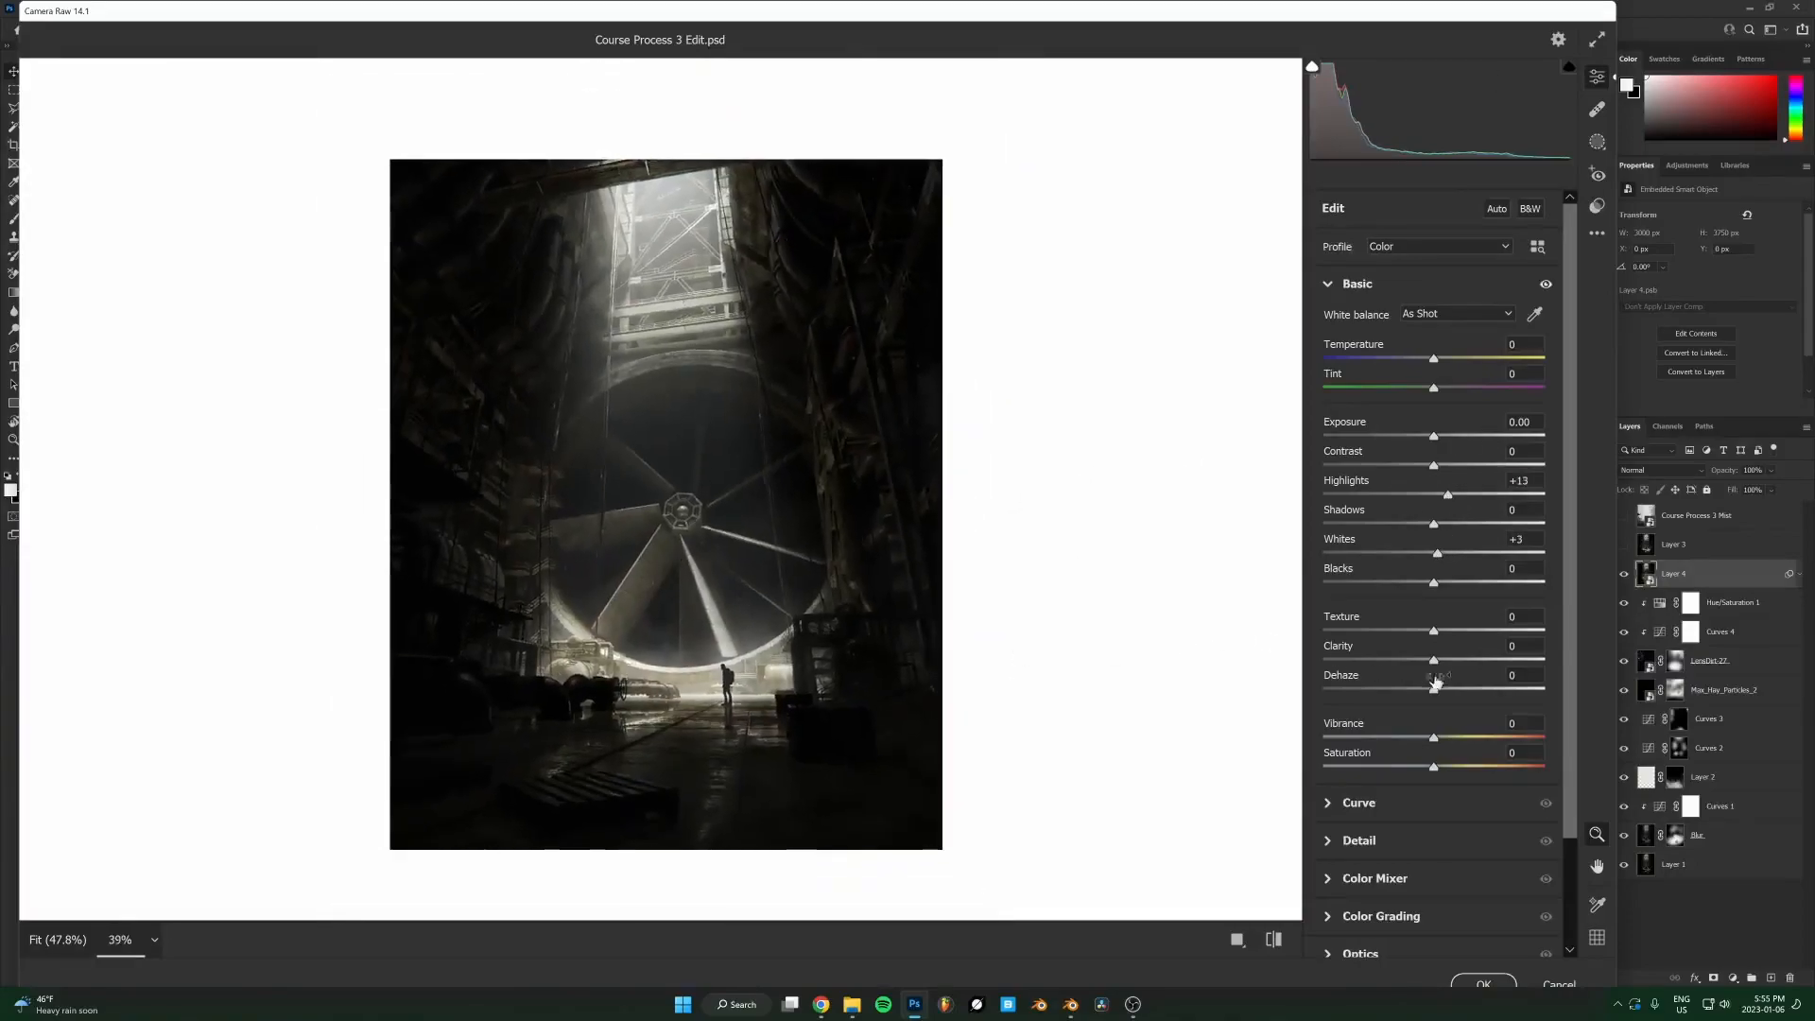
# Lower Blacks to -9 and inspect the lit railings and pipes up close.
pyautogui.moveTo(1434, 583); pyautogui.dragTo(1424, 586)
pyautogui.hotkey('ctrl', '+')
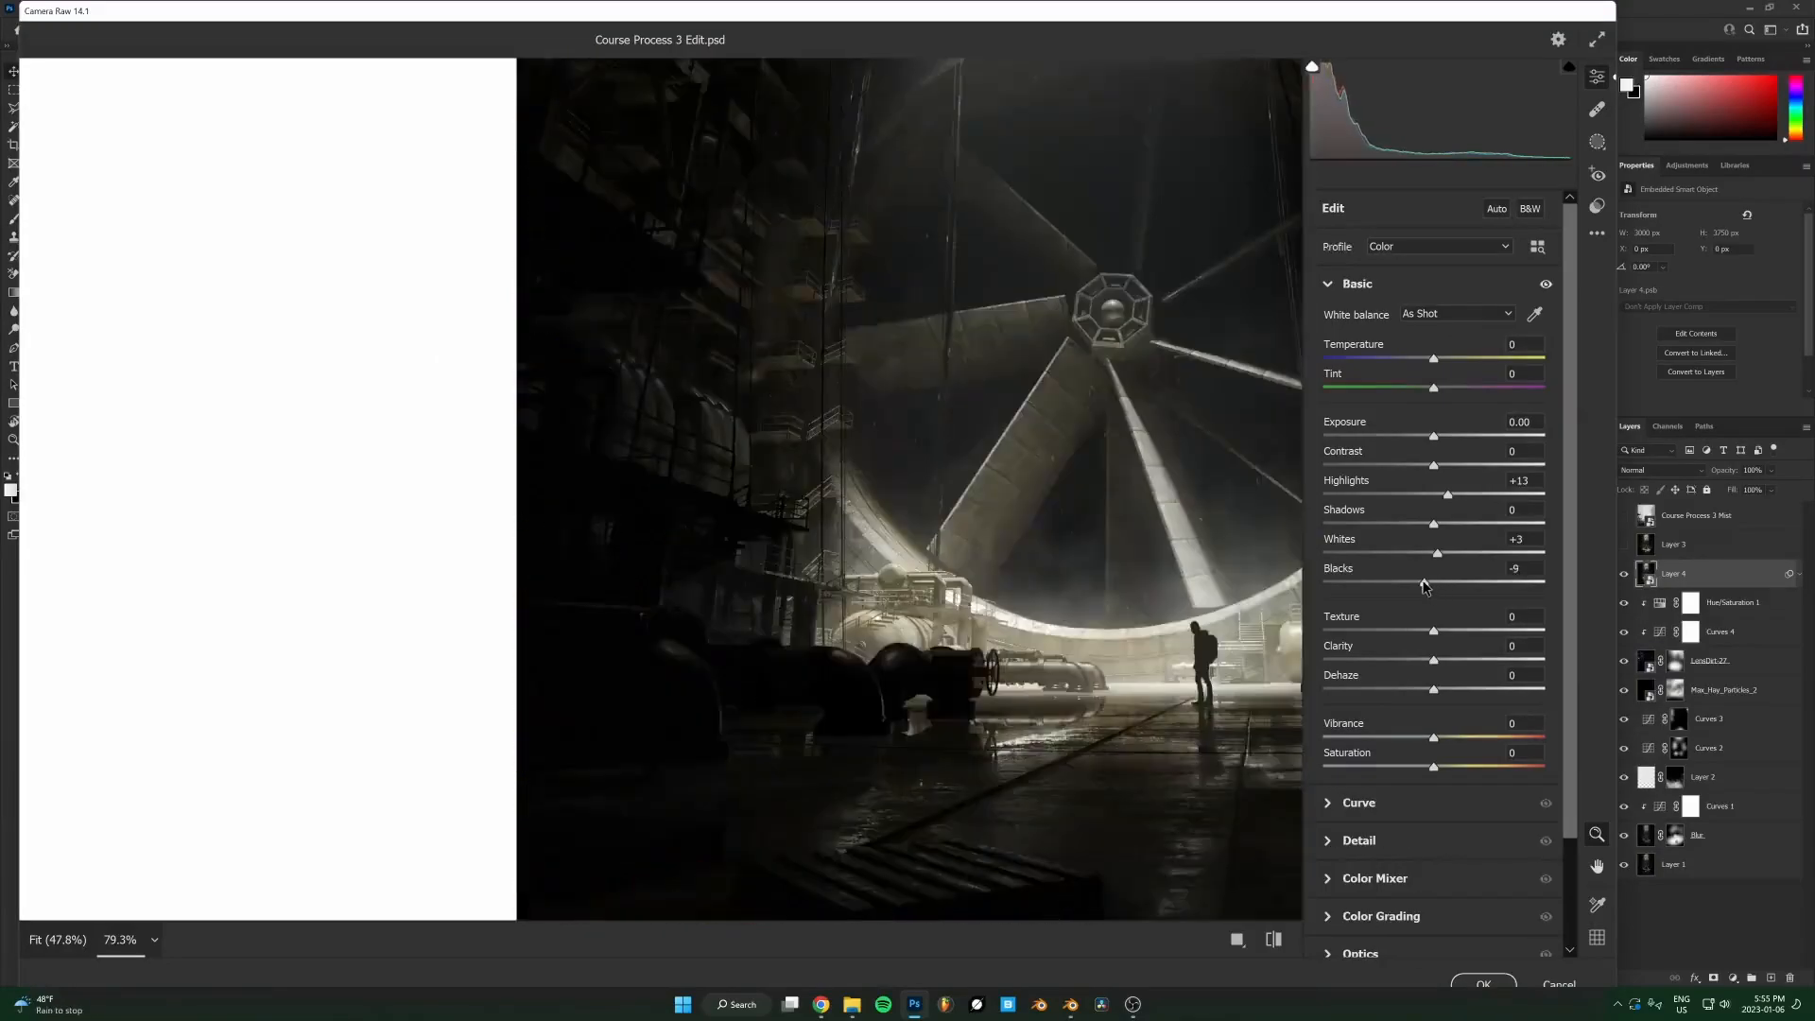
pyautogui.moveTo(1036, 634); pyautogui.dragTo(1147, 624)
pyautogui.moveTo(863, 681)
pyautogui.mouseDown()
pyautogui.moveTo(643, 667)
pyautogui.moveTo(851, 661)
pyautogui.mouseUp()
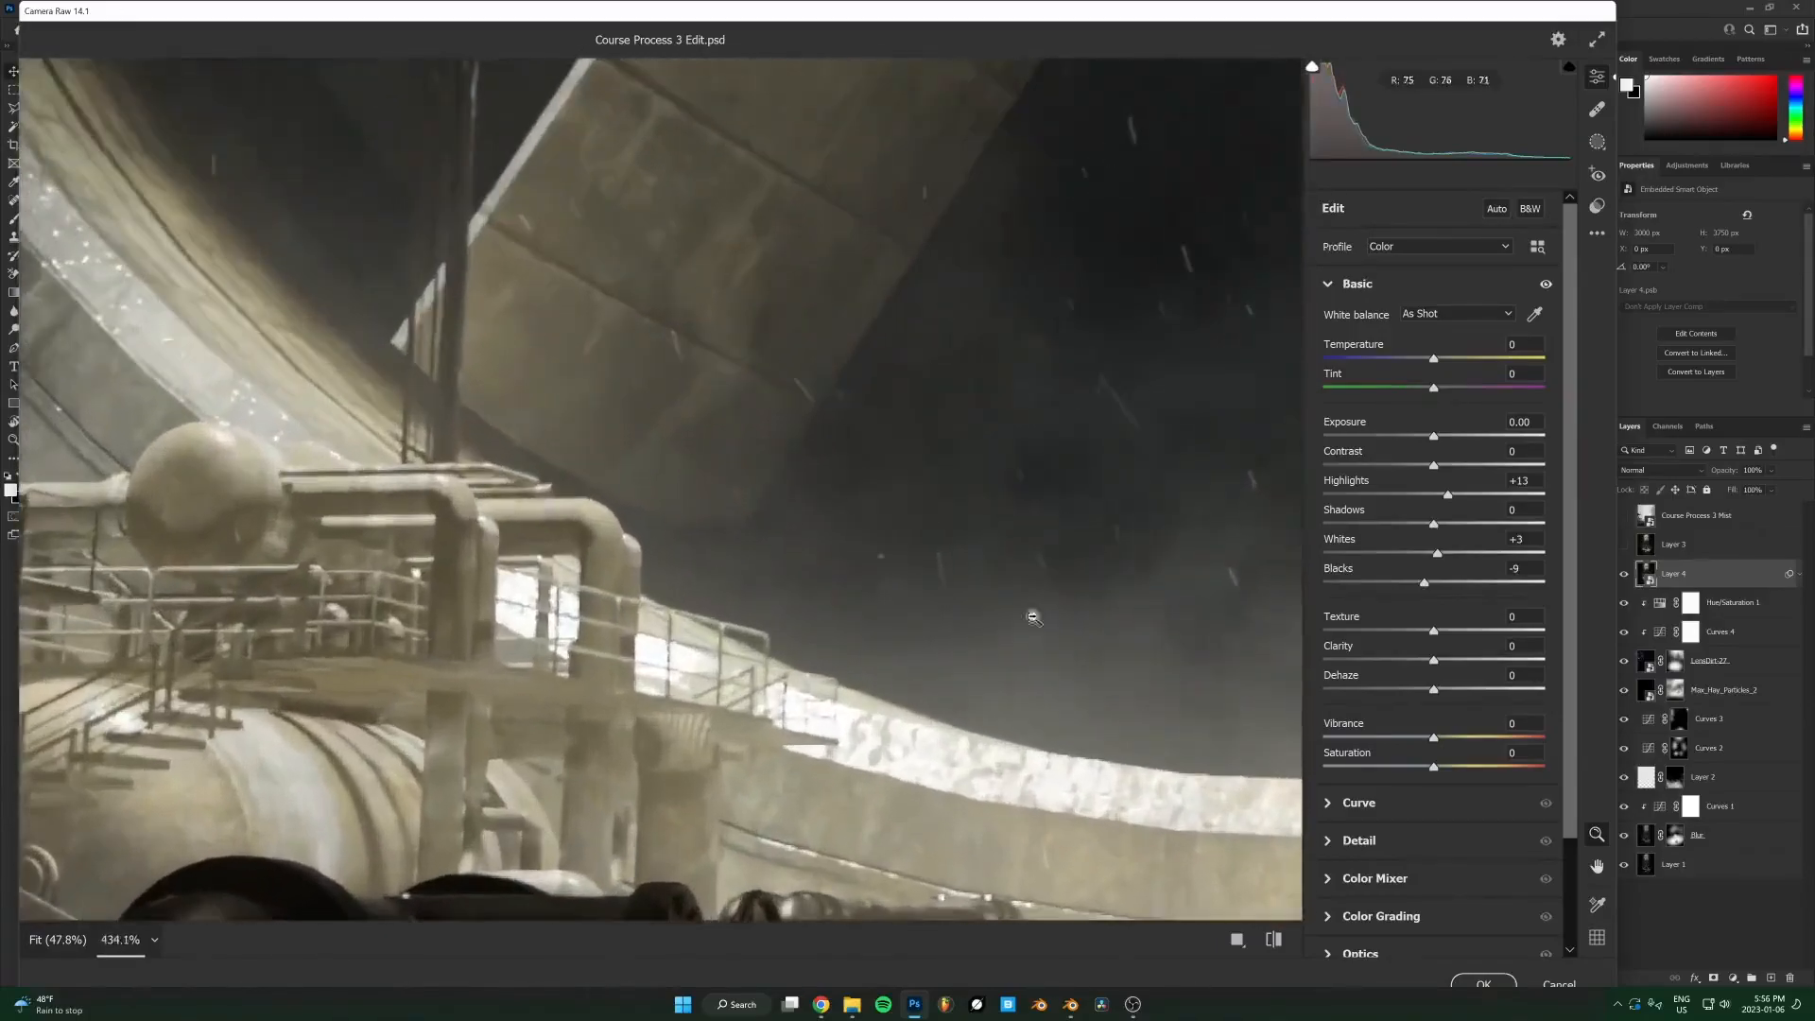
# Reset Whites to 0 and set Blacks to -3.
pyautogui.keyDown('alt'); pyautogui.click(1438, 554); pyautogui.keyUp('alt')
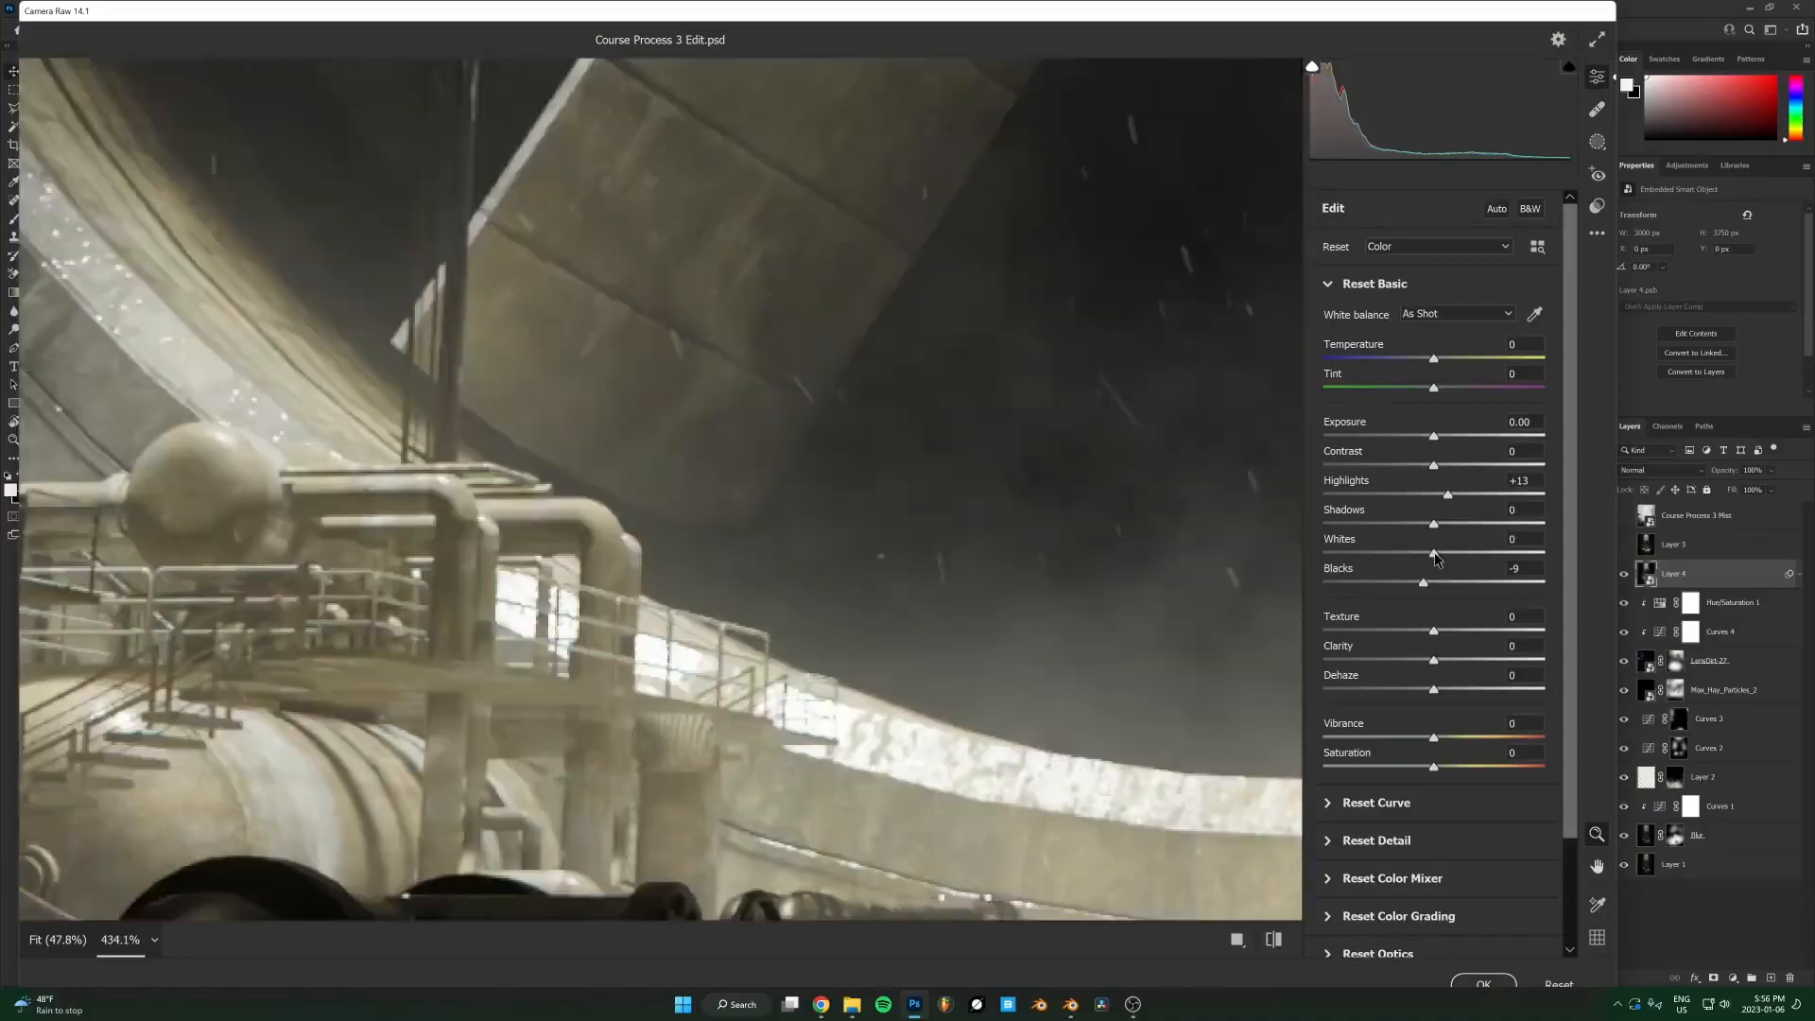
pyautogui.moveTo(854, 654); pyautogui.dragTo(765, 645)
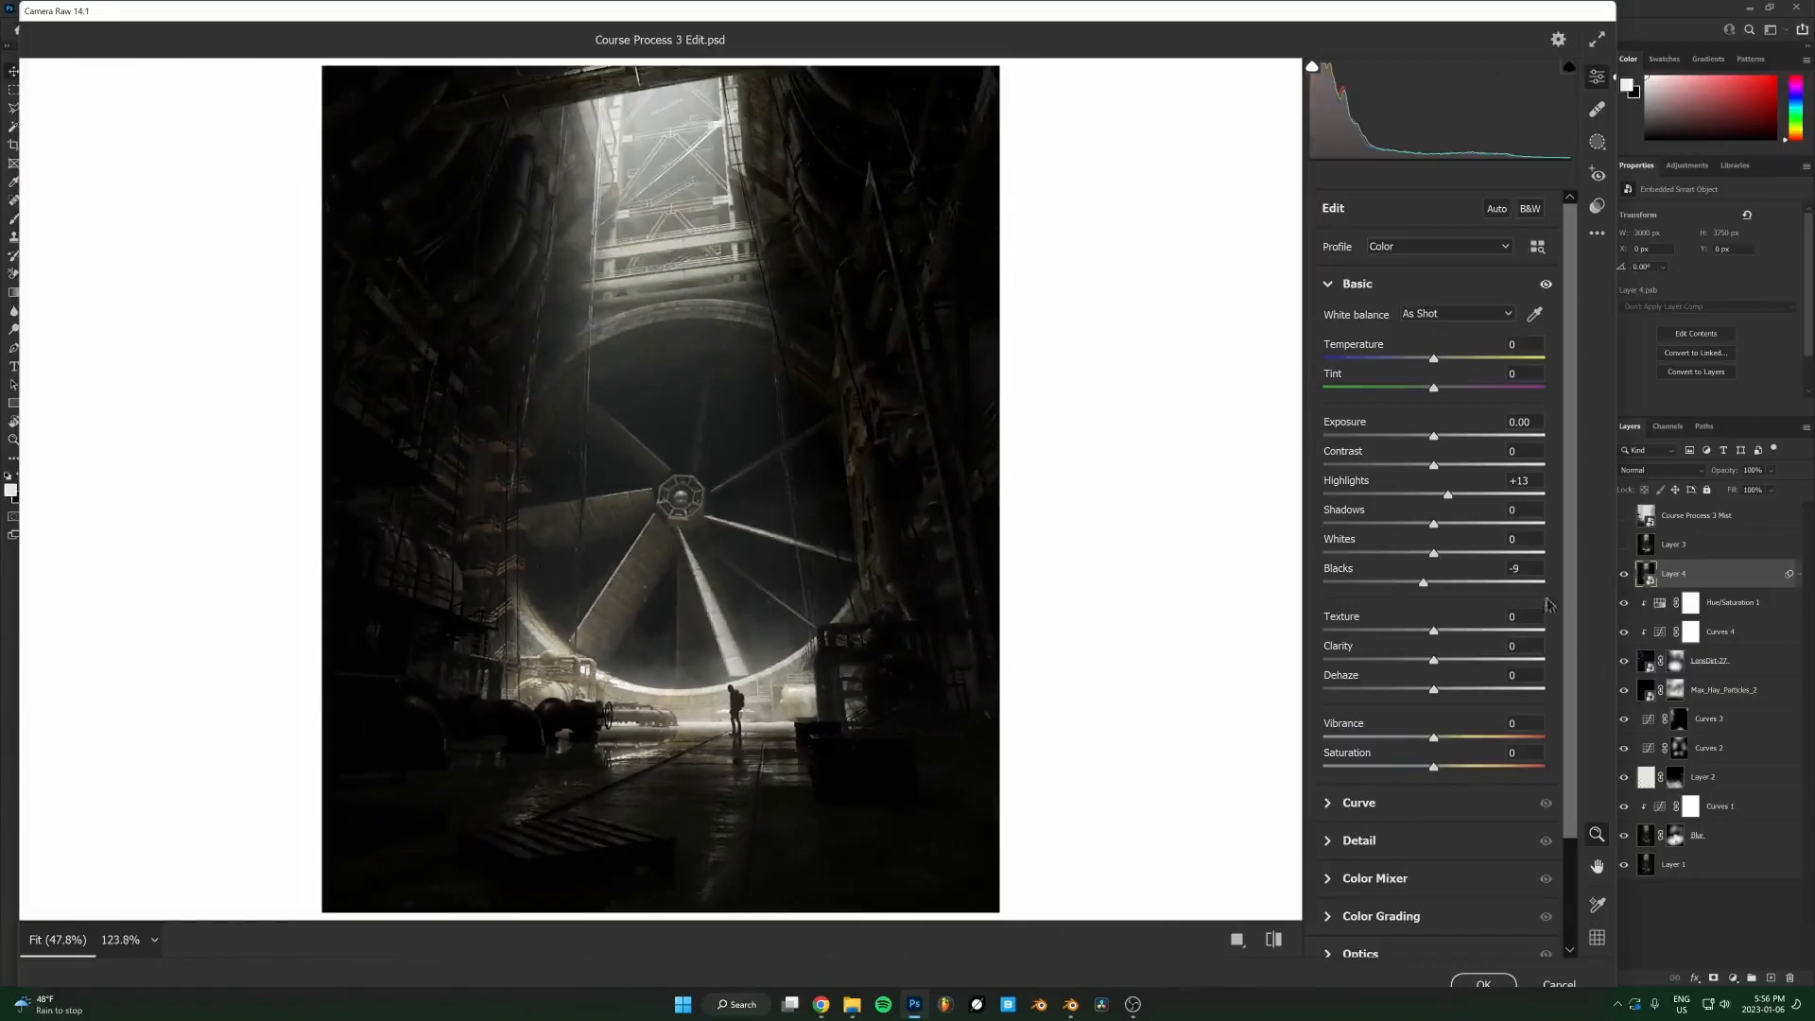
pyautogui.moveTo(1422, 582)
pyautogui.mouseDown()
pyautogui.moveTo(1449, 593)
pyautogui.moveTo(1417, 578)
pyautogui.moveTo(1433, 591)
pyautogui.mouseUp()
pyautogui.scroll(-5, 747, 605)
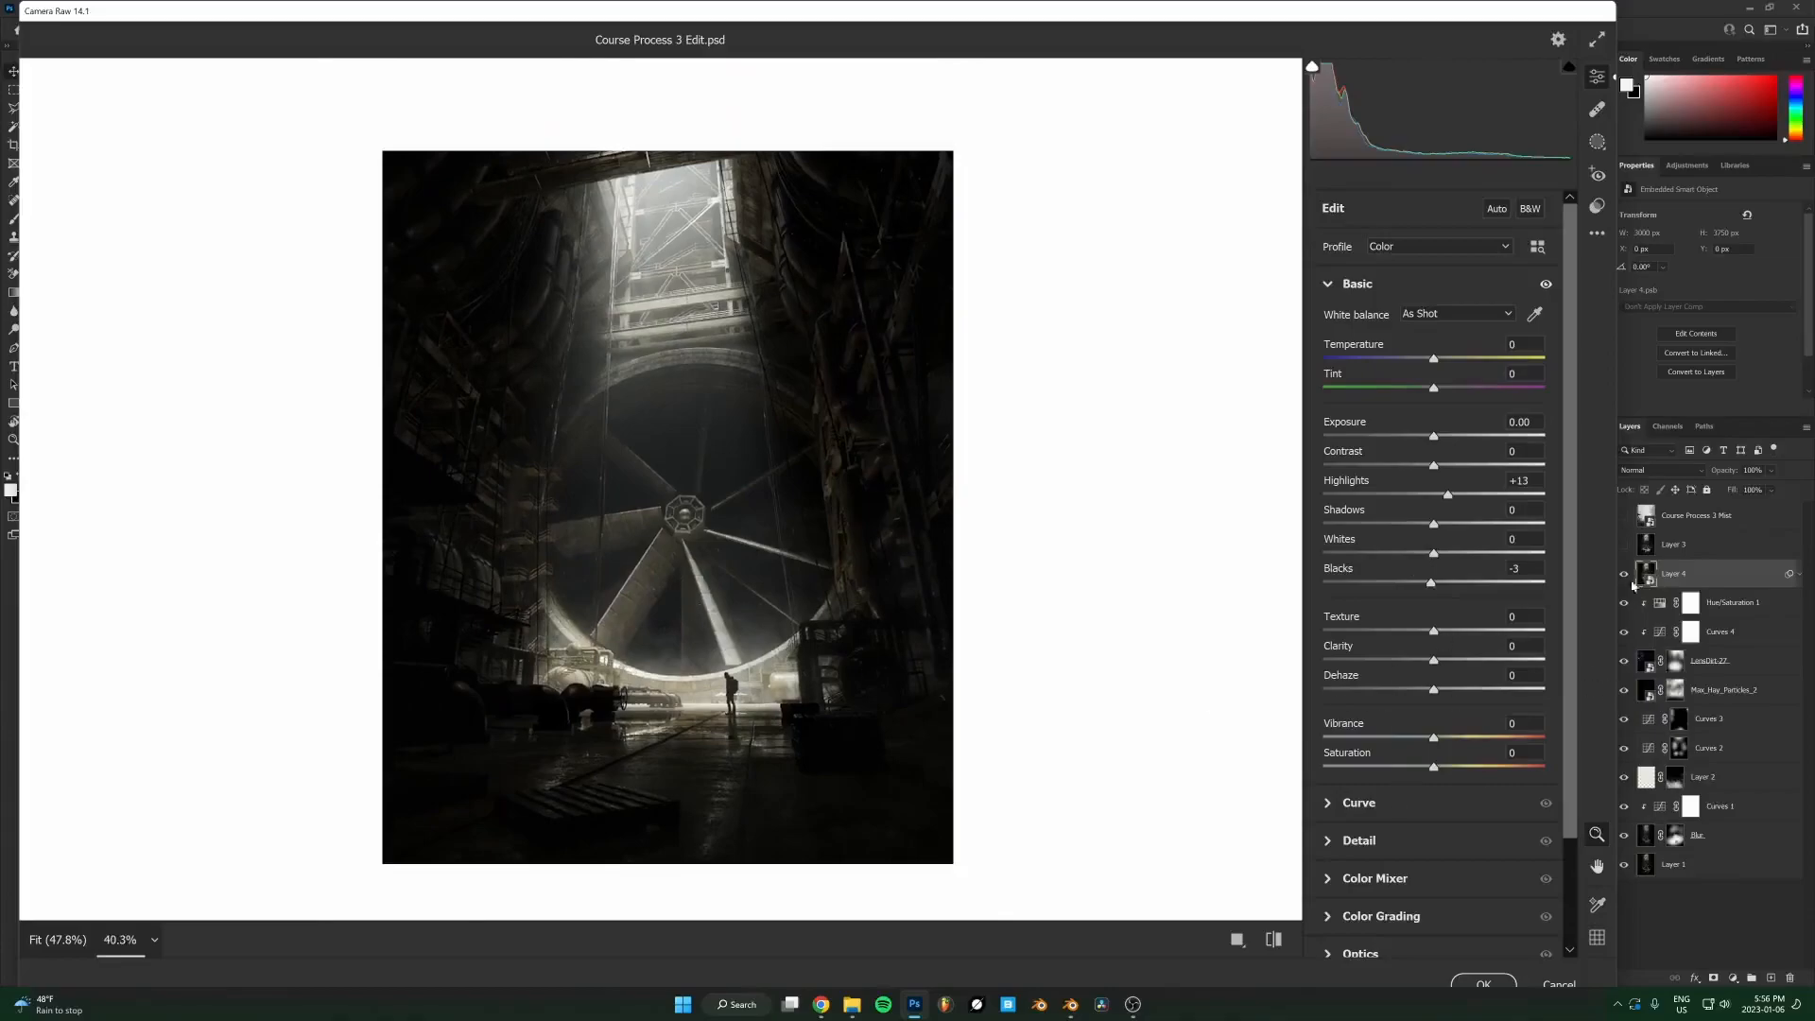
pyautogui.scroll(1, 610, 581)
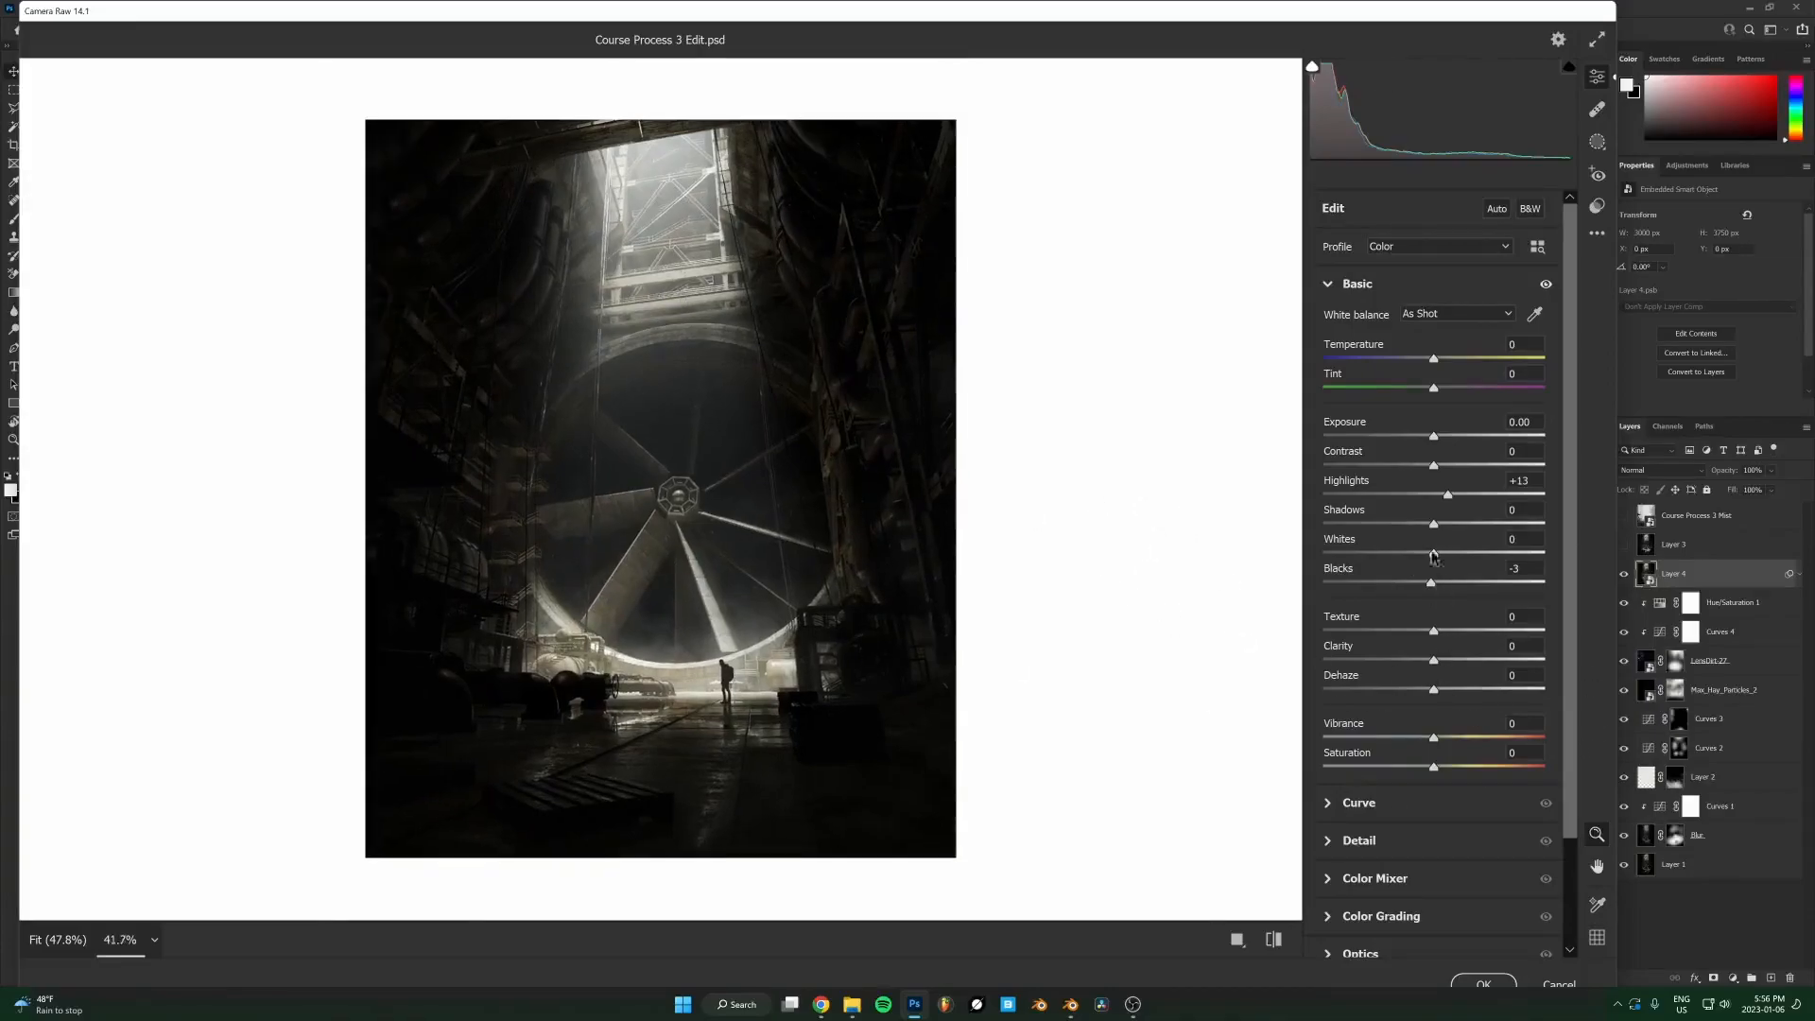
# Test Clarity at +100, bring it down to +28, and raise Texture to +9.
pyautogui.moveTo(1467, 659); pyautogui.dragTo(1548, 672)
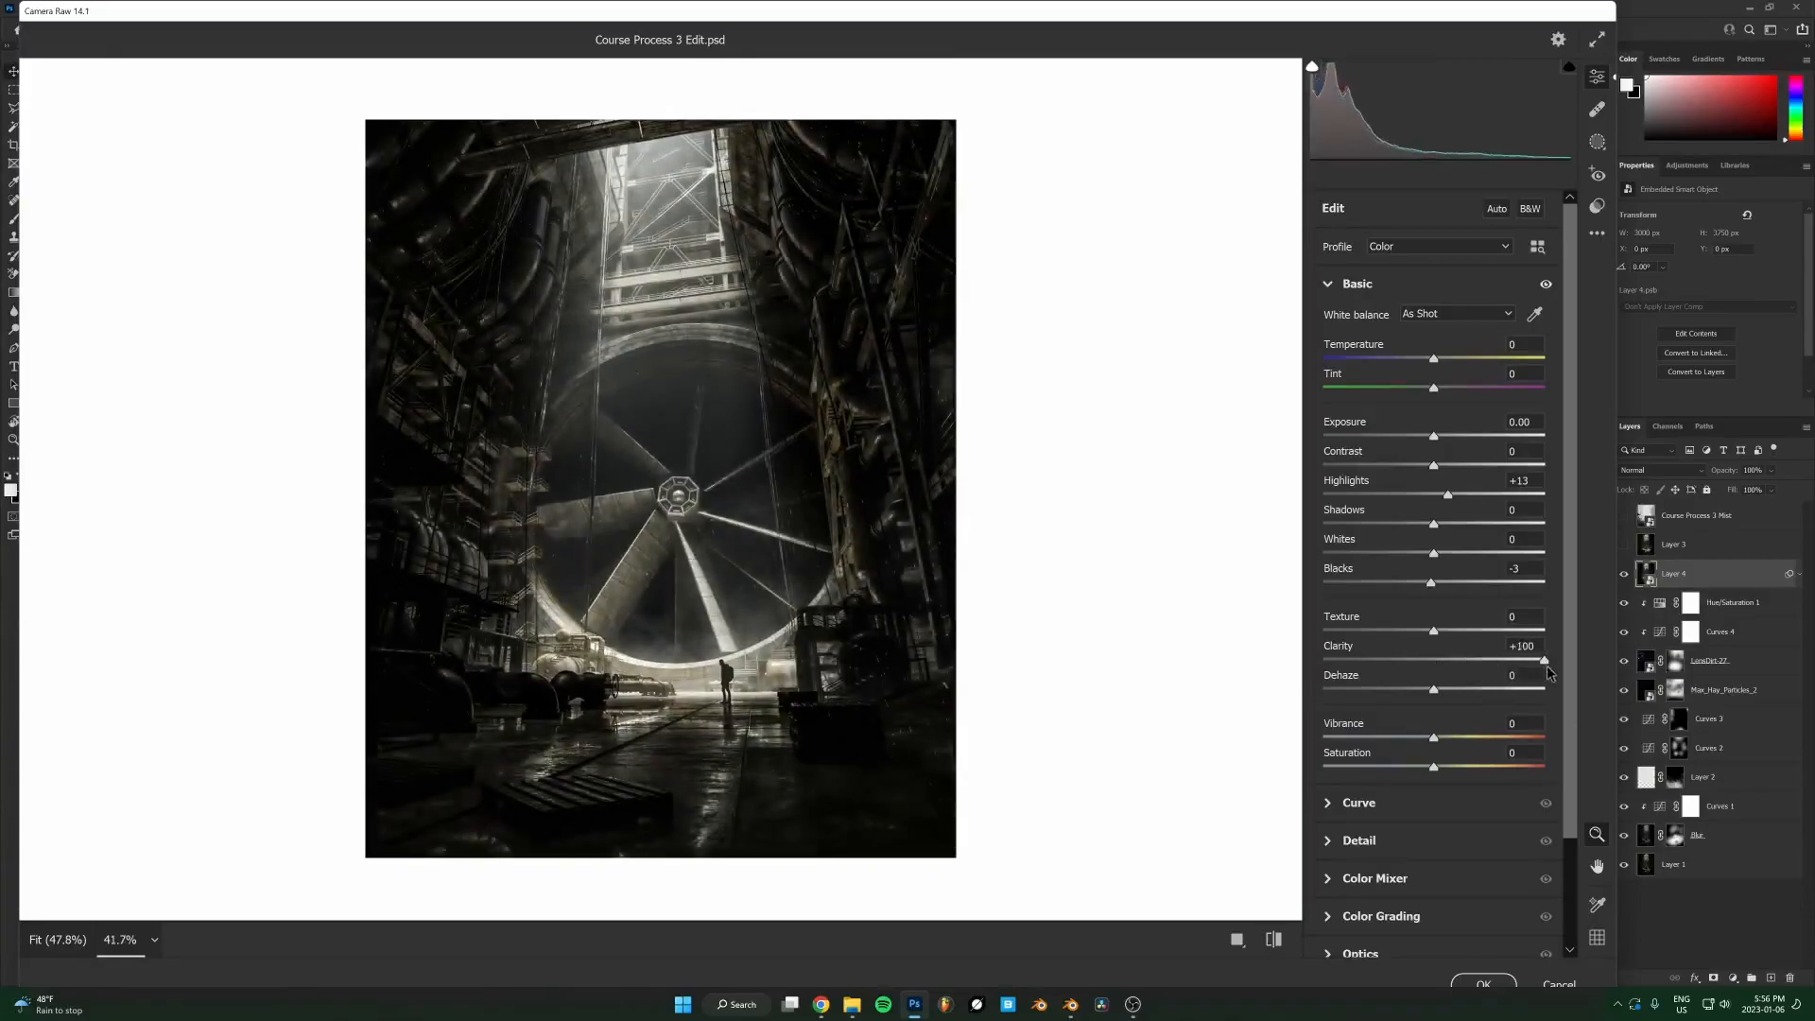
pyautogui.hotkey('ctrl', '0')
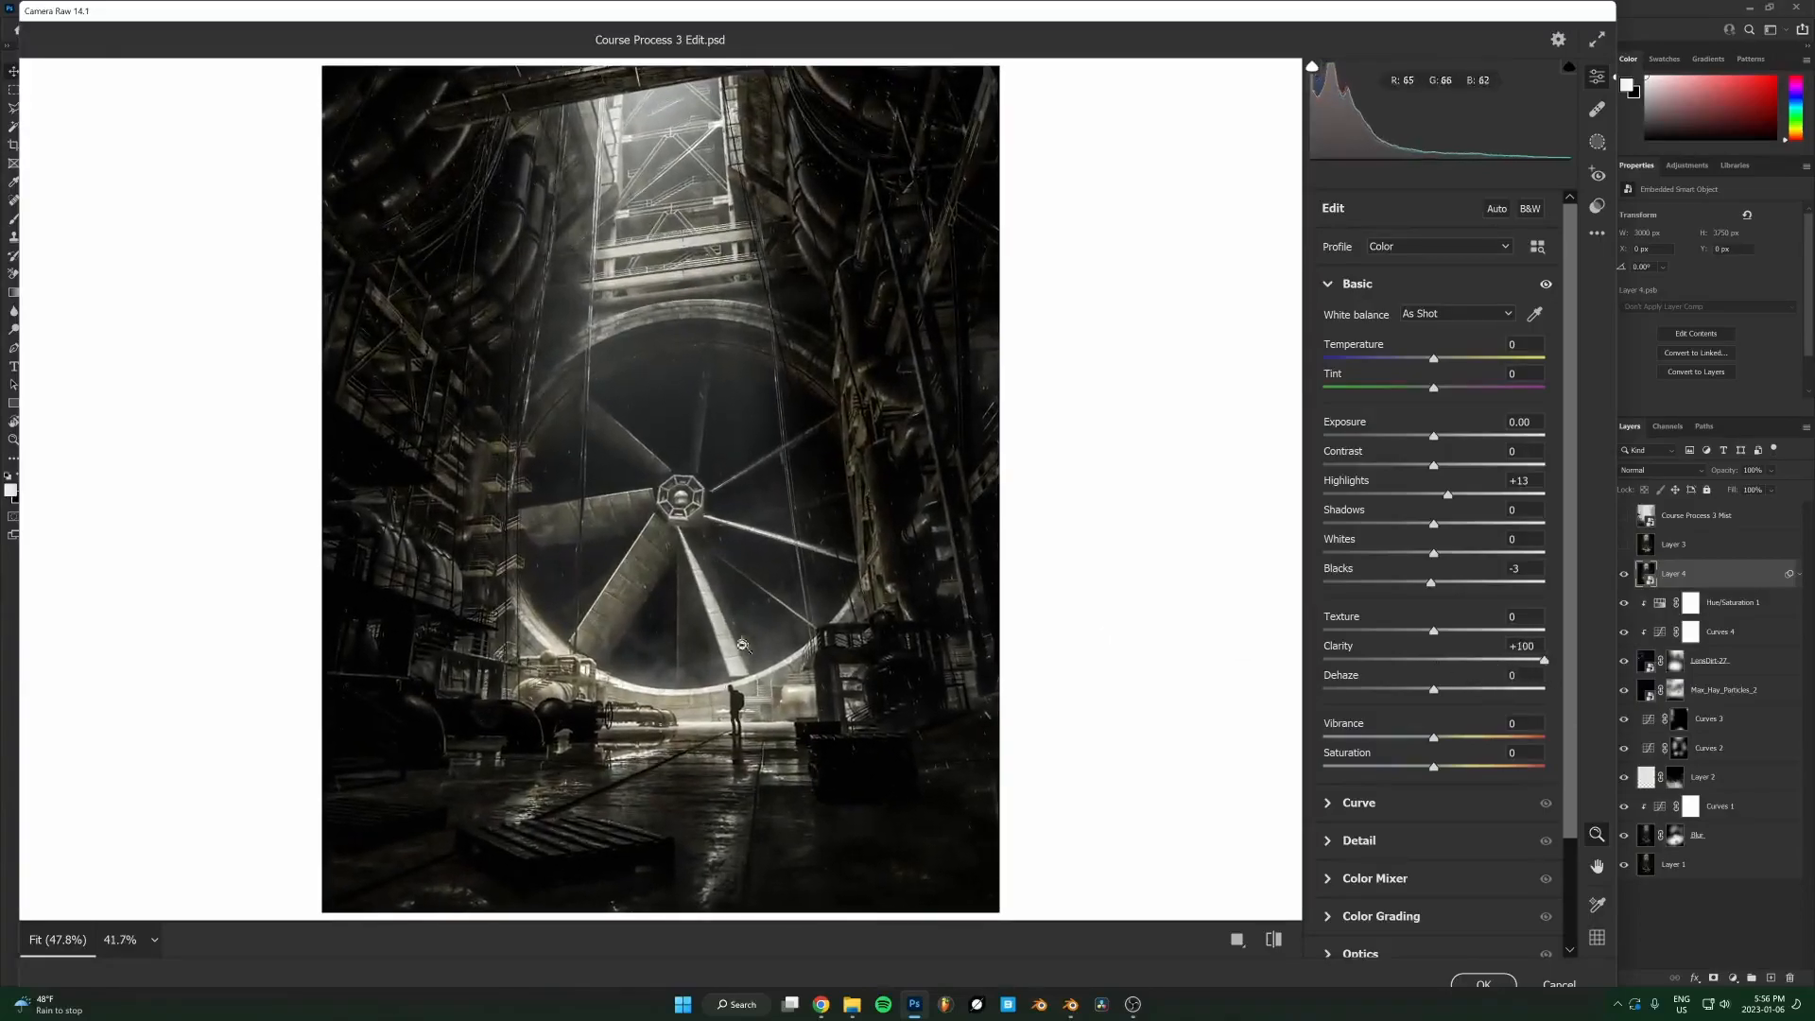
pyautogui.moveTo(1535, 660); pyautogui.dragTo(1475, 674)
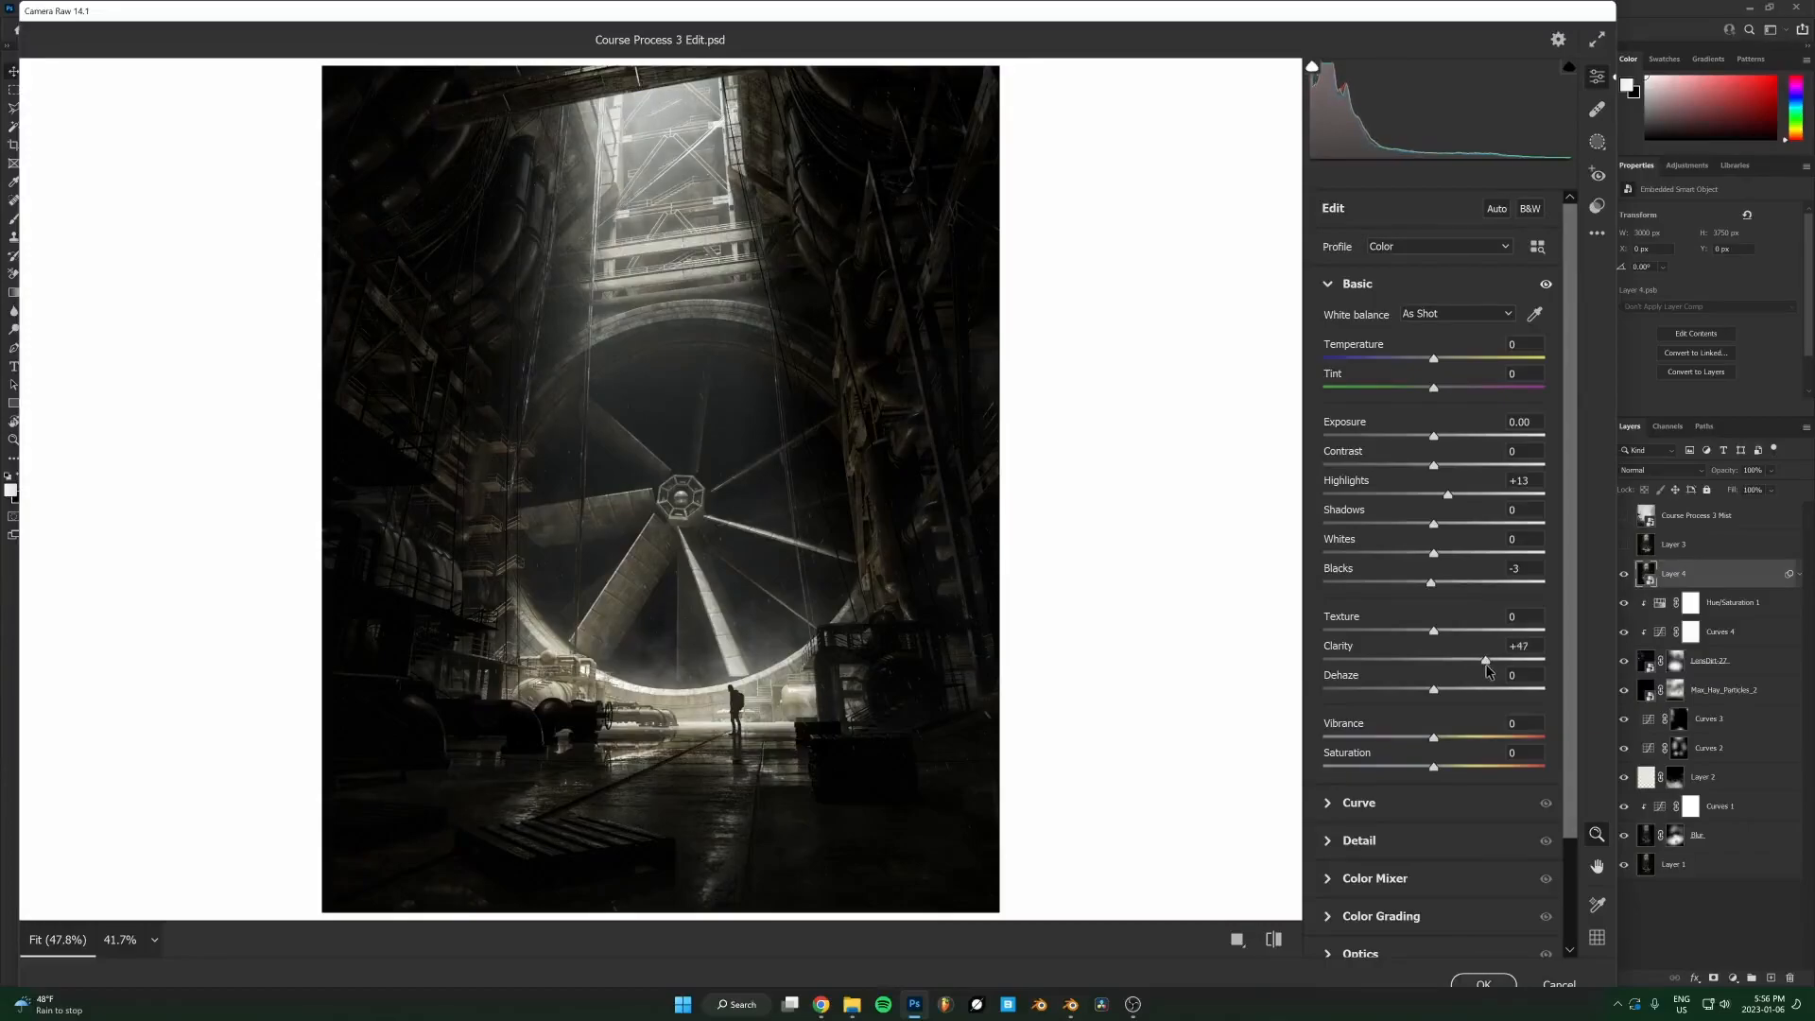
pyautogui.moveTo(1481, 668); pyautogui.dragTo(1471, 667)
pyautogui.moveTo(1437, 633)
pyautogui.mouseDown()
pyautogui.moveTo(1476, 638)
pyautogui.moveTo(1450, 637)
pyautogui.mouseUp()
# Compare the image with and without the Basic adjustments, and boost its color intensity slightly using Vibrance and Saturation.
pyautogui.click(1546, 286)
pyautogui.click(1546, 286)
pyautogui.click(1547, 286)
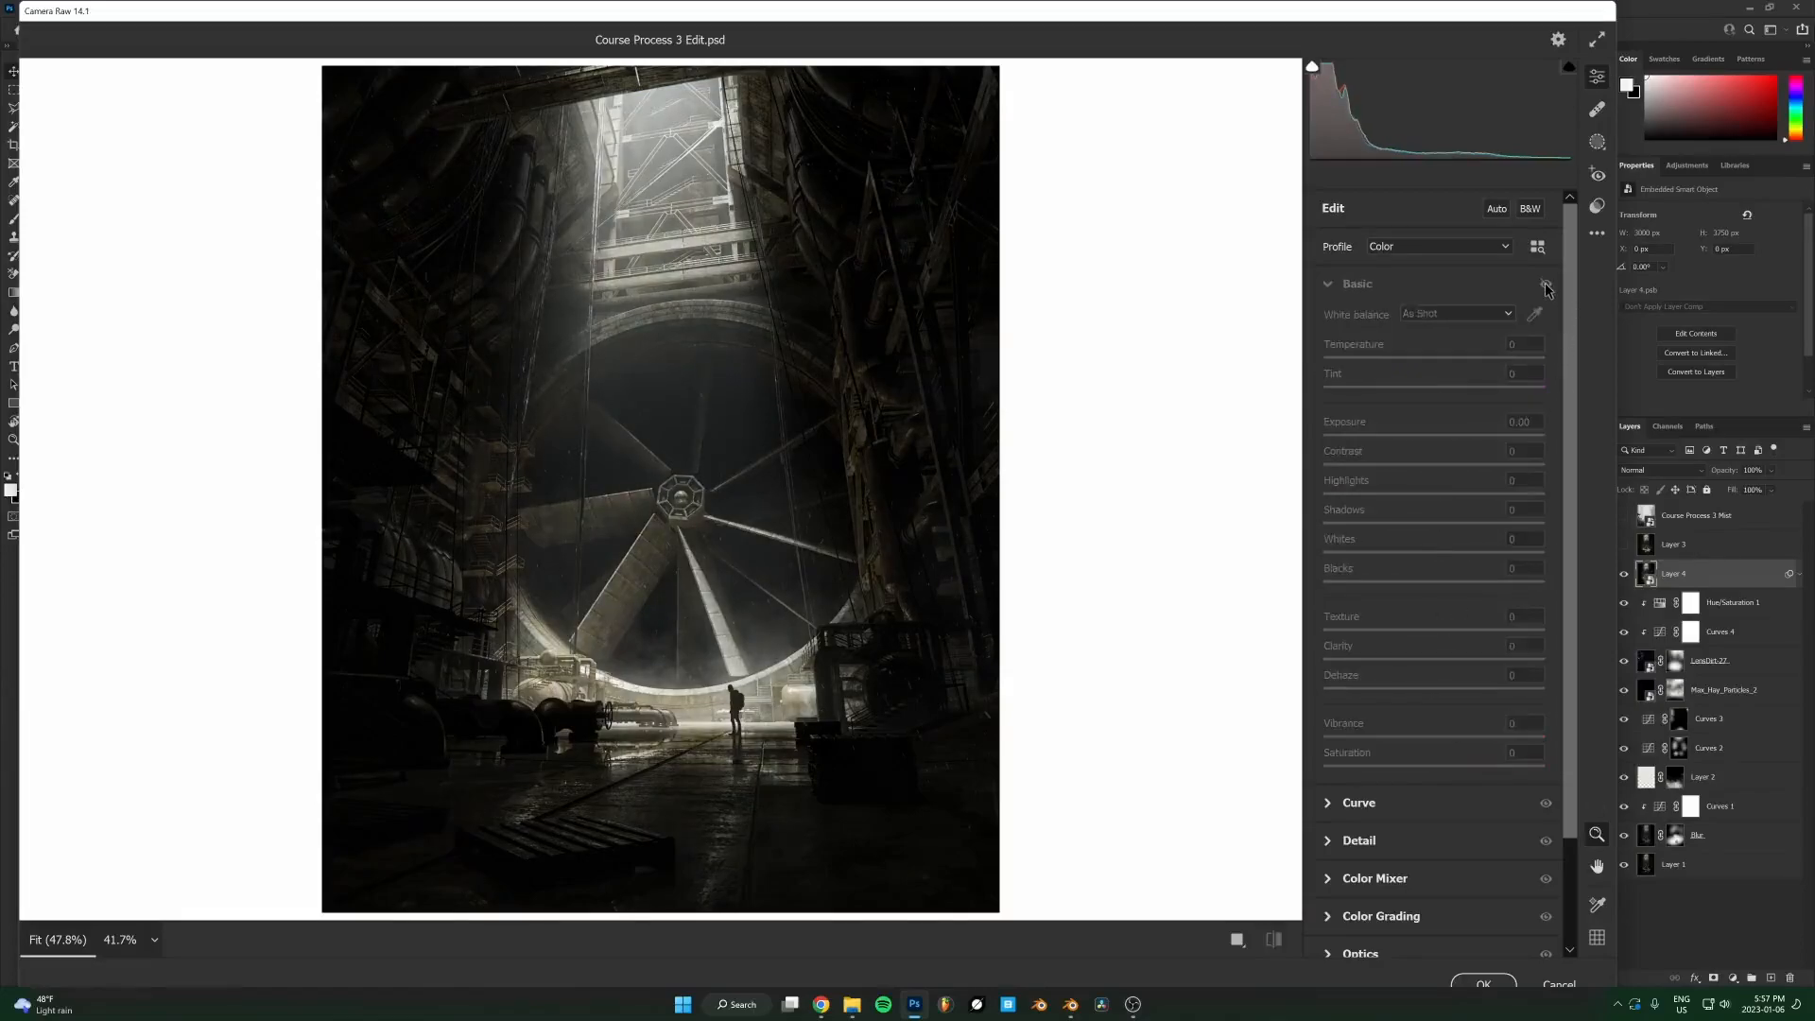
pyautogui.click(1547, 286)
pyautogui.click(1546, 286)
pyautogui.click(1547, 287)
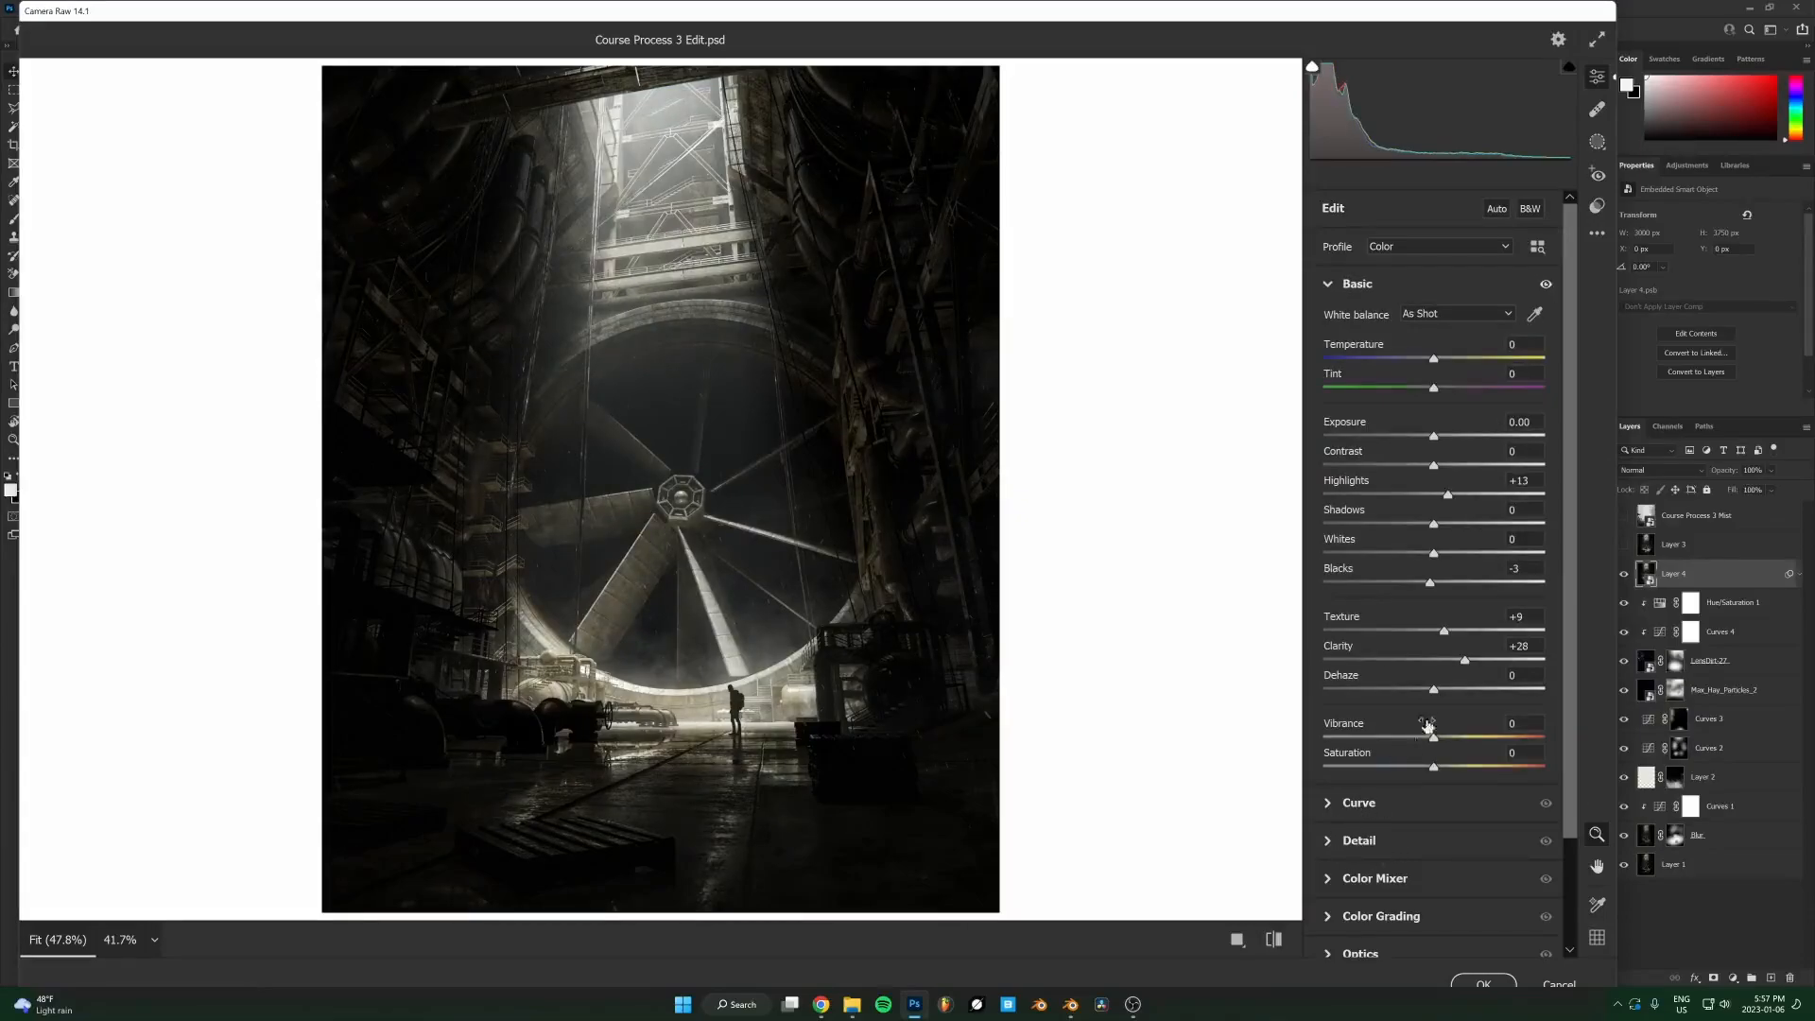
pyautogui.moveTo(1434, 767)
pyautogui.mouseDown()
pyautogui.moveTo(1543, 771)
pyautogui.moveTo(1434, 773)
pyautogui.moveTo(1500, 773)
pyautogui.moveTo(1475, 743)
pyautogui.moveTo(1440, 745)
pyautogui.mouseUp()
# Set the Detail Sharpening to 86 and its Masking to 32.
pyautogui.click(1372, 842)
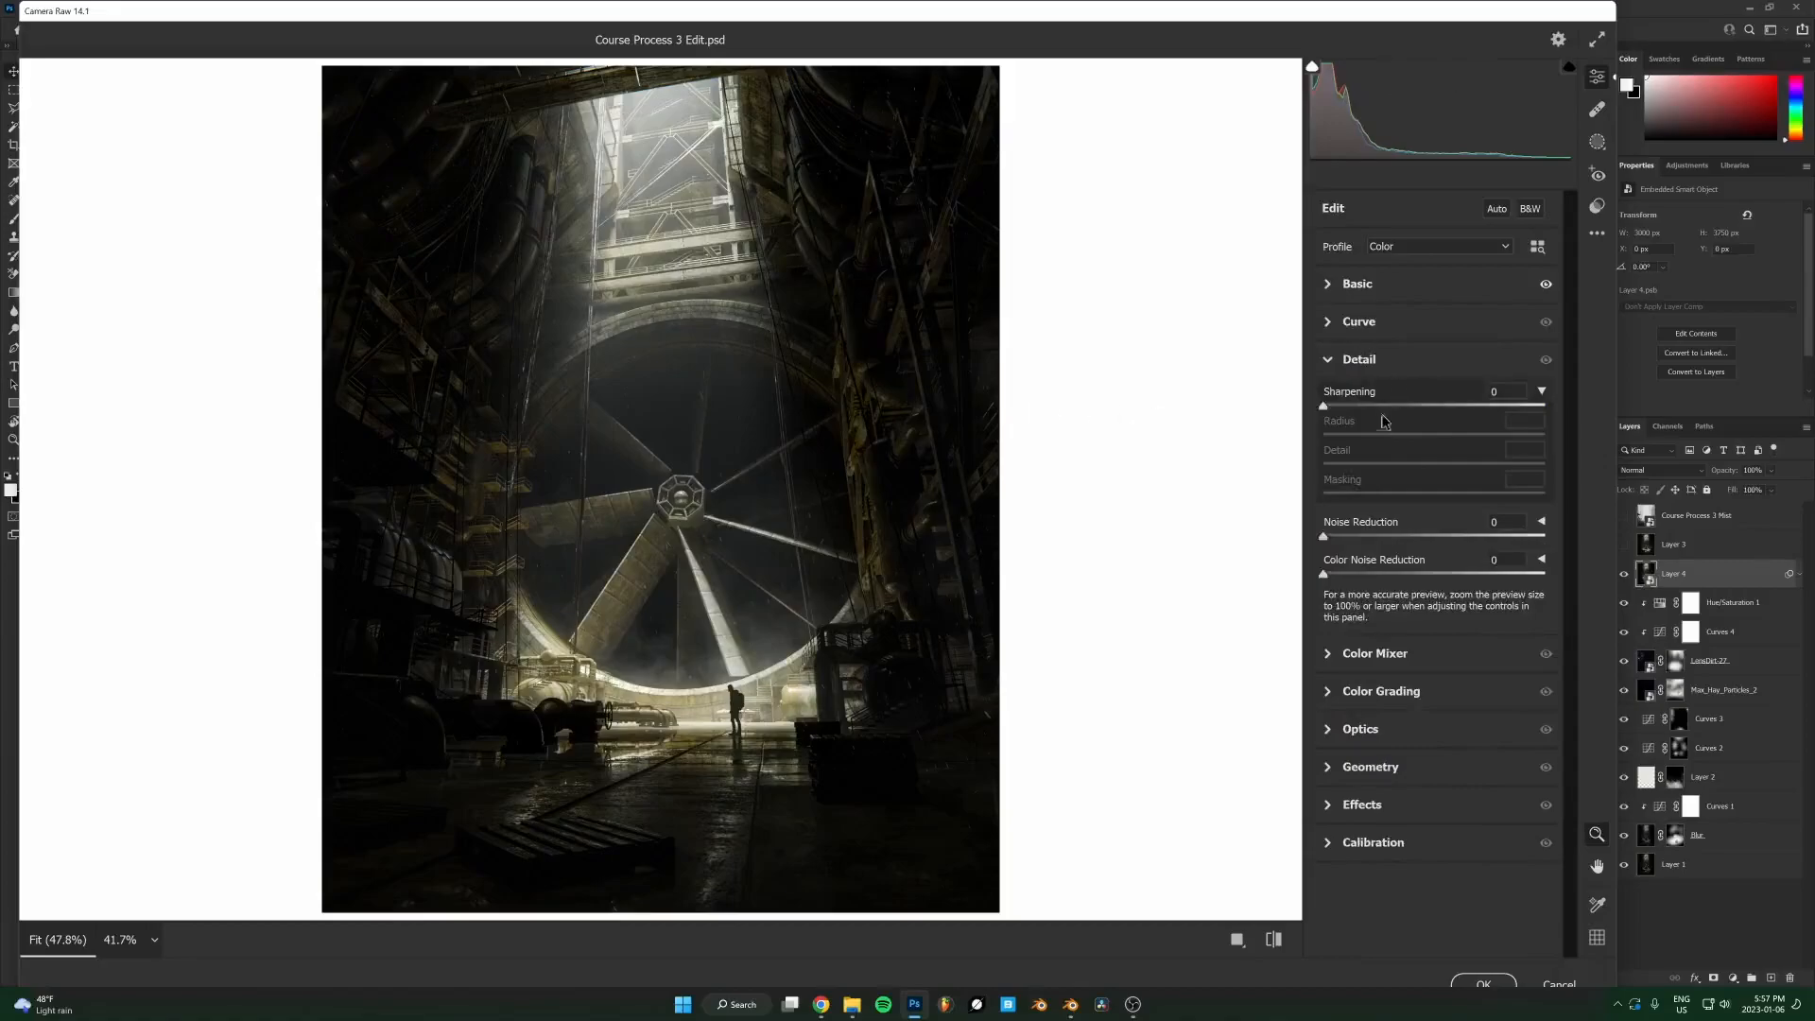
pyautogui.moveTo(1376, 400); pyautogui.dragTo(1444, 404)
pyautogui.moveTo(676, 419); pyautogui.dragTo(831, 409)
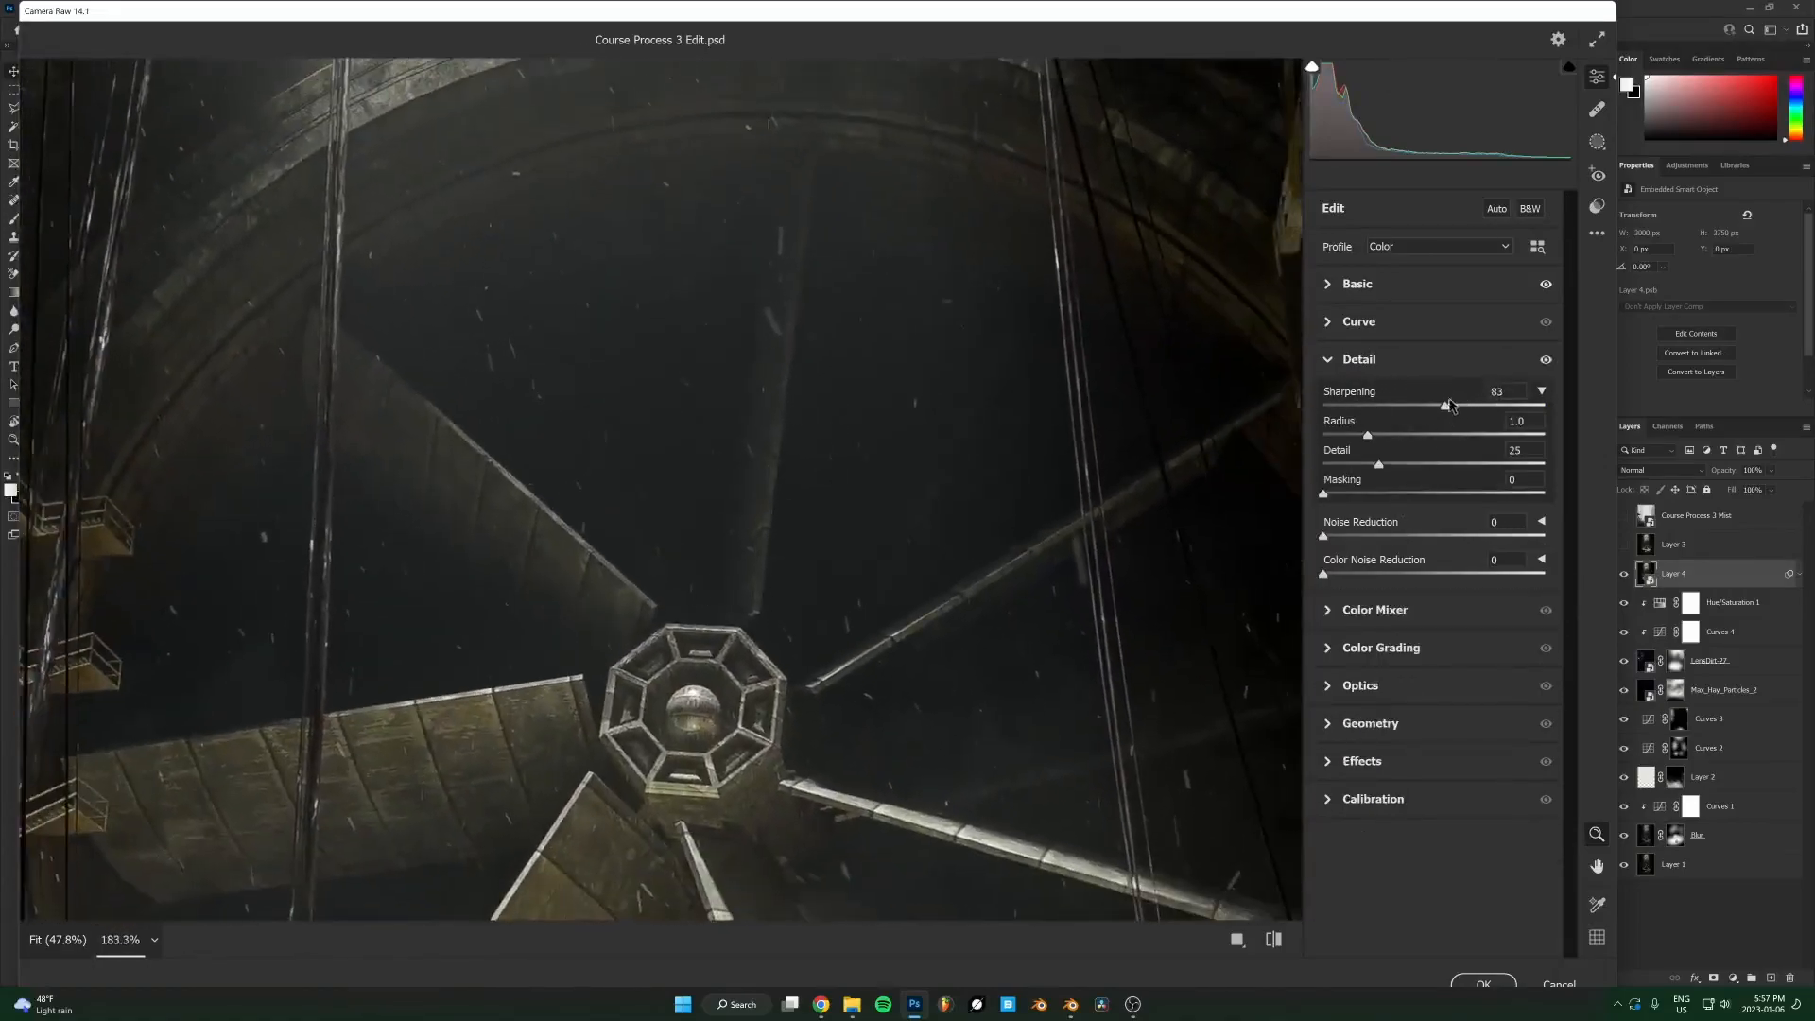
pyautogui.moveTo(1474, 406); pyautogui.dragTo(1446, 416)
pyautogui.moveTo(730, 567); pyautogui.dragTo(719, 556)
pyautogui.moveTo(1323, 493); pyautogui.dragTo(1394, 495)
# Inspect the sharpened fan blades up close and reduce Sharpening to 80.
pyautogui.scroll(3, 599, 305)
pyautogui.scroll(2, 969, 413)
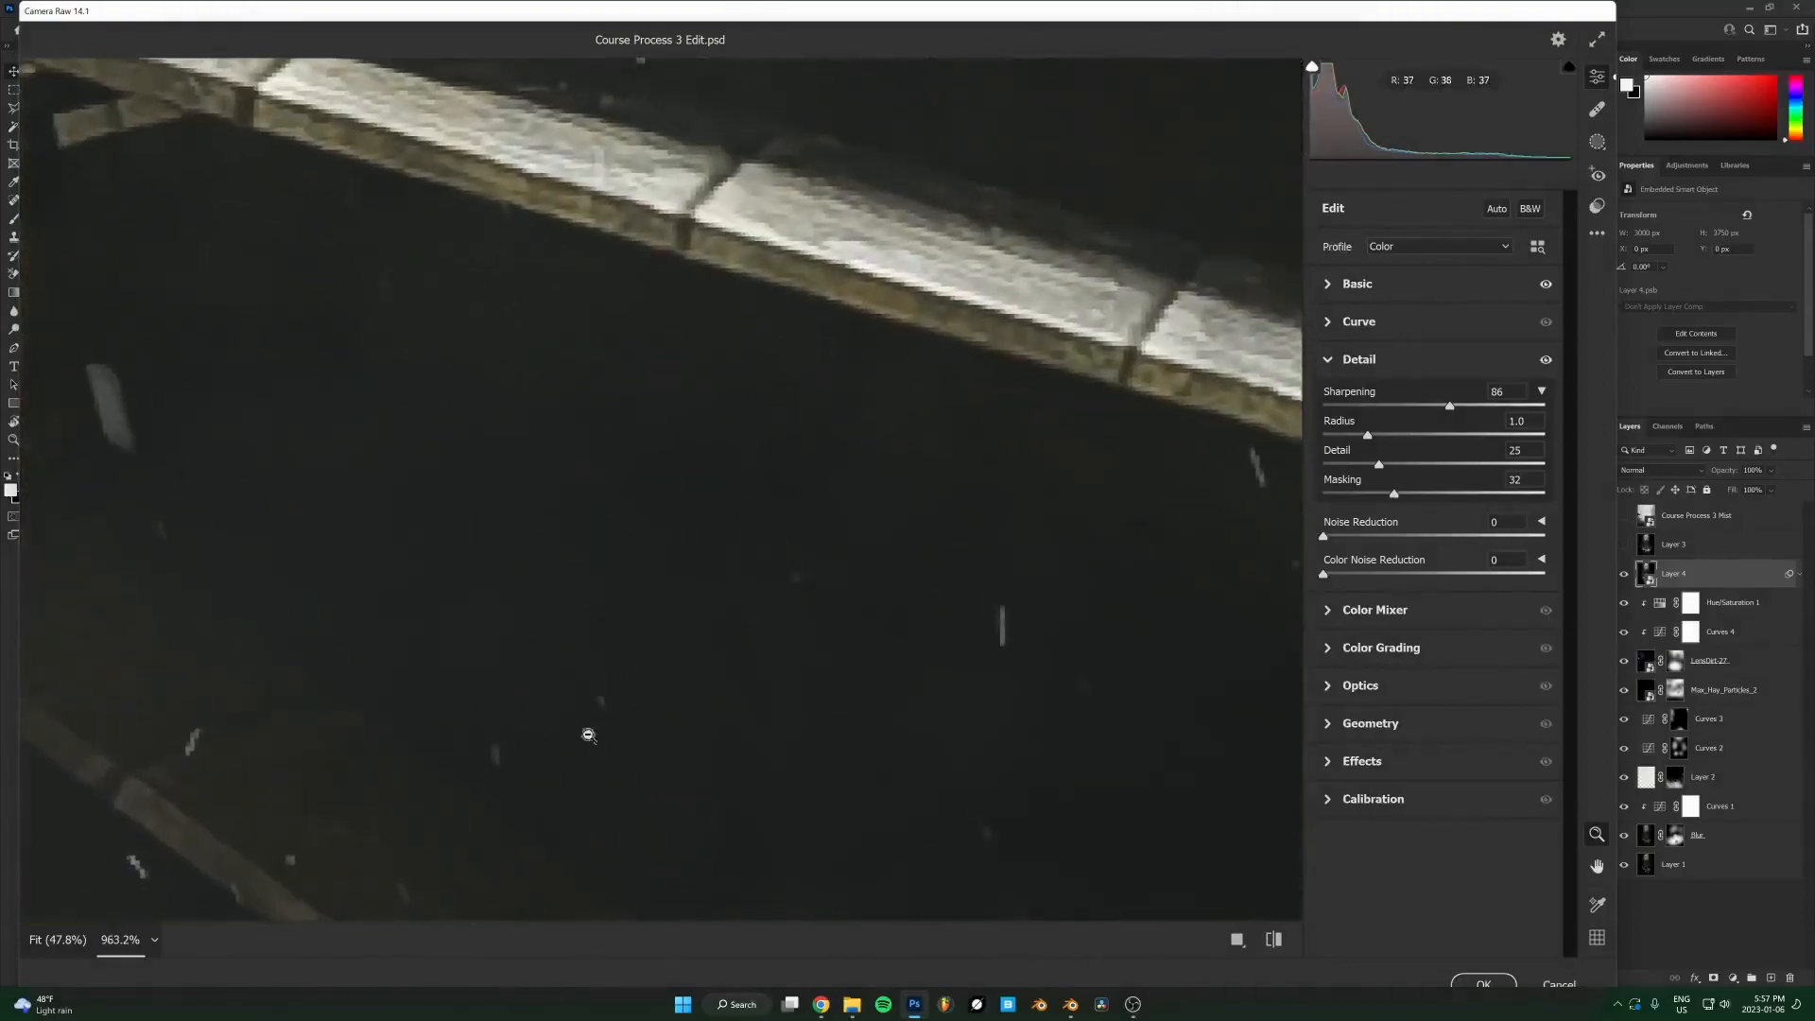
pyautogui.scroll(-2, 729, 527)
pyautogui.scroll(1, 912, 536)
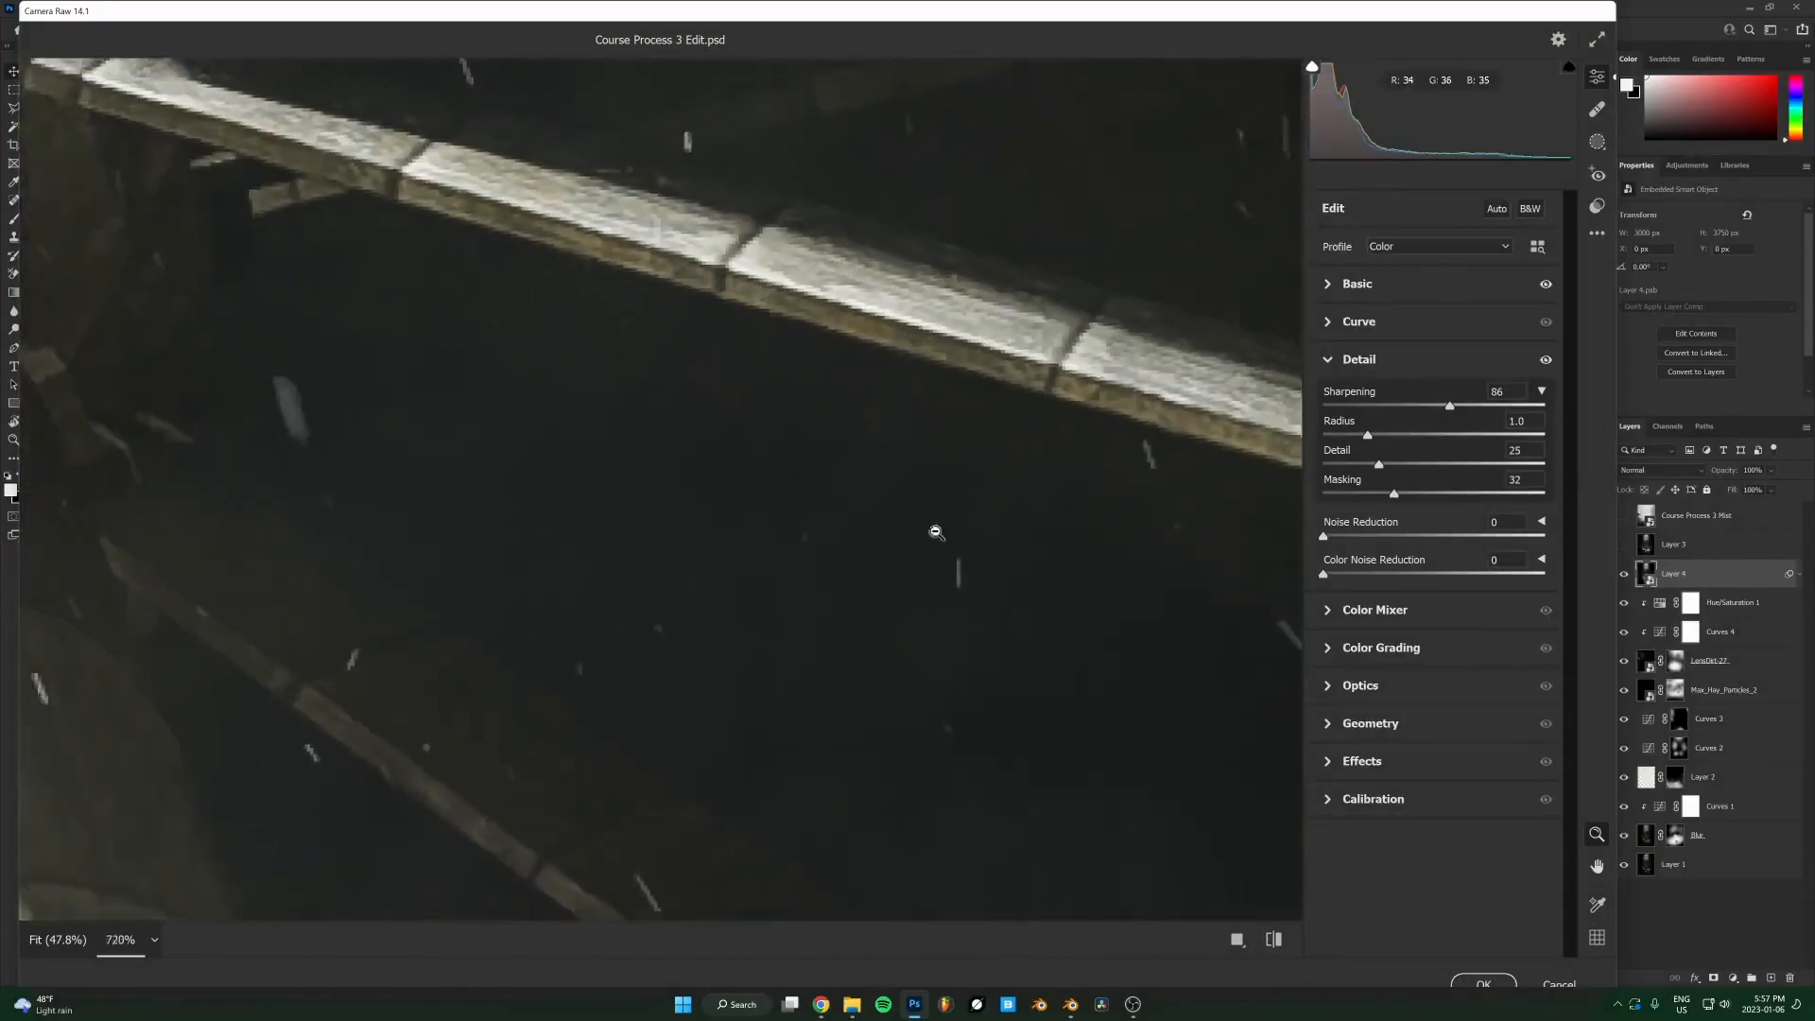
pyautogui.scroll(-6, 912, 535)
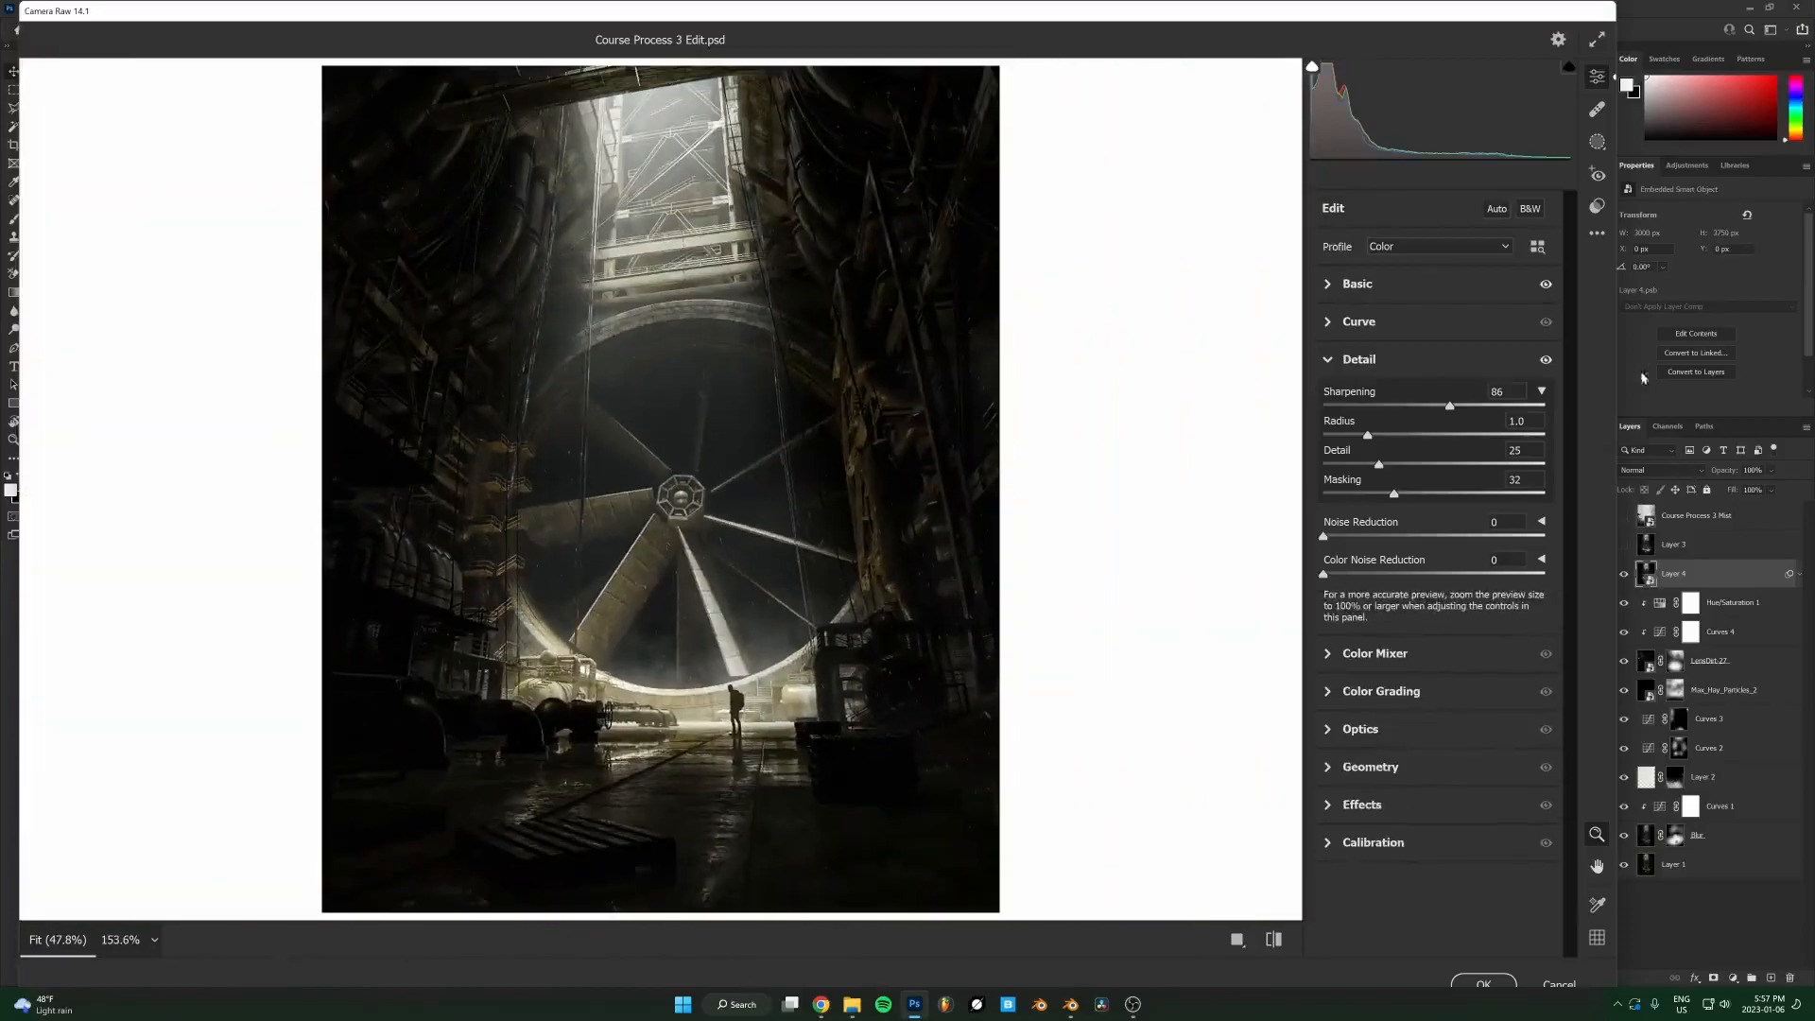
pyautogui.scroll(4, 652, 577)
pyautogui.scroll(-2, 883, 514)
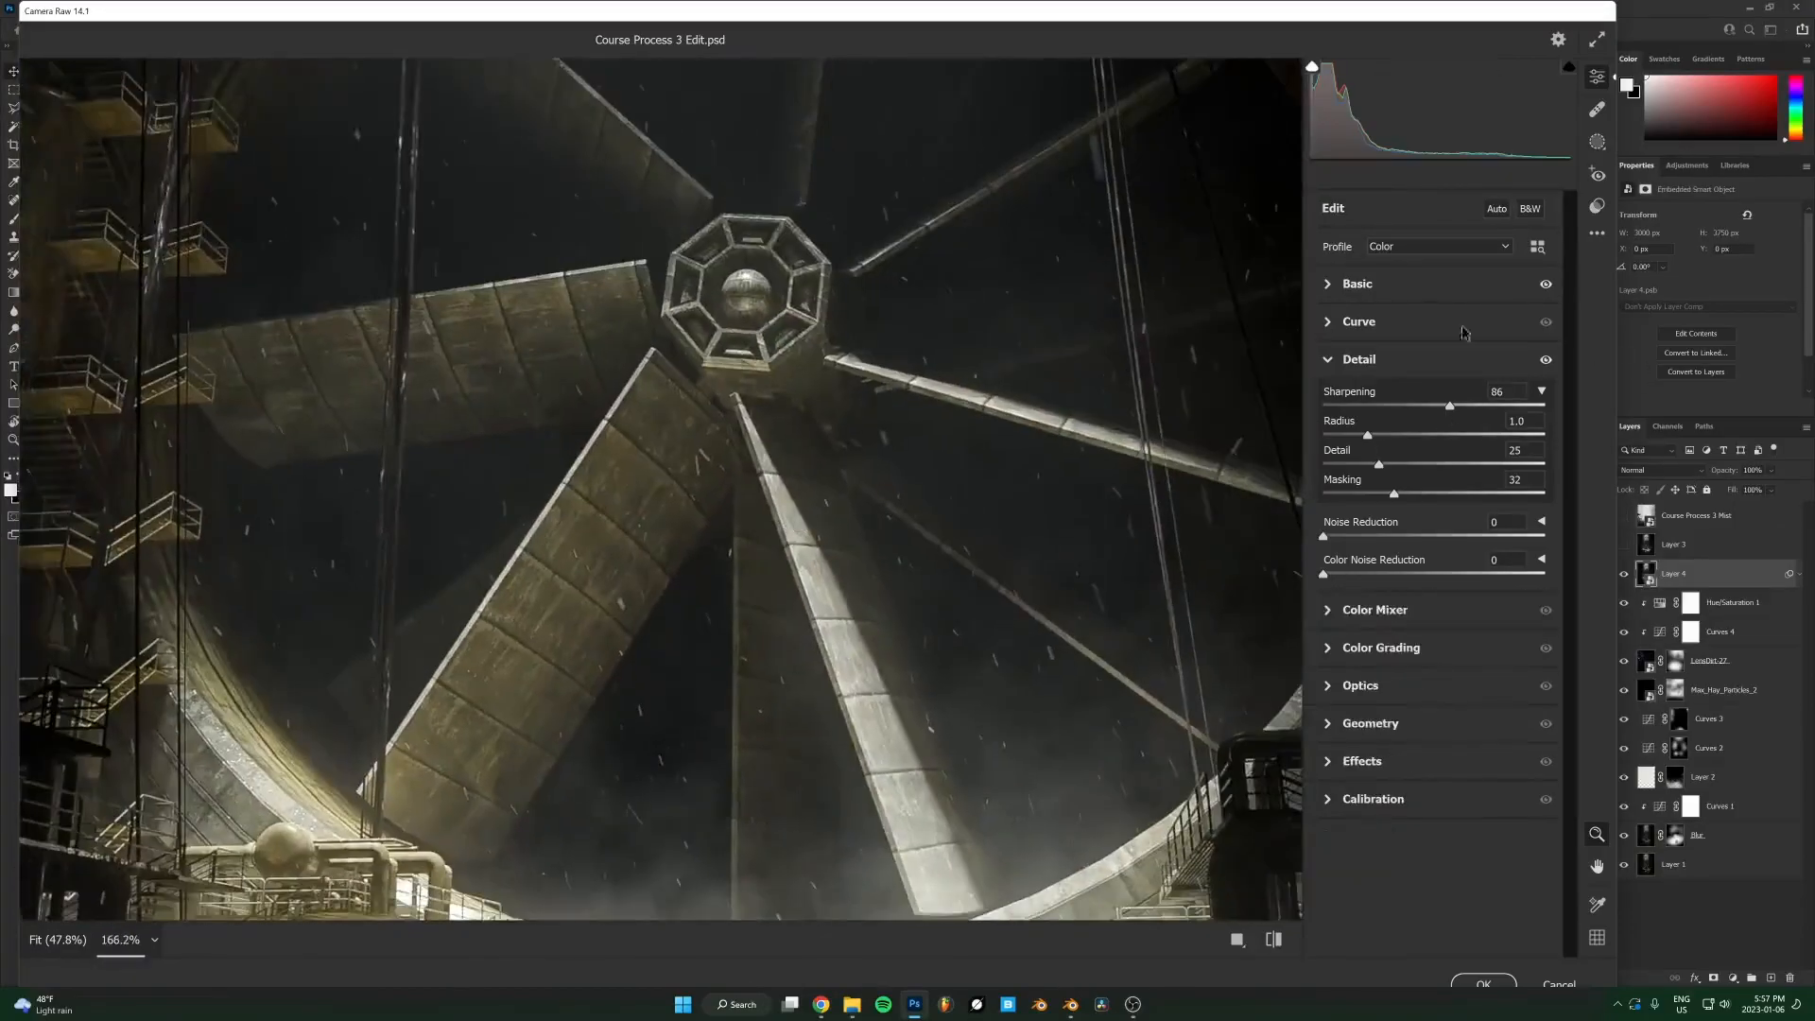
pyautogui.scroll(4, 554, 534)
pyautogui.moveTo(1458, 400)
pyautogui.mouseDown()
pyautogui.moveTo(1484, 409)
pyautogui.moveTo(1443, 416)
pyautogui.mouseUp()
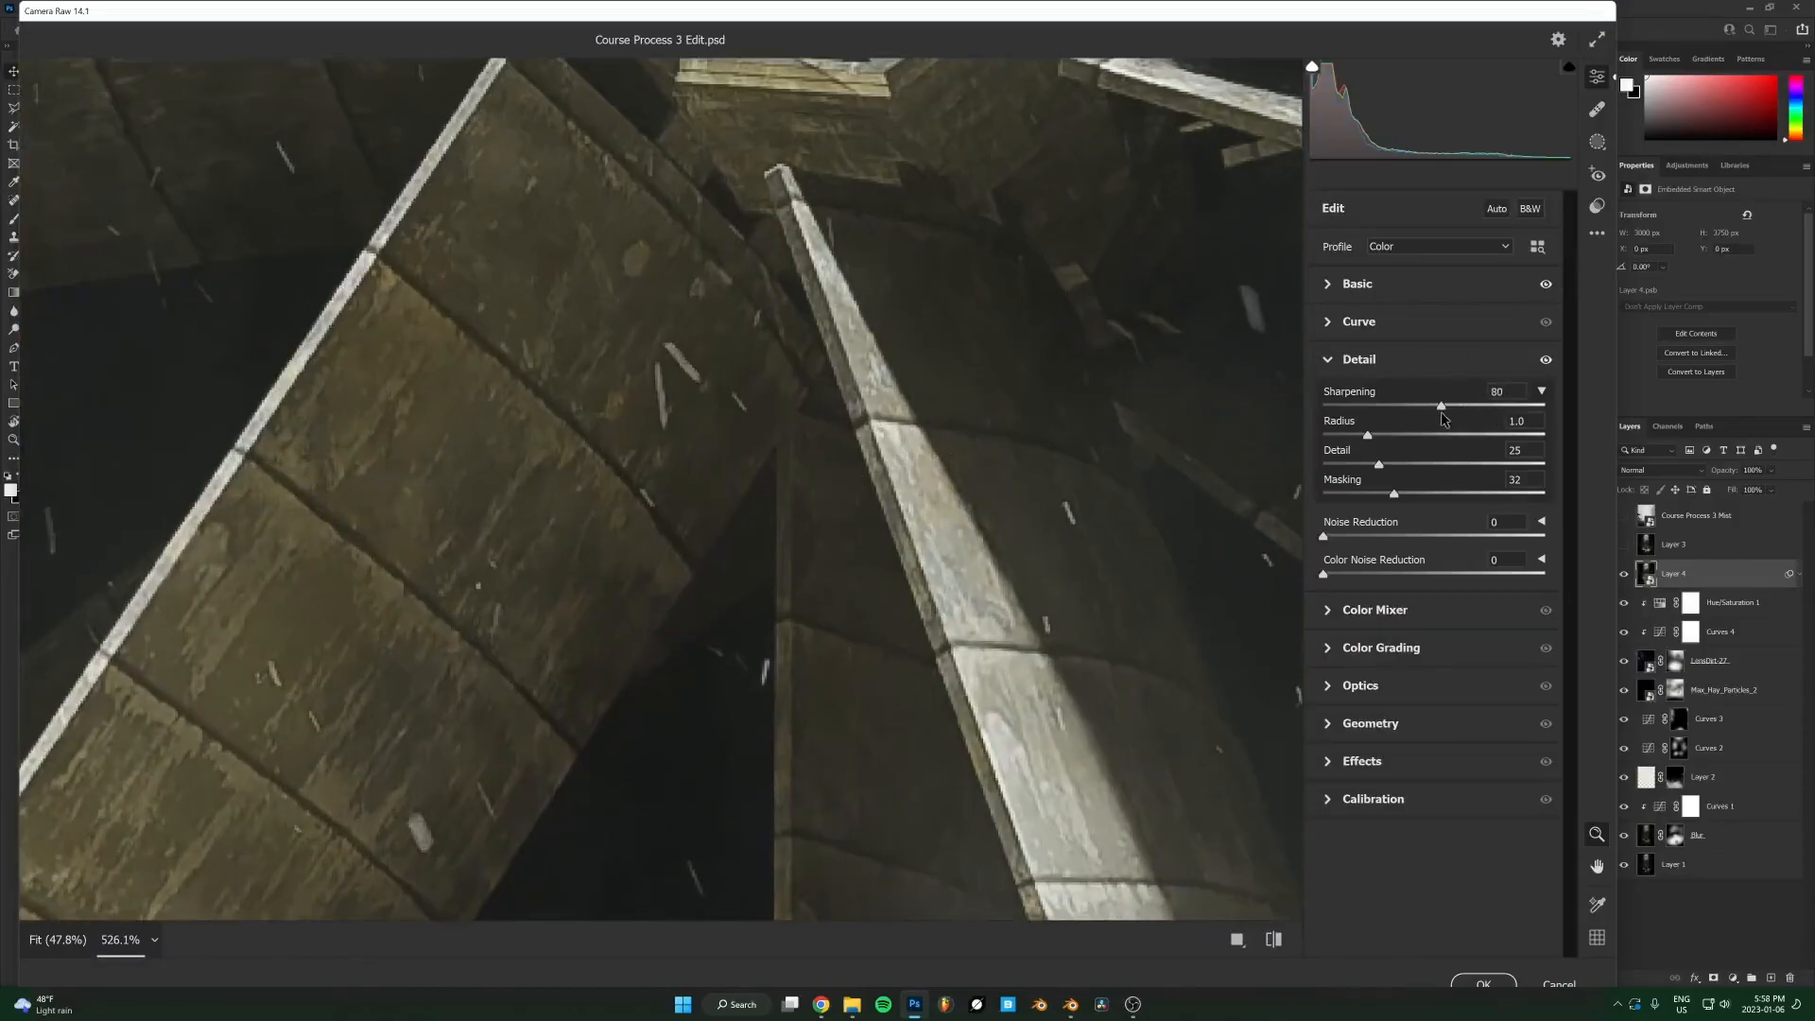
pyautogui.hotkey('ctrl', '0')
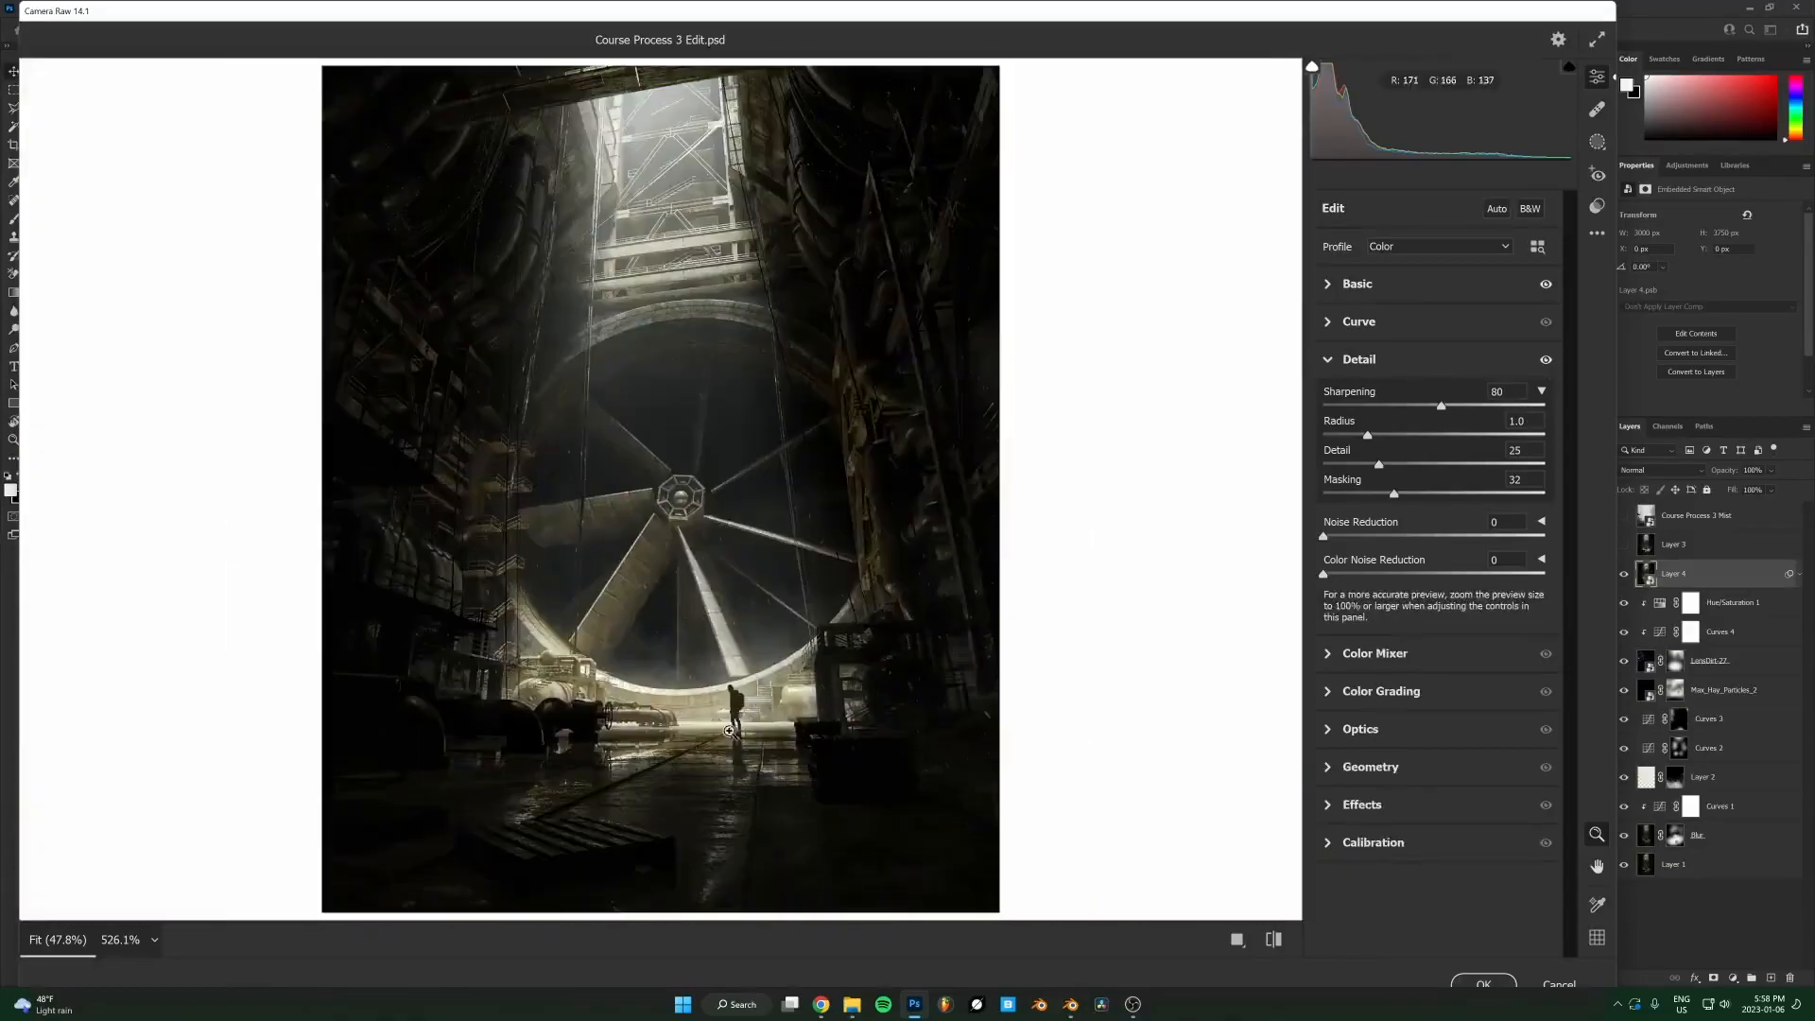
# Examine the sharpened fan hub, blades, cables and walkways at several magnifications.
pyautogui.click(546, 546)
pyautogui.click(595, 472)
pyautogui.click(595, 472)
pyautogui.moveTo(596, 421); pyautogui.dragTo(789, 384)
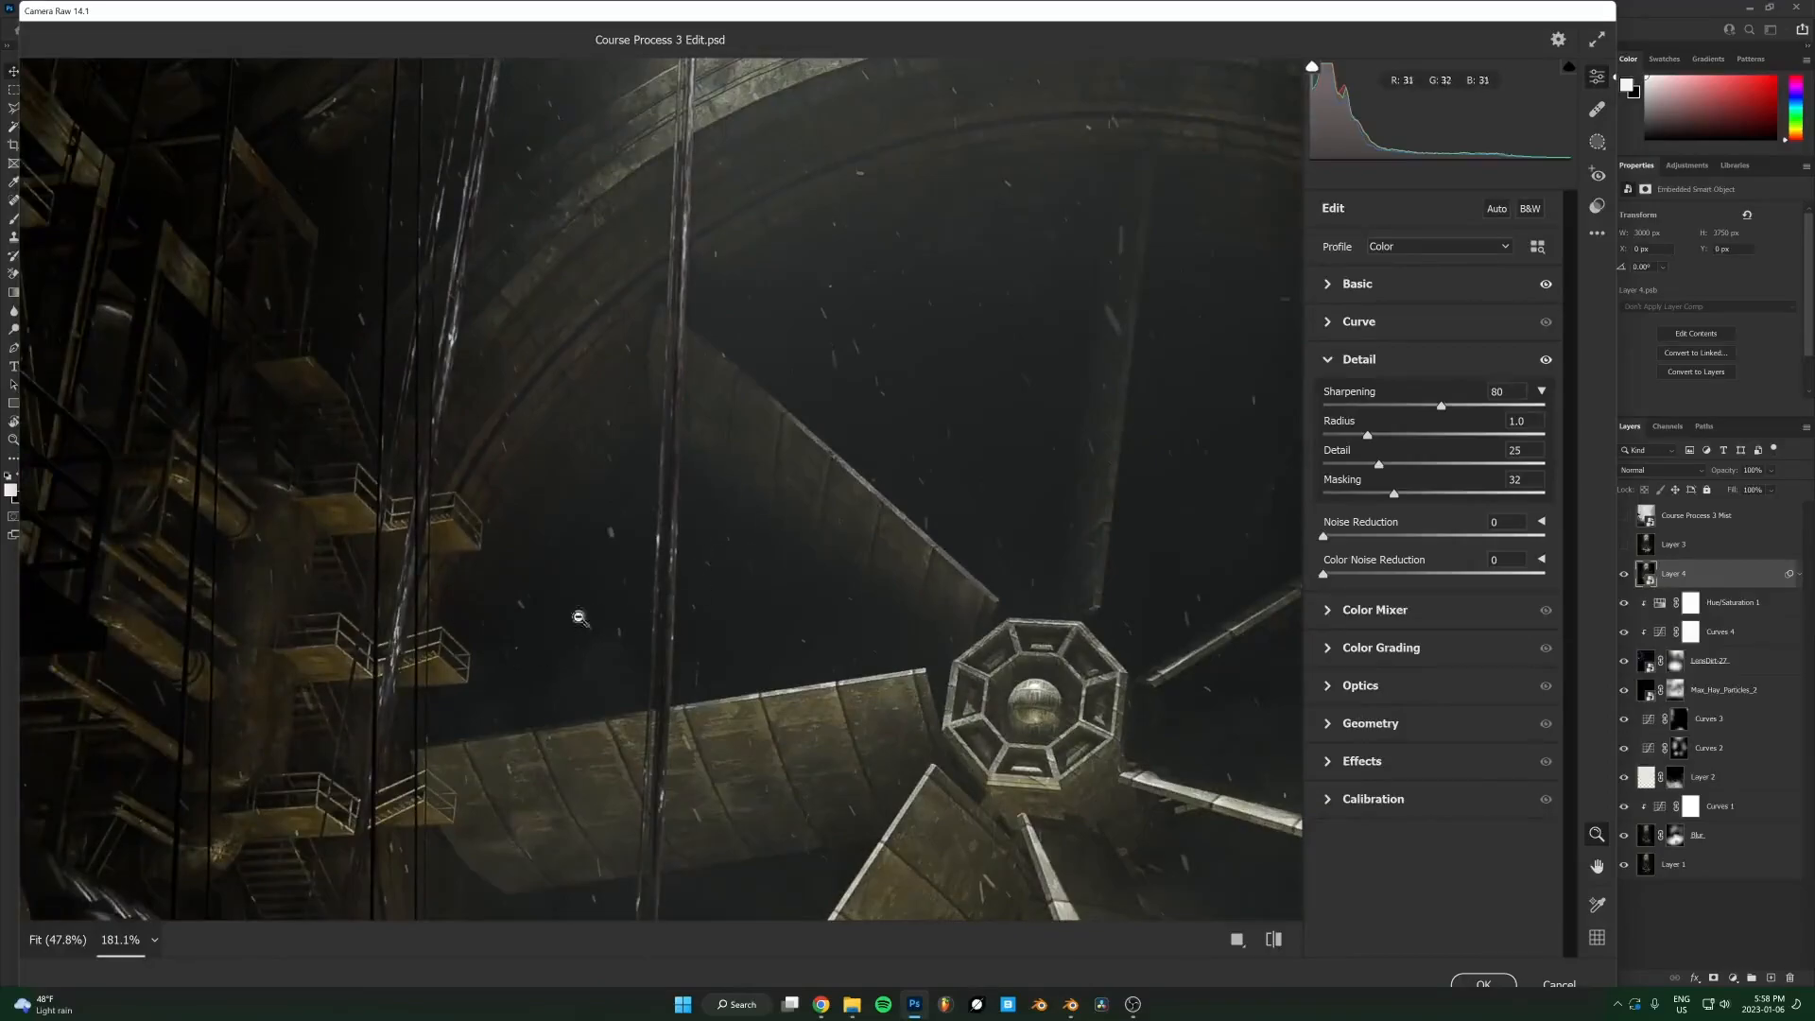
pyautogui.keyDown('alt'); pyautogui.click(758, 547); pyautogui.keyUp('alt')
pyautogui.moveTo(742, 572); pyautogui.dragTo(756, 535)
pyautogui.keyDown('alt'); pyautogui.click(756, 534); pyautogui.keyUp('alt')
pyautogui.click(695, 586)
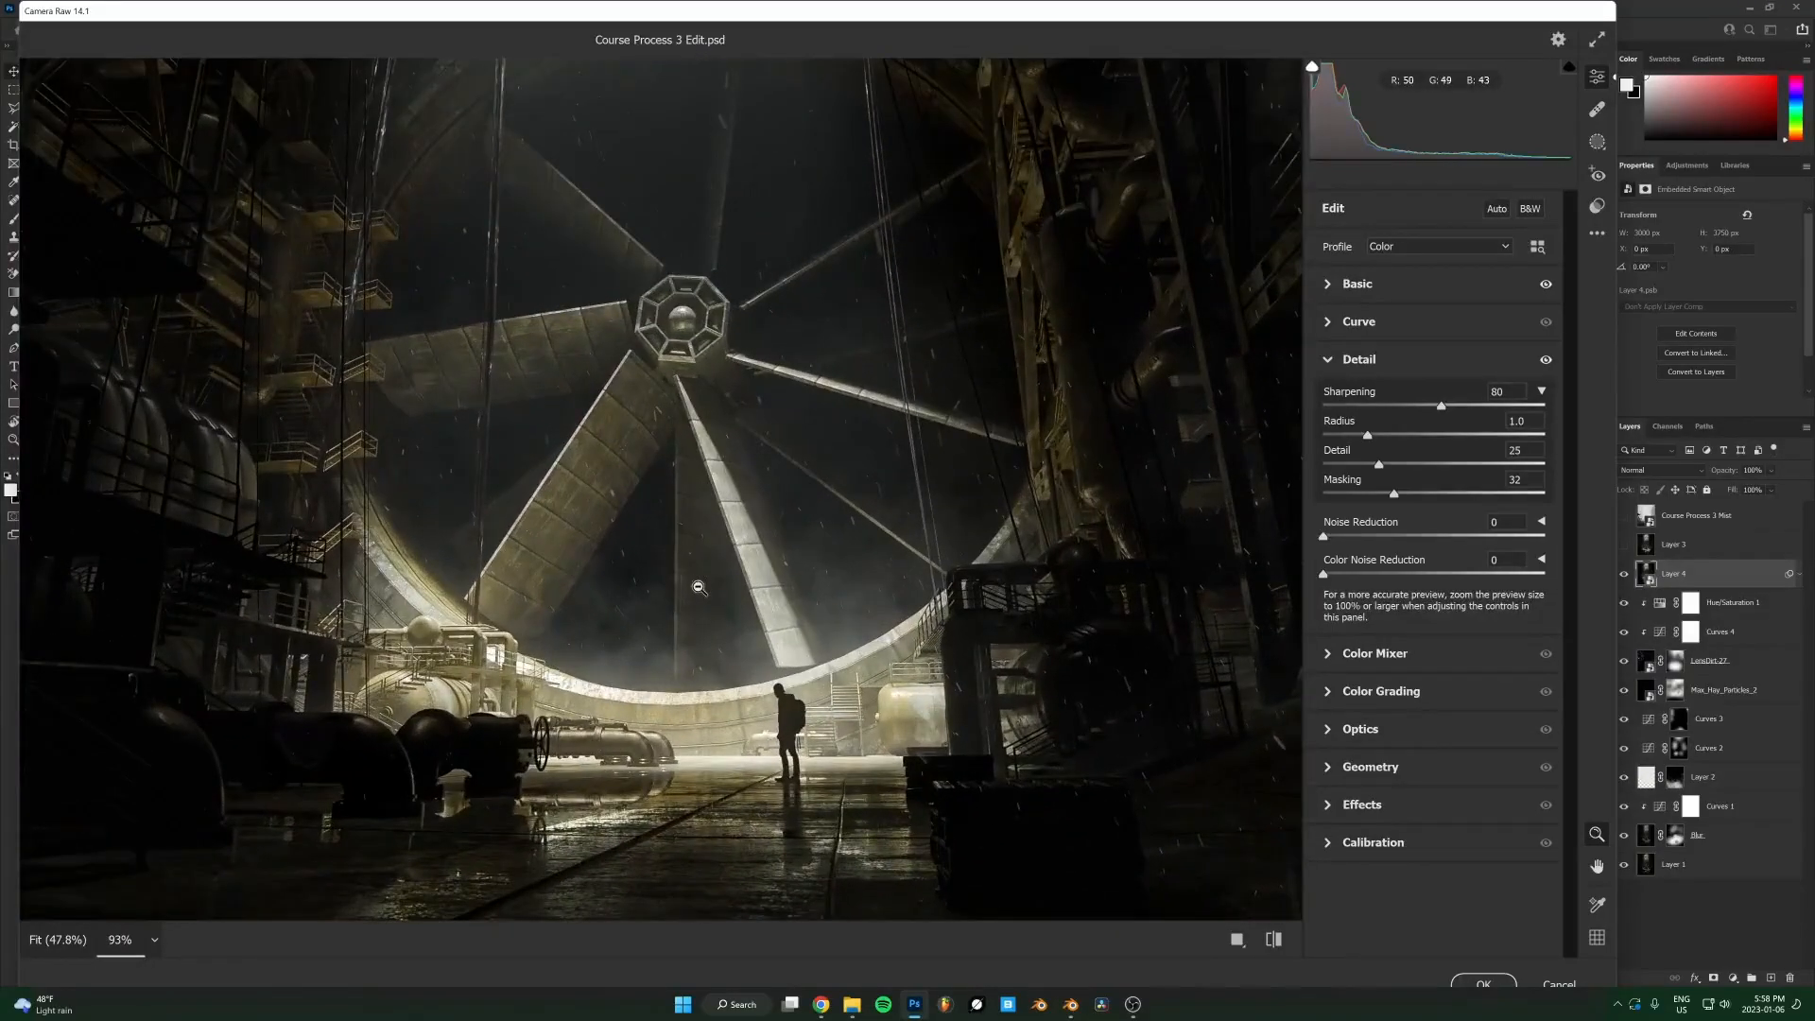
# Tint the shadows blue in Color Grading with Hue 212 and Saturation 6.
pyautogui.click(1371, 655)
pyautogui.click(1380, 746)
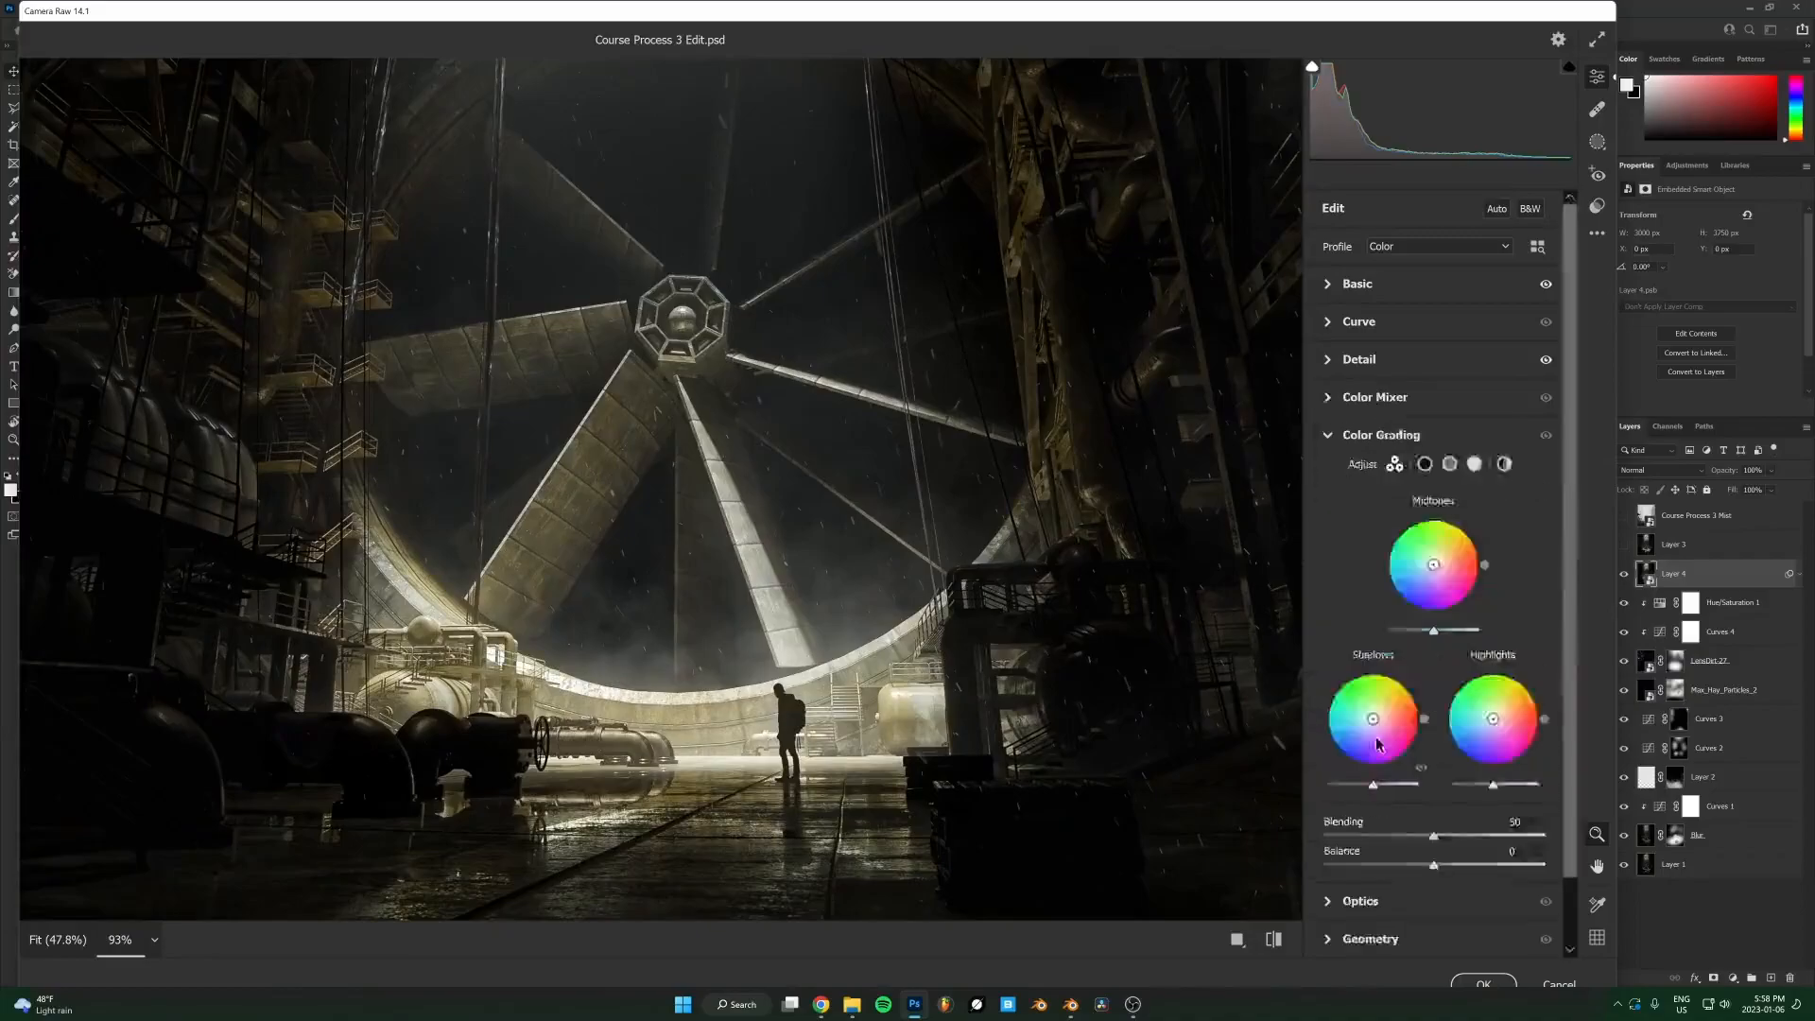
pyautogui.click(1424, 463)
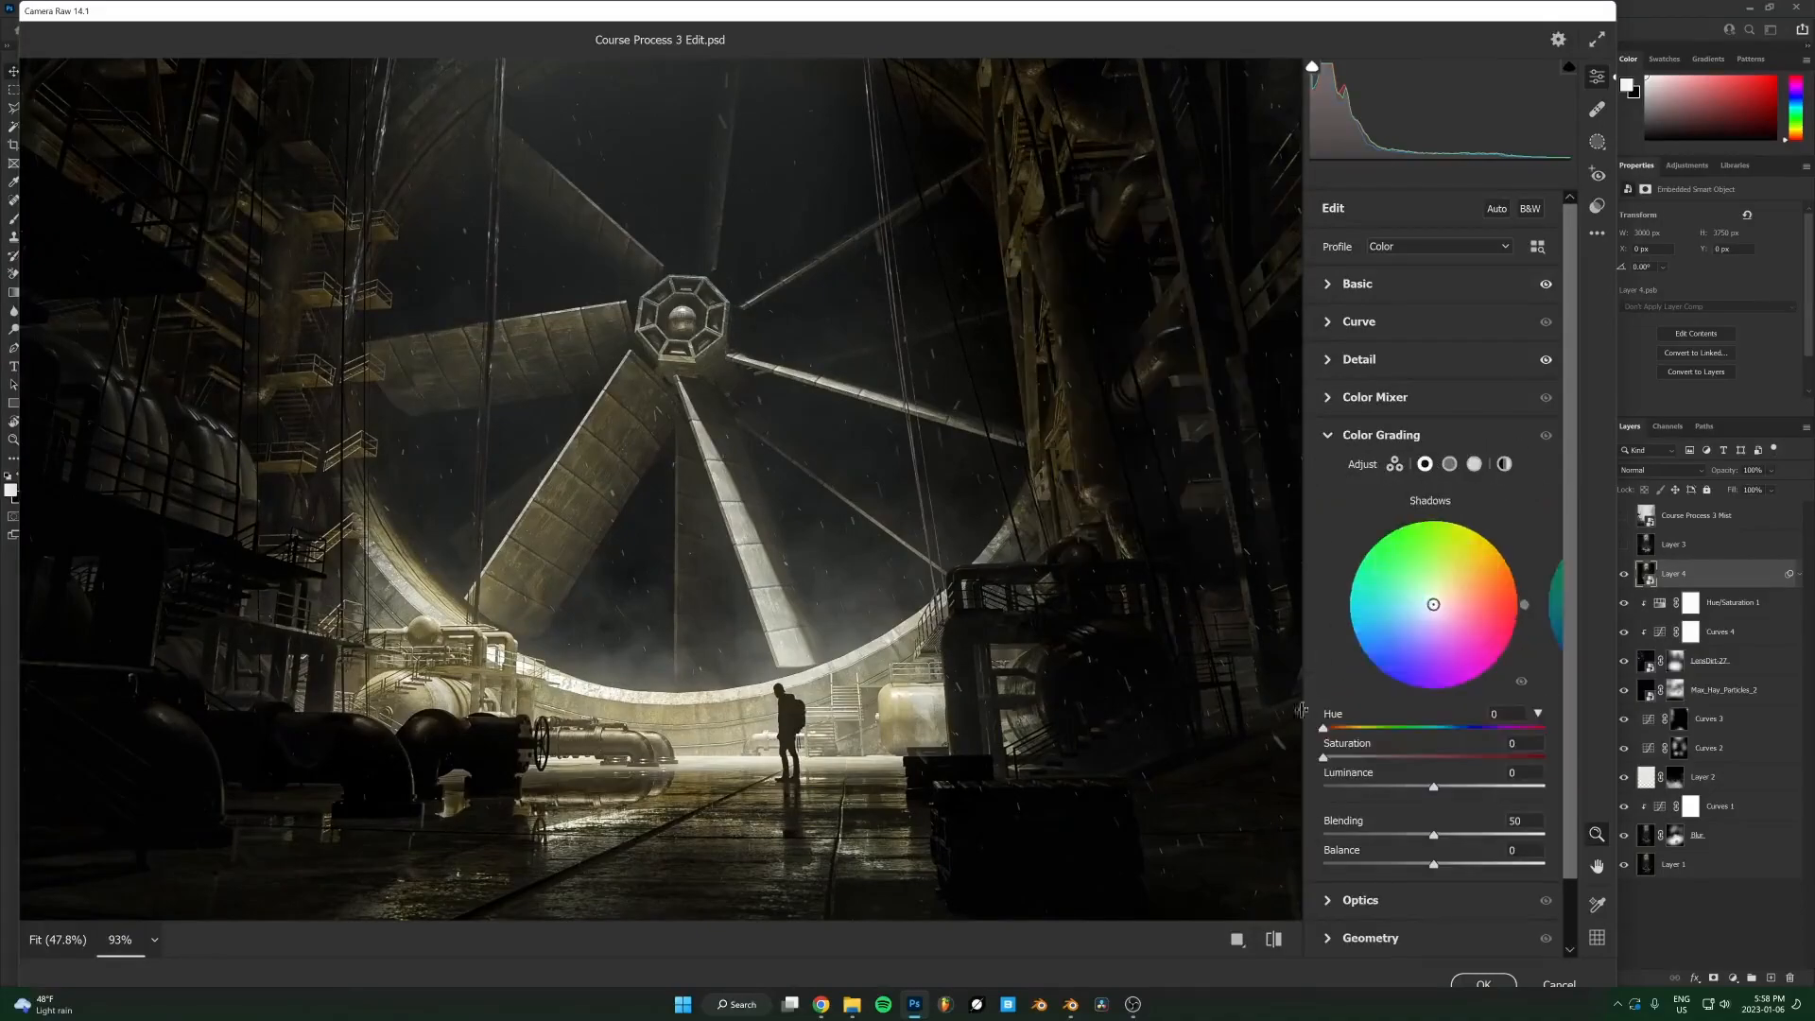
pyautogui.keyDown('alt'); pyautogui.click(822, 491); pyautogui.keyUp('alt')
pyautogui.moveTo(1427, 615); pyautogui.dragTo(1414, 615)
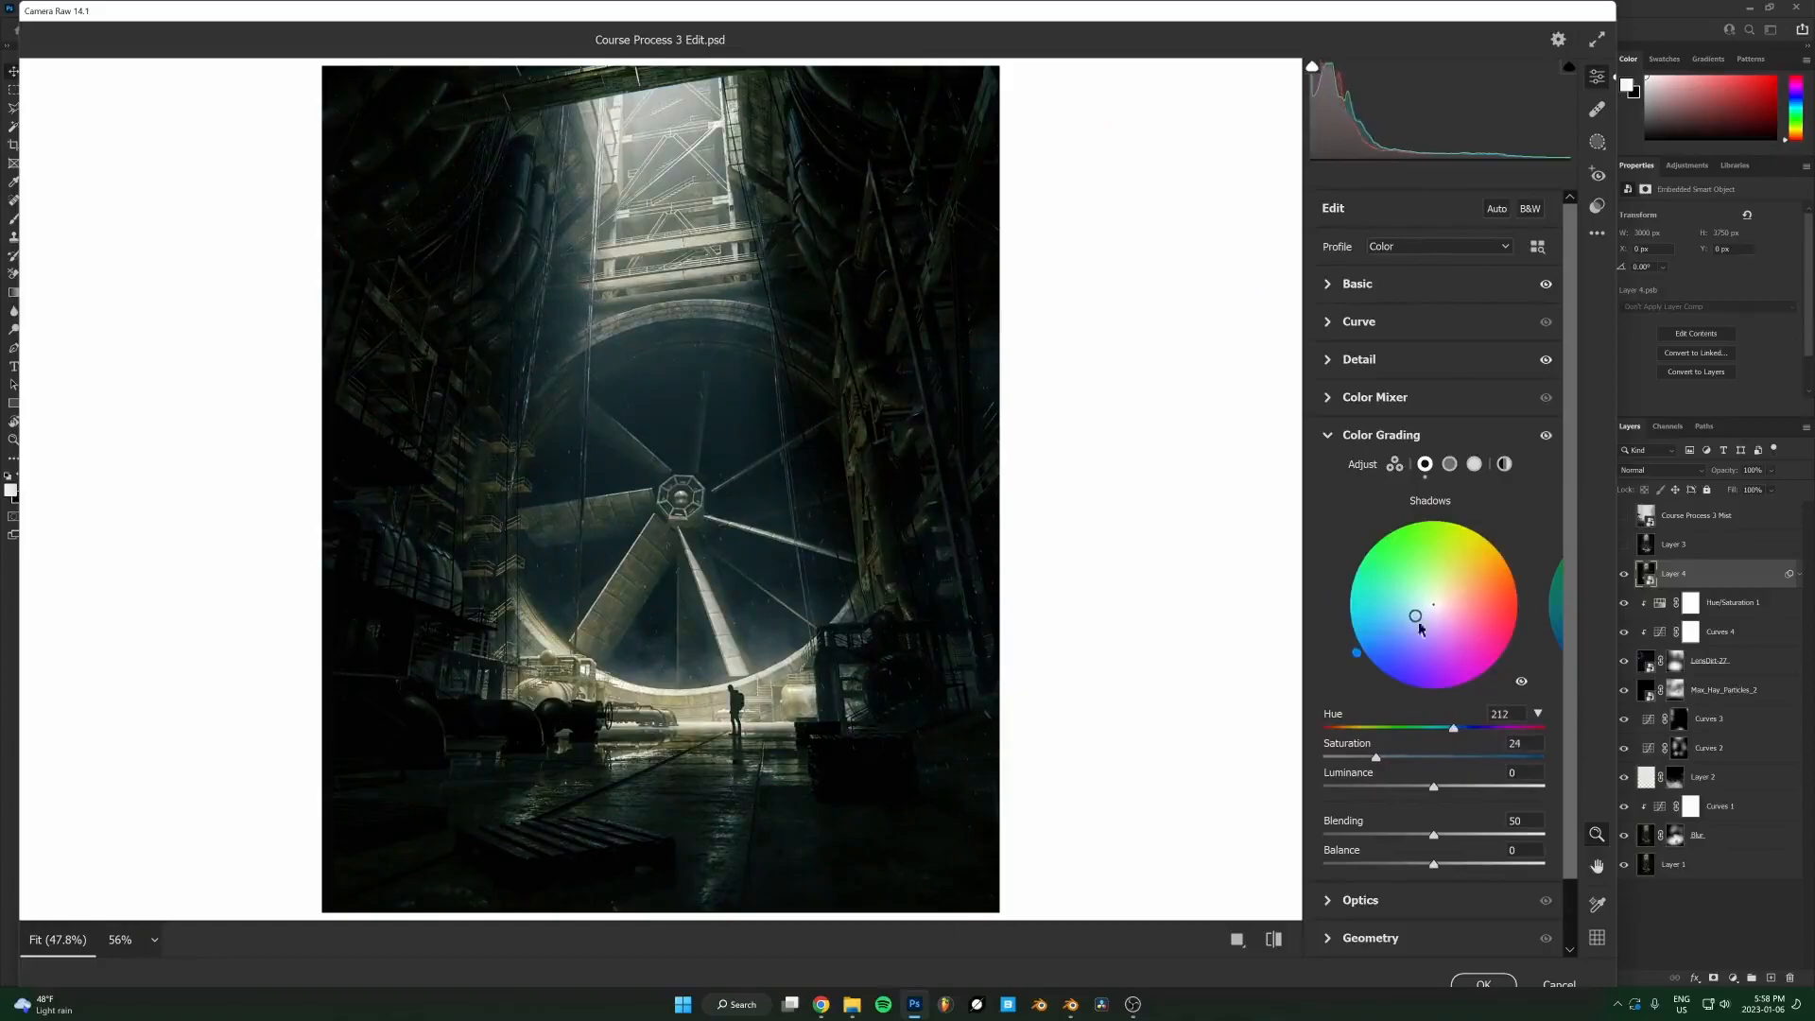
pyautogui.moveTo(1373, 759); pyautogui.dragTo(1342, 756)
# Compare the whole image with and without the Color Grading adjustment.
pyautogui.click(1545, 436)
pyautogui.click(1546, 436)
pyautogui.click(1545, 436)
pyautogui.click(1546, 436)
pyautogui.click(1546, 437)
pyautogui.click(1546, 437)
pyautogui.click(1546, 436)
pyautogui.click(1545, 435)
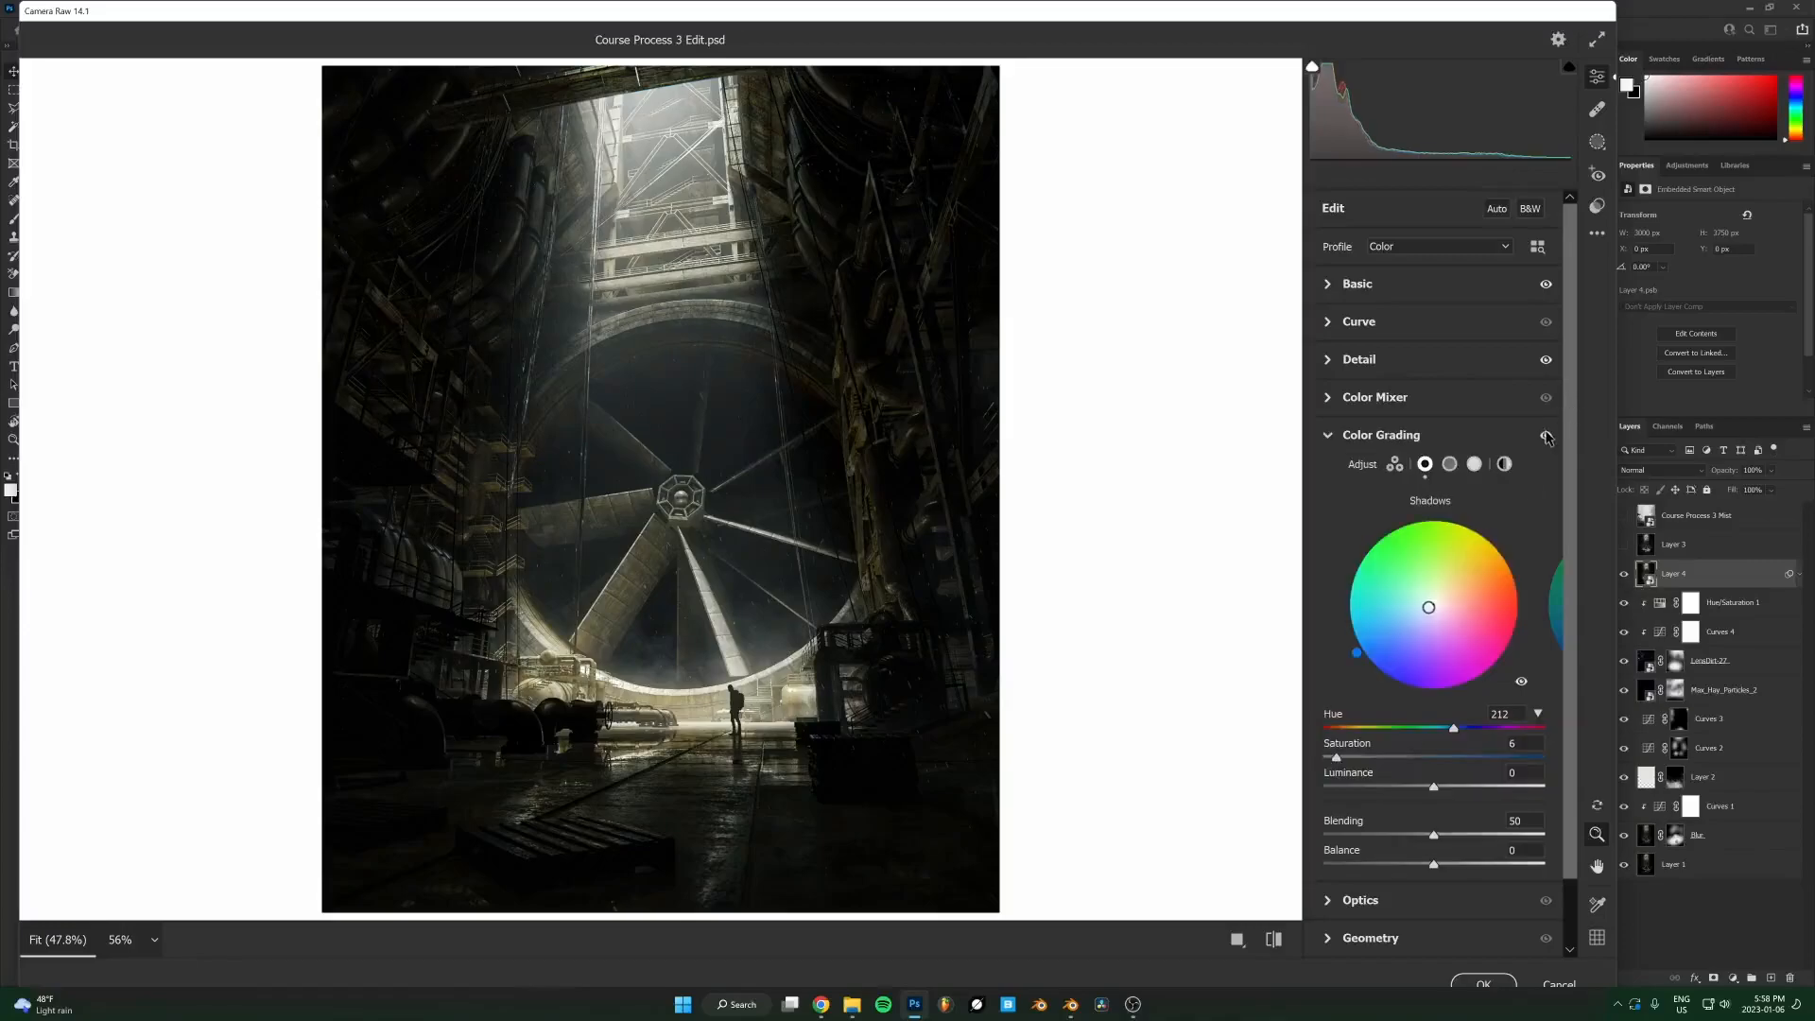
# Try a Grain amount of 24 in Effects, check it around the fan hub, and reset Grain to 0.
pyautogui.click(1334, 435)
pyautogui.click(1353, 550)
pyautogui.scroll(1, 814, 537)
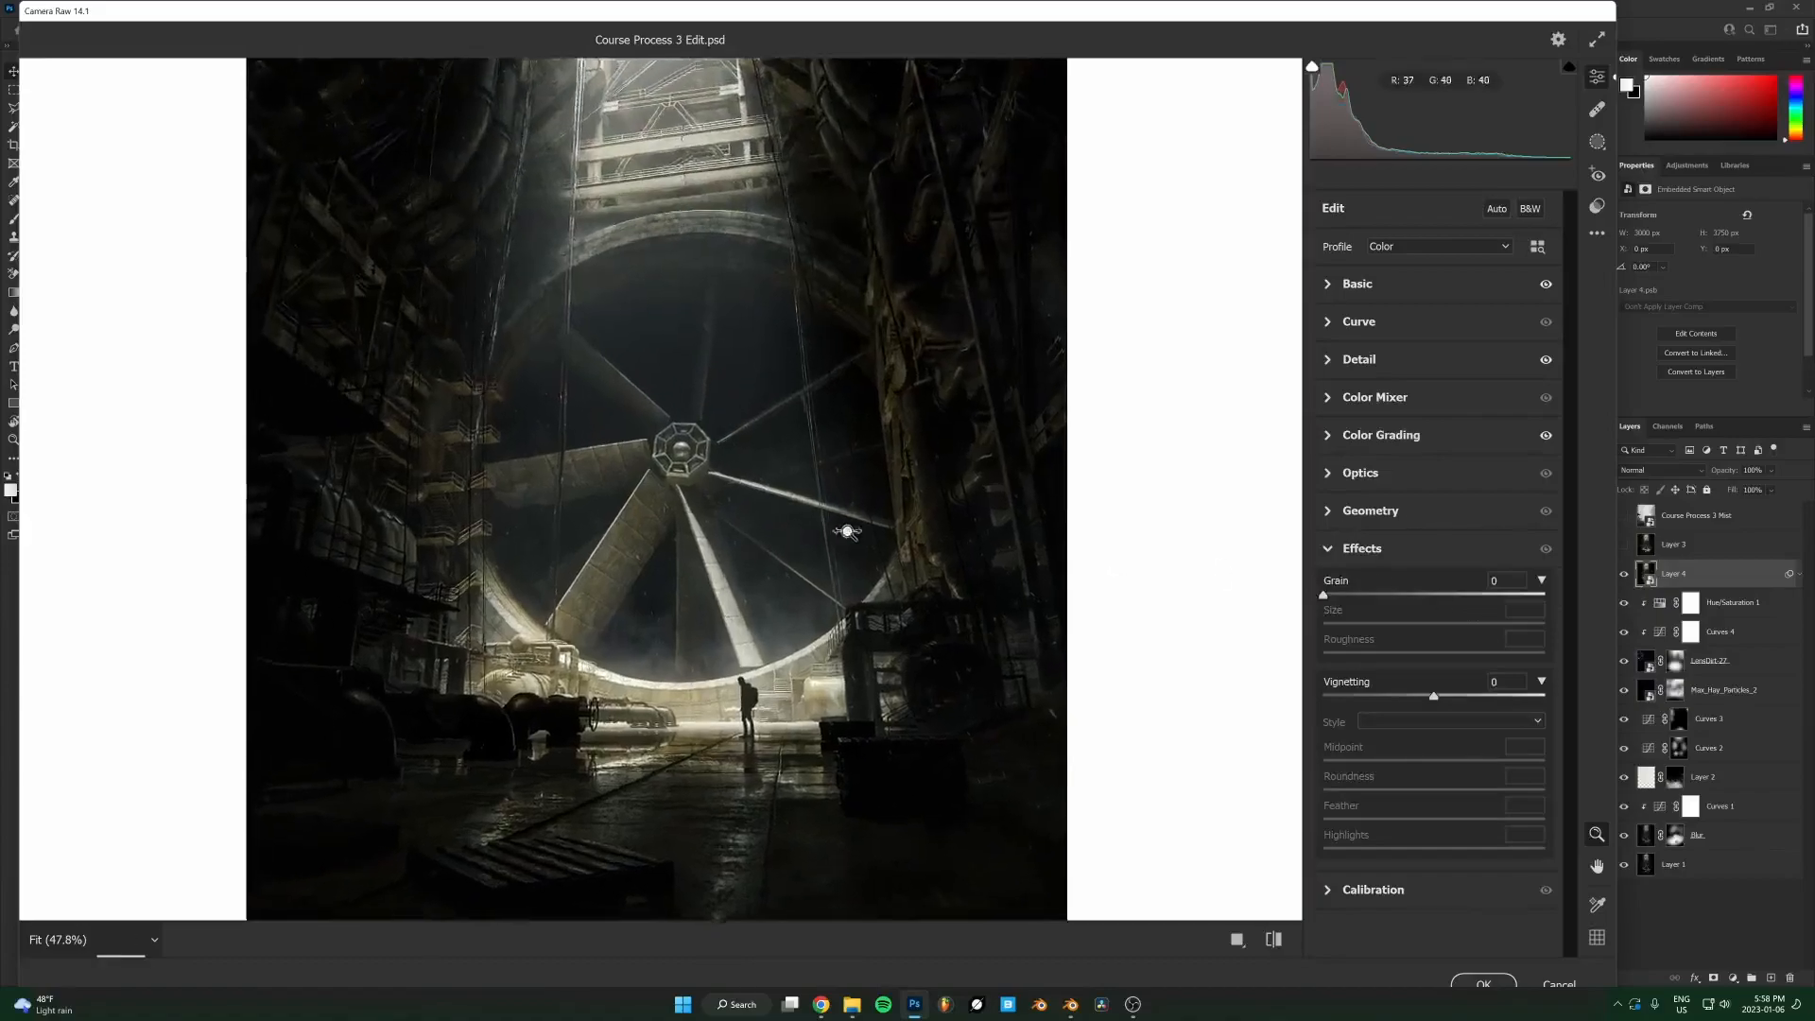
pyautogui.scroll(3, 815, 537)
pyautogui.moveTo(1323, 594); pyautogui.dragTo(1376, 602)
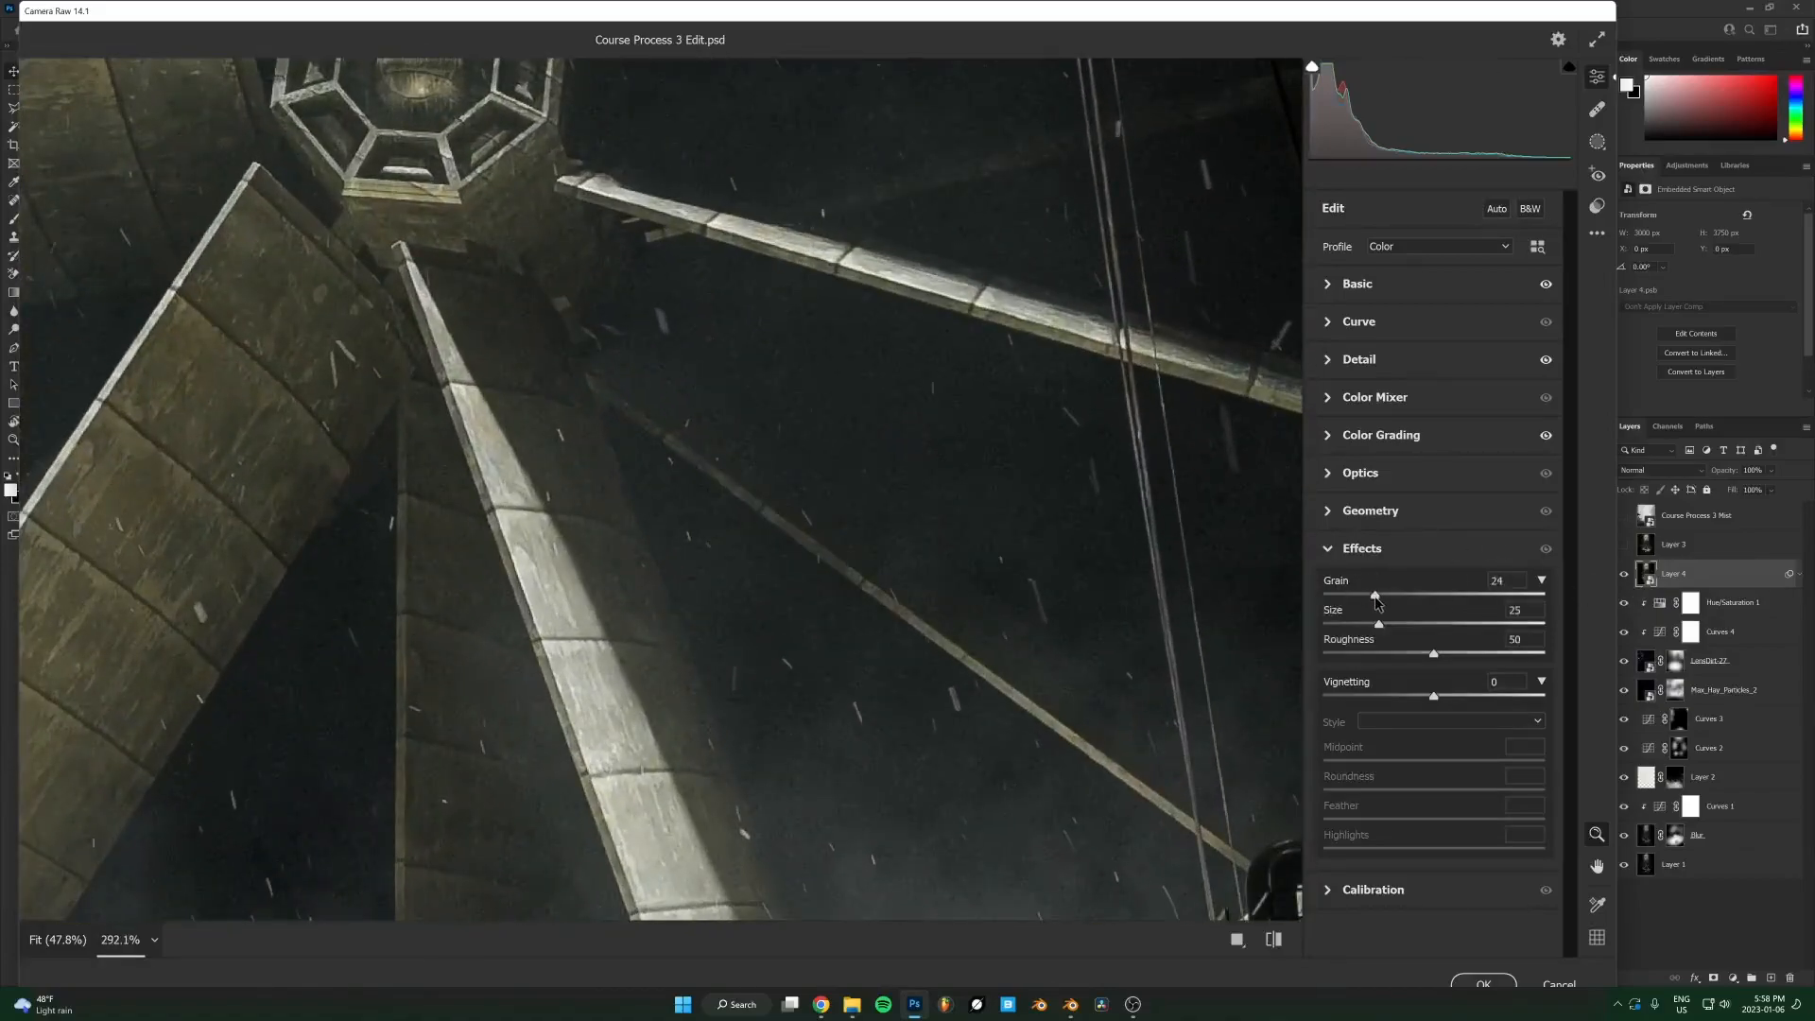
pyautogui.scroll(-3, 659, 578)
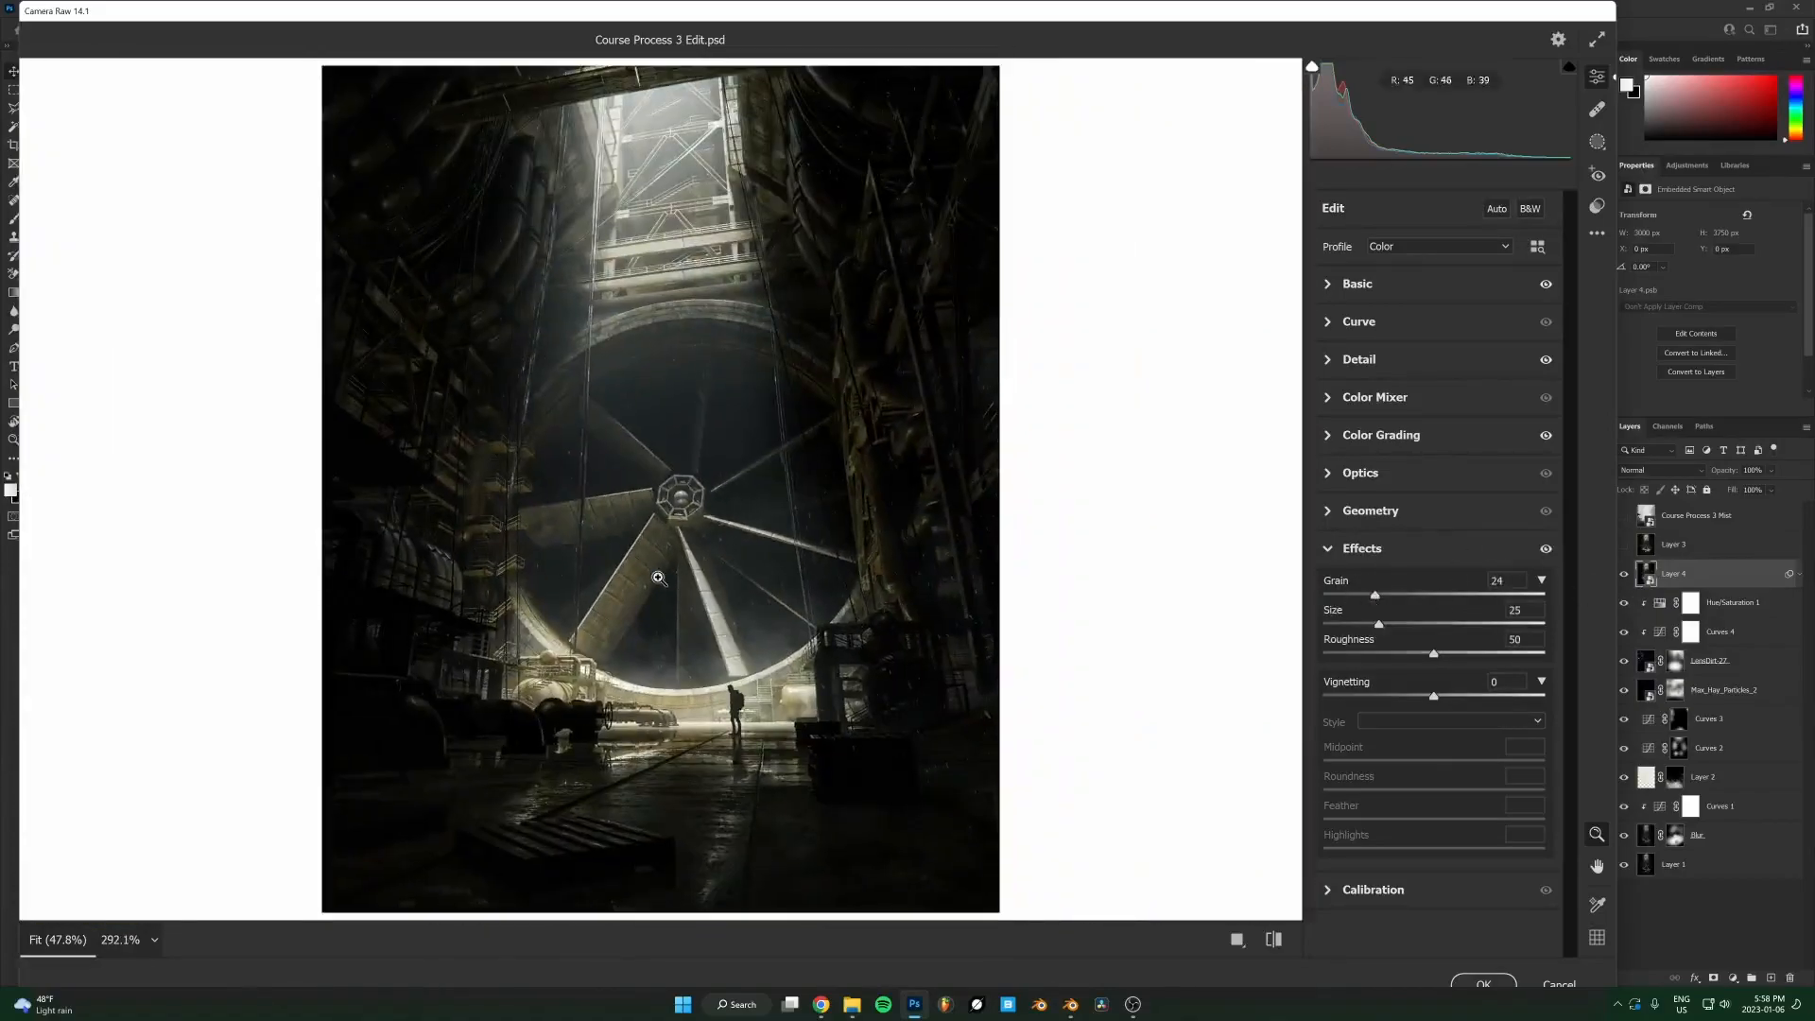
pyautogui.scroll(3, 658, 578)
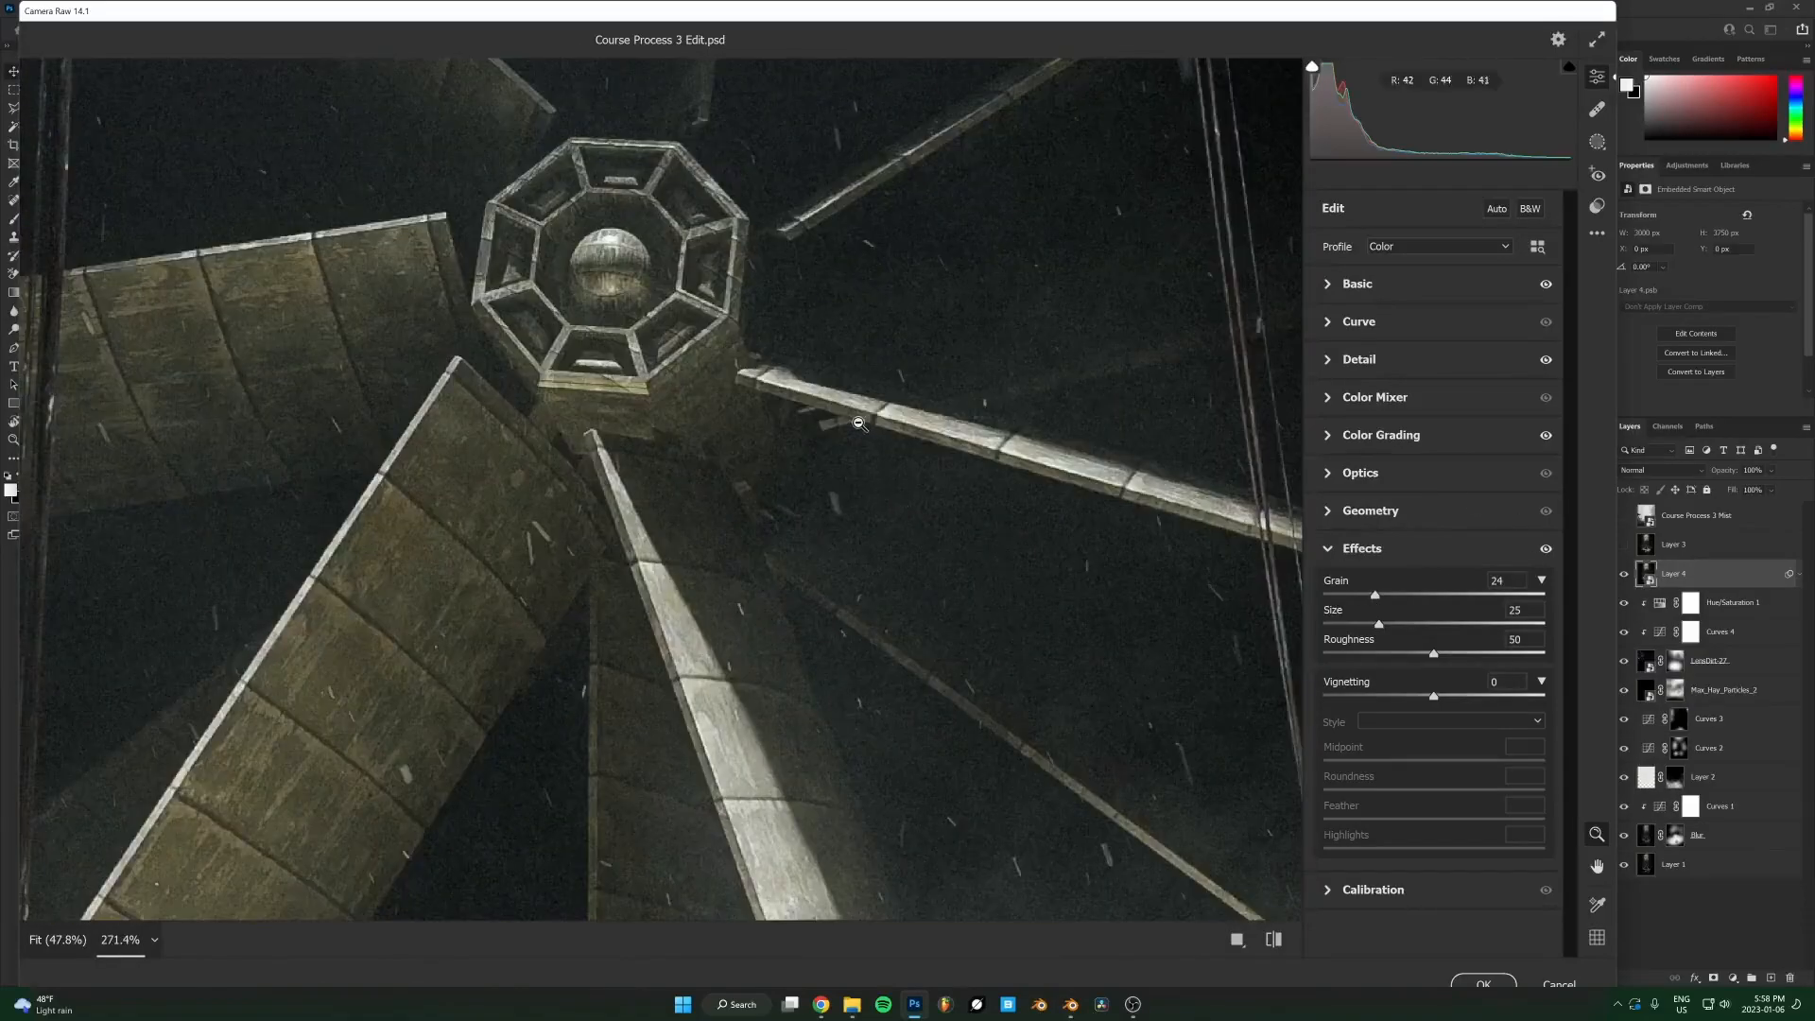
pyautogui.doubleClick(1375, 594)
pyautogui.scroll(-3, 697, 432)
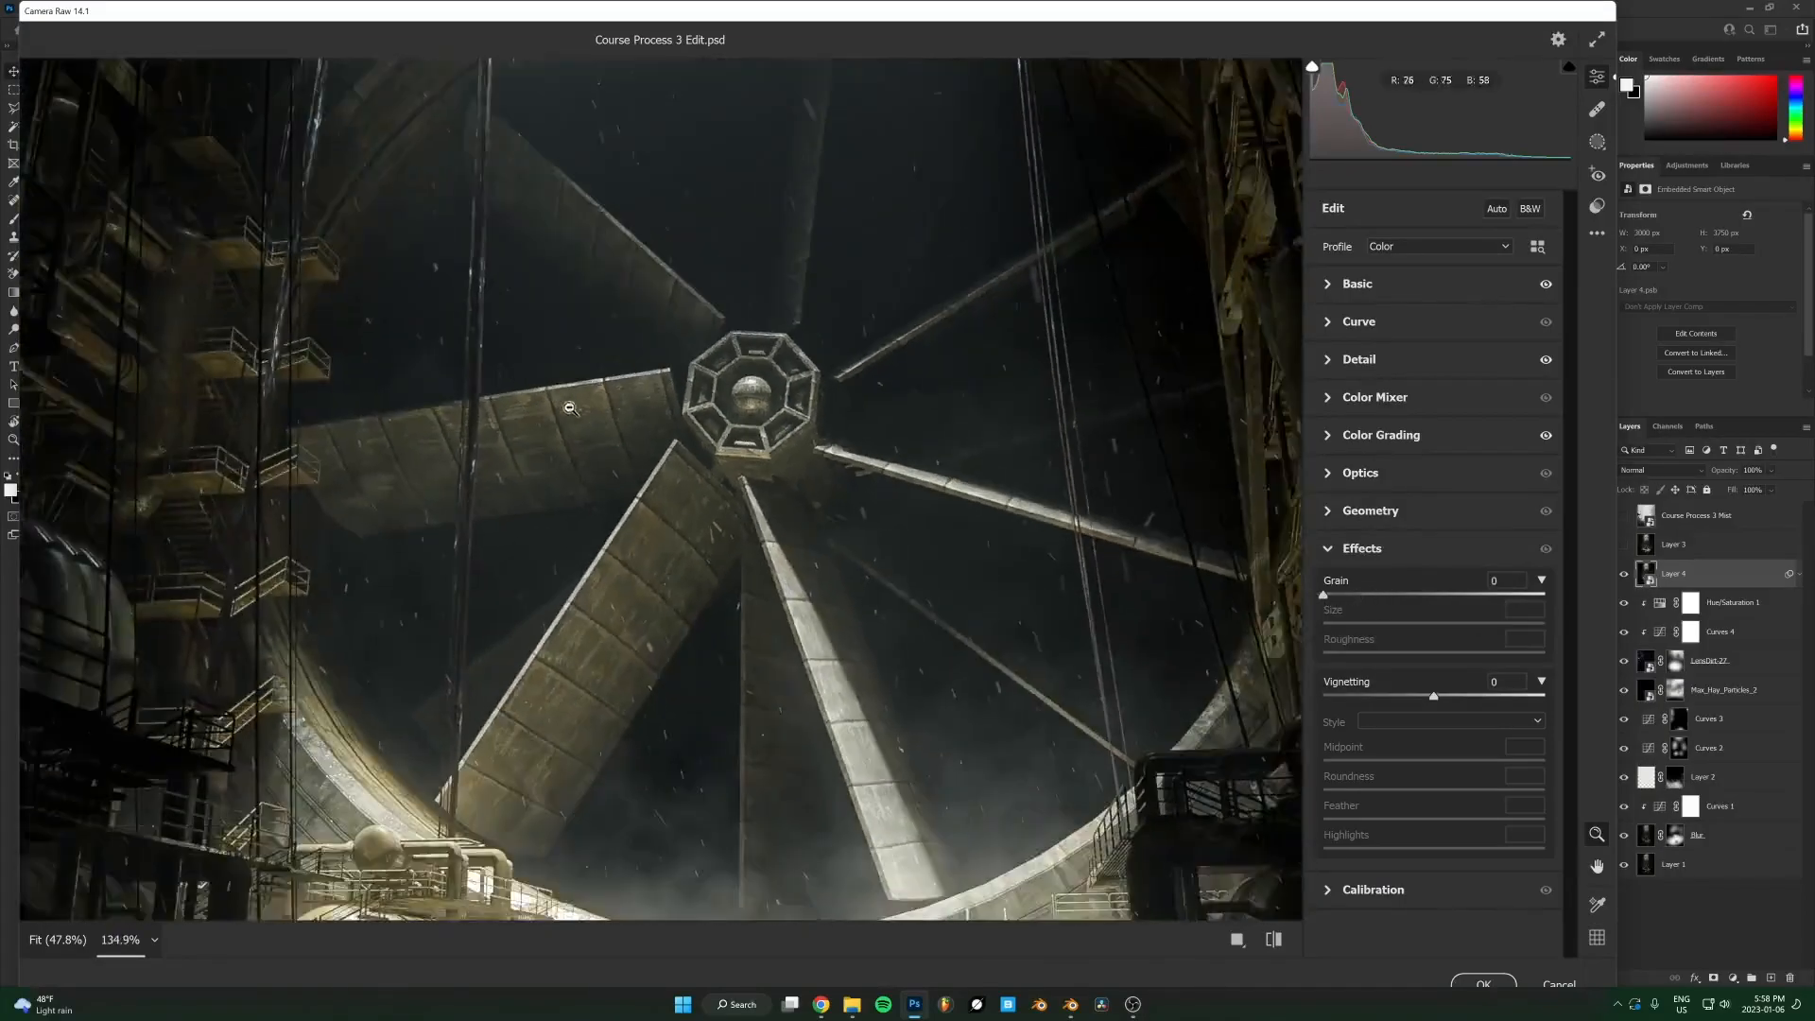
pyautogui.scroll(5, 756, 397)
pyautogui.scroll(-1, 741, 409)
pyautogui.scroll(-2, 970, 497)
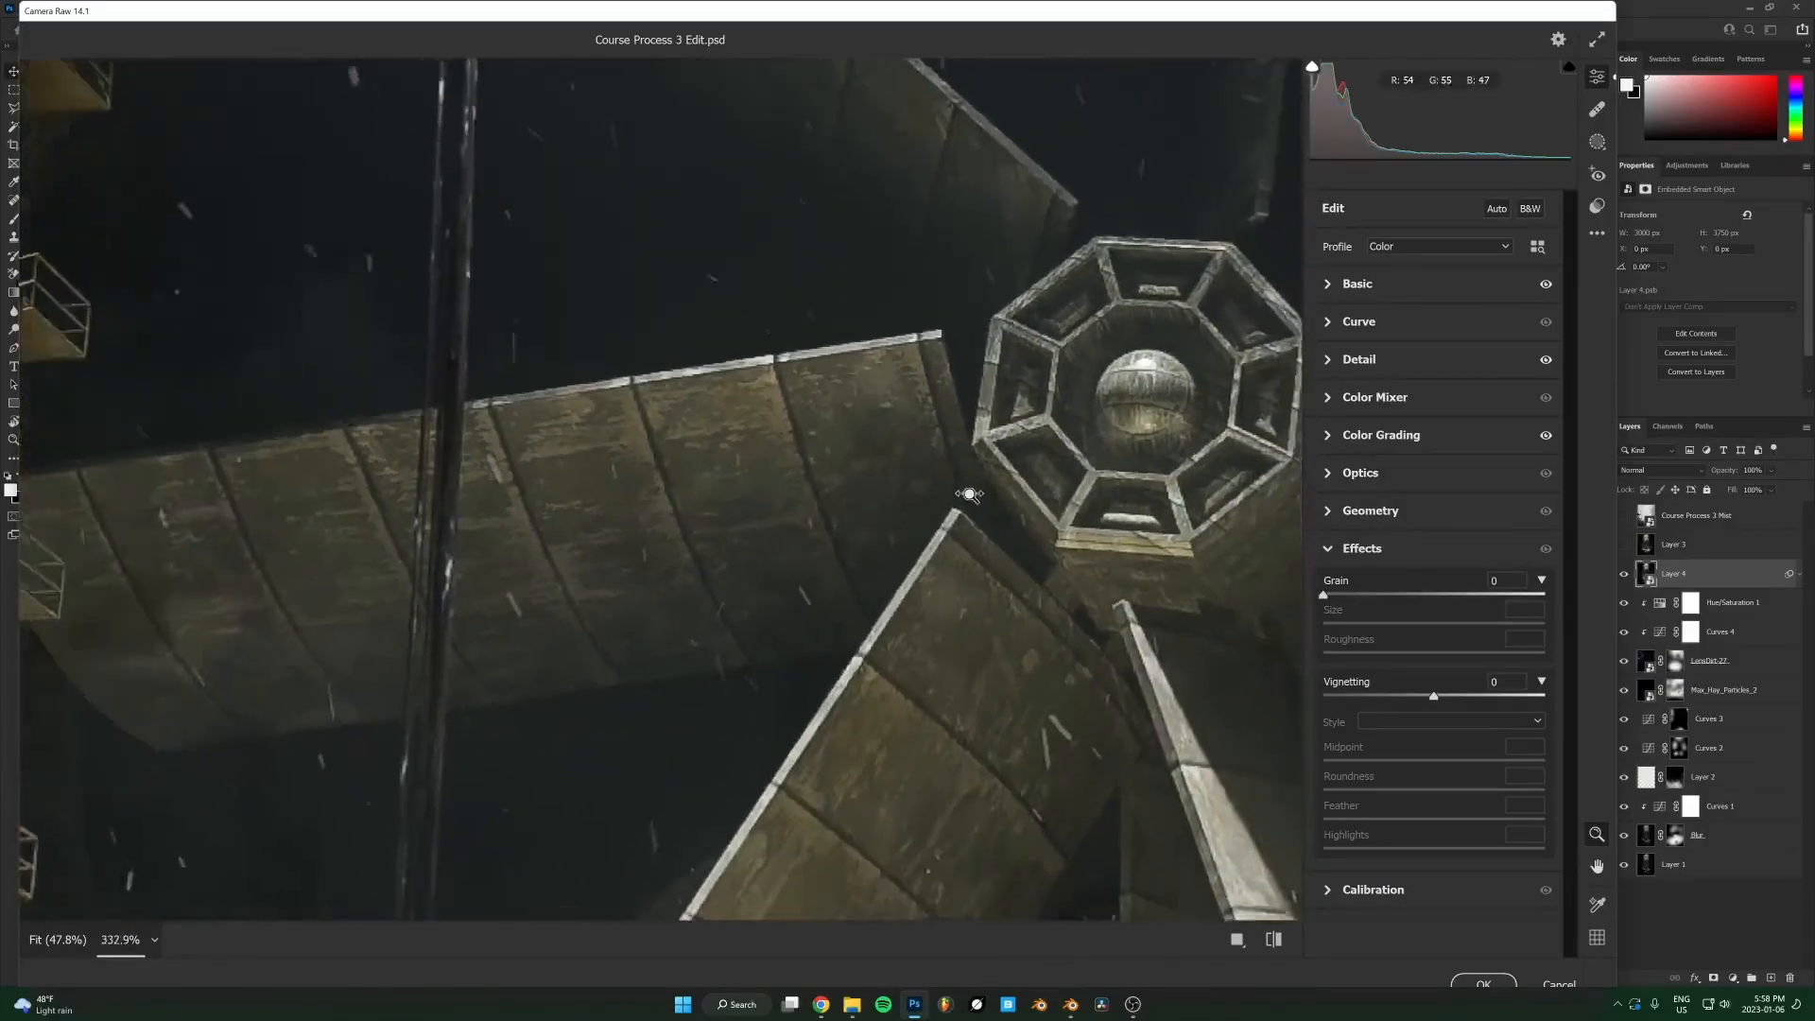
# Try a Grain amount of 30 and check it close up around the fan hub and on the whole image.
pyautogui.scroll(-1, 1038, 488)
pyautogui.scroll(3, 995, 482)
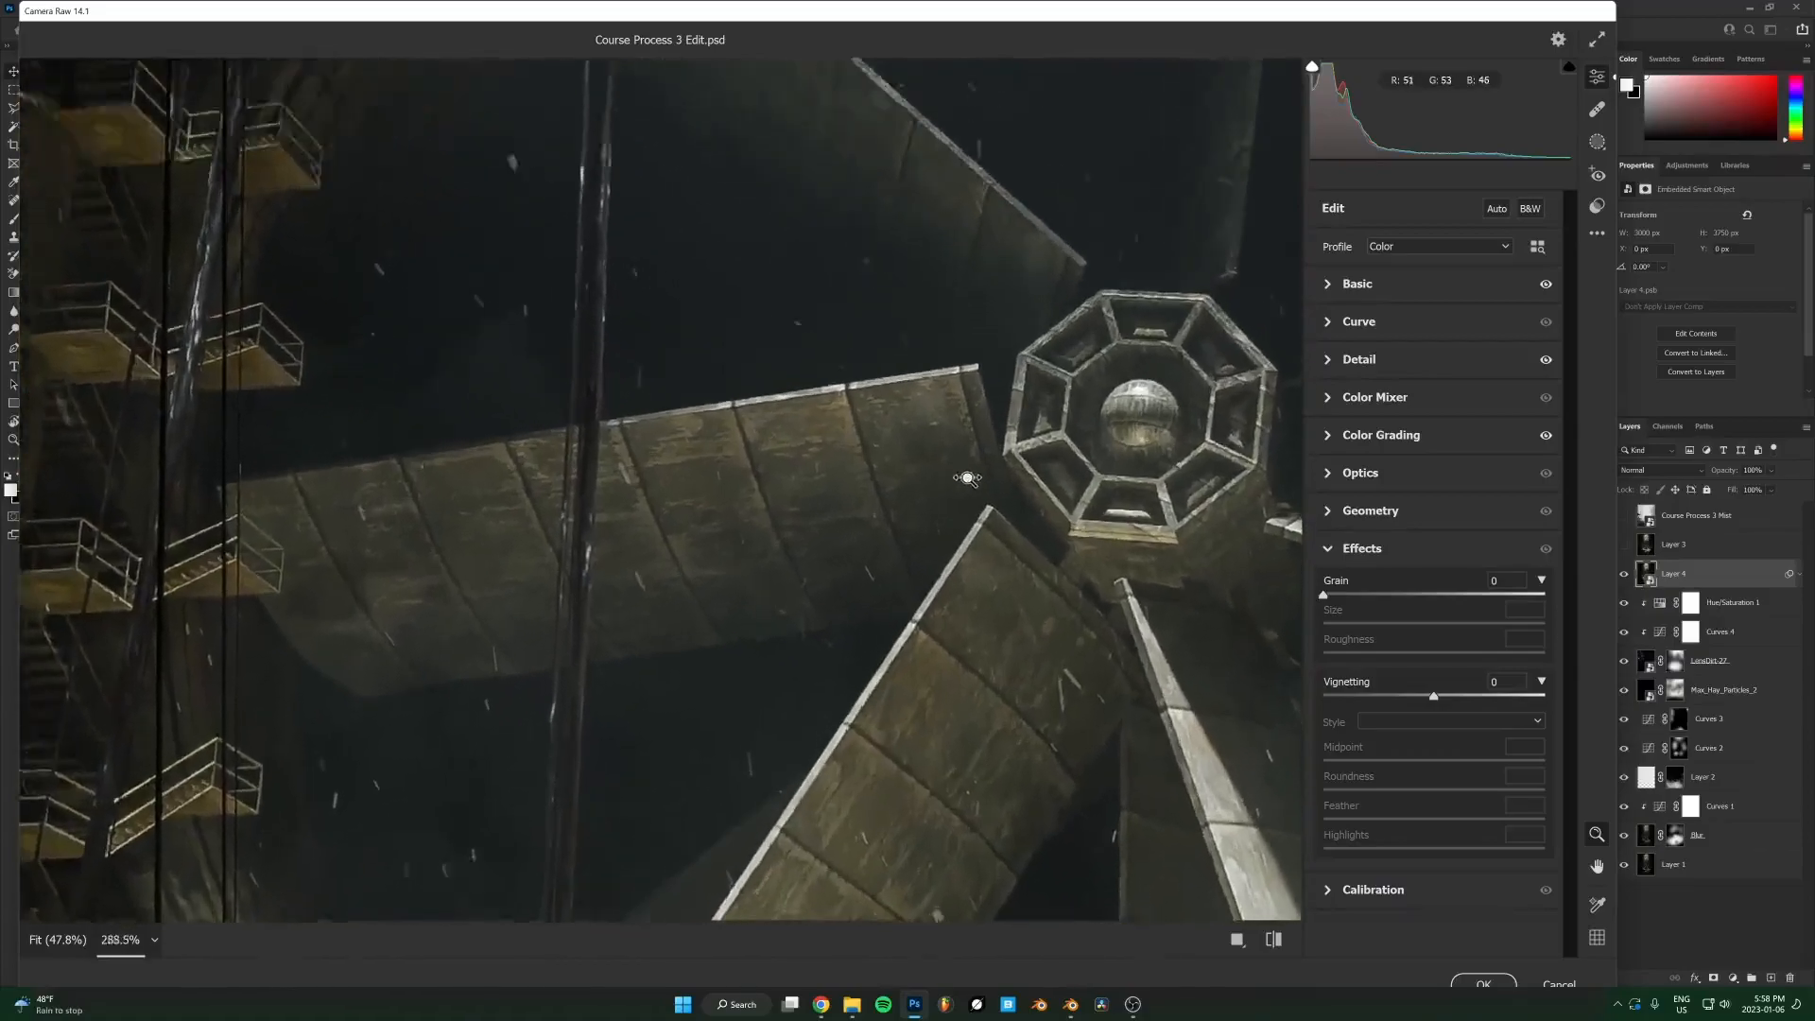
pyautogui.scroll(-1, 995, 481)
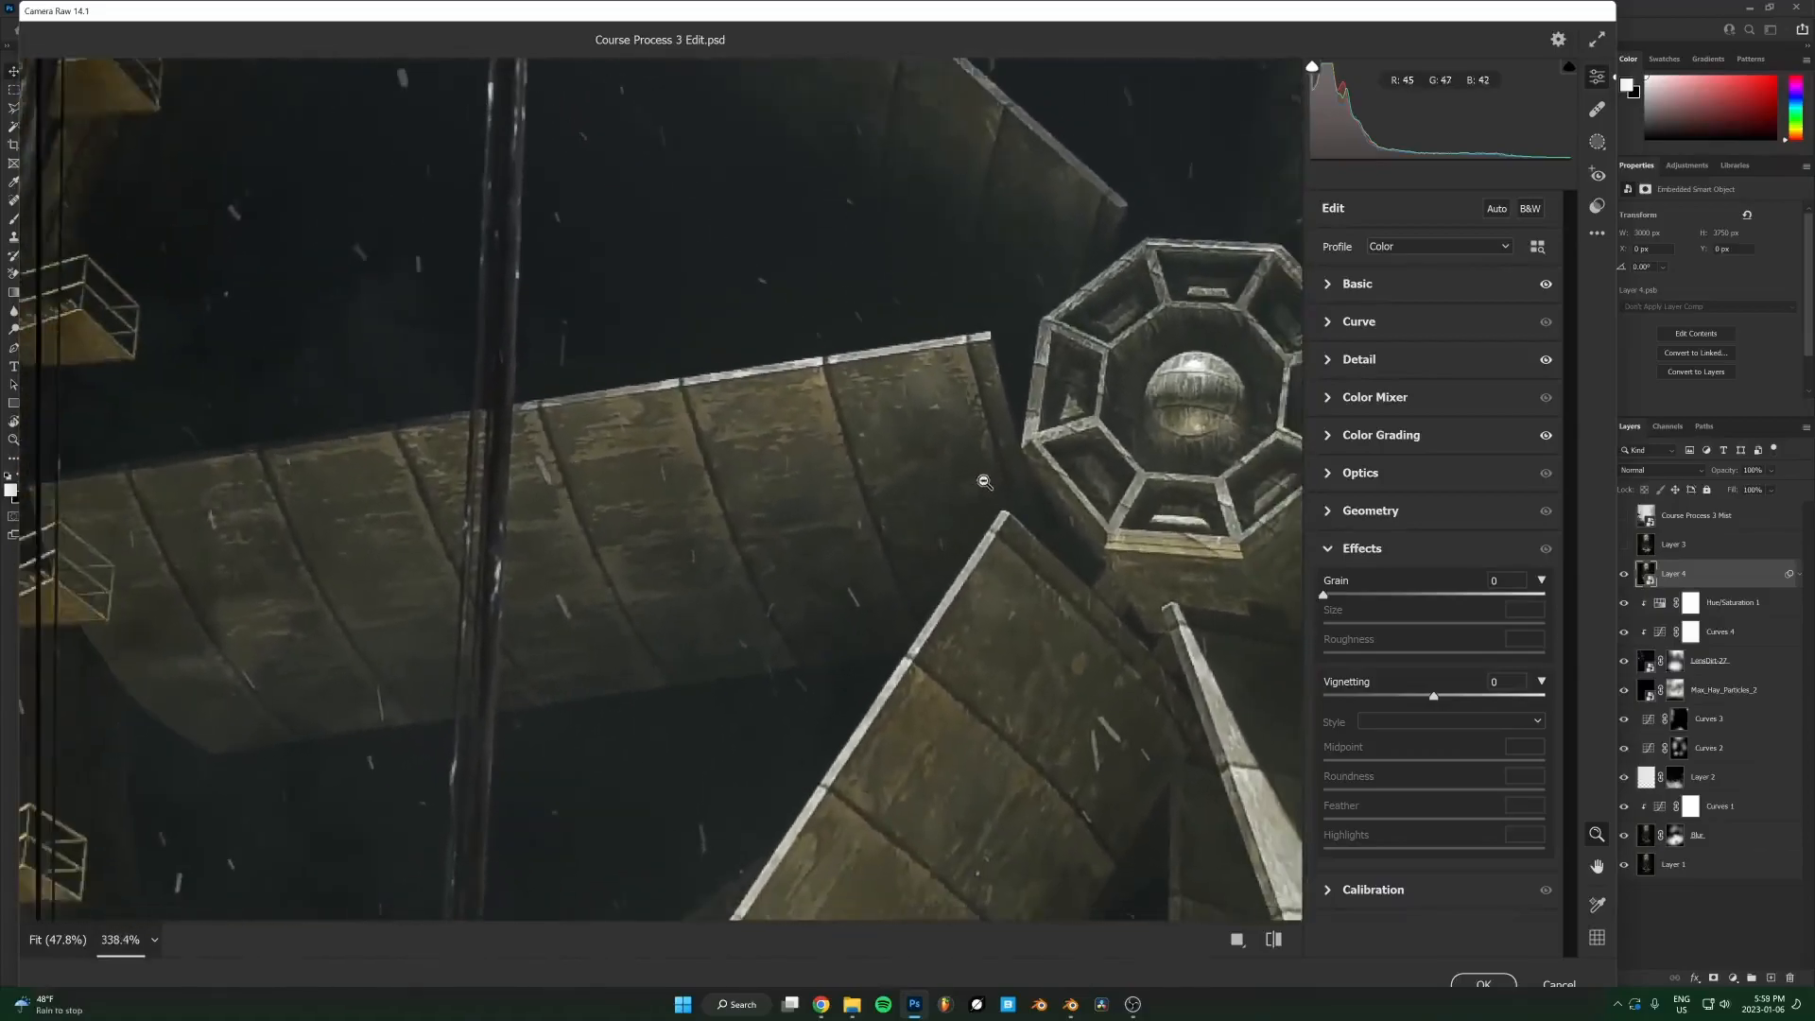
pyautogui.click(1384, 594)
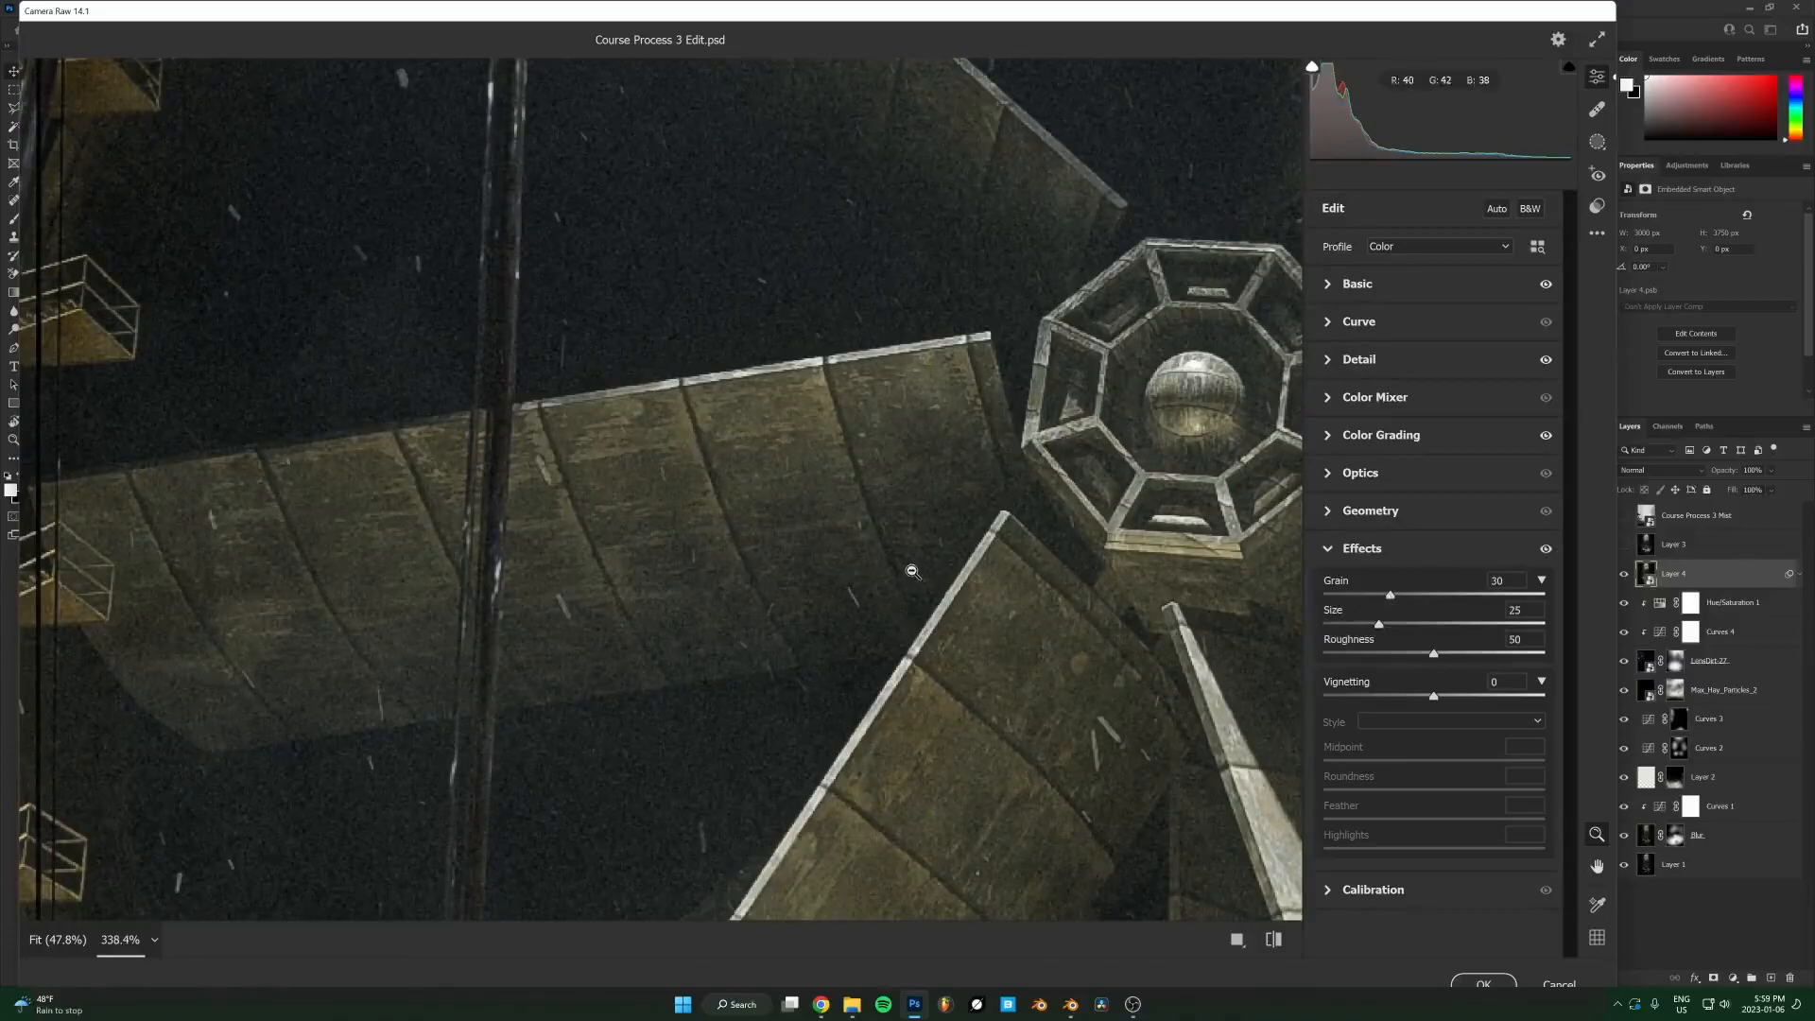
pyautogui.scroll(-4, 907, 548)
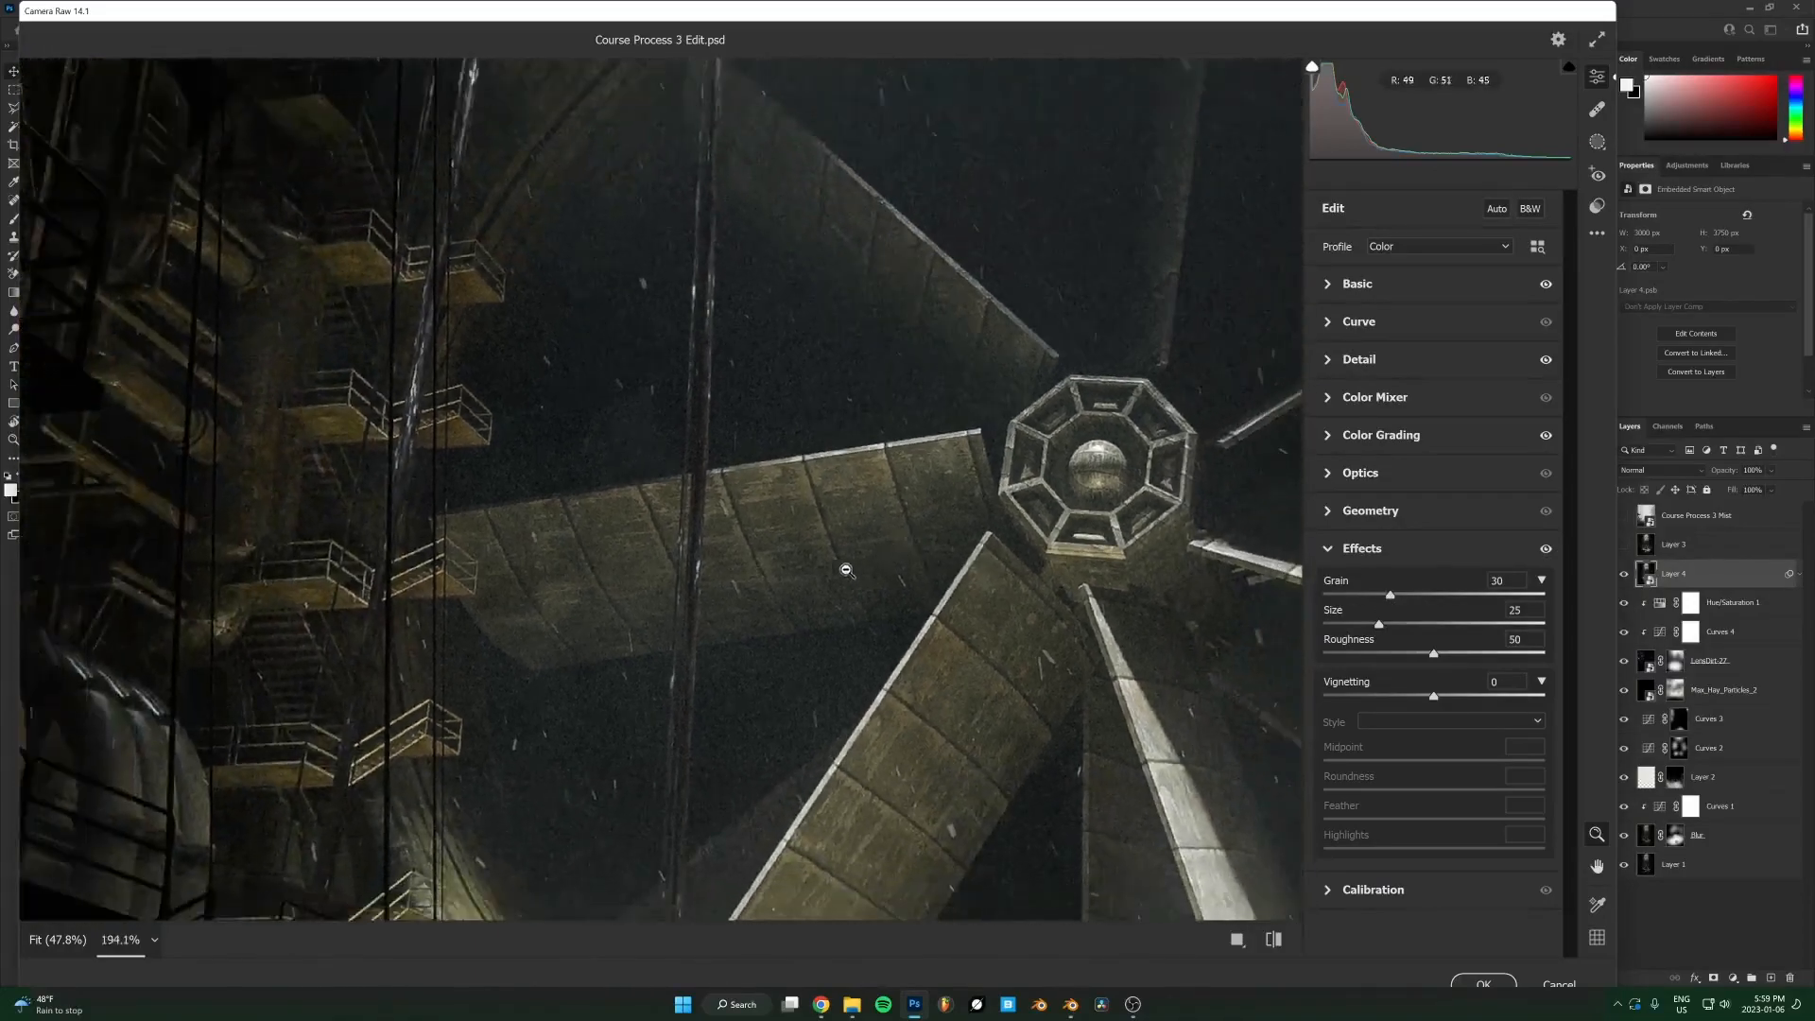
pyautogui.scroll(-3, 851, 567)
pyautogui.scroll(-1, 821, 568)
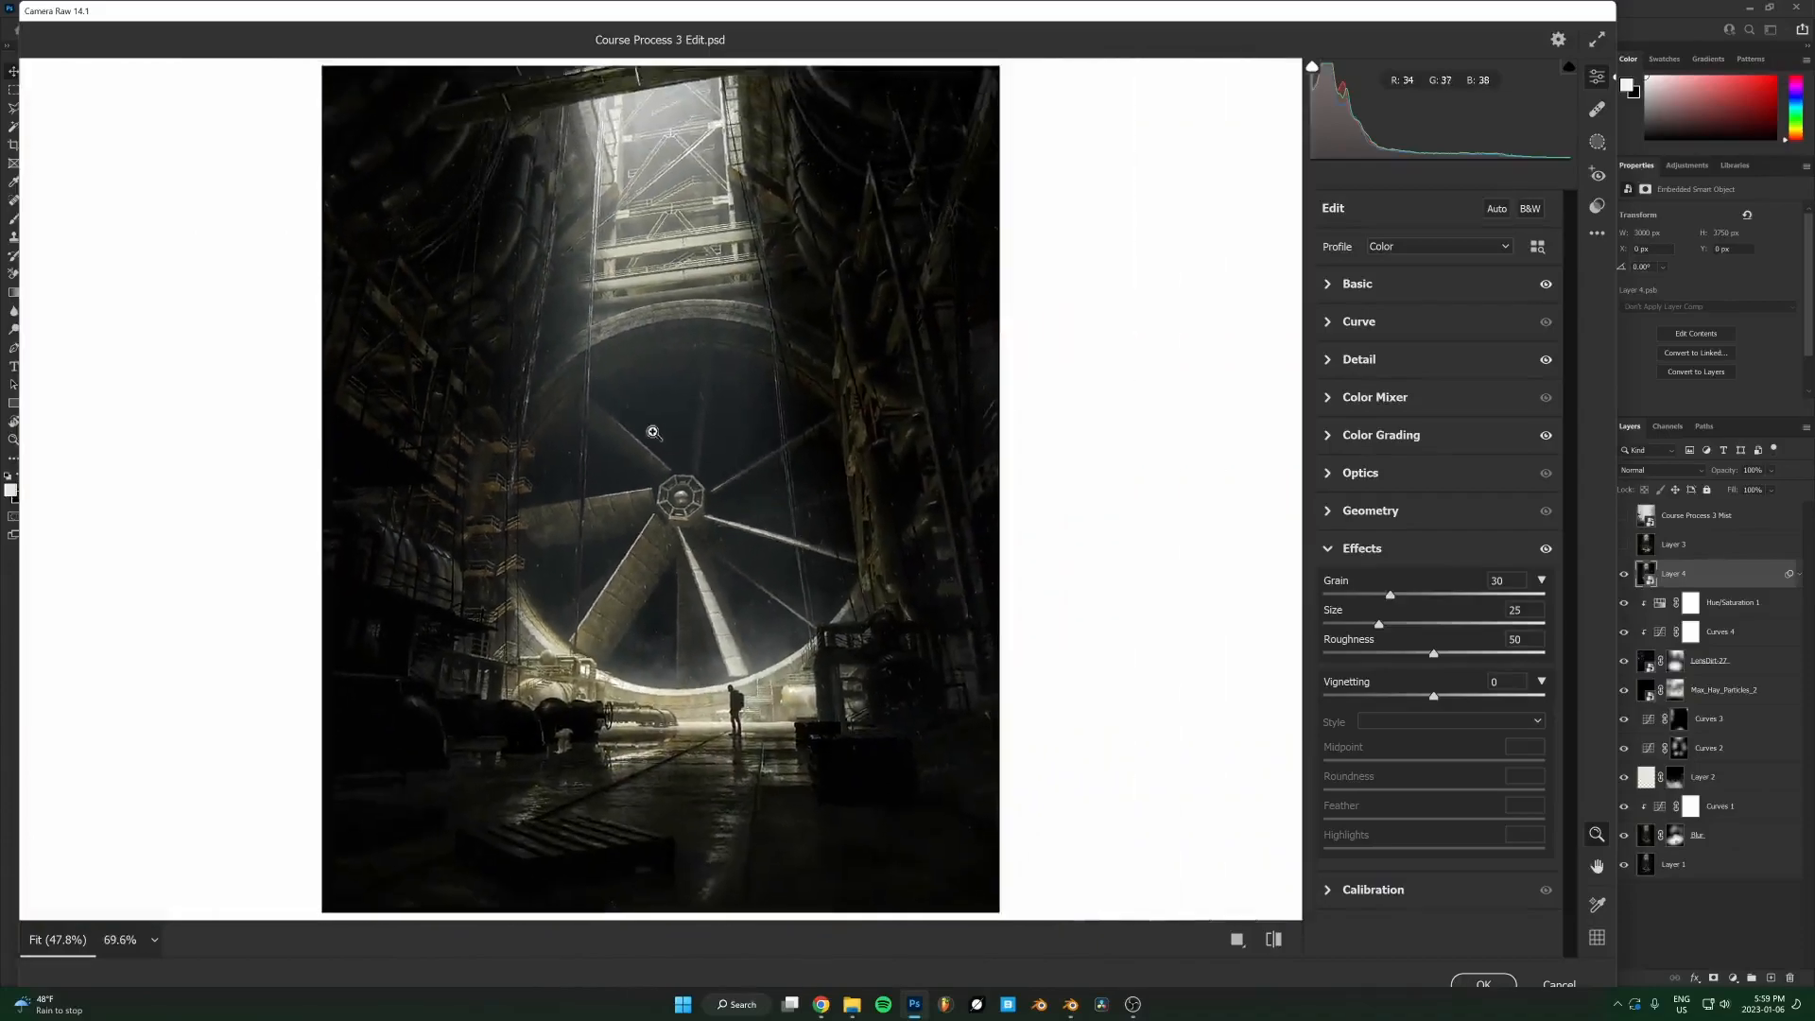
pyautogui.scroll(5, 798, 401)
# Test Grain at its maximum of 100, inspect the fan arch and whole image, and settle on 21.
pyautogui.moveTo(1389, 594); pyautogui.dragTo(1506, 597)
pyautogui.click(1494, 584)
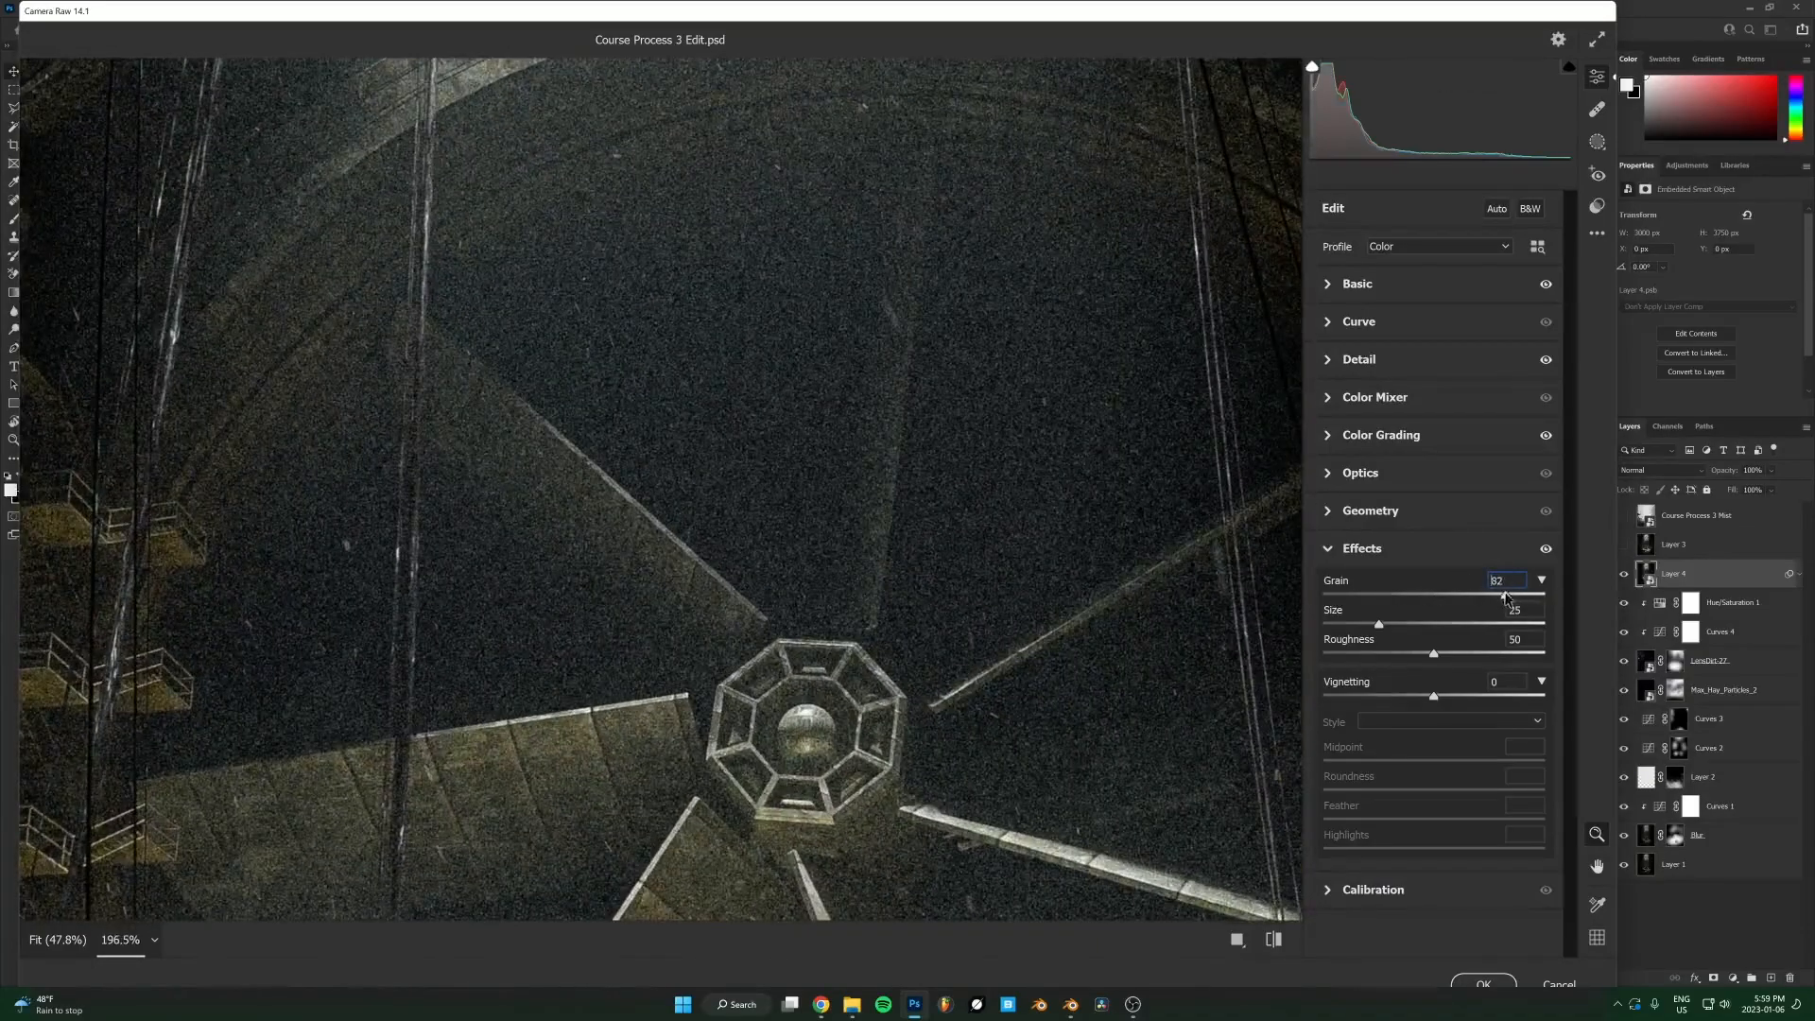
pyautogui.click(681, 362)
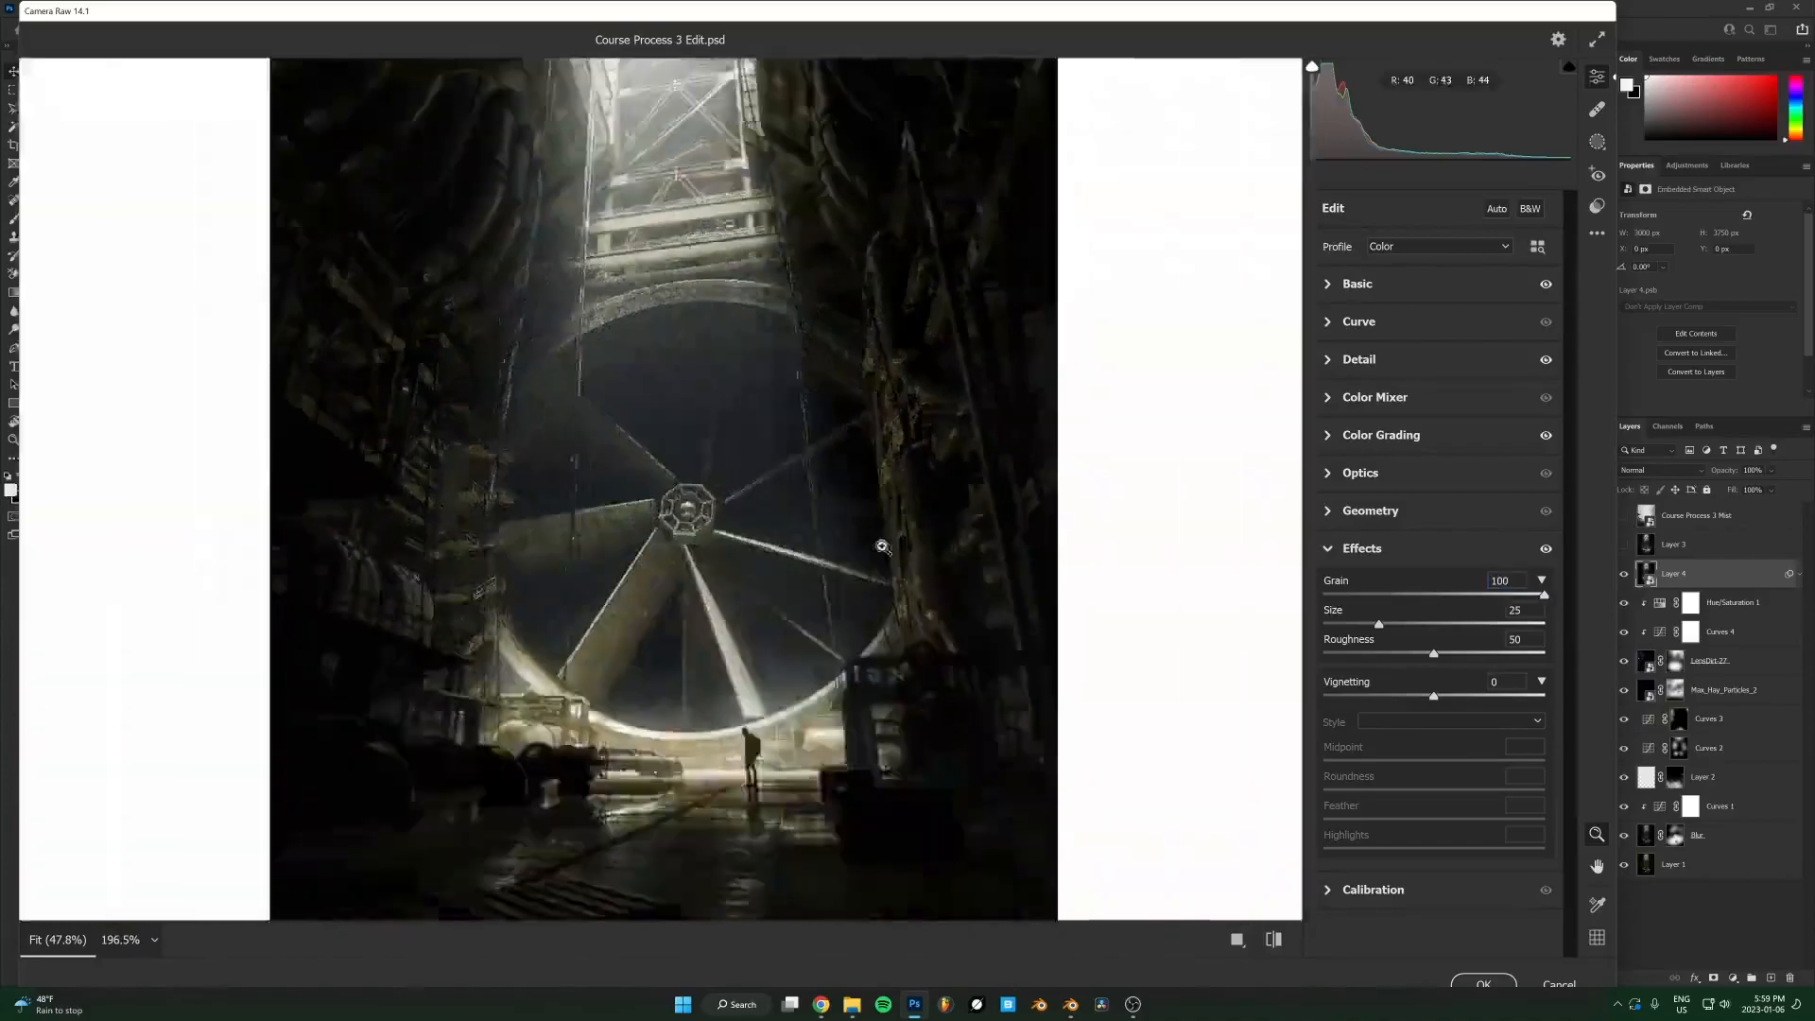
pyautogui.click(681, 363)
pyautogui.moveTo(1363, 595)
pyautogui.mouseDown()
pyautogui.moveTo(1344, 592)
pyautogui.moveTo(1378, 600)
pyautogui.mouseUp()
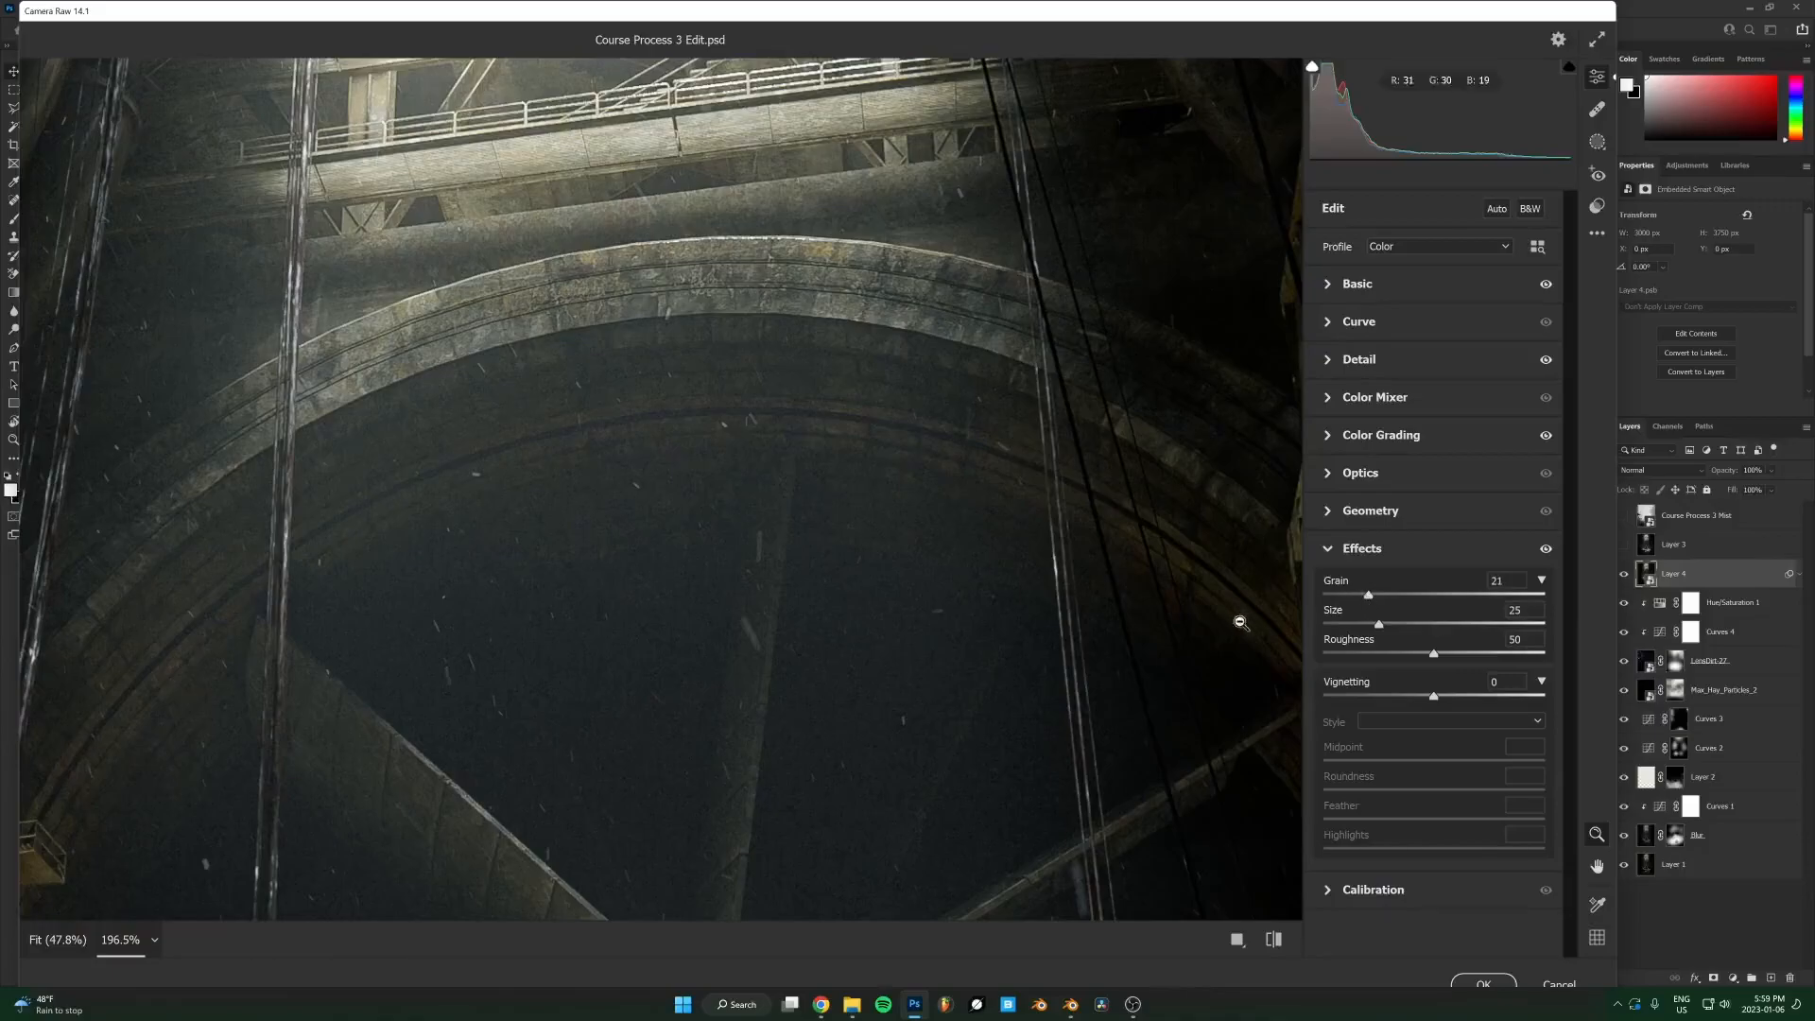
pyautogui.click(891, 595)
# Set Vignetting to -10 and compare the image with and without the Effects adjustments.
pyautogui.moveTo(1433, 695)
pyautogui.mouseDown()
pyautogui.moveTo(1318, 714)
pyautogui.moveTo(1399, 718)
pyautogui.moveTo(1366, 739)
pyautogui.moveTo(1438, 736)
pyautogui.moveTo(1417, 728)
pyautogui.mouseUp()
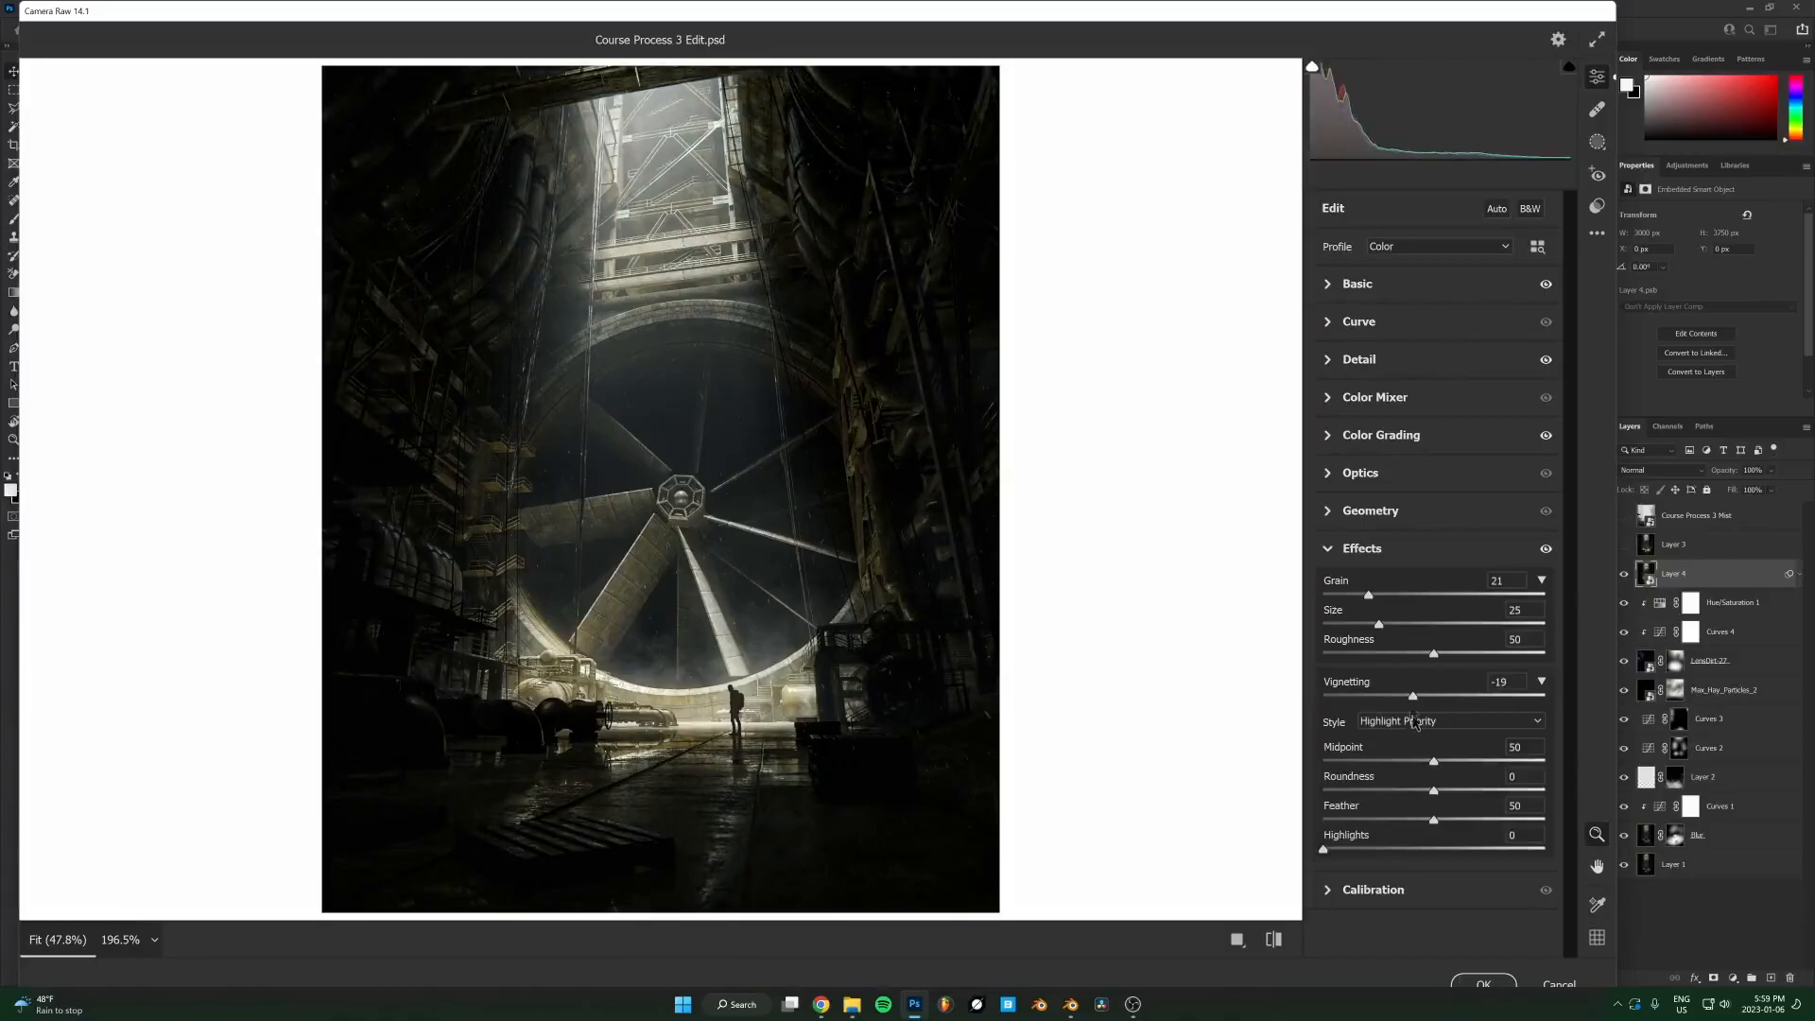
pyautogui.moveTo(1418, 699); pyautogui.dragTo(1425, 699)
pyautogui.click(1546, 550)
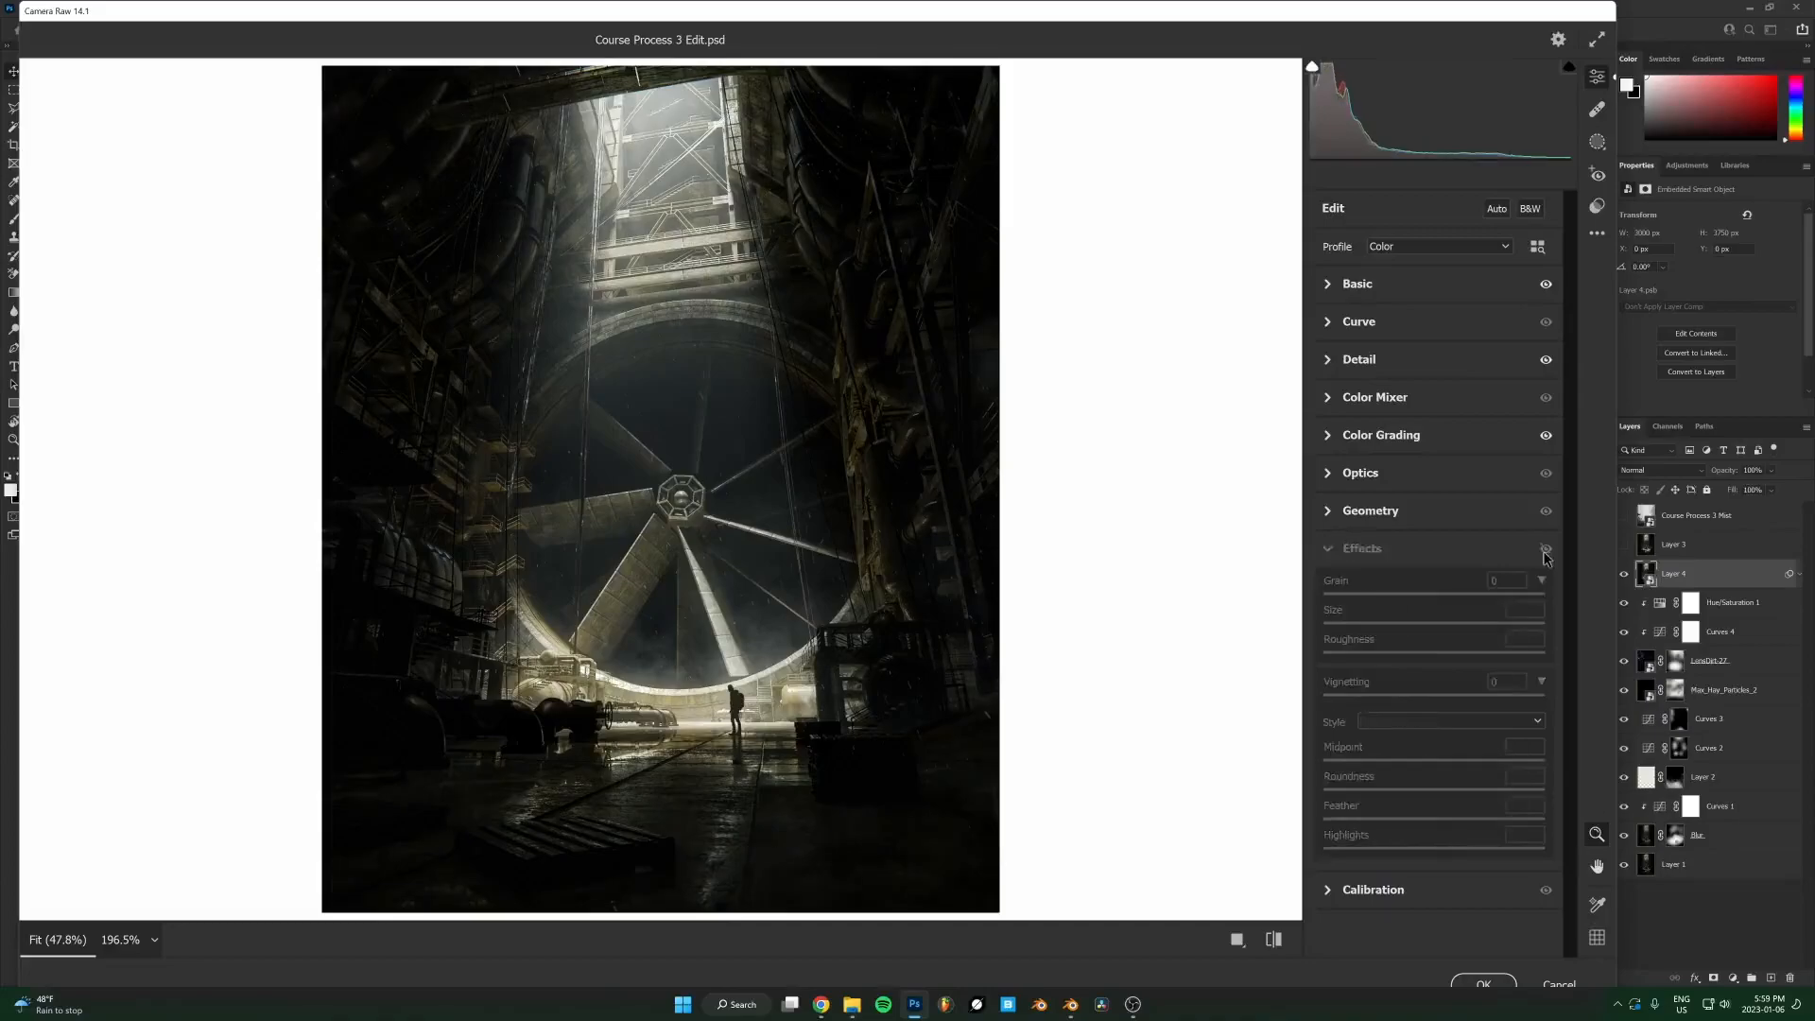
pyautogui.click(1545, 549)
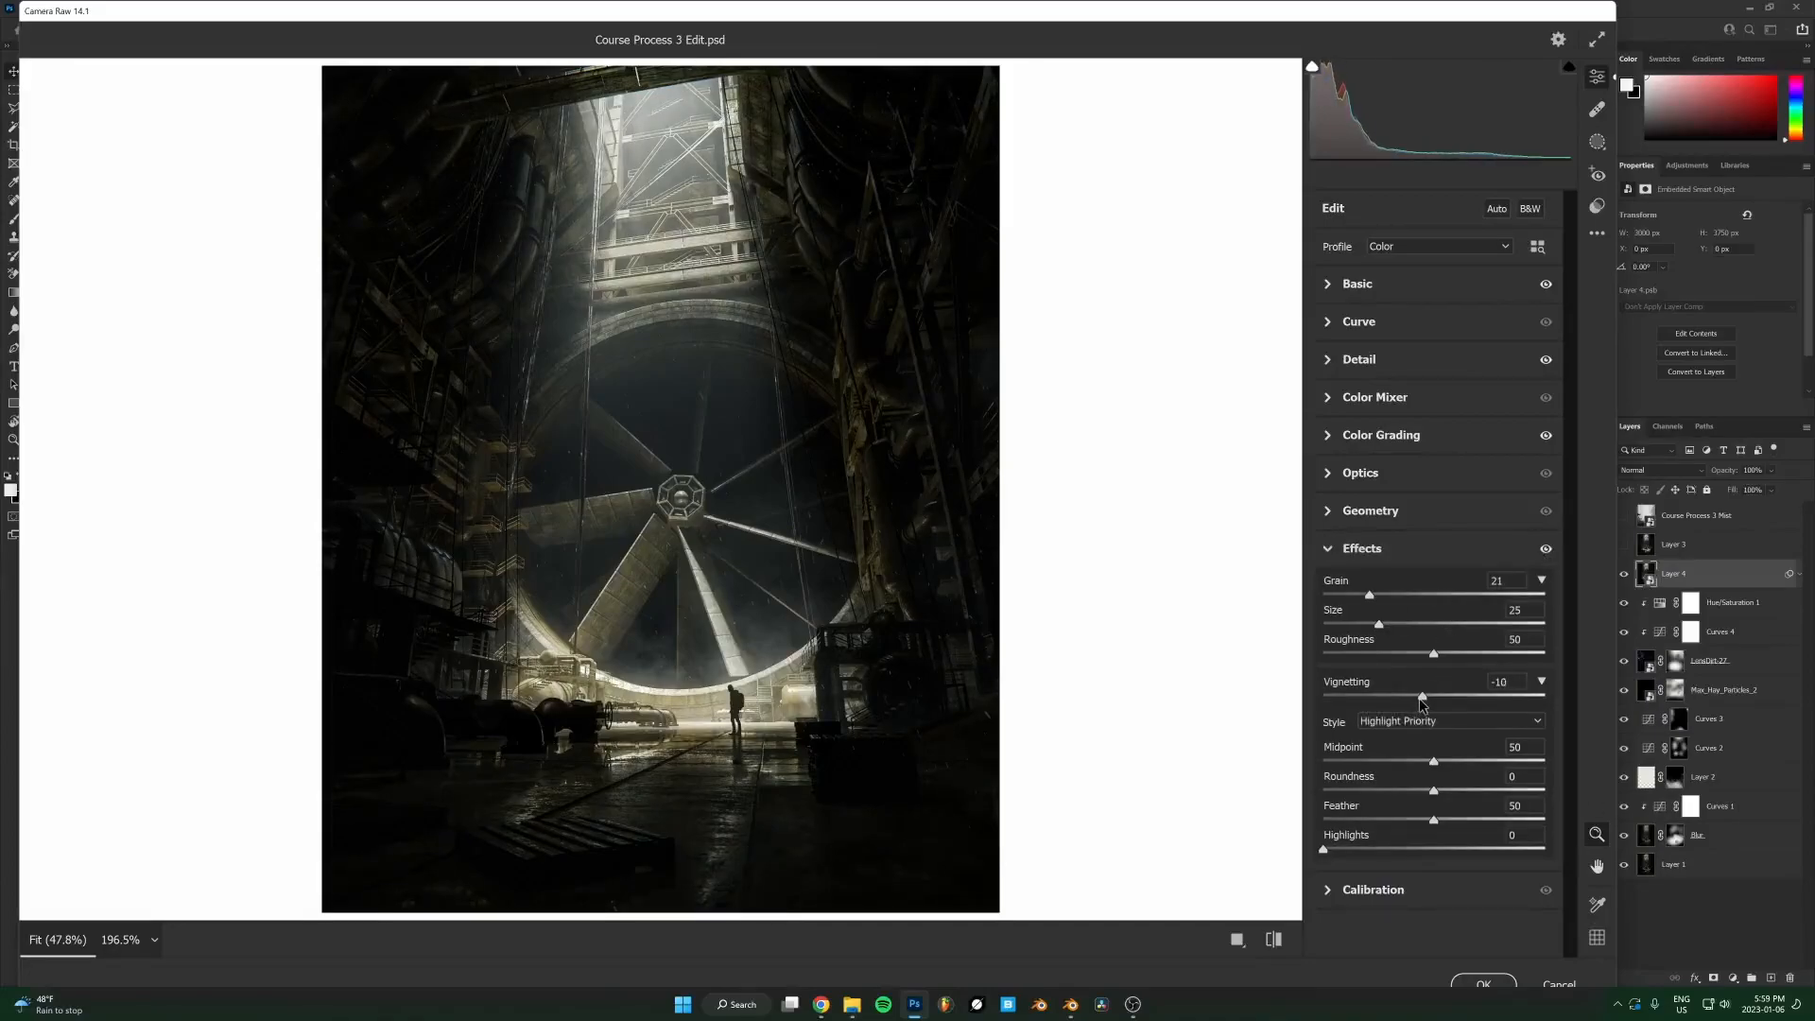
# In Calibration, set the Red Primary Hue to -65 and its Saturation to +46.
pyautogui.click(1370, 889)
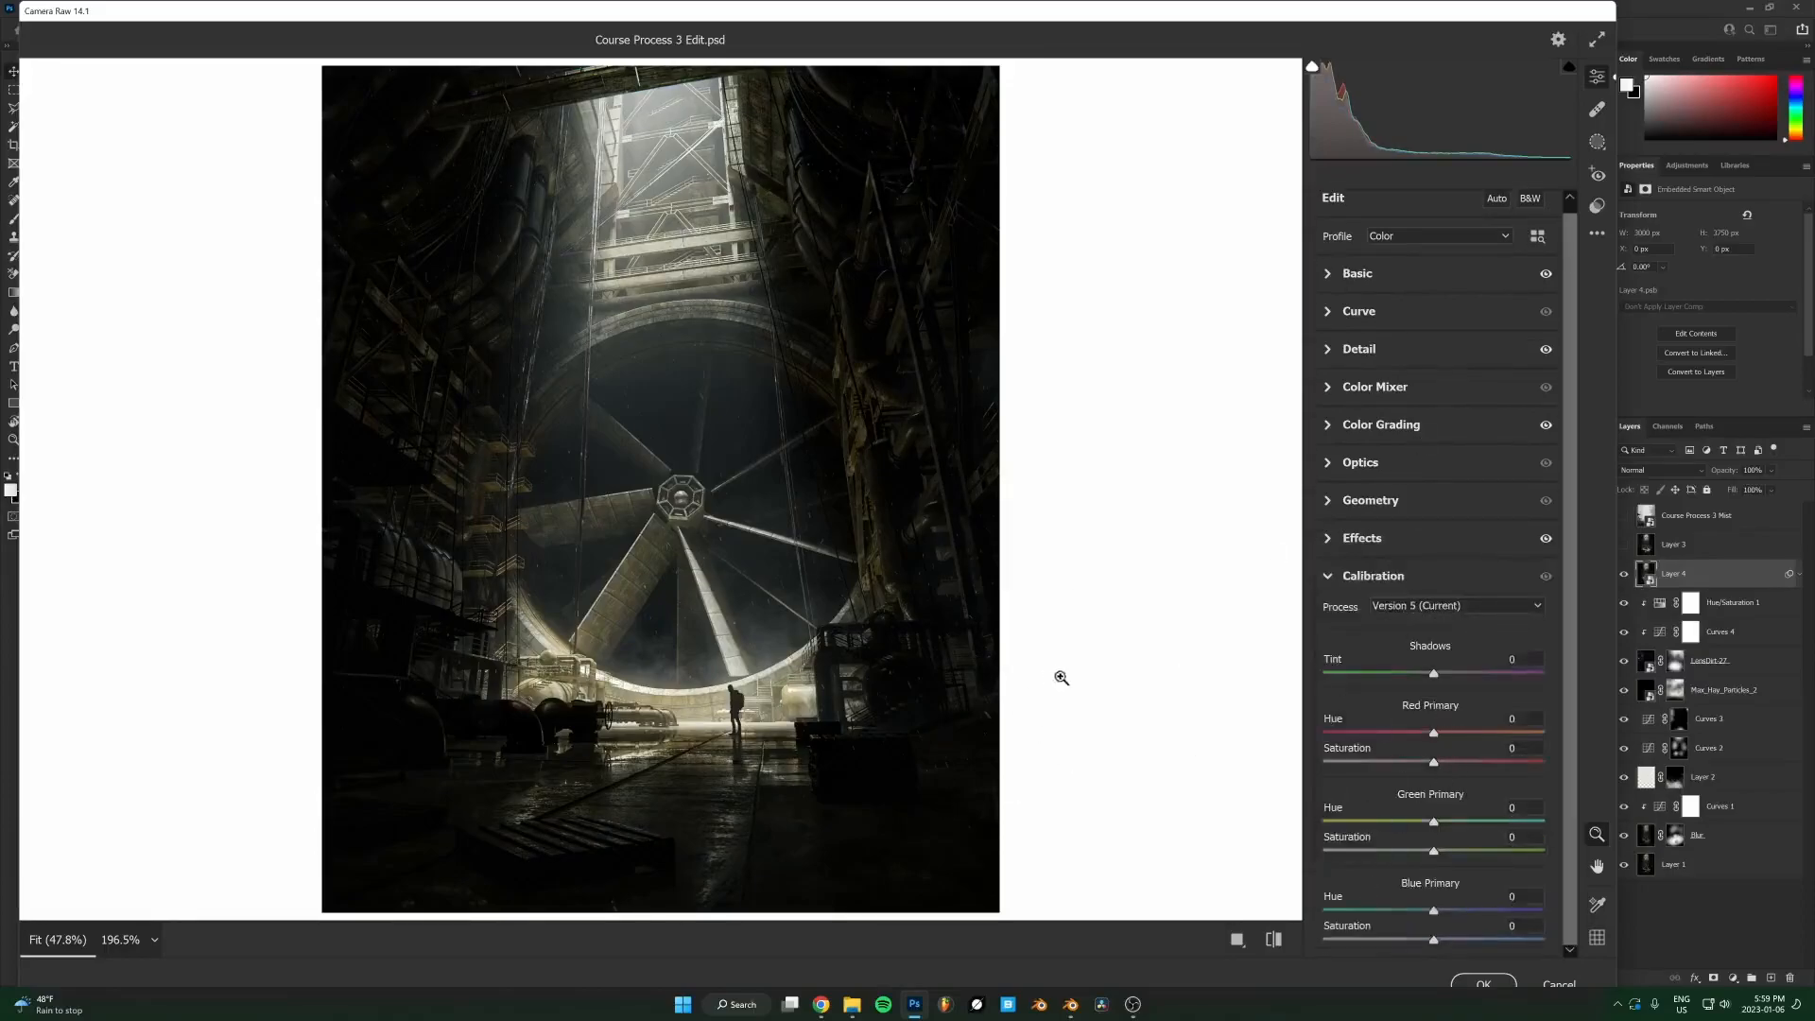
pyautogui.moveTo(1431, 734); pyautogui.dragTo(1323, 756)
pyautogui.click(1520, 719)
pyautogui.write('0')
pyautogui.moveTo(1474, 761); pyautogui.dragTo(1588, 762)
pyautogui.moveTo(1432, 734); pyautogui.dragTo(1303, 745)
pyautogui.moveTo(1342, 734)
pyautogui.mouseDown()
pyautogui.moveTo(1394, 735)
pyautogui.moveTo(1333, 734)
pyautogui.mouseUp()
pyautogui.press('Down')
pyautogui.press('Down')
pyautogui.press('Down')
pyautogui.moveTo(1565, 758); pyautogui.dragTo(1485, 765)
# Compare the image with and without the Calibration adjustment.
pyautogui.click(1545, 579)
pyautogui.click(1545, 578)
pyautogui.click(1546, 578)
pyautogui.click(1546, 578)
# Set the Green Primary Hue to +49 and its Saturation to +44.
pyautogui.moveTo(1433, 825); pyautogui.dragTo(1565, 854)
pyautogui.moveTo(1462, 820)
pyautogui.mouseDown()
pyautogui.moveTo(1505, 825)
pyautogui.moveTo(1487, 824)
pyautogui.mouseUp()
pyautogui.click(1482, 850)
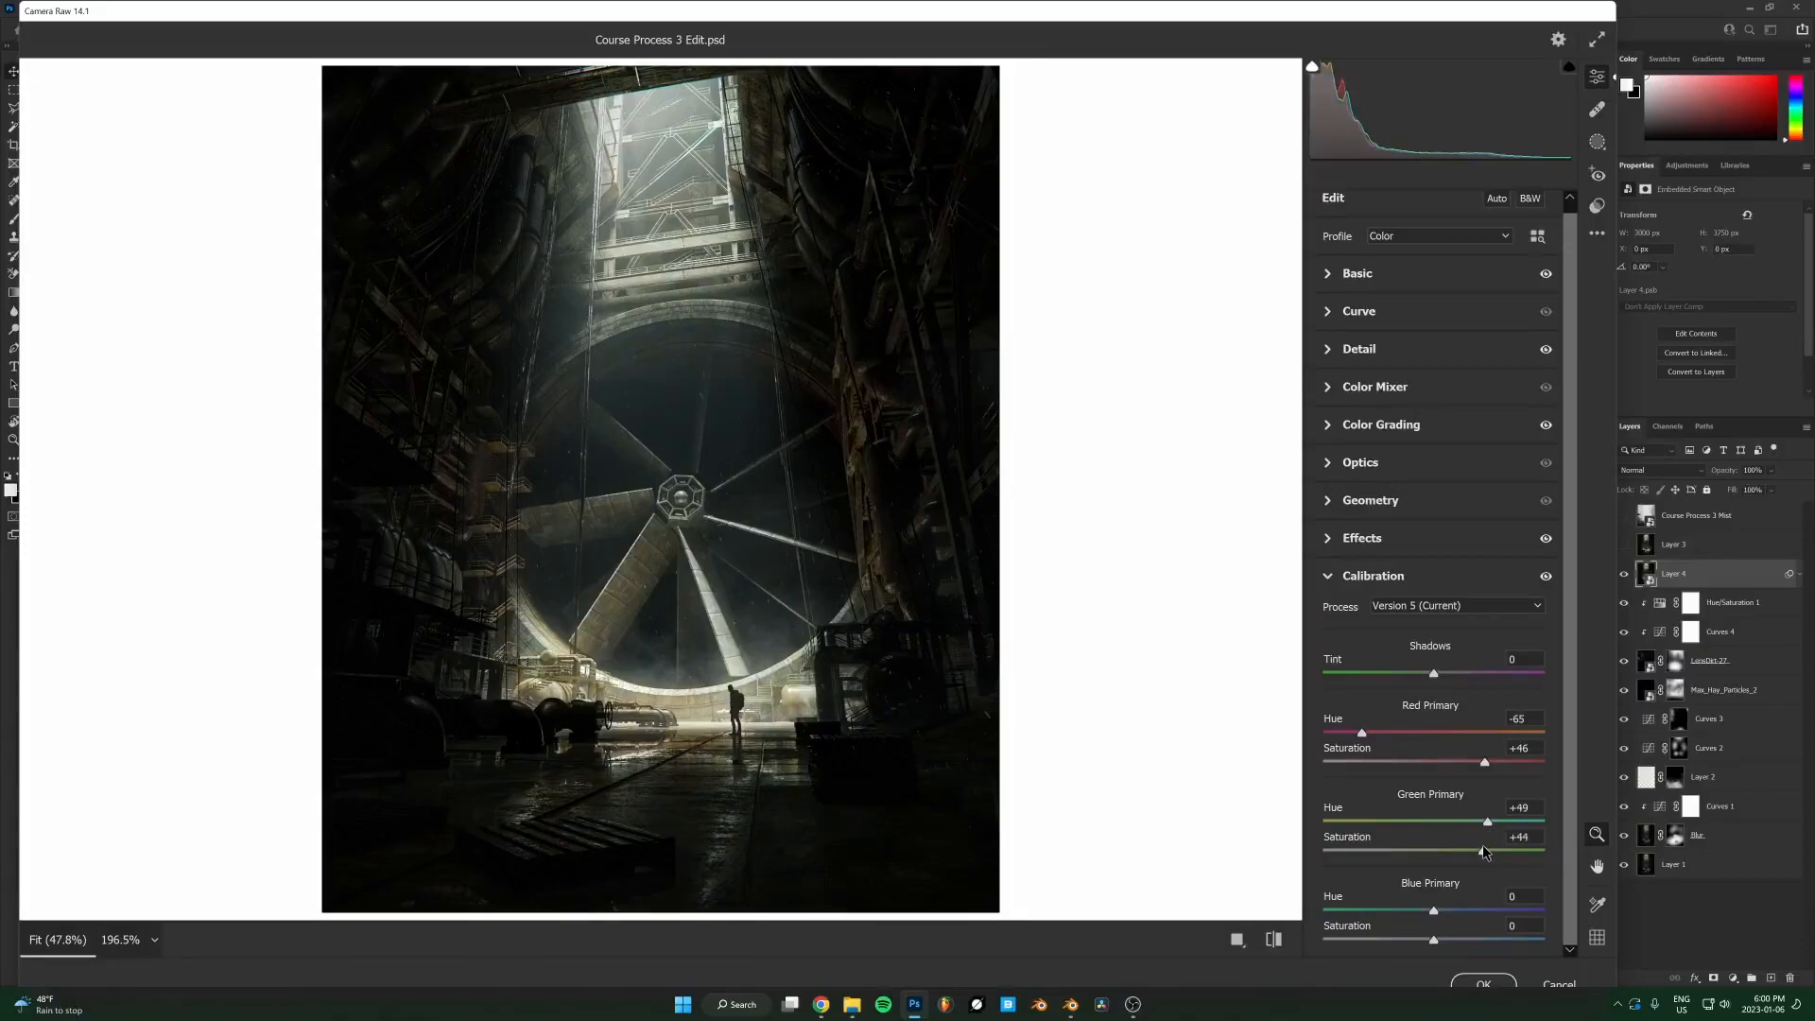
# Try a positive Blue Primary Hue shift, reset it, and lower the Red Primary Saturation slightly.
pyautogui.moveTo(1433, 910); pyautogui.dragTo(1468, 943)
pyautogui.doubleClick(1460, 910)
pyautogui.moveTo(1481, 763); pyautogui.dragTo(1465, 763)
# Review the whole graded image and apply the Camera Raw adjustments to the smart object.
pyautogui.click(1380, 575)
pyautogui.scroll(-3, 692, 579)
pyautogui.hotkey('ctrl', '0')
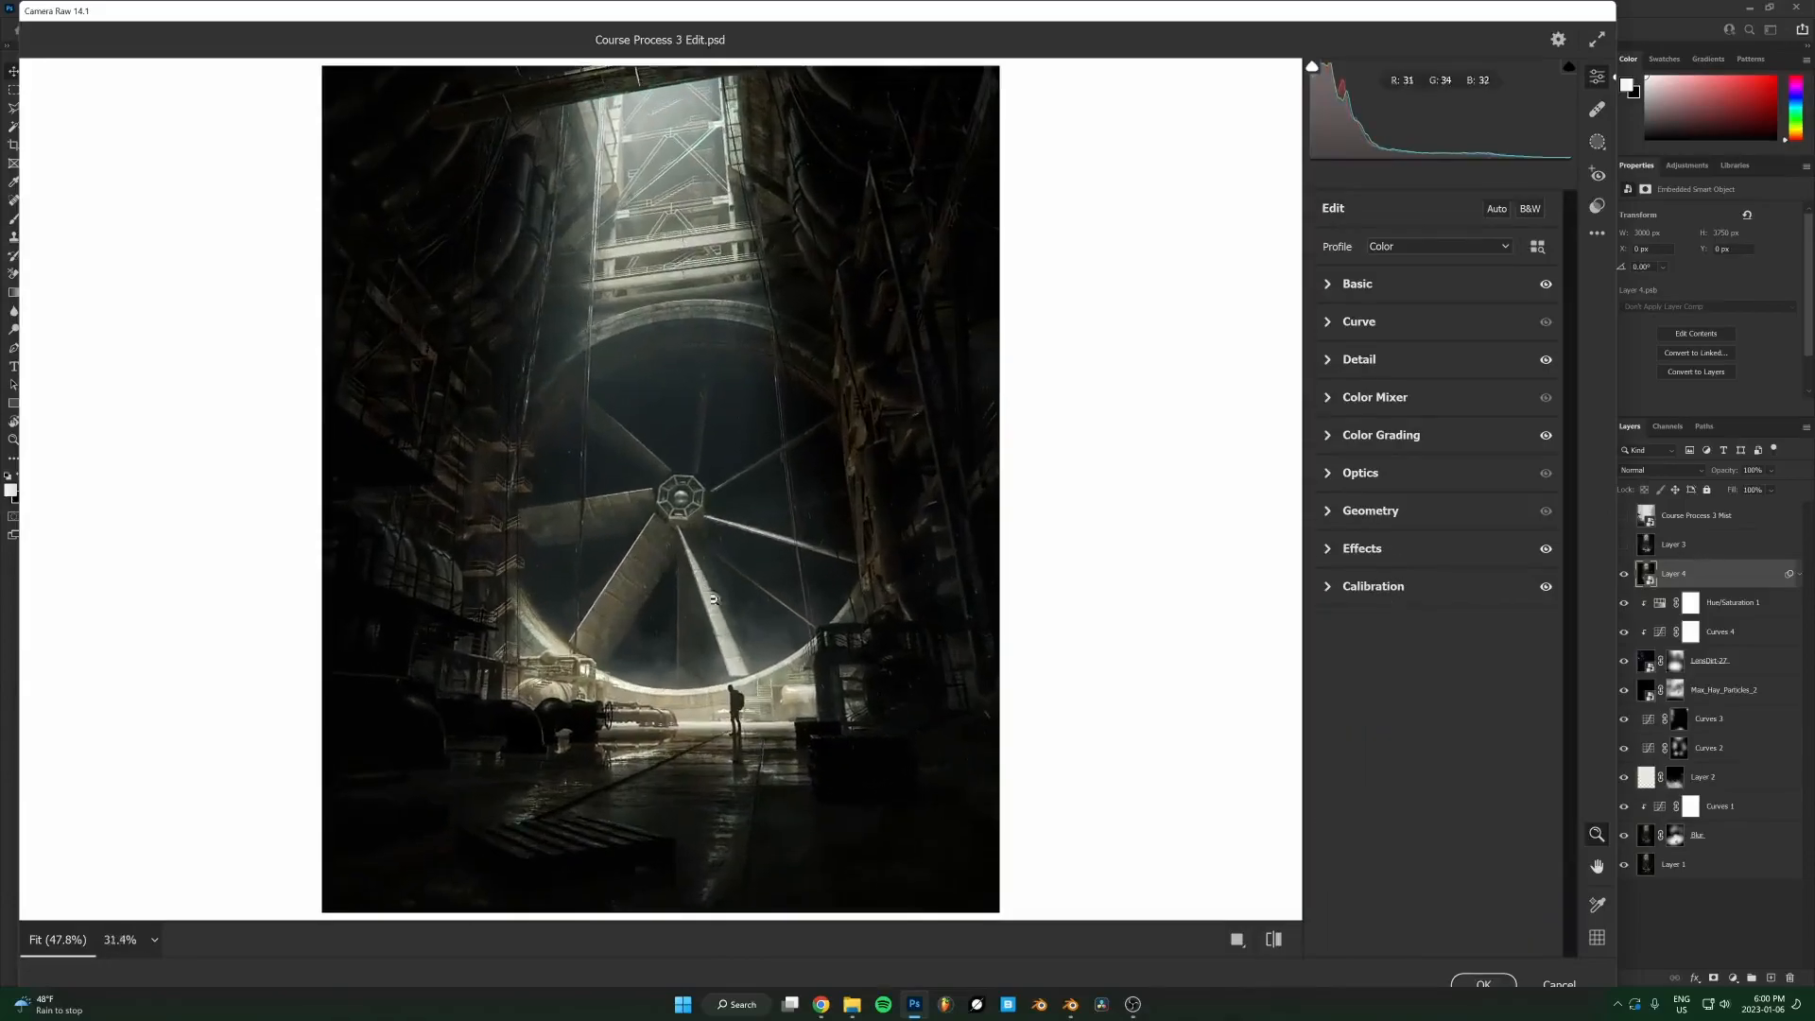
pyautogui.click(1484, 984)
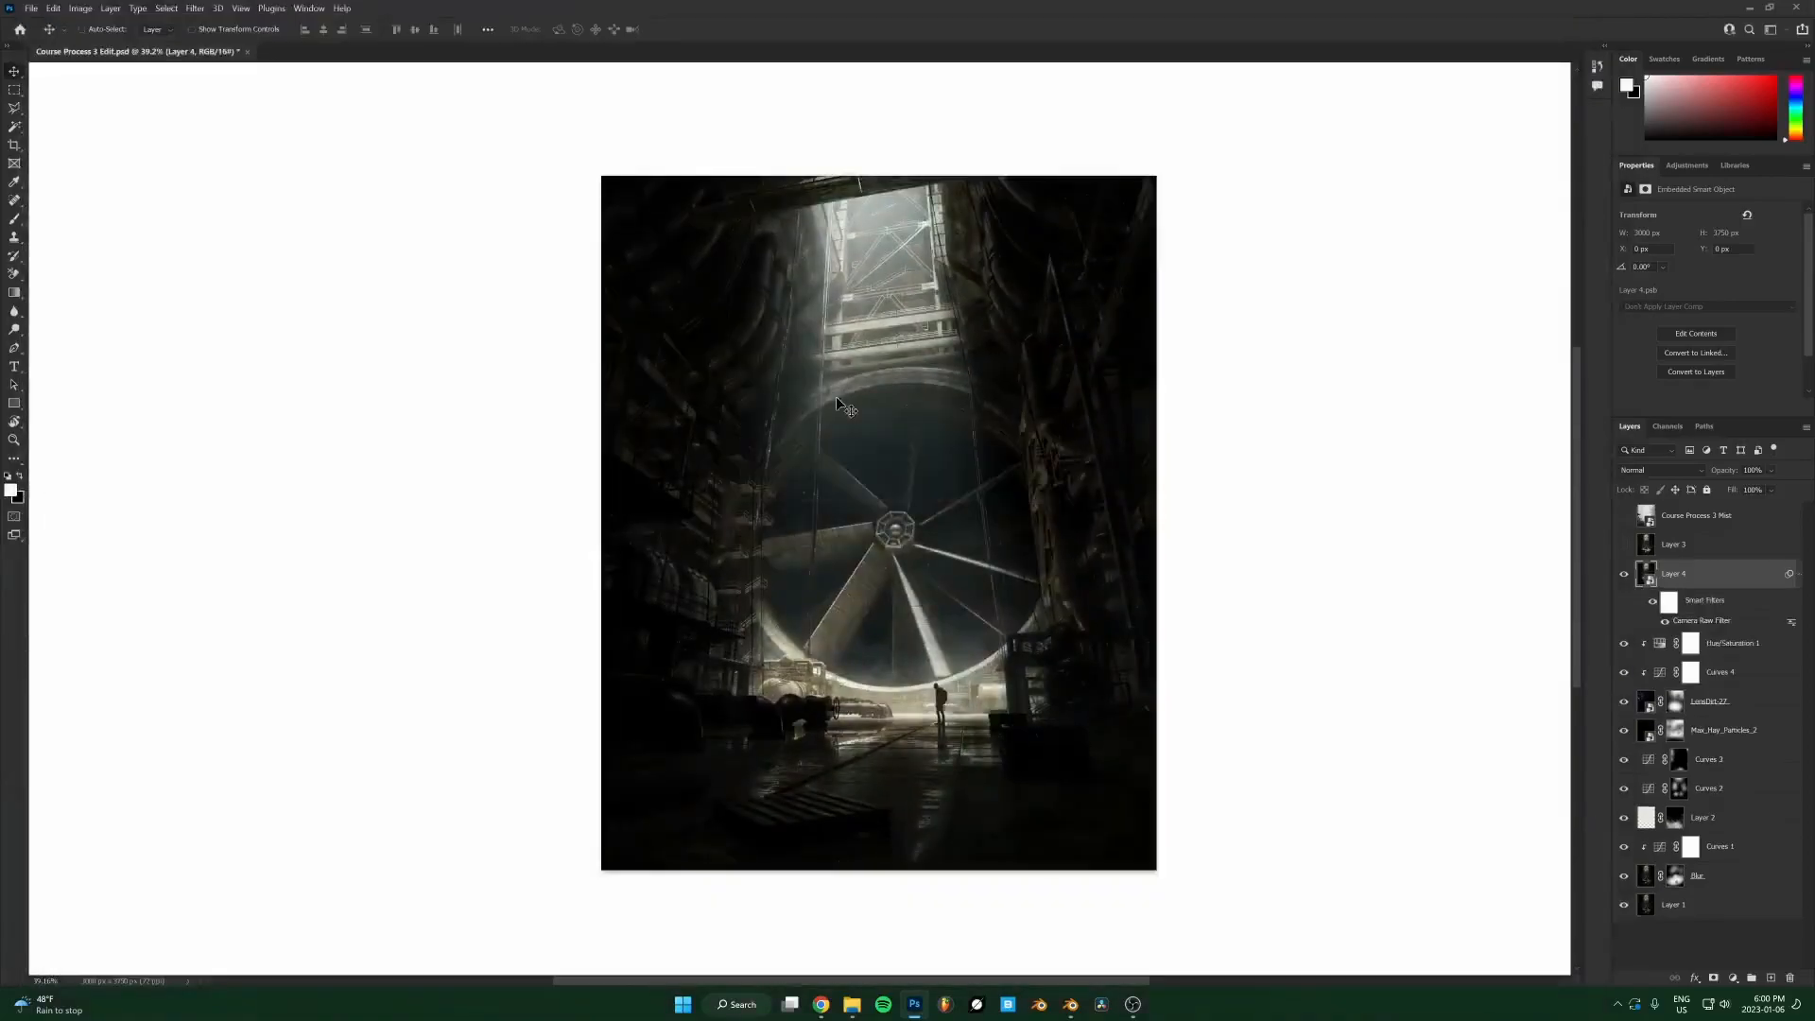
# Compare the scene with and without the Camera Raw graded Layer 4, on the full image and near the fan hub.
pyautogui.scroll(2, 842, 407)
pyautogui.scroll(-3, 879, 416)
pyautogui.click(1623, 574)
pyautogui.scroll(2, 980, 505)
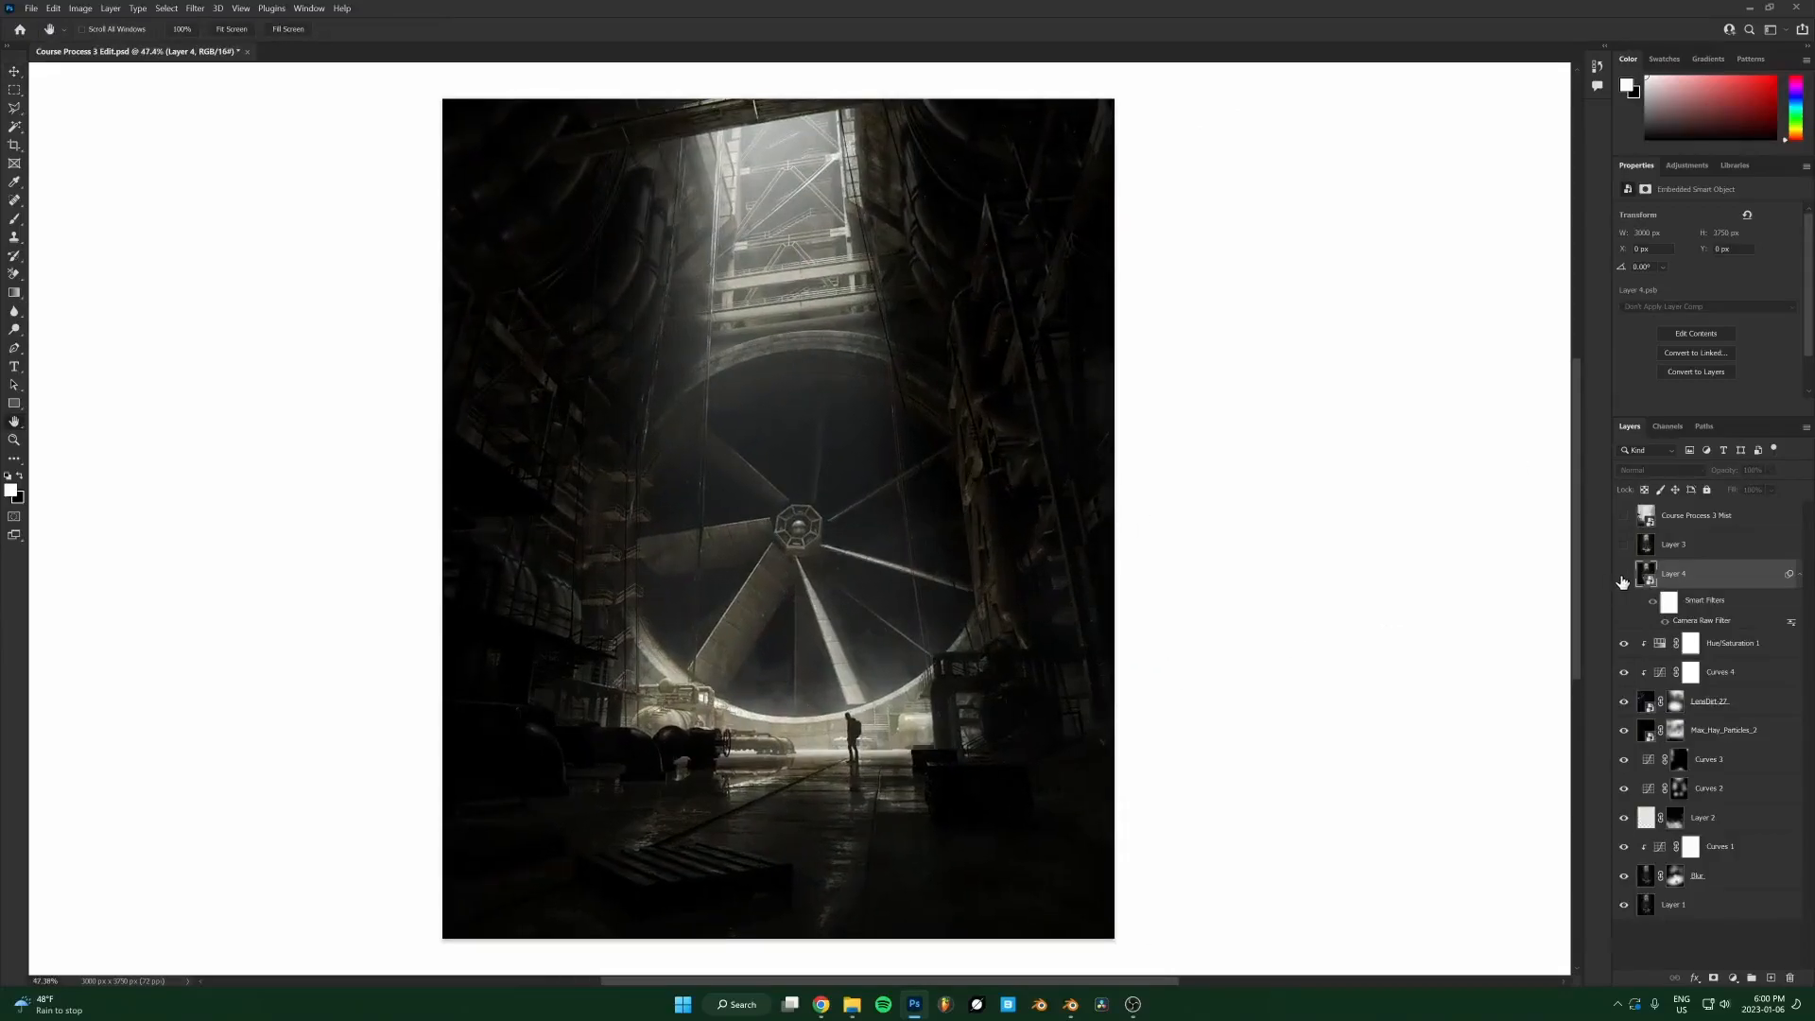
pyautogui.click(1622, 576)
pyautogui.scroll(4, 813, 535)
pyautogui.scroll(2, 812, 535)
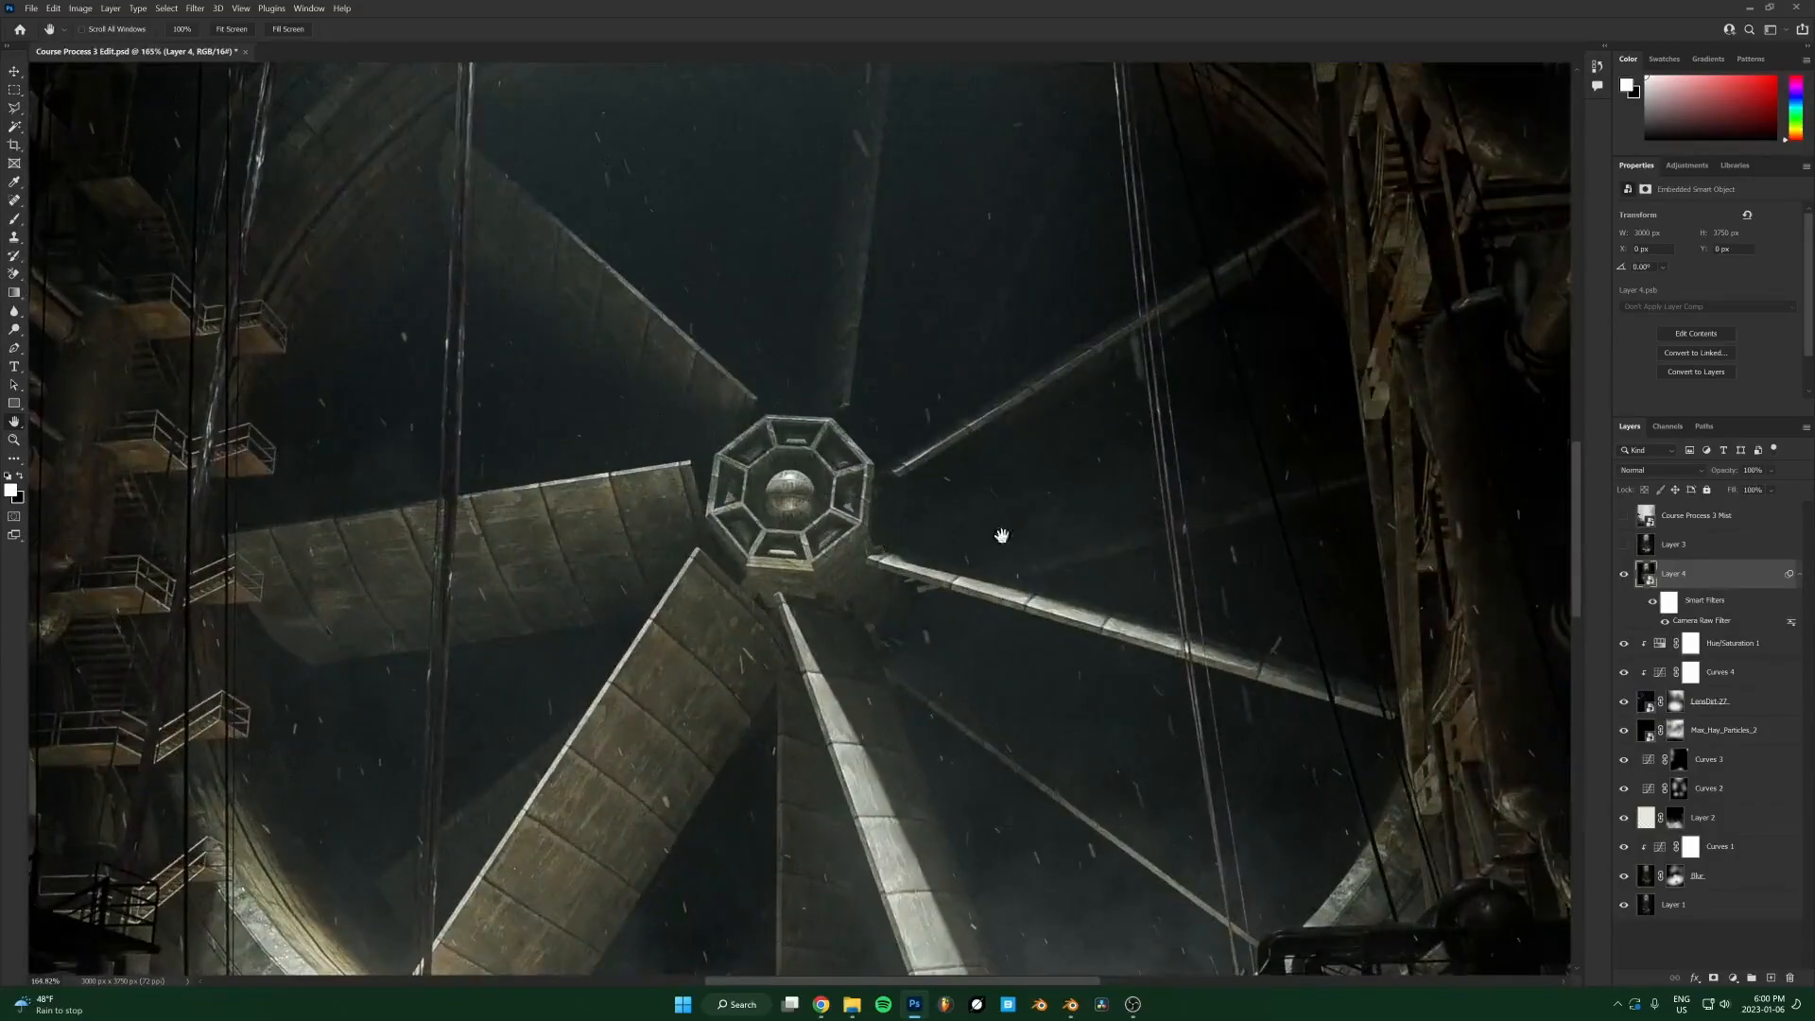
pyautogui.click(1624, 576)
pyautogui.click(1624, 576)
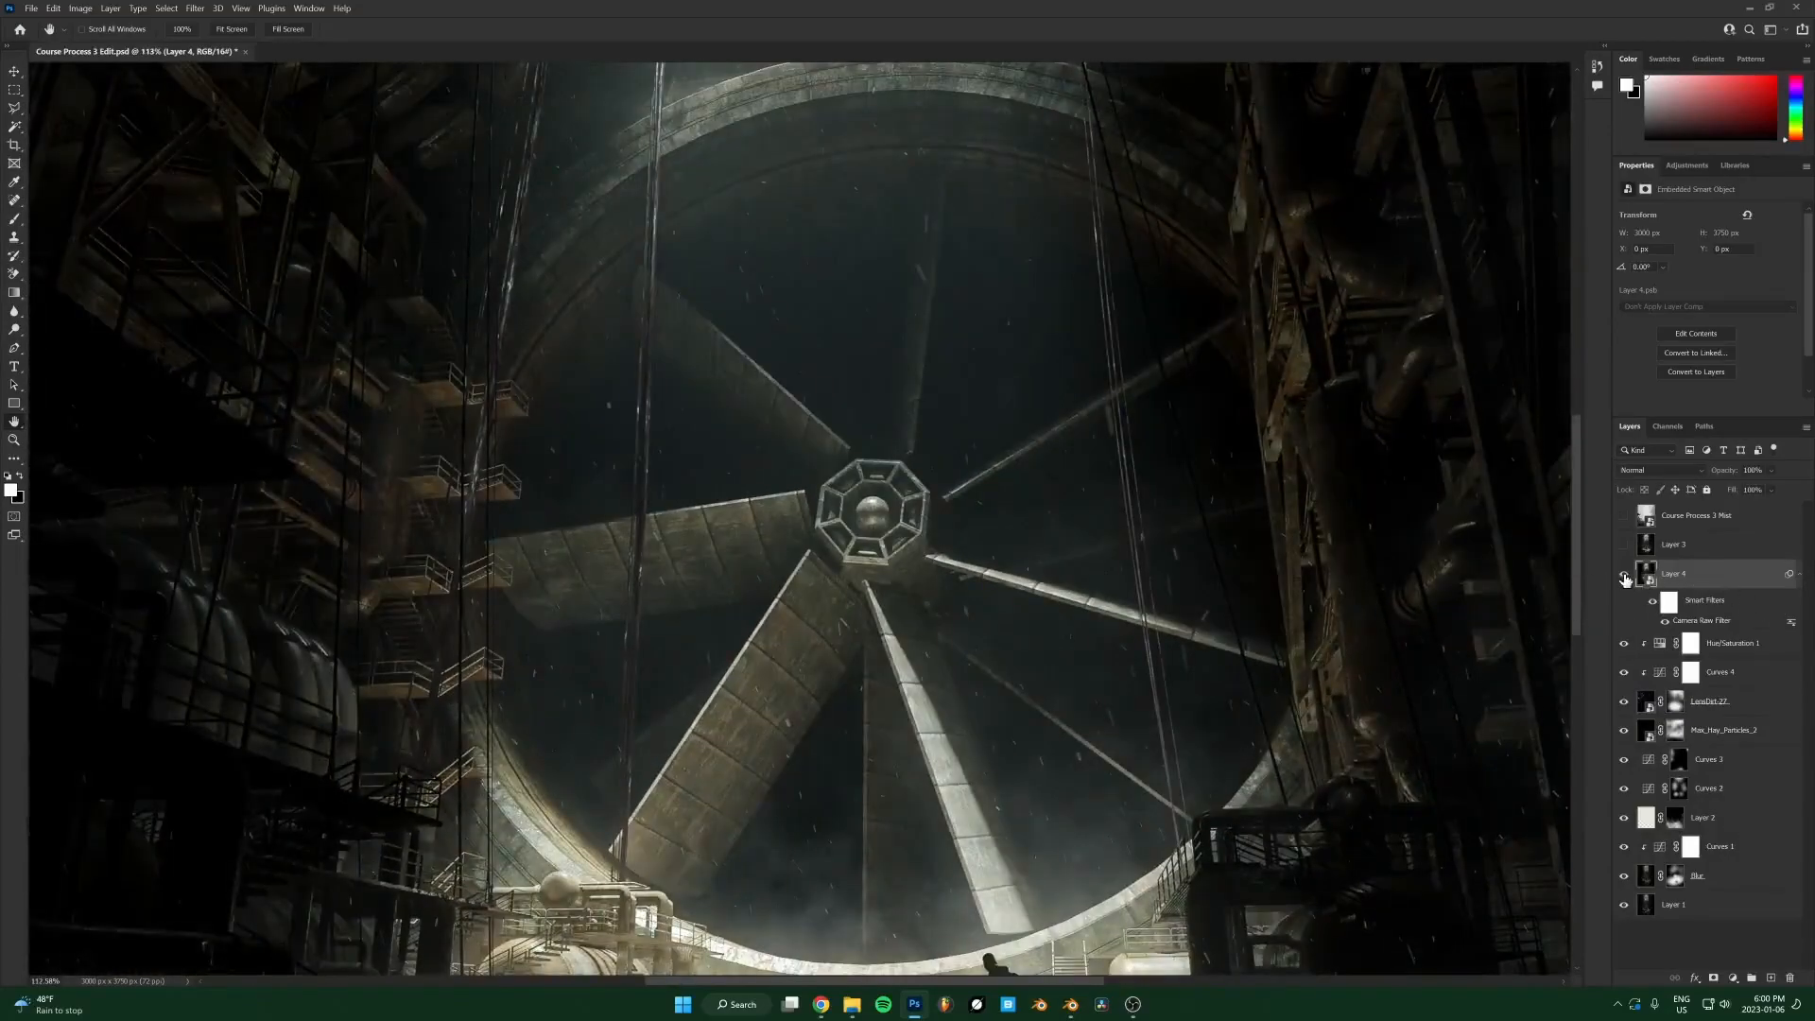
pyautogui.click(1623, 577)
pyautogui.click(1624, 577)
pyautogui.click(1624, 577)
pyautogui.click(1624, 576)
pyautogui.click(1624, 576)
pyautogui.click(1624, 576)
# Examine the bright upper girders and walkways up close, and review the whole composition.
pyautogui.scroll(-5, 1114, 548)
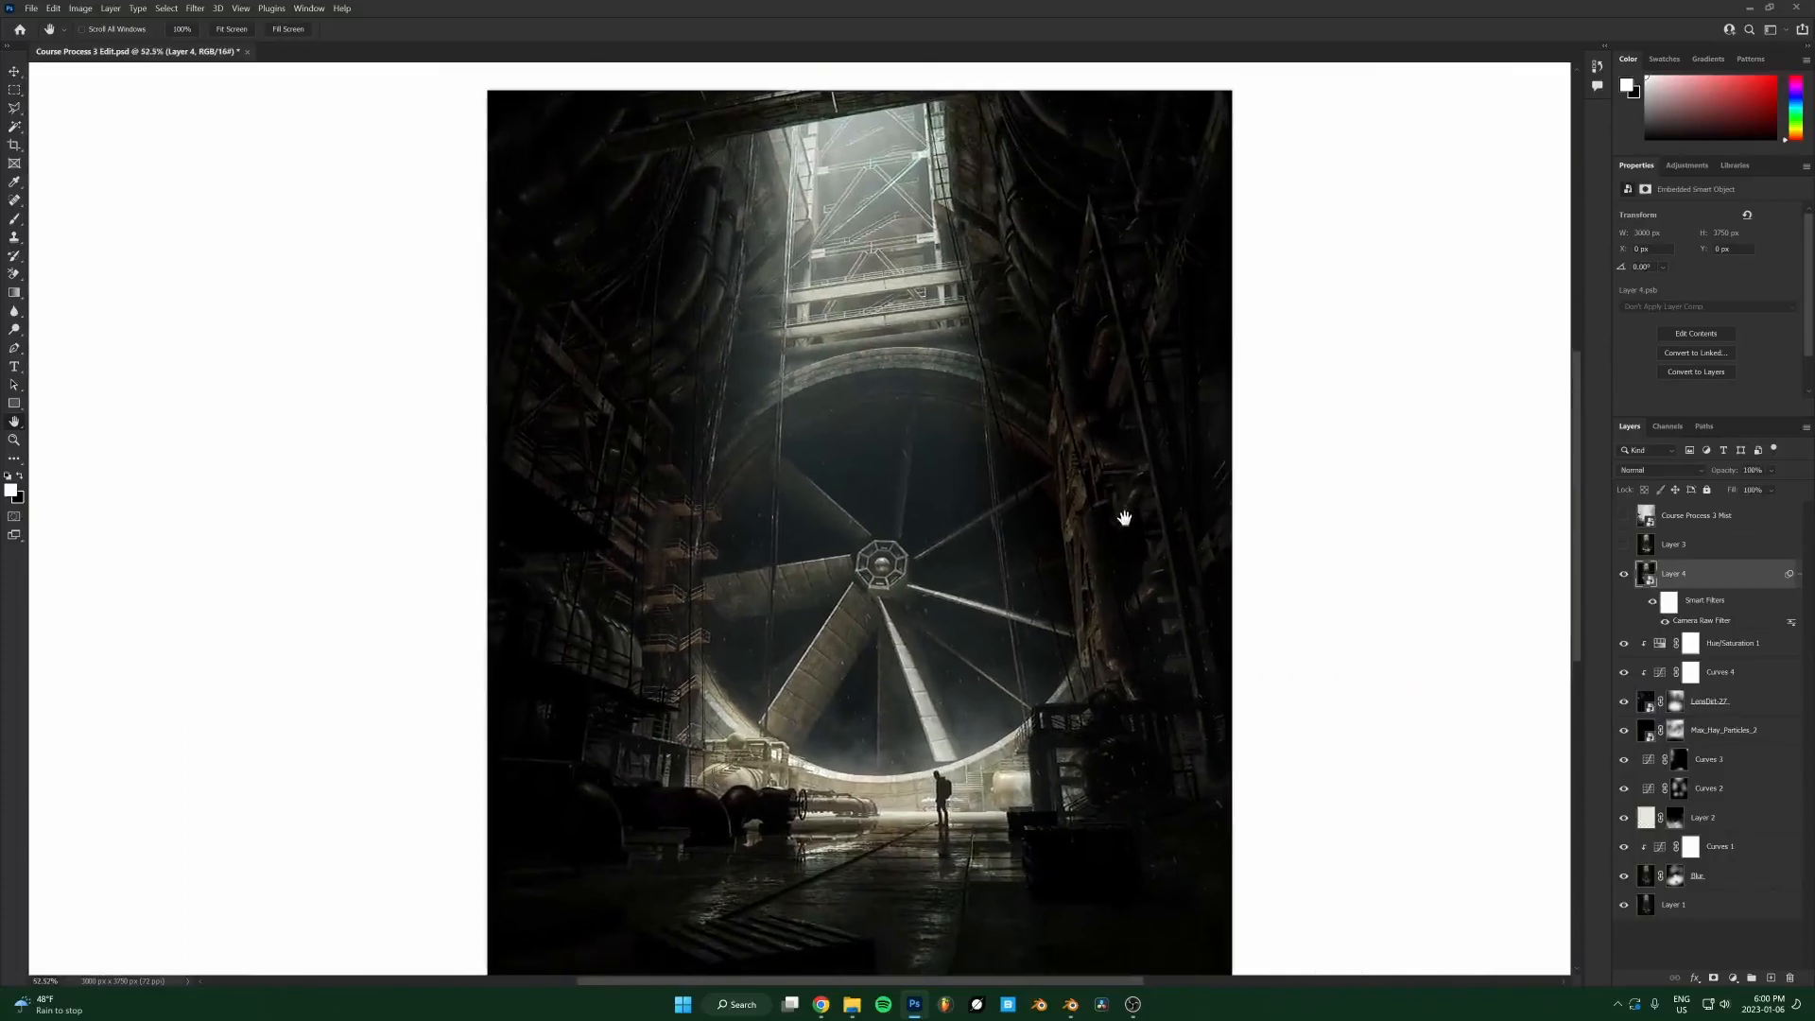
pyautogui.scroll(-1, 1115, 529)
pyautogui.scroll(8, 929, 218)
pyautogui.scroll(-8, 929, 217)
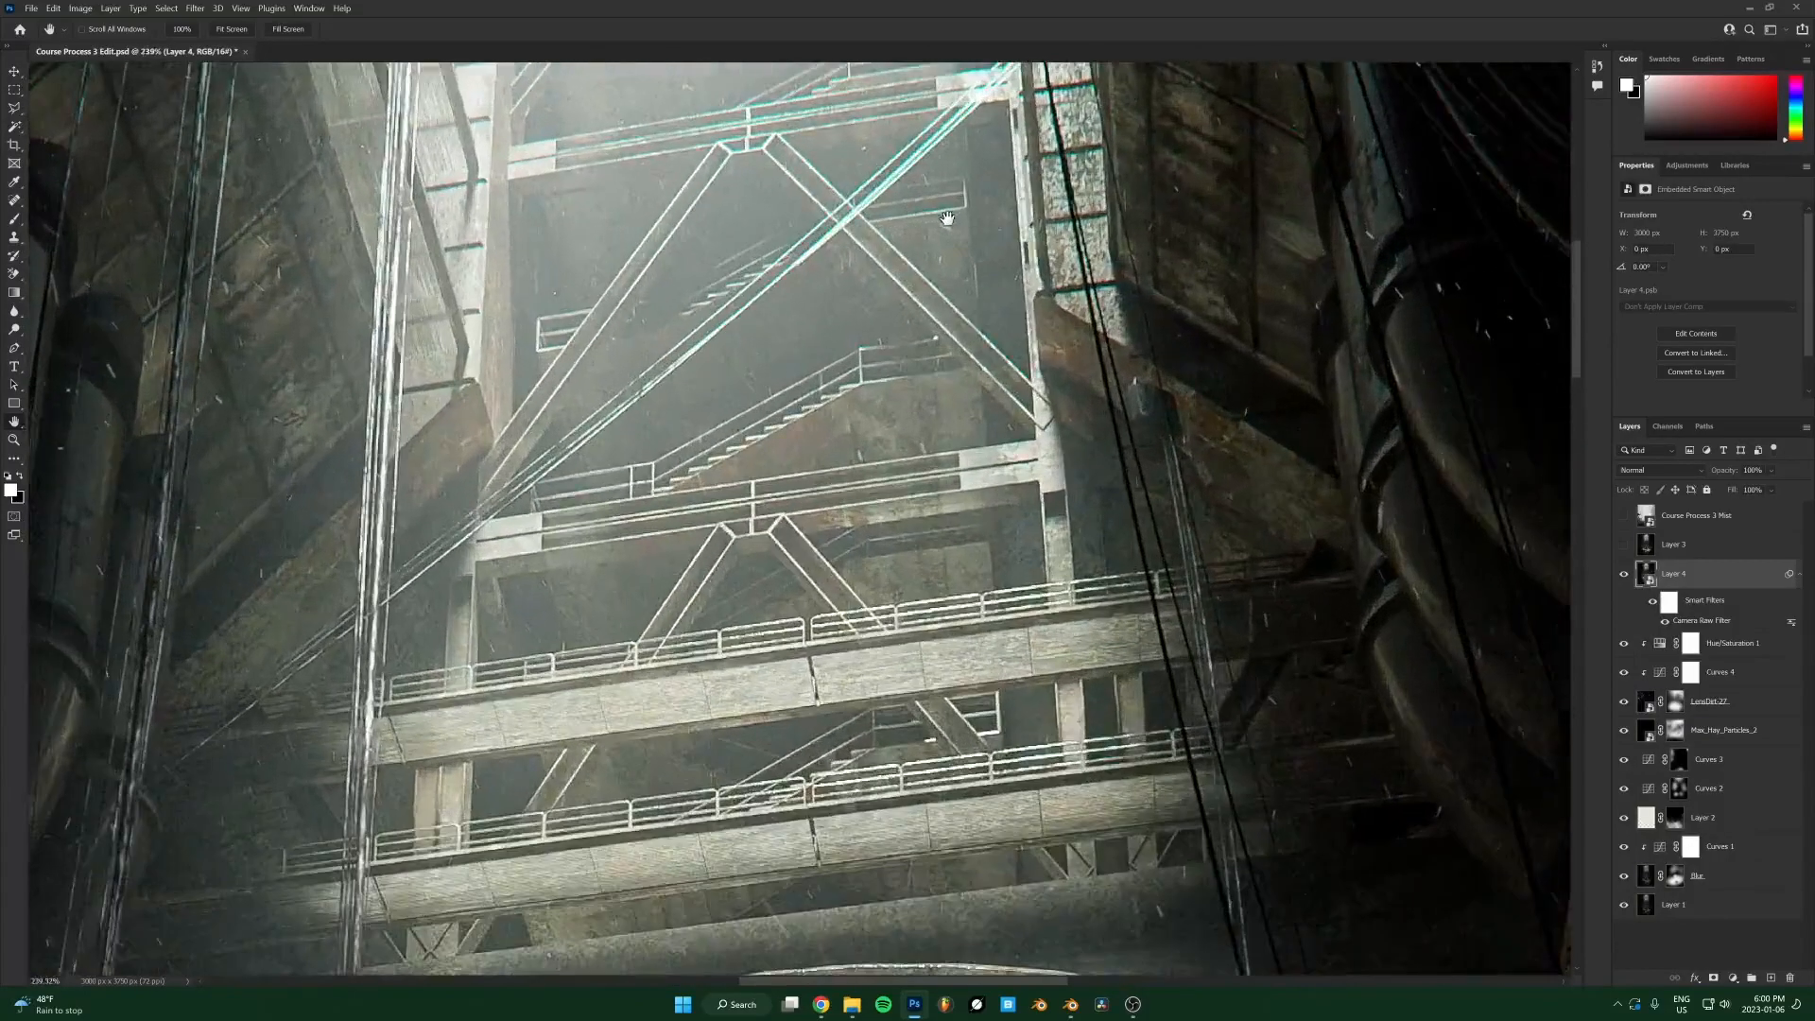
pyautogui.scroll(-2, 984, 538)
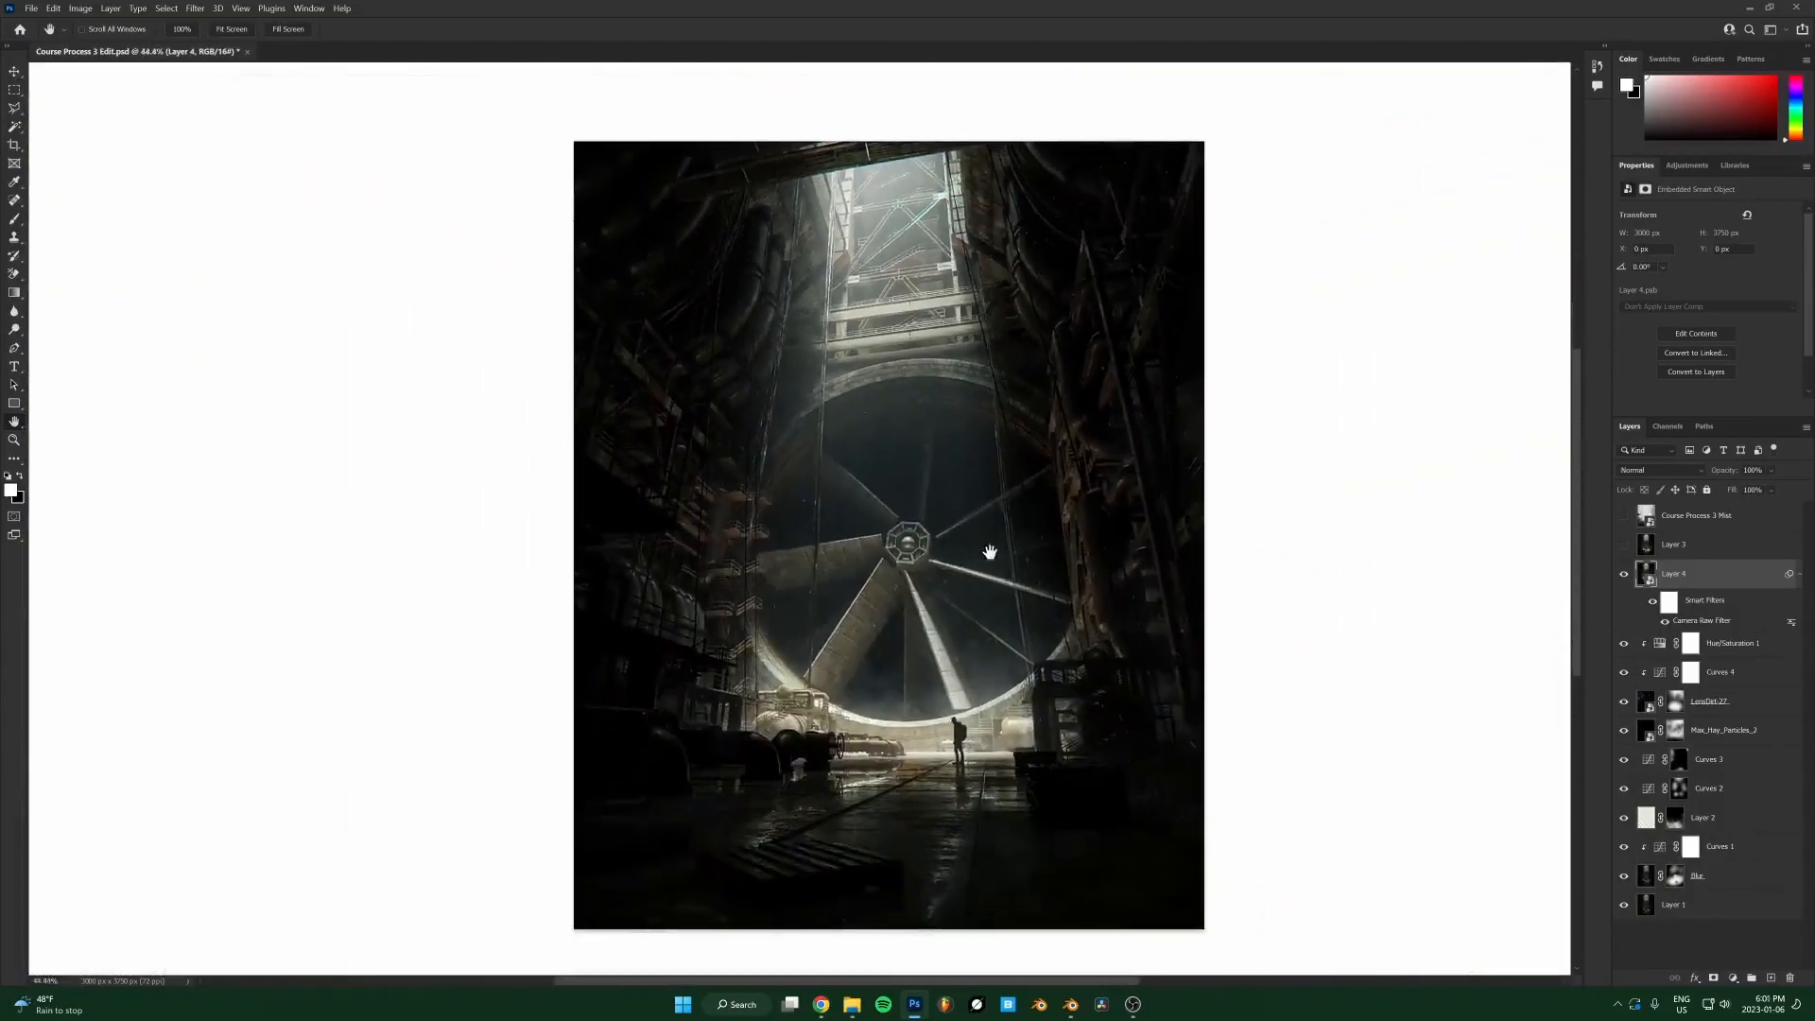
pyautogui.scroll(1, 1062, 665)
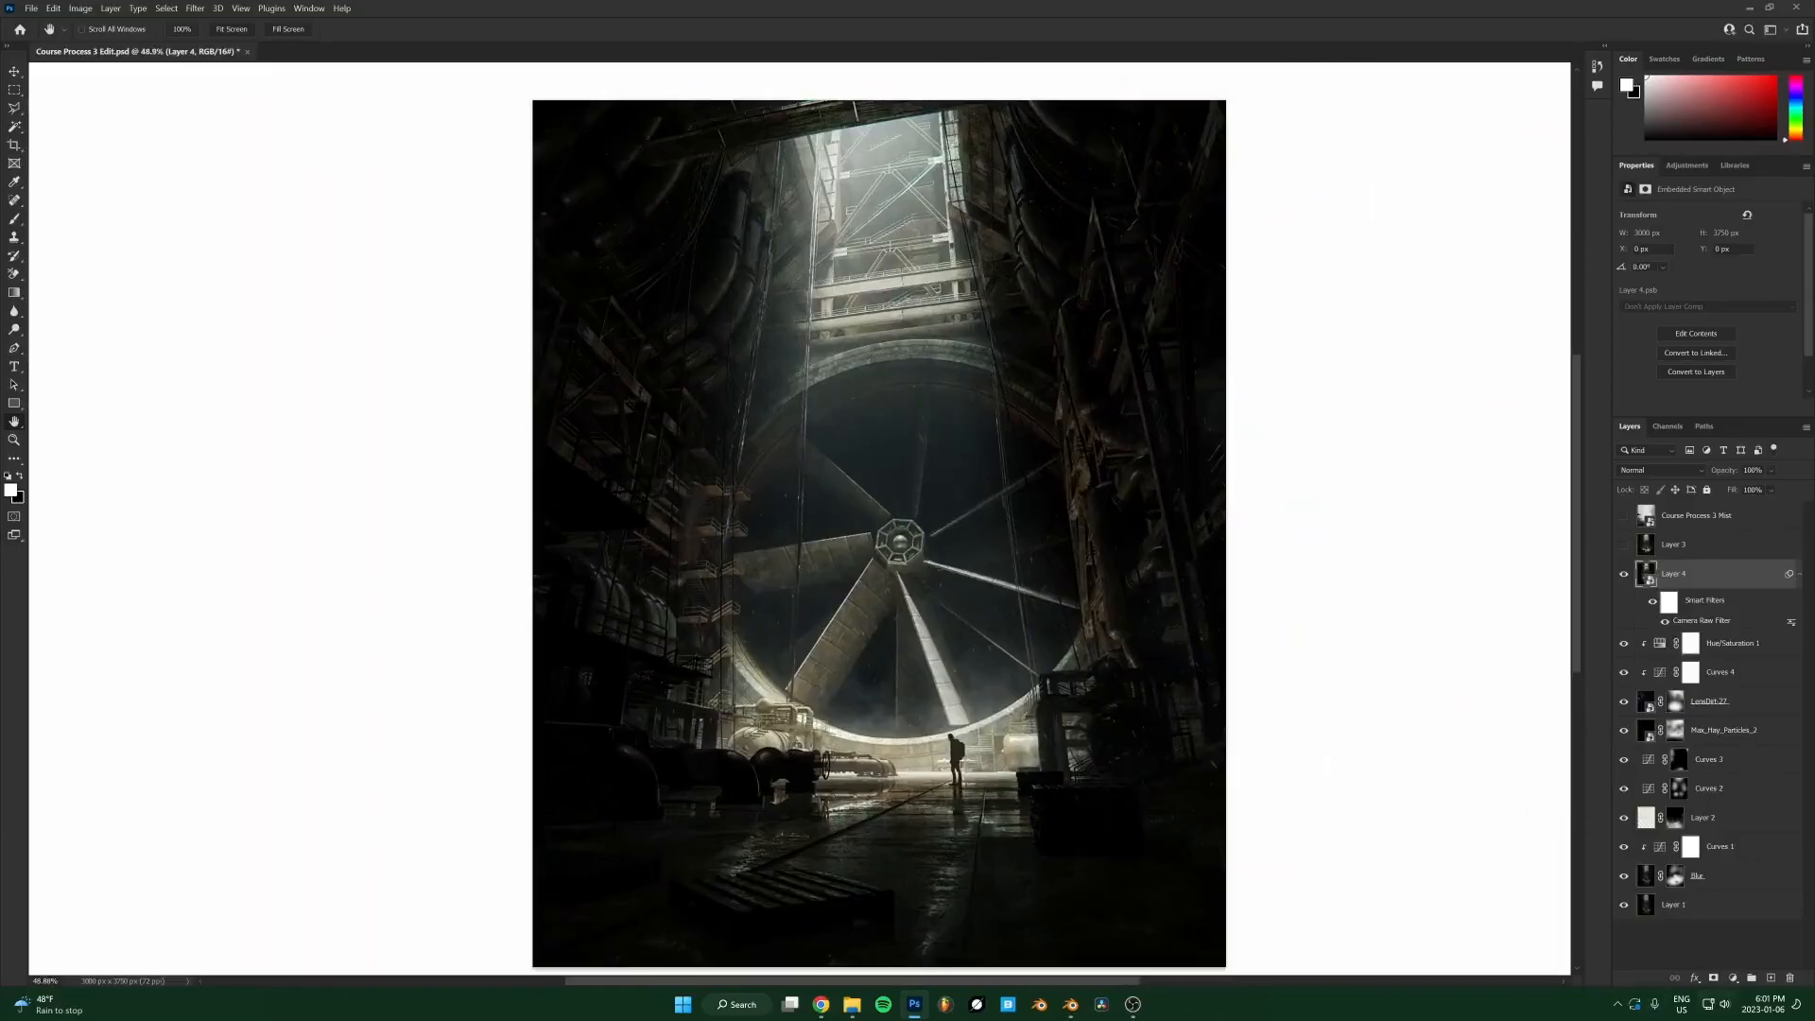
pyautogui.click(1737, 978)
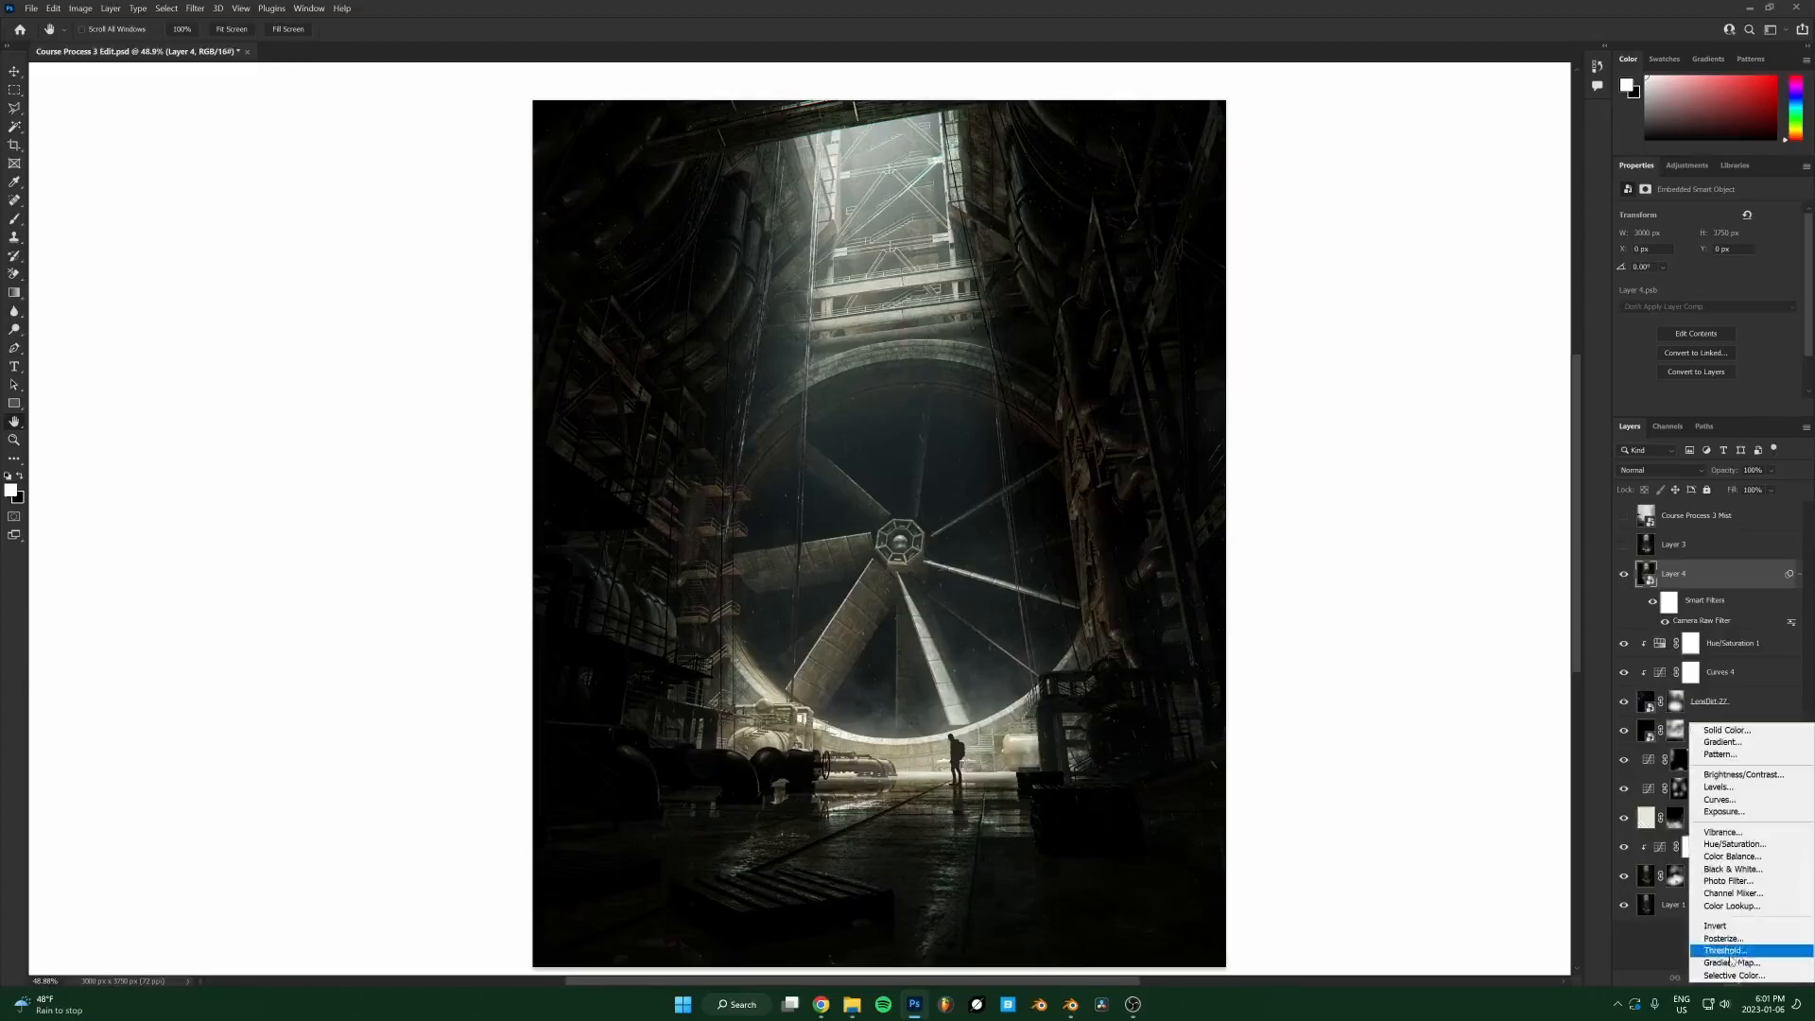
pyautogui.click(1732, 907)
pyautogui.hotkey('ctrl', 'z')
# Add a Color Lookup adjustment above Layer 4 with the 2Strip.look LUT and reduce its Fill.
pyautogui.click(1732, 980)
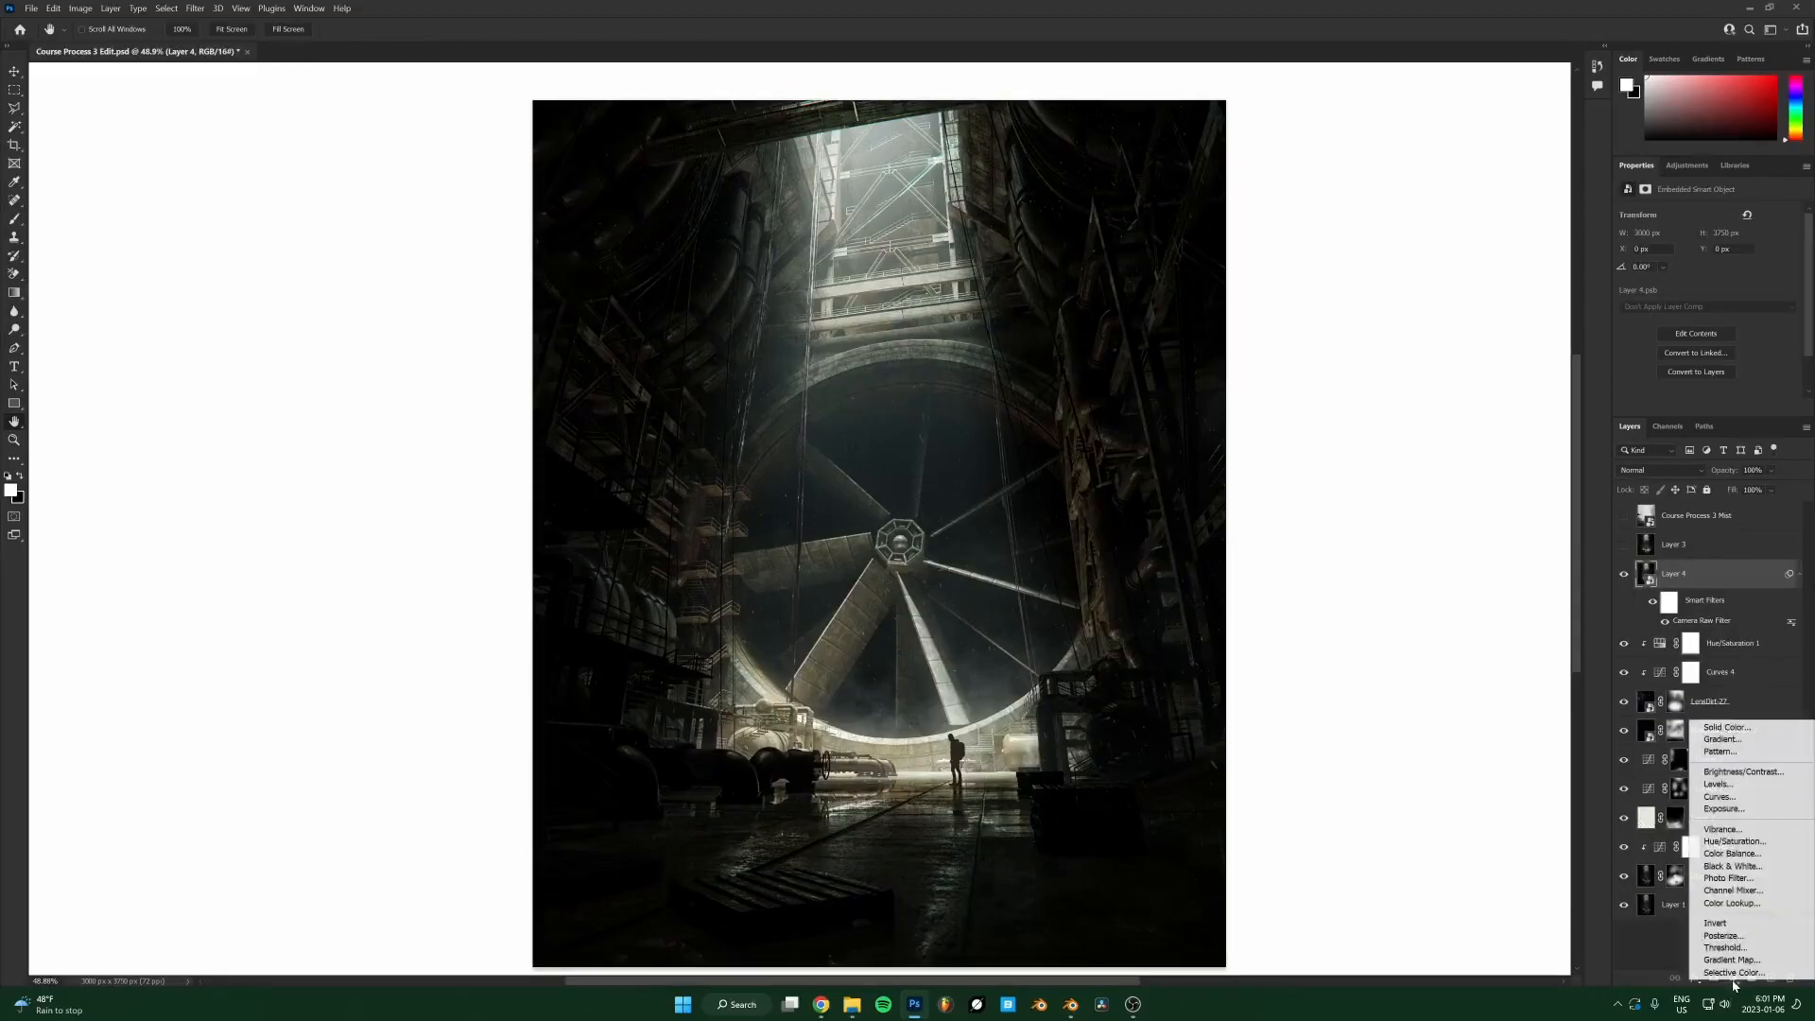
pyautogui.click(1722, 906)
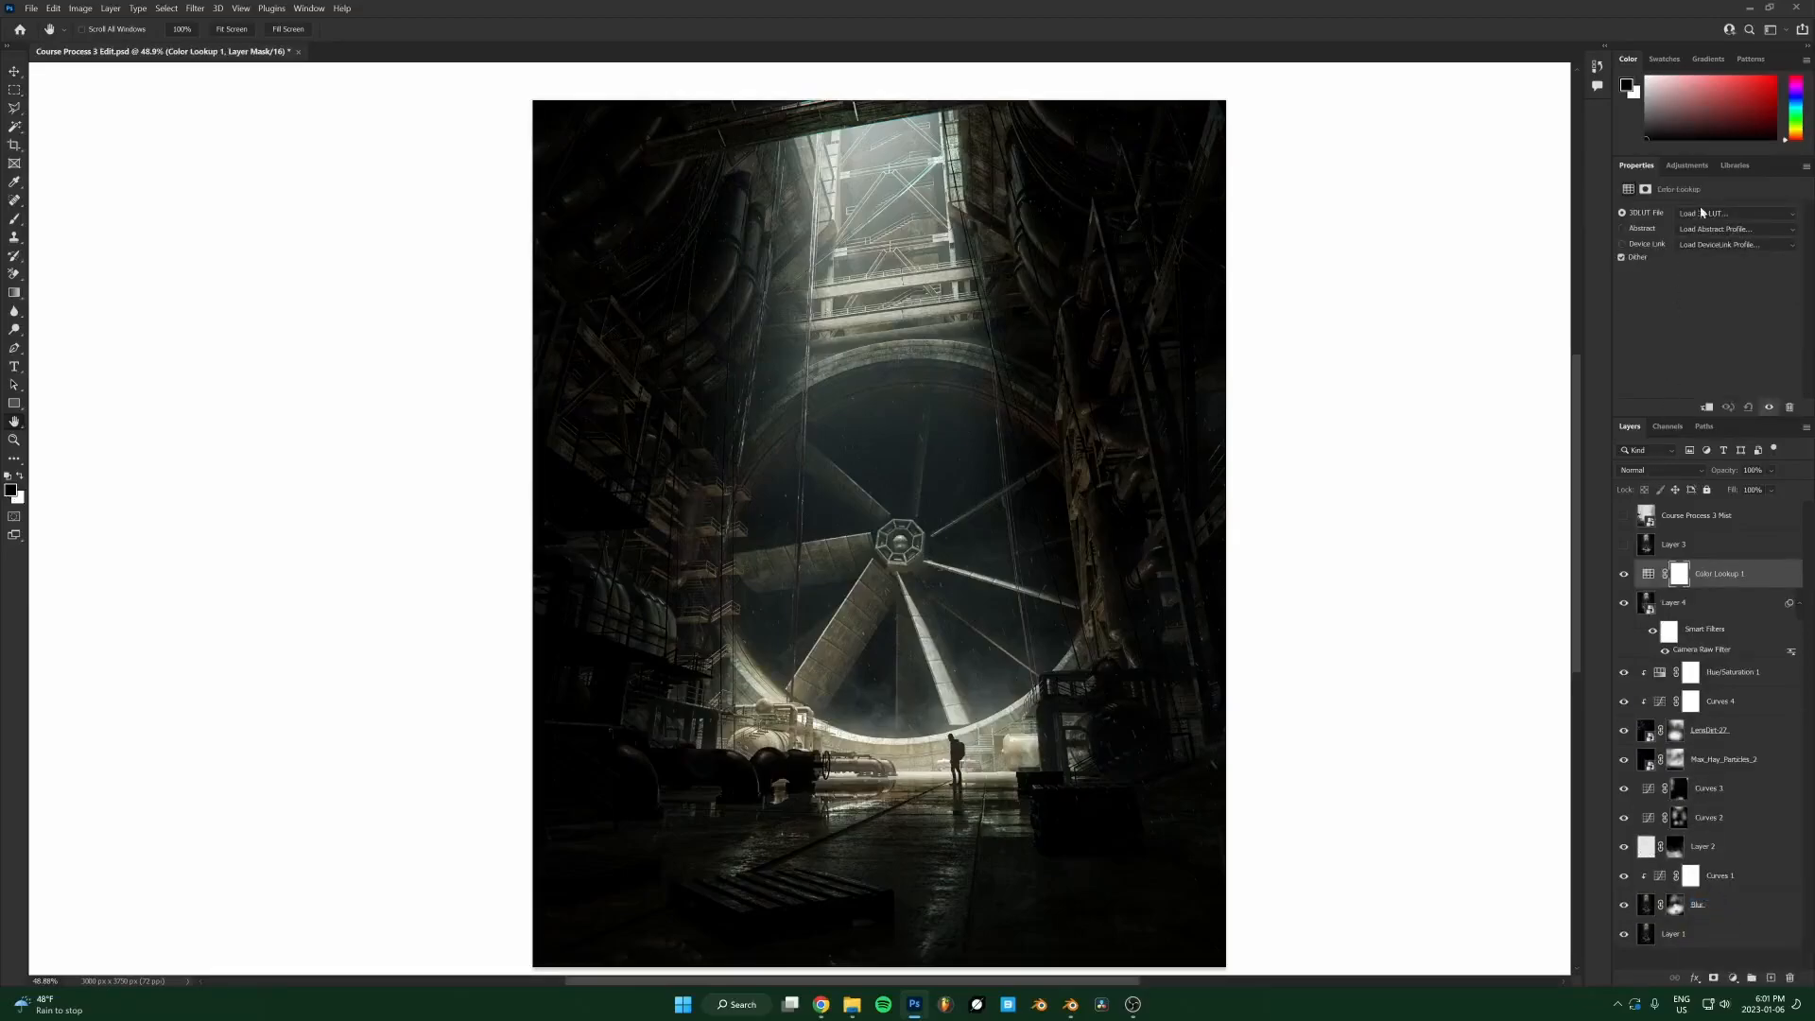
pyautogui.click(1702, 217)
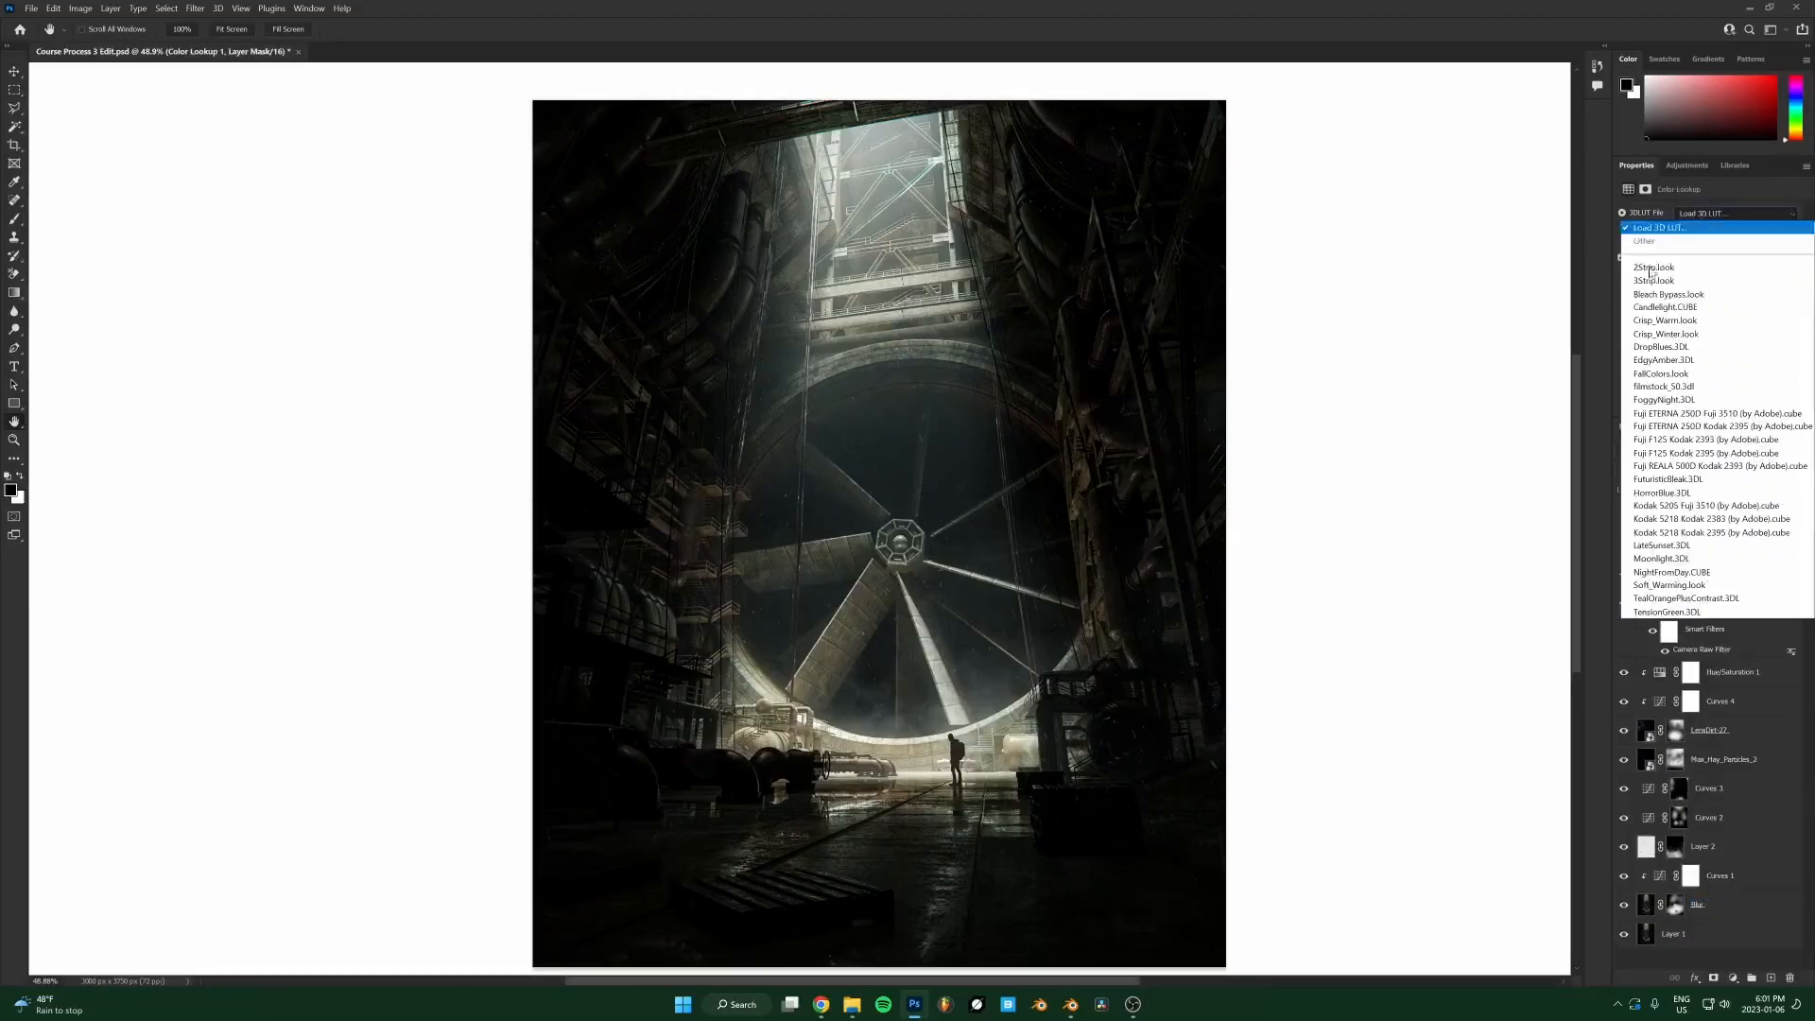
pyautogui.click(1656, 272)
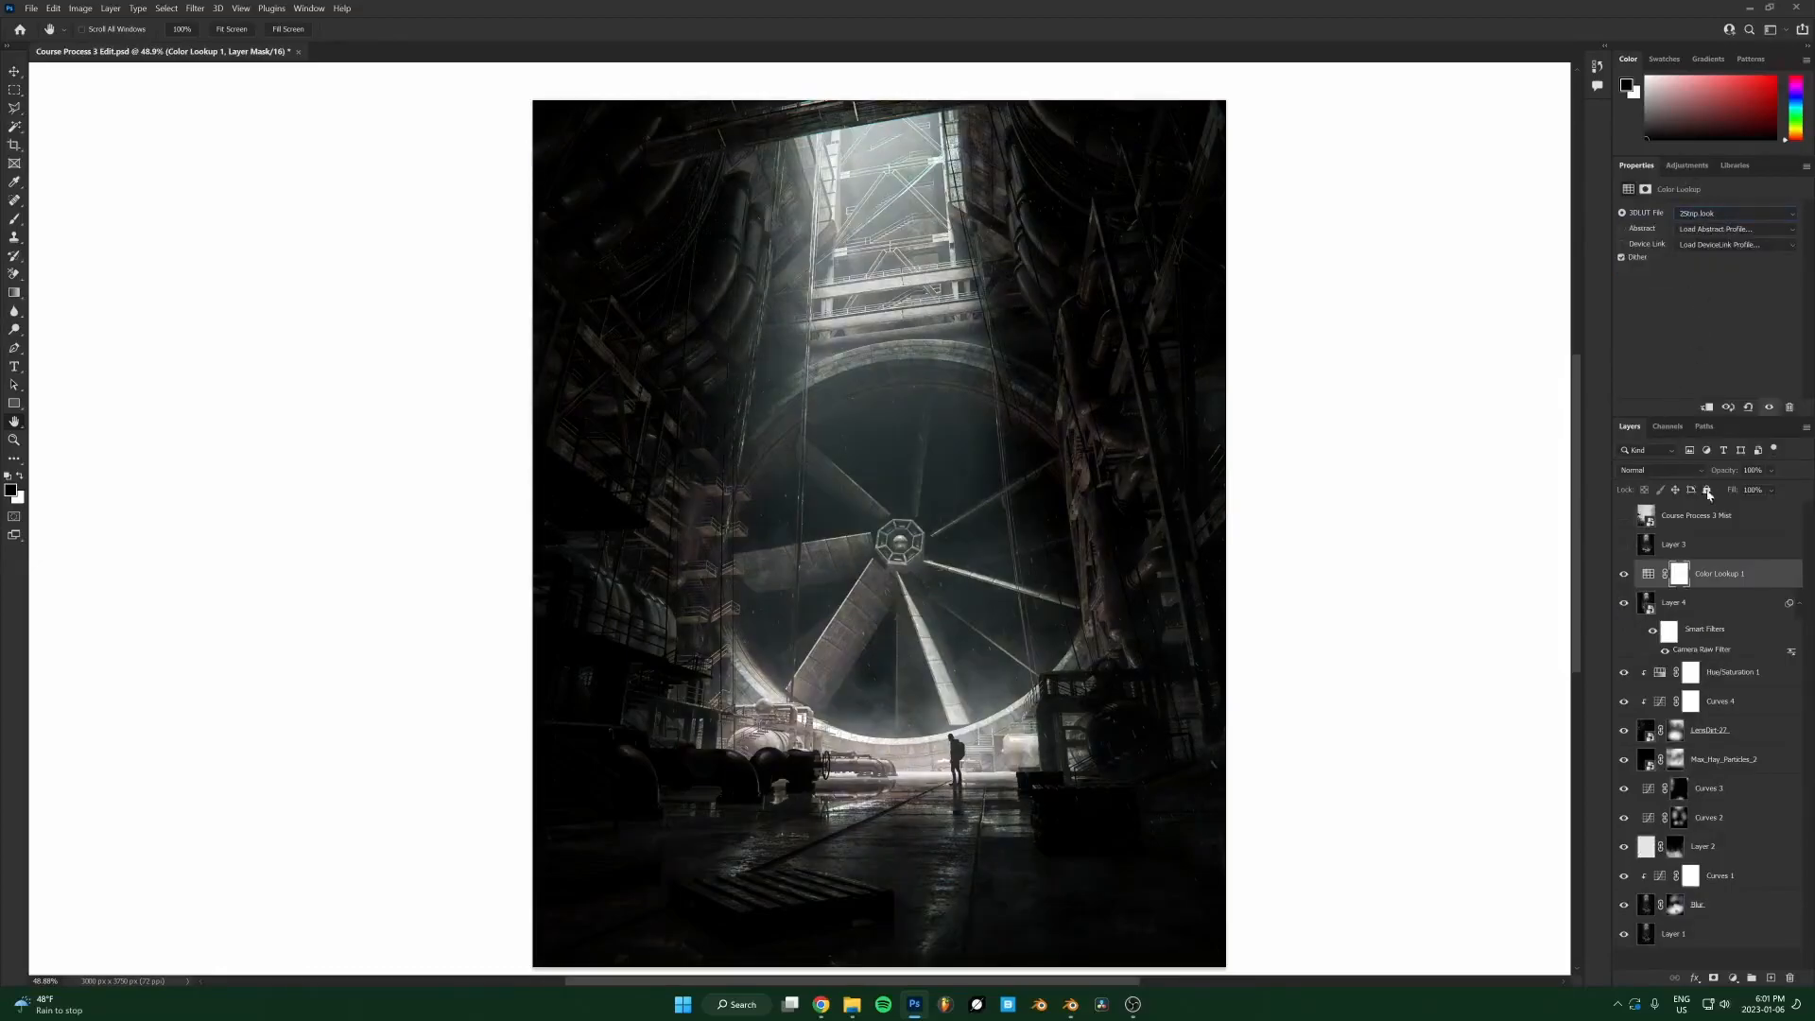
pyautogui.moveTo(1735, 493); pyautogui.dragTo(1687, 486)
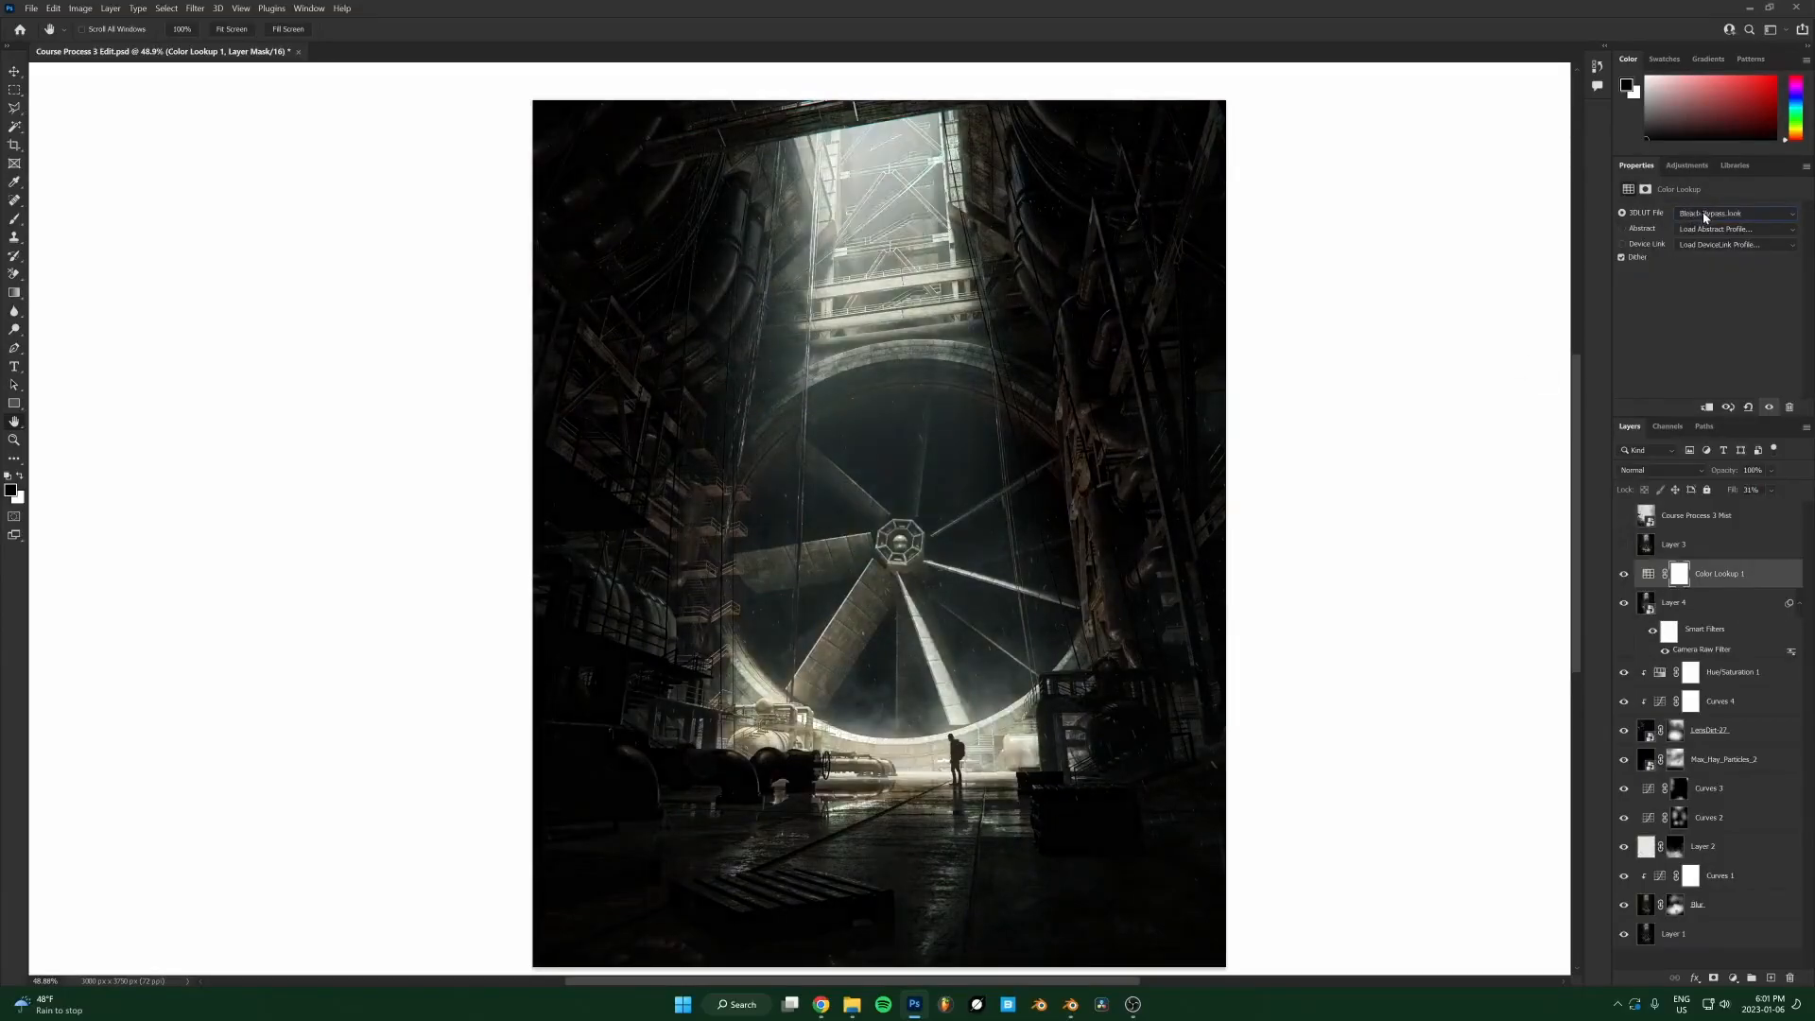
# Try successive 3D LUTs on the Color Lookup layer, including Crisp_Warm.look and DropBlues.3DL.
pyautogui.press('Down')
pyautogui.press('Down')
pyautogui.press('Down')
pyautogui.press('Down')
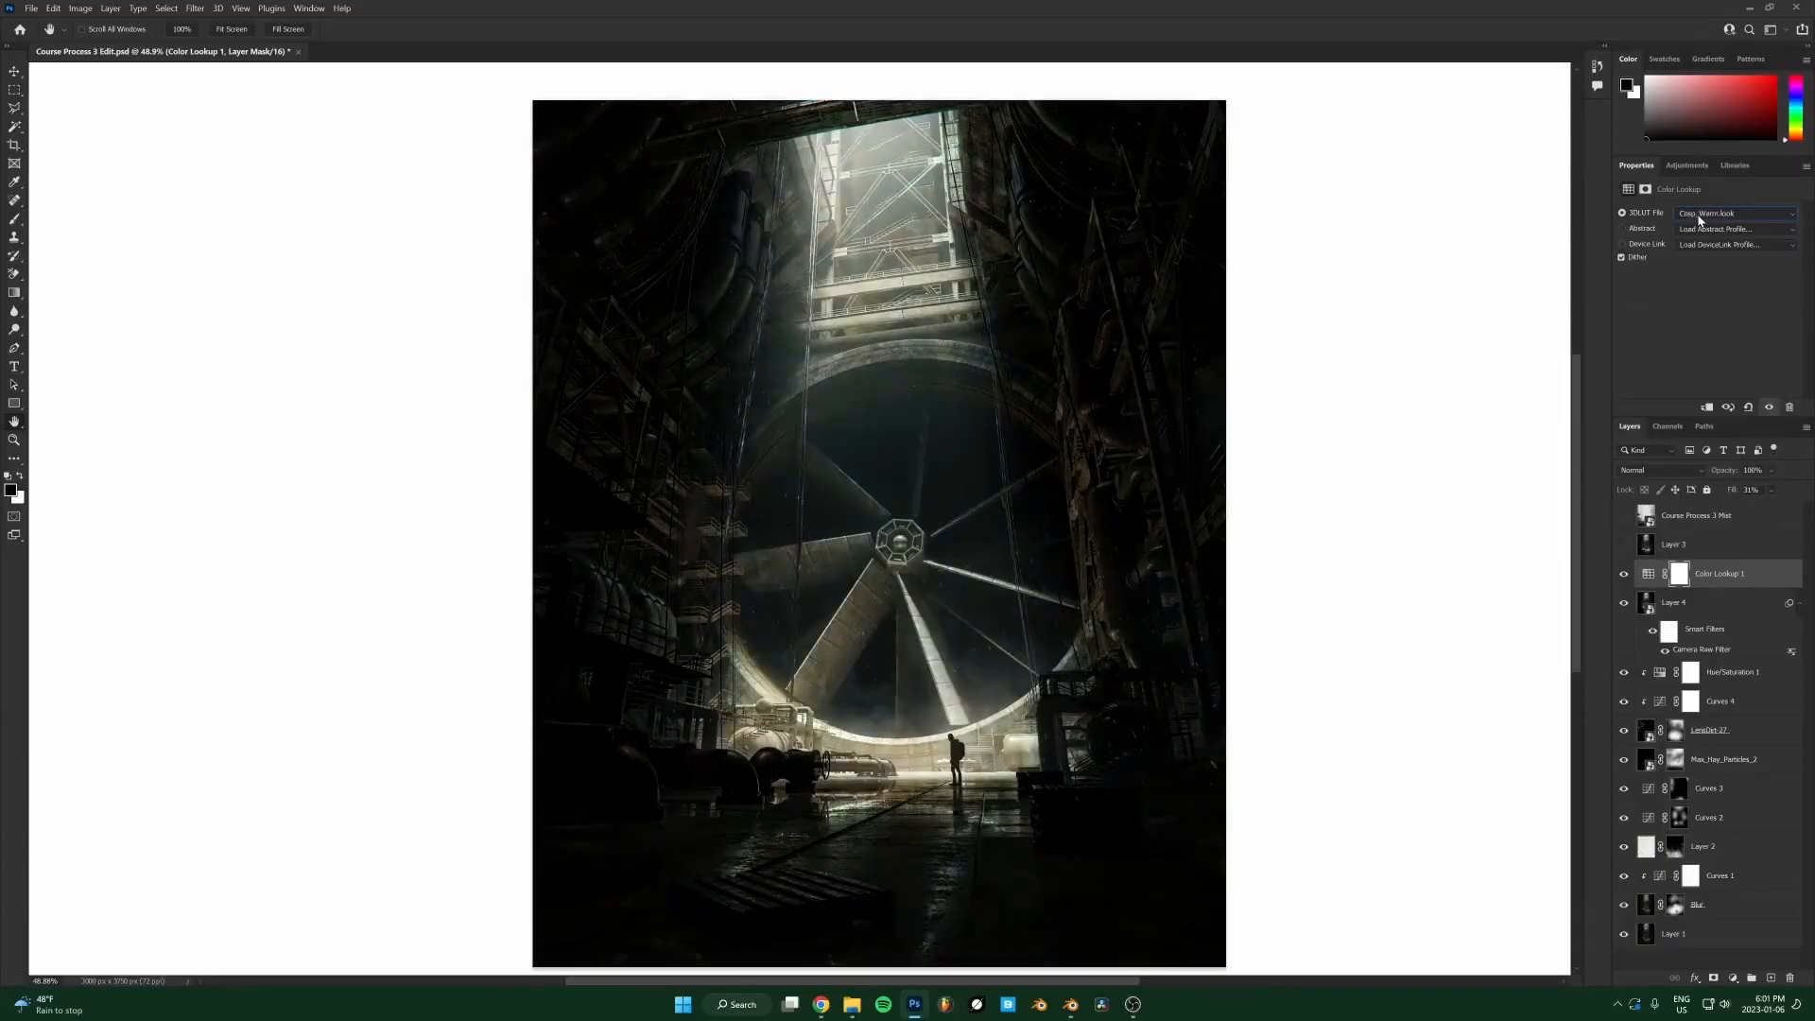
pyautogui.press('Up')
pyautogui.press('Up')
pyautogui.press('Up')
pyautogui.press('Up')
pyautogui.press('Down')
pyautogui.press('Down')
pyautogui.press('Down')
pyautogui.press('Down')
pyautogui.press('Up')
pyautogui.press('Down')
pyautogui.press('Down')
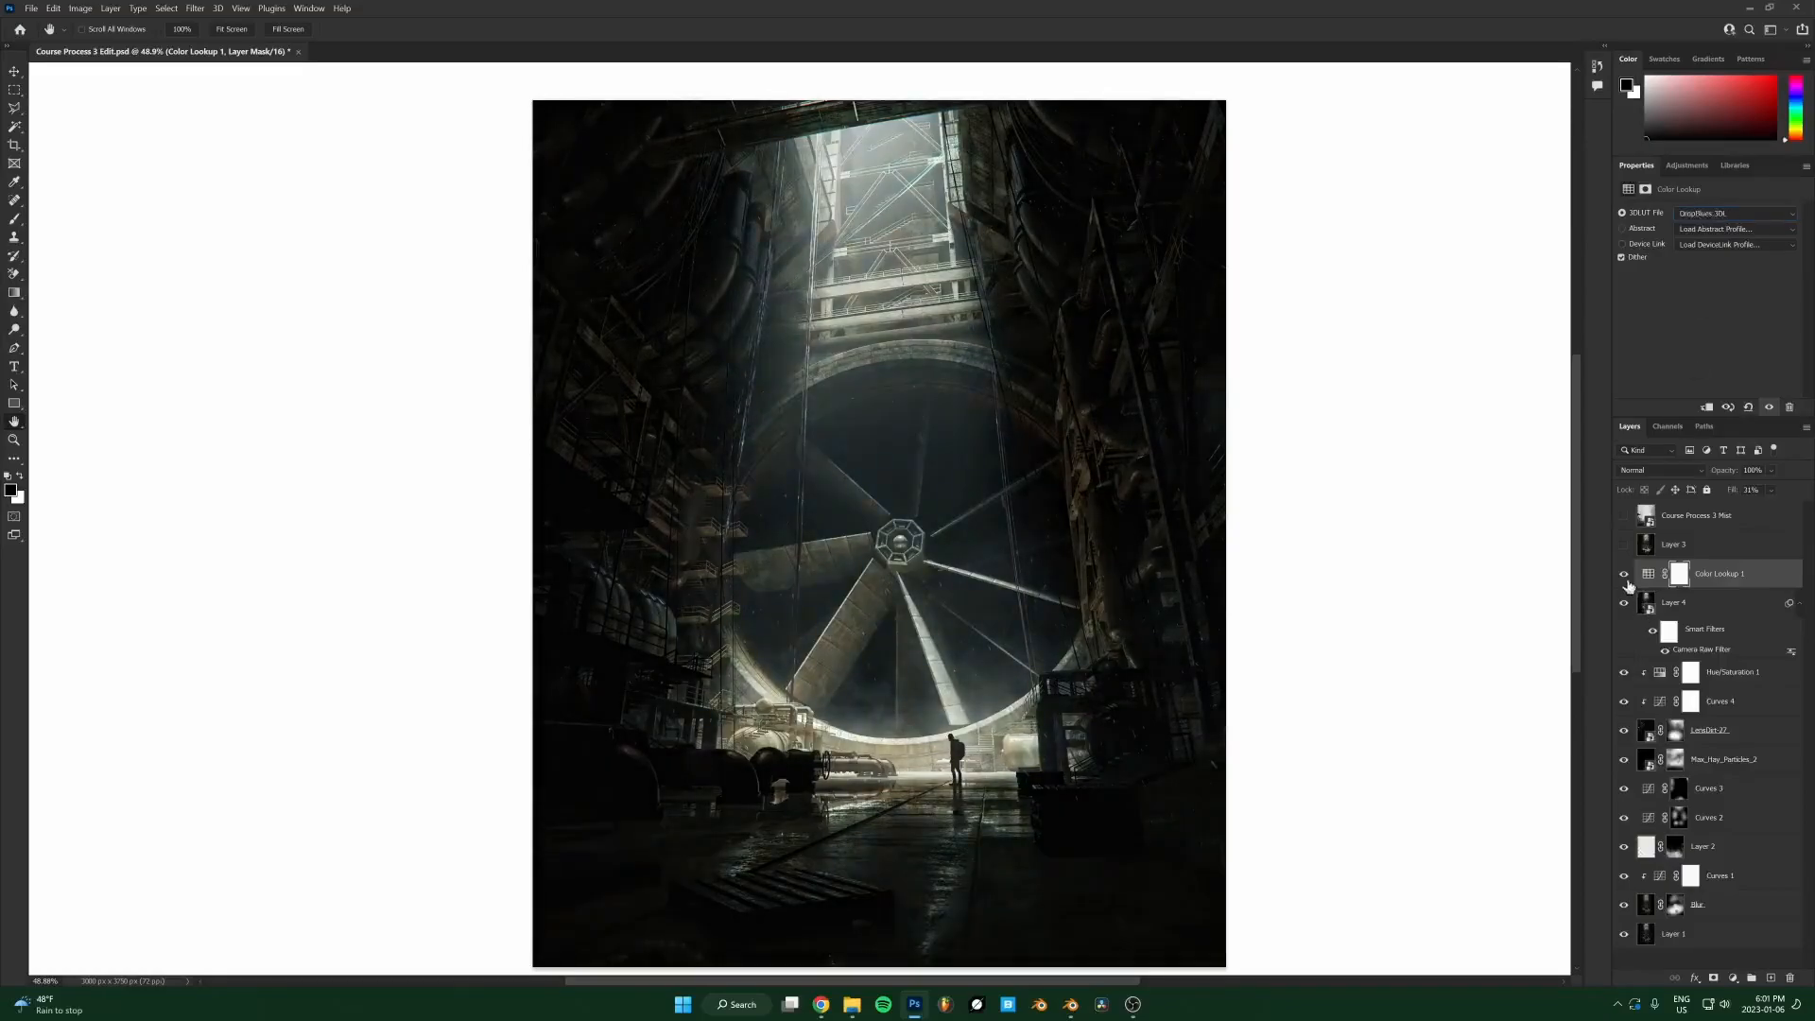
# Test Bleach Bypass.look at 50% Fill on the Color Lookup layer, and settle on Crisp_Warm.look at 18% Fill.
pyautogui.click(1749, 490)
pyautogui.write('0')
pyautogui.press('Return')
pyautogui.moveTo(1731, 490); pyautogui.dragTo(1764, 497)
pyautogui.click(1701, 213)
pyautogui.click(1701, 299)
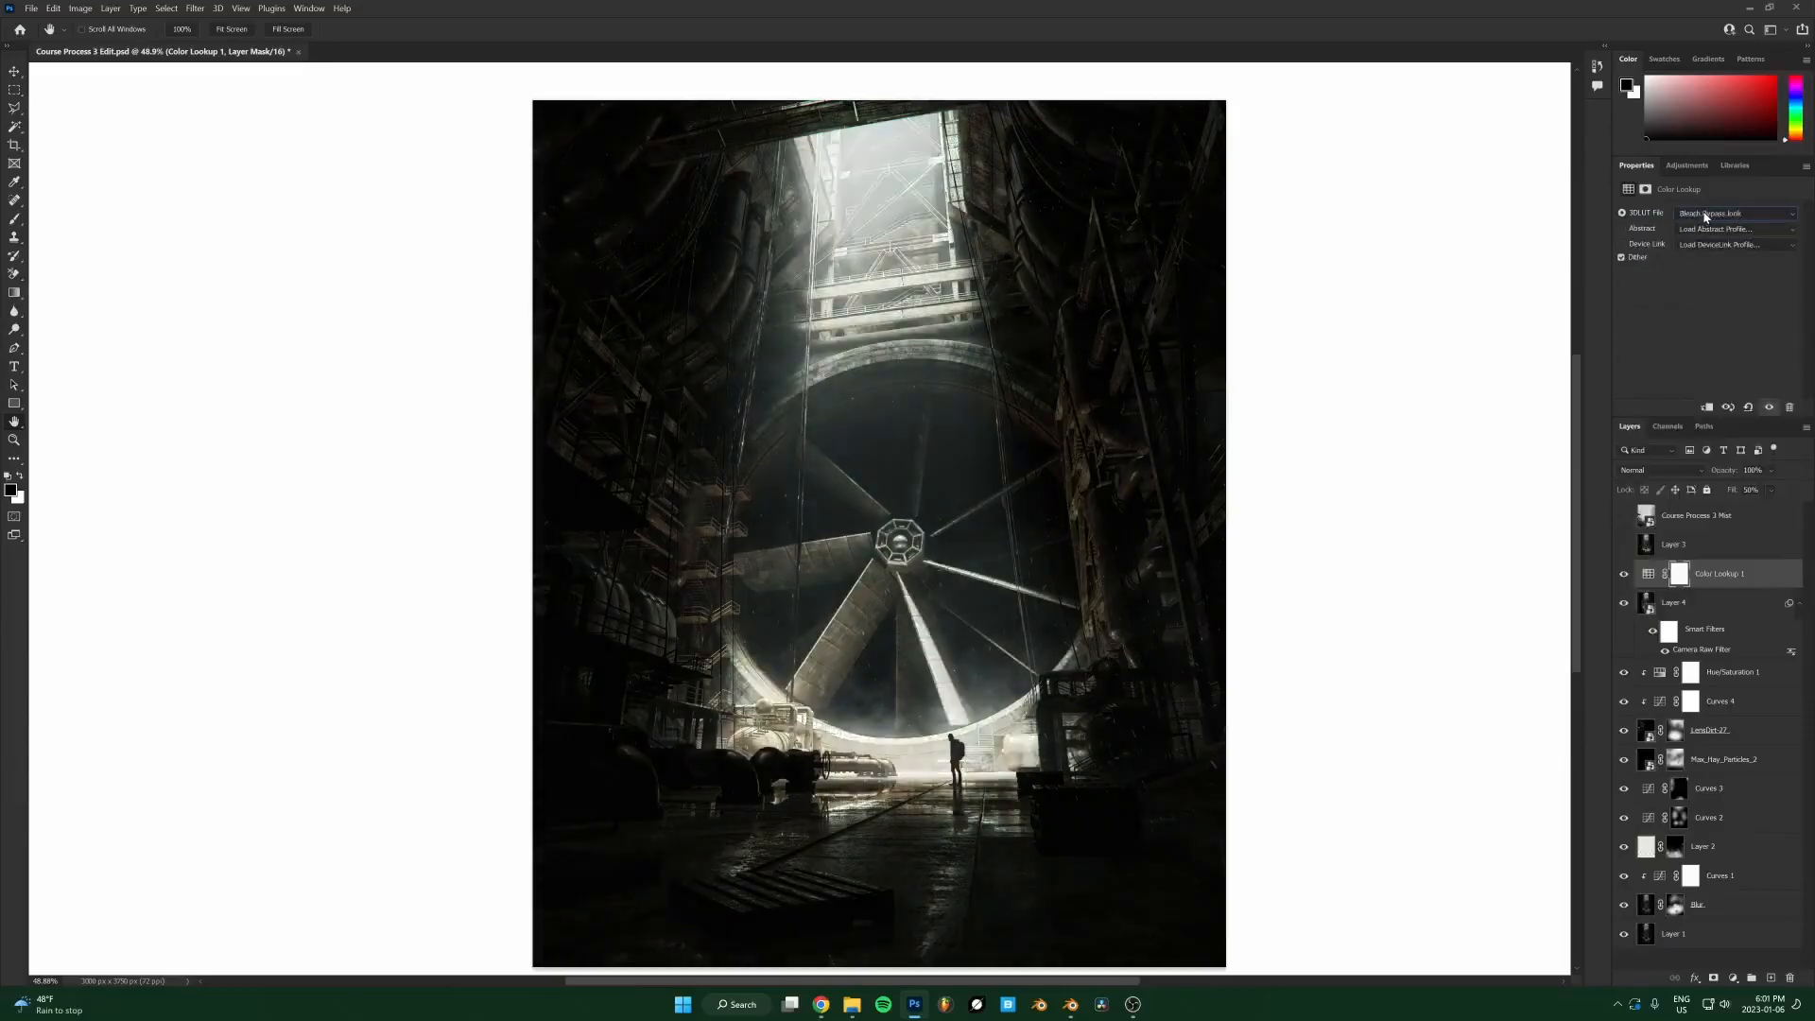
pyautogui.scroll(-1, 1706, 215)
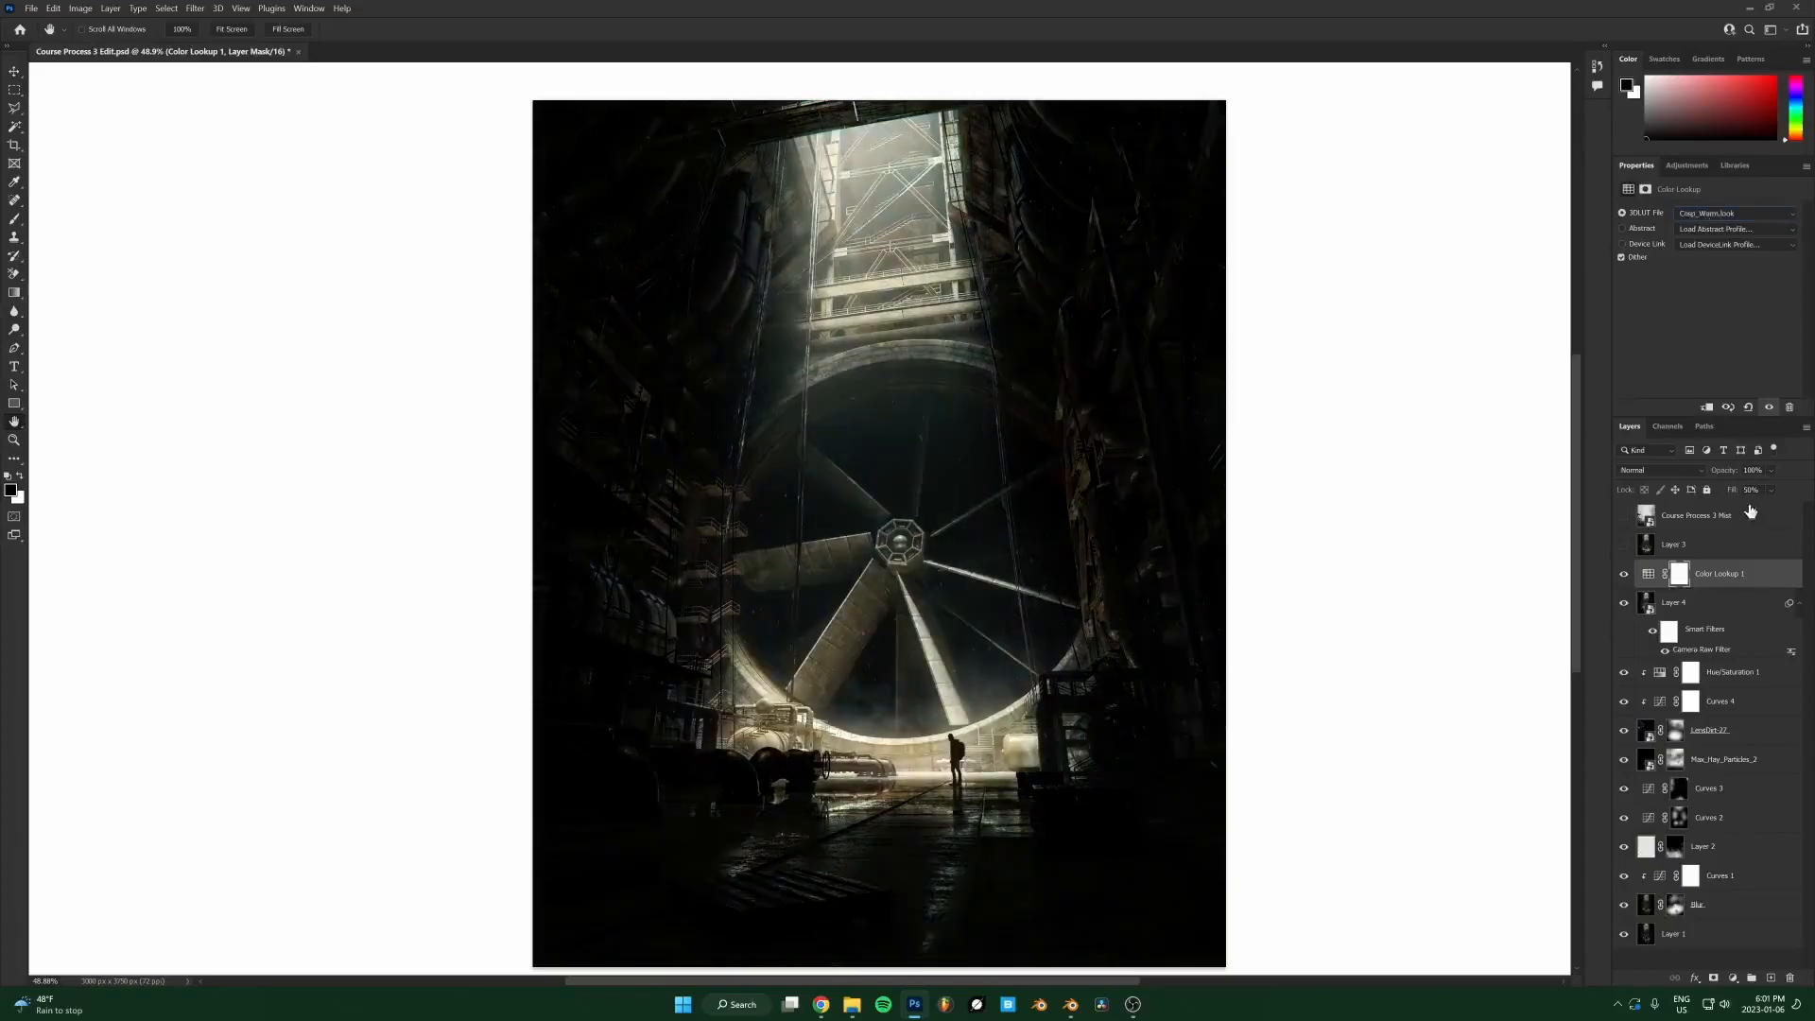
pyautogui.moveTo(1731, 499); pyautogui.dragTo(1389, 519)
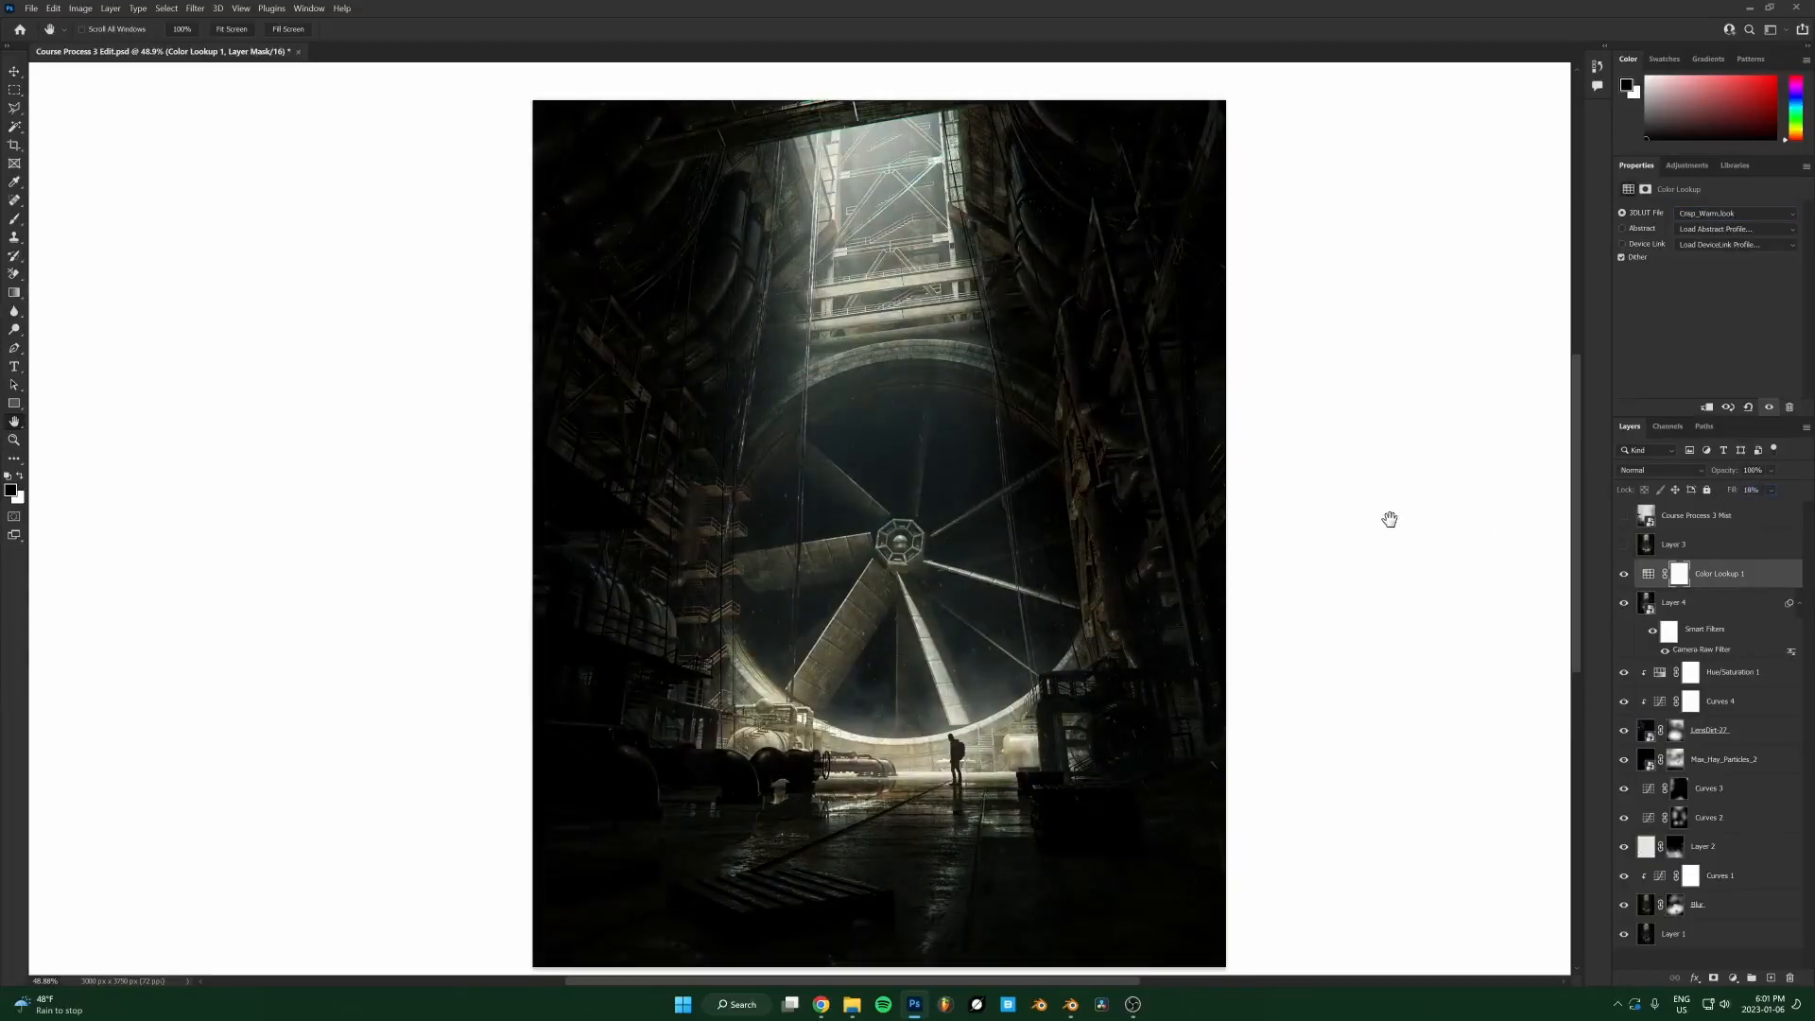
# Duplicate the Color Lookup layer for alternative looks, load the Fuji REALA 500D Kodak 2393 LUT in the top copy, and adjust its Fill.
pyautogui.hotkey('ctrl', 'j')
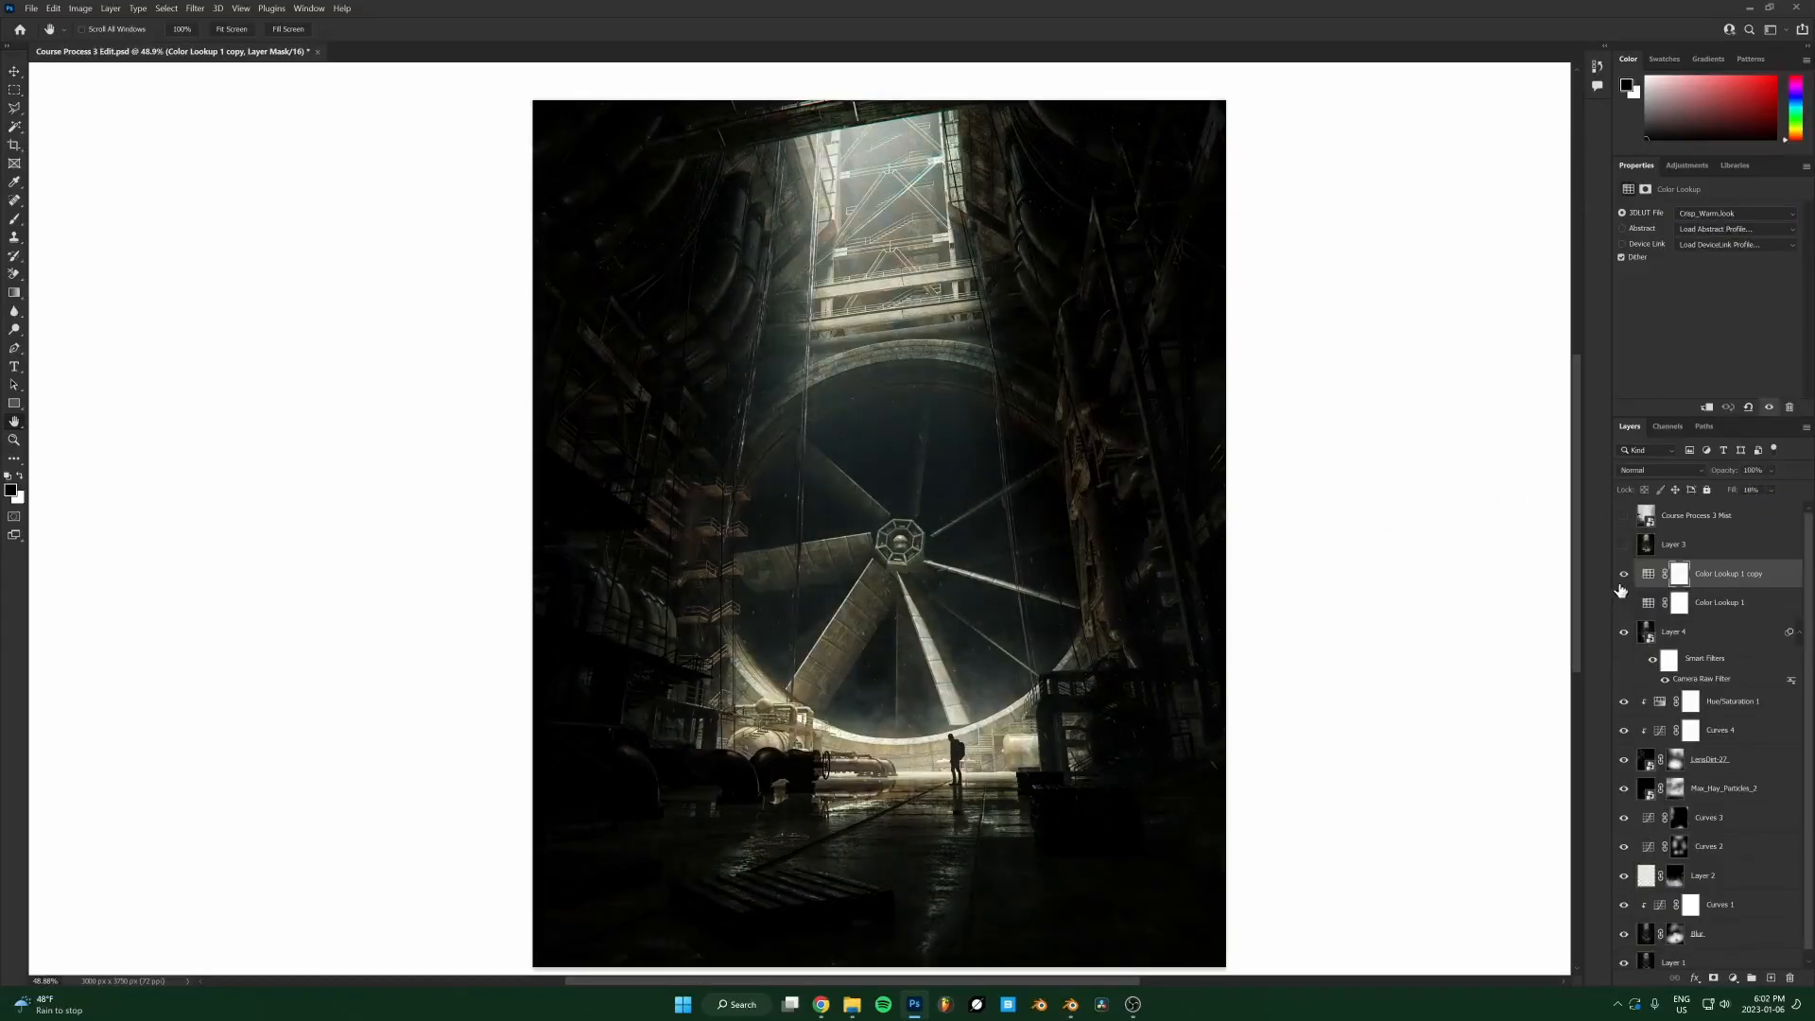
pyautogui.click(1622, 573)
pyautogui.click(1622, 573)
pyautogui.scroll(-4, 1718, 220)
pyautogui.moveTo(1730, 490); pyautogui.dragTo(1767, 505)
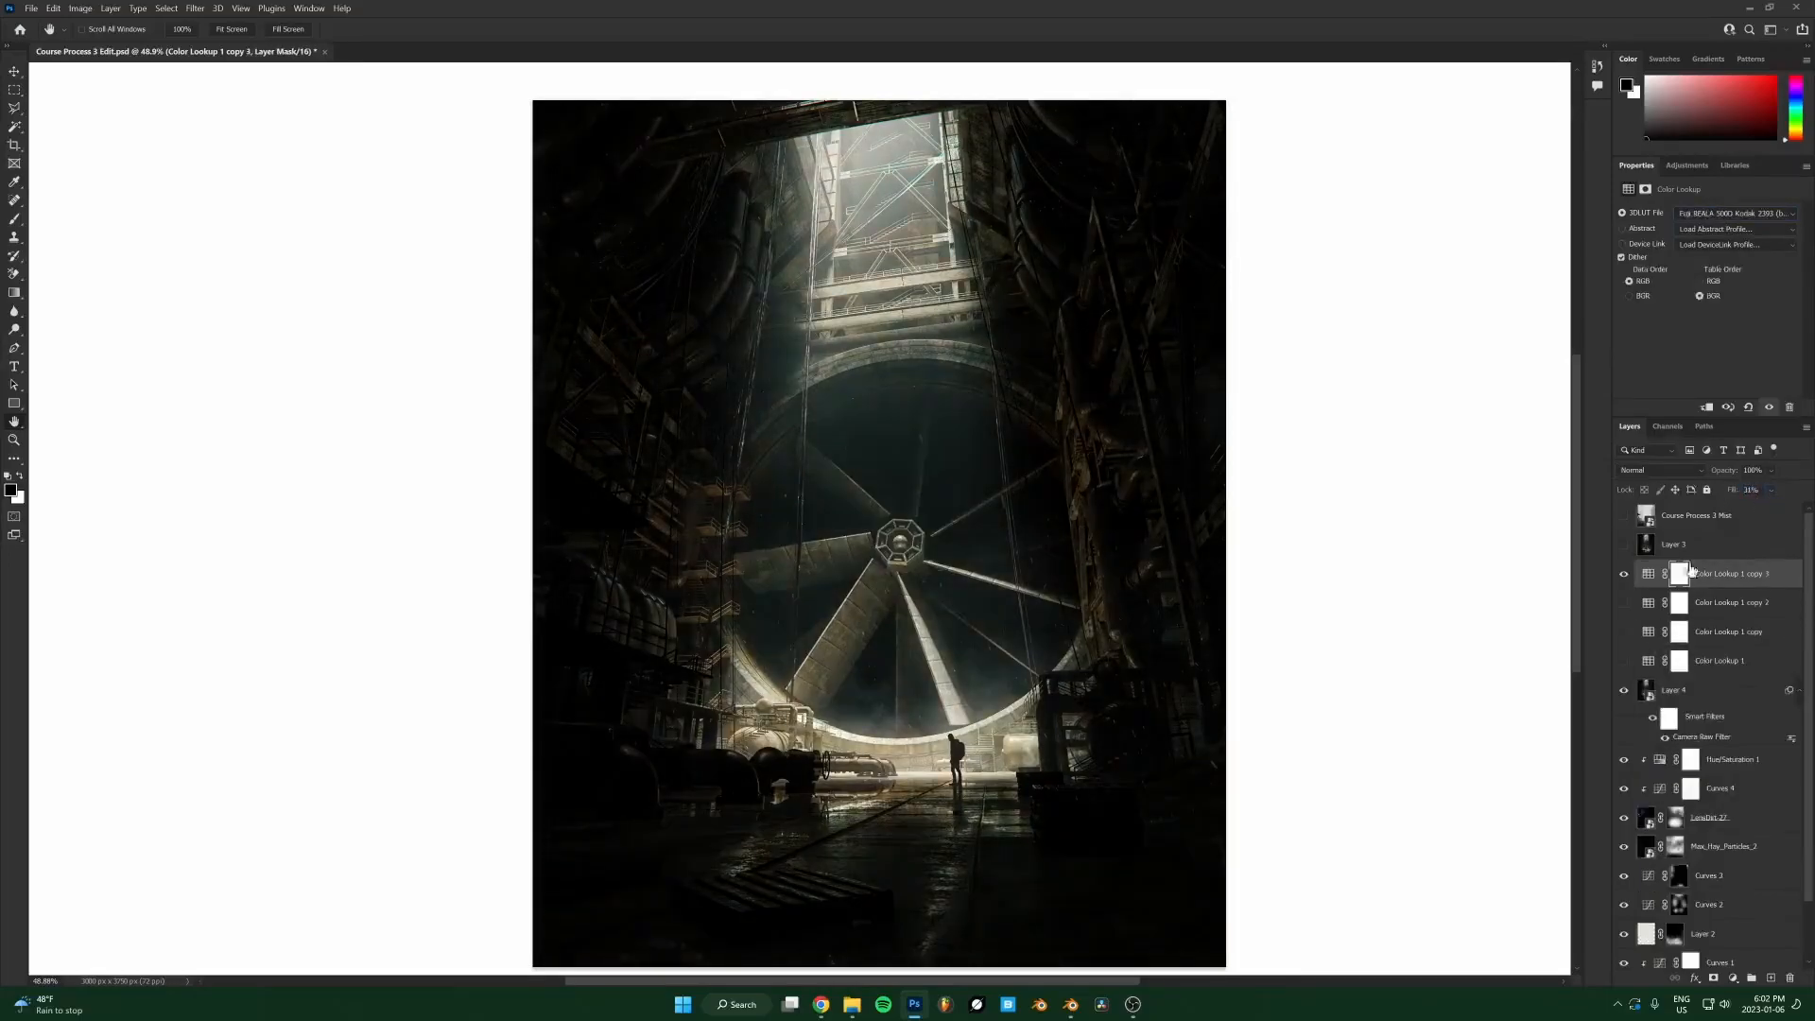
# Try the following 3D LUTs on the top Color Lookup copy, settle on Kodak 5218 Kodak 2383, and lower the layer's Fill.
pyautogui.press('Down')
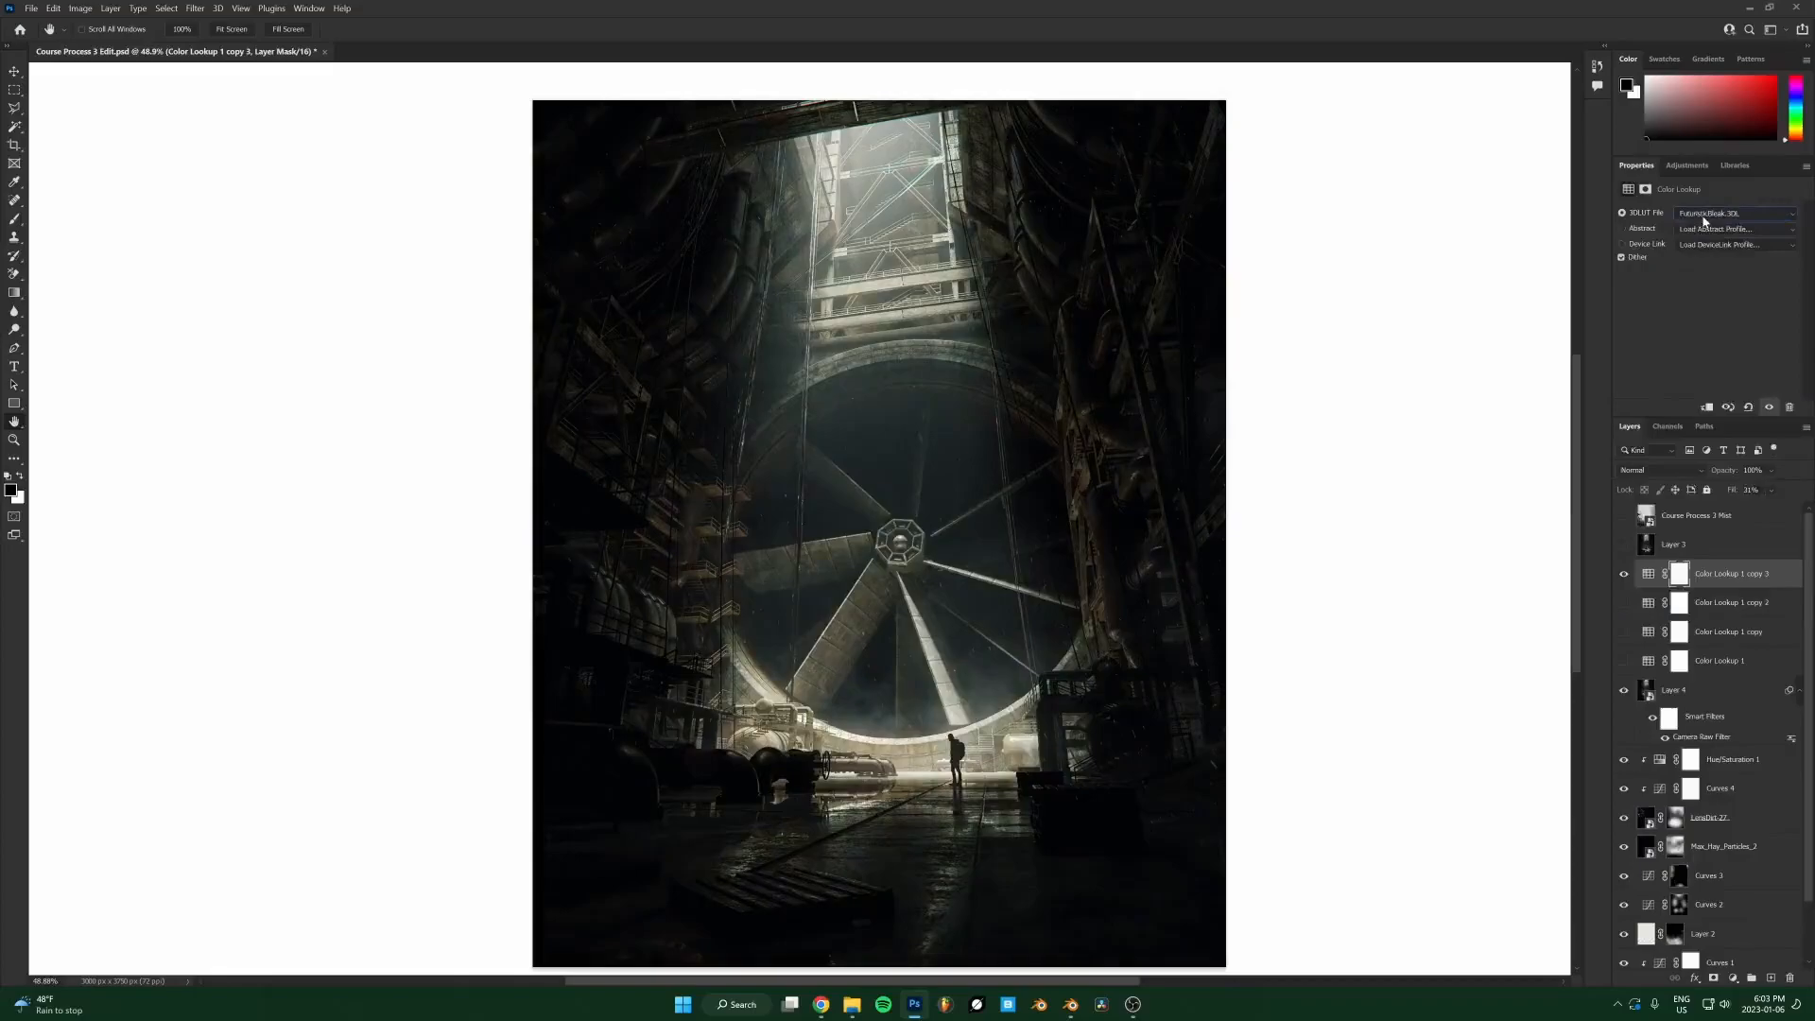
pyautogui.press('Down')
pyautogui.press('Down')
pyautogui.press('Down')
pyautogui.press('Down')
pyautogui.press('Up')
pyautogui.press('Down')
pyautogui.press('Up')
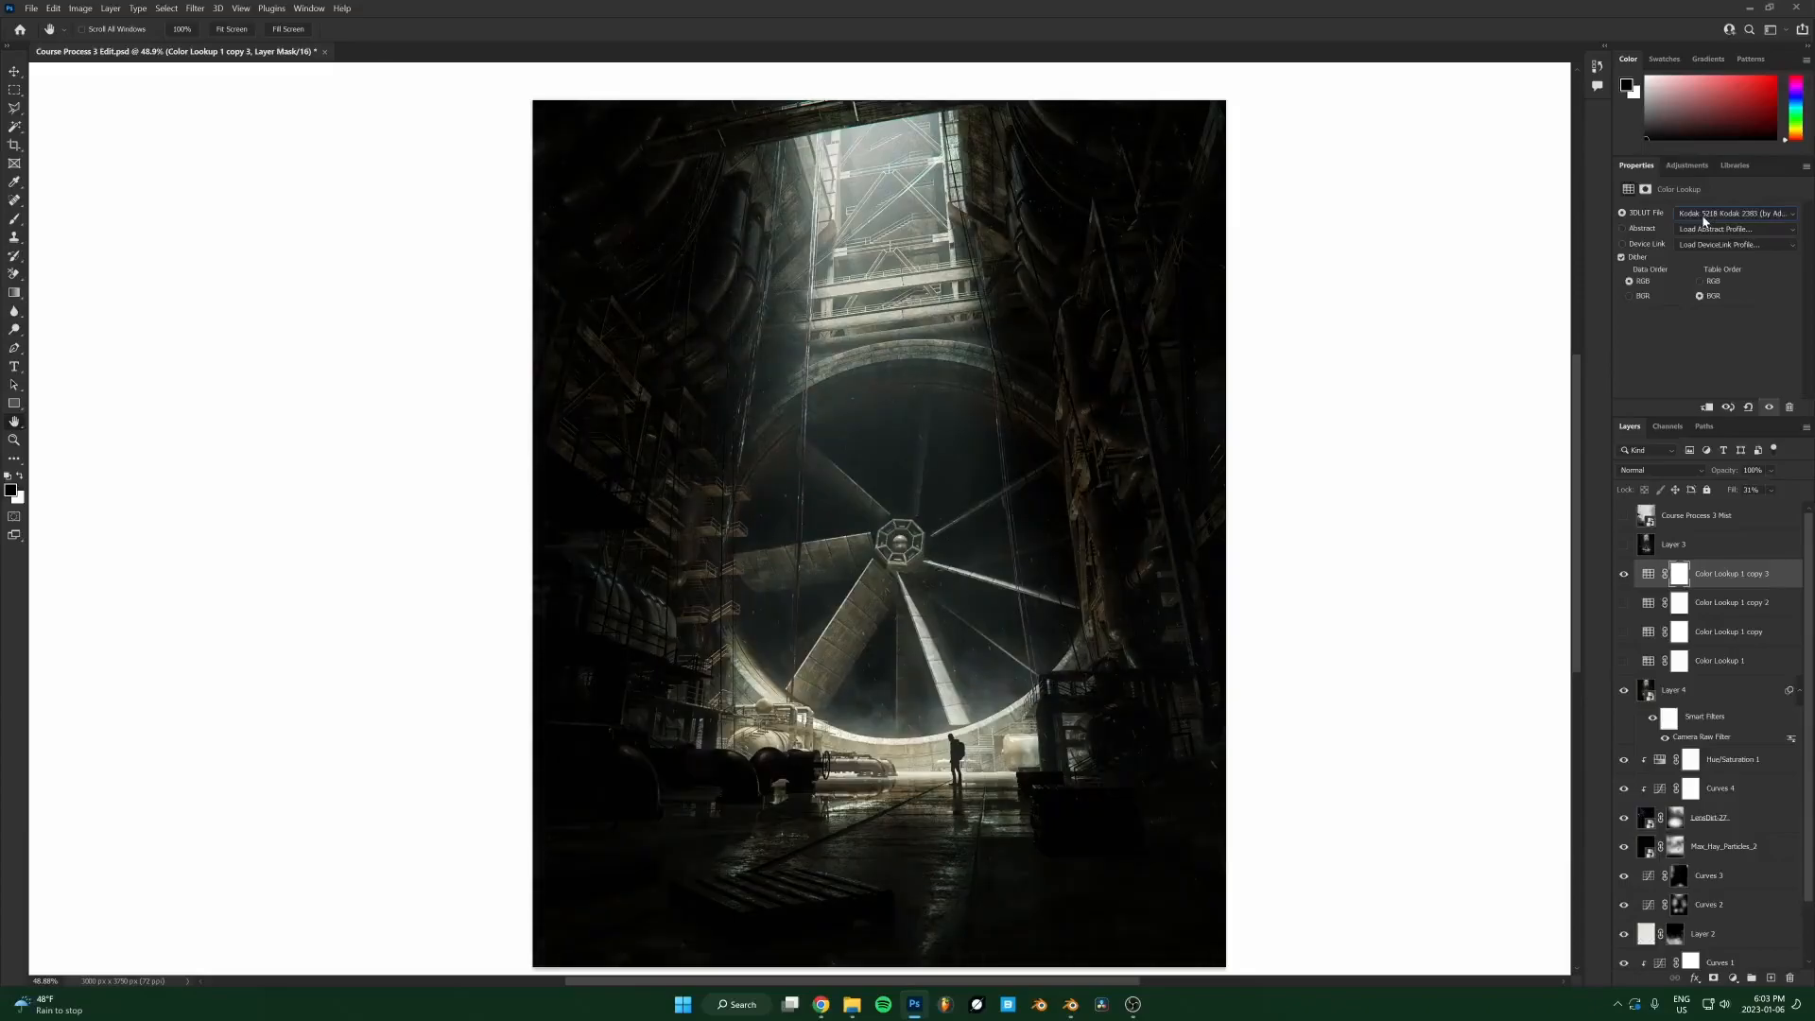
pyautogui.click(1619, 573)
pyautogui.click(1746, 492)
pyautogui.moveTo(1746, 491); pyautogui.dragTo(1706, 494)
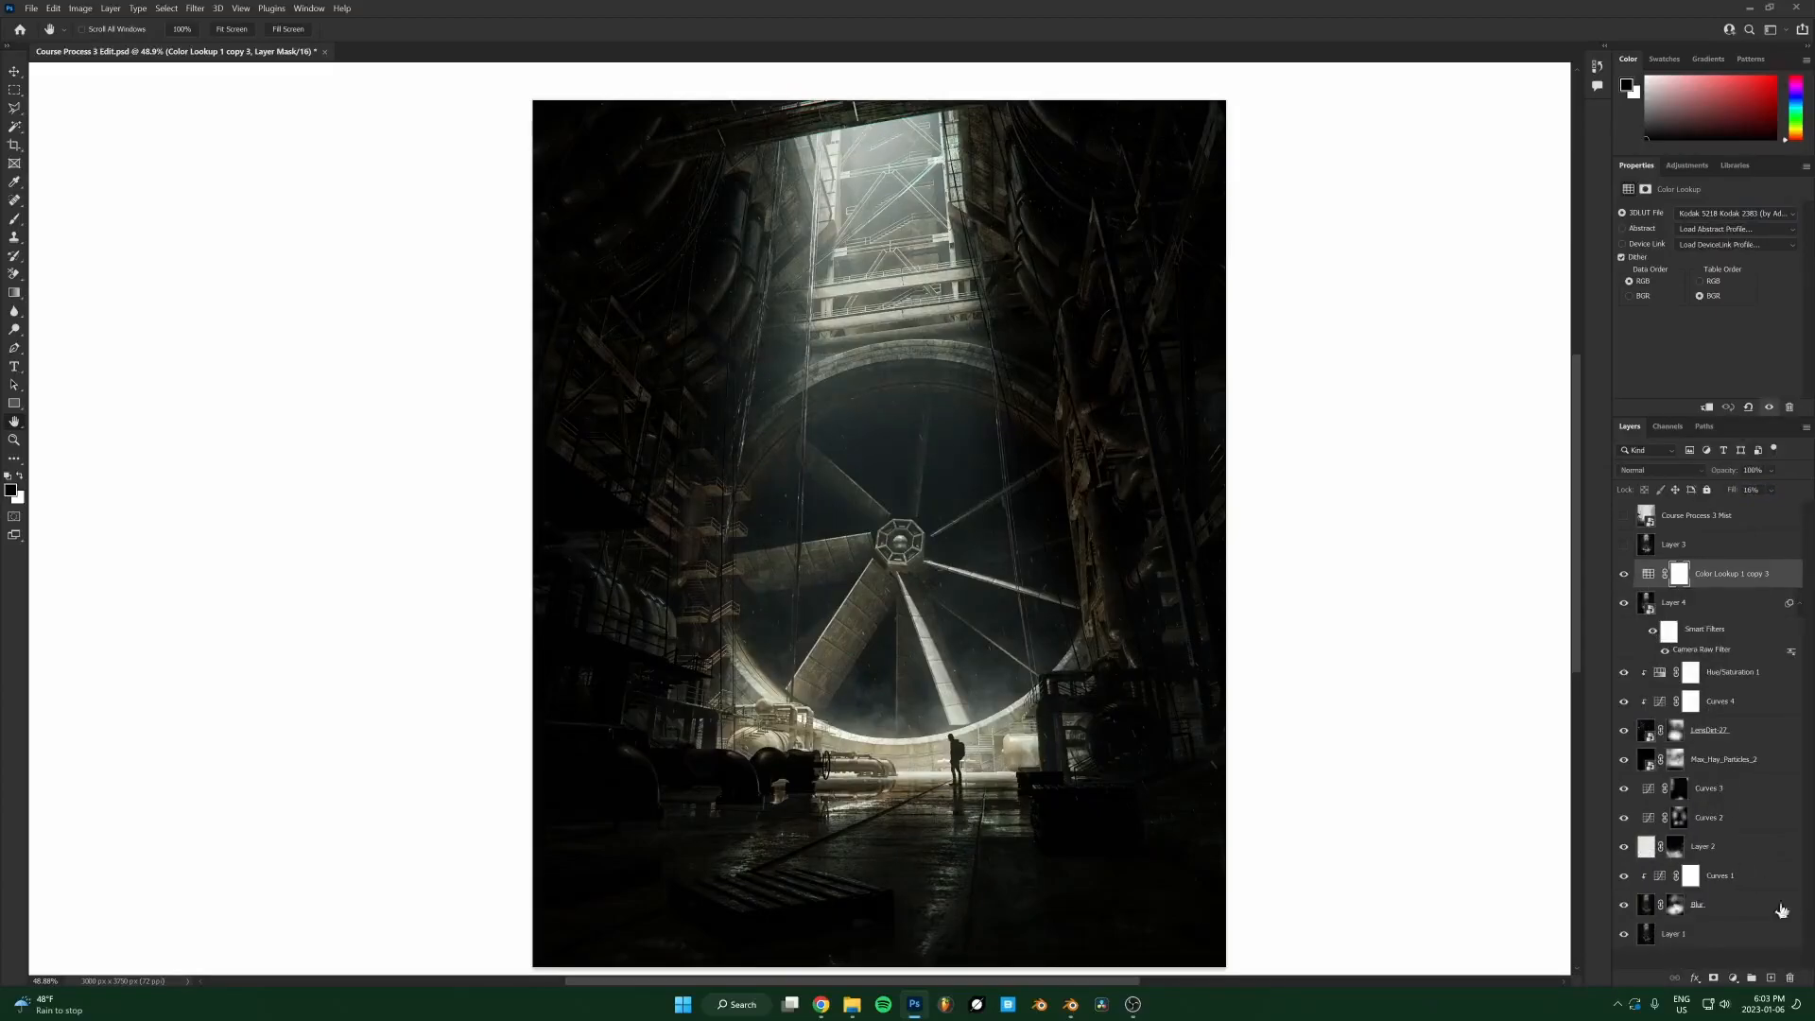
# Add a Curves adjustment above the Color Lookup layer and gently lift its RGB midtones while holding the shadows down.
pyautogui.click(1732, 977)
pyautogui.click(1712, 799)
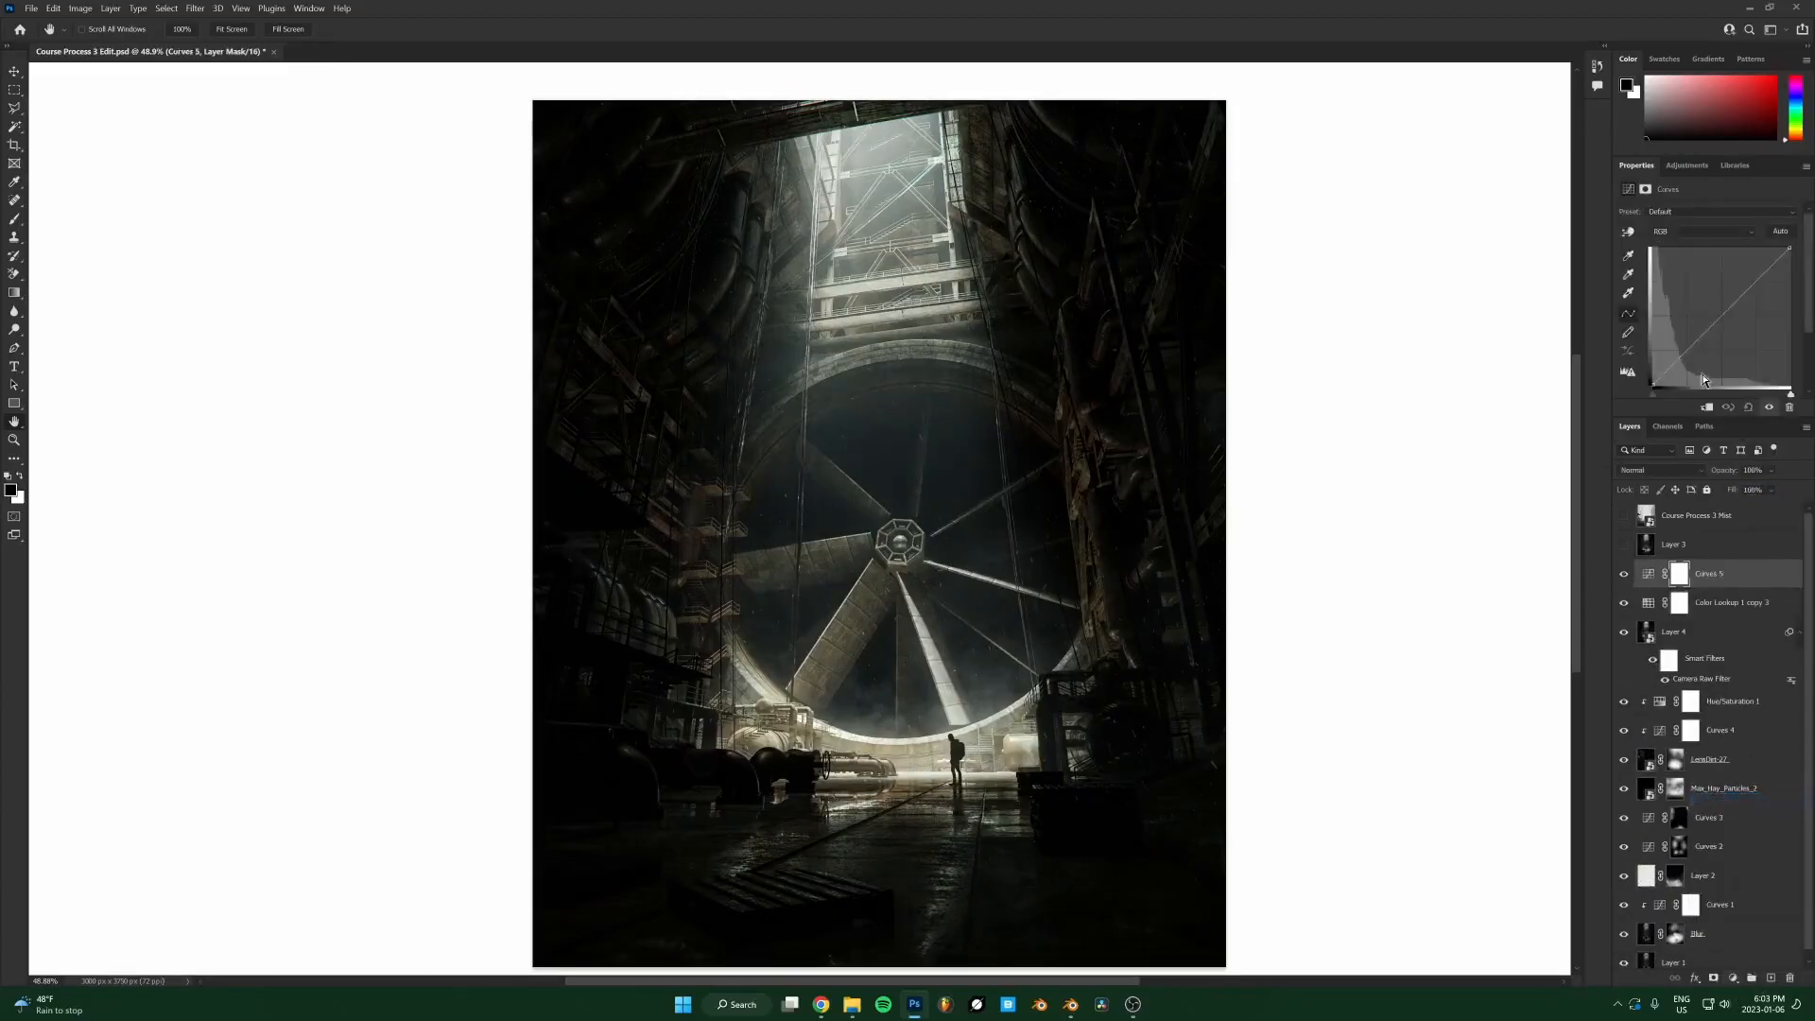
pyautogui.click(1735, 603)
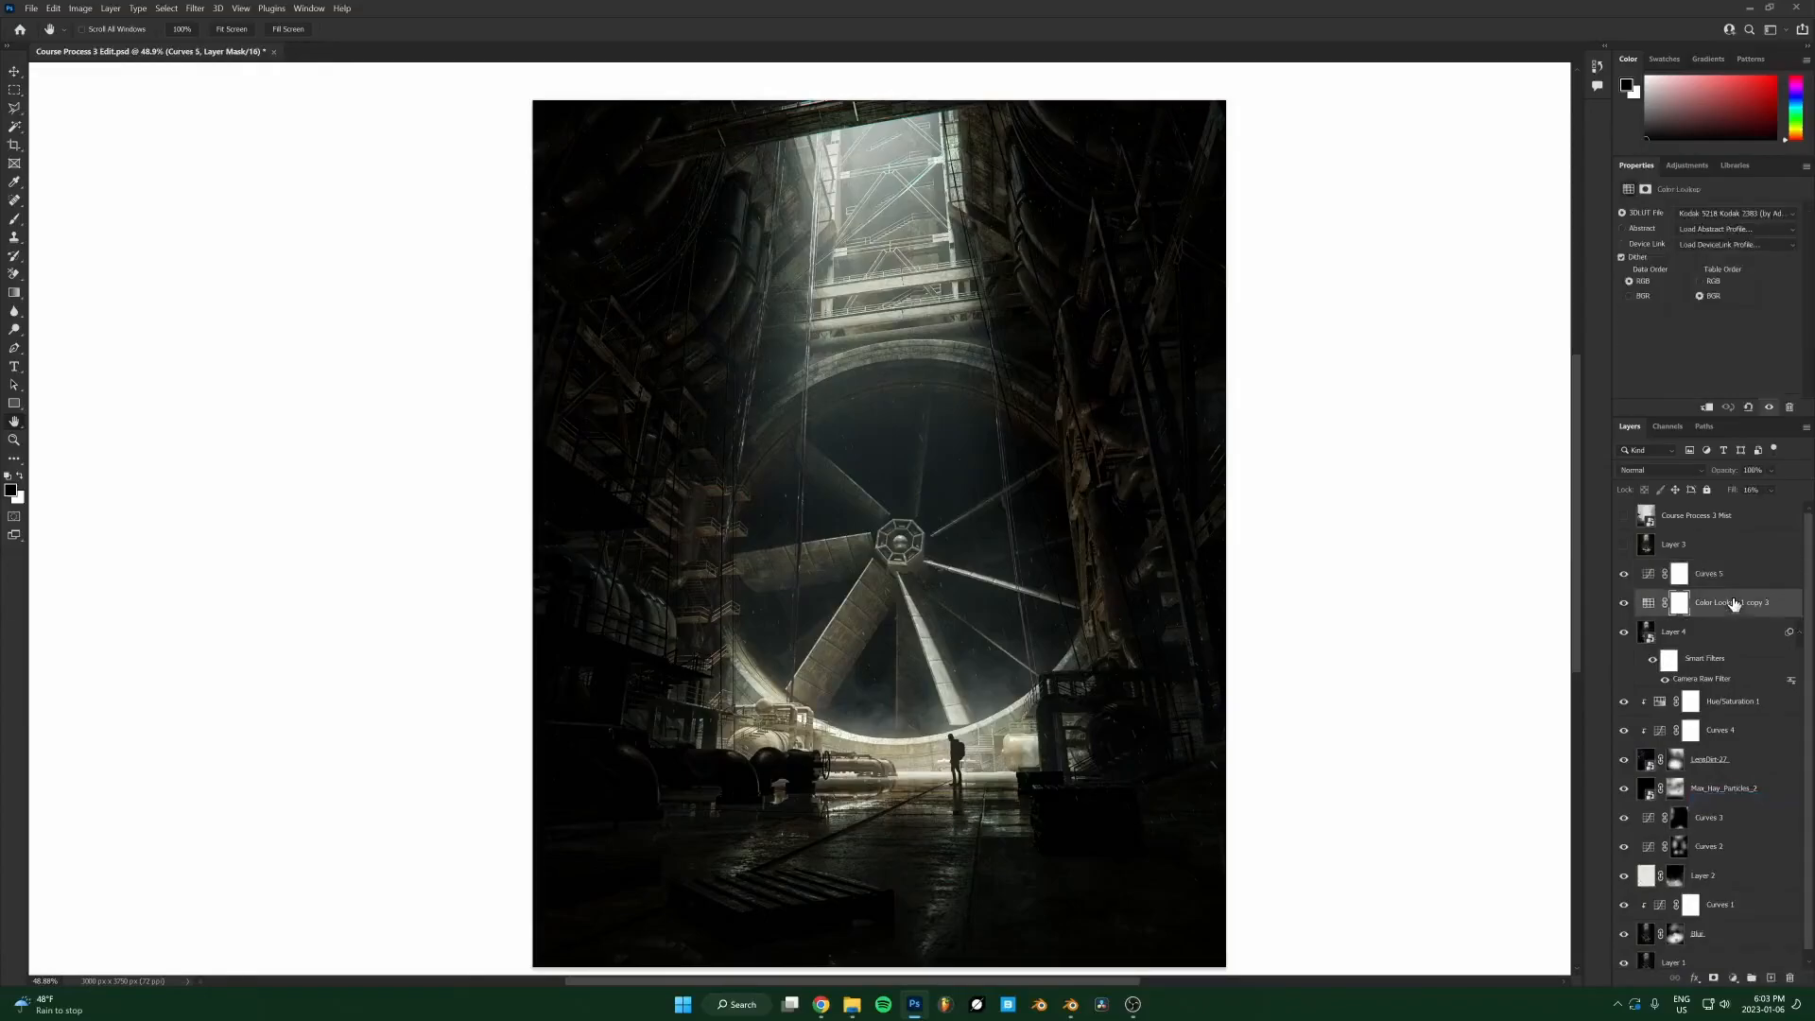
pyautogui.click(1722, 583)
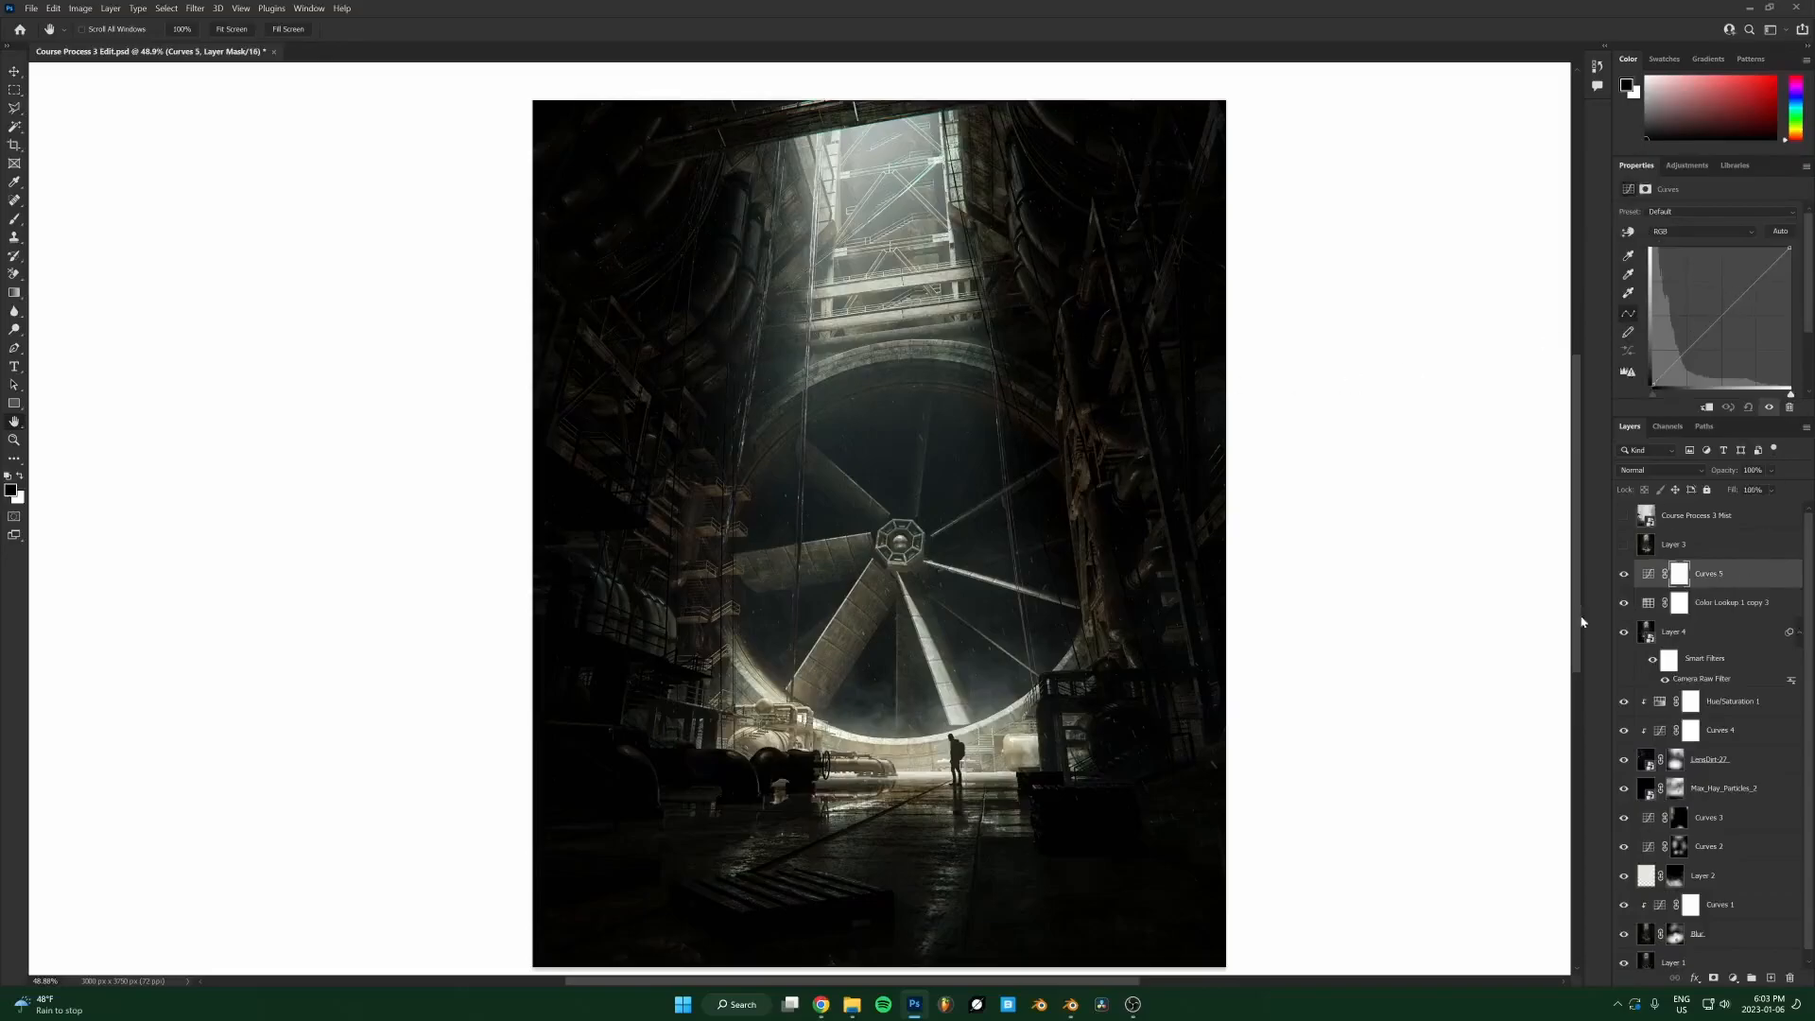
pyautogui.moveTo(1738, 304); pyautogui.dragTo(1679, 359)
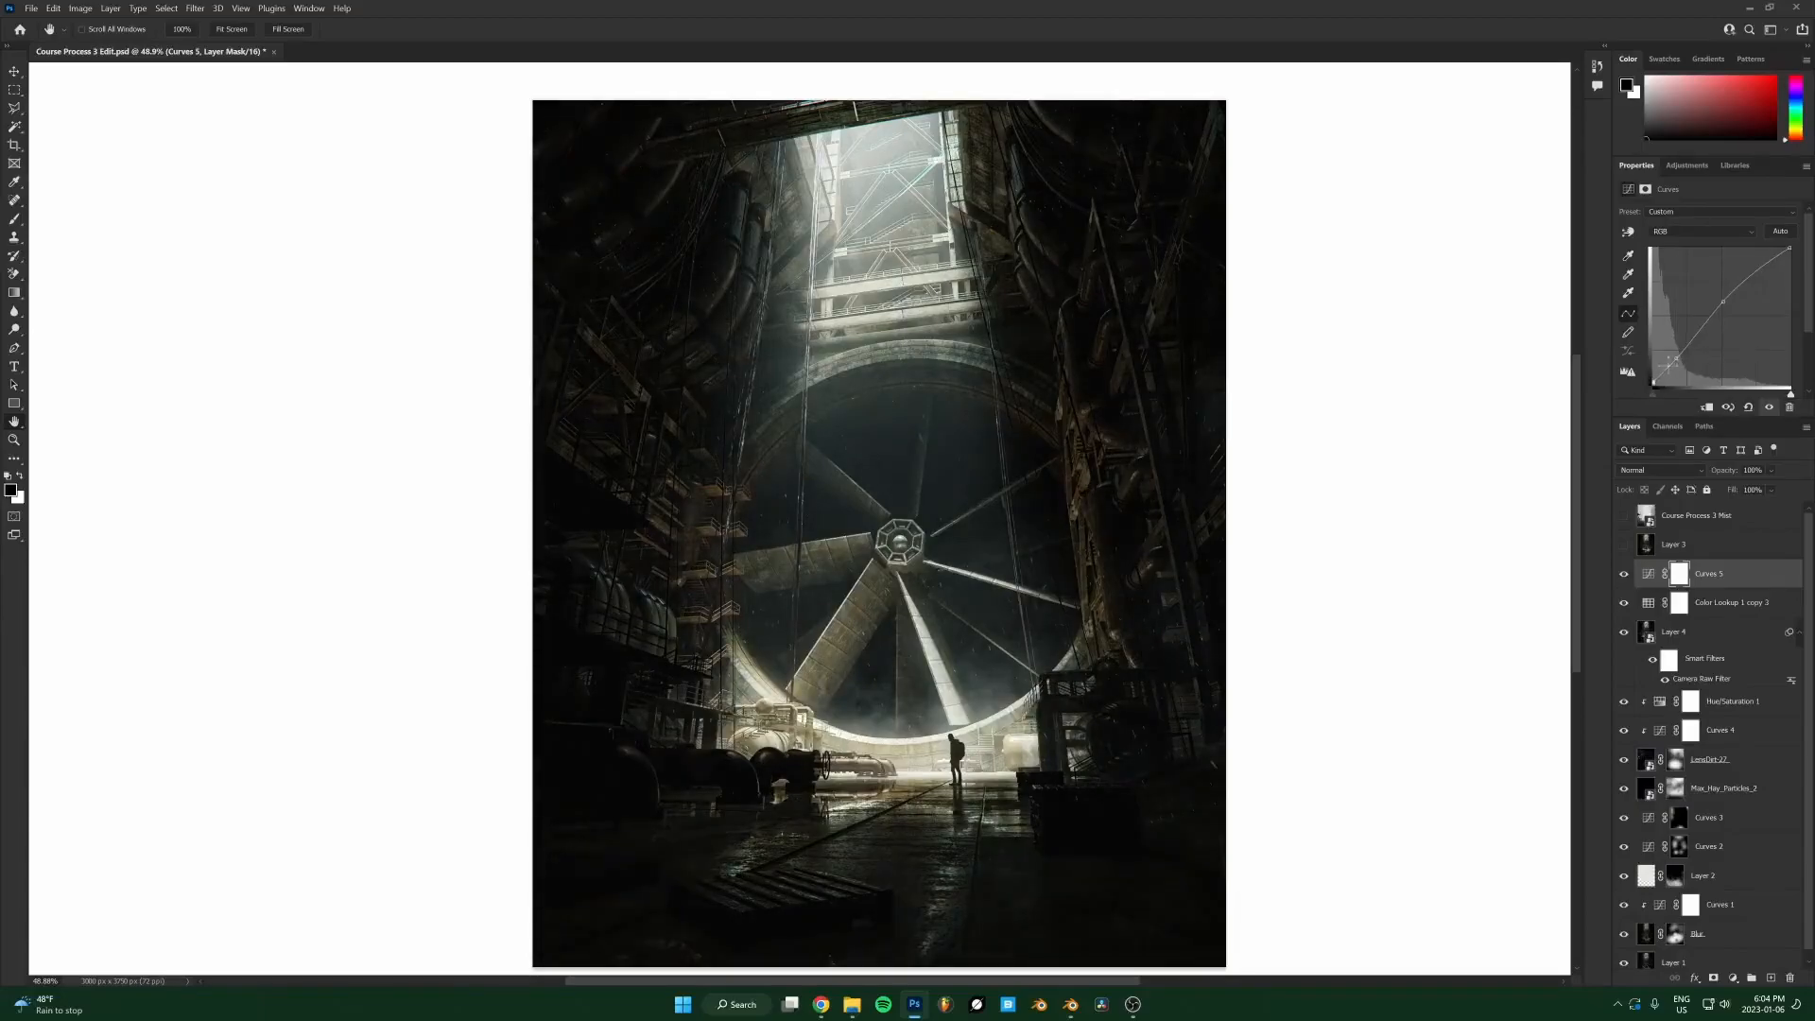
pyautogui.moveTo(1653, 381)
pyautogui.mouseDown()
pyautogui.moveTo(1651, 351)
pyautogui.moveTo(1648, 385)
pyautogui.mouseUp()
pyautogui.moveTo(1722, 301); pyautogui.dragTo(1722, 306)
# Review the graded image up close and as a whole, and stamp all visible layers into a new merged layer above Curves 5.
pyautogui.scroll(-1, 928, 418)
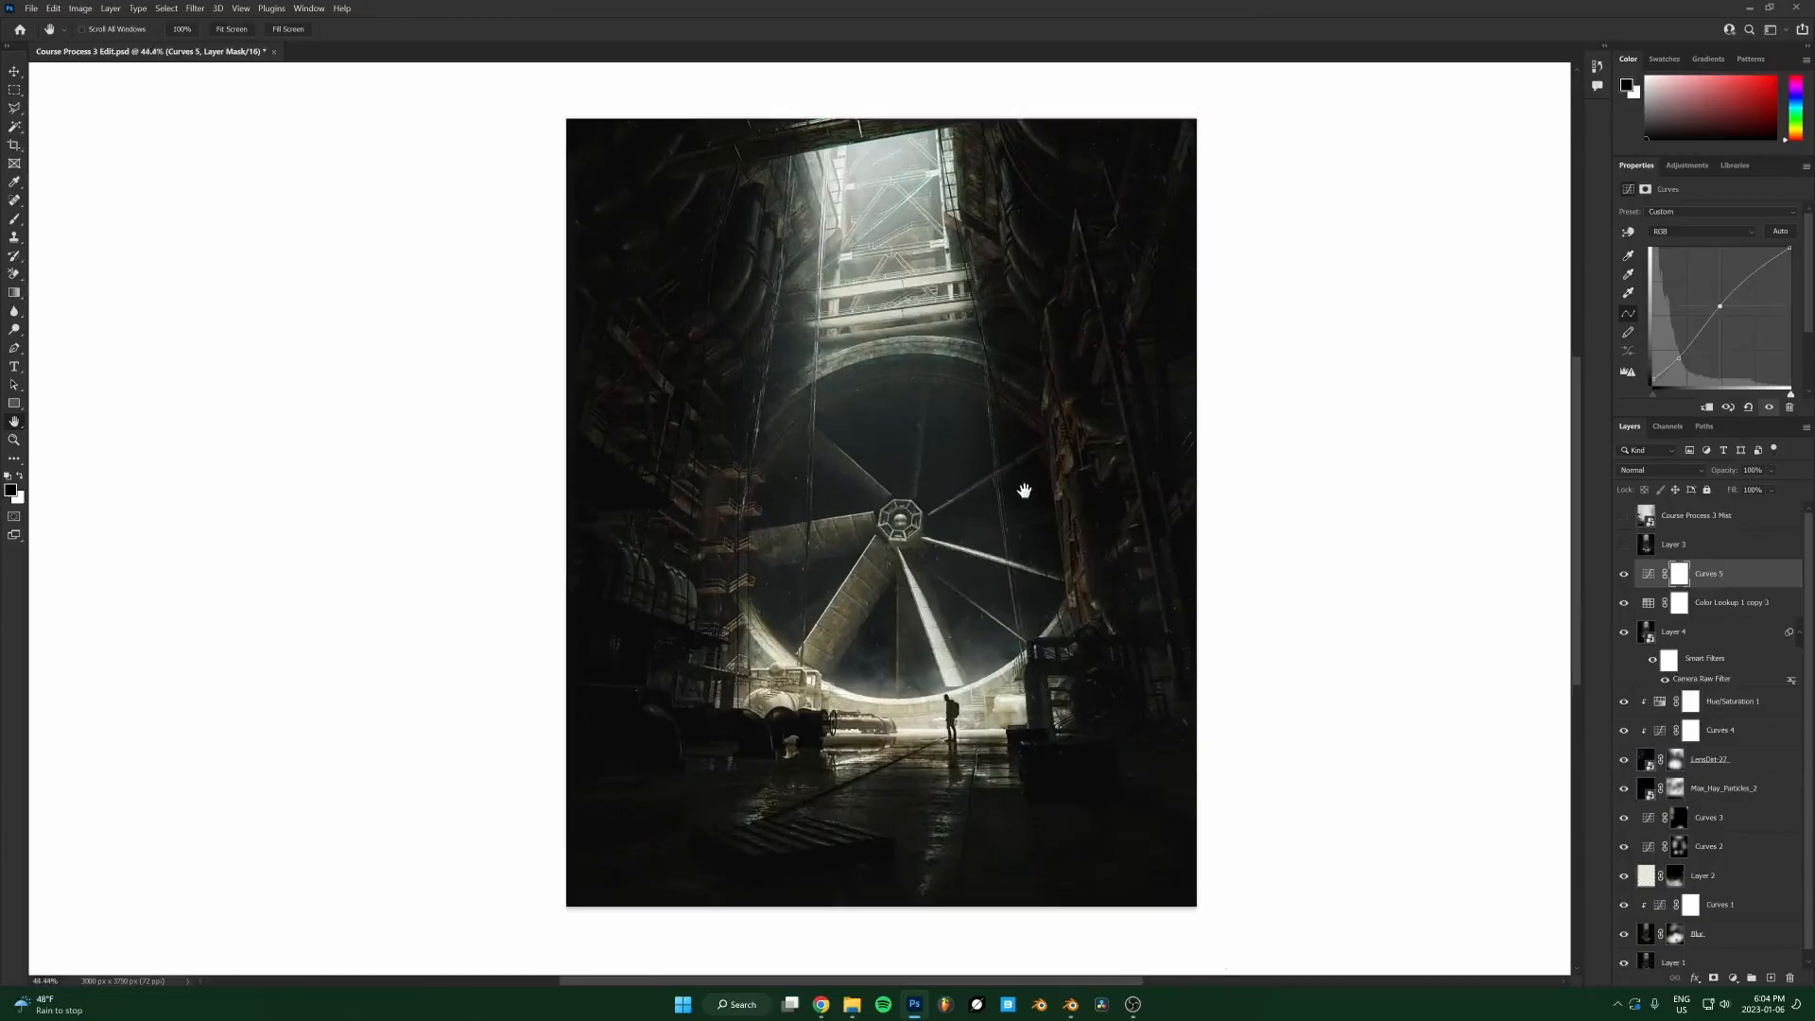
pyautogui.scroll(4, 978, 359)
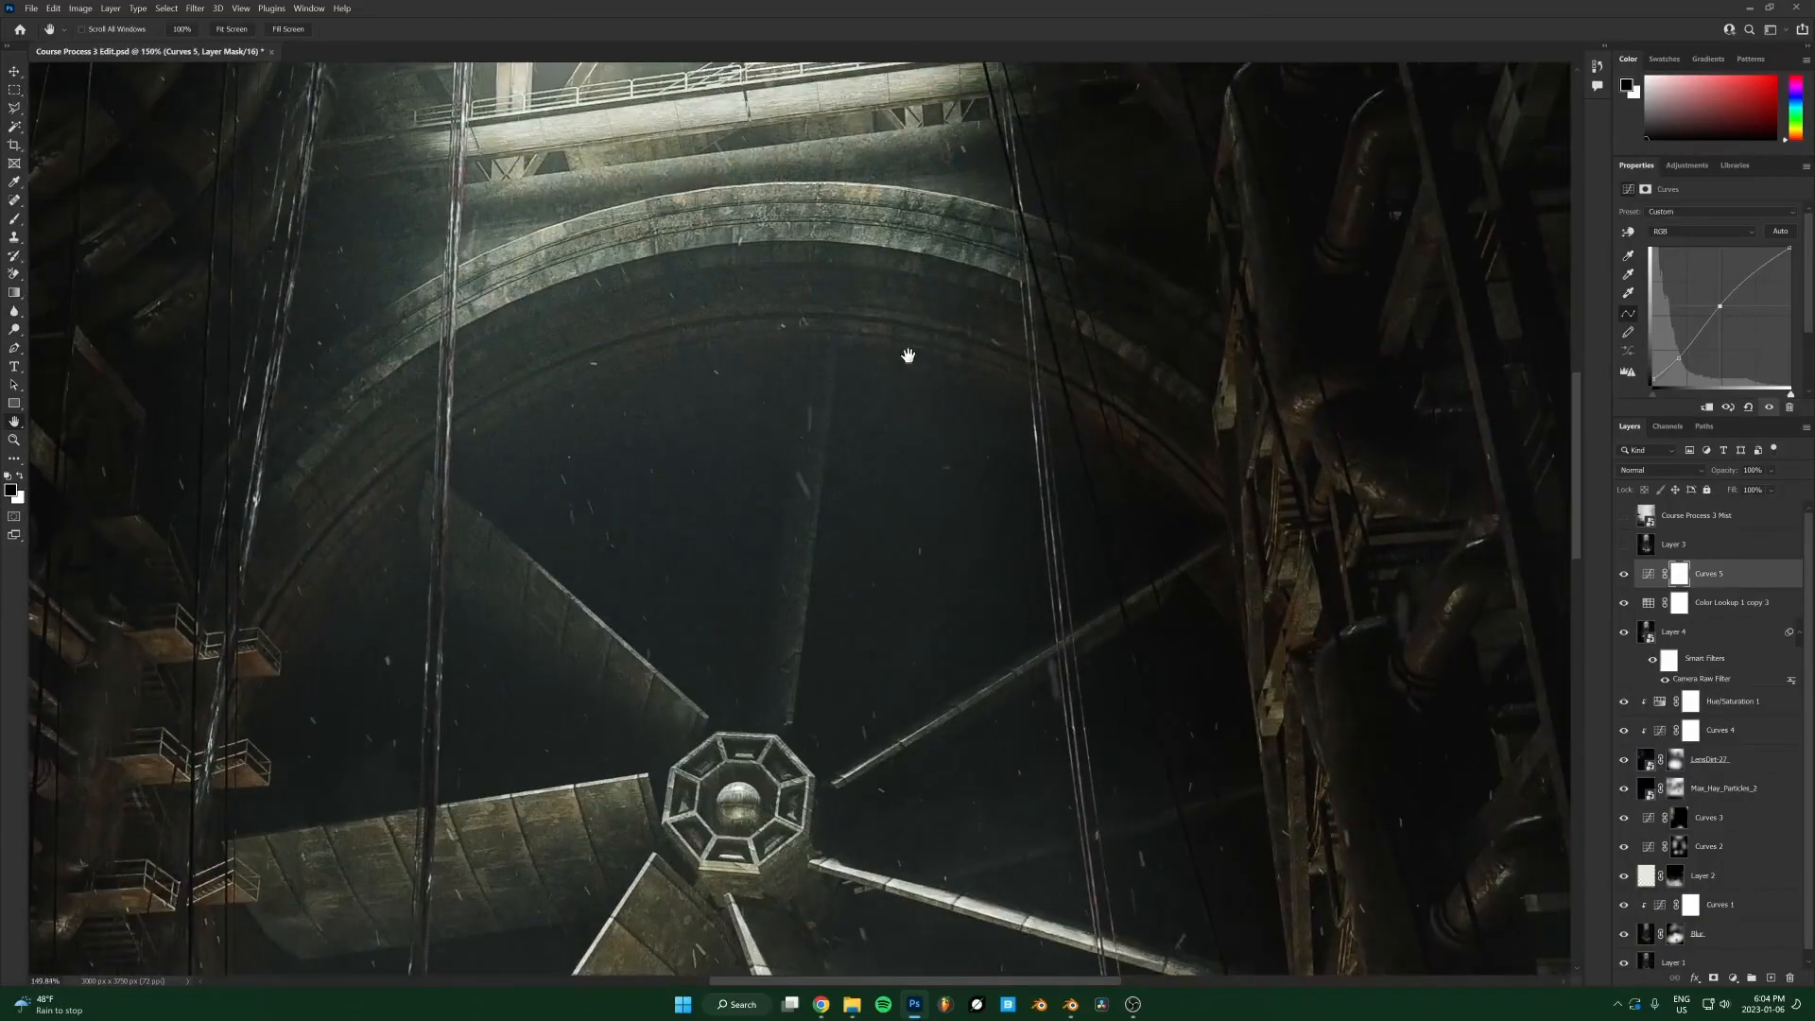
pyautogui.scroll(-3, 907, 356)
pyautogui.scroll(2, 890, 269)
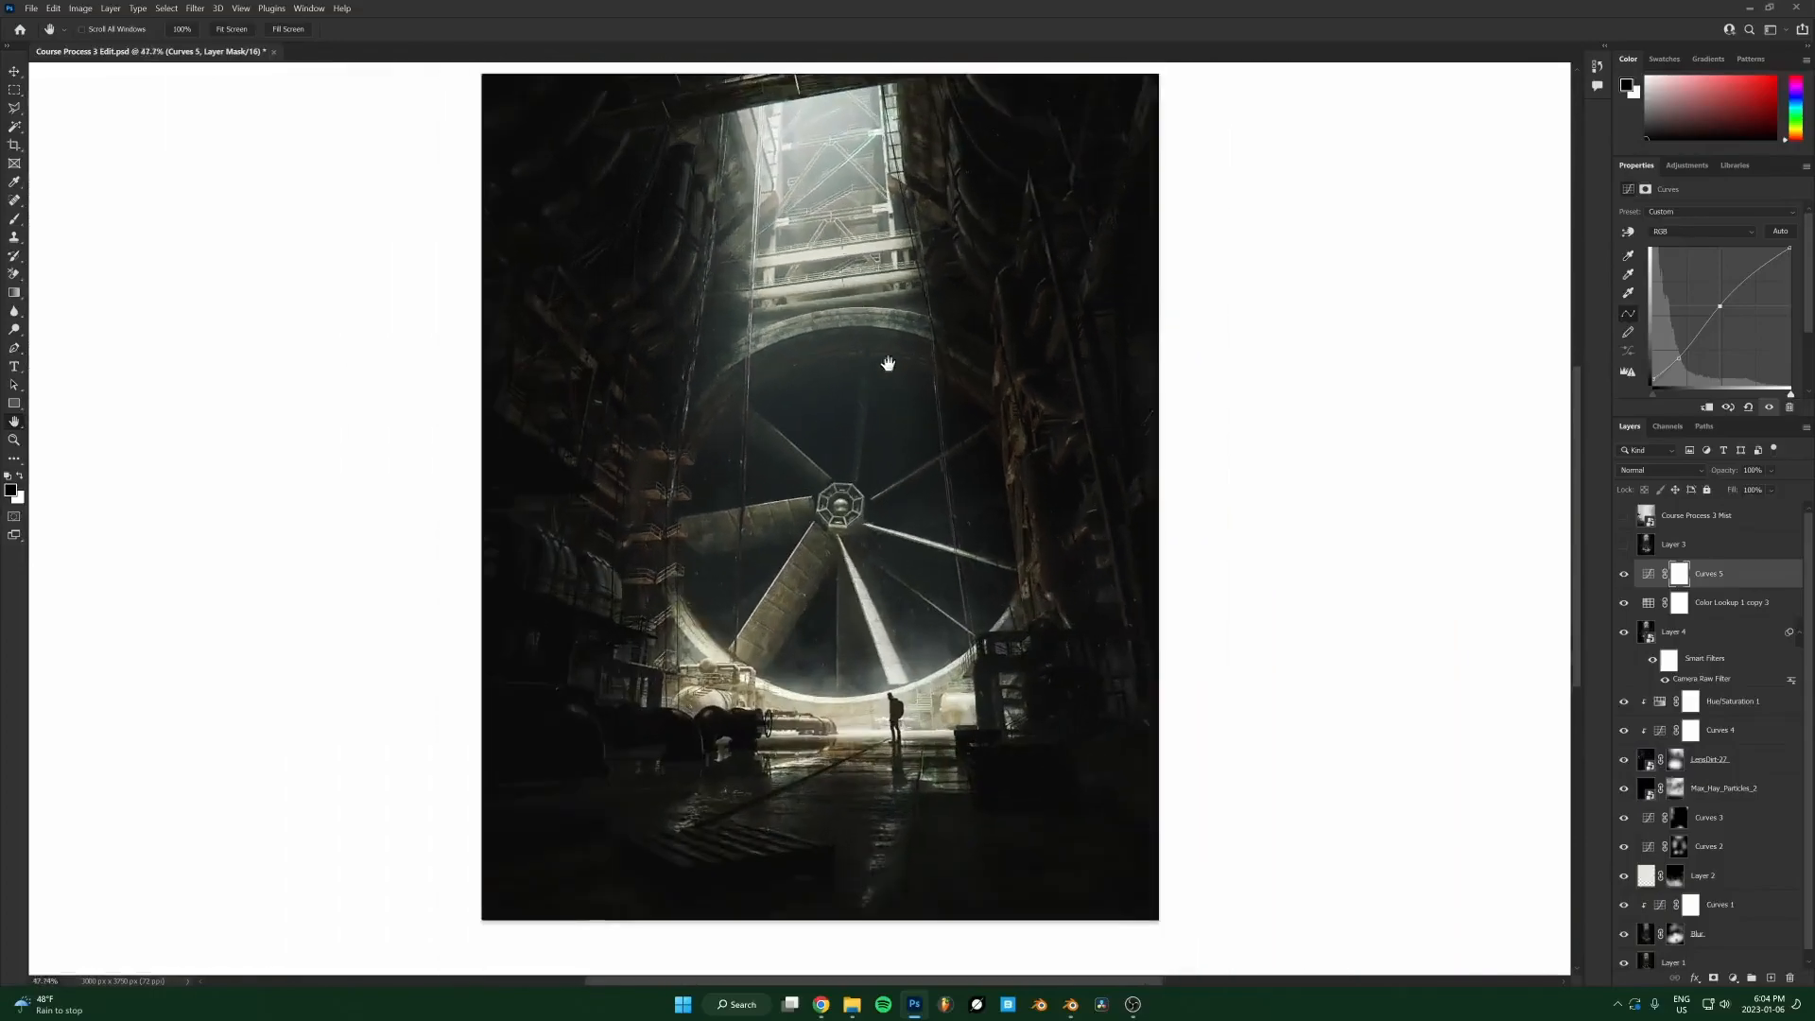
pyautogui.moveTo(887, 340); pyautogui.dragTo(863, 457)
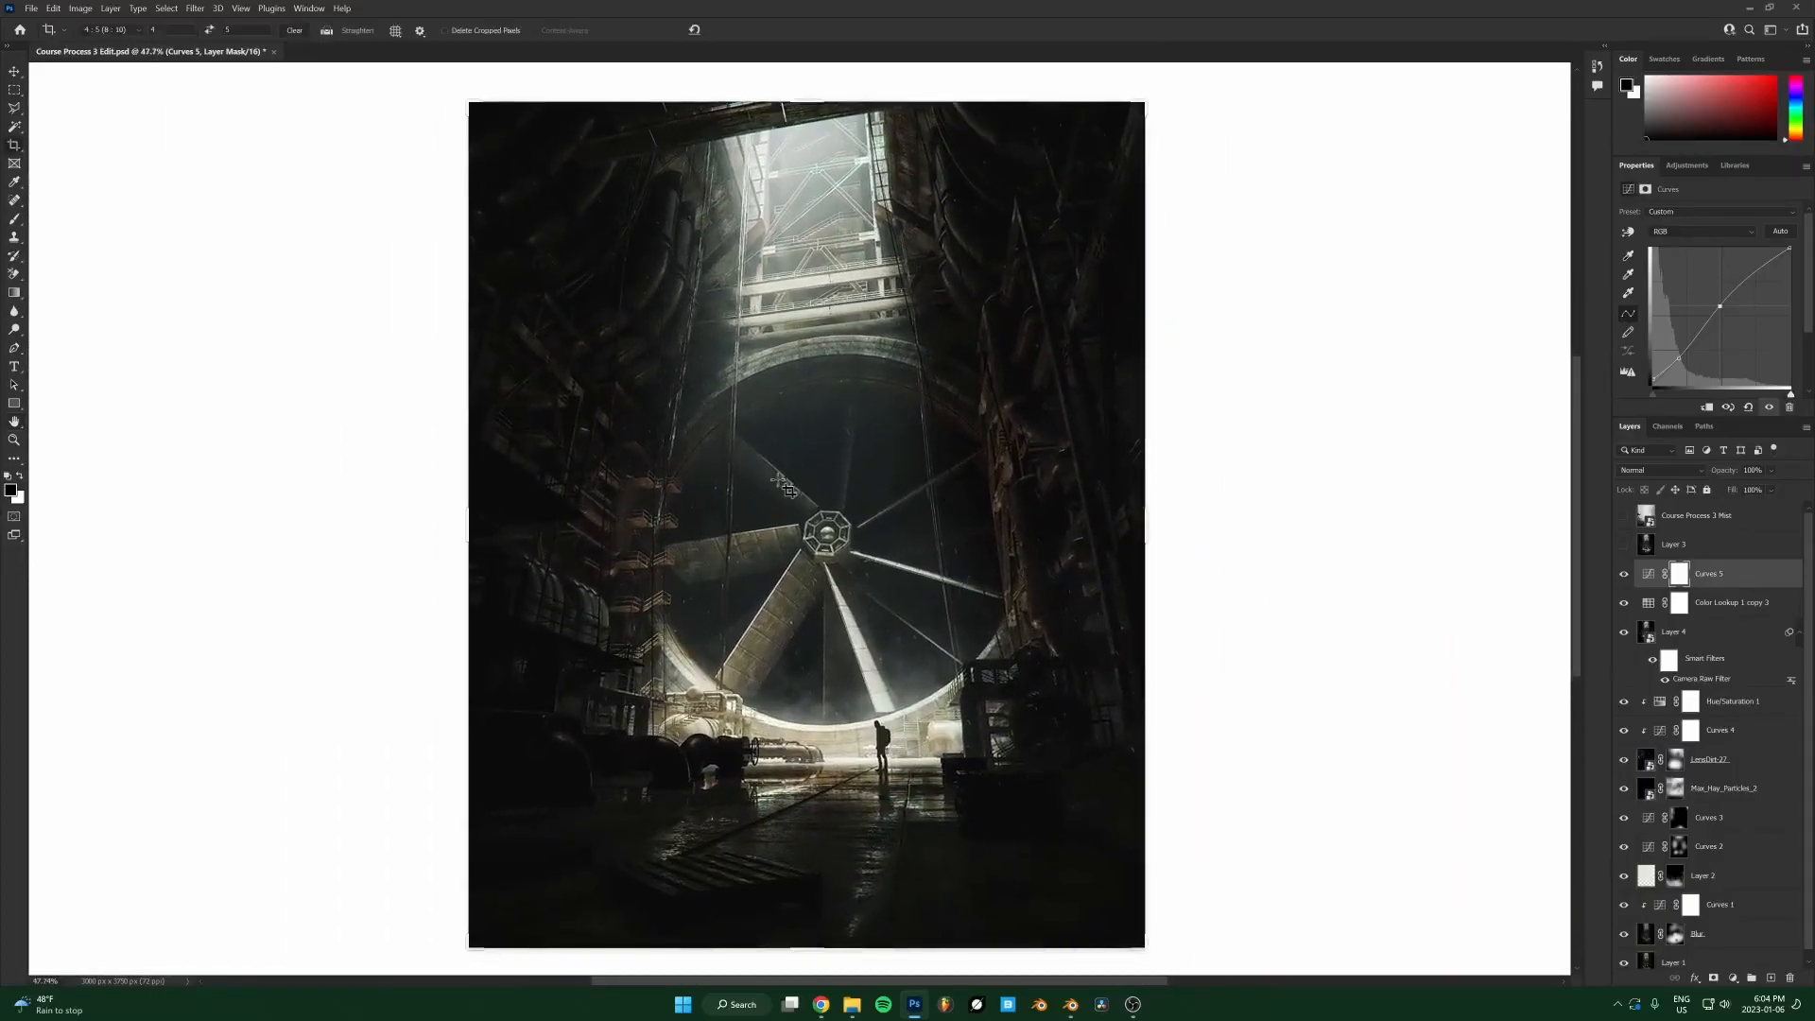
pyautogui.press('b')
pyautogui.scroll(-3, 784, 484)
pyautogui.scroll(-1, 792, 480)
pyautogui.press('x')
pyautogui.hotkey('ctrl', 'shift', 'alt', 'e')
pyautogui.rightClick(874, 378)
pyautogui.press('Escape')
# Flip the merged layer horizontally to check the composition, and undo the flip.
pyautogui.hotkey('ctrl', 't')
pyautogui.rightClick(777, 545)
pyautogui.click(815, 826)
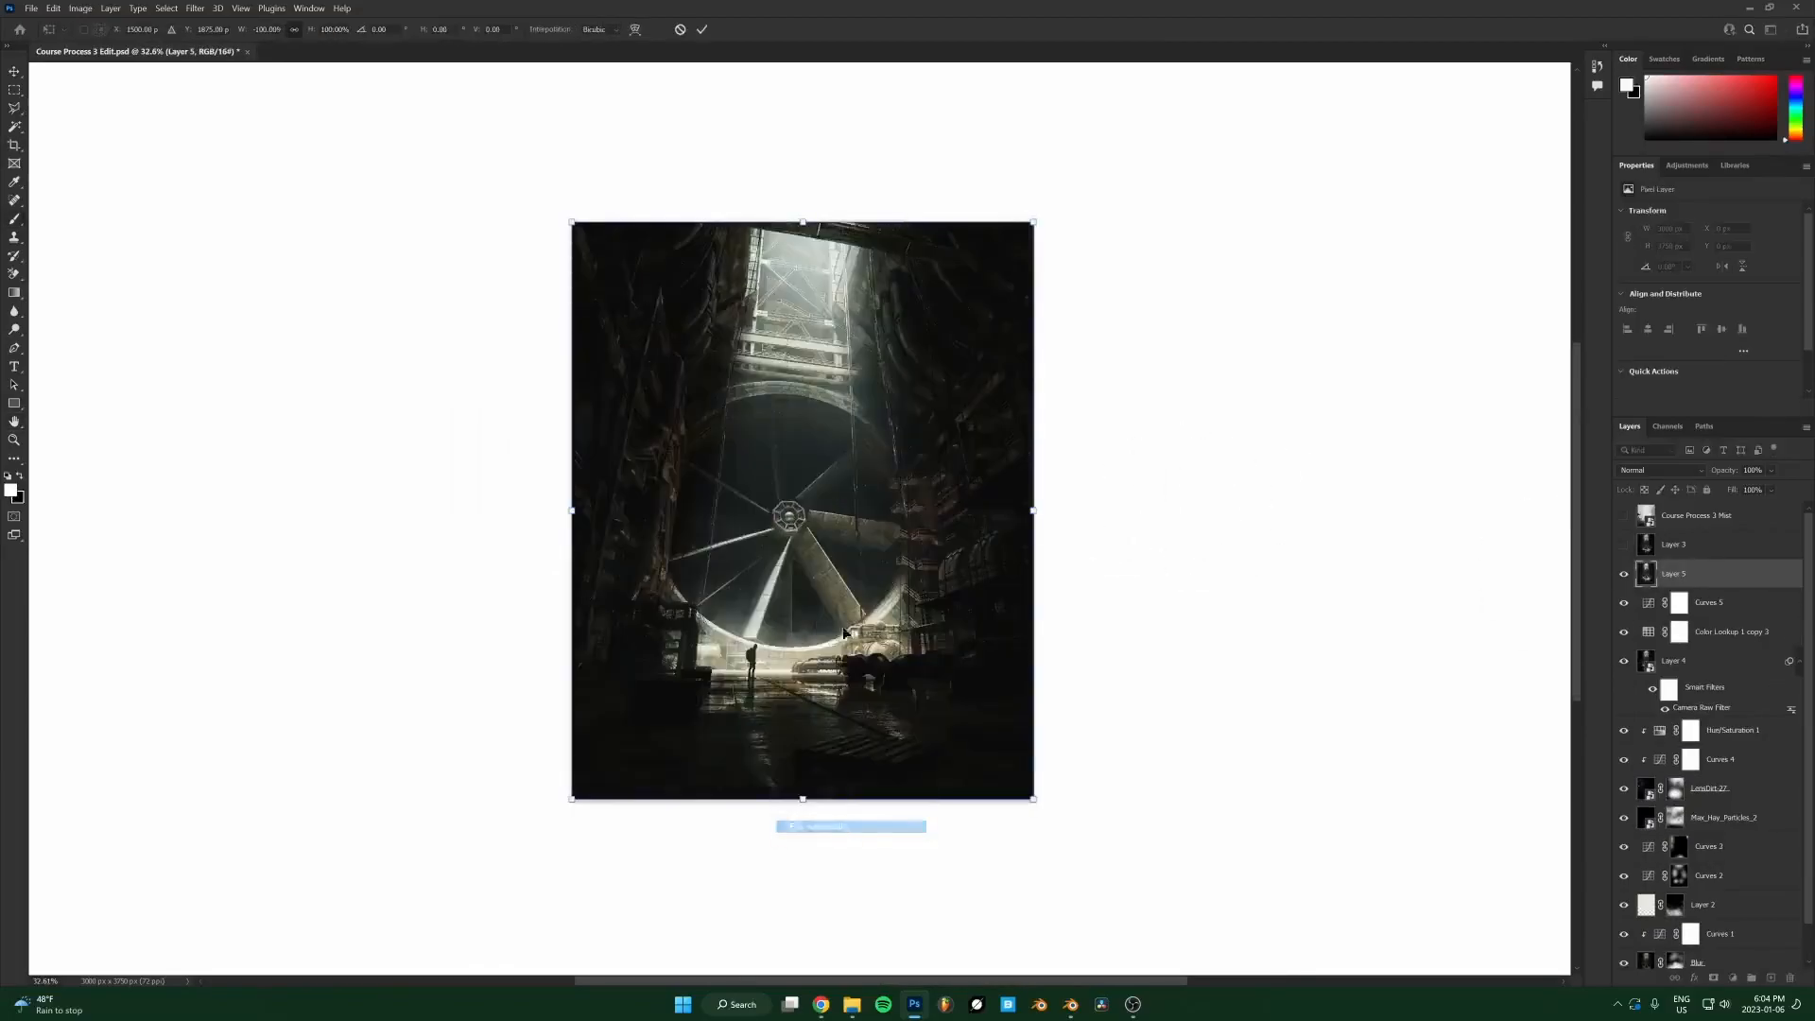
pyautogui.press('Return')
pyautogui.scroll(-3, 994, 538)
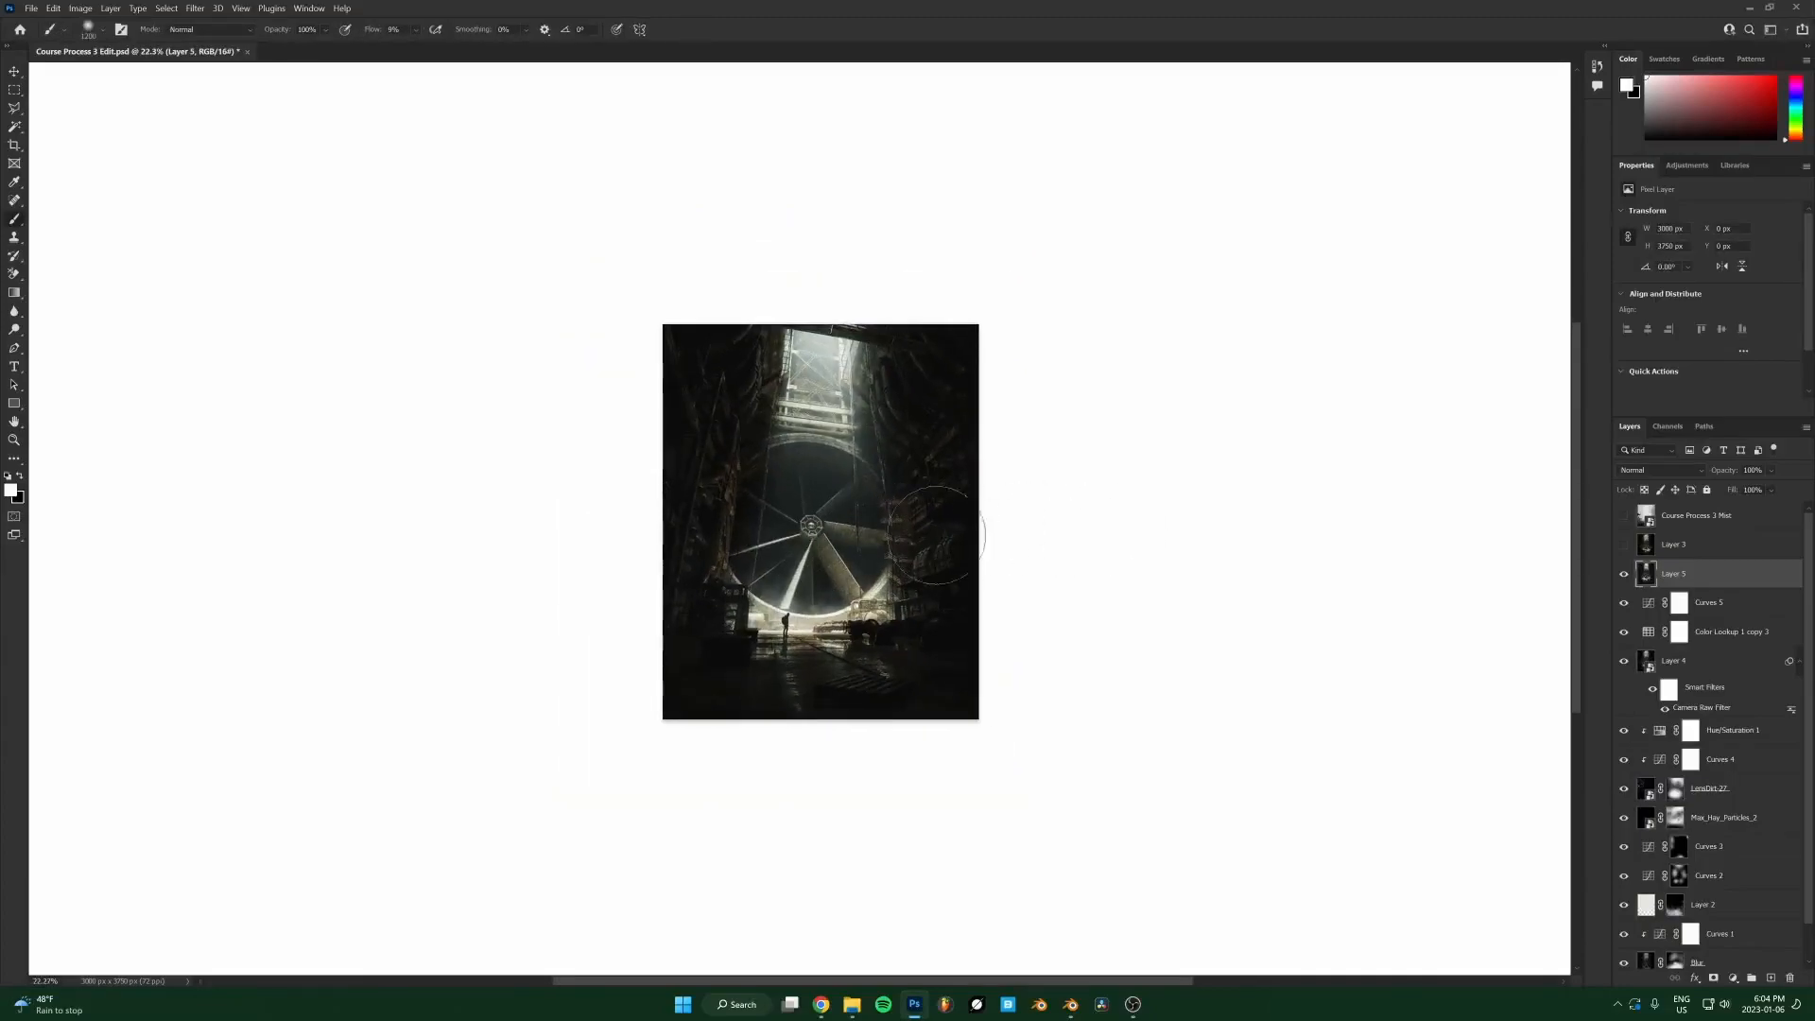
pyautogui.scroll(2, 891, 507)
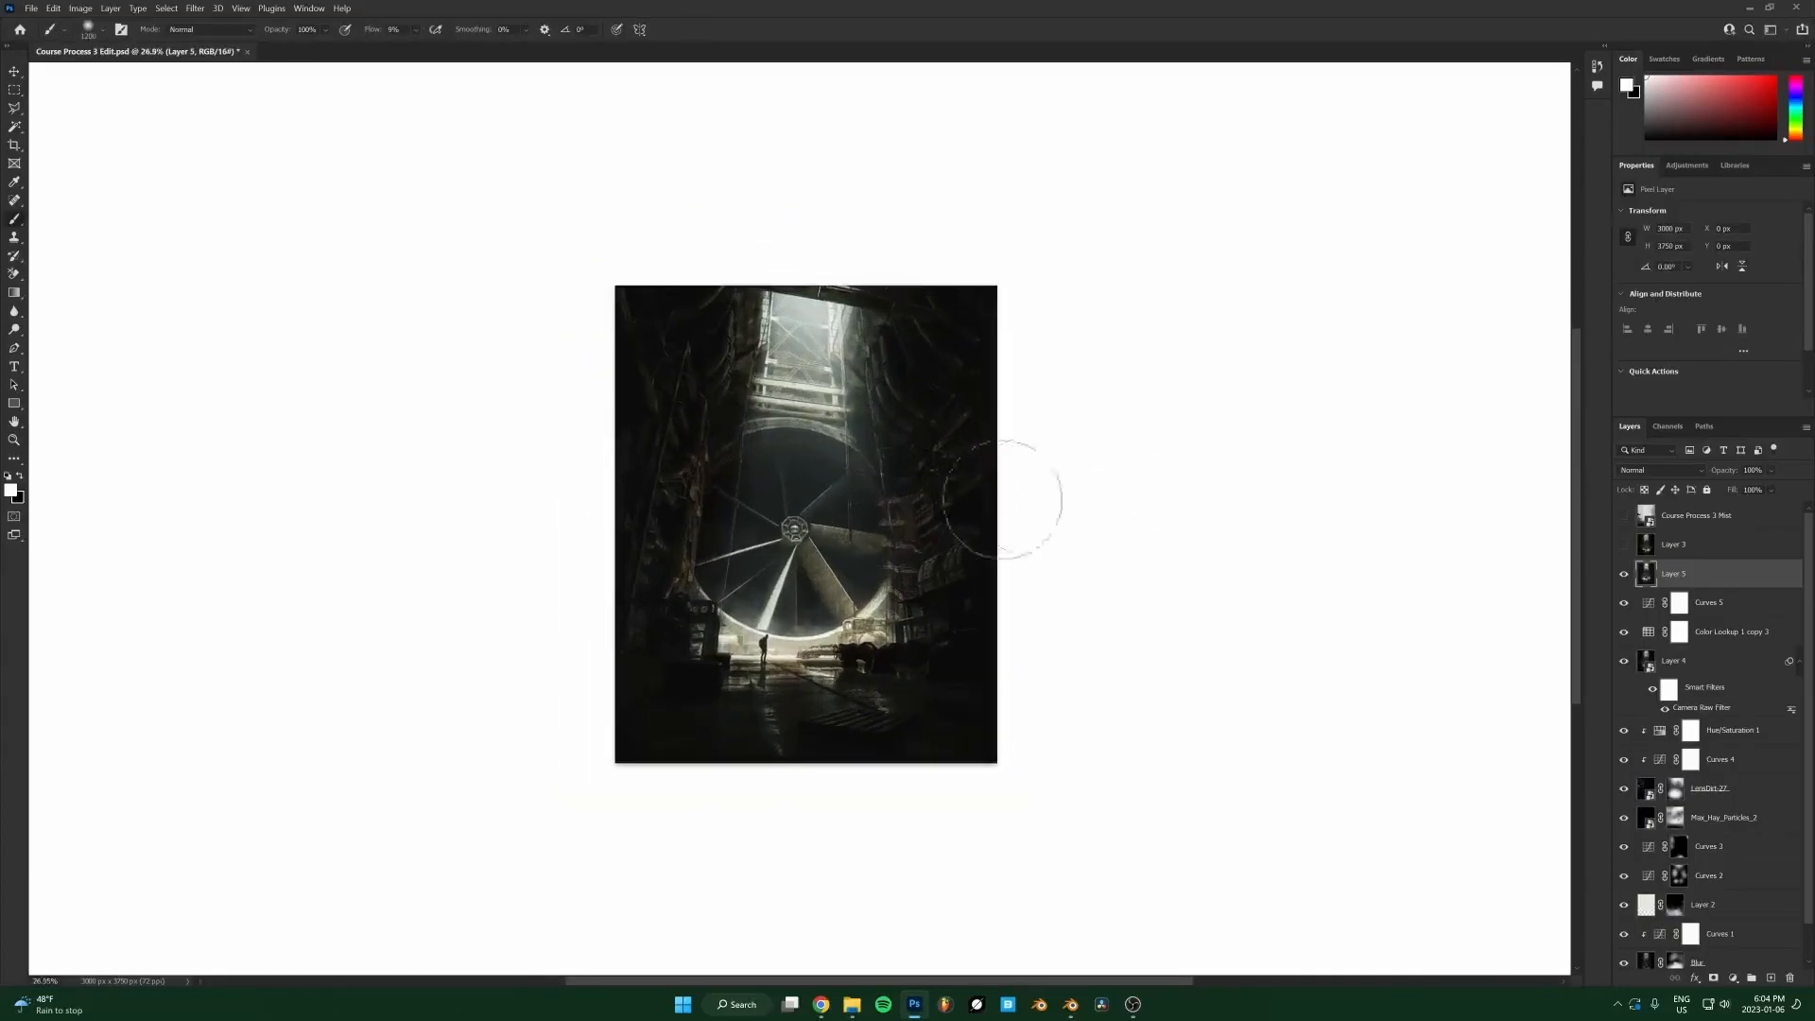
pyautogui.hotkey('ctrl', 'z')
pyautogui.press('x')
# Crop the canvas slightly tighter at the 4:5 ratio, trimming the image's left and bottom edges and nudging the picture up within the frame.
pyautogui.press('c')
pyautogui.click(822, 518)
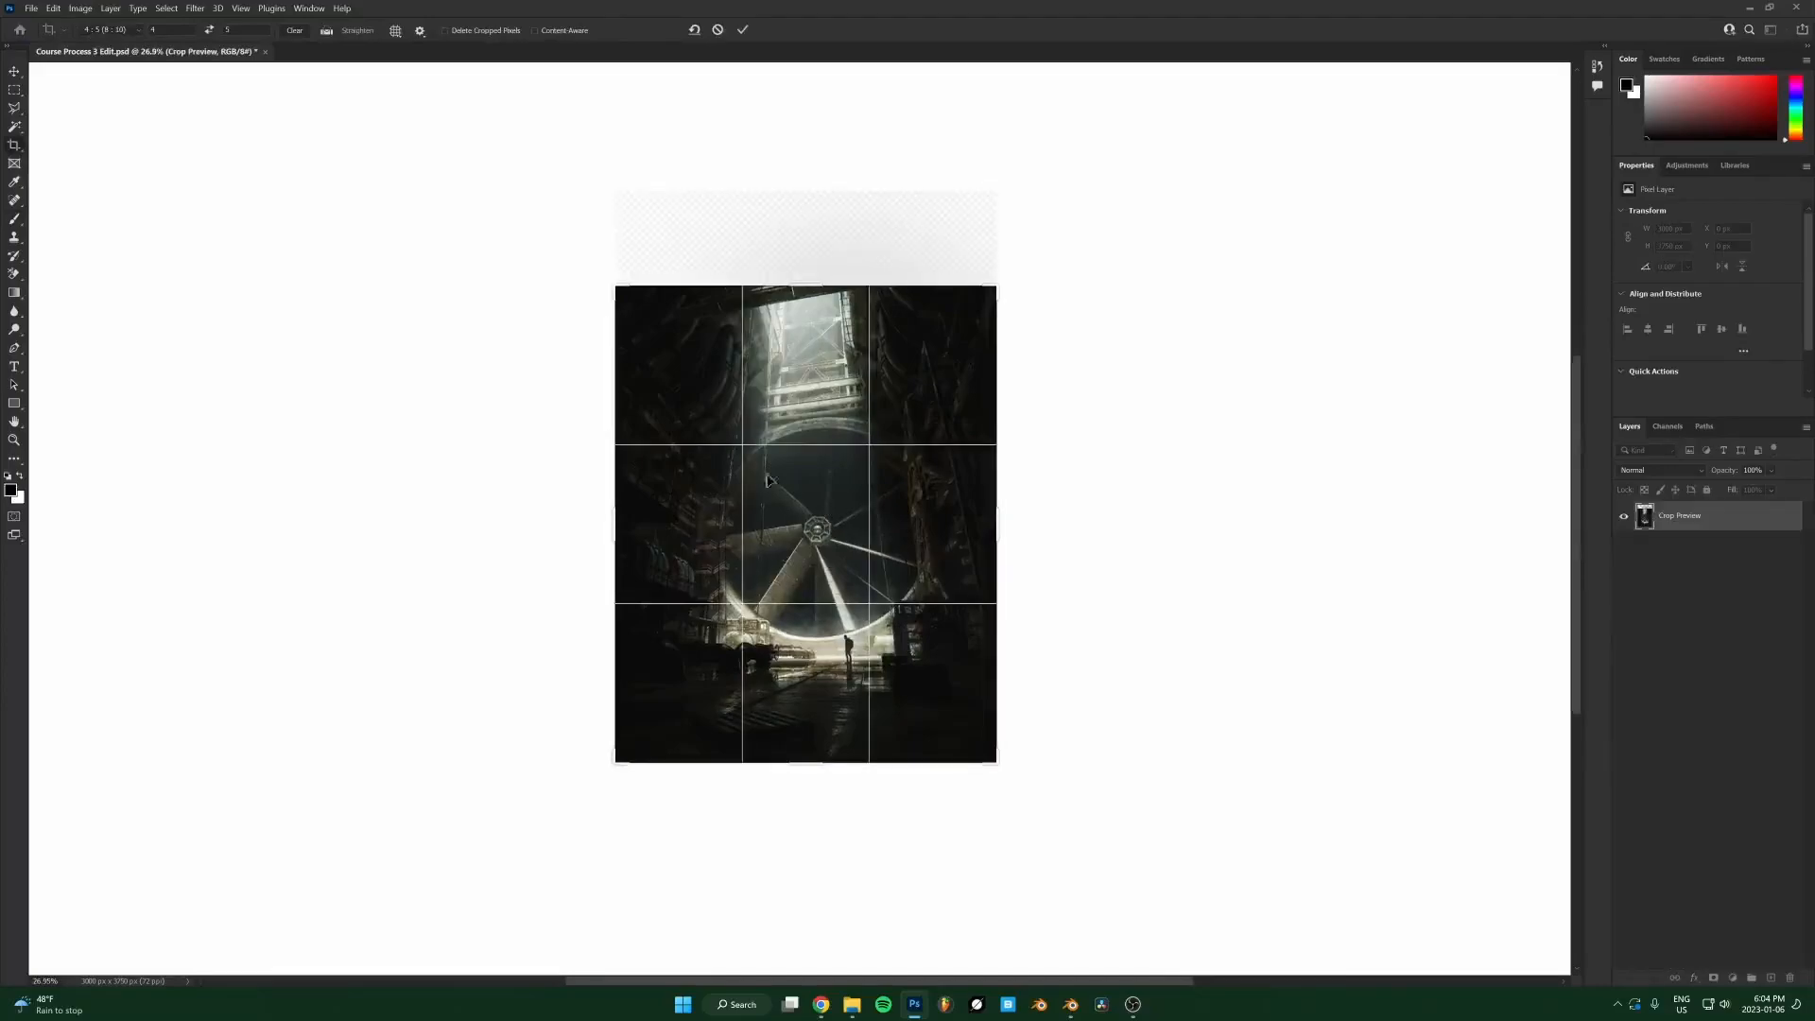
pyautogui.scroll(3, 735, 528)
pyautogui.moveTo(541, 513); pyautogui.dragTo(549, 514)
pyautogui.moveTo(682, 529); pyautogui.dragTo(682, 532)
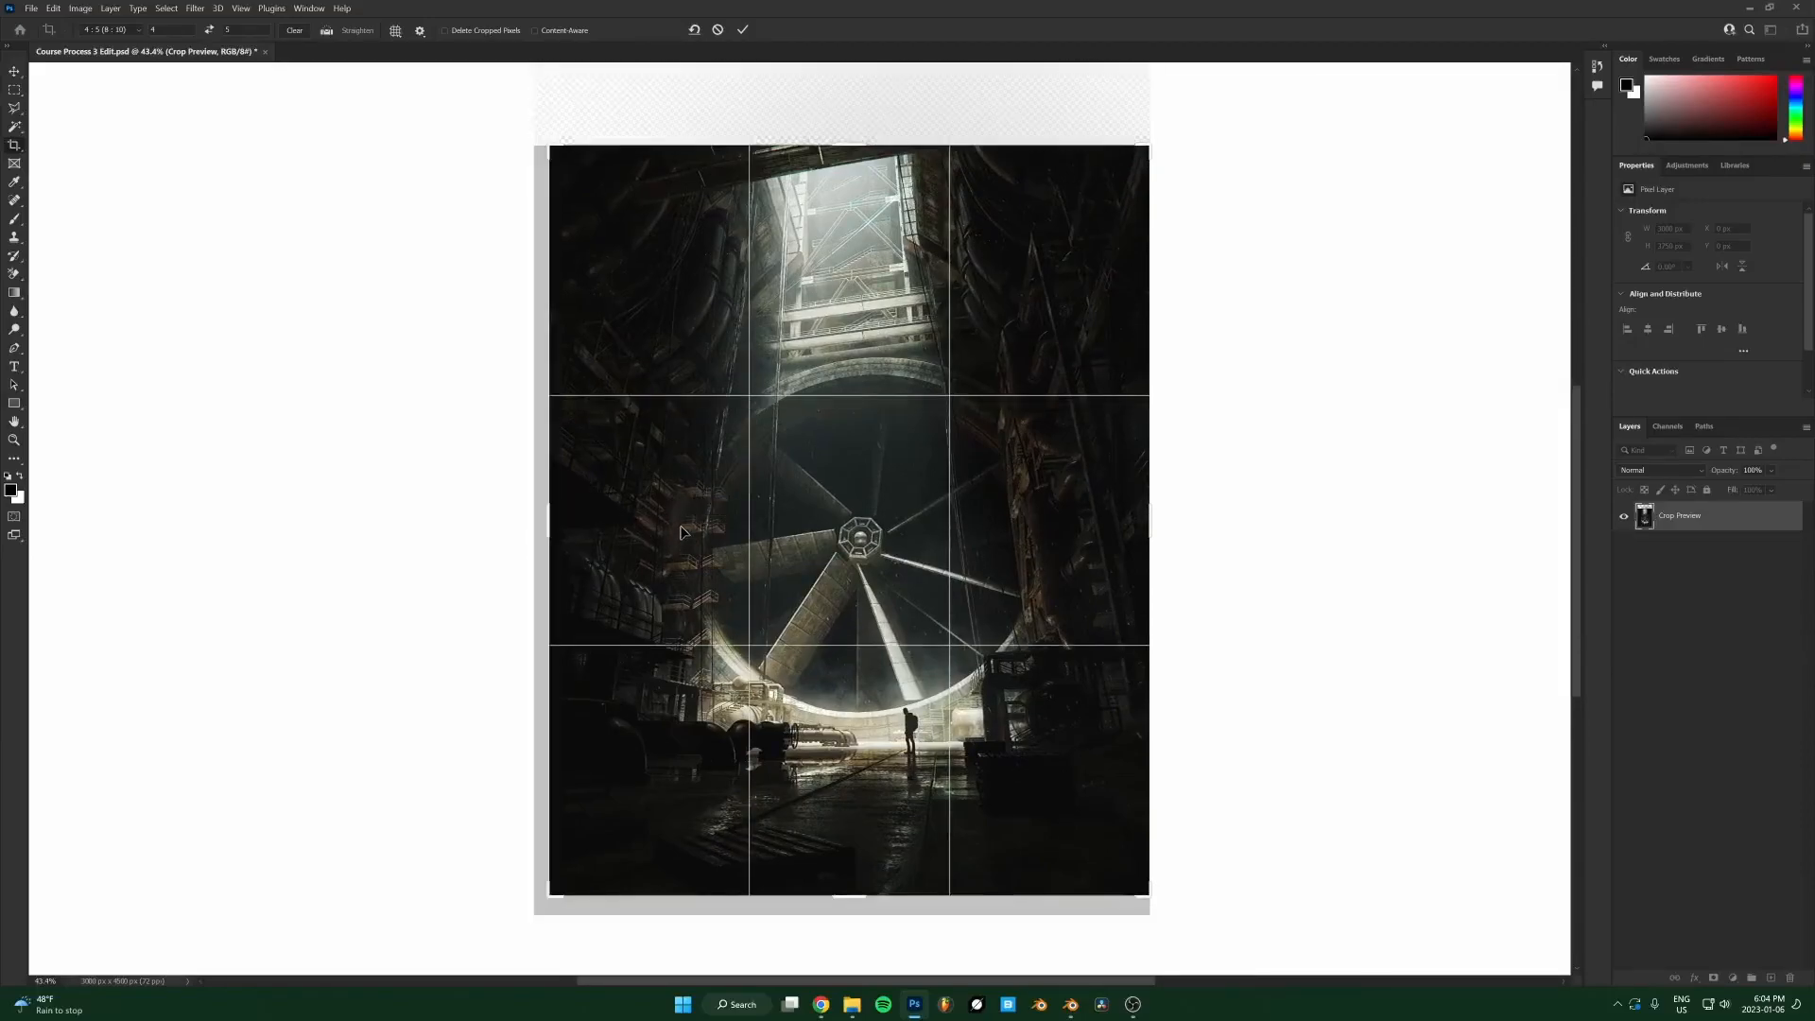
pyautogui.press('Up')
pyautogui.press('Up')
pyautogui.press('Up')
pyautogui.press('Up')
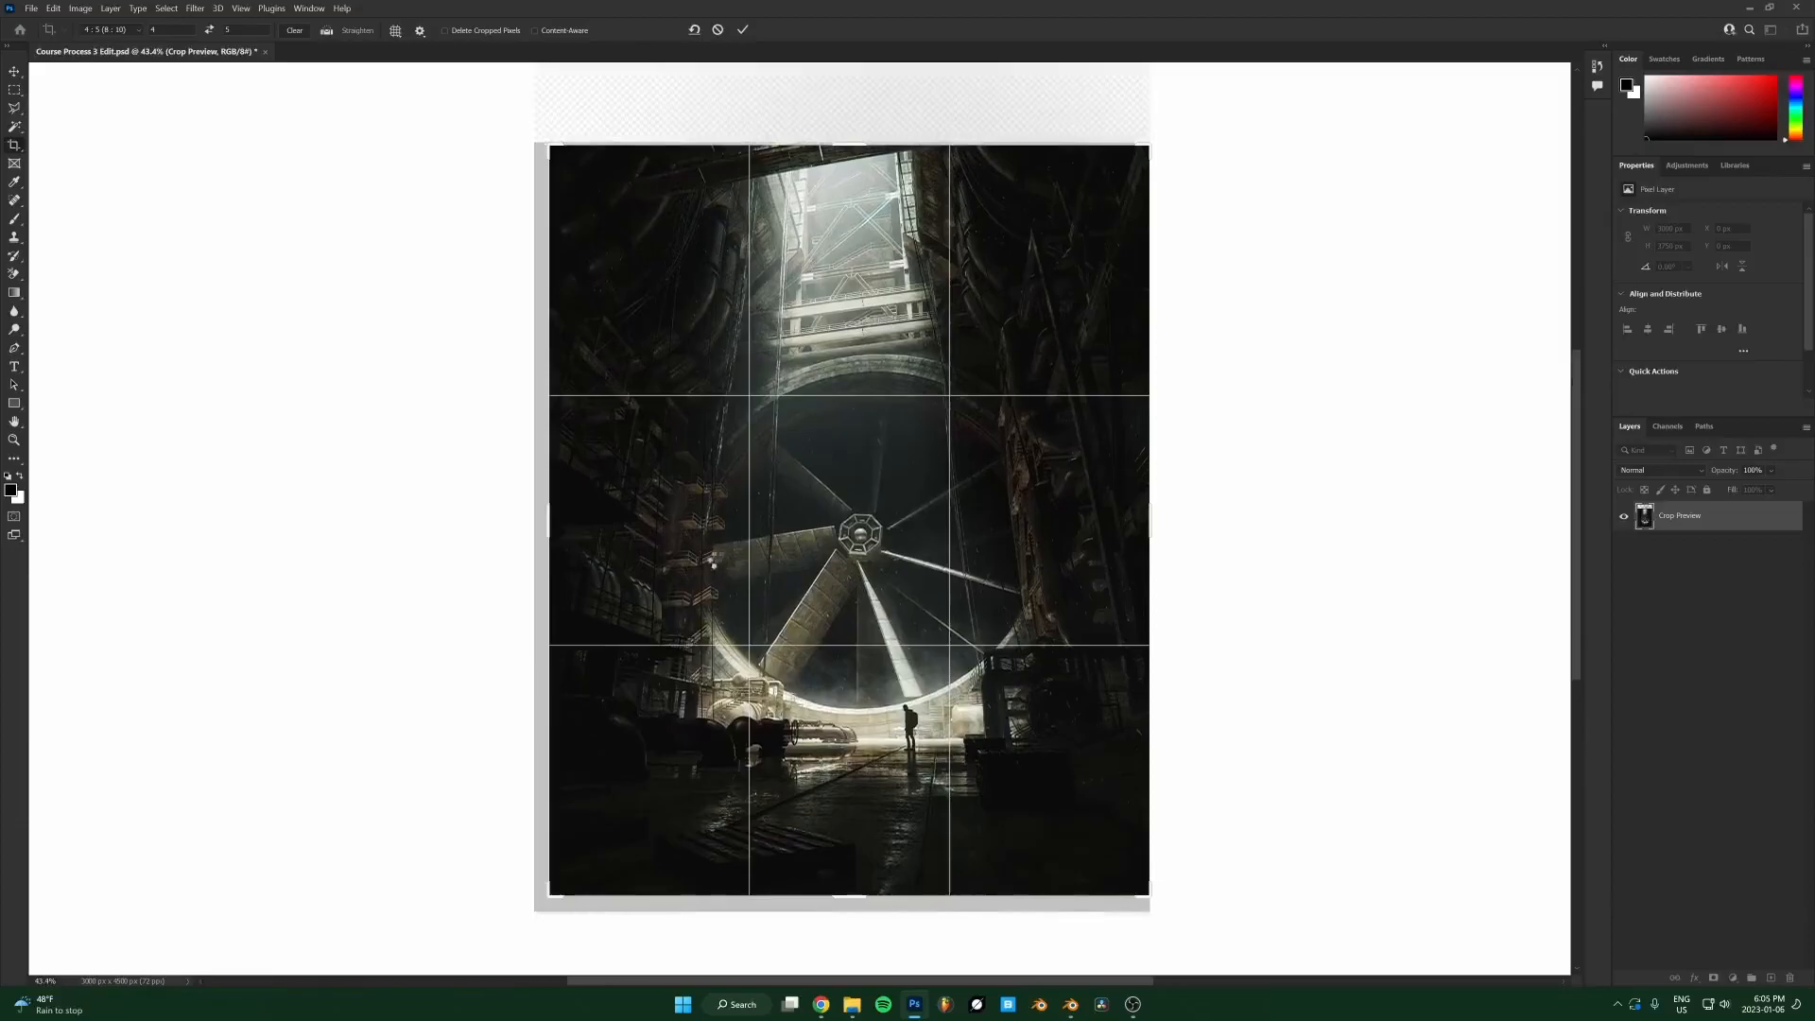
pyautogui.press('Return')
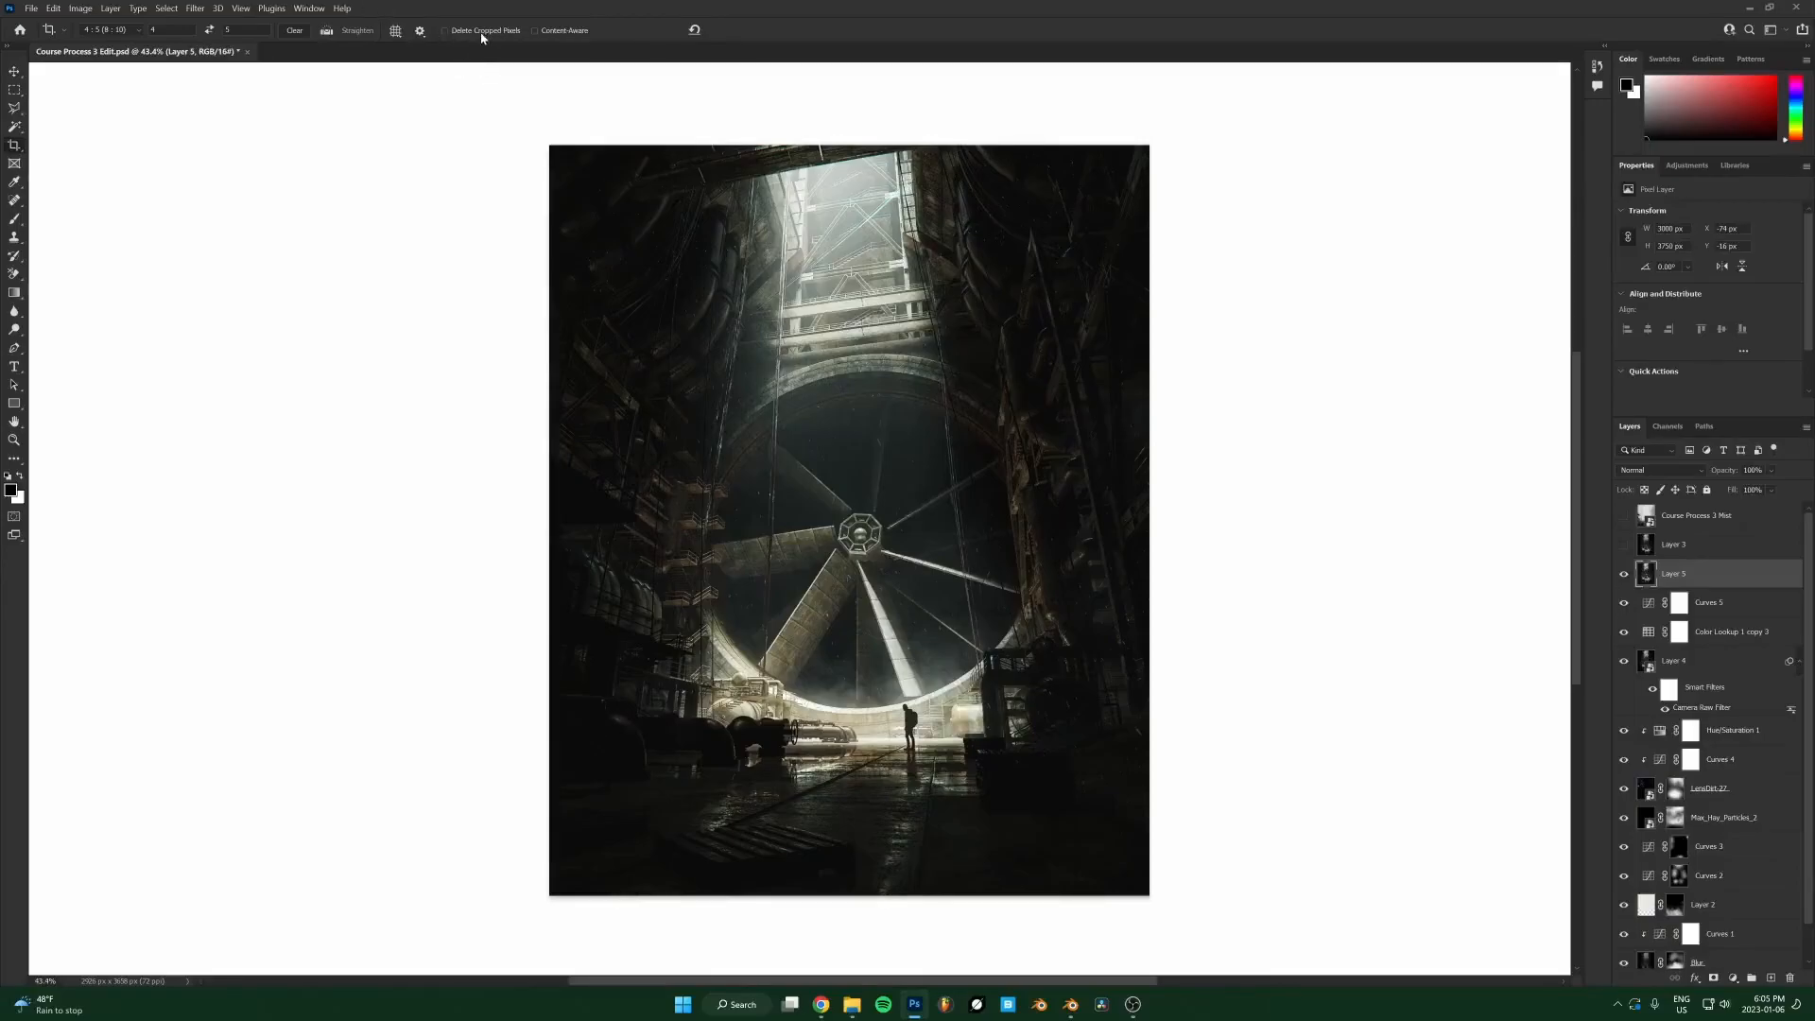
pyautogui.click(847, 342)
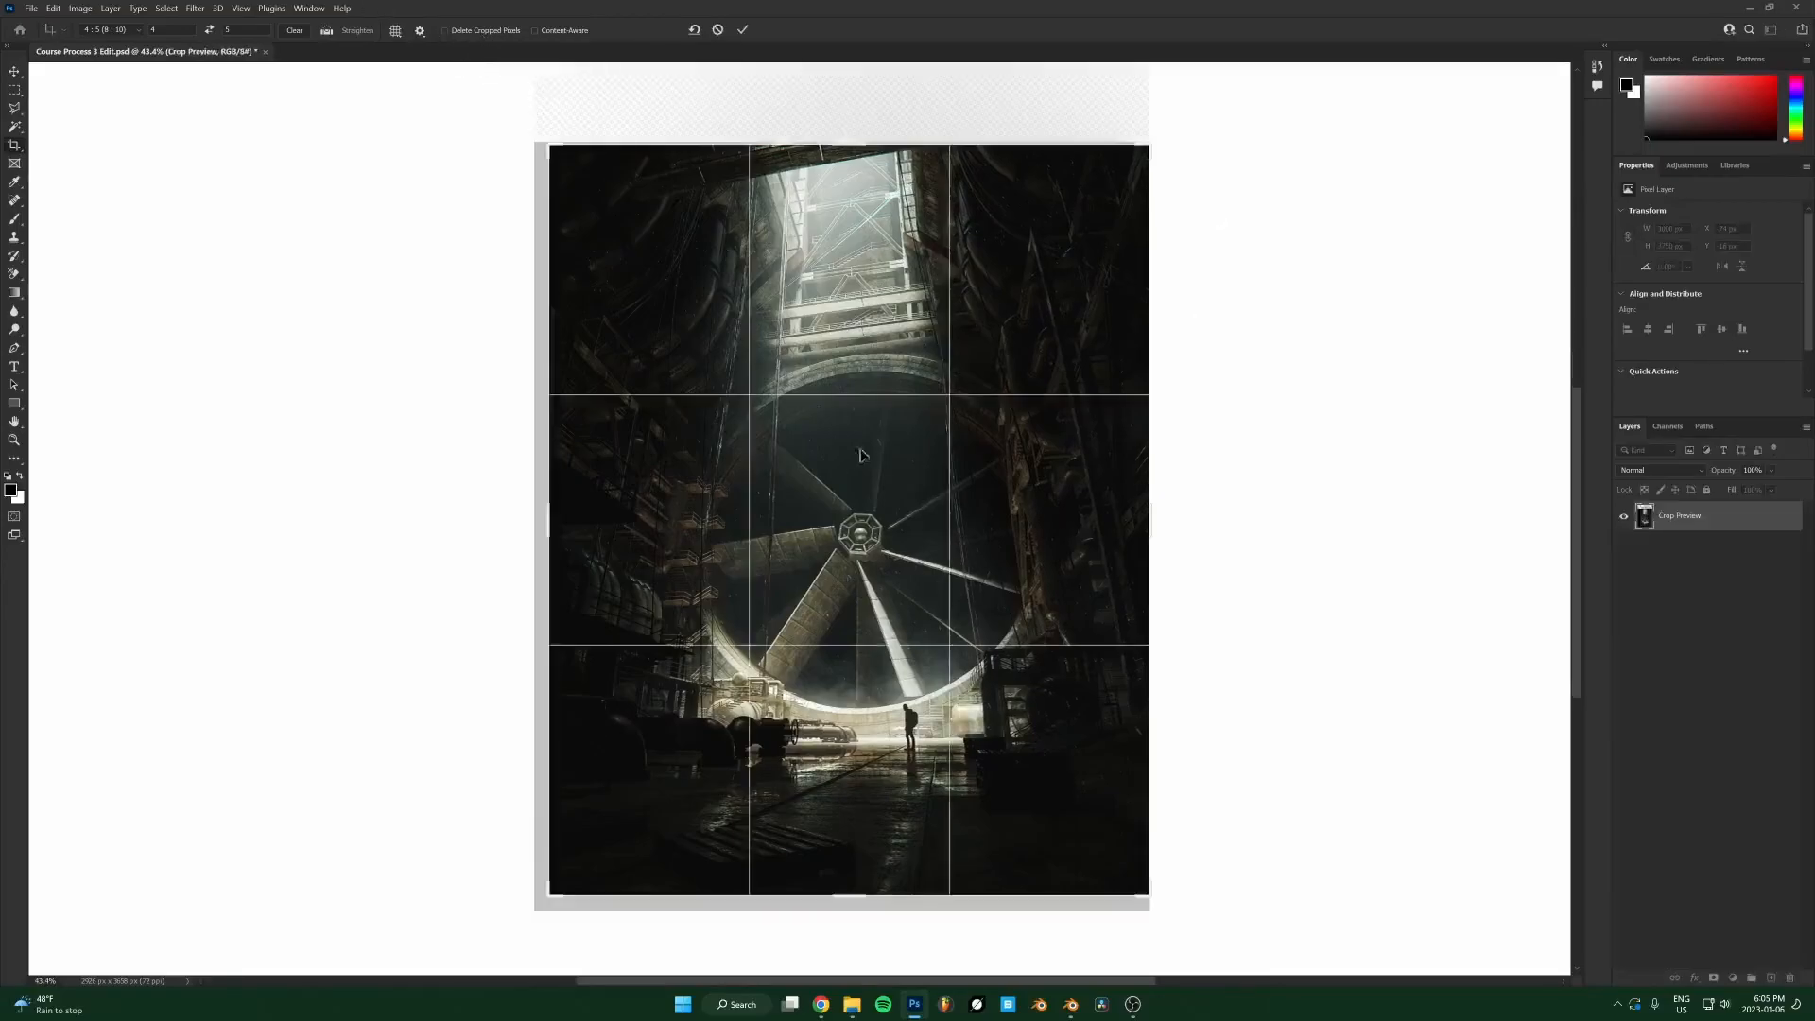
pyautogui.press('Return')
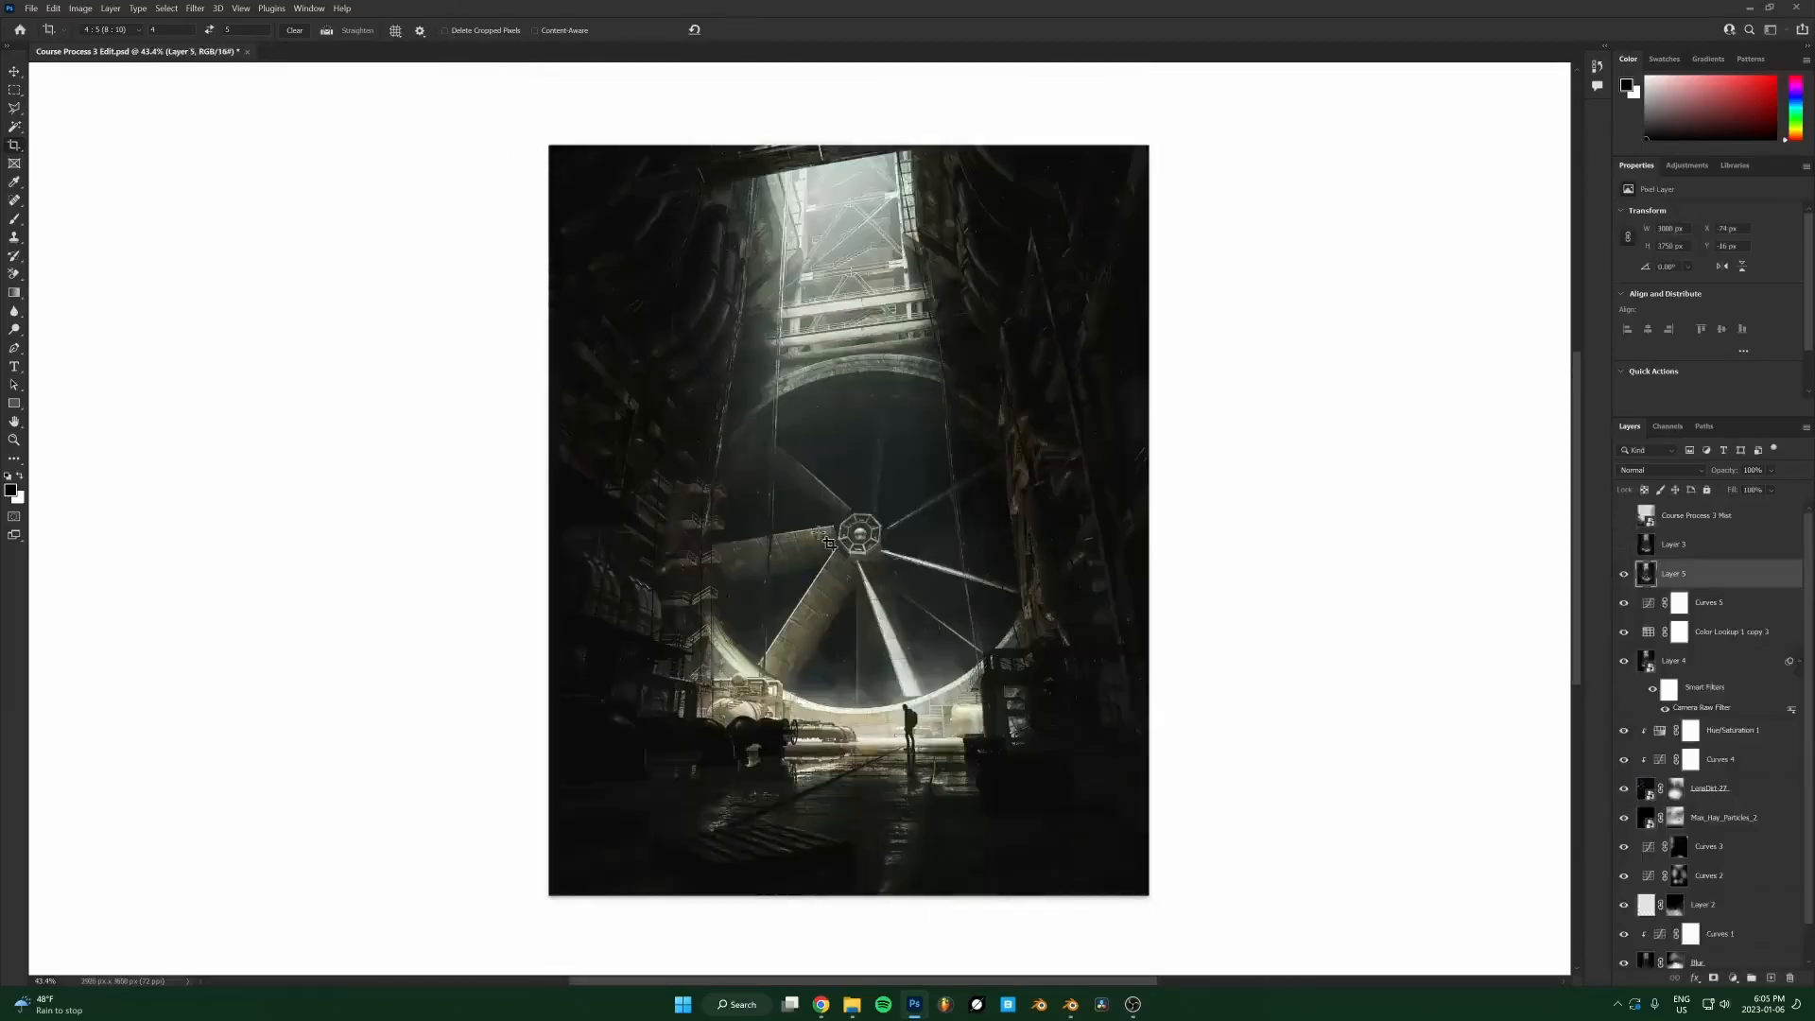
# Quick-export the finished image as Course Process 3 Edit.png into the Process 3 folder.
pyautogui.scroll(-2, 822, 535)
pyautogui.scroll(1, 823, 536)
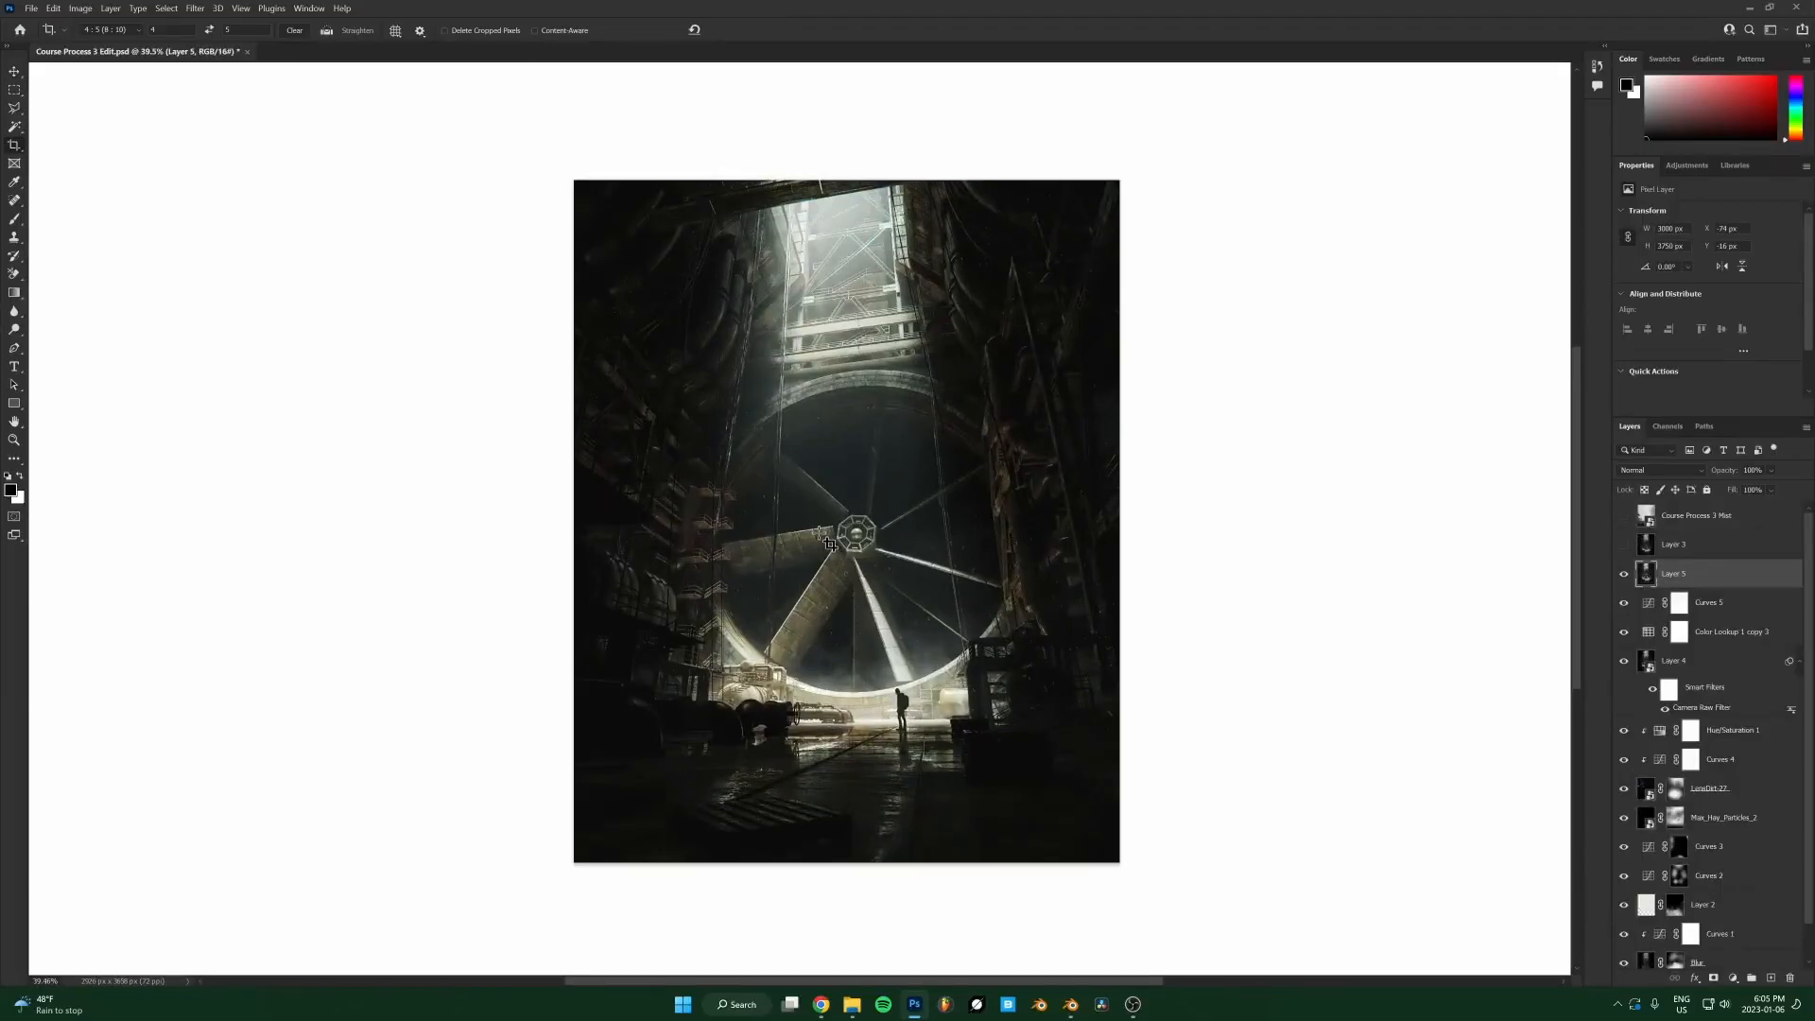
pyautogui.click(30, 8)
pyautogui.click(35, 6)
pyautogui.click(35, 7)
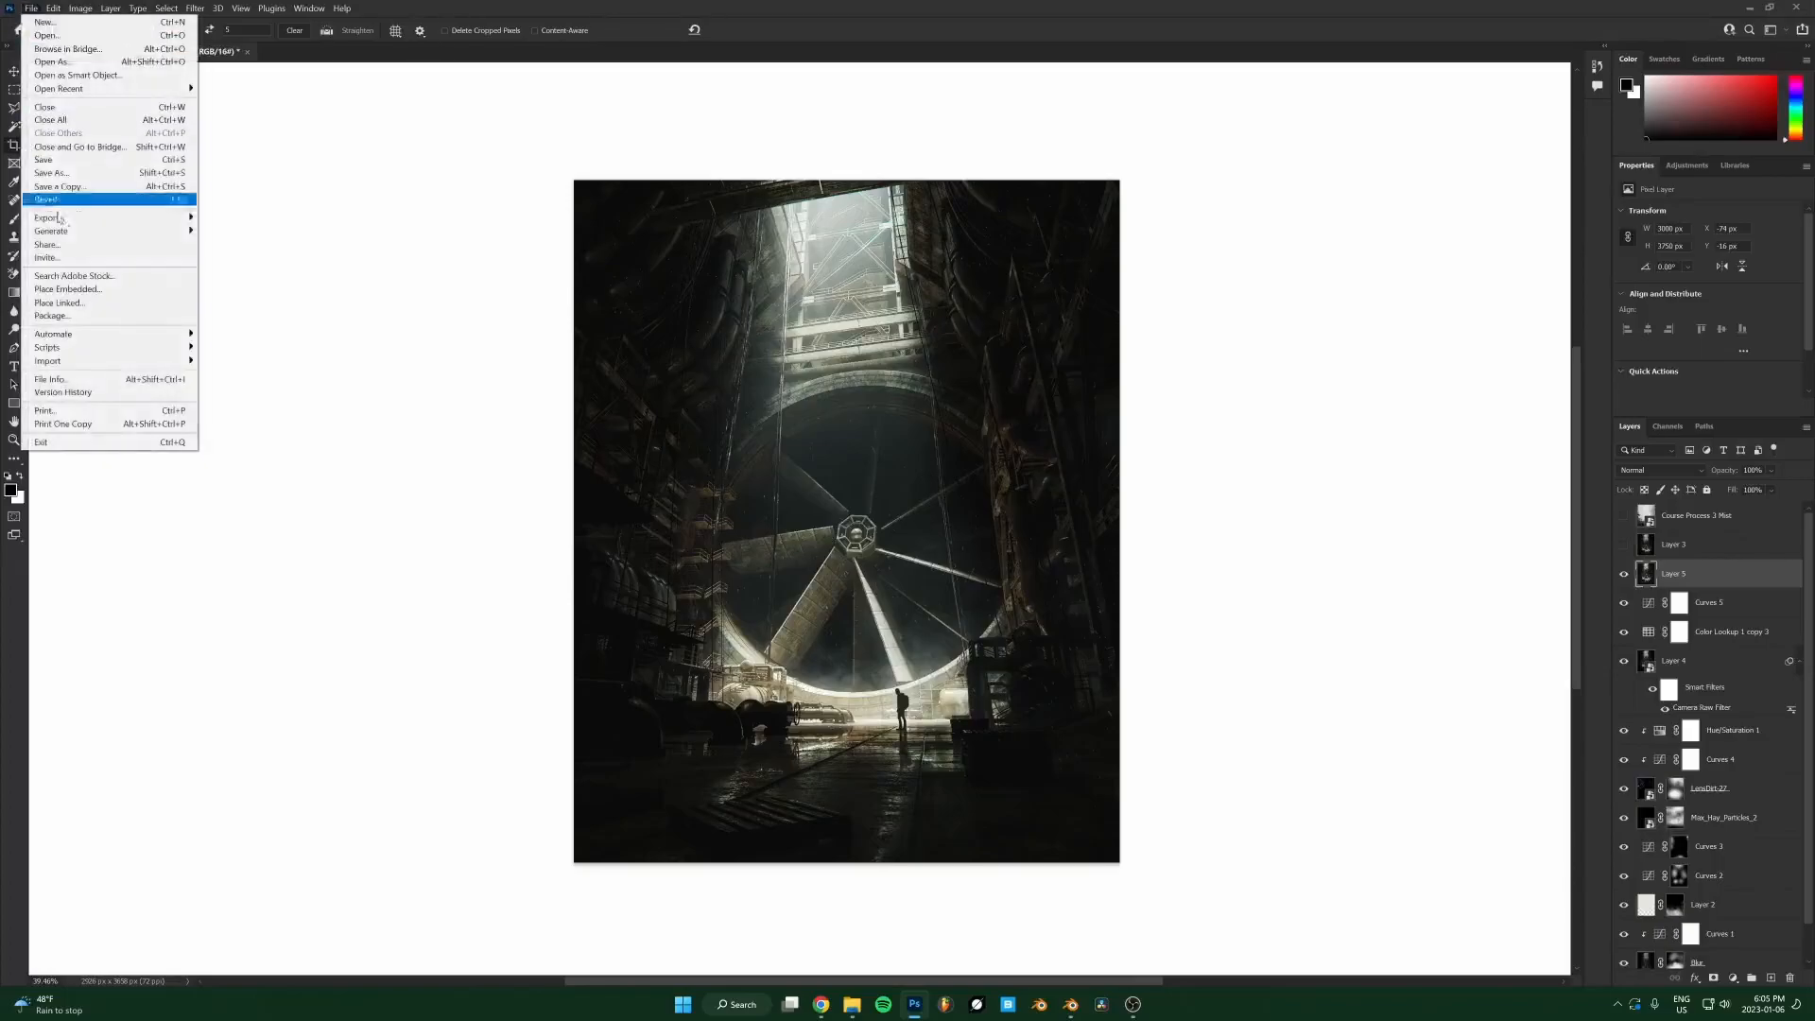
pyautogui.moveTo(69, 223)
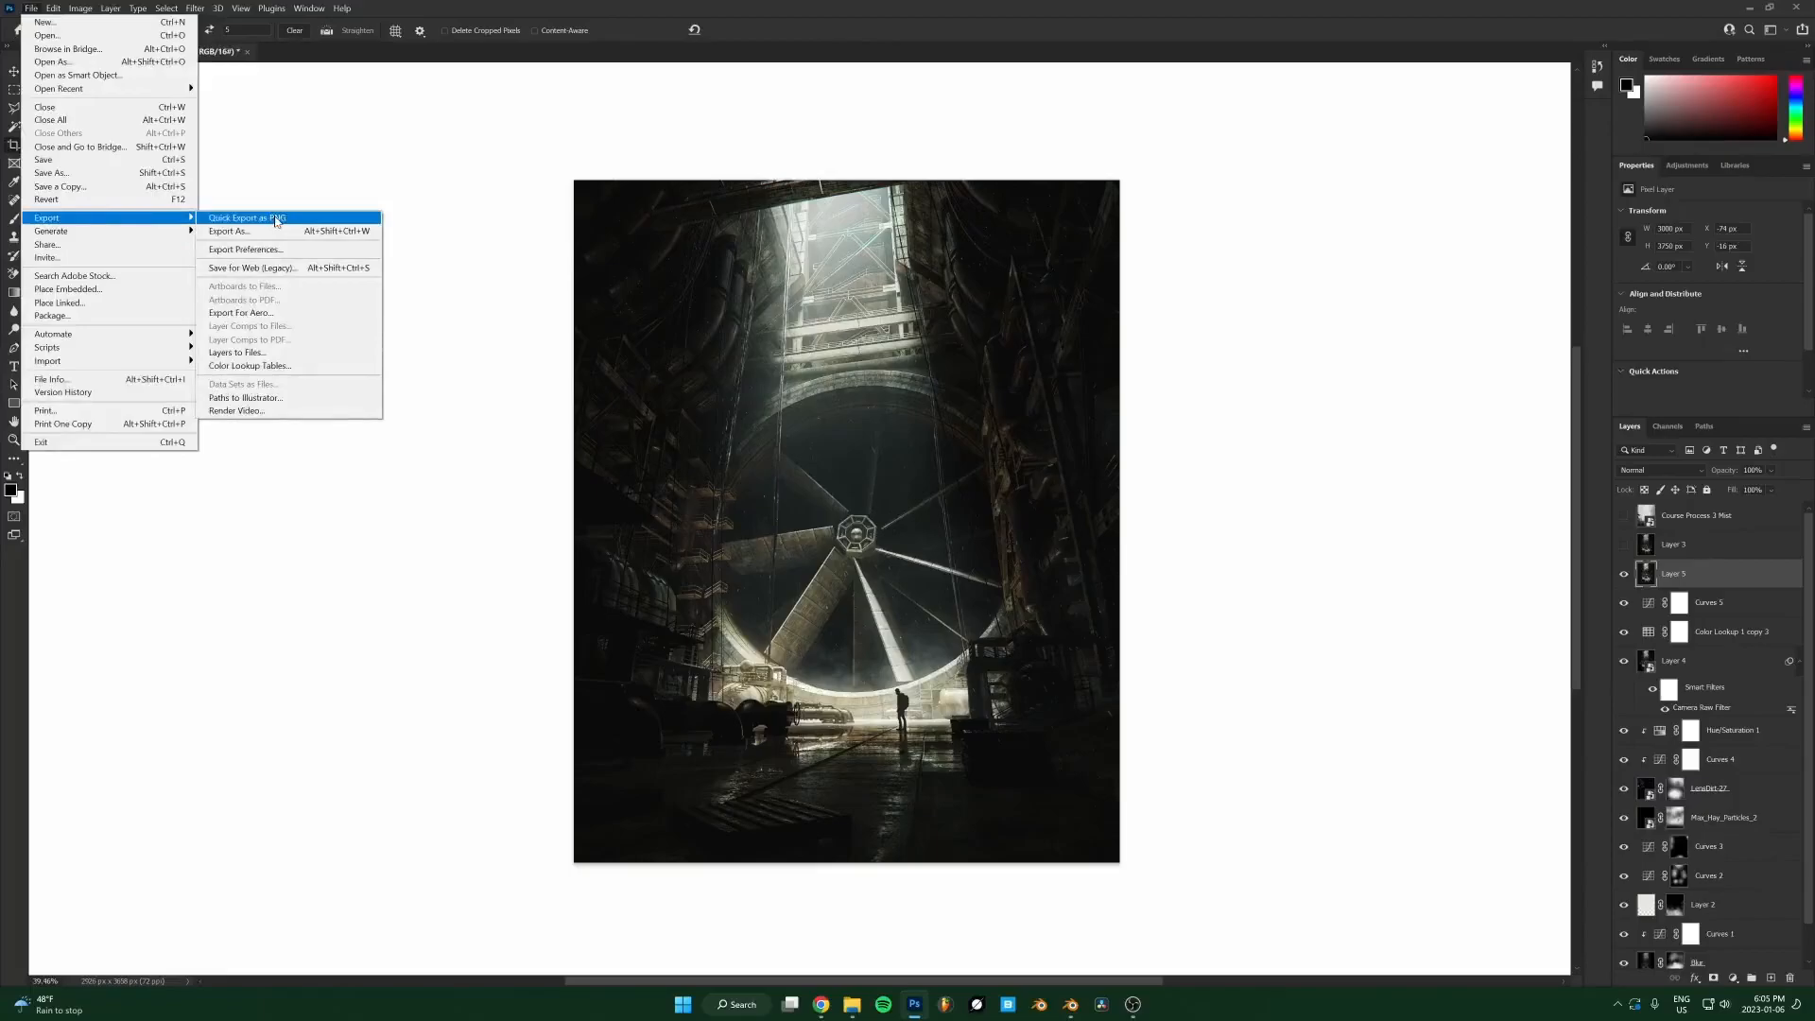
pyautogui.click(276, 221)
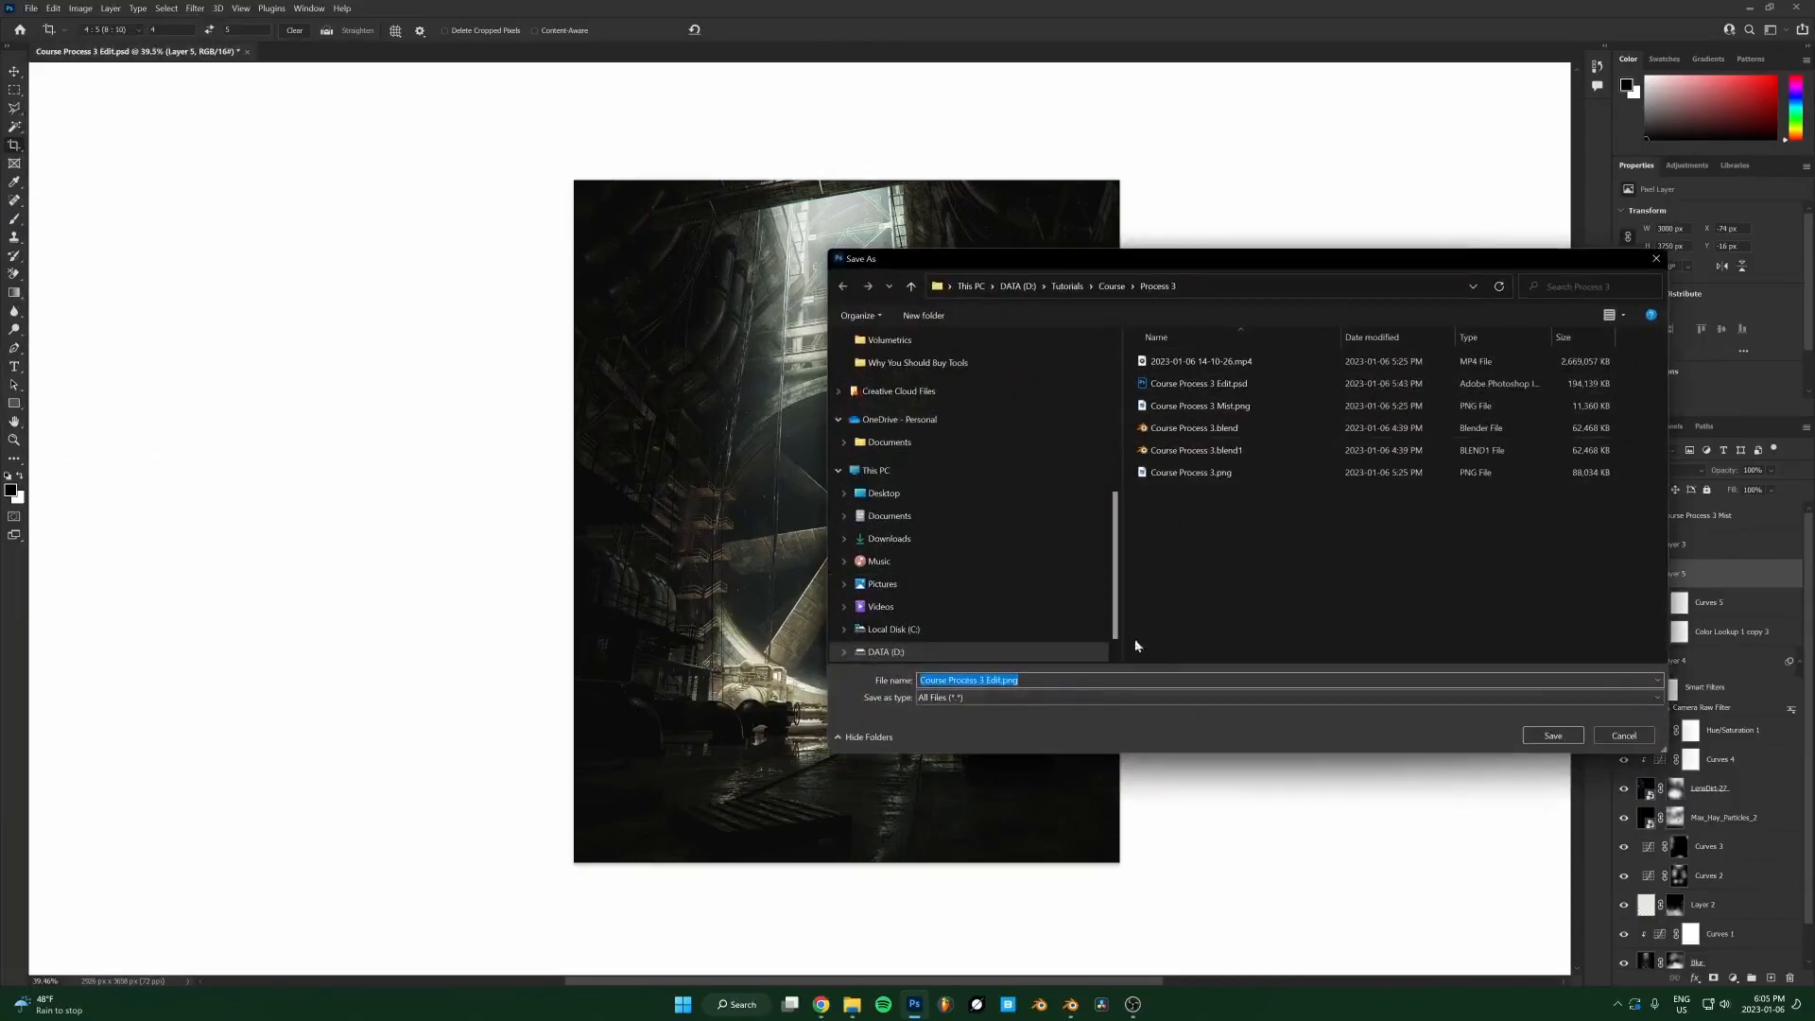
pyautogui.click(920, 680)
pyautogui.click(1554, 737)
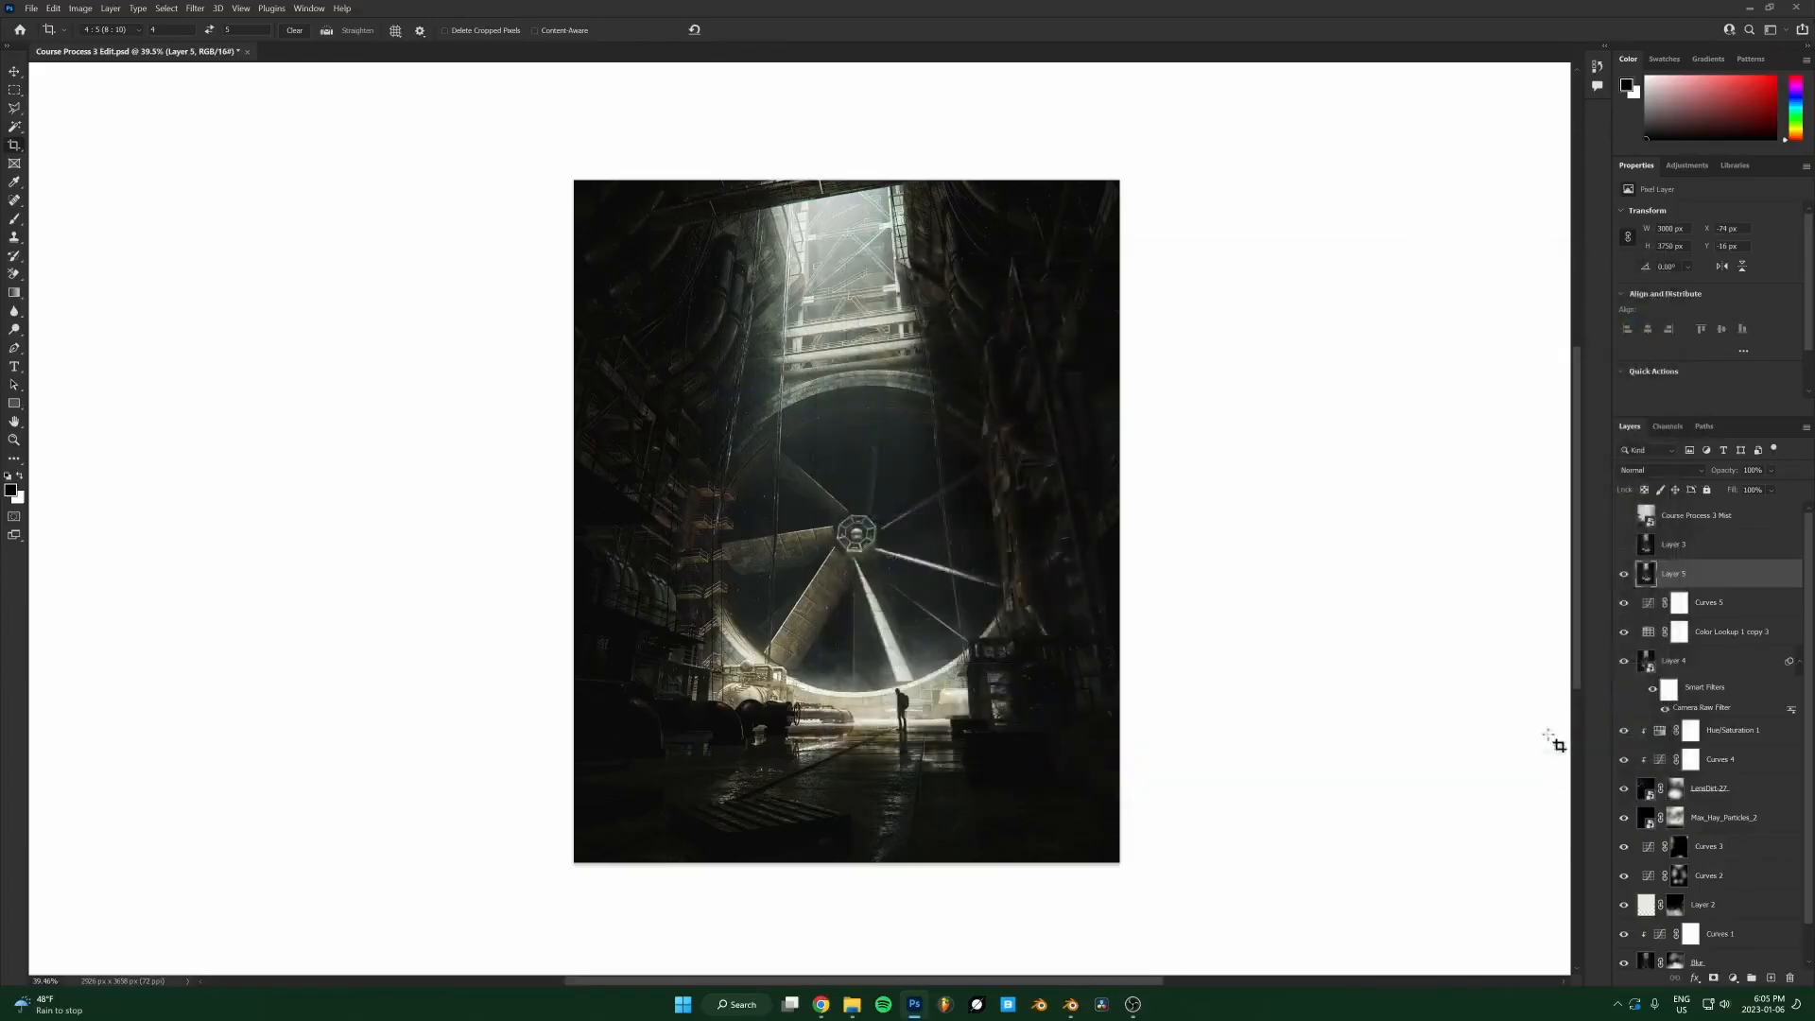